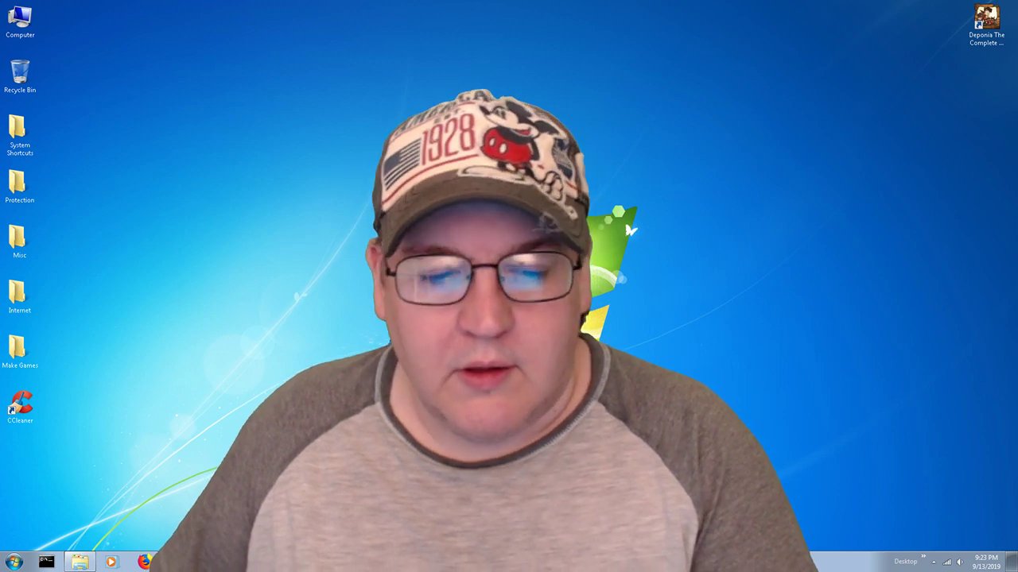
Open the Archived Videos folder inside Vlog and open the name of GameDev_Update_571.mp4 for editing
left_click(82, 561)
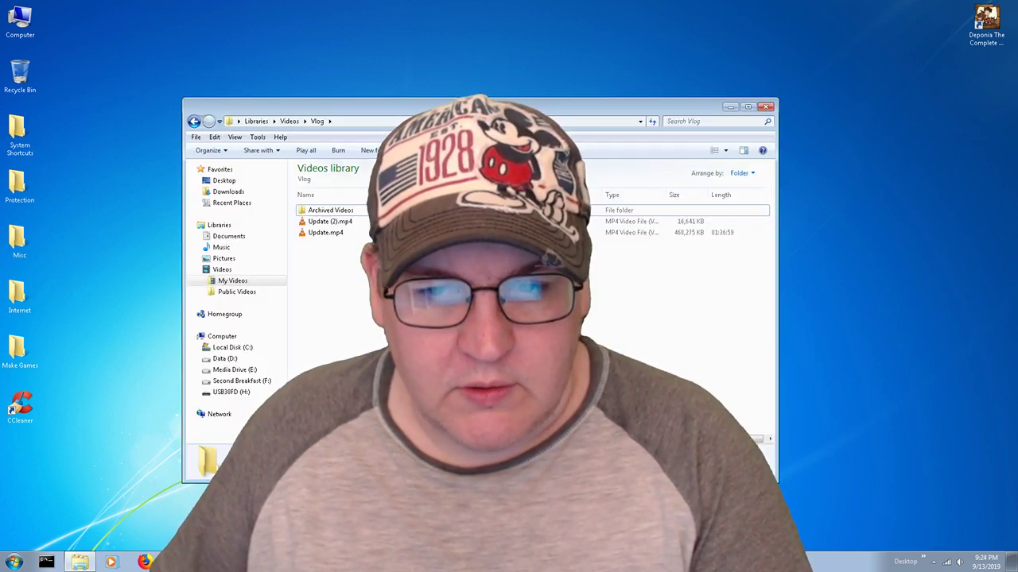
left_click(342, 213)
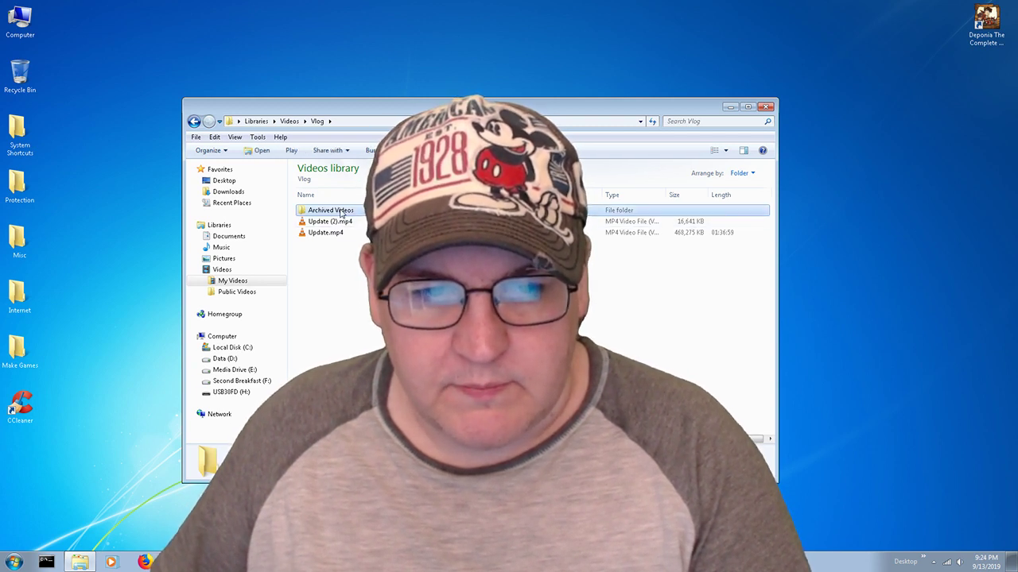
double_click(341, 210)
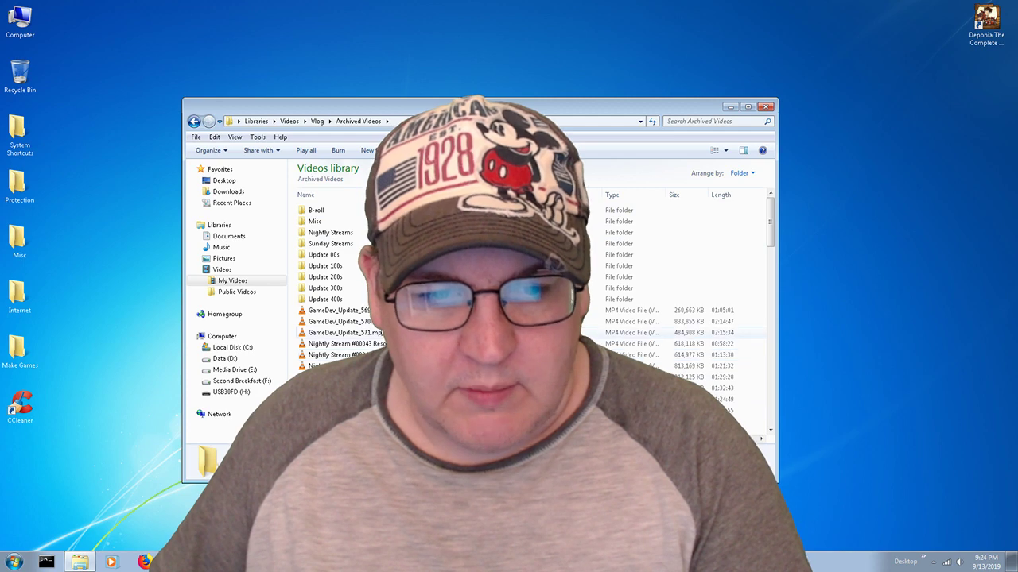
right_click(366, 333)
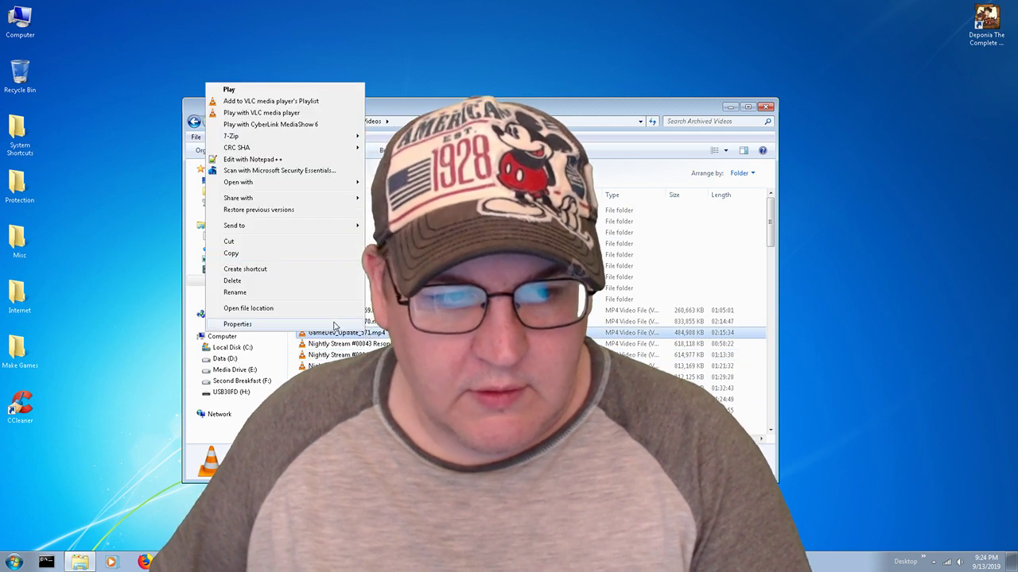
left_click(333, 294)
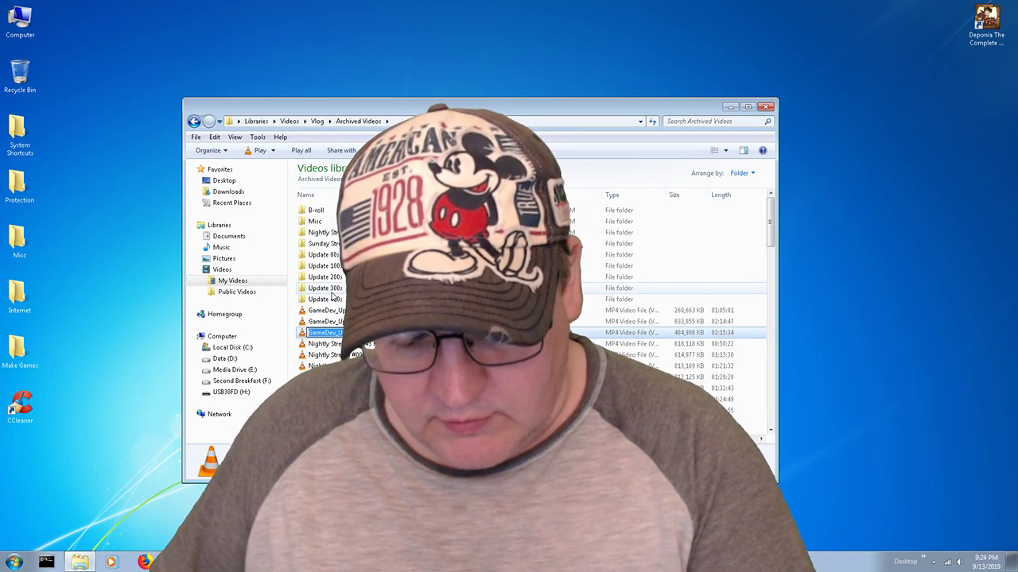
Return to the Vlog folder and rename Update.mp4 as GameDev_Update_572.mp4
left_click(316, 121)
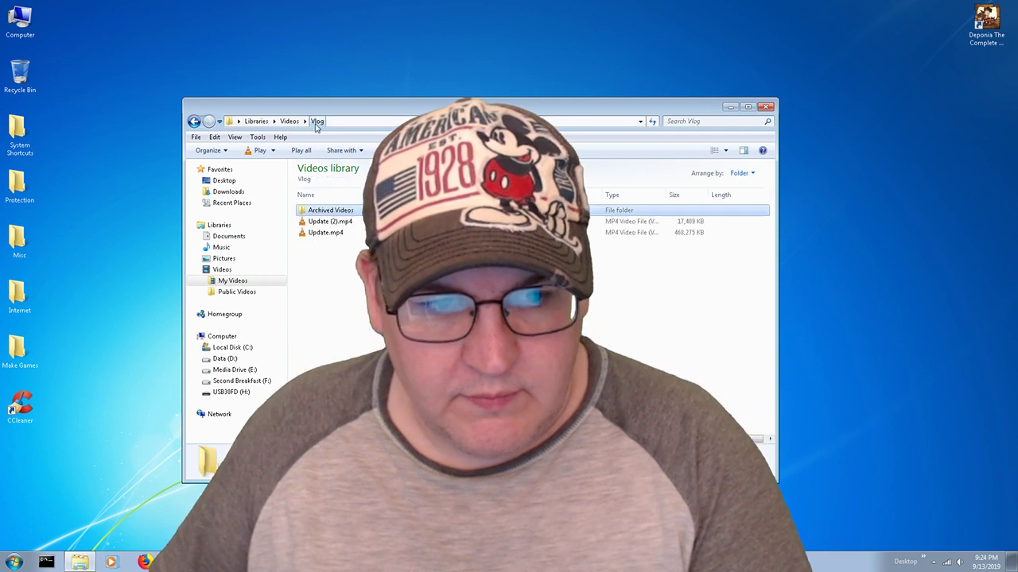
right_click(337, 234)
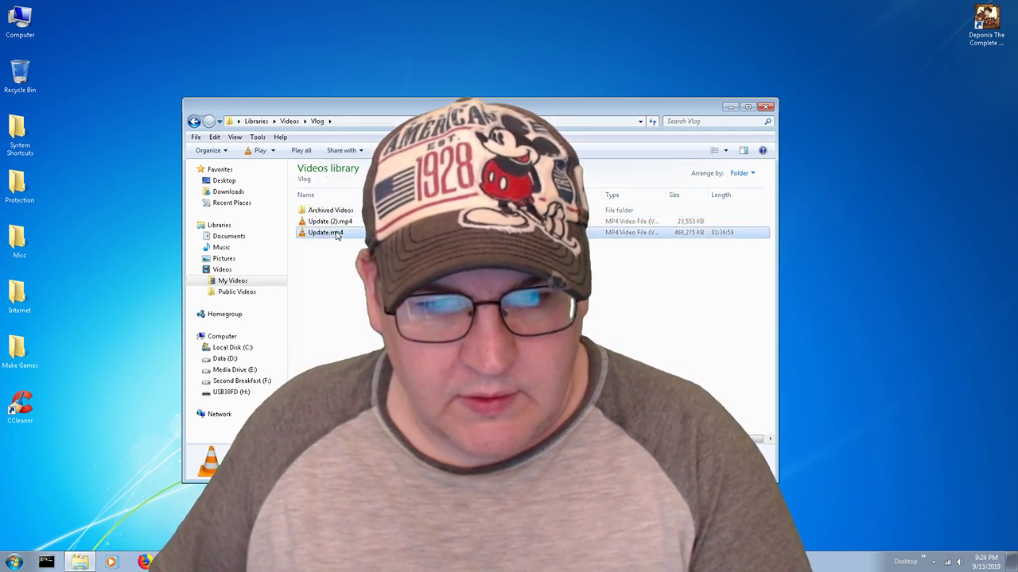
left_click(205, 473)
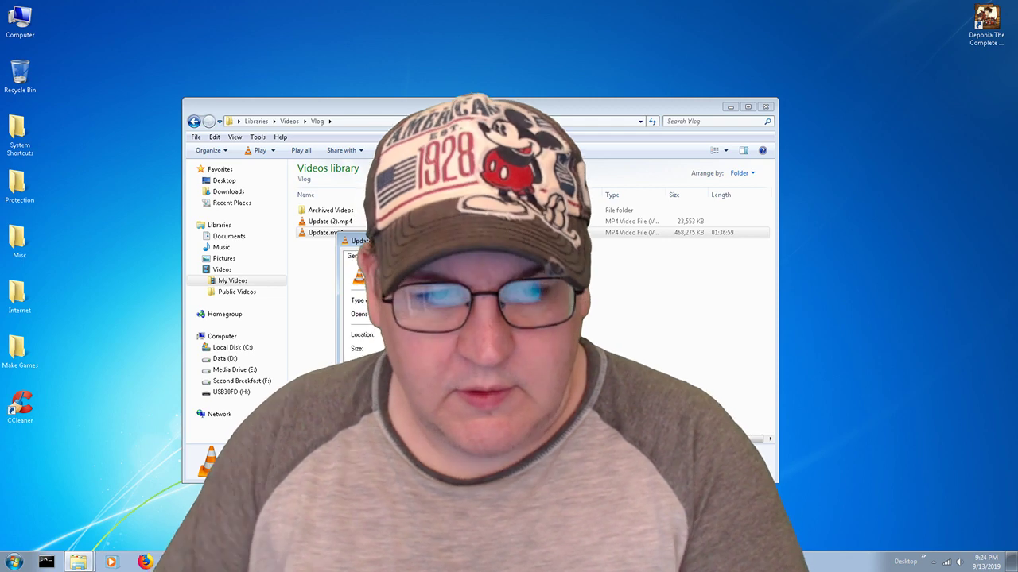
key("Return")
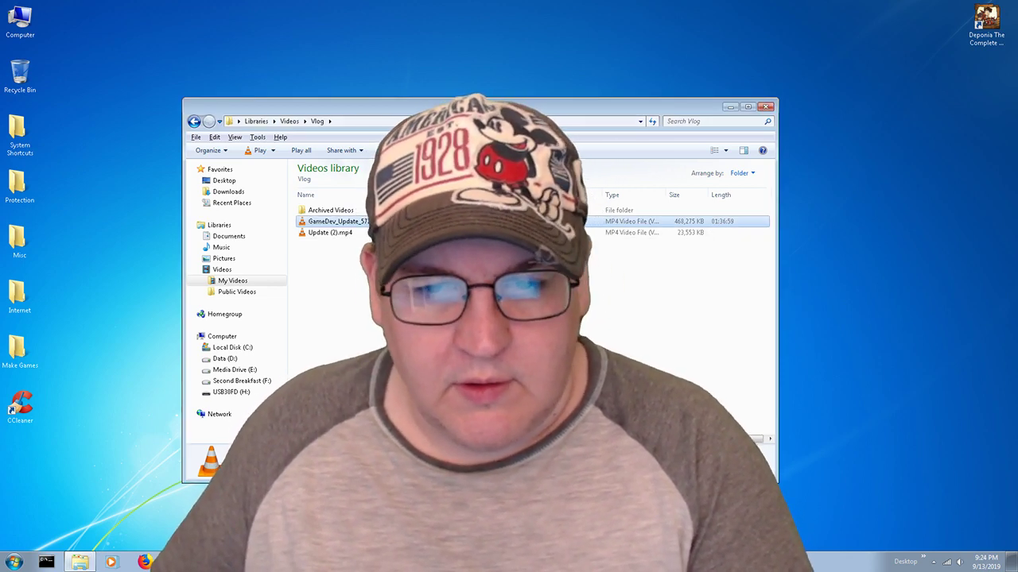
Play GameDev_Update_572.mp4 in VLC media player, then resize and reposition its window to fit within the desktop
key("Return")
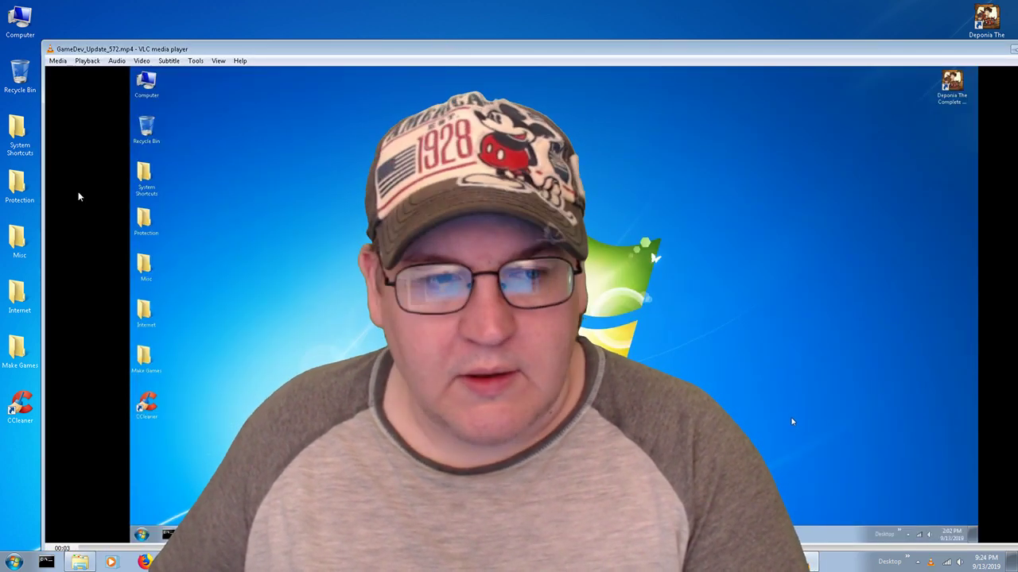
left_click_drag(45, 187, 111, 186)
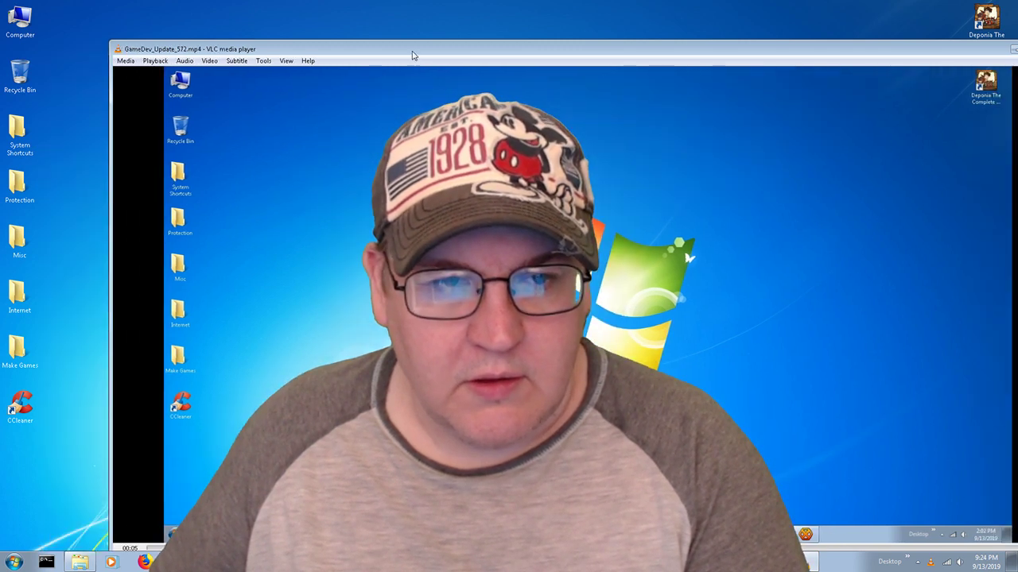
left_click_drag(421, 49, 341, 21)
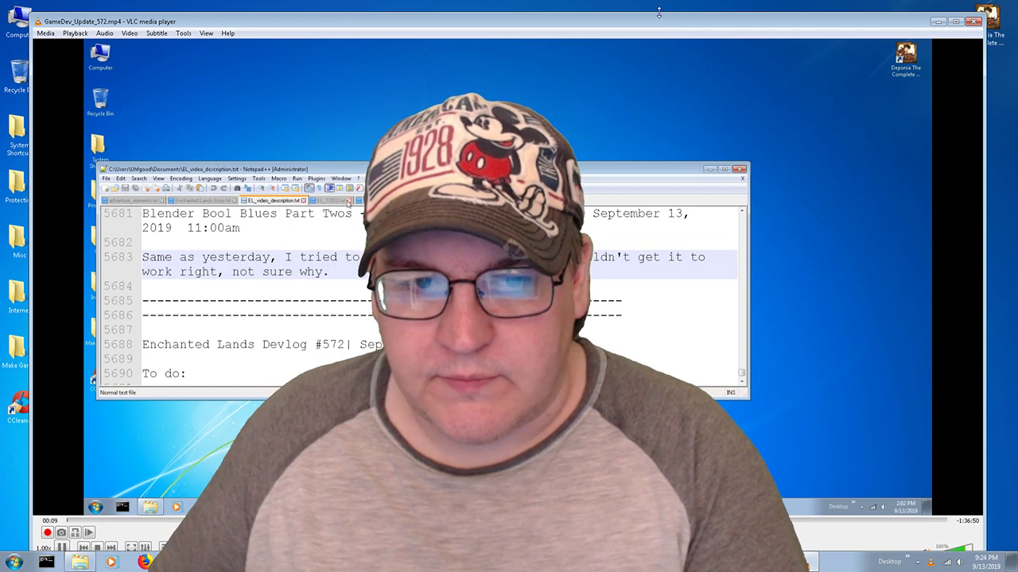
left_click_drag(659, 13, 659, 58)
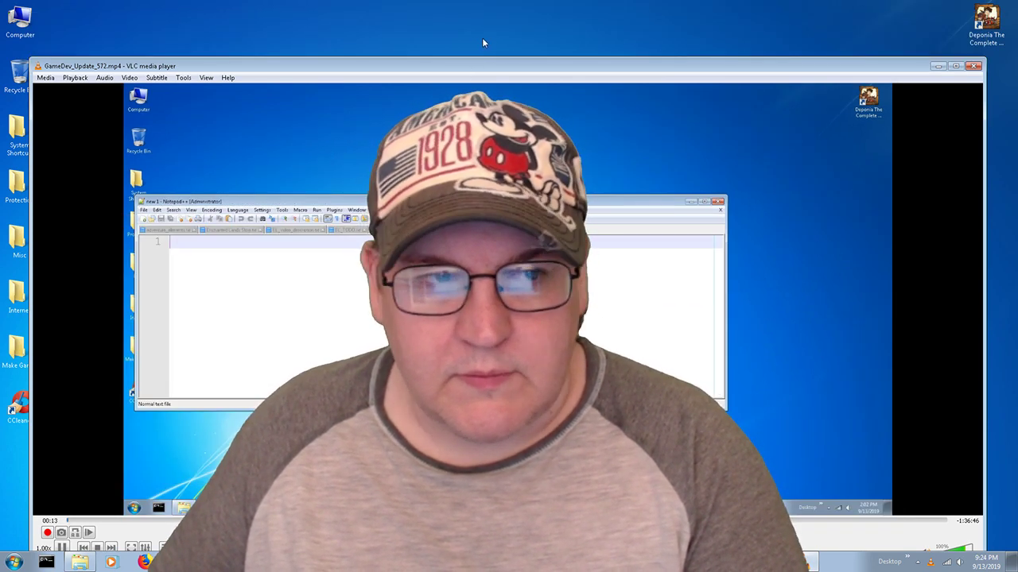
left_click_drag(482, 67, 493, 37)
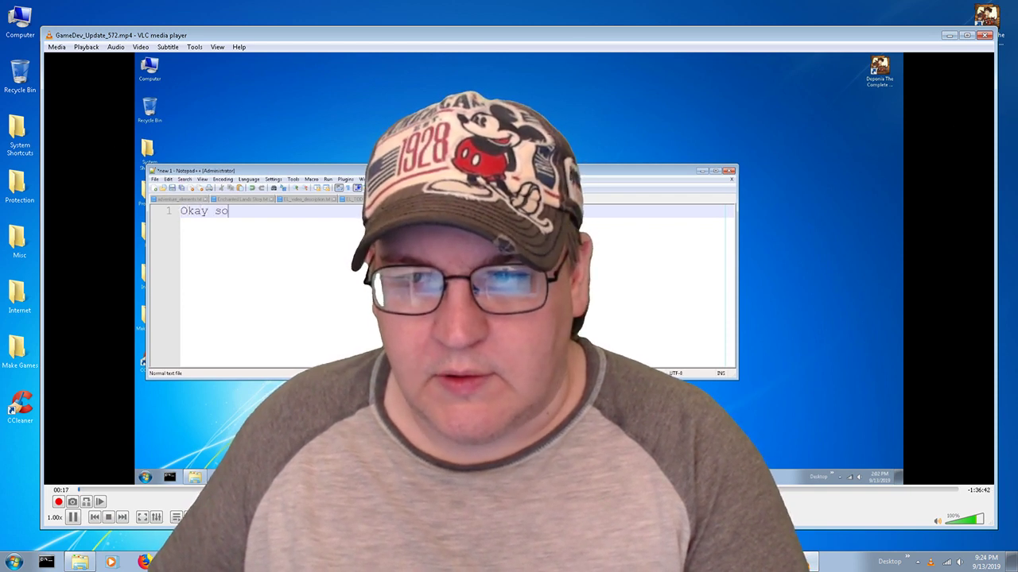
left_click_drag(995, 118, 947, 126)
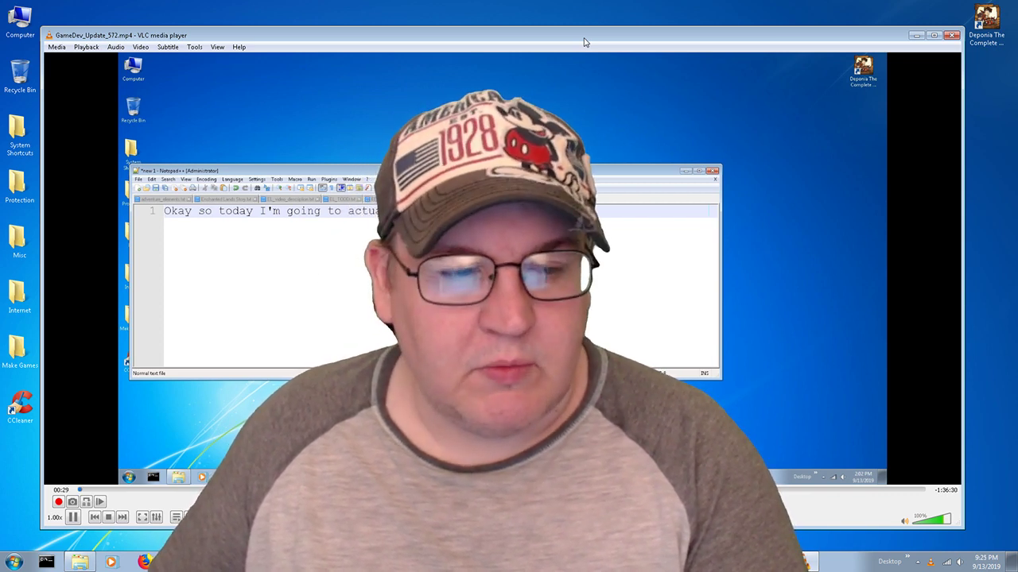
left_click_drag(585, 41, 586, 49)
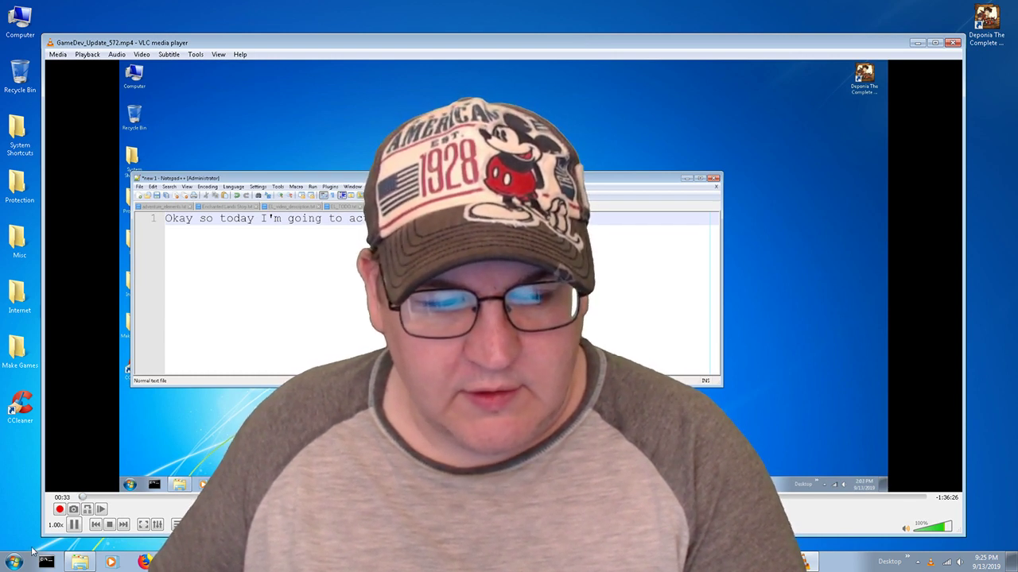
Set the video's playback speed to 4.00x and show it full screen
left_click(56, 525)
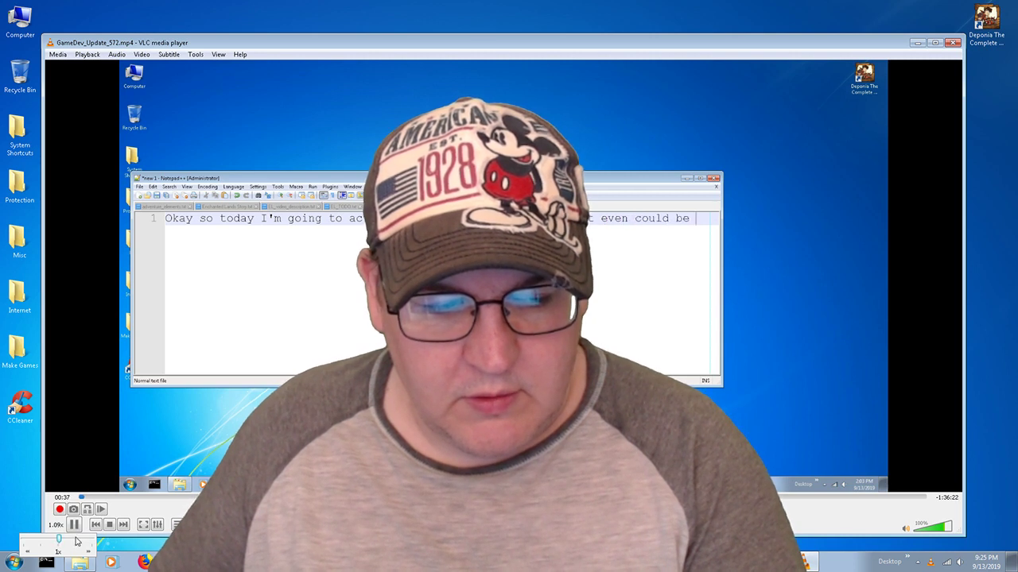
left_click(75, 538)
left_click(73, 539)
left_click(86, 542)
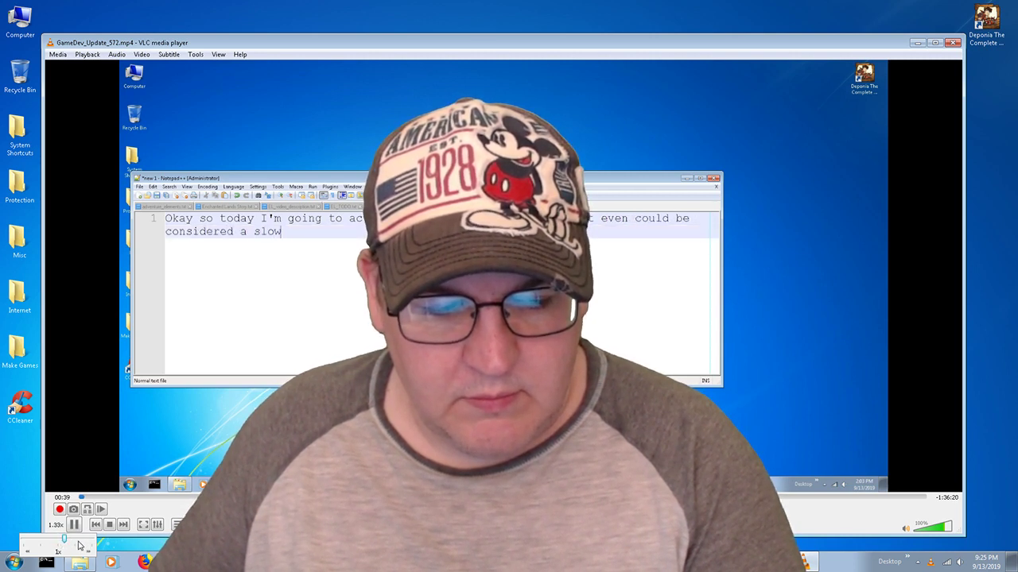
left_click(75, 541)
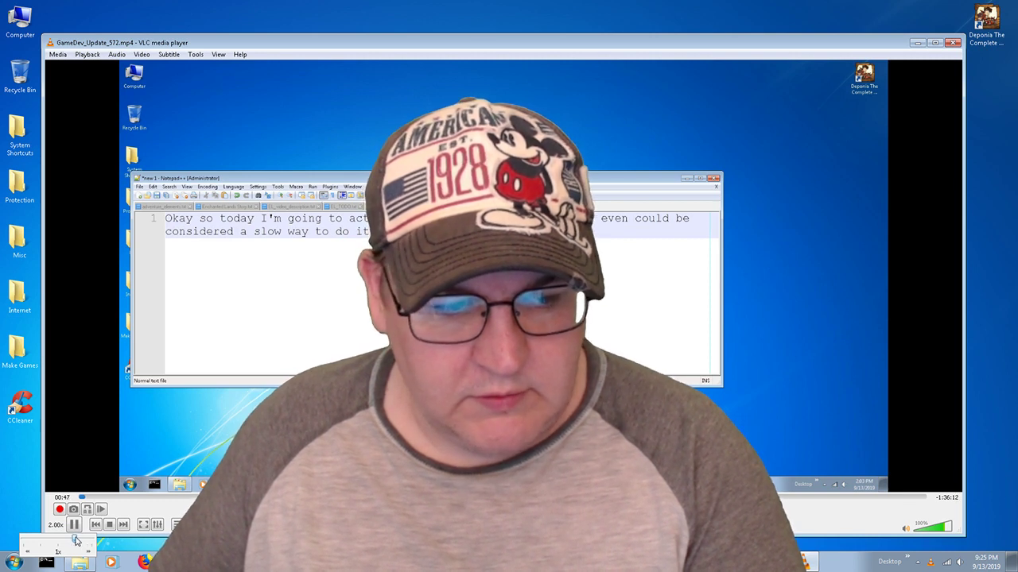
left_click_drag(76, 540, 113, 539)
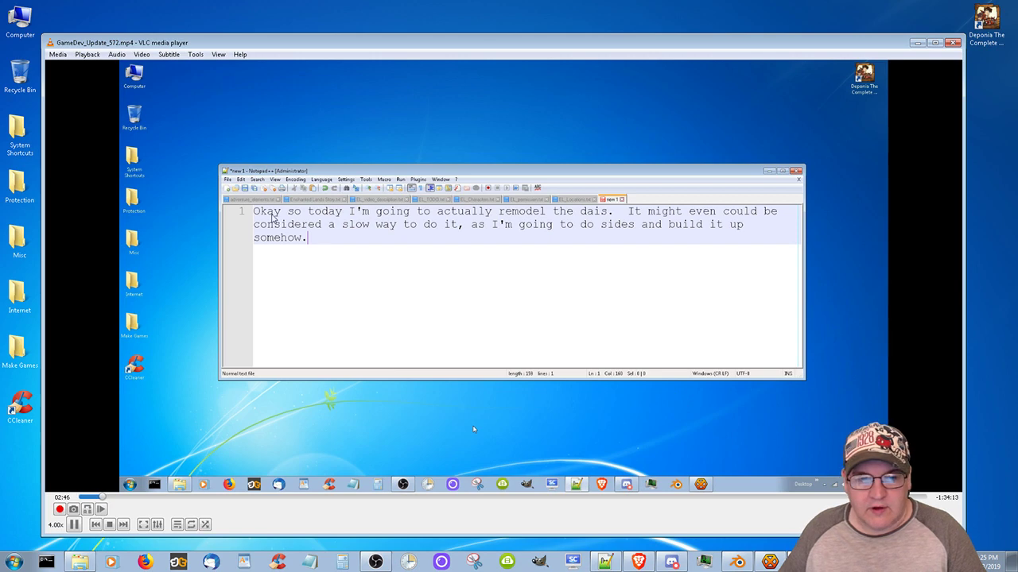
key("f")
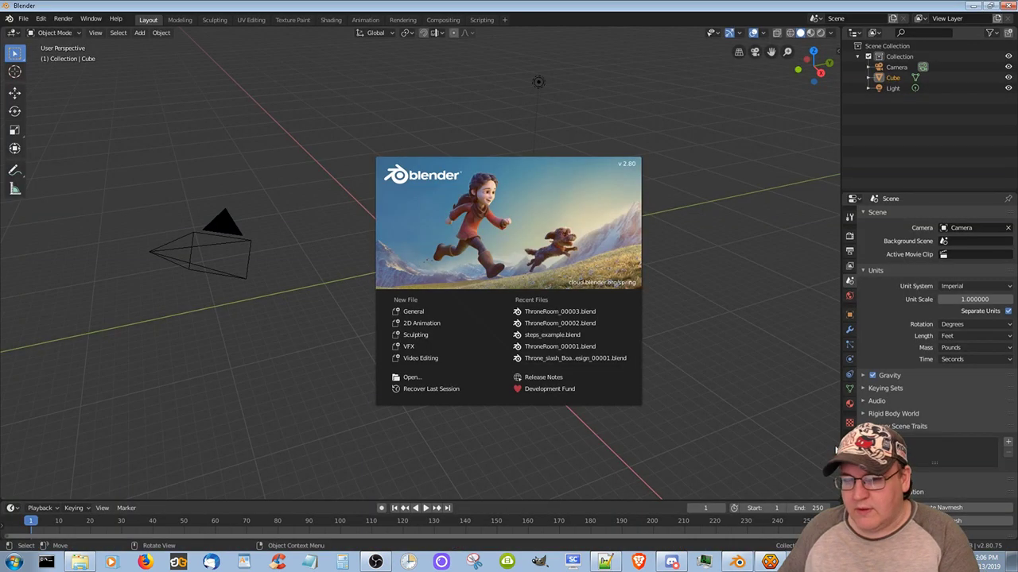
Open the recent file ThroneRoom_00003.blend in Blender
left_click(628, 316)
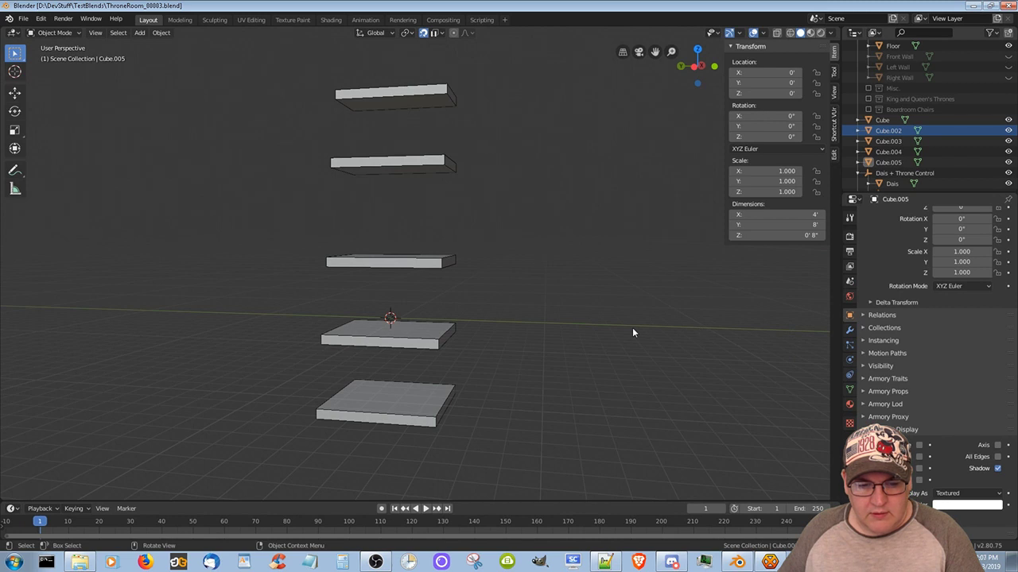
Change the playback speed of the full-screen video
right_click(701, 329)
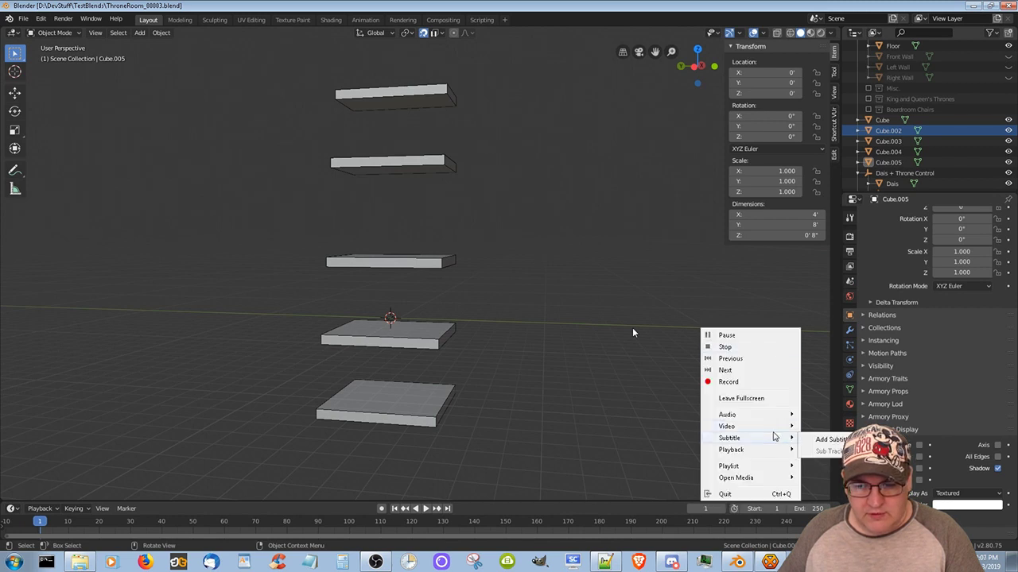
mouse_move(771, 450)
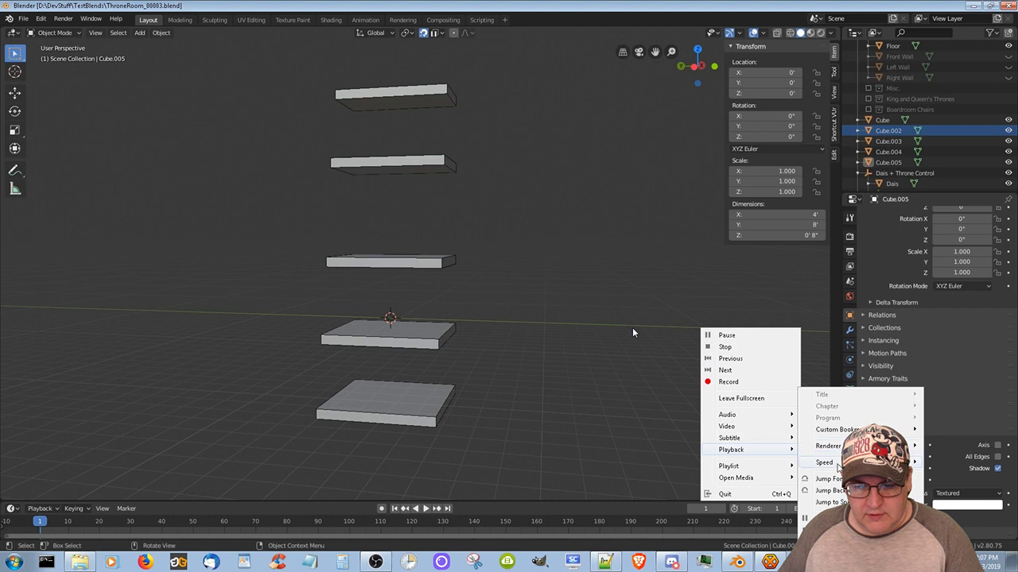
mouse_move(827, 462)
left_click(943, 470)
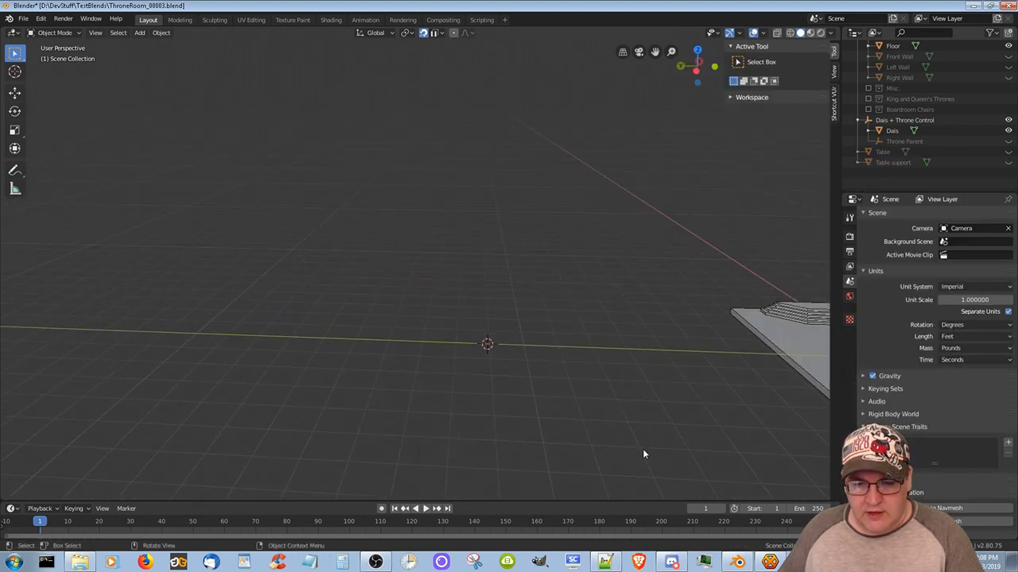
Switch to Notepad++ and replace the scratch note with an explanation of the y-axis running left to right because of the original side-view plan
left_click(605, 562)
key("ctrl+a")
type("I realize that I have the y-axis going left to right and x going ")
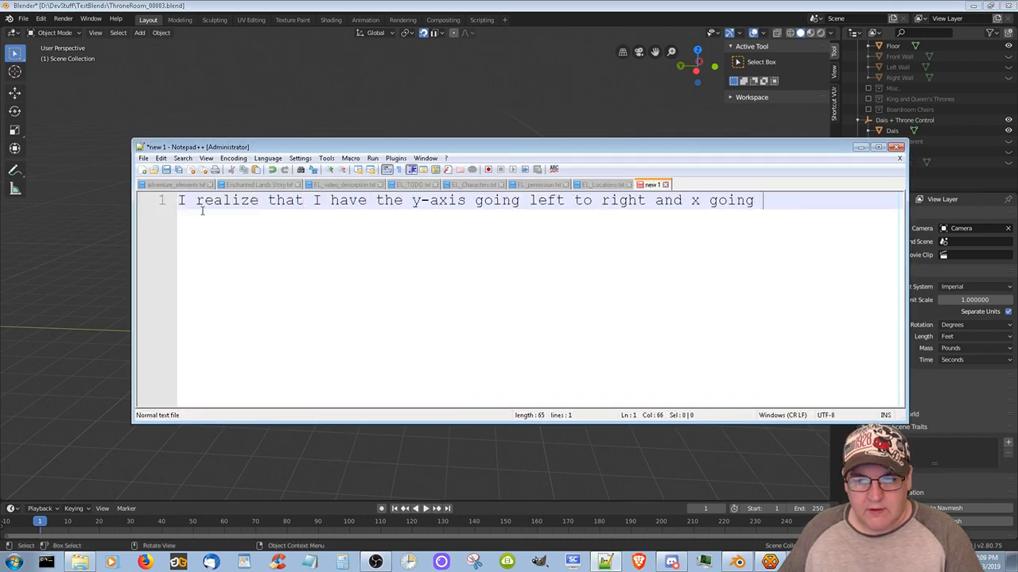
type("up/down (in and out), however the reason is because I was o")
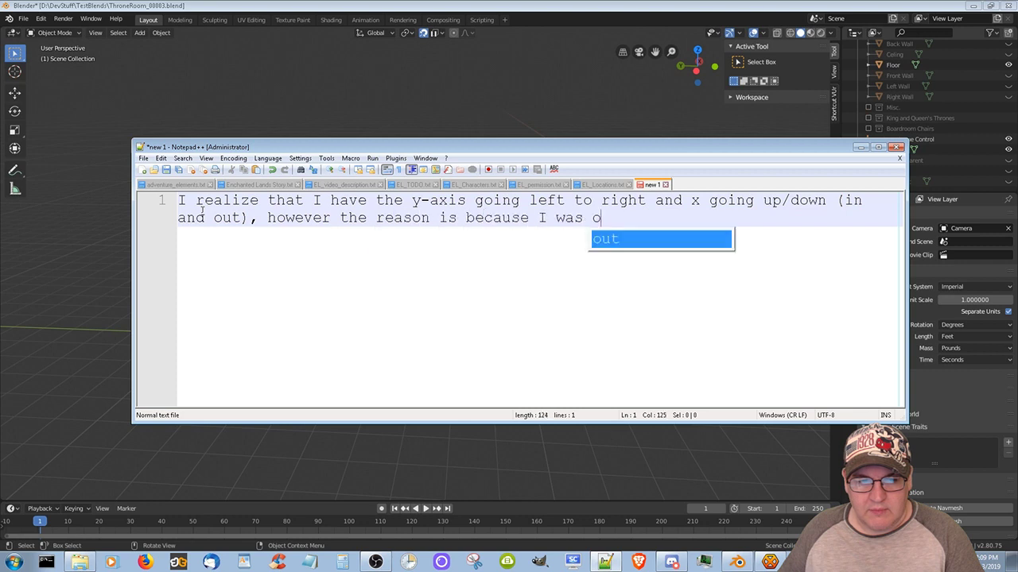
type("riginally thinking I was going to be doing side-view only, thus the throne room is along the x-")
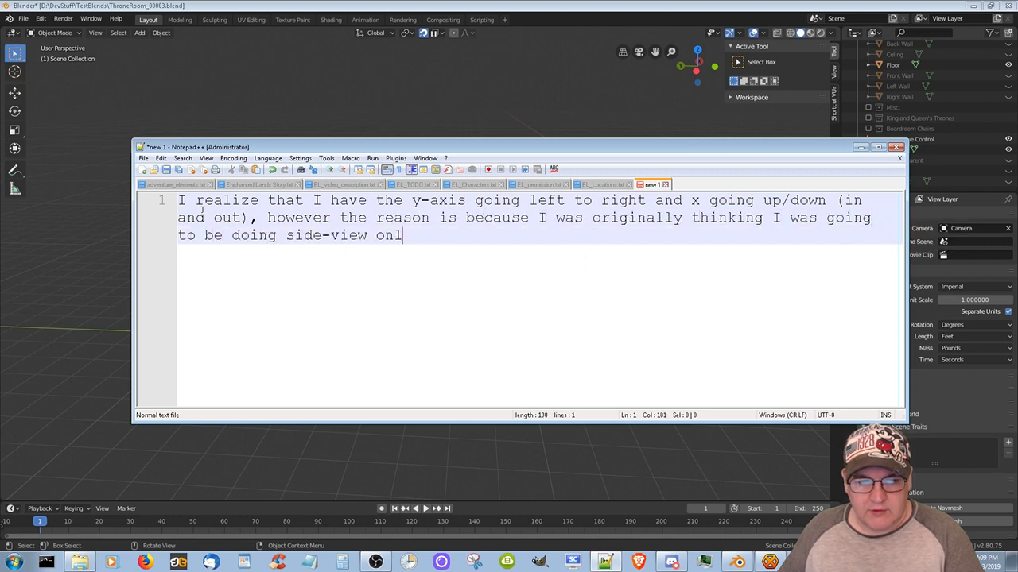
type("axis.")
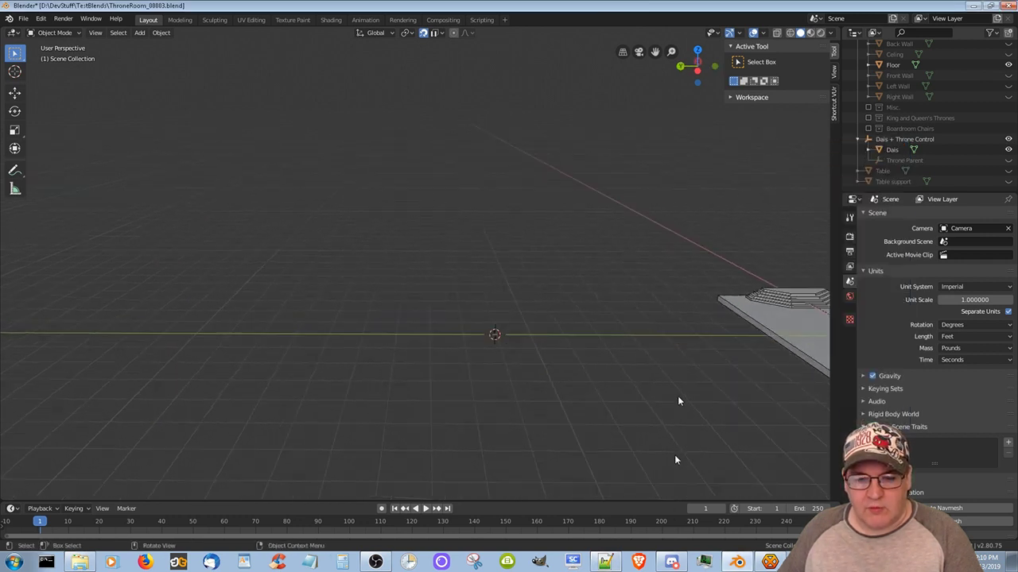
Add a note to EL_Locations.txt: "Remaking the Dais approximately 32ft wide by 12 feet deep. Each step is going to go in by one foot."
key("alt+Tab")
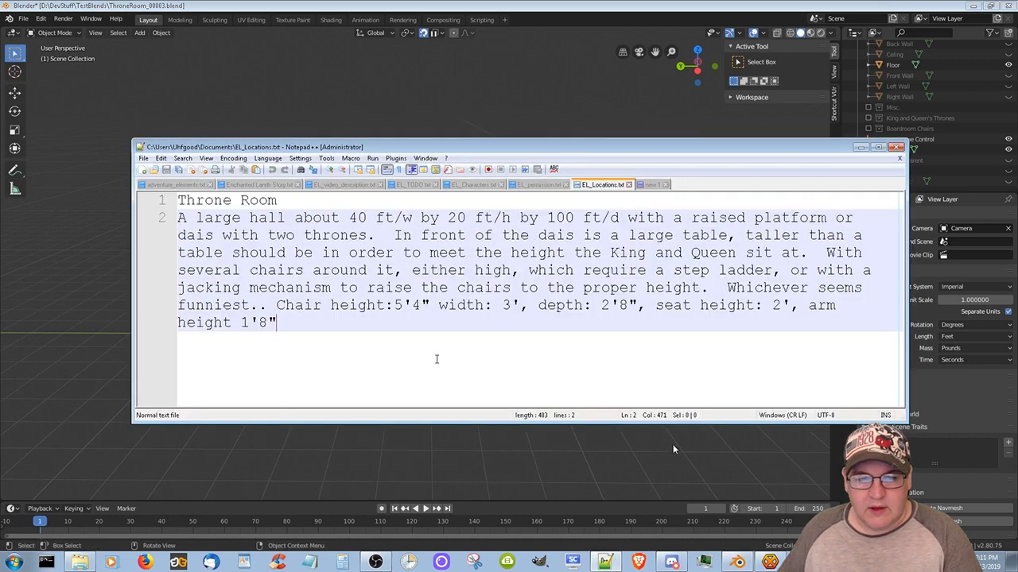
key("Return")
key("Return")
type("Remaking the Dais approximately 32ft wide by")
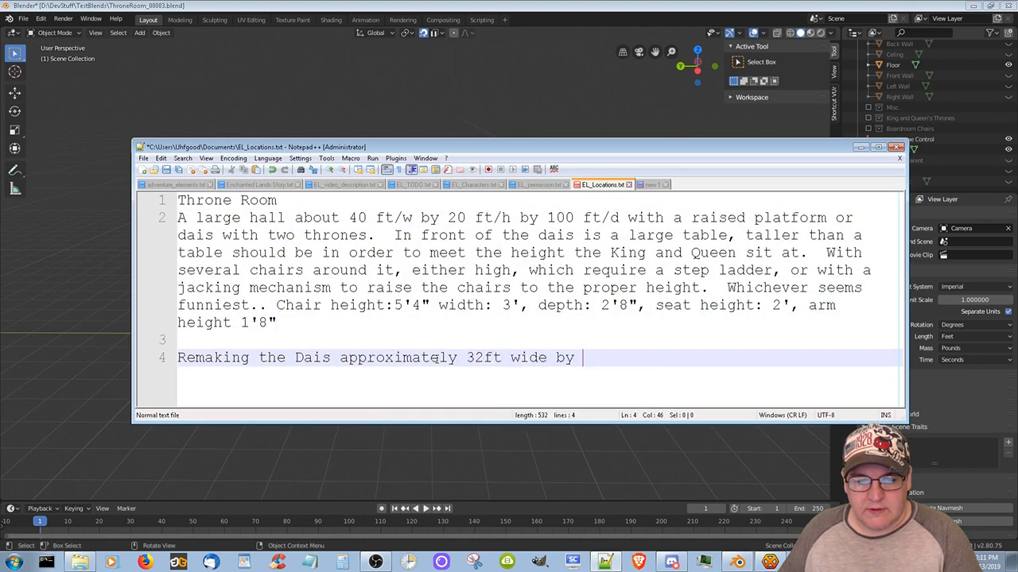
type("Each step is going to go in by one foot.")
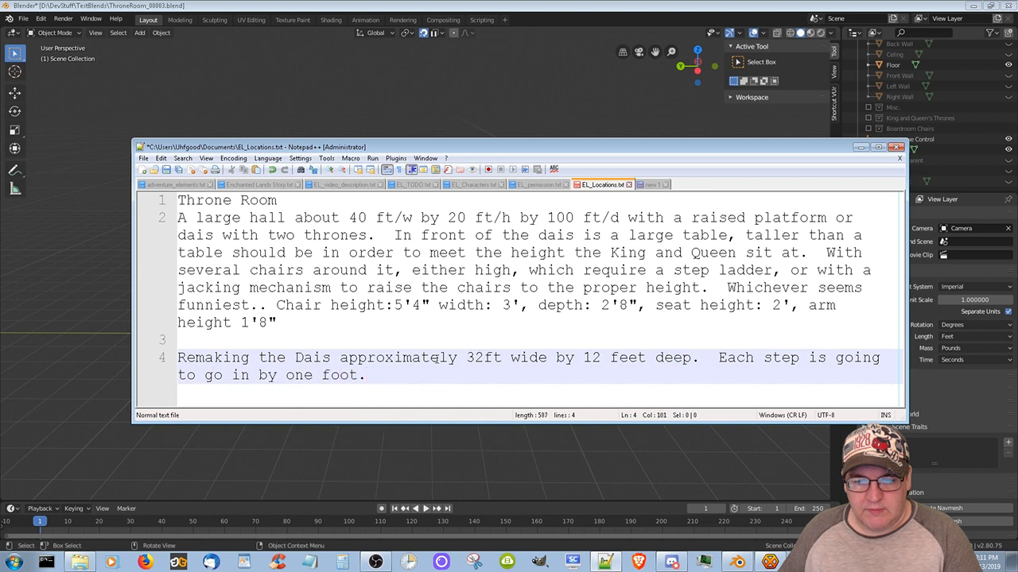
type(" (imperial, as in")
key("BackSpace")
key("BackSpace")
key("BackSpace")
key("BackSpace")
key("BackSpace")
key("BackSpace")
key("BackSpace")
key("BackSpace")
key("BackSpace")
key("BackSpace")
key("BackSpace")
key("BackSpace")
key("BackSpace")
key("BackSpace")
key("BackSpace")
key("BackSpace")
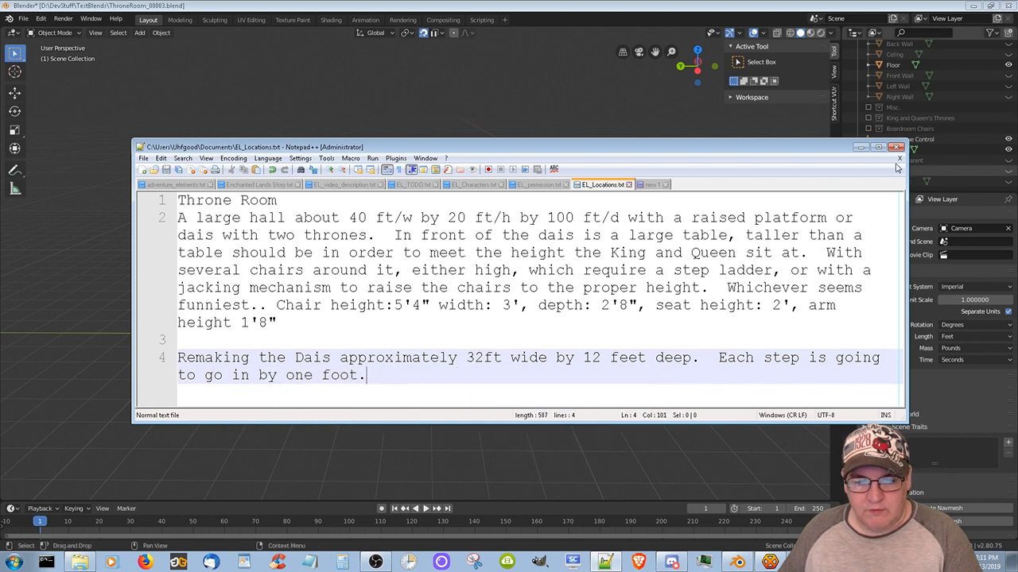
Switch to Blender, add a plane at the 3D cursor and set its Y dimension to 32 ft
key("alt+Tab")
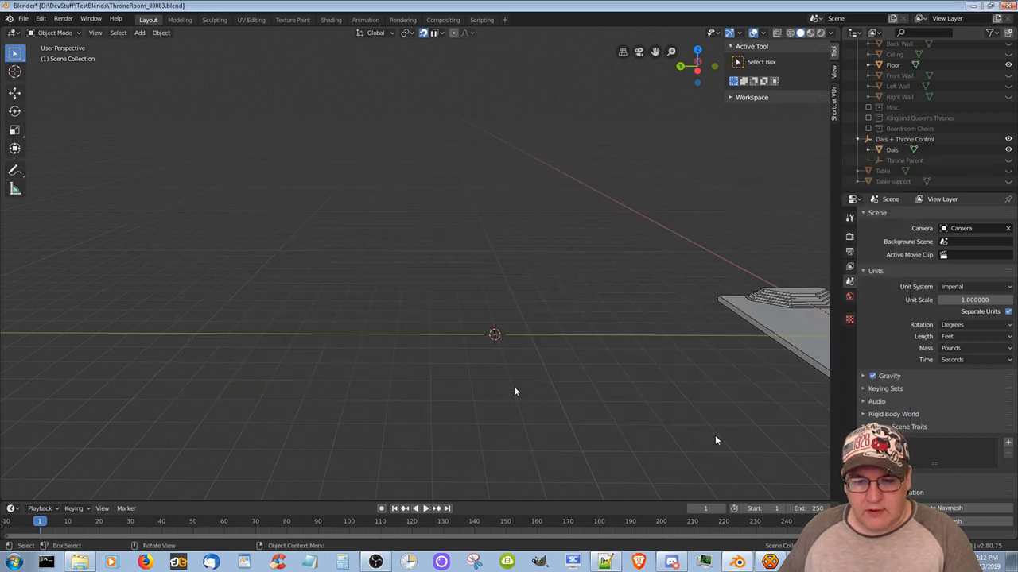
scroll(615, 428, "up", 2)
middle_click_drag(615, 427, 537, 429, "shift")
key("shift+a")
mouse_move(529, 346)
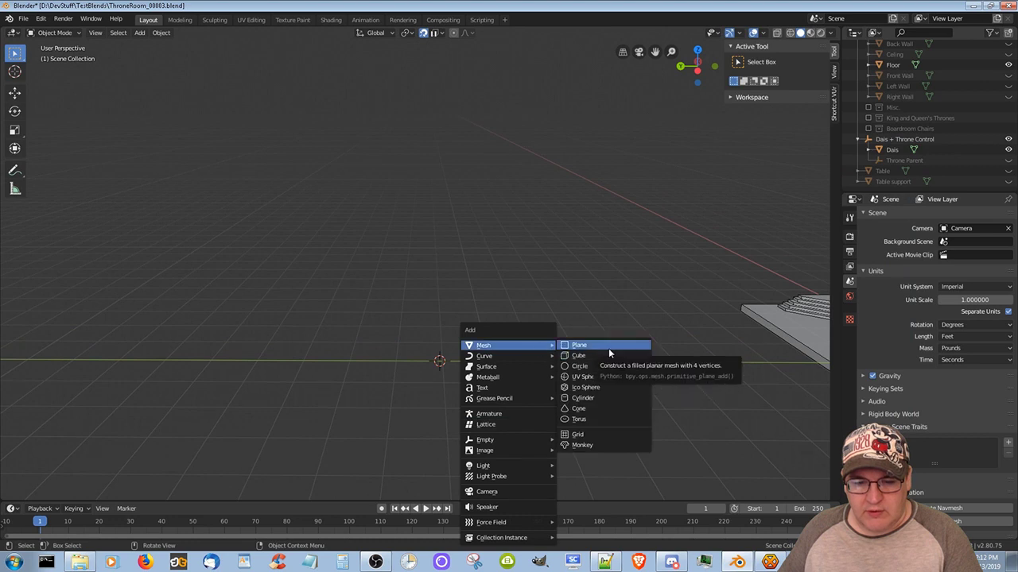
left_click(608, 346)
double_click(775, 214)
left_click(810, 223)
type("32")
key("Return")
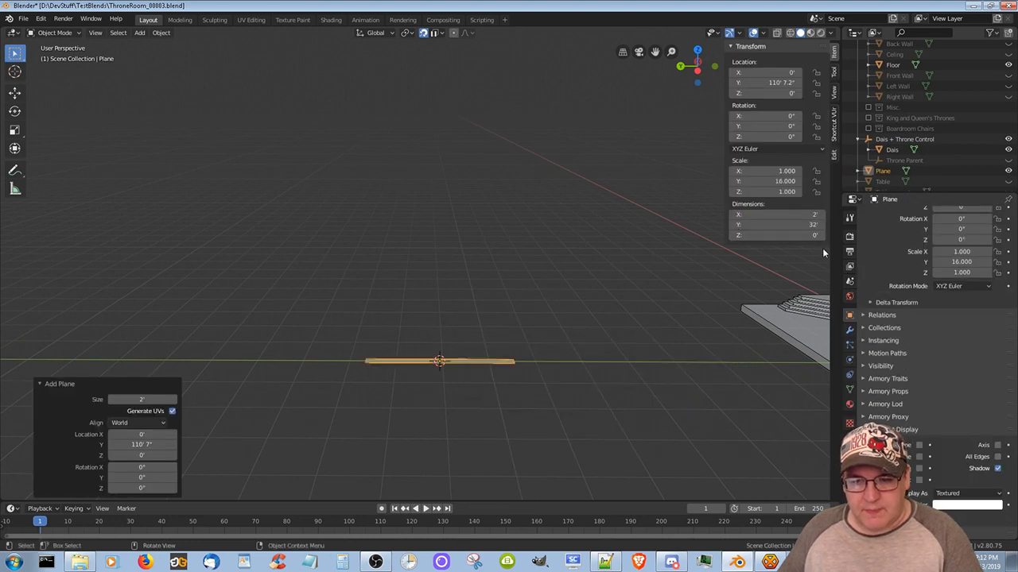
Set the new plane's X dimension to 8 inches and its Y dimension to 8 ft
left_click(795, 216)
type("8\"")
key("Return")
middle_click_drag(594, 476, 628, 481)
left_click(810, 225)
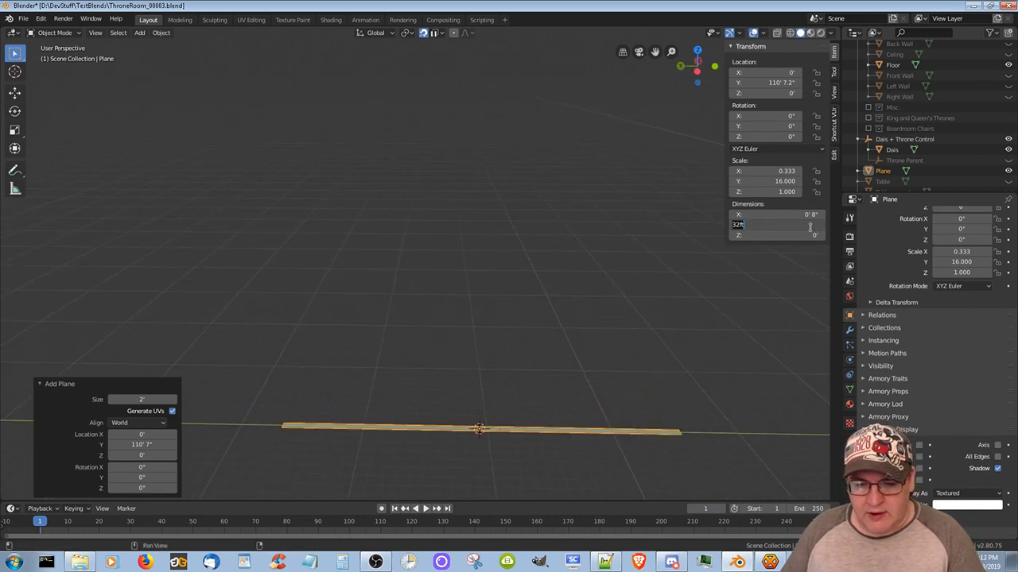
type("8")
key("Return")
middle_click_drag(541, 446, 593, 453)
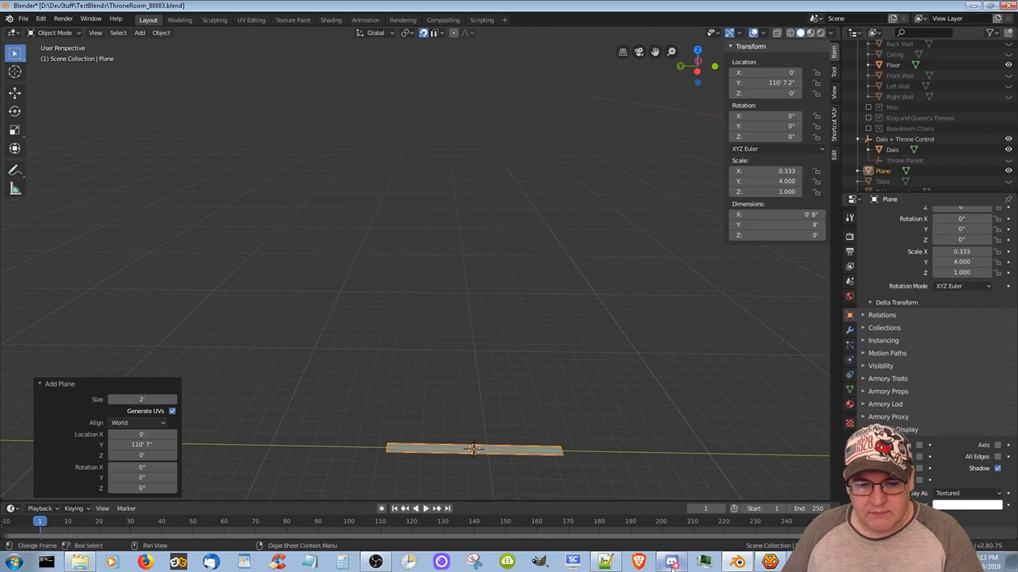
Switch to Notepad++ and write a scratch note about figuring out how to move the pivot point to the "bottom", the edge in front
key("alt+Tab")
type("Just a moment wille I go and try to figure something out.")
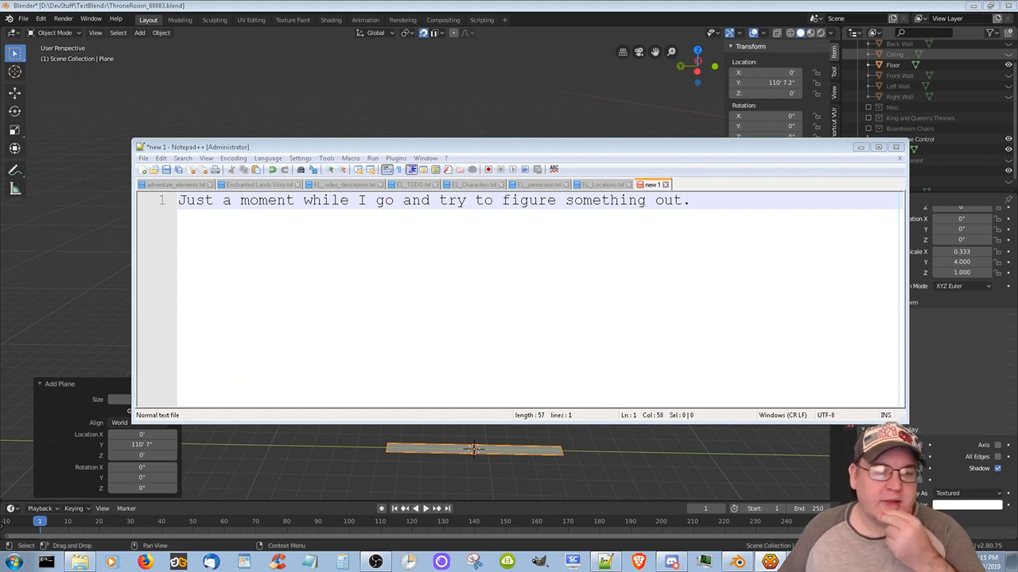
left_click(791, 237)
type("I think I have to change the pivot point somehow")
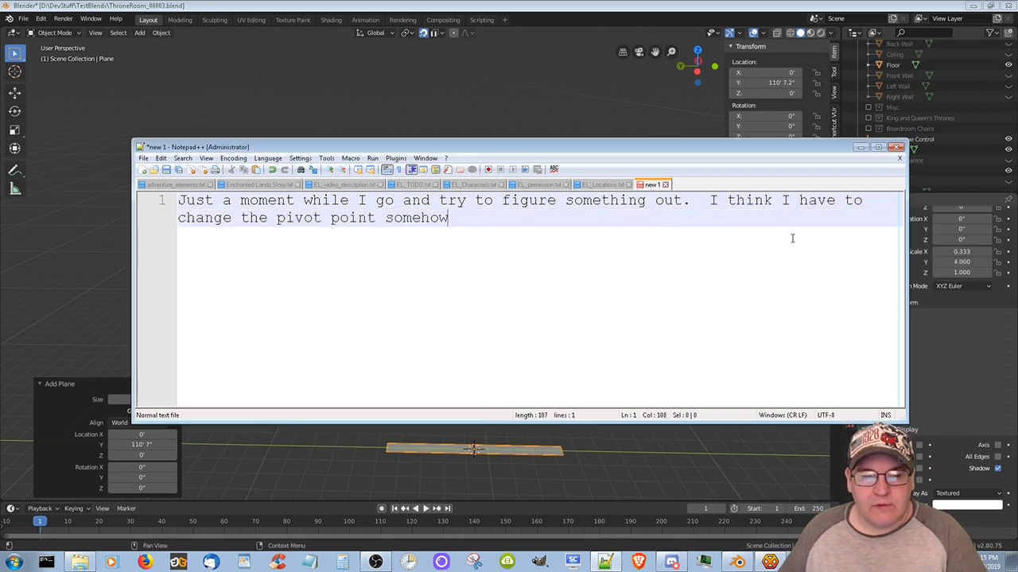
type(", but I'm not sure how i could get it on the \"bottom\" (which is essentially the edge in front of us)")
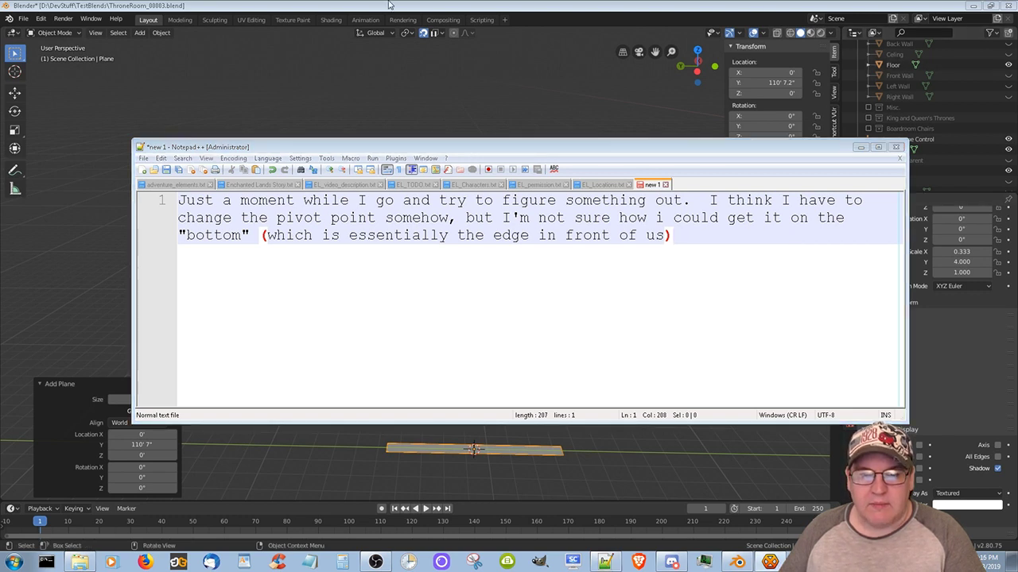
Switch back to Blender and select the plane's long front edge in Edit Mode using edge selection
left_click(407, 32)
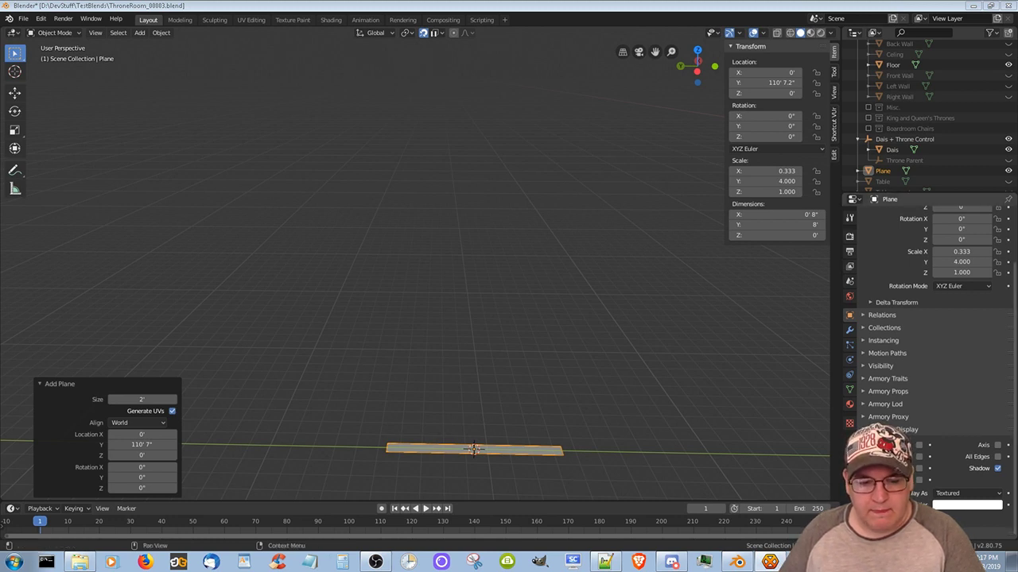
key("KP_Decimal")
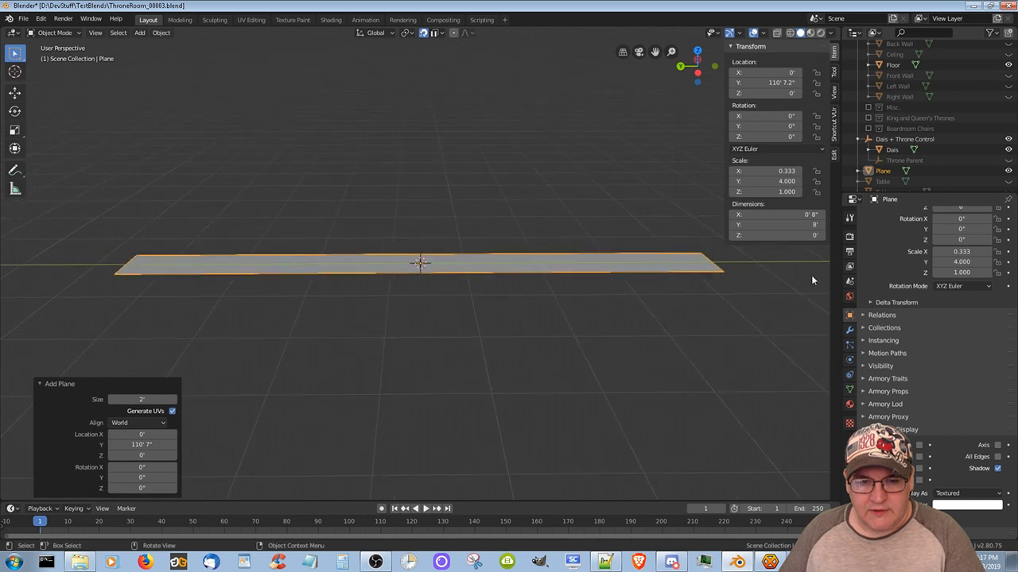
left_click(722, 271)
left_click(54, 32)
left_click(48, 54)
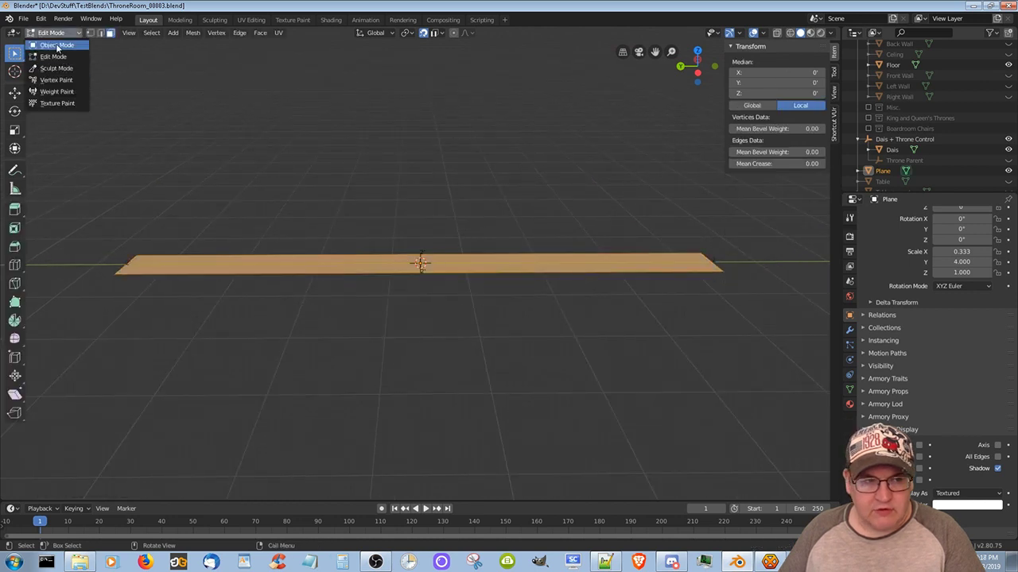
left_click(727, 298)
left_click(415, 273)
left_click(100, 33)
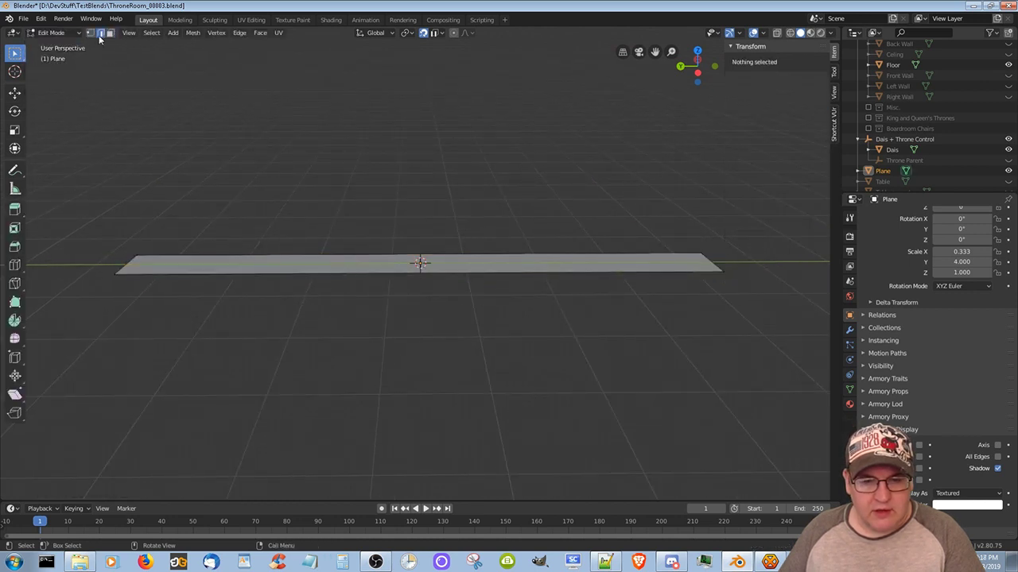
left_click(402, 274)
left_click(408, 34)
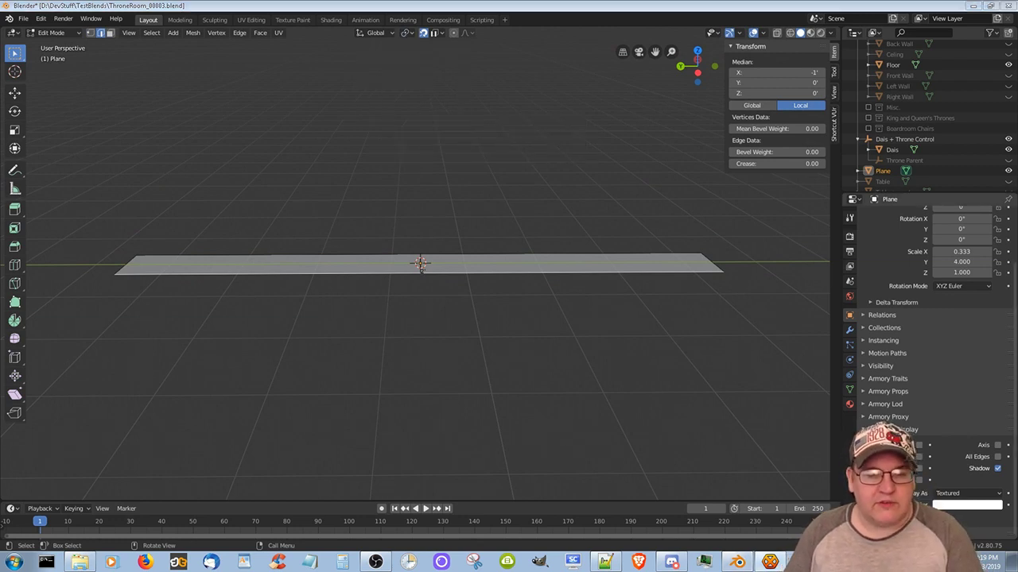
right_click(432, 270)
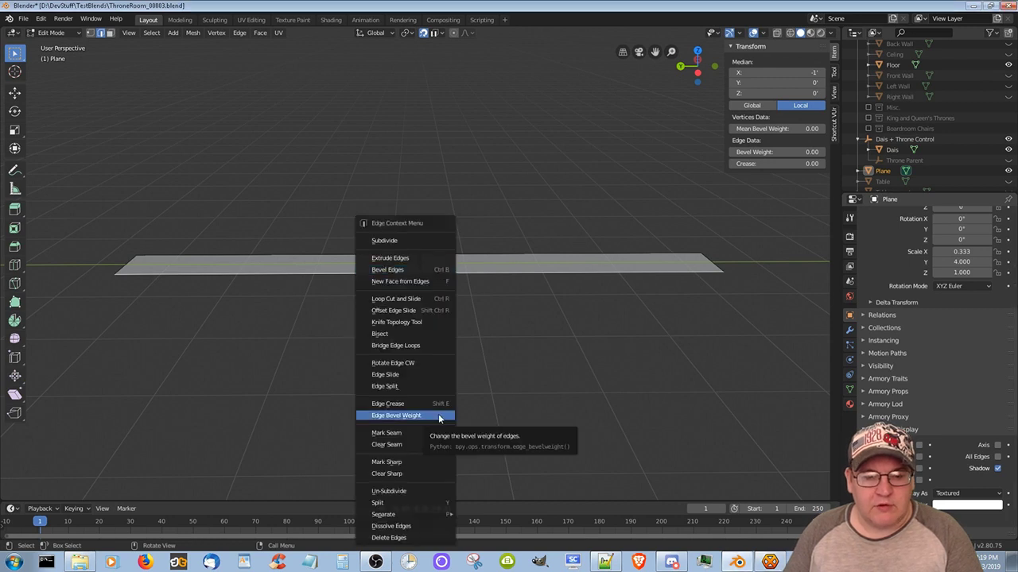
left_click(156, 34)
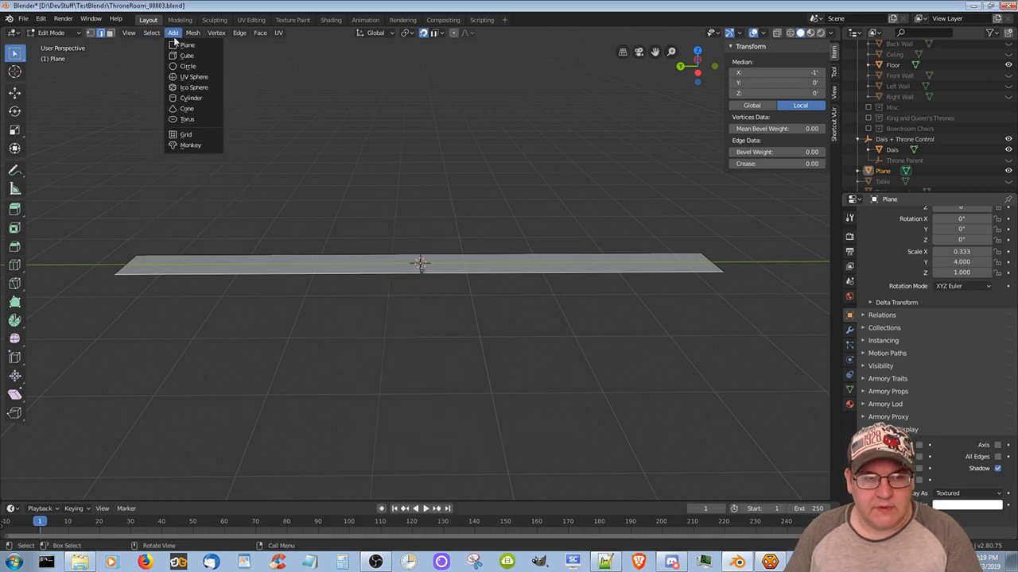
right_click(422, 298)
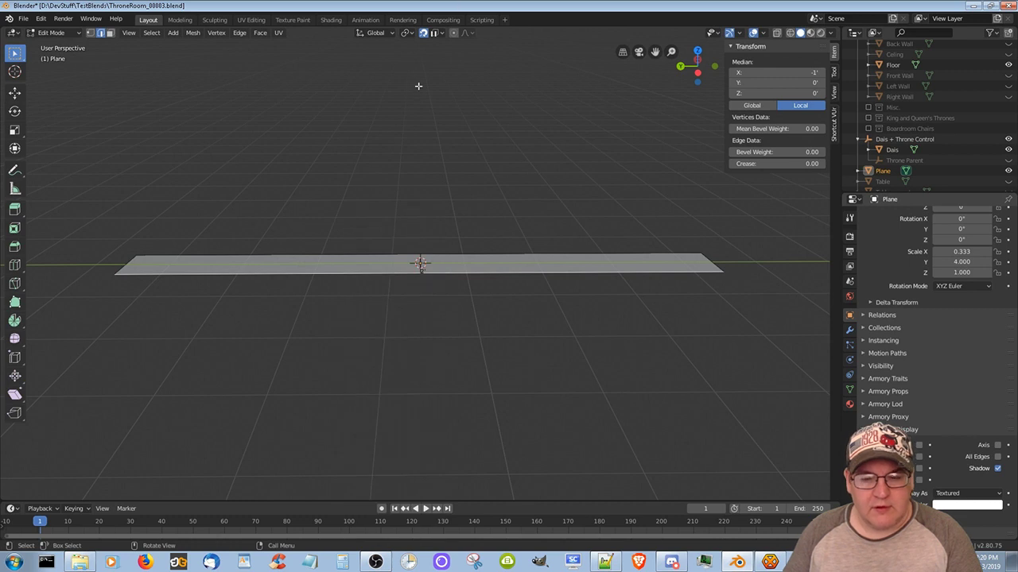
left_click(15, 71)
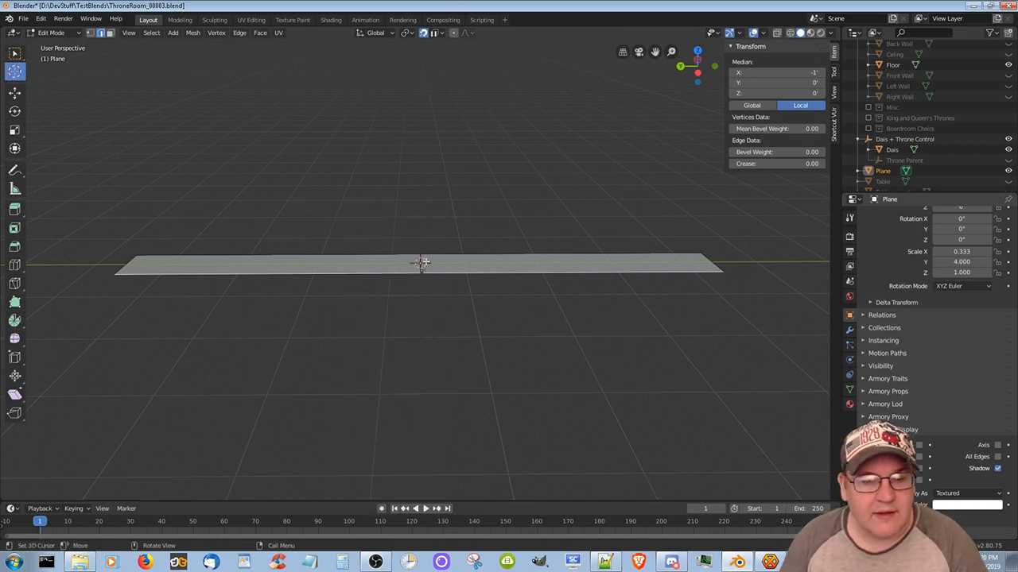
key("w")
left_click(239, 33)
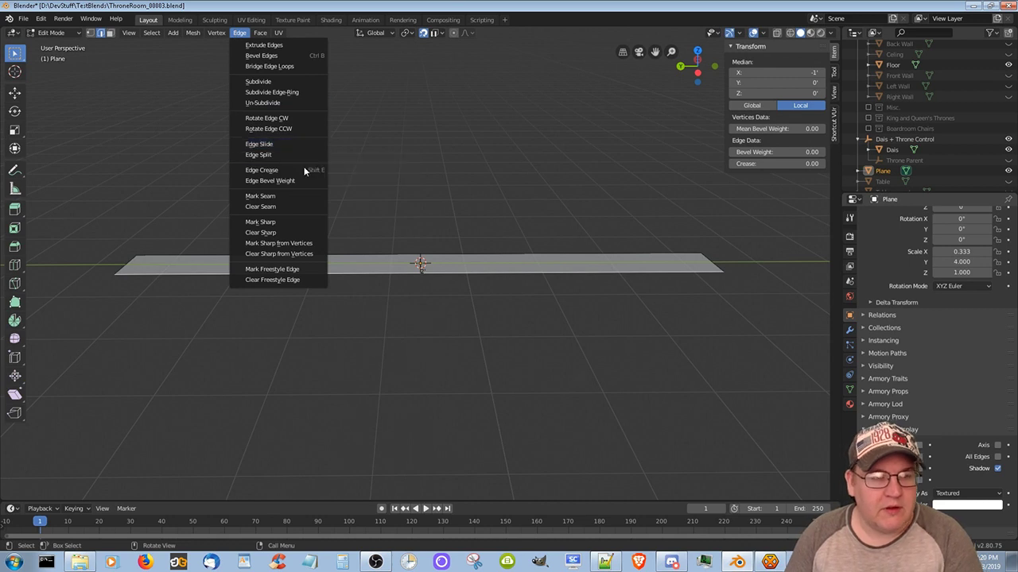
mouse_move(198, 36)
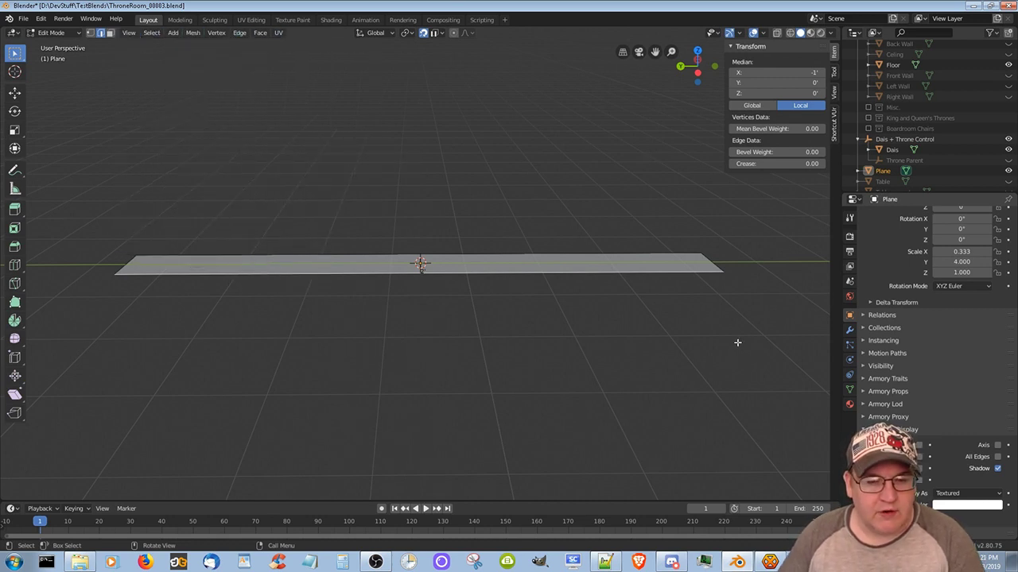
Switch to the Brave browser and search DuckDuckGo for "blender 2.8 how to set a pivot to an edge of a plane"
left_click(638, 562)
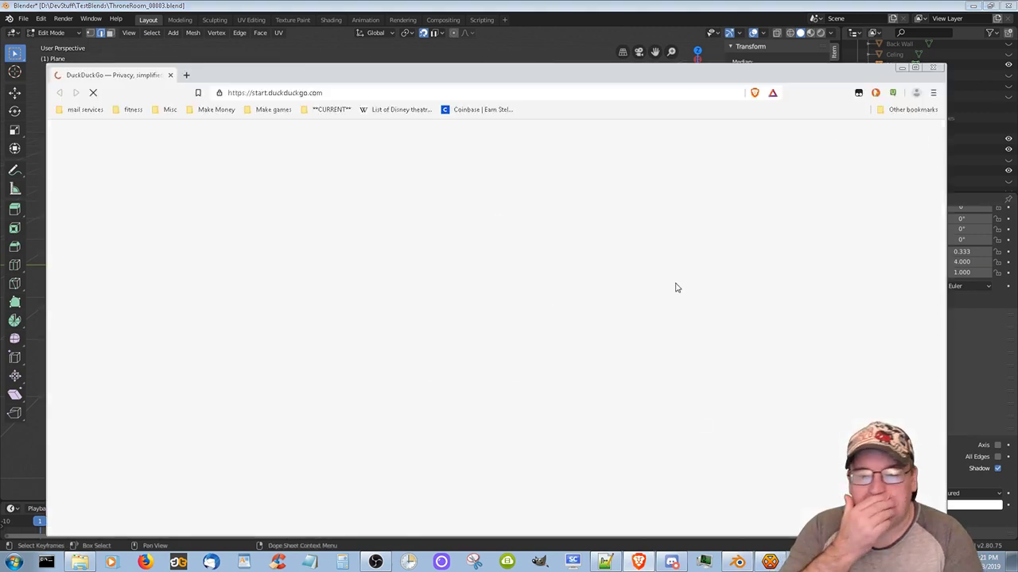
left_click(409, 95)
type("blender 2")
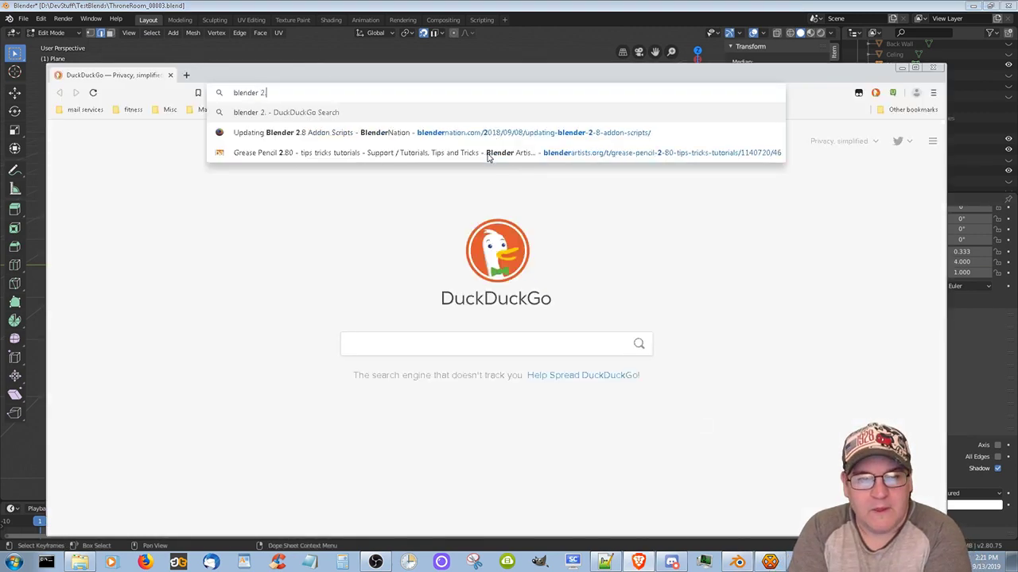
type(".8 how to set a")
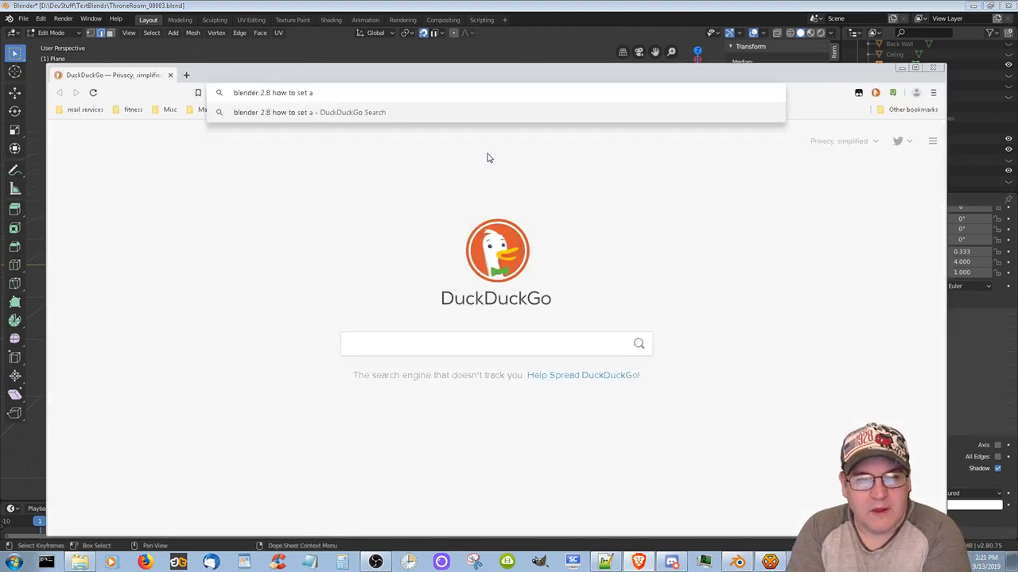
type(" pivot to a point")
key("Return")
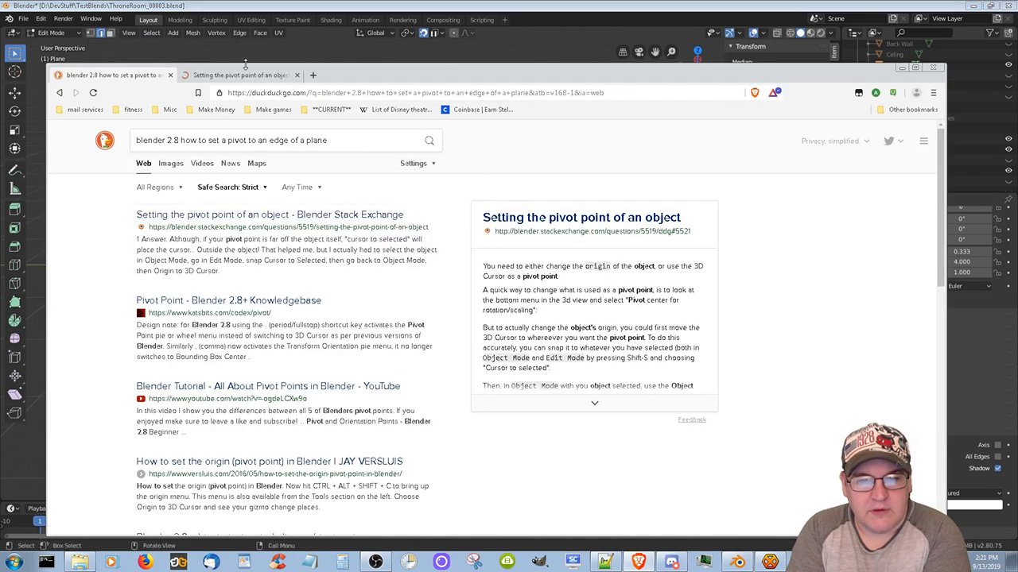
Read the Blender Stack Exchange answers on setting an object's pivot point and changing its local origin
left_click(263, 257)
scroll(400, 358, "down", 5)
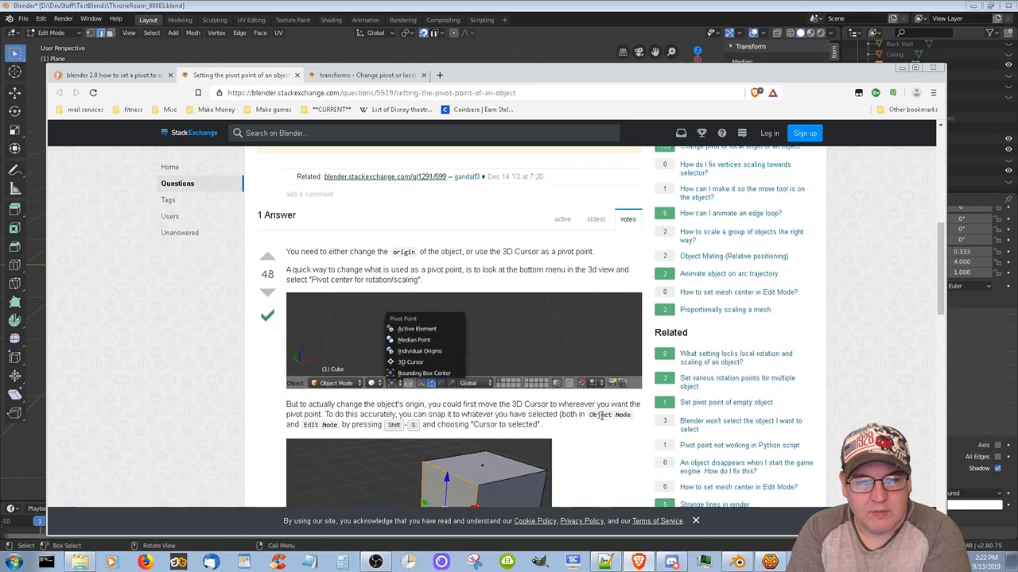
scroll(610, 427, "down", 2)
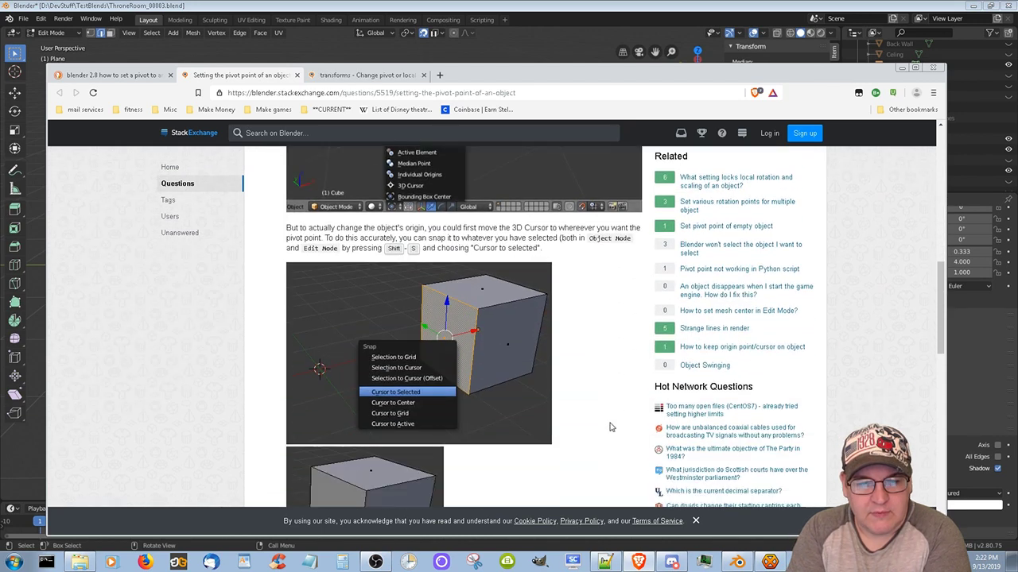
scroll(610, 423, "down", 4)
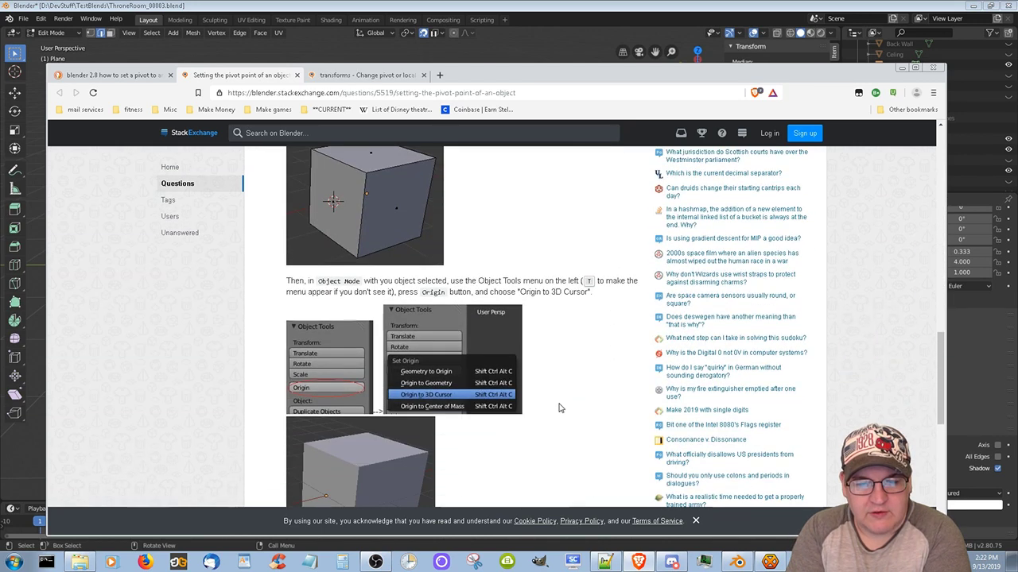
scroll(559, 408, "down", 5)
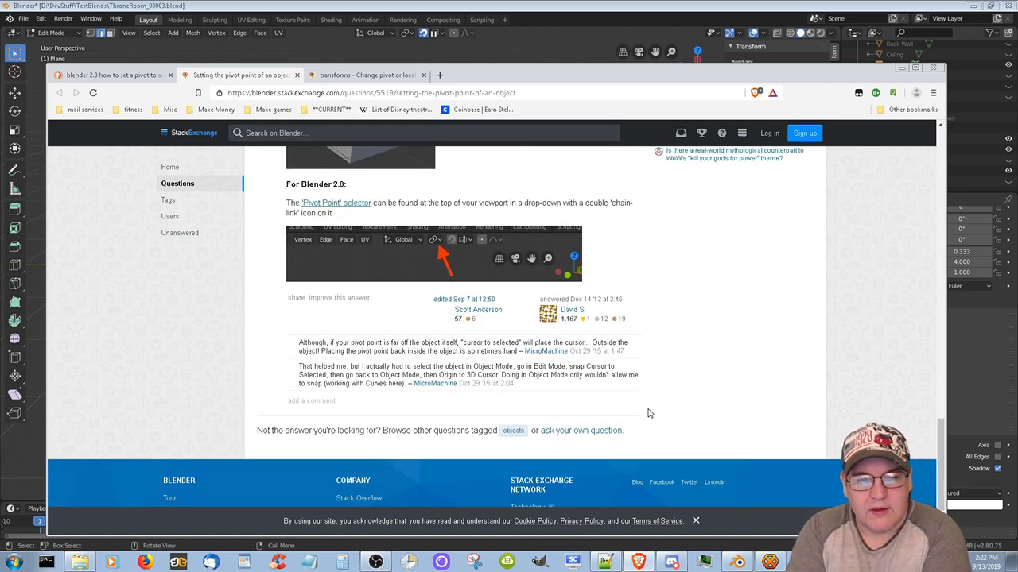
key("ctrl+Tab")
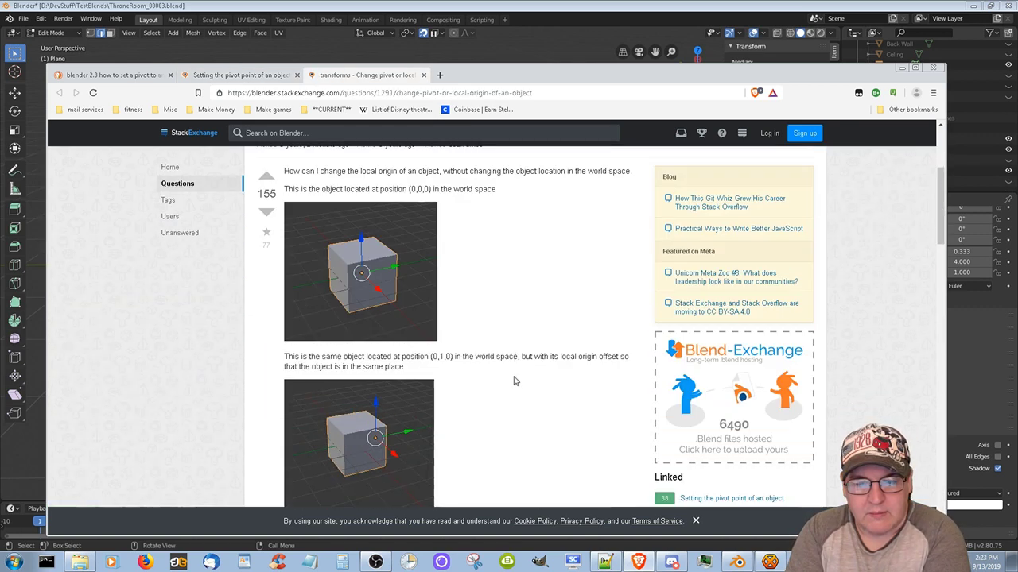
scroll(509, 366, "down", 5)
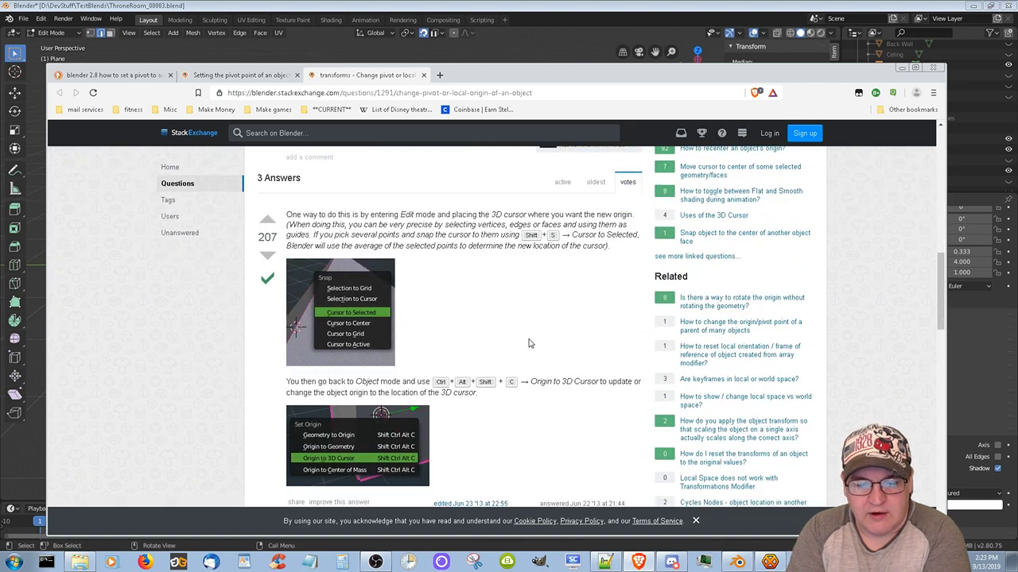
Return to Blender and snap the 3D cursor to the plane's selected front edge
key("alt+Tab")
left_click(444, 33)
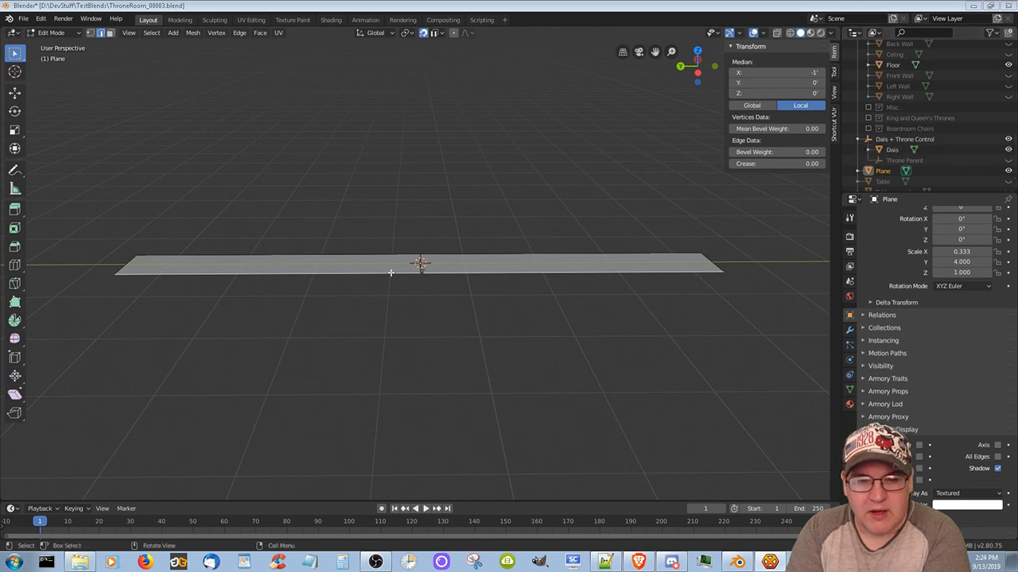
left_click(129, 33)
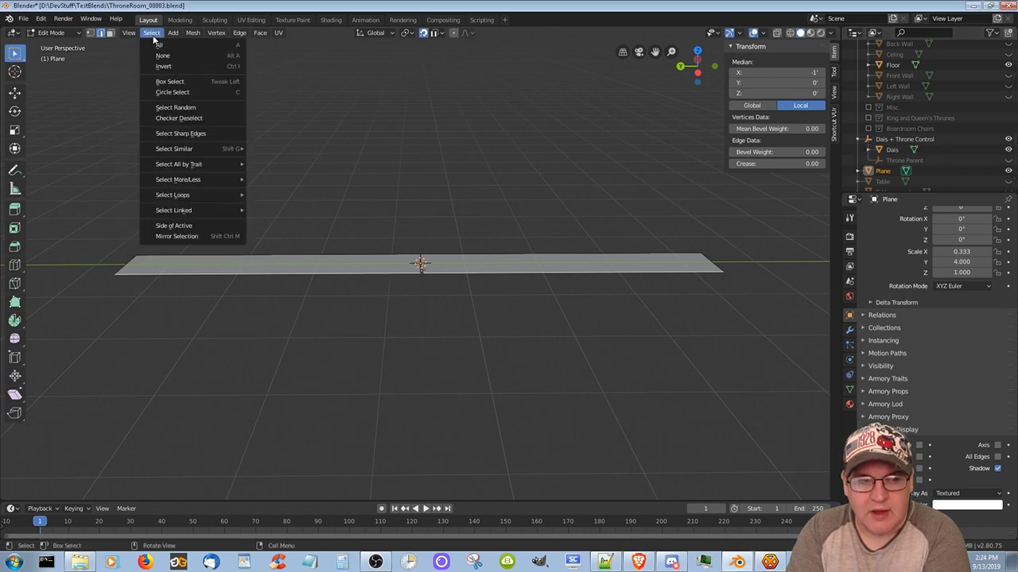
mouse_move(221, 67)
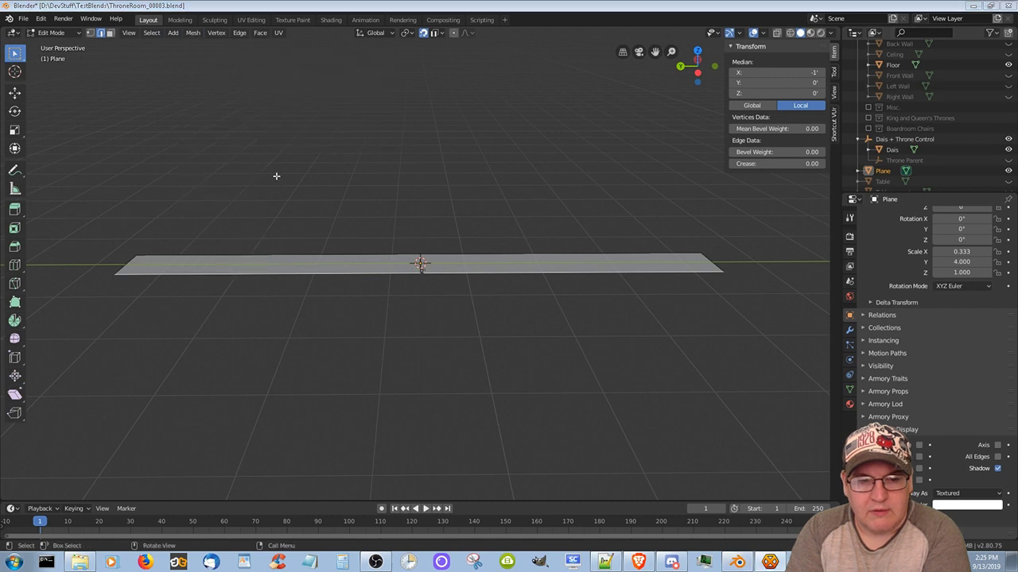
left_click(192, 32)
left_click(349, 114)
Return to Object Mode and set the transform pivot point to the 3D cursor
left_click(51, 32)
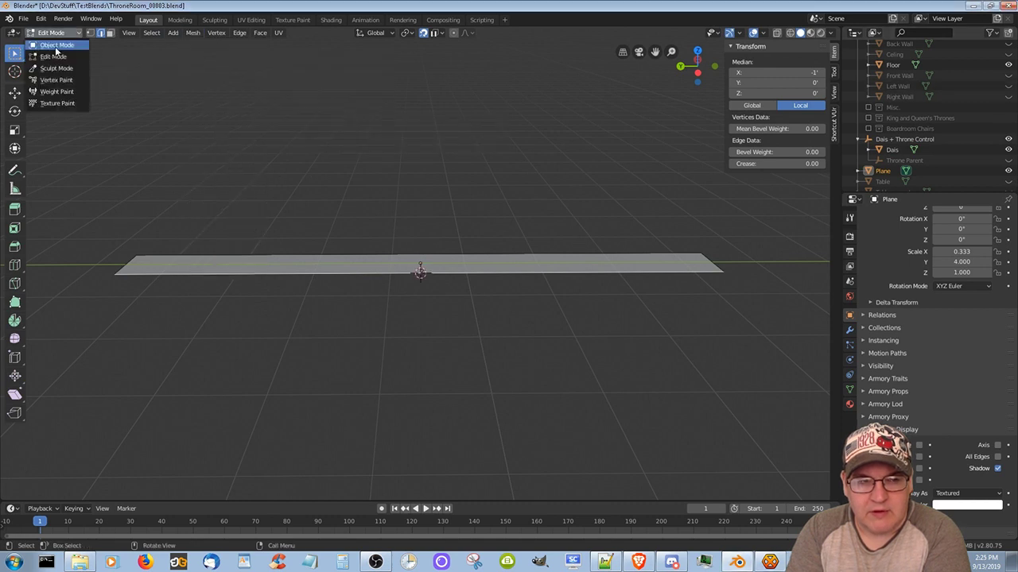
left_click(56, 43)
left_click(375, 33)
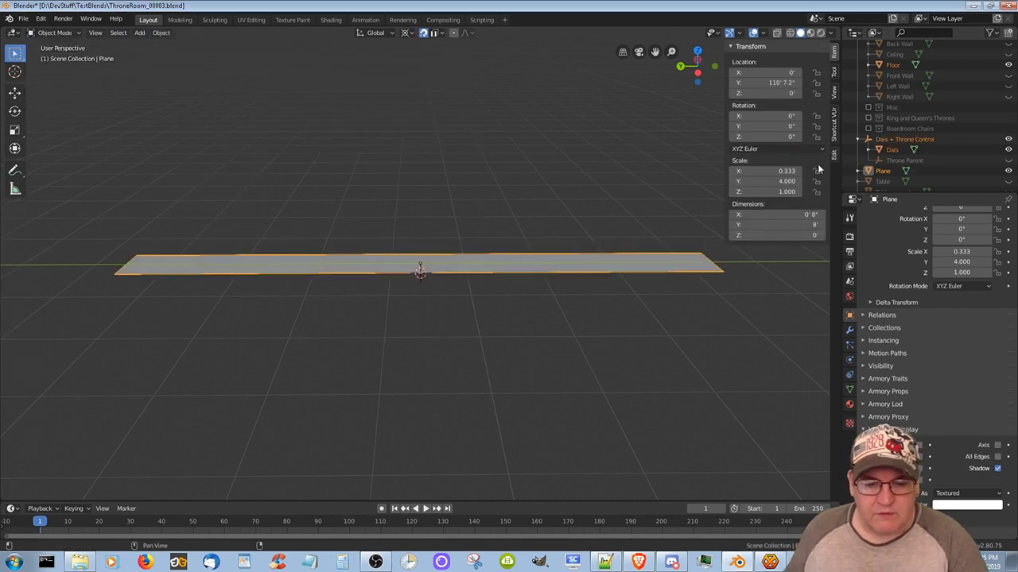
Try rotating the plane around the 3D cursor and undo the rotation
key("r")
key("r")
key("r")
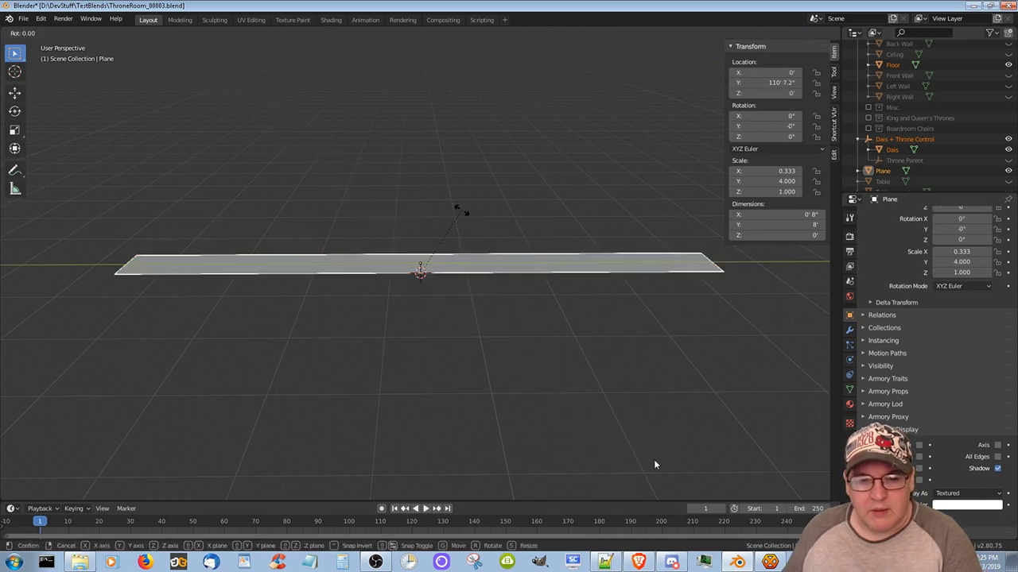
key("z")
left_click(598, 287)
key("ctrl+z")
Rotate the plane about -90° around the global Y axis so it stands upright on its front edge
key("r")
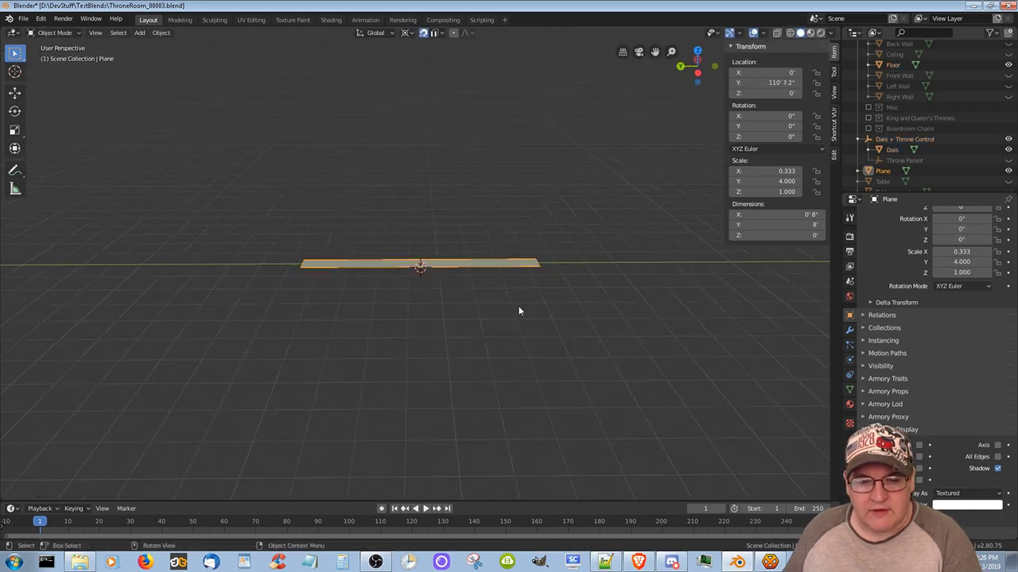
key("y")
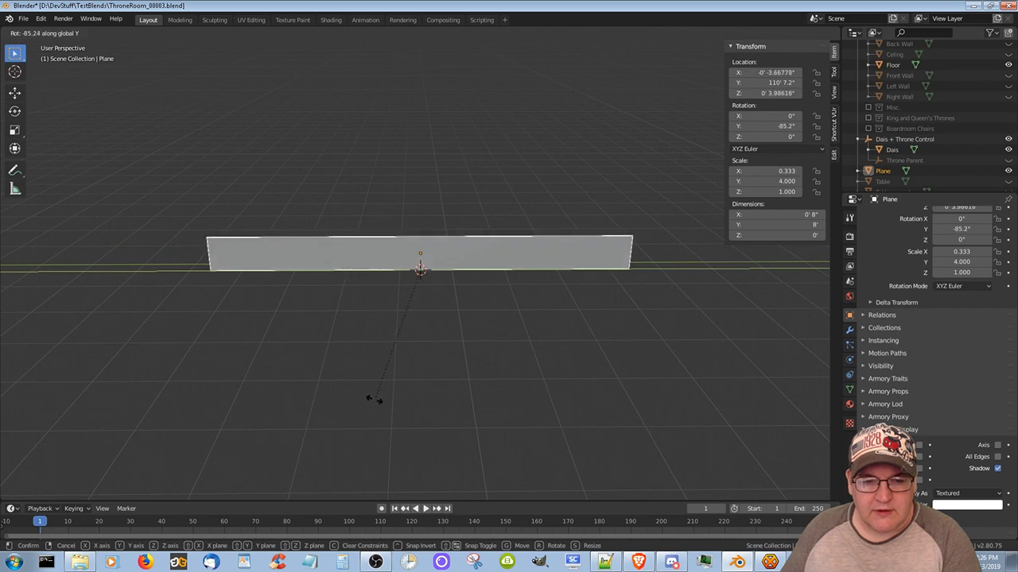
left_click(354, 400)
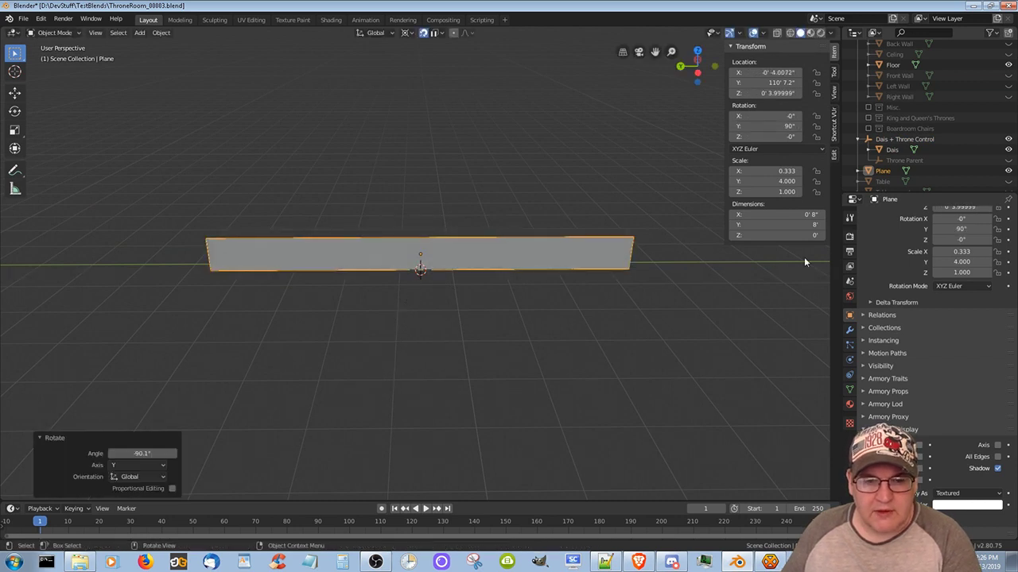
mouse_move(797, 216)
left_mouse_down()
mouse_move(875, 215)
mouse_move(797, 216)
left_mouse_up()
key("Escape")
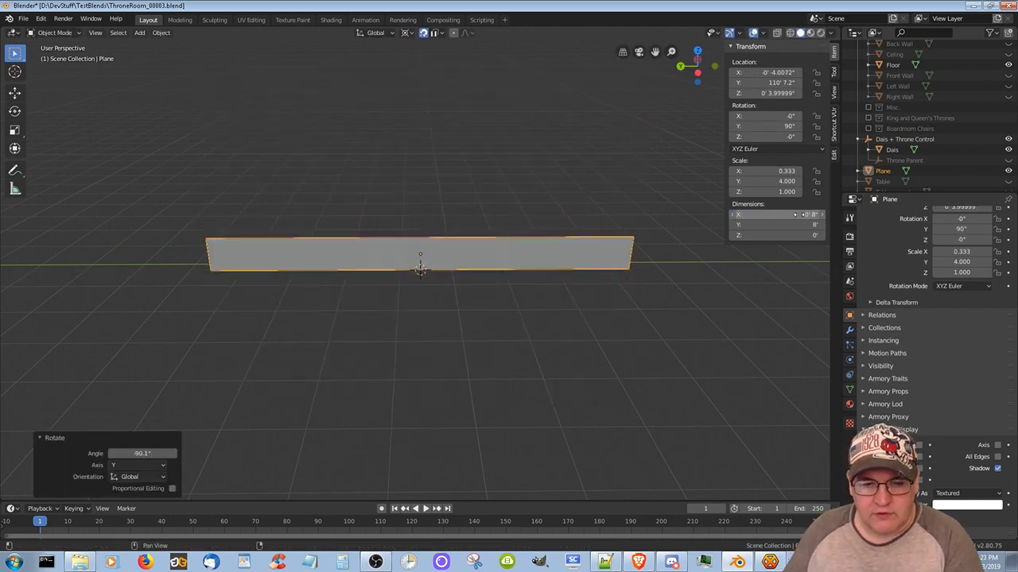
Switch the transform pivot point back from the 3D cursor to its former setting
left_click(408, 35)
left_click(392, 97)
mouse_move(425, 345)
middle_mouse_down()
mouse_move(564, 324)
mouse_move(429, 342)
middle_mouse_up()
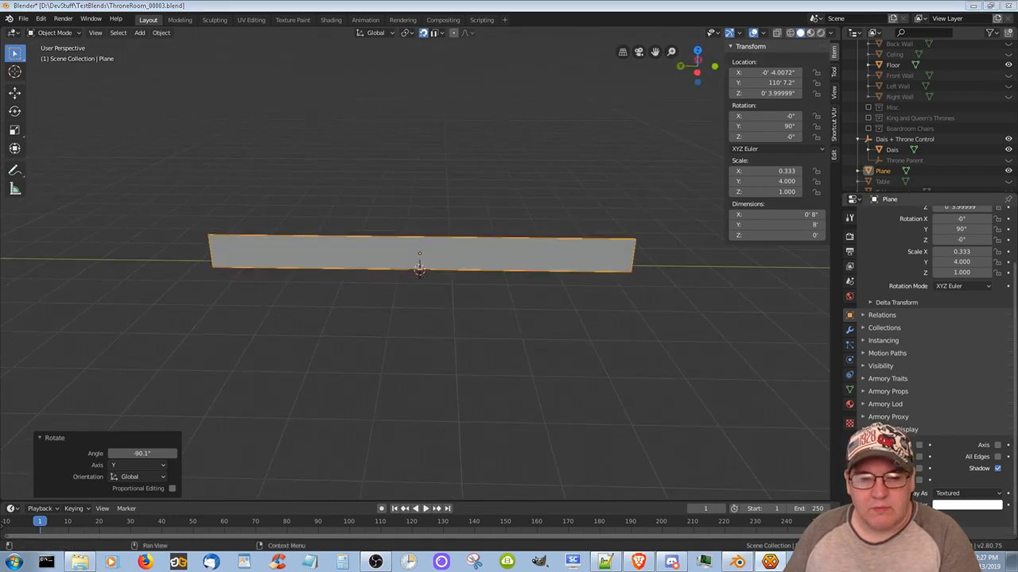
Switch to Notepad++ and continue the note with "went into edit mode, went to mesh->snap->cursor_t"
key("alt+Tab")
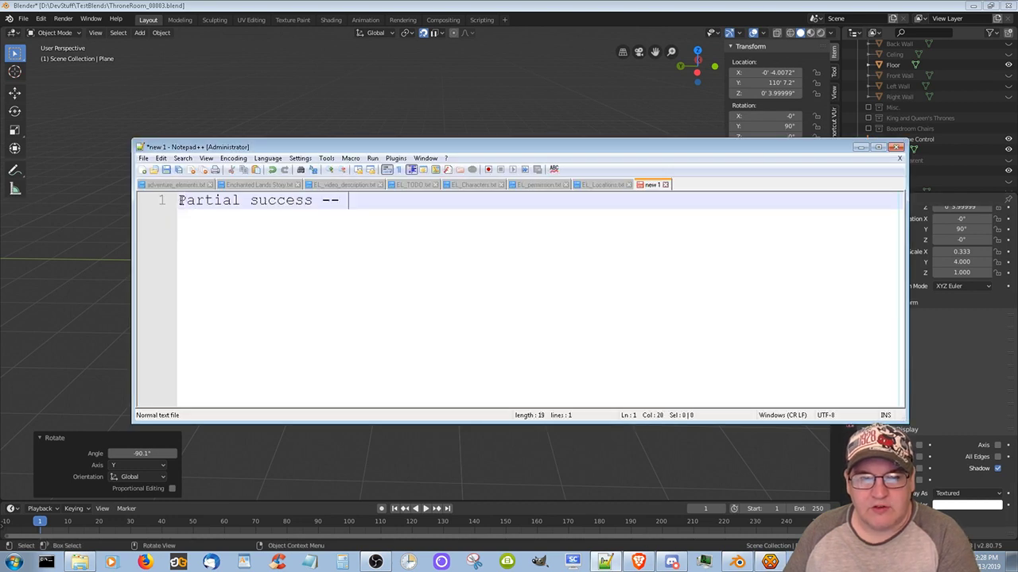
type("went into edit mode, went to mesh")
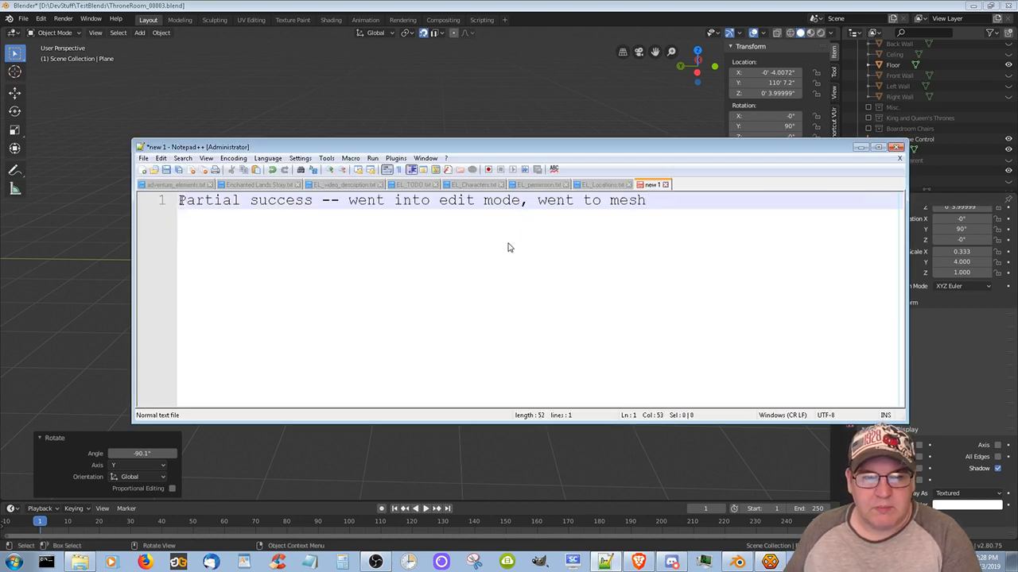
type("->snap->cursor_t")
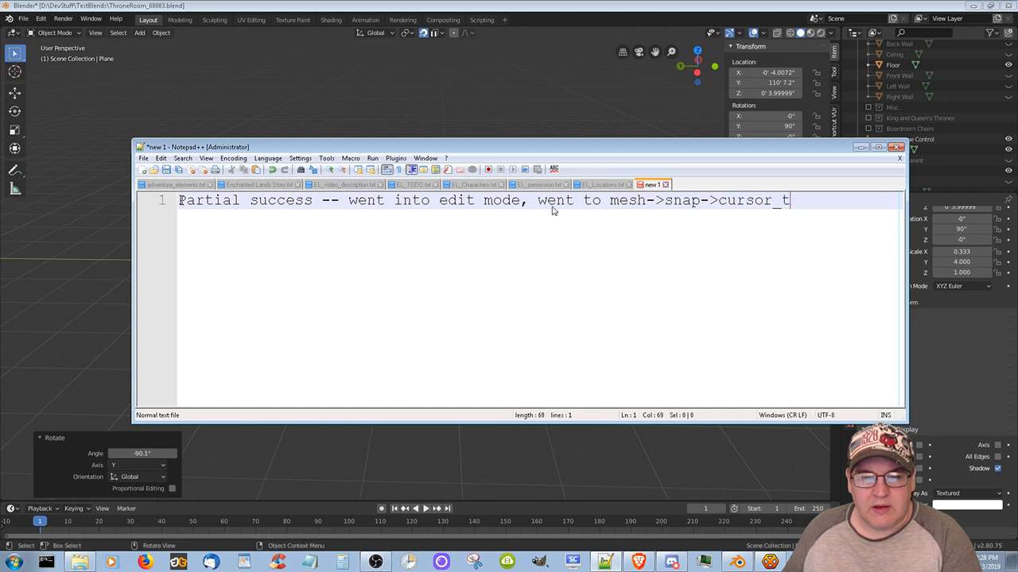
Replace the ending after "edit mode," with "selected edge, mesh->snap->cursor-to-selected, went back into object mode, set the pivot point (overlapping circle"
key("BackSpace")
key("BackSpace")
key("BackSpace")
key("BackSpace")
key("BackSpace")
key("BackSpace")
key("BackSpace")
key("BackSpace")
key("BackSpace")
key("BackSpace")
key("BackSpace")
key("BackSpace")
key("BackSpace")
key("BackSpace")
key("BackSpace")
key("BackSpace")
key("BackSpace")
key("BackSpace")
key("BackSpace")
key("BackSpace")
type("selected edge, me")
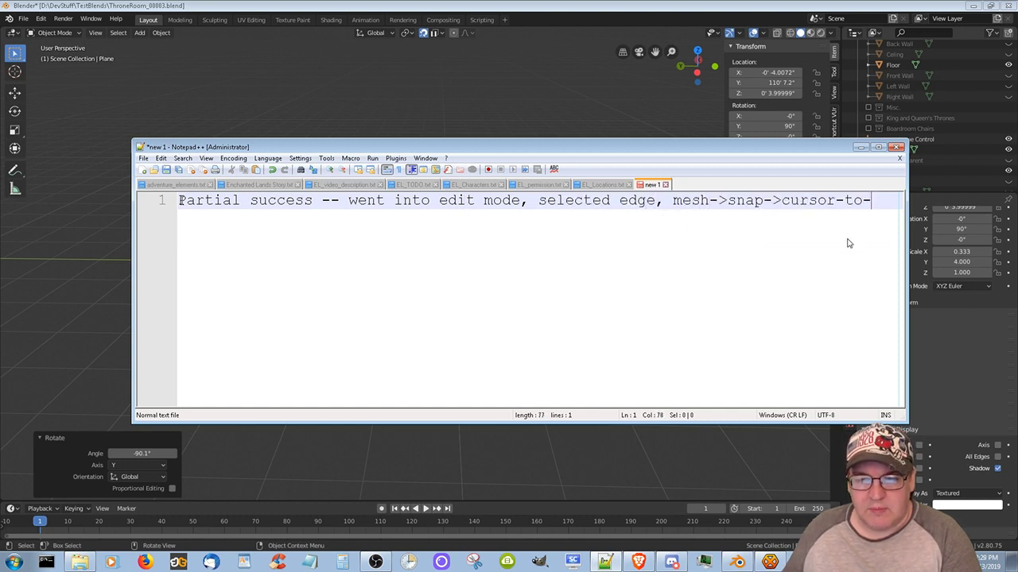
type("sh->snap->cursor-to-selected, went back into object mode, set the pivot point (overlapping circle e")
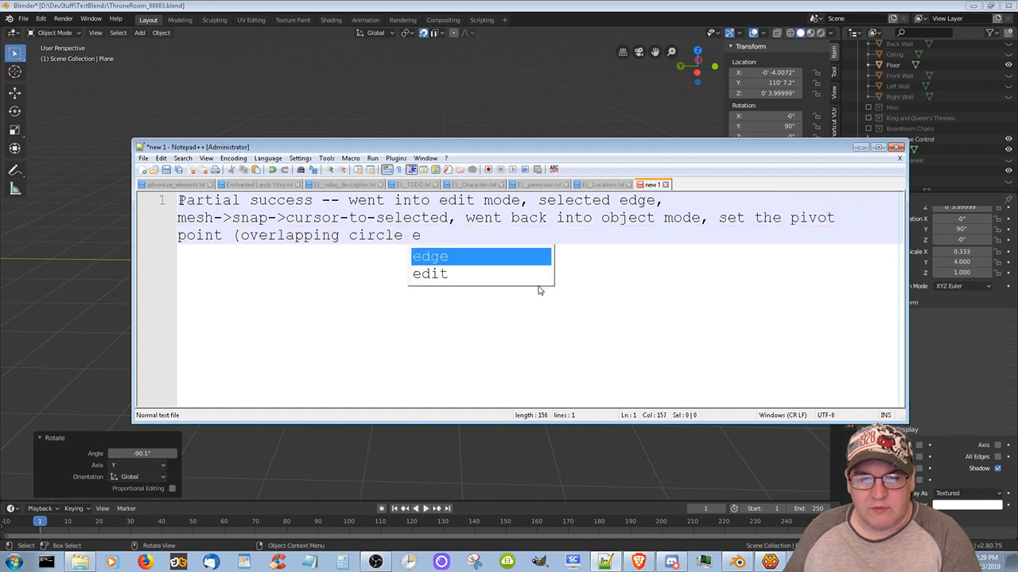
Finish the note with "icons at the top) to 3d cursor. Then did my rotation and then set it back."
key("BackSpace")
type("icons at the top) to 3d cursor.  Then did my rotation and then set it back.")
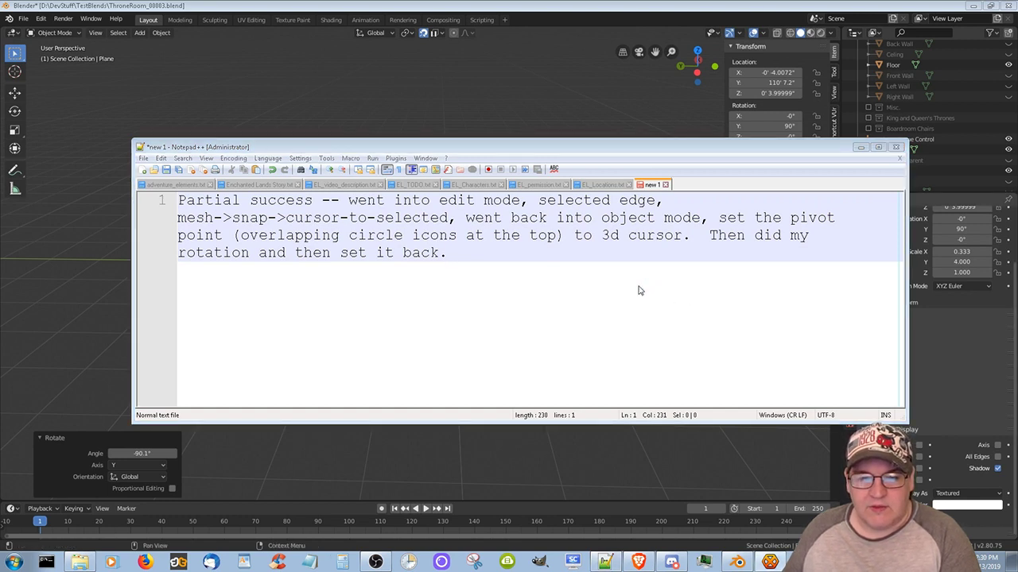
Add a new paragraph reading "Next up, I will extrude the top of that backwards about a foot..."
left_click(662, 262)
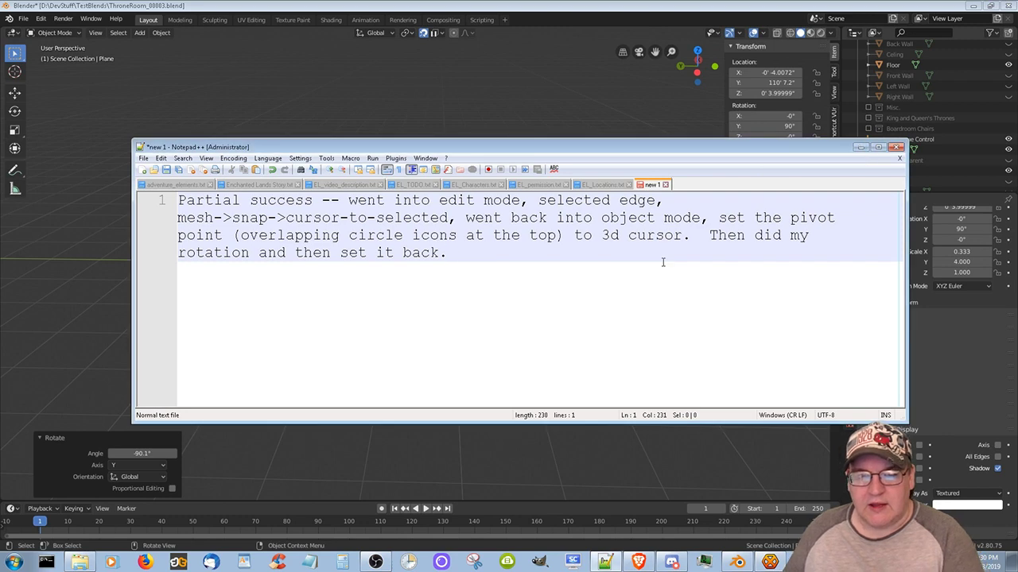
key("Return")
key("Return")
type("Next up, I will extrude the top of that backwards about a foot...")
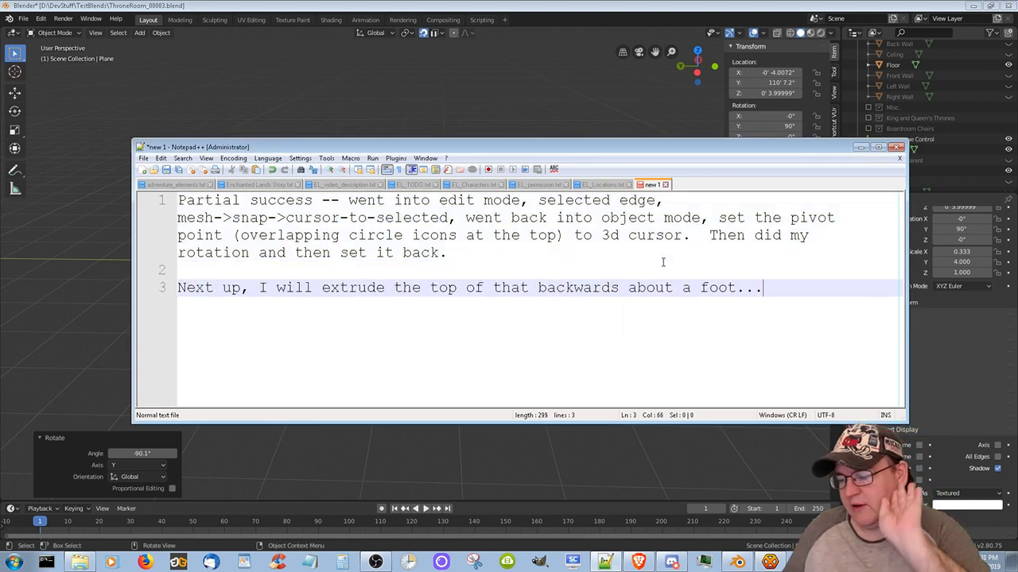
Return to Blender and put the upright plane into Edit Mode
left_click(862, 148)
middle_click_drag(477, 303, 307, 305)
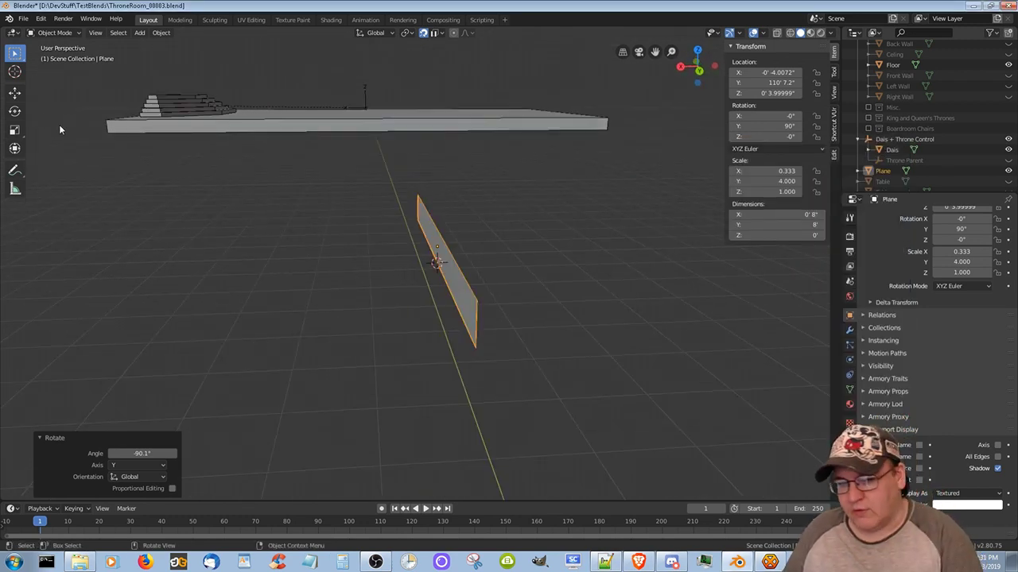
key("Tab")
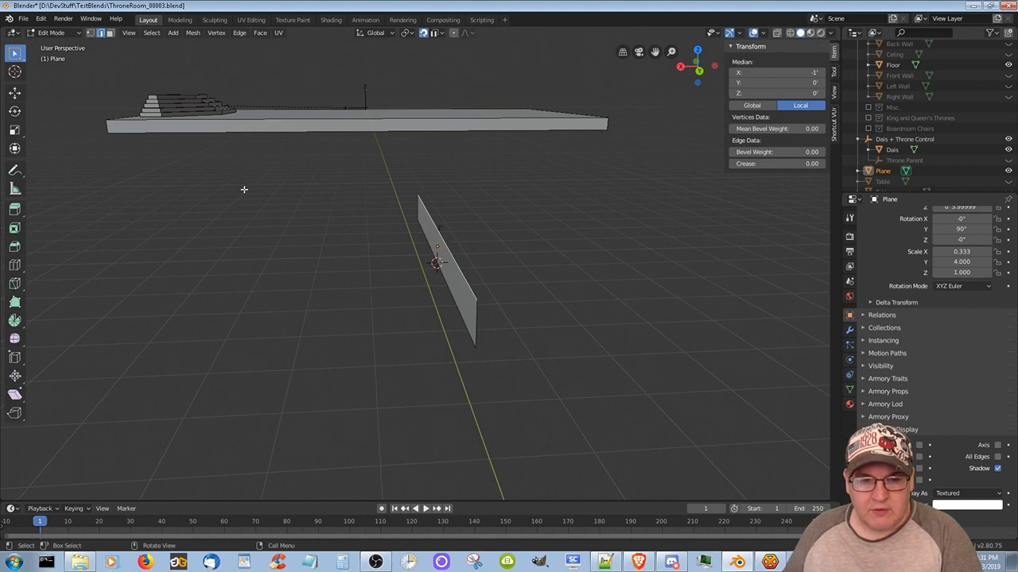
Extrude the plane's top edge backwards along the global X axis and set its local Z median to 1'
key("e")
key("x")
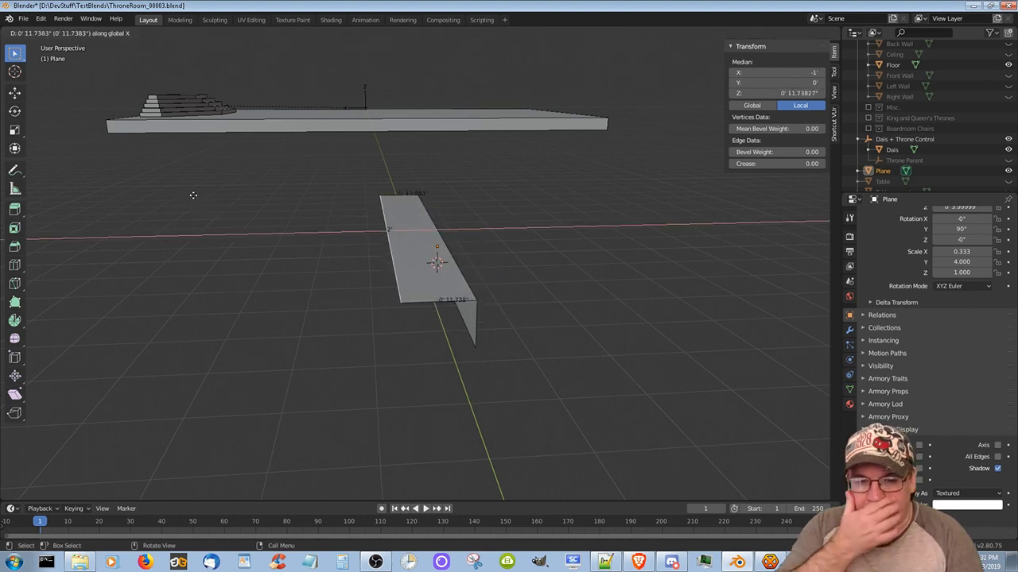
left_click(193, 195)
left_click(797, 93)
type("1")
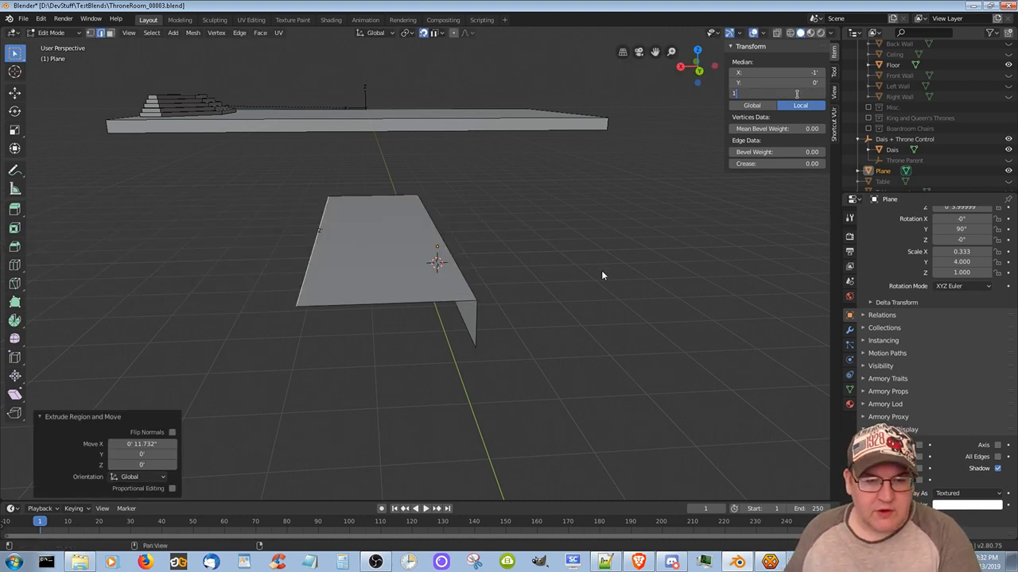
key("Return")
Extrude the back edge upward along Z and try a local Z median of 0.8
key("g")
key("z")
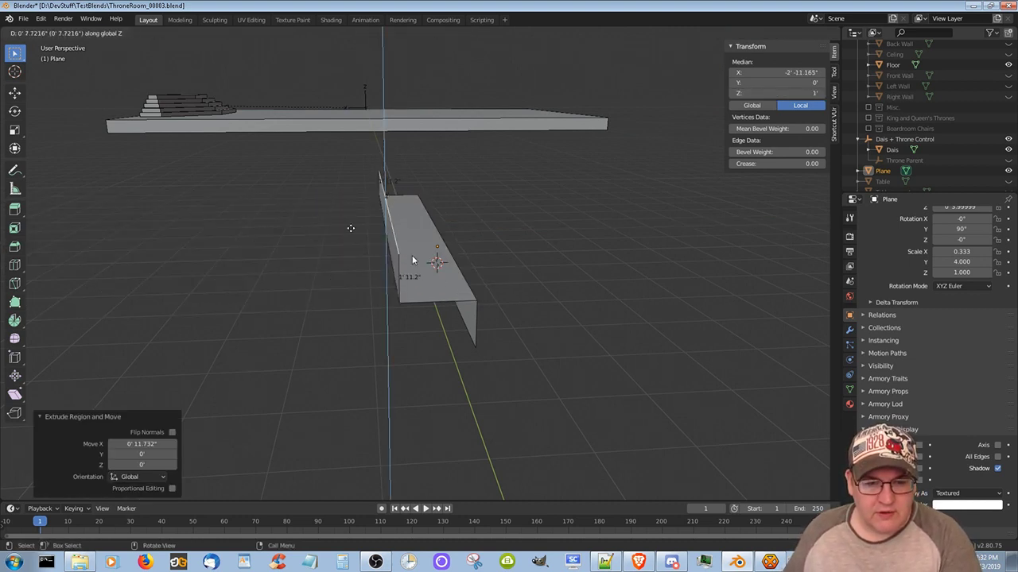
key("Escape")
left_click(806, 93)
type("0.8")
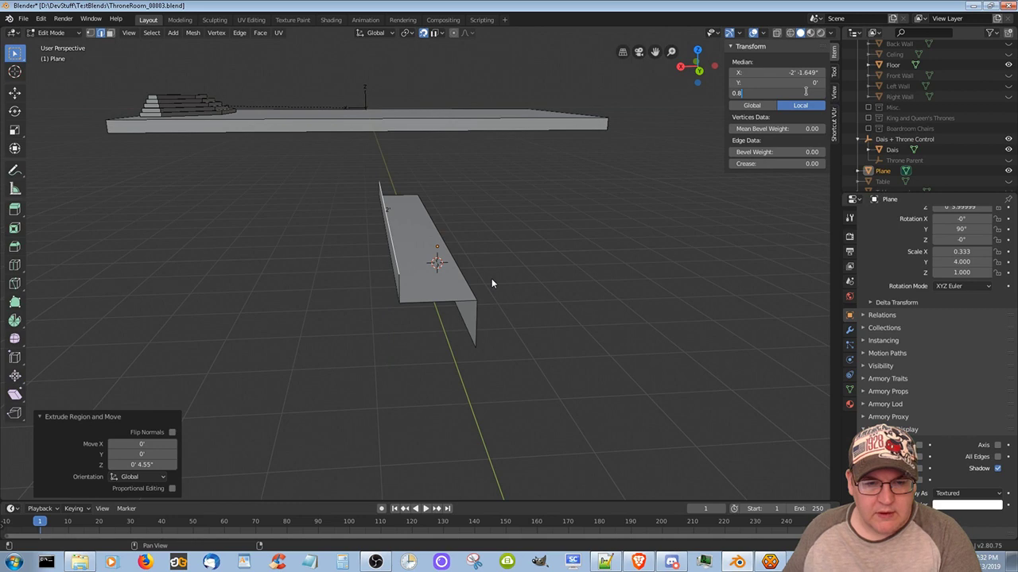
key("Return")
key("ctrl+z")
Try new local X median values for the raised back edge, including -0.8in and 0' 8"
middle_click_drag(411, 280, 604, 291)
left_click(779, 72)
type("2ft")
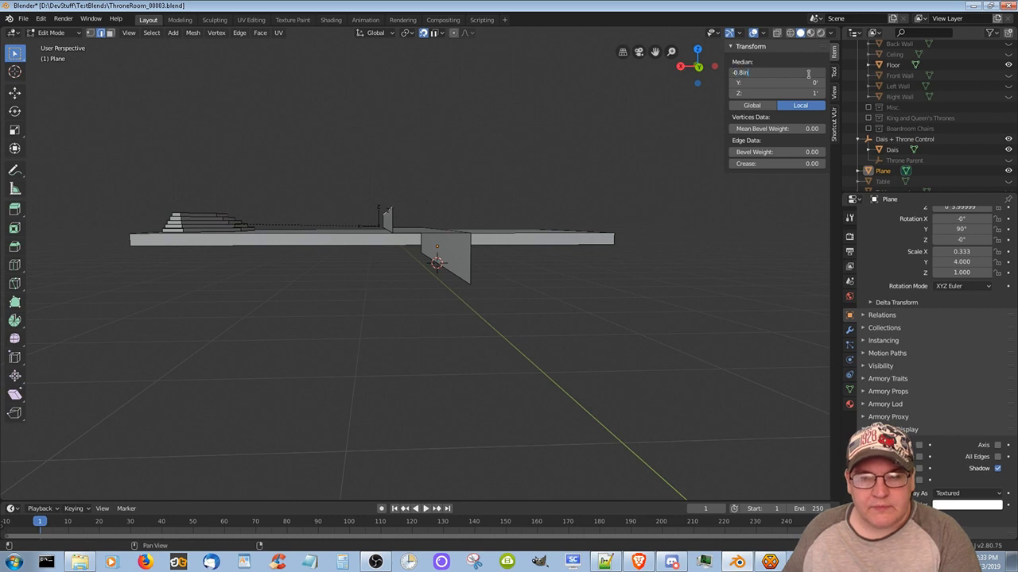
key("Return")
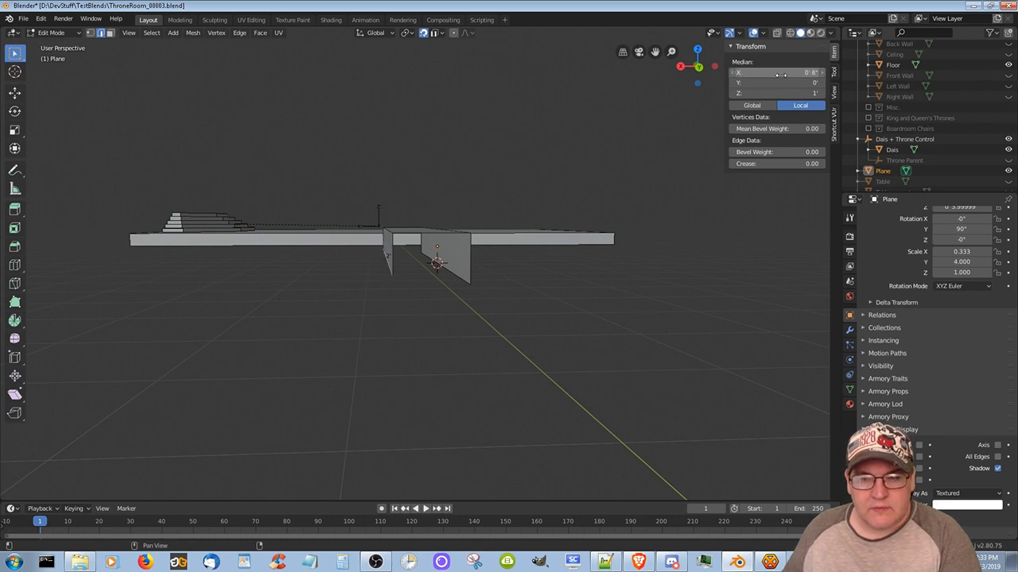
Try moving the selected back edge vertically along the global Z axis
middle_click_drag(589, 238, 541, 265)
key("g")
key("z")
left_click(540, 238)
middle_click_drag(413, 318, 270, 357)
Select the step's front face in face select mode and try moving it along the global Z axis
left_click(110, 33)
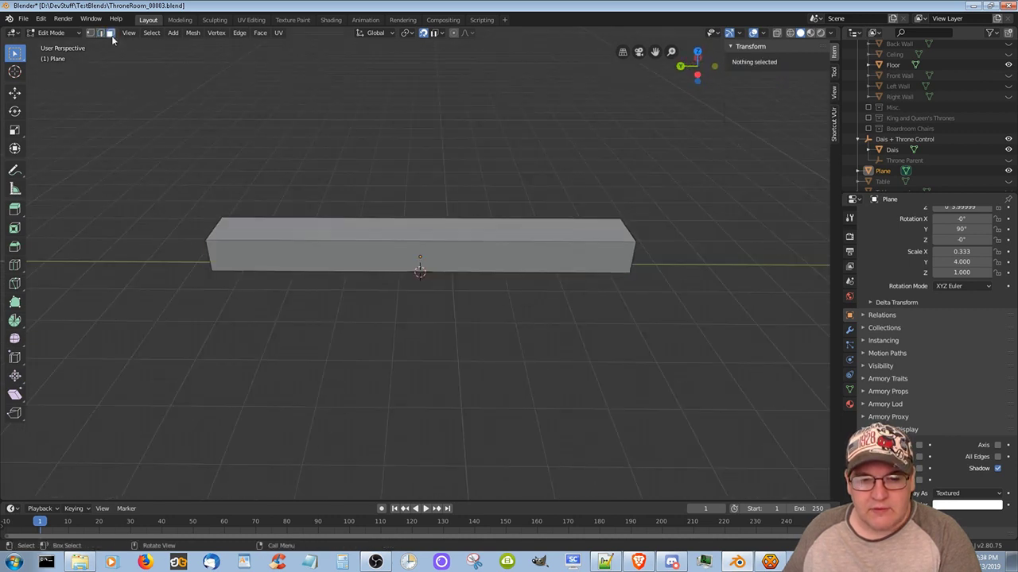
left_click(417, 256)
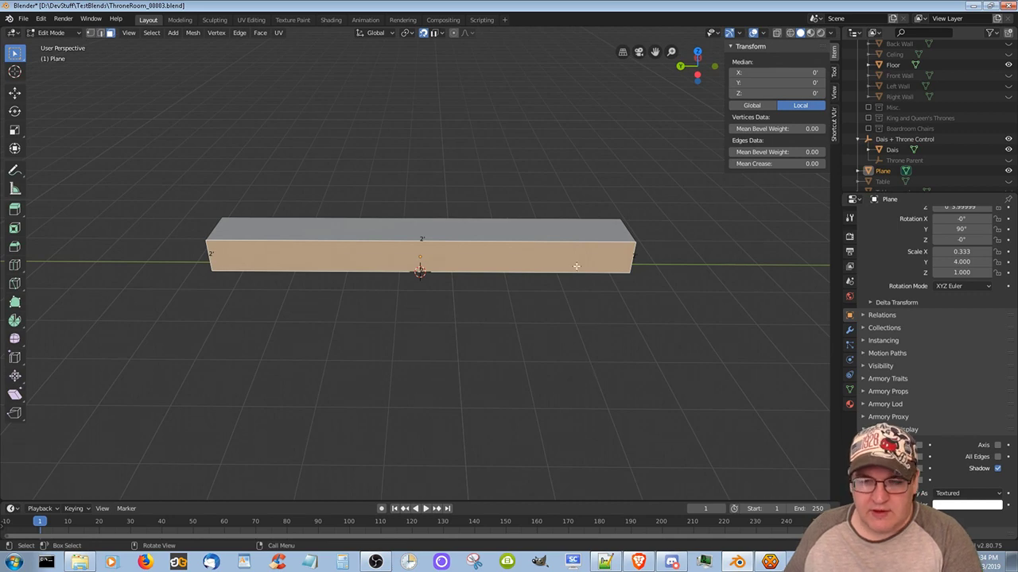
middle_click_drag(579, 288, 445, 318)
key("g")
key("z")
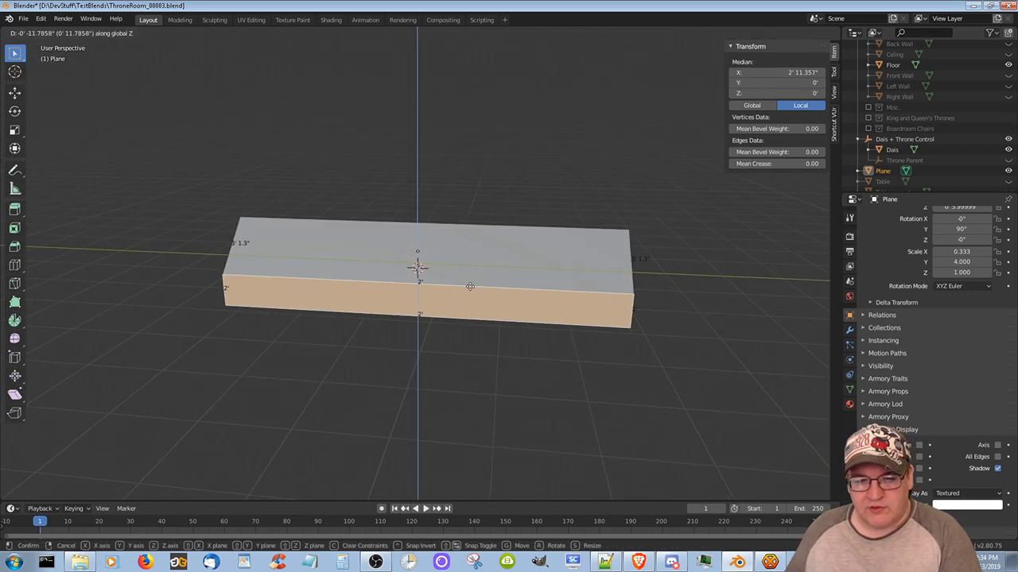
key("Escape")
middle_click_drag(523, 357, 480, 312)
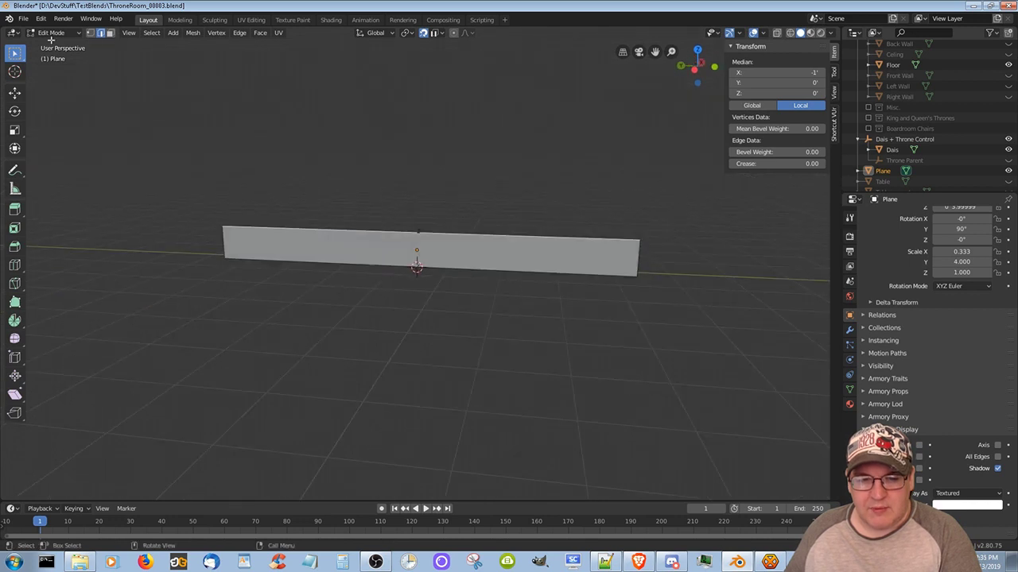
Try duplicating the plane in Object Mode and return to Edit Mode
key("Tab")
mouse_move(795, 214)
left_mouse_down()
mouse_move(819, 214)
mouse_move(787, 214)
left_mouse_up()
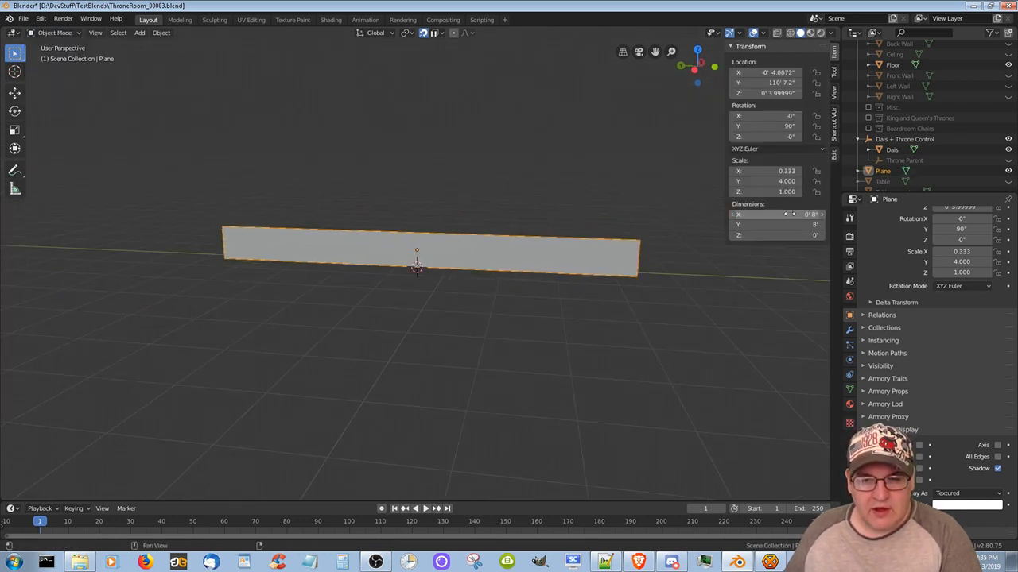
middle_click_drag(509, 374, 548, 414)
key("shift+d")
left_click(771, 442)
middle_click_drag(770, 446, 616, 413)
key("ctrl+z")
left_click(55, 32)
left_click(60, 58)
Try extending the plane's top edge about 1 ft along the global X axis and undo it
middle_click_drag(549, 394, 443, 414)
key("a")
key("g")
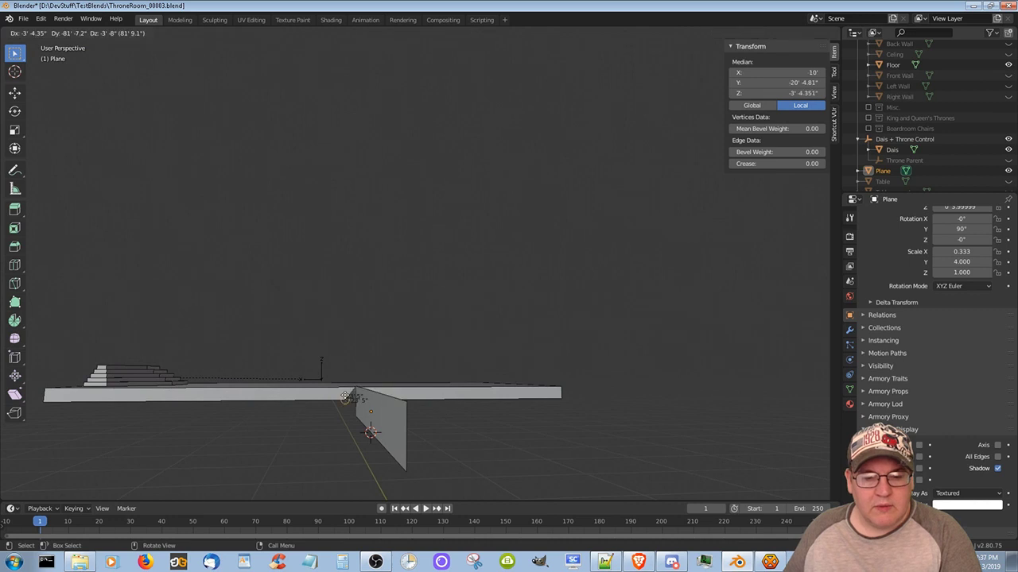
key("x")
left_click(281, 345)
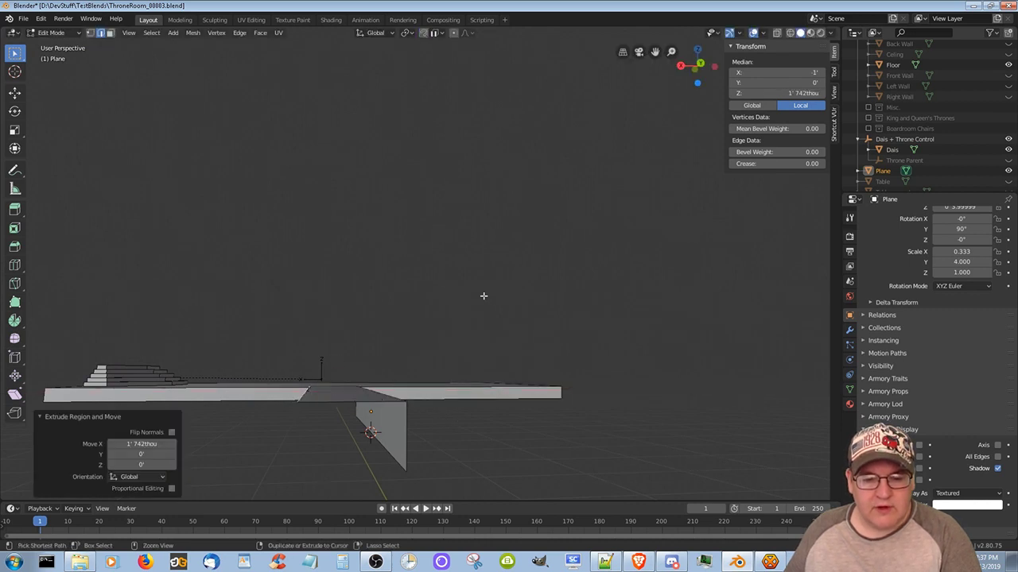
key("ctrl+z")
Extrude the plane's top edge 1 ft backwards along the global X axis to form the tread
mouse_move(377, 415)
middle_mouse_down()
mouse_move(367, 433)
mouse_move(370, 425)
middle_mouse_up()
key("e")
key("x")
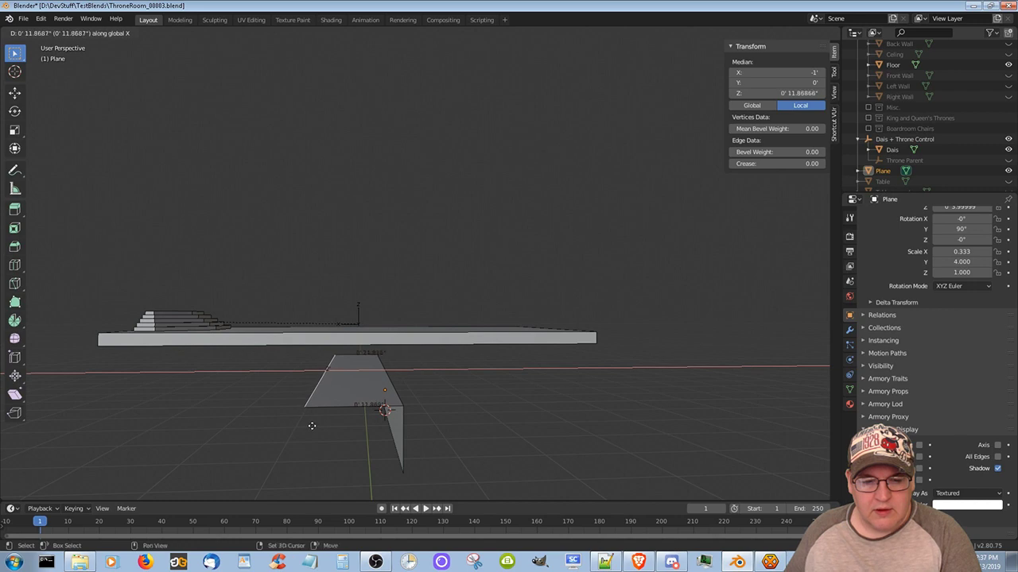
type("1")
key("Return")
Extrude the tread's back edge upward along the global Z axis by about 2.67 in for the second riser
middle_click_drag(305, 423, 395, 438)
scroll(406, 429, "down", 3)
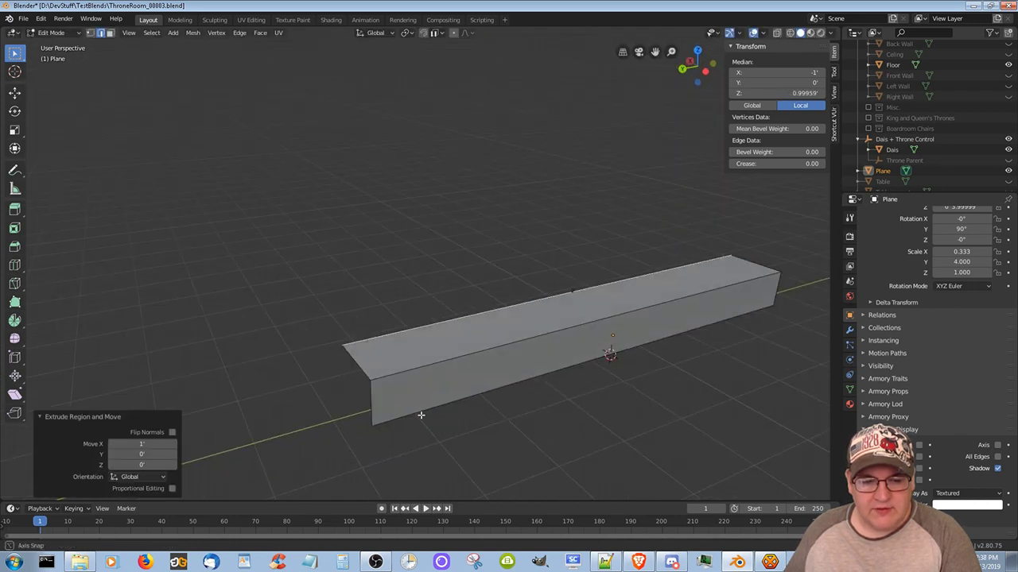
left_click(481, 342)
middle_click_drag(481, 342, 314, 330)
key("e")
key("z")
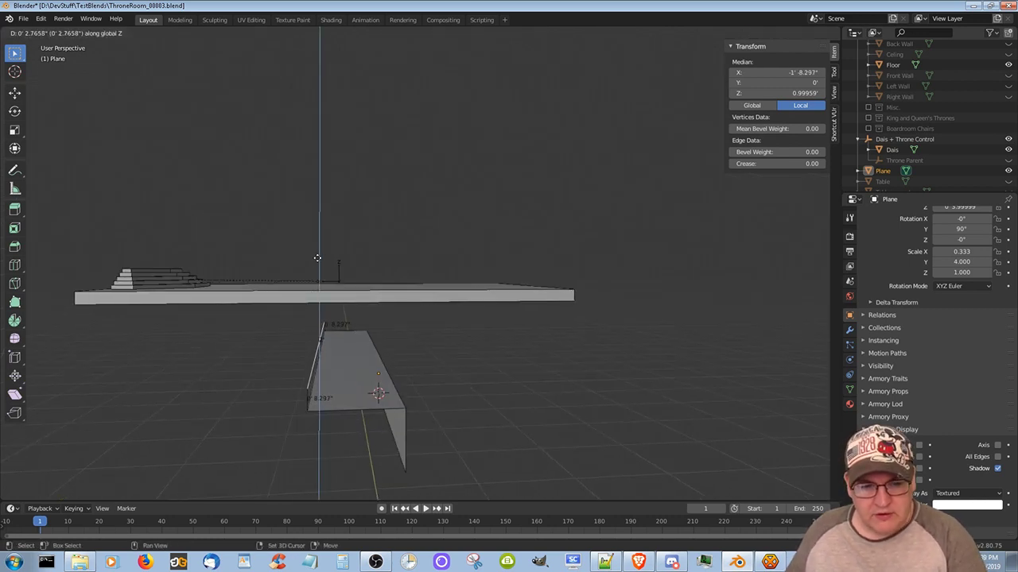
middle_click_drag(426, 393, 451, 355)
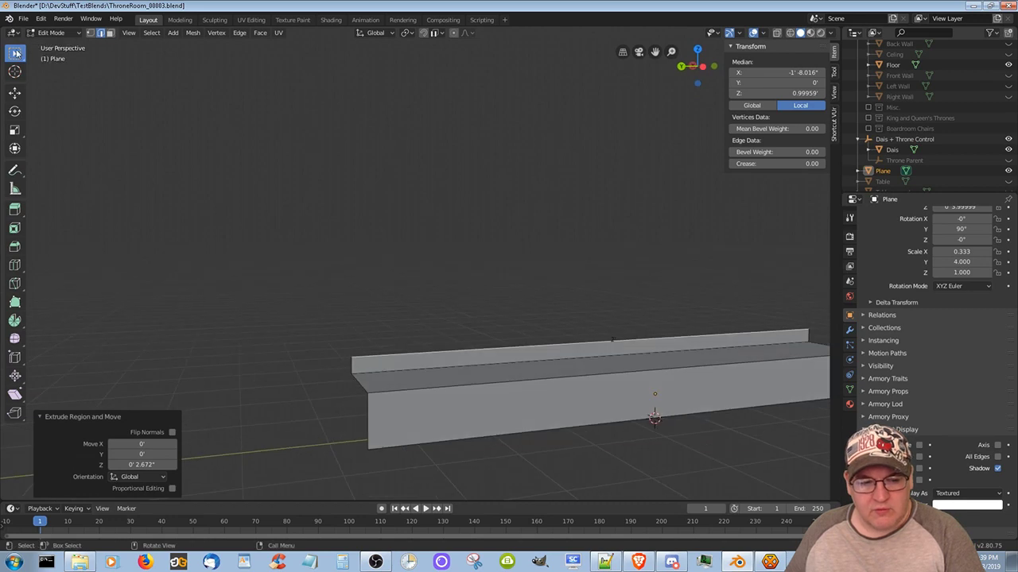
Select the front riser's face in face select mode
left_click(452, 355)
left_click(500, 420)
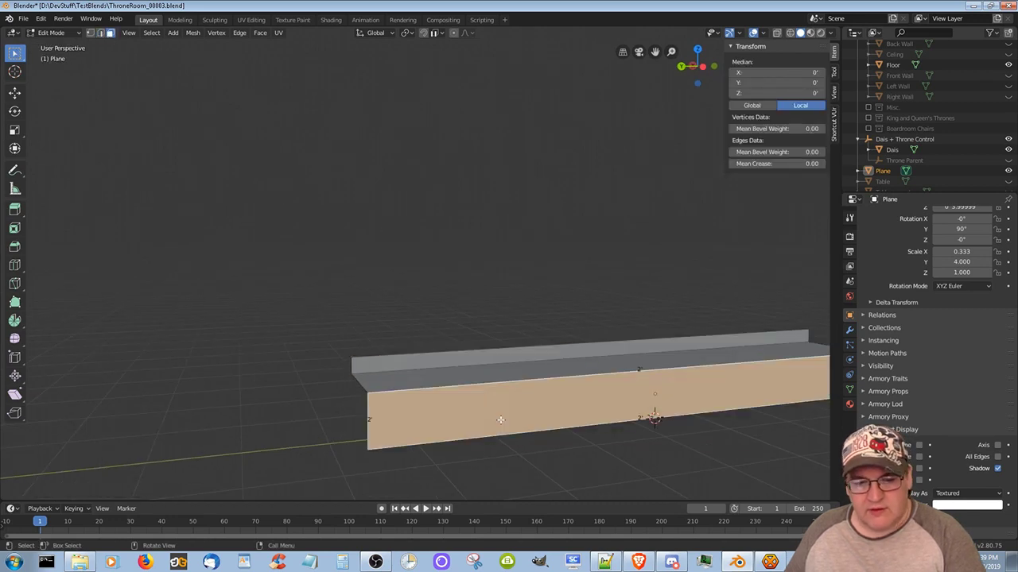
middle_click_drag(500, 420, 353, 439)
In Notepad++, note that the 1 foot extrusion is correct, but the 8 inch one comes out too small and 0.8inches measures as 2 feet
key("alt+Tab")
key("Return")
key("Return")
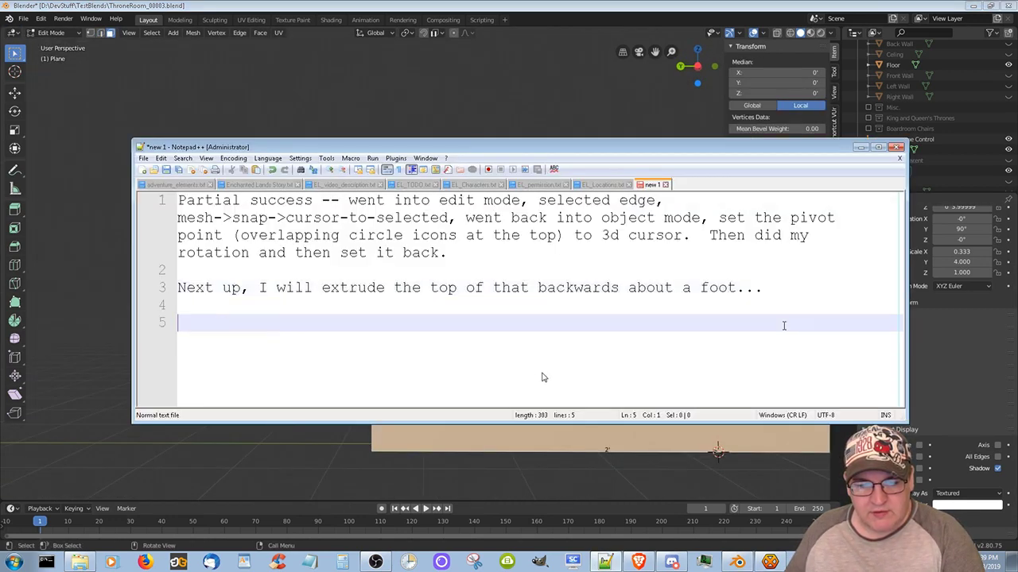
type("Very odd, when I created the plane, I set it to 8 inches.  When I extrude")
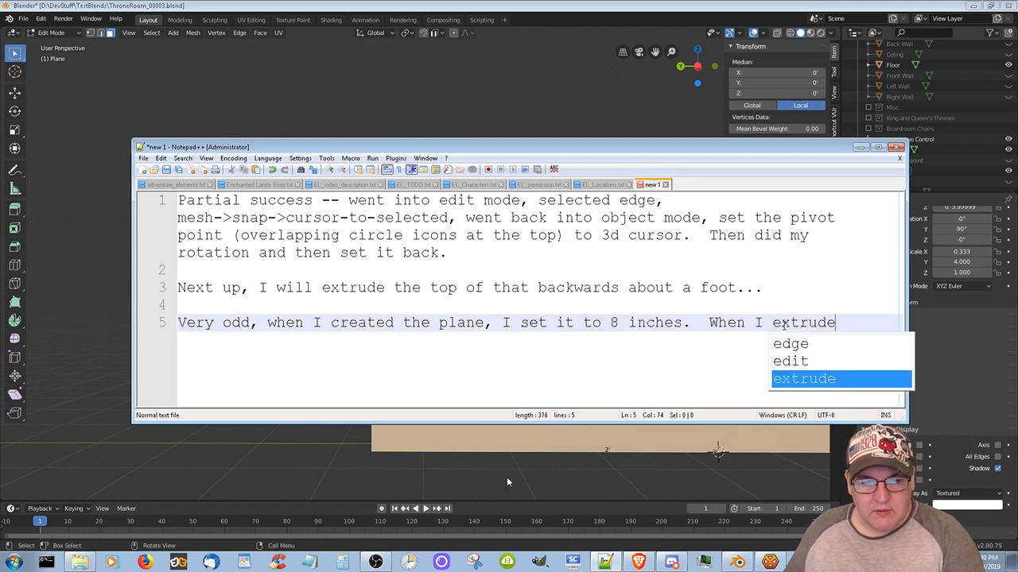
type(", it does so correctly to 1 foot straight back, but when I try to")
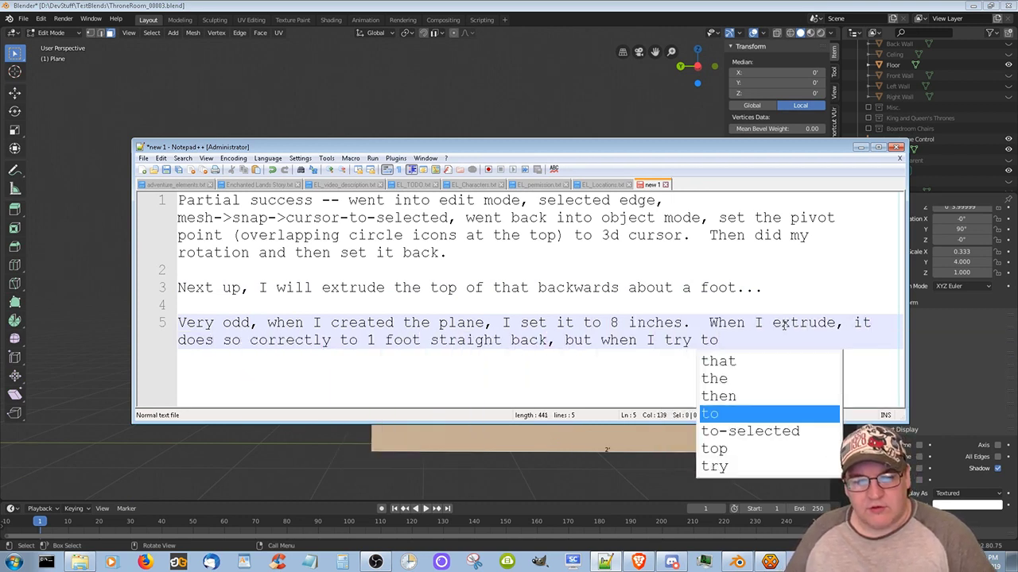
type(" extrude again to 8 inchs, it's not near as big.  And blender")
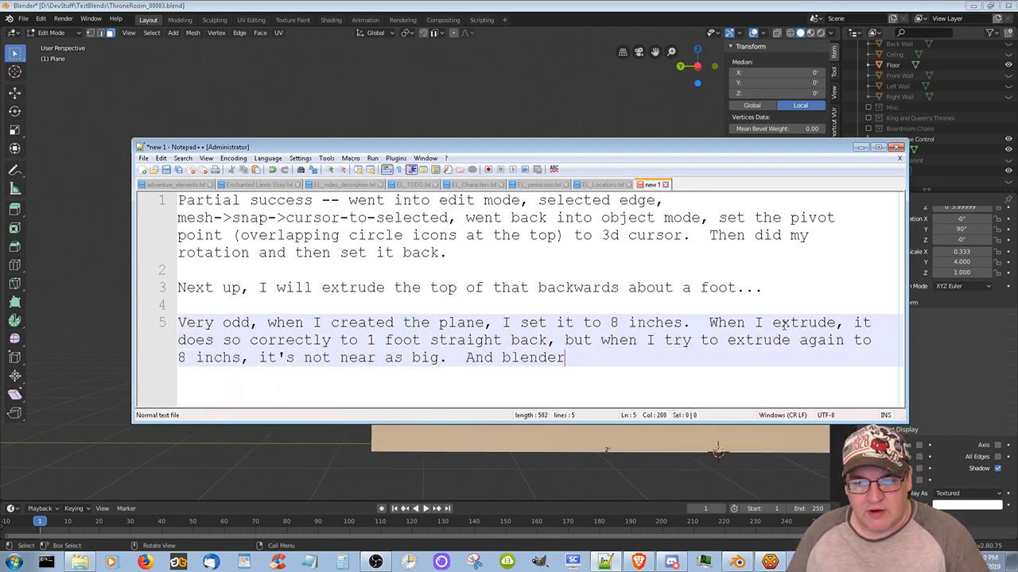
type("'s measurements are saying that 0.8inches is 2 feet.")
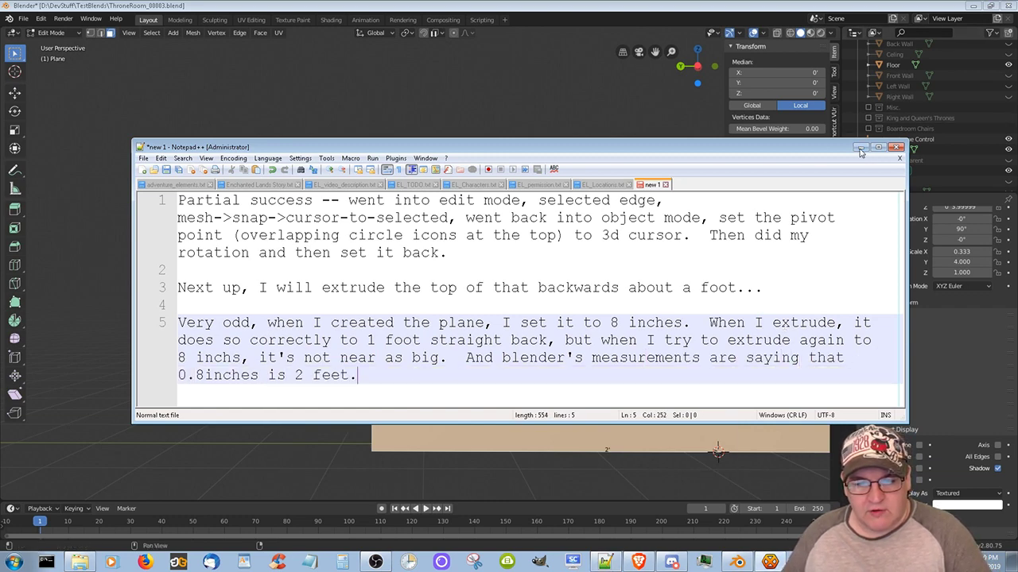
left_click(859, 149)
Check the stepped plane's overall dimensions in object mode and reselect the front riser's face in edit mode
middle_click_drag(600, 465, 302, 549)
left_click(342, 562)
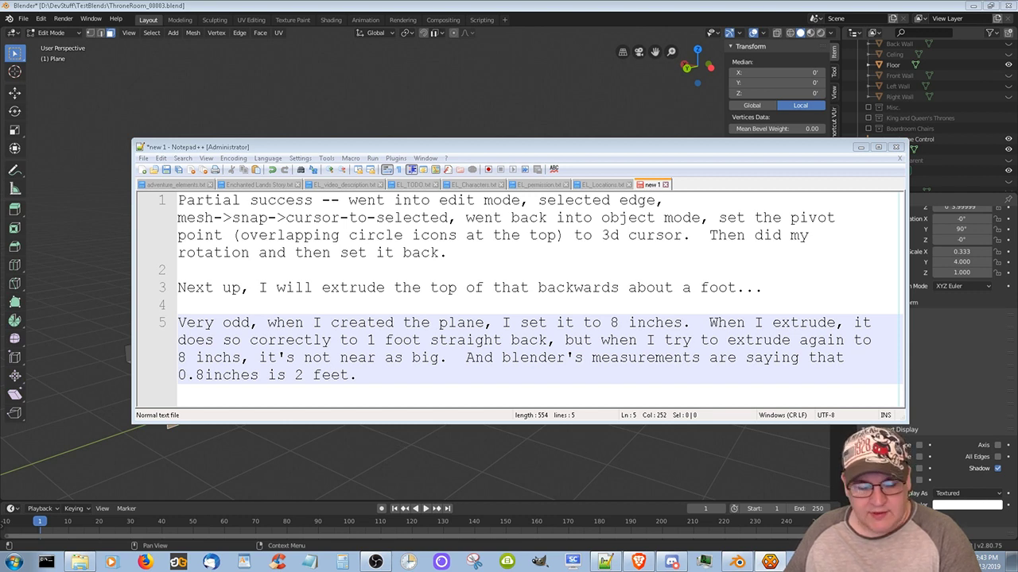
key("alt+Tab")
key("Tab")
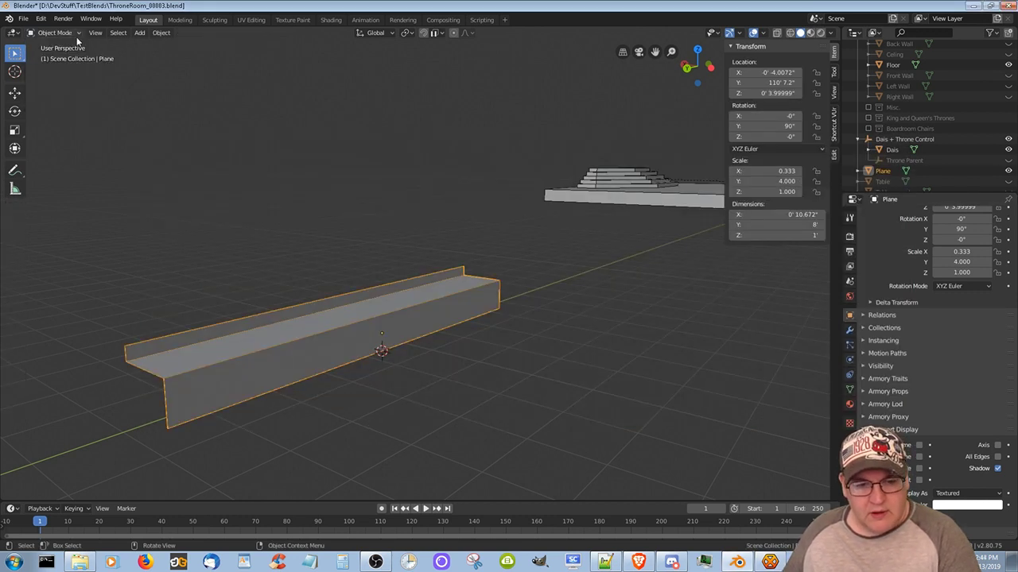
key("Tab")
left_click(235, 330)
left_click(248, 375)
mouse_move(427, 395)
middle_mouse_down()
mouse_move(371, 384)
mouse_move(421, 388)
middle_mouse_up()
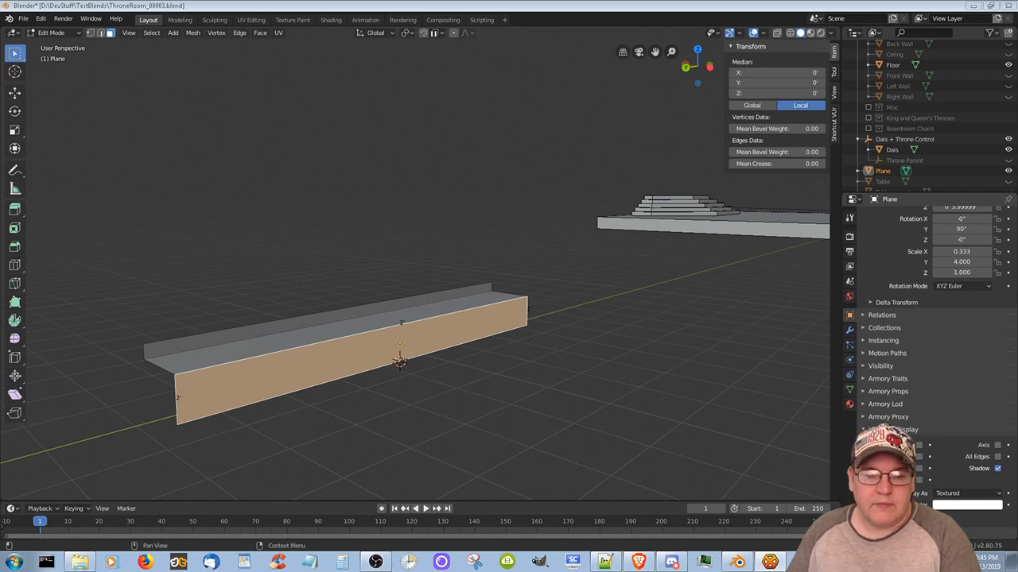
Undo the second riser and tread extrusions back to the plain upright plane
left_click(200, 191)
key("ctrl+z")
key("ctrl+z")
key("ctrl+z")
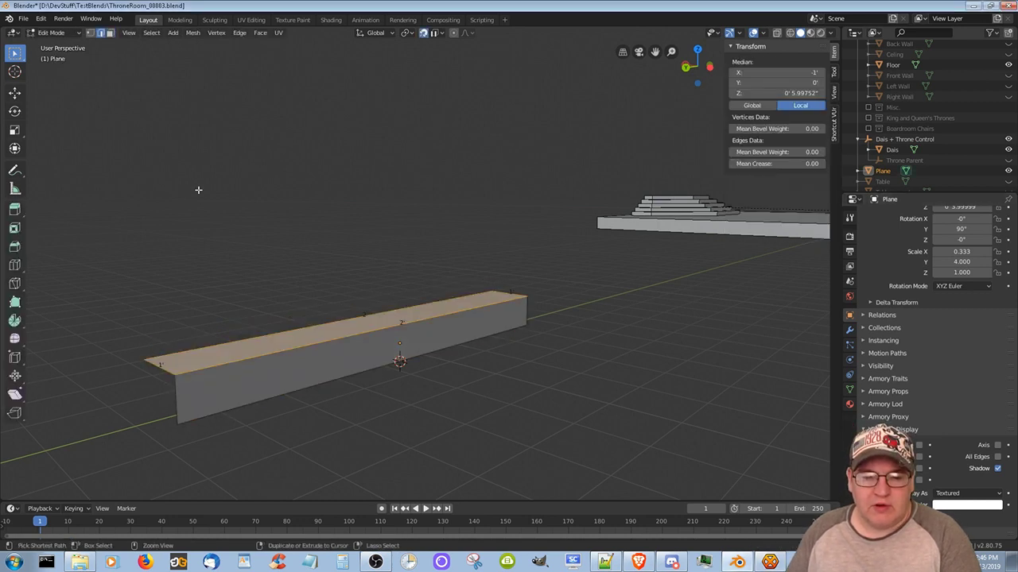
key("ctrl+z")
key("ctrl+z")
Apply all transforms to the upright plane in object mode, and reopen it in edit mode
left_click(55, 33)
left_click(57, 46)
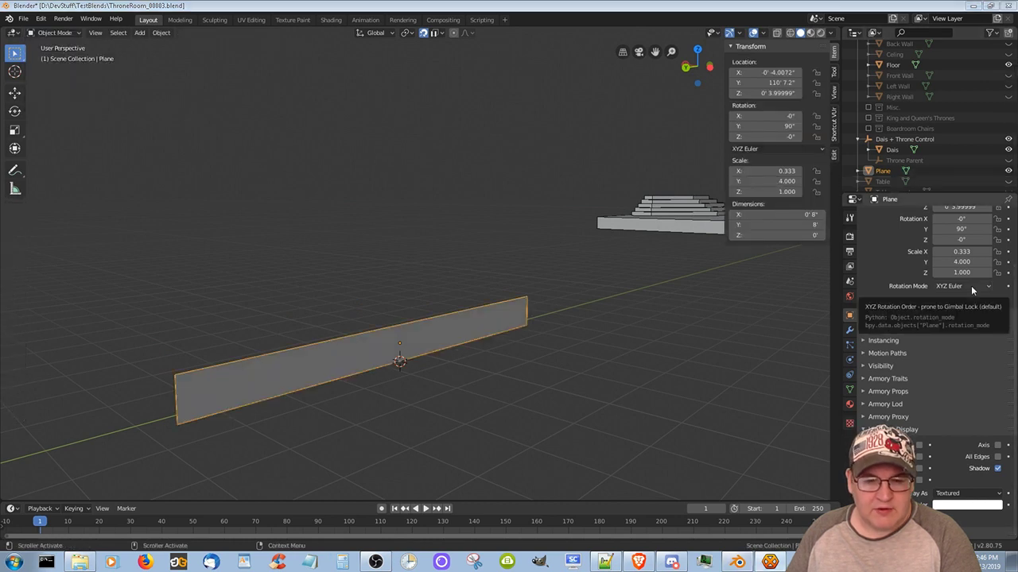
left_click(56, 34)
left_click(48, 52)
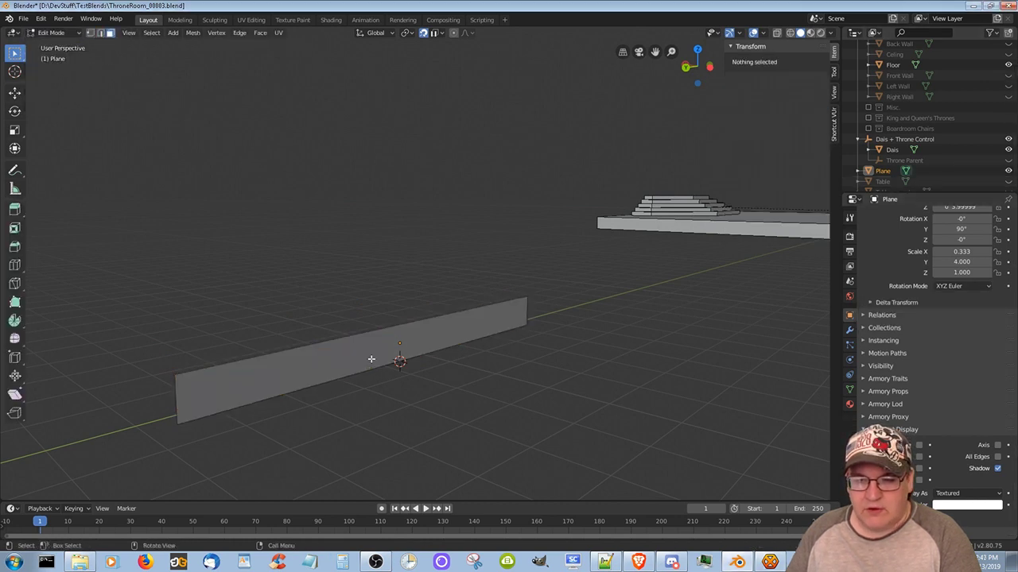
key("a")
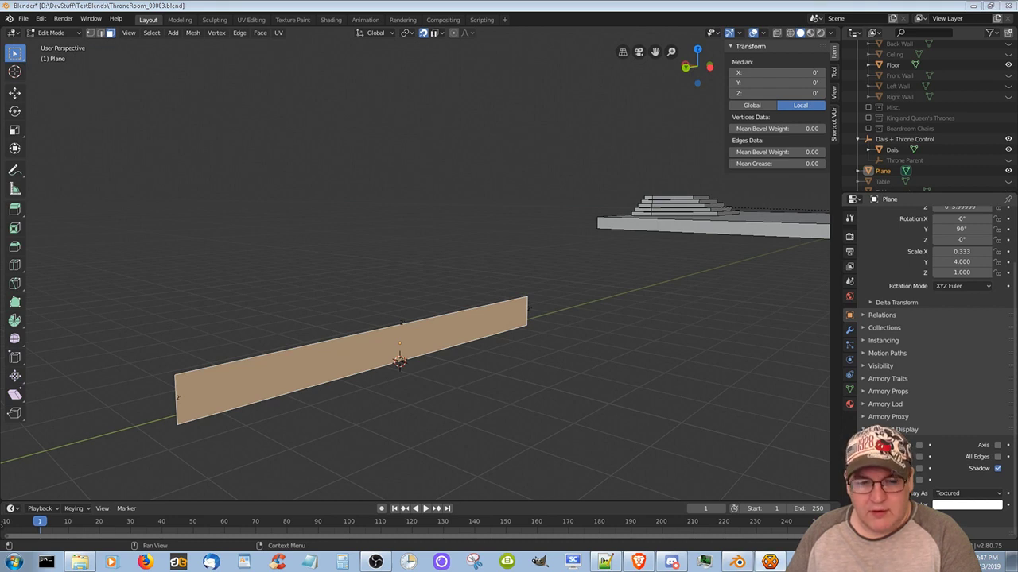
left_click(56, 33)
left_click(48, 40)
key("ctrl+a")
left_click(238, 176)
key("Tab")
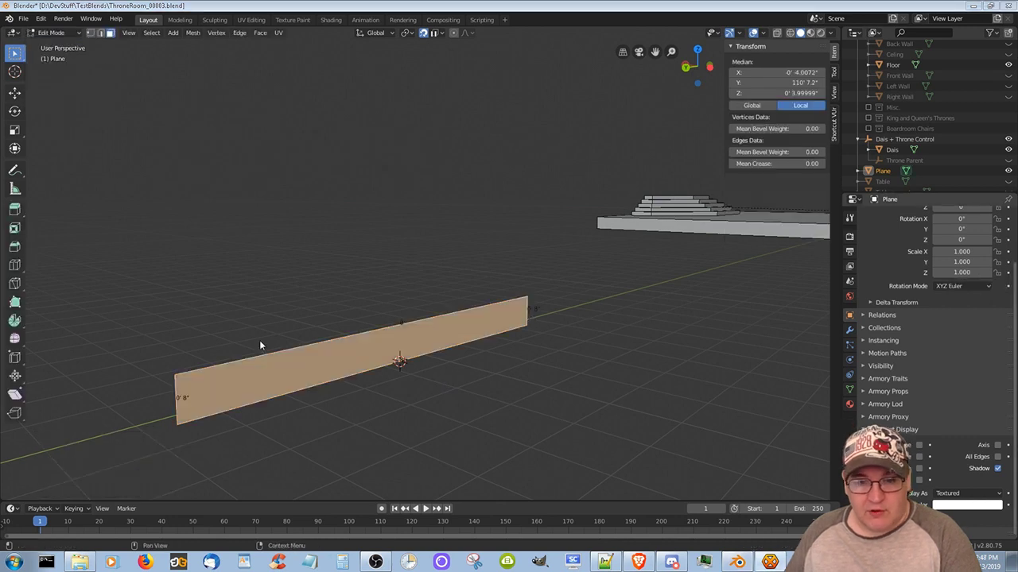
Extrude the plane's top edge about 1 ft backwards along the global X axis to form the tread
middle_click_drag(334, 351, 379, 422)
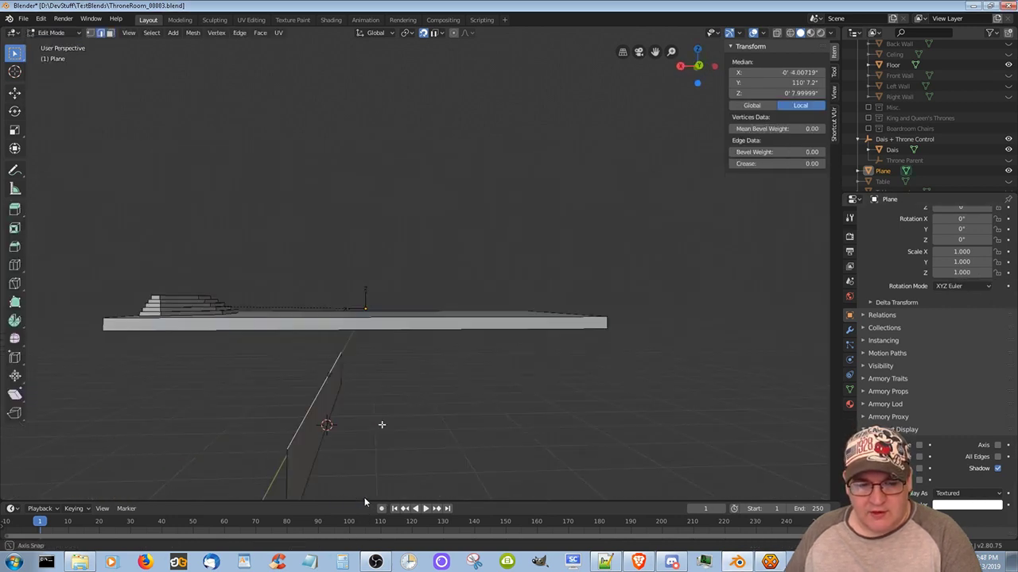
key("g")
key("x")
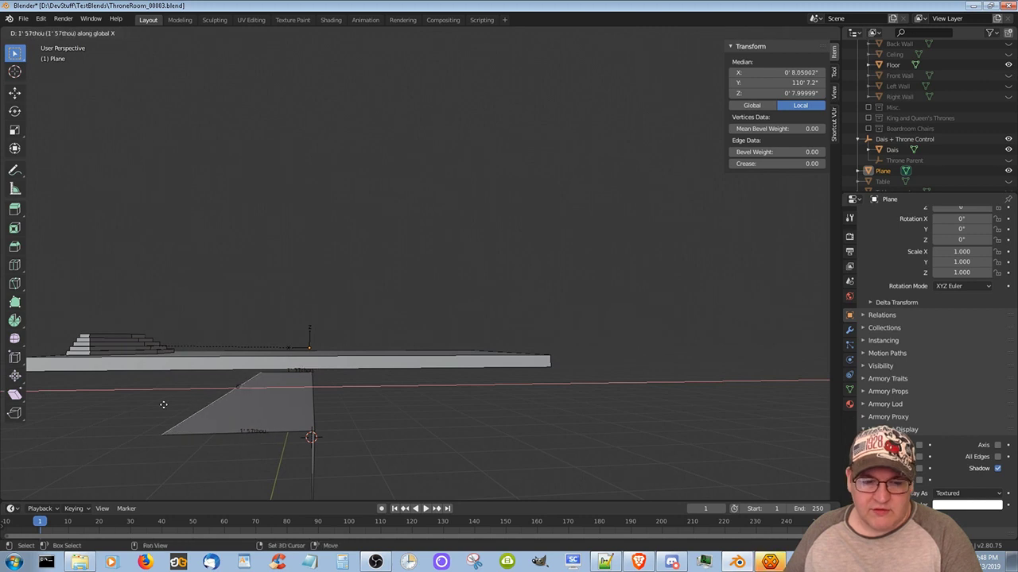
left_click(164, 406)
middle_click_drag(163, 406, 767, 477)
Select the new tread's face in face select mode and write "SUCCESS!!!" in the Notepad++ notes
key("3")
left_click(437, 374)
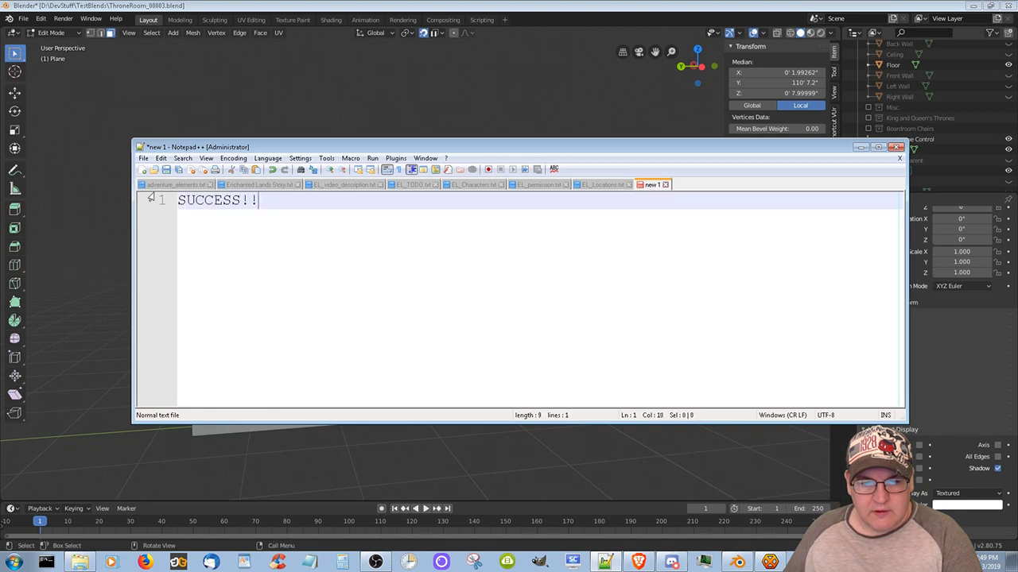
type("!")
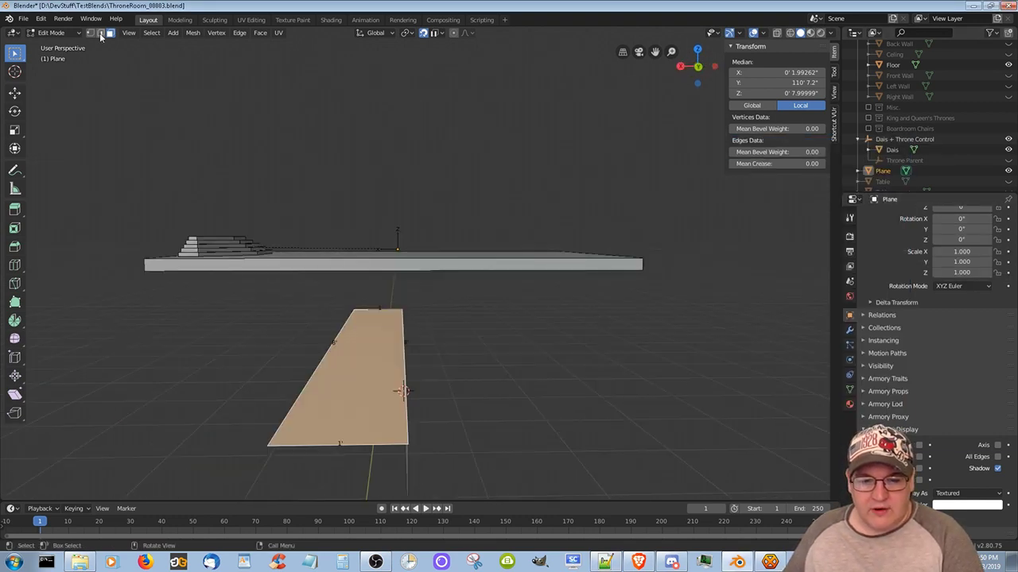
Extrude the tread's back edge 8 in upward along the global Z axis for the second riser and save the file
key("2")
key("e")
key("z")
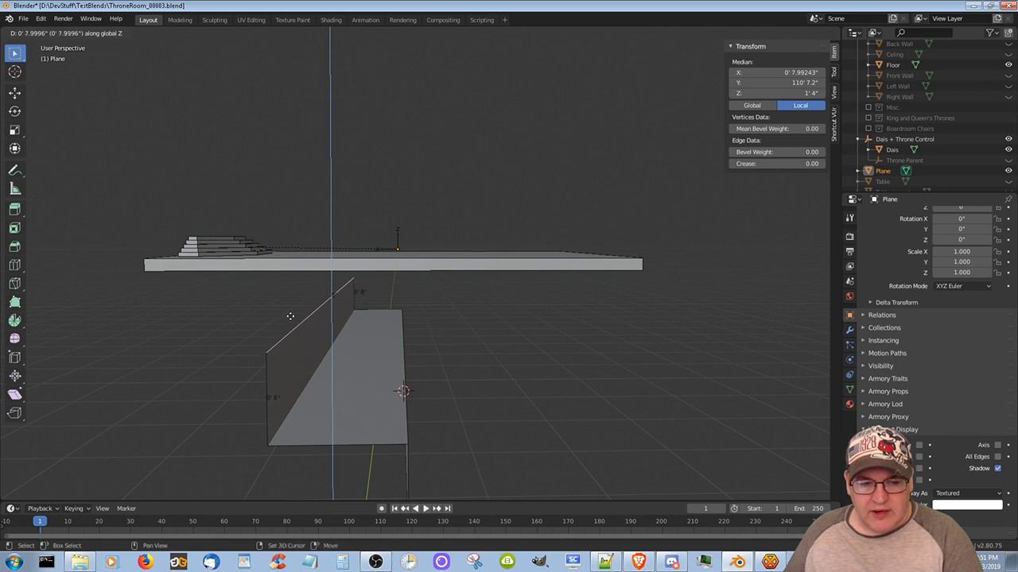
left_click(294, 322)
middle_click_drag(295, 322, 584, 369)
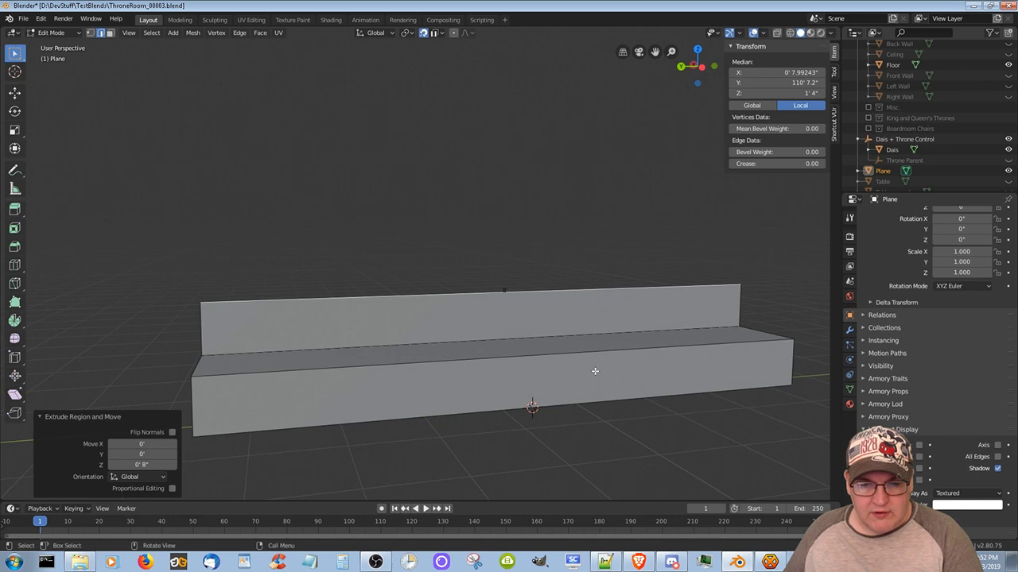
scroll(534, 327, "down", 8)
key("ctrl+s")
Deselect the plane's geometry and switch to object mode to work on the existing dais
middle_click_drag(768, 325, 343, 330, "shift")
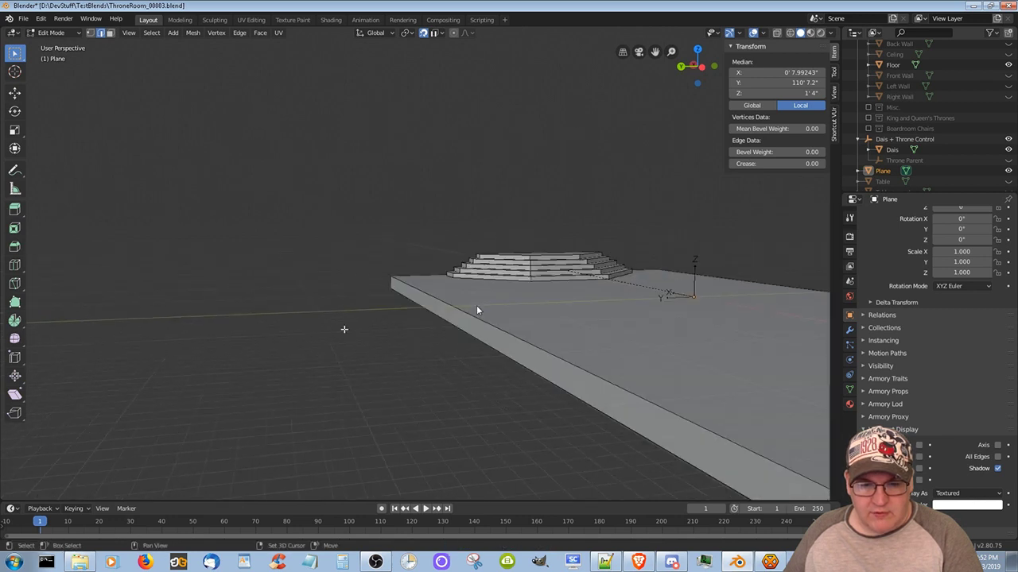
scroll(474, 310, "up", 3)
key("alt+a")
left_click(51, 33)
left_click(56, 41)
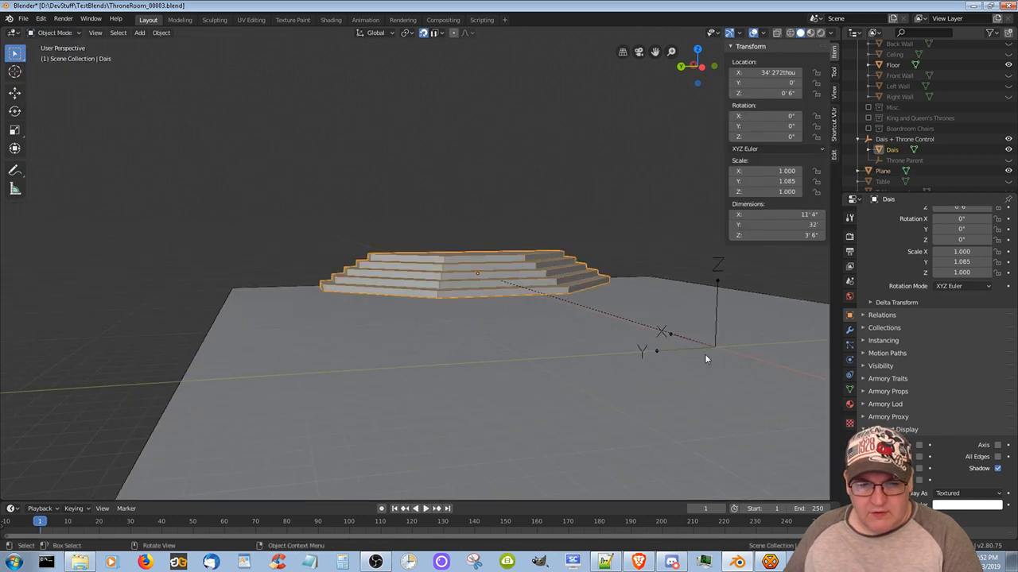
left_click(717, 284)
right_click(713, 374)
mouse_move(716, 373)
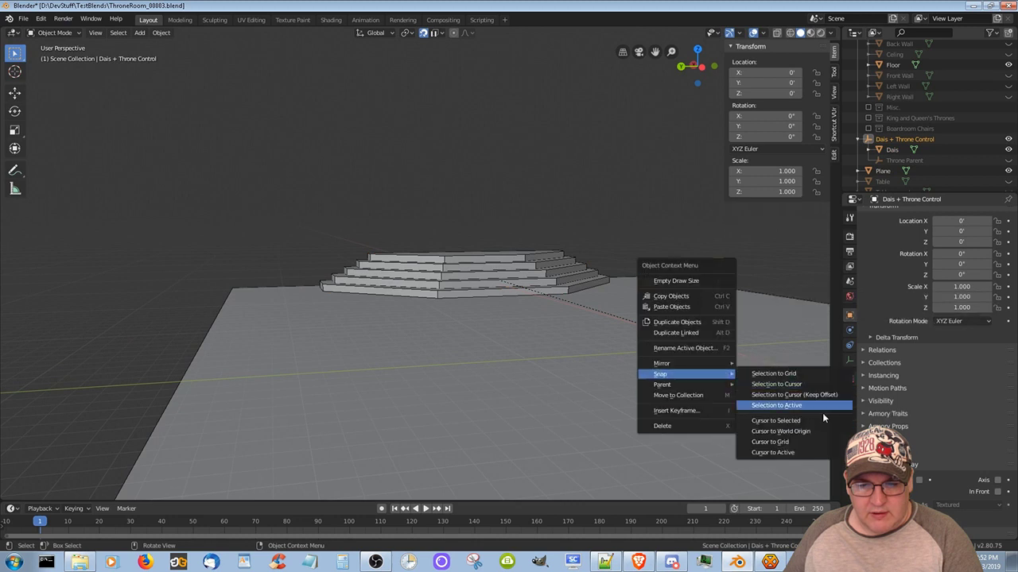
left_click(822, 433)
left_click(714, 350)
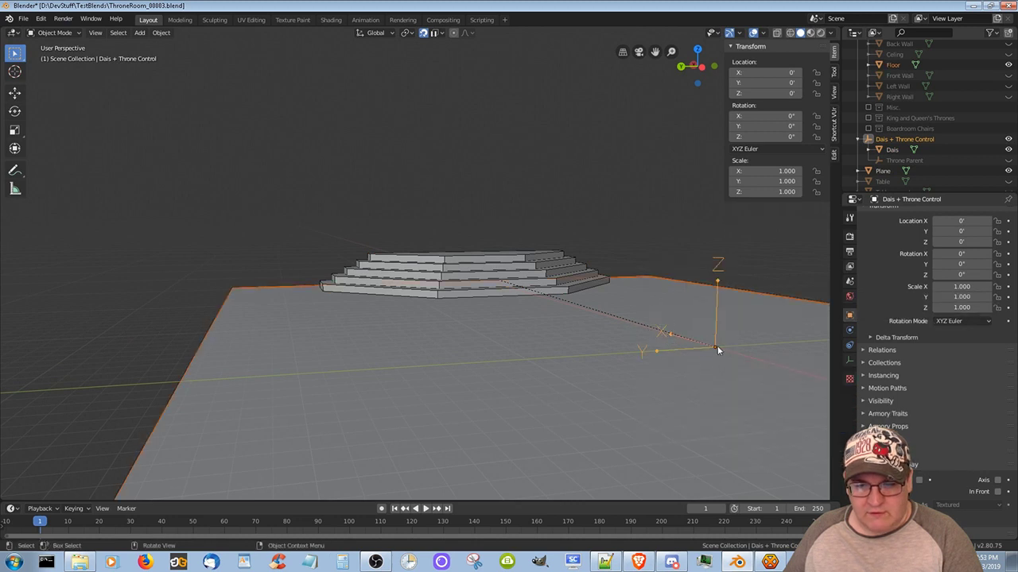
left_click(443, 262)
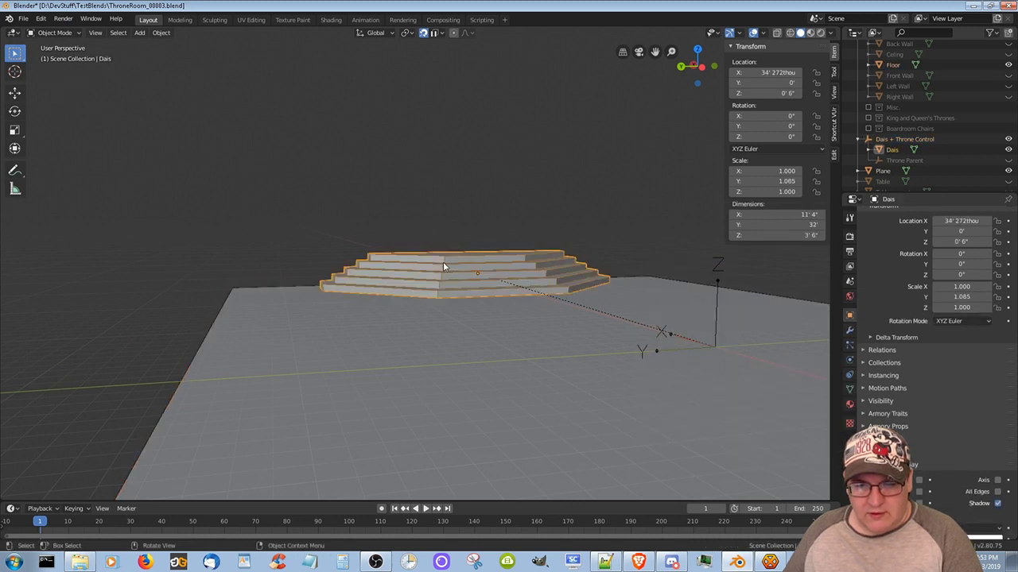
key("g")
key("x")
right_click(631, 355)
middle_click_drag(629, 354, 477, 358)
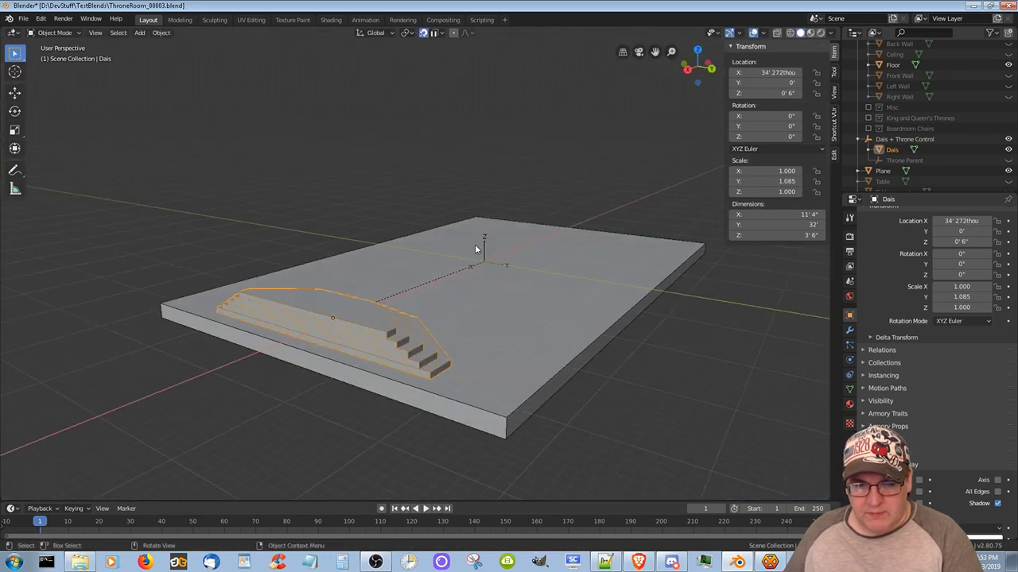
Move the dais along the global X axis towards the nearby end of the floor with edge snapping
left_click(438, 33)
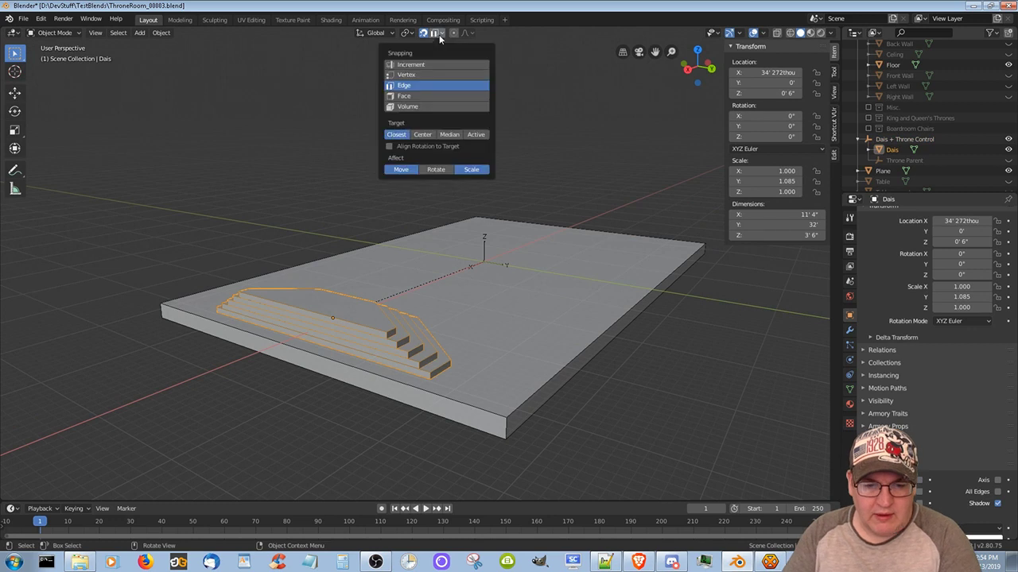
key("g")
key("x")
left_click(342, 331)
Snap the Dais + Throne Control empty to the floor's end edge at X 40' and set its Y location to 0
left_click(484, 242)
key("g")
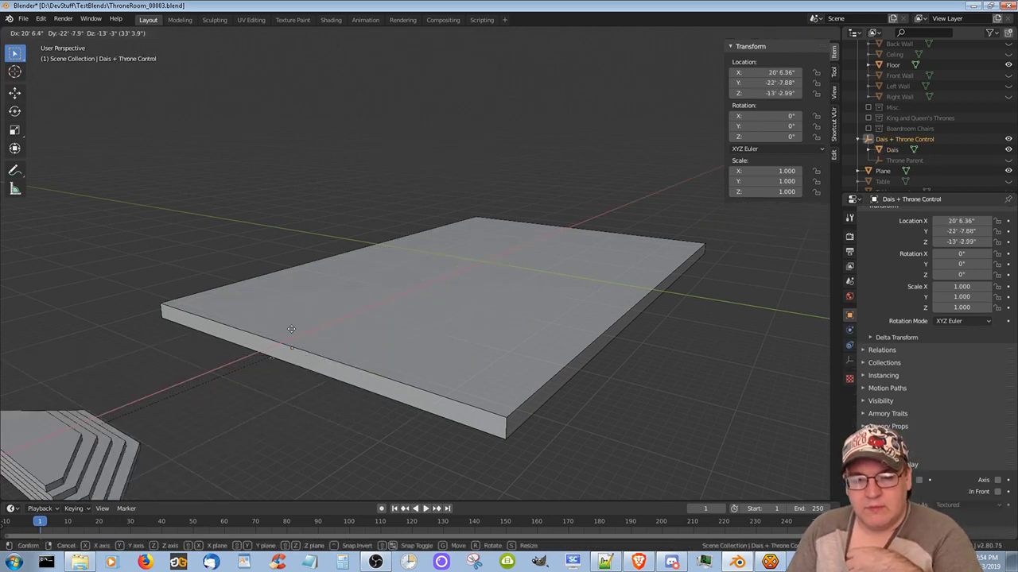
left_click(280, 344)
double_click(790, 84)
type("0")
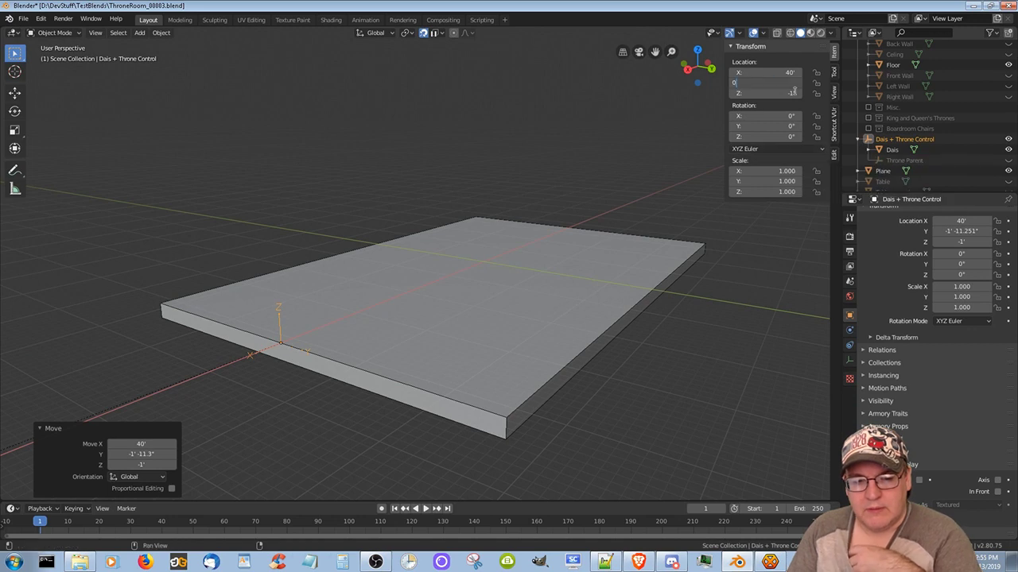
key("Return")
Move the dais along the global X axis back towards the floor's end edge beside its control empty
middle_click_drag(295, 421, 211, 429)
left_click(73, 295)
key("g")
key("x")
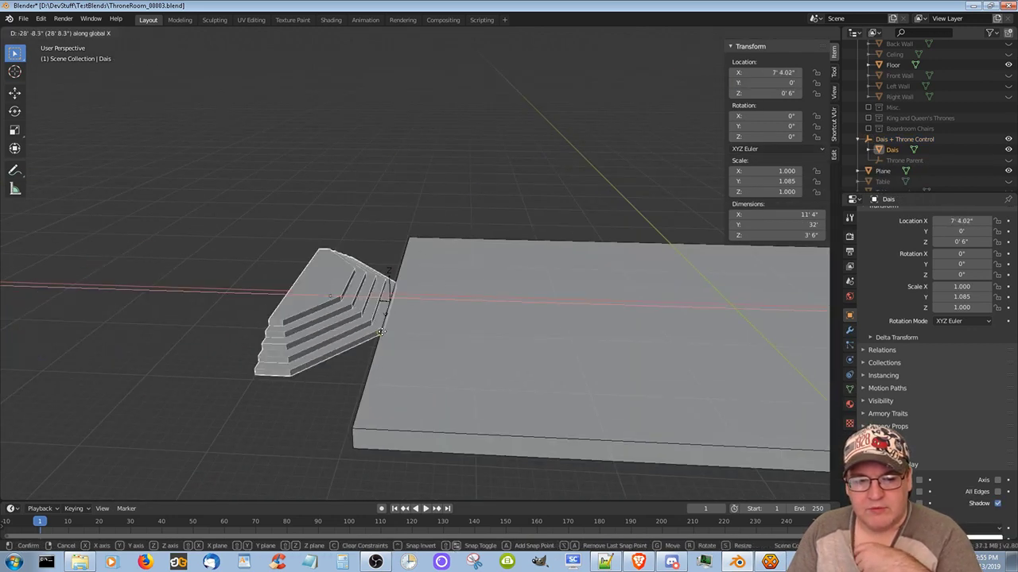
left_click(341, 318)
Reposition the dais onto the floor against its end edge, set its Y location to 0, and save the file
middle_click_drag(342, 318, 417, 335)
key("g")
left_click(389, 363)
middle_click_drag(389, 367, 422, 388)
double_click(774, 83)
type("0")
key("Return")
key("ctrl+s")
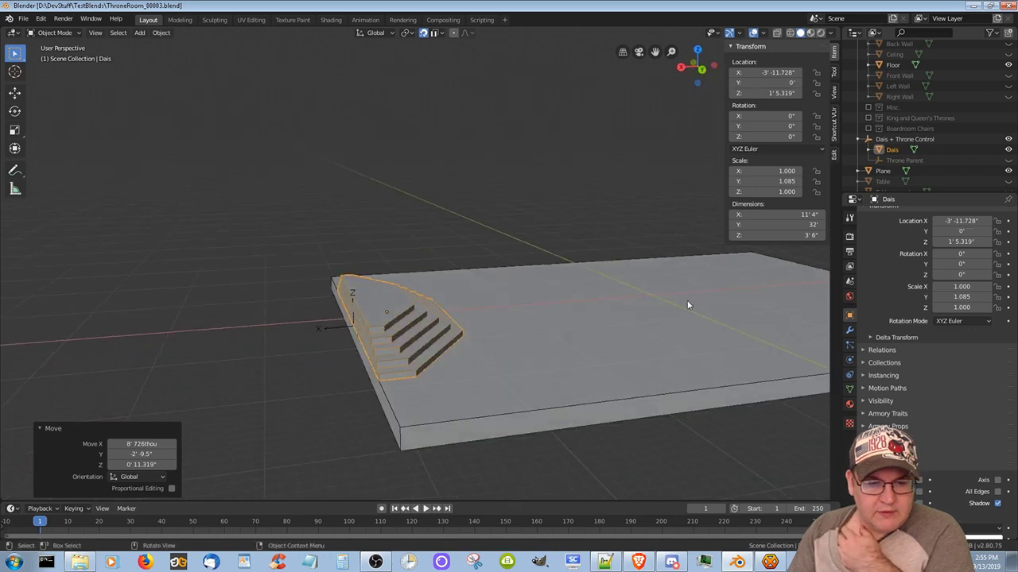
middle_click_drag(526, 340, 637, 425)
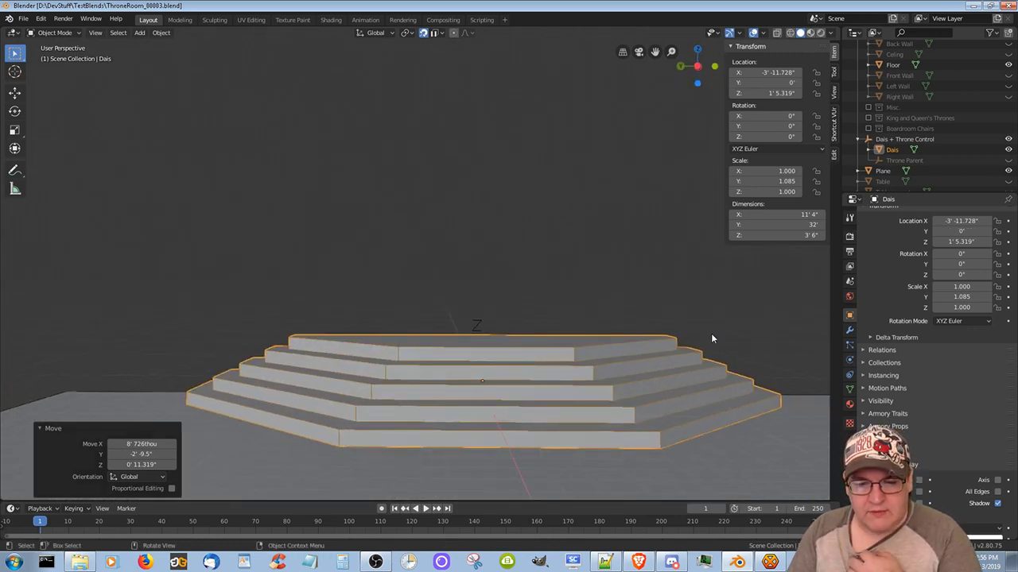
middle_click_drag(711, 339, 413, 469)
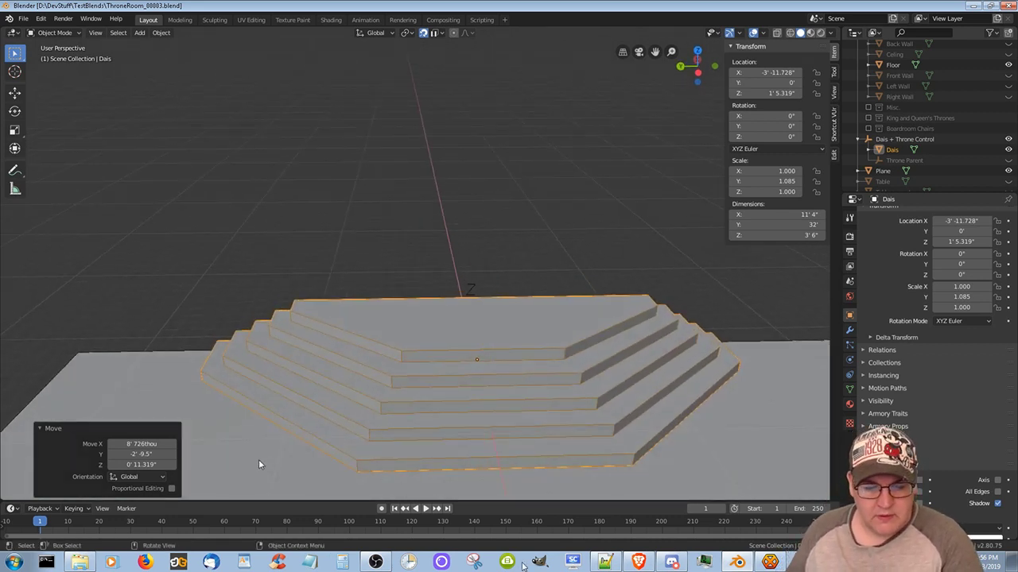
middle_click_drag(258, 465, 522, 307)
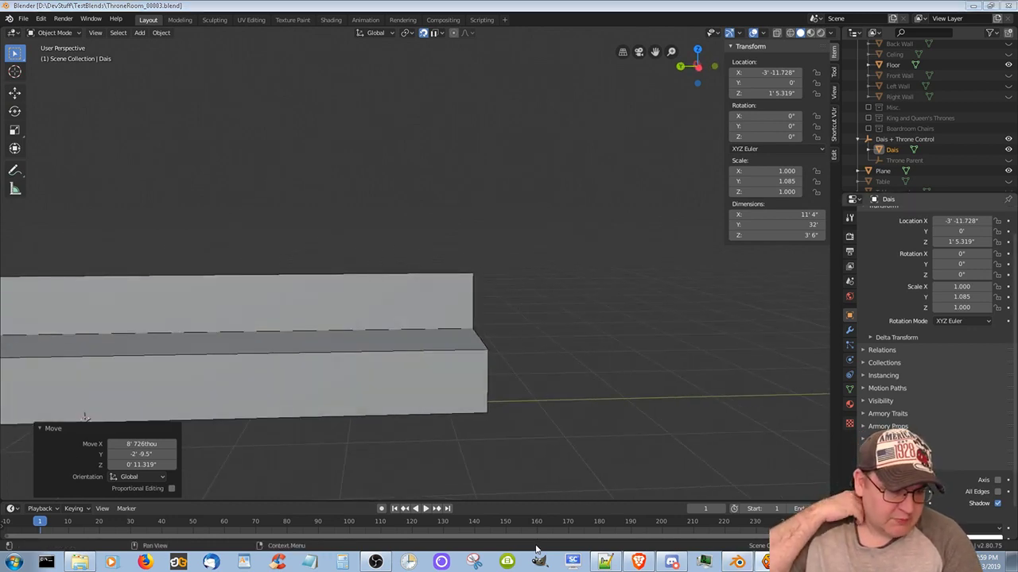
Switch to the Brave browser, search for "blender 2.8 how to remove a piece of mesh" and look through the results
left_click(639, 561)
scroll(497, 329, "down", 5)
left_click(295, 76)
left_click_drag(179, 141, 567, 188)
type("how to ")
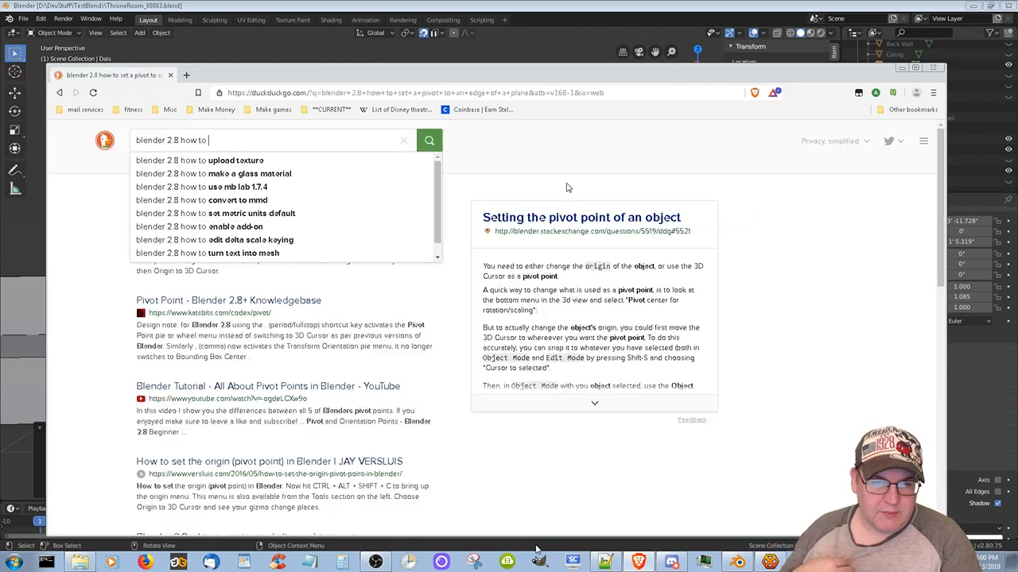
type("remove a piece of mesh")
key("Return")
scroll(457, 327, "down", 3)
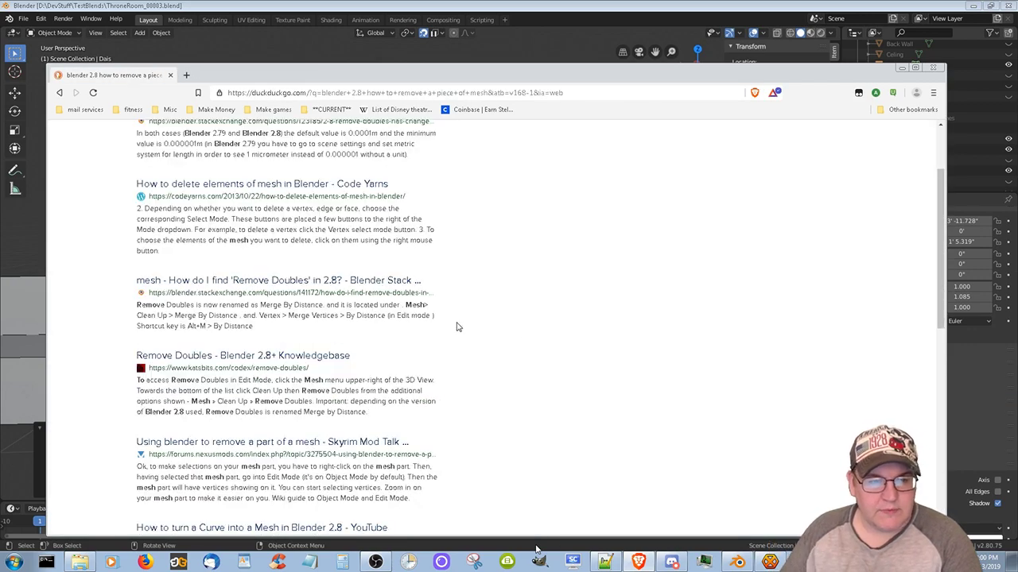
Open the Knife Tool page of the Blender Manual from the search results and read it at a larger zoom
scroll(457, 327, "down", 3)
scroll(521, 320, "down", 3)
middle_click(255, 325)
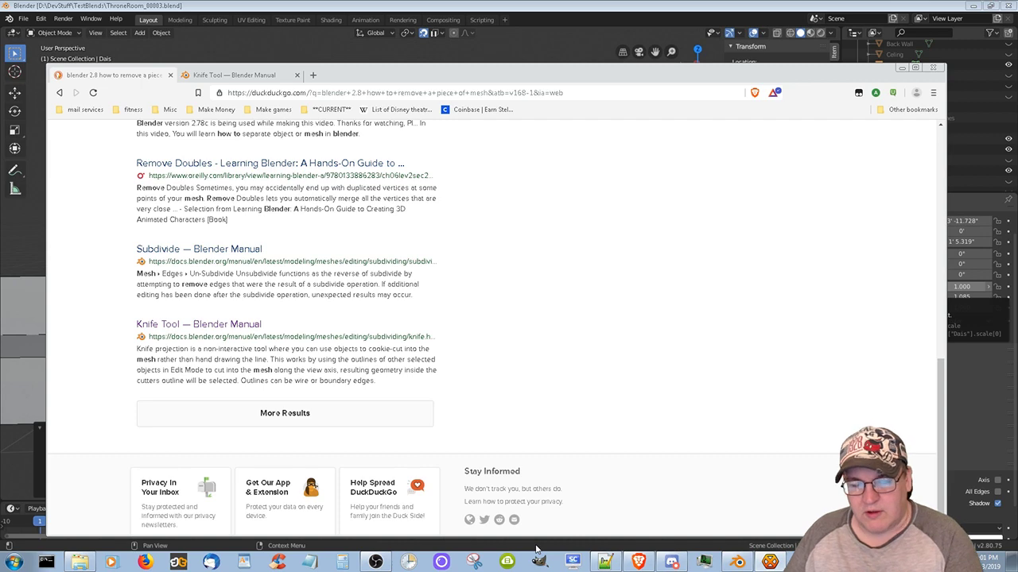
key("ctrl+Tab")
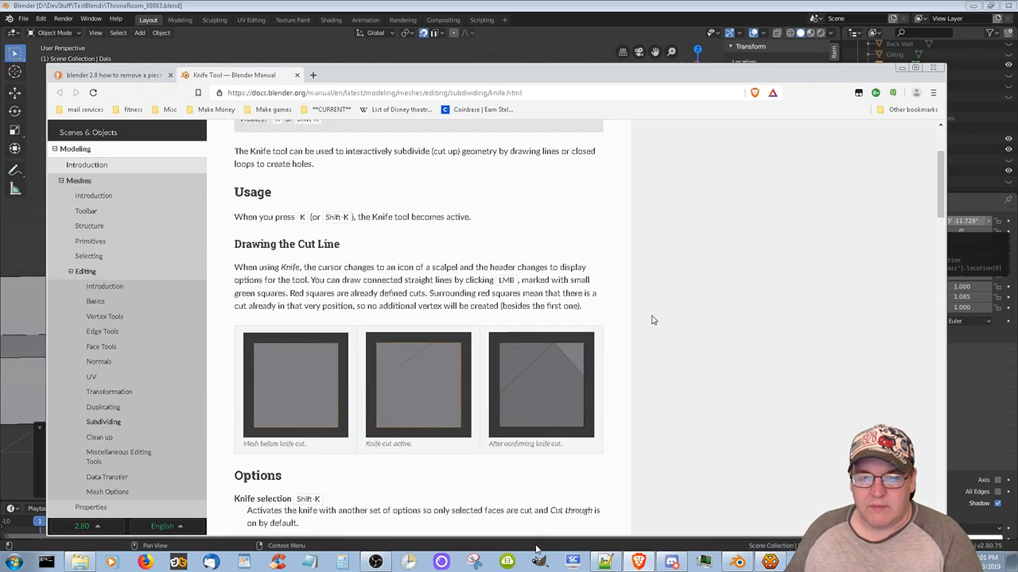
key("ctrl+plus")
key("ctrl+plus")
key("ctrl+plus")
key("ctrl+plus")
left_click_drag(943, 179, 944, 199)
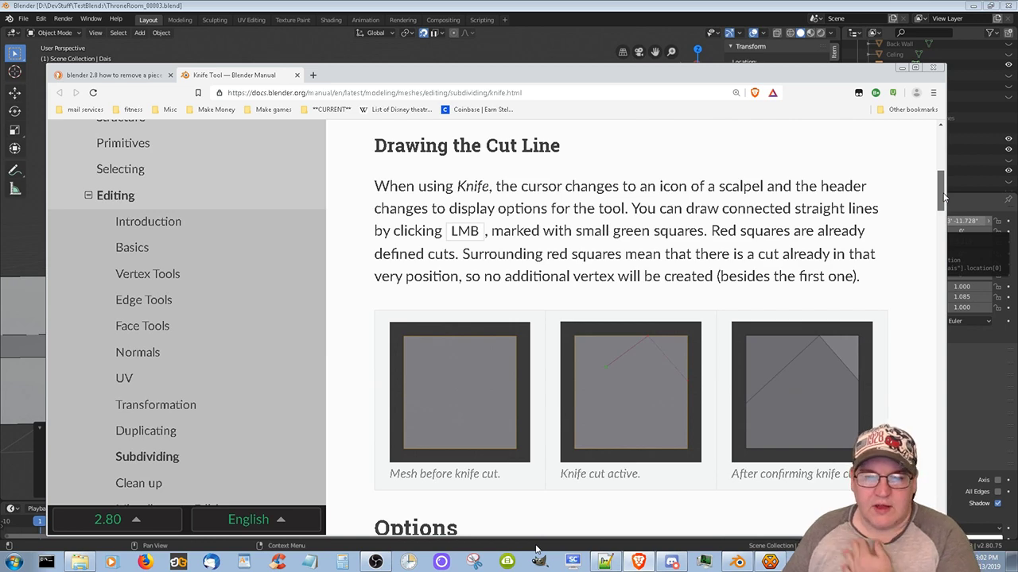
mouse_move(944, 199)
left_mouse_down()
mouse_move(965, 311)
mouse_move(967, 302)
mouse_move(959, 372)
left_mouse_up()
Switch back to Blender, select the Plane with the stair profile, and enter Edit Mode with vertex selection
key("alt+Tab")
scroll(428, 368, "up", 3)
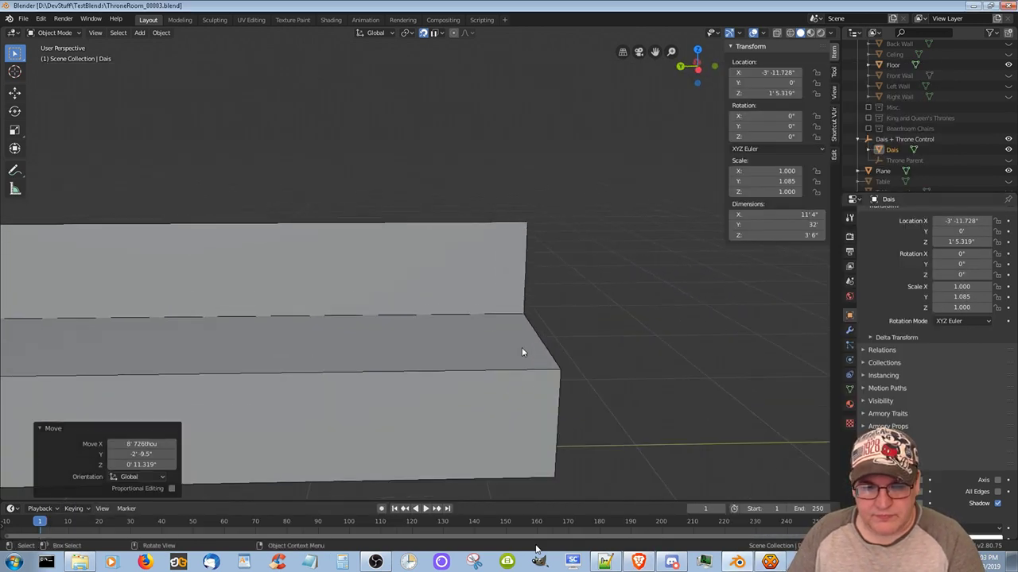
left_click(543, 328)
key("Tab")
left_click(543, 324)
left_click(90, 33)
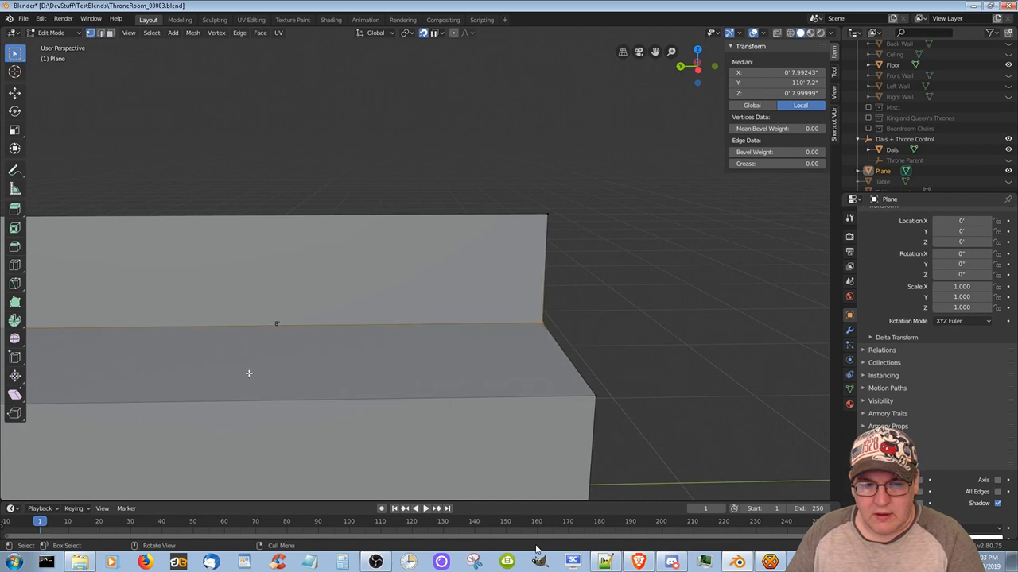
Try a knife cut from the corner along the edge between the tread and the upper riser
left_click(14, 283)
left_click(543, 323)
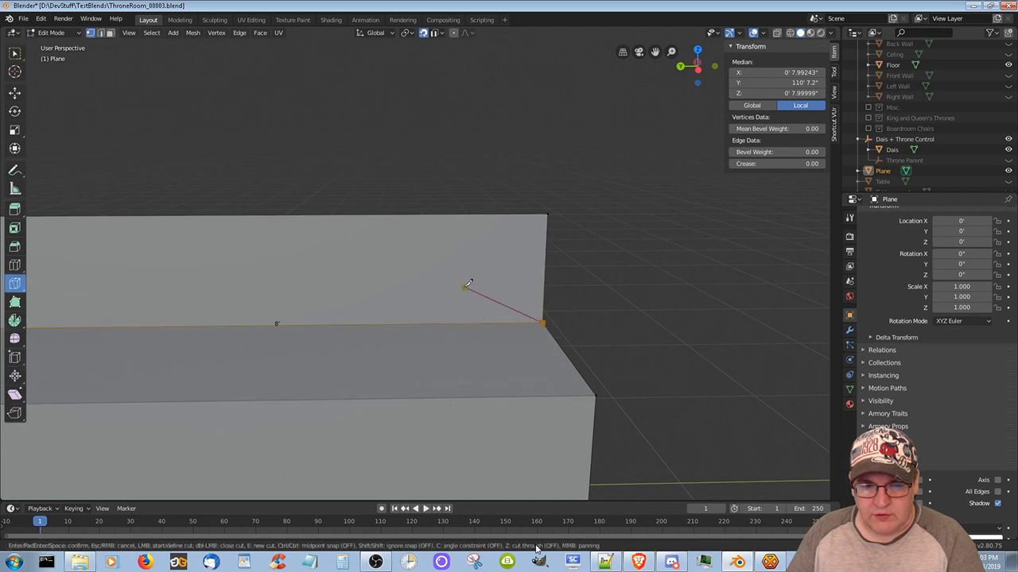
left_click(462, 324)
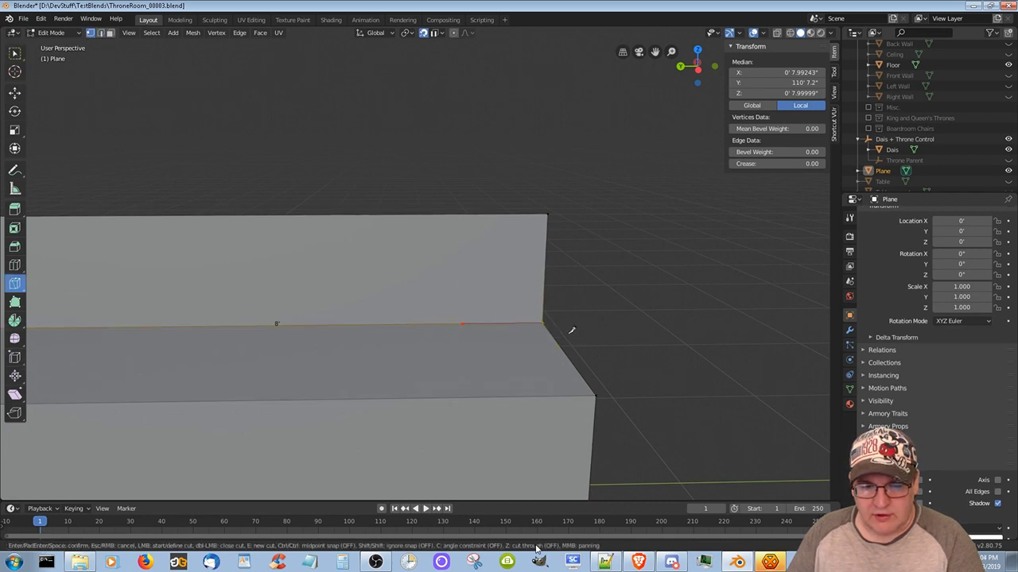
key("Escape")
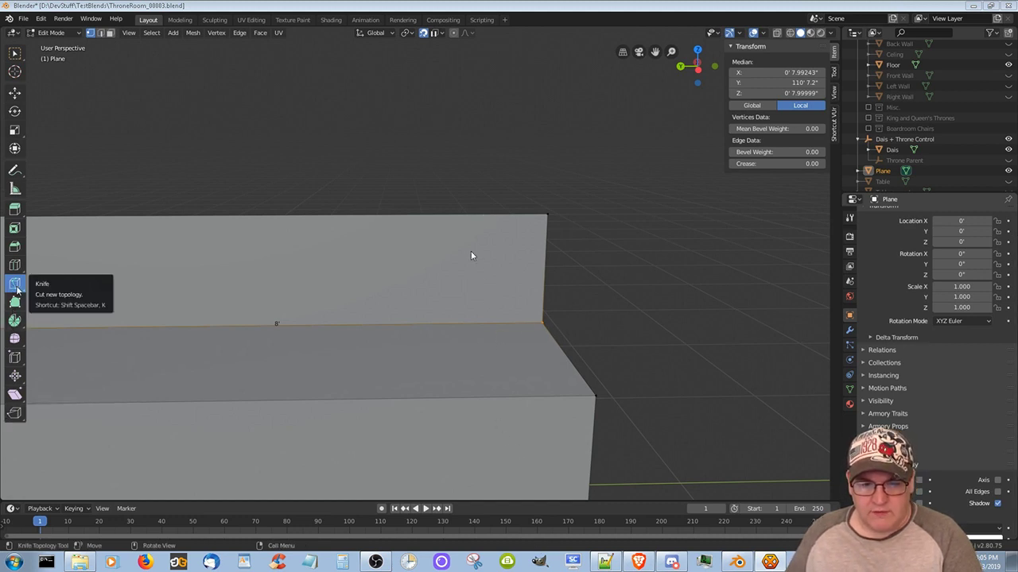
Try measuring a short distance along the tread's back edge near the corner, and remove the ruler
left_click(15, 188)
mouse_move(483, 324)
left_mouse_down()
mouse_move(540, 324)
mouse_move(460, 324)
left_mouse_up()
key("x")
key("x")
right_click(504, 367)
left_click(522, 318)
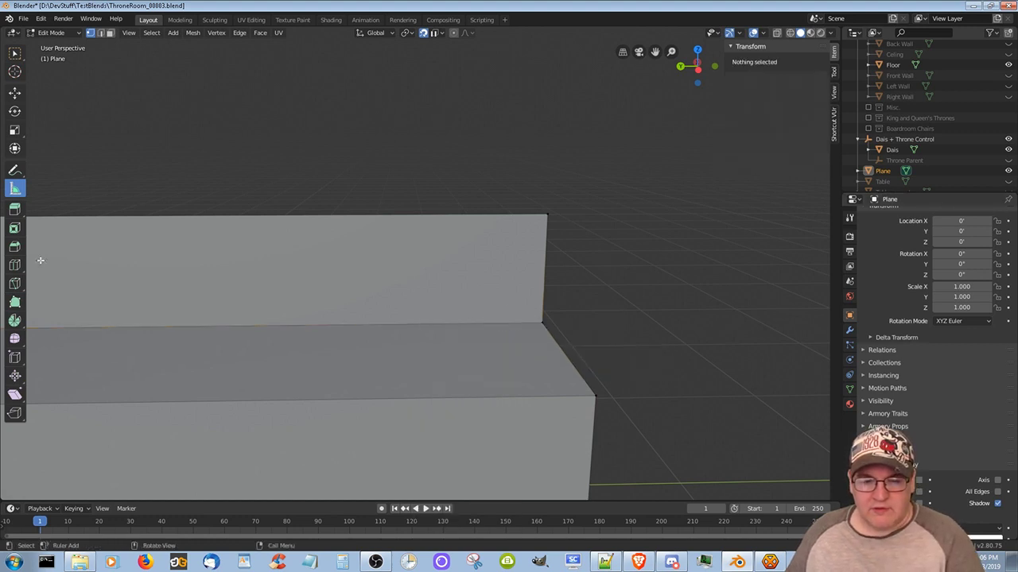
Try placing a single knife cut point on the tread's back edge and confirm the cut
left_click(15, 283)
left_click(477, 320)
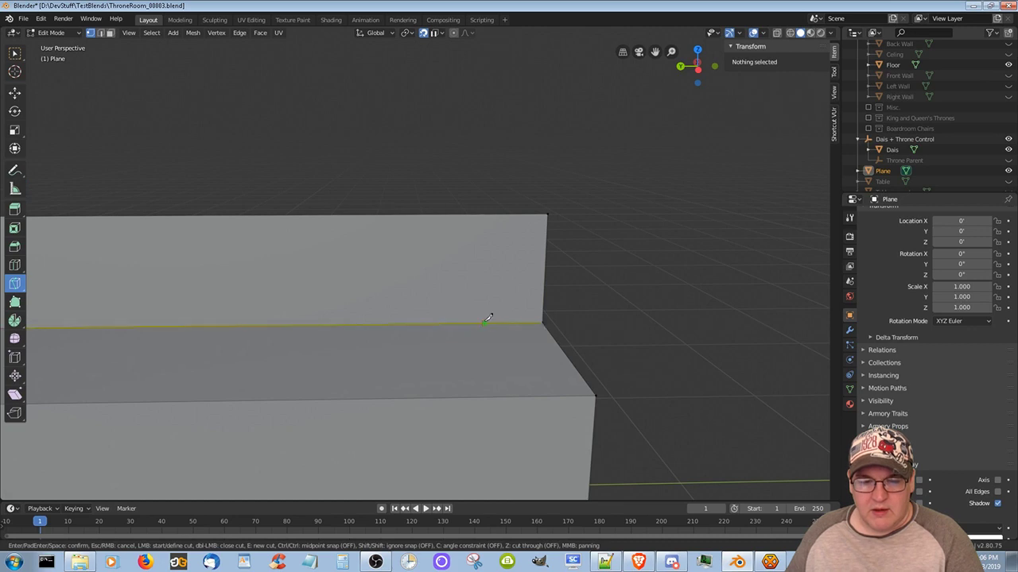
key("Return")
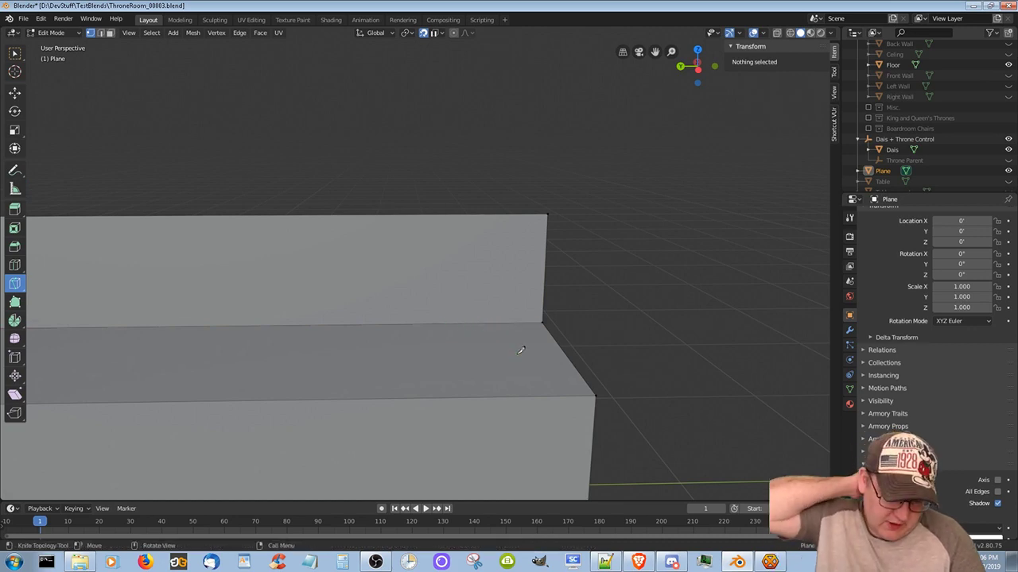
Switch to the Brave browser, search for "blender 2.8 knife tool usage" and look through the results
key("alt+Tab")
key("ctrl+w")
triple_click(175, 140)
type("blender 2.8 knife tool usage")
key("Return")
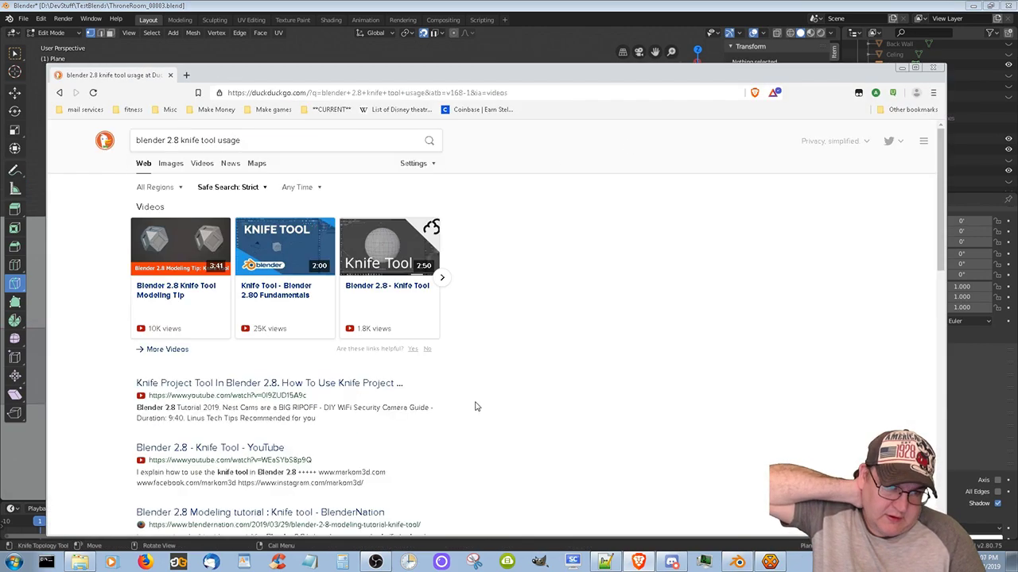
scroll(479, 399, "down", 6)
left_click(425, 293)
scroll(133, 352, "down", 6)
key("ctrl+w")
scroll(410, 343, "down", 2)
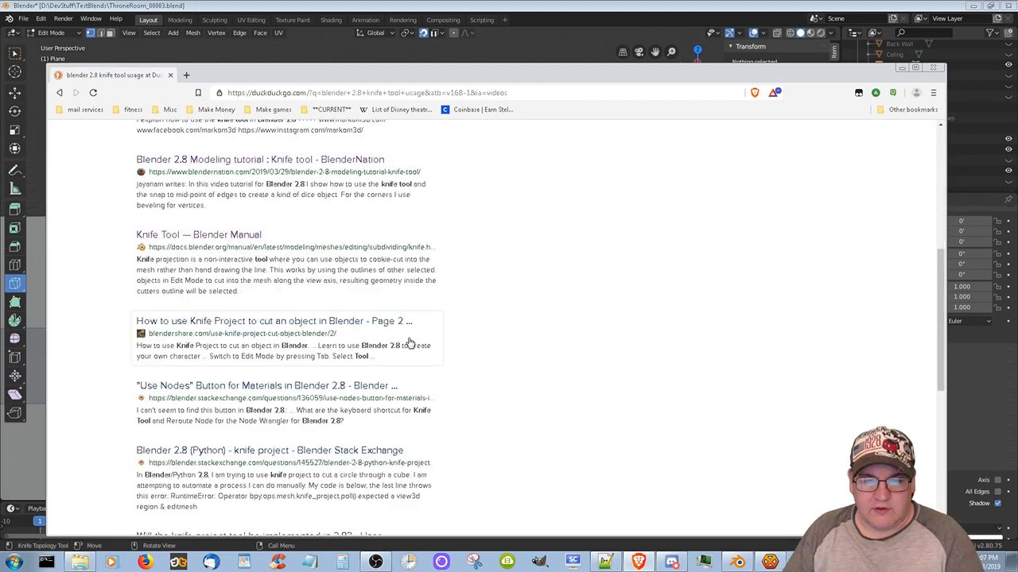
Open the blendershare.com article on using Knife Project to cut an object and read its steps
left_click(409, 342)
scroll(470, 257, "down", 2)
scroll(192, 360, "down", 8)
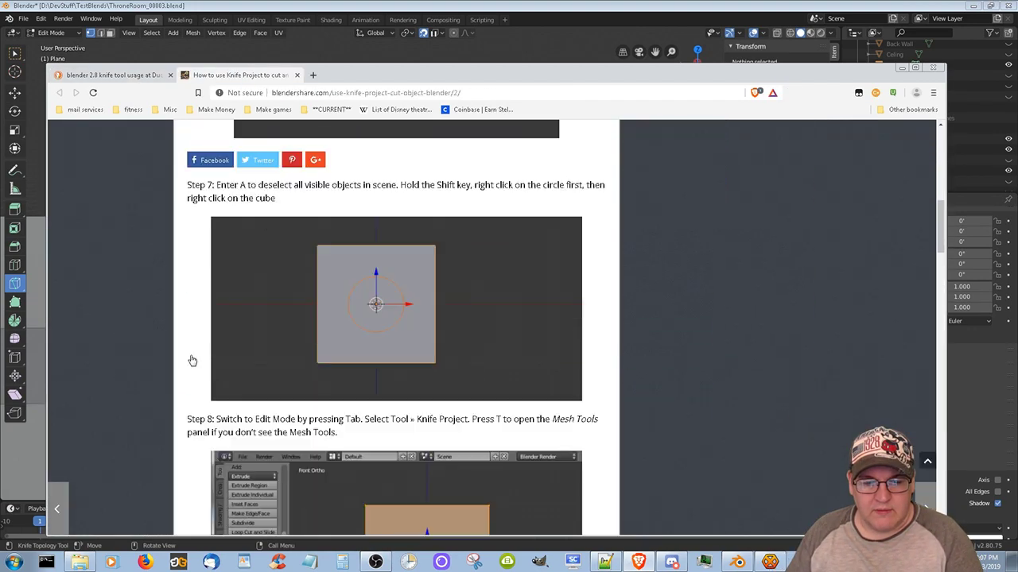
scroll(192, 361, "down", 3)
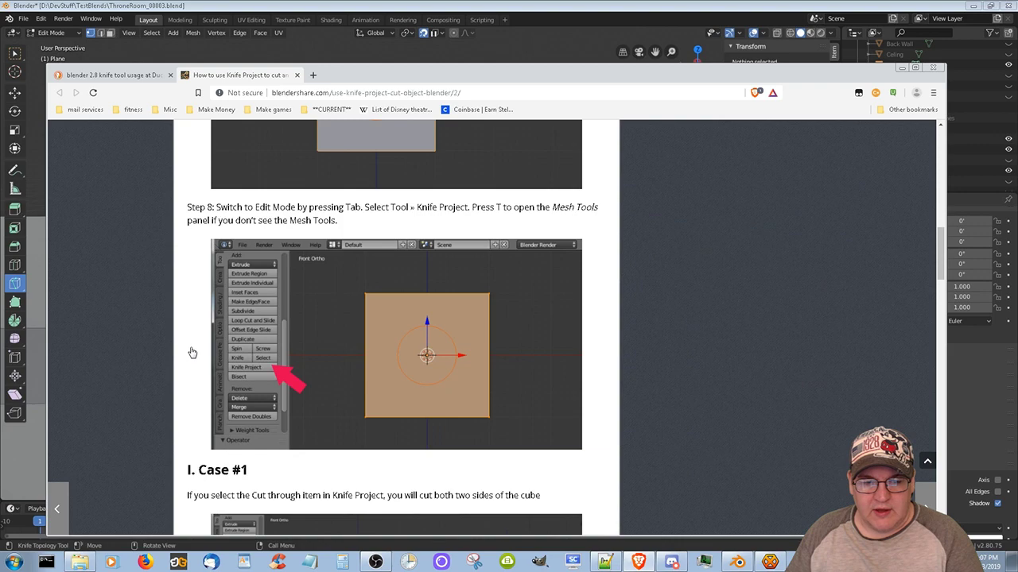
scroll(679, 308, "down", 15)
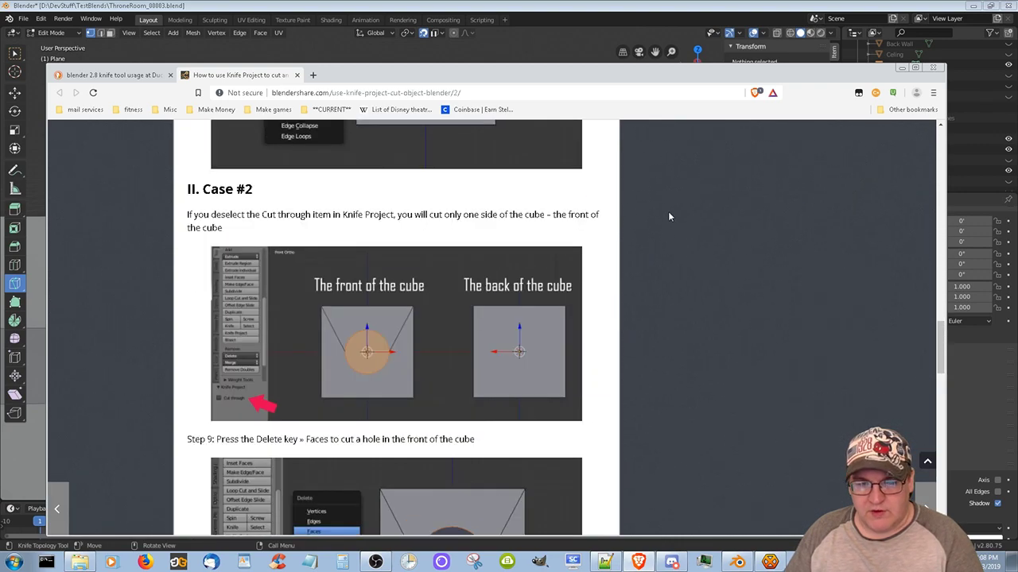
Check Blender's tool settings for a Knife Project option, and close the article in the browser
key("alt+Tab")
left_click(834, 73)
left_click_drag(732, 110, 732, 46)
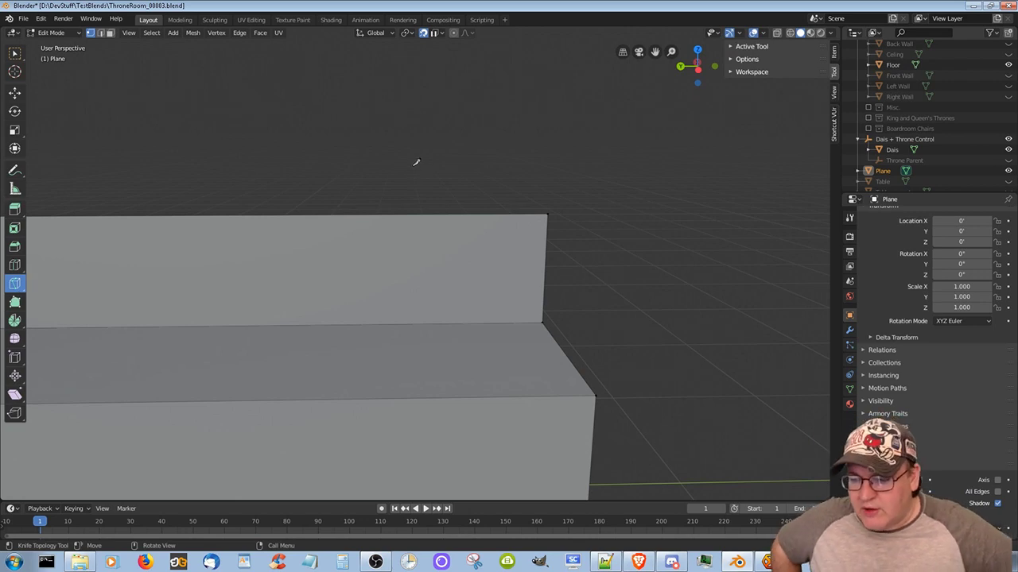
key("alt+Tab")
key("ctrl+w")
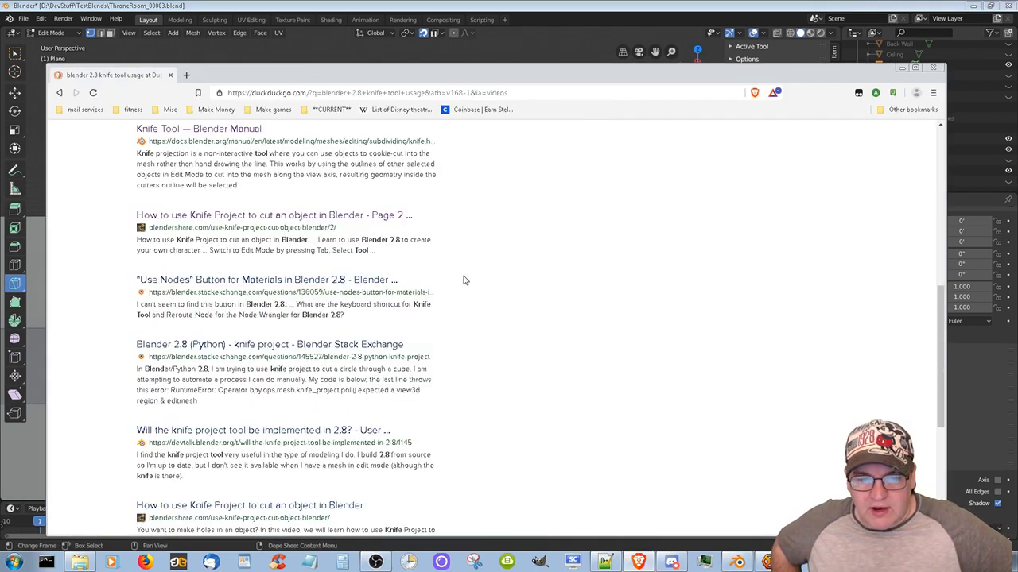
Return to Blender, select the upper riser's face and scale it by 0.875 along global Y to 7' wide
left_click(901, 70)
left_click(15, 53)
left_click(303, 258)
key("KP_Decimal")
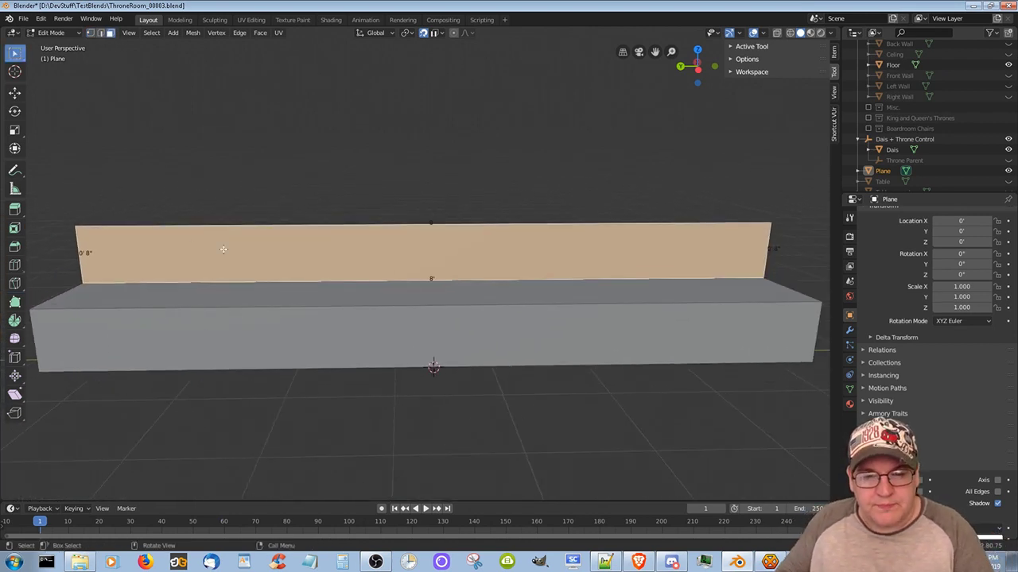
key("s")
key("y")
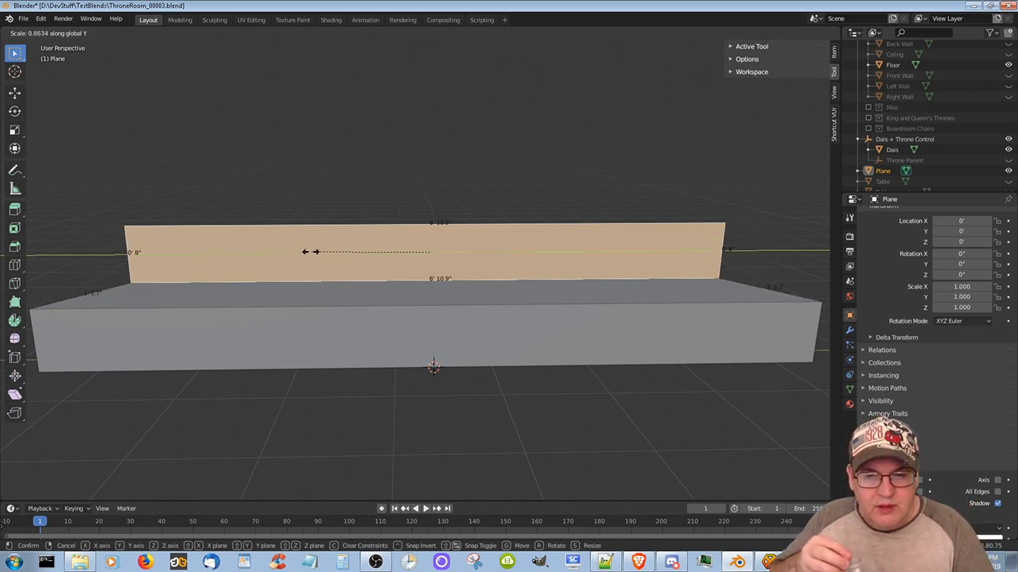
left_click(279, 250)
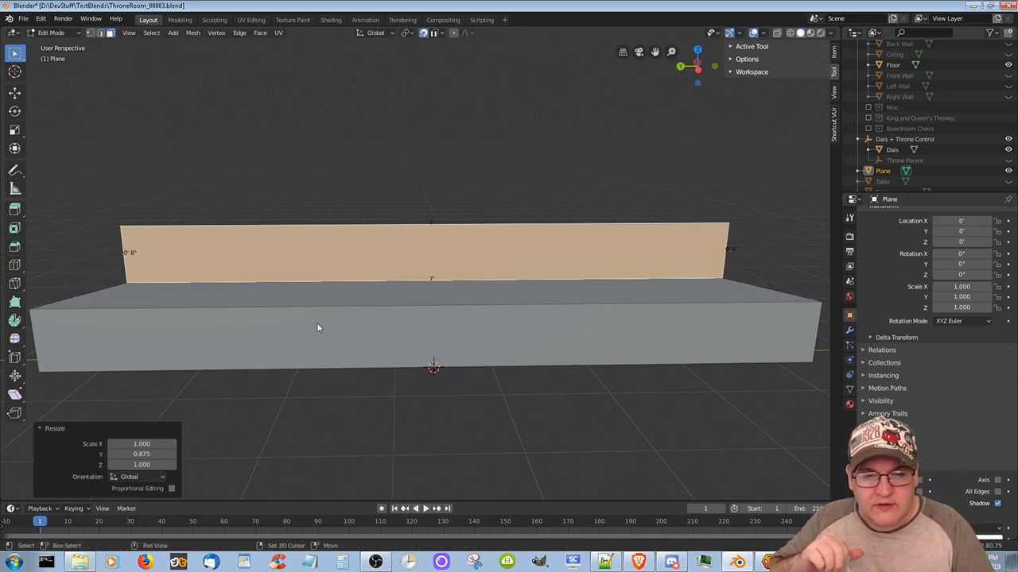
Apply the Plane's object transform in Object Mode, and return to Edit Mode with the upper riser's top edge selected
left_click(52, 33)
left_click(60, 49)
middle_click_drag(316, 269, 239, 217)
key("ctrl+a")
left_click(326, 254)
key("Tab")
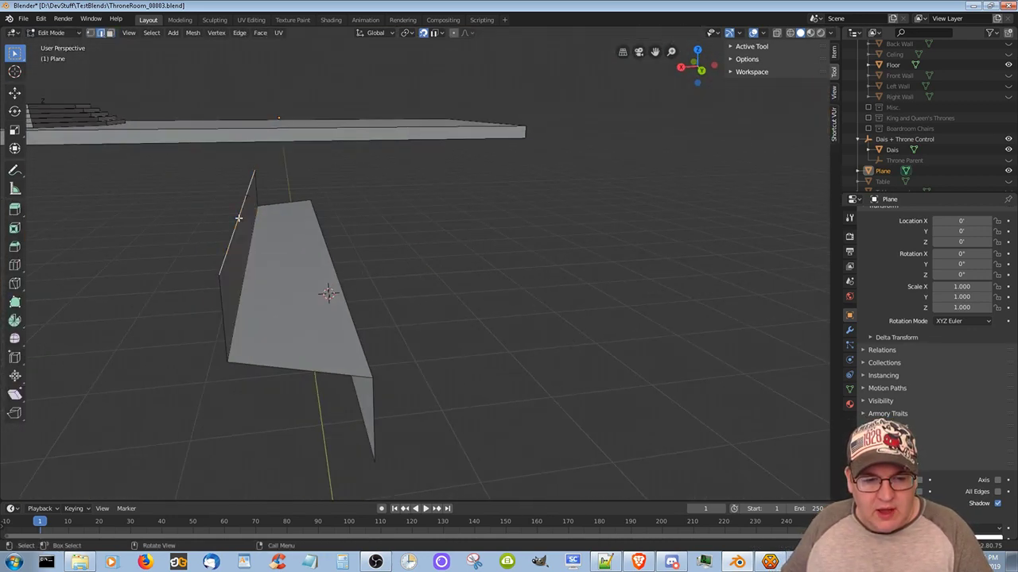
Extrude the upper riser's top edge 1' along global X to form a second tread
key("e")
key("x")
left_click(118, 279)
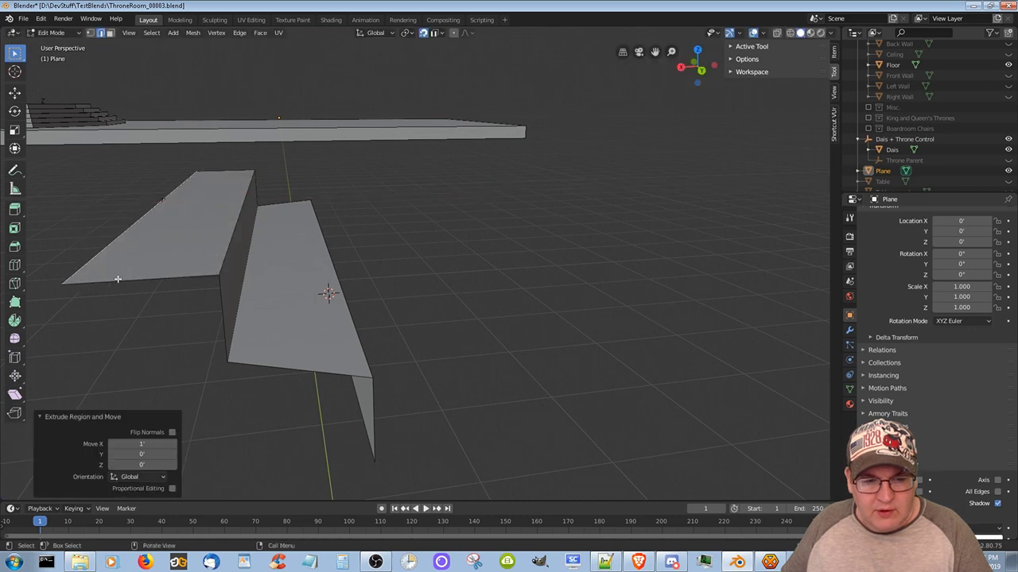
Try raising a riser from the second tread's back edge by extruding and moving it along global Z, and undo the move
key("e")
key("z")
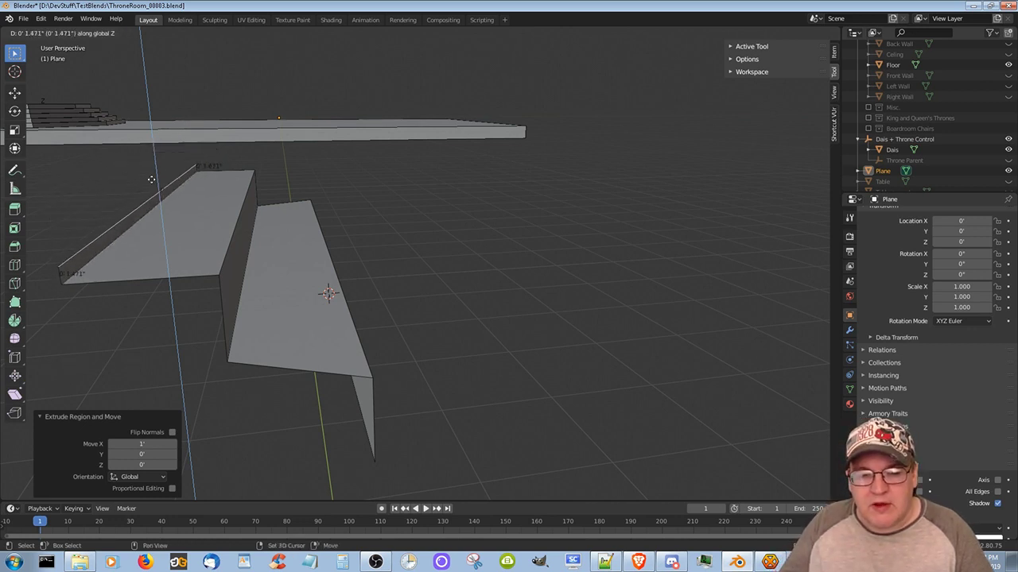
key("Escape")
key("g")
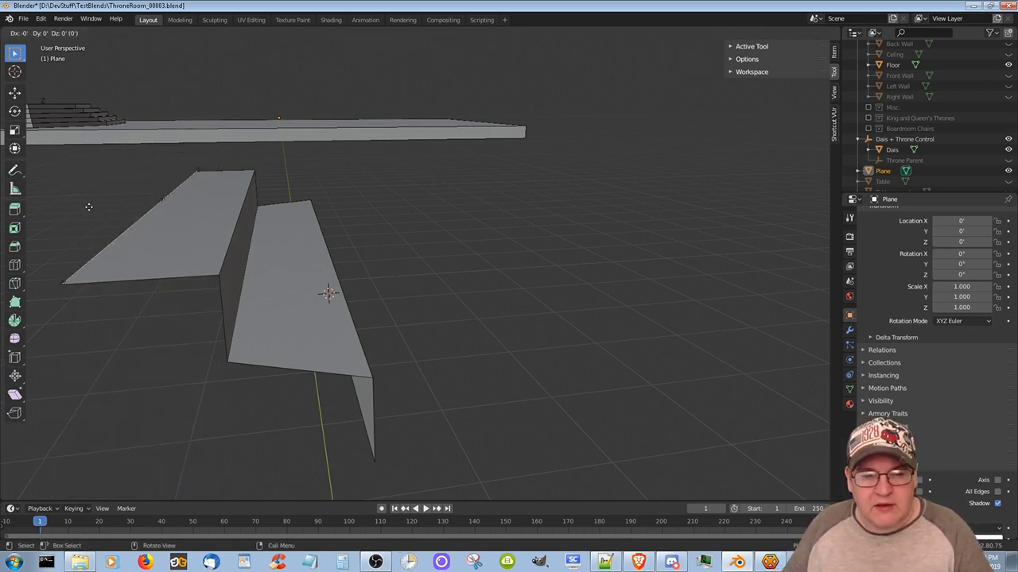
key("z")
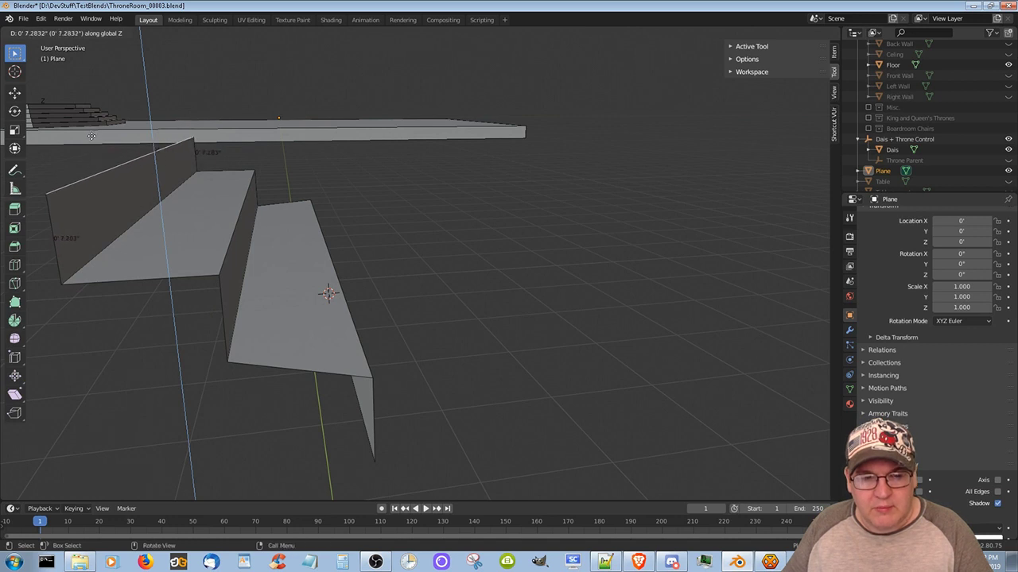
left_click(90, 121)
key("ctrl+z")
Extrude the second tread's back edge about 8.002" upward along global Z
middle_click_drag(266, 262, 262, 199)
key("e")
key("z")
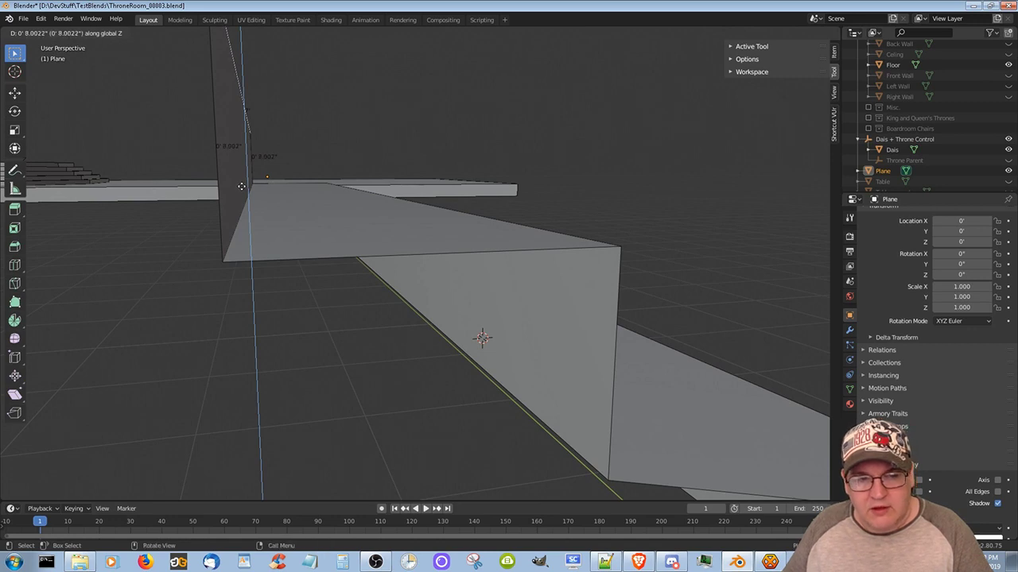
left_click(242, 187)
middle_click_drag(242, 186, 590, 231)
Try scaling the new riser's edge along Z, and undo back to before the riser's extrusion
left_click(273, 196)
left_click(359, 170)
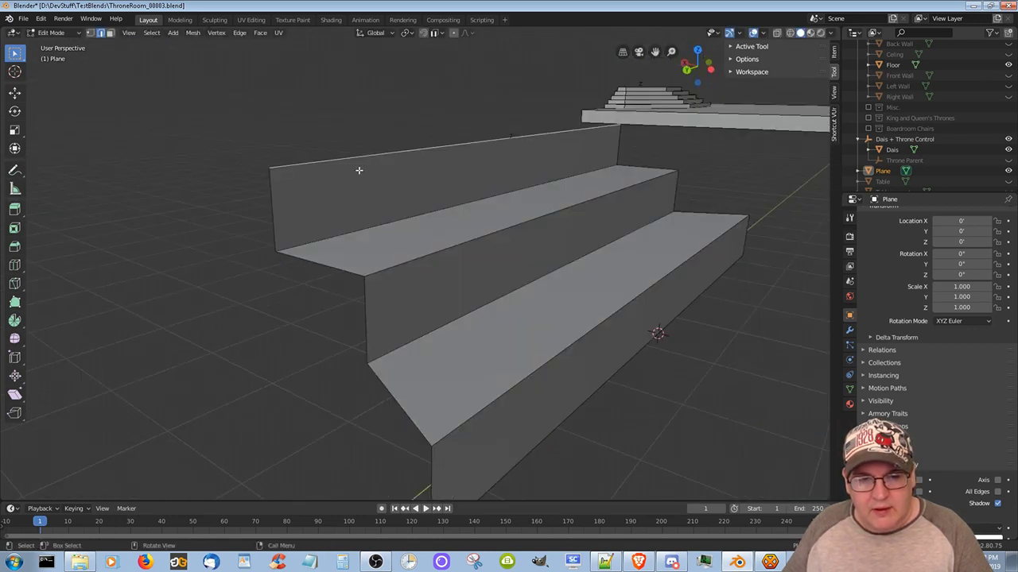
key("s")
key("z")
right_click(538, 373)
key("ctrl+z")
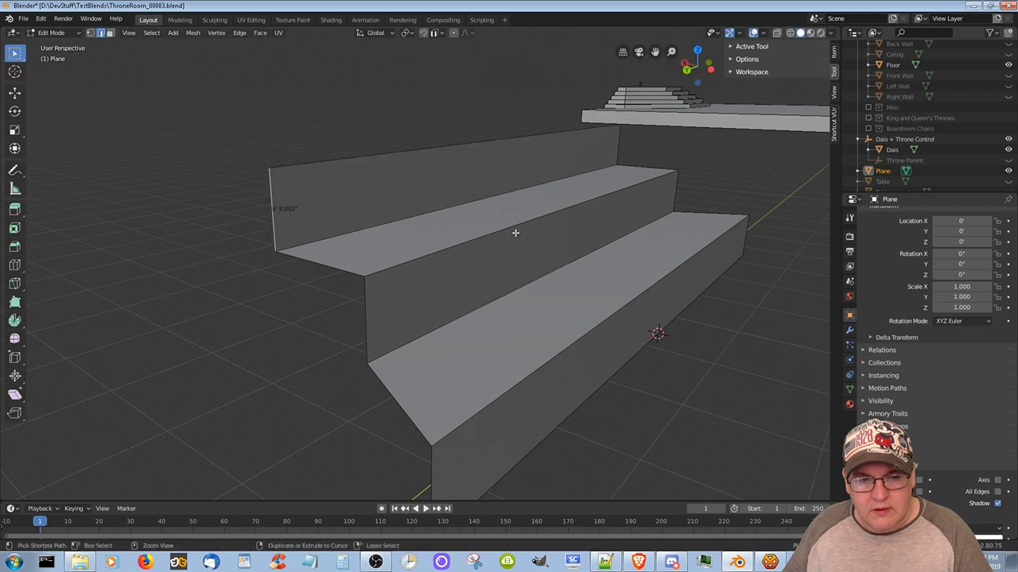
key("ctrl+z")
key("ctrl+z")
Extrude the second tread's back edge 7.995" up along global Z again, and undo it
key("e")
key("z")
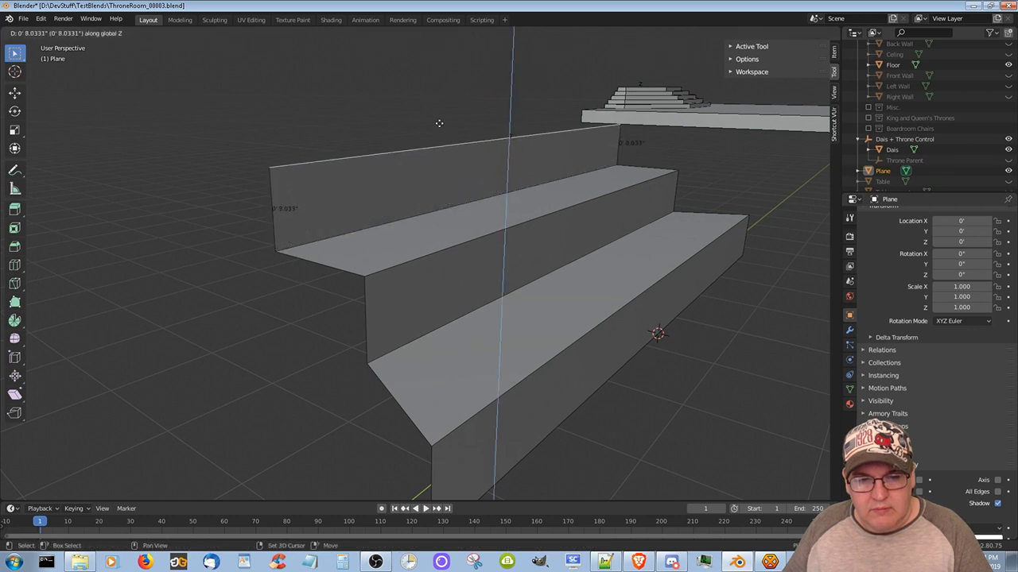
left_click(437, 126)
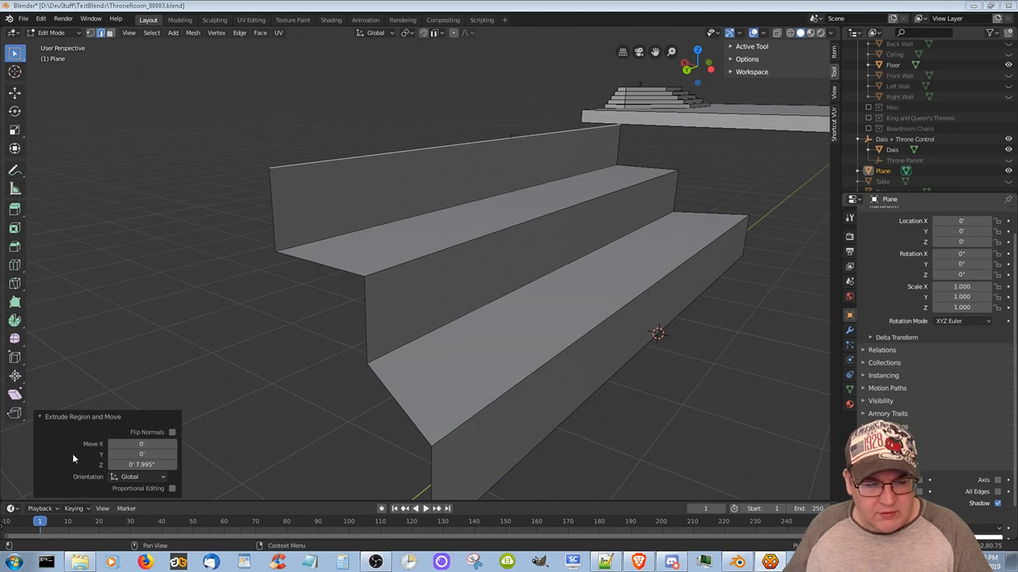
middle_click_drag(239, 382, 293, 363)
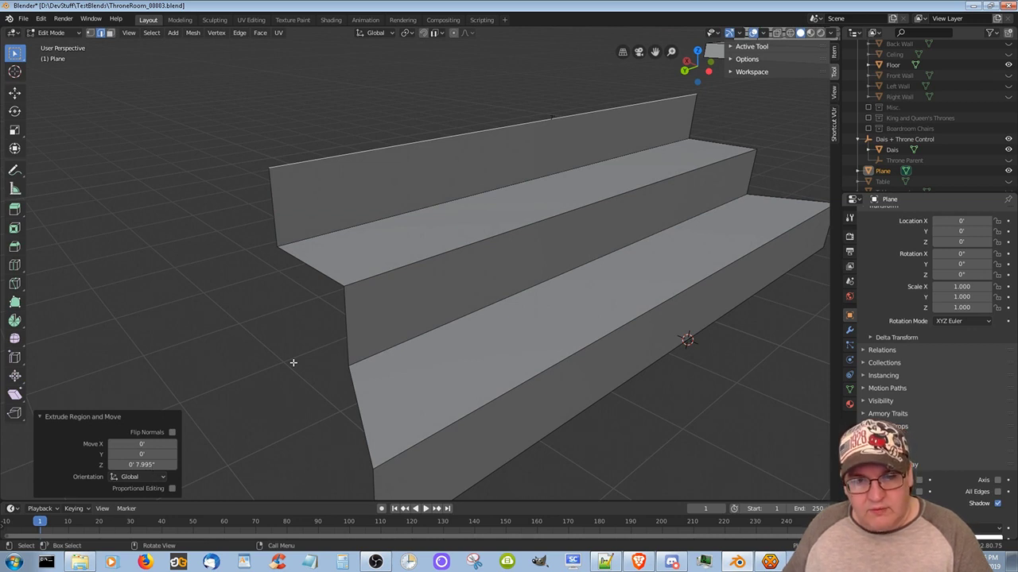
key("ctrl+z")
Raise the extruded back edge of the second tread exactly 8" along global Z to form the third riser
key("g")
key("z")
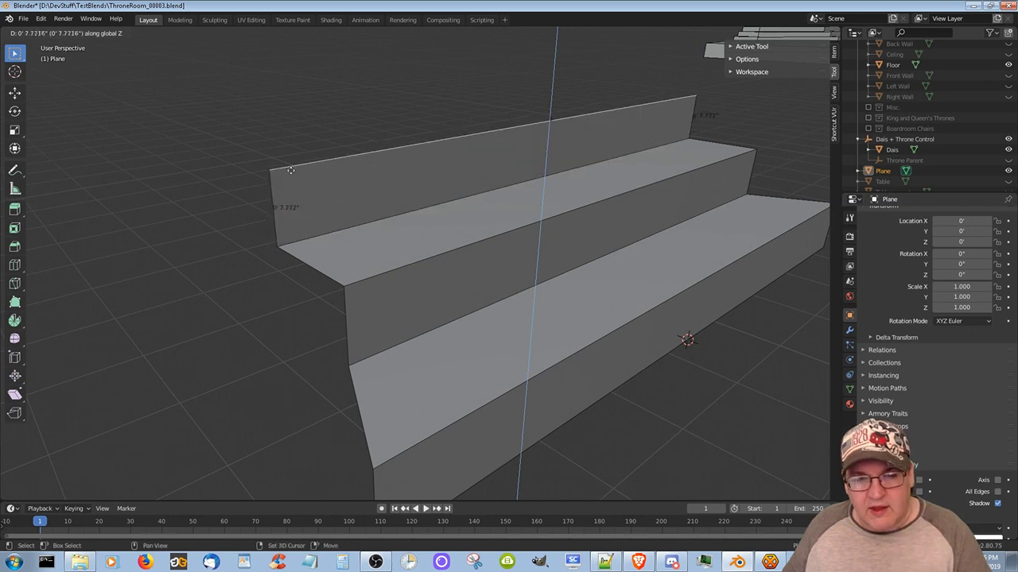
left_click(292, 167)
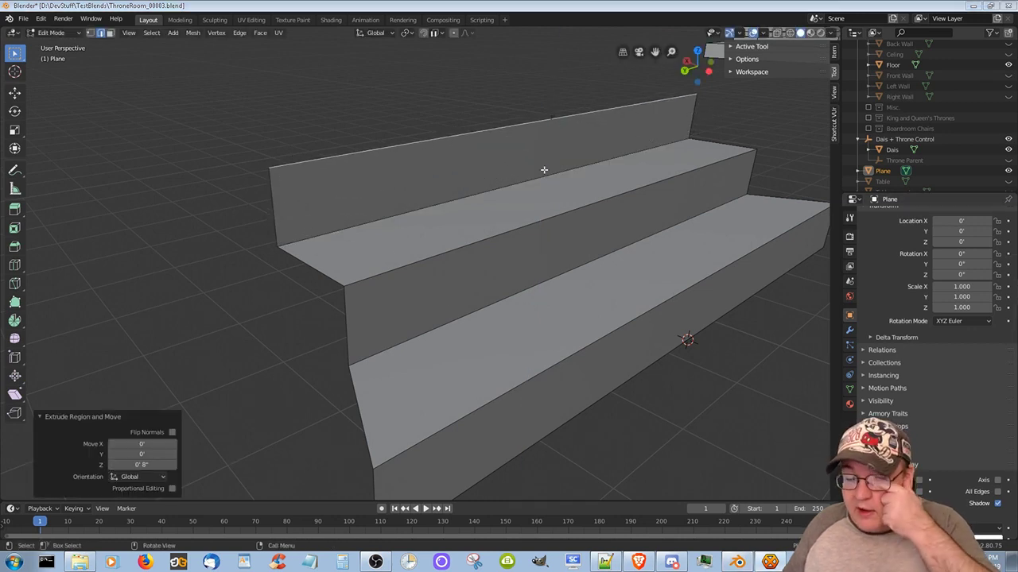
Narrow the third riser's face to 6' wide by scaling it along global Y
key("3")
left_click(445, 168)
key("s")
key("y")
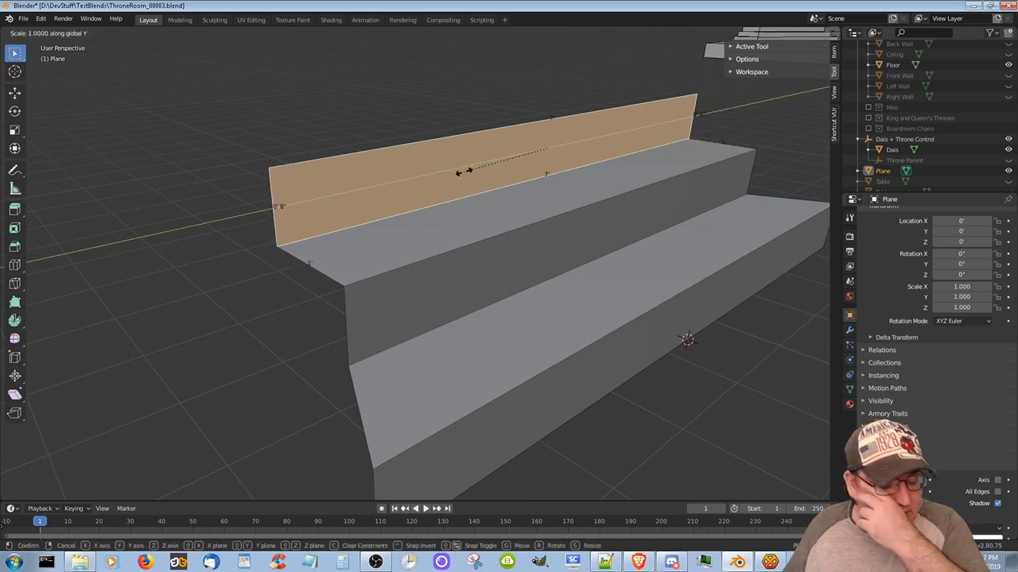
left_click(435, 169)
Extrude the third riser's top edge 1' along global X to form the third tread
middle_click_drag(549, 266, 513, 258)
scroll(512, 258, "down", 3)
middle_click_drag(263, 271, 447, 204)
key("2")
left_click(390, 186)
key("e")
key("x")
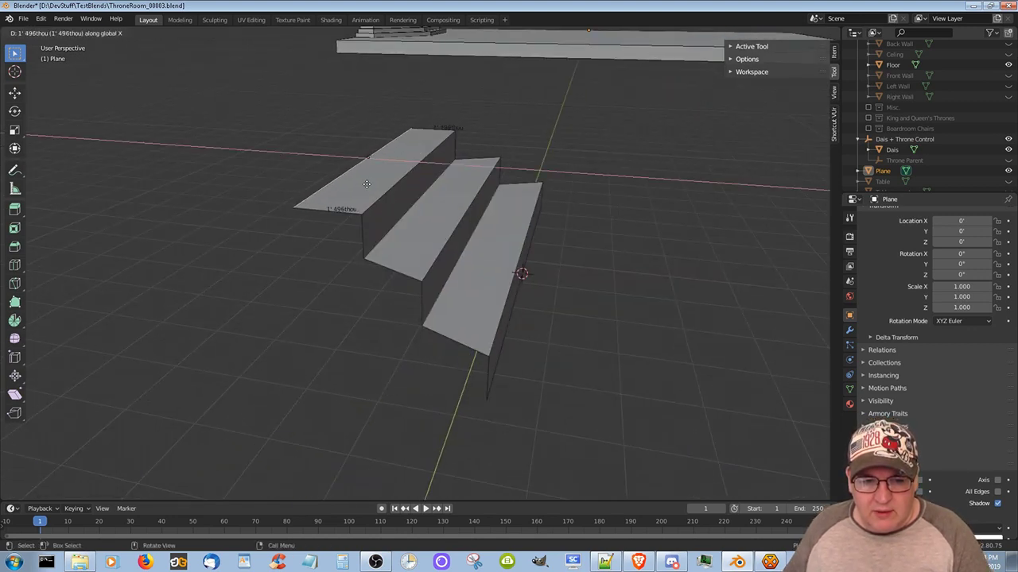
left_click(329, 284)
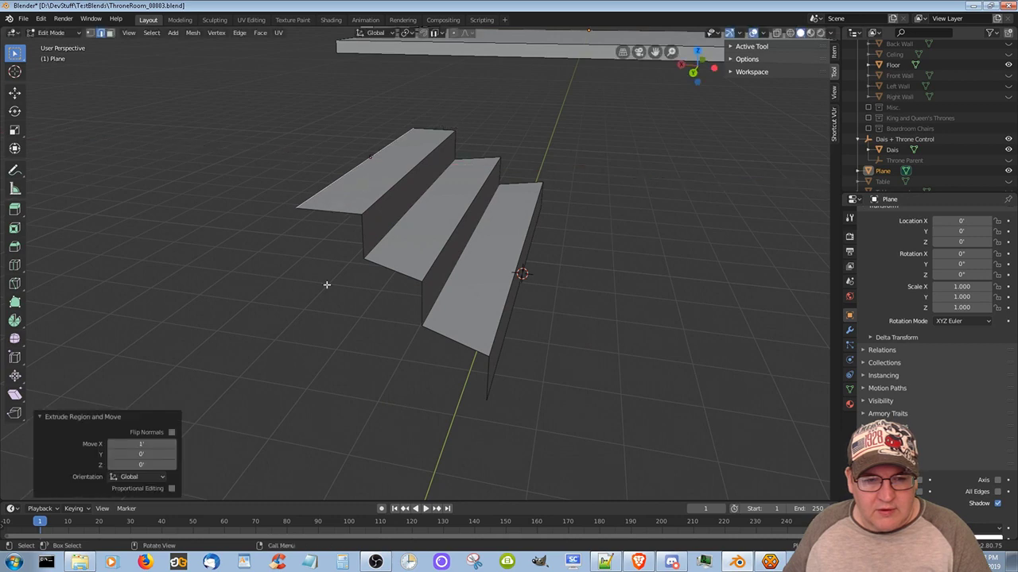
Extrude the third tread's back edge 8" up along global Z to form the fourth riser
middle_click_drag(329, 284, 348, 273)
key("e")
key("z")
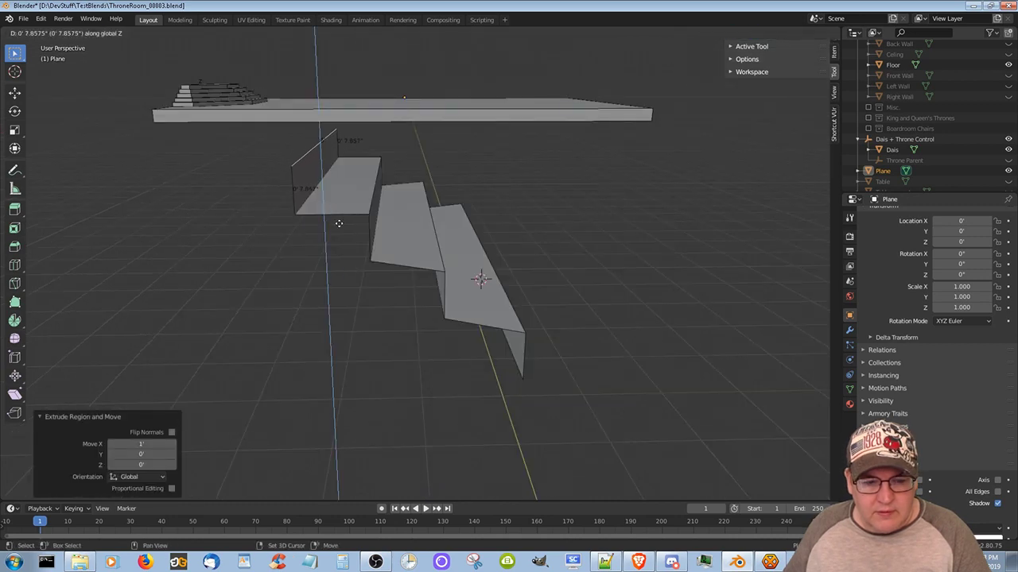
left_click(337, 216)
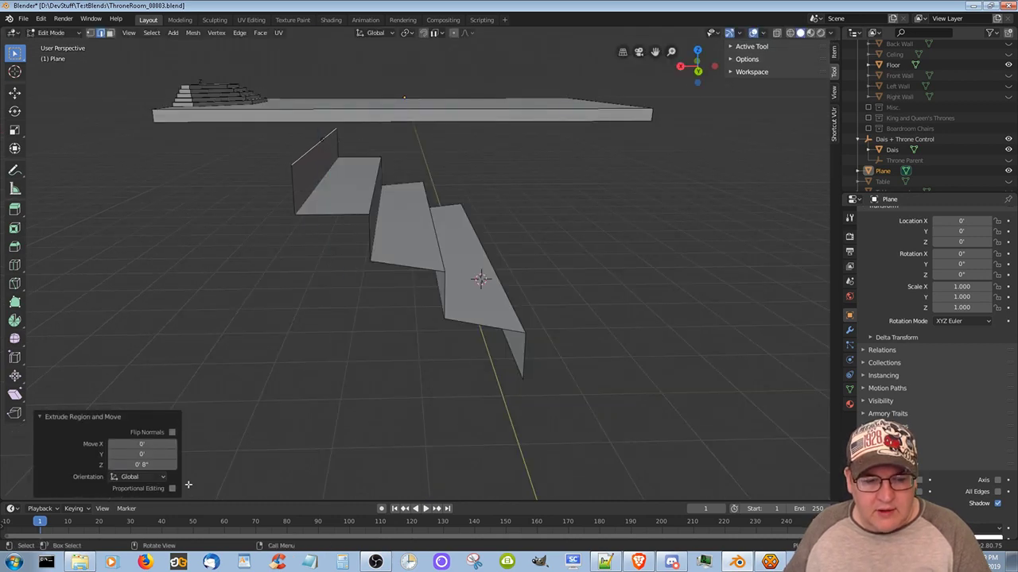
Select the fourth riser's face and try scaling it to about 0.839 along global Y
middle_click_drag(592, 256, 452, 261)
left_click(110, 33)
left_click(533, 163)
key("s")
key("y")
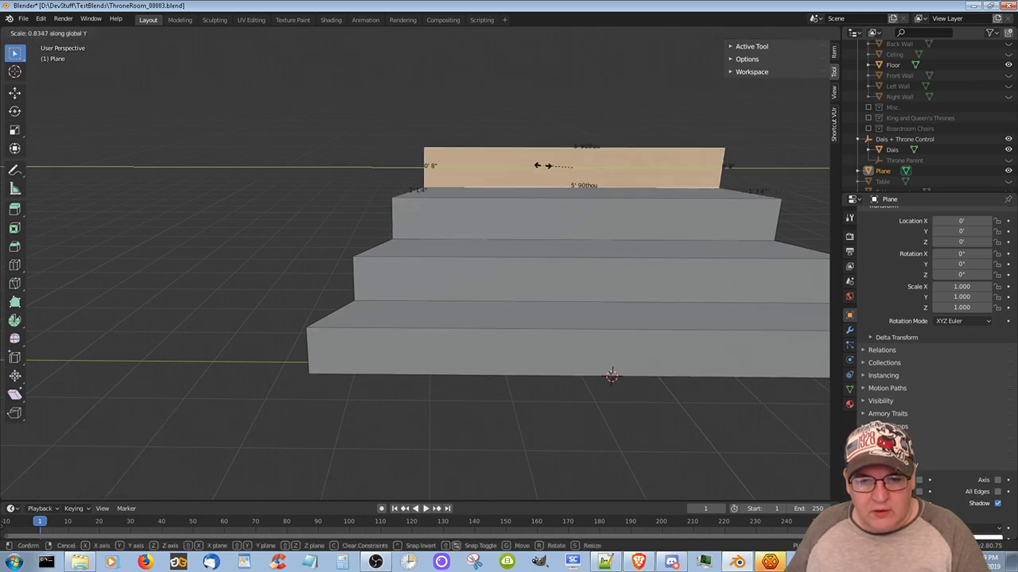
left_click(545, 166)
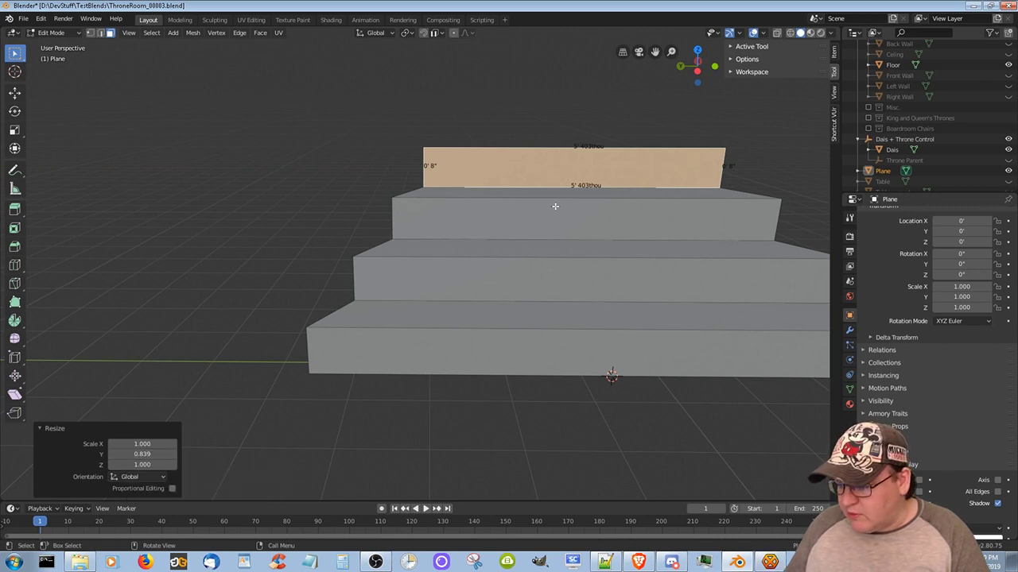
Try Y scale factors of 0.838, 0.831 and 0.833 on the fourth riser's face, and undo the resize
left_click(154, 451)
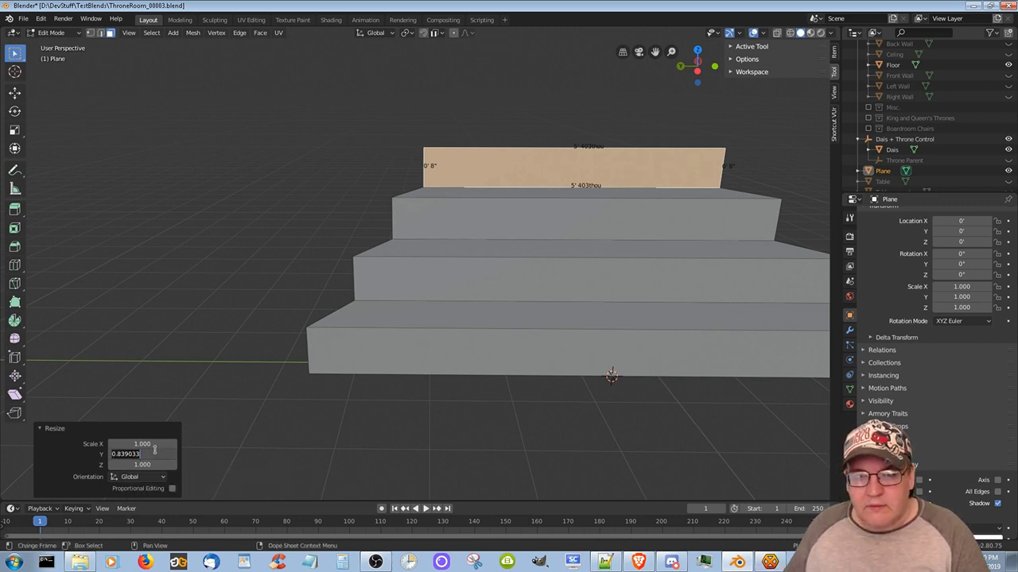
left_click(151, 454)
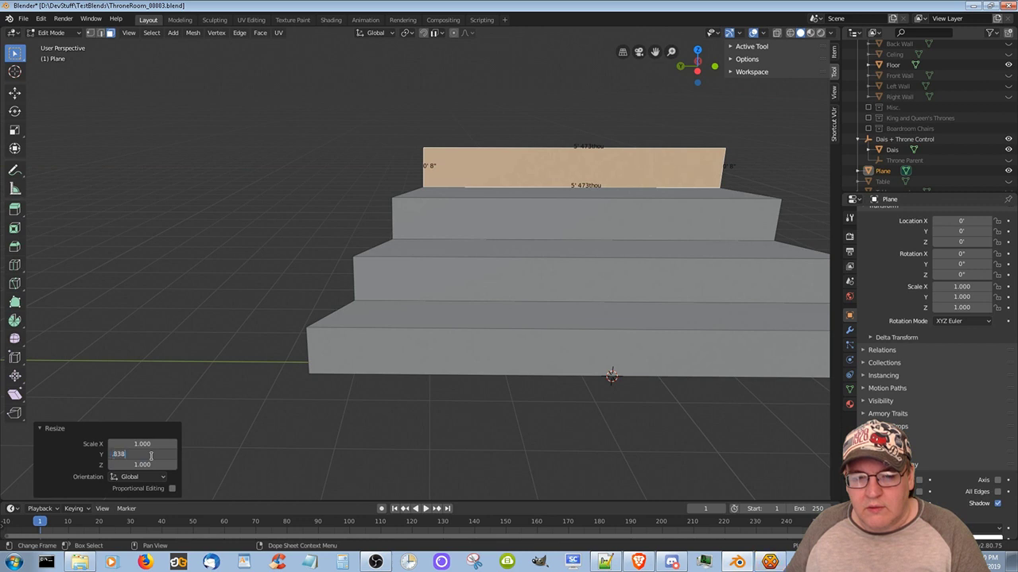
key("Return")
type("1")
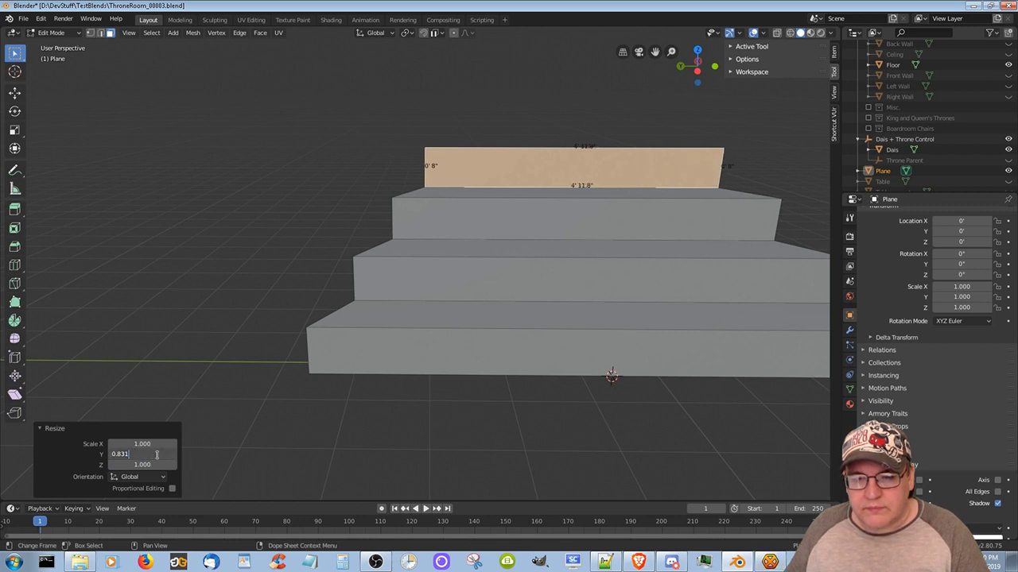
key("BackSpace")
type("3")
key("Return")
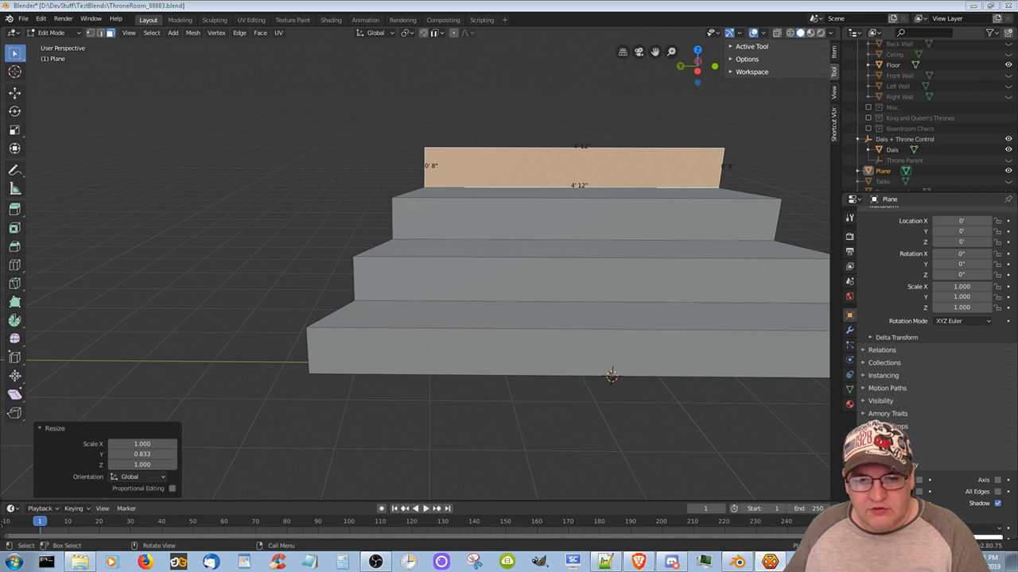
key("ctrl+z")
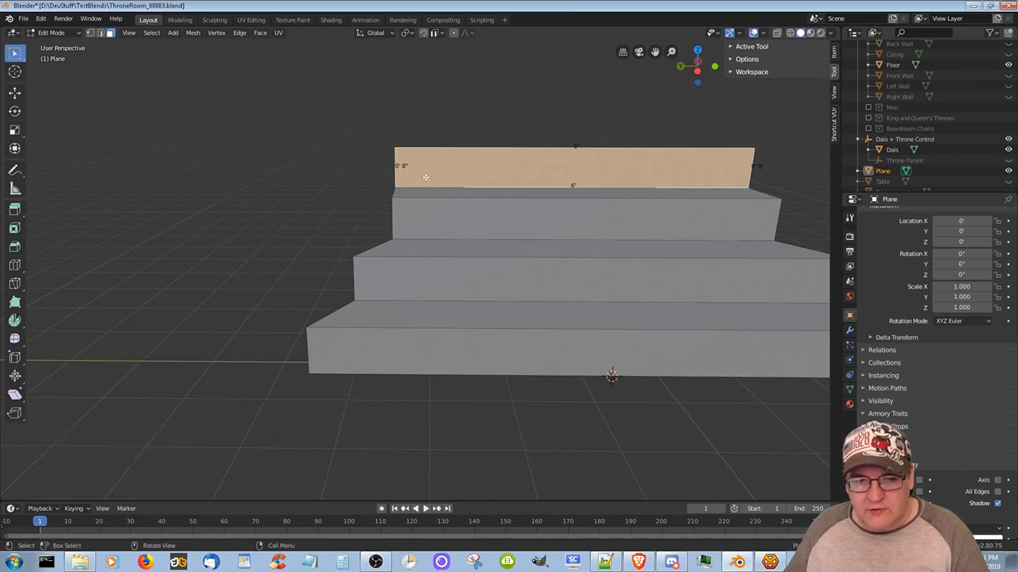
Scale the fourth riser's face along global Y by about 0.833 to make it 5' wide
key("s")
key("y")
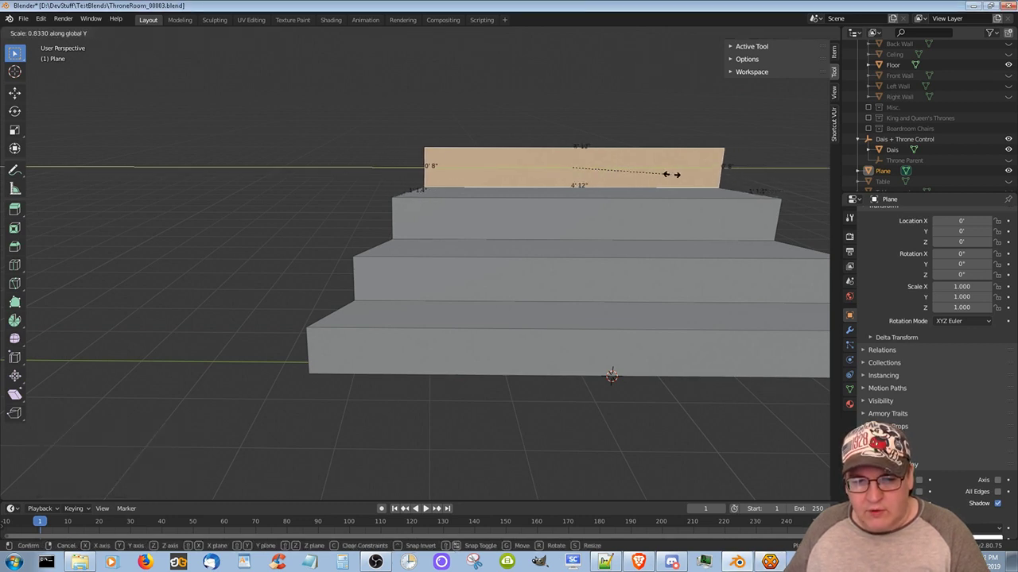
left_click(672, 174)
Extrude the fourth riser's top edge 1' along global X to form the fourth tread
key("Tab")
middle_click_drag(353, 107, 346, 214)
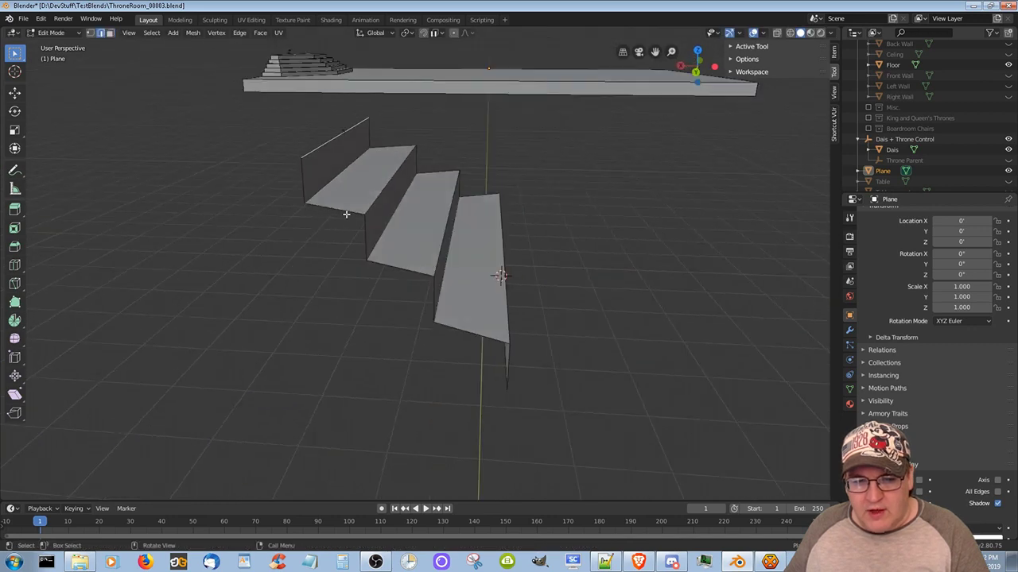
key("e")
key("x")
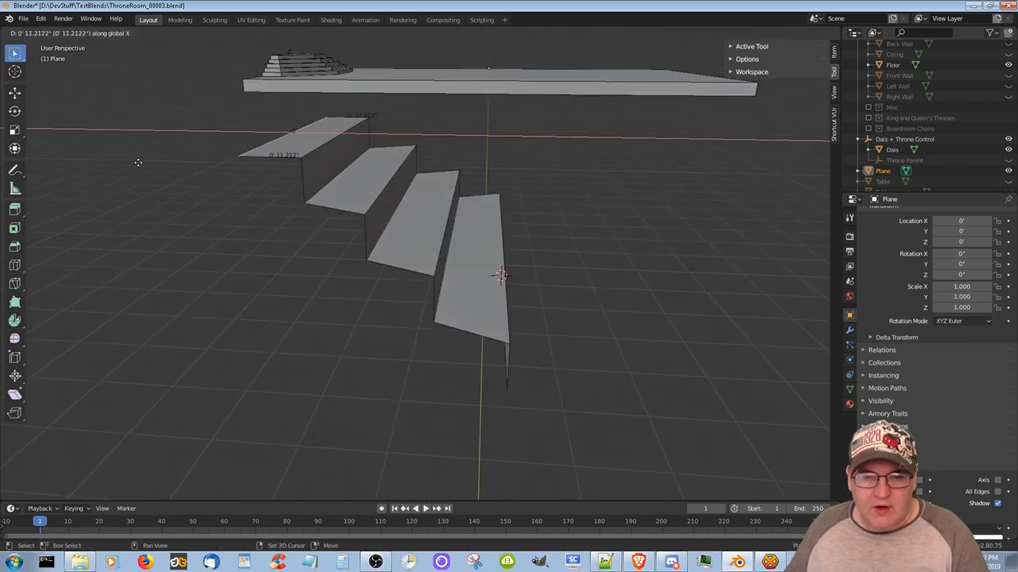
type("1")
key("Return")
Extrude the fourth tread's back edge up along global Z and set the height to 8" for the fifth riser
middle_click_drag(522, 191, 410, 218)
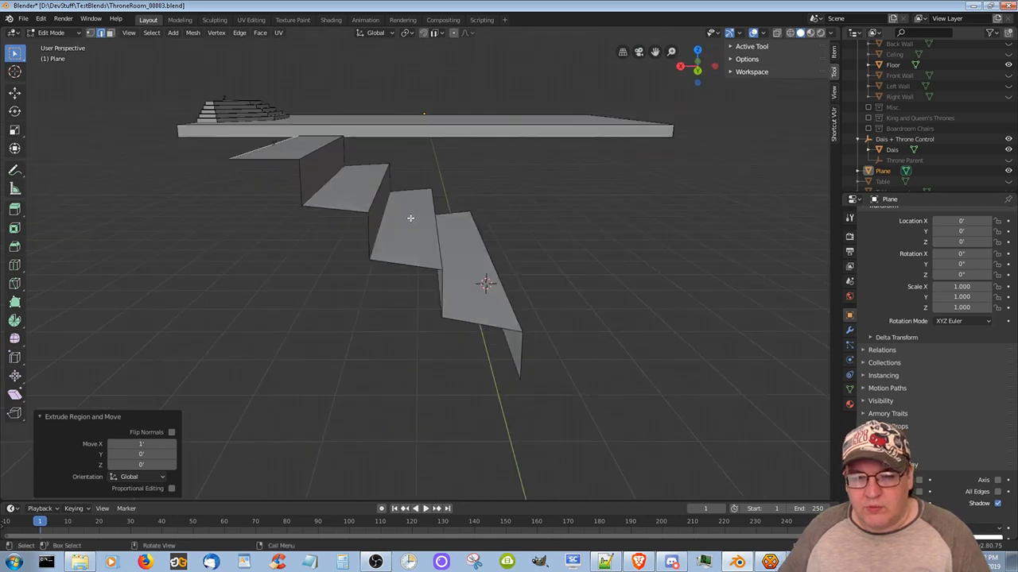
middle_click_drag(240, 209, 291, 302)
key("e")
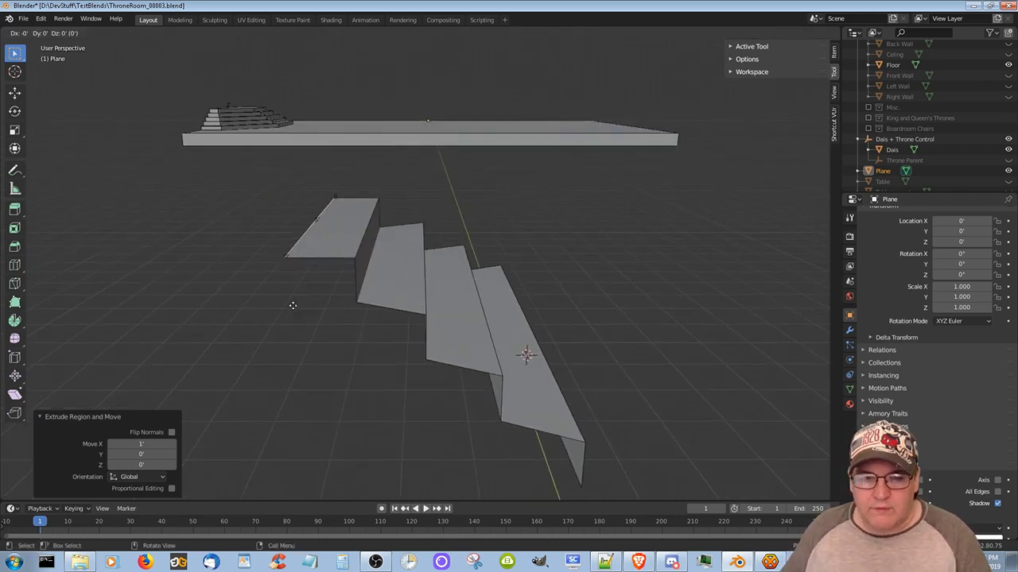
key("z")
left_click(288, 251)
left_click(142, 464)
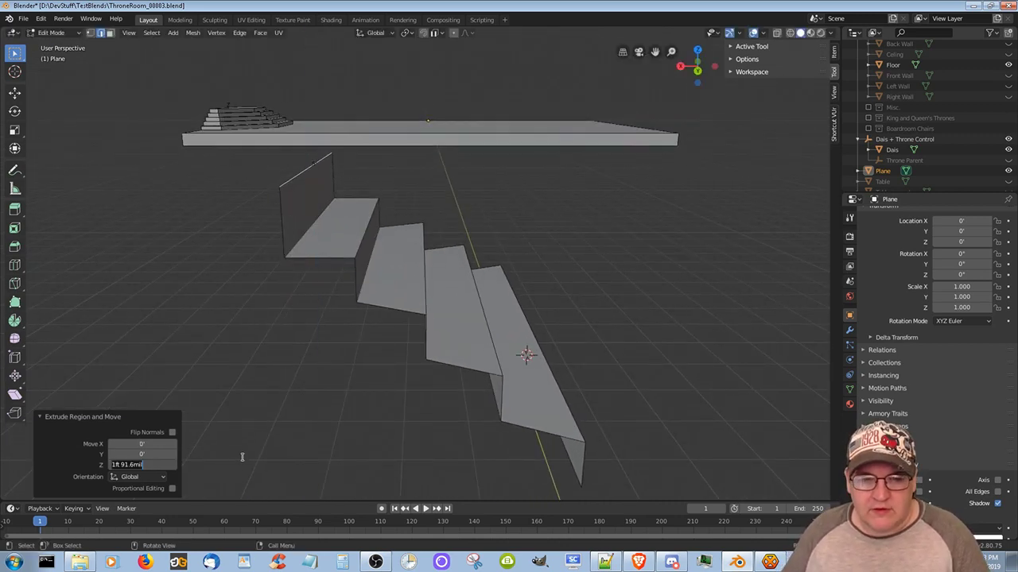
Try another extrusion of the fifth riser's top edge and a uniform 0.471 scaling of its face, and undo both
key("e")
right_click(679, 258)
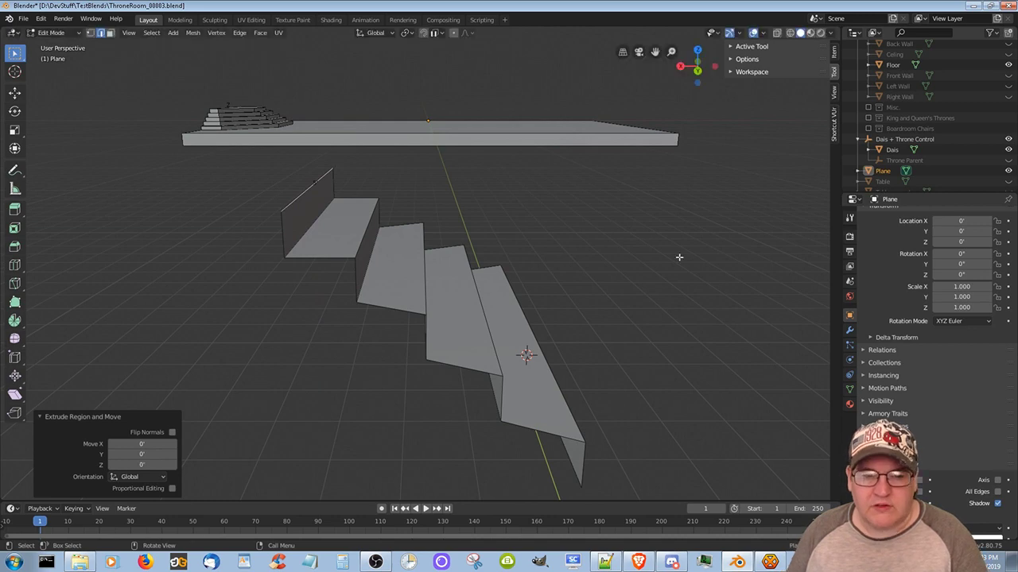
middle_click_drag(632, 313, 500, 211)
left_click(501, 211)
key("s")
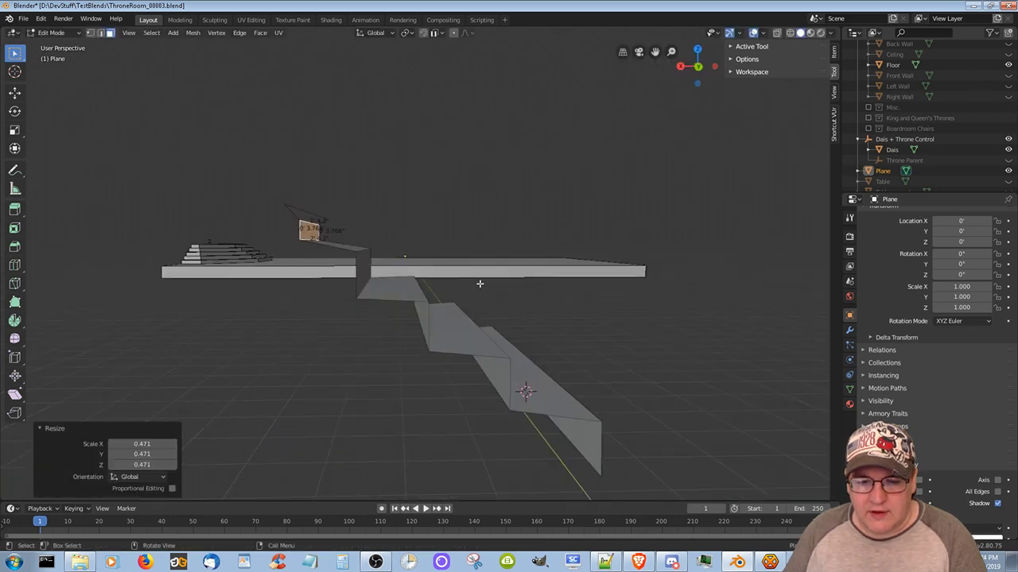
key("ctrl+z")
key("ctrl+z")
key("ctrl+z")
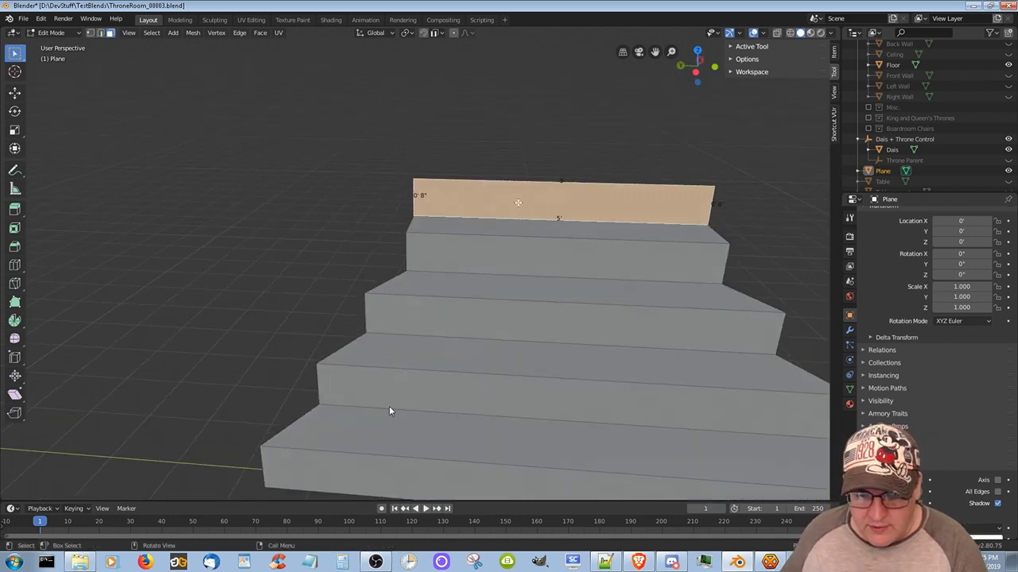
Scale the fifth riser's face by 0.8 along global Y to make it 4' wide
type("s")
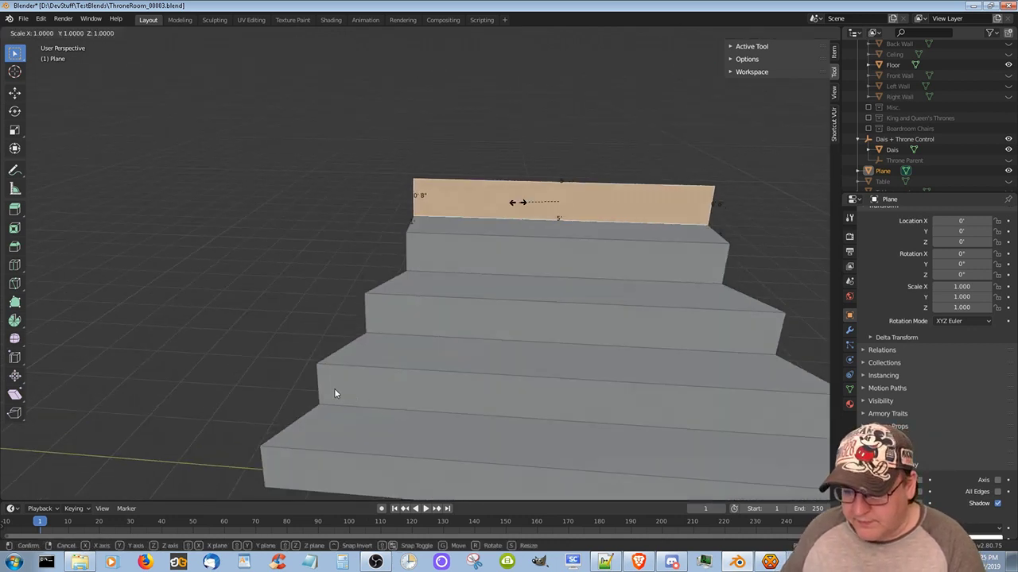
type("y.8")
key("Return")
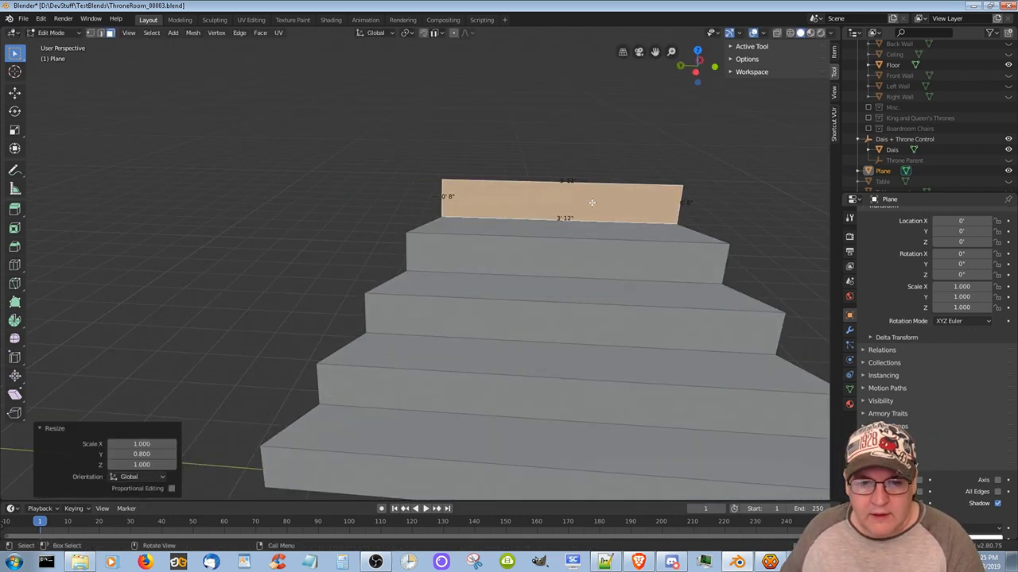
left_click(135, 454)
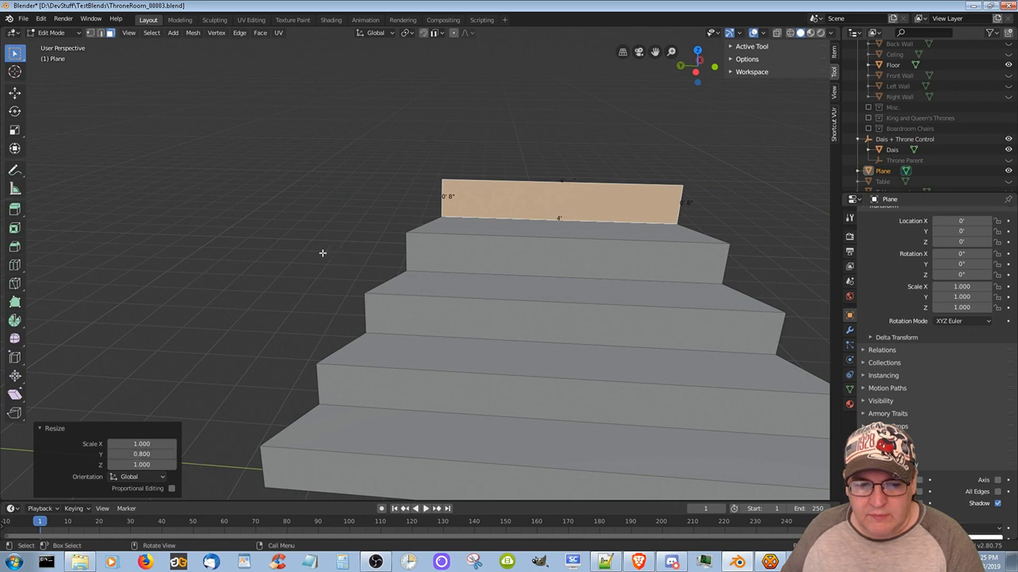
Try extruding the whole face of the fifth riser, and undo it
middle_click_drag(322, 253, 325, 200)
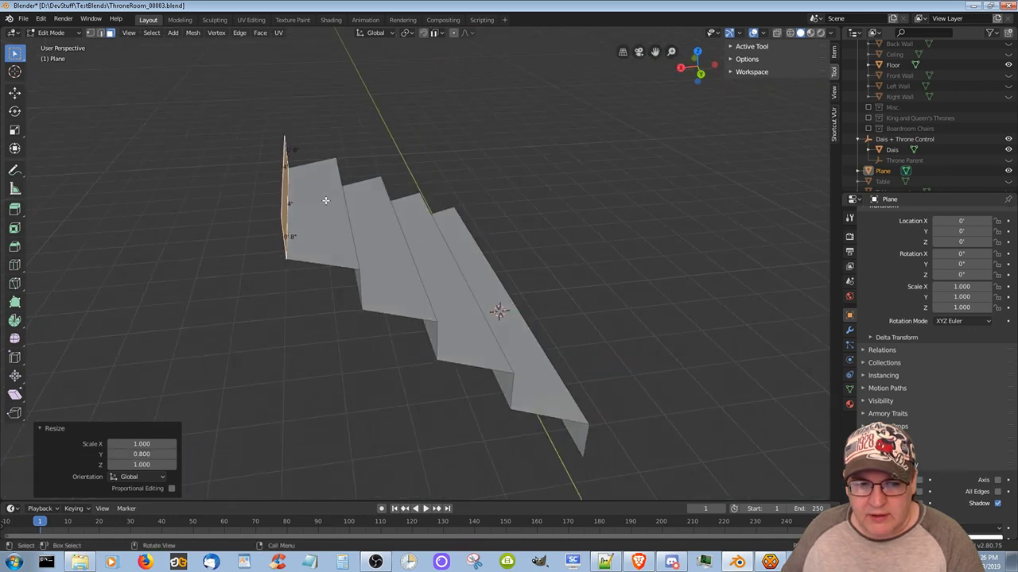
key("e")
left_click(167, 130)
key("ctrl+z")
Extrude the fifth riser's top edge 4' along global X to form the first section of the platform
mouse_move(286, 263)
middle_mouse_down()
mouse_move(225, 227)
mouse_move(294, 248)
middle_mouse_up()
key("2")
left_click(309, 192)
key("e")
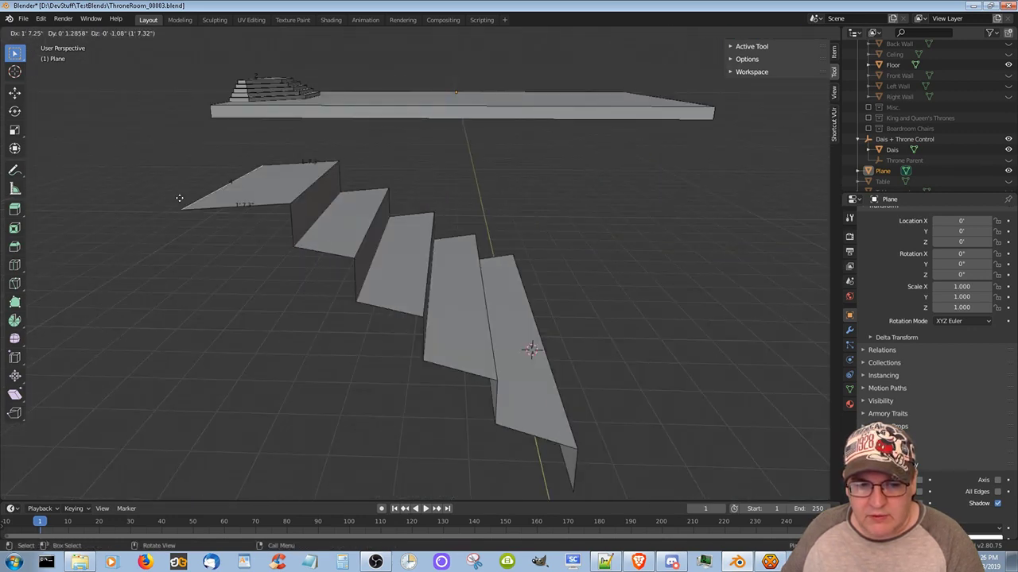
key("x")
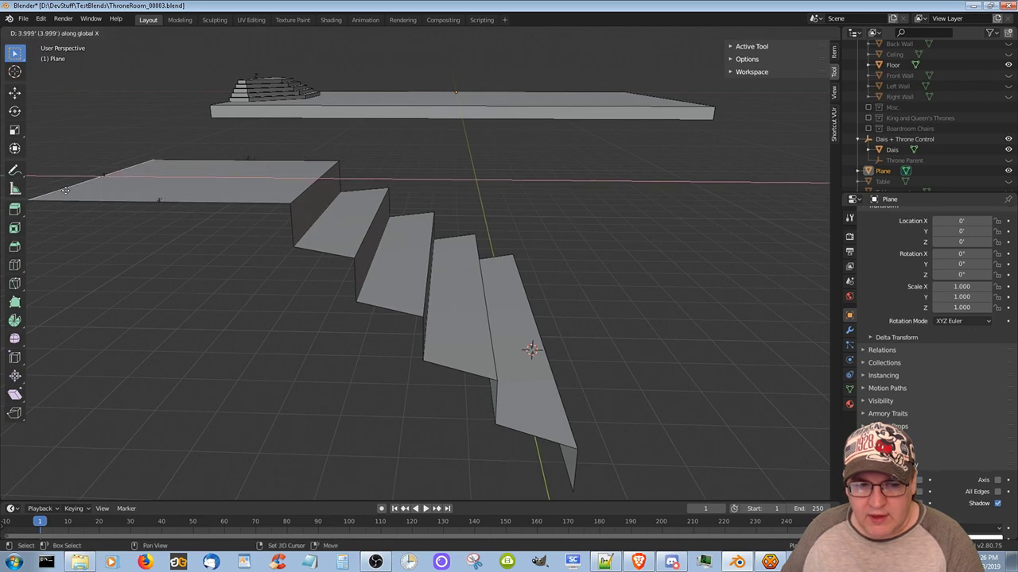
left_click(65, 190)
Extrude the platform's back edge another 4' along global X to add a second section
middle_click_drag(586, 277, 193, 305)
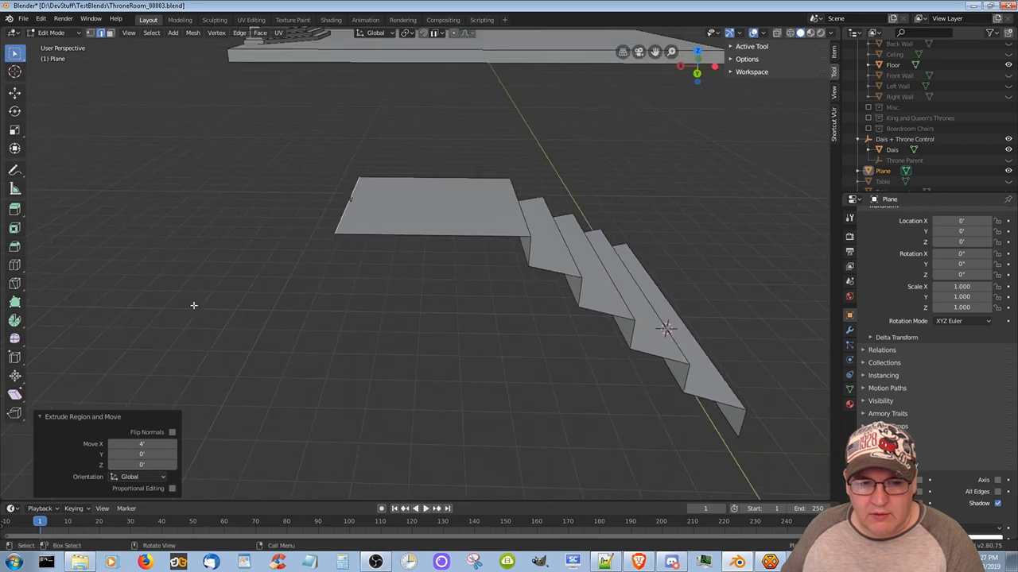
key("e")
key("x")
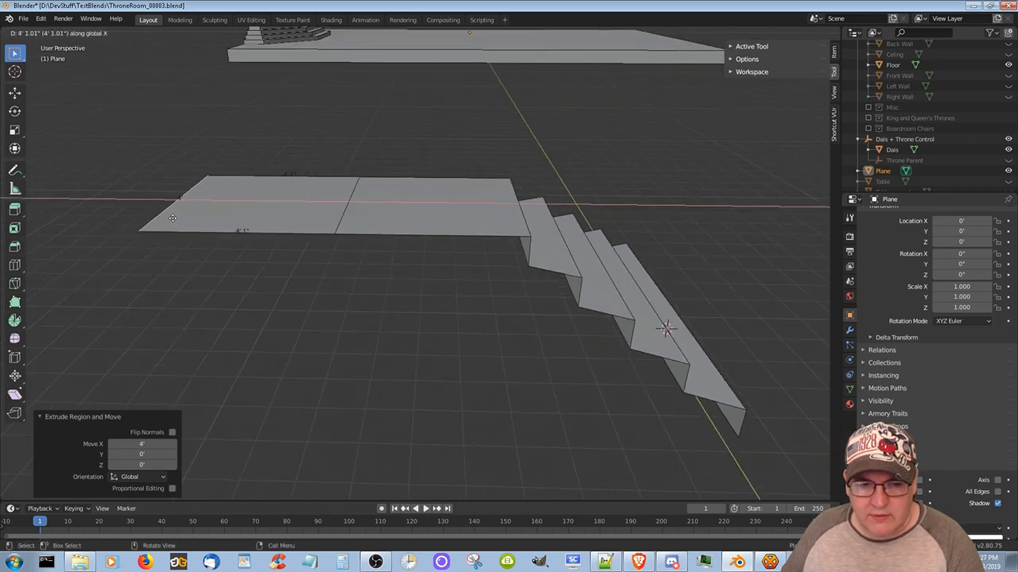
left_click(173, 218)
middle_click_drag(173, 218, 180, 318)
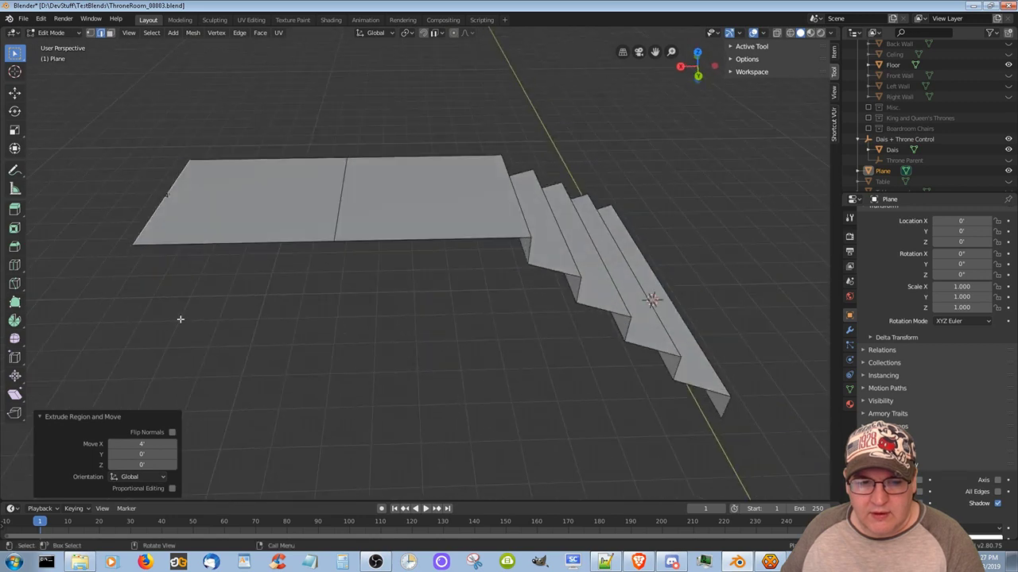
Extrude the back edge of the platform's second section 8" down along global Z
left_click(271, 239)
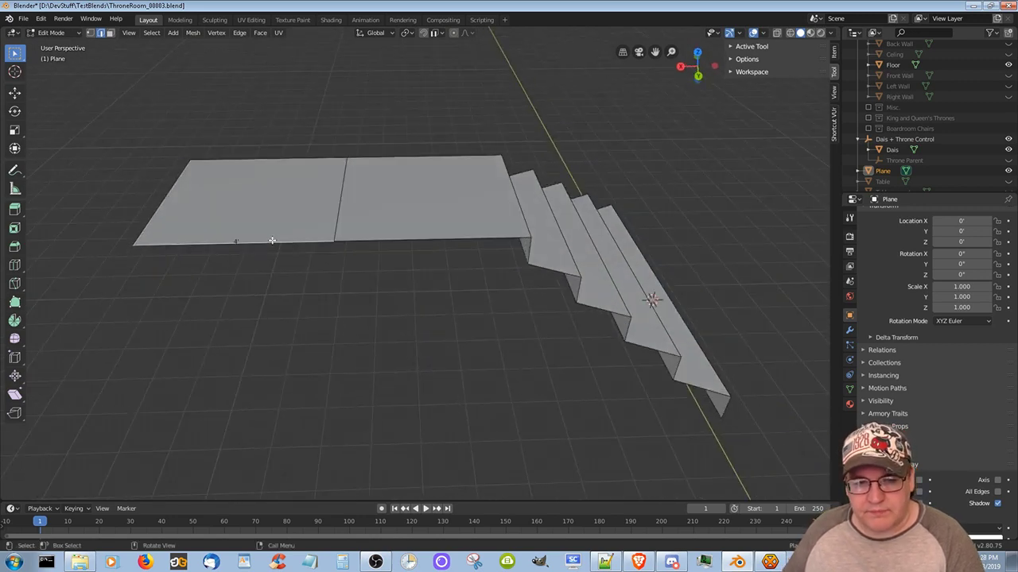
middle_click_drag(252, 359, 551, 293)
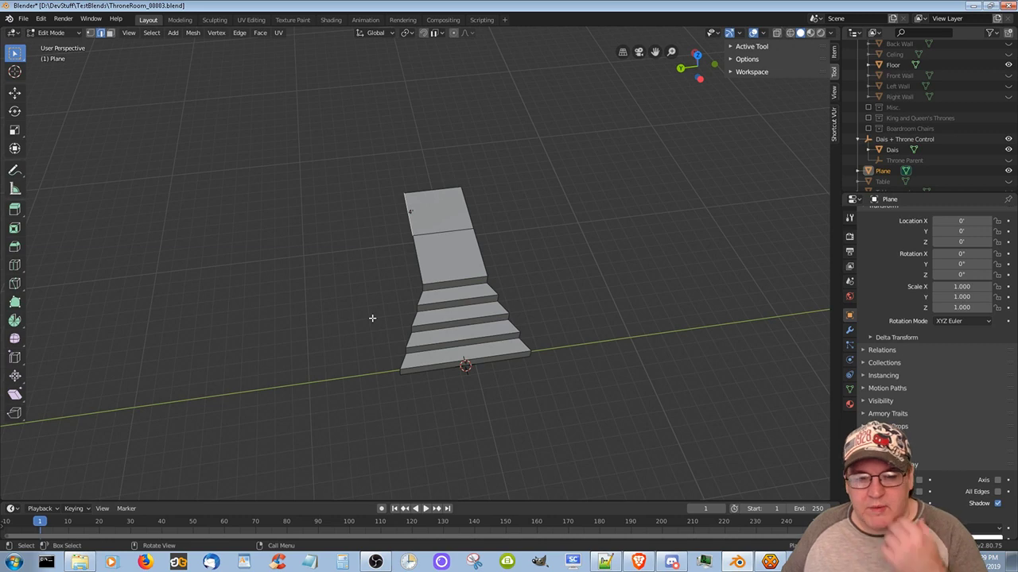
middle_click_drag(372, 318, 382, 363)
key("e")
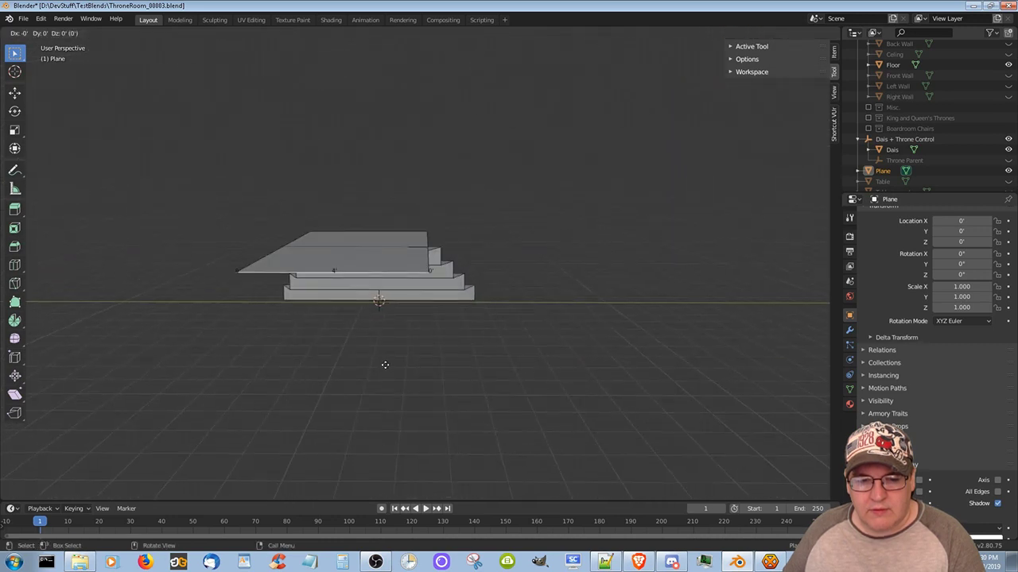
key("z")
left_click(379, 427)
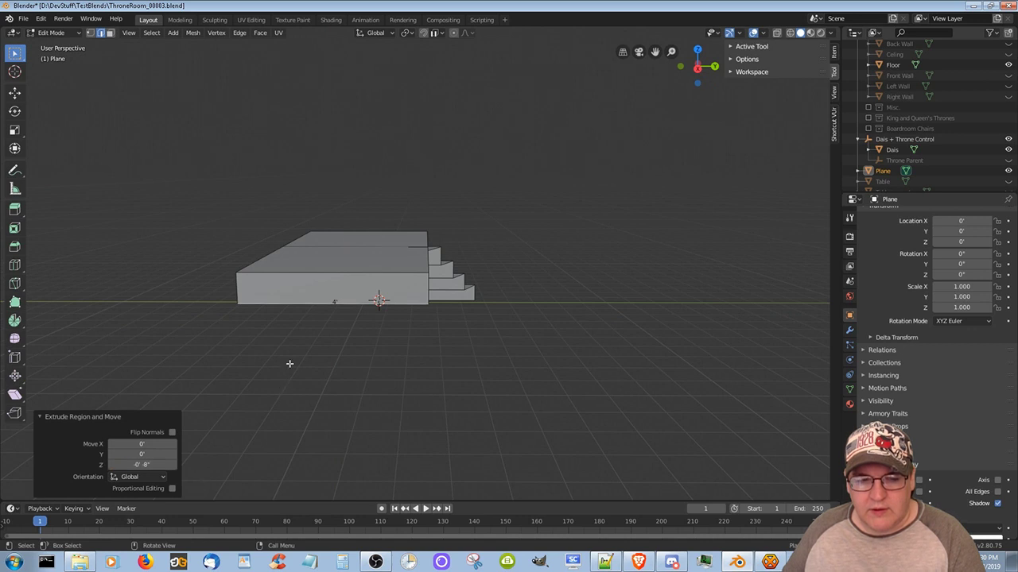
Extrude the lower edge of the back face down along global Z twice, 8" each, to add the second and third rows
key("e")
key("z")
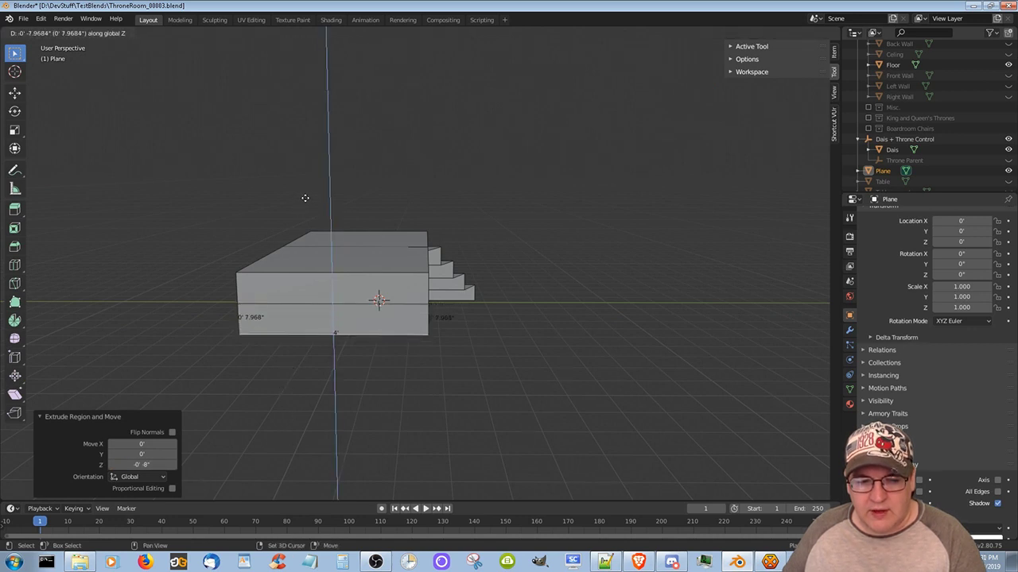
left_click(304, 198)
double_click(143, 465)
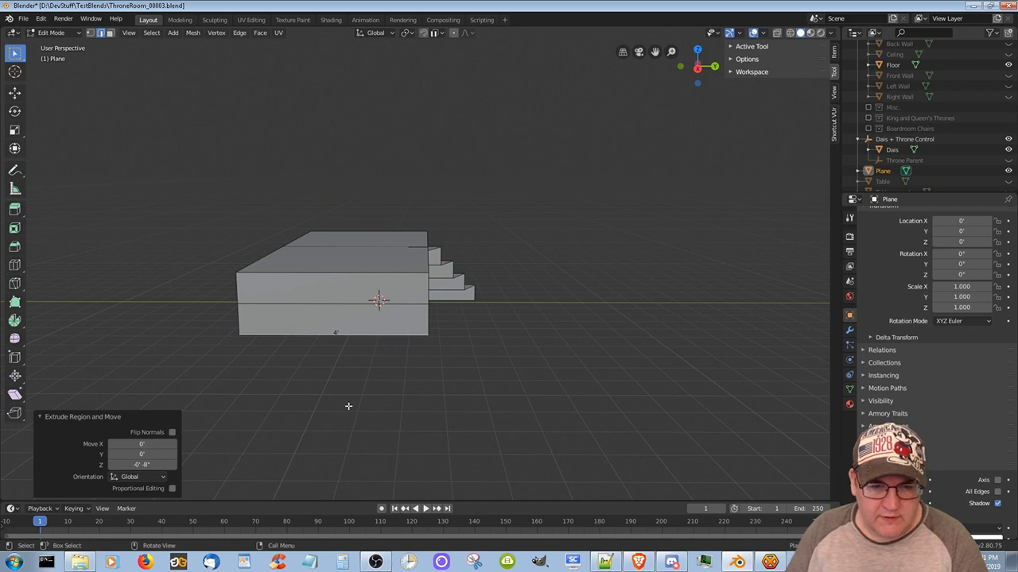
key("e")
key("z")
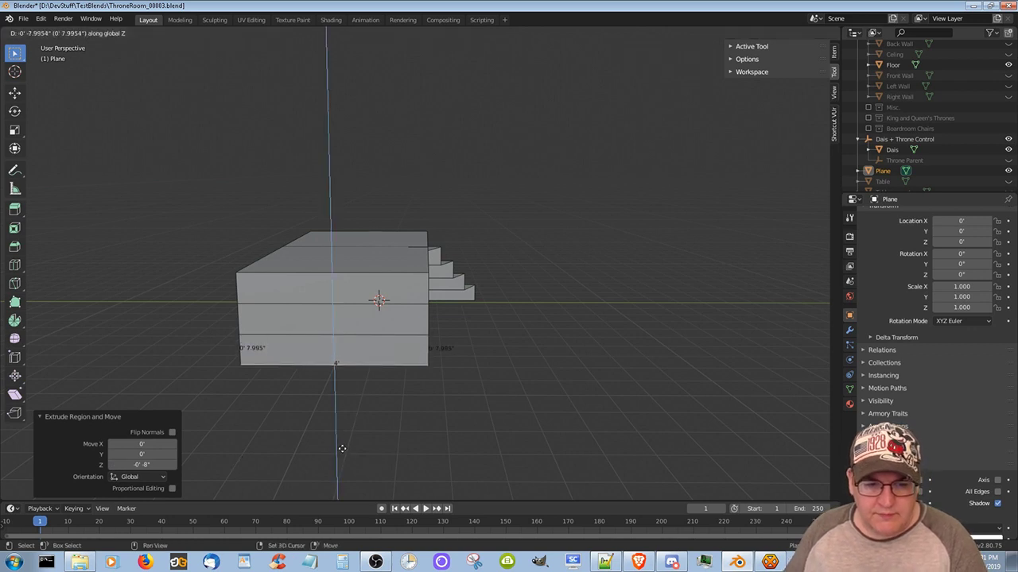
left_click(341, 445)
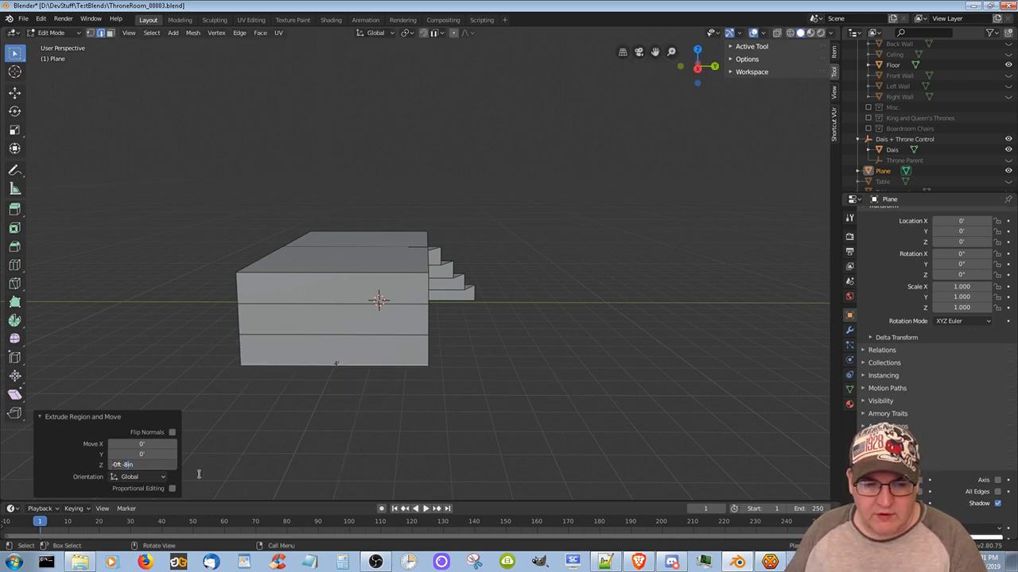
key("Return")
Extrude the back face's lower edge two more times, 8" down along global Z each, to form the fourth and fifth rows
key("e")
key("z")
left_click(137, 464)
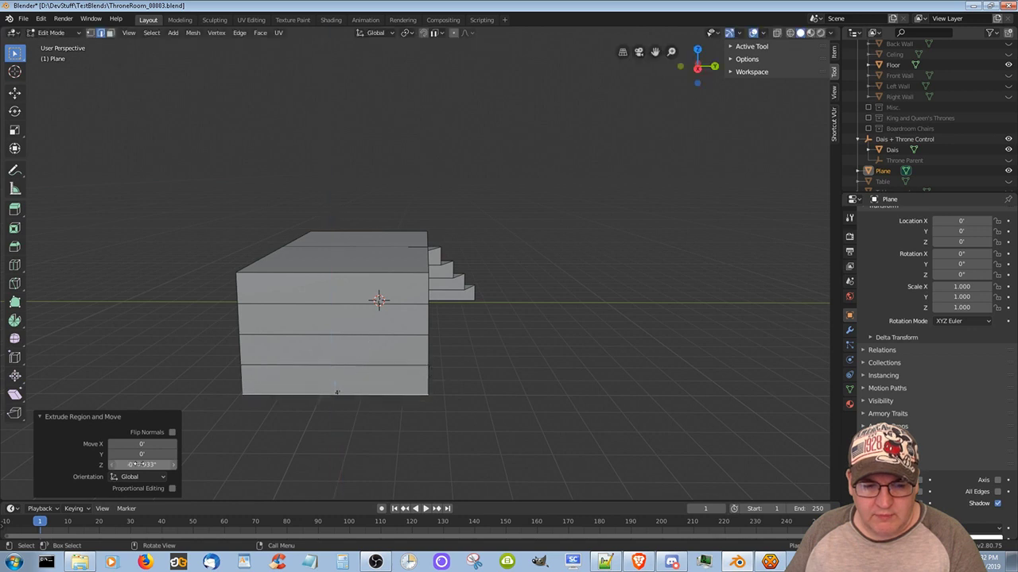
key("e")
key("z")
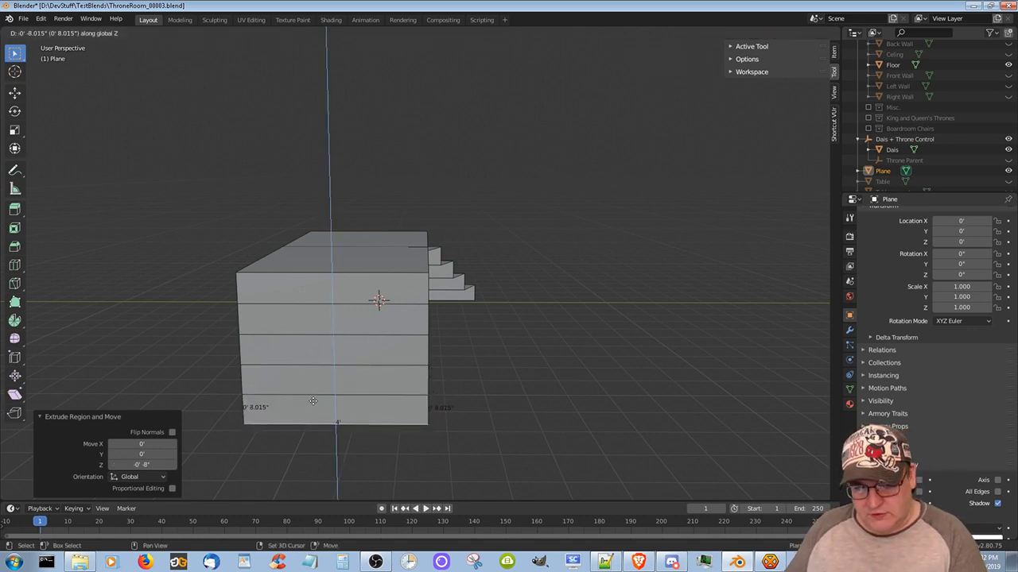
left_click(314, 402)
left_click(139, 464)
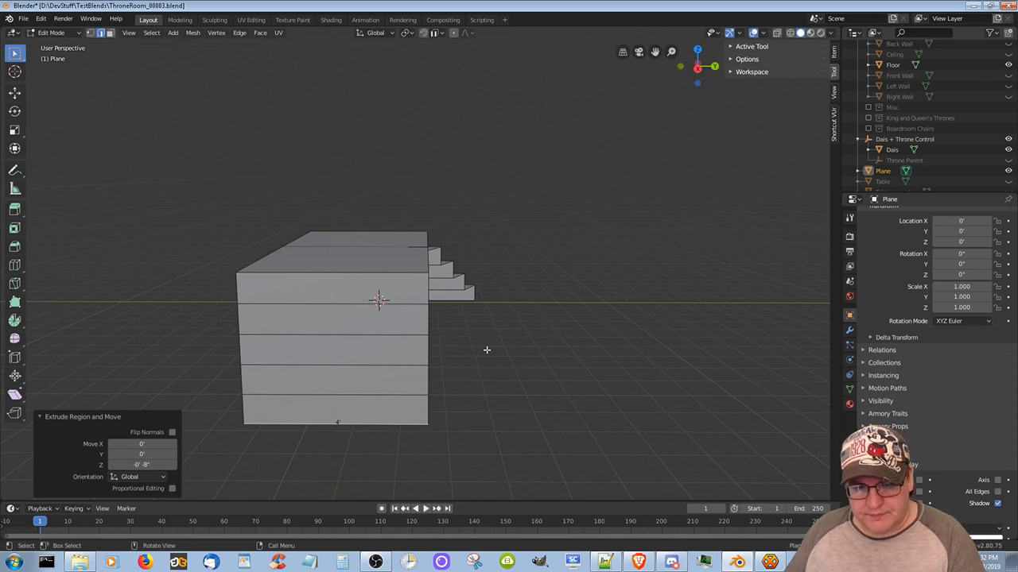
left_click(358, 409)
key("s")
right_click(477, 444)
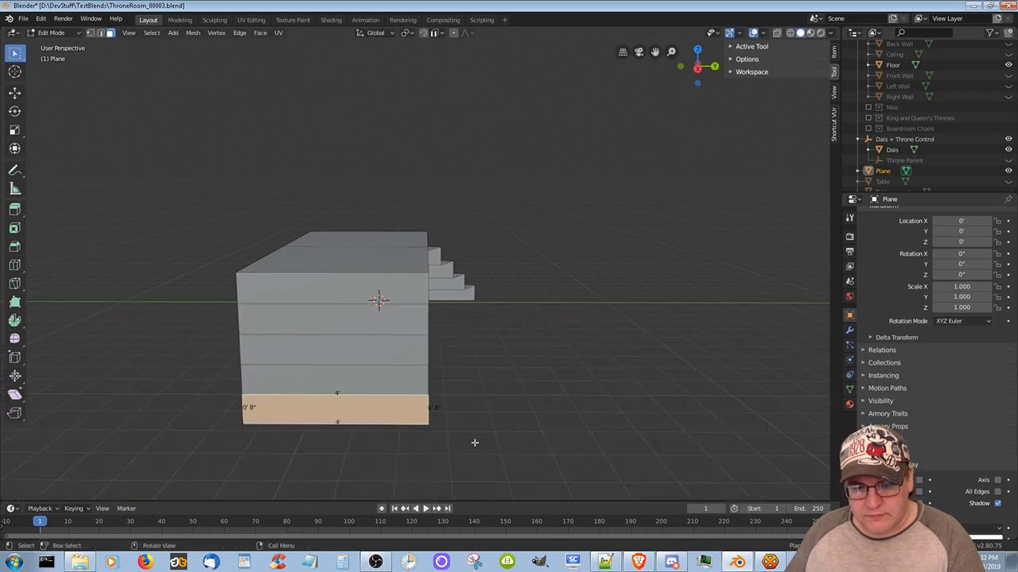
key("s")
key("y")
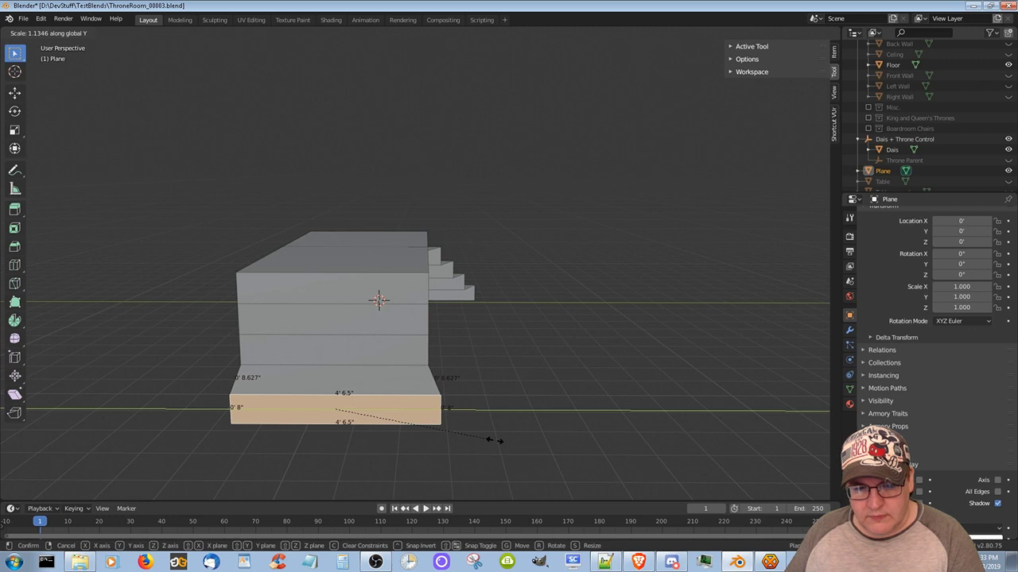
right_click(644, 437)
key("2")
left_click(429, 409)
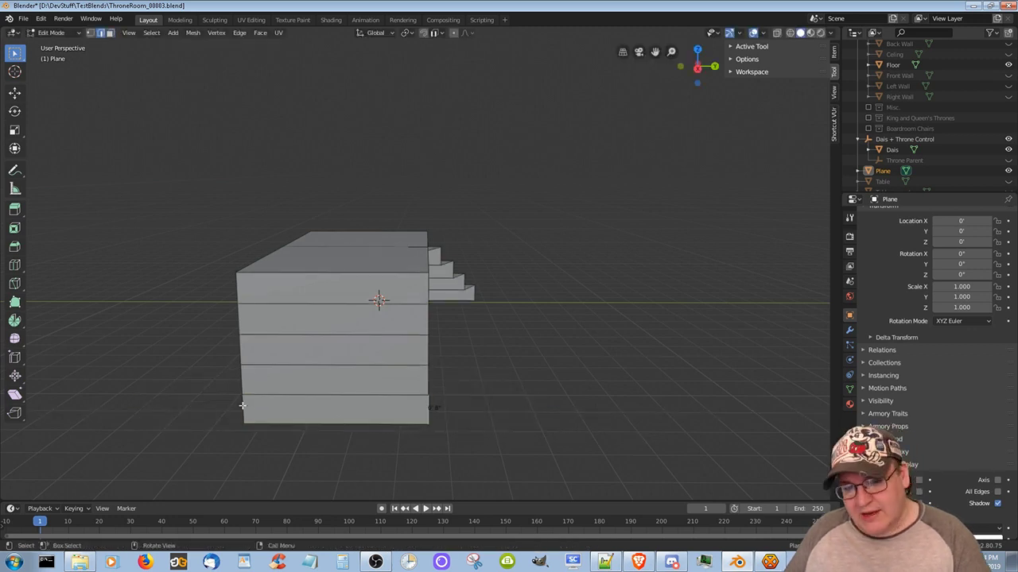
left_click(244, 407, "shift")
key("e")
right_click(237, 442)
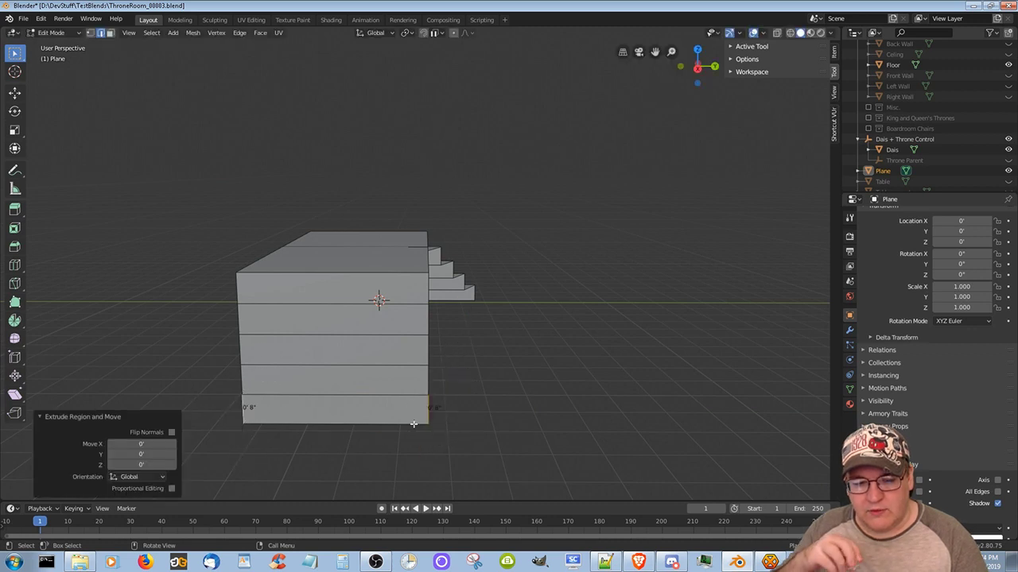
Extrude both side edges of the lowest back-face row 2' outward along global Y
left_click(416, 424)
left_click(428, 410)
key("e")
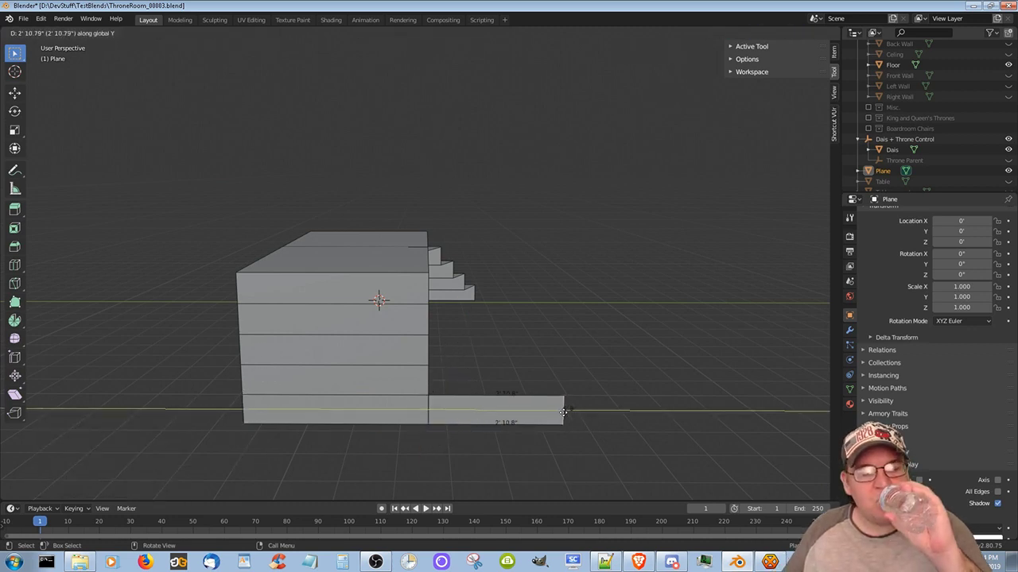
left_click(501, 410)
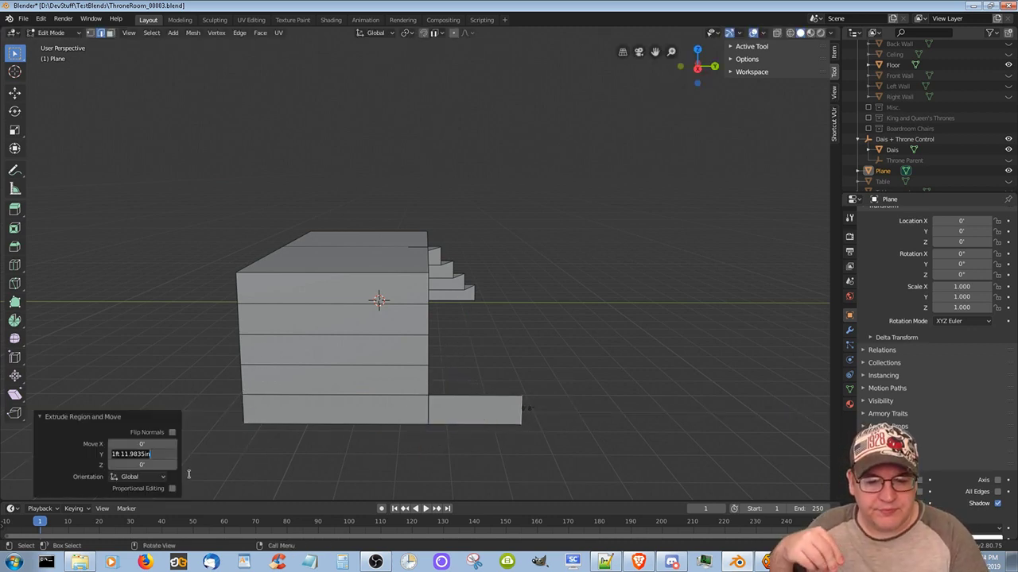
left_click(271, 411)
key("e")
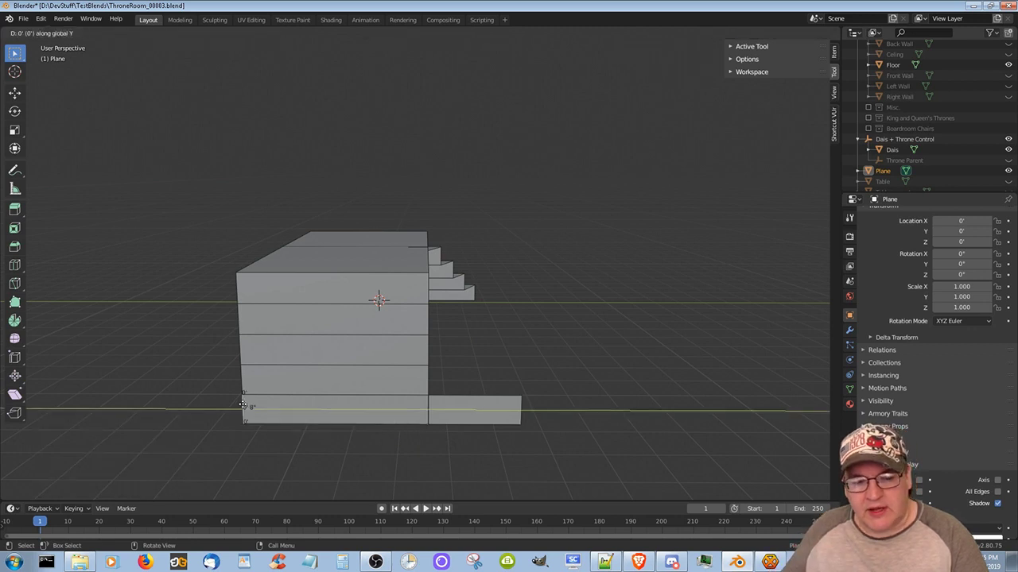
left_click(147, 405)
left_click(139, 454)
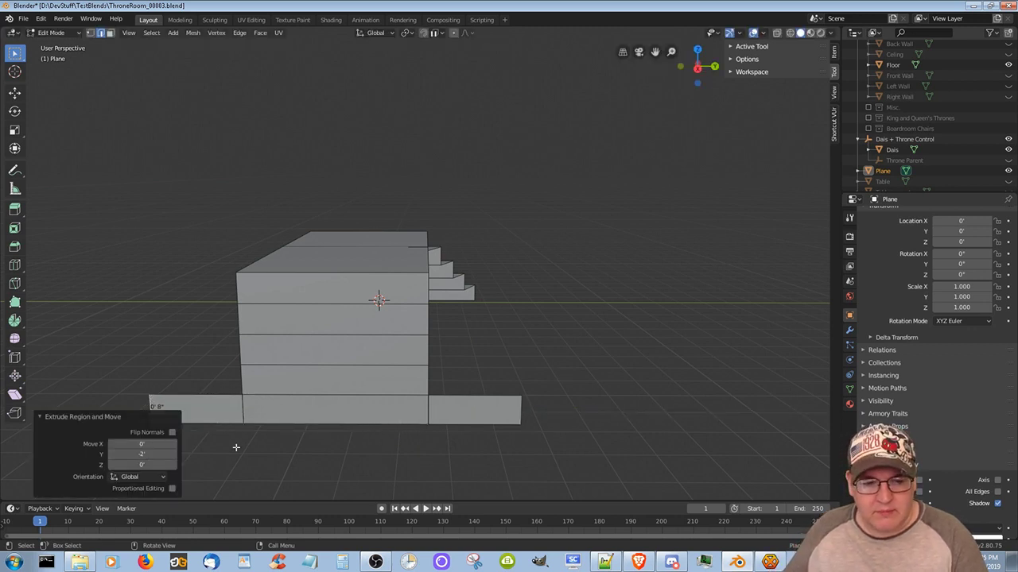
Extrude both side edges of the second back-face row from the floor 1' 6" outward along global Y
left_click(428, 381)
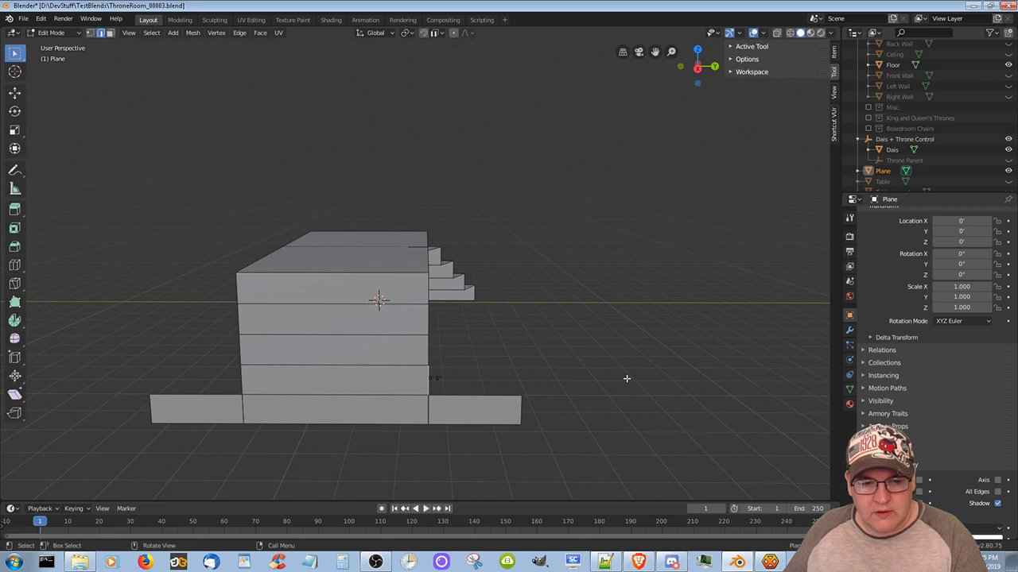
middle_click_drag(626, 378, 505, 414)
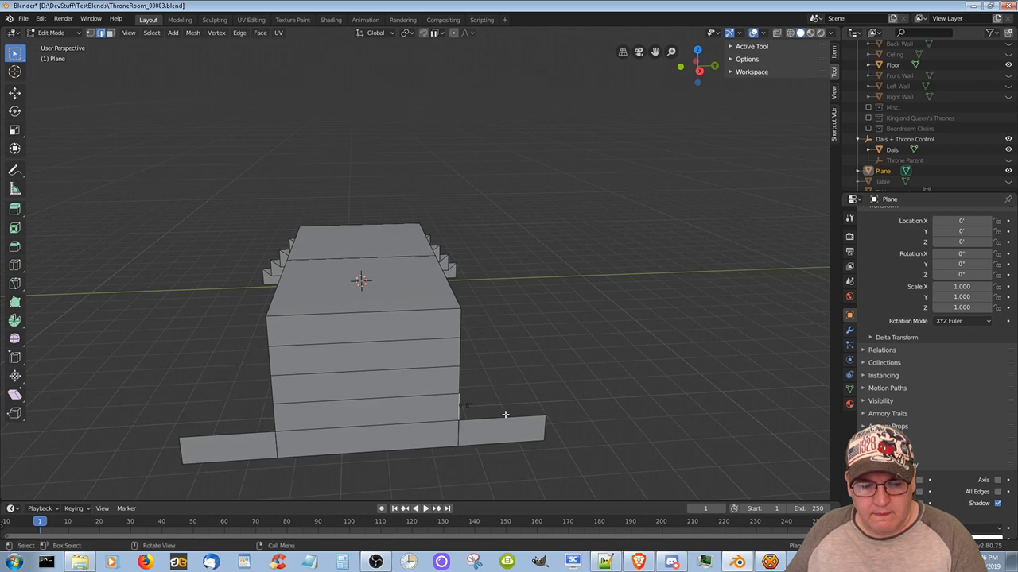
key("e")
key("y")
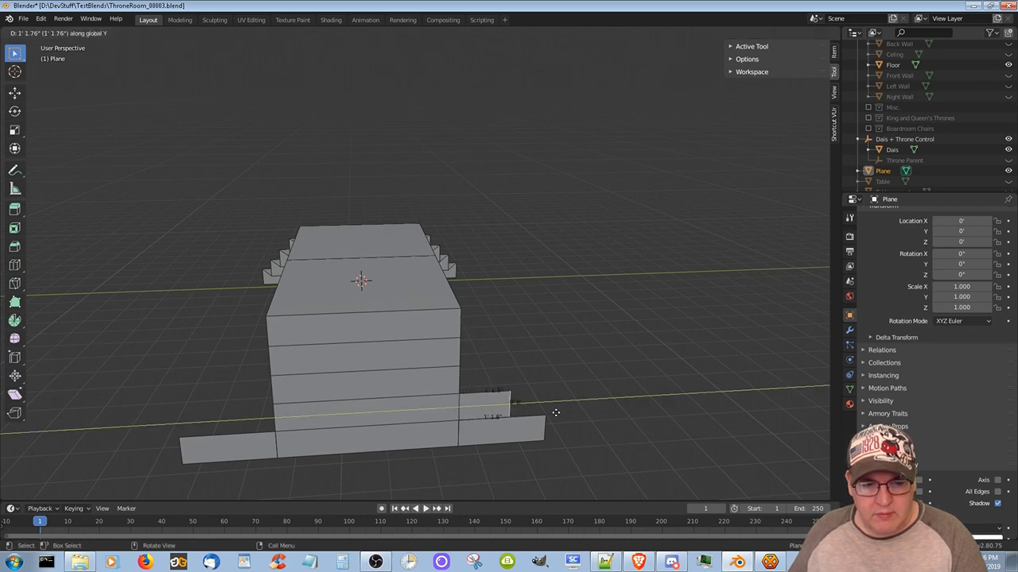
left_click(573, 408)
left_click(275, 414)
key("e")
key("y")
left_click(203, 415)
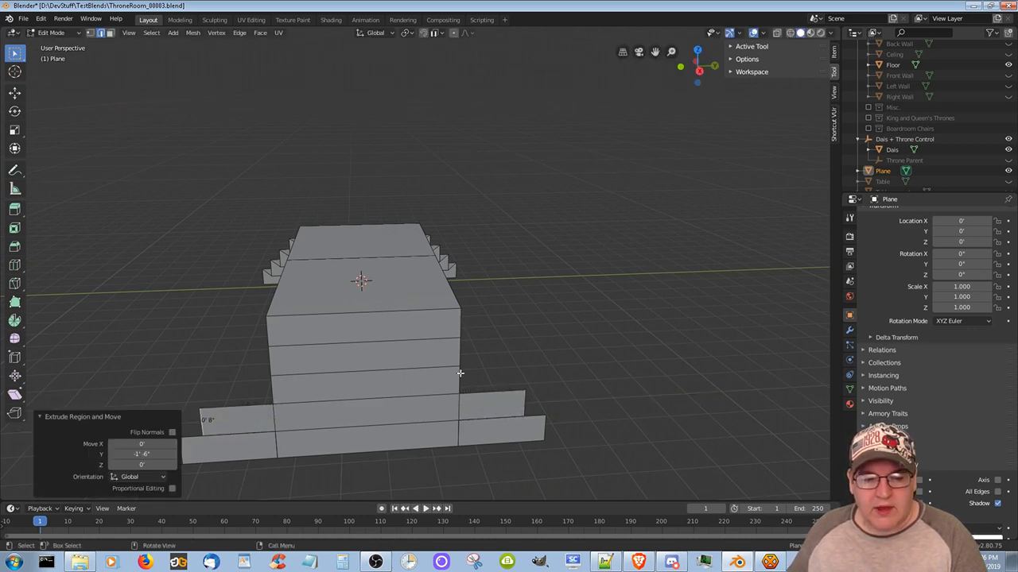
Extrude the positive-Y side edge of the middle back-face row 1' outward along global Y
left_click(459, 374)
type("ey1")
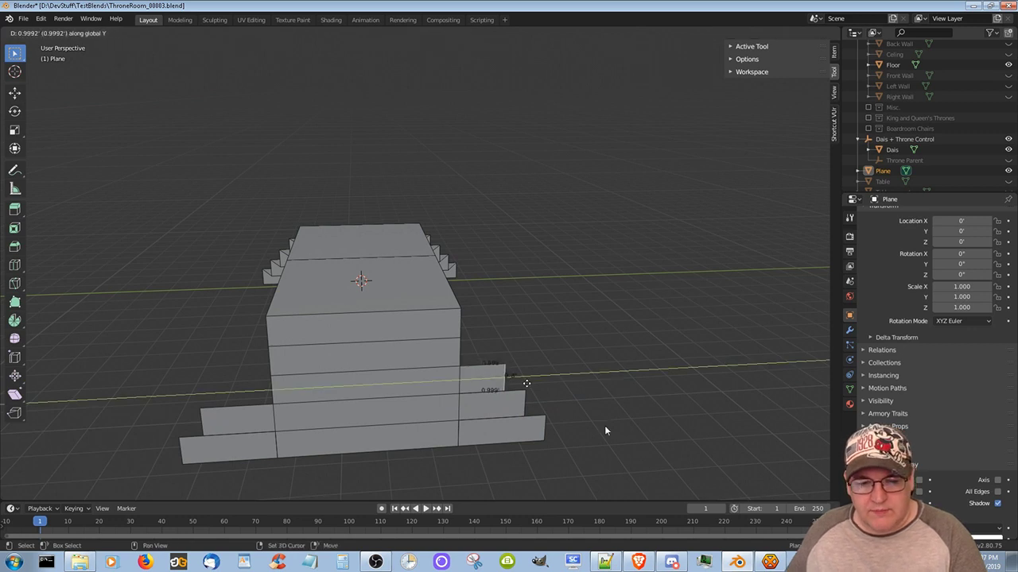
key("Return")
Extrude the middle back-face row's opposite side edge along global Y and set its offset to -1'
left_click(271, 387)
key("e")
key("y")
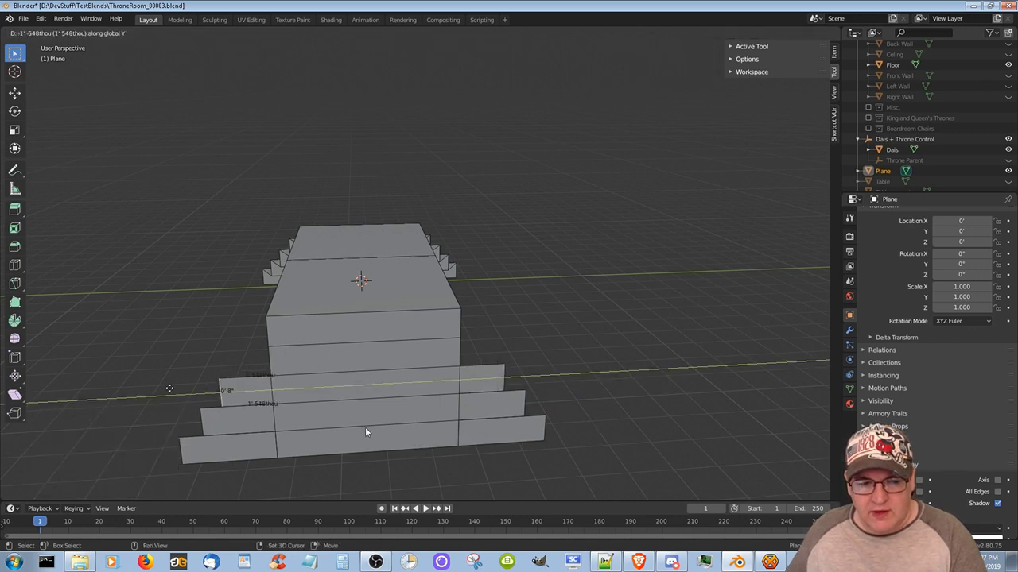
left_click(168, 388)
double_click(166, 455)
type("-1")
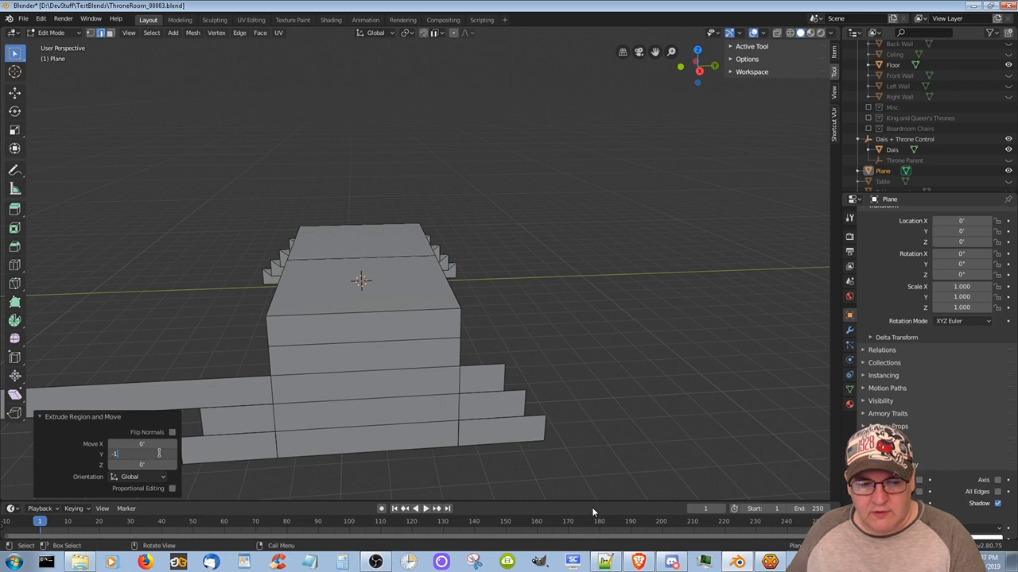
type("ft -6in")
key("Return")
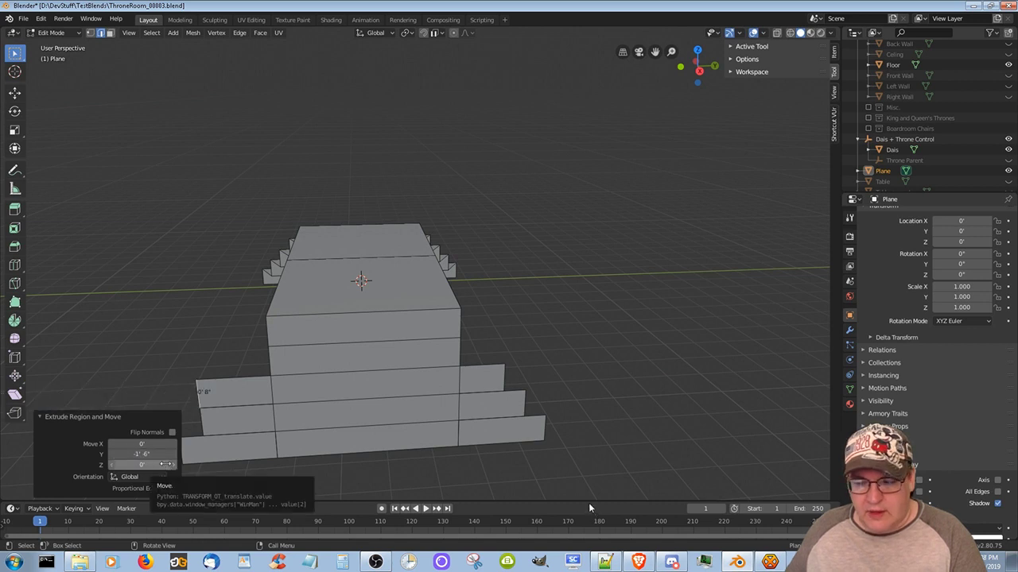
left_click_drag(159, 454, 173, 454)
left_click_drag(690, 344, 642, 388)
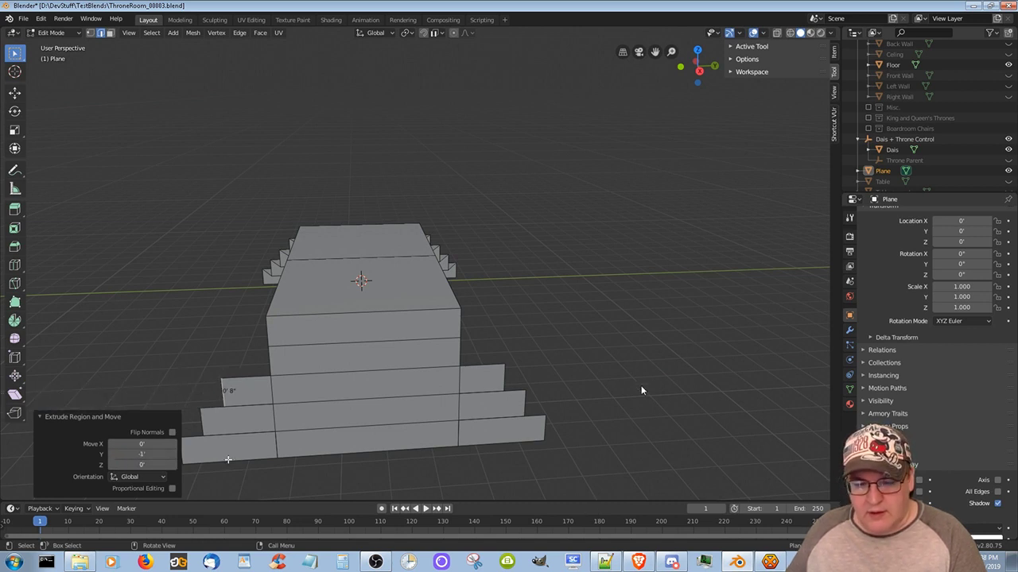
Extrude the positive-Y side edge of the fourth back-face row from the floor 6" outward along global Y
left_click(475, 353)
key("e")
key("y")
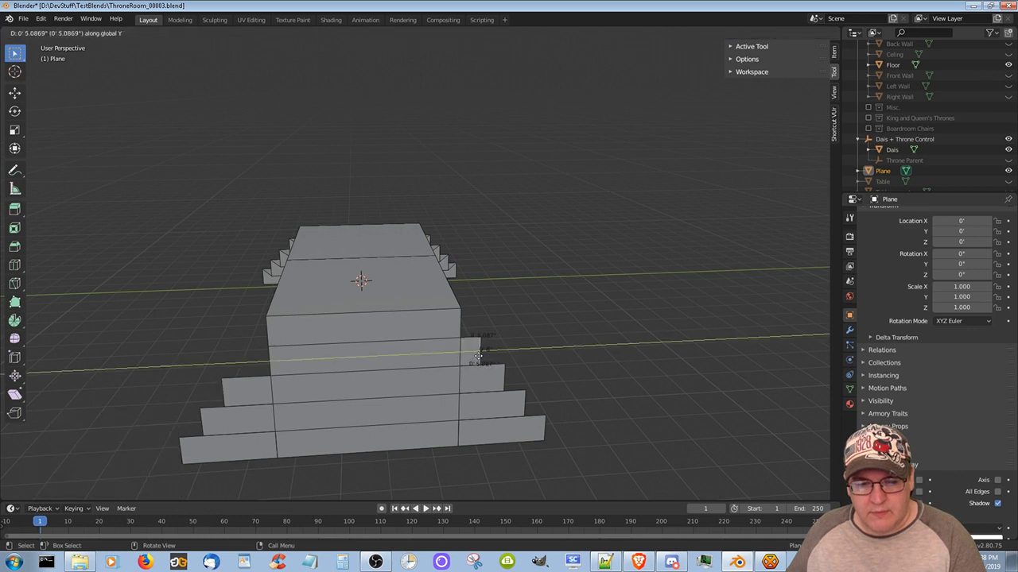
right_click(488, 355)
key("g")
key("y")
left_click(496, 363)
left_click(143, 454)
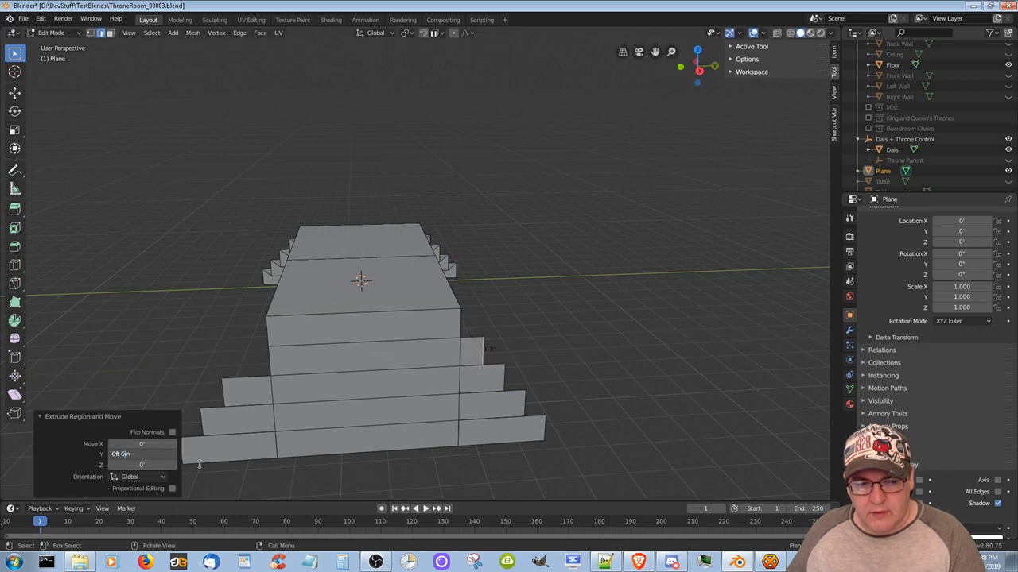
key("Return")
Extrude the opposite side edge of the fourth back-face row -6" along global Y
left_click(275, 361)
key("e")
key("y")
left_click(247, 360)
double_click(130, 454)
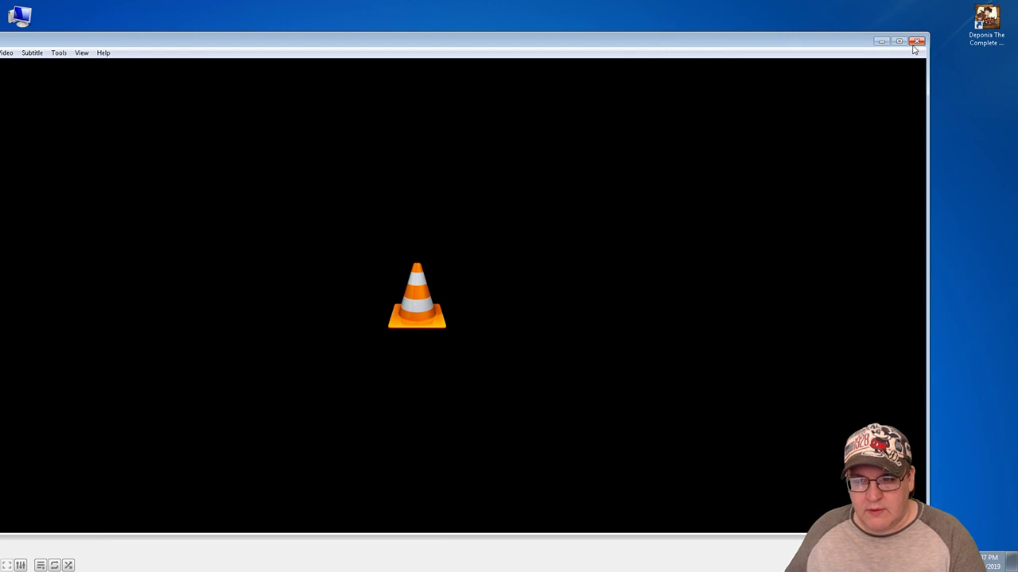
Close the VLC player window and switch back to Blender
left_click(916, 41)
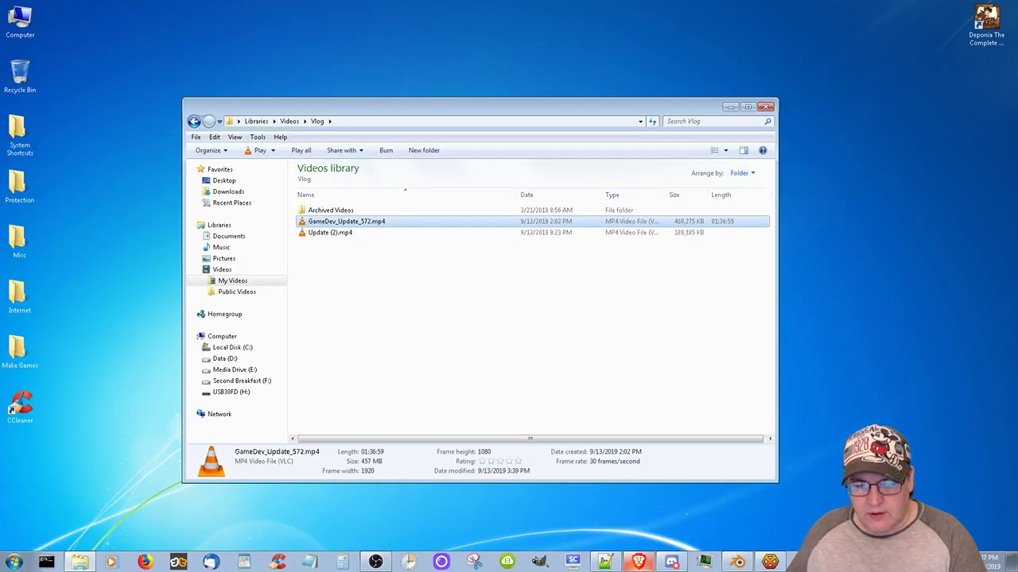
left_click(738, 562)
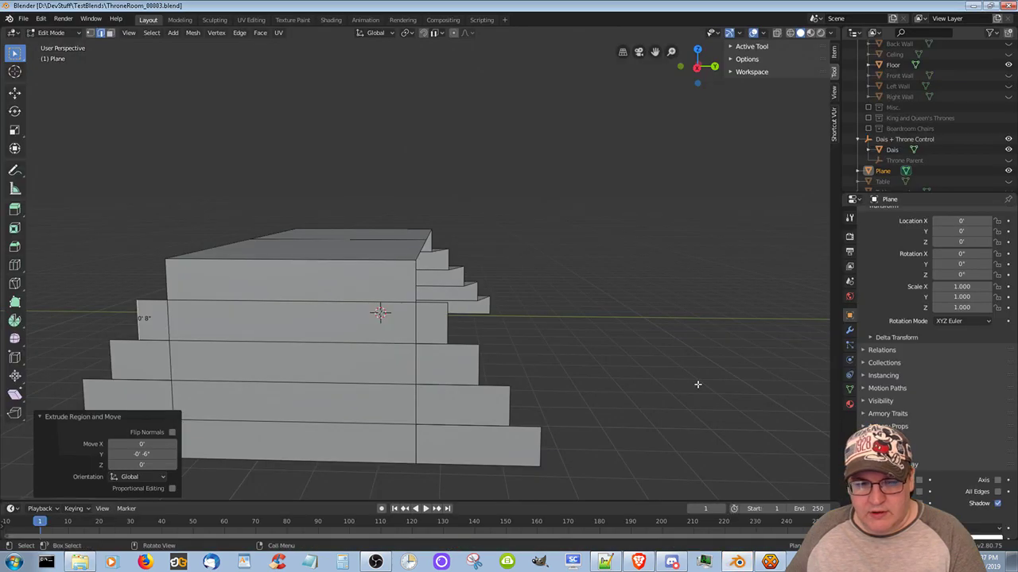
Select the riser face of the lowest front stair using face selection mode
middle_click_drag(697, 384, 489, 380)
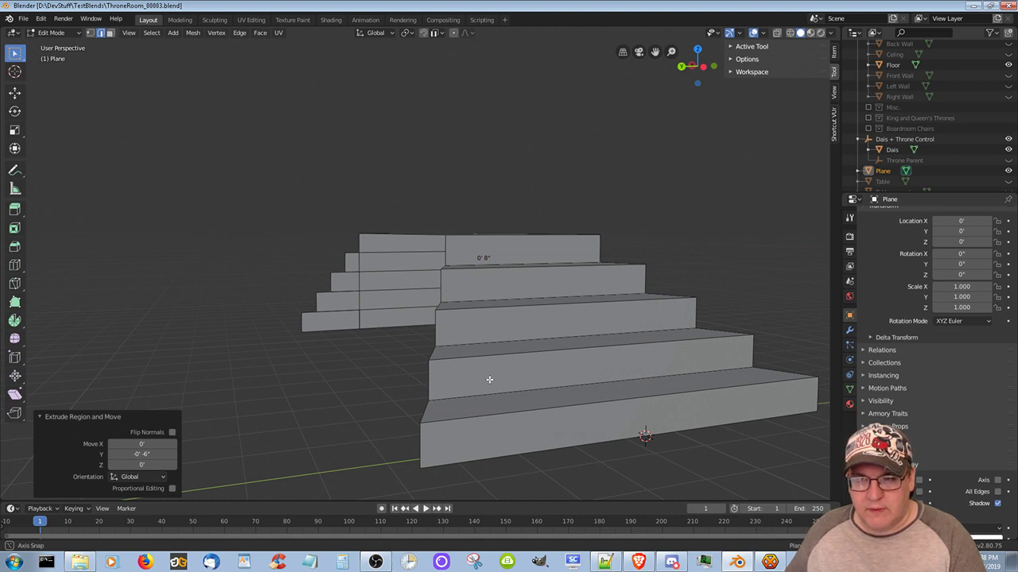
middle_click_drag(489, 379, 436, 379)
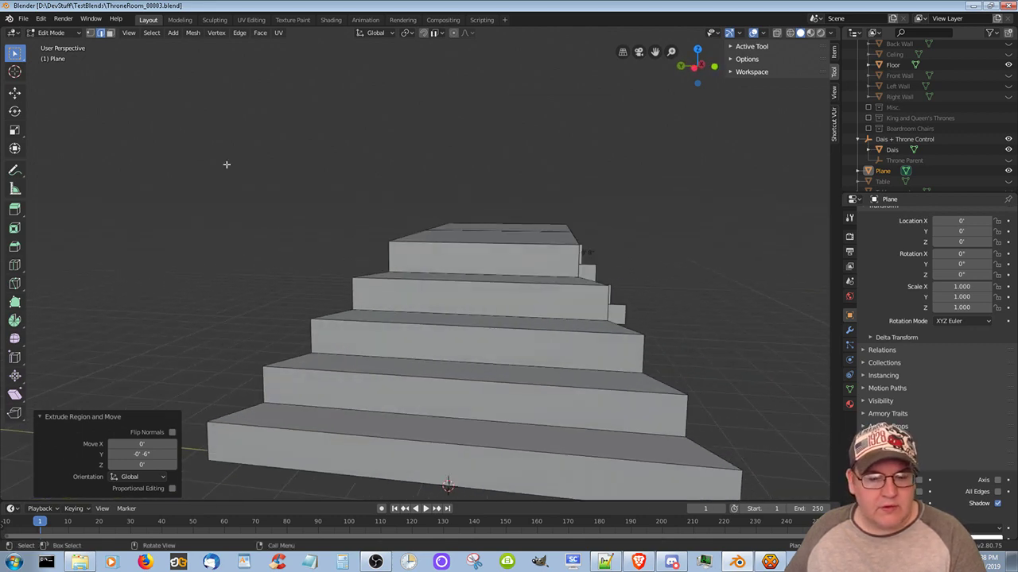
left_click(111, 33)
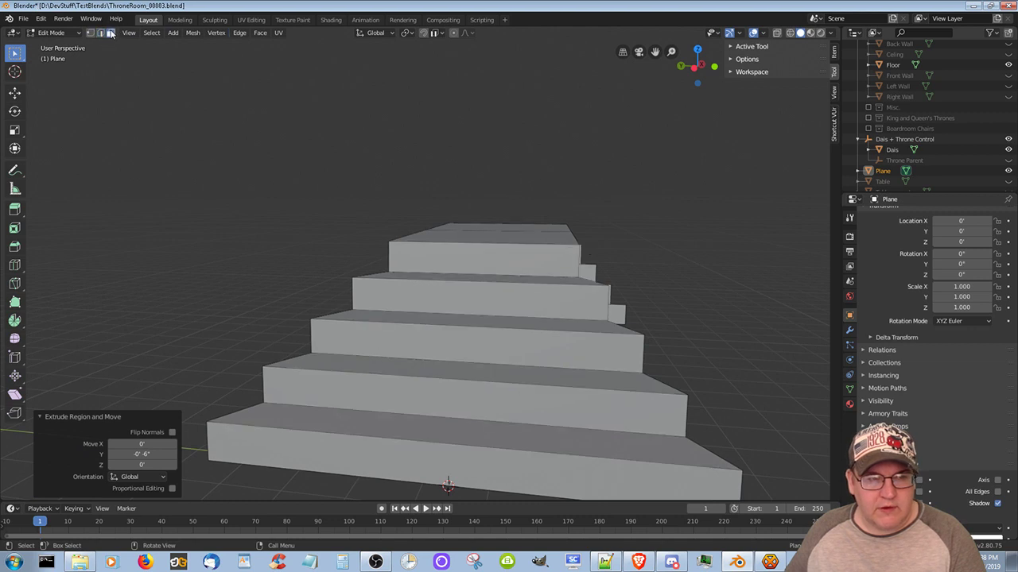
left_click(427, 457)
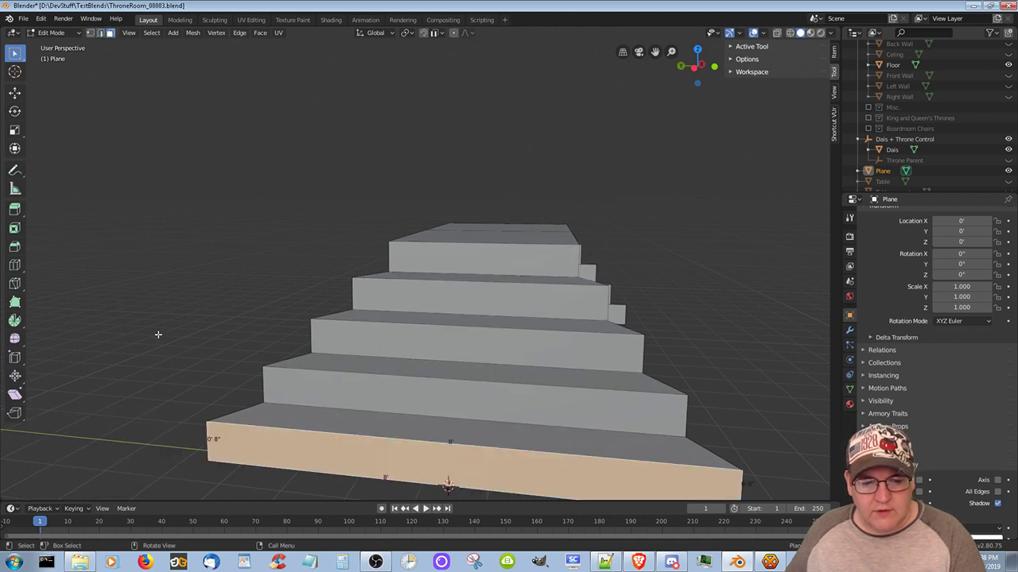
middle_click_drag(157, 335, 198, 333)
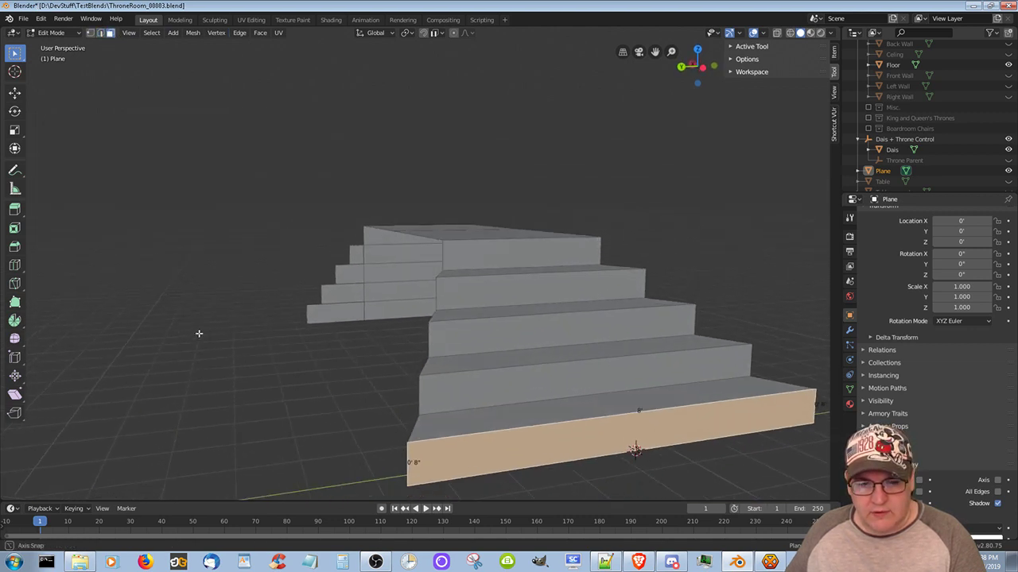
middle_click_drag(533, 389, 751, 388)
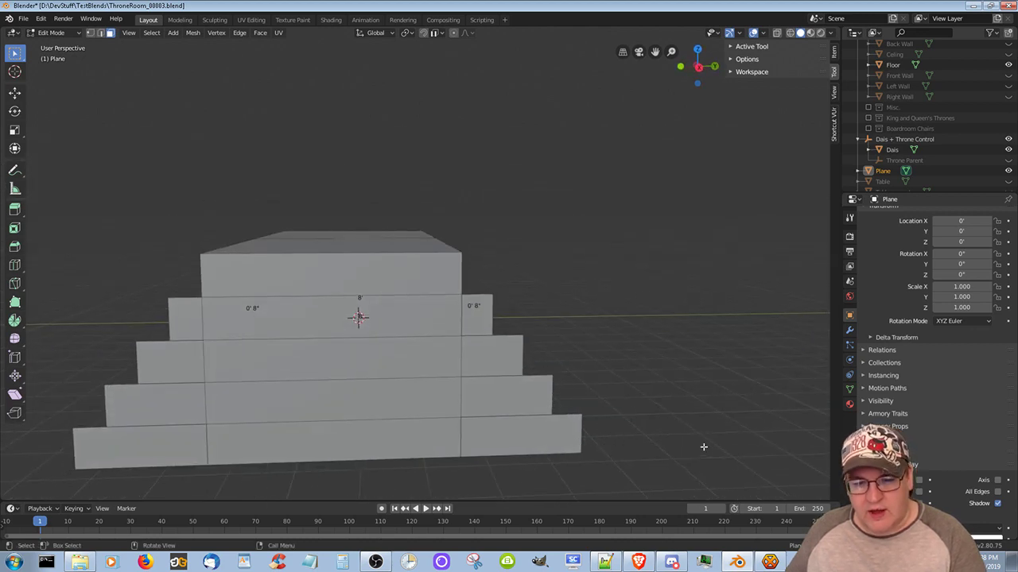
Return to Object Mode, select the original Dais object on the floor and frame it
middle_click_drag(703, 447, 469, 33)
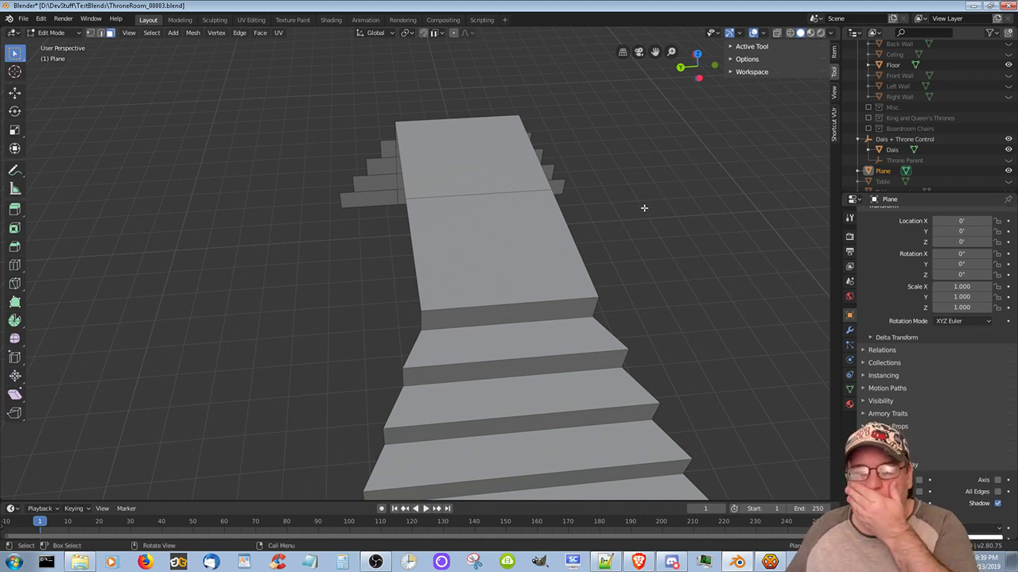
middle_click_drag(586, 218, 678, 160)
scroll(633, 176, "down", 3)
scroll(591, 163, "up", 4)
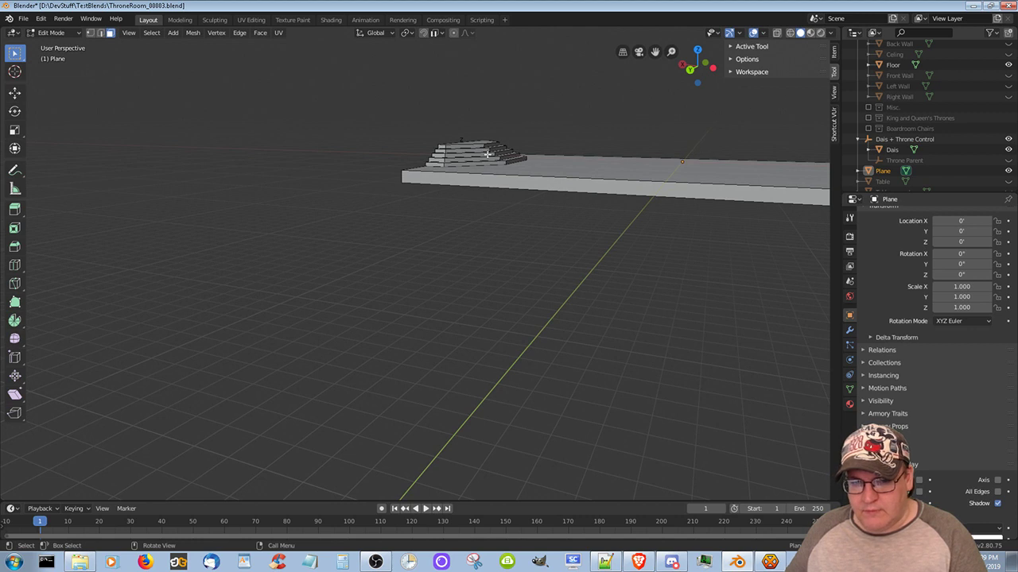
left_click(63, 32)
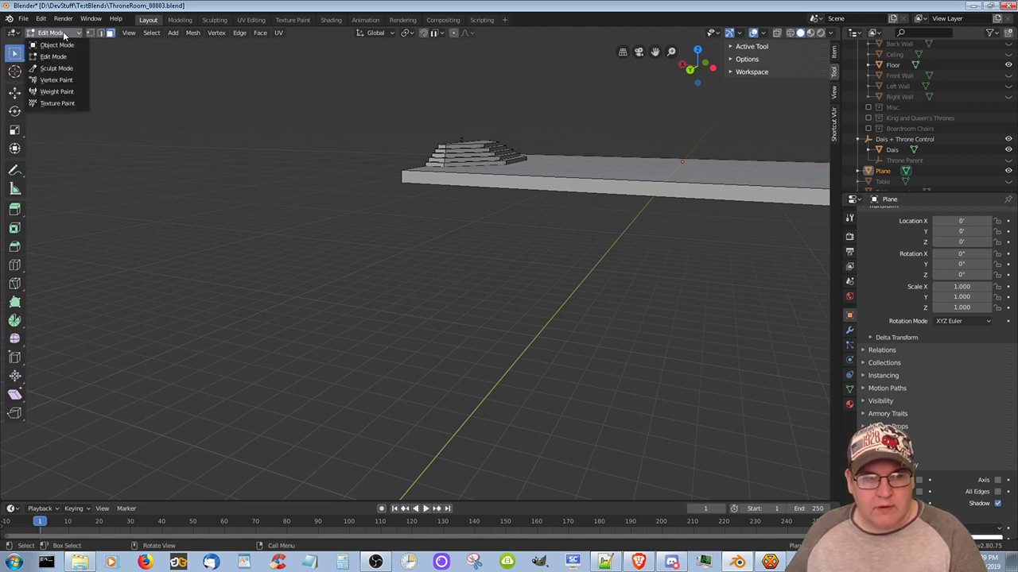
left_click(57, 44)
left_click(503, 157)
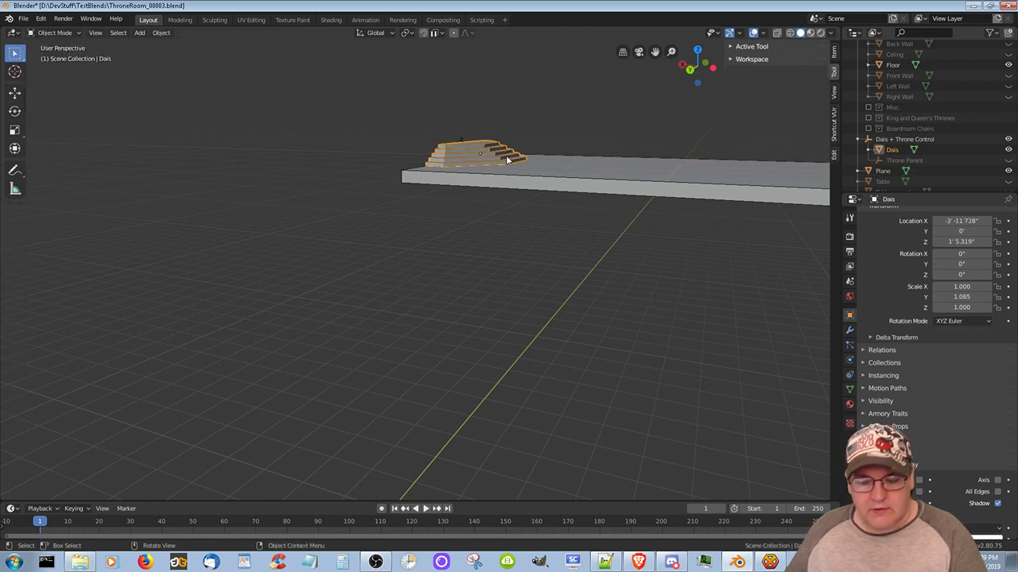
key("KP_Decimal")
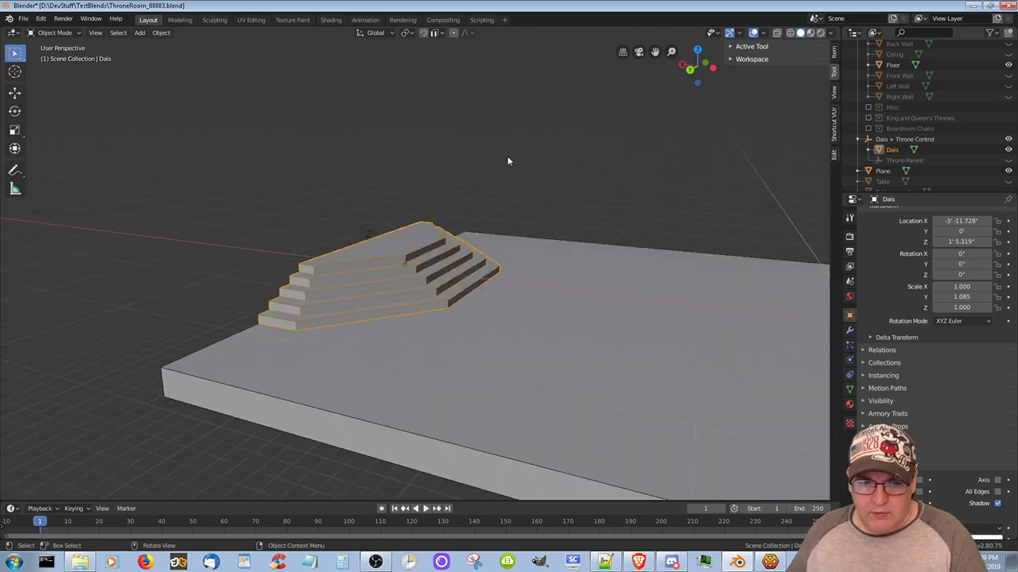
Examine the original dais's stepped outline from above and the front, and compare it with the new stair mesh
middle_click_drag(507, 155, 487, 312)
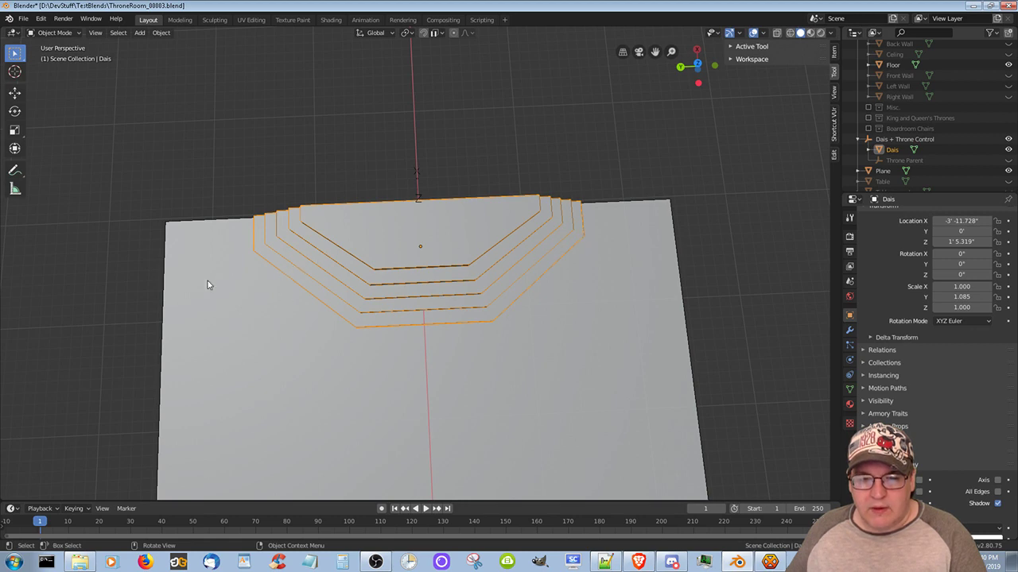
middle_click_drag(114, 299, 117, 226)
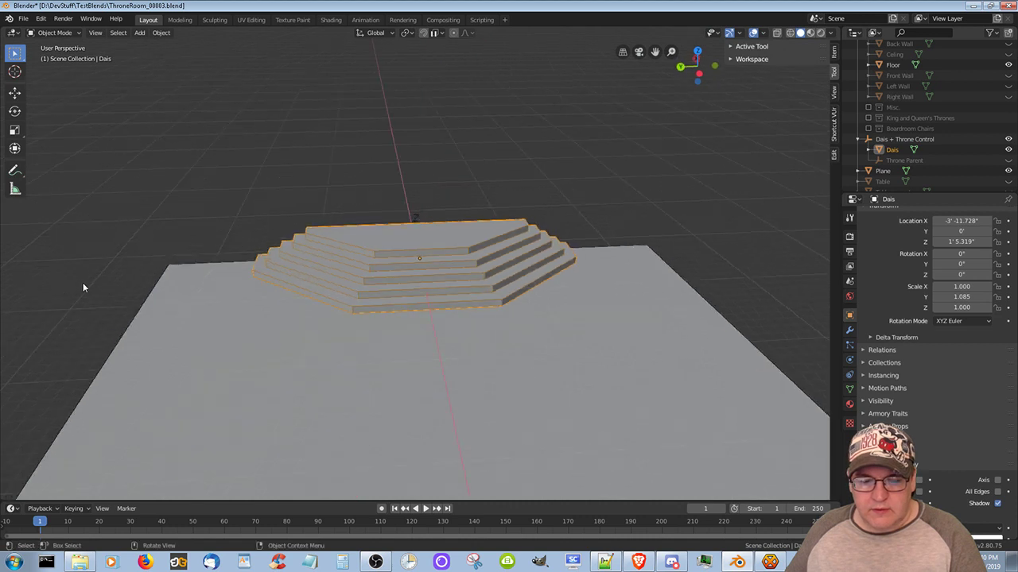
middle_click_drag(93, 316, 150, 312)
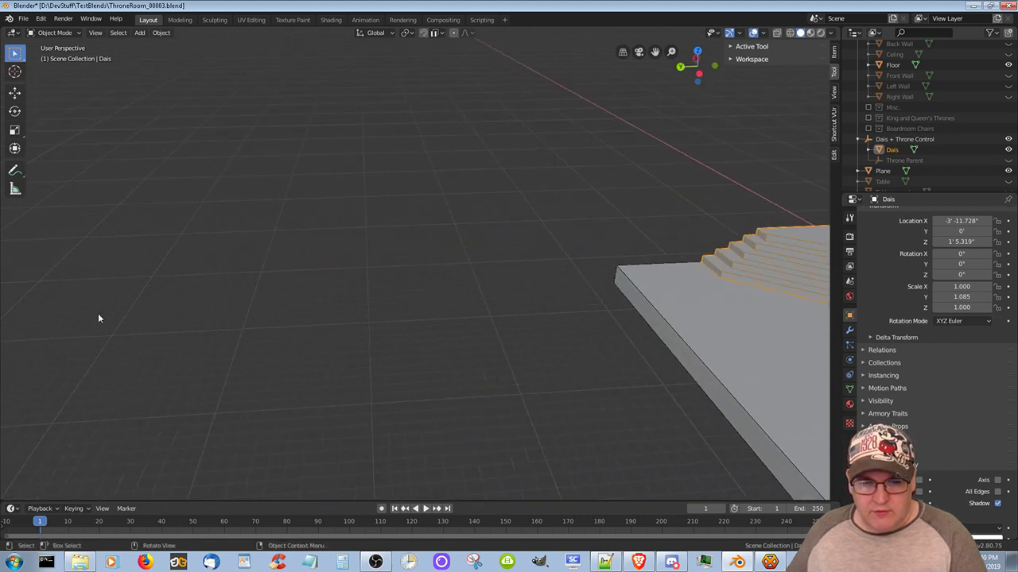
middle_click_drag(98, 315, 664, 329)
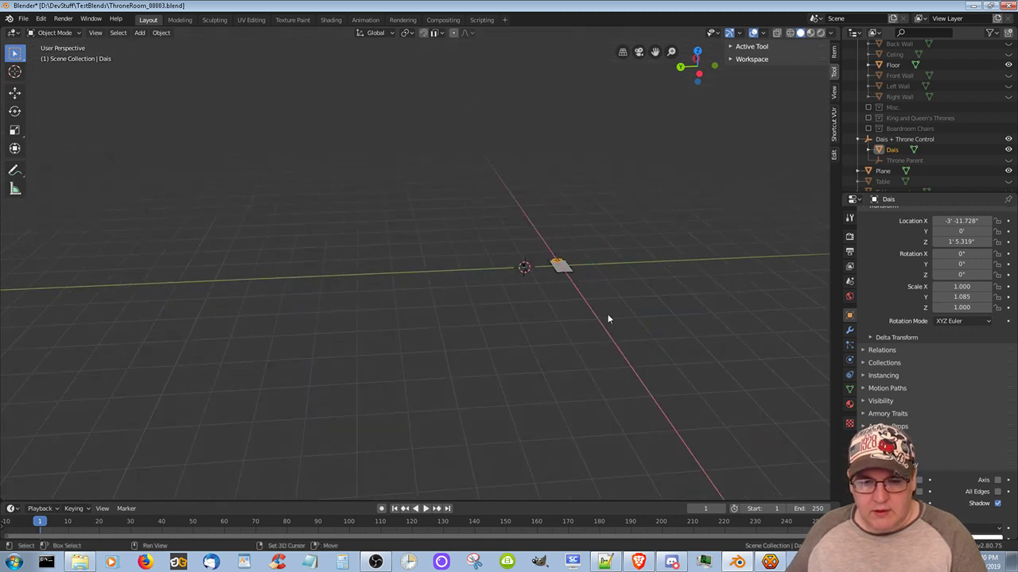
middle_click_drag(598, 321, 532, 353)
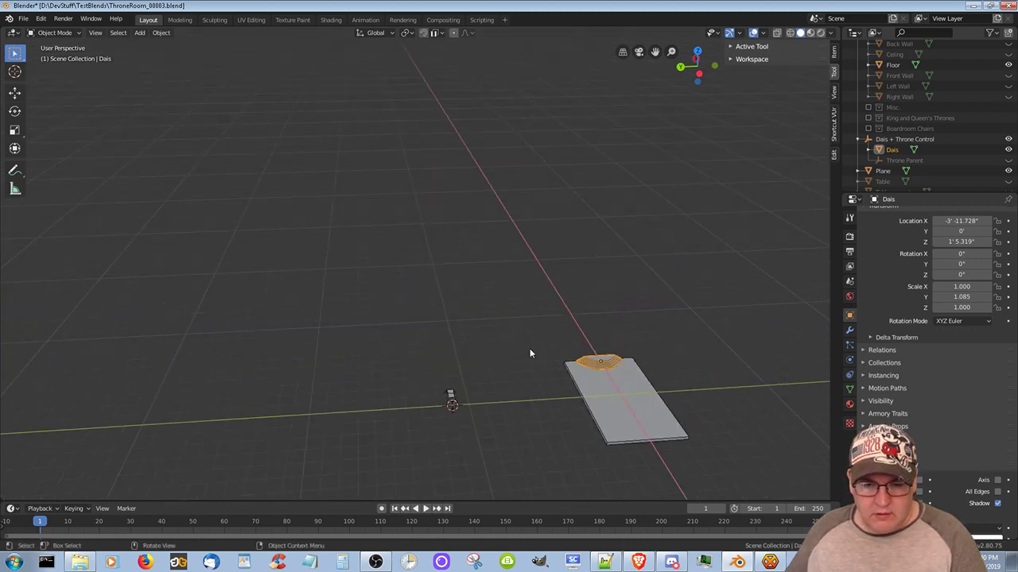
middle_click_drag(538, 397, 582, 254)
middle_click_drag(647, 250, 530, 279)
scroll(529, 280, "up", 4)
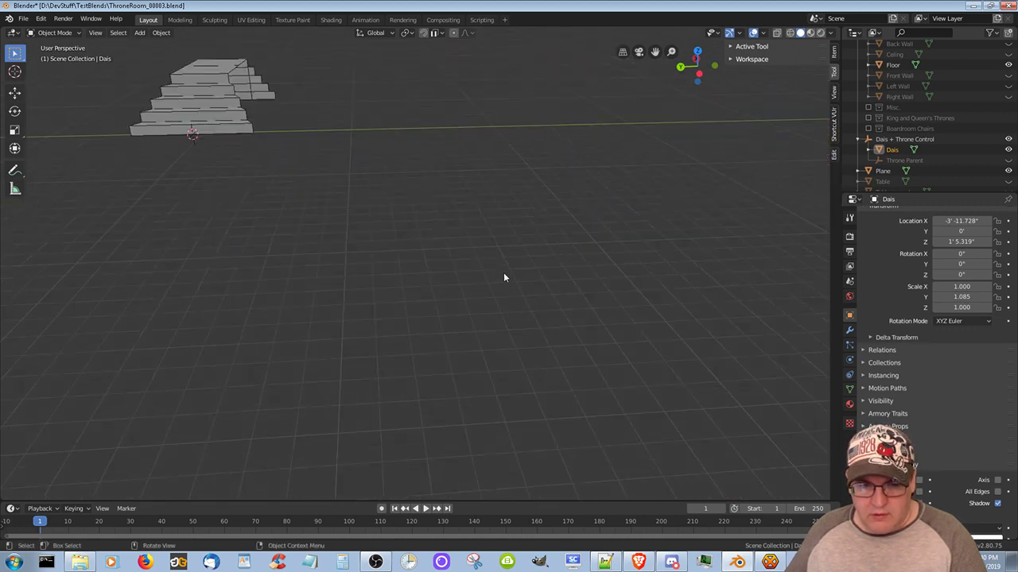
middle_click_drag(332, 207, 375, 228)
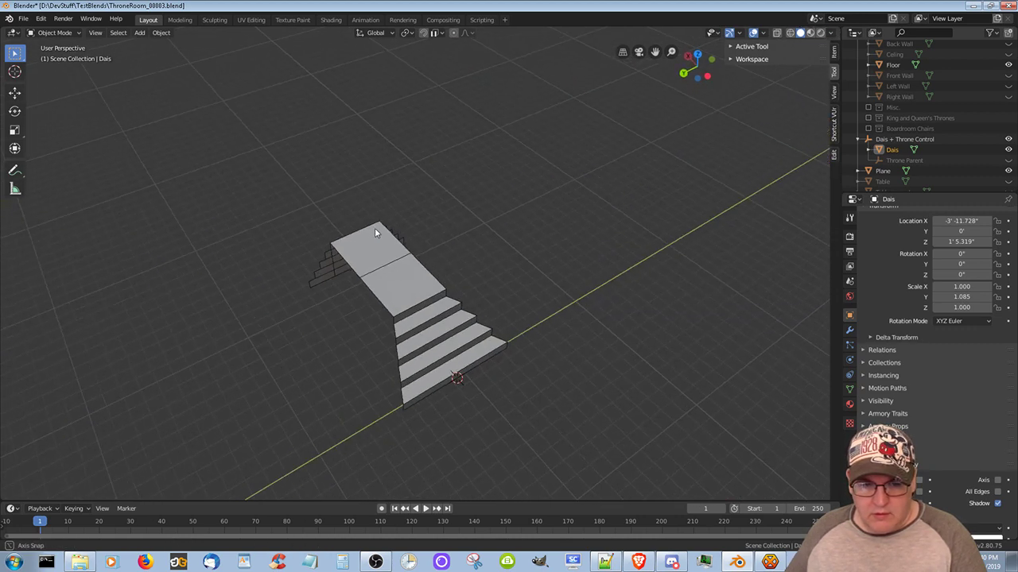
Select the new stair mesh, reopen it in Edit Mode and bring its stepped back face into view
left_click(383, 273)
left_click(54, 32)
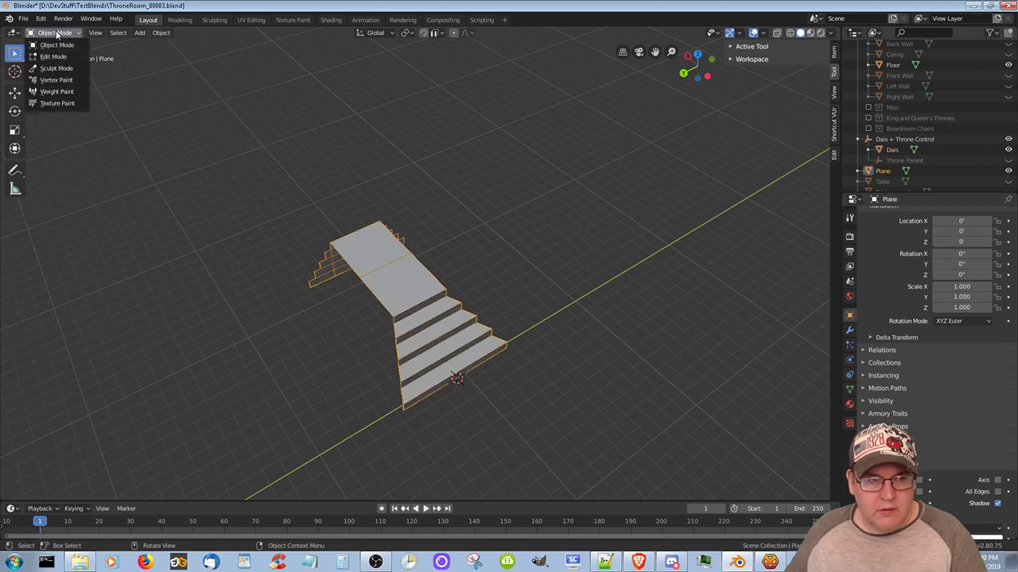
left_click(54, 59)
middle_click_drag(569, 316, 543, 294)
middle_click_drag(361, 258, 671, 263)
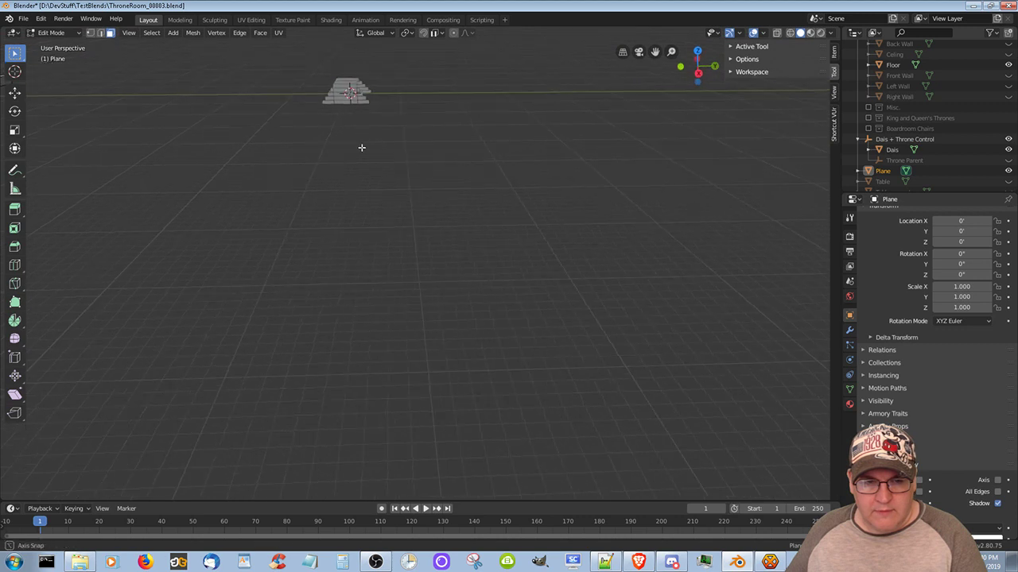
middle_click_drag(361, 148, 275, 173)
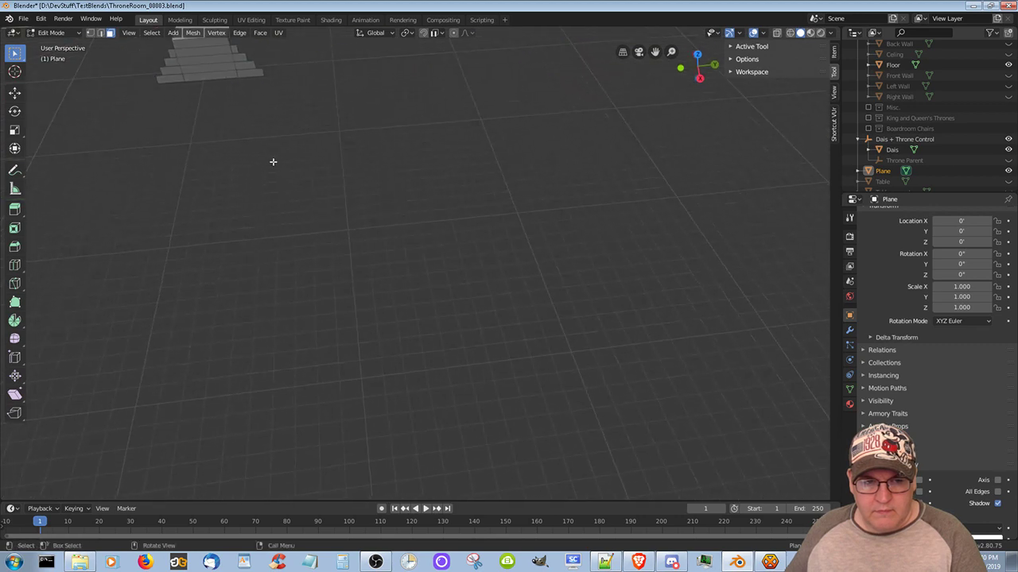
middle_click_drag(240, 90, 343, 125)
mouse_move(256, 94)
middle_mouse_down()
mouse_move(252, 112)
mouse_move(267, 105)
middle_mouse_up()
middle_click_drag(370, 97, 311, 112)
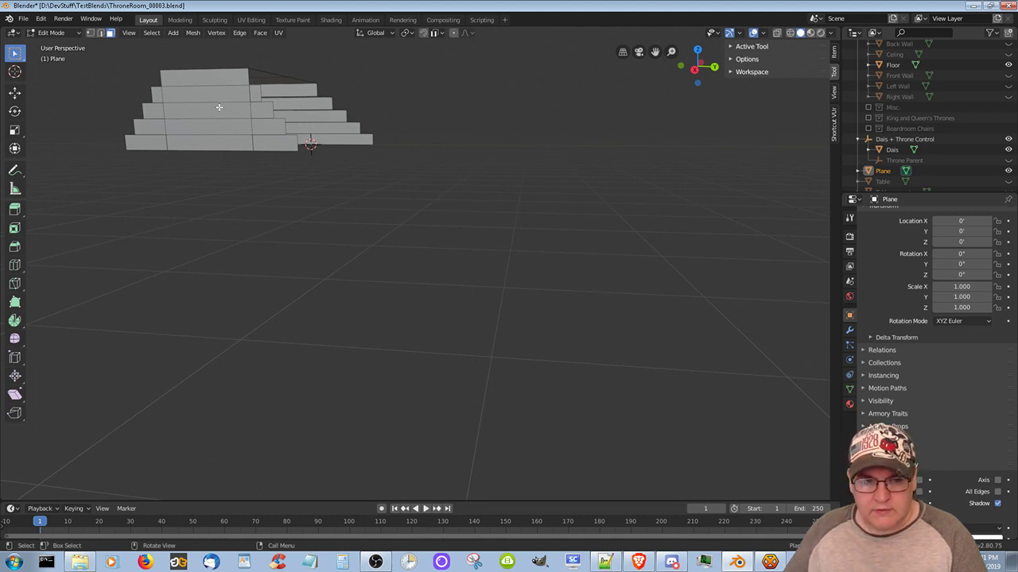
Frame the whole stair mesh from Object Mode and resume Edit Mode facing its back side
left_click(47, 32)
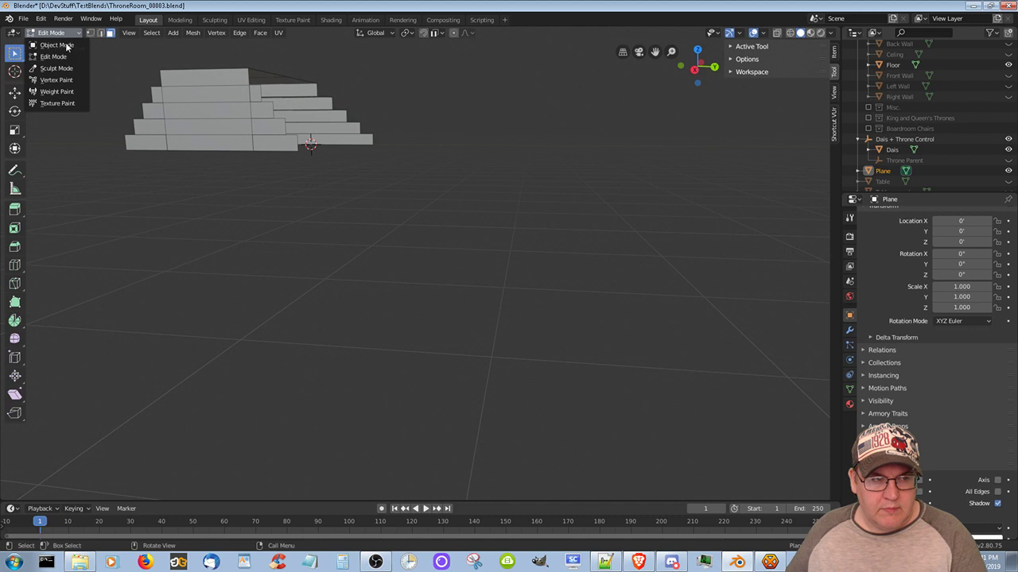
left_click(57, 45)
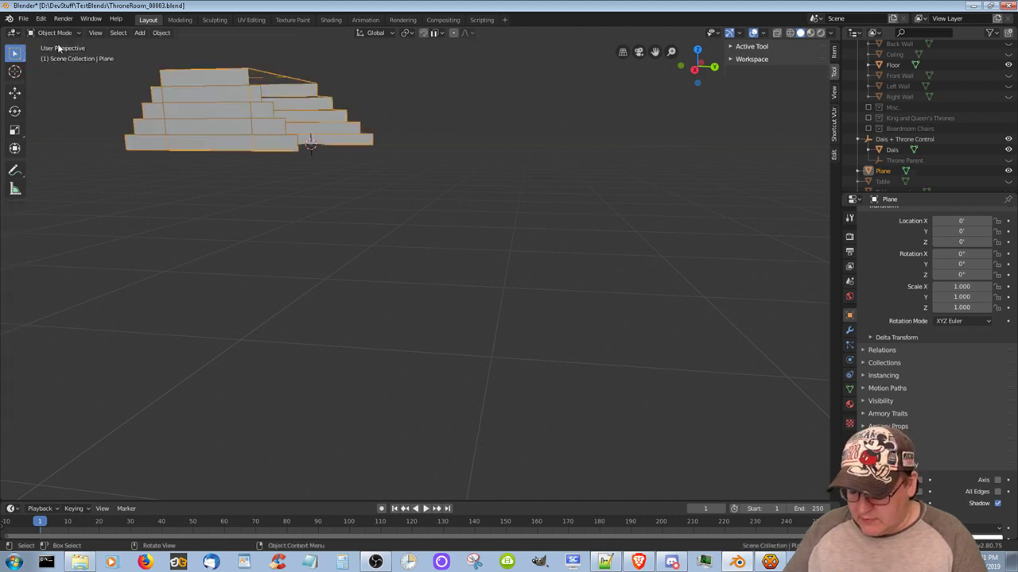
key("KP_Decimal")
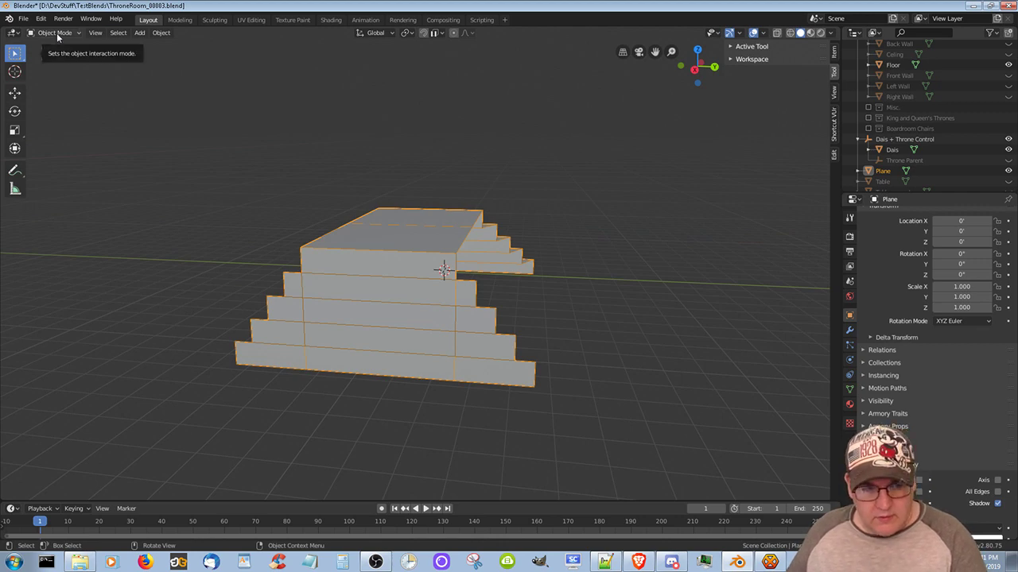
key("Tab")
mouse_move(620, 271)
middle_mouse_down()
mouse_move(574, 309)
mouse_move(442, 256)
mouse_move(400, 252)
mouse_move(390, 268)
mouse_move(625, 275)
mouse_move(652, 263)
mouse_move(631, 262)
mouse_move(721, 264)
mouse_move(698, 292)
mouse_move(625, 318)
mouse_move(615, 281)
mouse_move(626, 264)
middle_mouse_up()
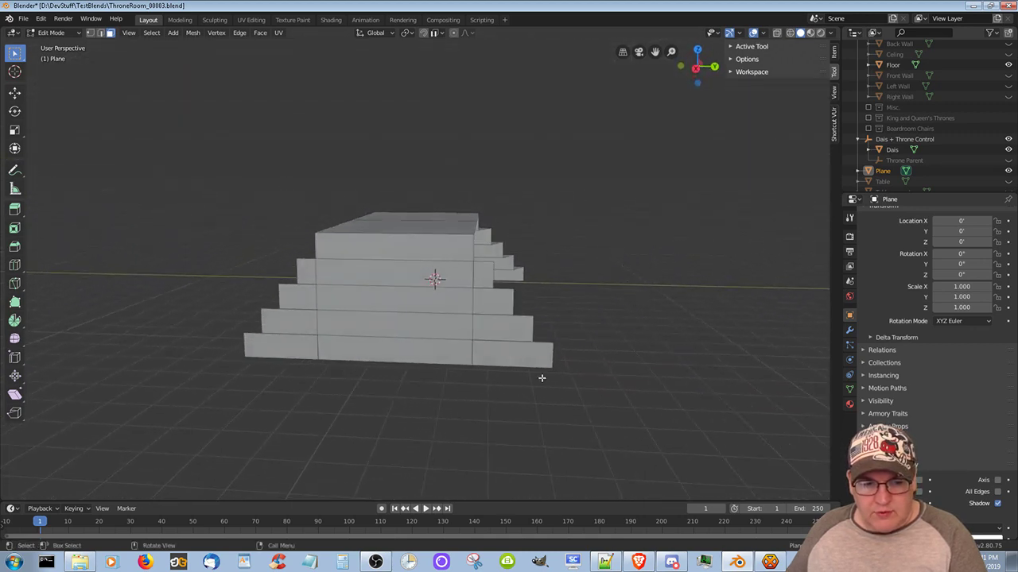
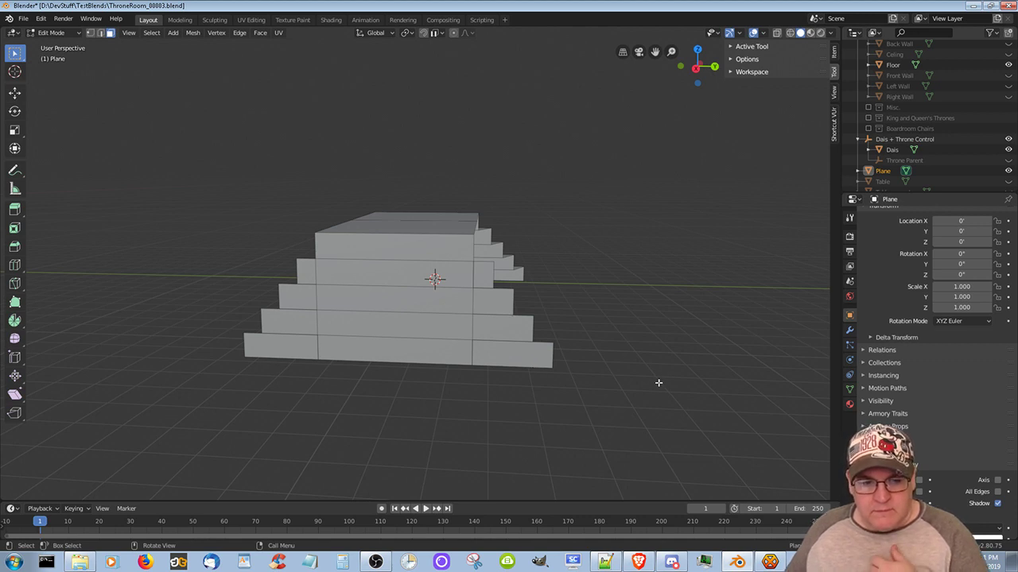
Try widening the centre face of the lowest back-face row by scaling it along global Y, and undo it
left_click(401, 350)
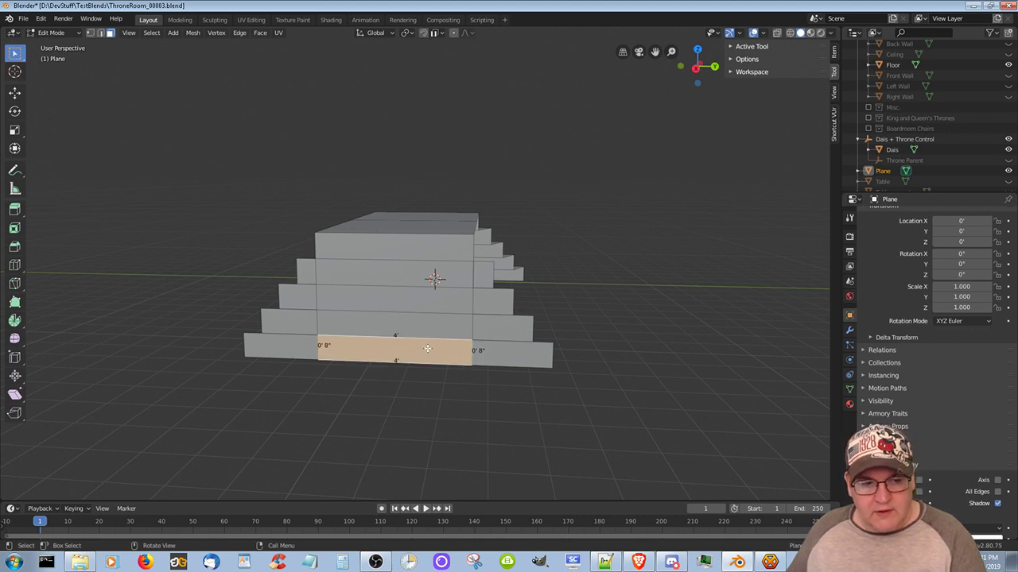
key("s")
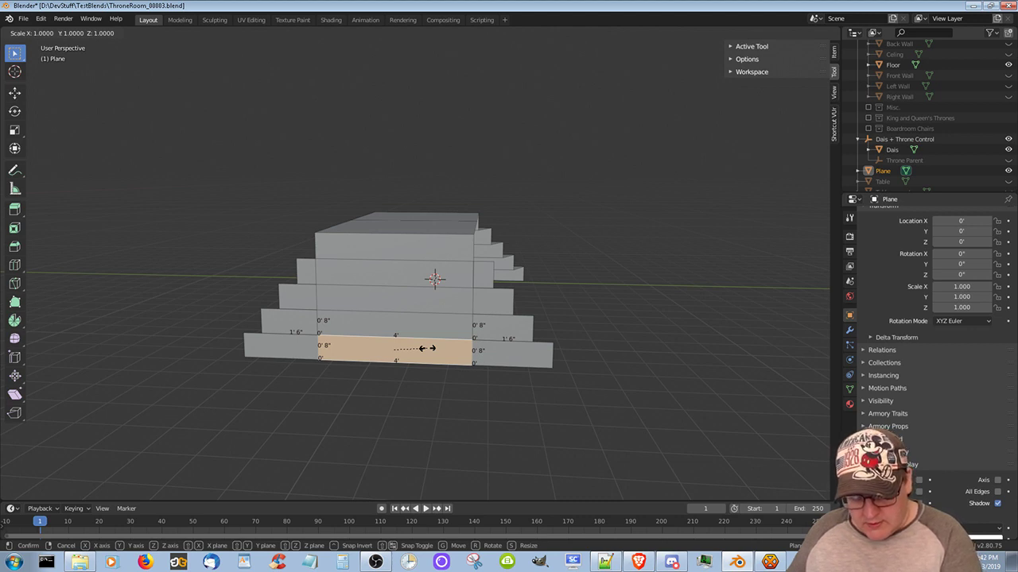
key("y")
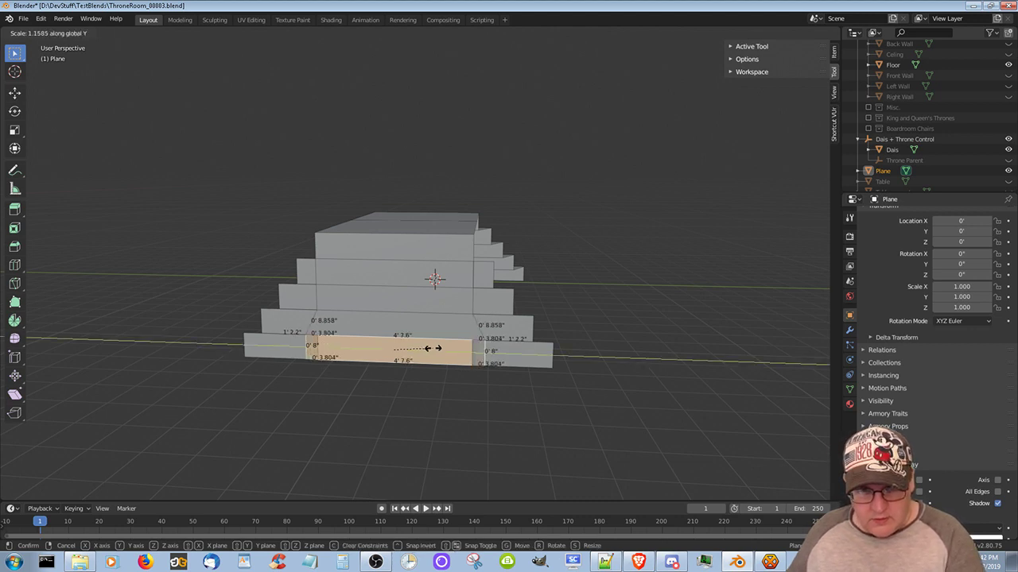
left_click(480, 355)
key("ctrl+z")
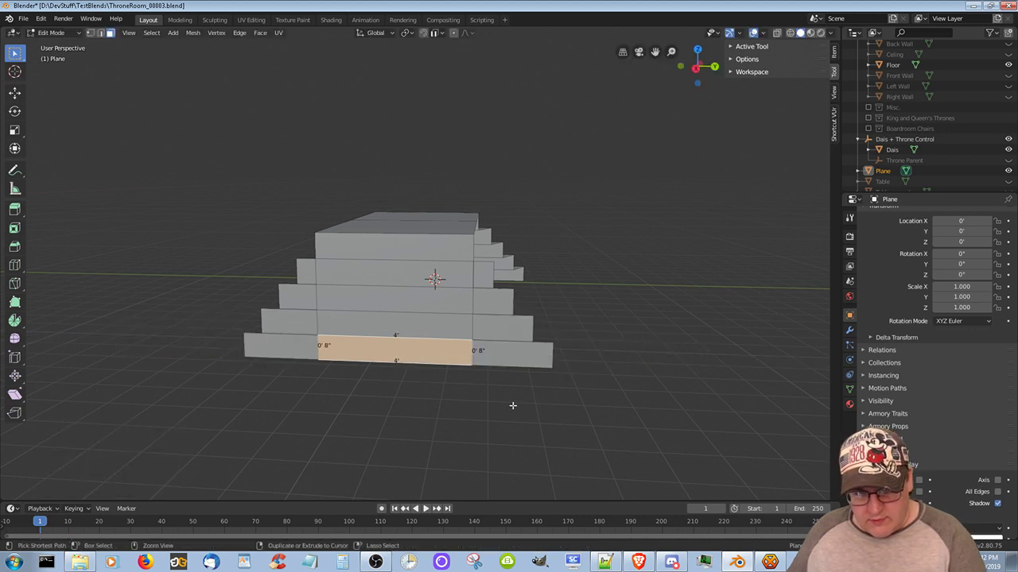
Clear the face selection and examine the stepped back face from several angles
middle_click_drag(528, 378, 483, 381)
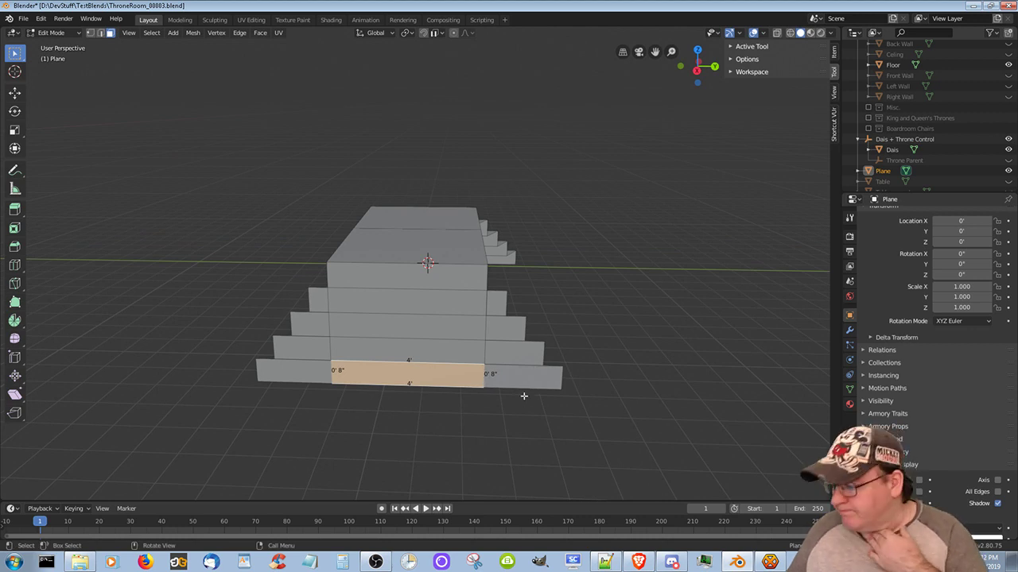
middle_click_drag(522, 389, 532, 371)
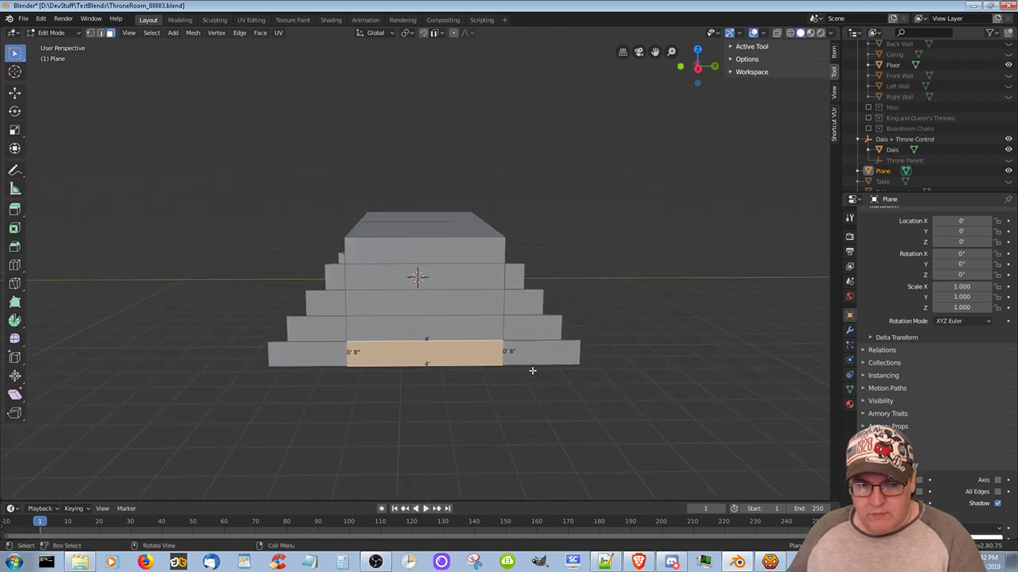
middle_click_drag(667, 352, 612, 381)
left_click(504, 355)
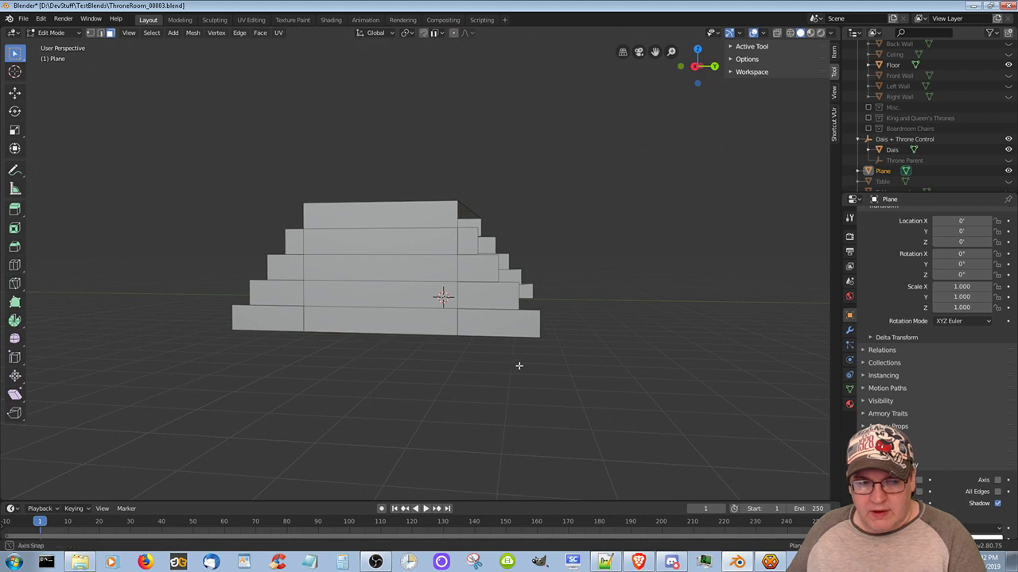
middle_click_drag(517, 366, 537, 380)
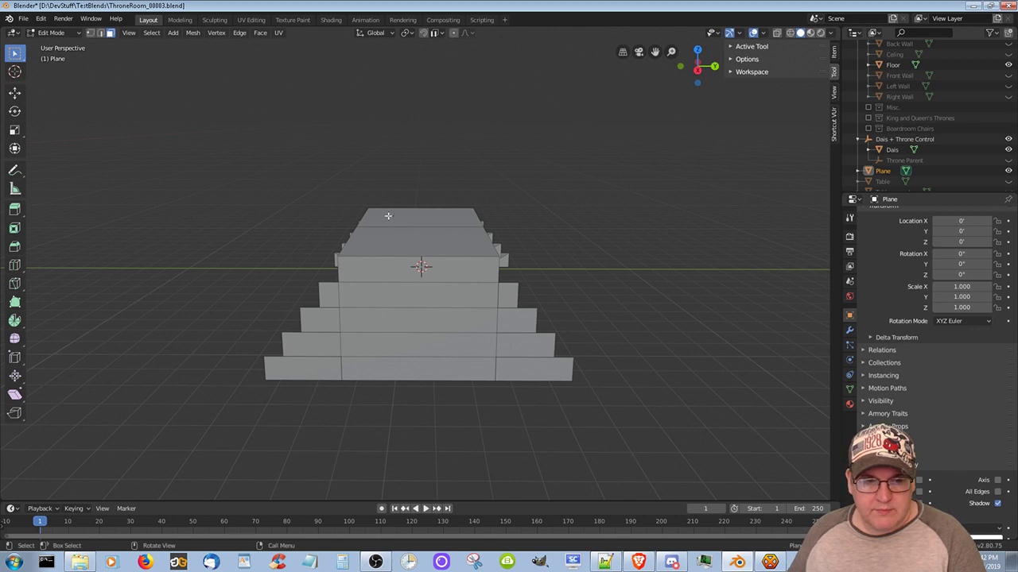
Select the original Dais object and open it in Edit Mode to inspect the edge lengths of its stepped back side
middle_click_drag(632, 356, 180, 246)
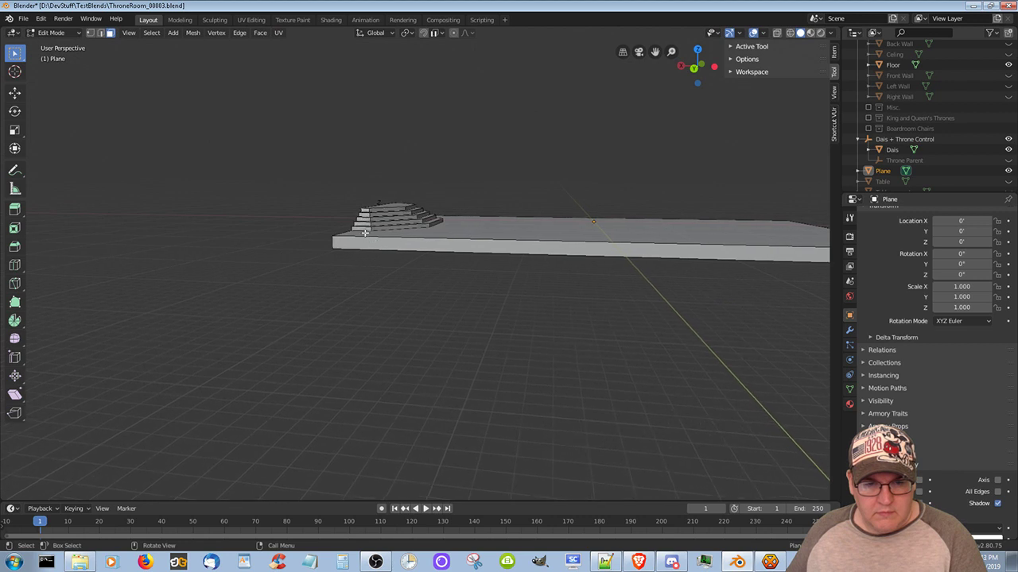
left_click(58, 33)
left_click(51, 39)
left_click(400, 222)
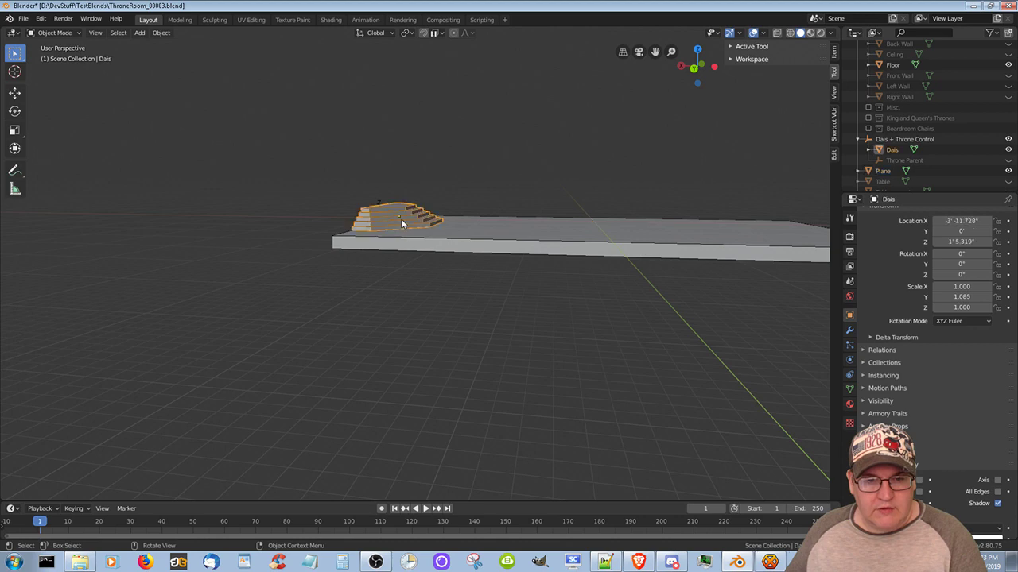
key("KP_Decimal")
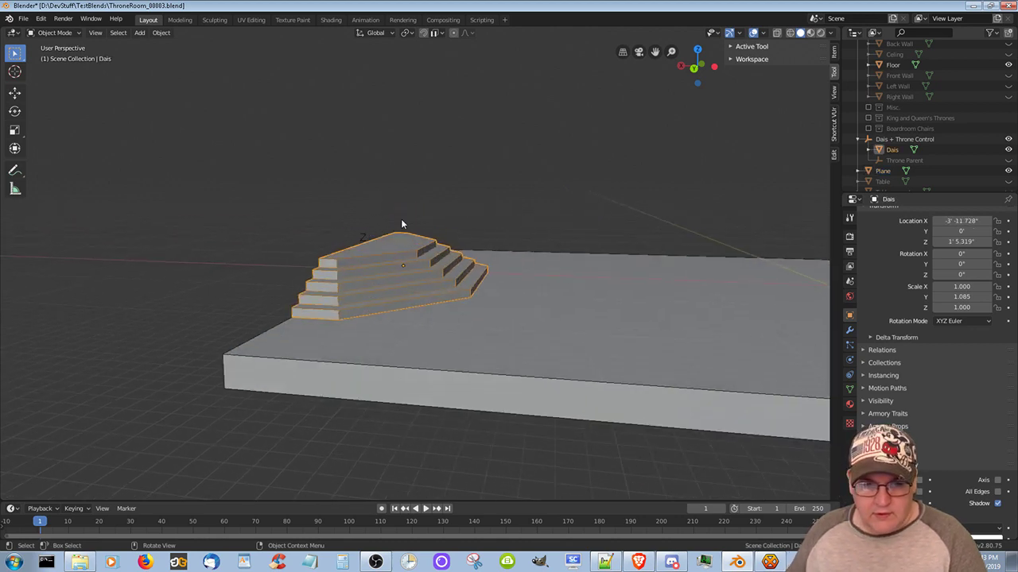
middle_click_drag(398, 290, 473, 297)
scroll(375, 298, "up", 5)
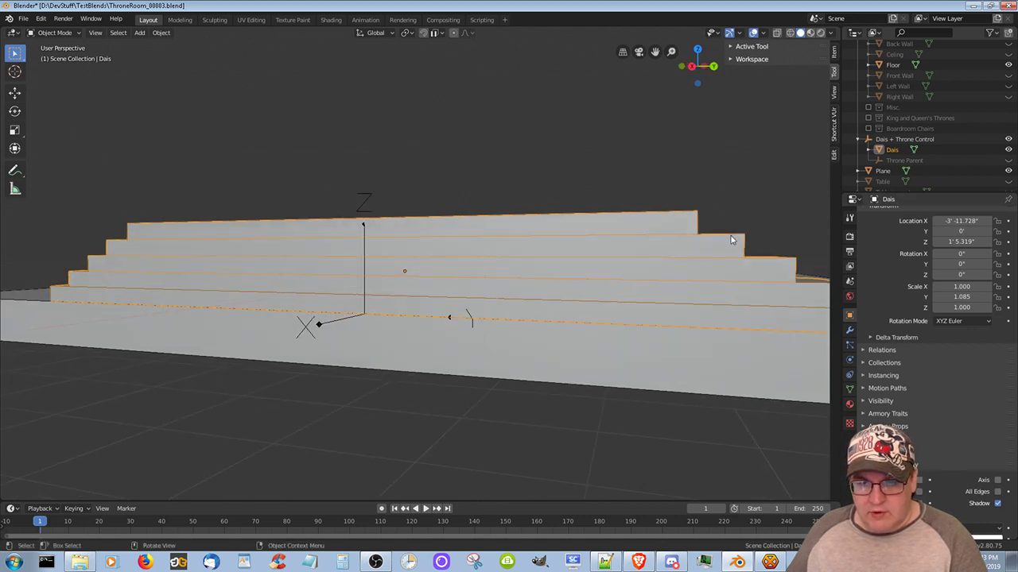
left_click(45, 34)
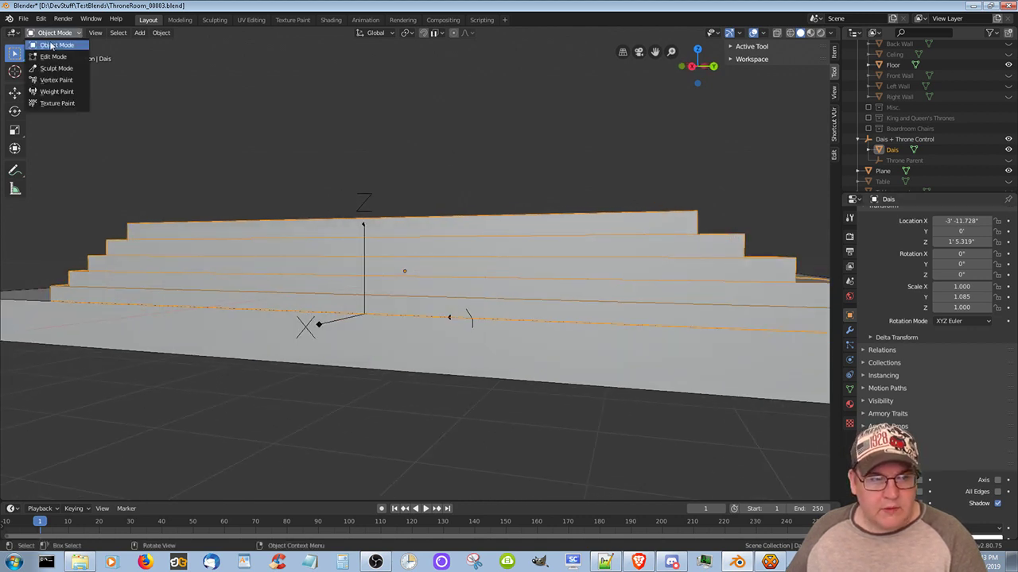
left_click(55, 57)
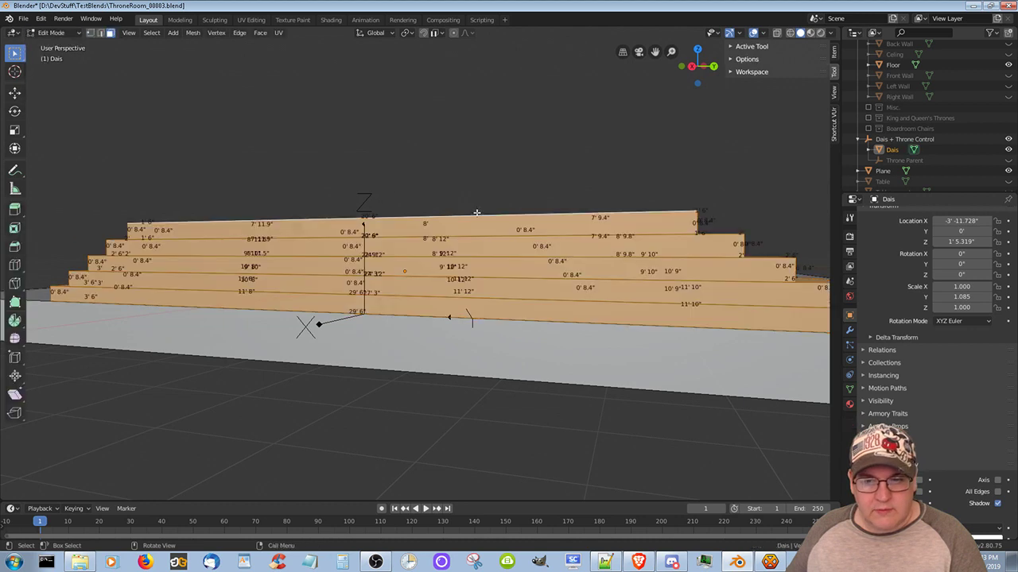
Clear the Dais face selection and select the second-highest back-side face to check its edge lengths
left_click(725, 236)
key("alt+a")
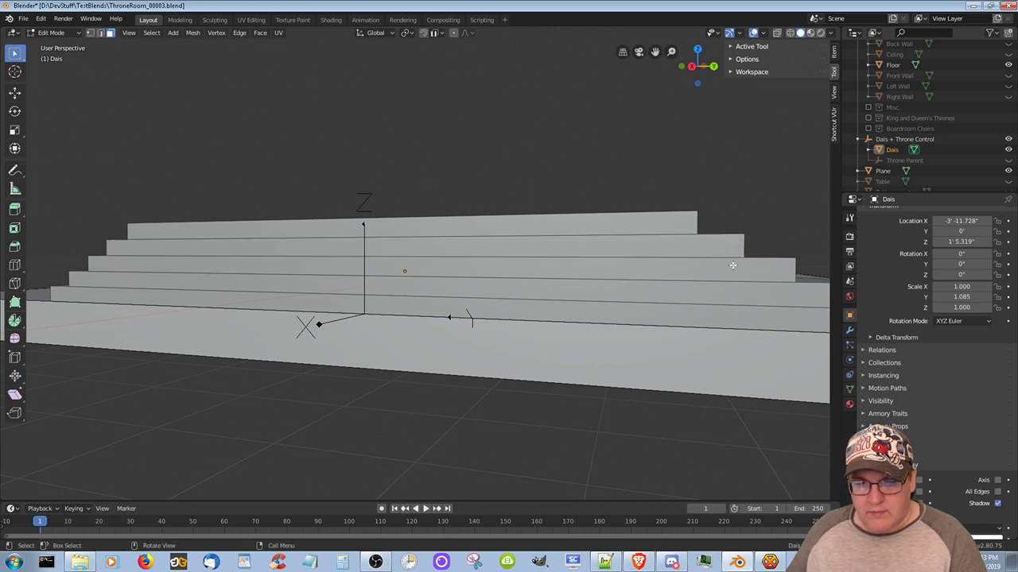
left_click(713, 245)
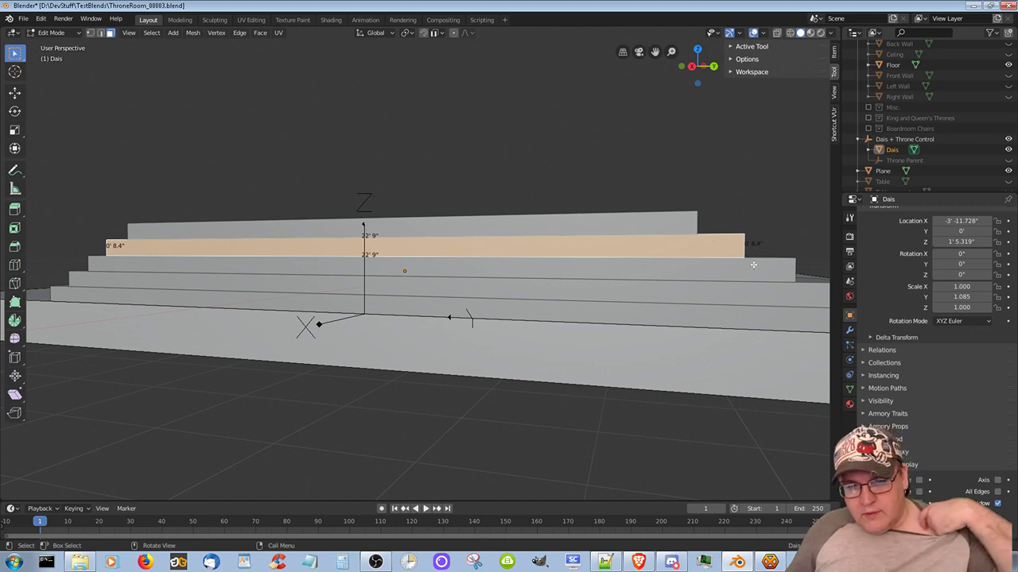
Return to Object Mode, select the separate Plane stair mesh and frame it in the view
middle_click_drag(752, 266, 622, 323)
scroll(650, 281, "down", 8)
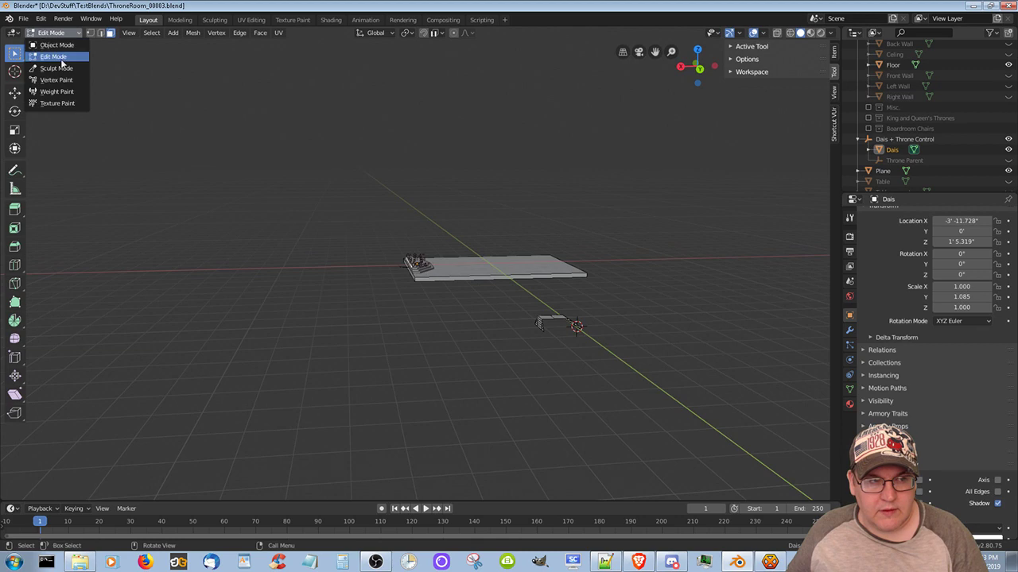
left_click(56, 45)
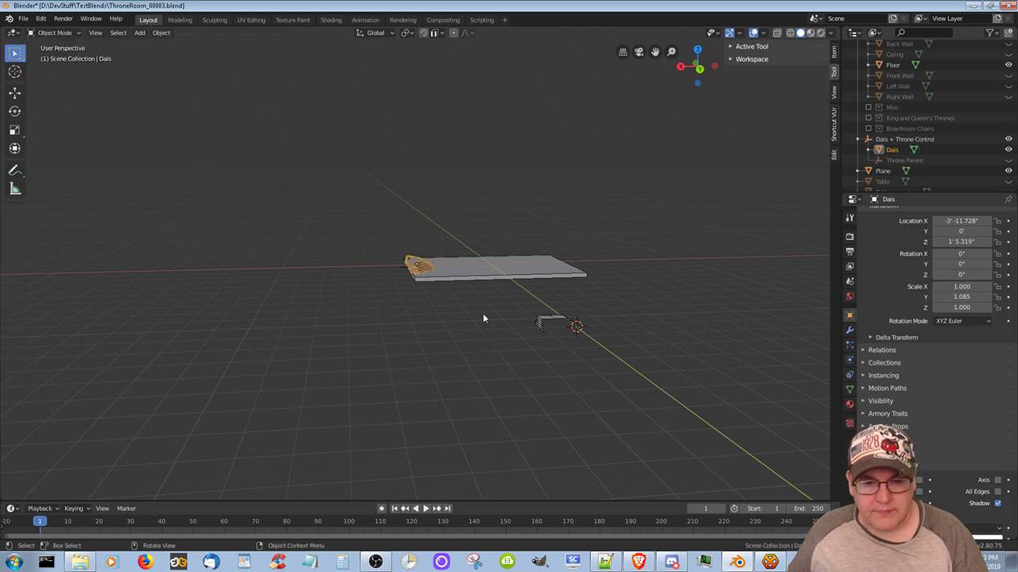
left_click(537, 321)
mouse_move(553, 330)
middle_mouse_down()
mouse_move(564, 363)
mouse_move(656, 347)
mouse_move(622, 334)
mouse_move(615, 373)
mouse_move(691, 309)
mouse_move(563, 284)
mouse_move(541, 316)
middle_mouse_up()
key("KP_Decimal")
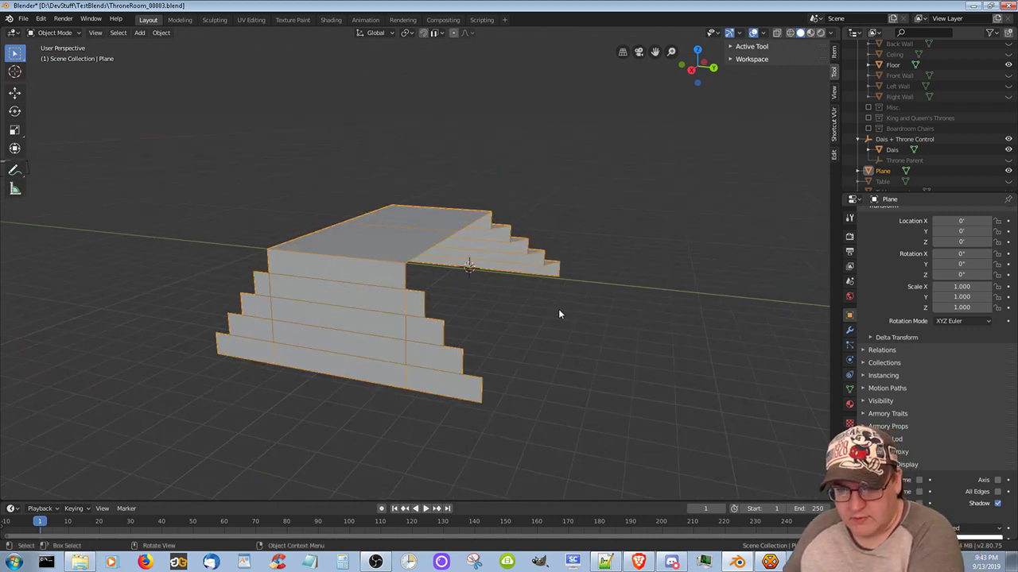
Open the Plane stair mesh in Edit Mode with snapping enabled
left_click(488, 294)
key("Tab")
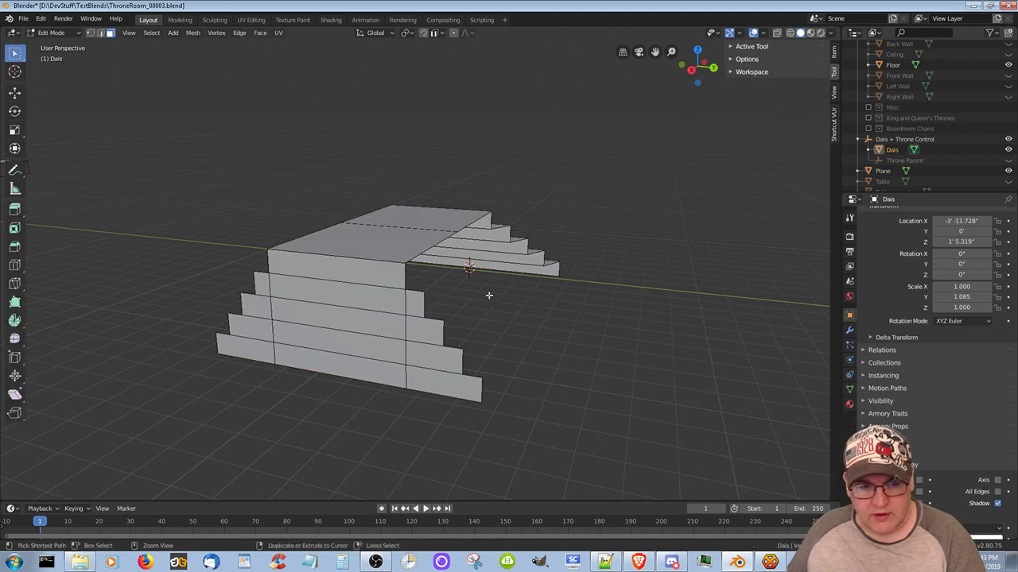
key("Tab")
left_click(488, 295)
key("Tab")
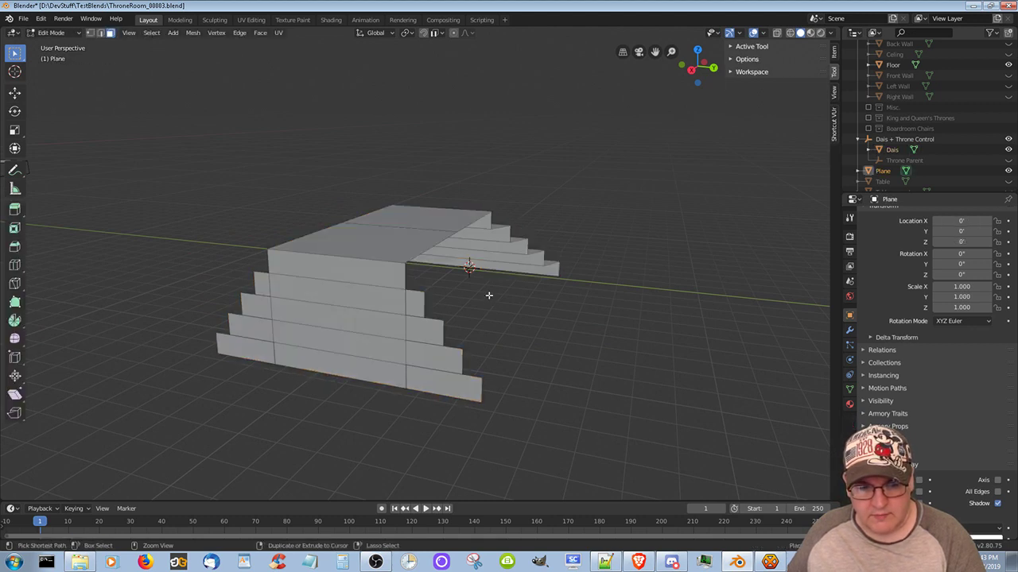
key("Tab")
key("Tab")
key("shift+Tab")
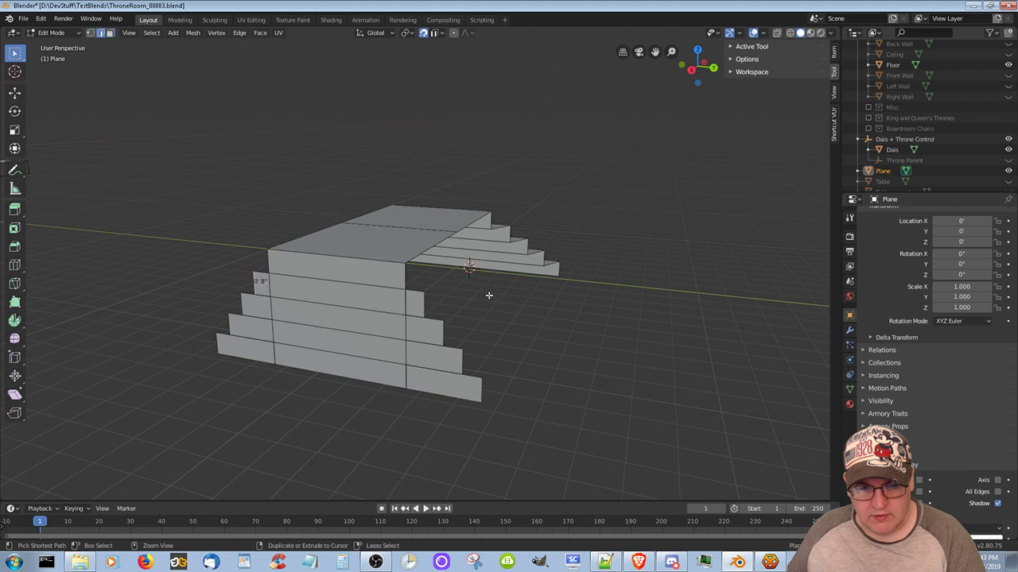
Undo the sideways extrusions of all back-face rows, back to the plain centre column
key("ctrl+z")
key("ctrl+z")
key("ctrl+z")
key("ctrl+z")
key("ctrl+z")
key("ctrl+z")
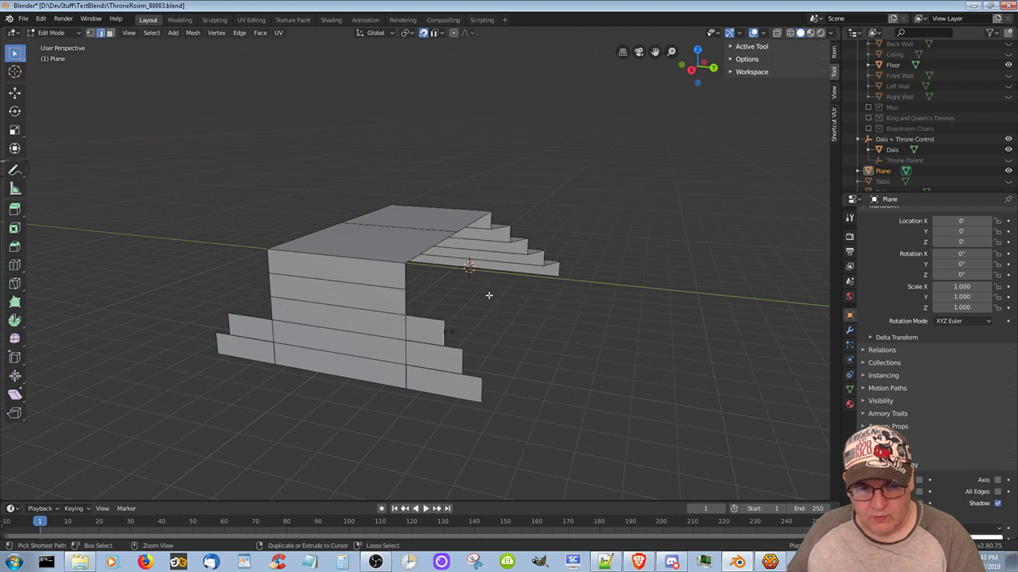
key("ctrl+z")
key("ctrl+z")
key("ctrl+z")
key("ctrl+z")
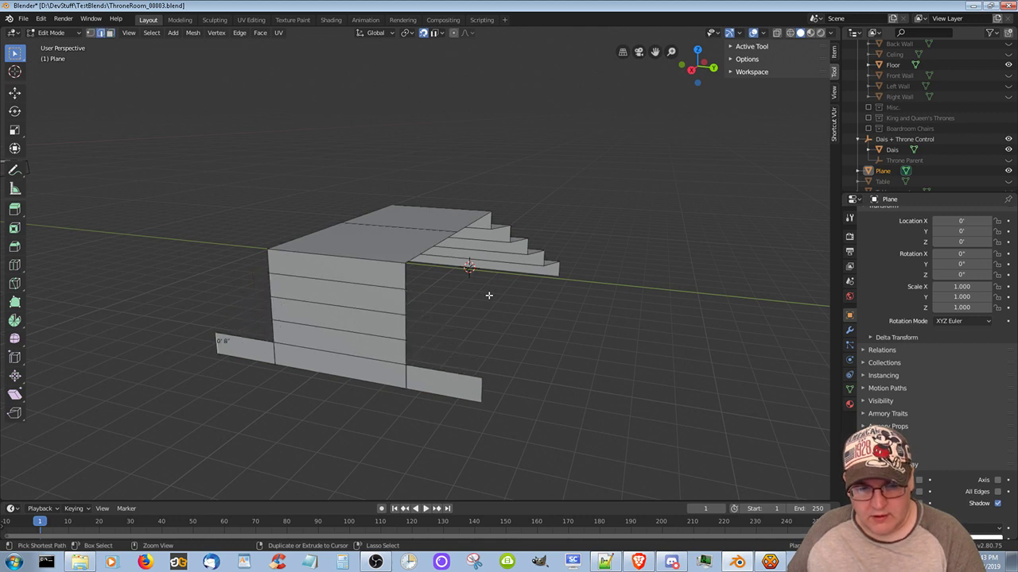
key("ctrl+z")
key("ctrl+z")
key("ctrl+z")
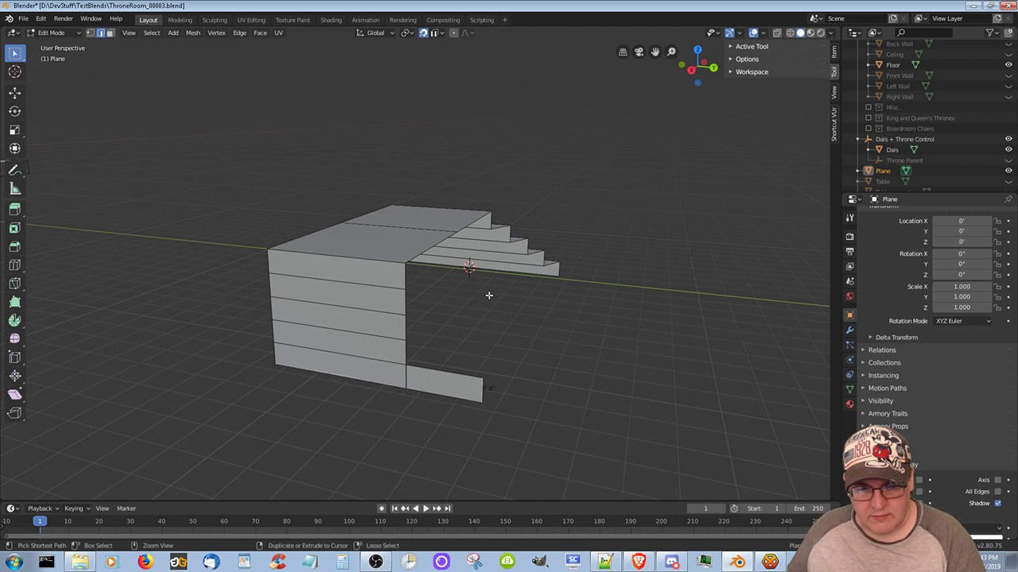
key("ctrl+z")
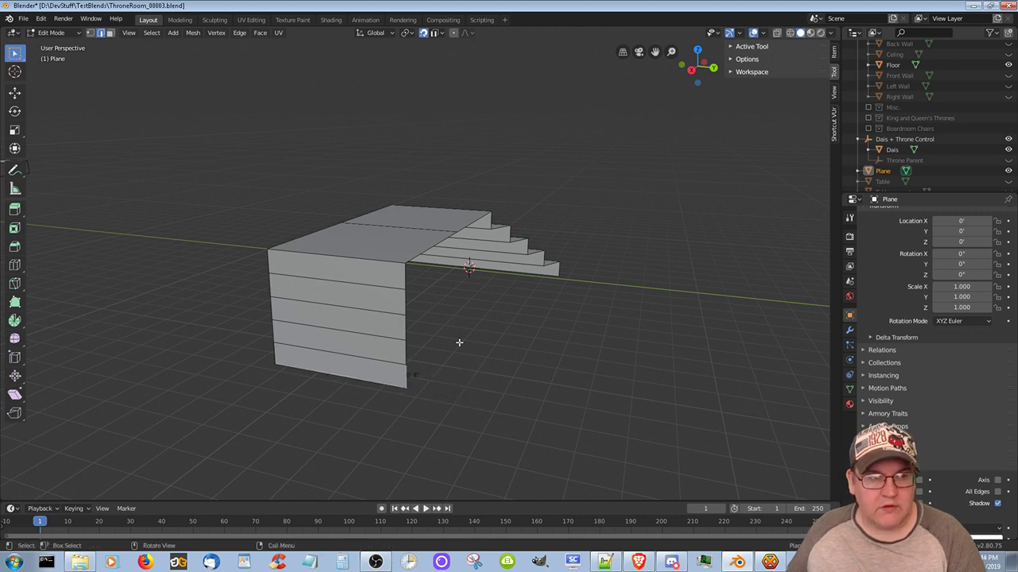
Extend the lowest back-face row's +Y side edge outward 12' along global Y
middle_click_drag(458, 341, 527, 315)
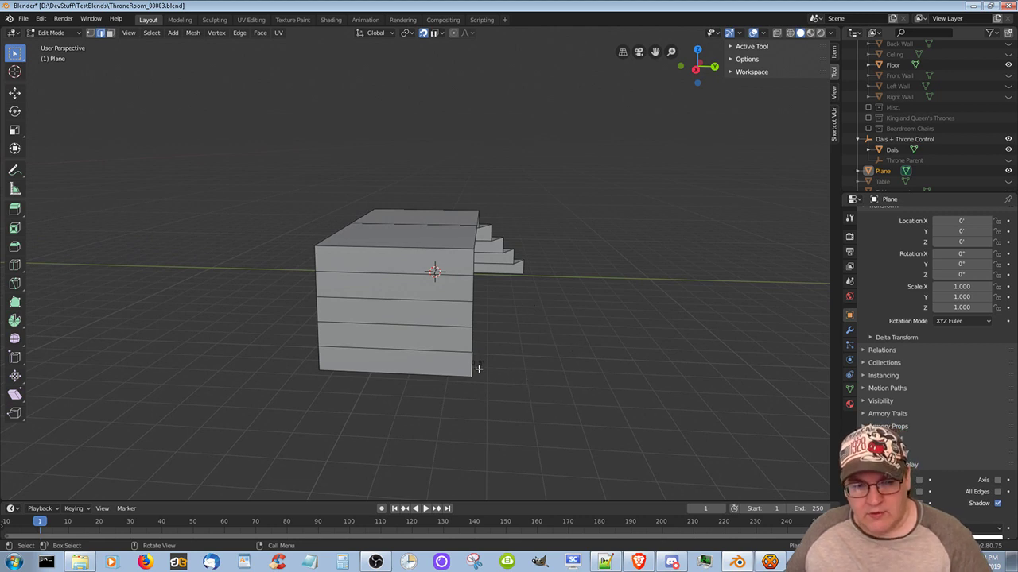
mouse_move(482, 369)
middle_mouse_down()
mouse_move(512, 372)
mouse_move(482, 370)
middle_mouse_up()
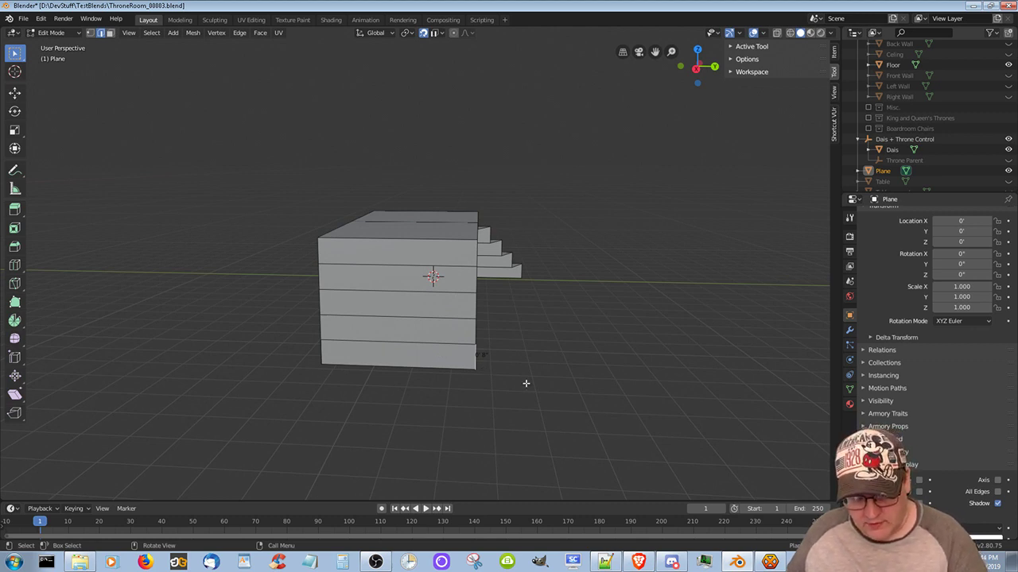
key("g")
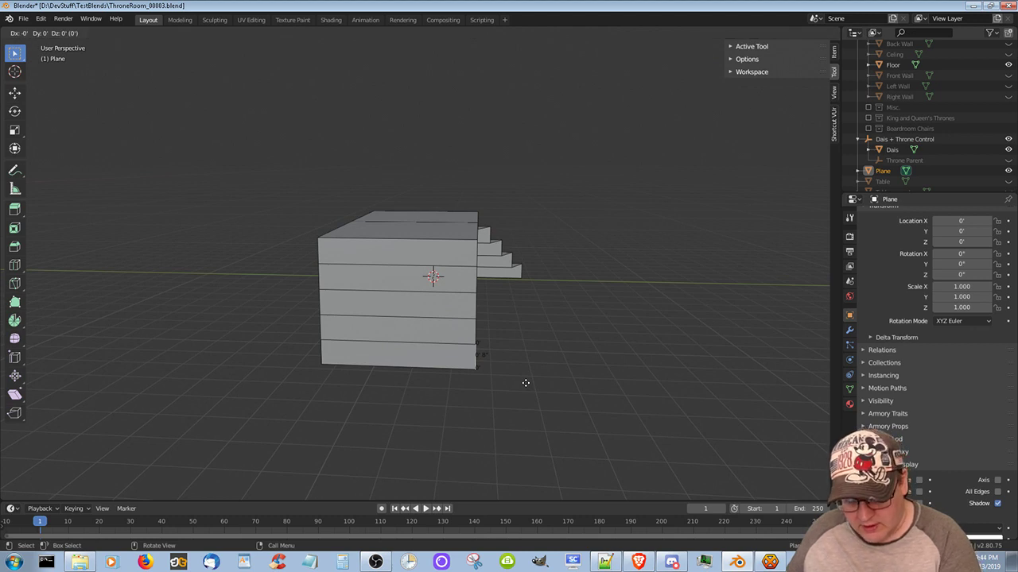
key("y")
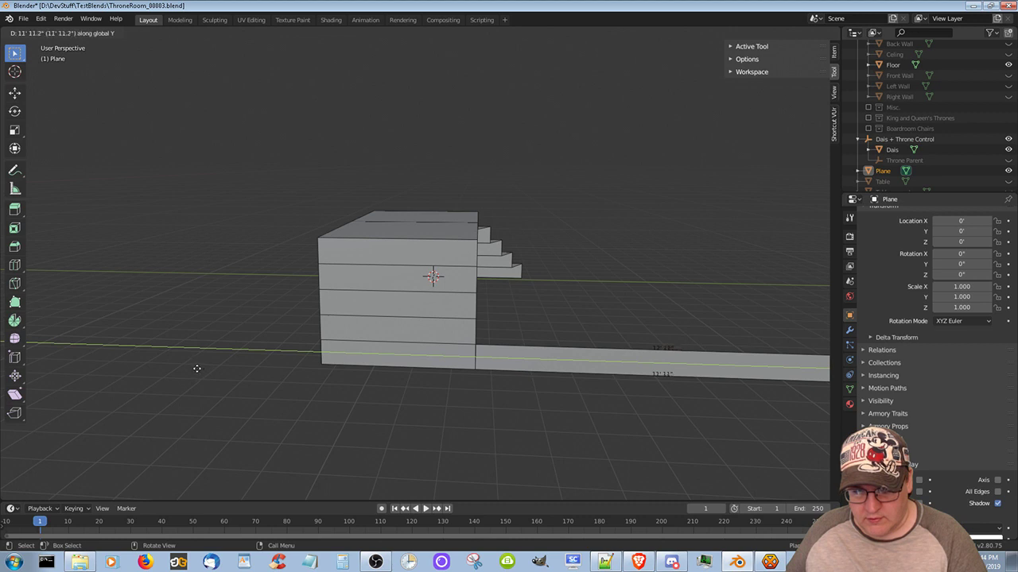
key("shift")
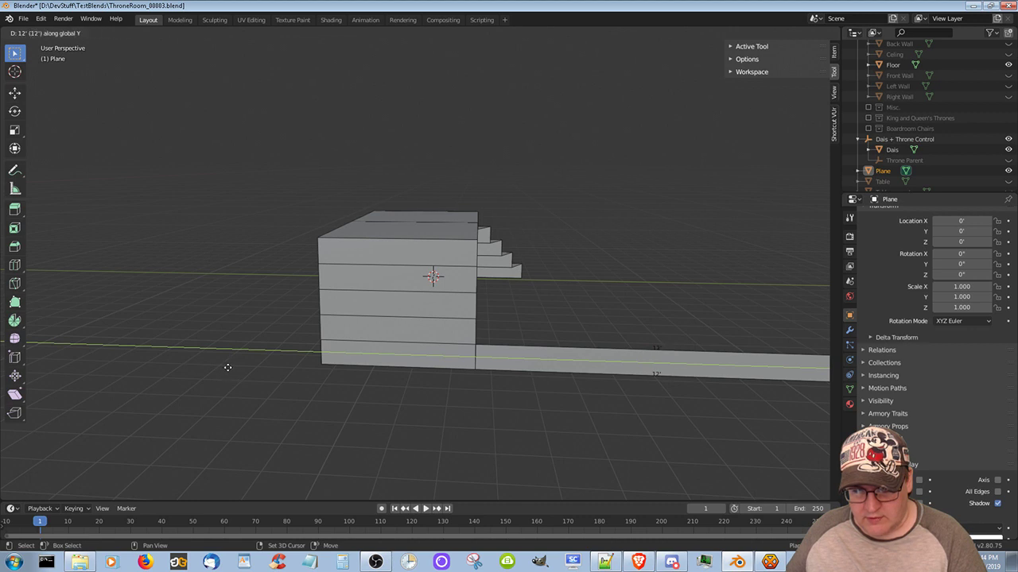
left_click(228, 367)
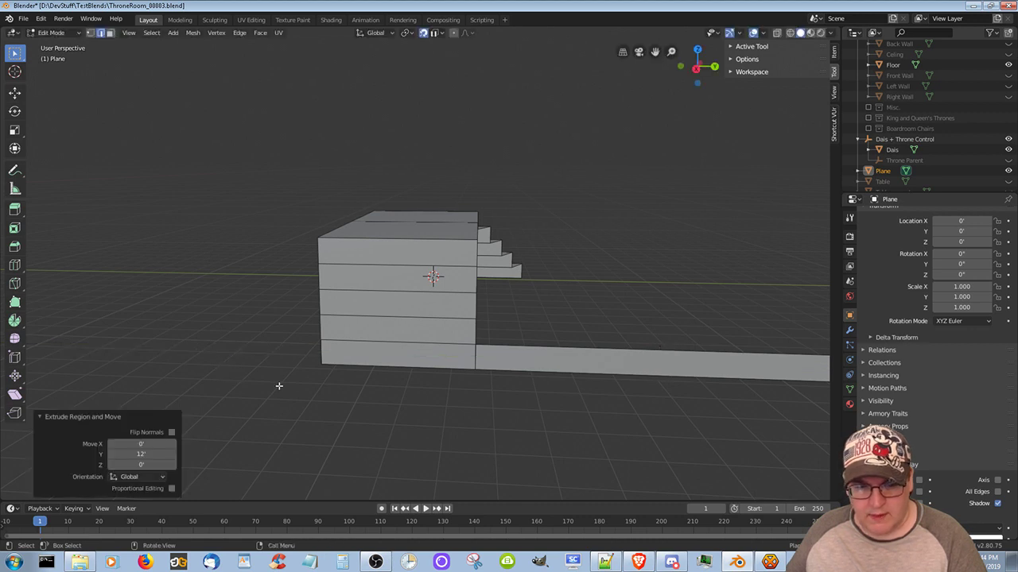
Extrude the opposite side edge of the lowest back-face row along global Y and set the move to -12'
left_click(322, 349)
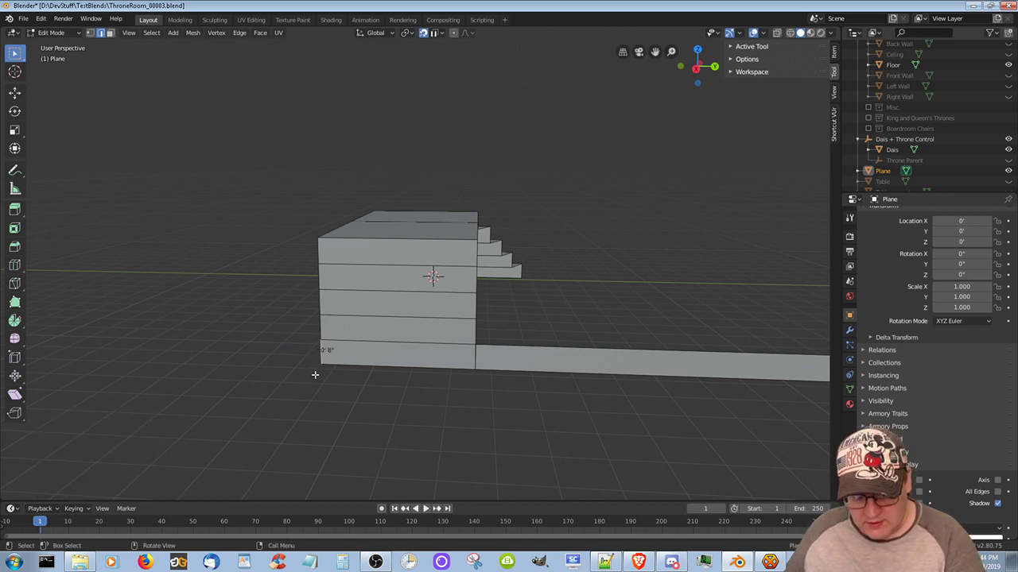
key("e")
key("y")
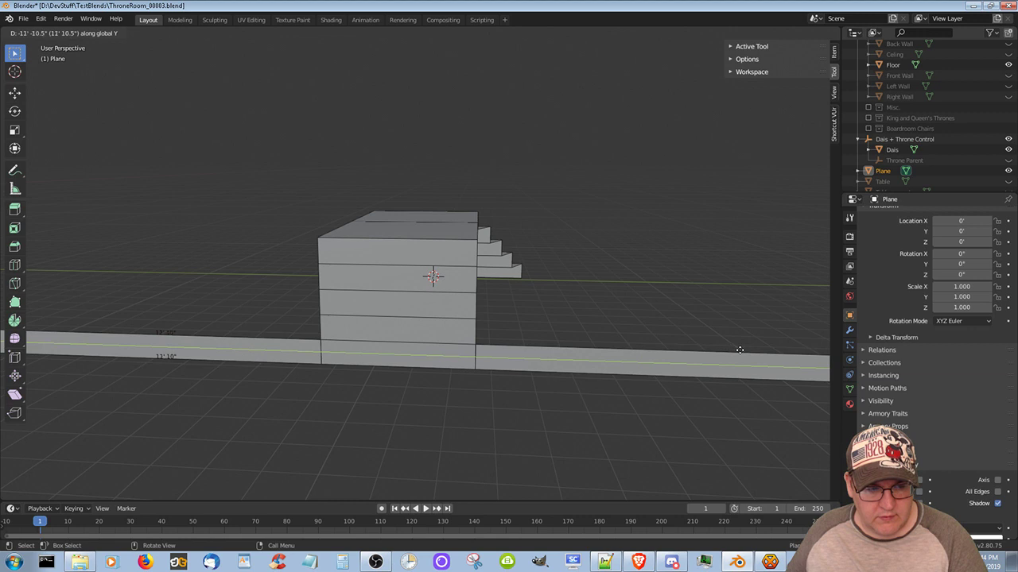
key("shift")
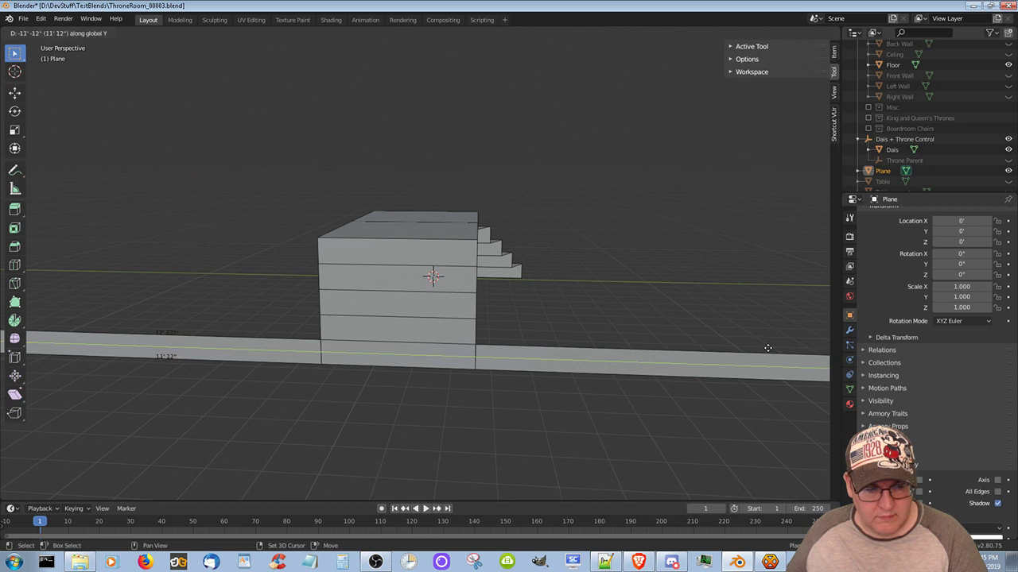
left_click(768, 348)
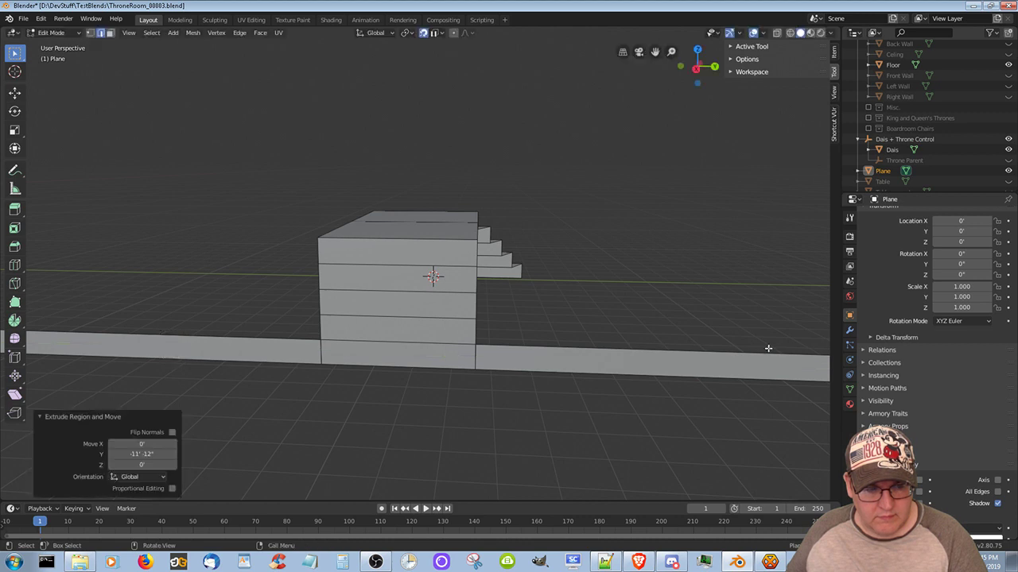
left_click(156, 453)
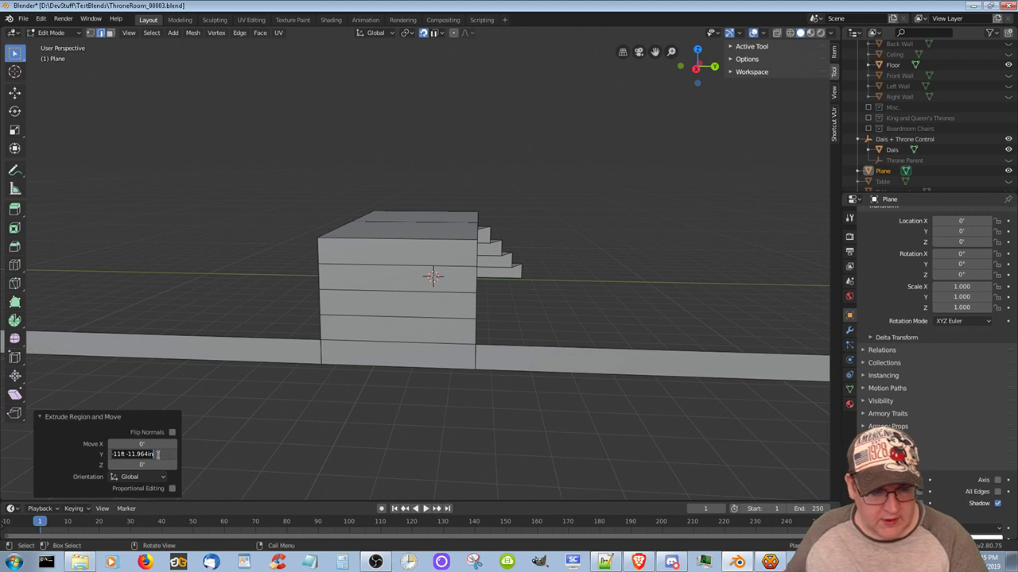
type("-12")
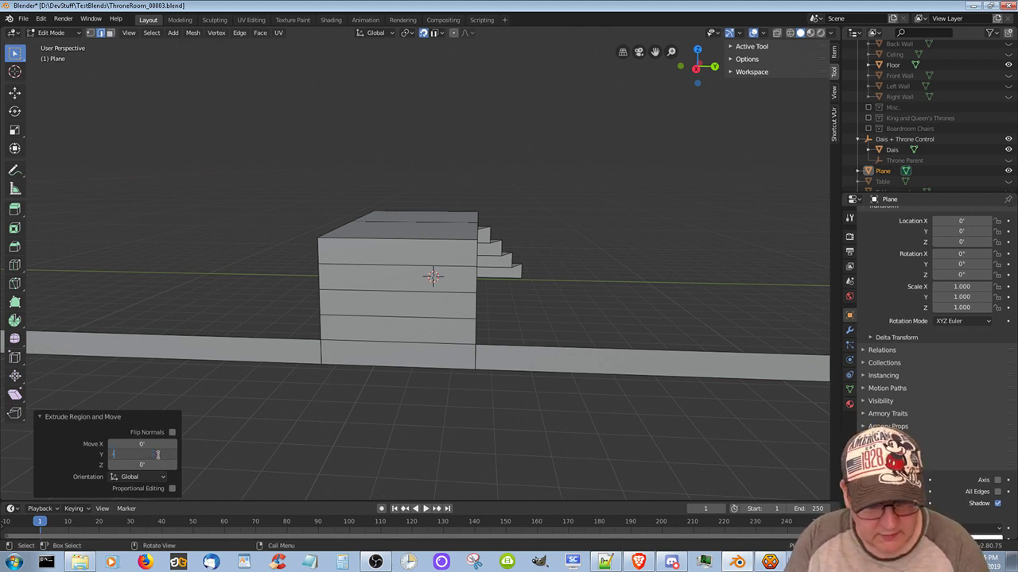
key("Return")
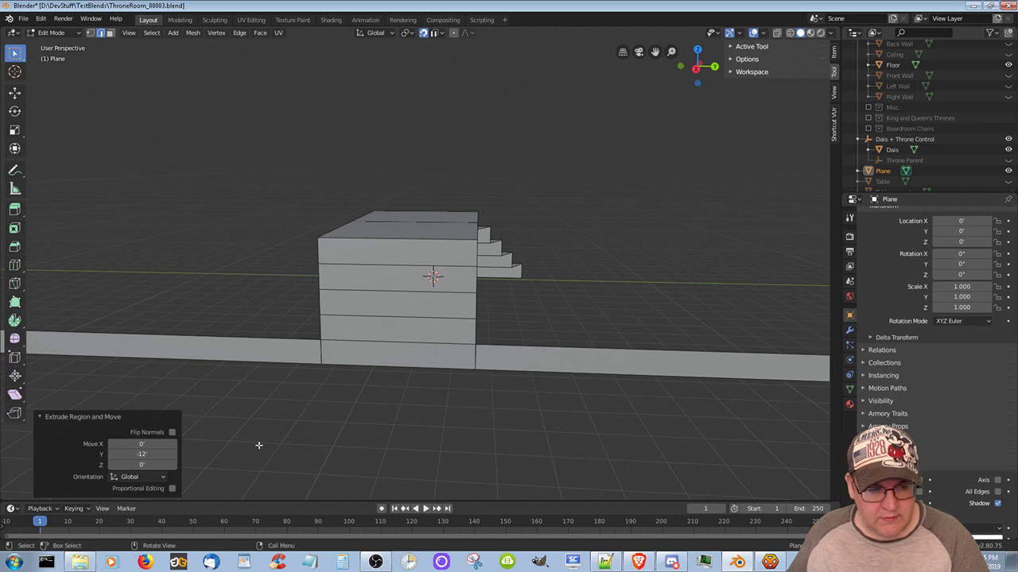
Switch to face selection and compare the edge lengths of the two side faces in the lowest back-face row
mouse_move(258, 446)
middle_mouse_down()
mouse_move(37, 425)
mouse_move(262, 438)
middle_mouse_up()
scroll(284, 455, "down", 2)
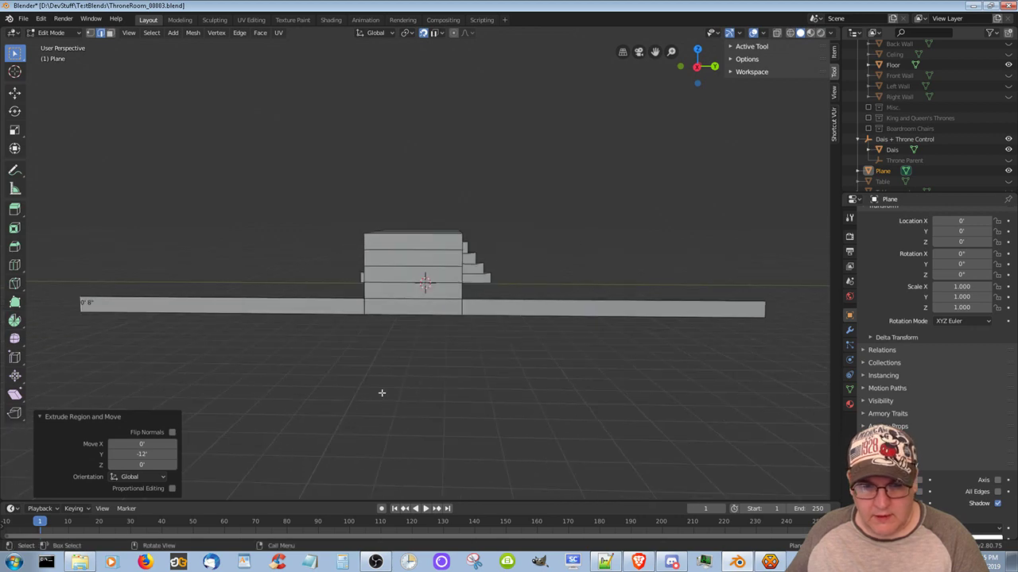
middle_click_drag(381, 393, 411, 363)
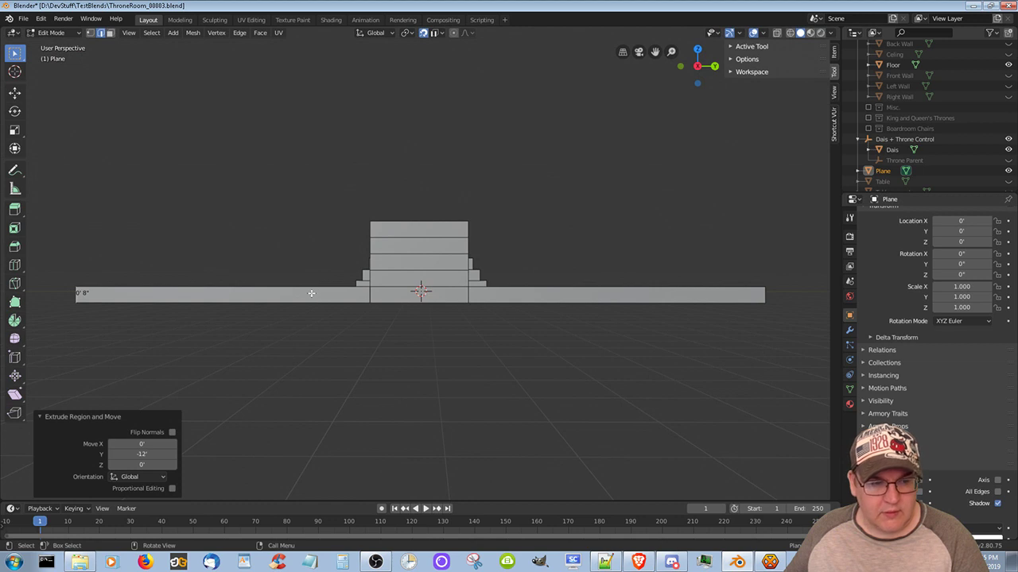
key("3")
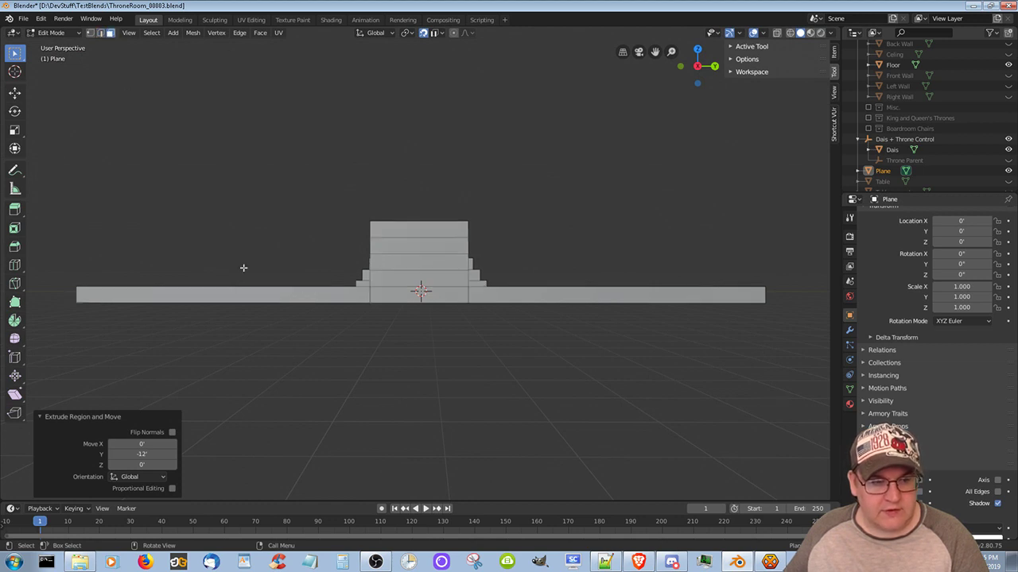
left_click(320, 293)
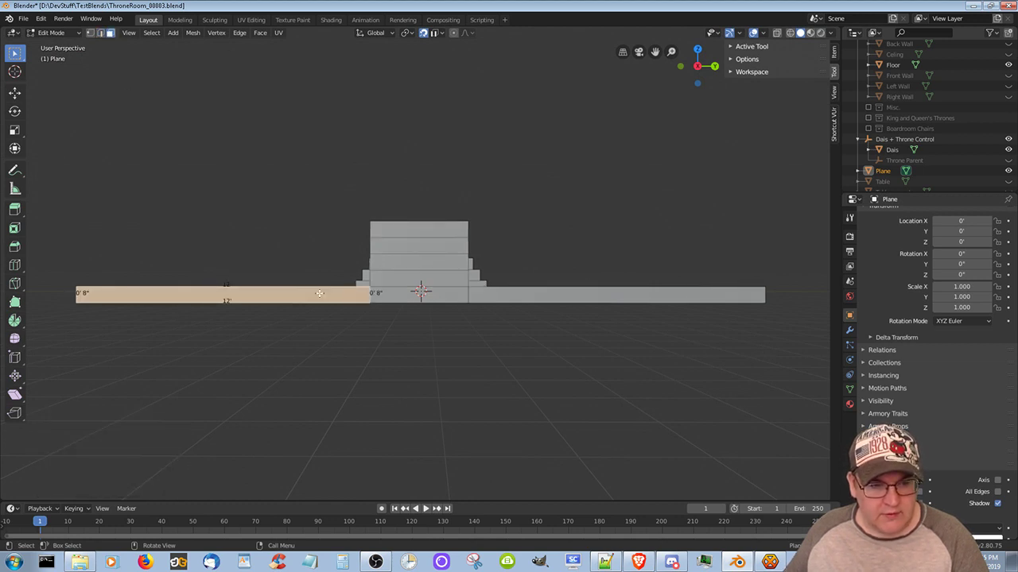
left_click(526, 300)
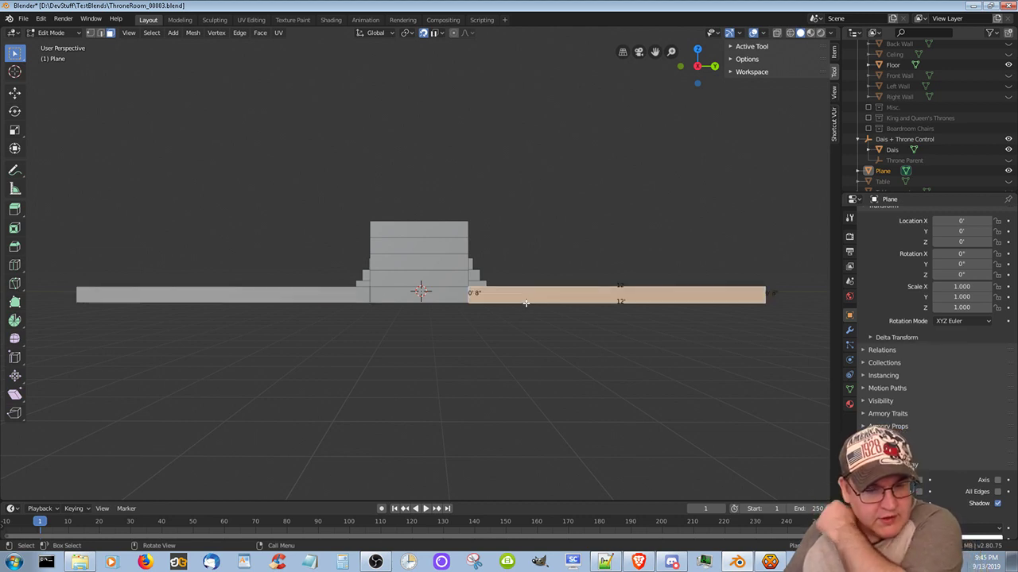
left_click(326, 292)
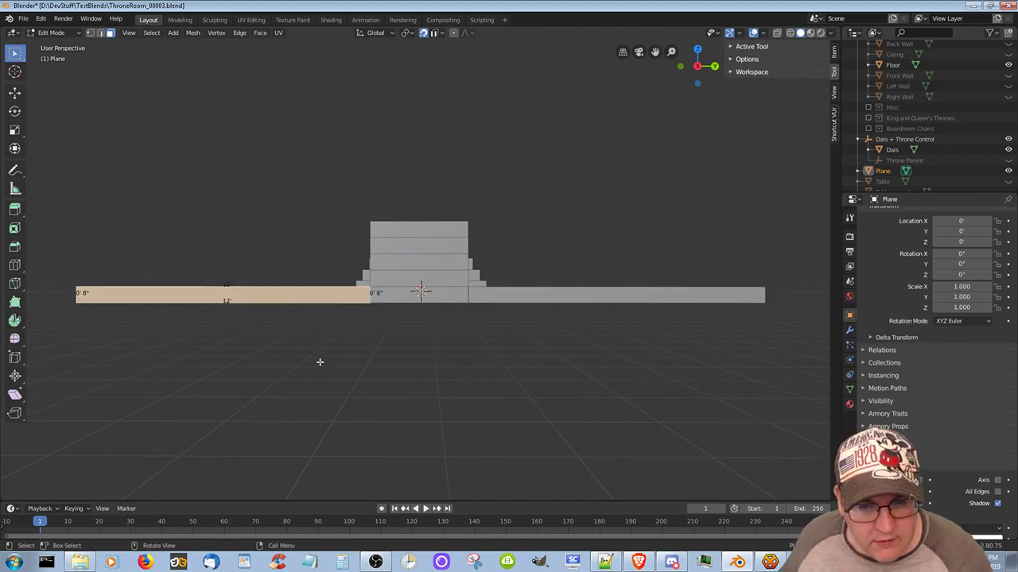
Examine the widened lowest row from several angles and distances, and select its +Y side face
middle_click_drag(320, 361, 482, 438)
scroll(490, 436, "down", 2)
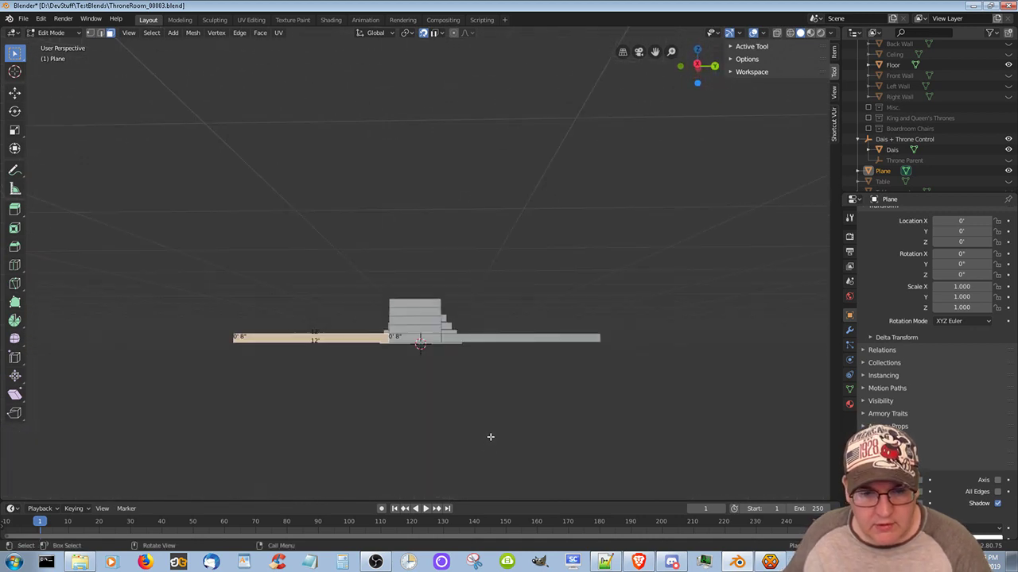
scroll(490, 436, "down", 4)
scroll(485, 422, "up", 9)
scroll(494, 432, "down", 4)
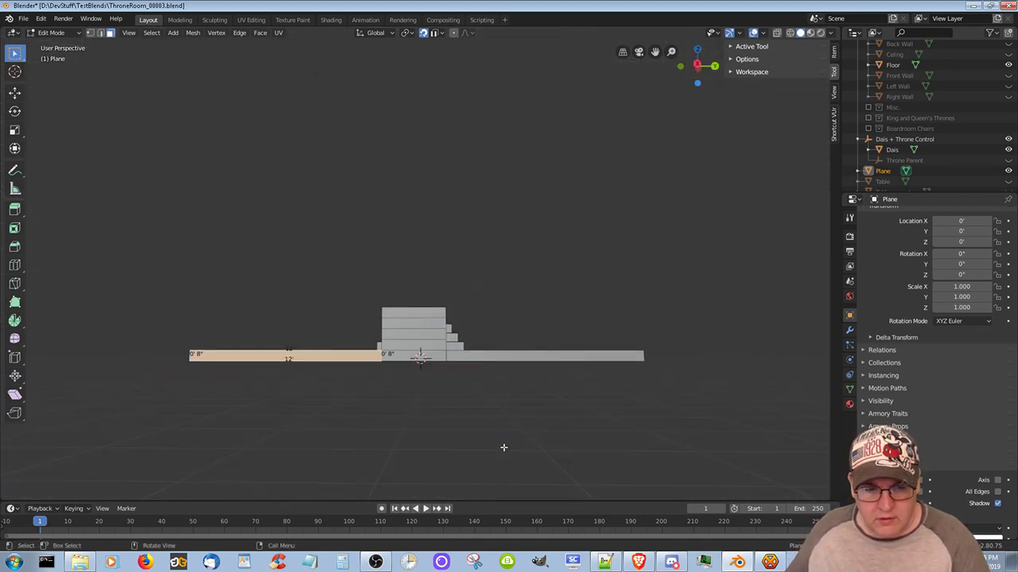
scroll(503, 448, "up", 5)
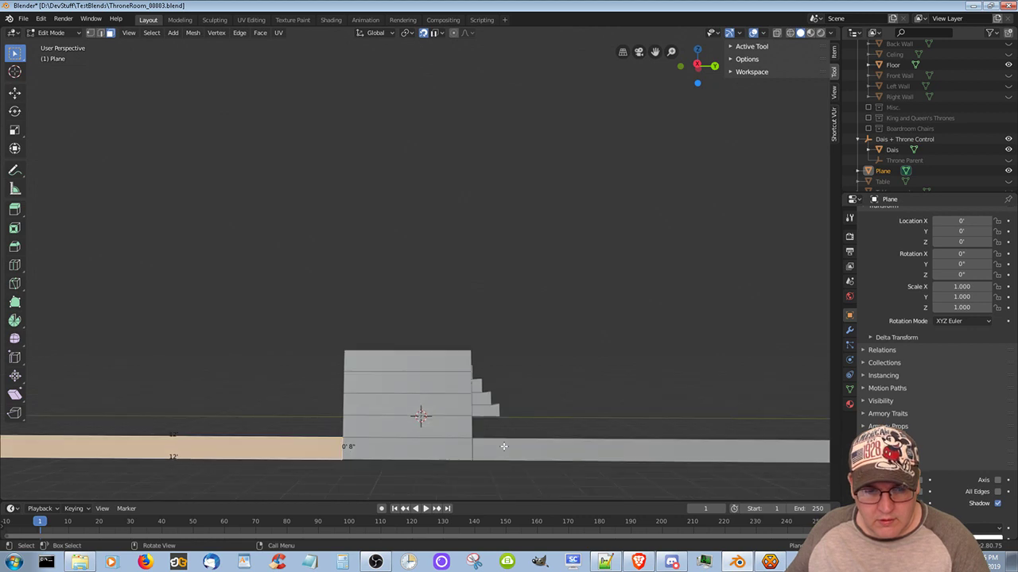
scroll(450, 457, "down", 3)
middle_click_drag(448, 449, 454, 422)
left_click(481, 400)
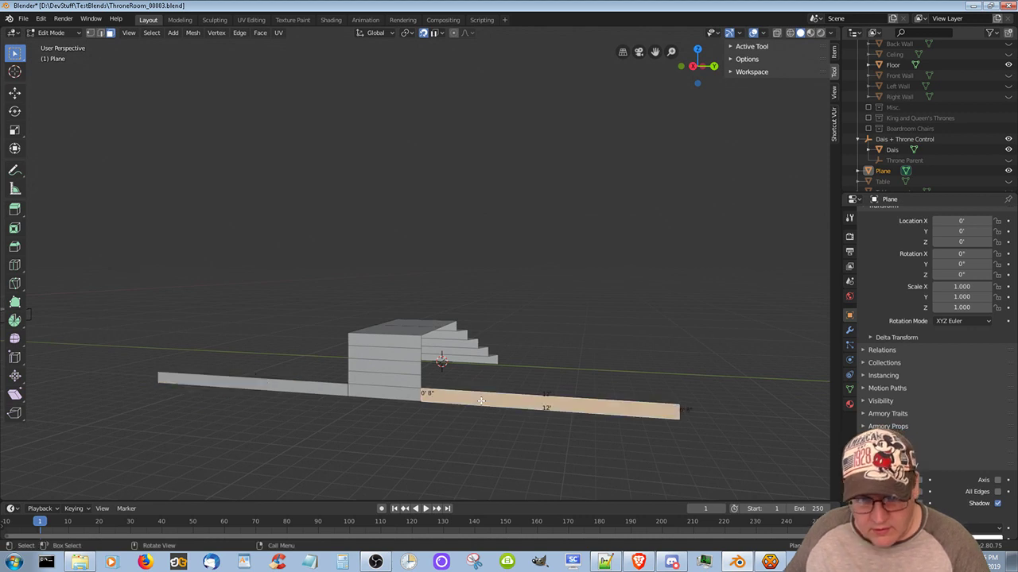
Examine the widened lowest back-face row and its alignment with the stairs and platform from the front, above and behind
middle_click_drag(383, 419, 479, 403)
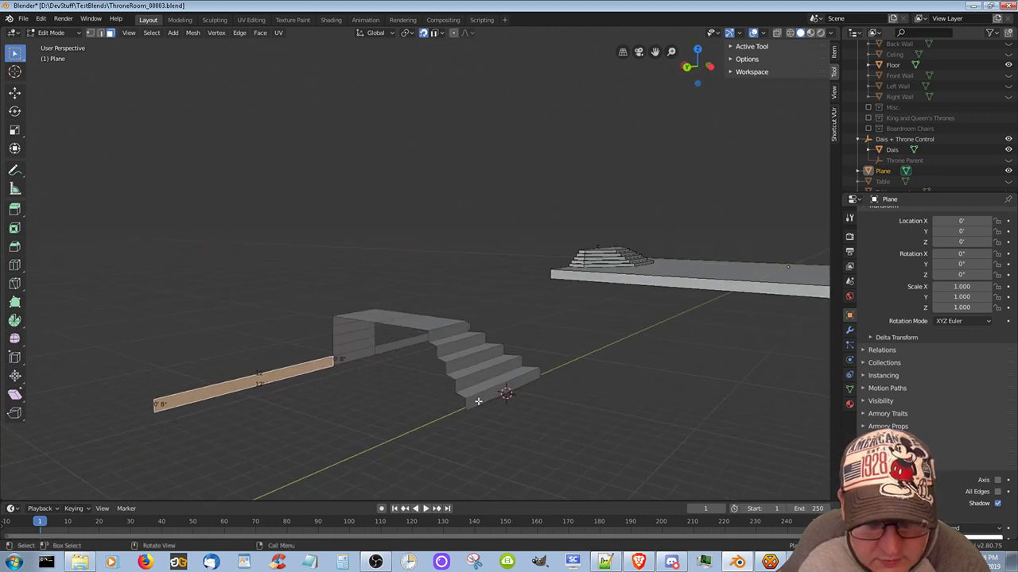
left_click(476, 401)
middle_click_drag(369, 400, 472, 71)
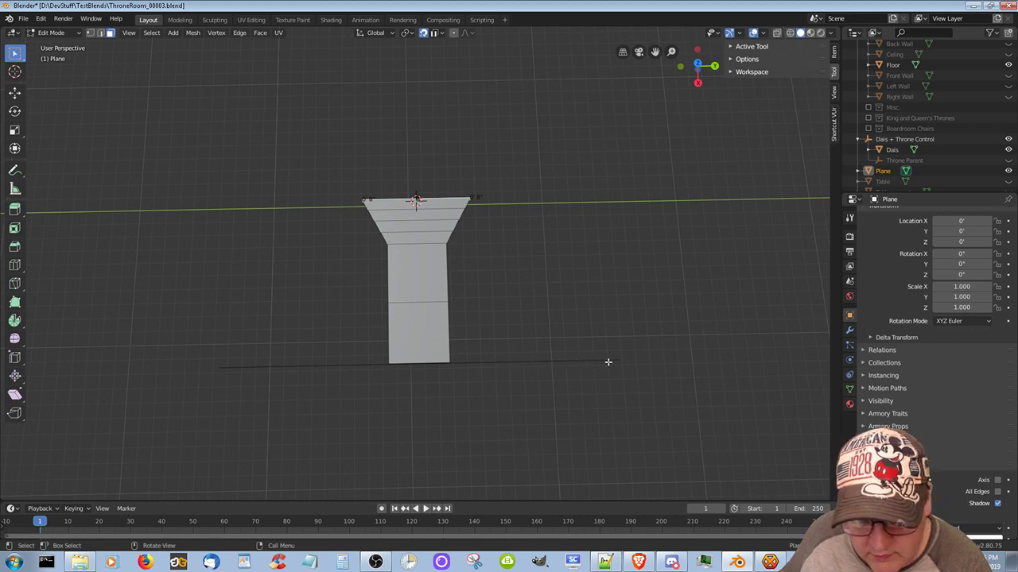
middle_click_drag(466, 402, 454, 314)
scroll(454, 314, "up", 5)
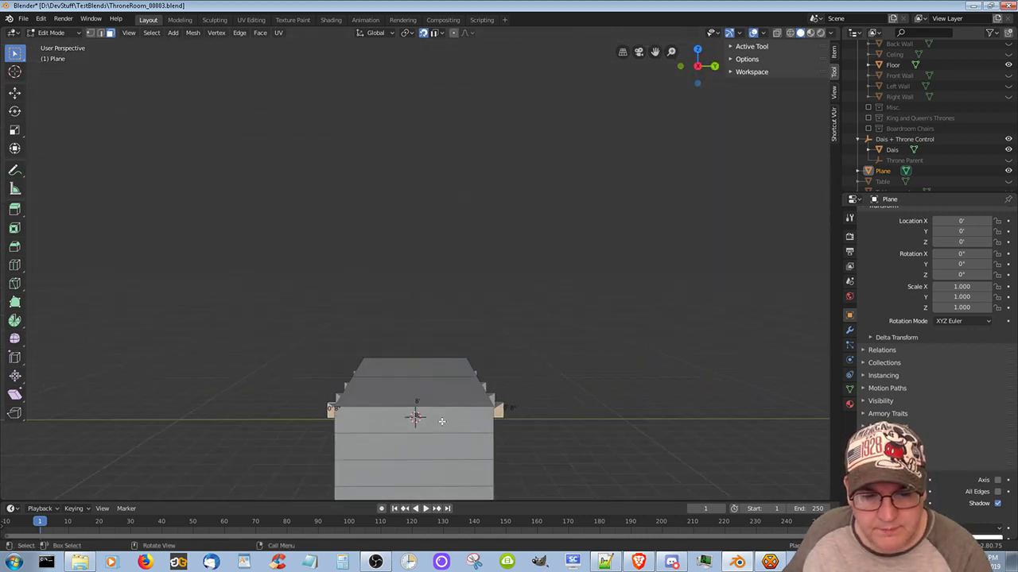
scroll(443, 415, "down", 5)
scroll(443, 414, "up", 4)
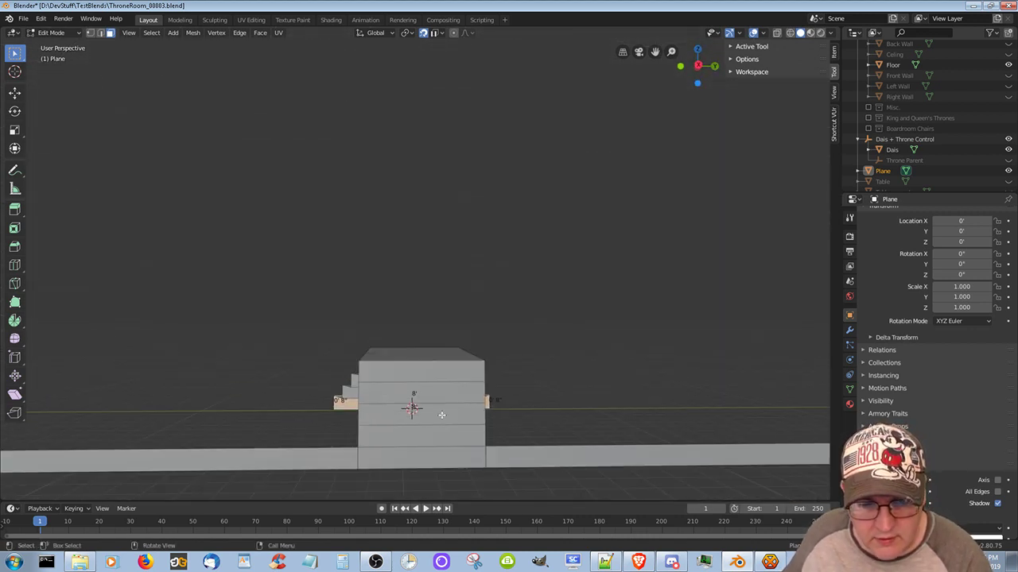
Extrude the +Y side edge of the second-lowest back-face row outward along global Y by about 1' 10.4"
left_click(485, 436)
left_click(100, 33)
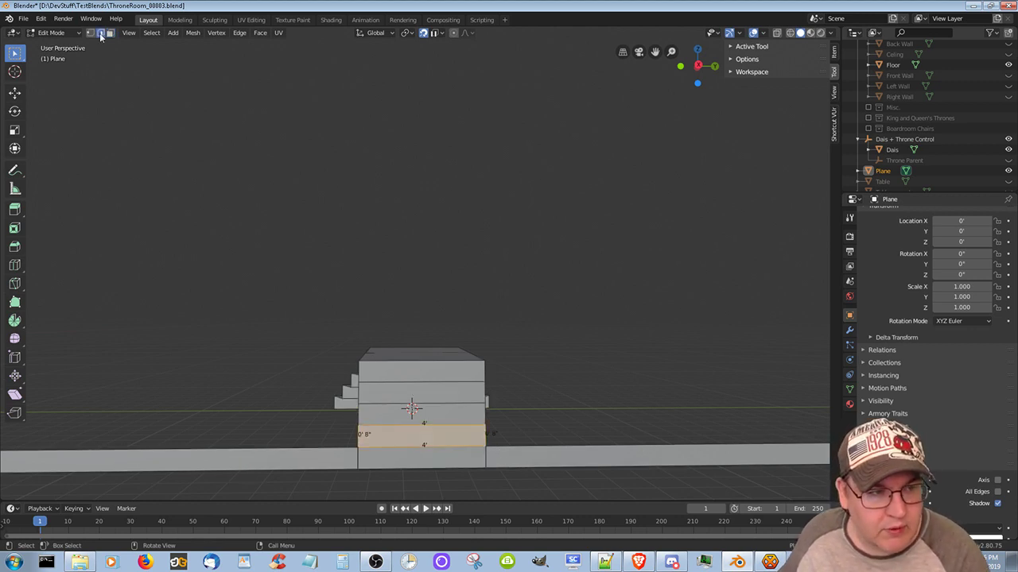
left_click(485, 437)
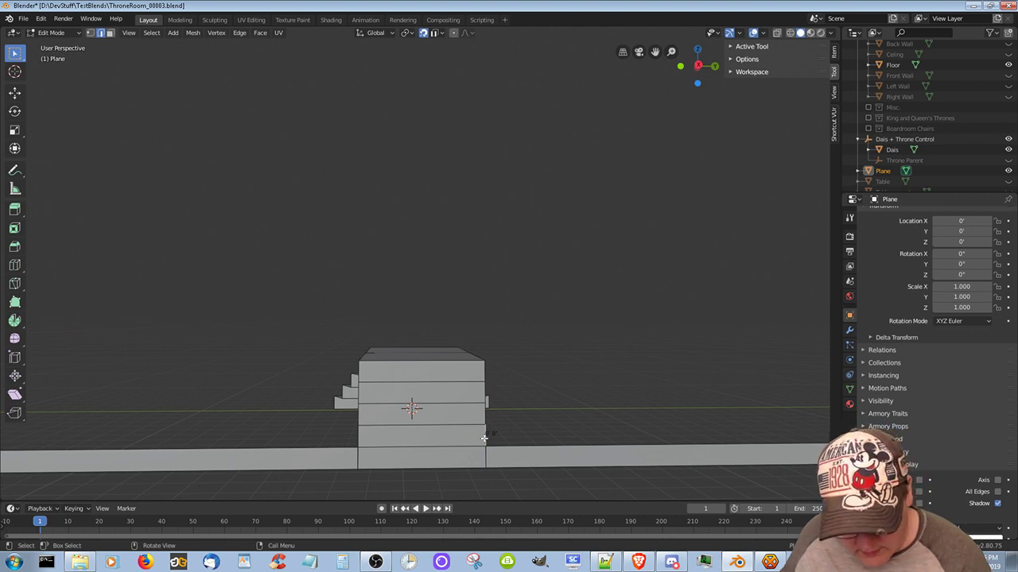
key("g")
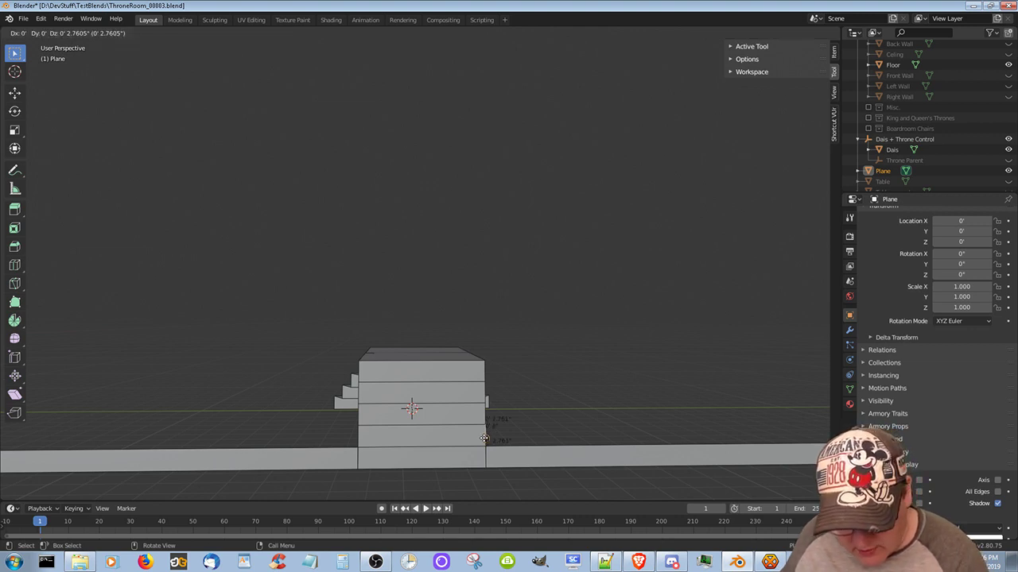
key("y")
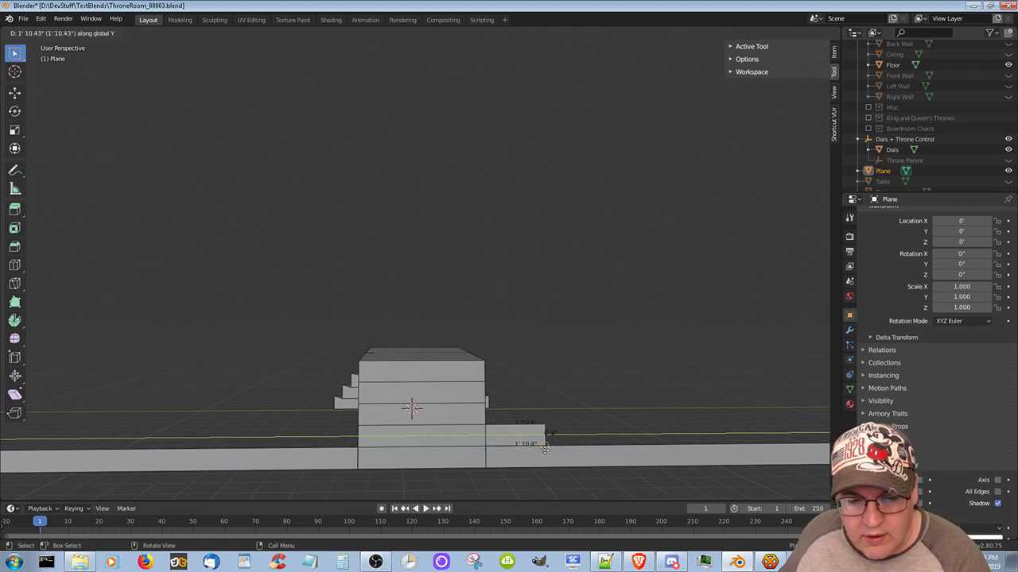
left_click(544, 450)
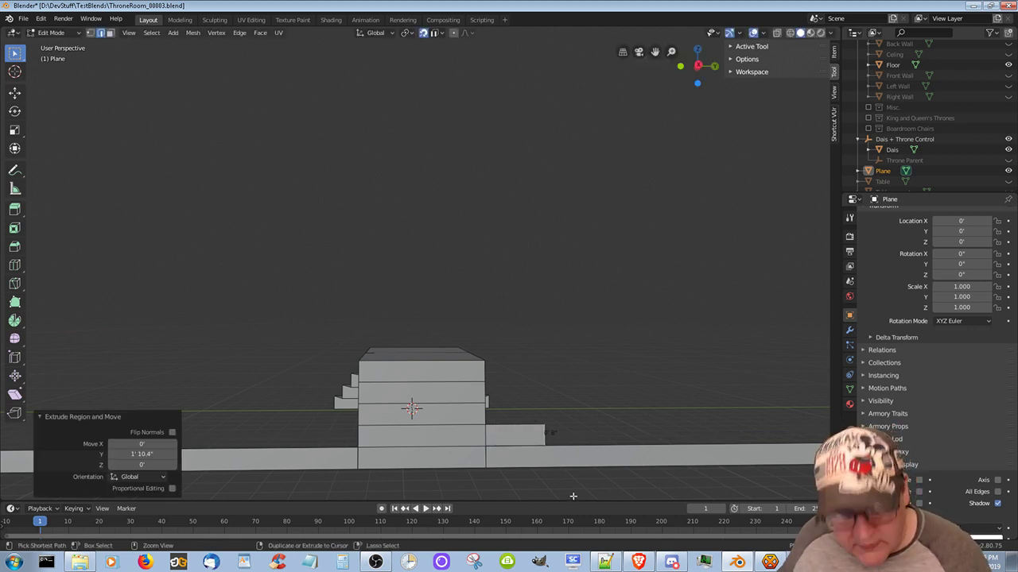
Undo the second-row extrusion and both side extrusions of the lowest back-face row, back to its selected +Y side edge
key("ctrl+z")
key("ctrl+z")
key("ctrl+z")
key("ctrl+z")
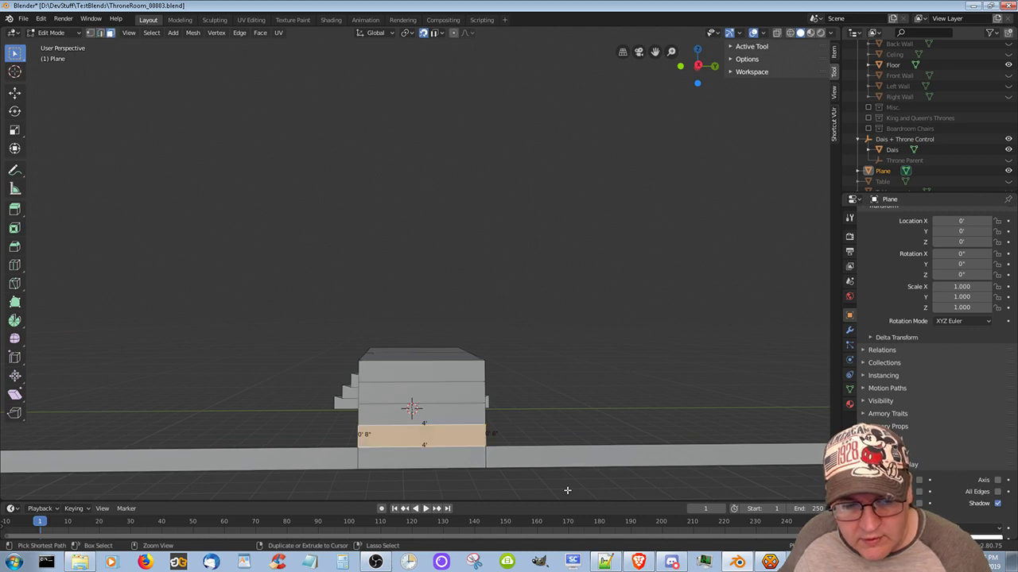
key("ctrl+z")
key("ctrl+z")
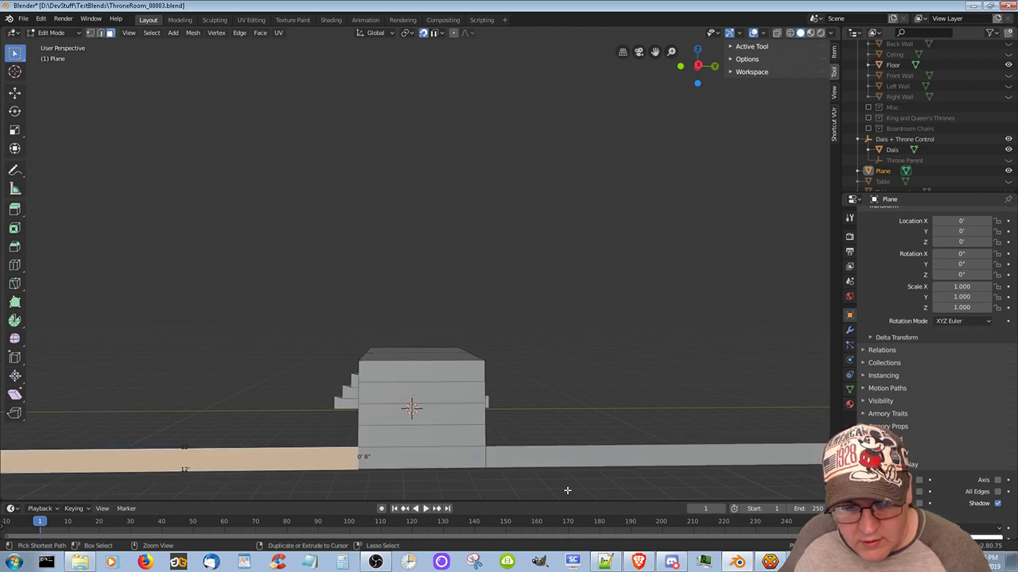
key("ctrl+z")
key("ctrl+z")
key("ctrl+z")
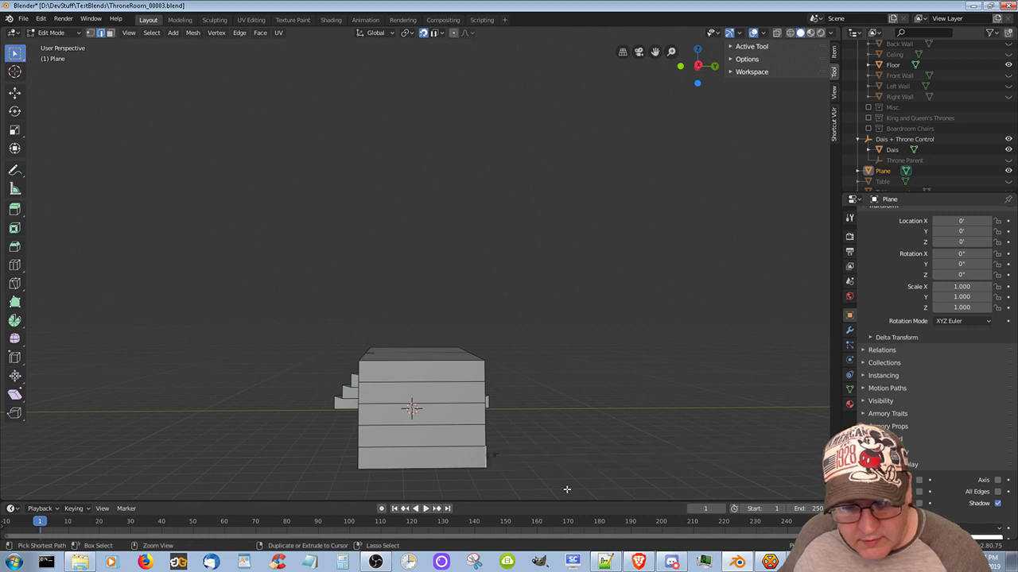
Turn off snapping and save the throne room file
left_click(424, 33)
key("ctrl+s")
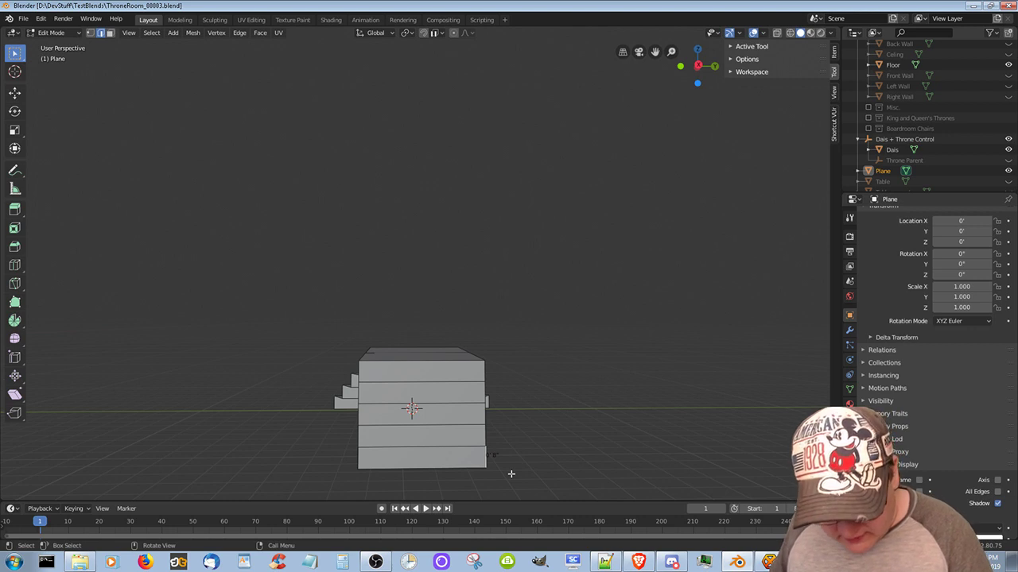
Extrude the selected +Y side edge of the lowest back-face row outward 12' along global Y
key("g")
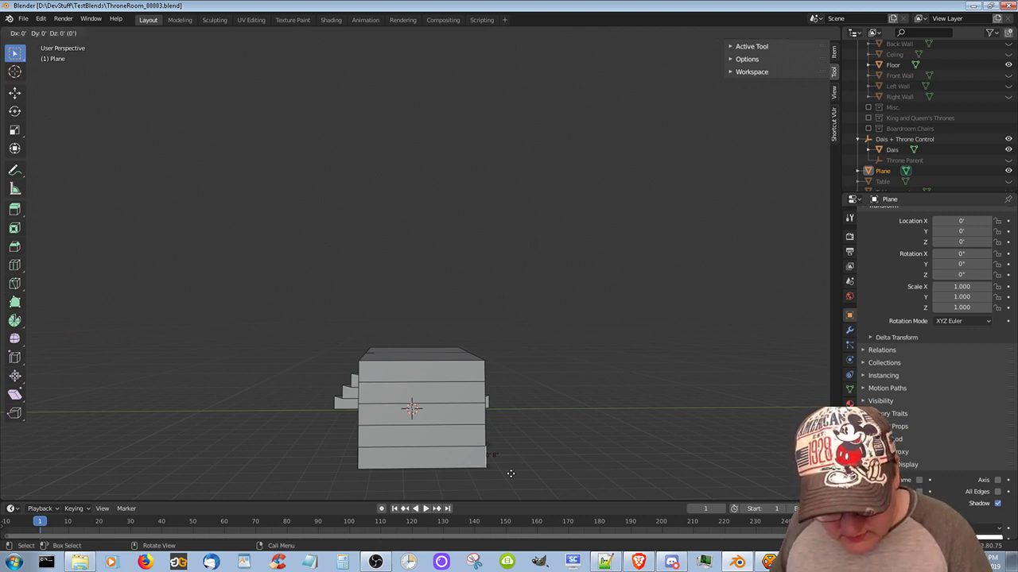
key("y")
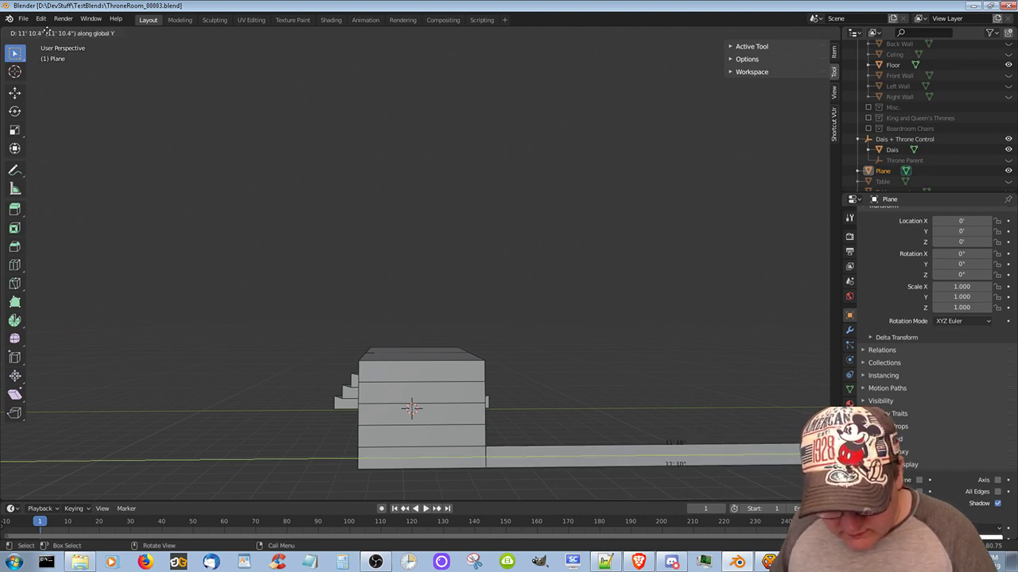
left_click(104, 27)
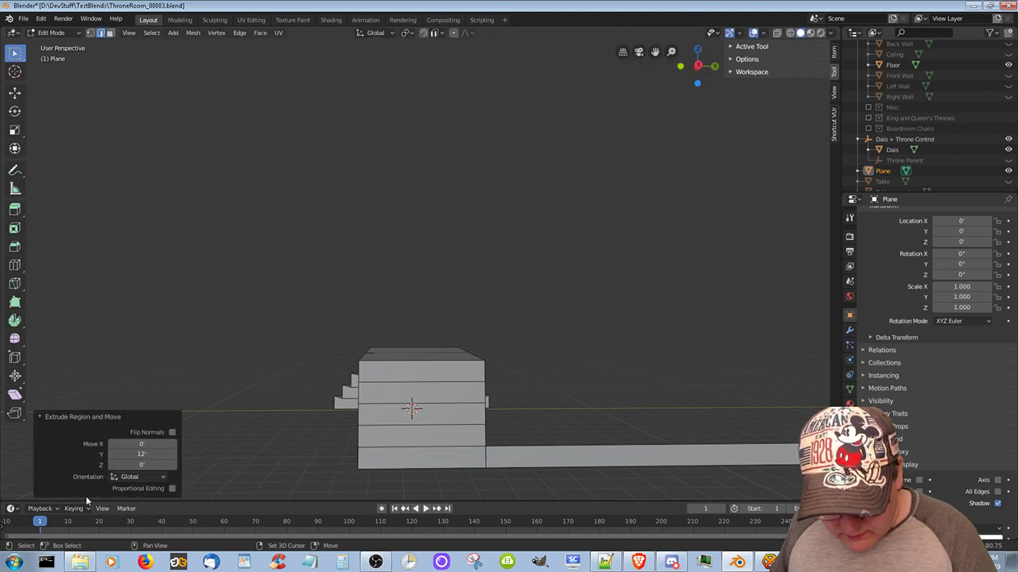
Extrude the -Y side edge of the lowest back-face row outward along global Y
left_click(357, 455)
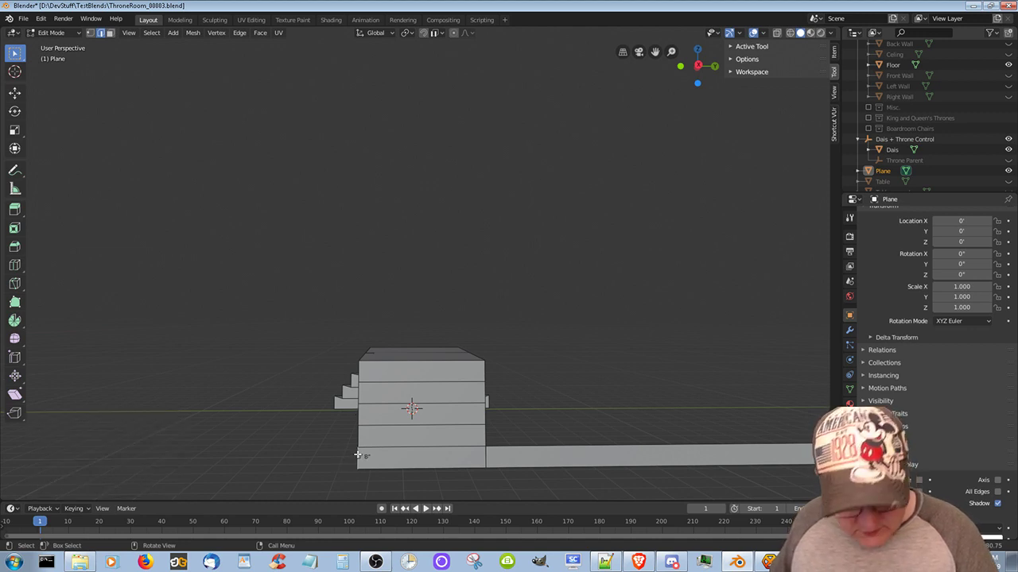
key("g")
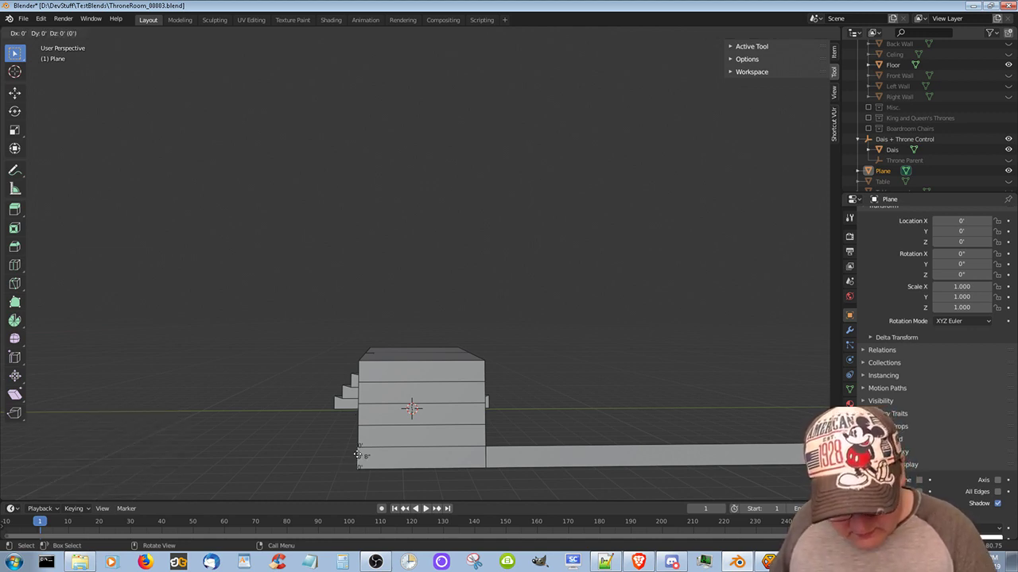
key("y")
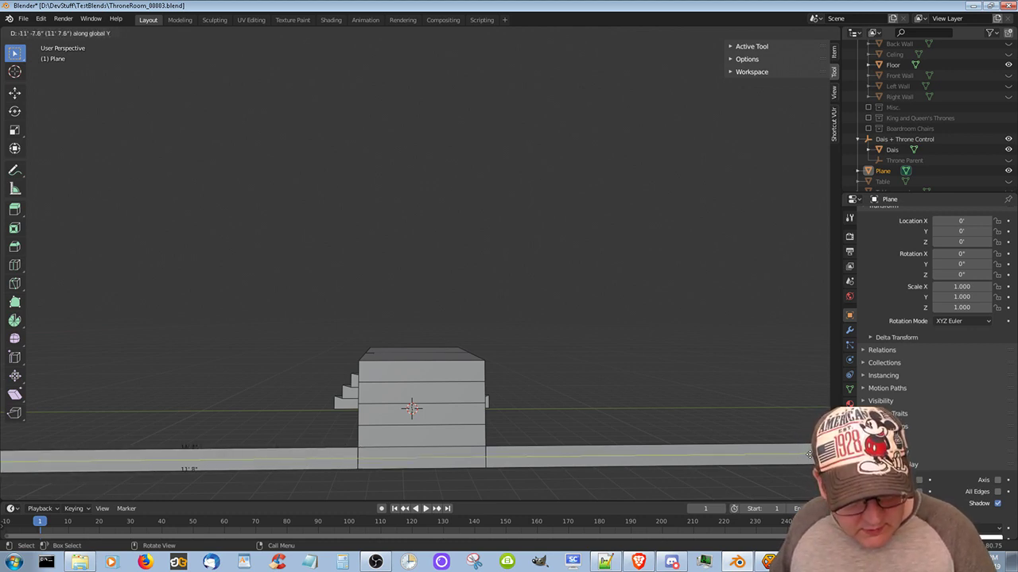
Finish extruding the bottom row's negative-Y side edge along global Y, with the Y distance set to exactly -12 feet
key("shift")
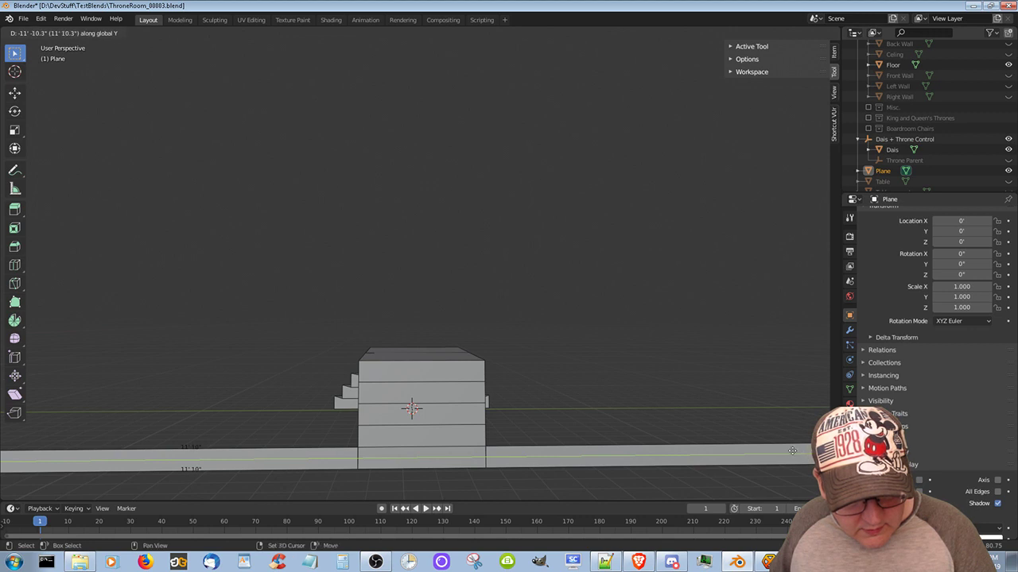
left_click(746, 441)
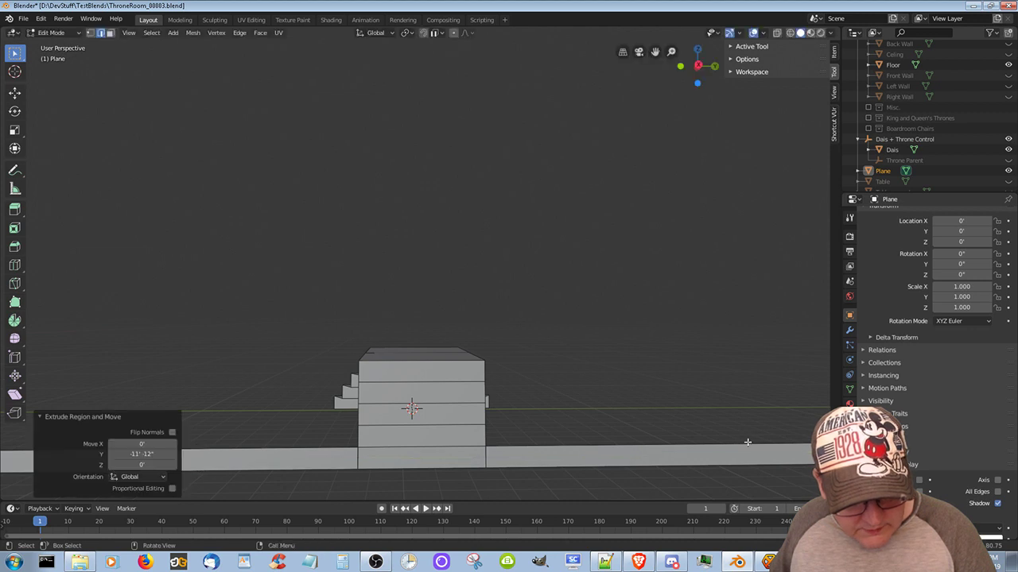
left_click(136, 454)
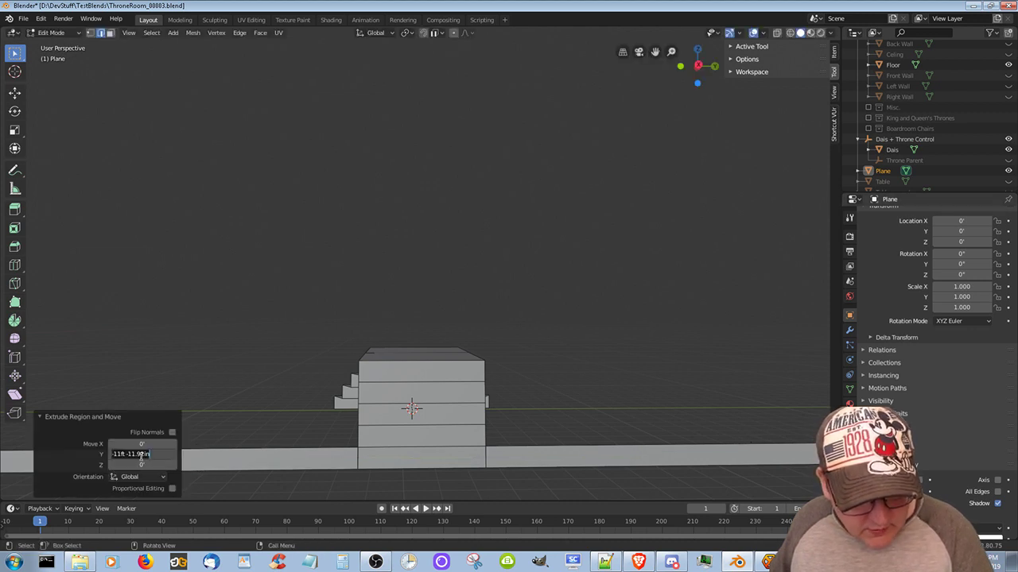
key("BackSpace")
type("-12")
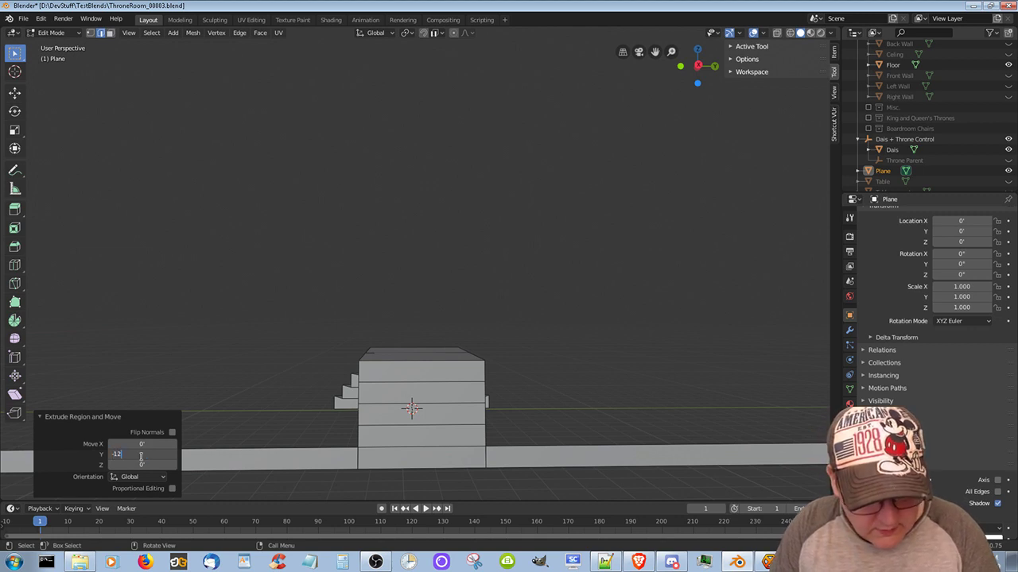
key("Return")
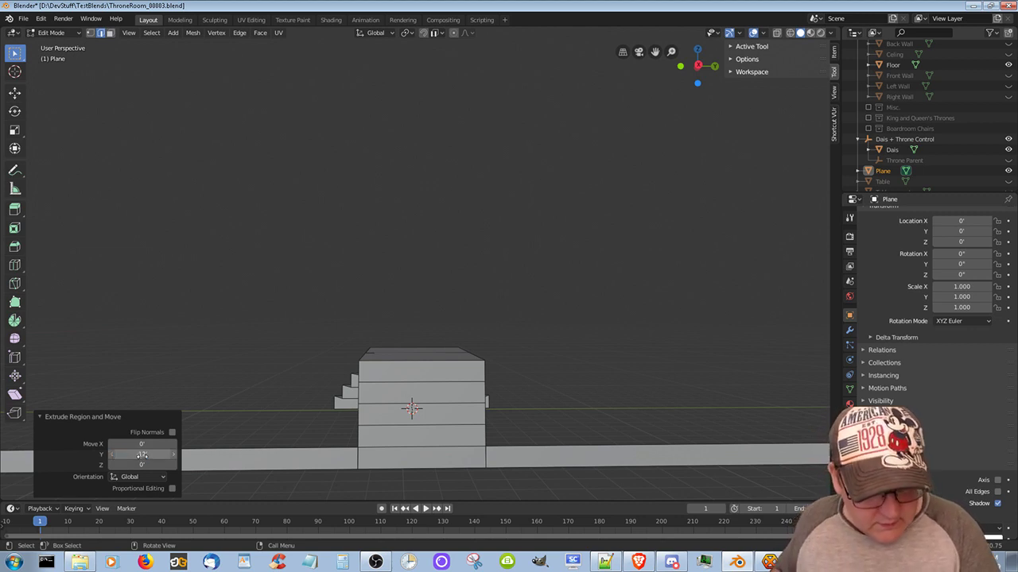
left_click(283, 493)
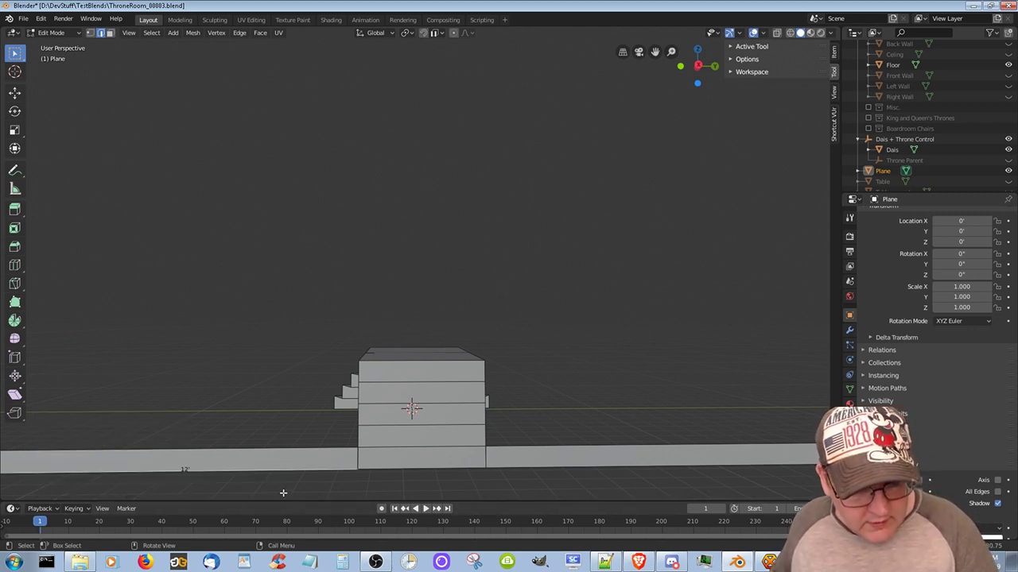
Extrude the negative-Y side edge of the second row from the bottom about -11' 6" along global Y
left_click(360, 435)
key("g")
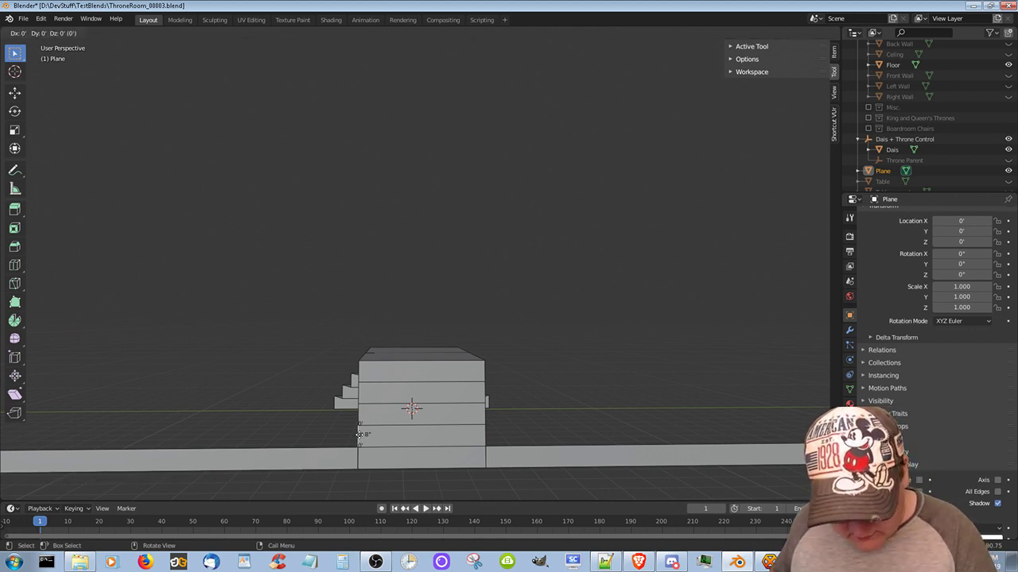
key("y")
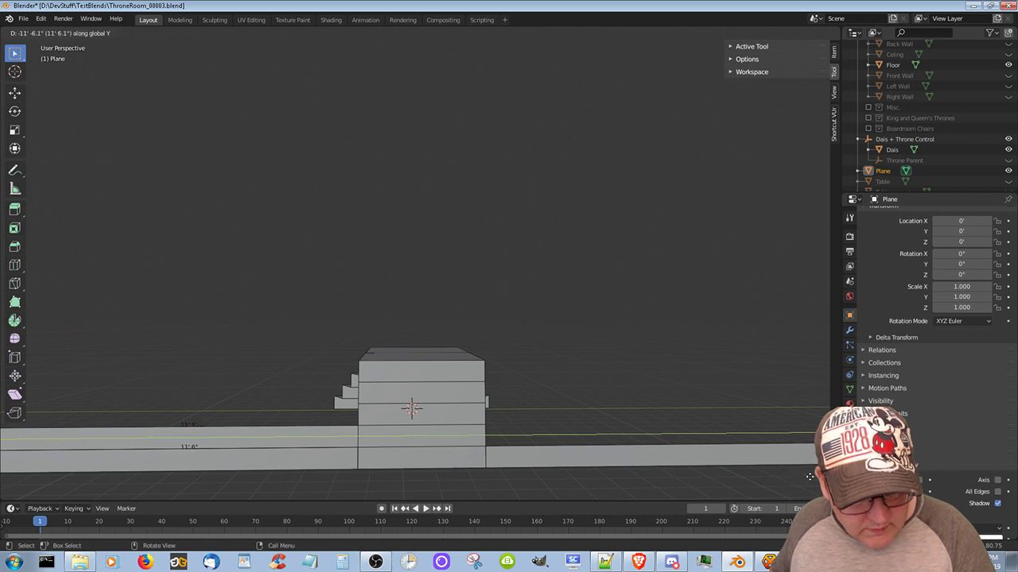
left_click(810, 477)
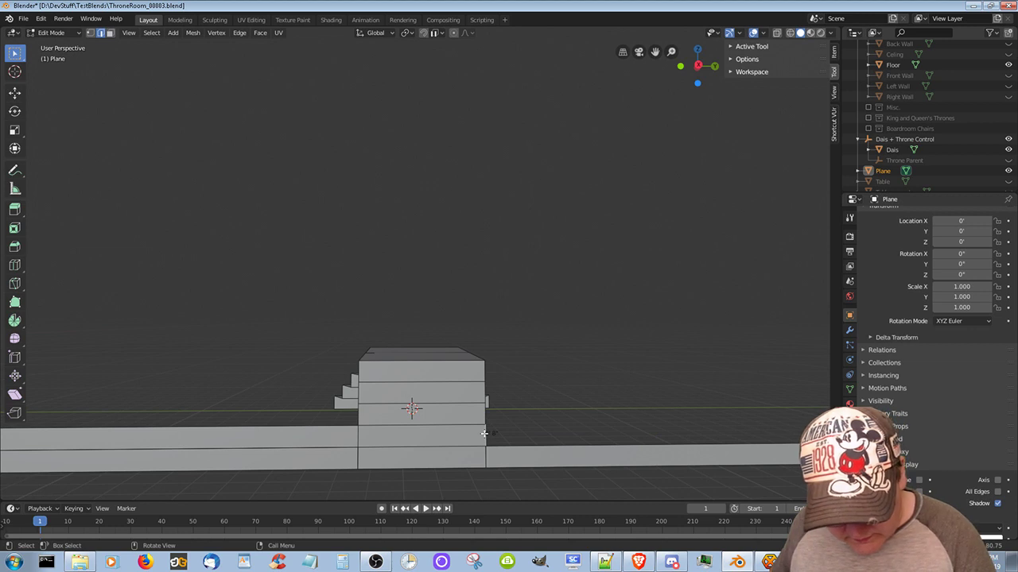
key("g")
key("y")
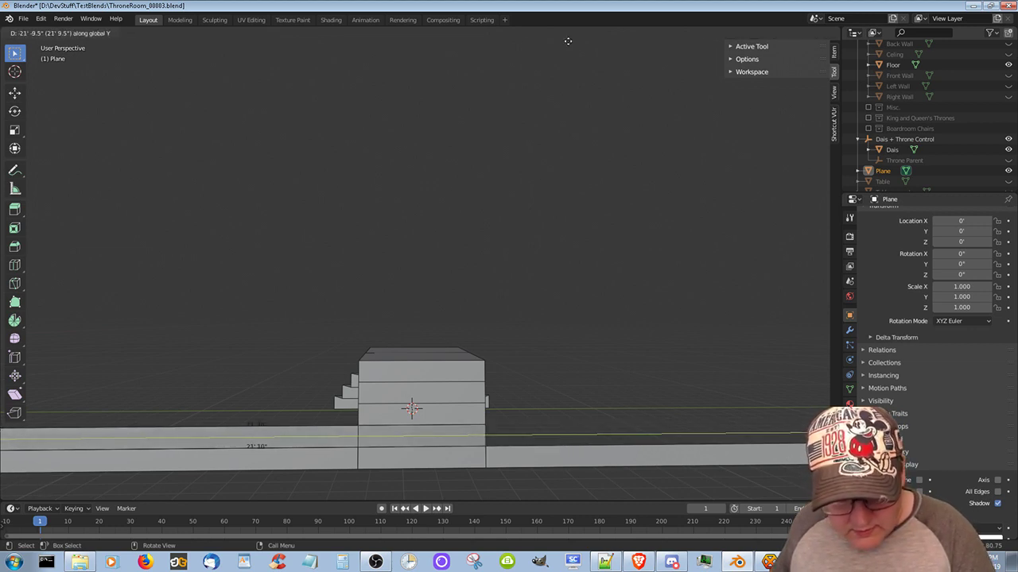
key("Escape")
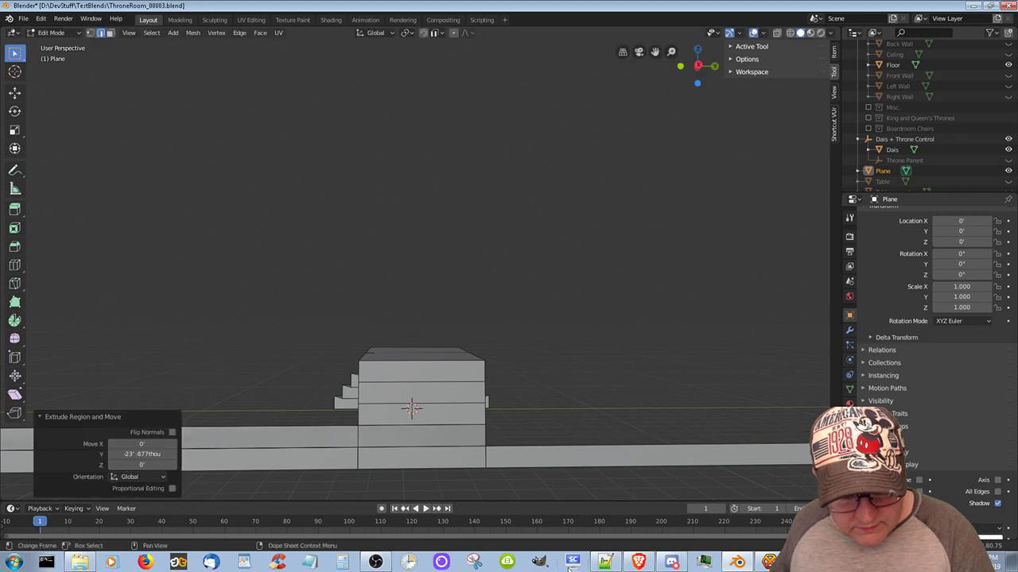
key("ctrl+z")
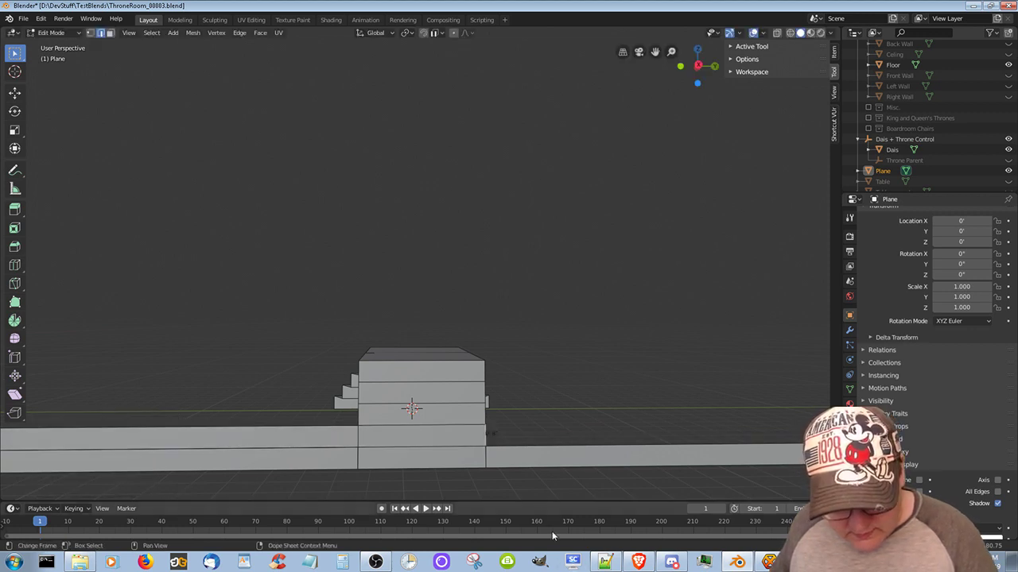
Extrude the positive-Y side edge of the second row from the bottom about 11' 6" along global Y
key("g")
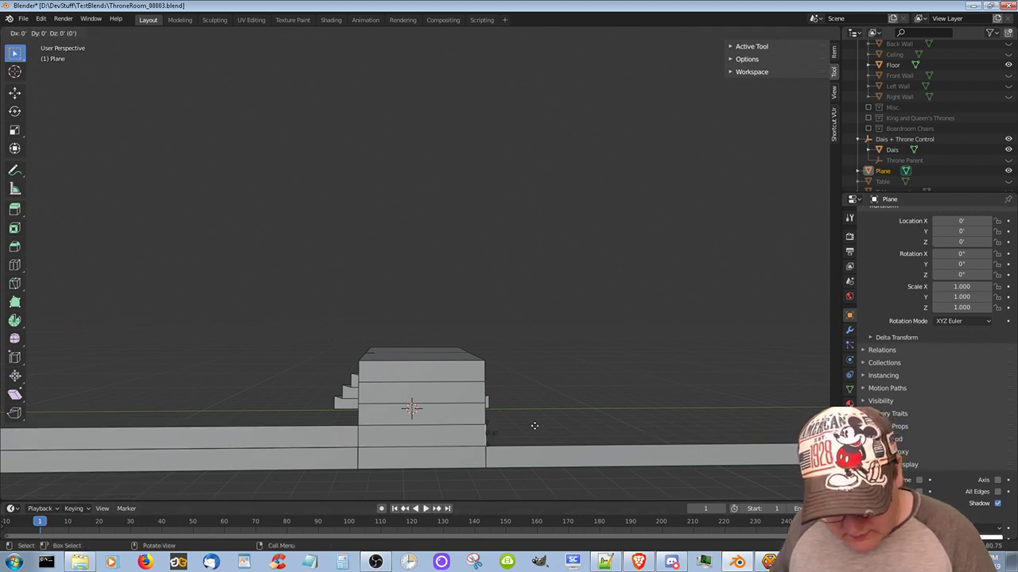
key("y")
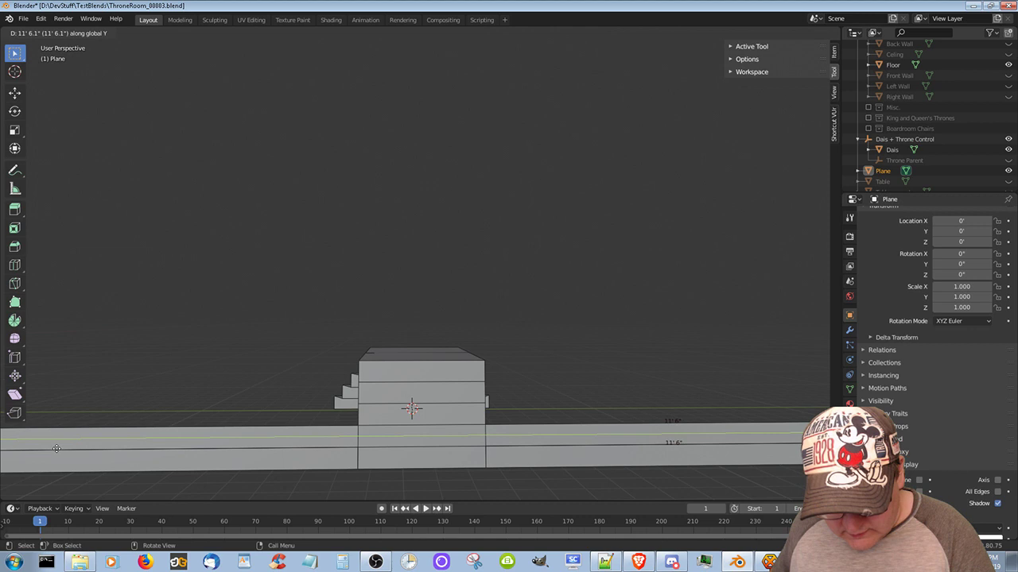
left_click(56, 448)
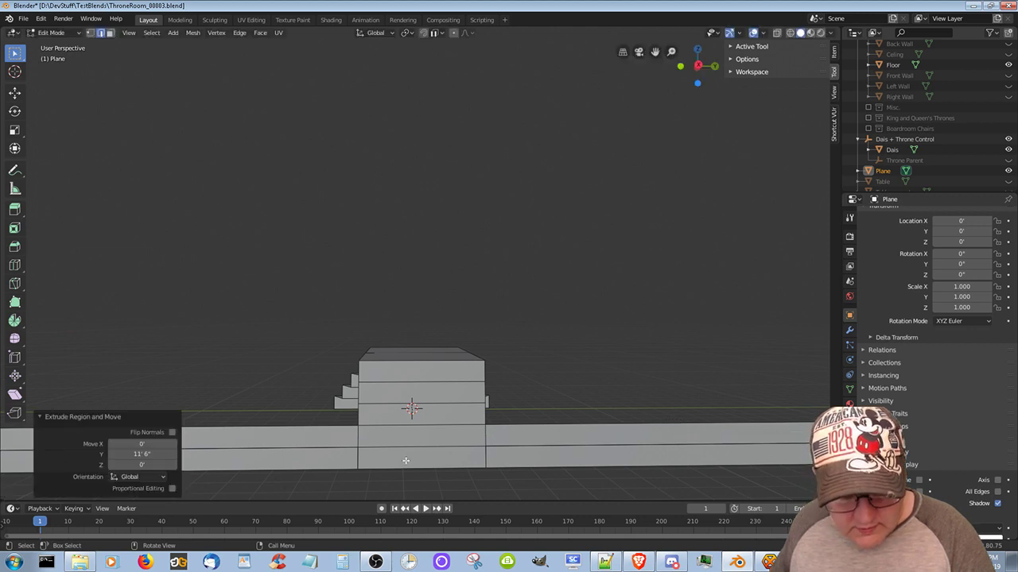
Extrude the positive-Y side edge of the third row from the bottom exactly 11 feet along global Y
left_click(484, 412)
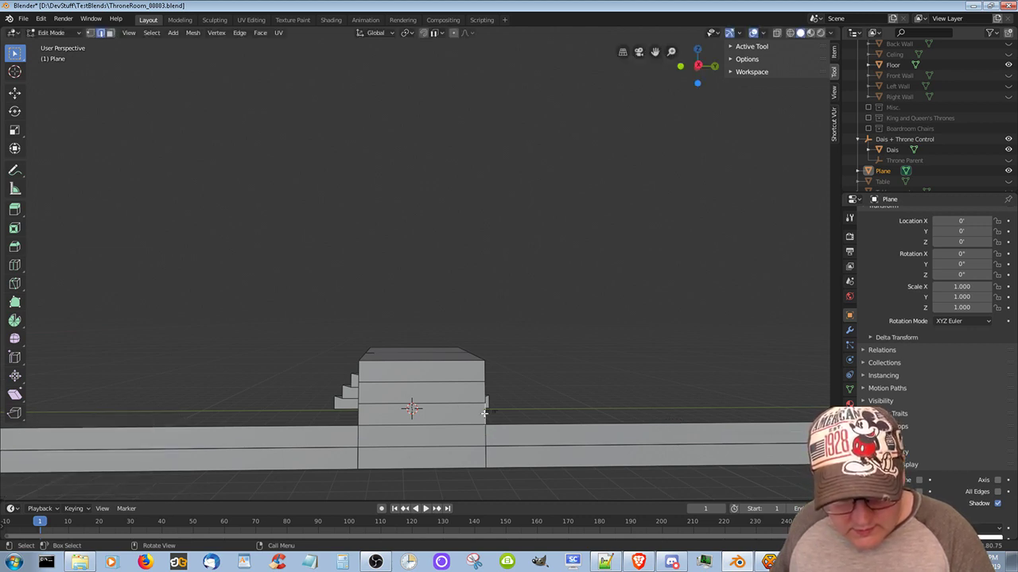
key("e")
key("y")
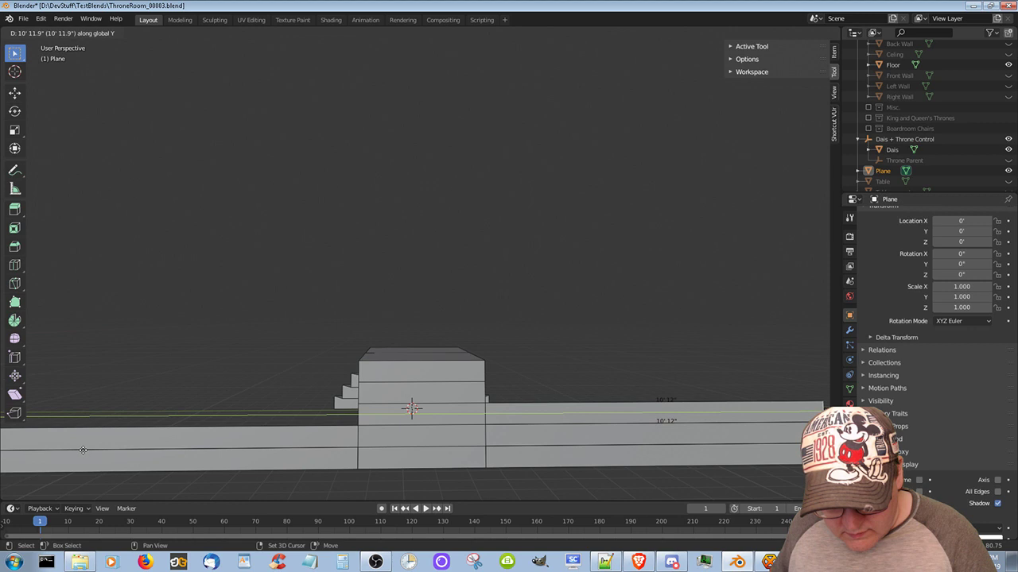
left_click(83, 450)
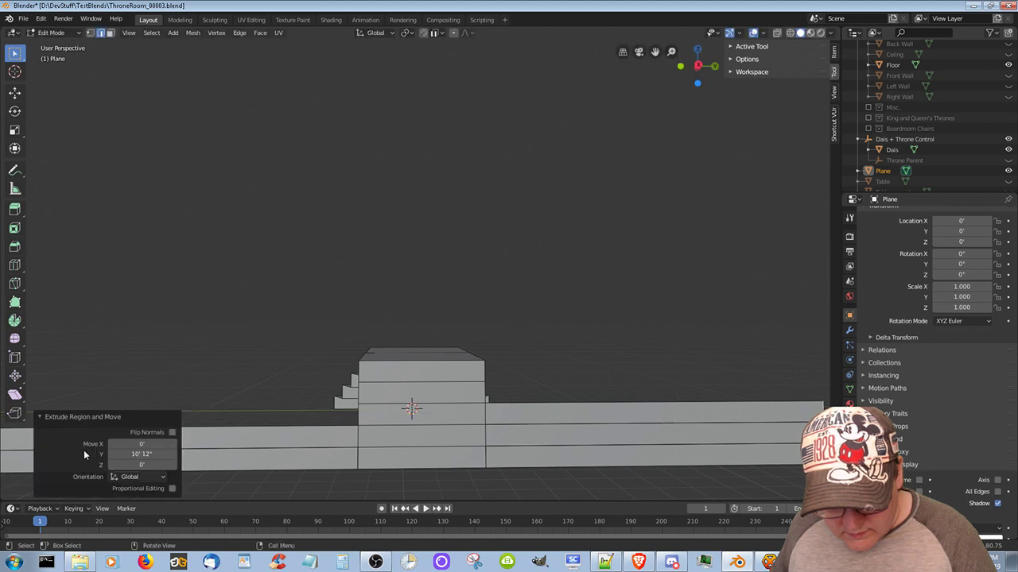
left_click(154, 455)
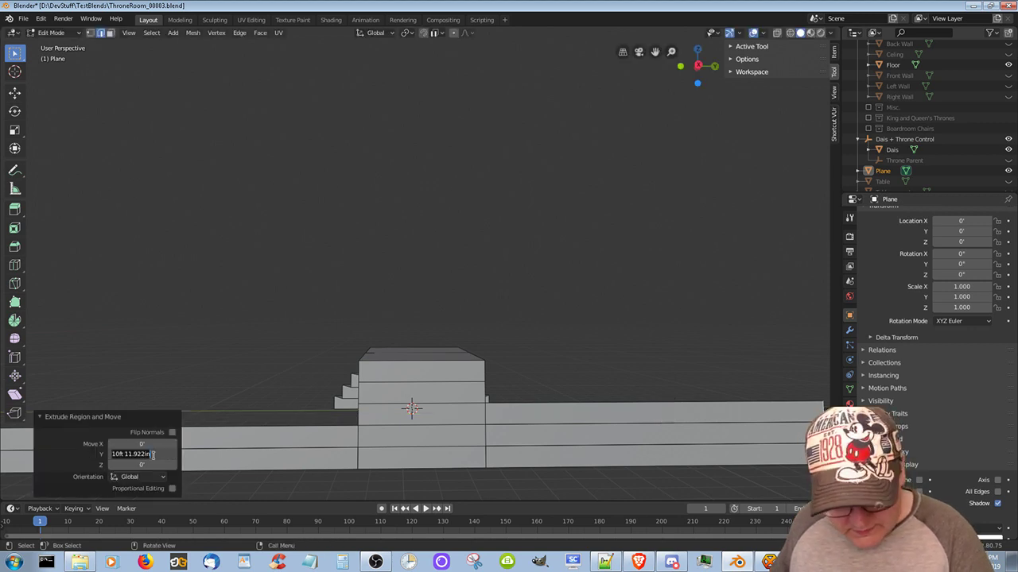
type("11")
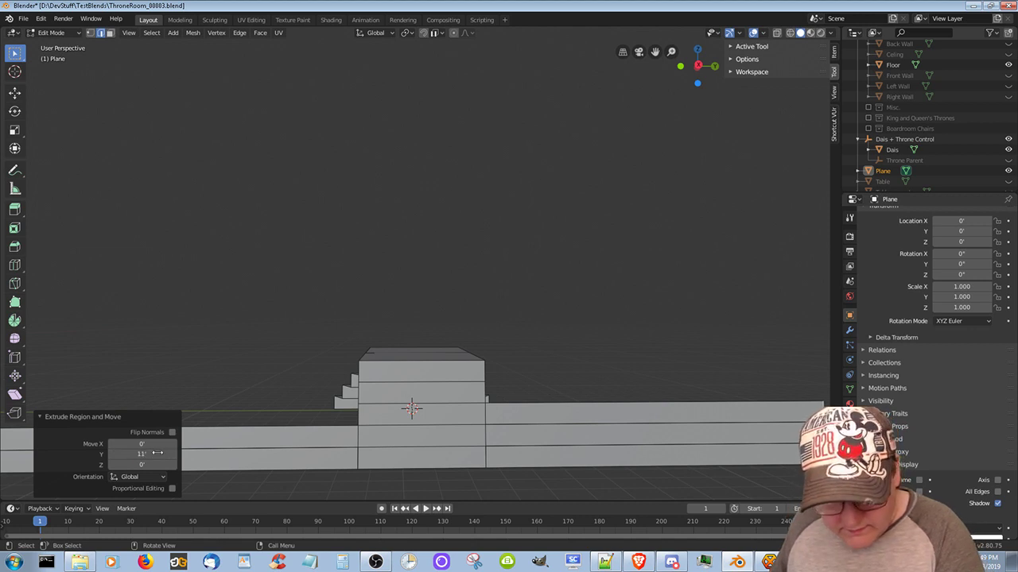
key("Return")
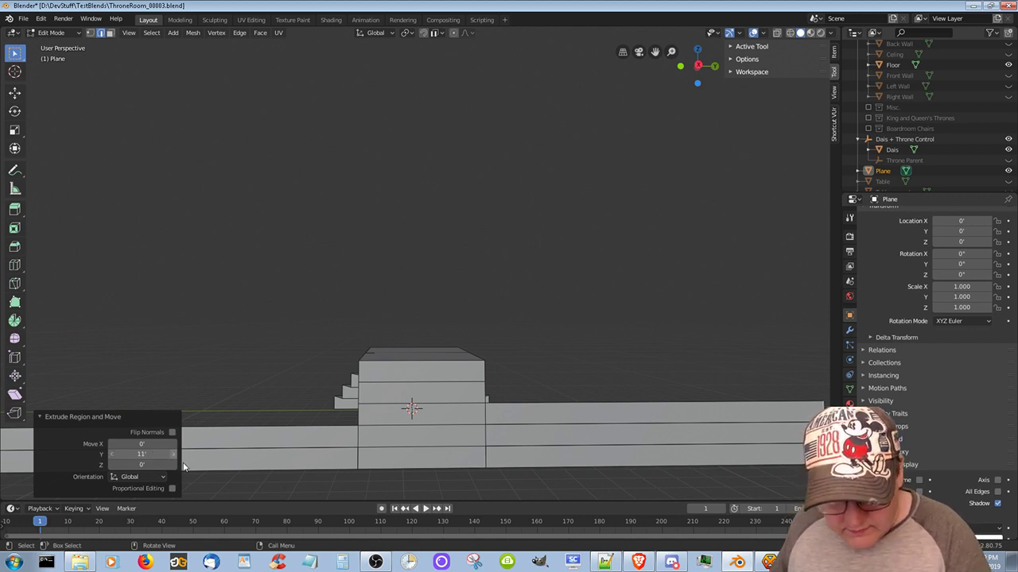
Extrude the negative-Y side edge of the third row from the bottom about -11' 1" along global Y
left_click(360, 415)
key("g")
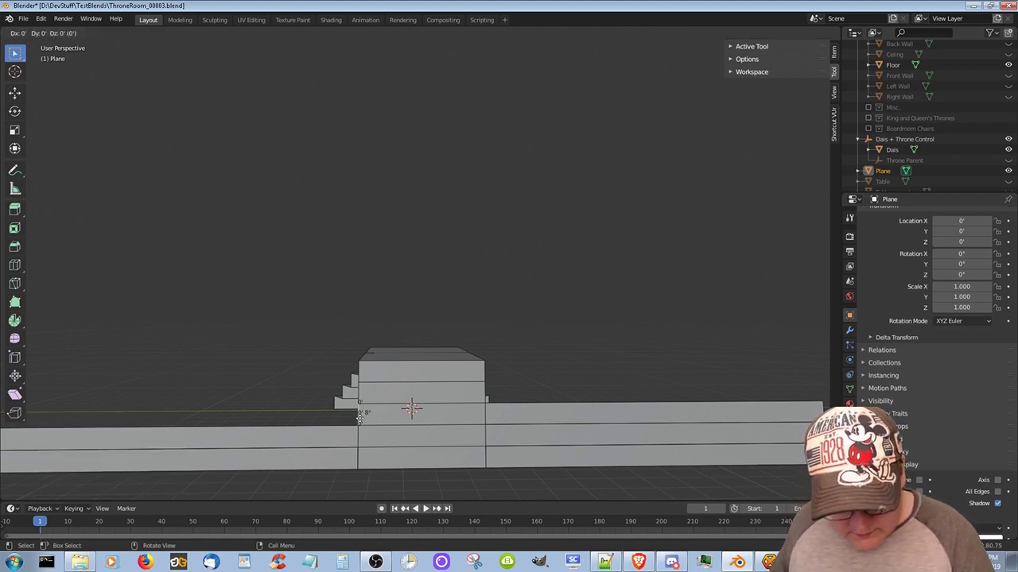
left_click_drag(360, 415, 96, 419)
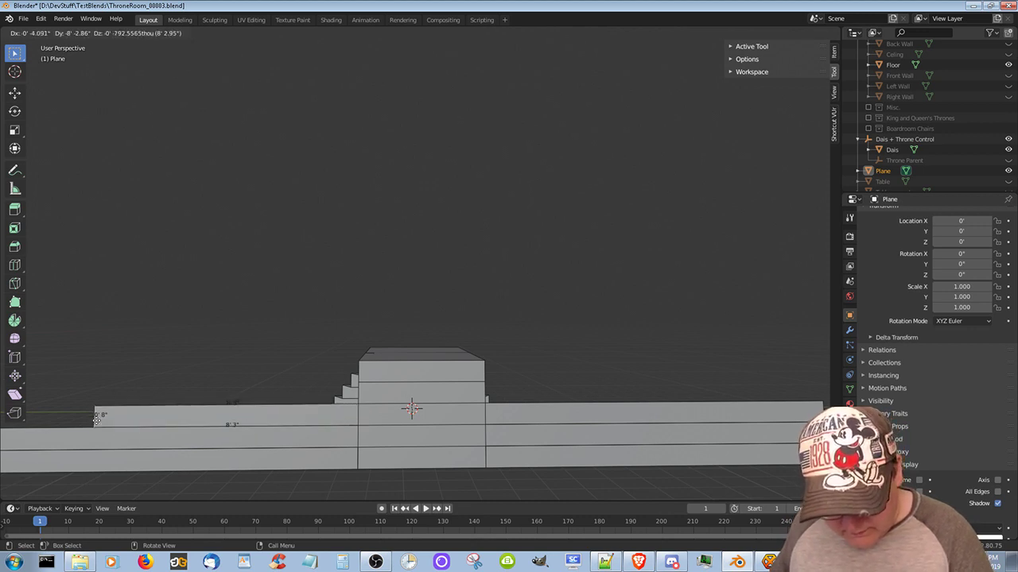
right_click(96, 420)
key("g")
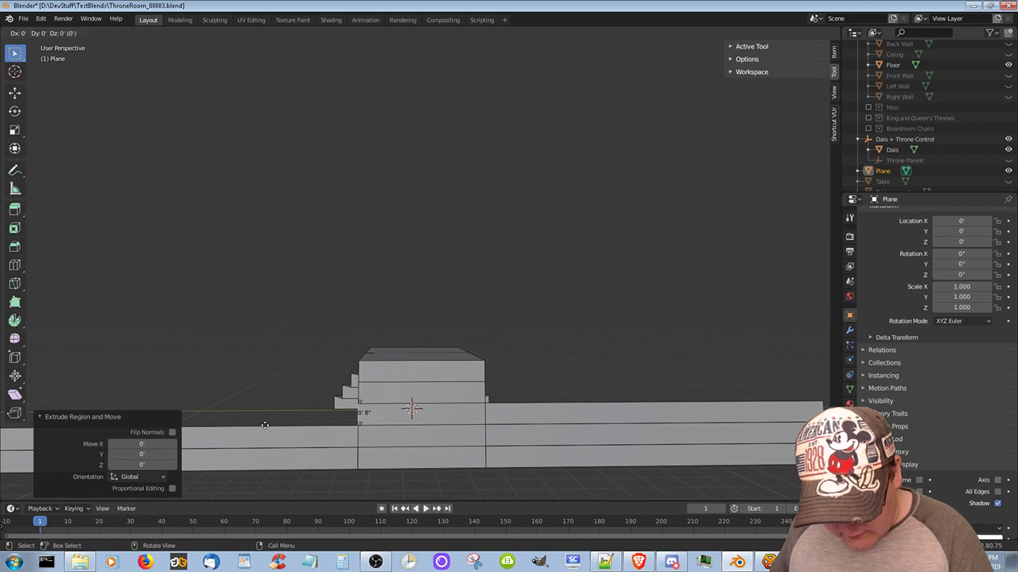
key("y")
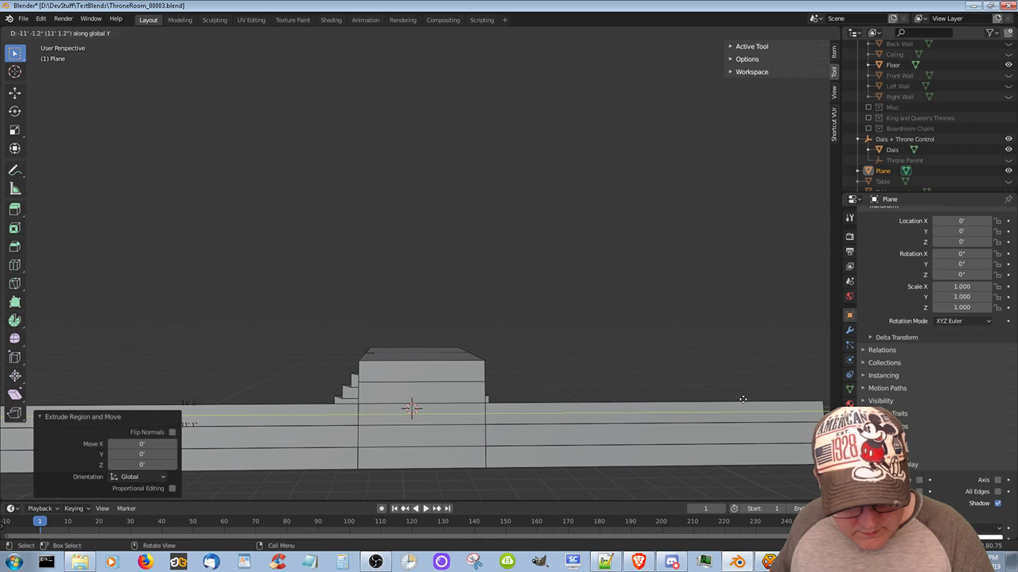
left_click(742, 399)
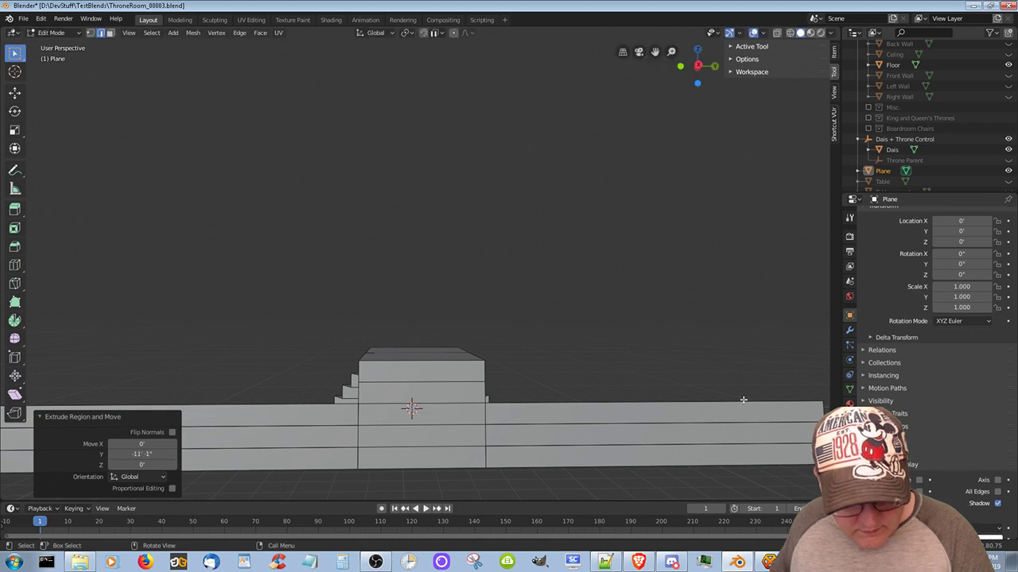
Set the Y distance of the third row's negative-Y extrusion to exactly -11 feet
left_click(142, 453)
key("Home")
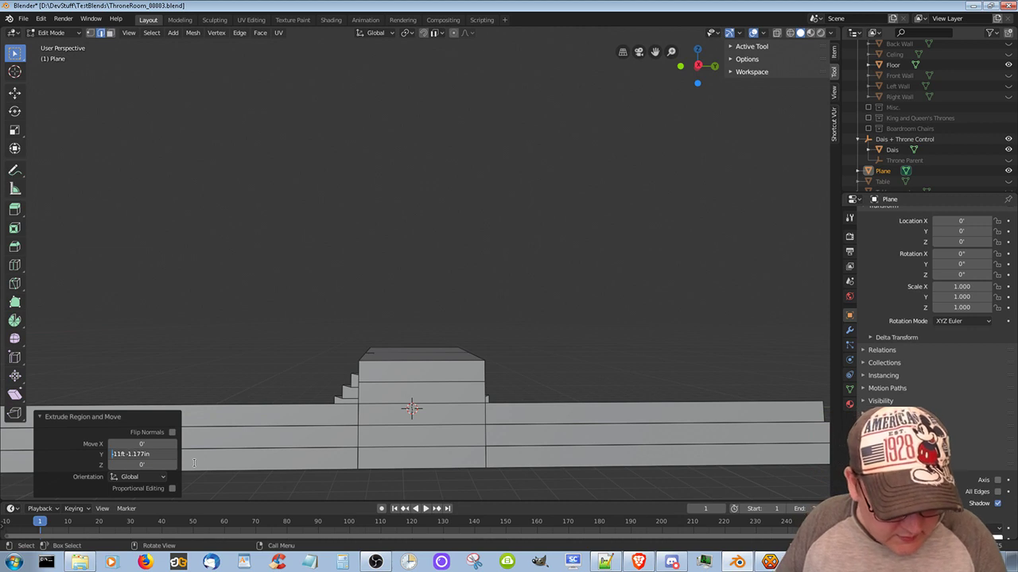
key("ctrl+Right")
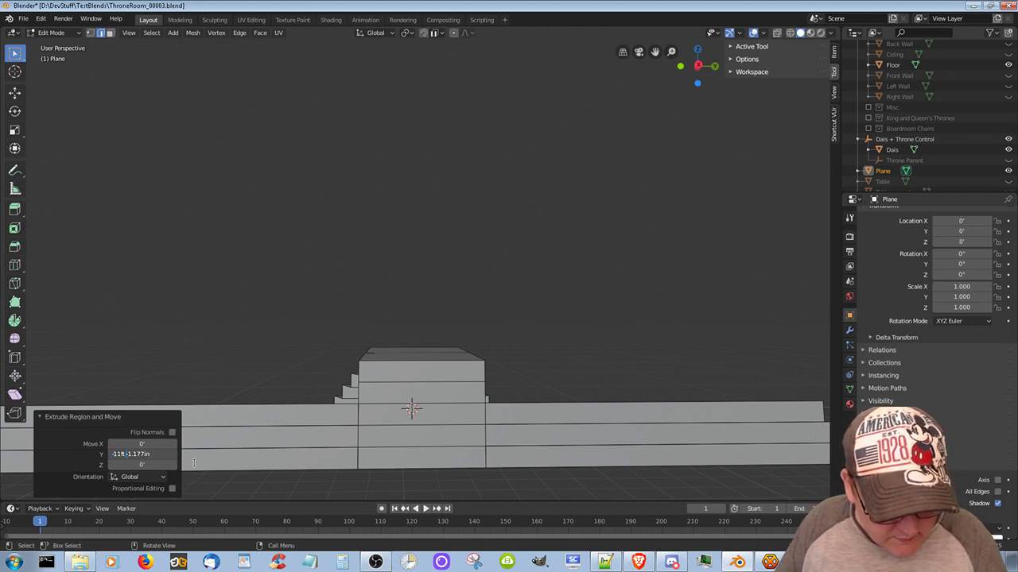
key("Delete")
key("Delete")
key("Delete")
key("Delete")
key("Delete")
key("Delete")
key("Delete")
type("7")
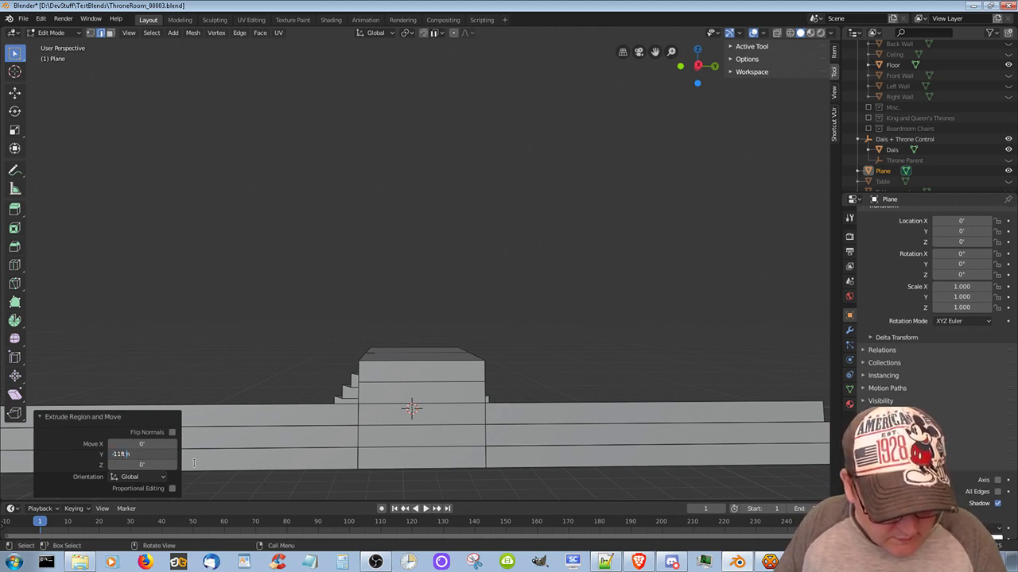
key("Return")
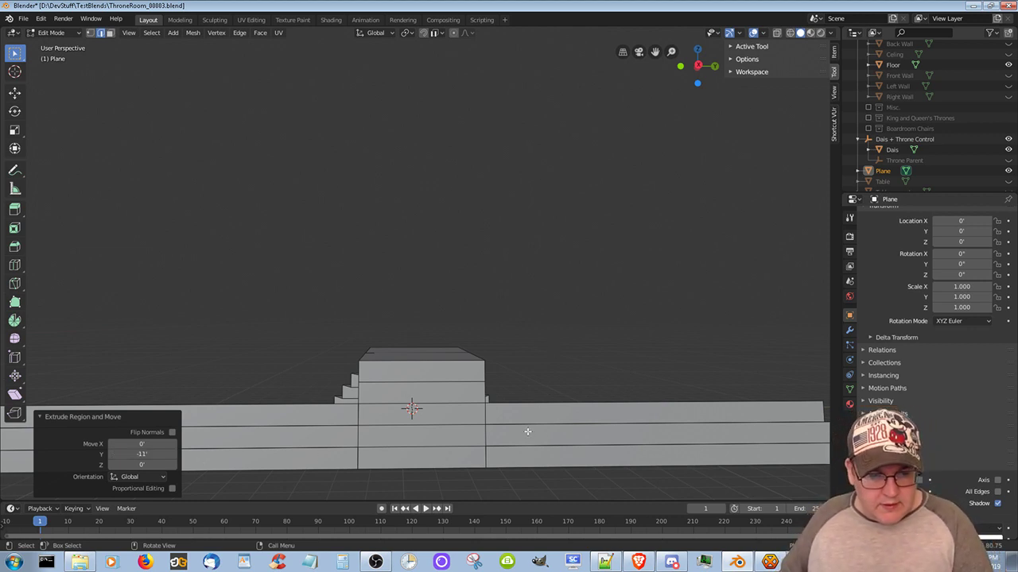
Extrude the positive-Y side edge of the fourth row from the bottom about 10' 6" along global Y
left_click(487, 389)
key("g")
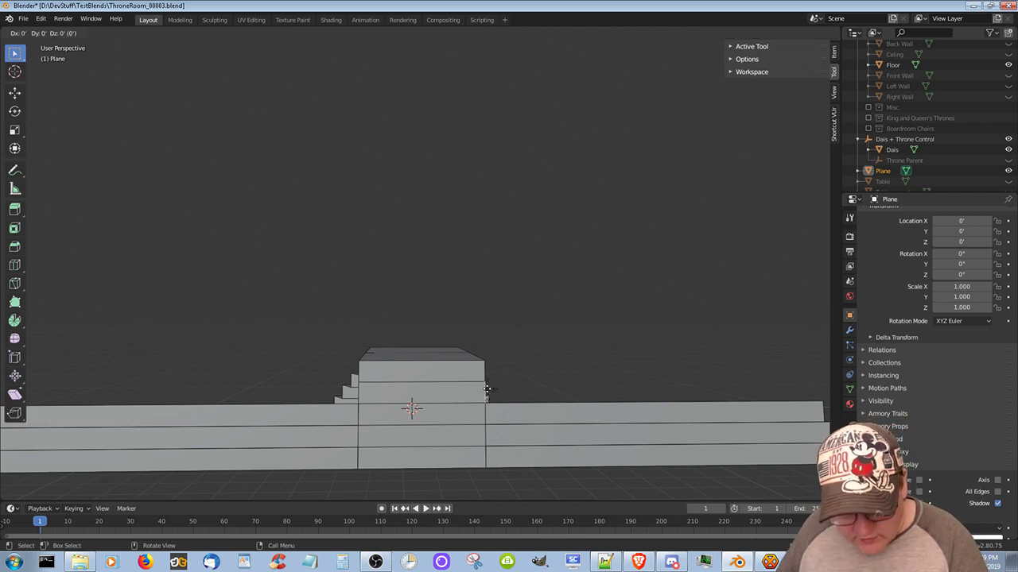
key("y")
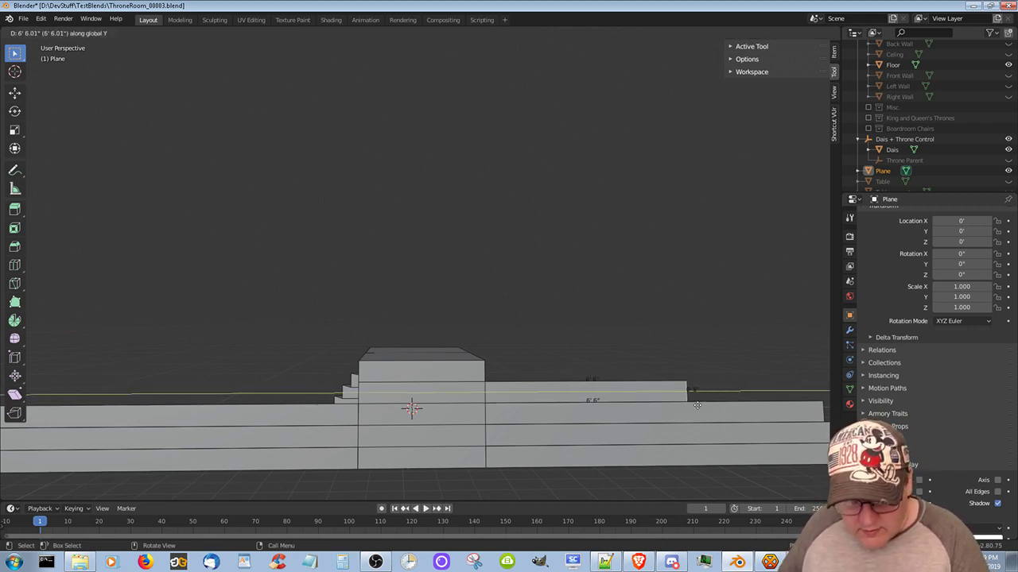
left_click(811, 406)
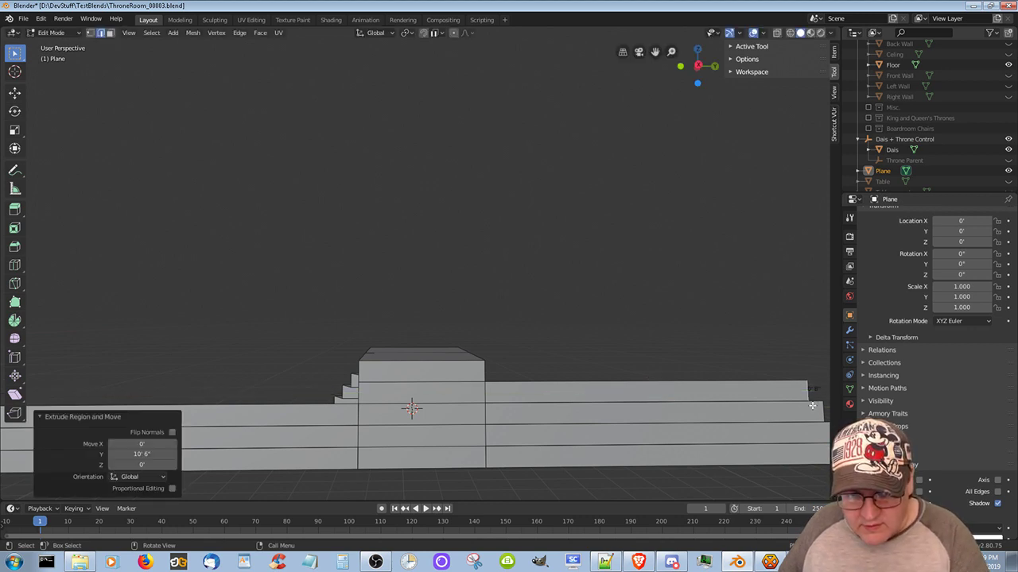
Extrude the negative-Y side edge of the fourth row from the bottom -10' 6" along global Y
left_click(361, 399)
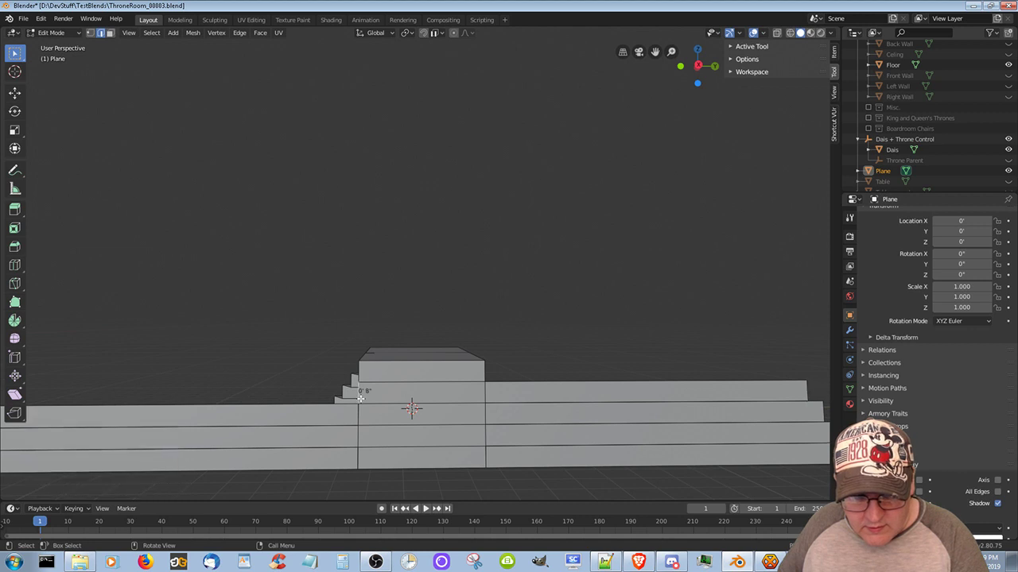
key("e")
key("y")
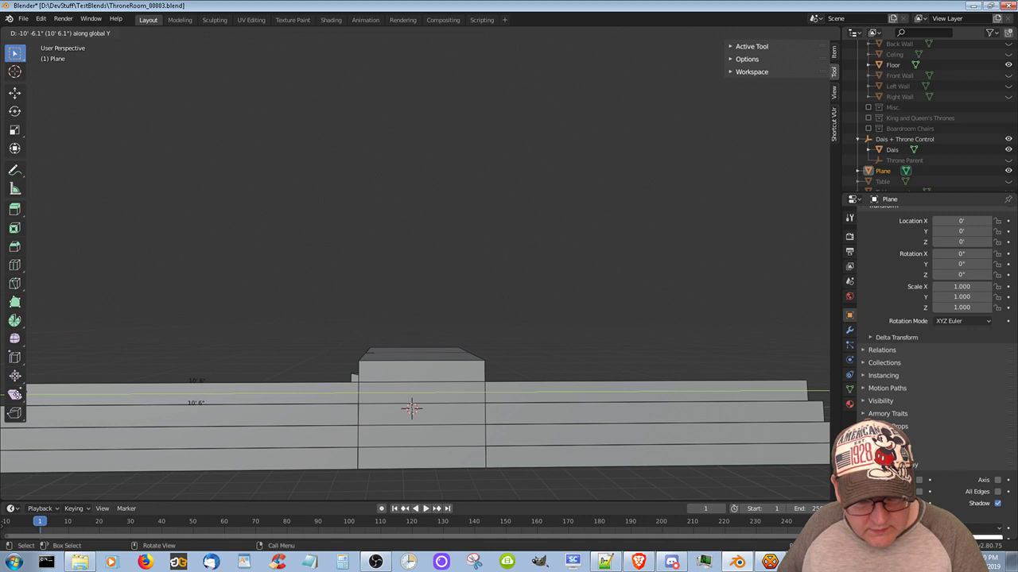
left_click(143, 425)
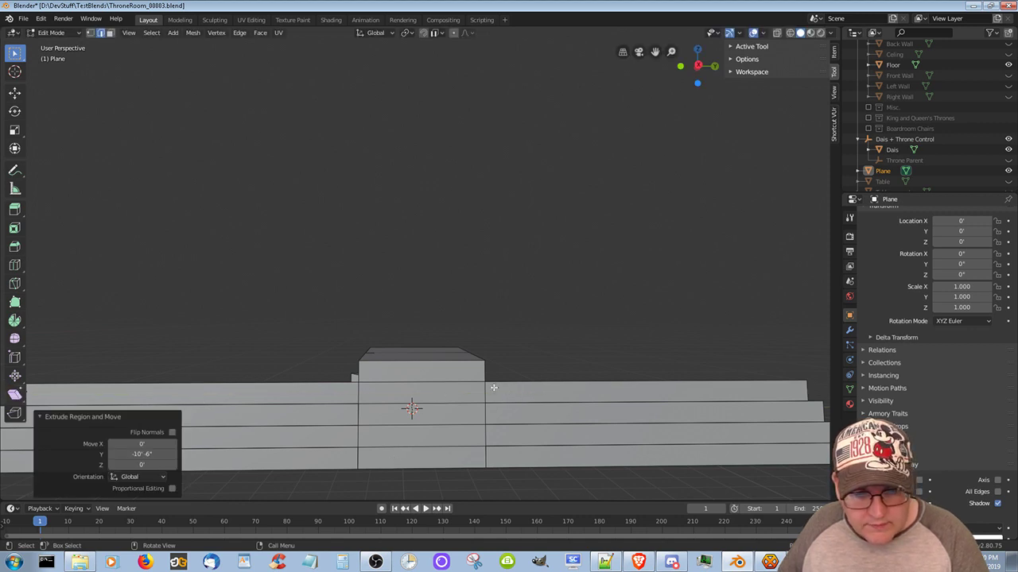
Extrude the positive-Y side edge of the top (fifth) row exactly 10 feet along global Y
left_click(470, 379)
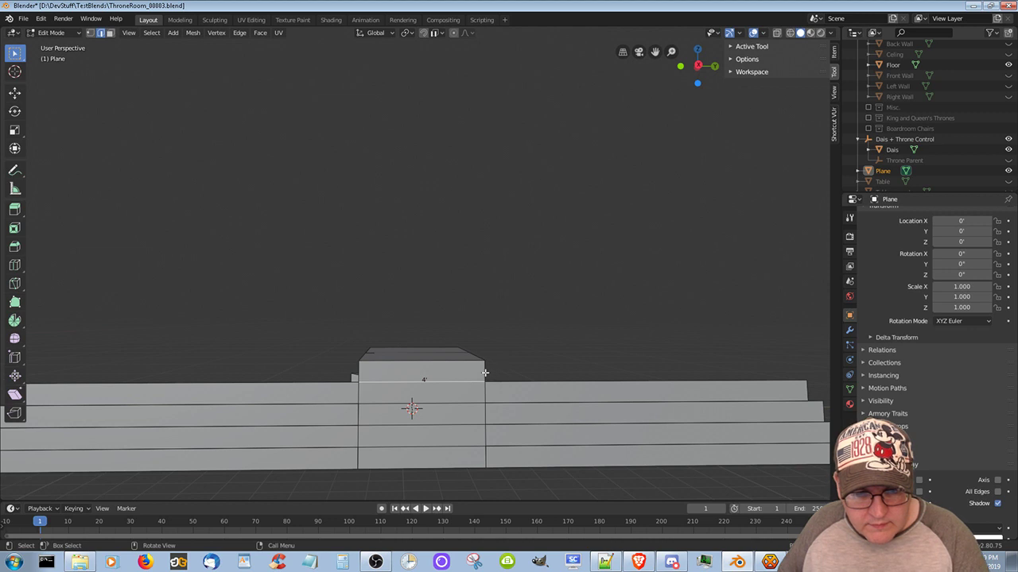
left_click(485, 371)
key("g")
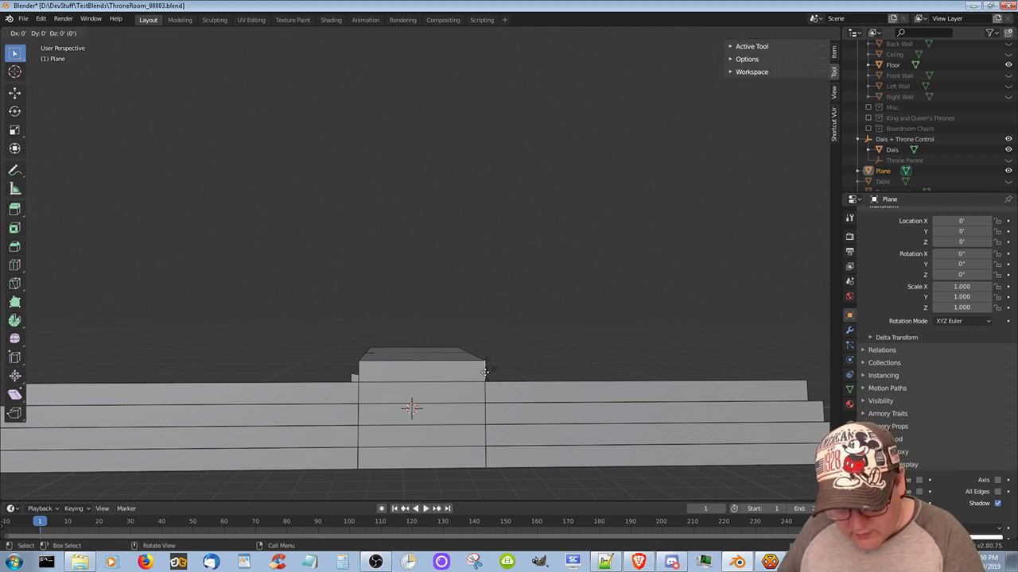
key("y")
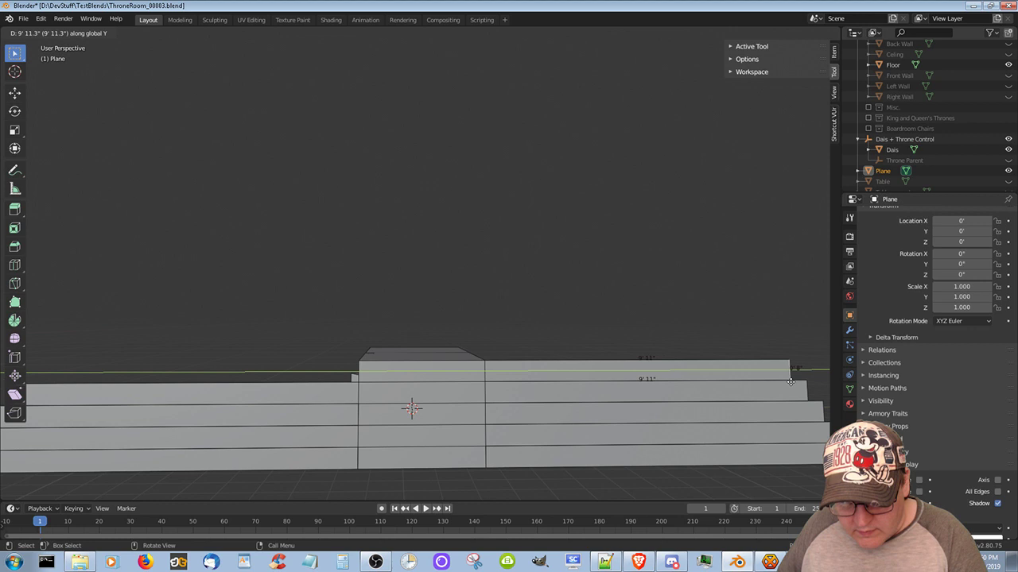
left_click(793, 382)
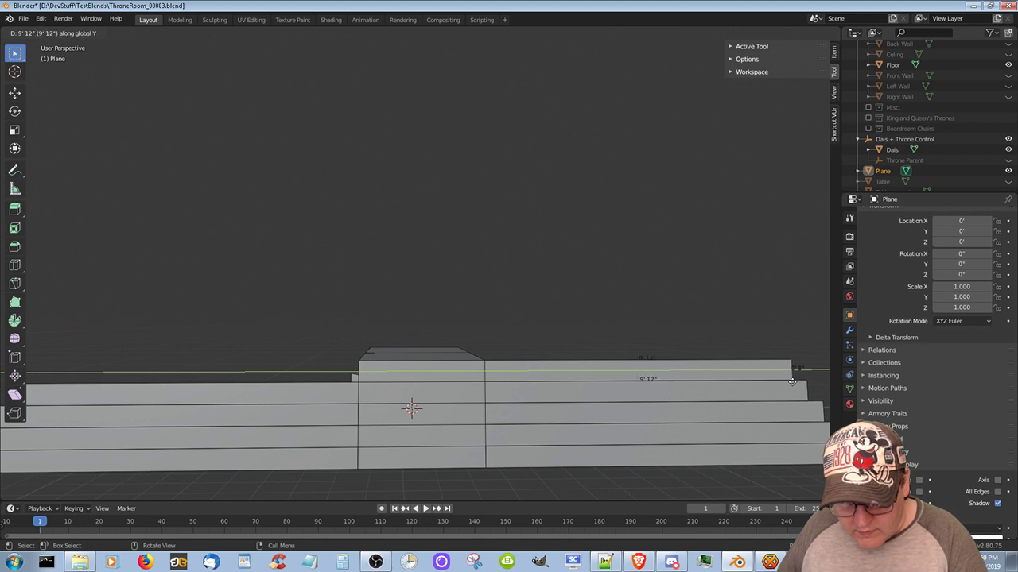
left_click(141, 454)
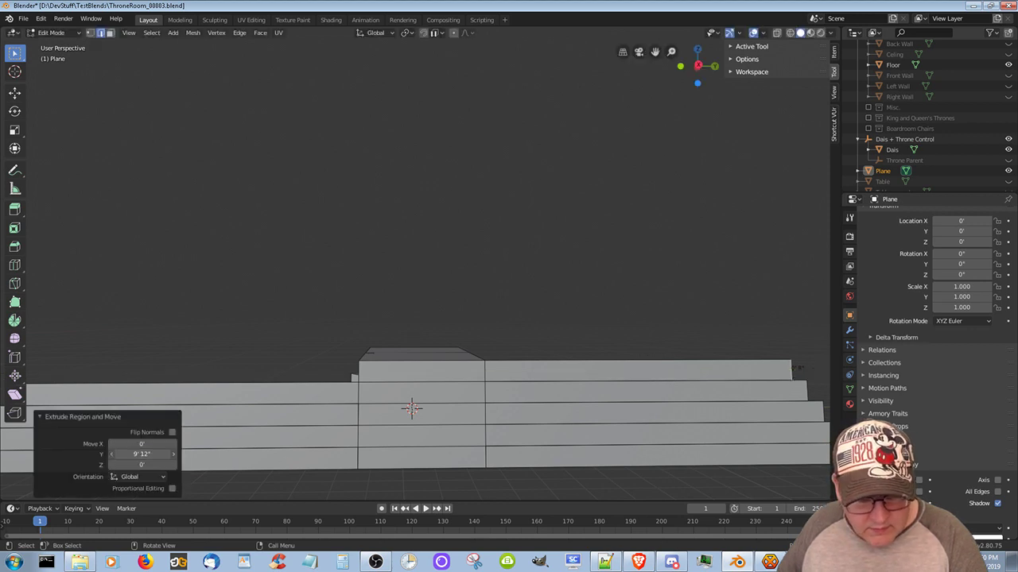
type("10")
key("Return")
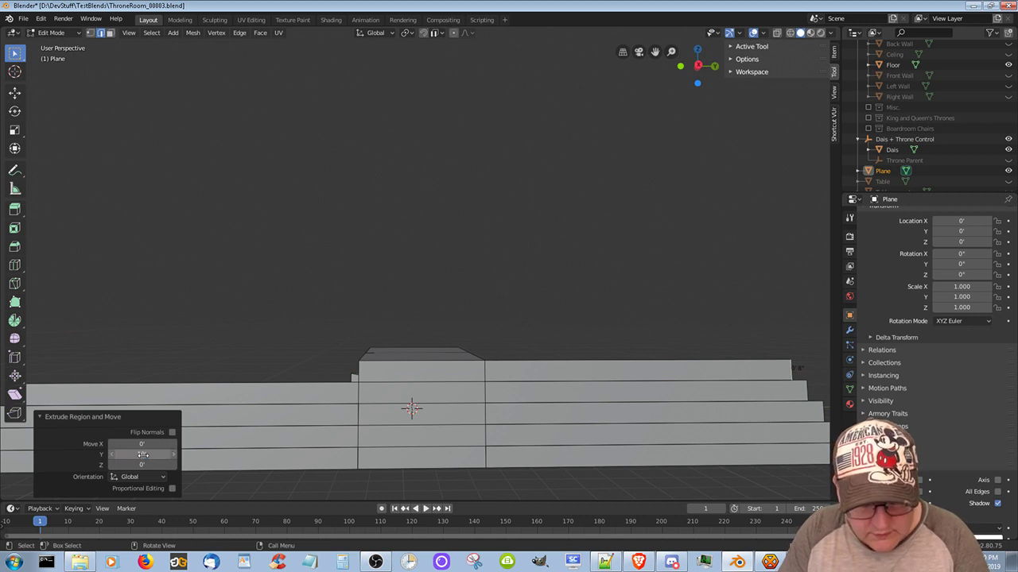
Extrude the negative-Y side edge of the top (fifth) row exactly -10 feet along global Y
left_click(360, 366)
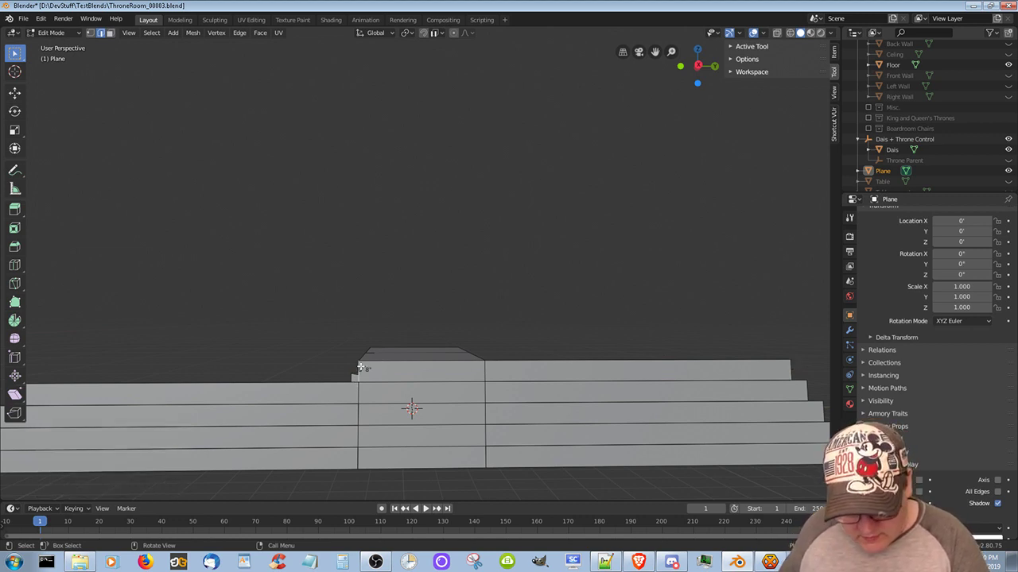
key("g")
key("y")
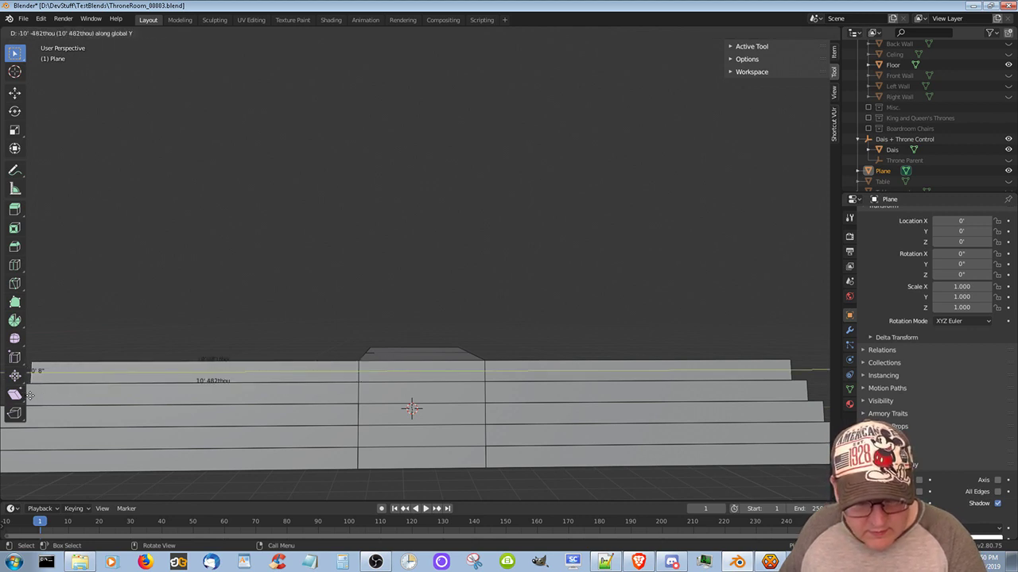
left_click(34, 393)
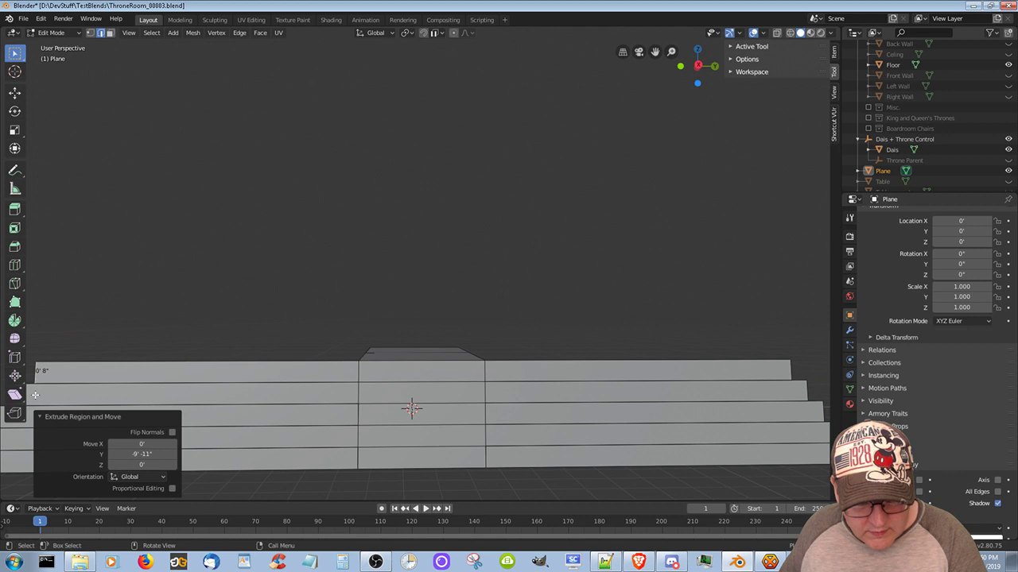
left_click(144, 454)
type("-10")
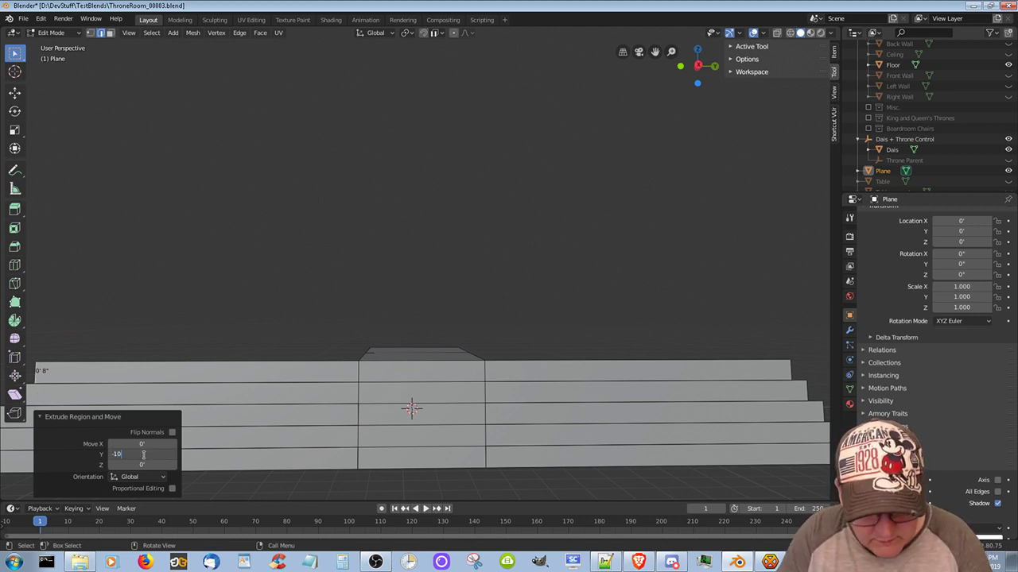
key("Return")
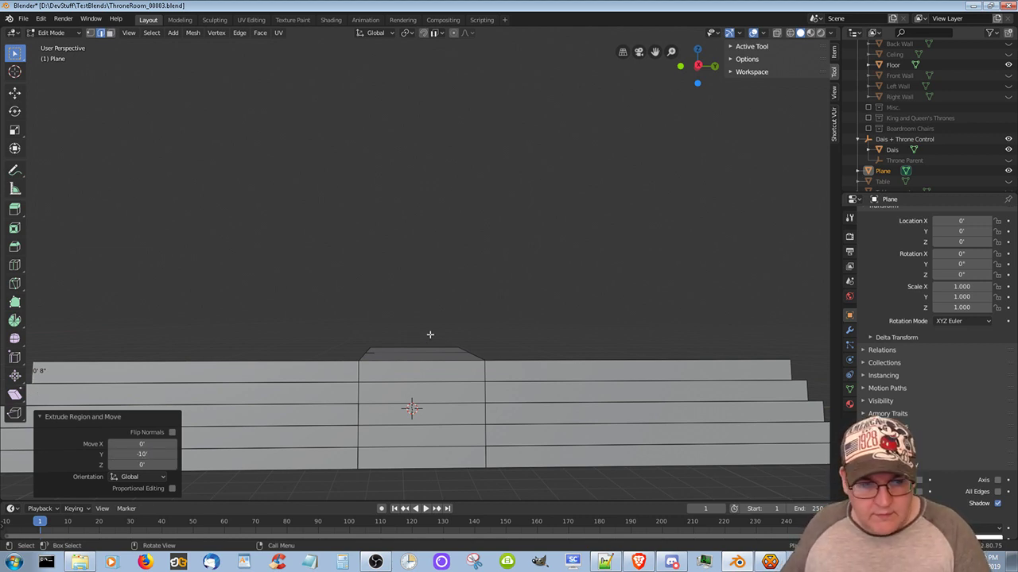
Turn on snapping and extrude the positive-Y edge of the flat section behind the top row 10 feet along Y to the row's outer corner
key("alt+a")
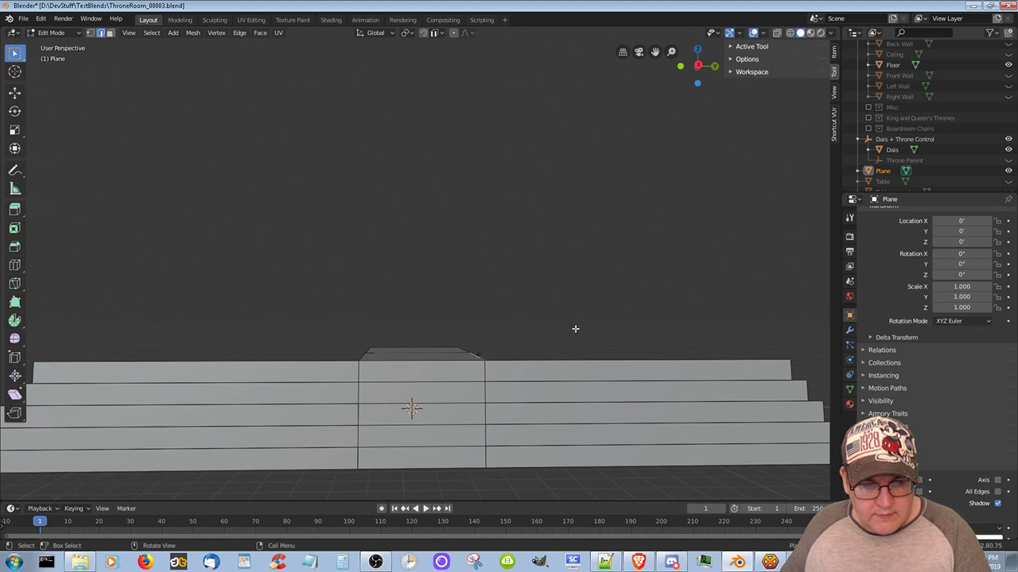
middle_click_drag(598, 311, 536, 305)
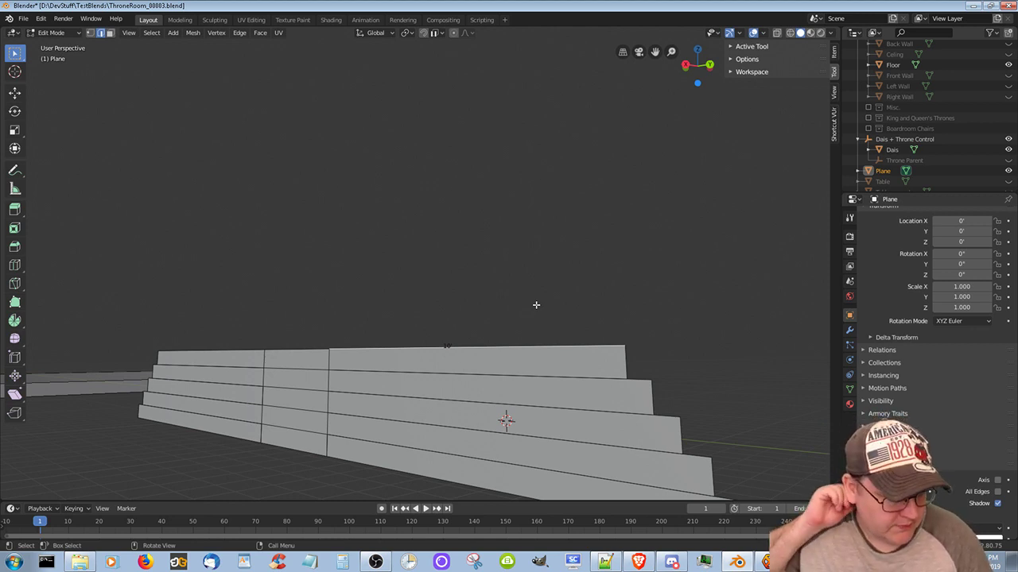
middle_click_drag(728, 356, 533, 447)
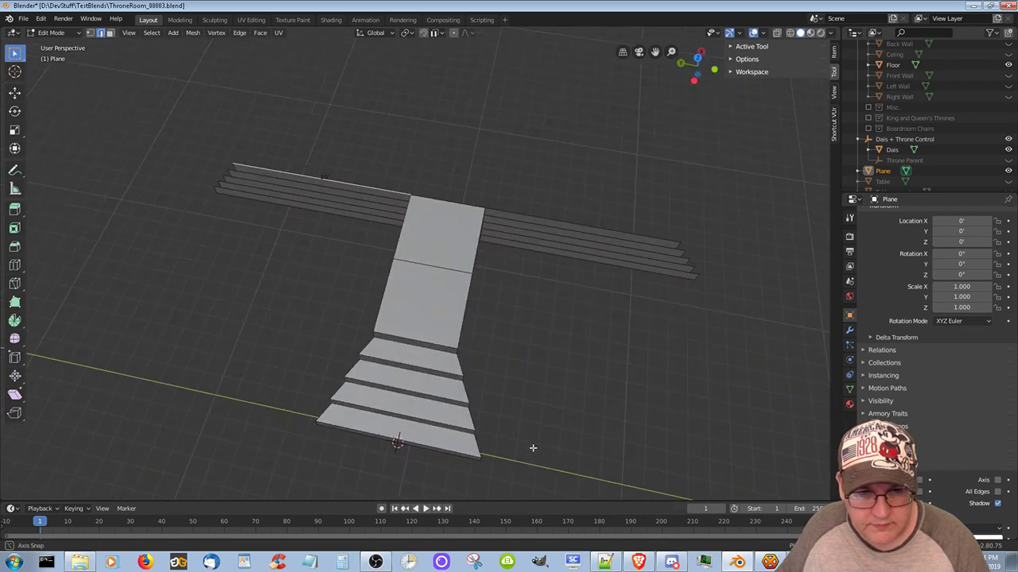
middle_click_drag(274, 347, 526, 281)
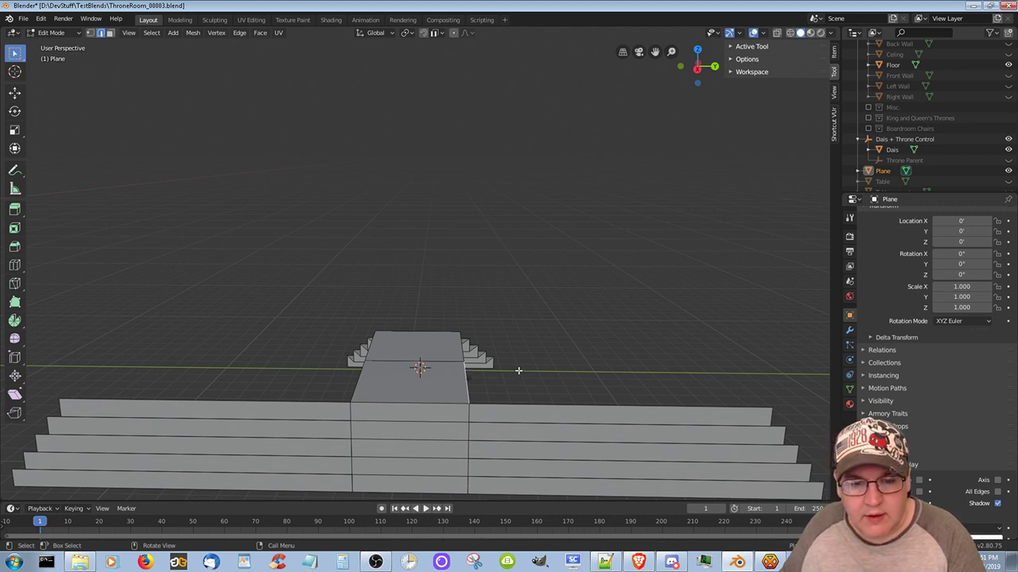
left_click(436, 33)
left_click(426, 85)
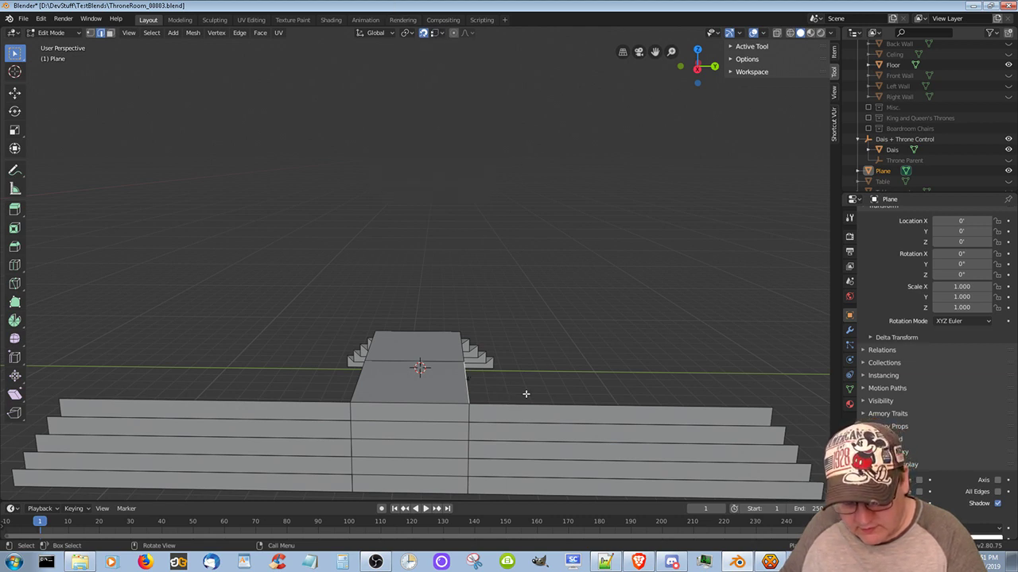
key("e")
key("y")
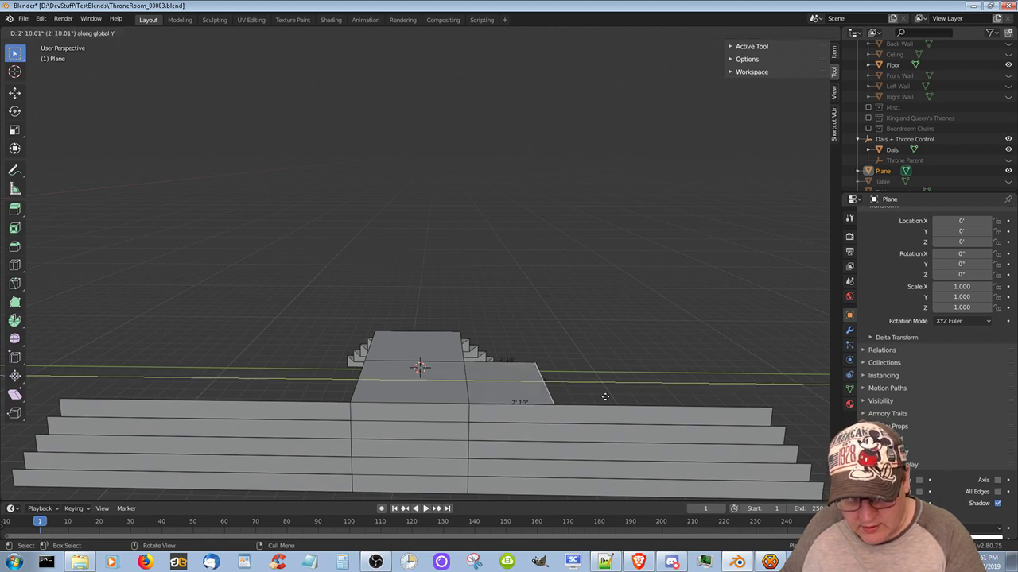
left_click(764, 403)
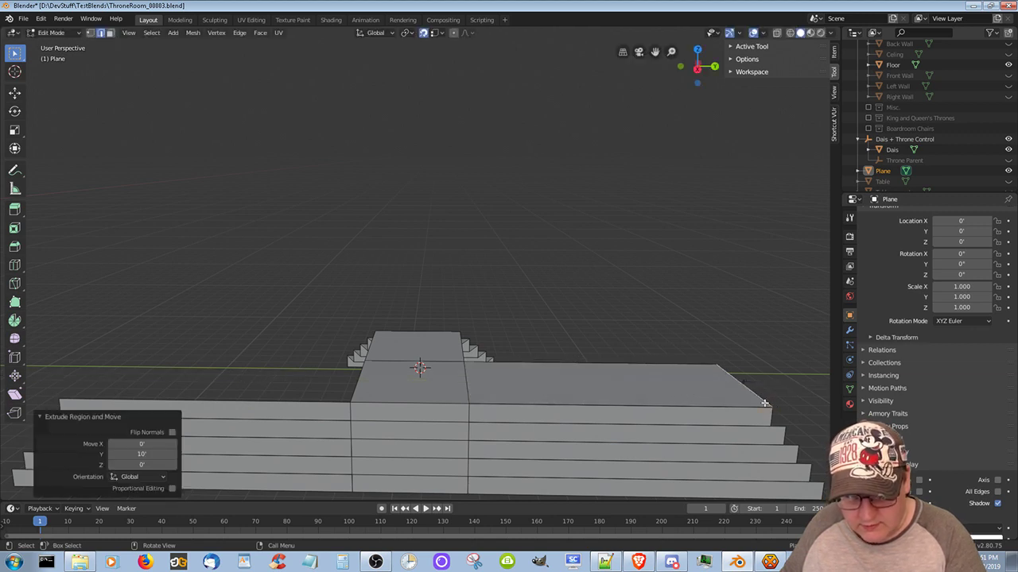
Extrude the negative-Y edge of the same flat section -10 feet along Y, snapping to the top row's opposite outer corner
left_click(360, 379)
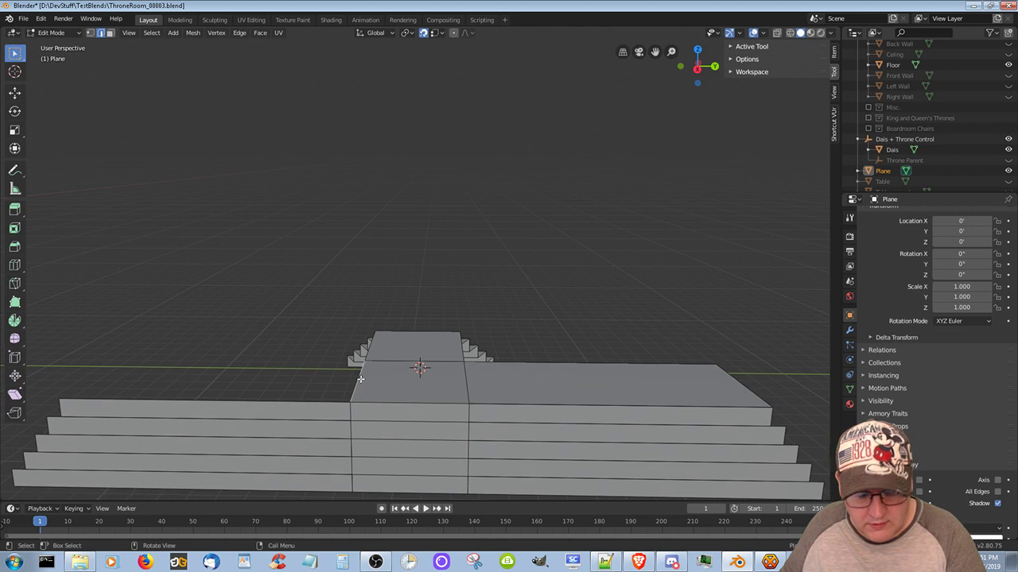
key("e")
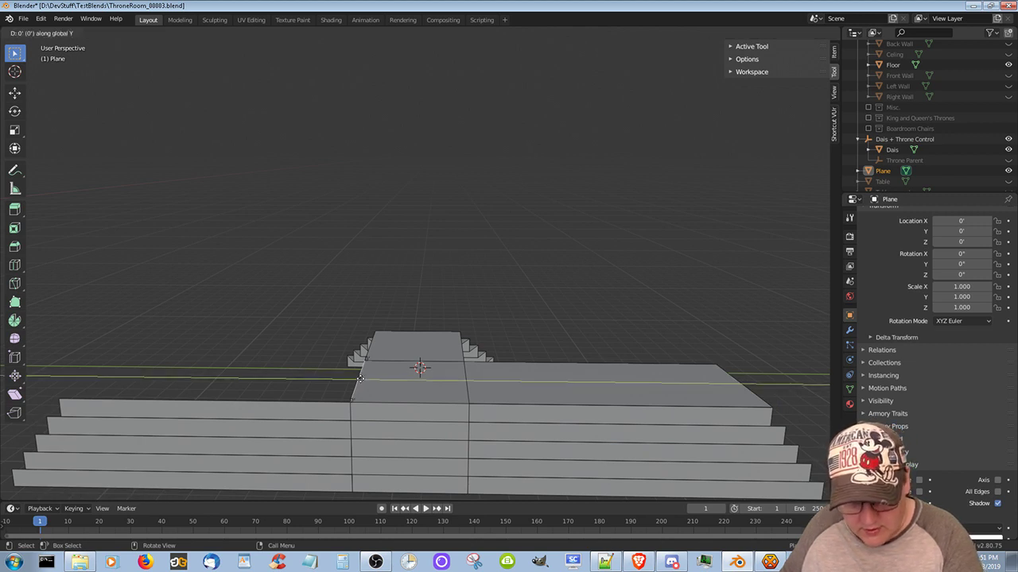
left_click(60, 404)
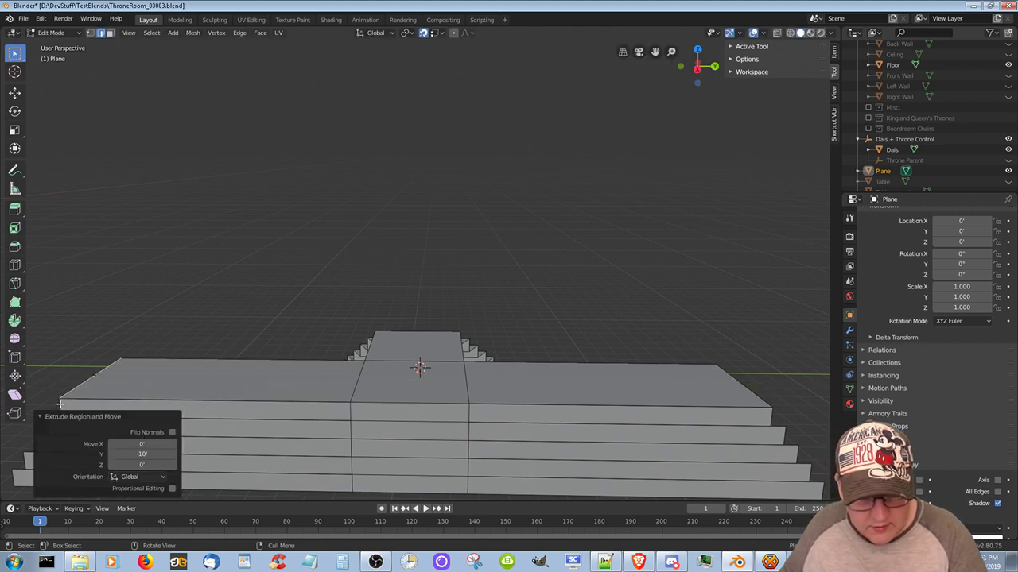
left_click(663, 280)
Return to Object Mode, duplicate the whole stepped plane and place the copy about 46' 10" away along global X
middle_click_drag(727, 295, 498, 316)
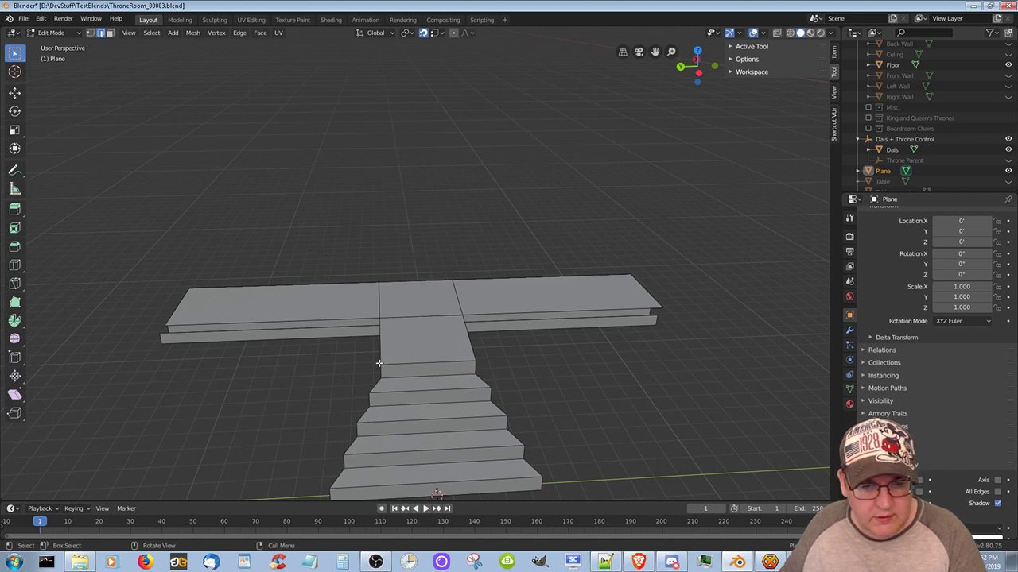
middle_click_drag(316, 371, 323, 347)
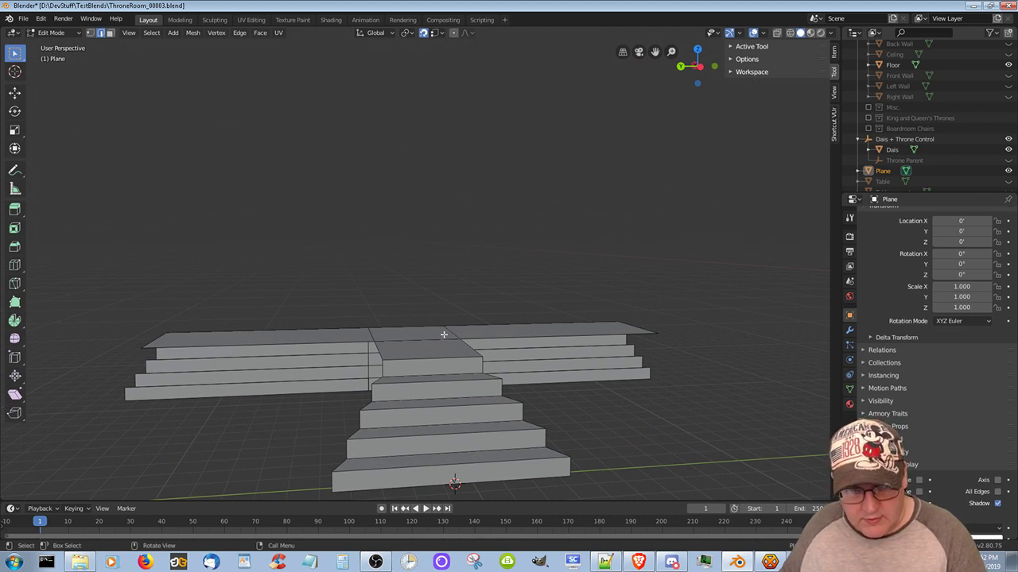
left_click(52, 32)
left_click(49, 39)
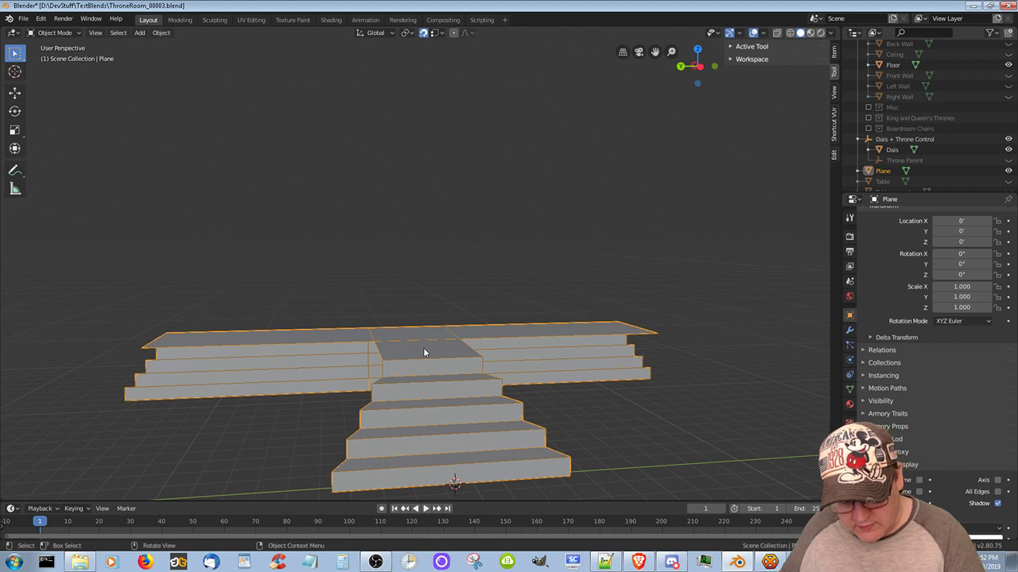
key("shift")
key("shift+d")
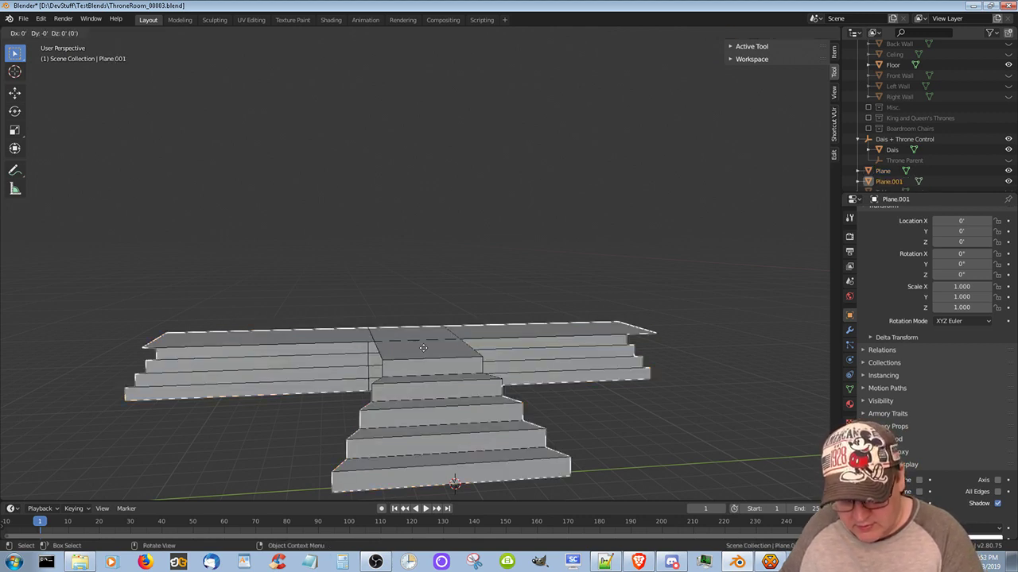
key("x")
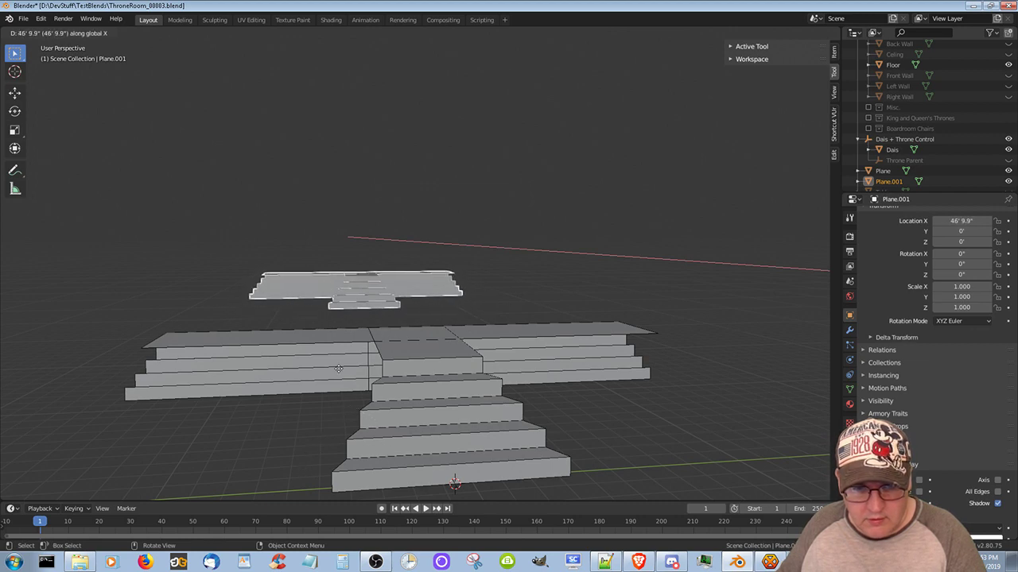
left_click(339, 370)
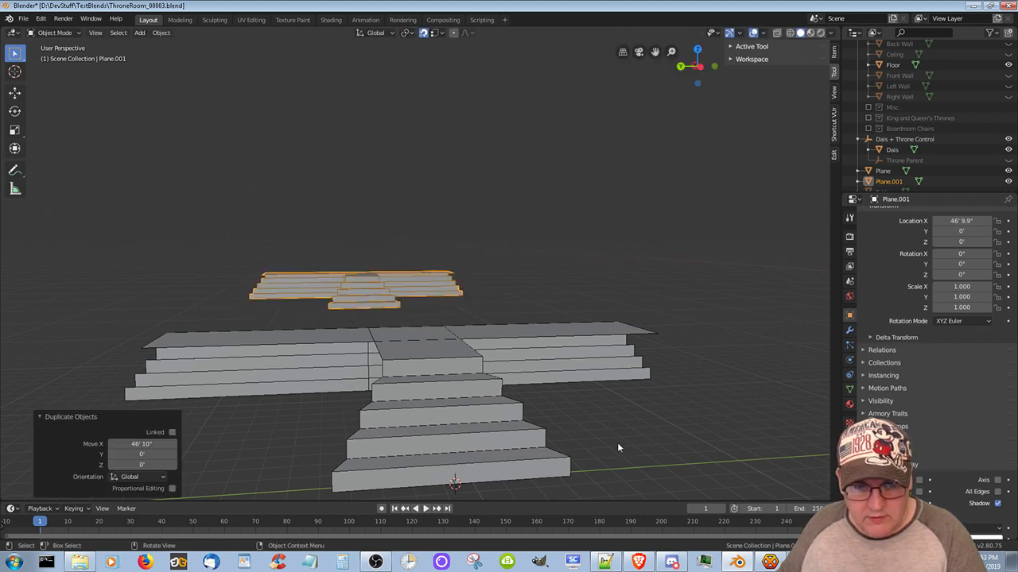
middle_click_drag(617, 447, 577, 424)
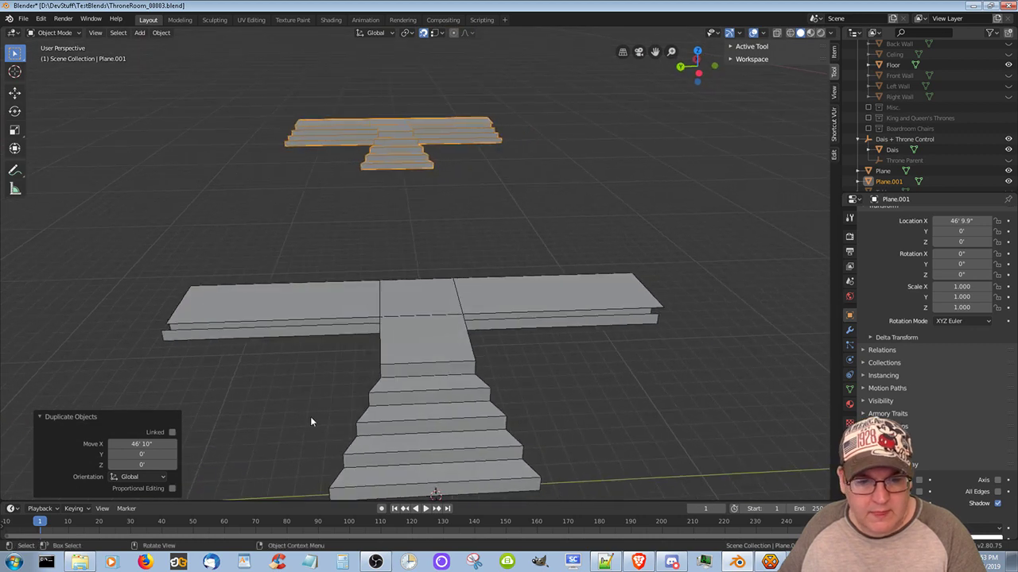
middle_click_drag(313, 420, 424, 376)
middle_click_drag(426, 373, 616, 453)
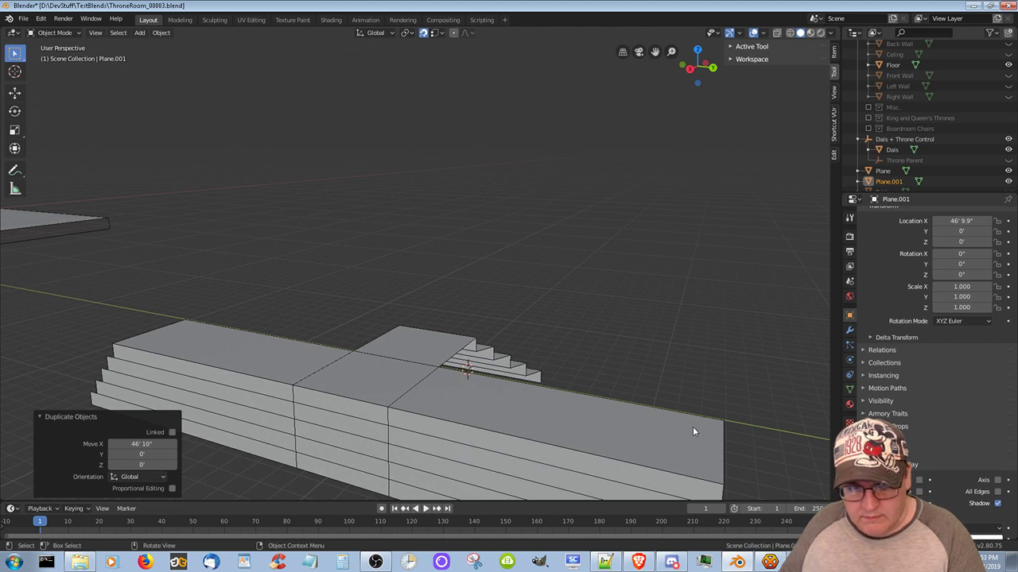
left_click(54, 32)
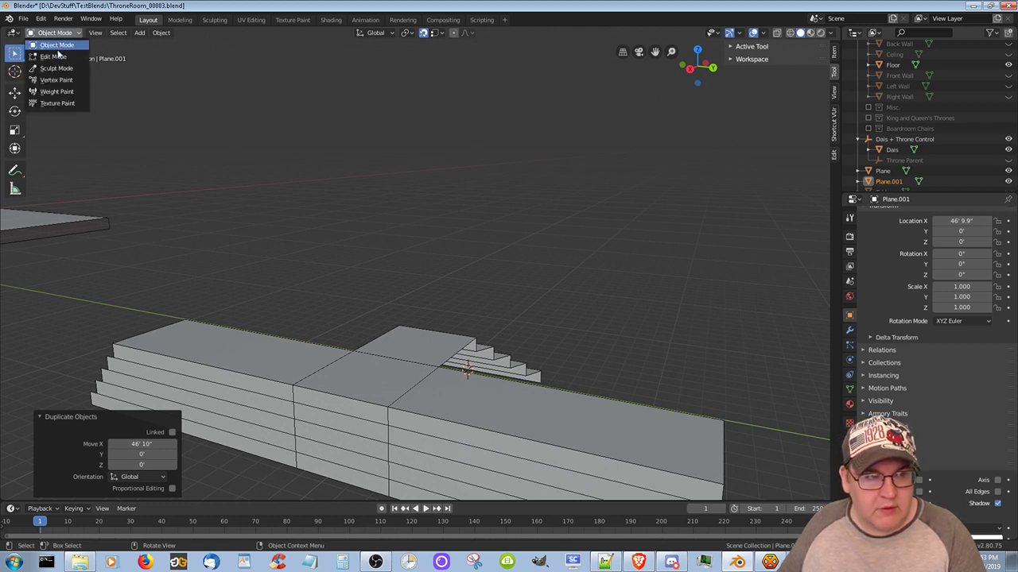
left_click(56, 50)
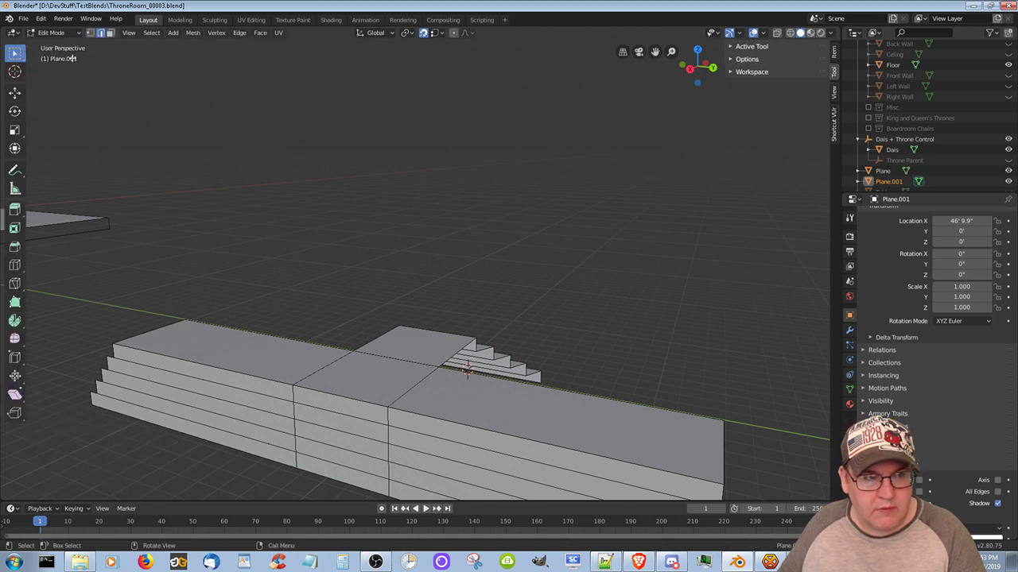
left_click(54, 32)
left_click(50, 44)
Select the original stepped plane instead of the distant copy
left_click(478, 403)
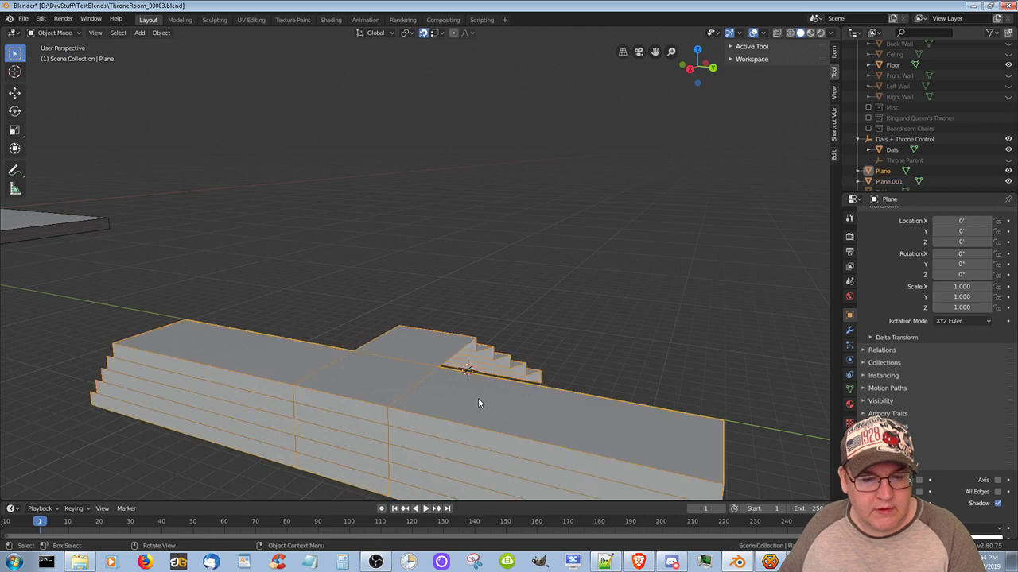
In Edit Mode, extrude the top row's vertical edge at the positive-Y end -4 feet along X to the flat section's corner
left_click(54, 32)
left_click(56, 50)
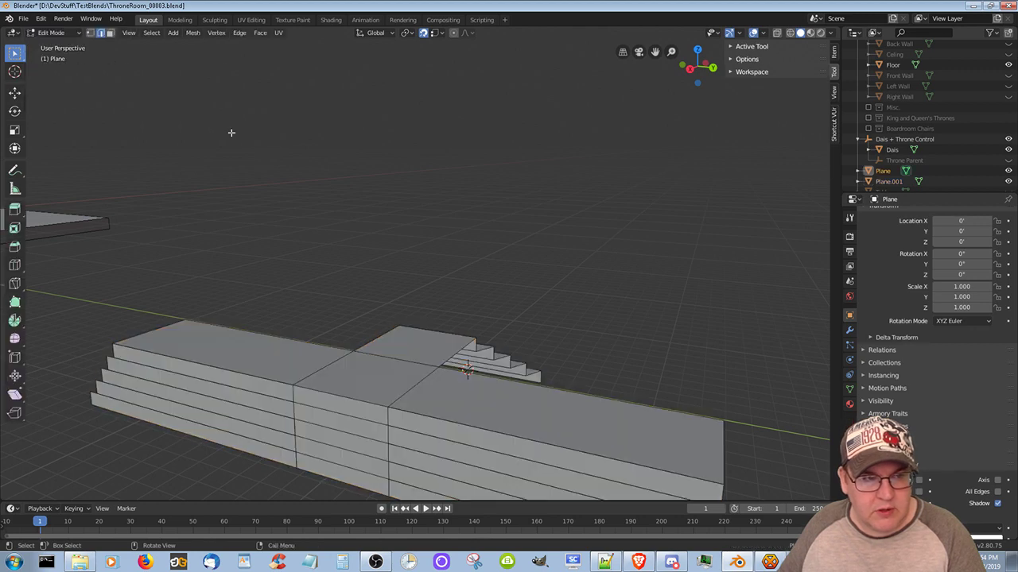
middle_click_drag(538, 298, 576, 388)
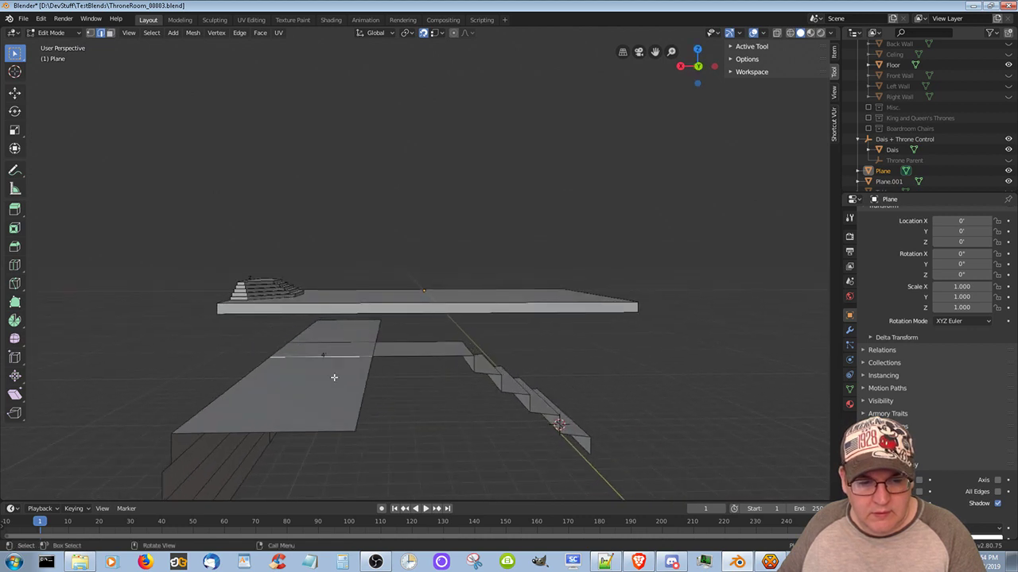
middle_click_drag(119, 149, 87, 215)
middle_click_drag(249, 292, 415, 243)
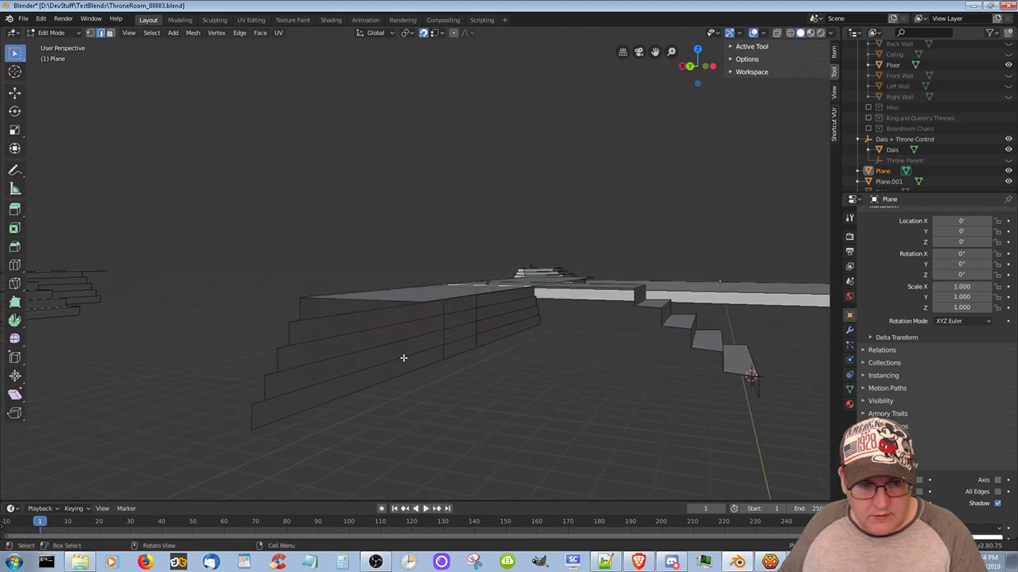
middle_click_drag(403, 358, 365, 361)
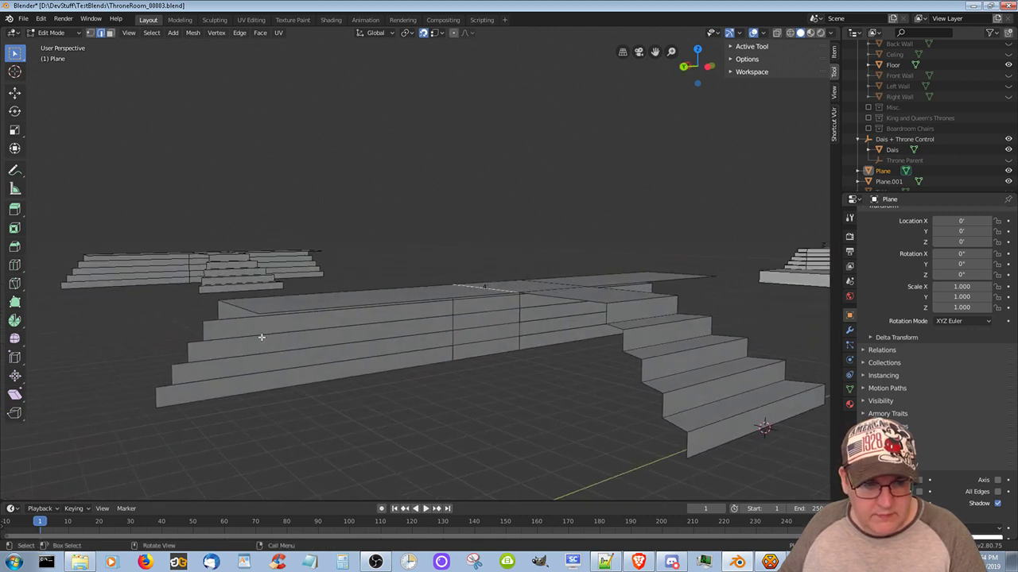
middle_click_drag(257, 330, 318, 330)
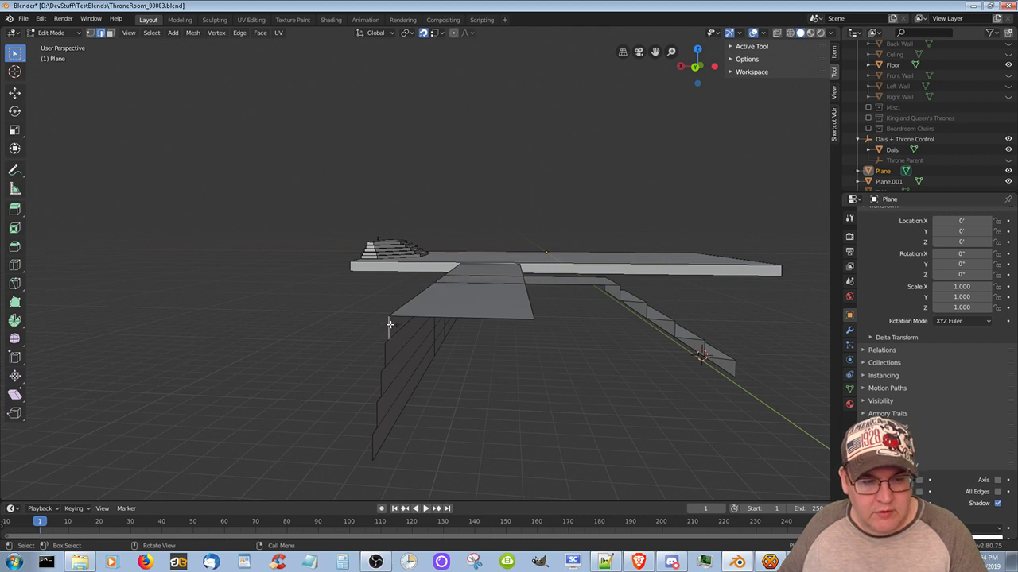
key("e")
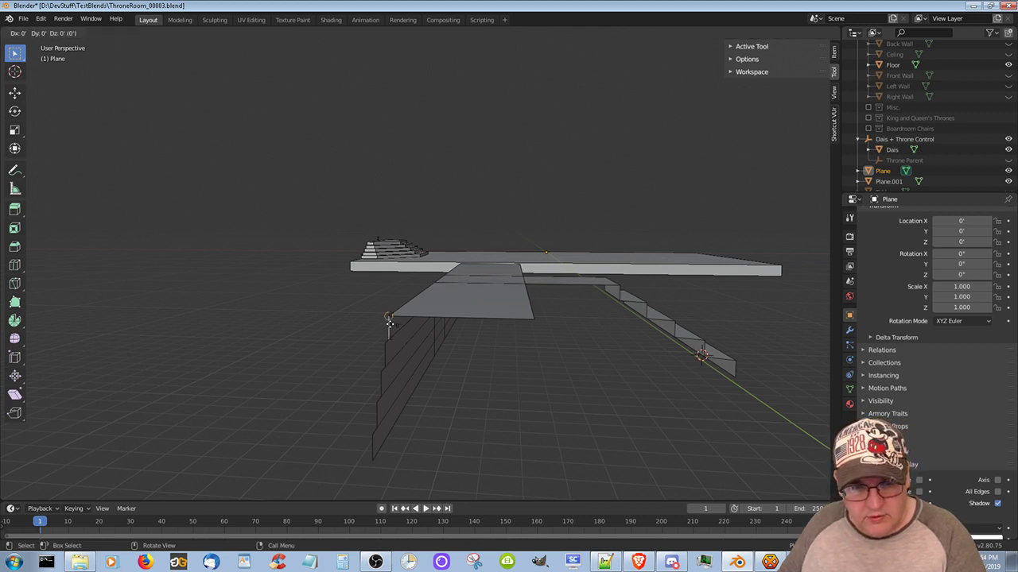
left_click(538, 326)
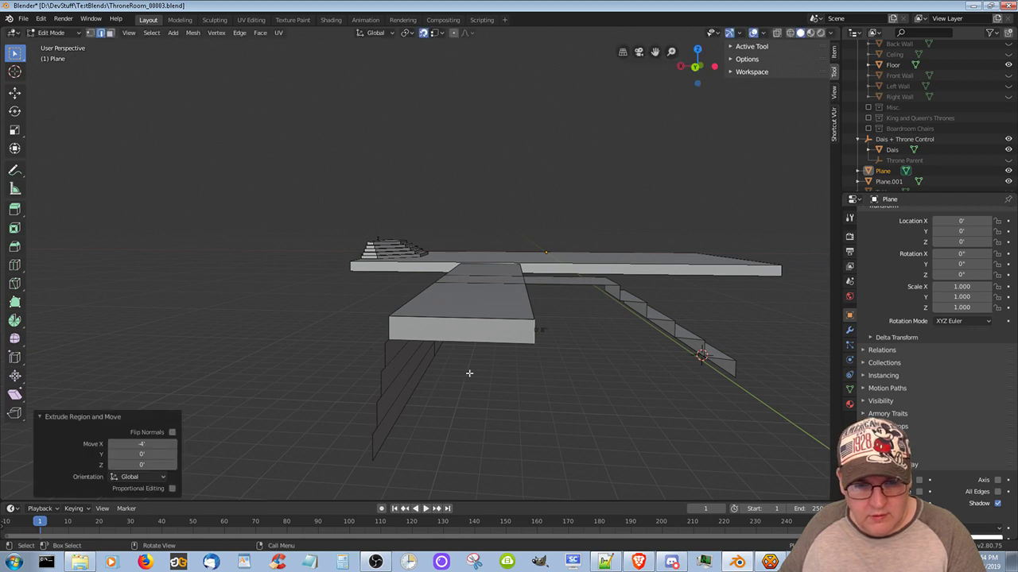
Extrude the second row's vertical end edge on the same side -4 feet along X, snapping to the panel above
mouse_move(487, 384)
middle_mouse_down()
mouse_move(454, 398)
mouse_move(407, 386)
mouse_move(493, 385)
middle_mouse_up()
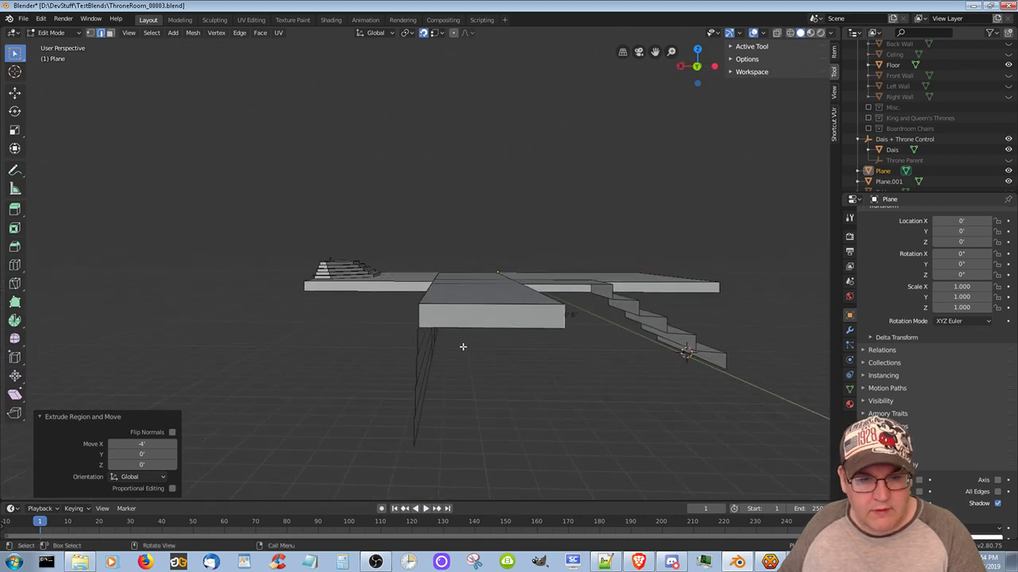
middle_click_drag(443, 356, 455, 384)
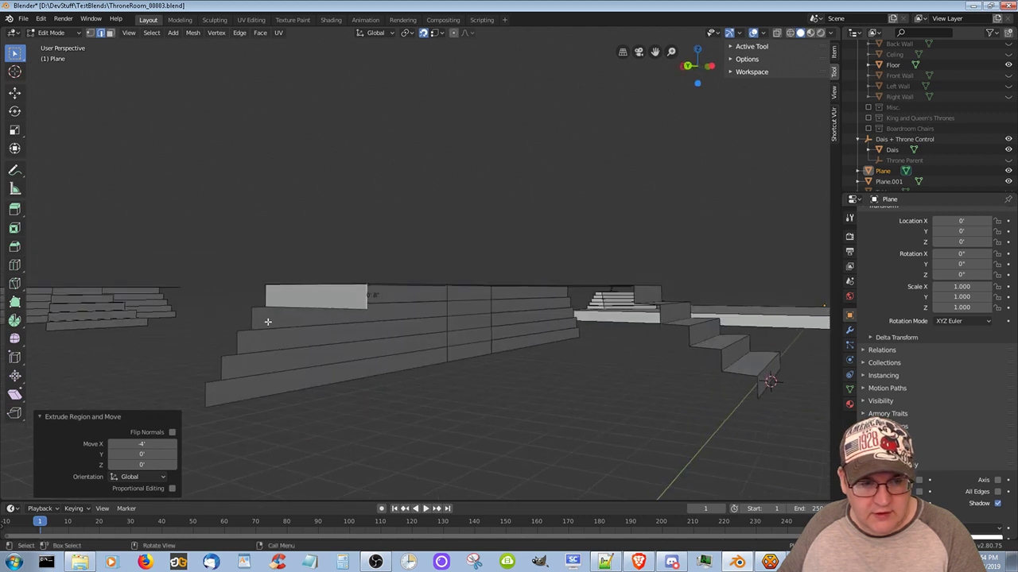
left_click(249, 317)
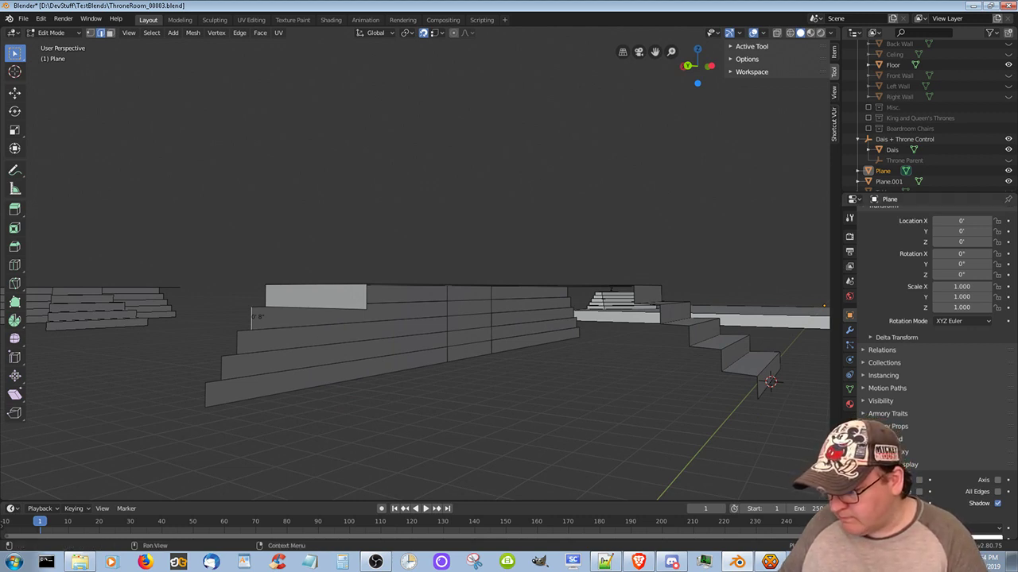
key("ctrl+s")
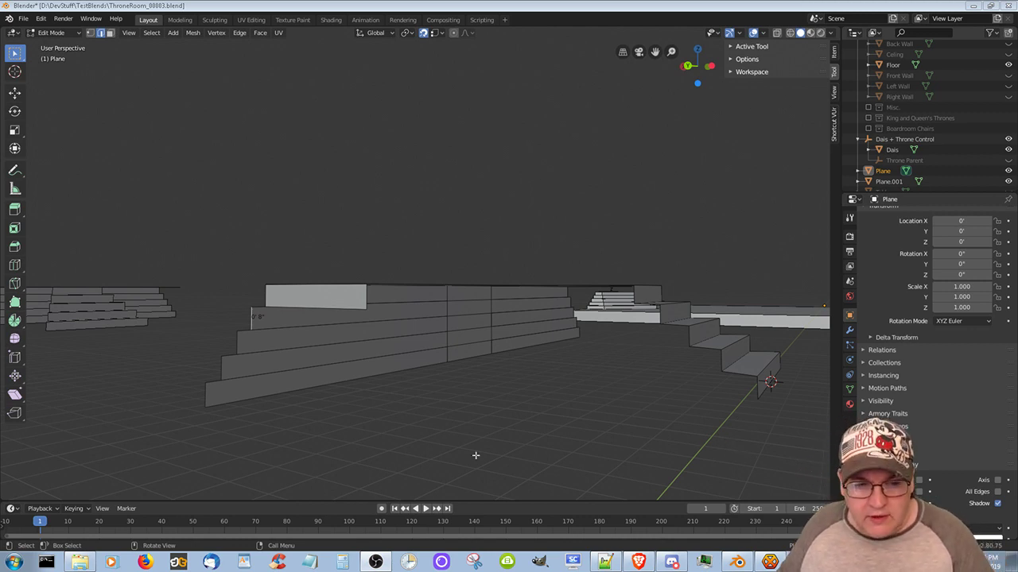
middle_click_drag(384, 423, 404, 427)
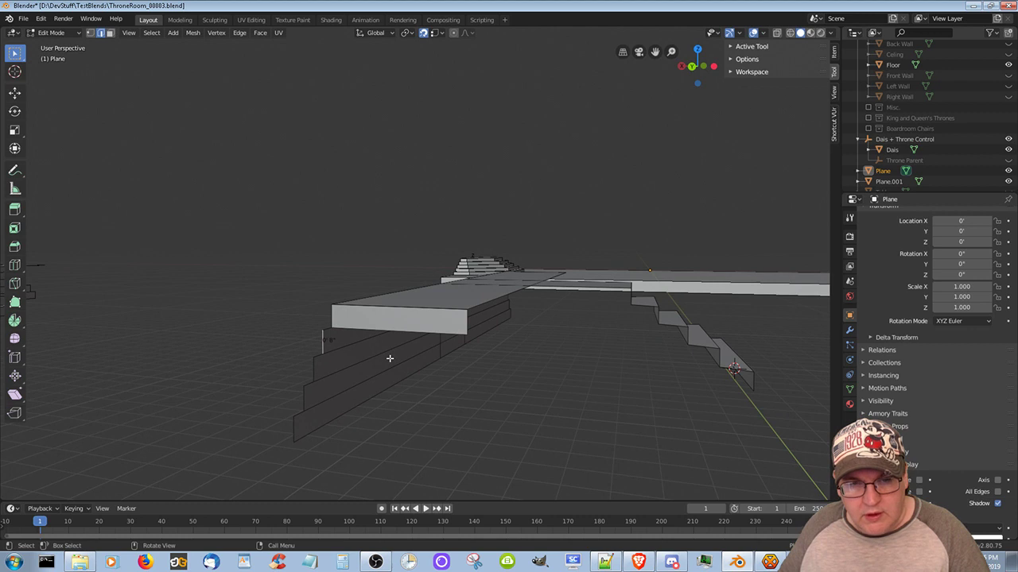
middle_click_drag(390, 359, 415, 360)
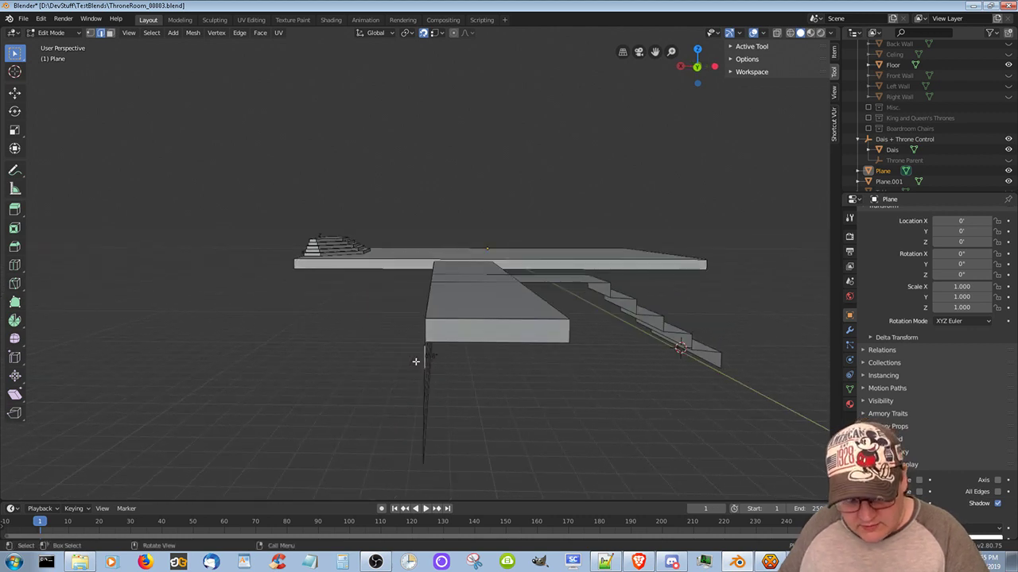
key("g")
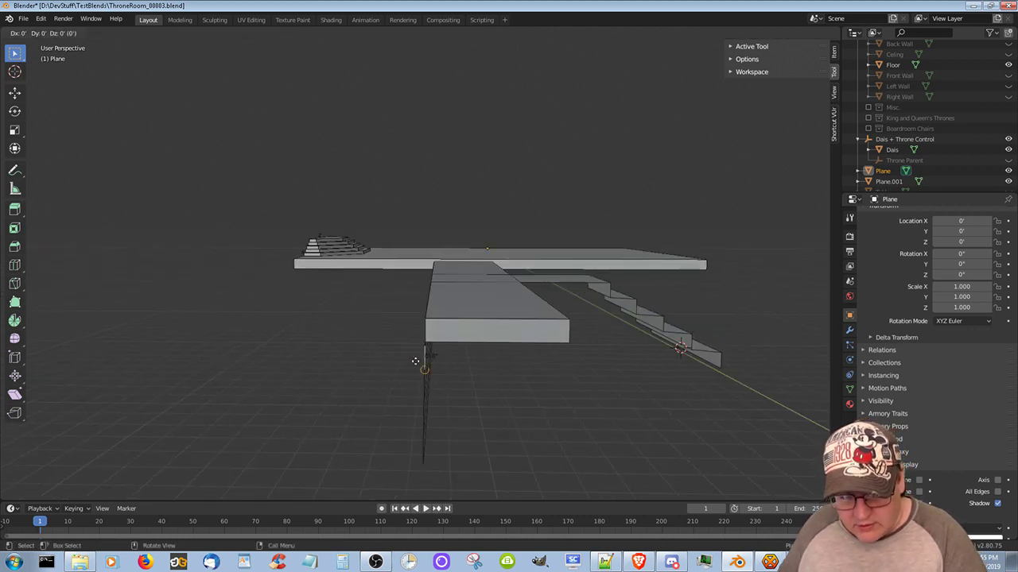
key("x")
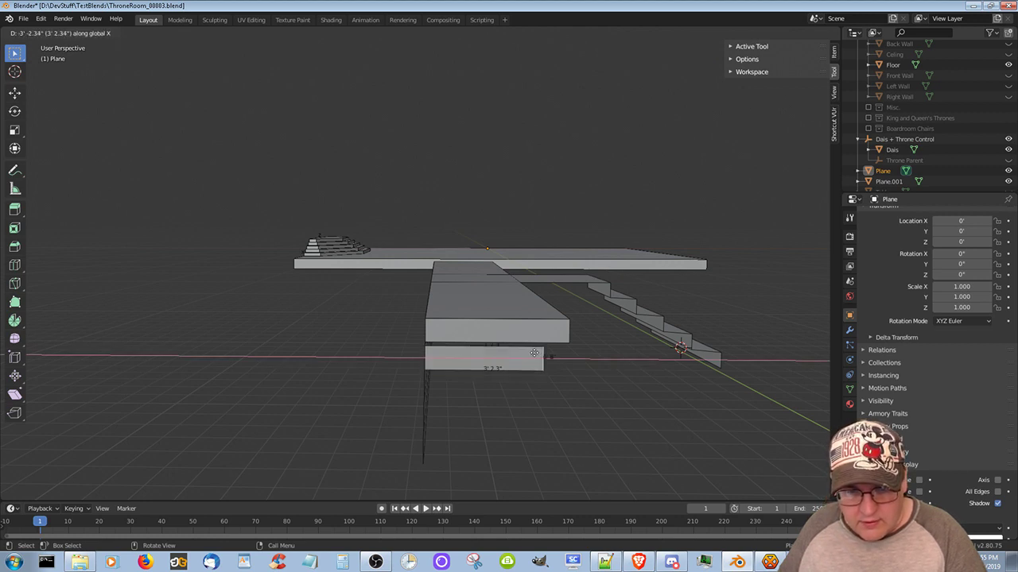
left_click(567, 344)
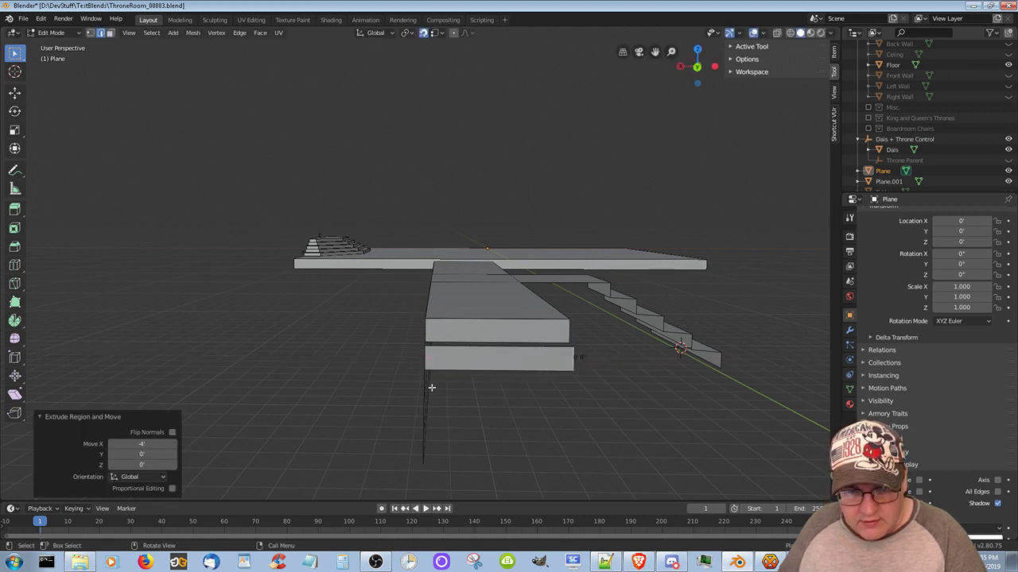
Extrude the third row's vertical end edge -4 feet along X to line up with the second row's end panel
middle_click_drag(466, 416, 333, 365)
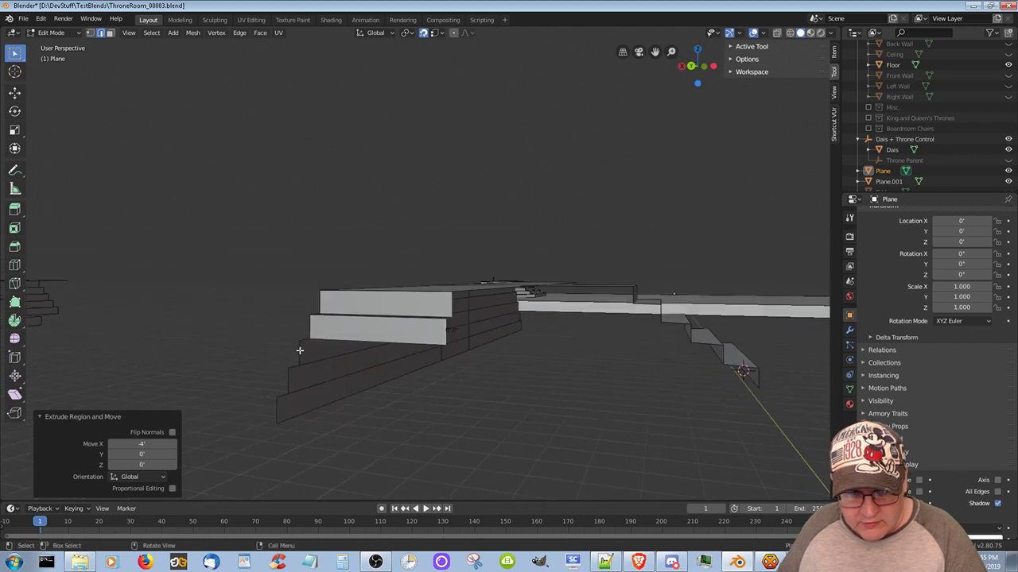
left_click(298, 350)
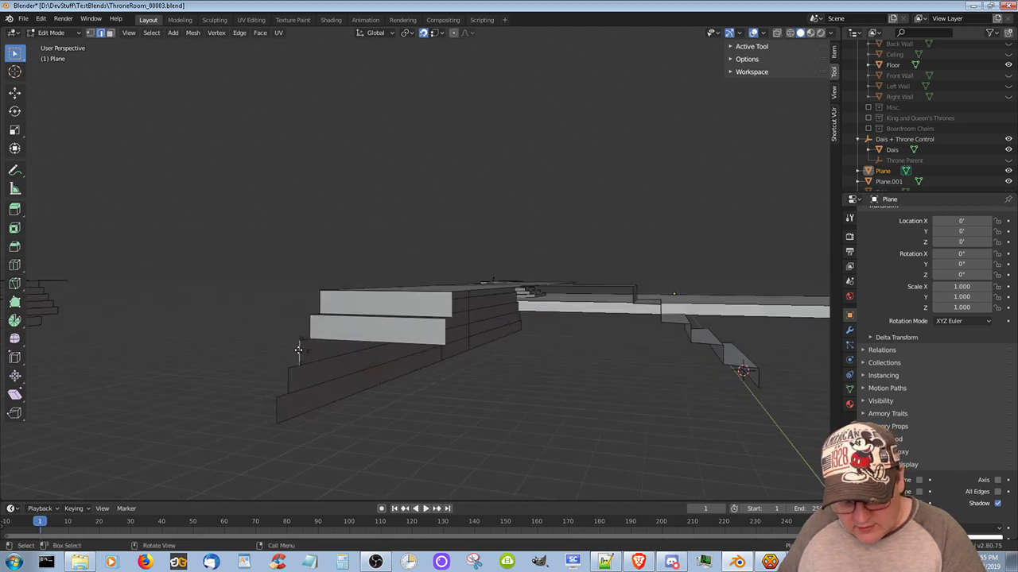
key("e")
key("x")
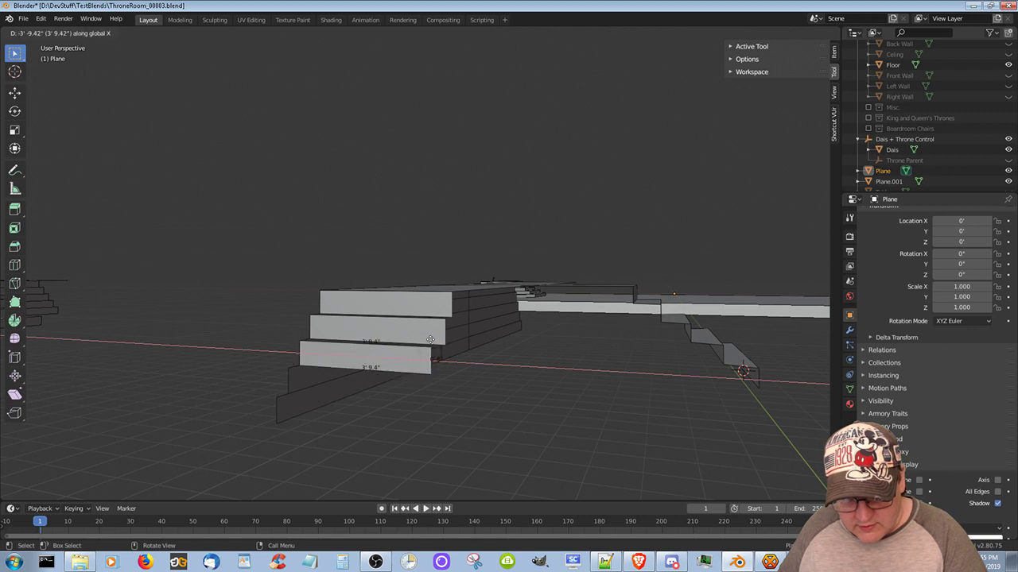
left_click(448, 349)
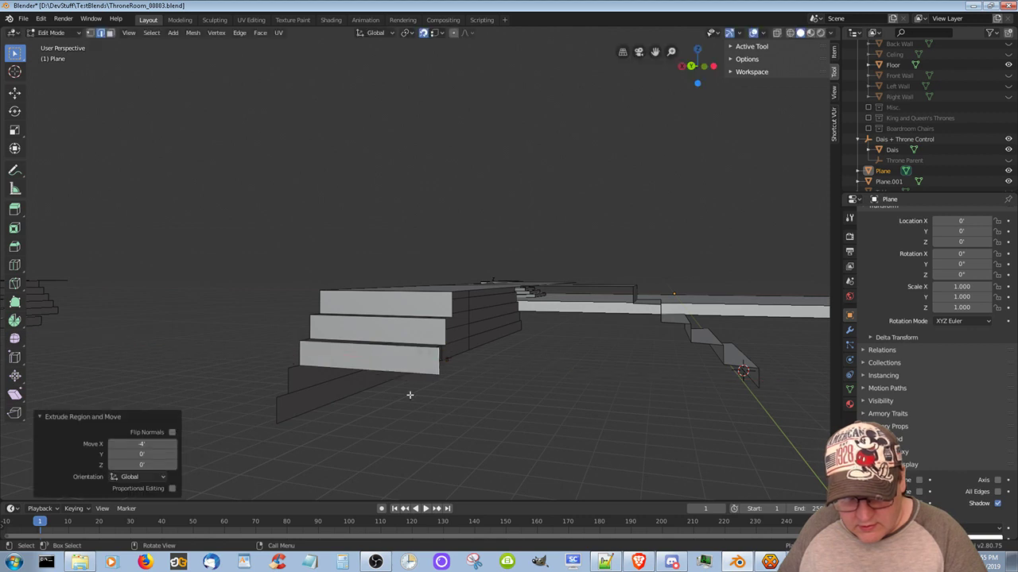
Extrude the fourth and bottom rows' vertical end edges -4 feet along X, snapping each to the panel above it
left_click(286, 378)
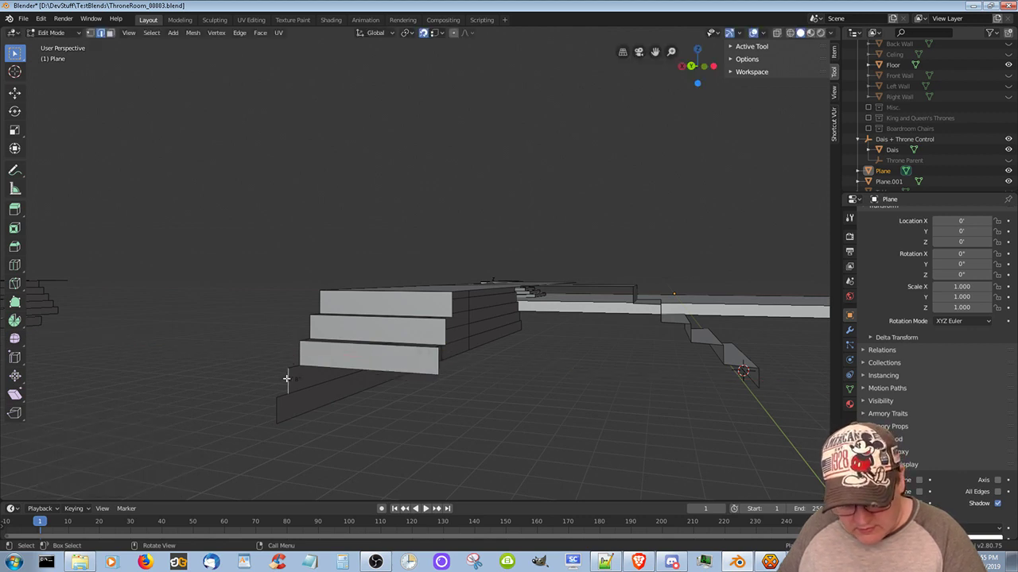
key("e")
key("x")
left_click(433, 370)
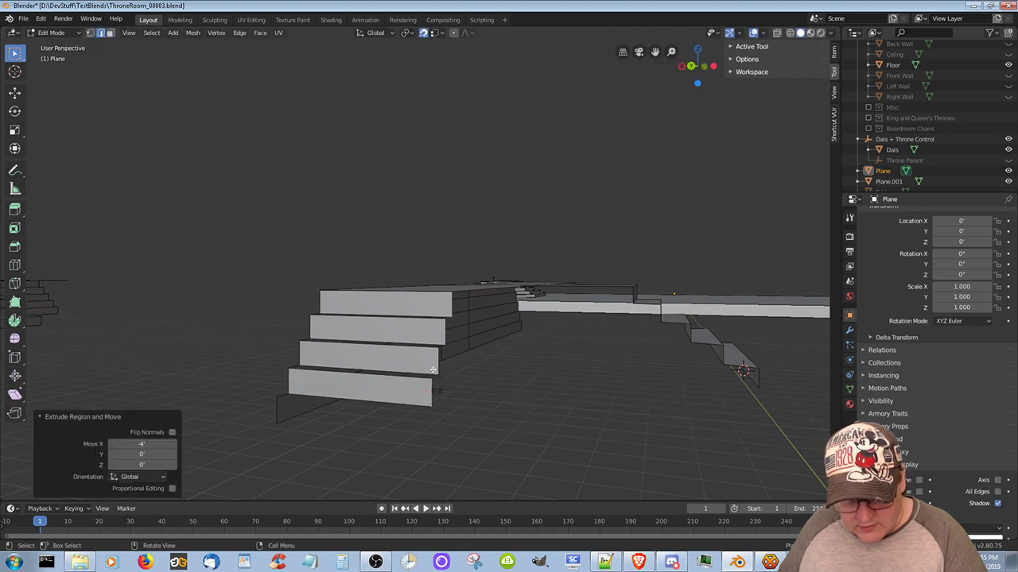
left_click(276, 408)
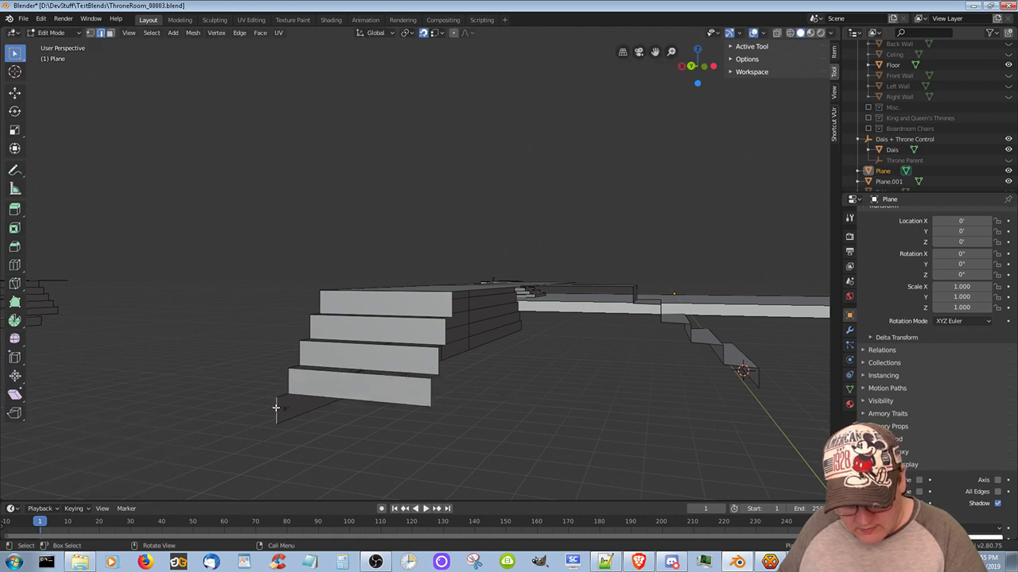
key("e")
key("x")
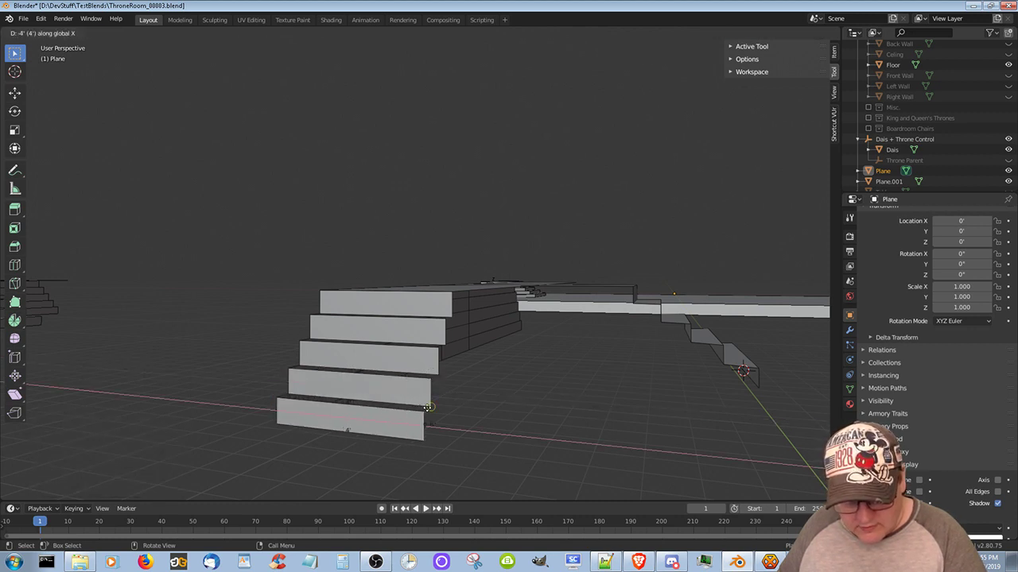
left_click(428, 407)
Try extruding the bottom row's long 12-foot top edge -4 feet along X to the end panel's corner, and undo it
middle_click_drag(493, 448, 560, 468)
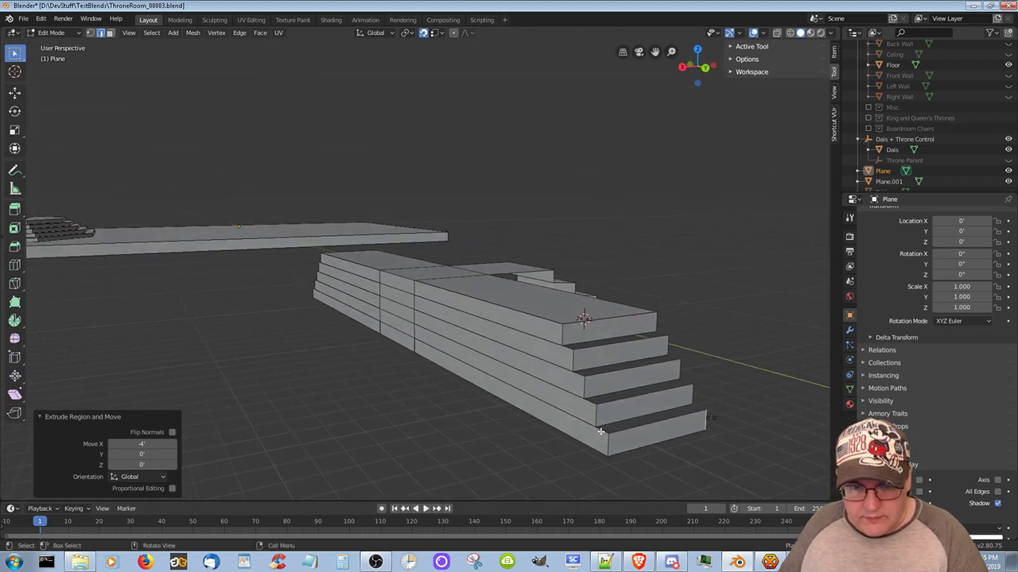
left_click(601, 428)
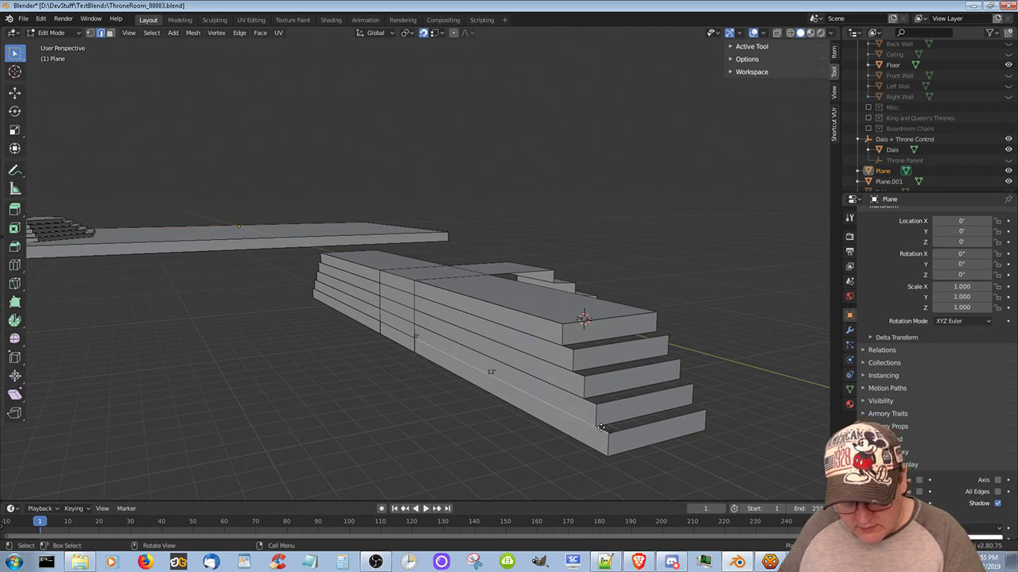
key("g")
key("x")
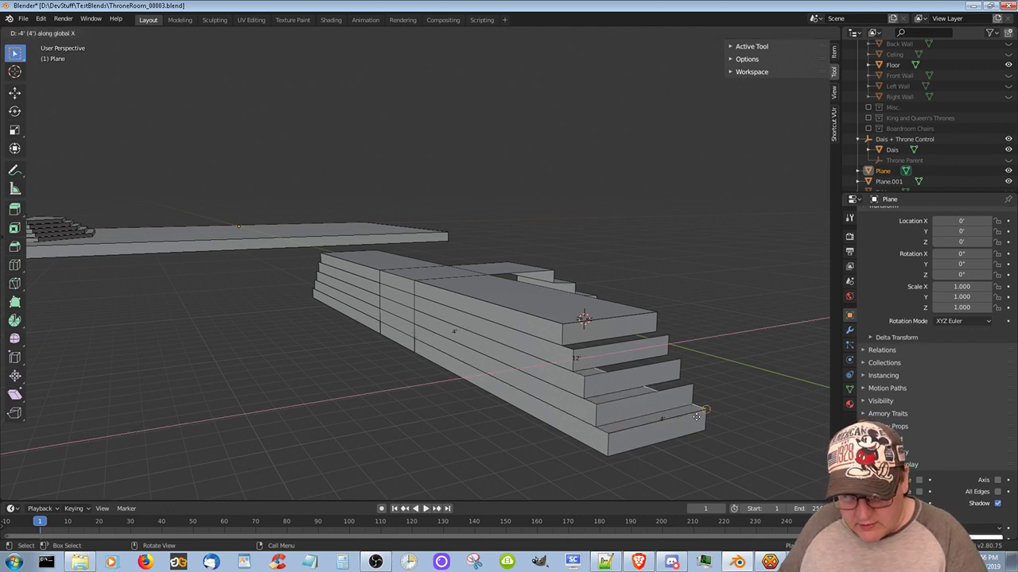
left_click(708, 411)
middle_click_drag(739, 443, 637, 445)
key("ctrl+z")
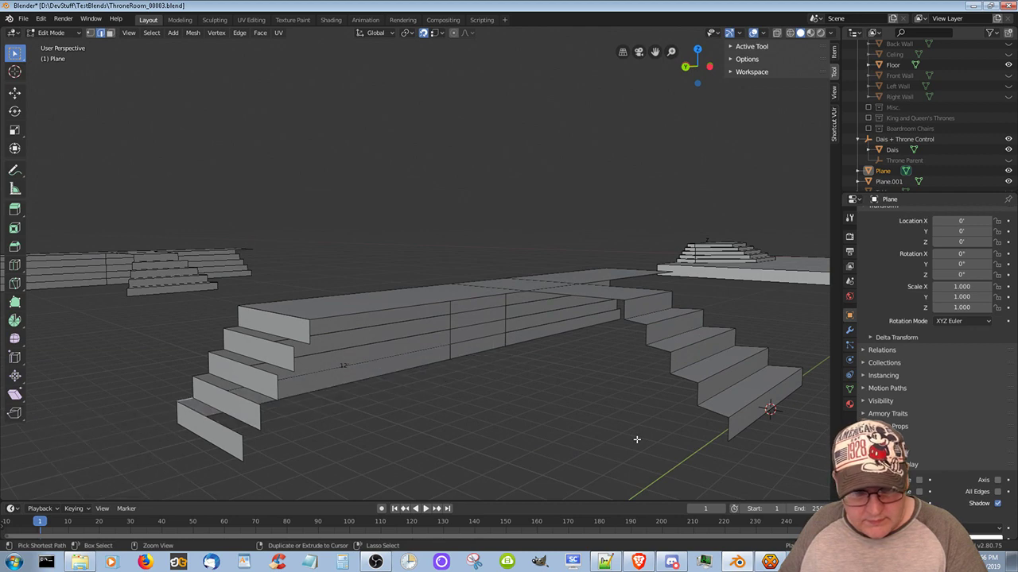
Extrude the bottom end panel's top edge -5.924" along Y to the base of the fourth-row panel, forming a tread
middle_click_drag(336, 454, 223, 461)
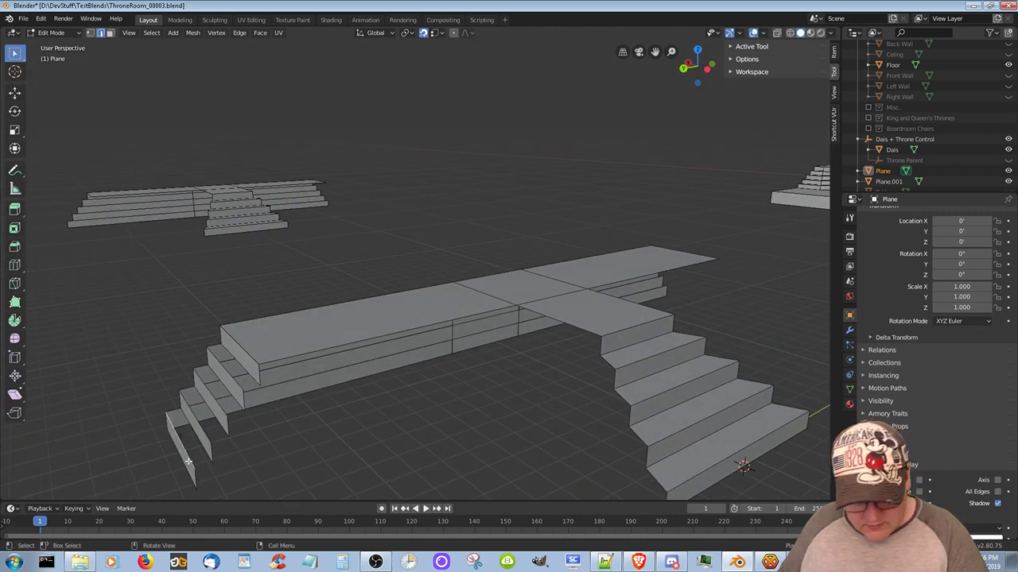
key("g")
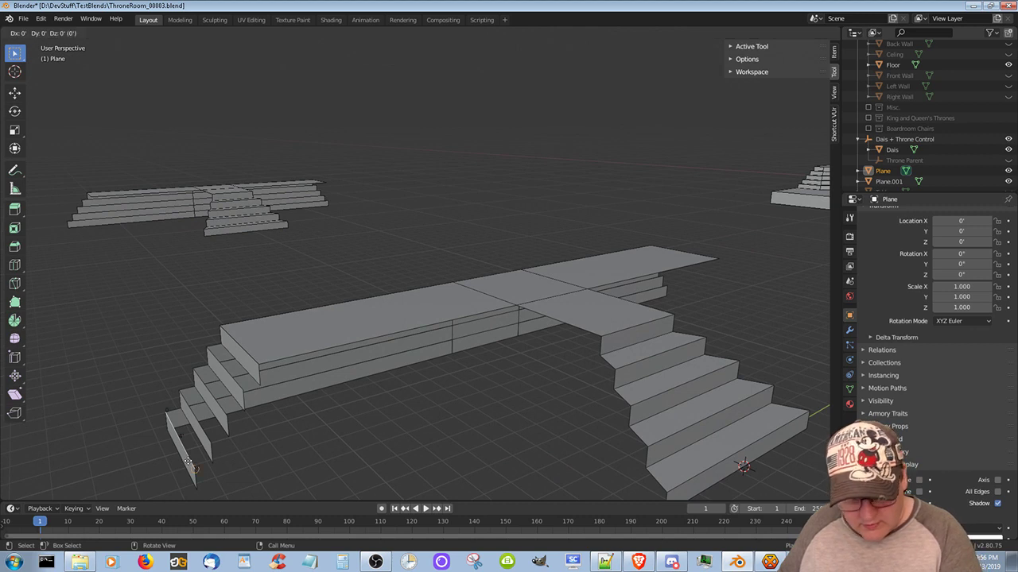
left_click(207, 453)
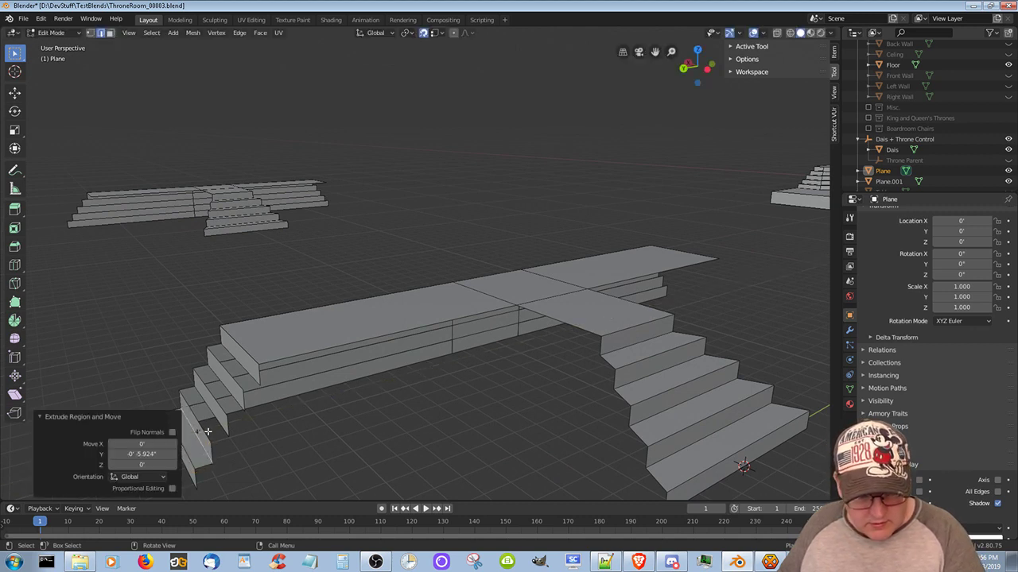
Extrude the fourth-row end panel's top edge -6.076" along Y to the base of the third-row panel
key("shift+r")
key("e")
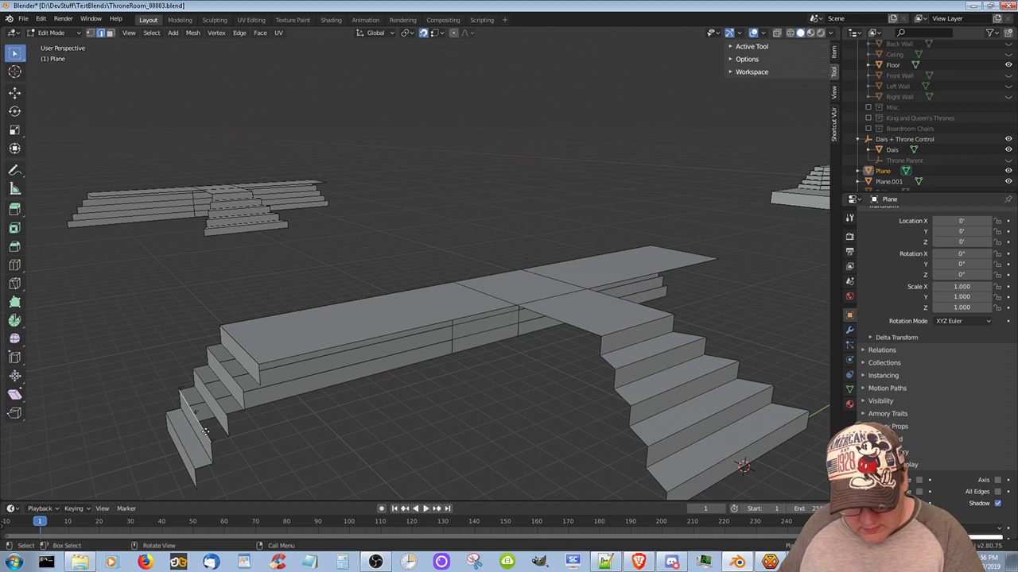
left_click(229, 432)
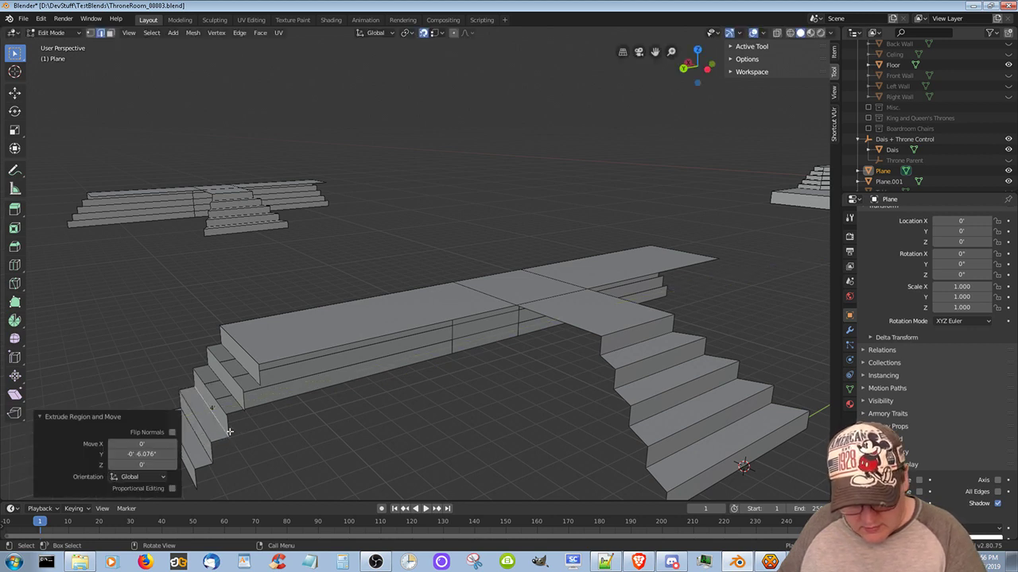
key("e")
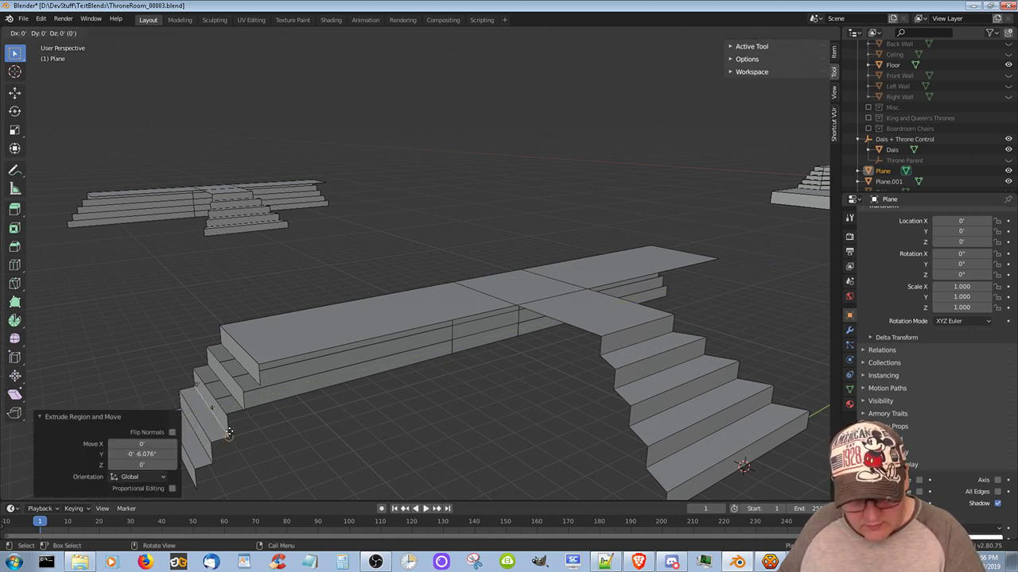
key("Escape")
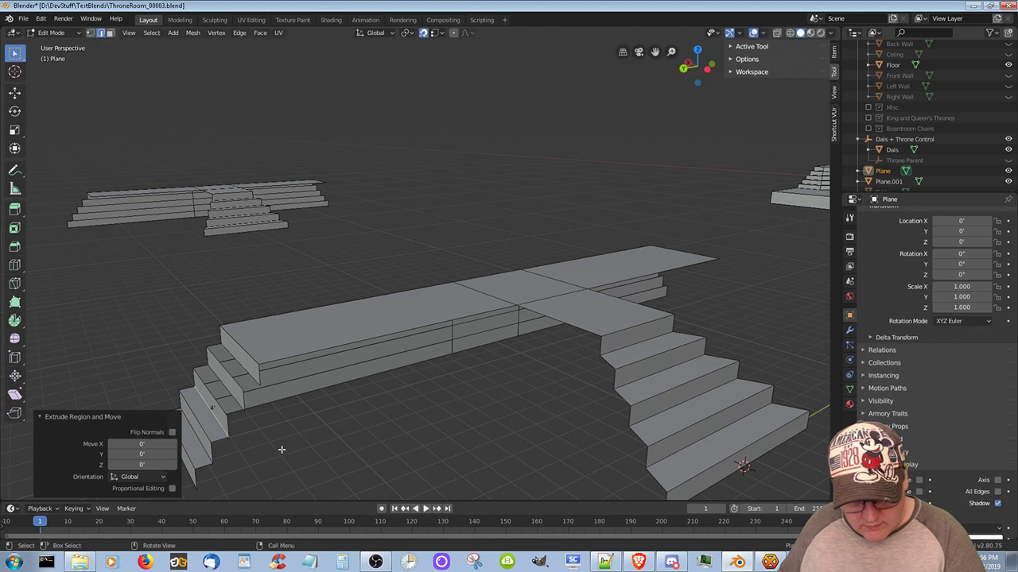
Undo the zero-length extrusion and extrude the third-row end panel's top edge -5.985" along Y to the base of the second-row panel
key("ctrl+z")
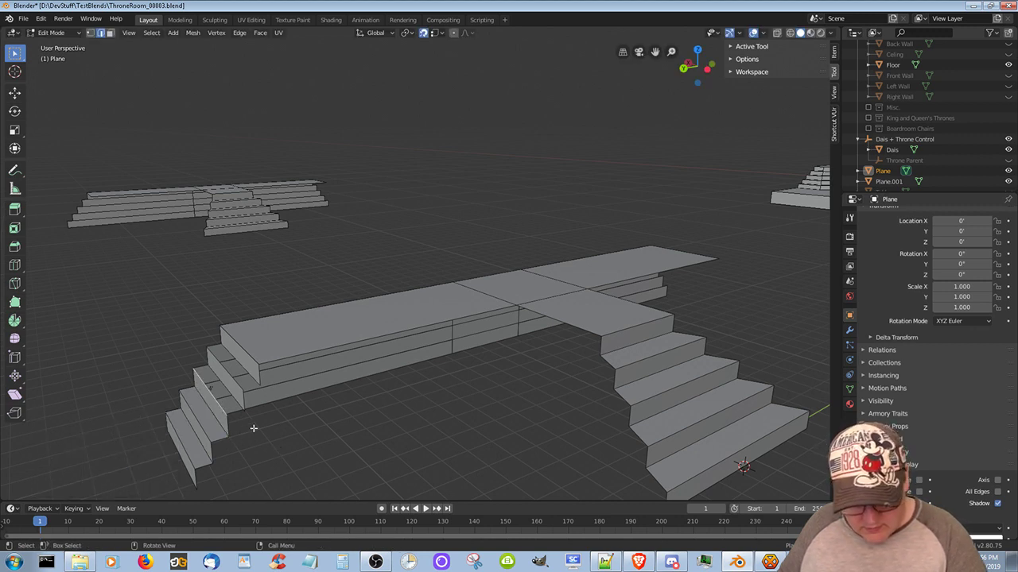
key("e")
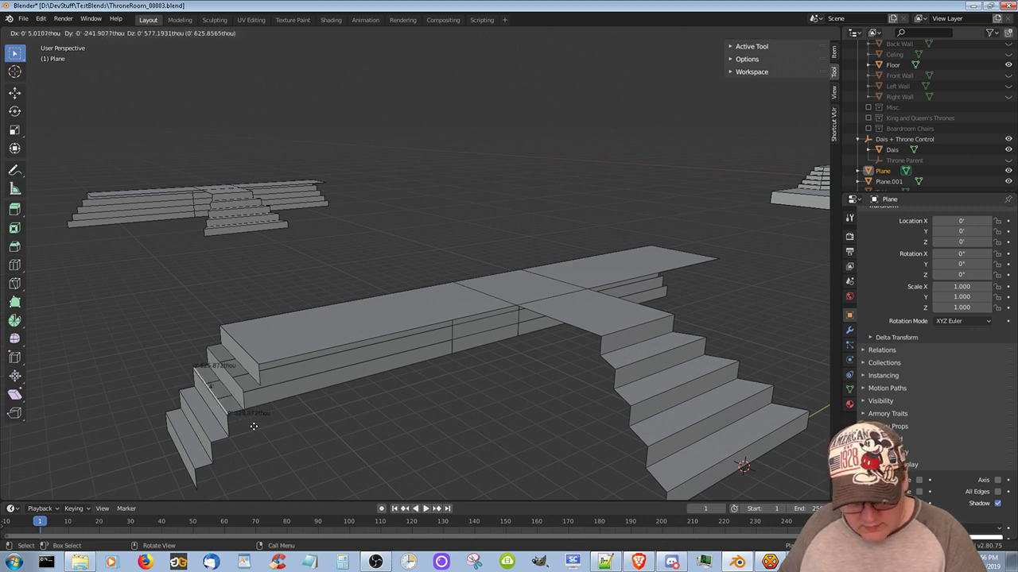
key("y")
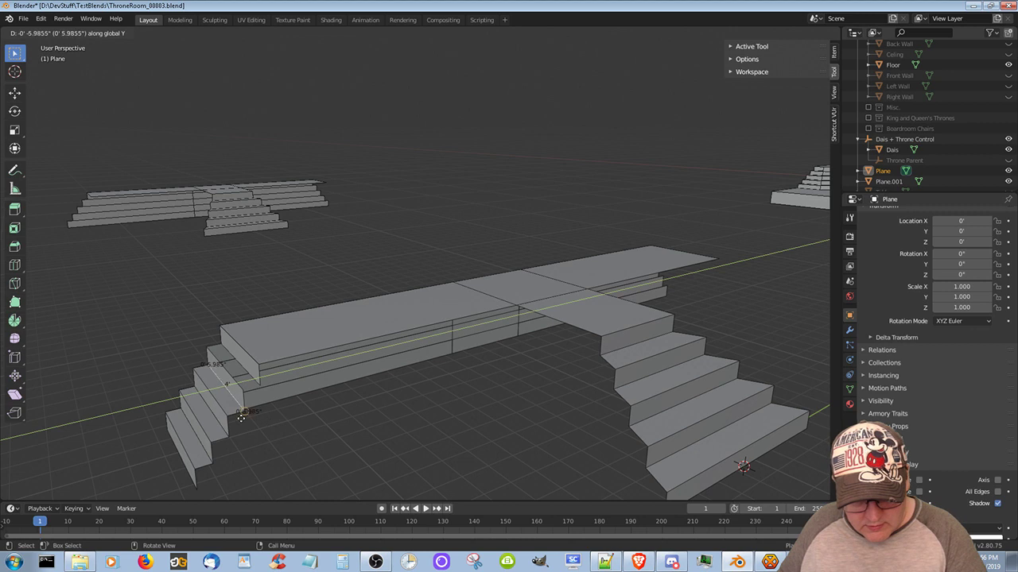
left_click(245, 411)
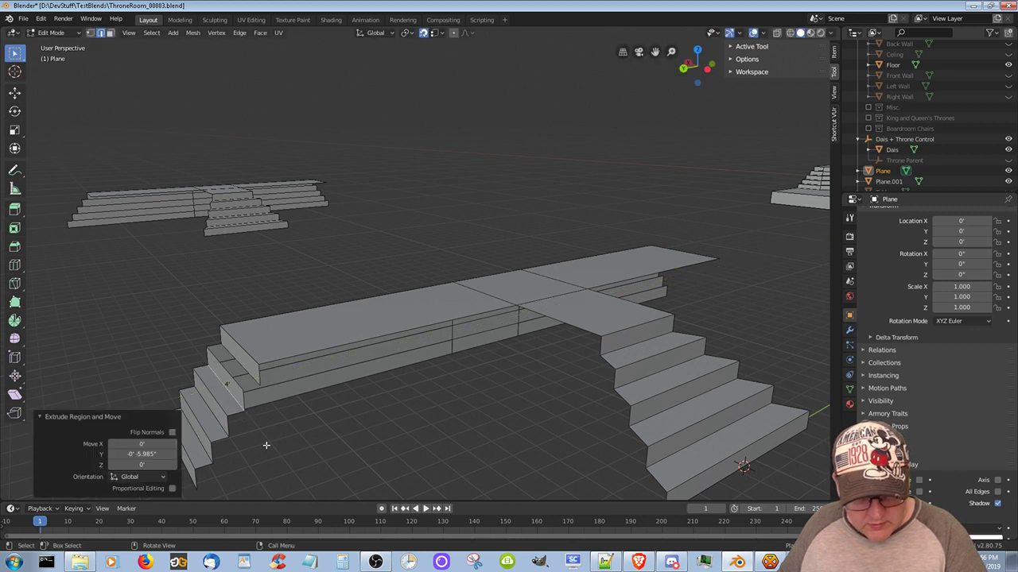
Extrude the second-row end panel's top edge -6.014" along Y to the base of the top panel, forming the last tread
left_click(243, 390)
left_click(236, 377)
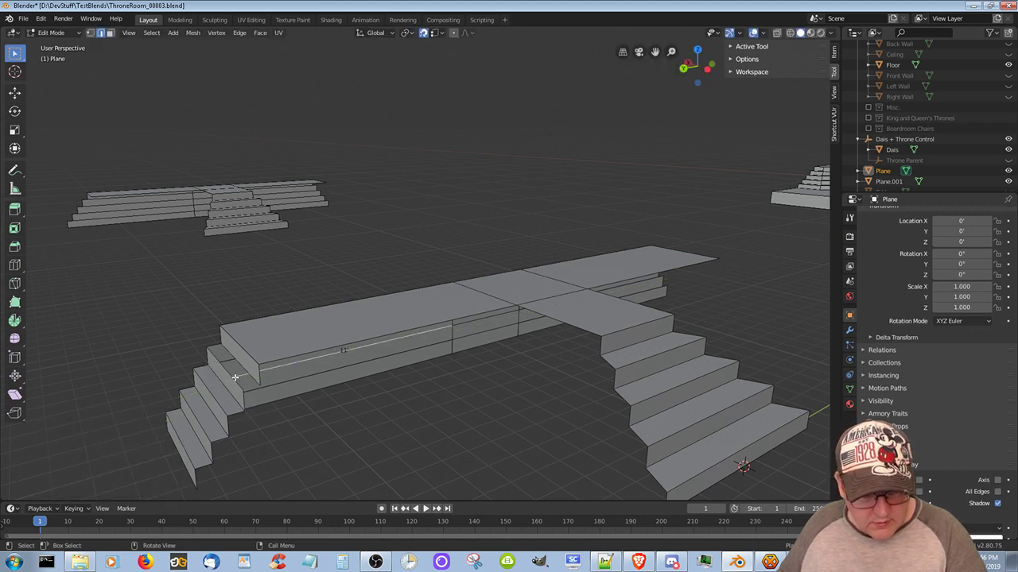
left_click(235, 385)
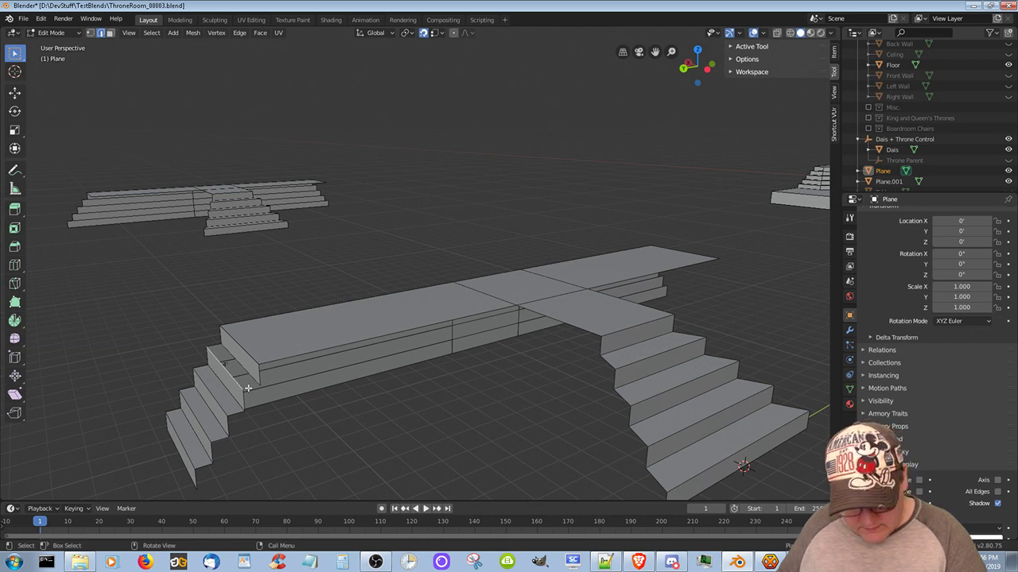
key("e")
left_click(259, 383)
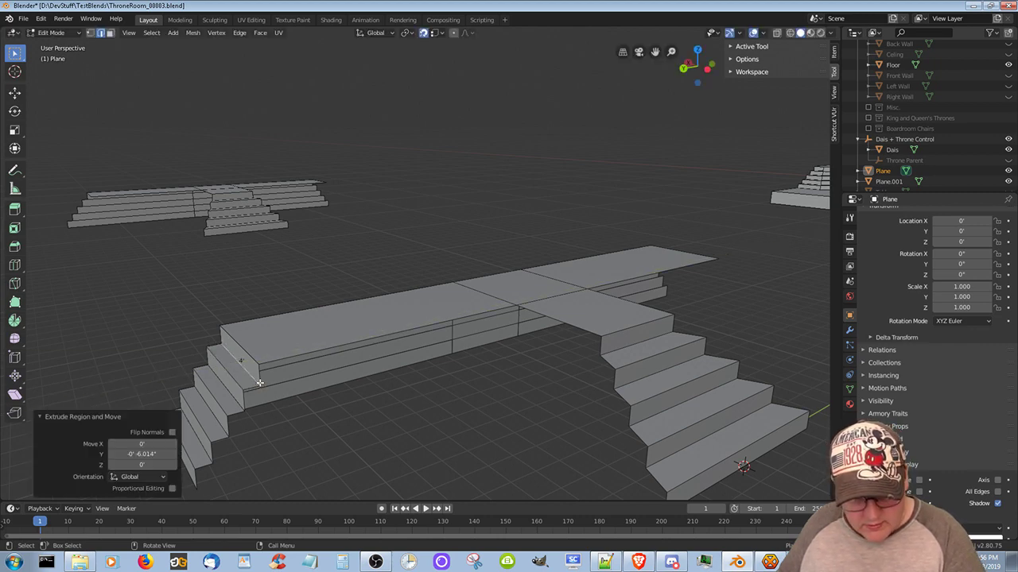
Select the end tread faces one at a time in face mode and compare their depths along Y
middle_click_drag(195, 400, 279, 358)
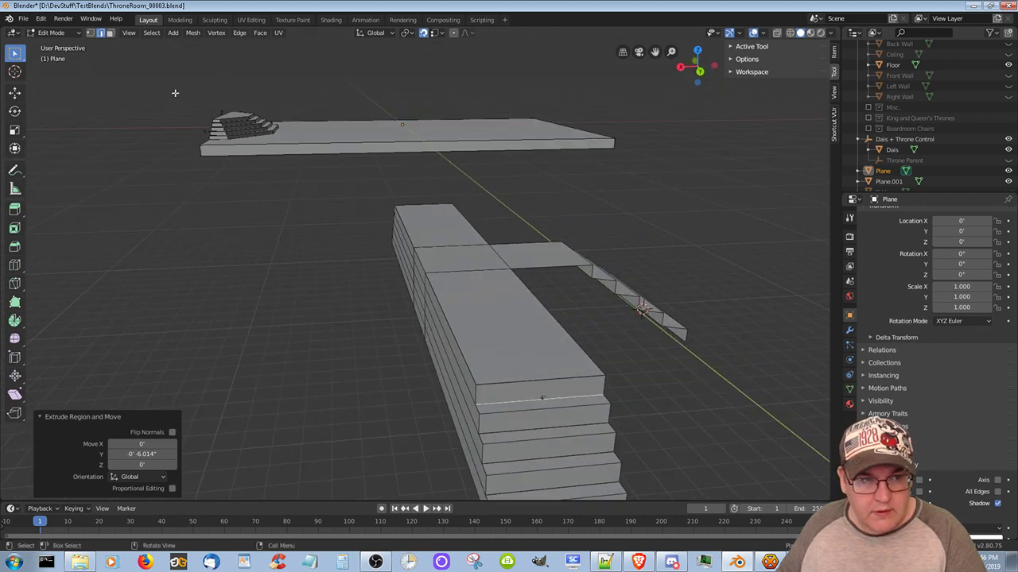
left_click(110, 34)
left_click(506, 409)
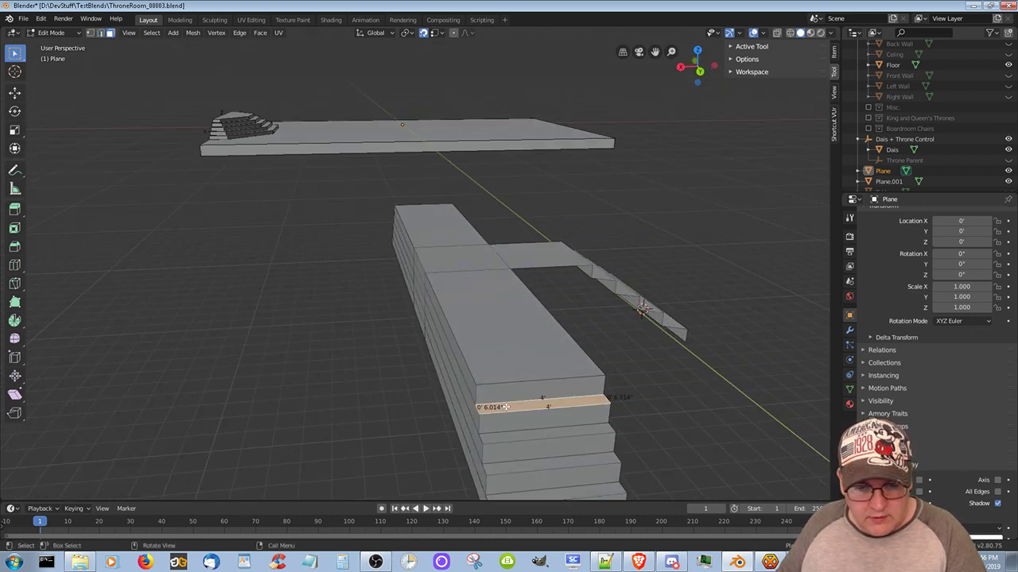
left_click(510, 426)
left_click(516, 436)
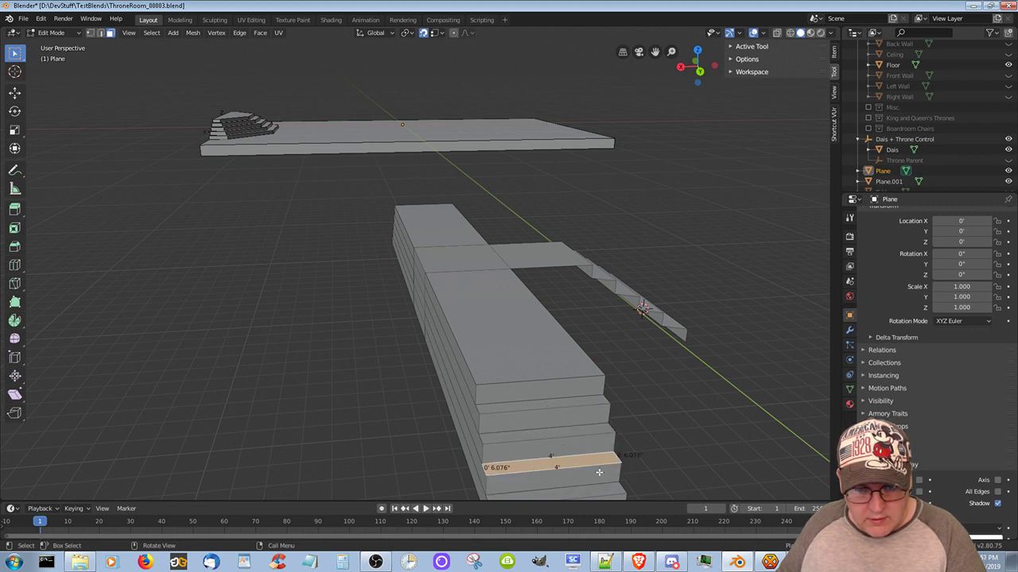
middle_click_drag(633, 465, 597, 454)
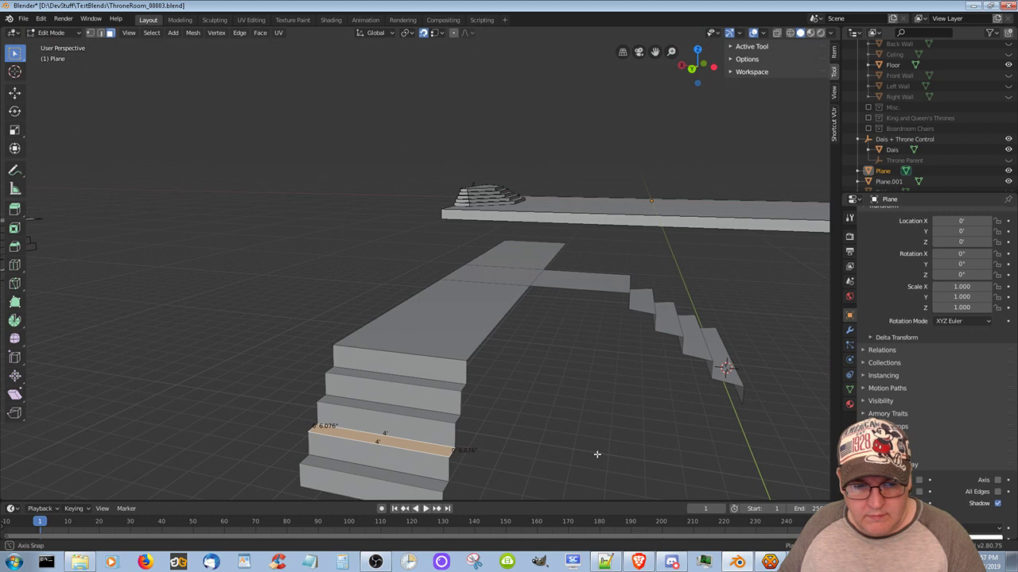
left_click(444, 390)
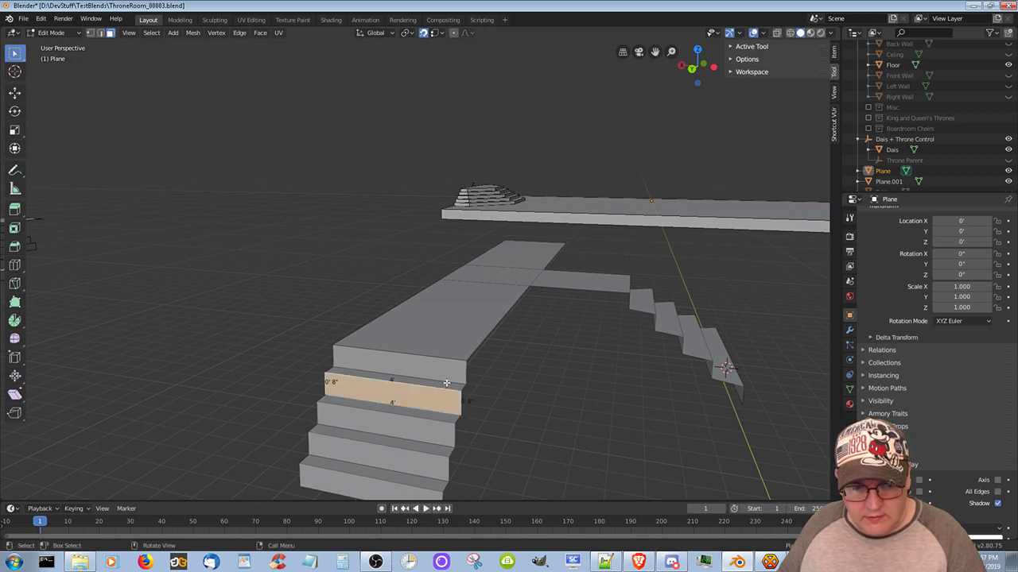
left_click(446, 384)
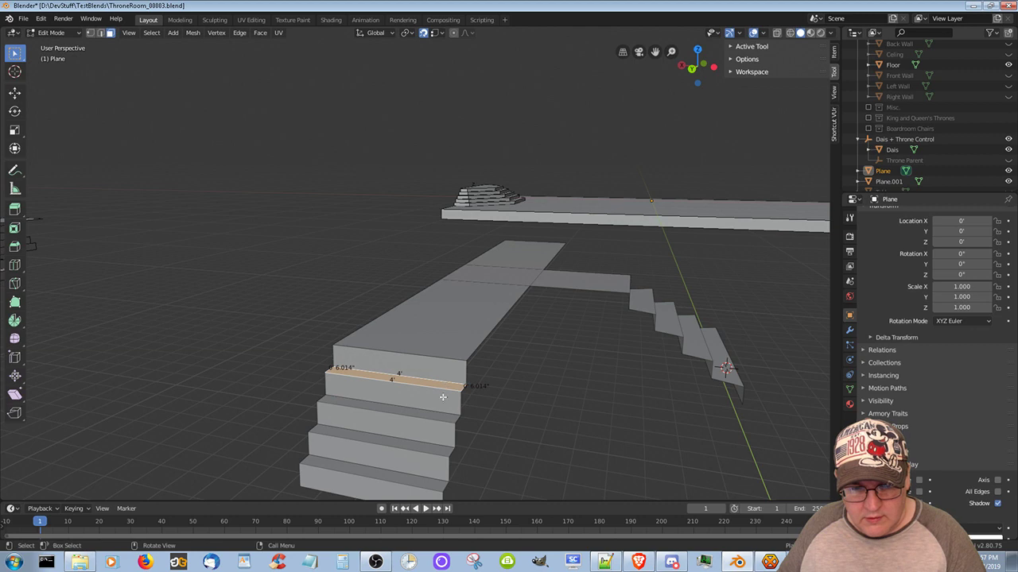
left_click(437, 419)
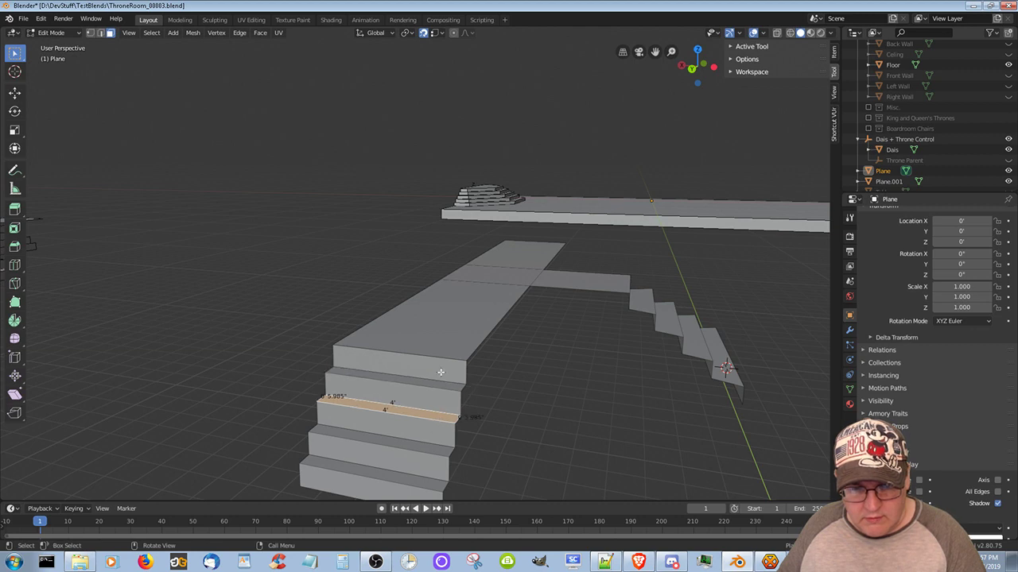
Check the short side edges of the end treads one by one in edge mode for their lengths, and clear the selection
middle_click_drag(387, 403, 513, 396)
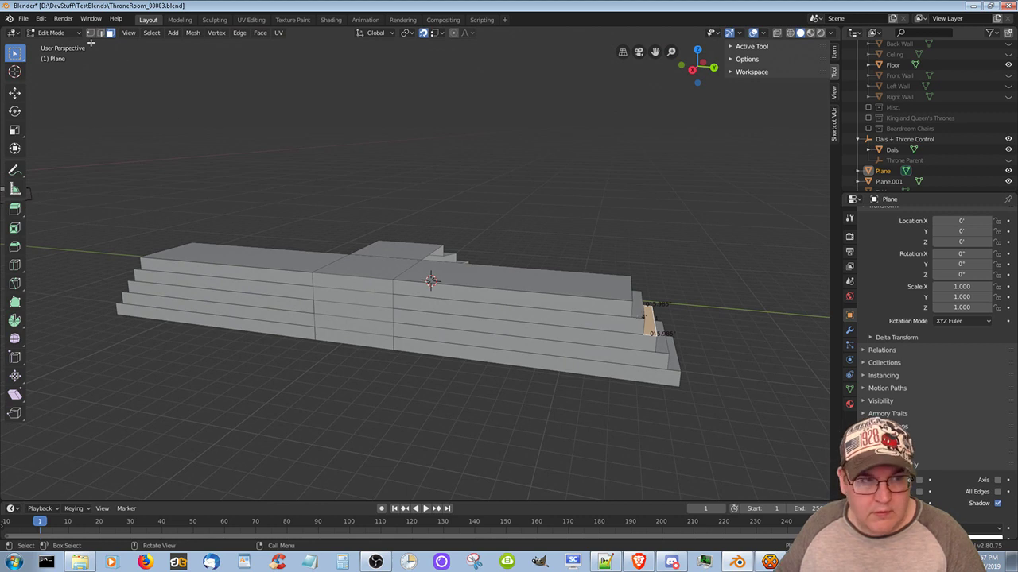
key("2")
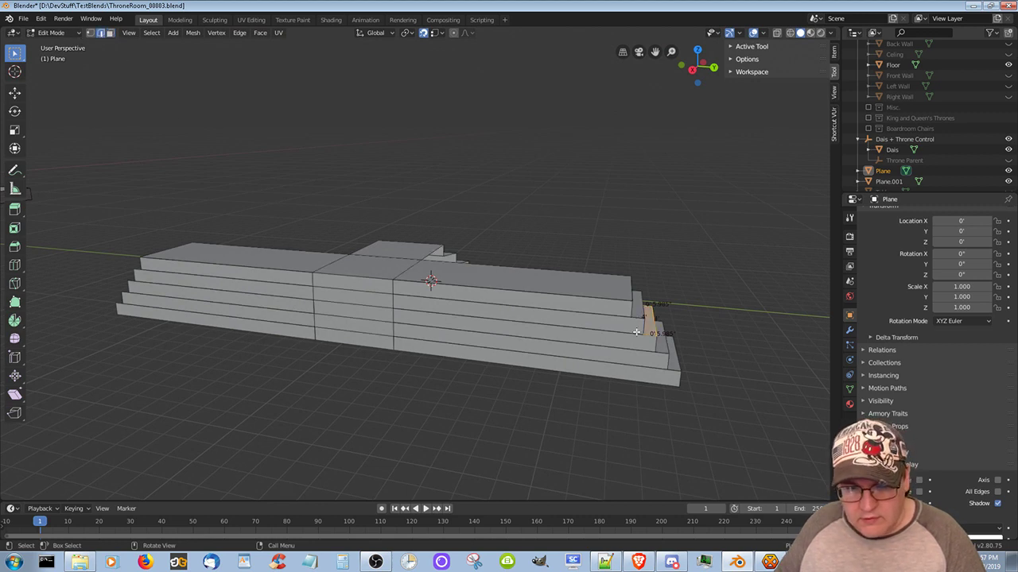
left_click(637, 316)
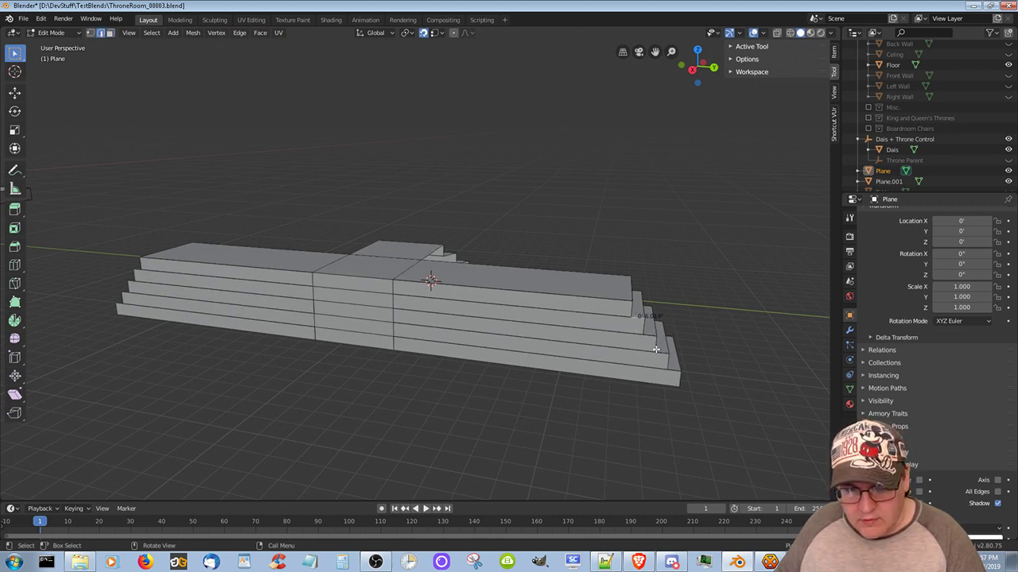
left_click(649, 335)
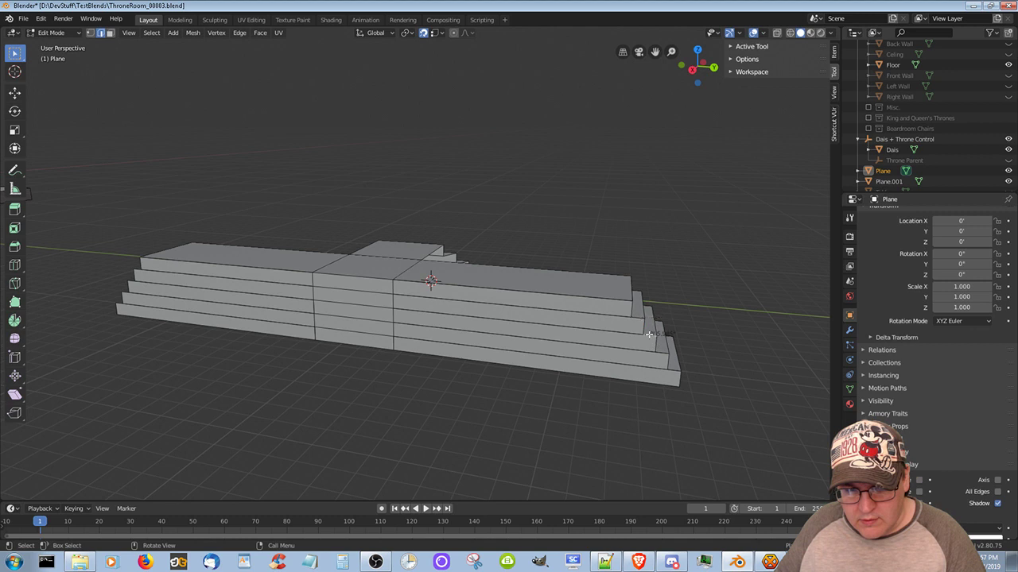
left_click(678, 366)
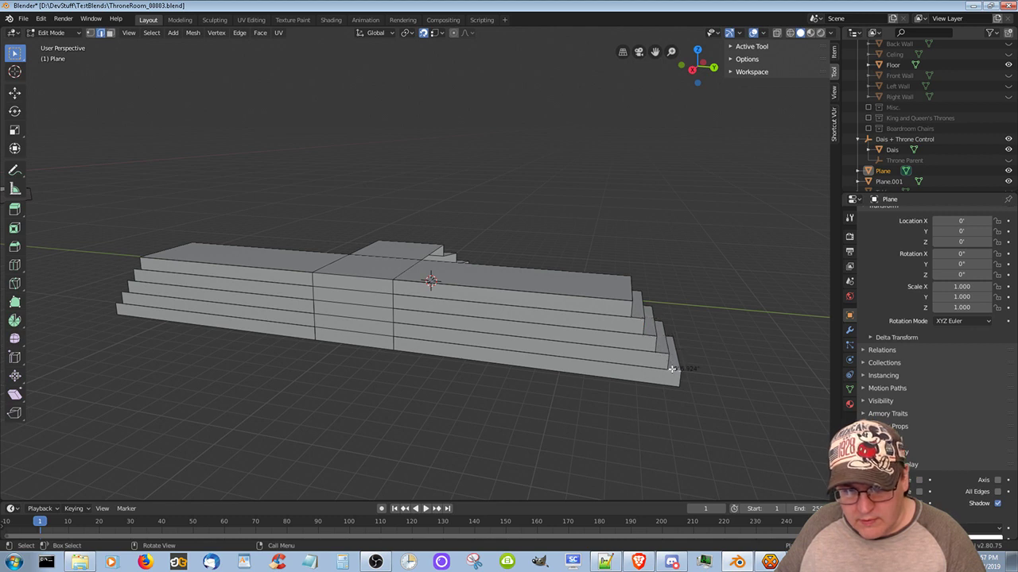
left_click(662, 378)
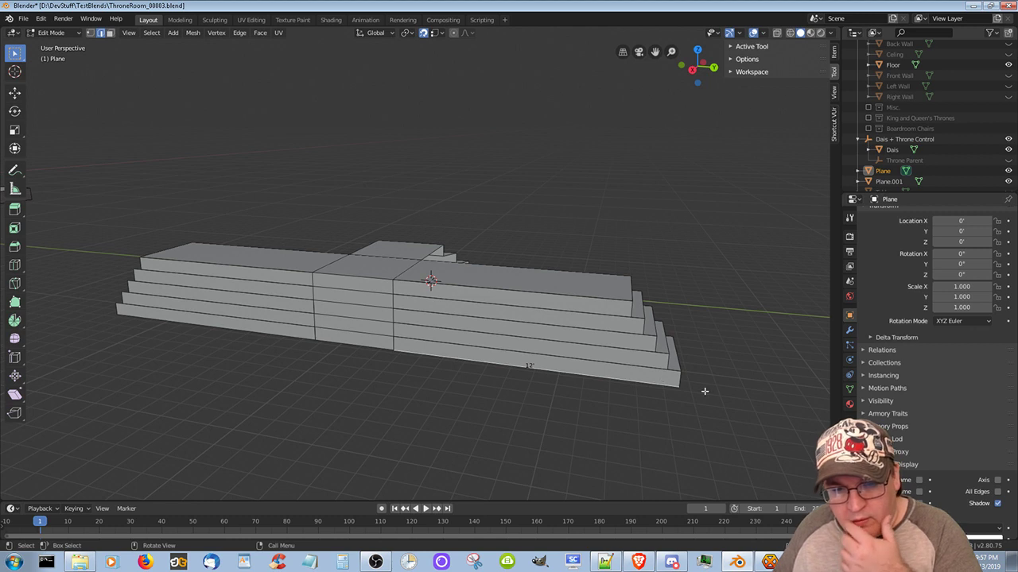
left_click(689, 427)
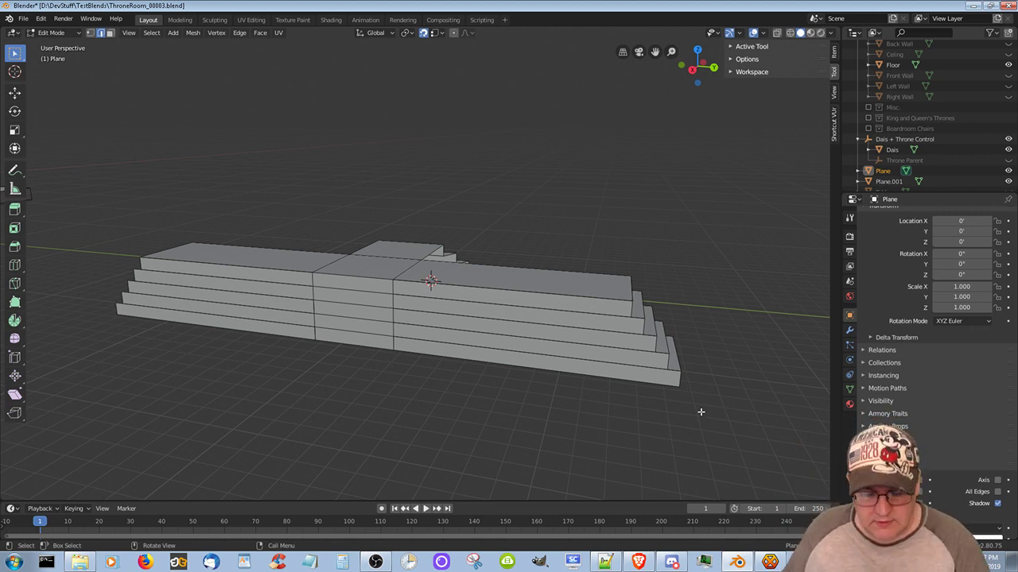
Check the lengths of the riser rows' long horizontal edges on the negative-Y half, from the top row to the bottom and back
middle_click_drag(227, 416, 255, 358, "shift")
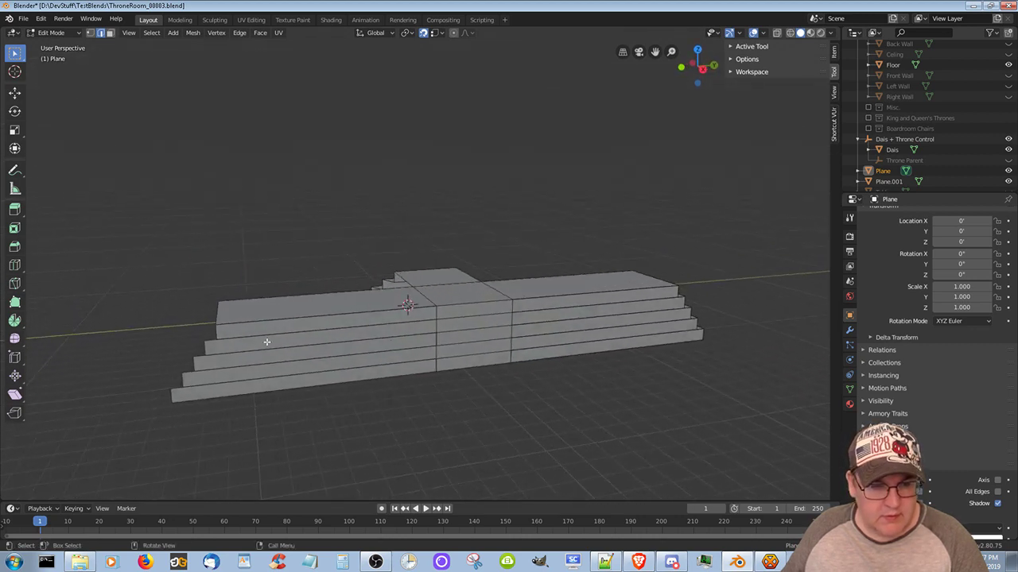
left_click(266, 342)
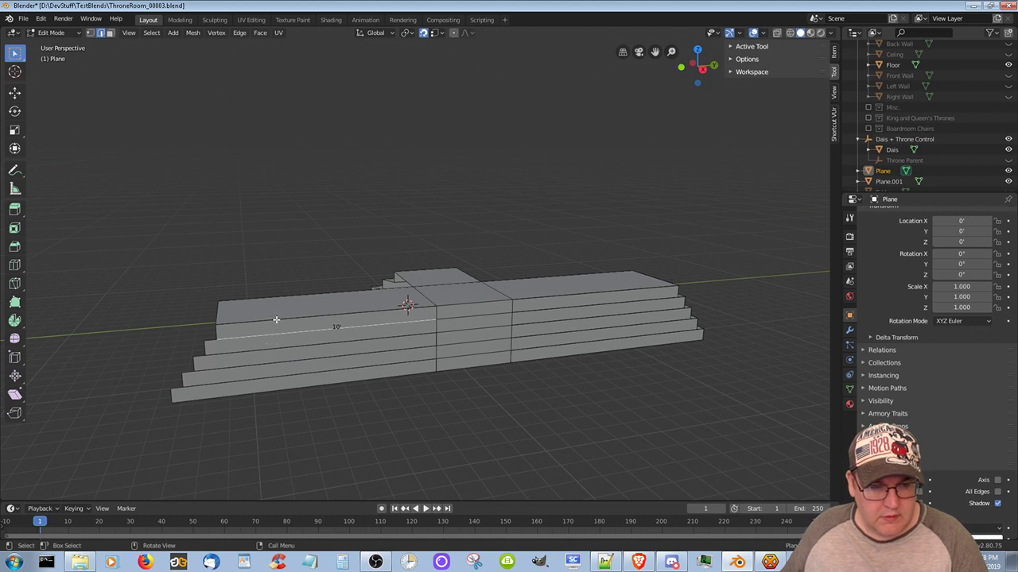
left_click(276, 320)
left_click(277, 336)
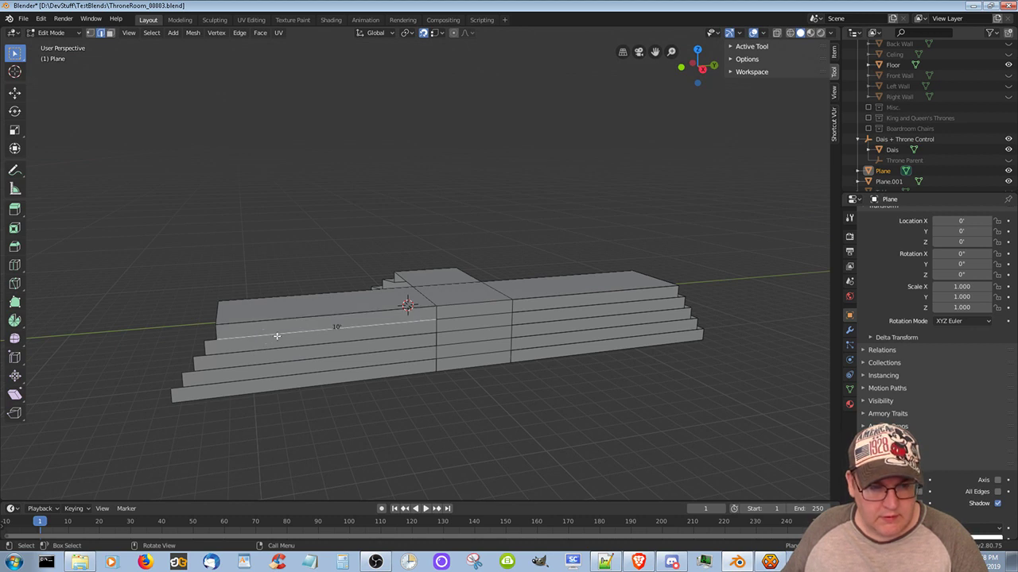
left_click(289, 348)
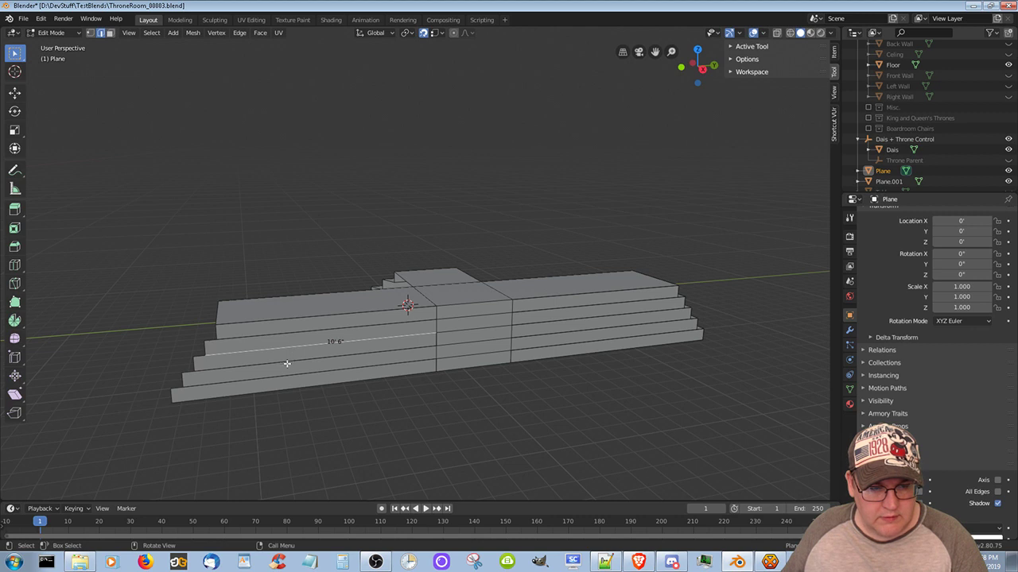
left_click(287, 364)
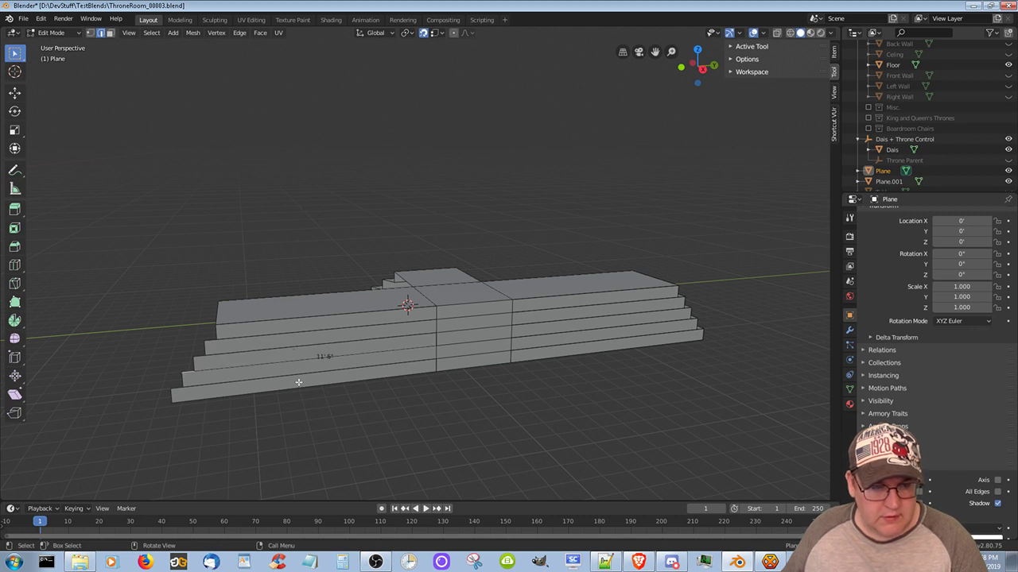
left_click(300, 374)
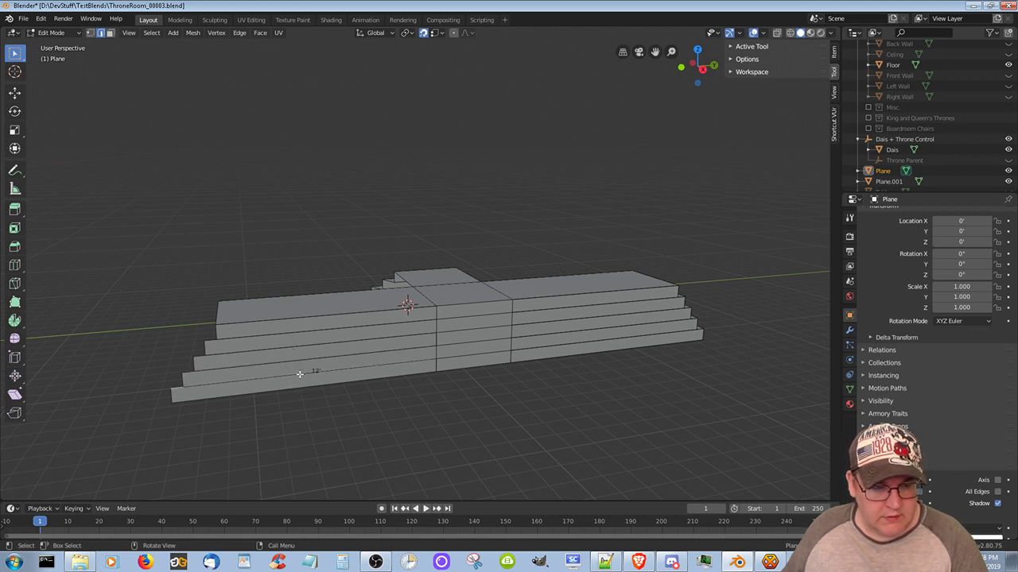
left_click(315, 387)
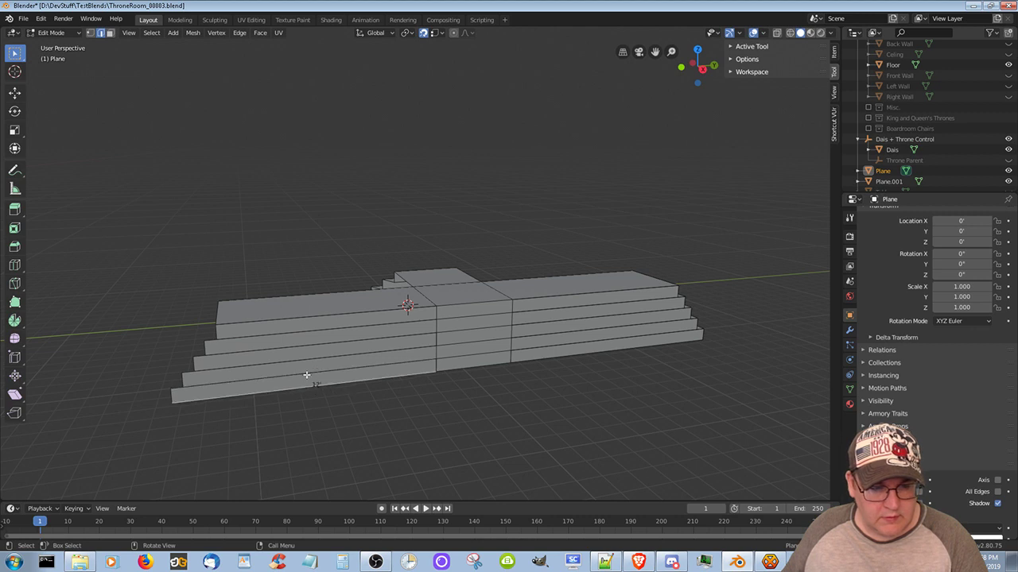
left_click(304, 372)
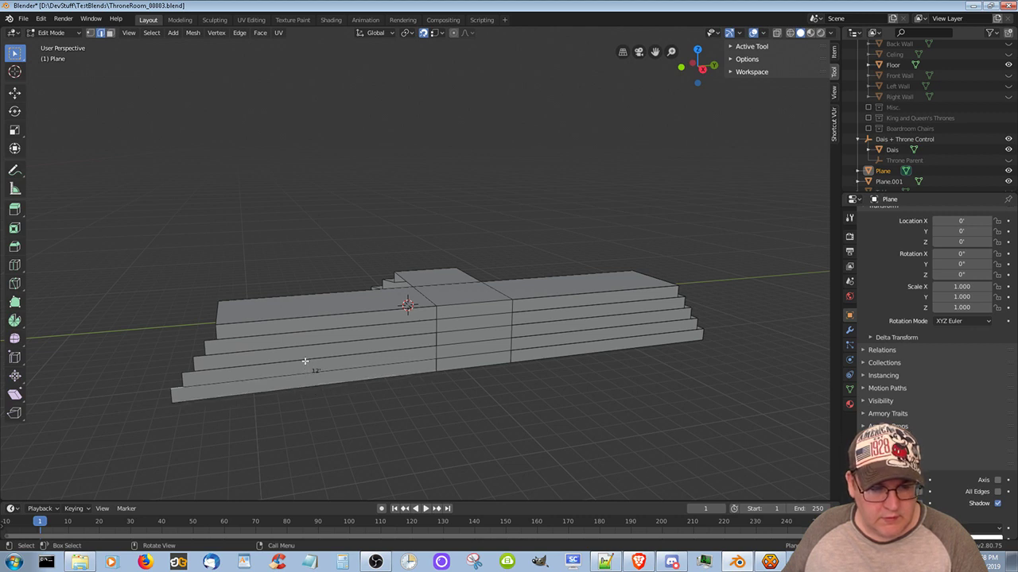
left_click(305, 358)
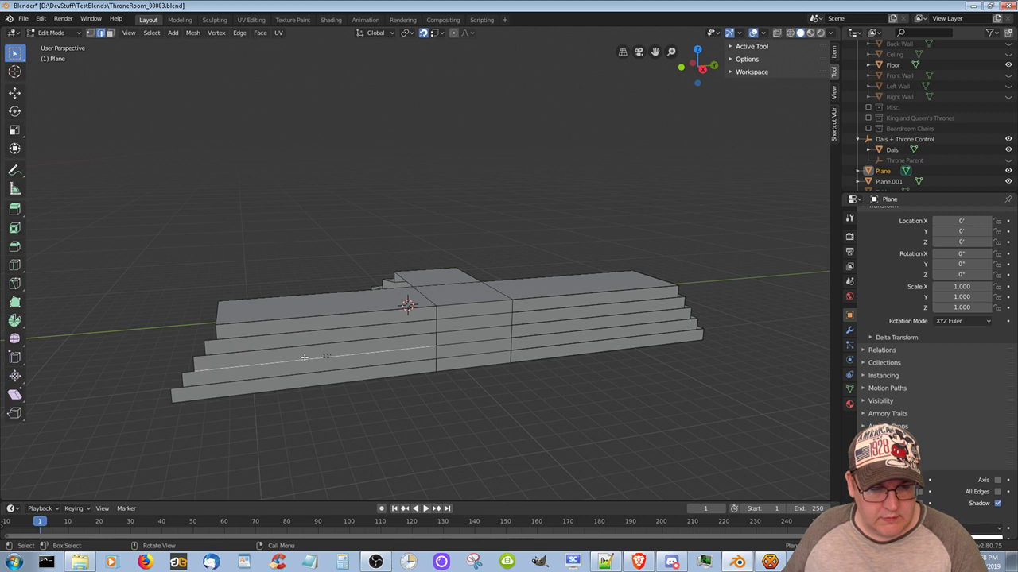
left_click(306, 344)
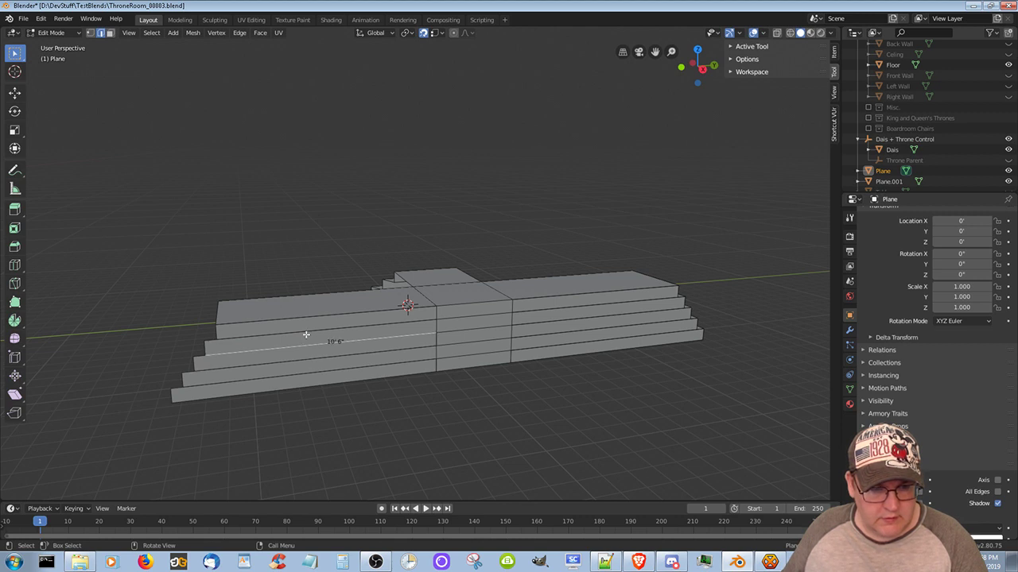
left_click(306, 330)
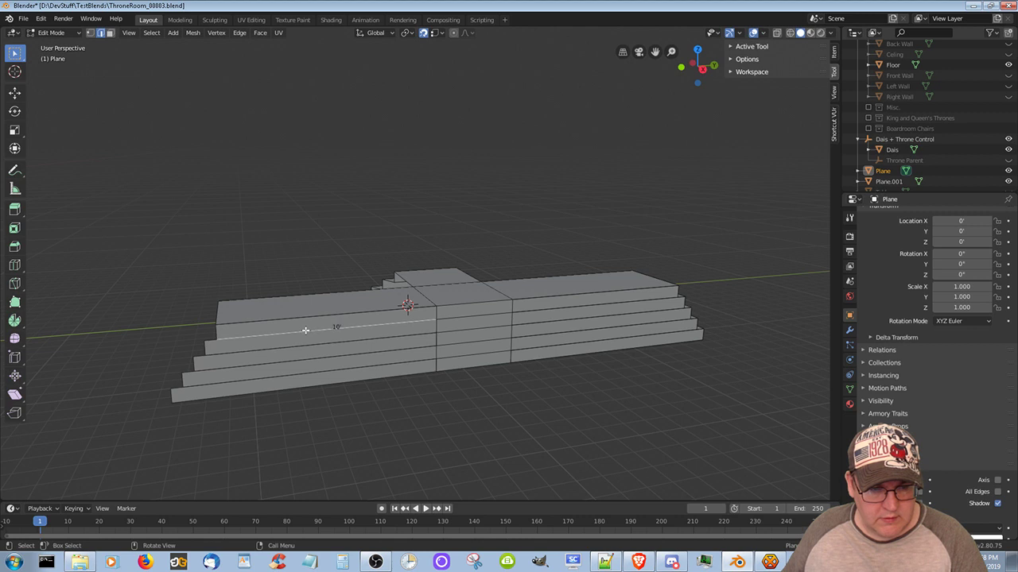
left_click(309, 316)
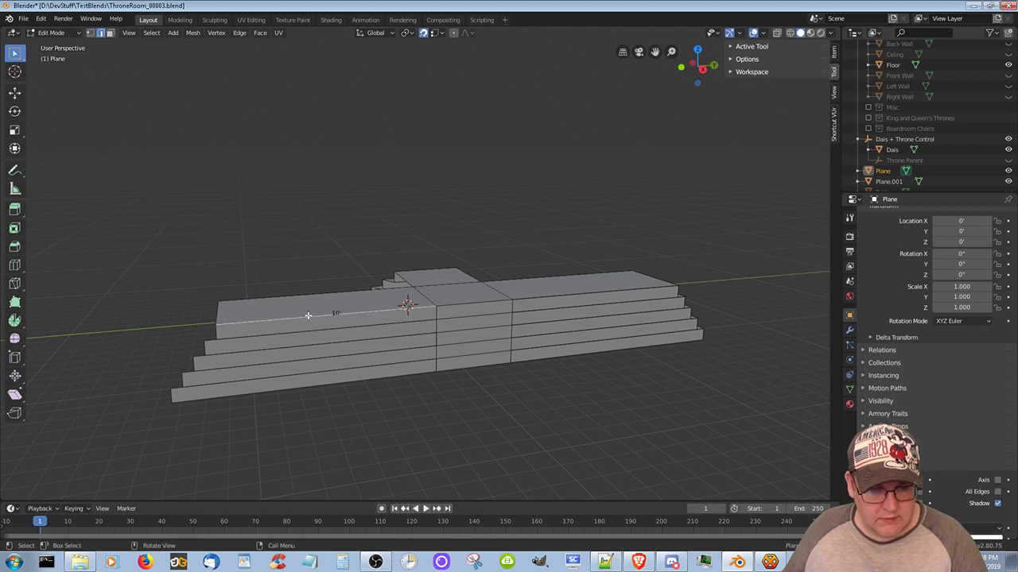
Check the lengths of the riser rows' long horizontal edges on the positive-Y half, from the top row to the bottom
left_click(627, 290)
left_click(620, 301)
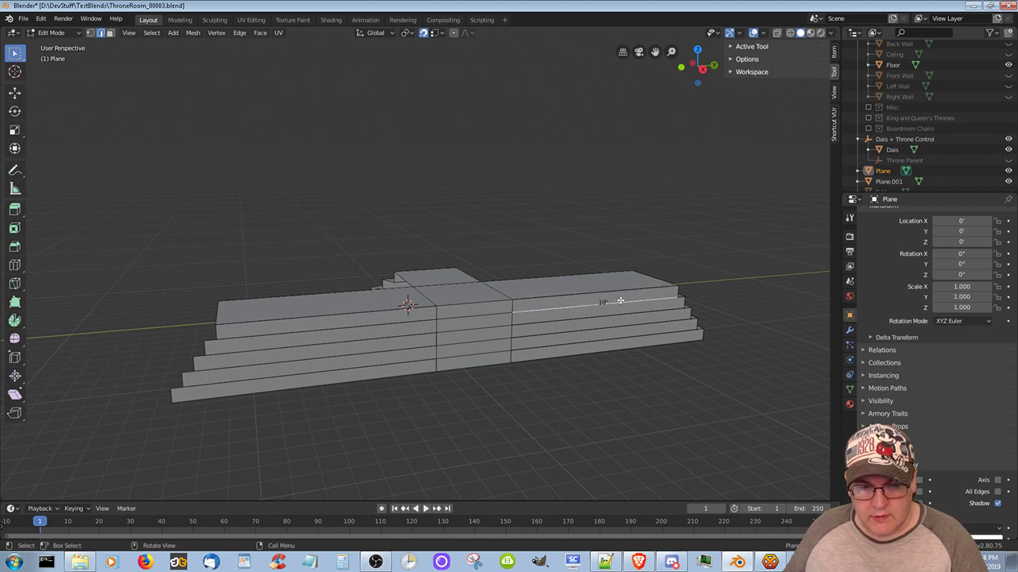
left_click(640, 311)
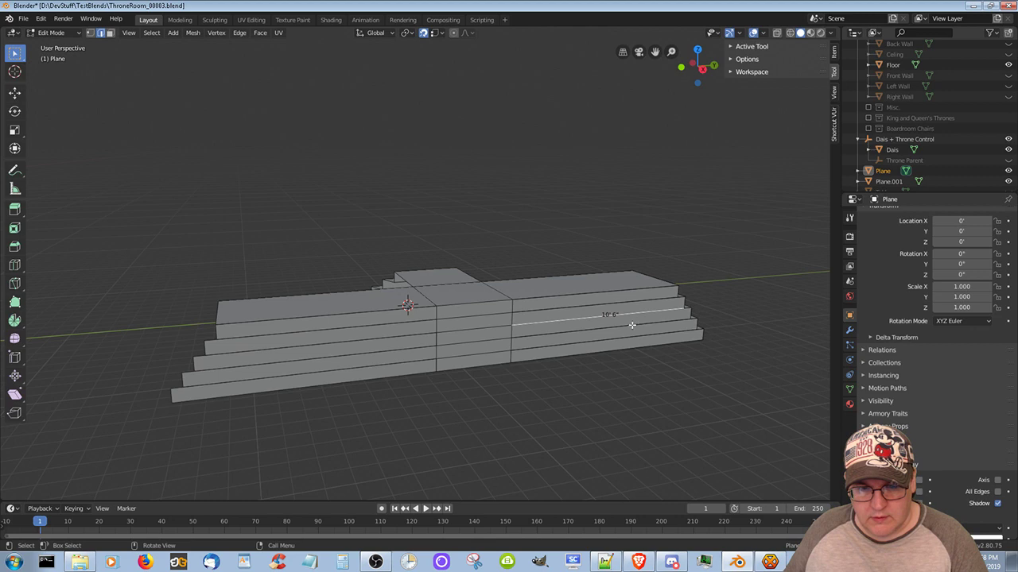
left_click(630, 329)
left_click(634, 340)
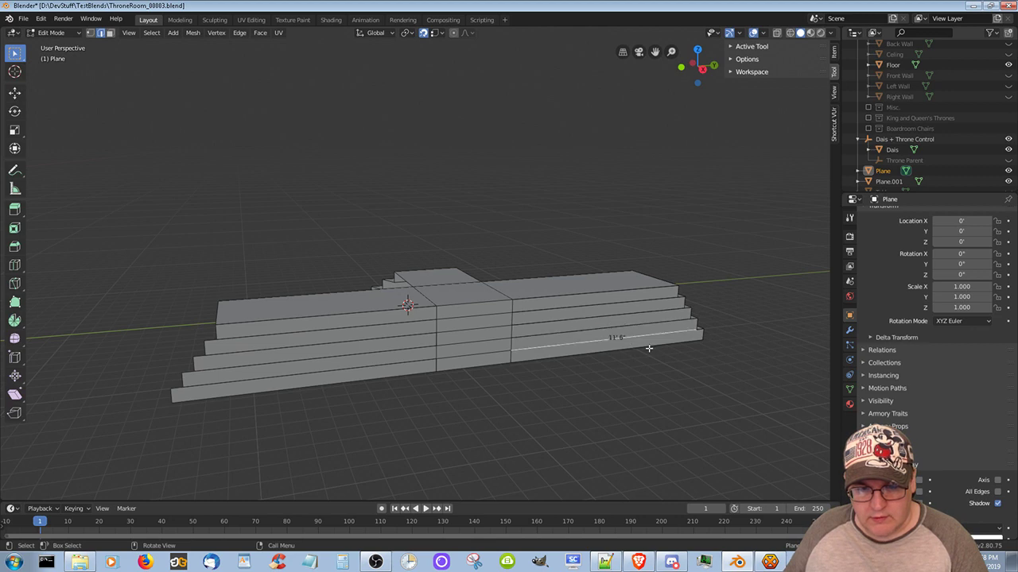
left_click(650, 349)
middle_click_drag(765, 343, 3, 396)
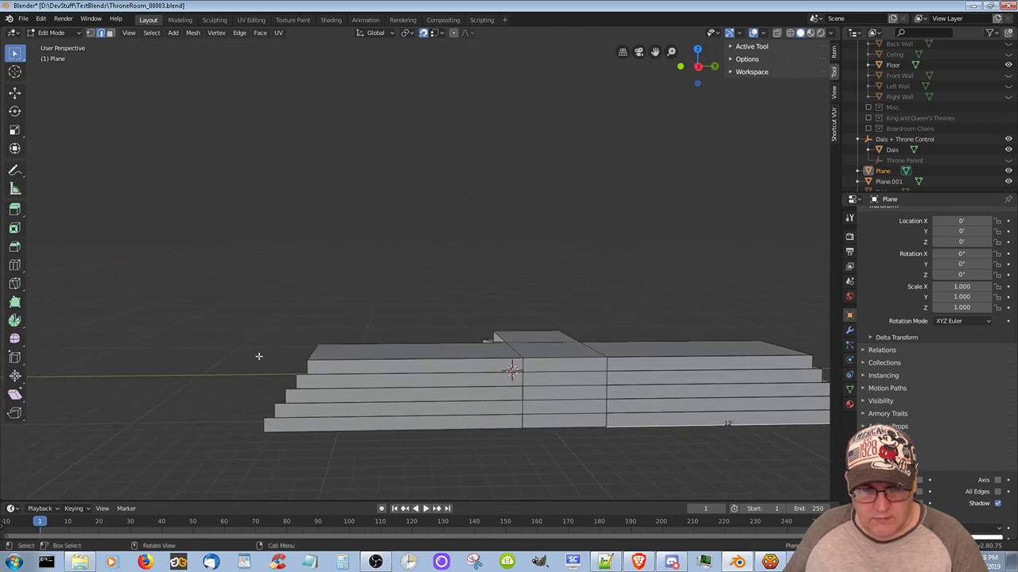
middle_click_drag(257, 354, 215, 350)
middle_click_drag(636, 424, 562, 405)
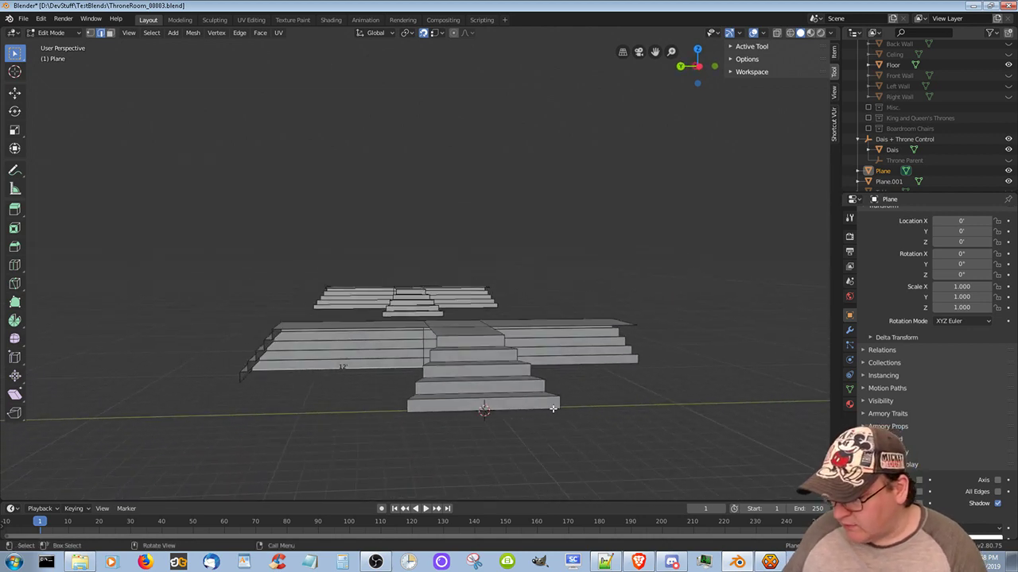
scroll(535, 371, "down", 3)
scroll(535, 371, "up", 5)
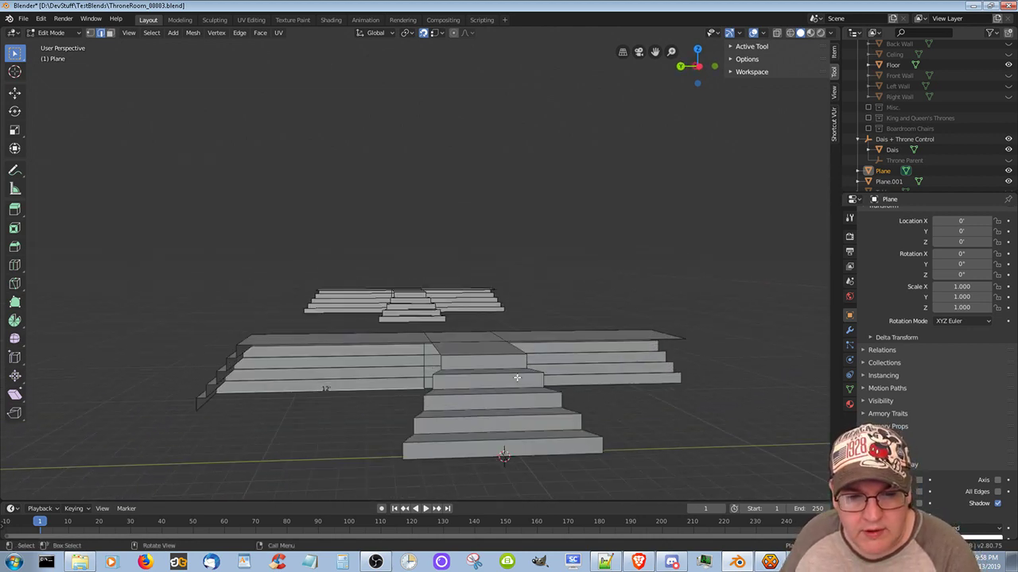
Select the positive-Y half's riser faces one by one in face mode, top row to bottom, and check their lengths and heights
middle_click_drag(677, 424, 416, 419)
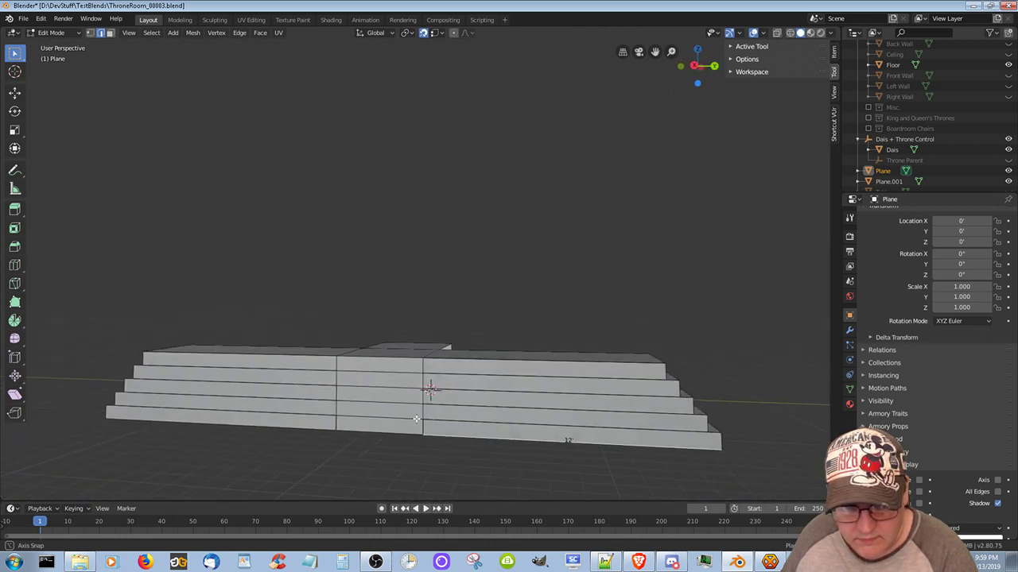
left_click(110, 34)
left_click(630, 370)
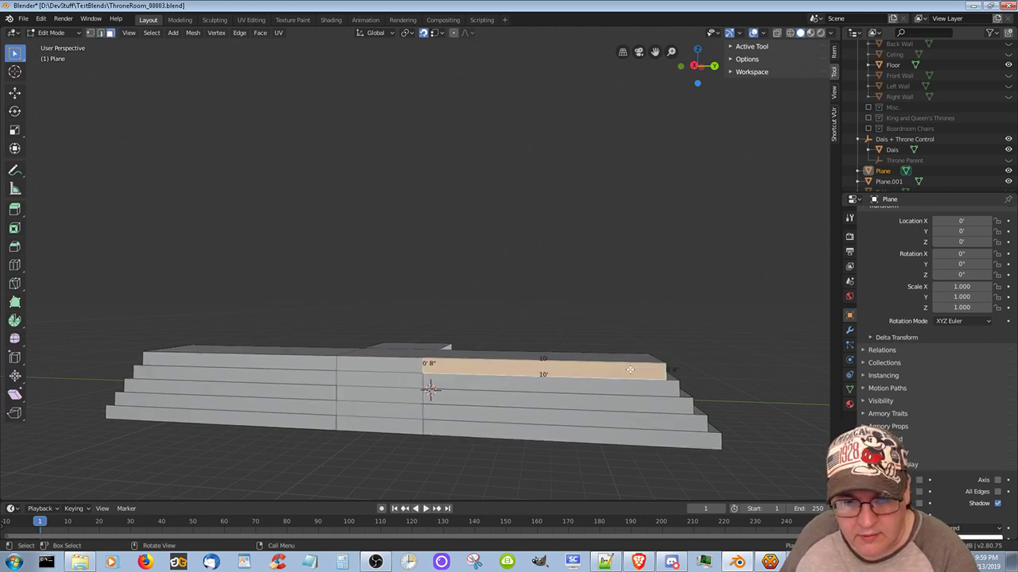
left_click(664, 392)
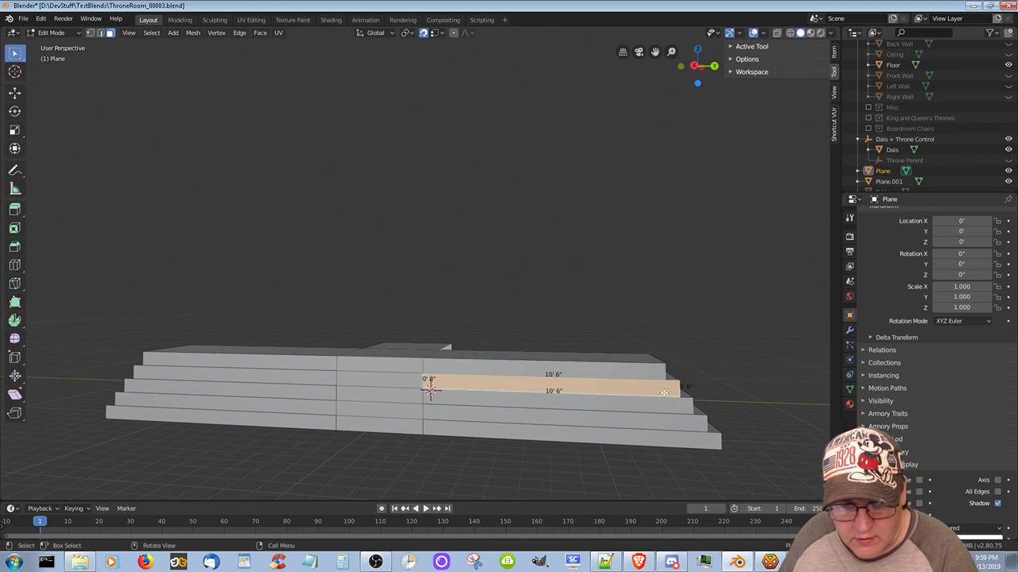
left_click(676, 406)
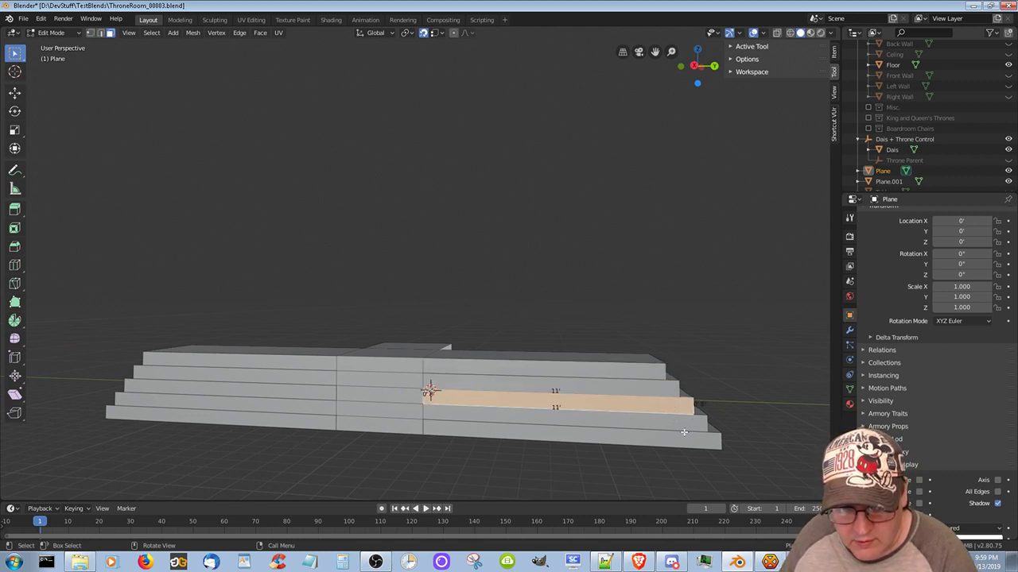
left_click(684, 429)
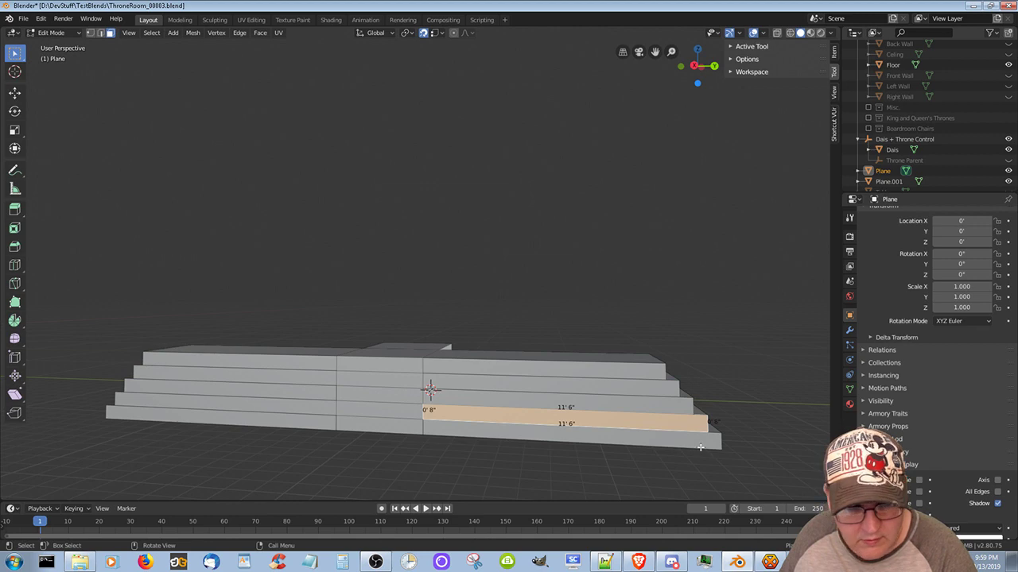
left_click(700, 448)
Compare the negative-Y half's riser faces one by one, from the bottom row up to the top, for matching dimensions
middle_click_drag(762, 455, 589, 472)
scroll(588, 473, "down", 3)
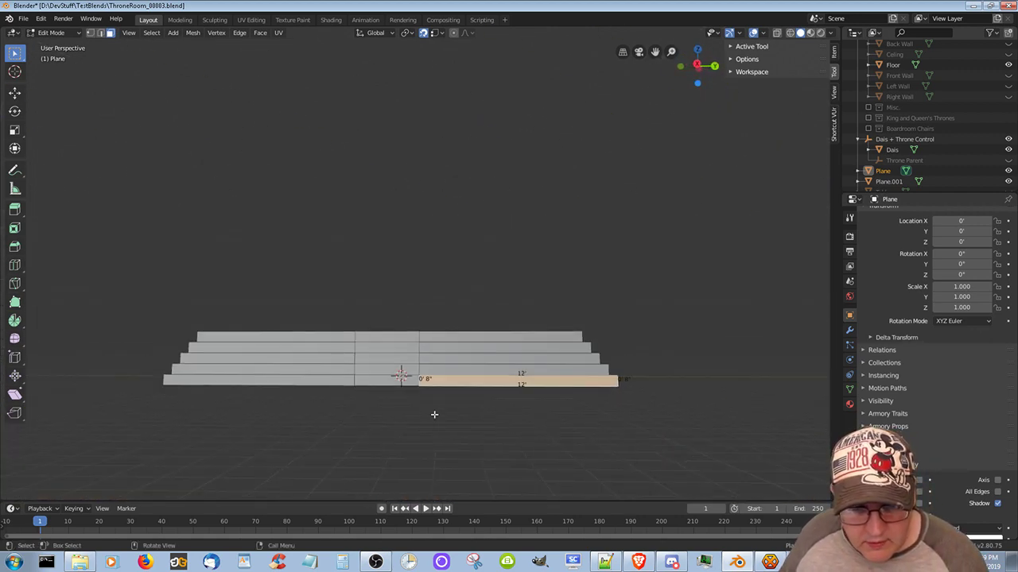
left_click(312, 376)
left_click(325, 363)
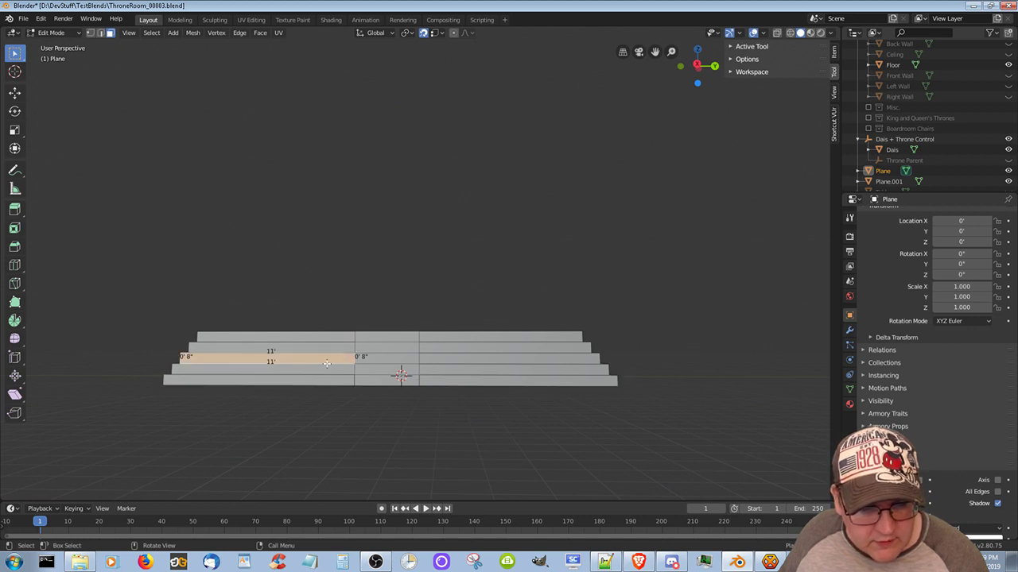
left_click(310, 369)
left_click(312, 347)
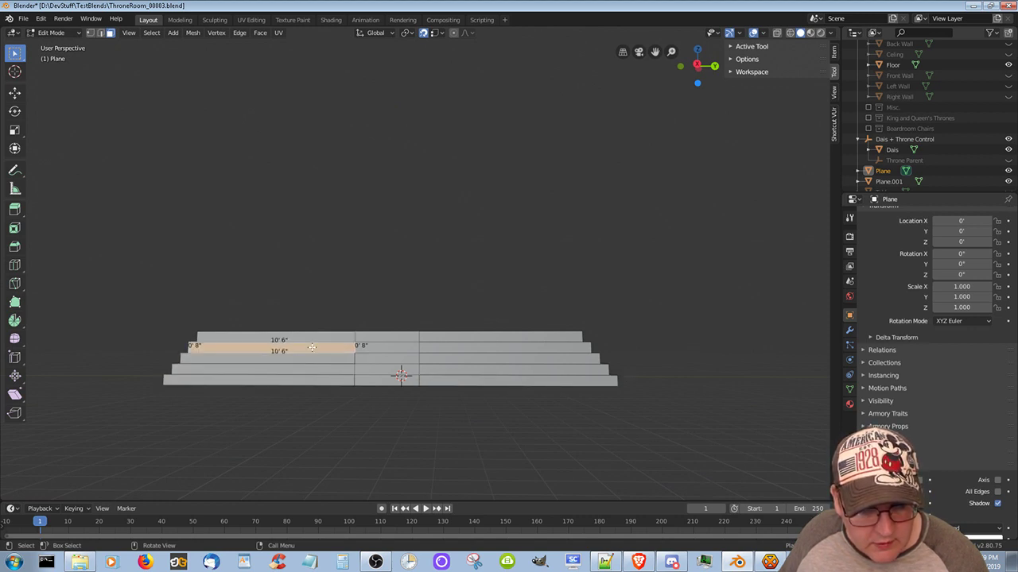
left_click(319, 338)
In edge mode, extrude the top riser's vertical edge at the negative-Y end -4' along X to form an end panel
middle_click_drag(497, 415, 371, 421)
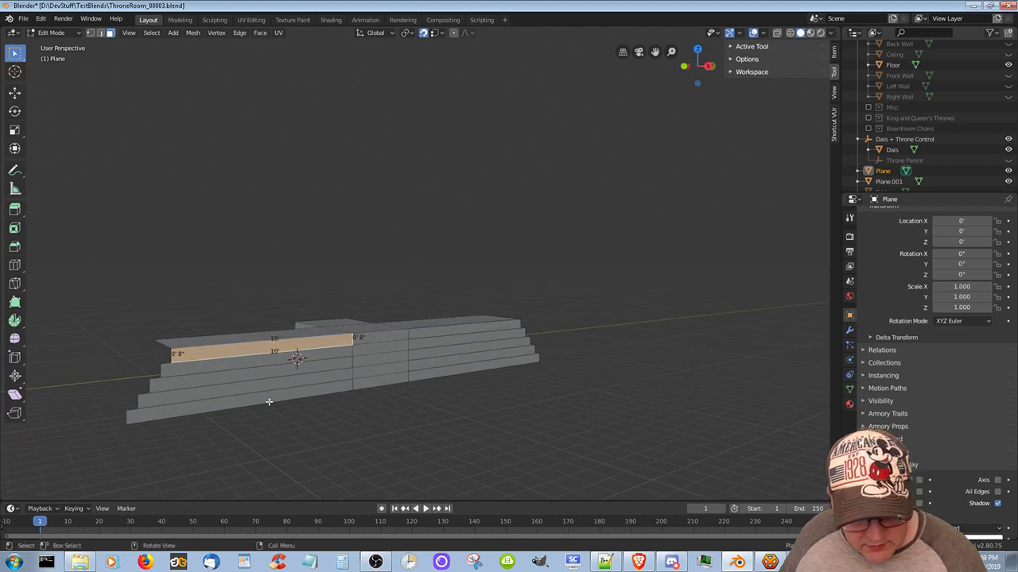
middle_click_drag(269, 403, 433, 445)
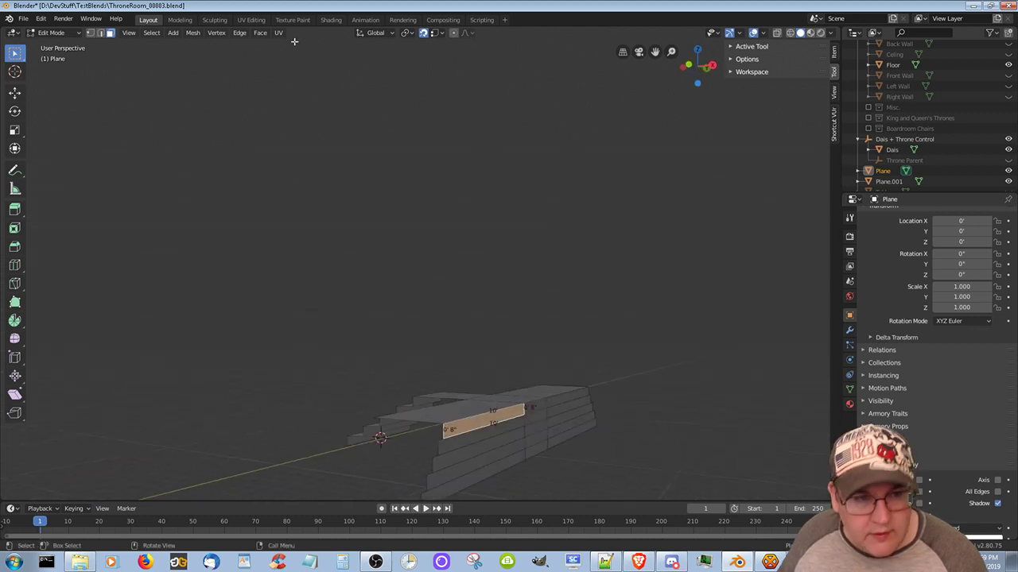
left_click(100, 33)
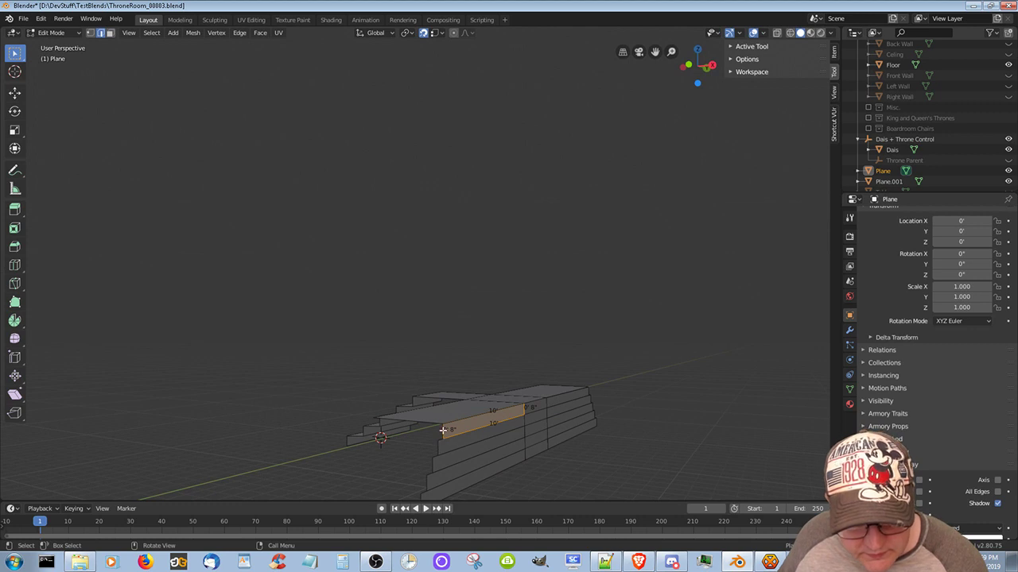
key("alt+a")
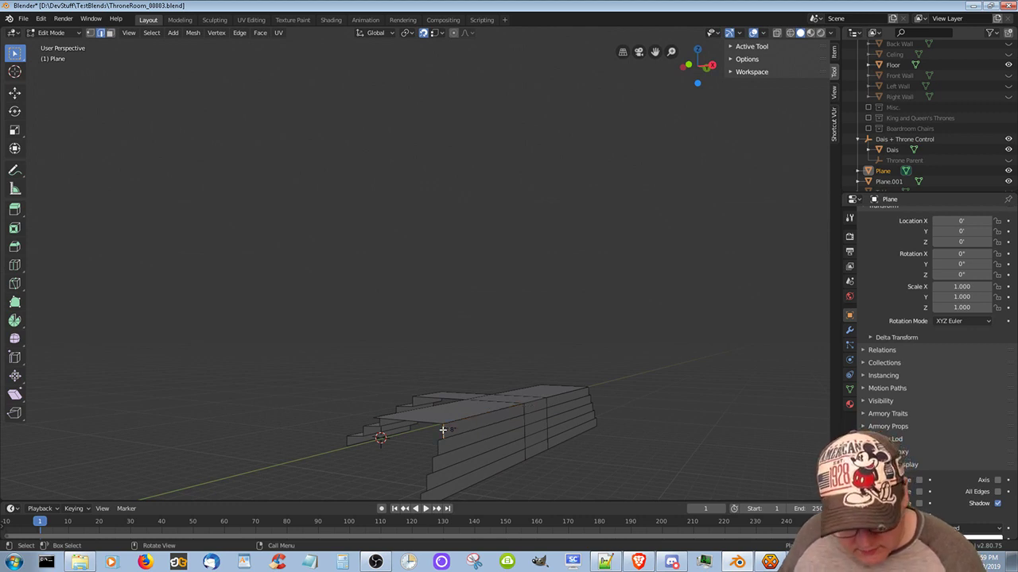
left_click(443, 430)
key("e")
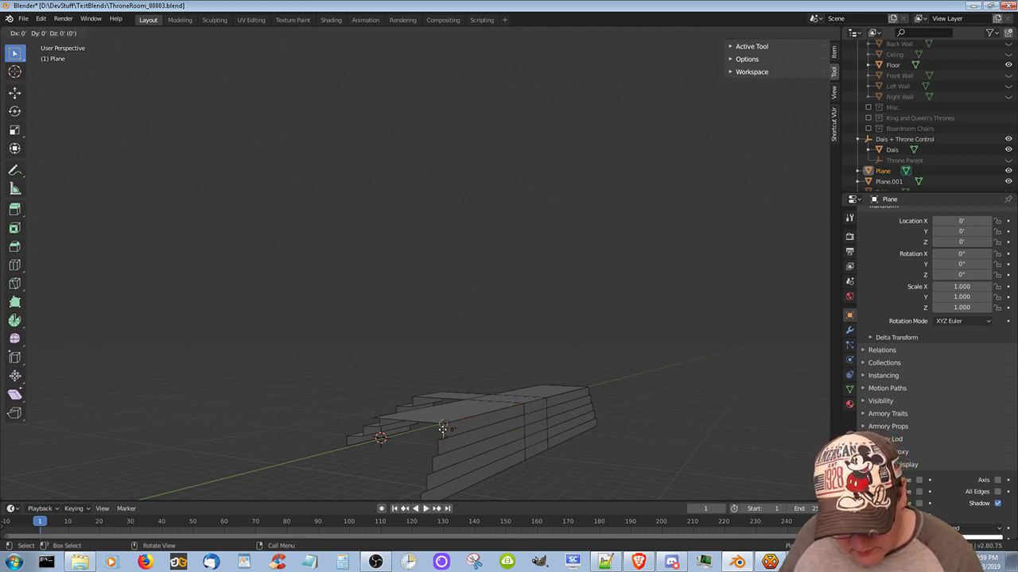
key("x")
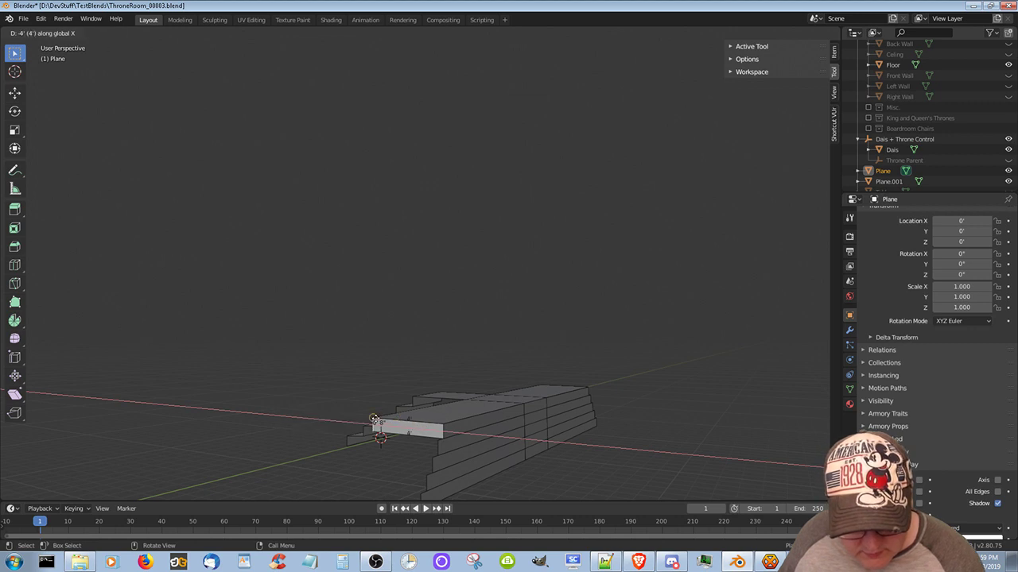
left_click(375, 419)
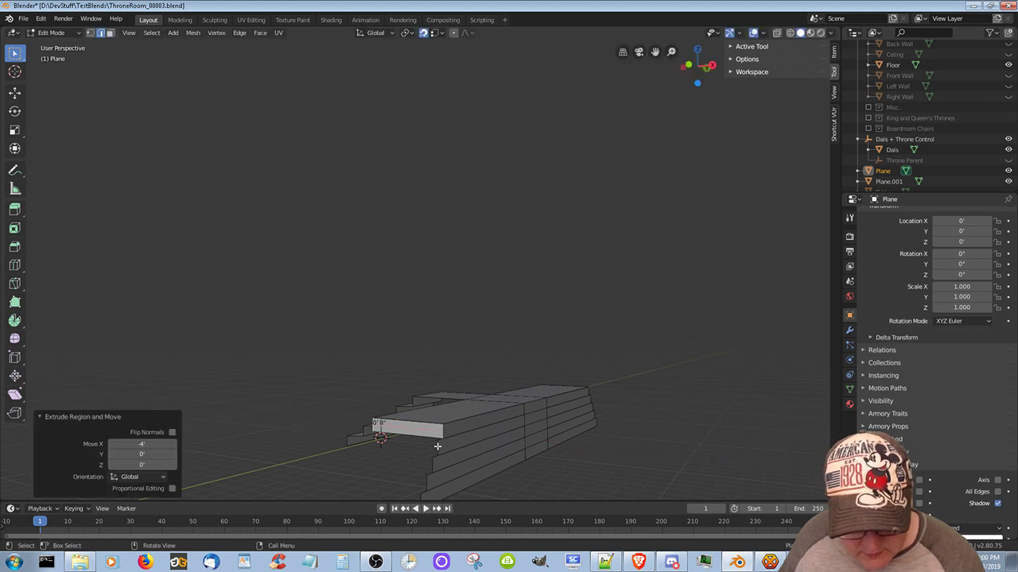
Extrude the second-row riser's vertical end edge -4' along X at the negative-Y end
left_click(437, 446)
key("e")
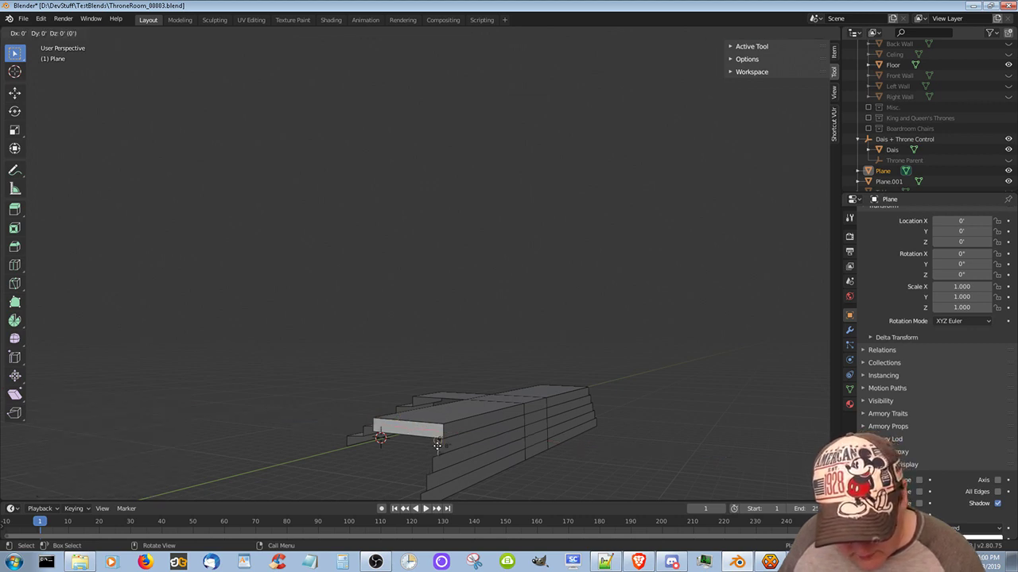
key("x")
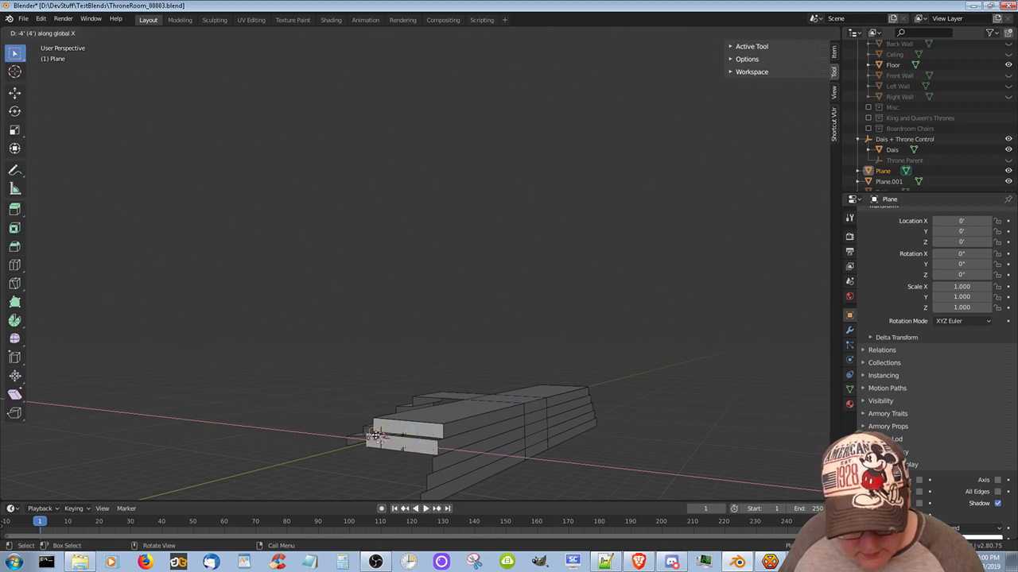
left_click(376, 435)
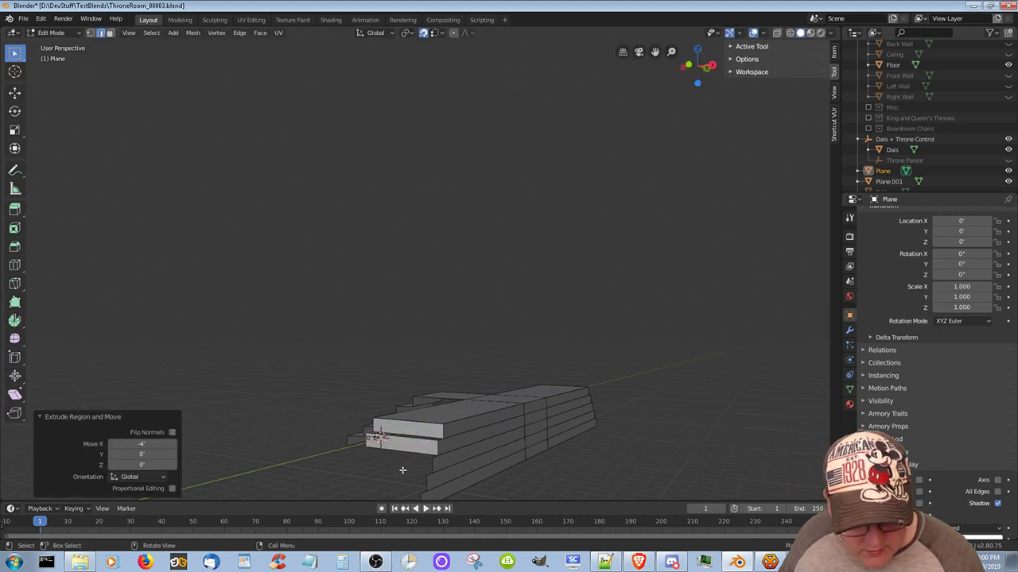
Extrude the third-row riser's vertical end edge -4' along X at the negative-Y end
mouse_move(402, 470)
middle_mouse_down()
mouse_move(412, 456)
mouse_move(445, 484)
mouse_move(438, 475)
mouse_move(538, 488)
mouse_move(663, 470)
mouse_move(707, 479)
mouse_move(441, 498)
mouse_move(411, 466)
middle_mouse_up()
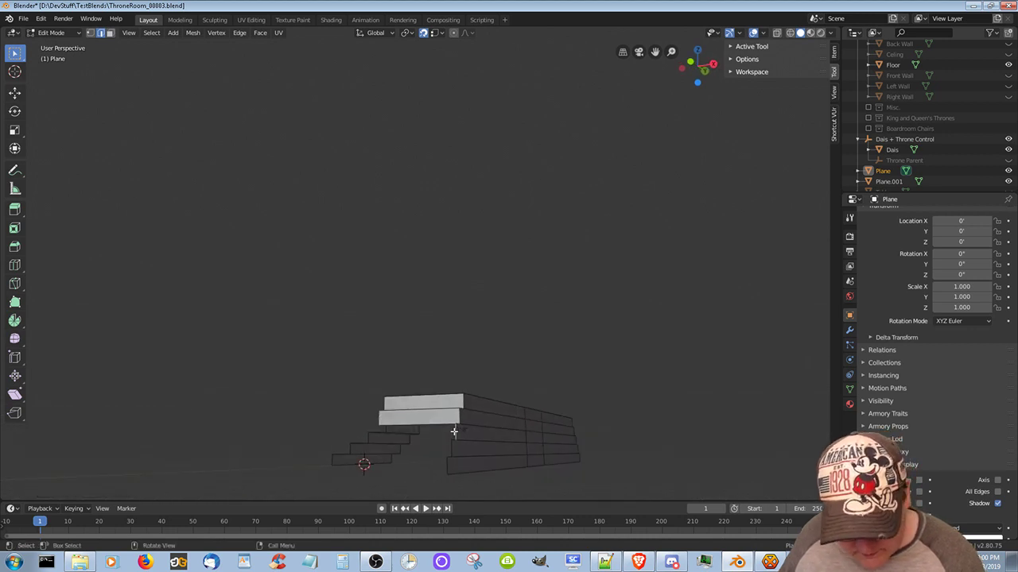
key("shift+d")
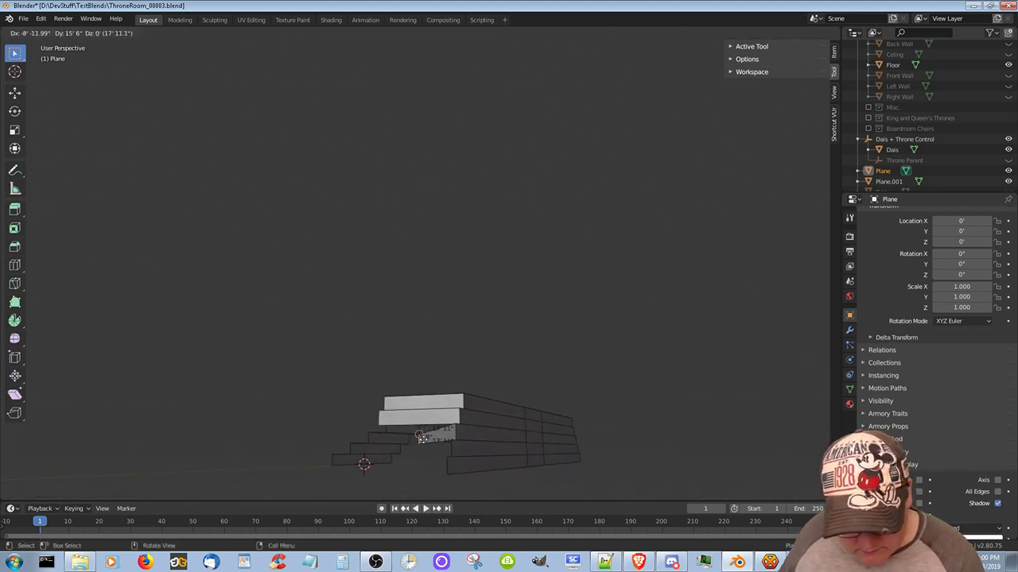
key("x")
key("Return")
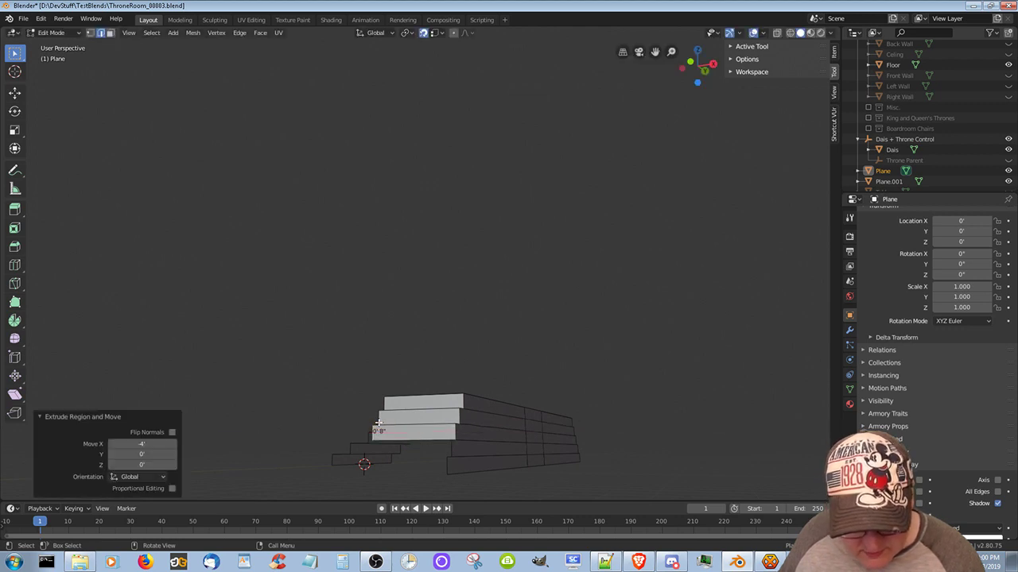
Extrude the fourth-row riser's vertical end edge -4' along X at the negative-Y end
left_click(452, 446)
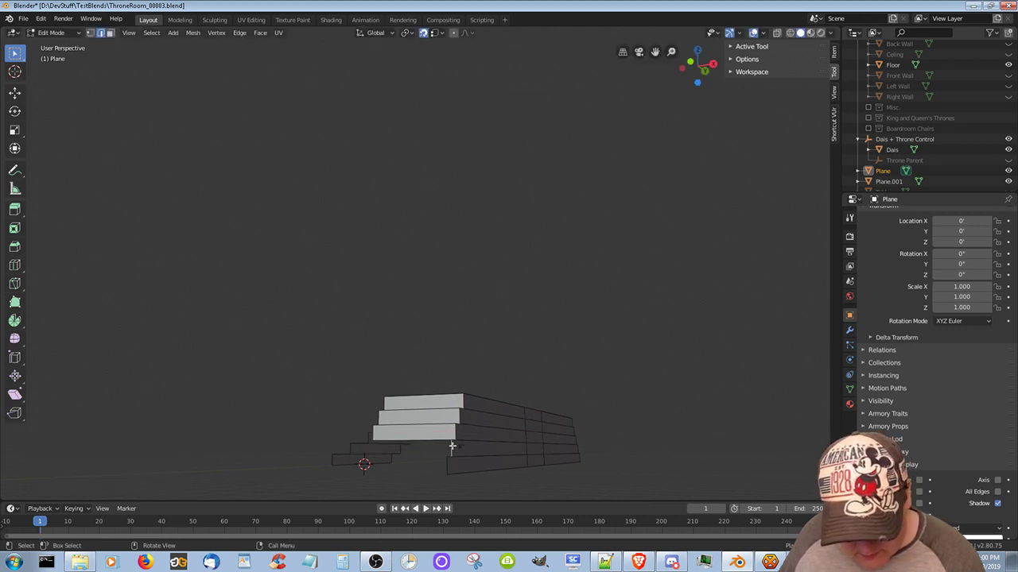
key("e")
key("x")
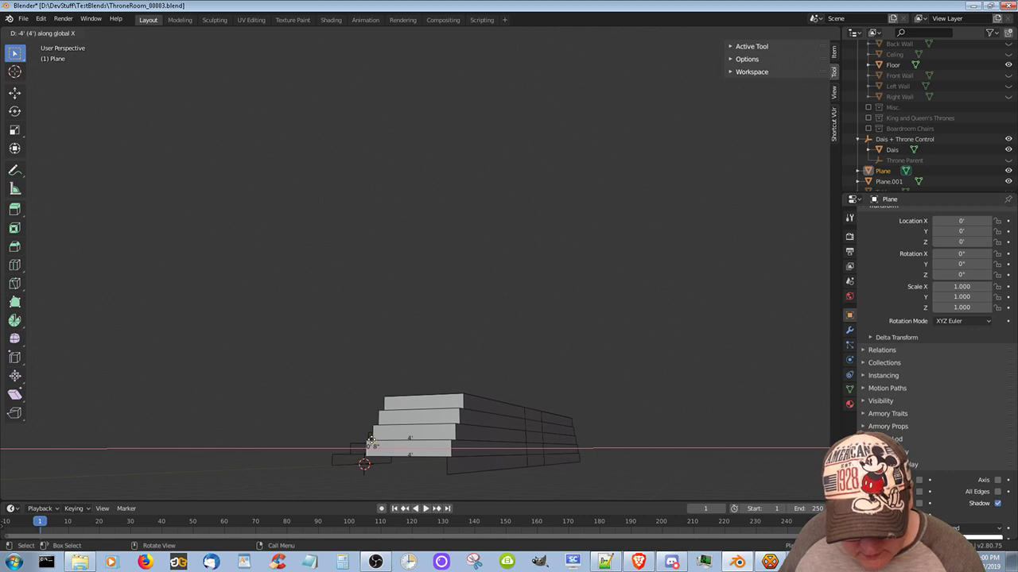
key("Return")
Extrude the bottom-row riser's vertical end edge -4' along X, forming the lowest end panel at the negative-Y end
left_click(447, 470)
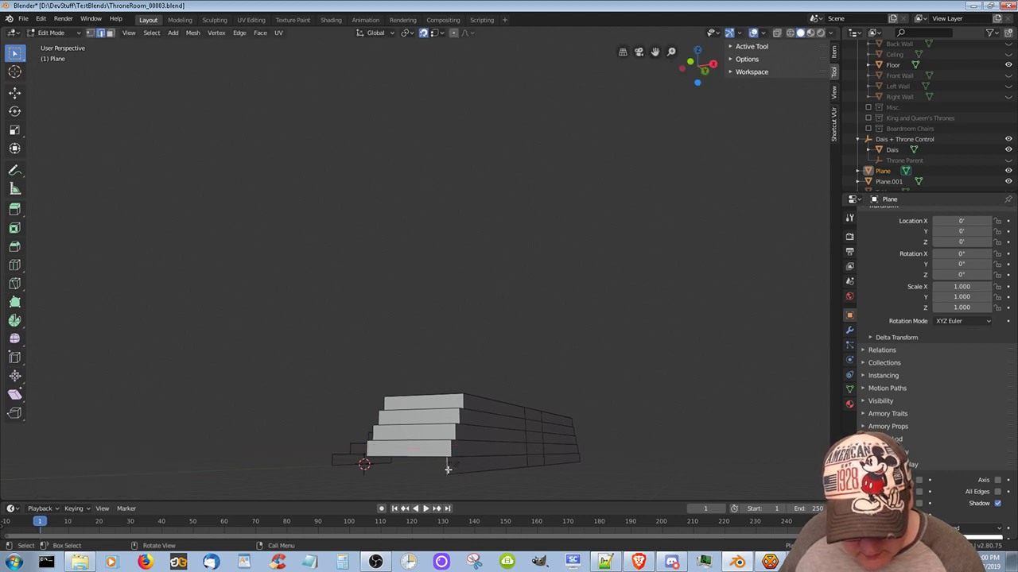
key("e")
key("x")
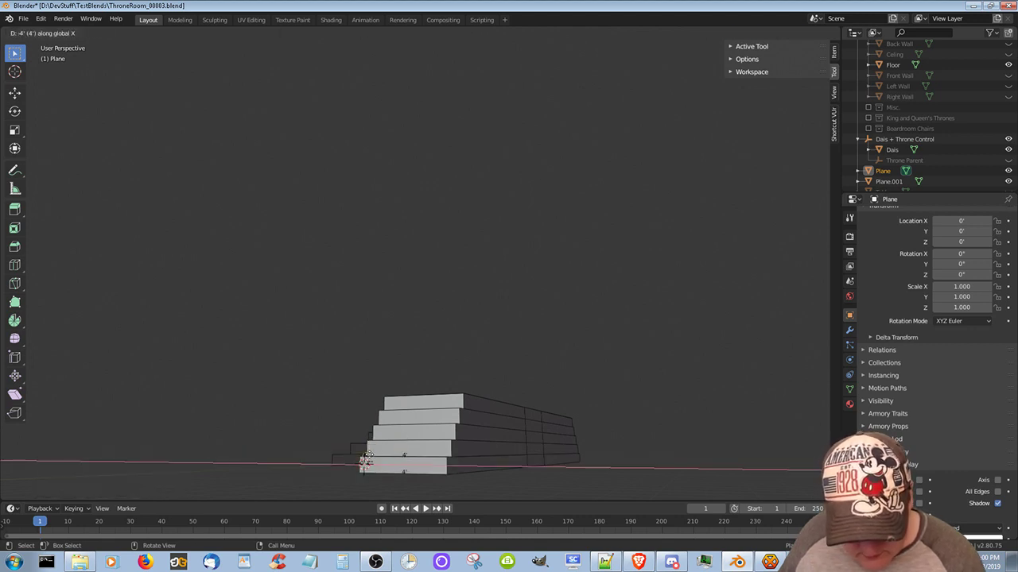
left_click(363, 460)
Extrude the second-row end panel's top edge 6.1" along Y to the base of the top panel, forming a tread at the negative-Y end
middle_click_drag(363, 459, 359, 34)
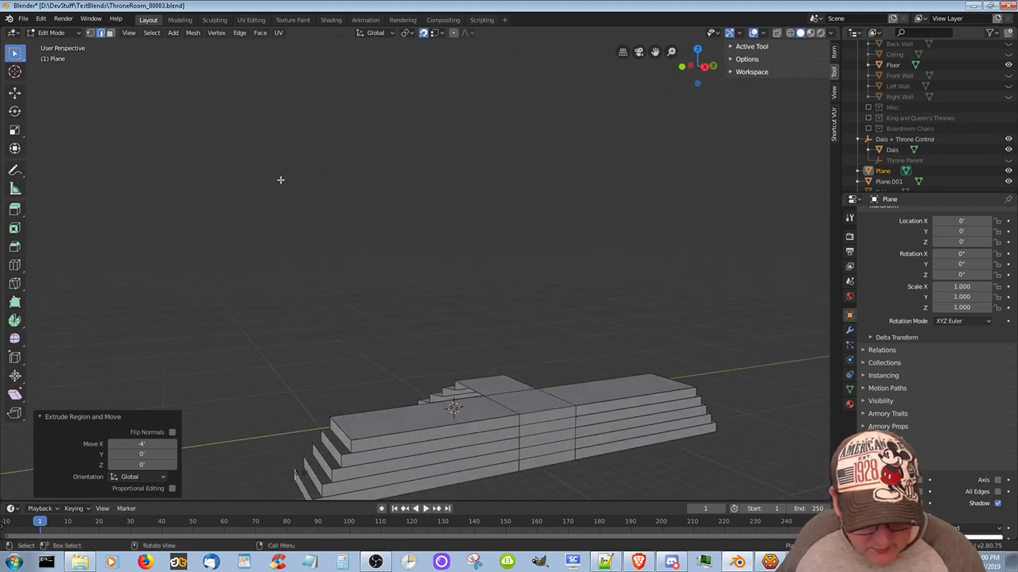
left_click(331, 441)
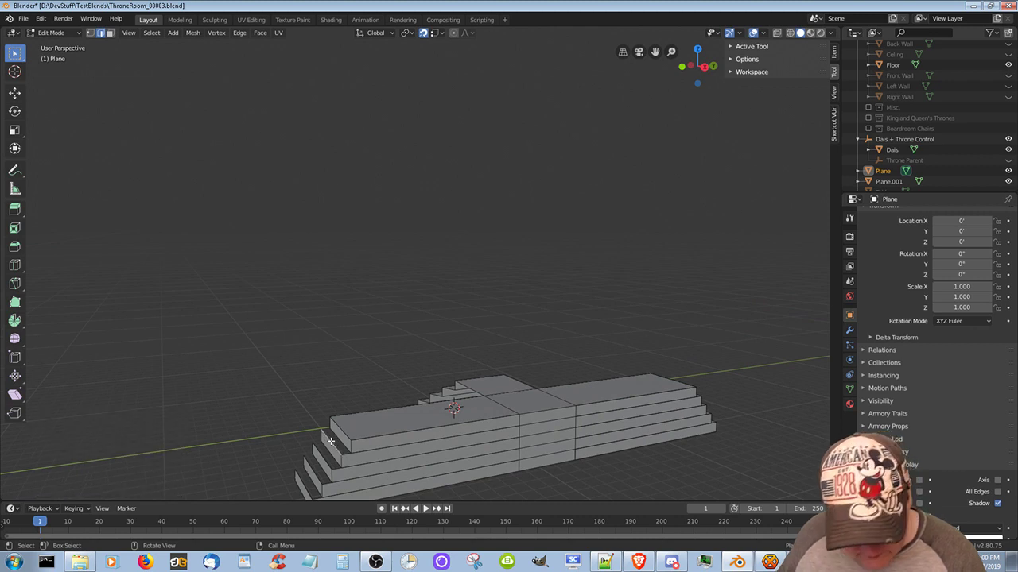
key("e")
key("y")
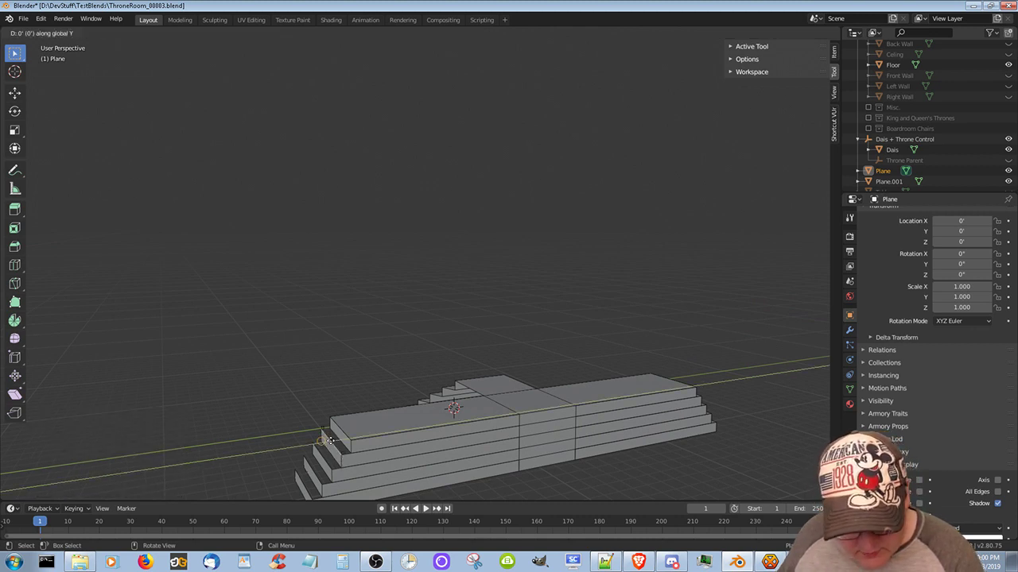
left_click(338, 439)
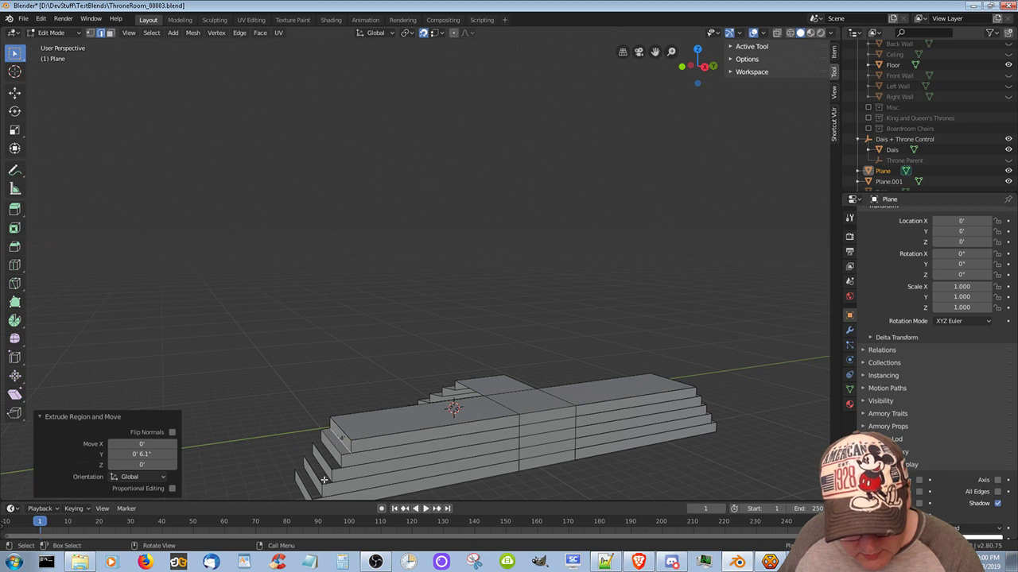
Extrude the third-row end panel's top edge 5.9" along Y, forming a tread at the negative-Y end
left_click(323, 461)
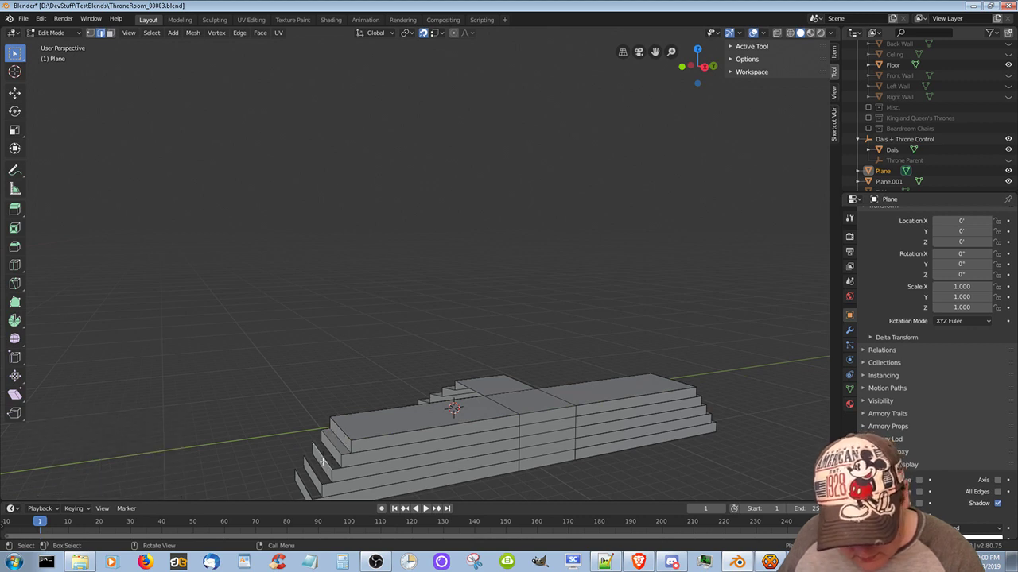
key("e")
key("y")
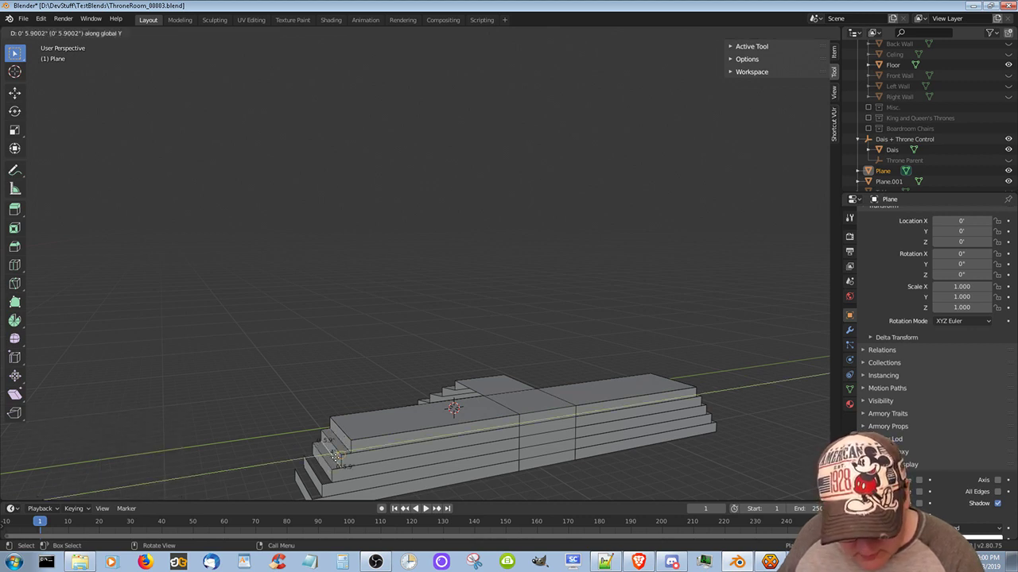
left_click(336, 456)
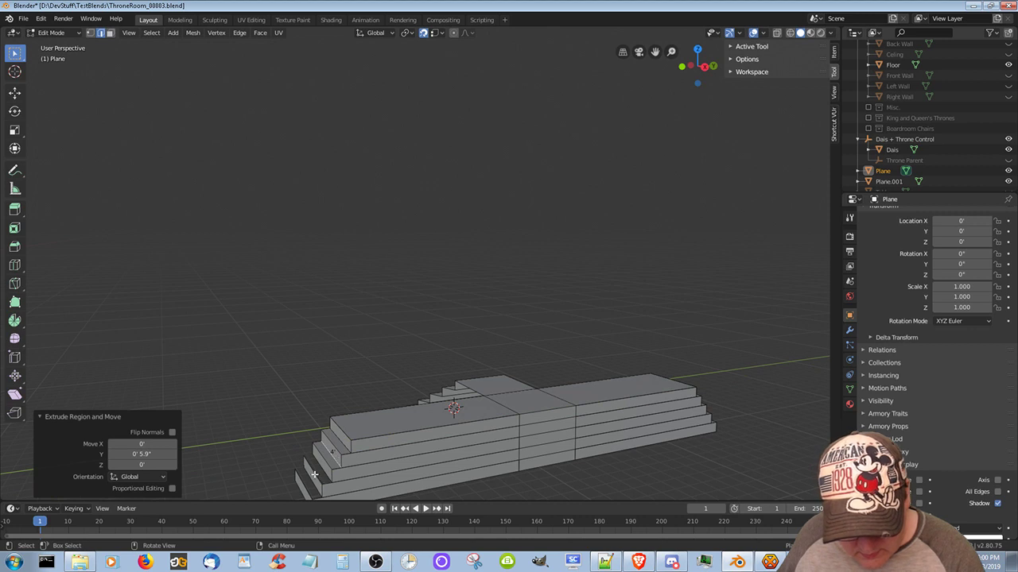
Extrude the fourth-row end panel's top edge about 6.06" along Y, forming a tread at the negative-Y end
left_click(315, 474)
key("e")
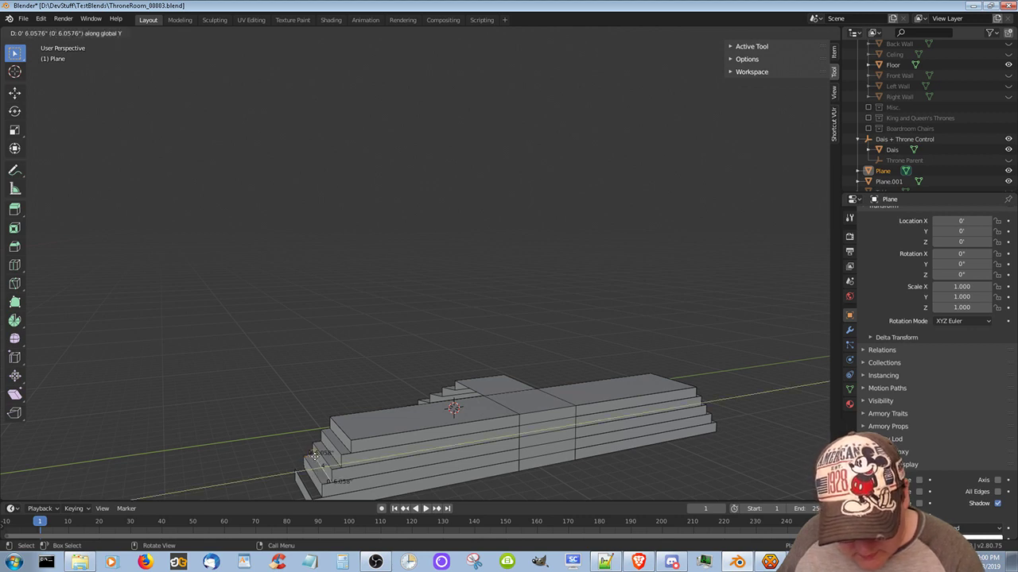
left_click(316, 456)
Extrude the bottom end panel's top edge 5.942" along Y, forming the lowest tread at the negative-Y end
key("ctrl+z")
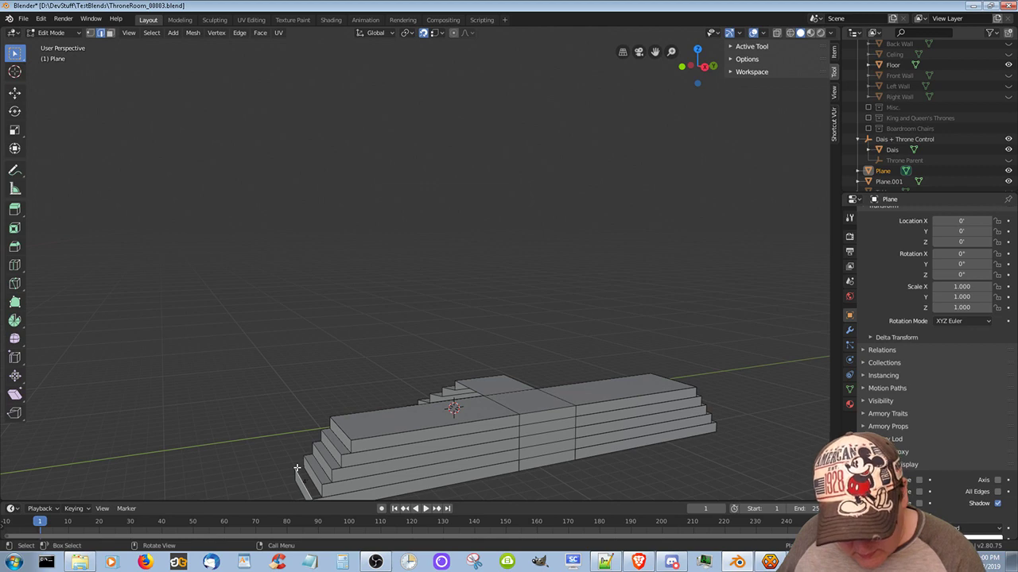
key("e")
left_click(308, 468)
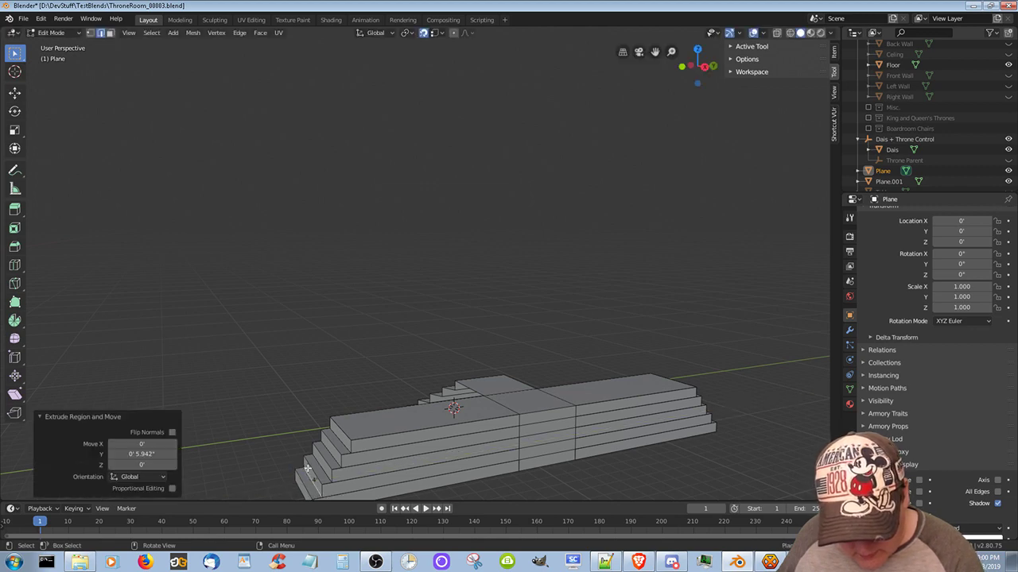
Fill a triangular face between the stair-top corner, the landing's inner corner and the platform's end corner on the negative-Y side, using vertex selection
middle_click_drag(380, 436, 352, 18)
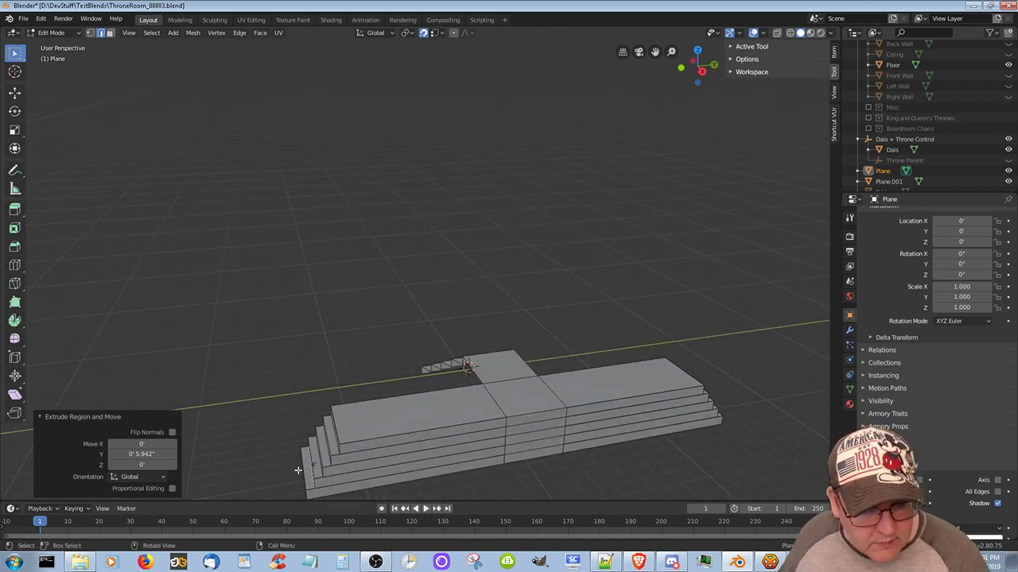
left_click(306, 465)
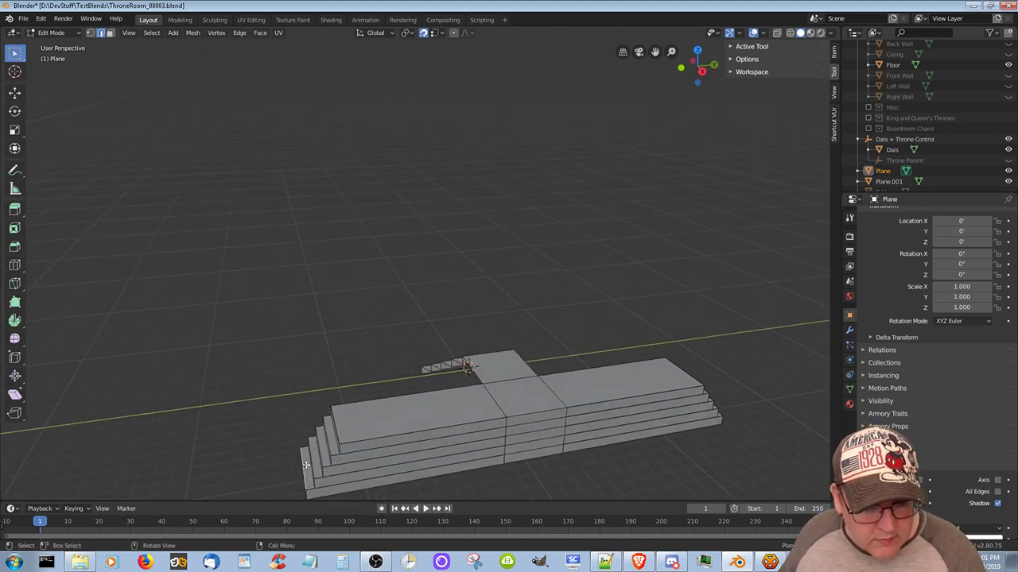
middle_click_drag(311, 475, 375, 439)
scroll(382, 383, "up", 5)
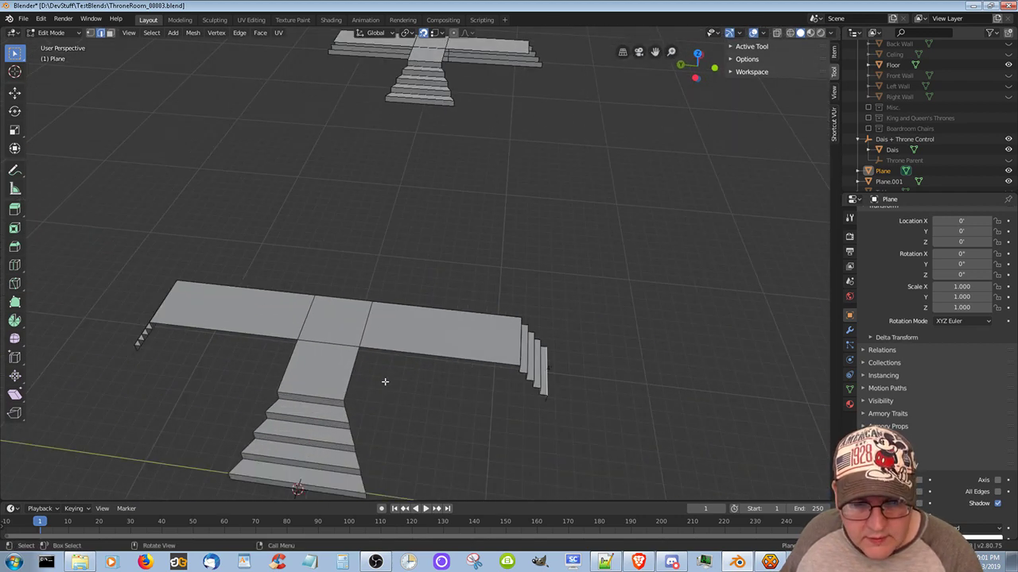
scroll(382, 383, "down", 2)
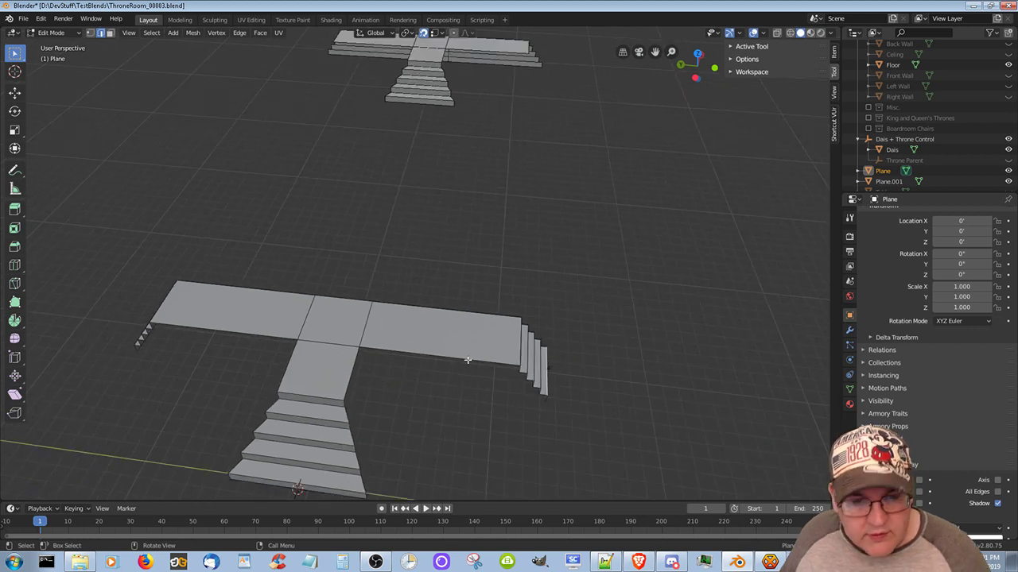
left_click(92, 34)
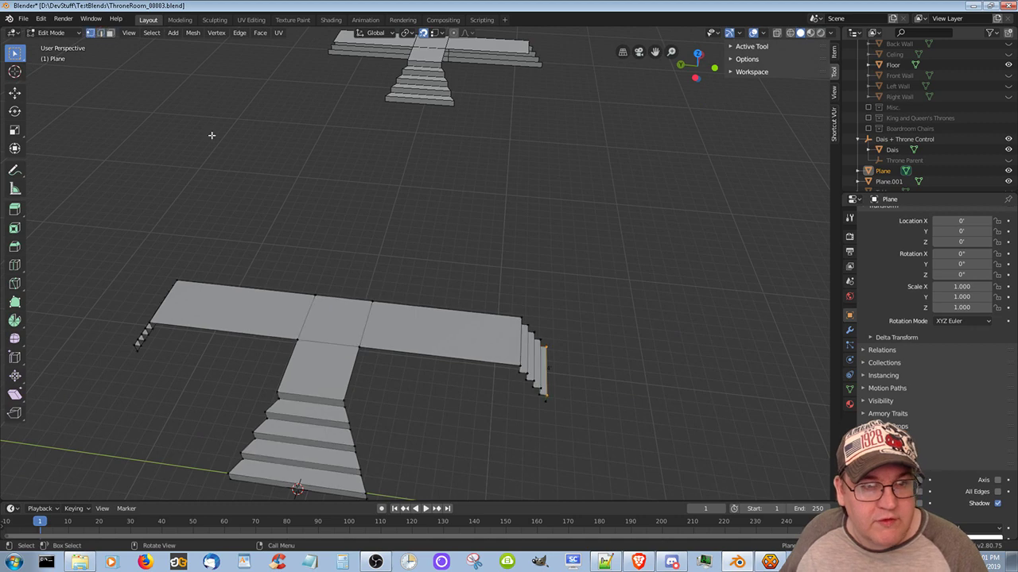
middle_click_drag(550, 353, 509, 329)
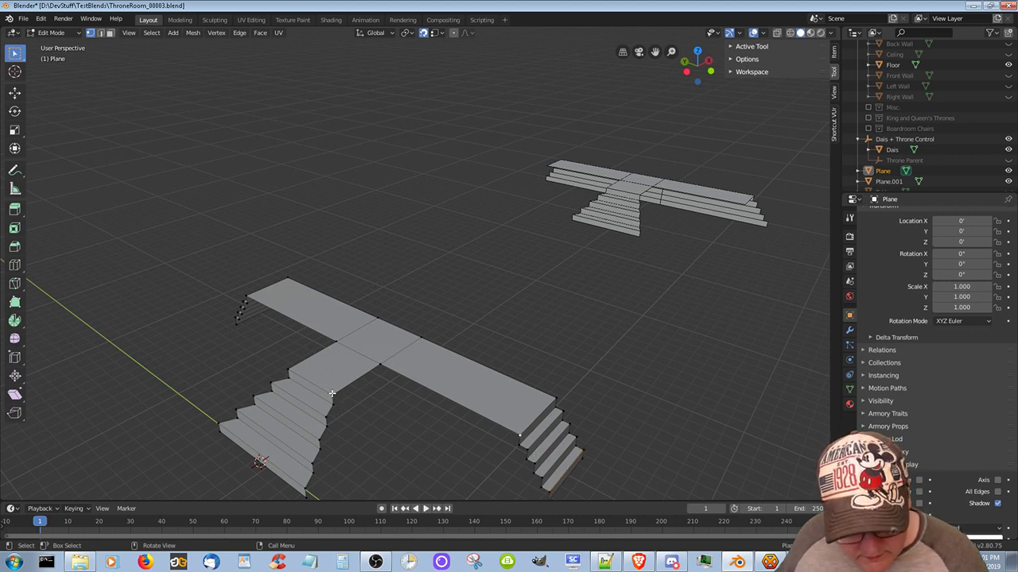
left_click(520, 435, "shift")
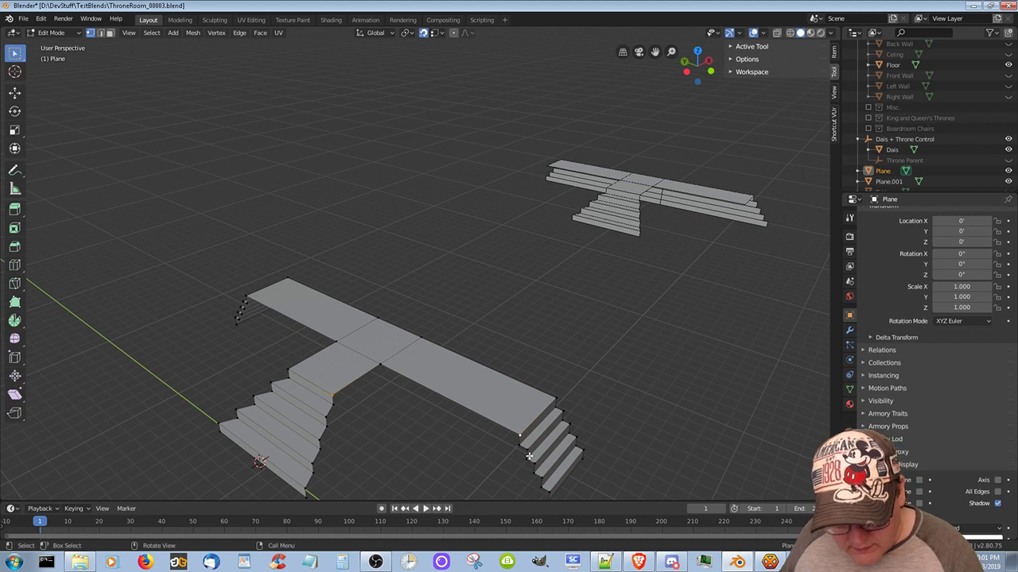
left_click(380, 364, "shift")
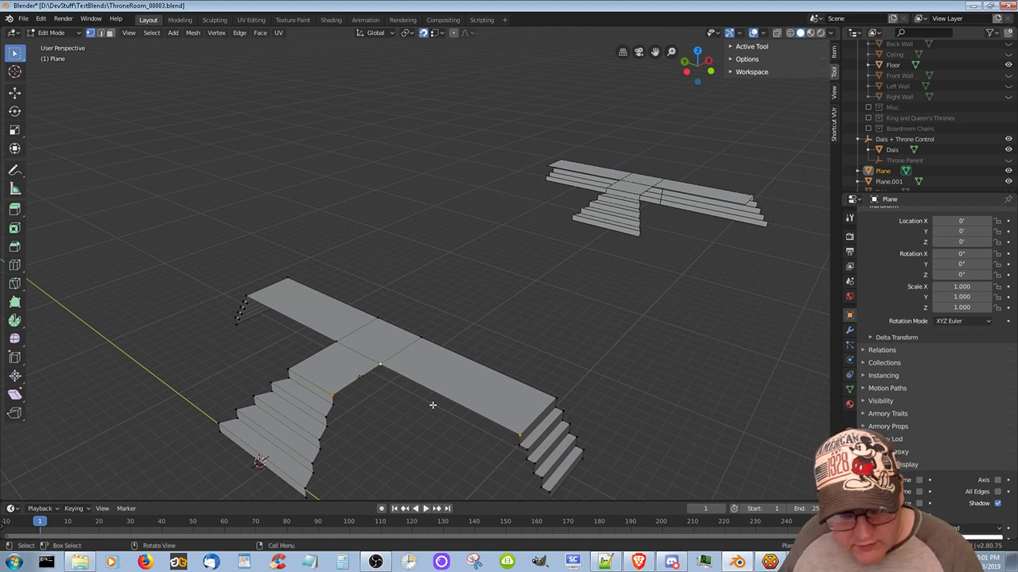
key("f")
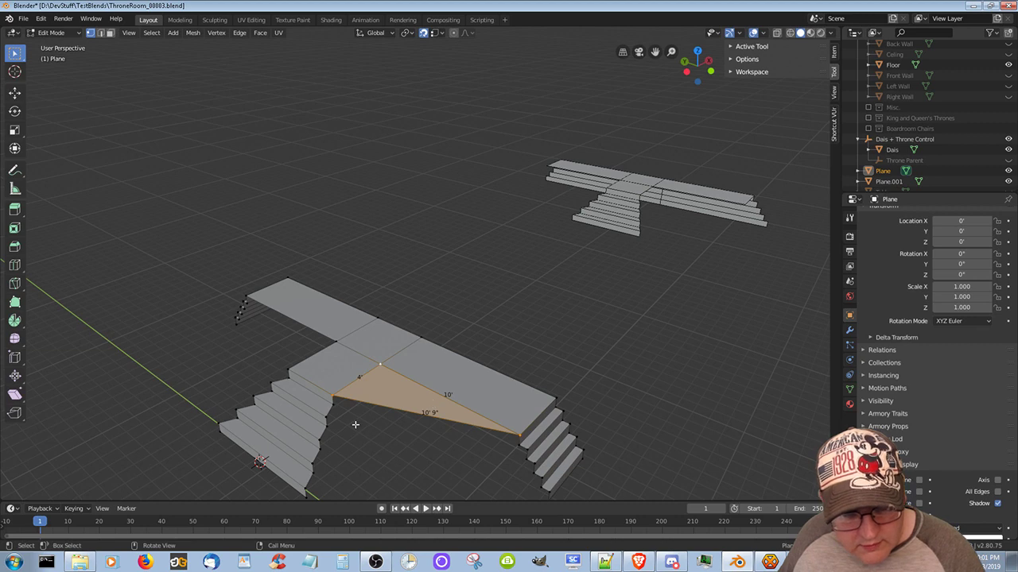
Try filling a matching triangular face between stair top, landing corner and platform end on the positive-Y side
middle_click_drag(355, 425, 376, 464)
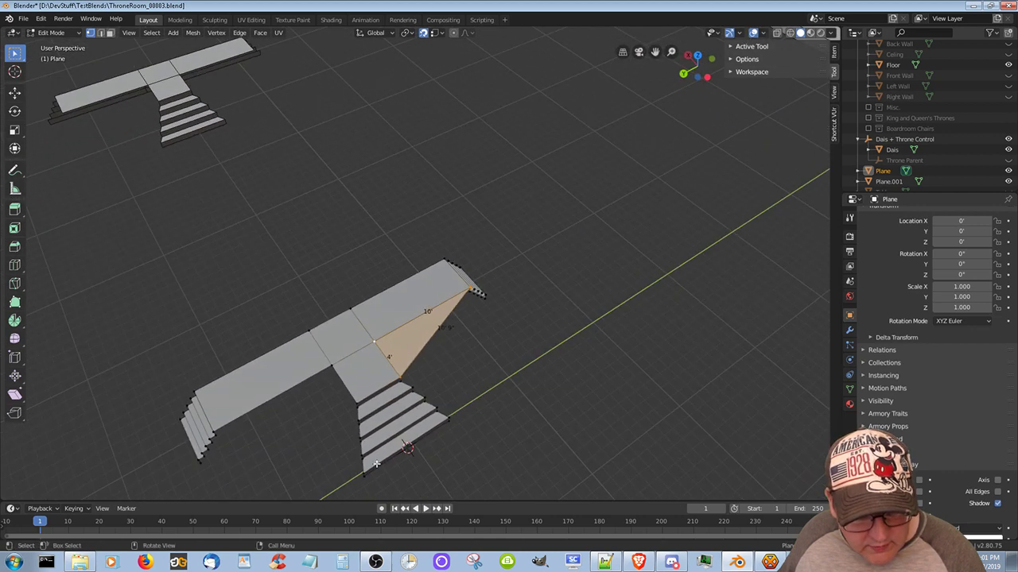
left_click(213, 429)
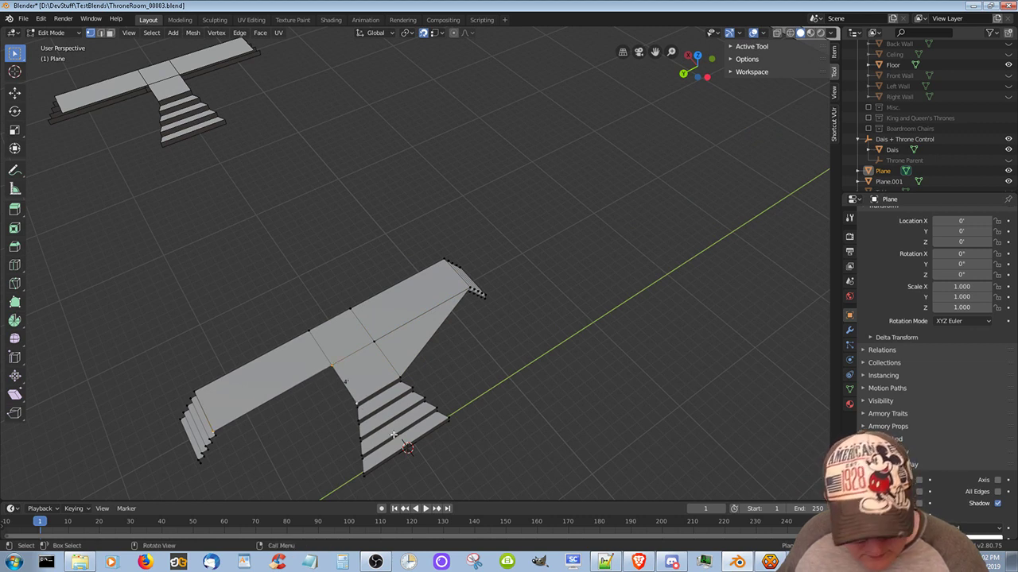
key("ctrl+z")
Try filling a riser face beneath the diagonal edge between the platform end and the stairs on the positive-Y side
middle_click_drag(393, 435, 381, 406)
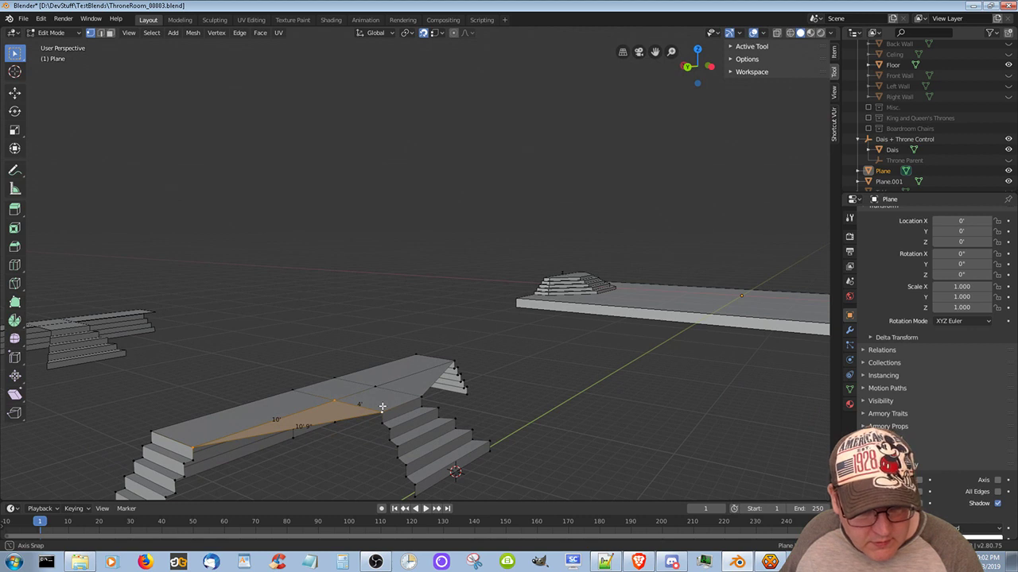
middle_click_drag(381, 406, 389, 427)
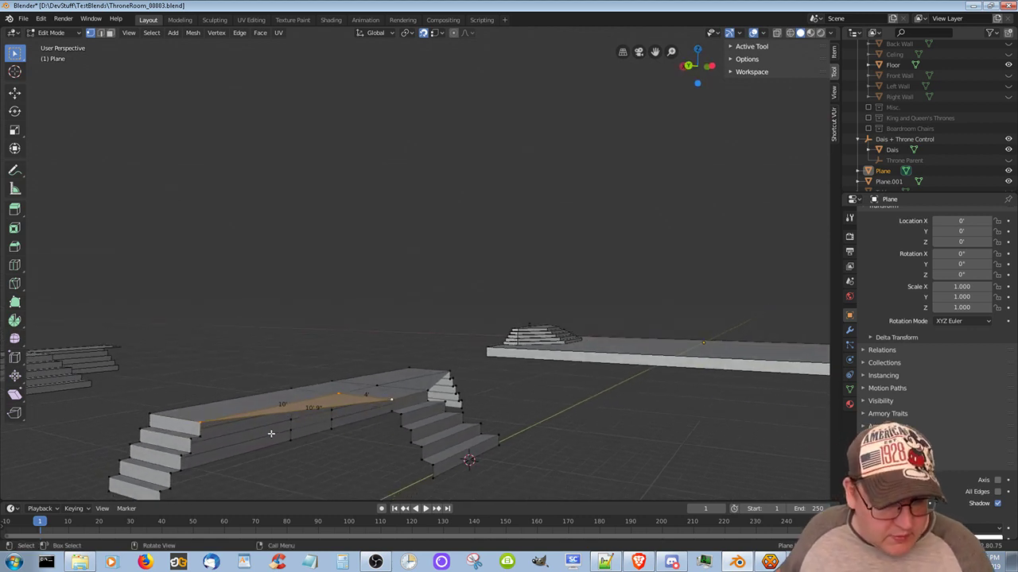
key("Return")
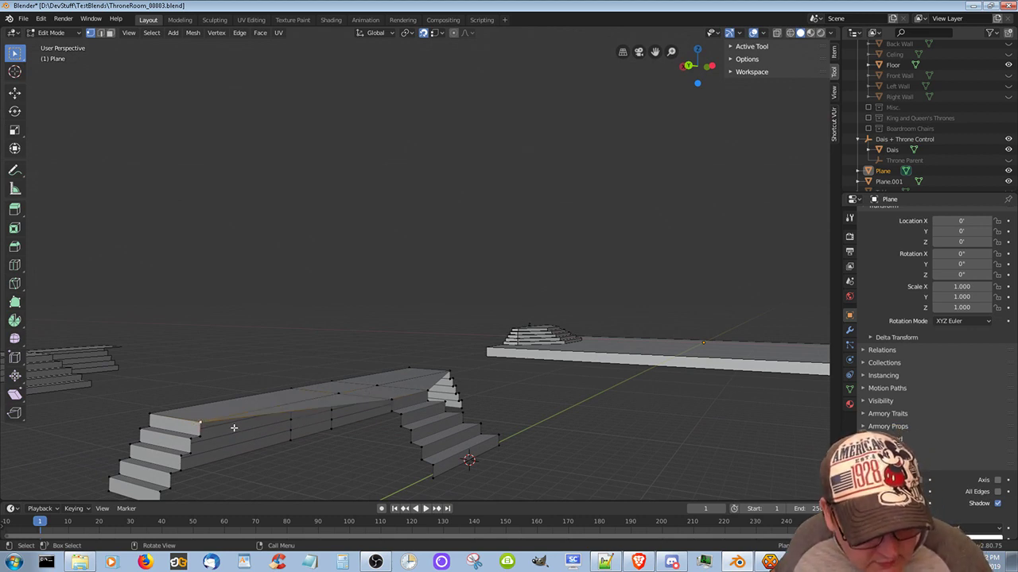
key("shift")
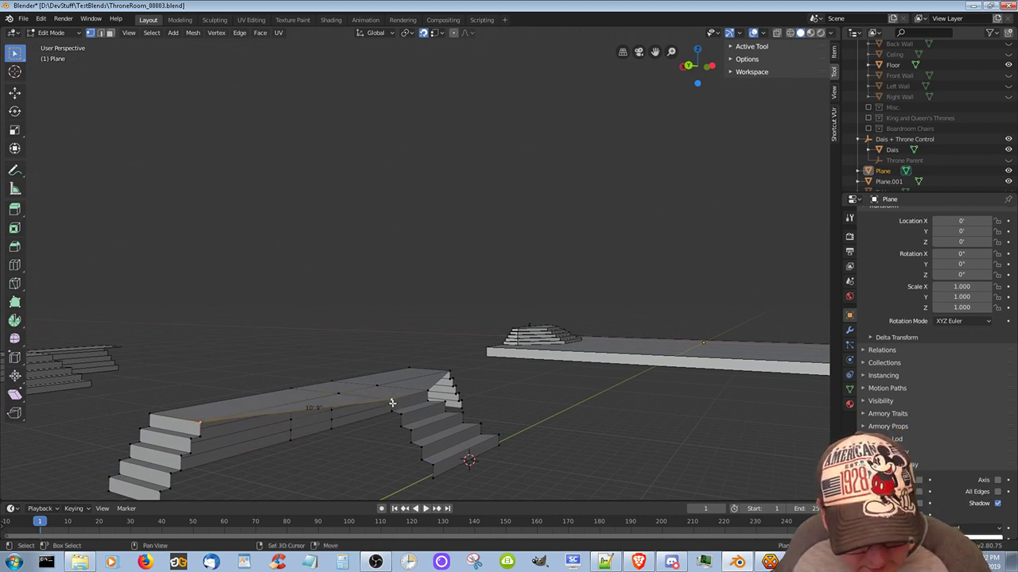
left_click(391, 411)
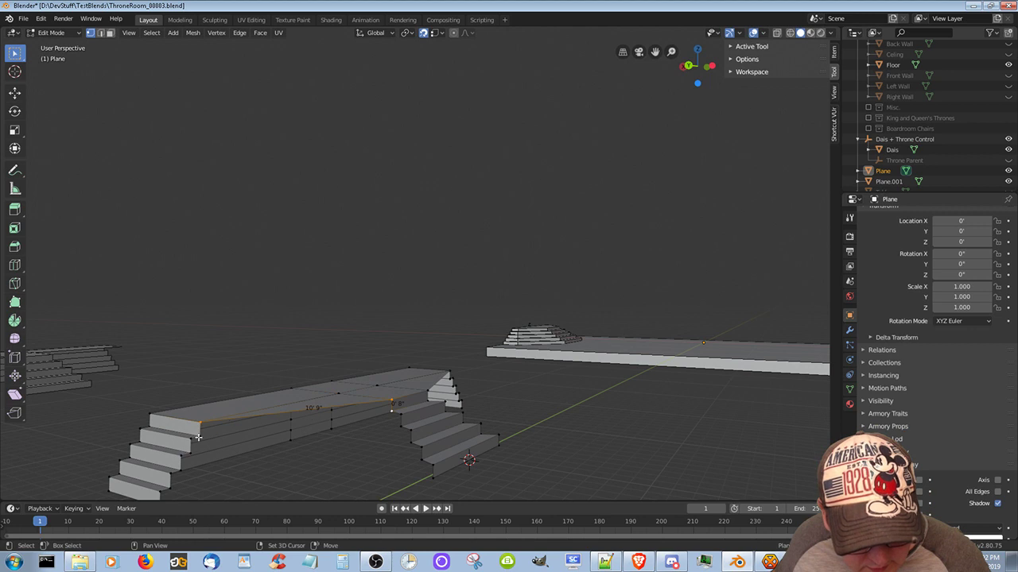
left_click(252, 446)
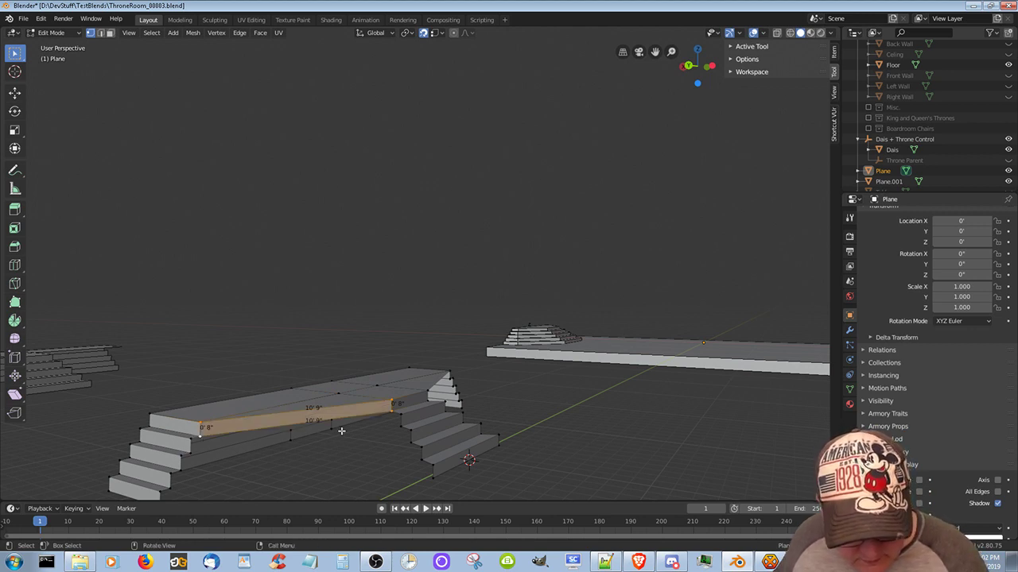
Try filling a diagonal tread from the riser's lower edge to the next step's corners on the positive-Y side
key("Return")
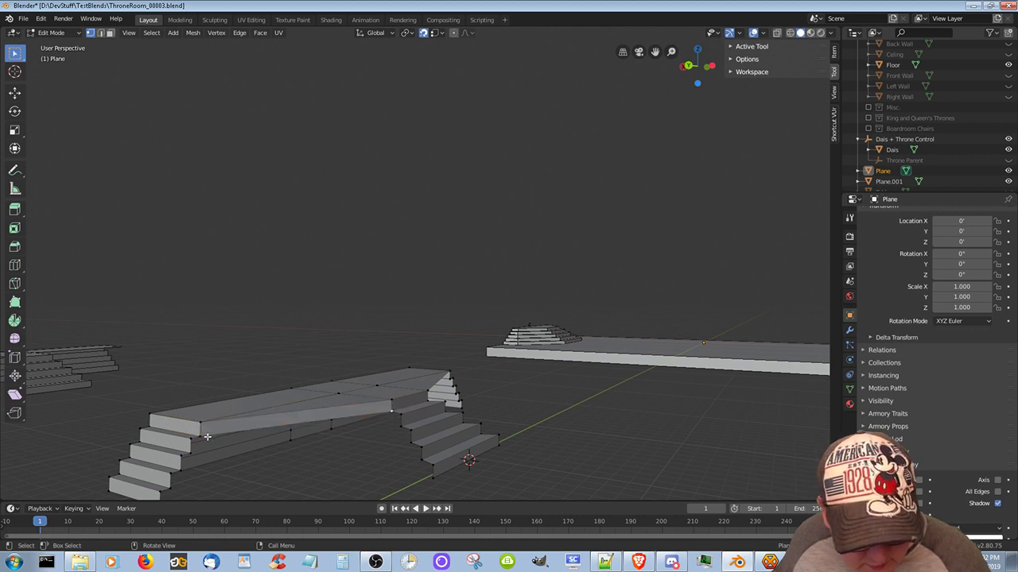
left_click(399, 412, "shift")
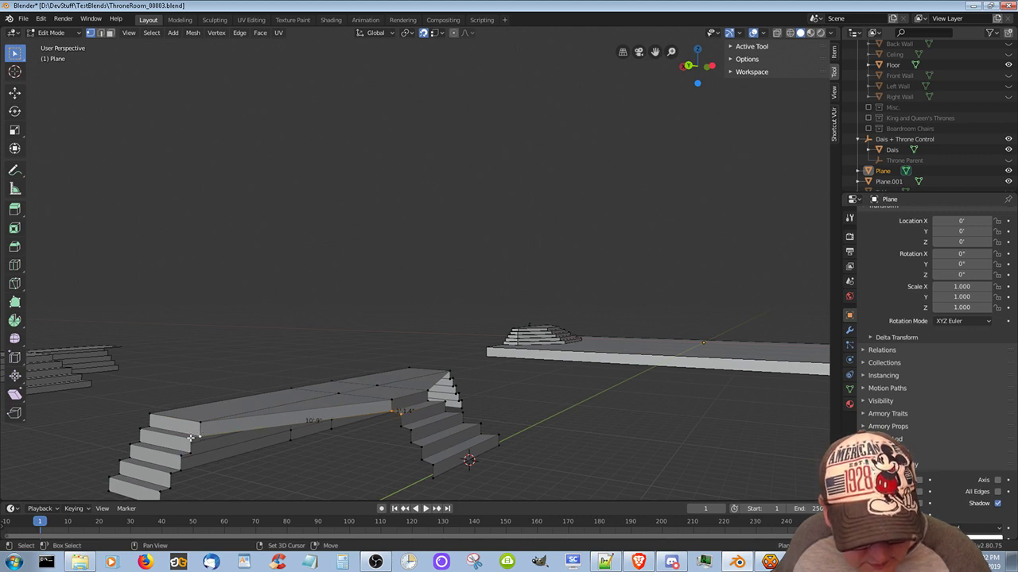
left_click(191, 437, "shift")
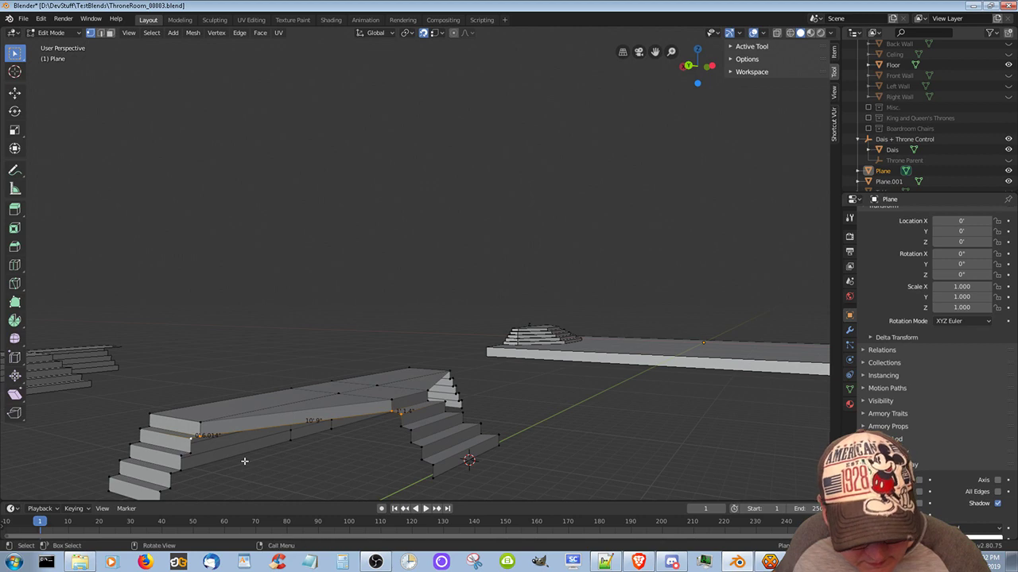
left_click(244, 461, "shift")
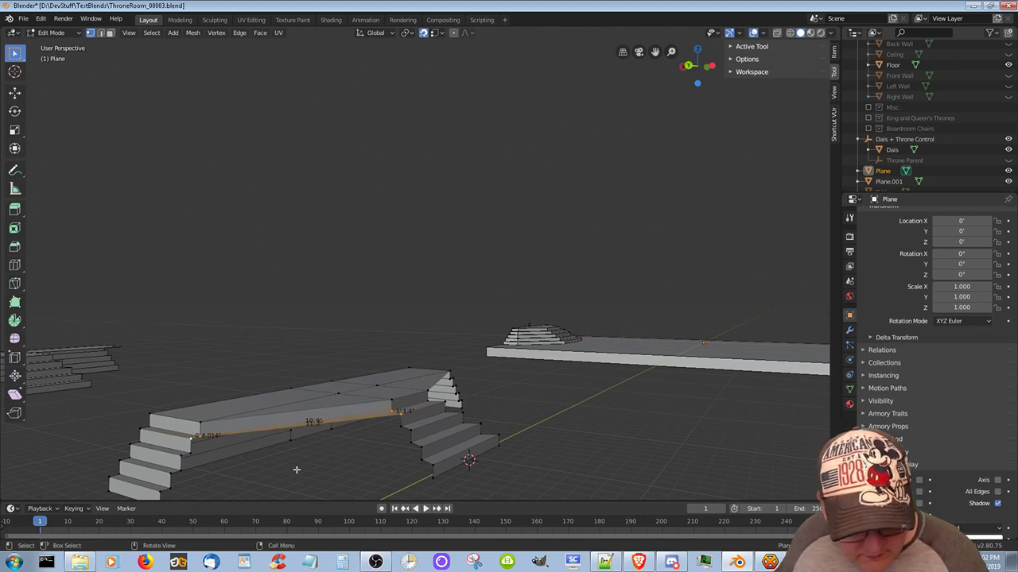
middle_click_drag(295, 470, 265, 98)
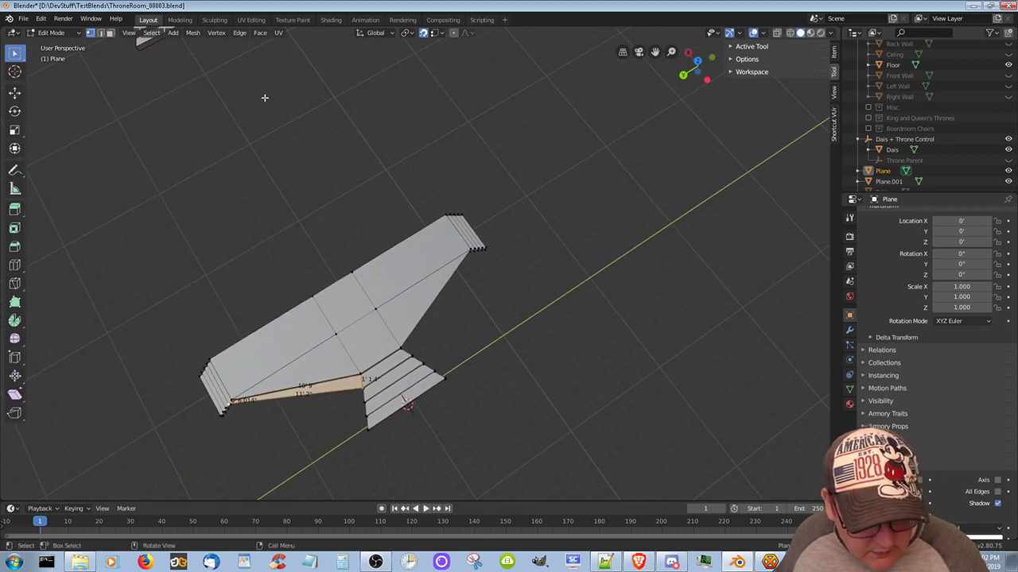
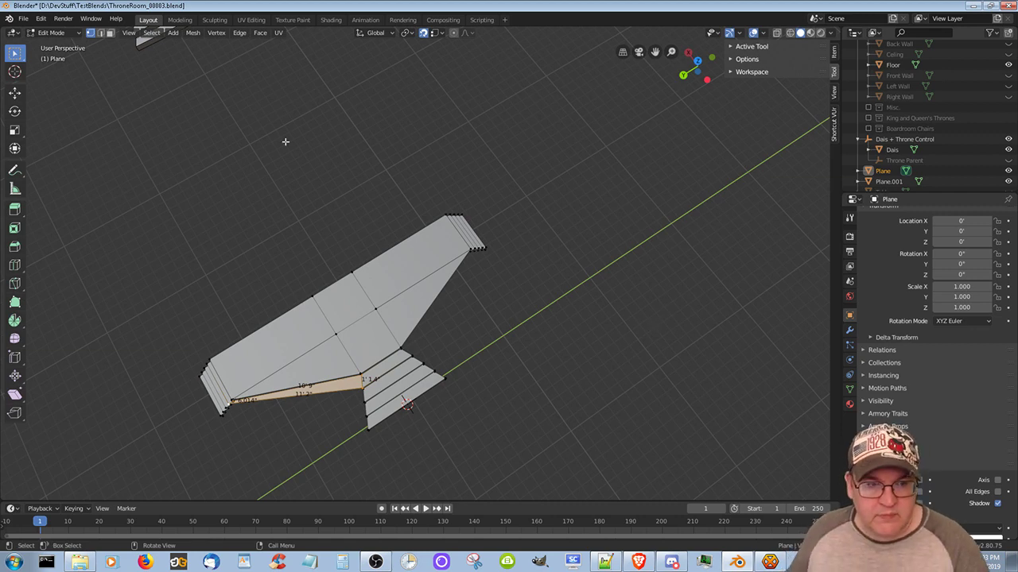
Undo the diagonal faces connecting the platform ends to the staircase on both the positive-Y and negative-Y sides
middle_click_drag(286, 141, 257, 85)
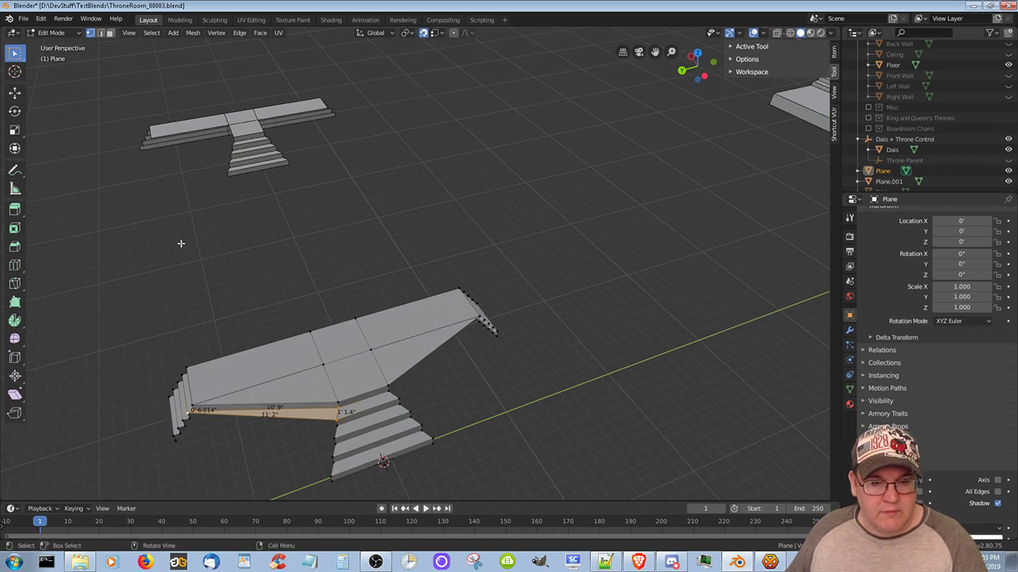
middle_click_drag(180, 243, 554, 345)
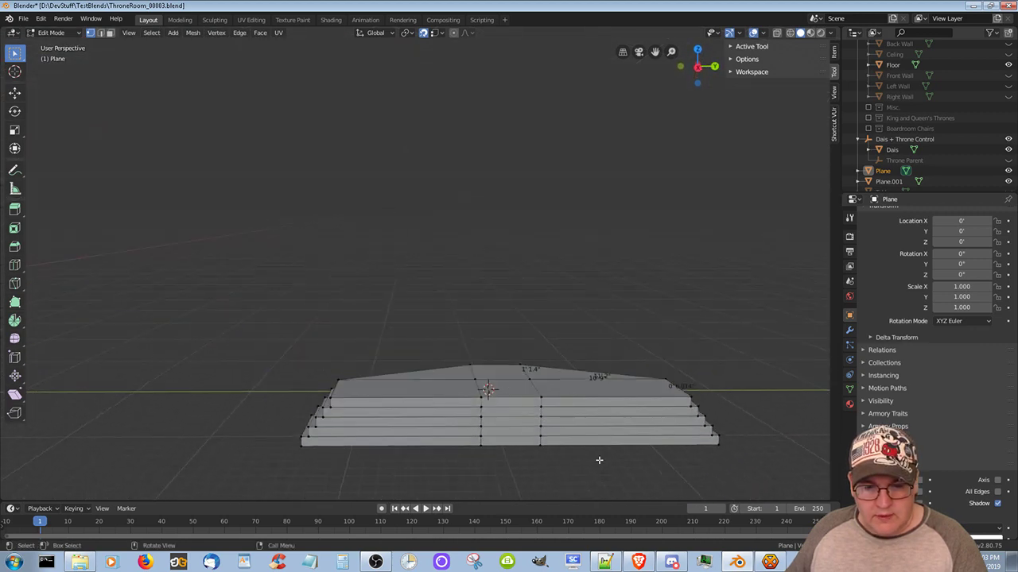
middle_click_drag(597, 461, 472, 450)
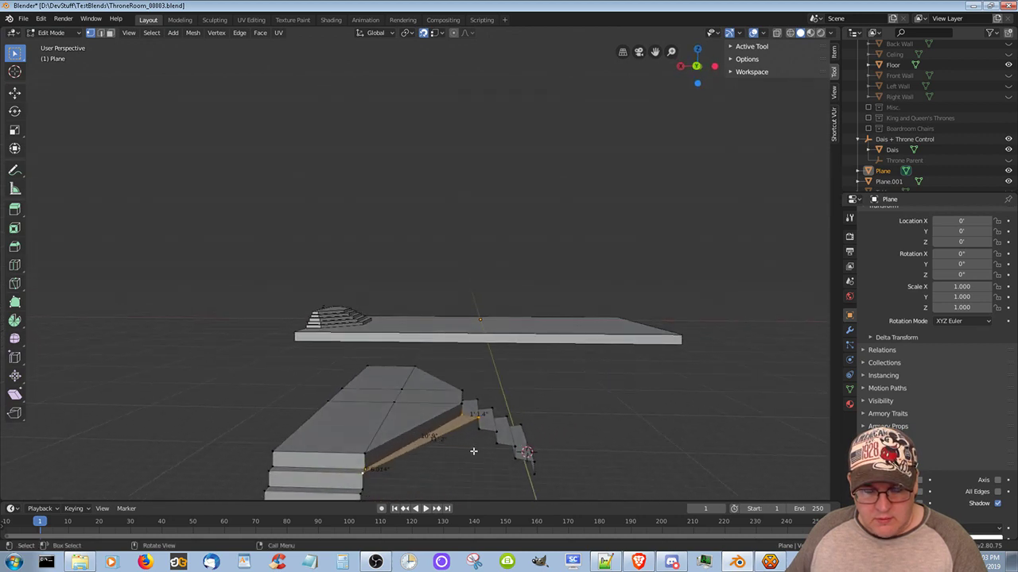
middle_click_drag(234, 485, 253, 461)
middle_click_drag(361, 457, 350, 457)
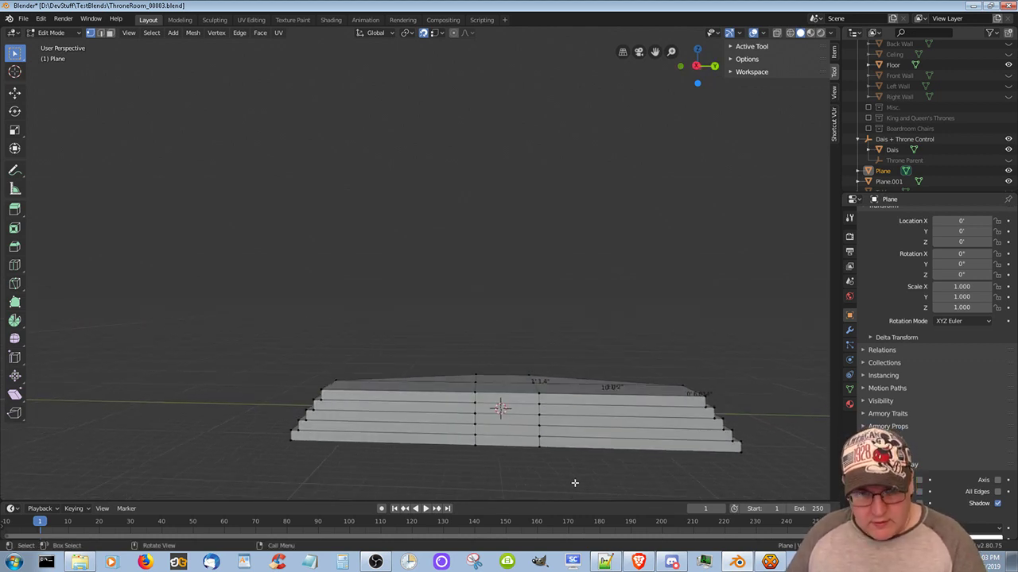
key("ctrl")
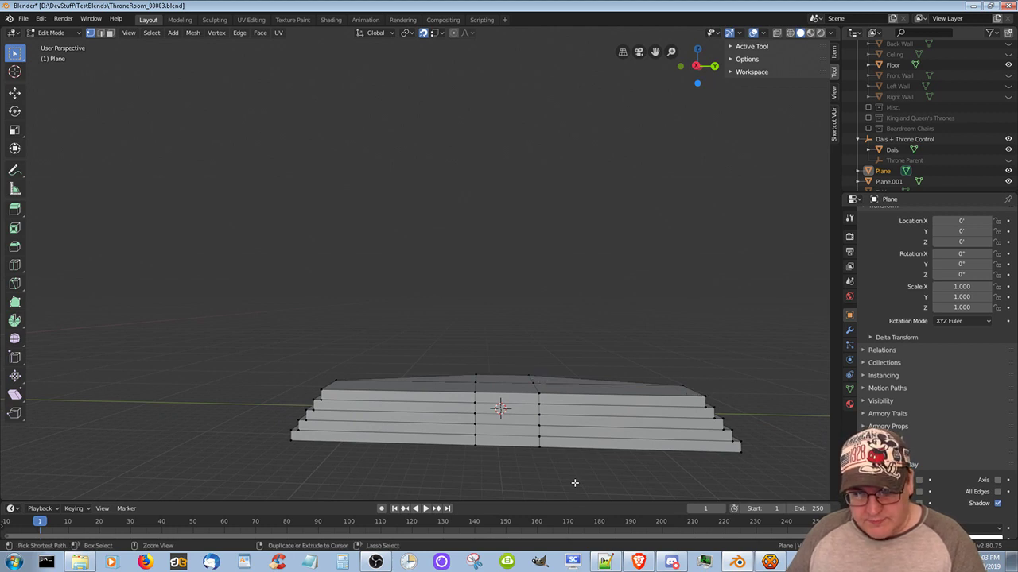
left_click(575, 483, "ctrl")
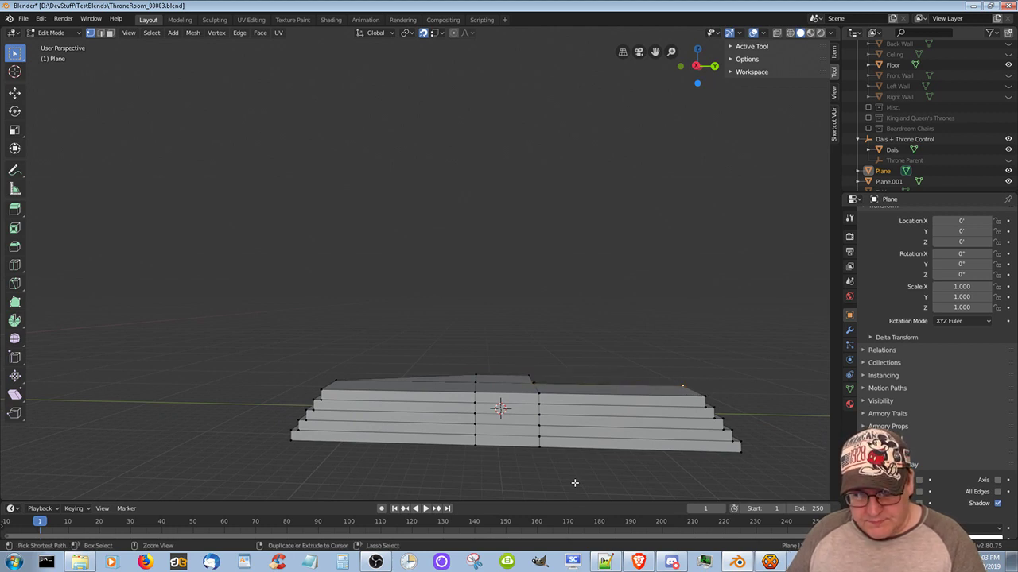
key("ctrl+z")
key("2")
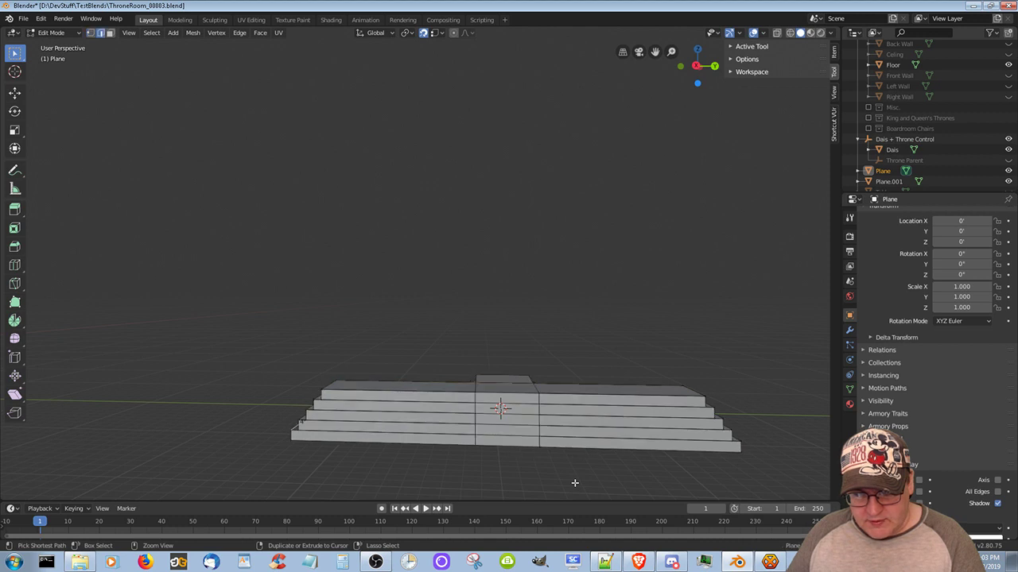
Undo further back through the end treads, the platform's side top surfaces and the negative-Y side's uppermost riser
key("ctrl+z")
key("ctrl+z")
key("ctrl+z")
key("ctrl+z")
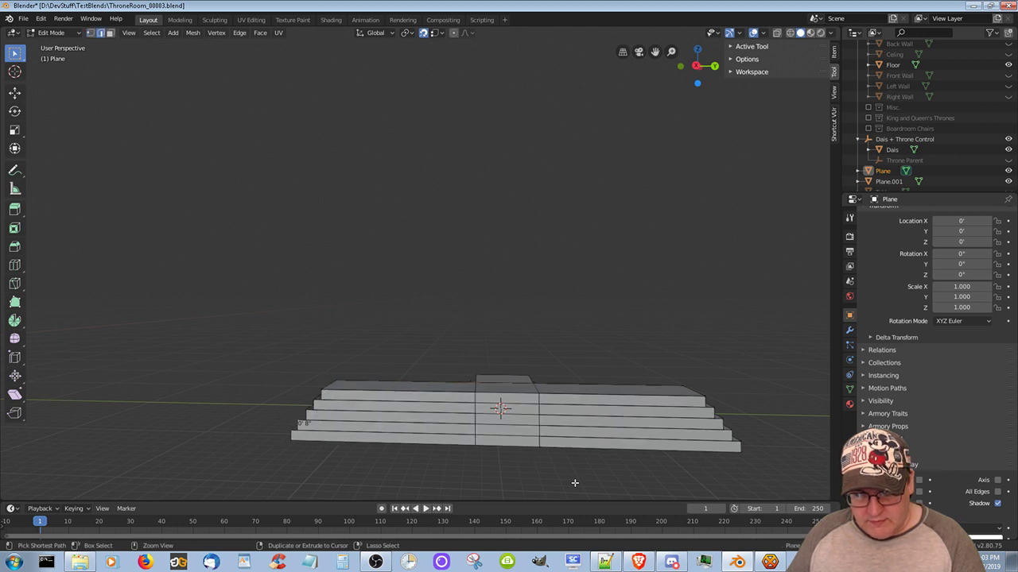
key("ctrl+z")
key("ctrl+z")
key("ctrl+z")
key("ctrl+z")
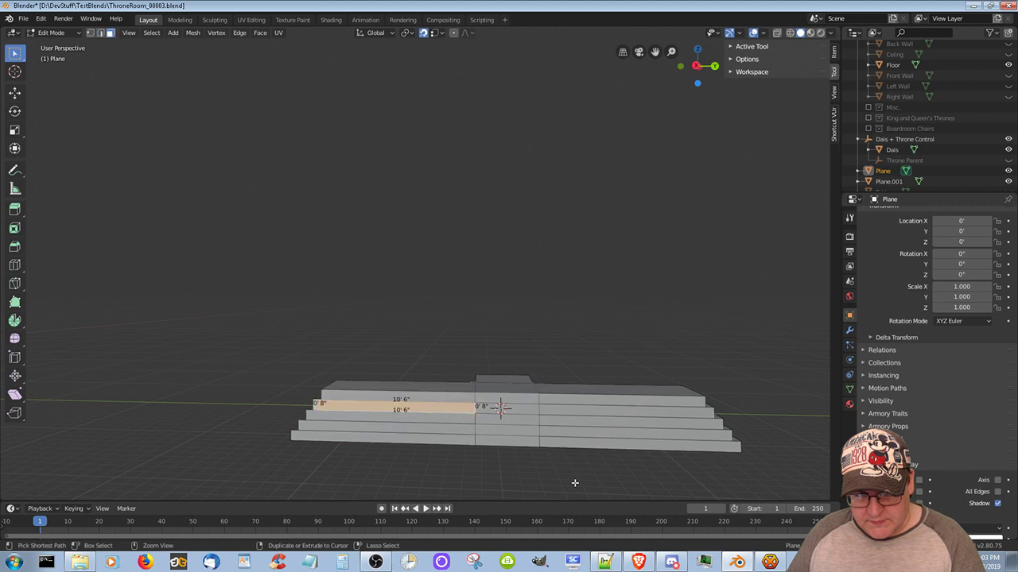
key("ctrl+z")
key("ctrl+z")
key("ctrl+z")
key("ctrl+z")
key("ctrl+z")
key("ctrl+z")
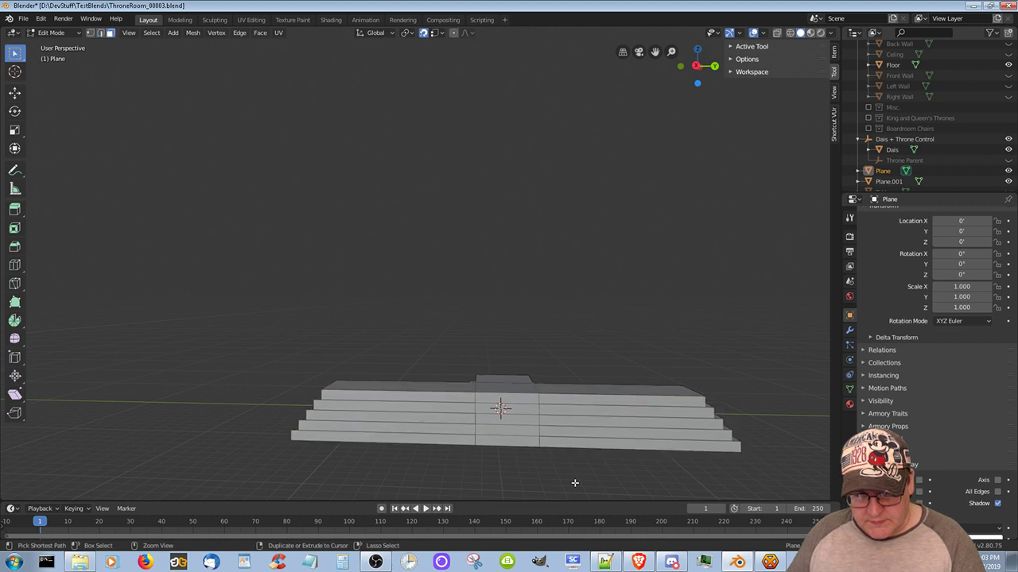
key("ctrl+z")
key("ctrl+z")
key("ctrl+z")
key("ctrl+z")
key("ctrl+z")
key("ctrl+z")
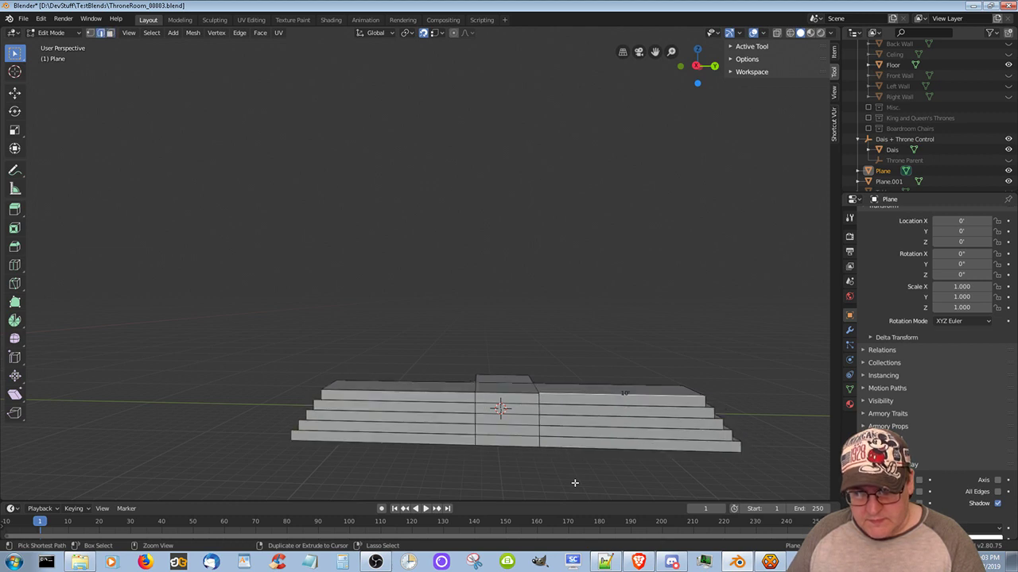
key("ctrl+z")
key("ctrl+z")
key("ctrl+z")
key("ctrl+z")
key("ctrl+z")
key("ctrl+z")
key("ctrl+z")
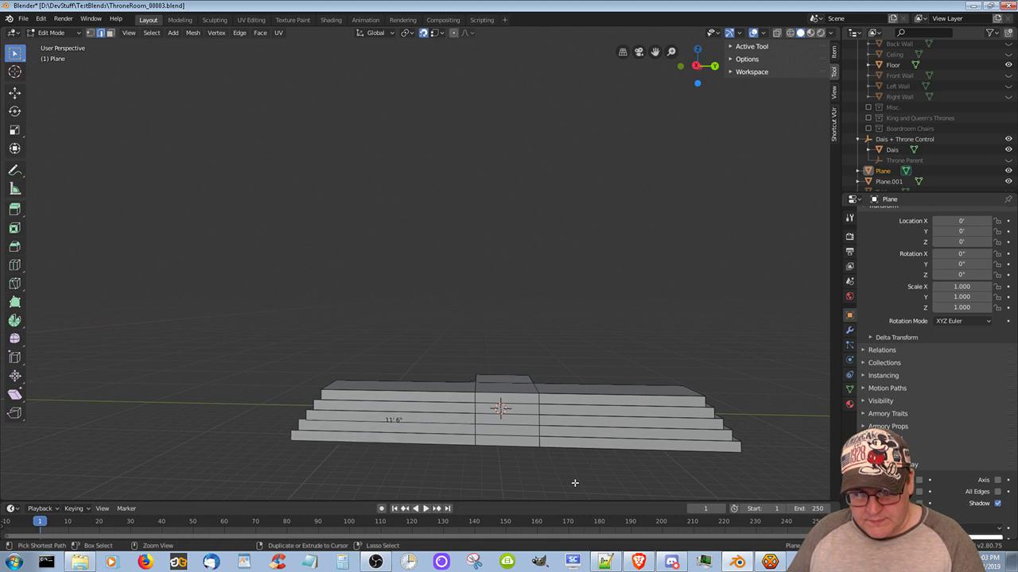
key("ctrl+z")
key("ctrl+z")
key("ctrl+z")
key("ctrl+z")
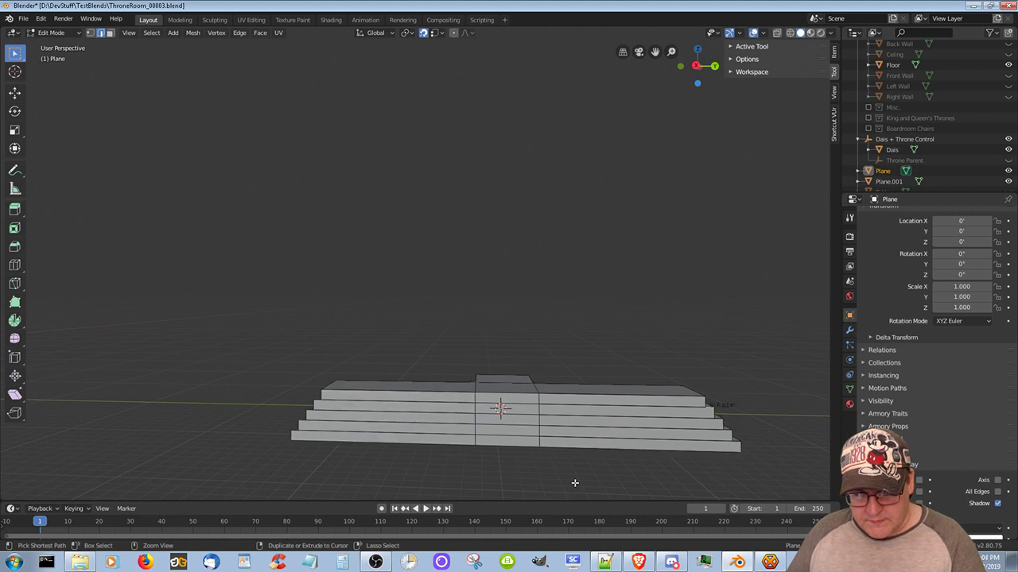
key("ctrl+z")
key("ctrl+z")
key("ctrl+z")
key("ctrl+z")
key("ctrl+z")
key("ctrl+z")
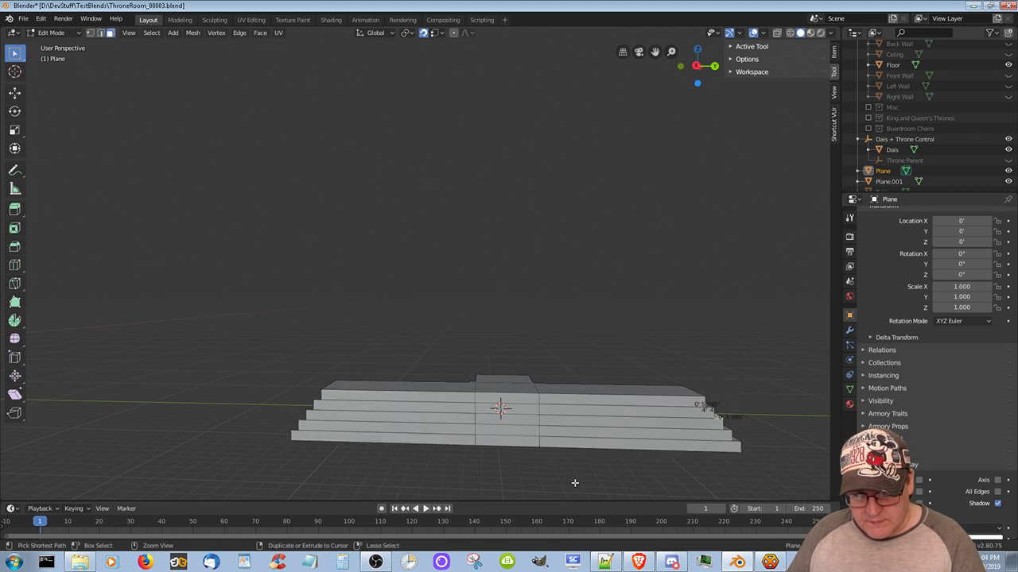
key("ctrl+z")
key("ctrl+z")
key("ctrl+z")
key("ctrl+z")
key("ctrl+z")
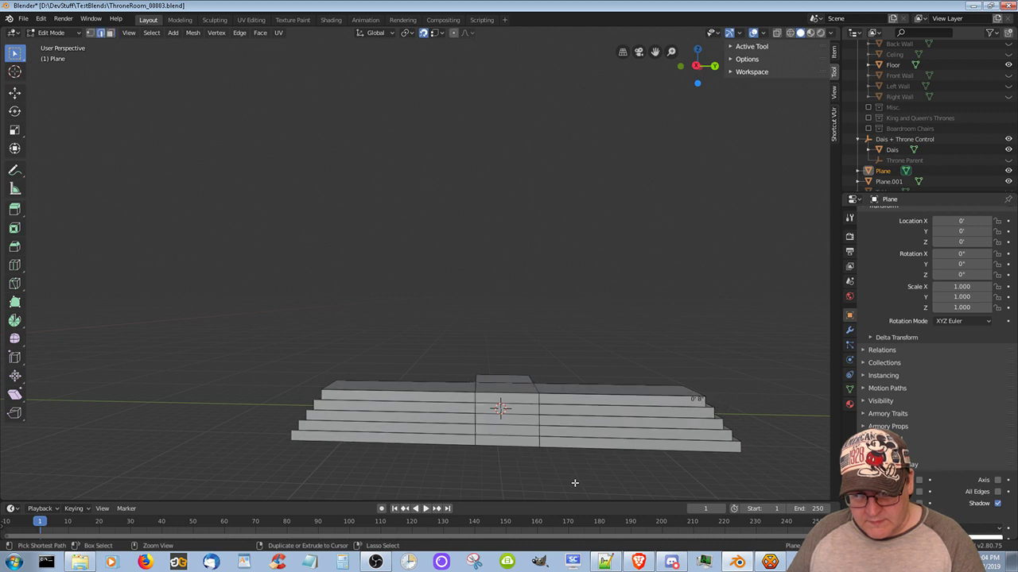
key("ctrl+z")
key("ctrl+z")
key("ctrl+z")
key("ctrl+z")
key("ctrl+z")
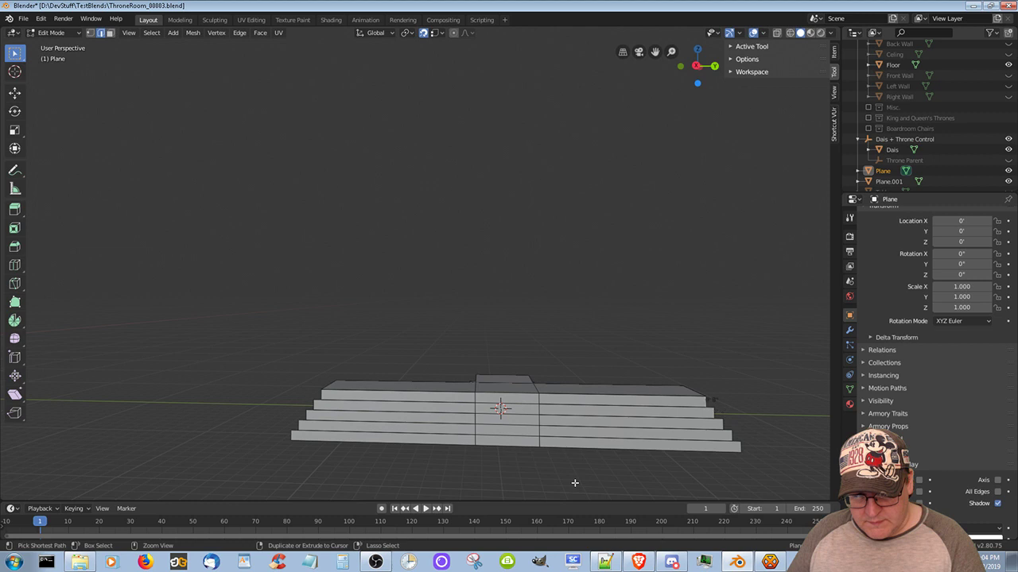
key("ctrl+z")
key("ctrl+z")
key("ctrl+z")
key("ctrl+z")
key("ctrl+z")
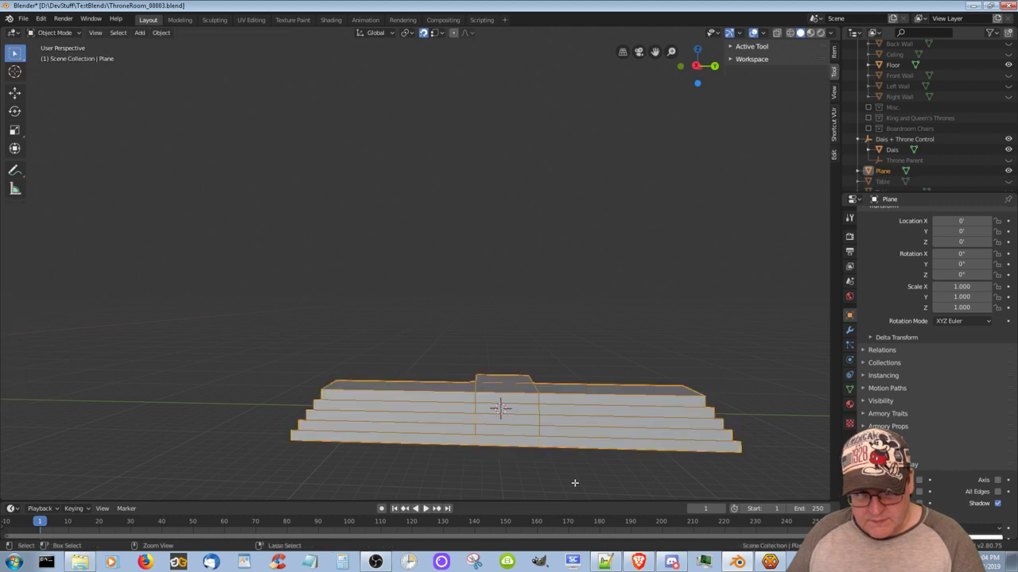
key("ctrl+z")
key("ctrl+z")
key("ctrl+z")
key("ctrl+z")
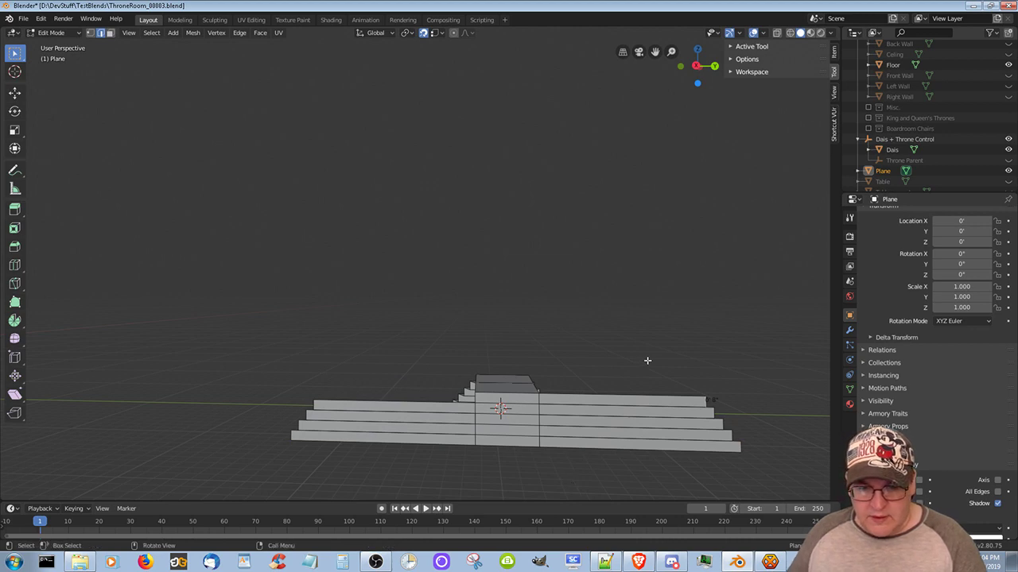
Delete the nine long riser faces flanking the central section, five on the positive-Y side and four on the negative-Y side
middle_click_drag(647, 359, 673, 412)
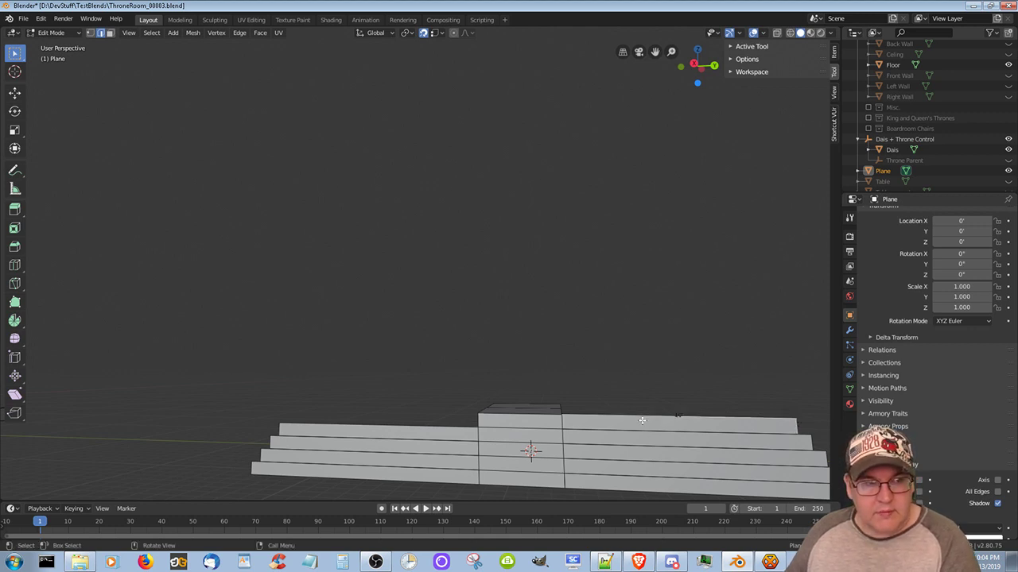
left_click(111, 34)
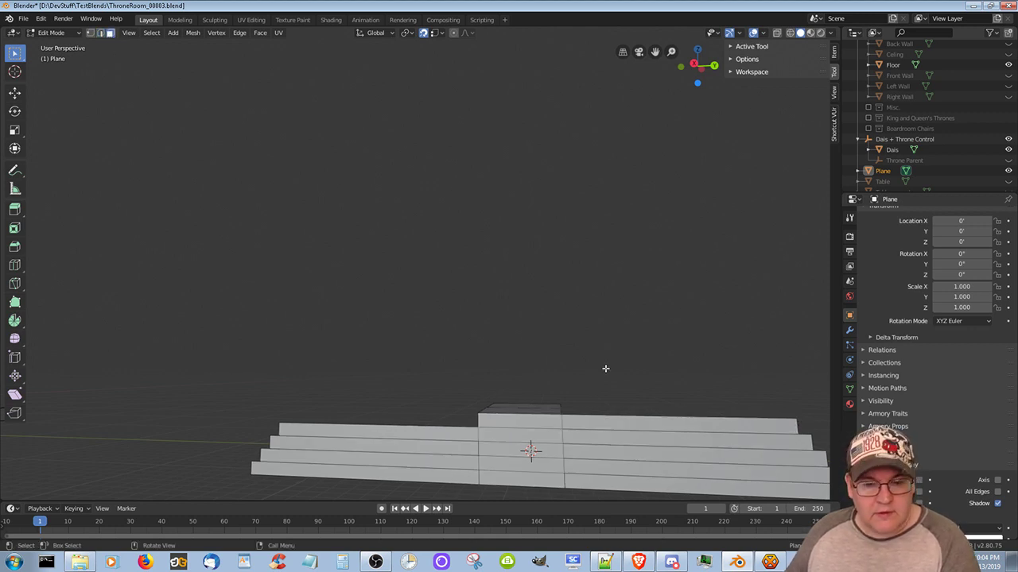
left_click(630, 424)
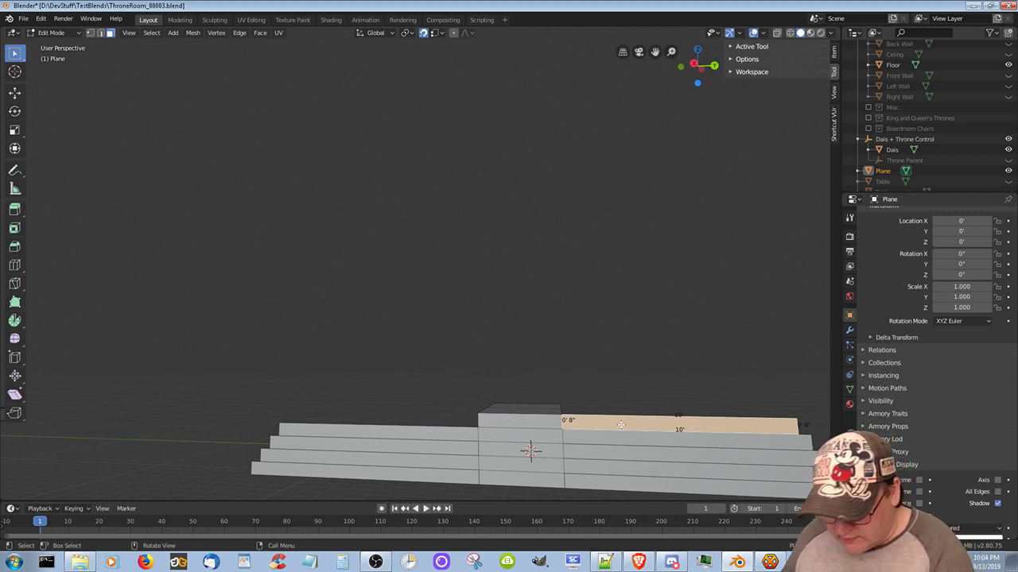
key("x")
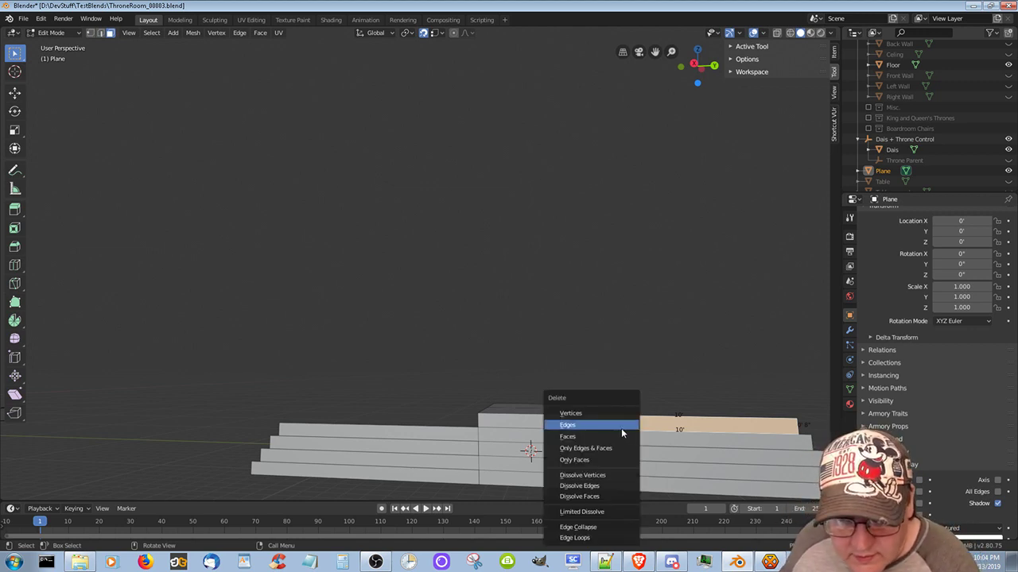
left_click(614, 447)
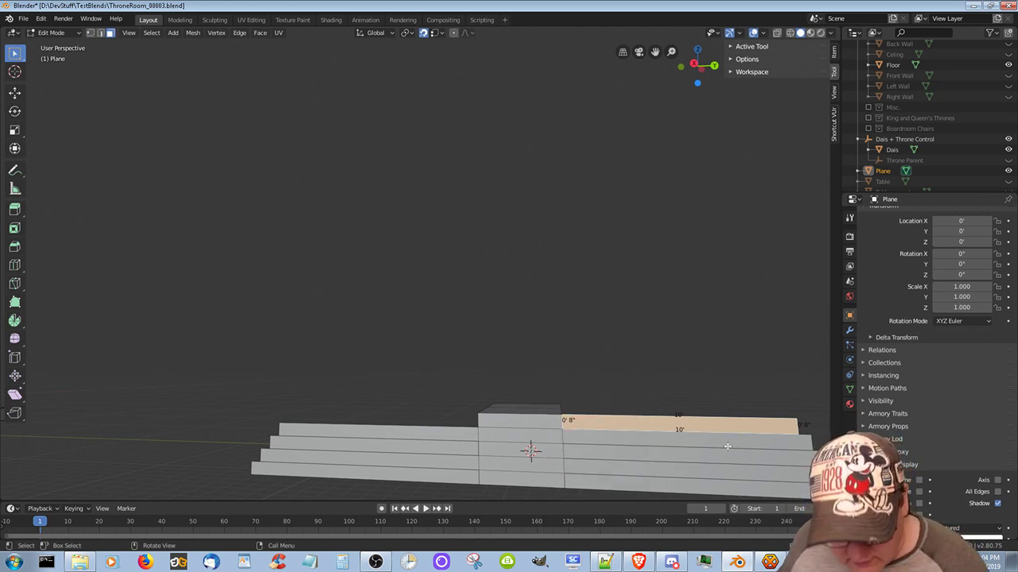
left_click(707, 461, "shift")
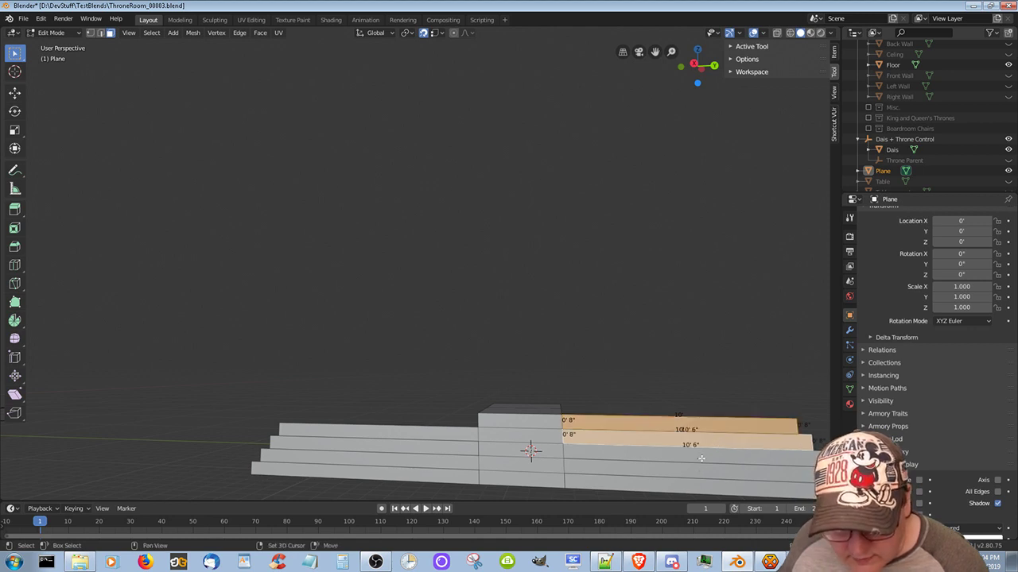
left_click(701, 459, "shift")
left_click(695, 478, "shift")
left_click(695, 489, "shift")
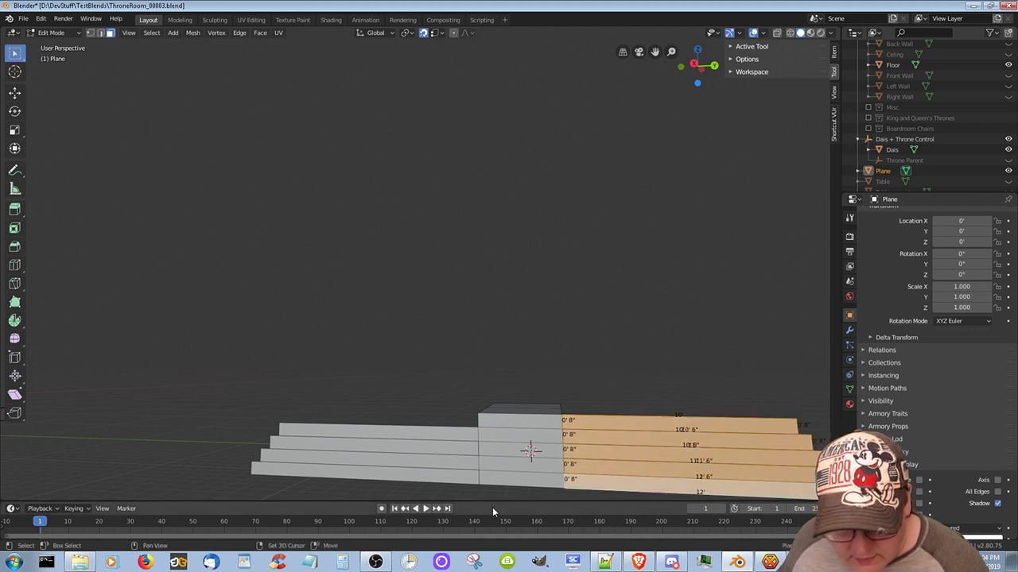
left_click(394, 476, "shift")
left_click(426, 458, "shift")
left_click(429, 445, "shift")
left_click(436, 434, "shift")
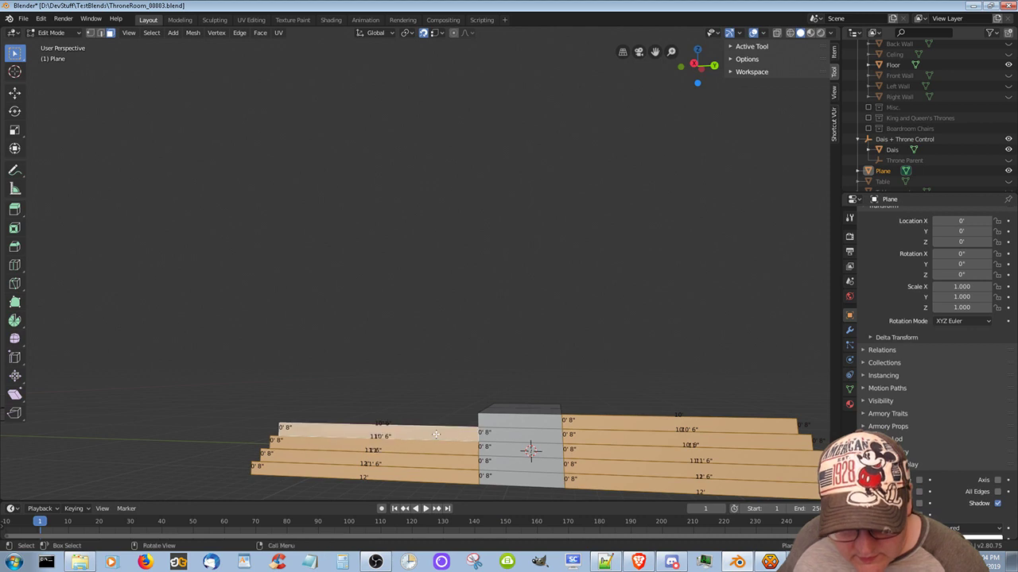
key("x")
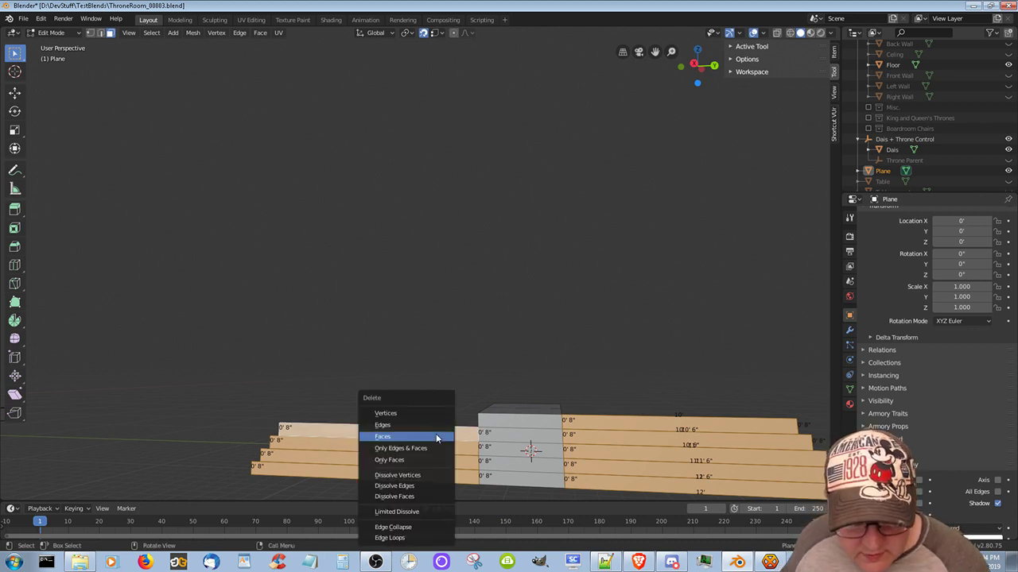
left_click(436, 437)
middle_click_drag(726, 448, 634, 450)
scroll(591, 430, "up", 2)
scroll(592, 430, "down", 2)
scroll(632, 452, "up", 1)
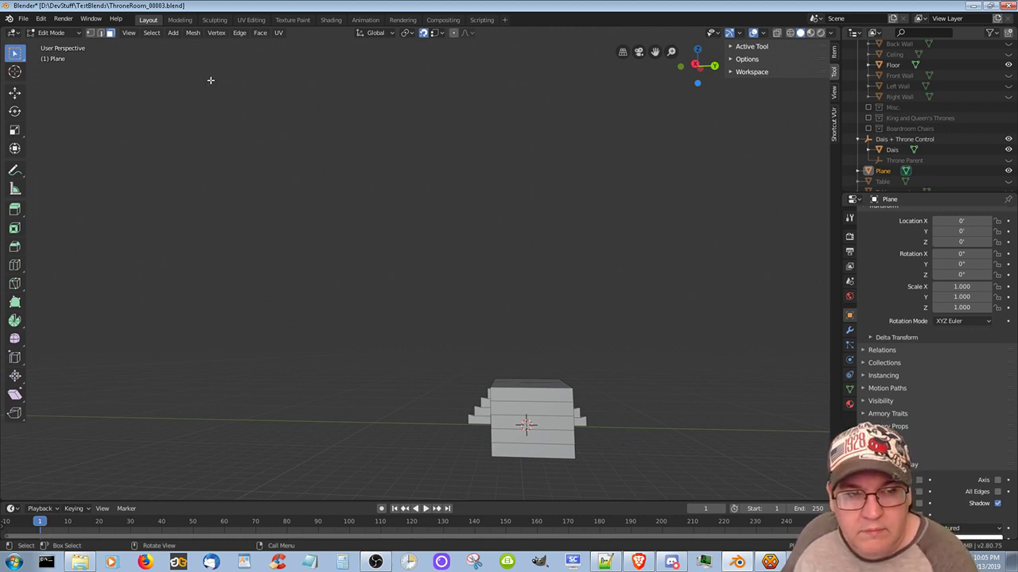
left_click(240, 34)
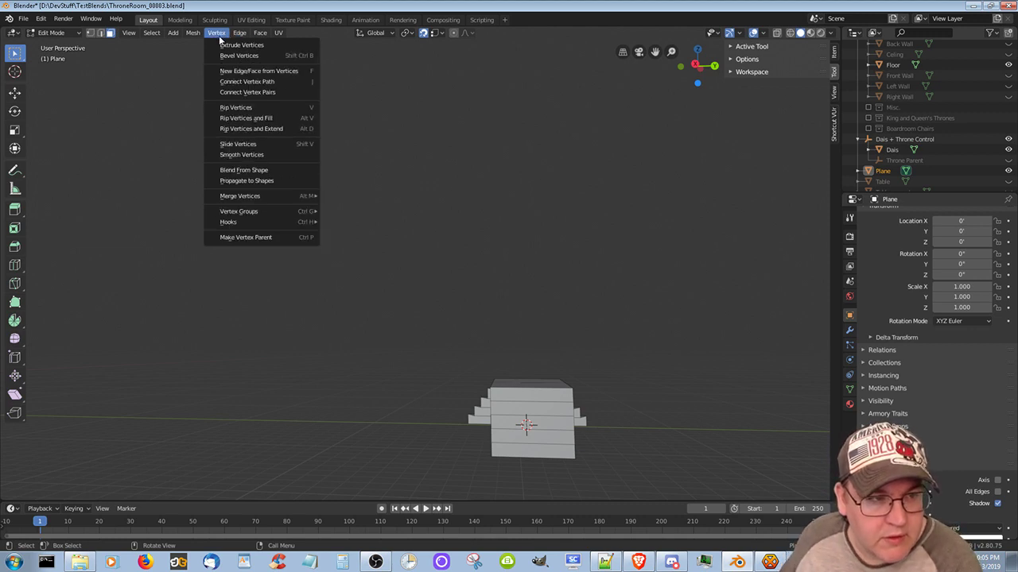
mouse_move(189, 36)
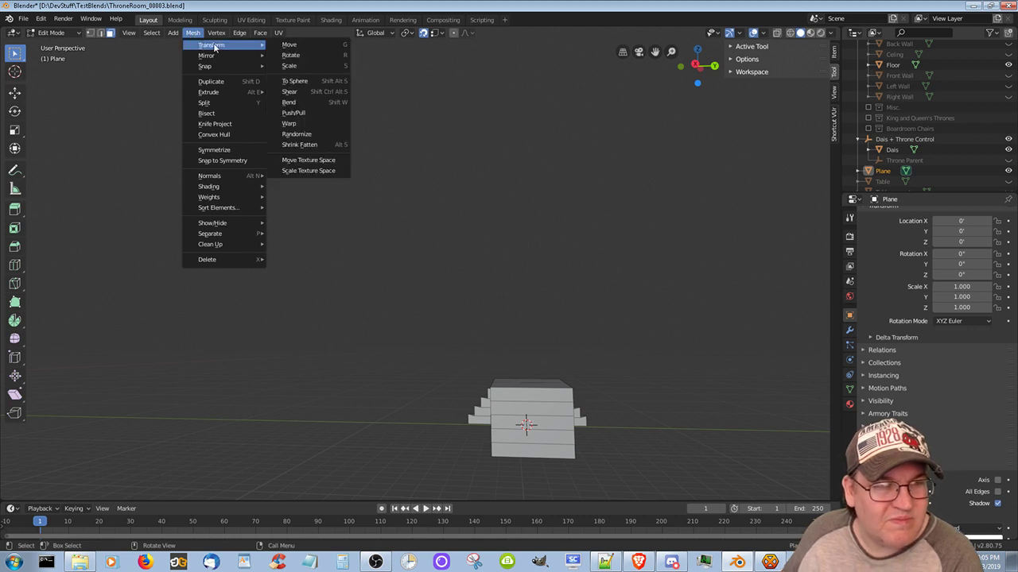
mouse_move(212, 59)
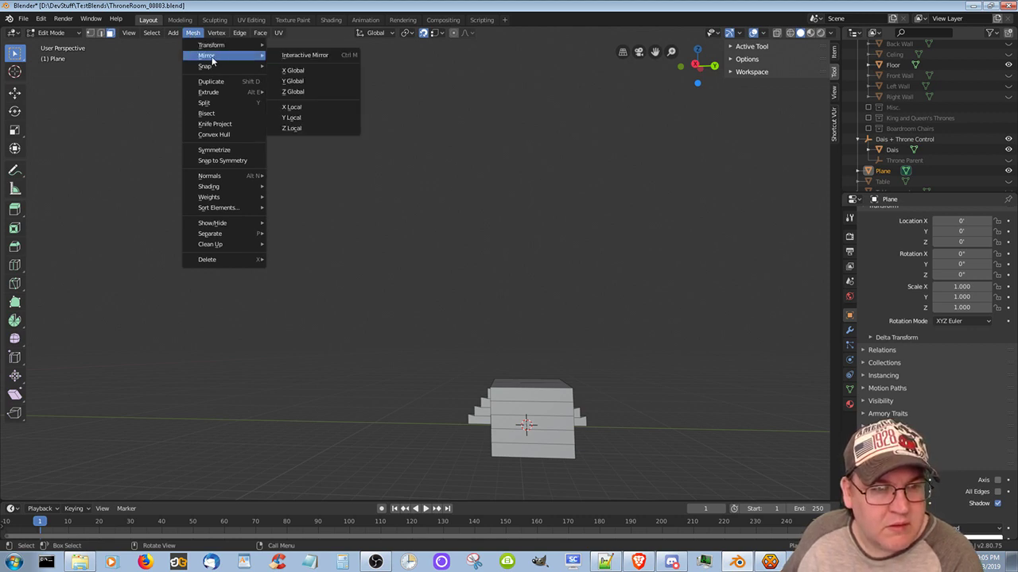
left_click(332, 78)
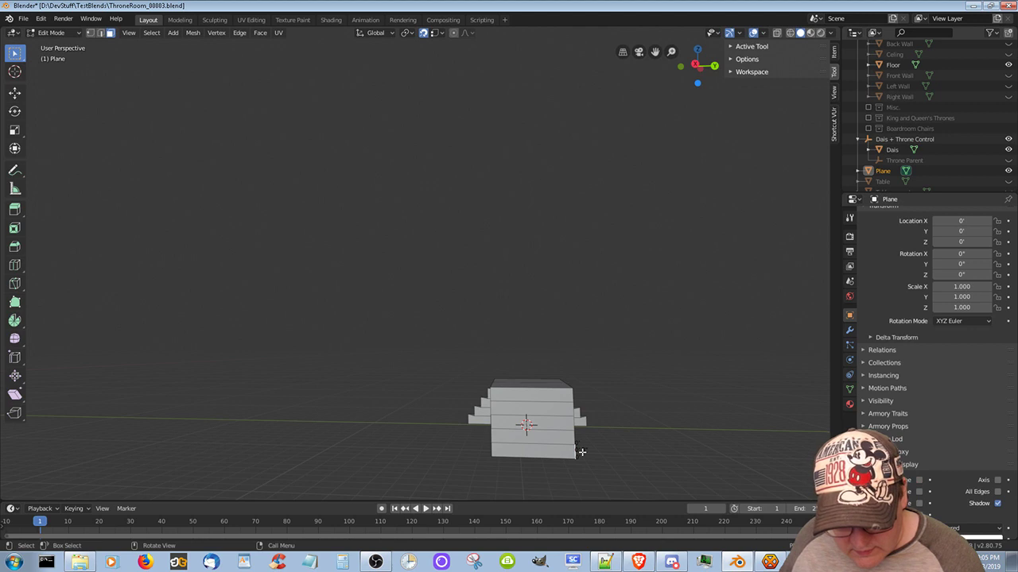
Try extruding the lowest central riser's vertical edge on the positive-Y side about 6 inches along its normal, and undo it
key("e")
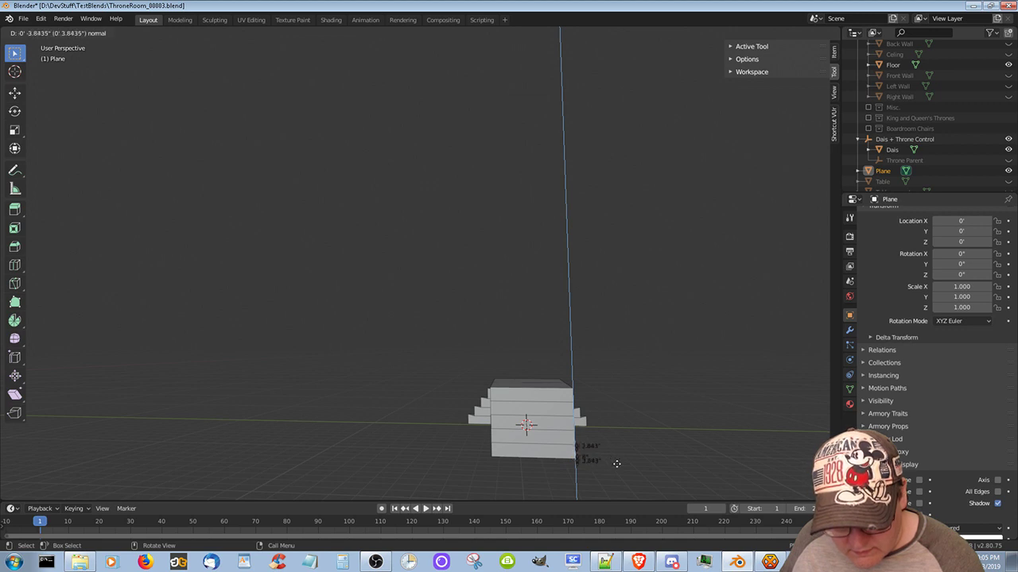
left_click(666, 467)
middle_click_drag(650, 477, 554, 461)
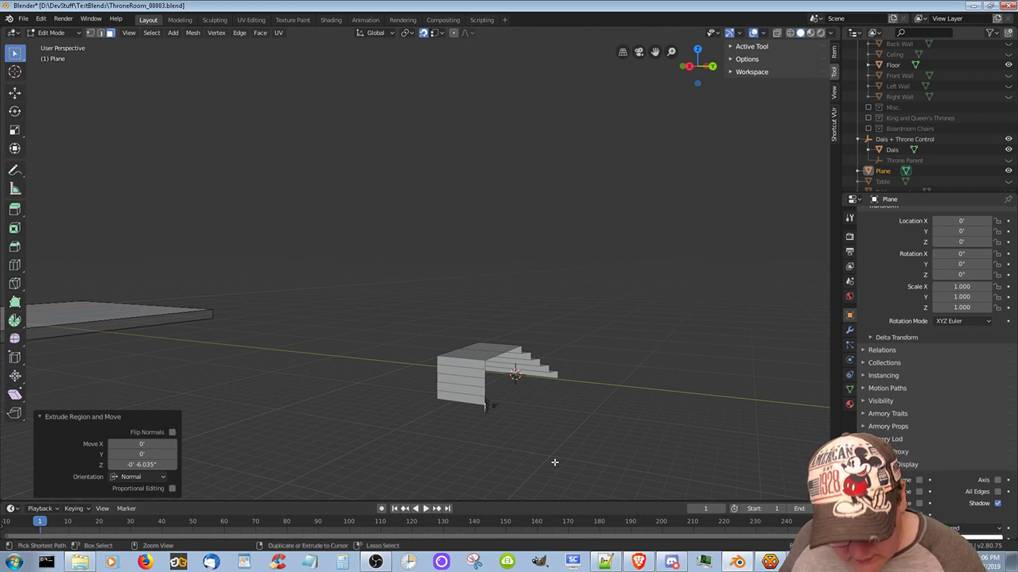
key("ctrl+z")
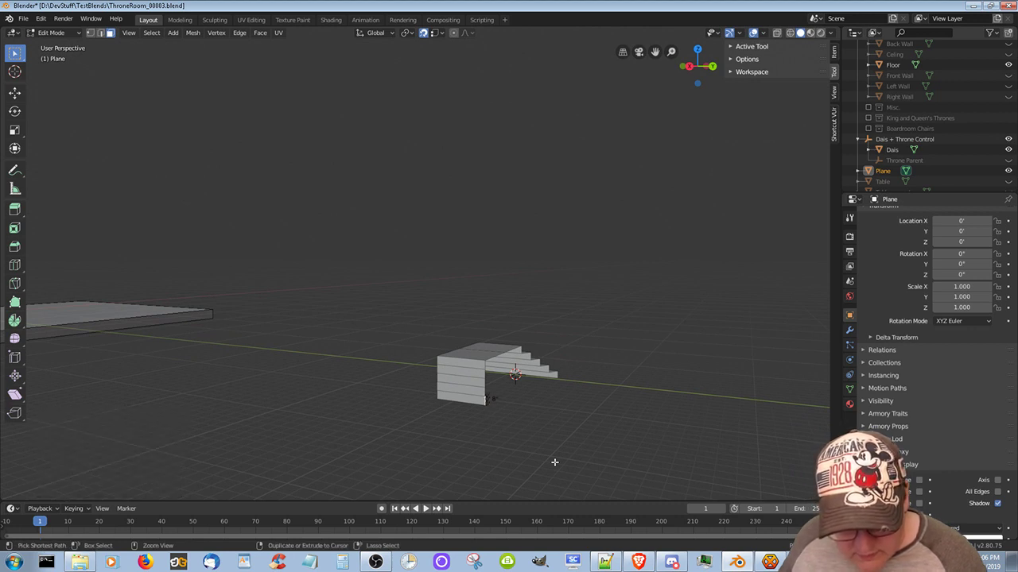
Turn off snapping and clear the mesh selection on the platform
middle_click_drag(486, 416, 493, 373)
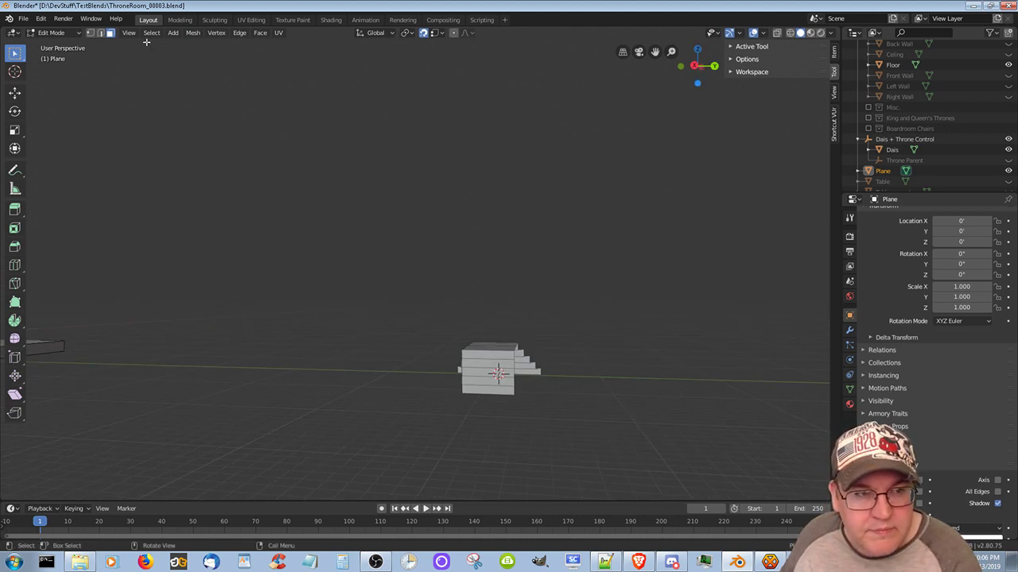
left_click(423, 34)
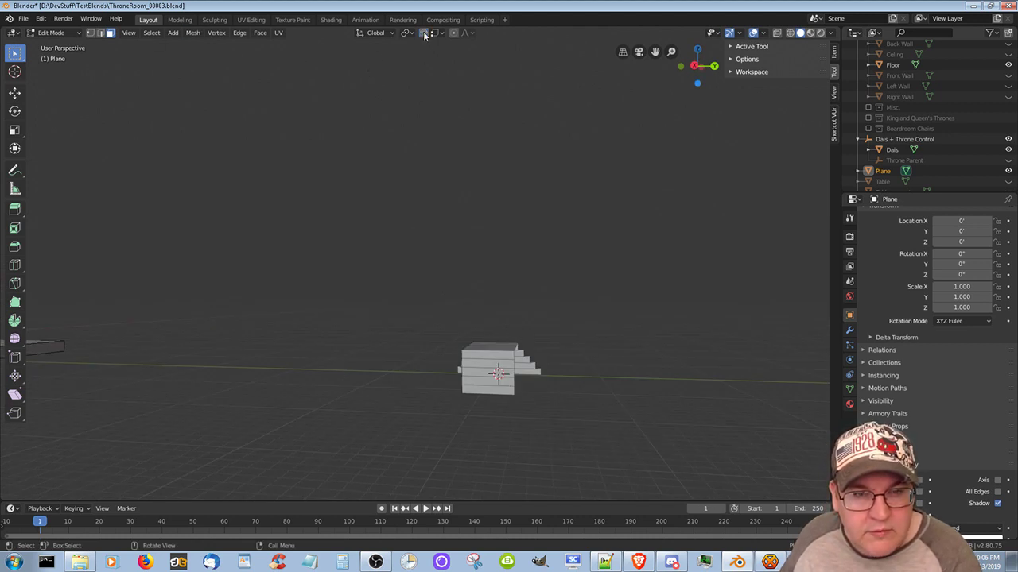
left_click(192, 32)
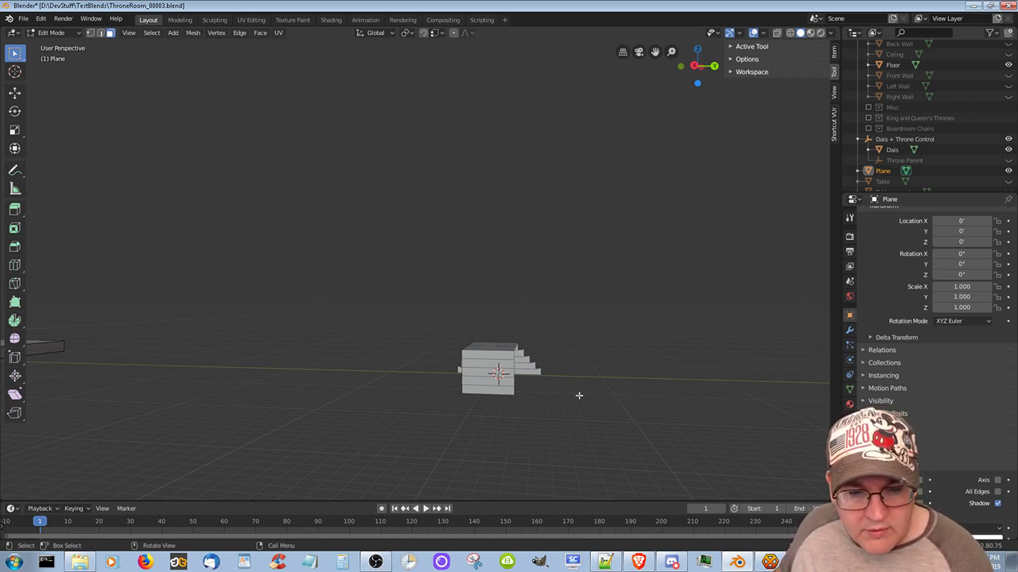
left_click(512, 353)
key("alt+a")
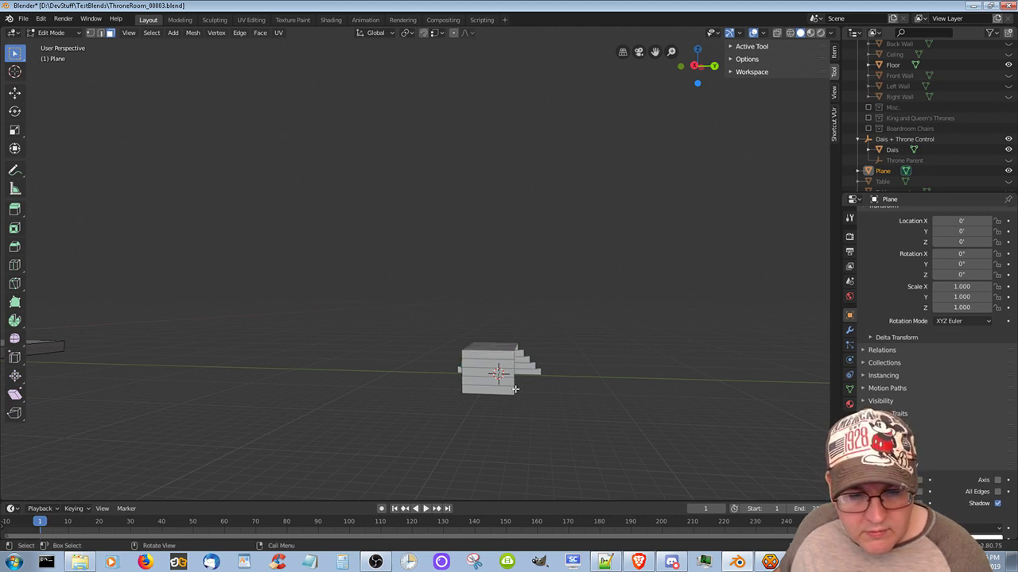
Try extruding the lowest central riser's vertical edge on the positive-Y side about 3' 10.6" along global Y, and undo it
left_click(513, 392)
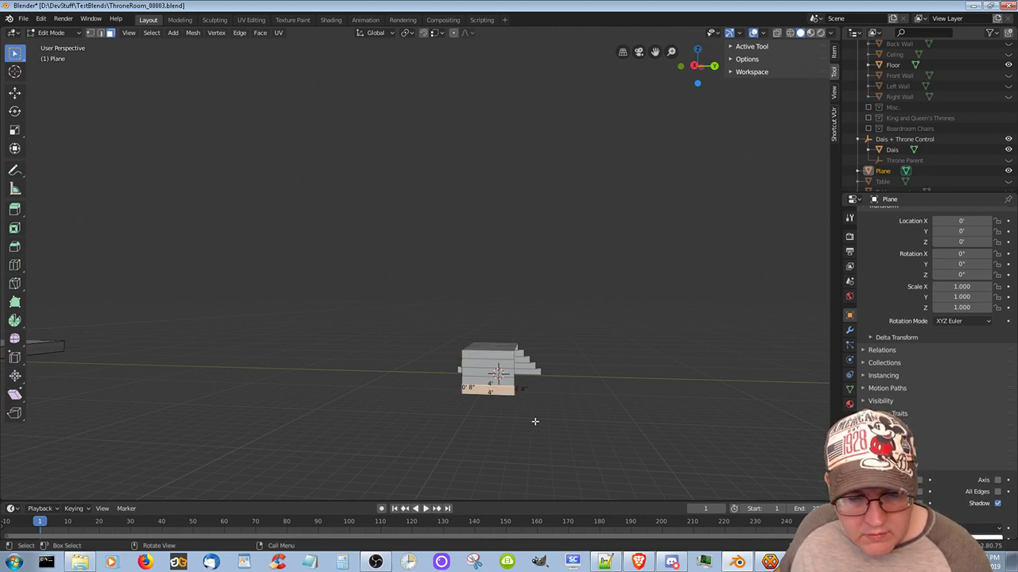
left_click(101, 34)
key("alt+a")
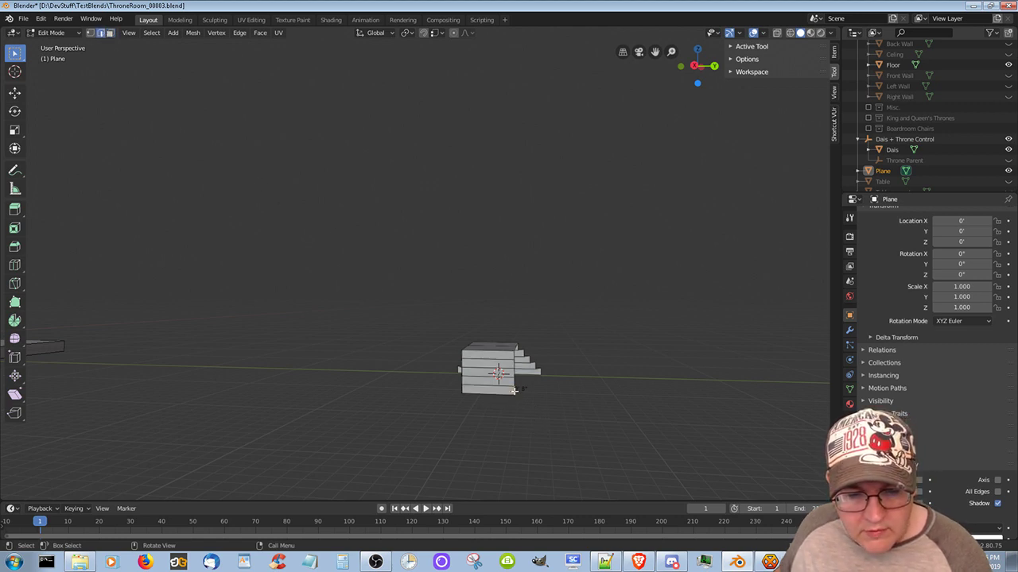
key("g")
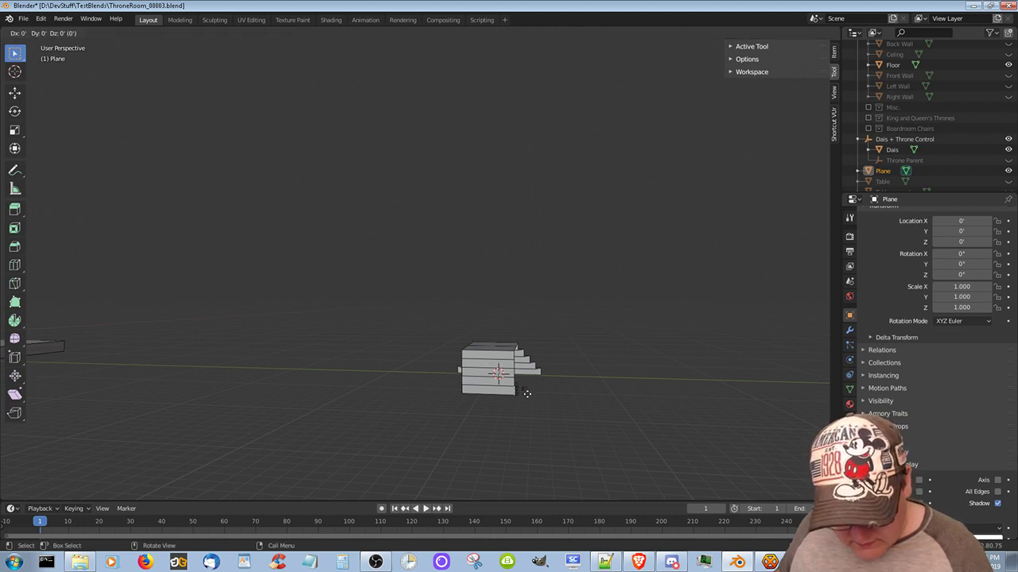
key("y")
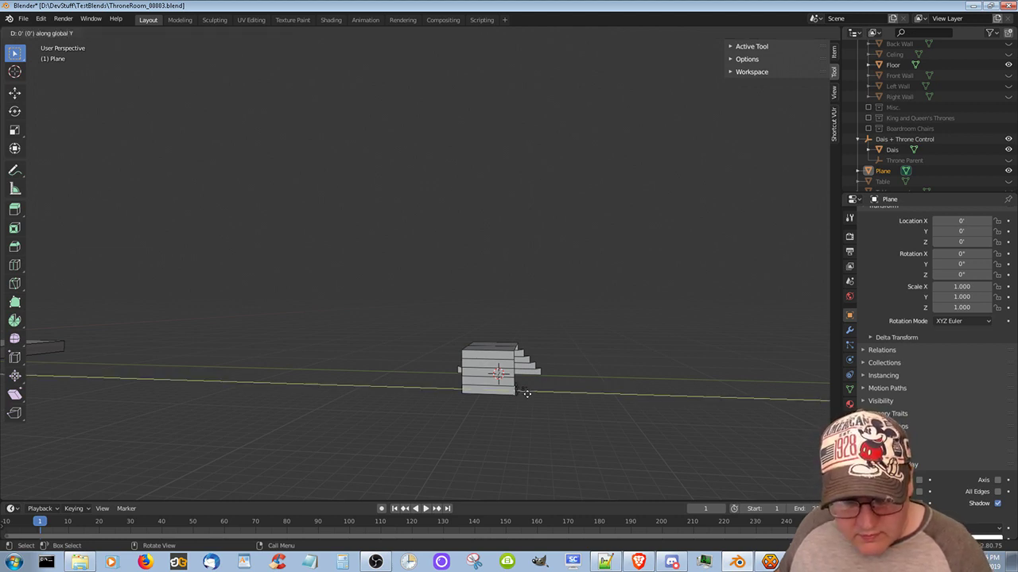
left_click(580, 404)
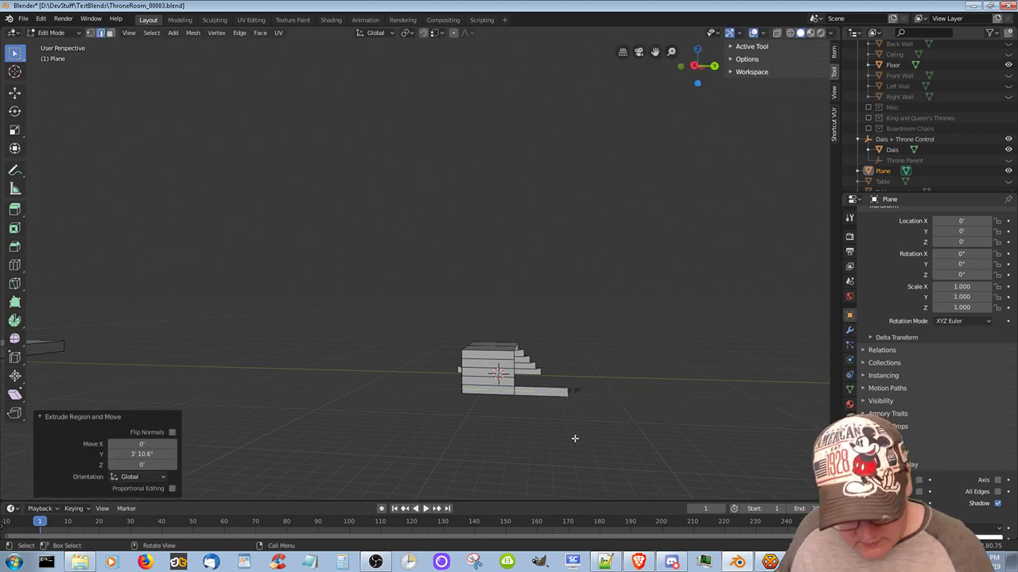
key("ctrl+z")
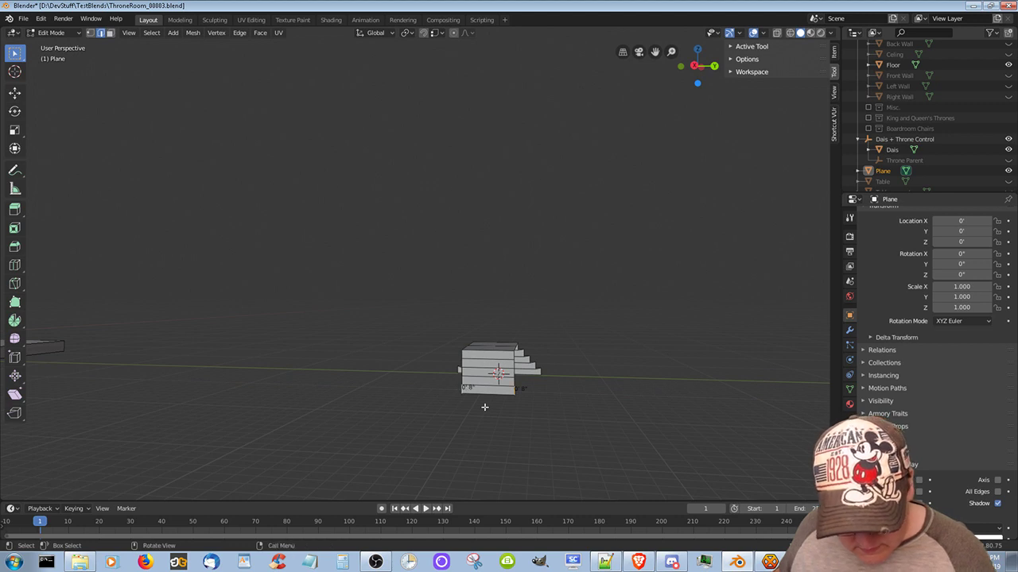
Try extruding the same lowest riser edge about 11.6" along global Y, and undo it
key("e")
key("y")
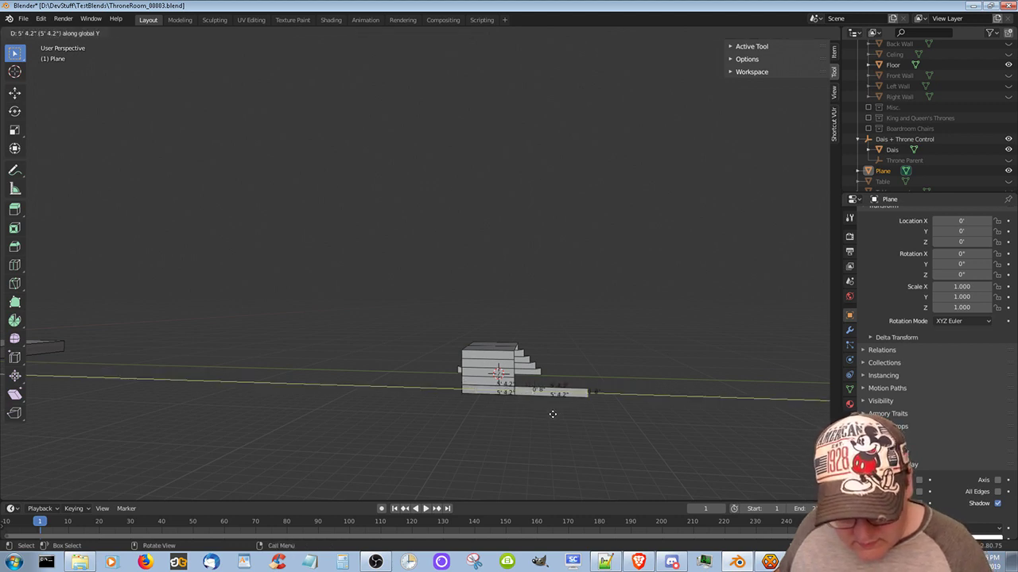
left_click(498, 436)
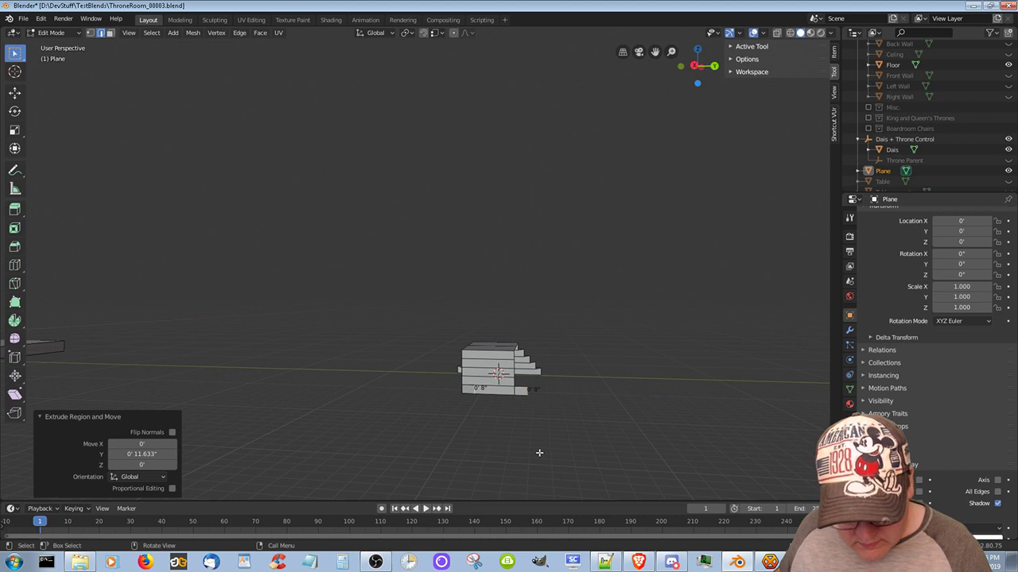
key("ctrl+z")
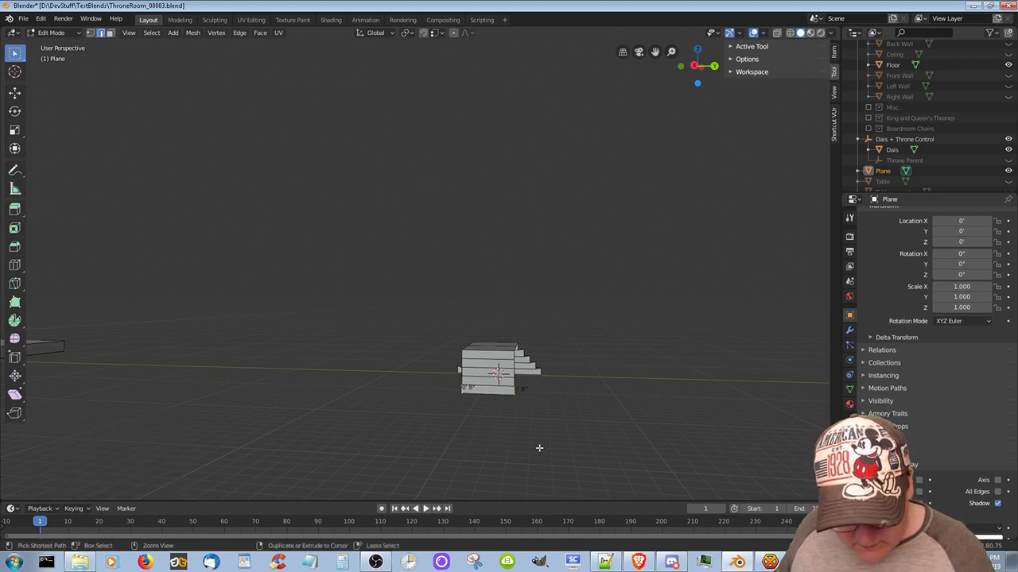
left_click(191, 34)
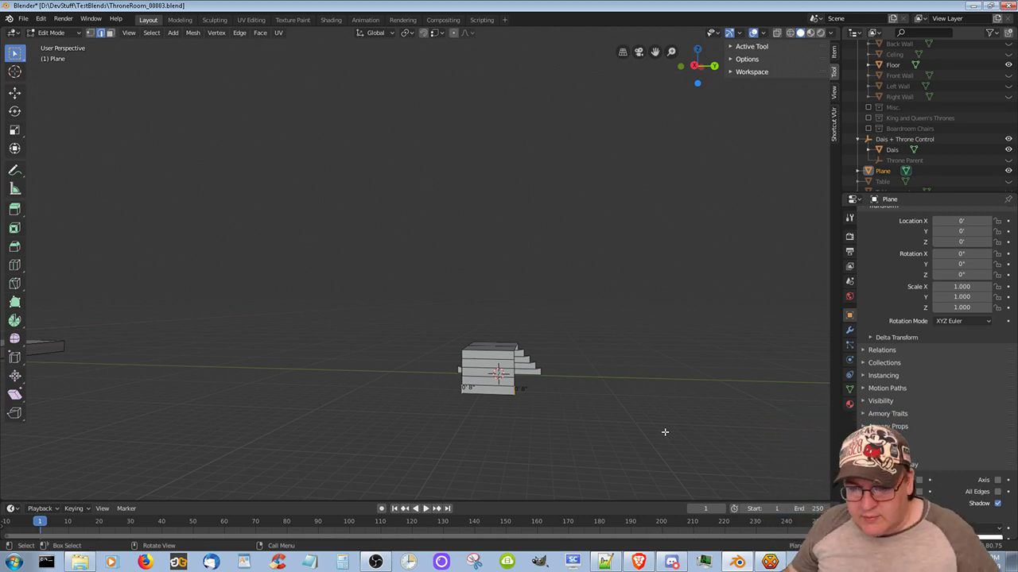
Switch to the Brave browser and search the web for "blender 2.8 how do I mirror"
left_click(636, 562)
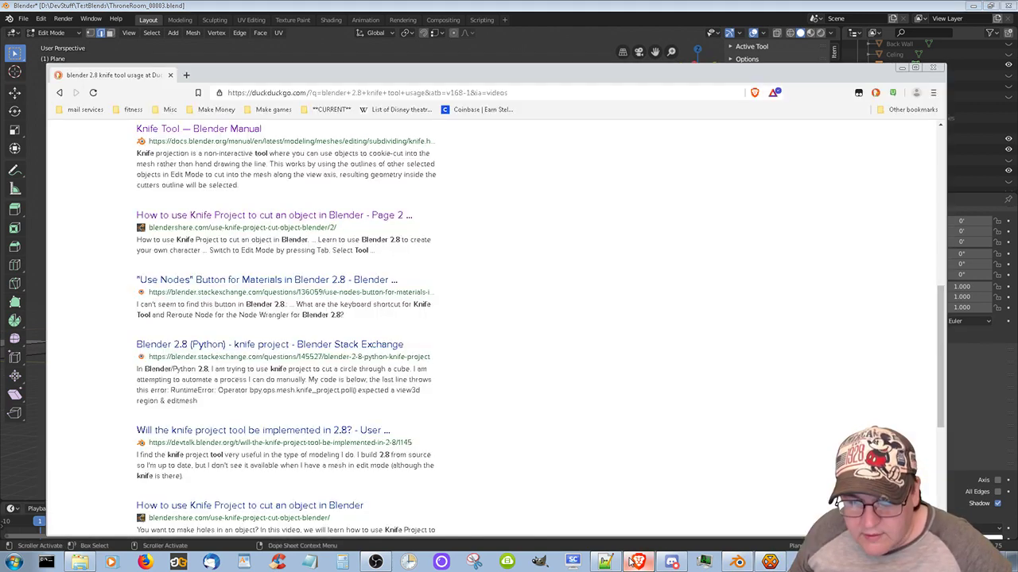
scroll(549, 318, "up", 5)
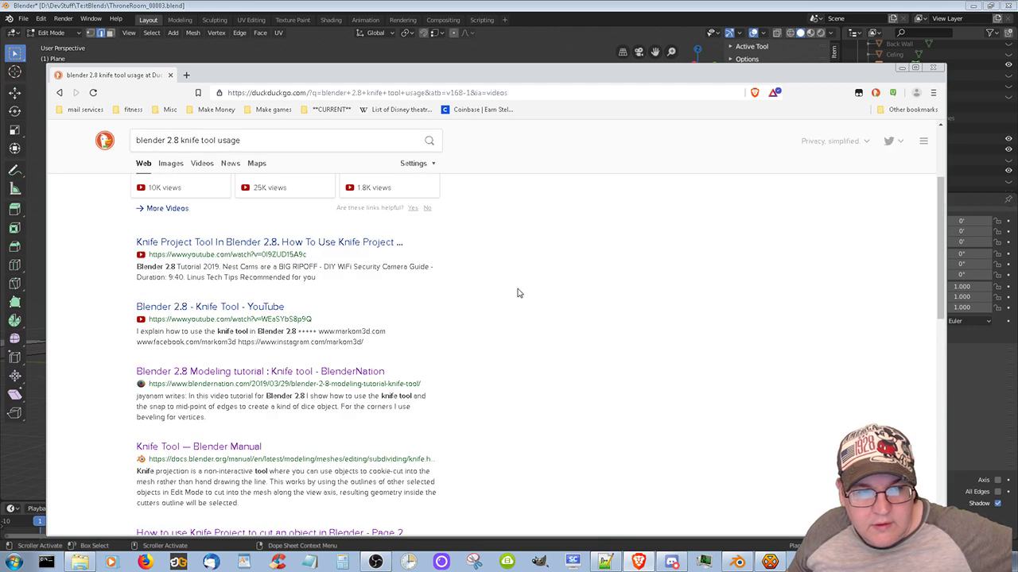
left_click_drag(265, 138, 38, 150)
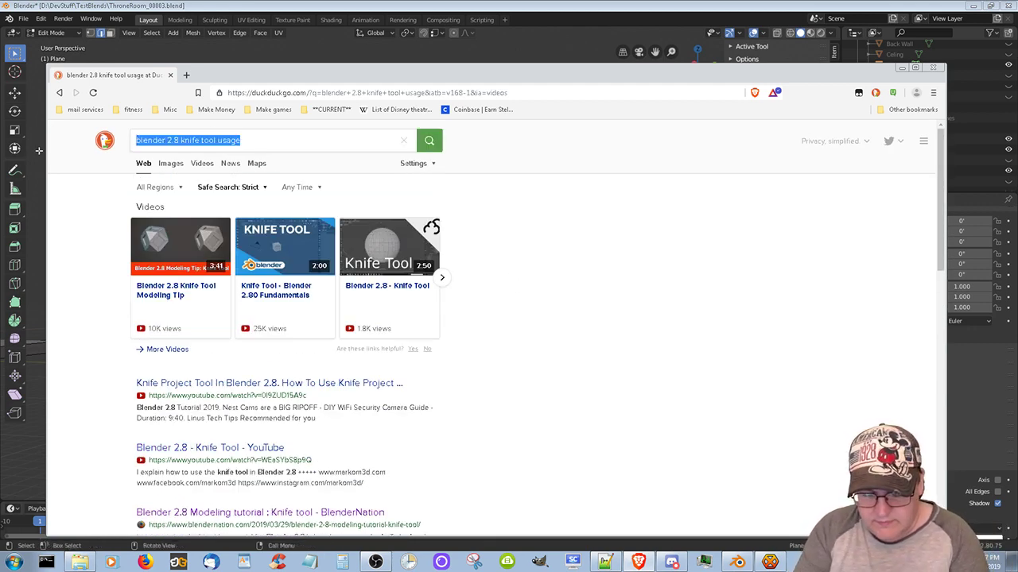
type("how do i")
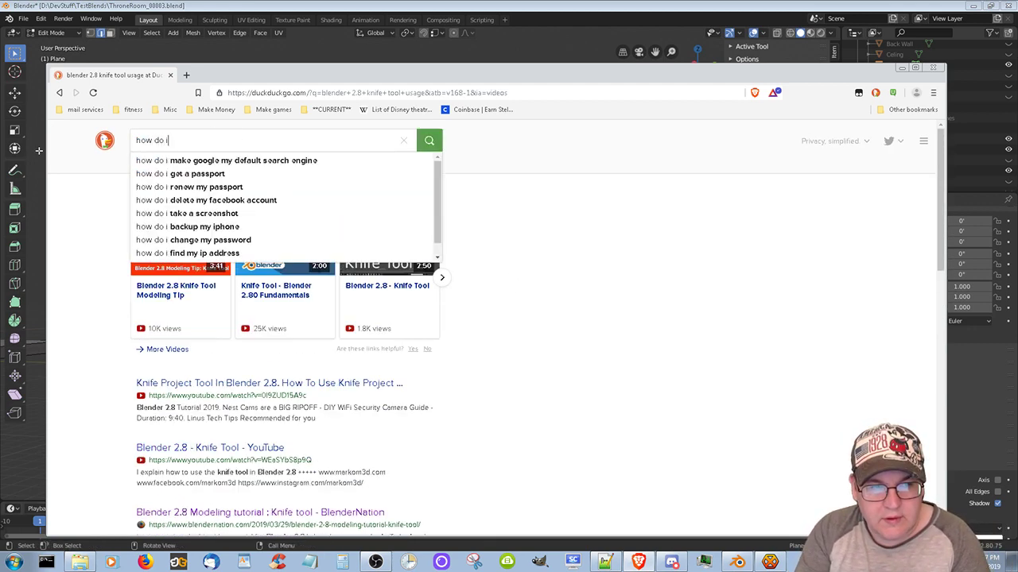
key("BackSpace")
key("BackSpace")
key("BackSpace")
key("BackSpace")
key("BackSpace")
key("BackSpace")
key("BackSpace")
key("BackSpace")
key("BackSpace")
type("bl")
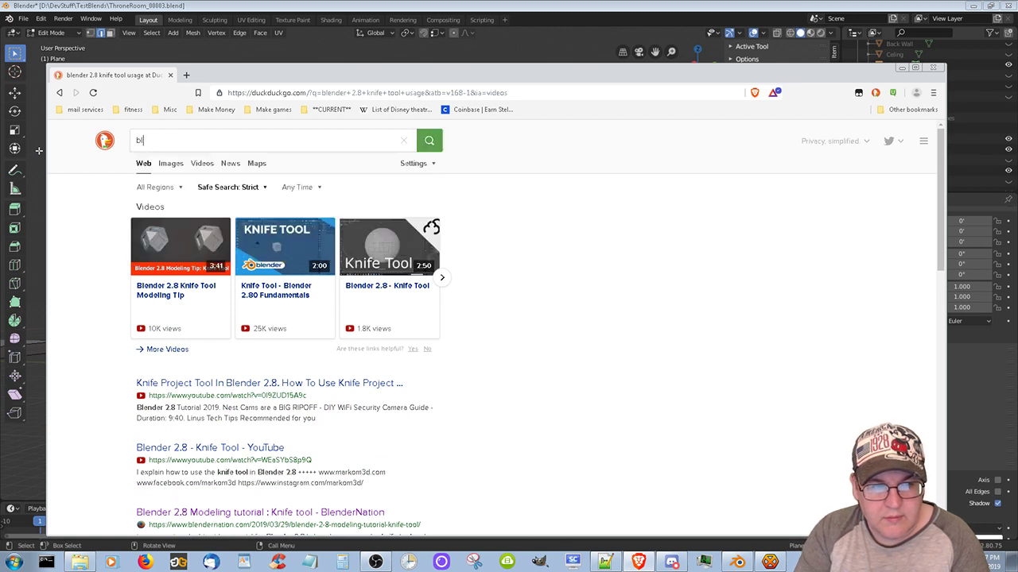
type("ender 2.8 how do")
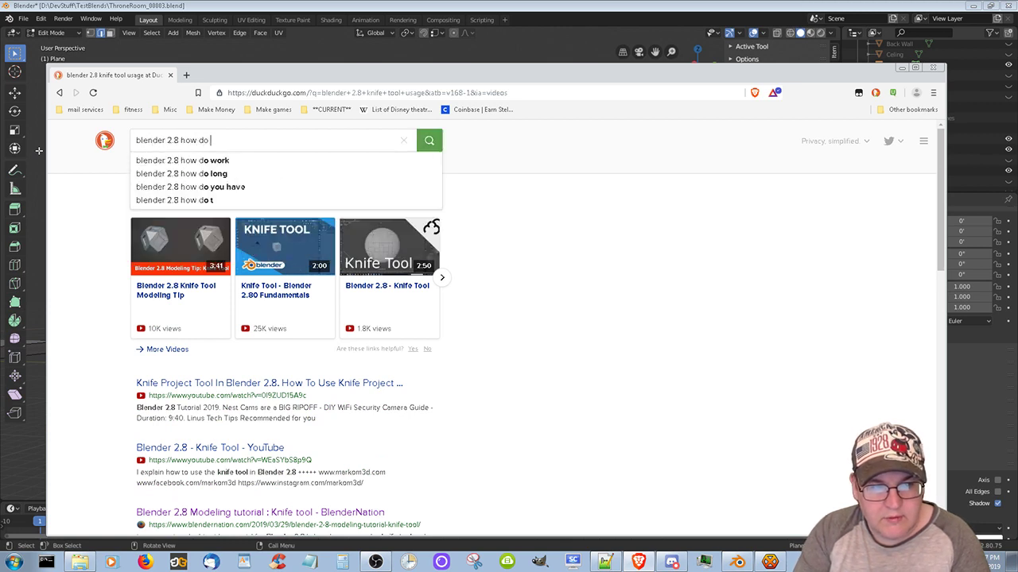
type(" I mirror")
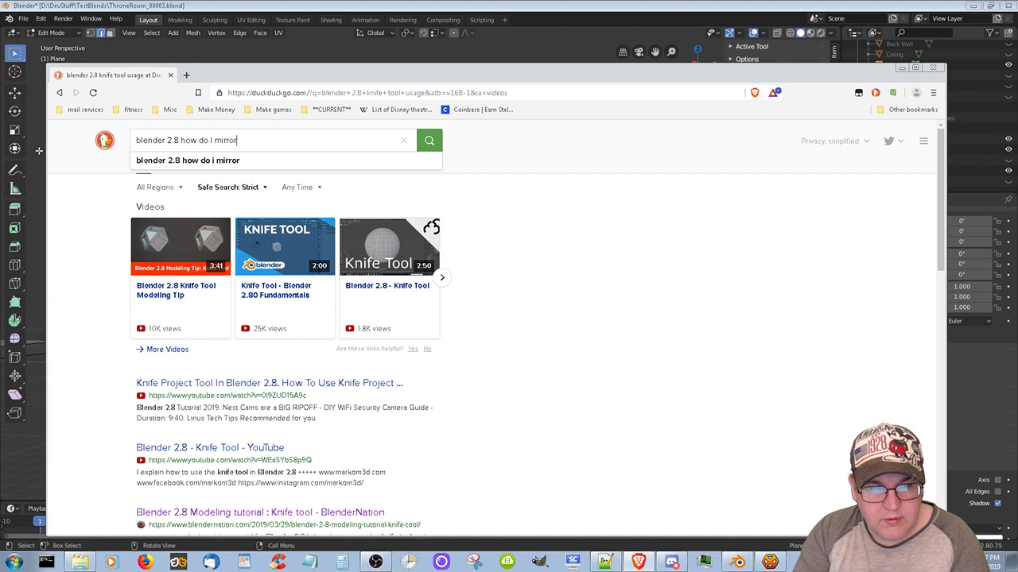
key("Return")
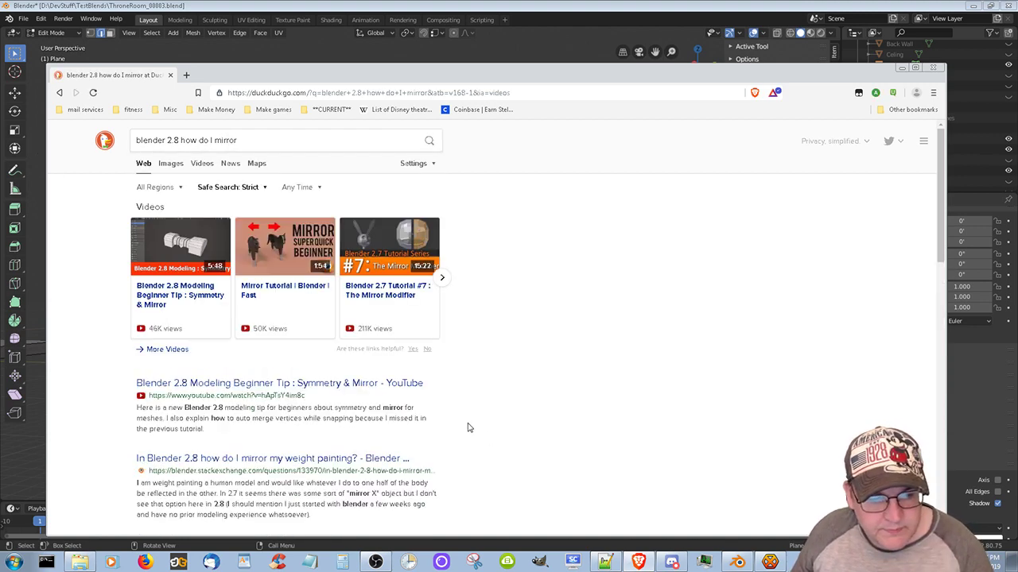
Open the "2.8 blender mirror" Stack Exchange question from the results, read through it, and close it
scroll(468, 422, "down", 3)
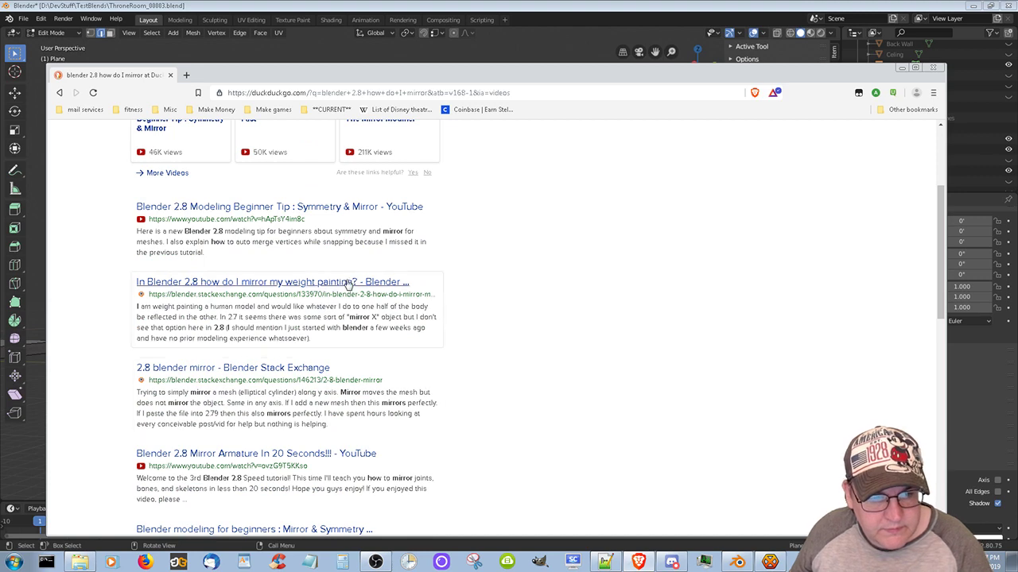
scroll(383, 368, "down", 2)
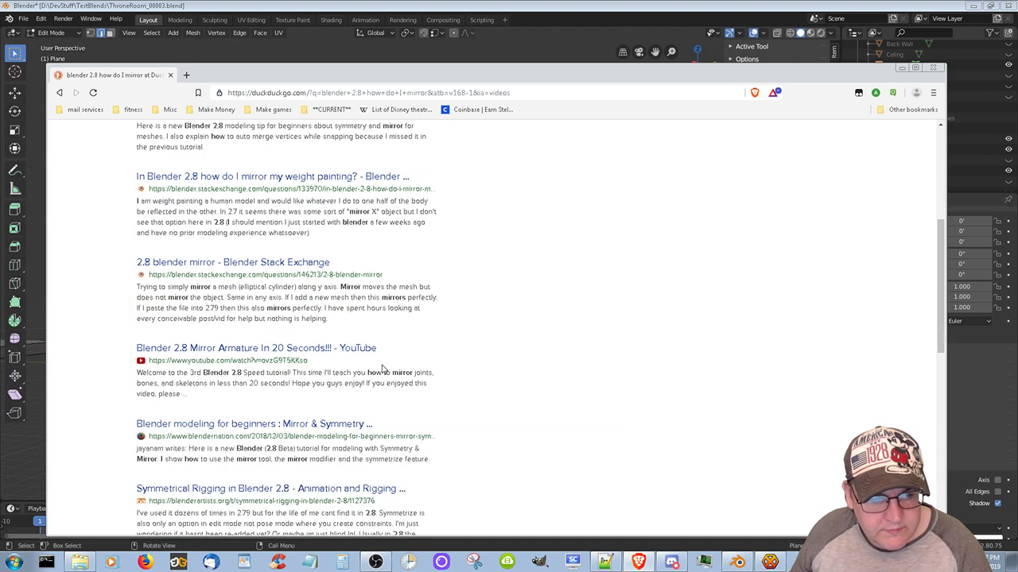
right_click(300, 263)
left_click(326, 269)
left_click(235, 75)
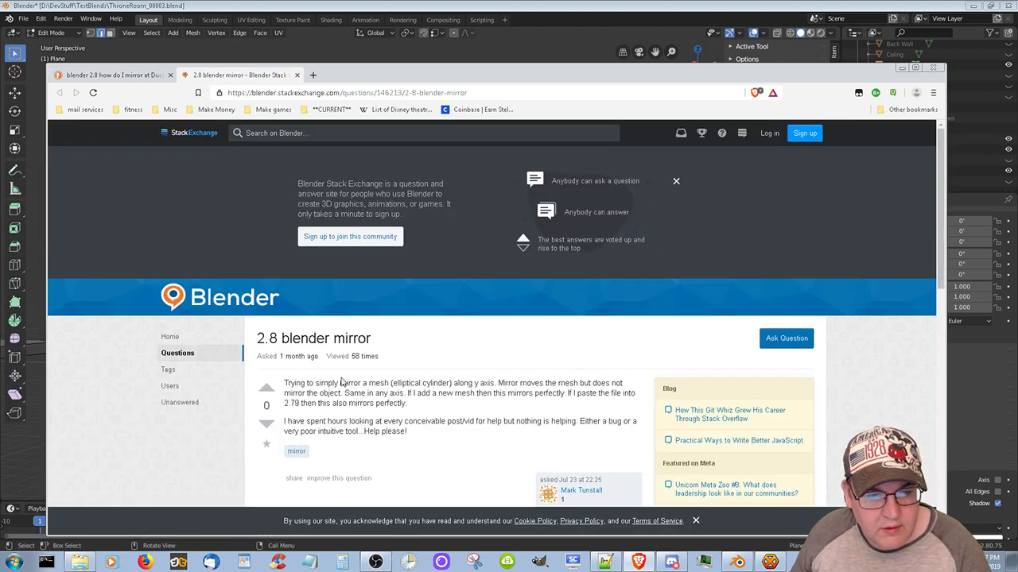
scroll(190, 414, "down", 1)
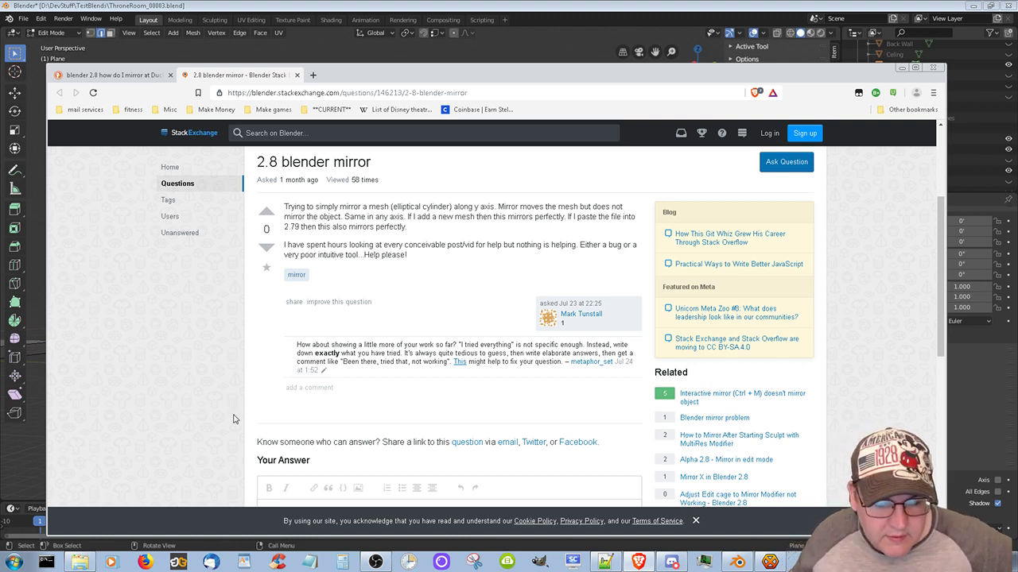
scroll(246, 357, "down", 3)
scroll(246, 359, "up", 5)
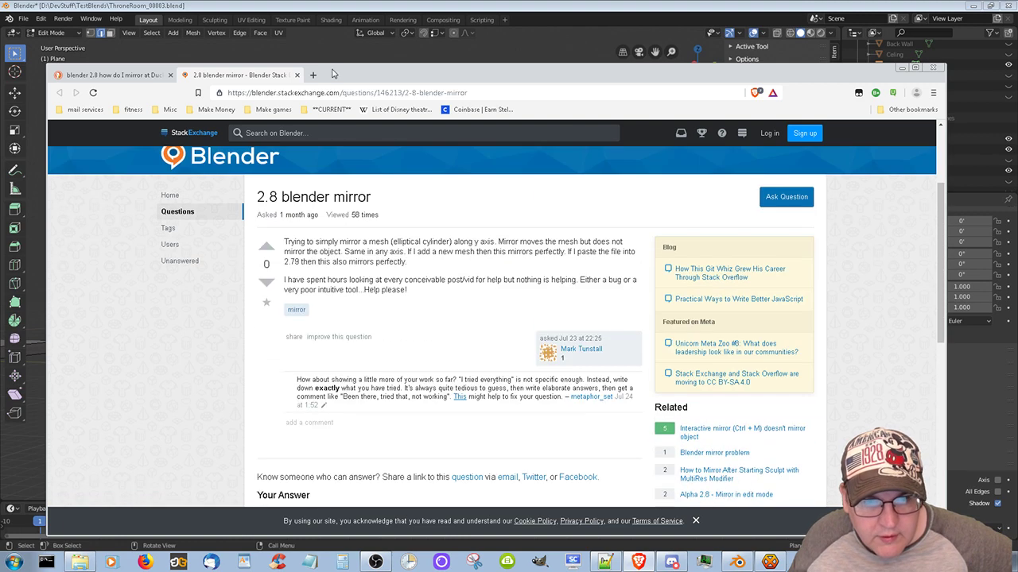
left_click(297, 76)
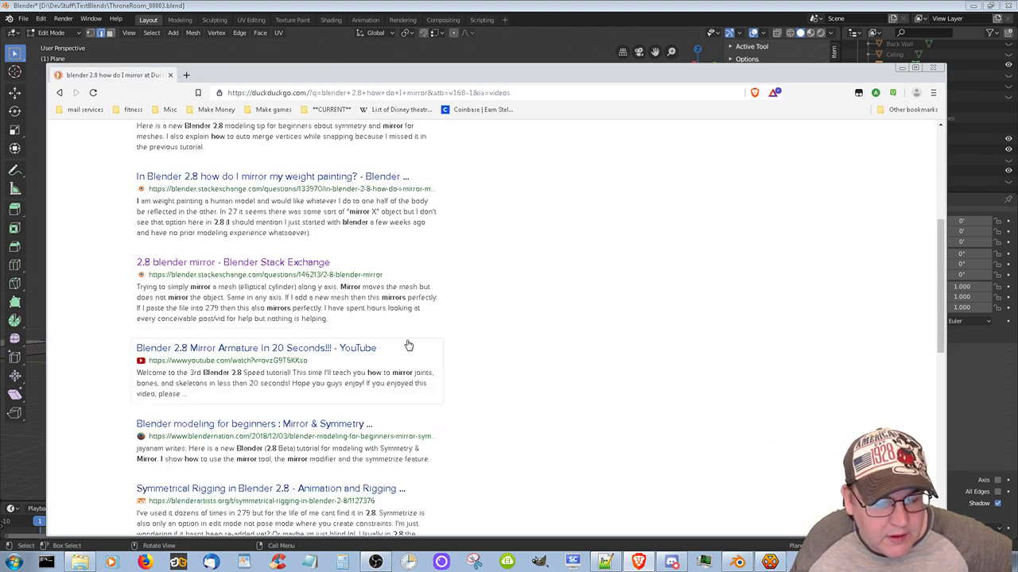
Open BlenderNation's "Blender modeling for beginners : Mirror & Symmetry" article from the results, skim it, and close it
scroll(409, 342, "down", 2)
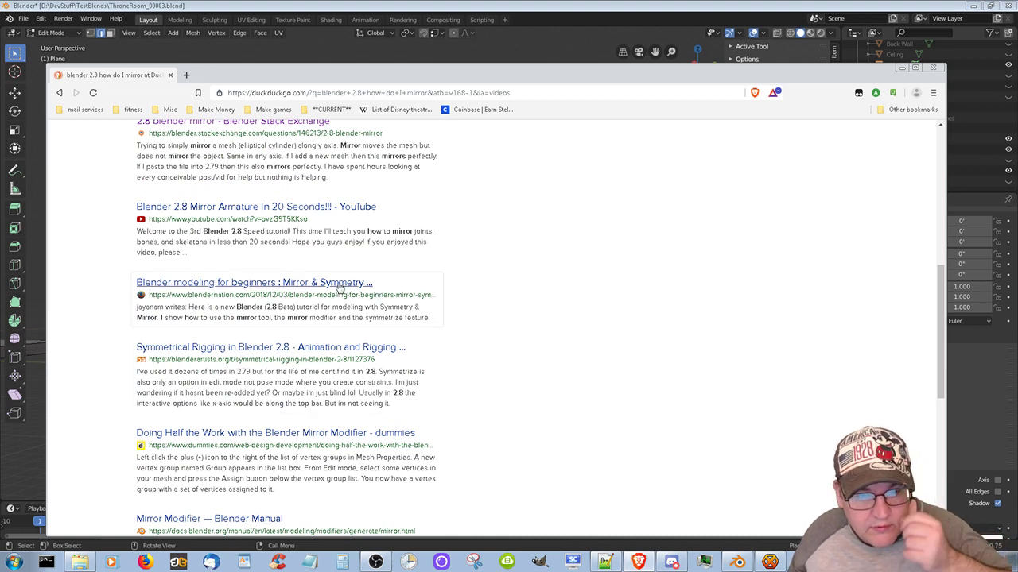
right_click(341, 285)
left_click(373, 289)
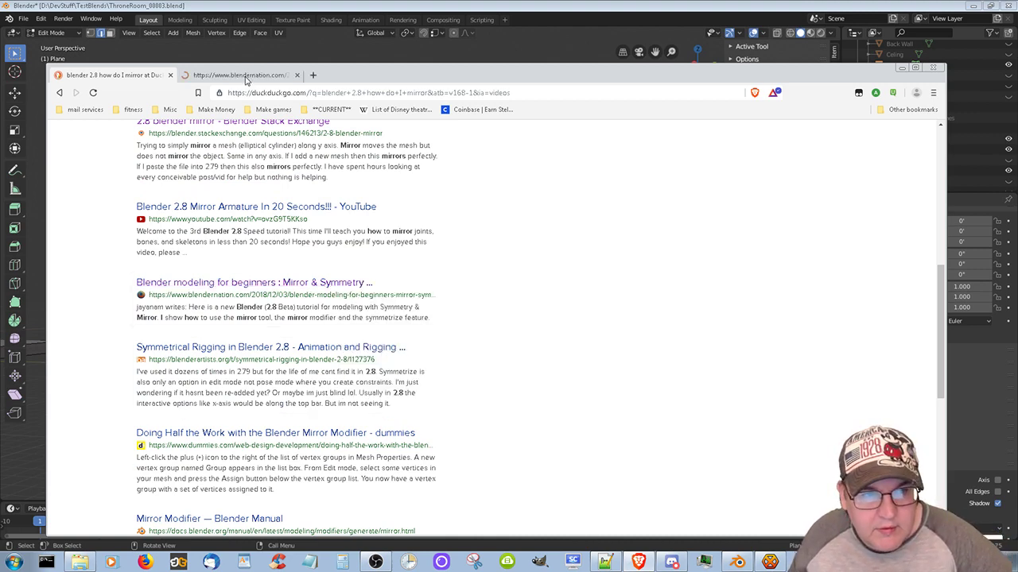
left_click(238, 74)
scroll(474, 375, "down", 6)
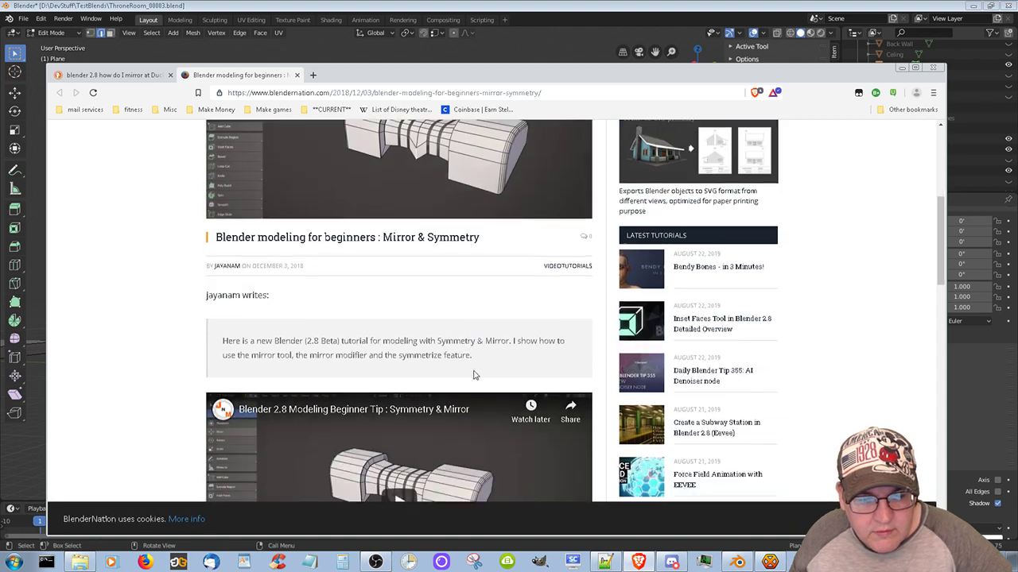
scroll(475, 375, "down", 2)
scroll(475, 375, "up", 4)
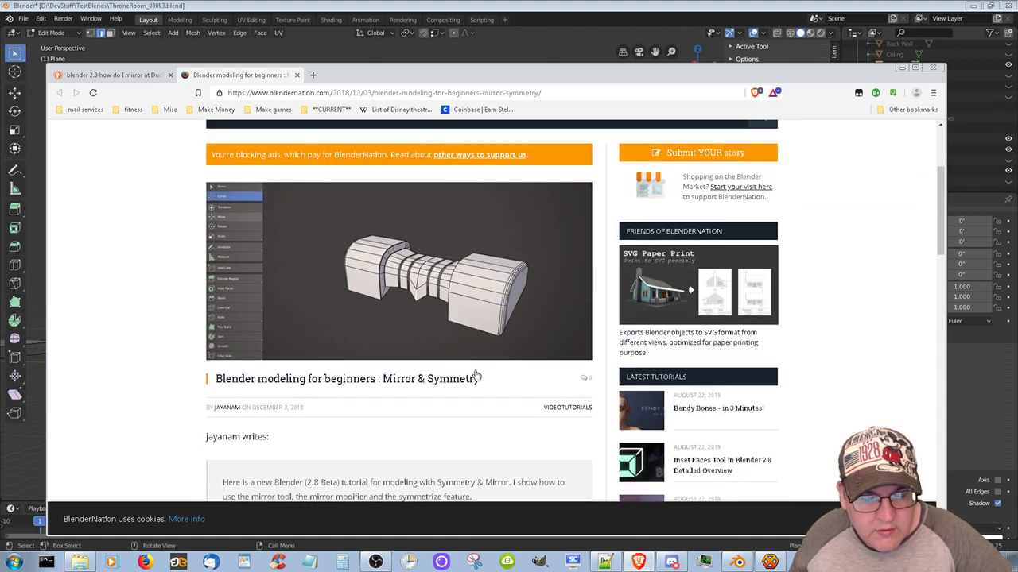
left_click(298, 75)
Open the dummies article "Doing Half the Work with the Blender Mirror Modifier" from the search results
scroll(477, 307, "down", 3)
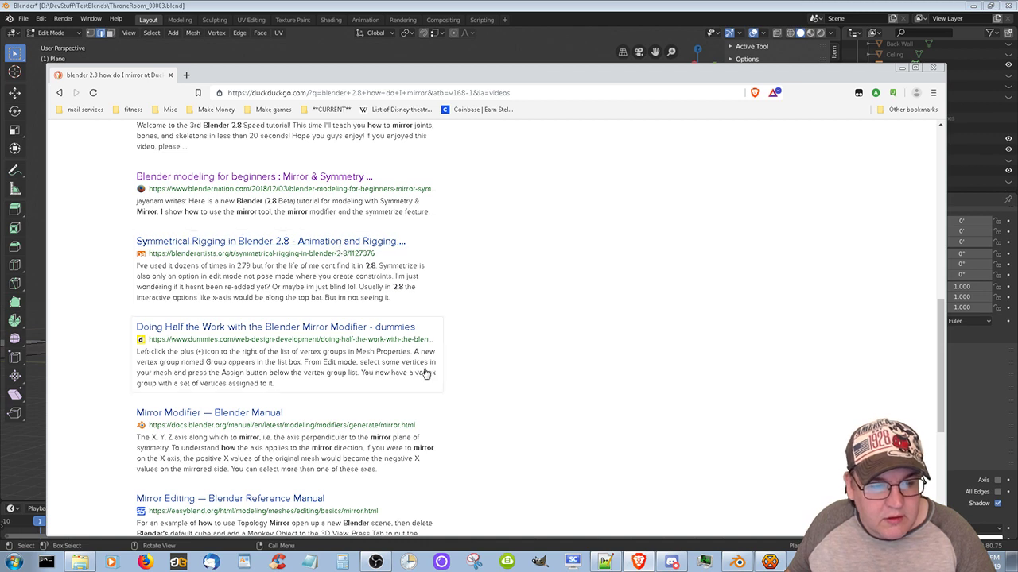
right_click(380, 335)
left_click(411, 340)
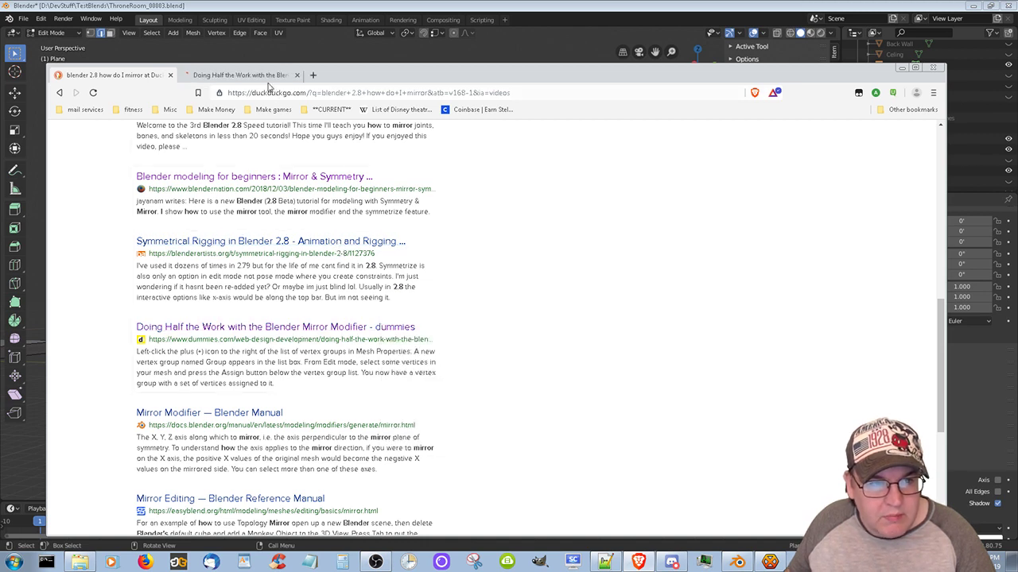
left_click(267, 76)
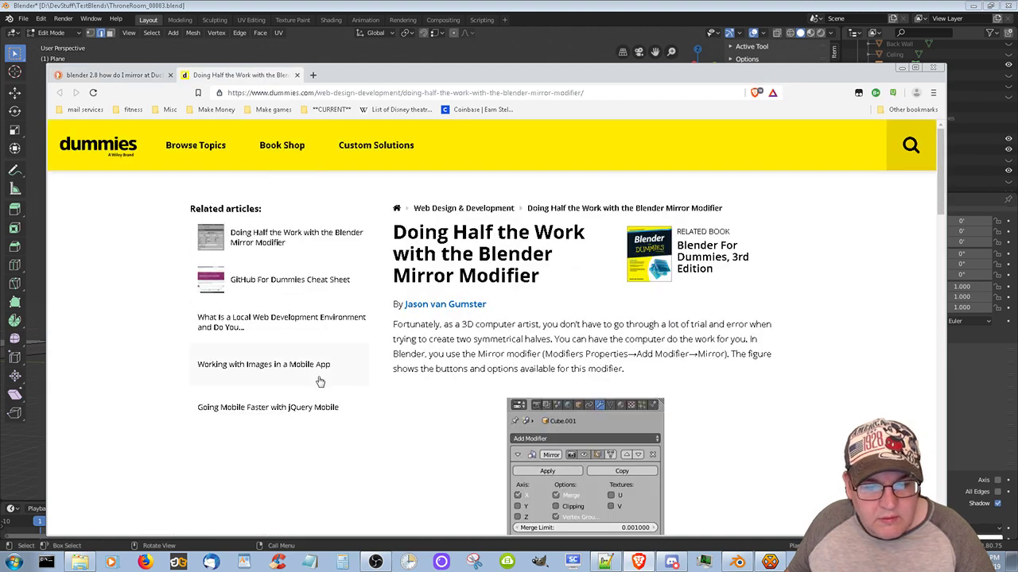
Skim and close the dummies article, and open the Blender Manual's "Mirror Modifier" page from the search results
scroll(320, 383, "down", 2)
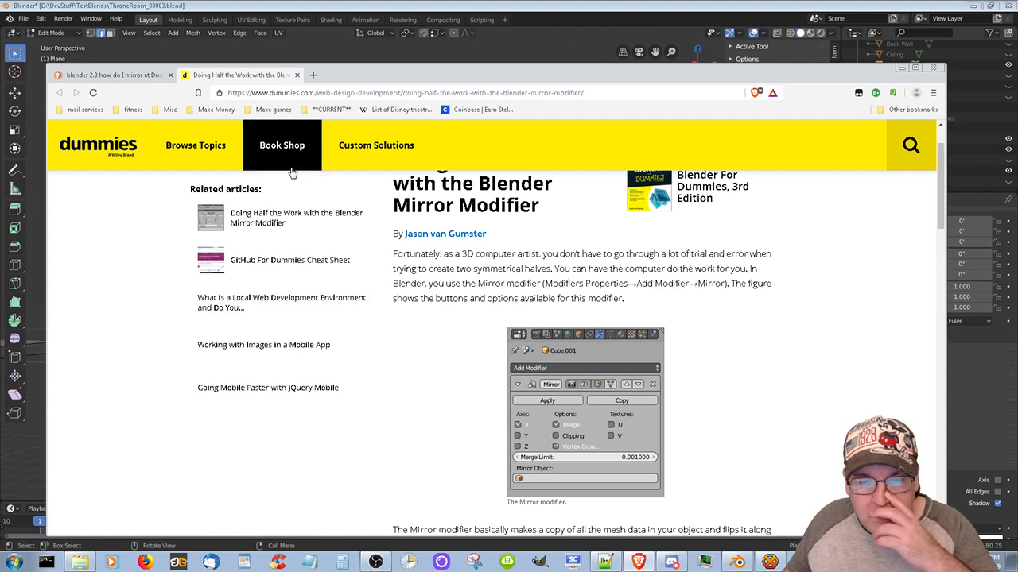
left_click(297, 75)
scroll(459, 405, "down", 3)
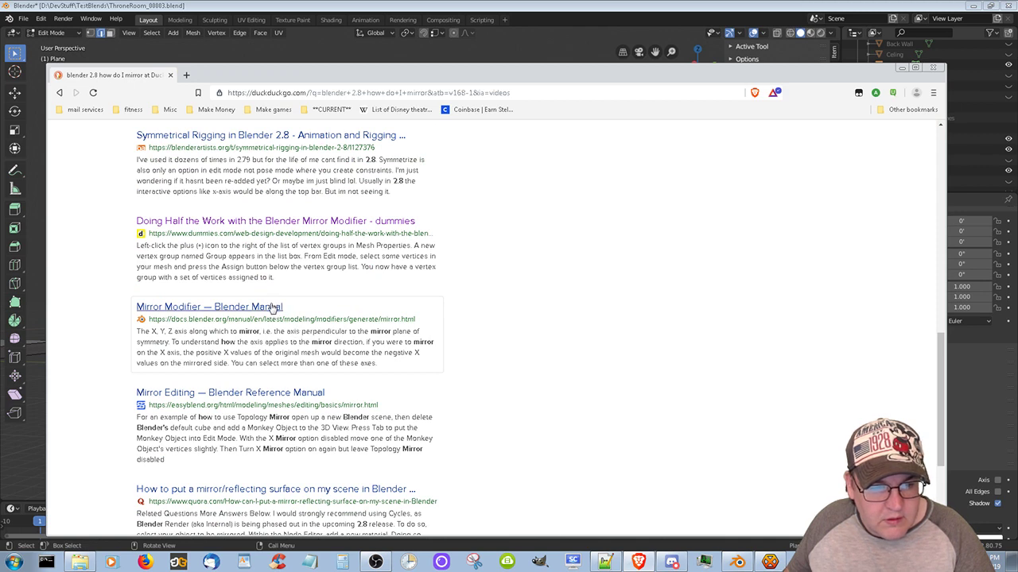
right_click(272, 308)
left_click(300, 313)
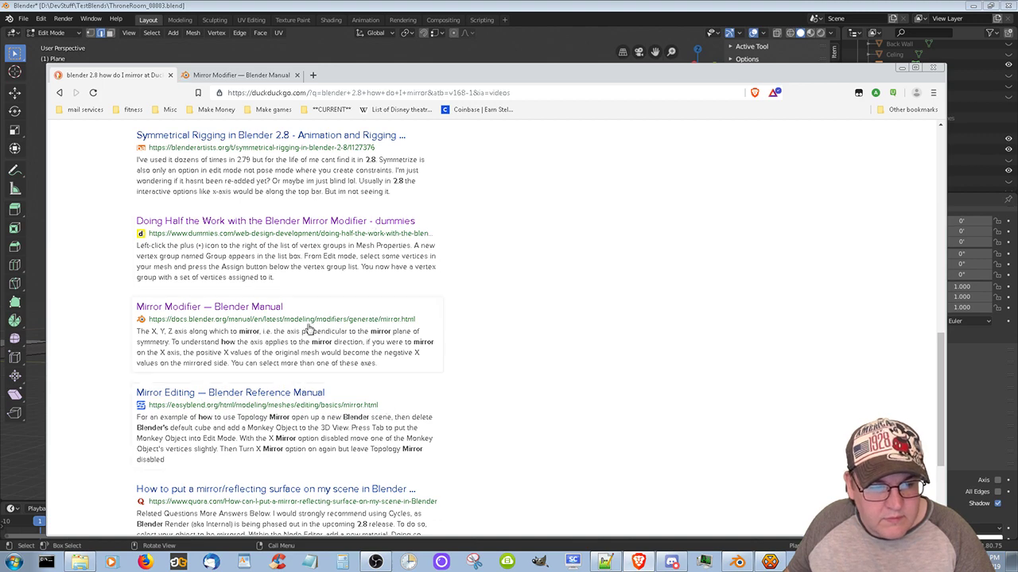
left_click(242, 76)
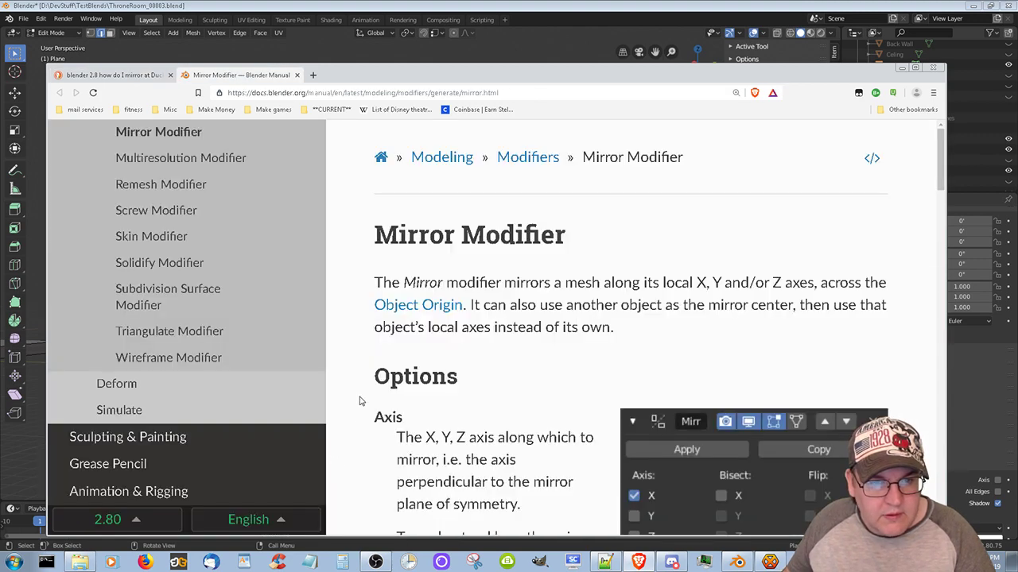
Read the manual's Mirror Modifier options, from Axis, Bisect and Flip through Merge, Clipping and Flip UV, and close the page
scroll(569, 421, "down", 1)
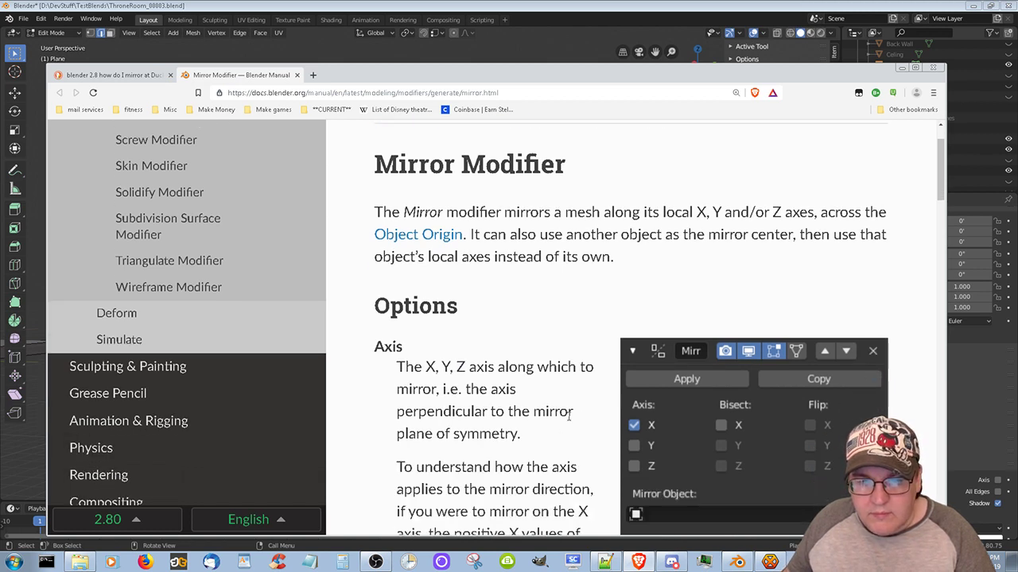
scroll(569, 421, "down", 2)
scroll(569, 420, "up", 2)
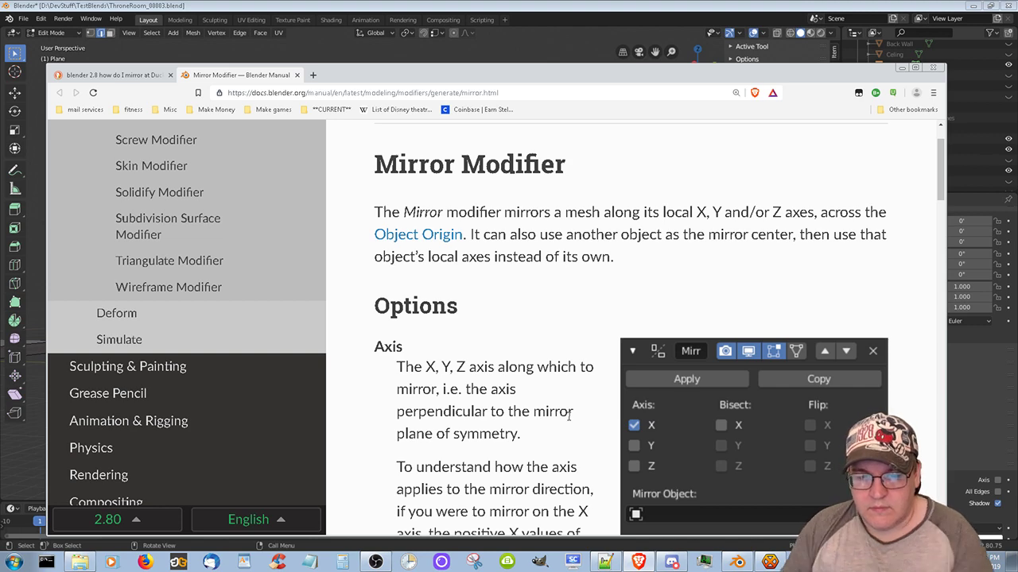
scroll(568, 416, "down", 3)
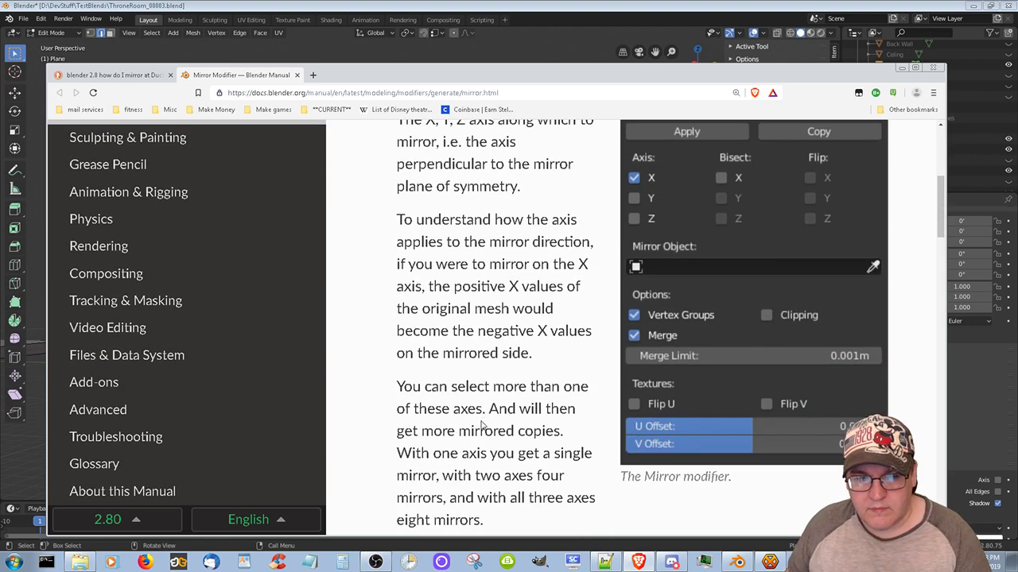
scroll(481, 424, "down", 2)
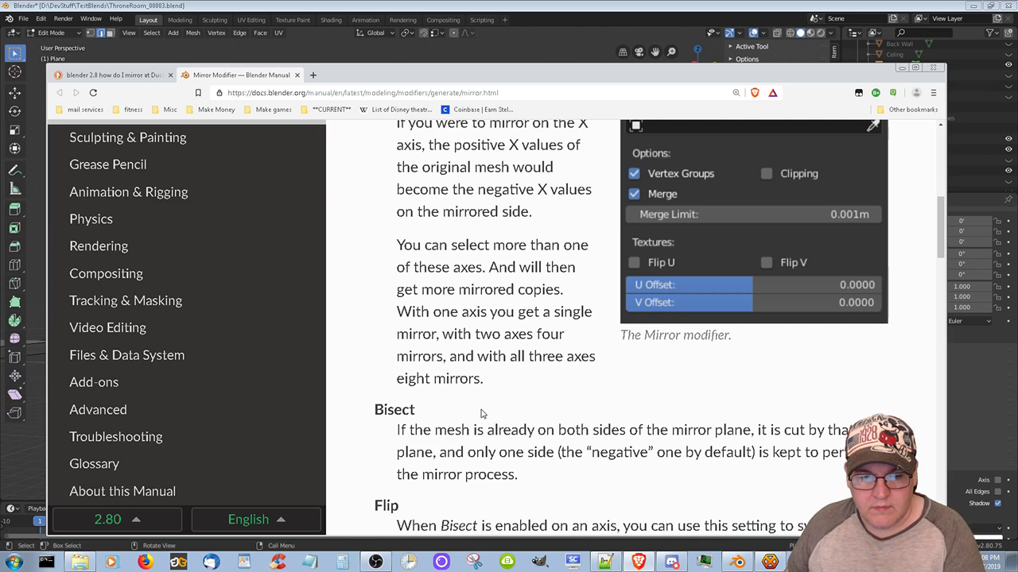
scroll(481, 413, "down", 2)
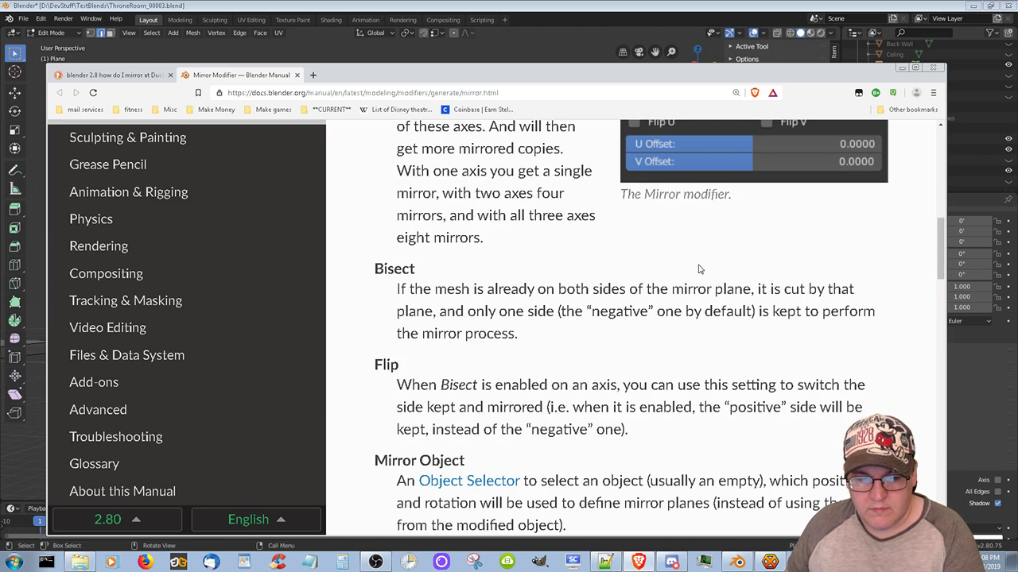
scroll(700, 269, "down", 2)
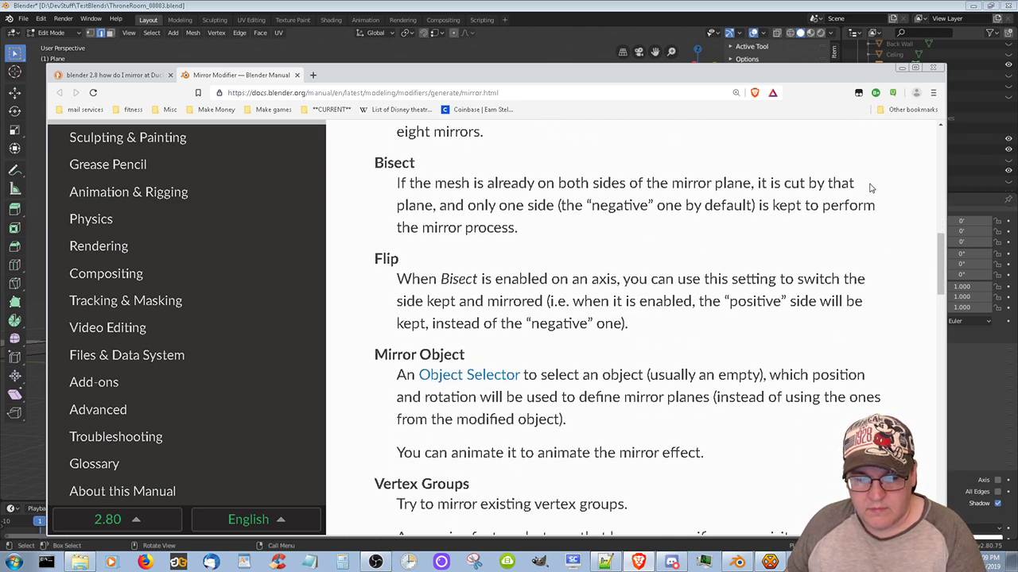
scroll(727, 406, "down", 5)
scroll(655, 363, "down", 5)
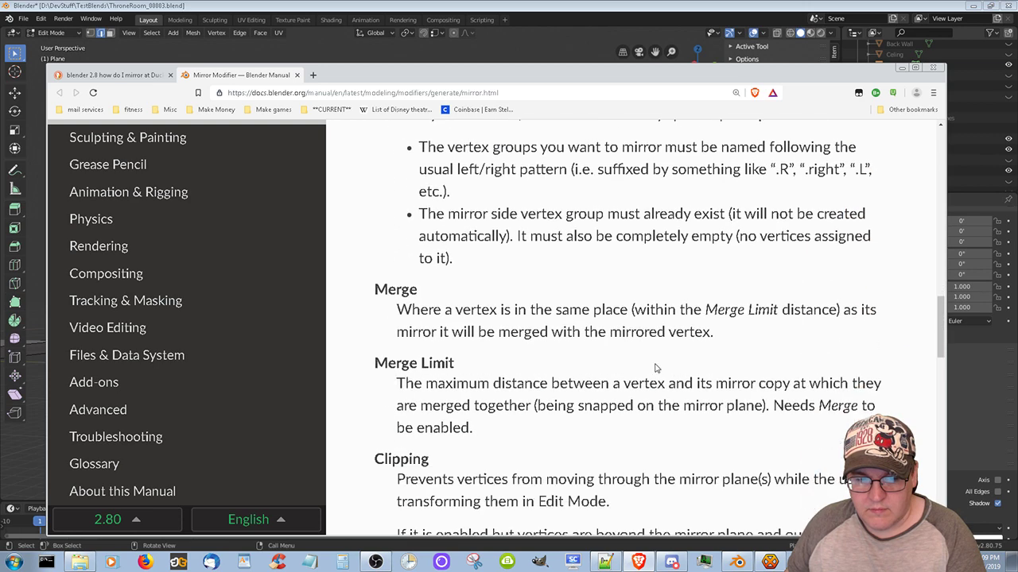
scroll(655, 368, "down", 2)
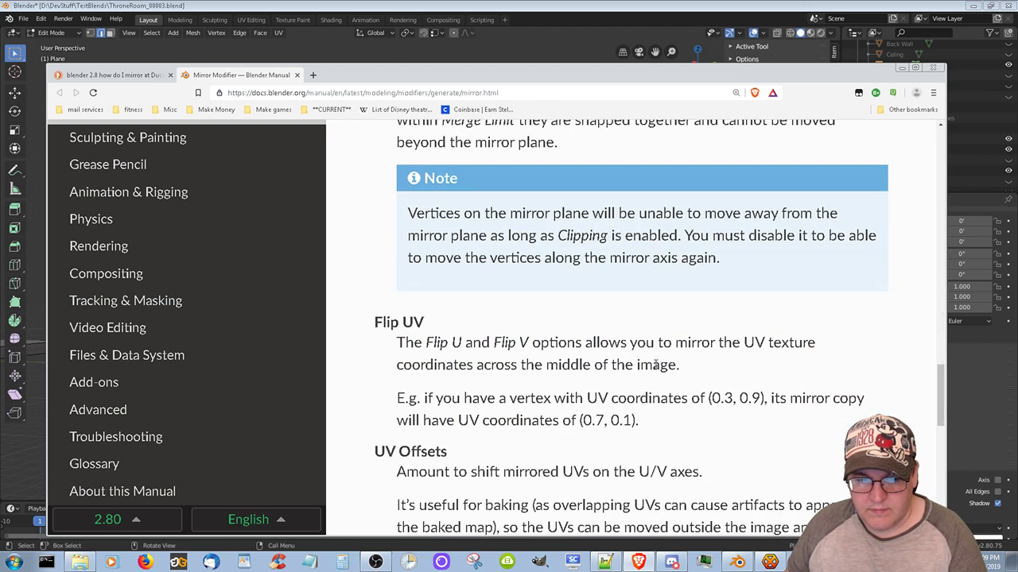
left_click(297, 75)
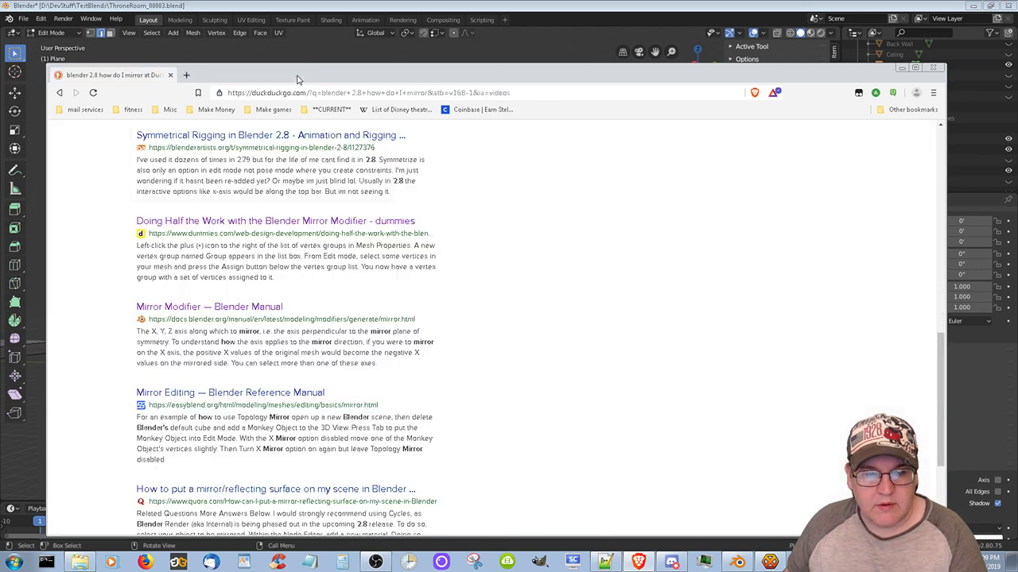
Close the Brave browser and return to the platform mesh in Blender
scroll(442, 405, "down", 1)
scroll(443, 406, "down", 2)
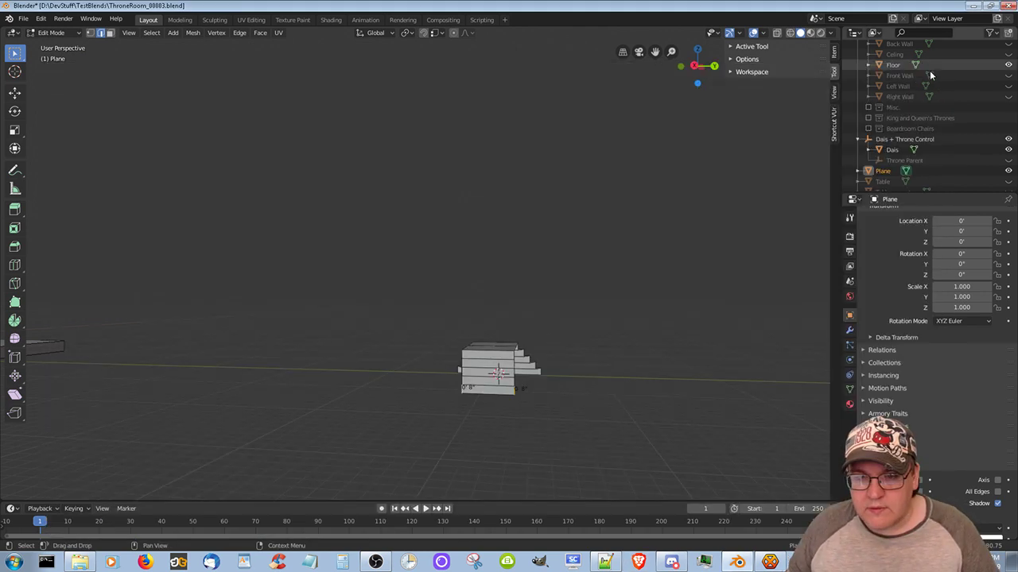
left_click(933, 67)
scroll(536, 428, "up", 2)
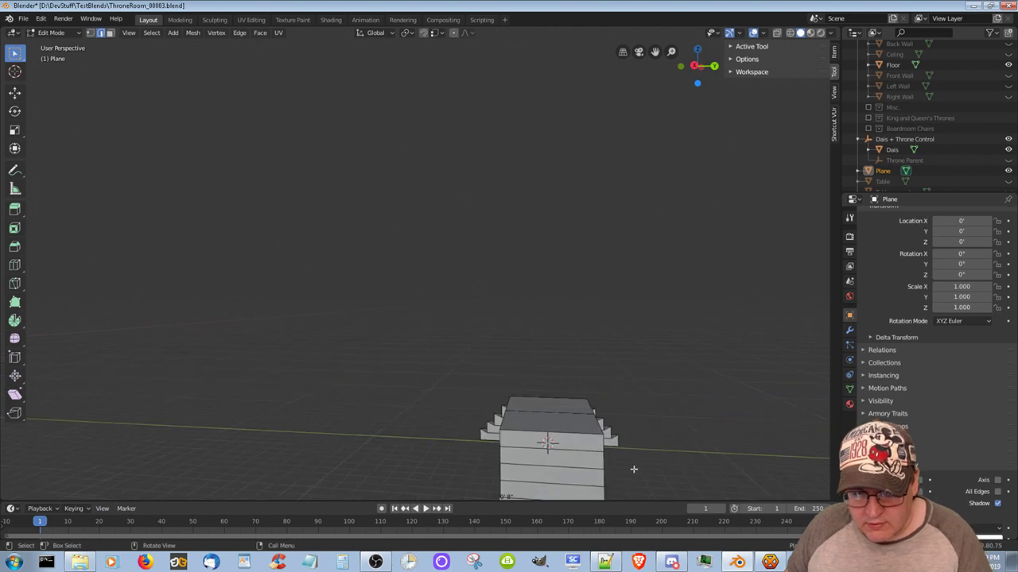
scroll(633, 470, "down", 1)
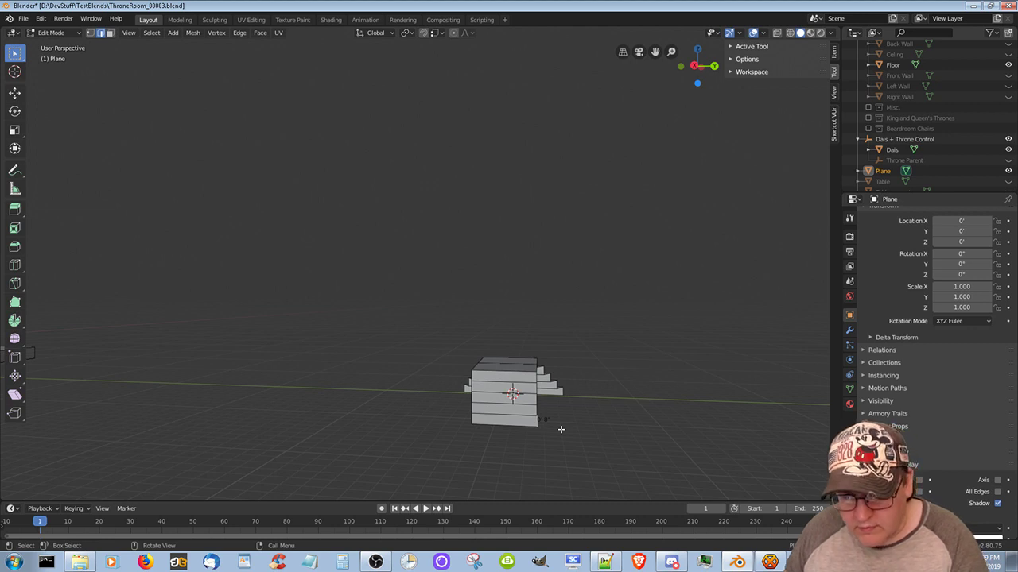
Extrude the selected side edge of the central section's lowest riser 12' along positive Y
key("g")
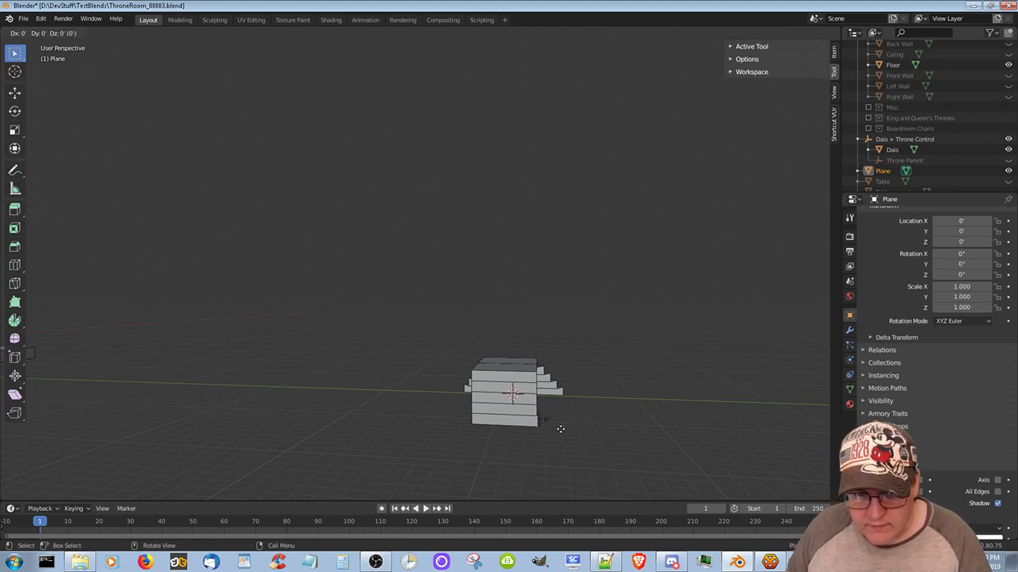
key("y")
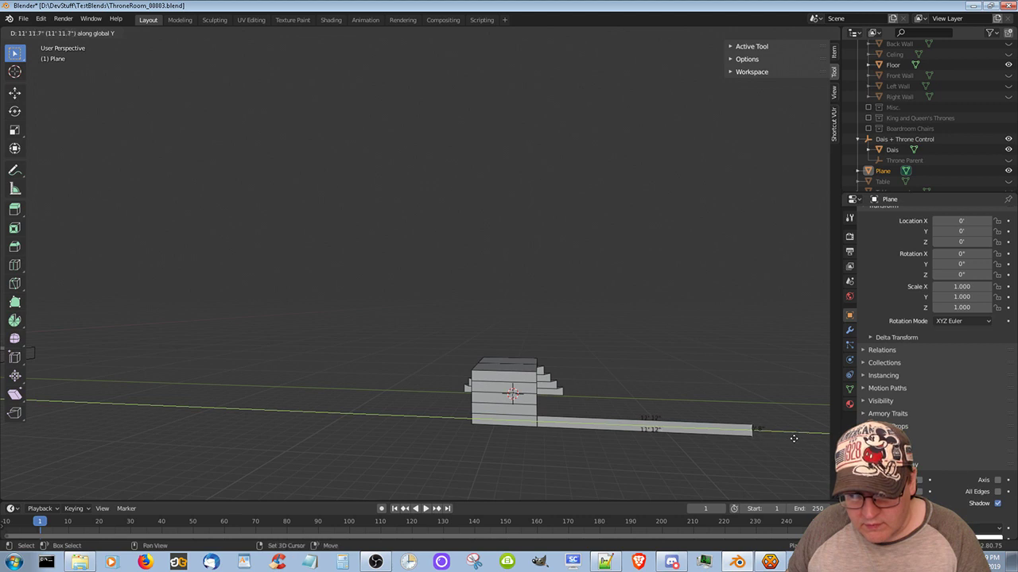
left_click(790, 438)
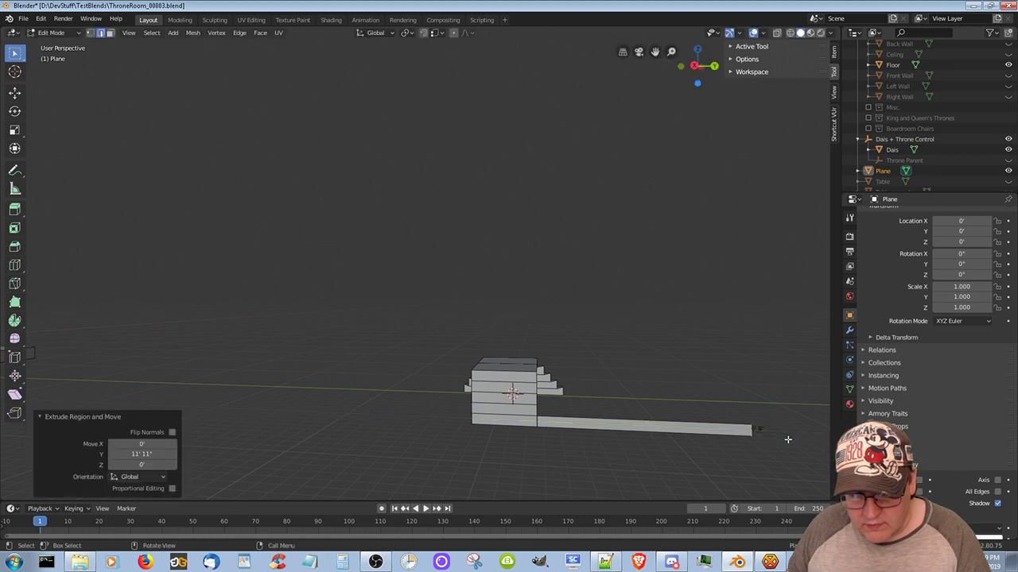
double_click(142, 454)
type("12'")
key("Return")
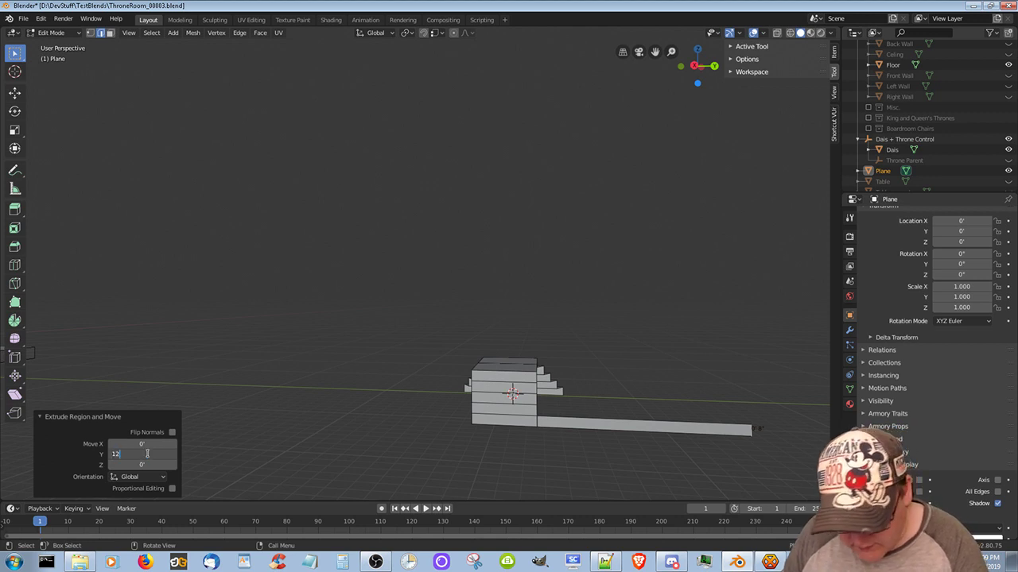
Extrude the opposite side edge of the central section's lowest riser -12' along Y
left_click(473, 418)
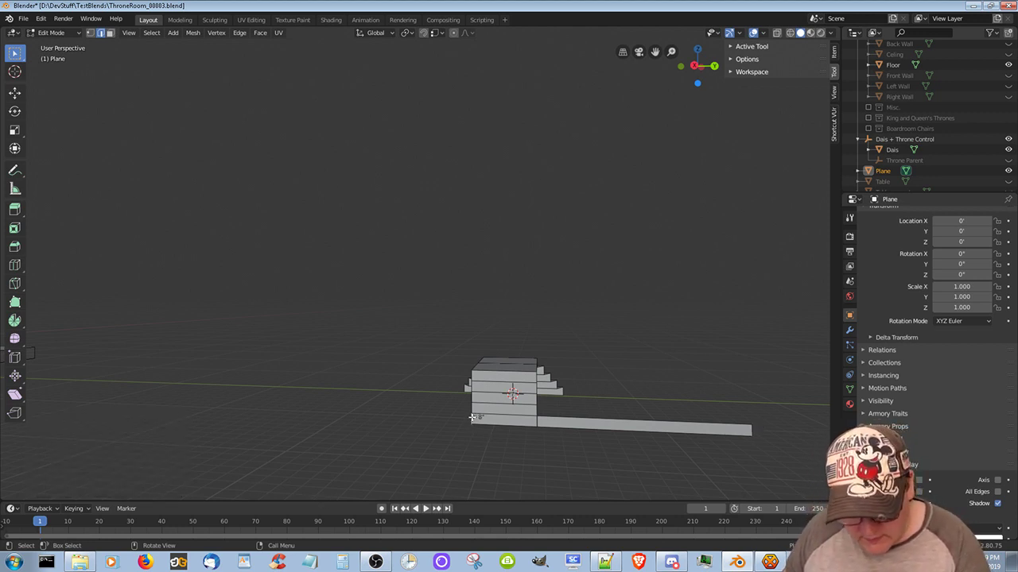
key("g")
key("y")
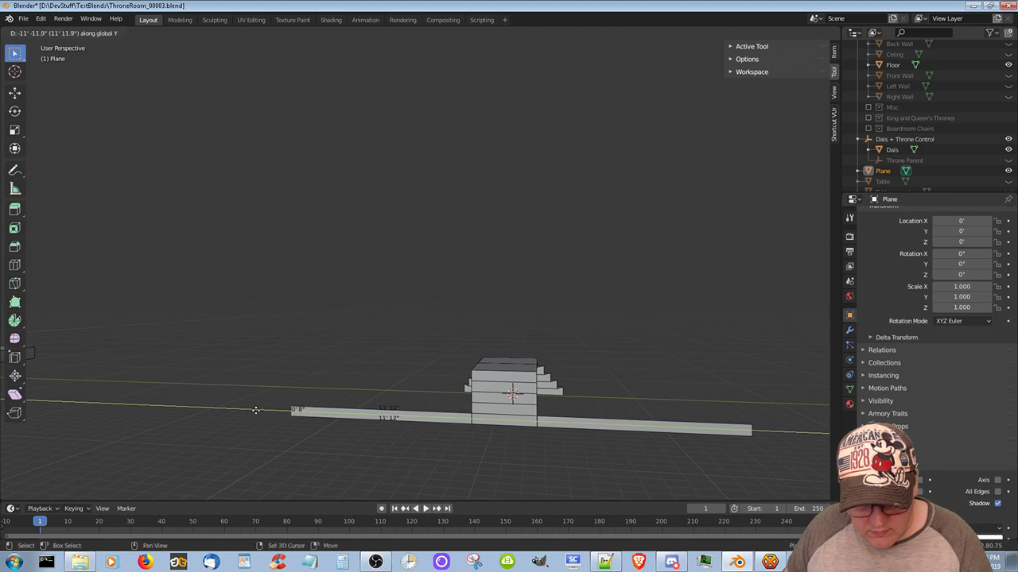
left_click(257, 410)
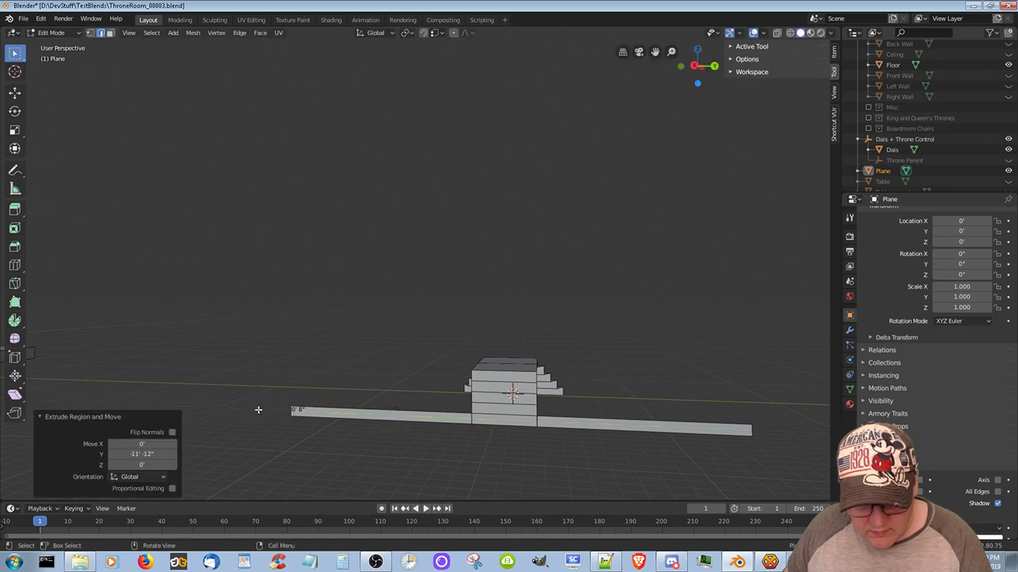
left_click(151, 454)
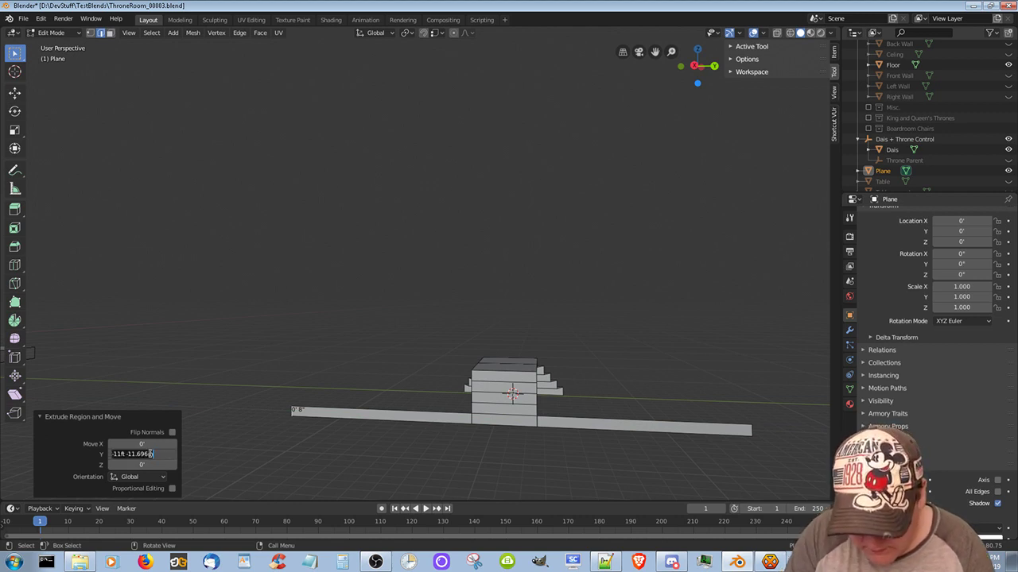
key("BackSpace")
key("Return")
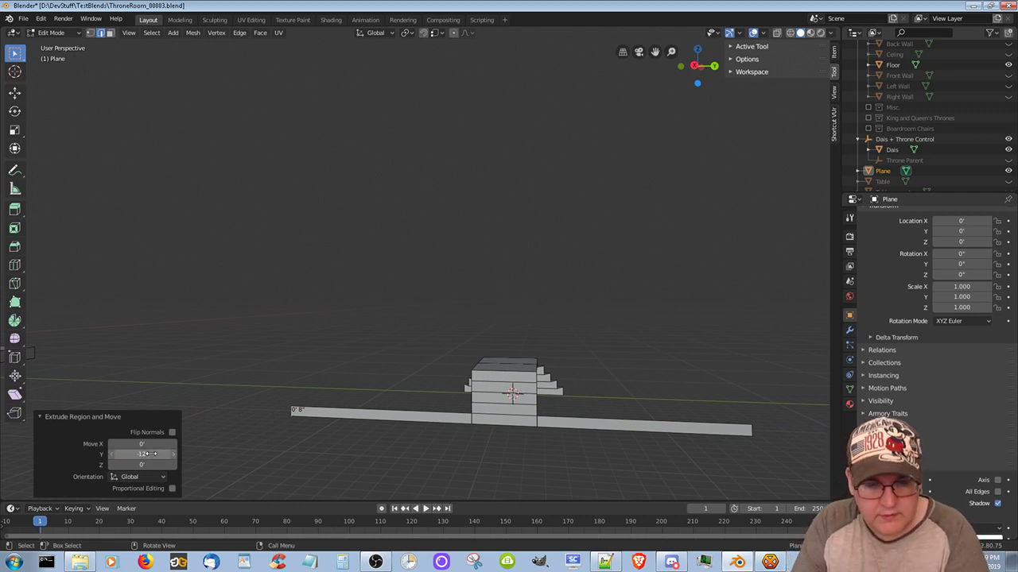
Extrude the negative-Y side edge of the central section's second riser -11' along Y
left_click(472, 408)
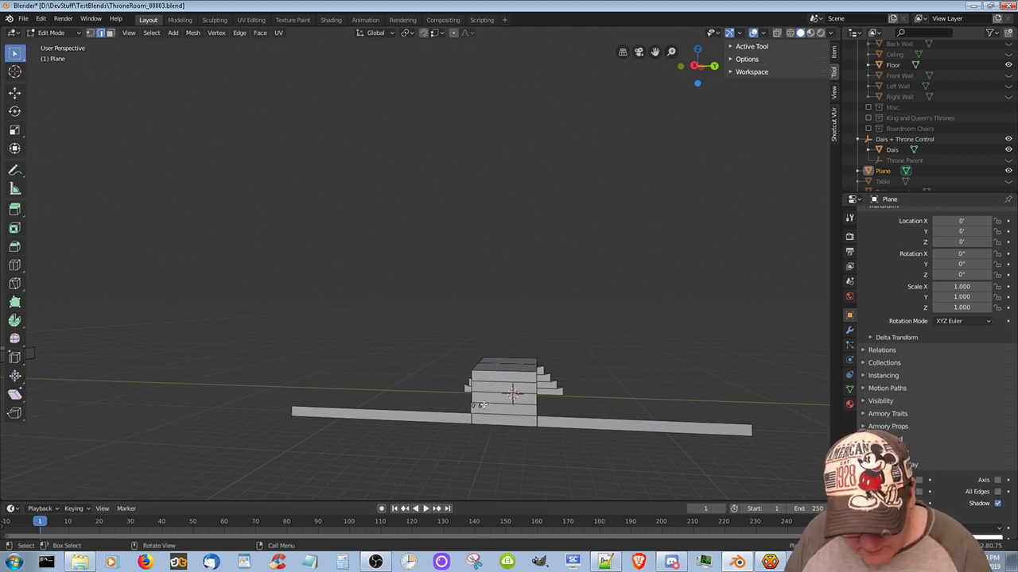
key("g")
key("y")
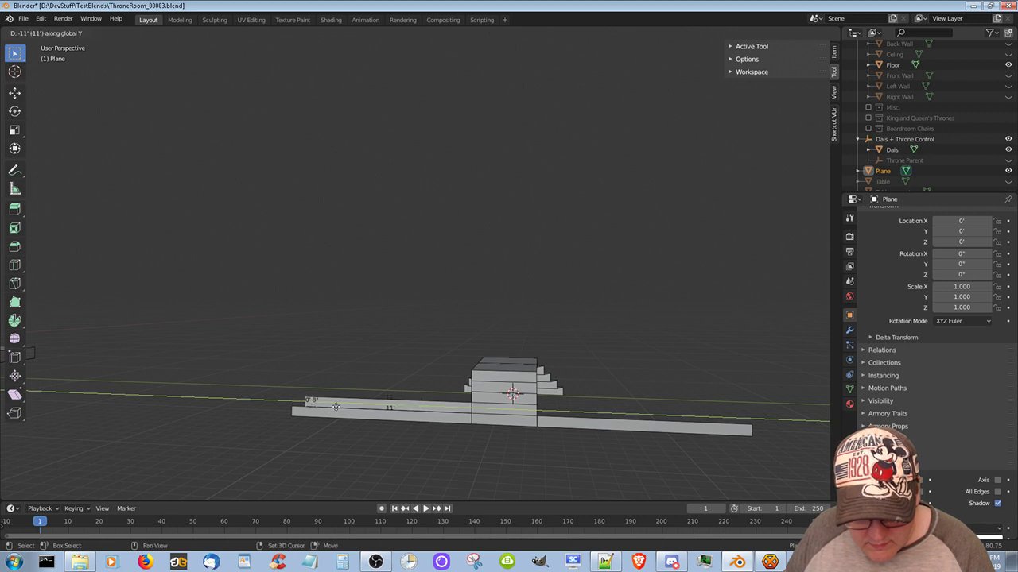
left_click(331, 407)
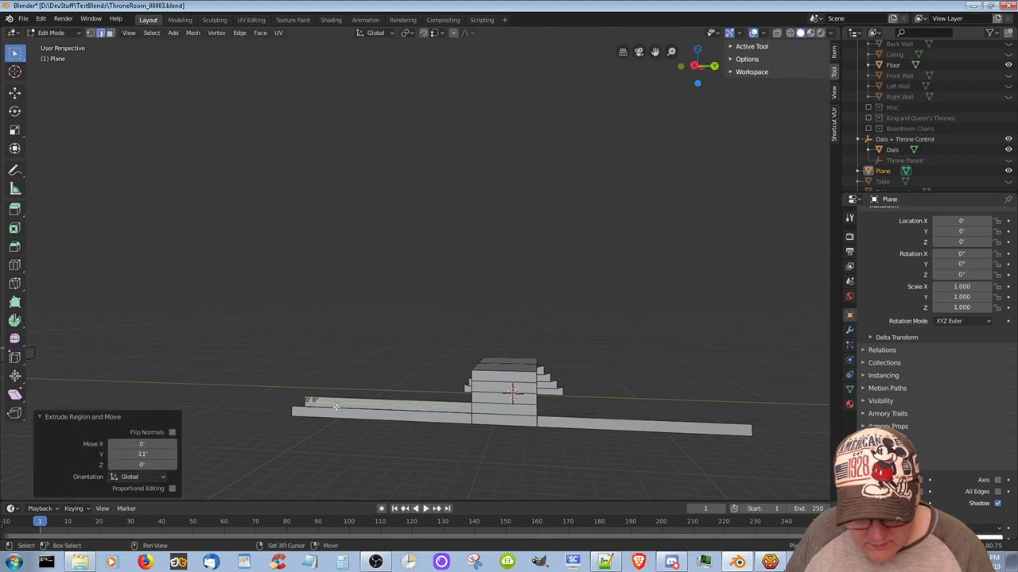
Extrude the positive-Y side edge of the central section's second riser 11' along Y
key("alt+a")
left_click(537, 410)
key("e")
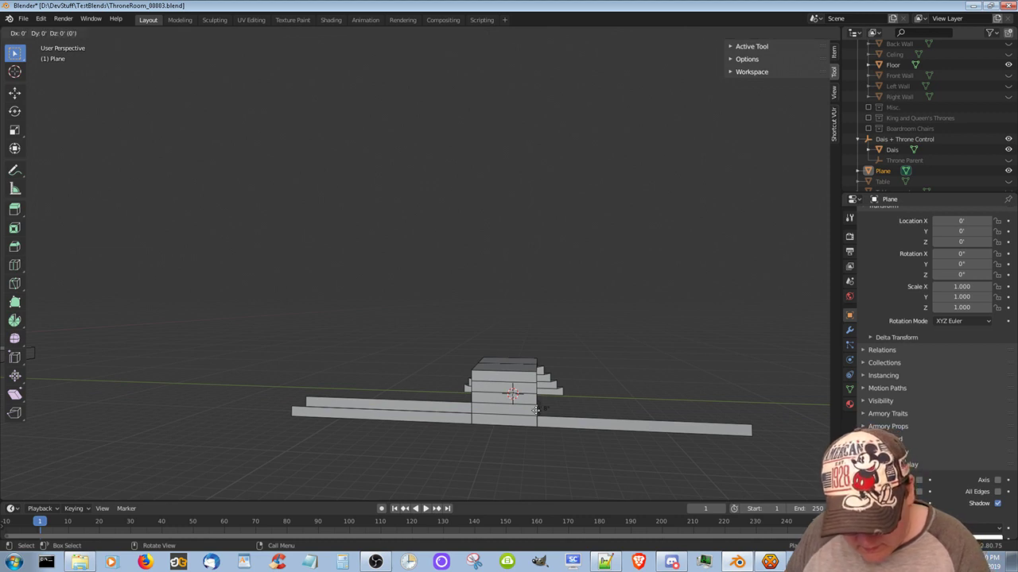
key("y")
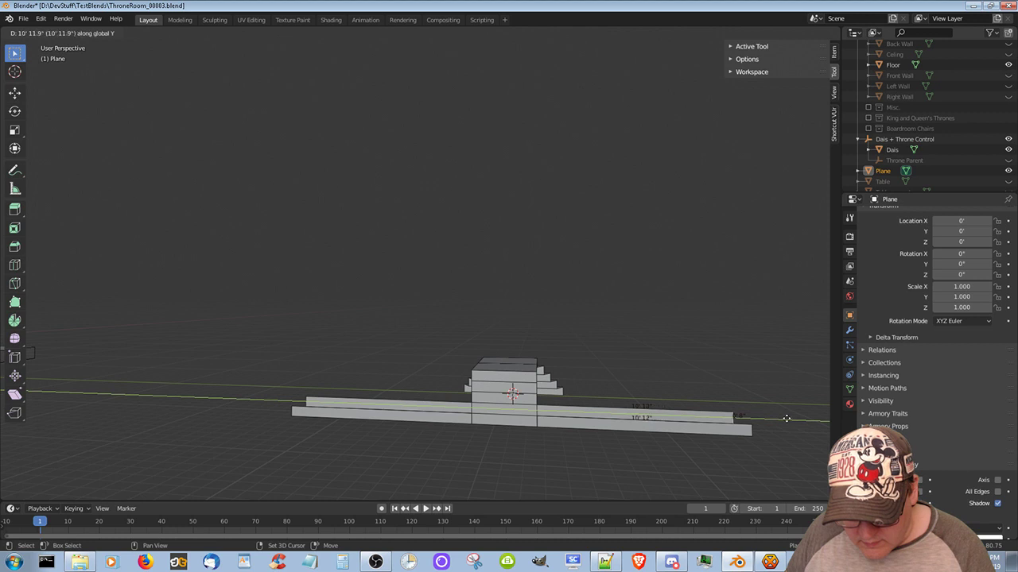
left_click(786, 419)
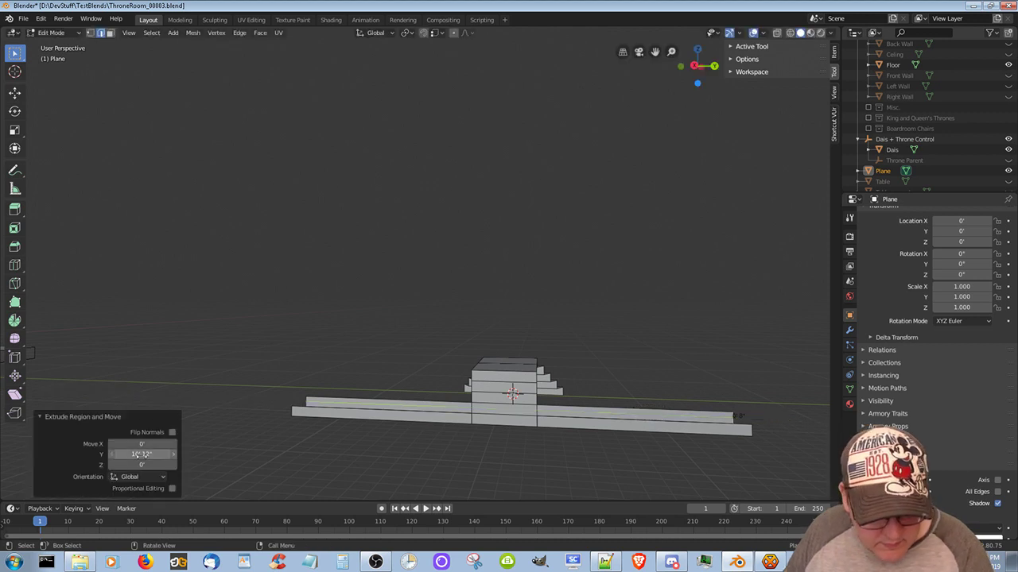
double_click(140, 454)
type("11")
key("Return")
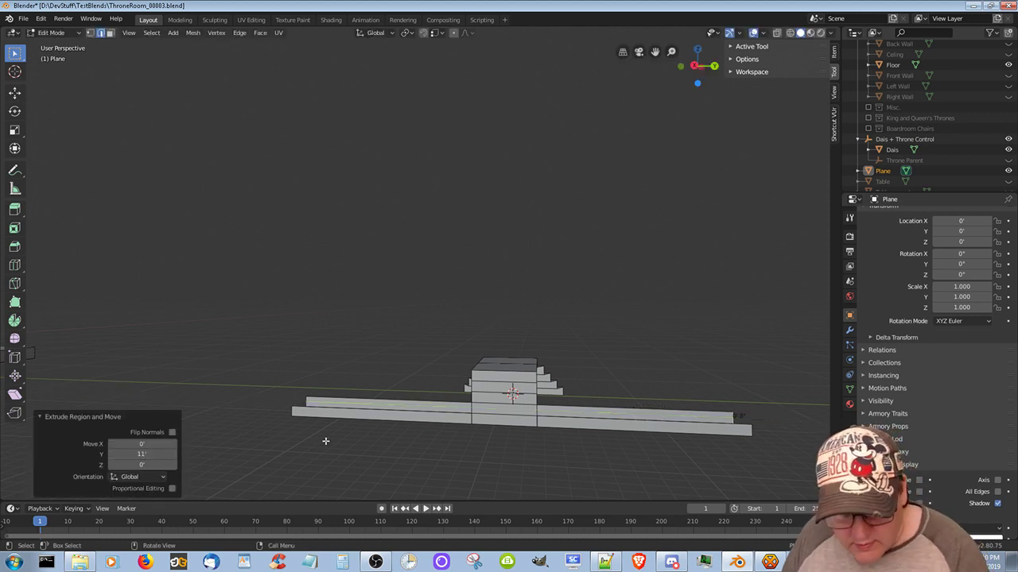
Extrude the positive-Y side edge of the central section's third riser 10' along Y
left_click(537, 395)
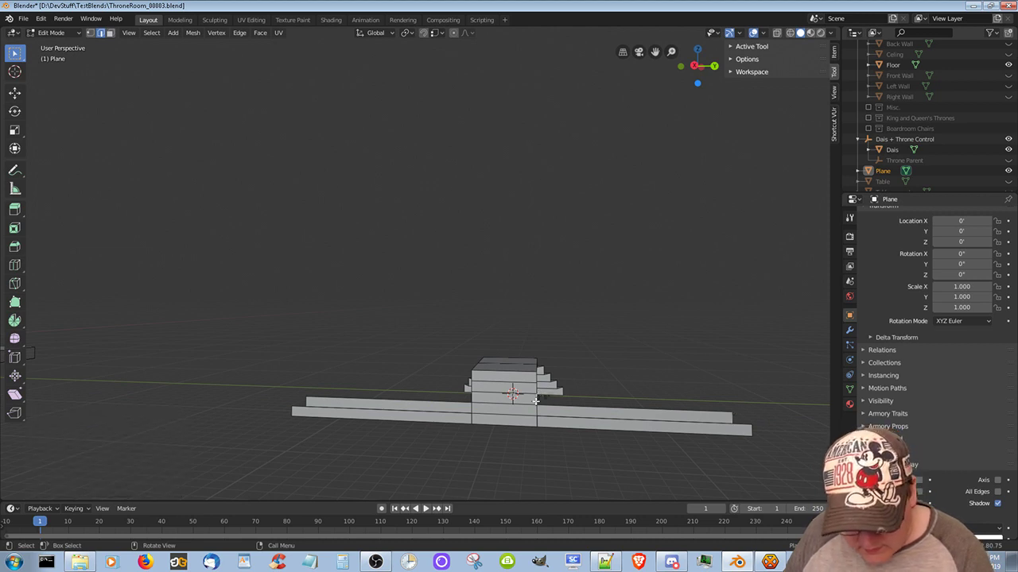
key("g")
key("y")
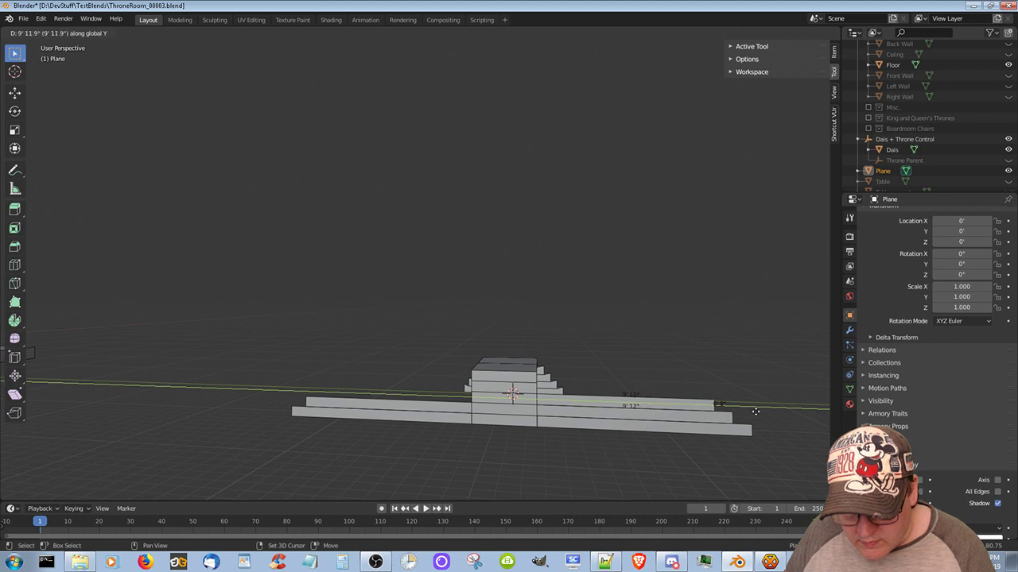
left_click(755, 411)
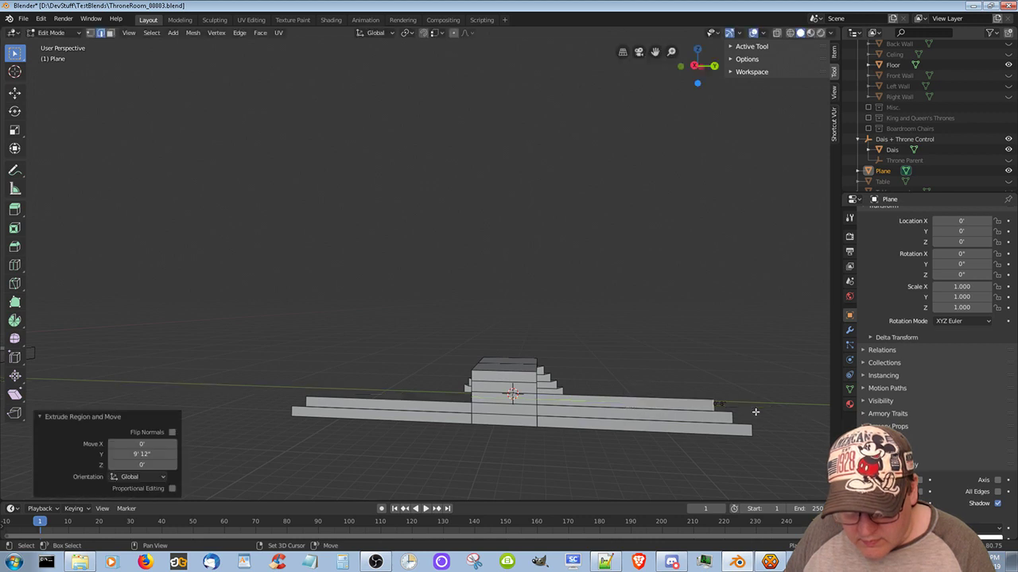
left_click(138, 455)
type("10")
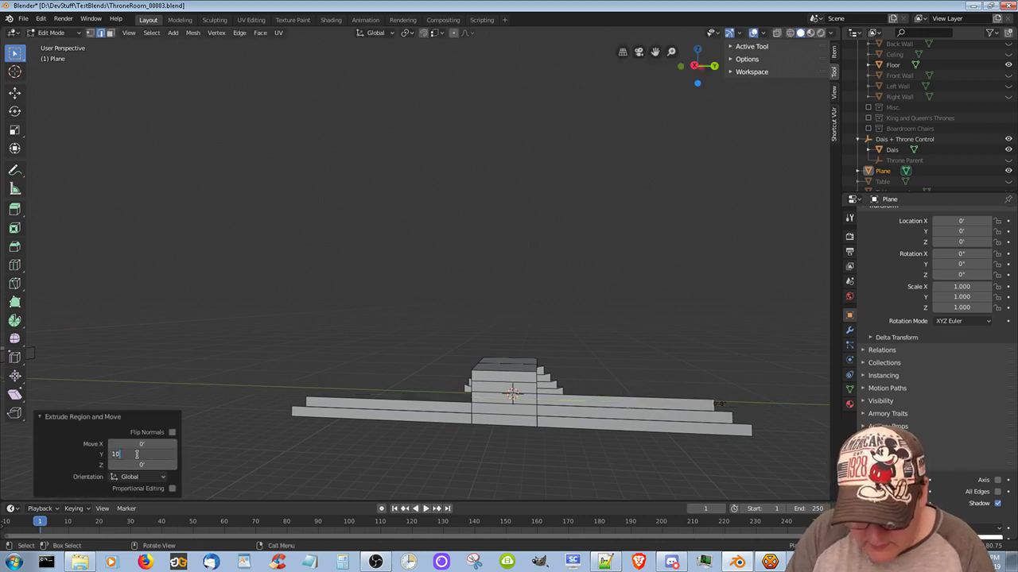
key("Return")
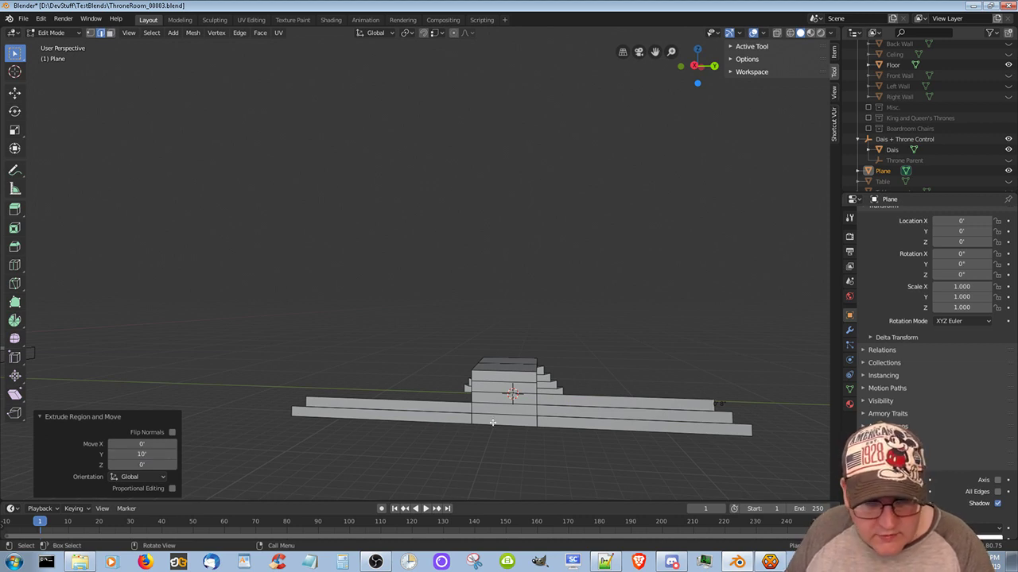
Extrude the negative-Y side edge of the central section's third riser -10' along Y
left_click(472, 398)
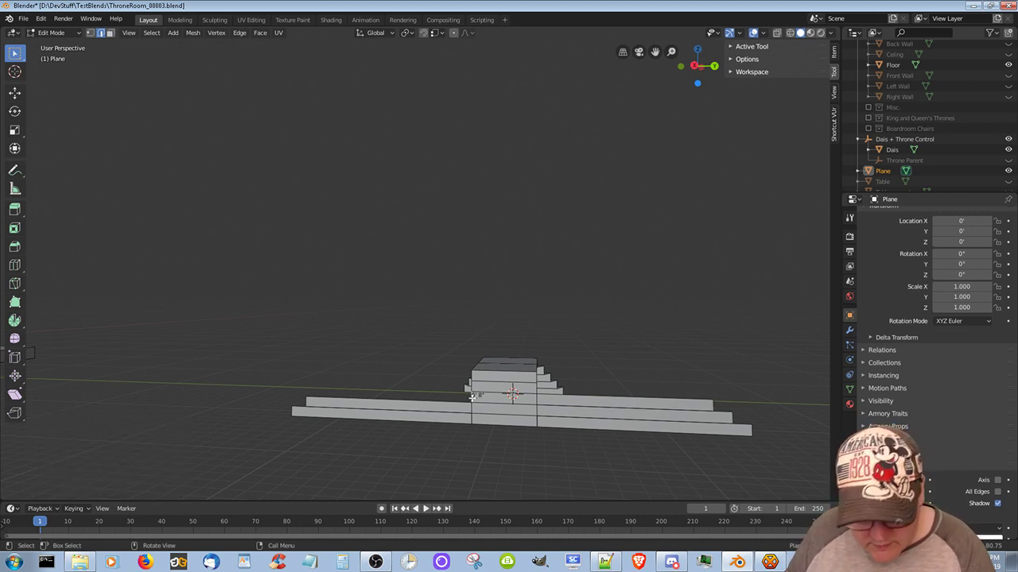
key("g")
key("y")
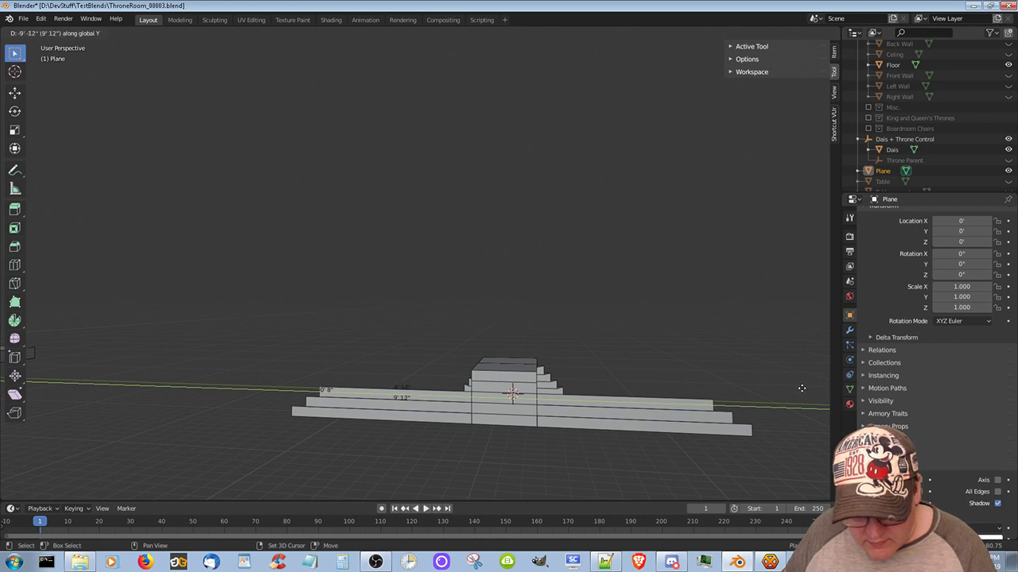
left_click(801, 388)
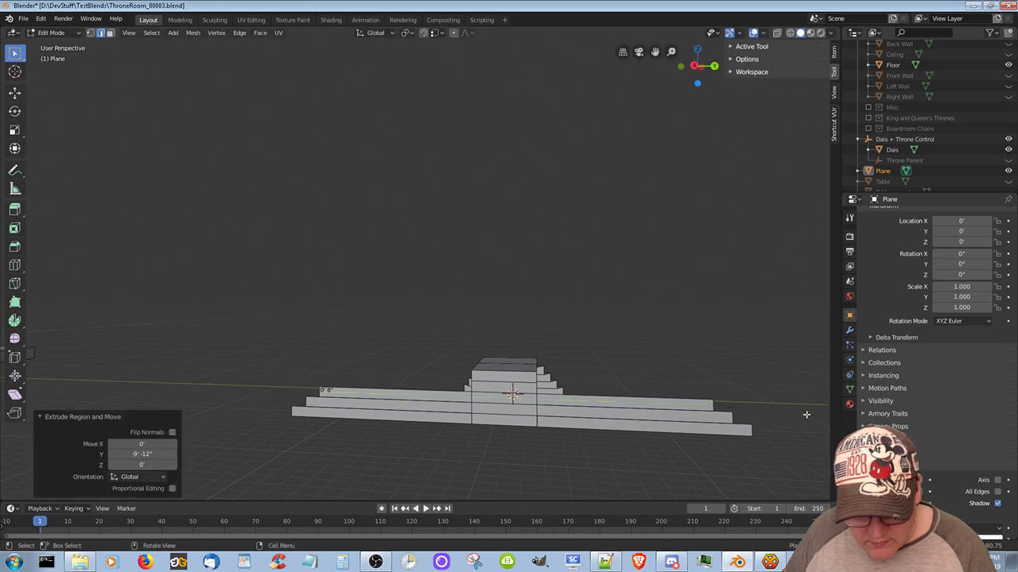
left_click(132, 454)
type("-10")
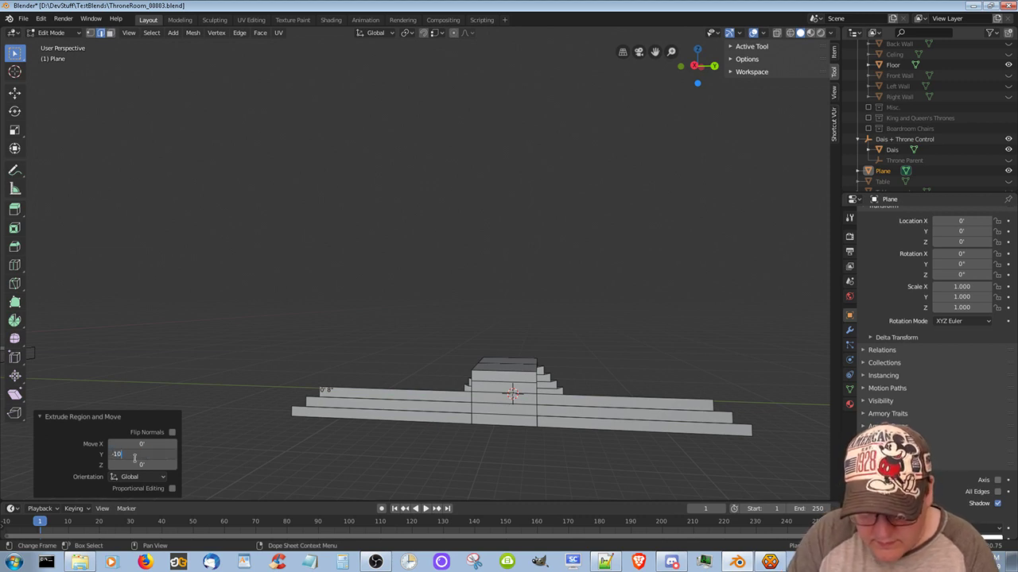
key("Return")
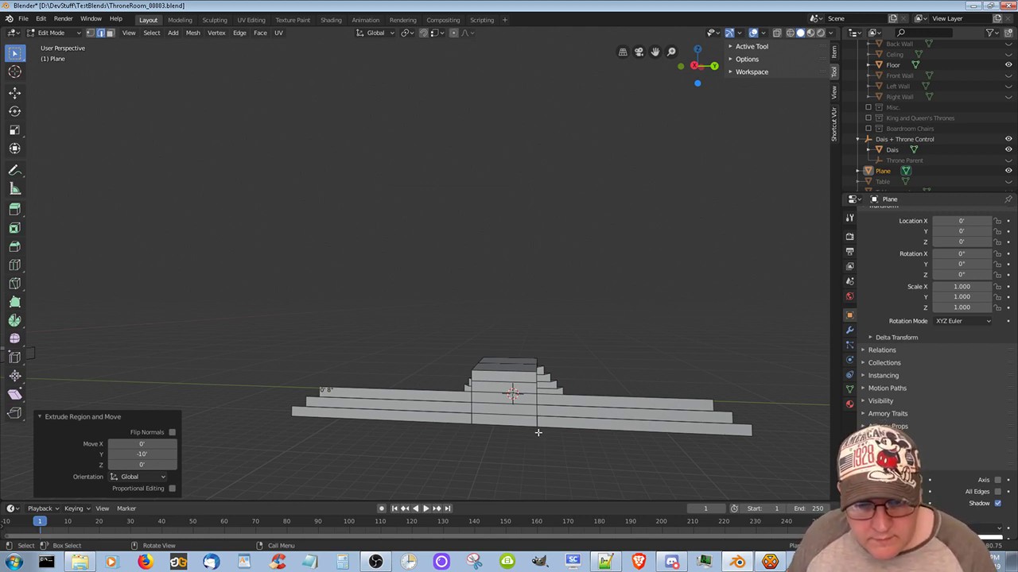
Extrude the positive-Y side edge of the central section's fourth riser 9' along Y
left_click(536, 389)
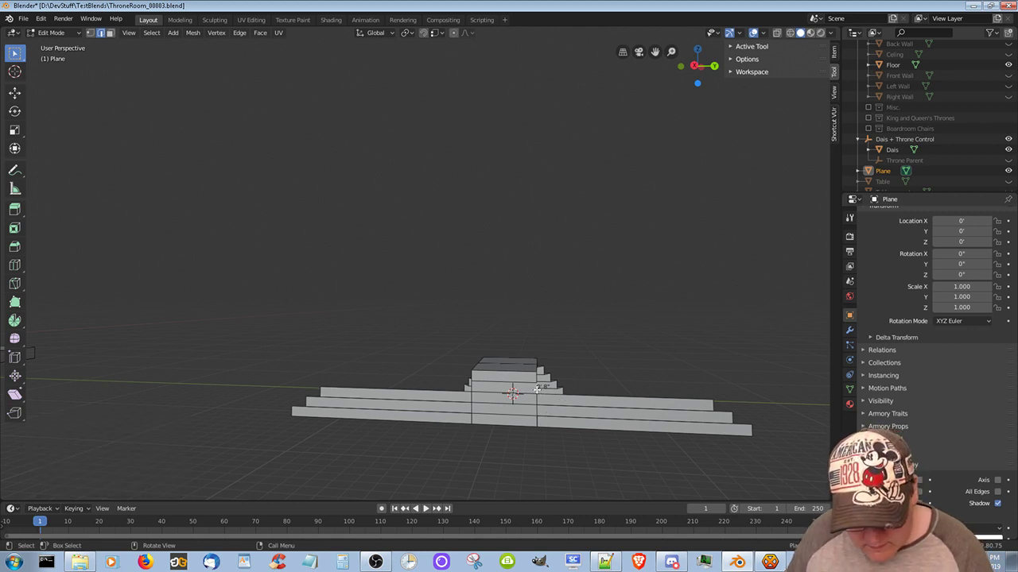
key("g")
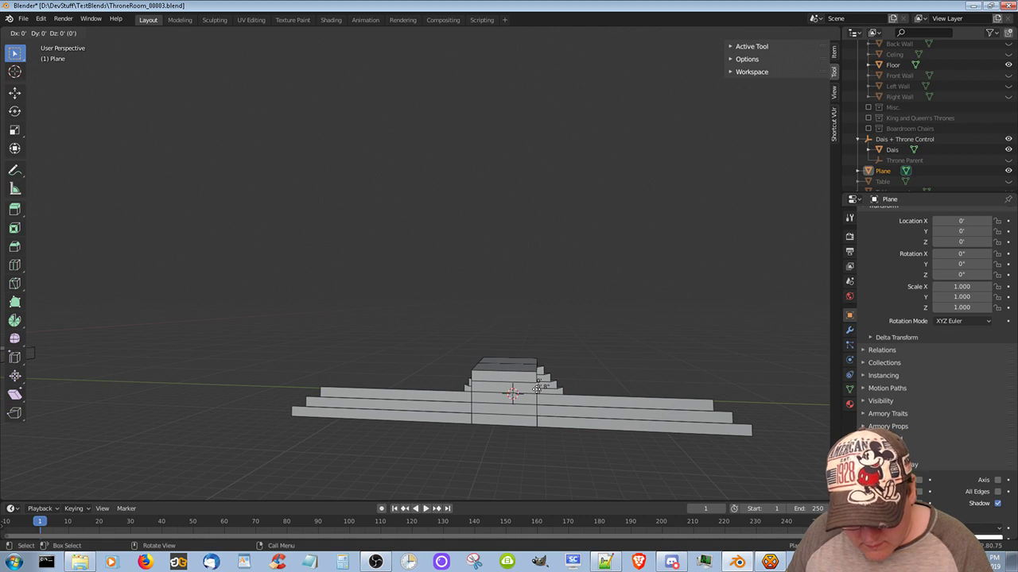
key("y")
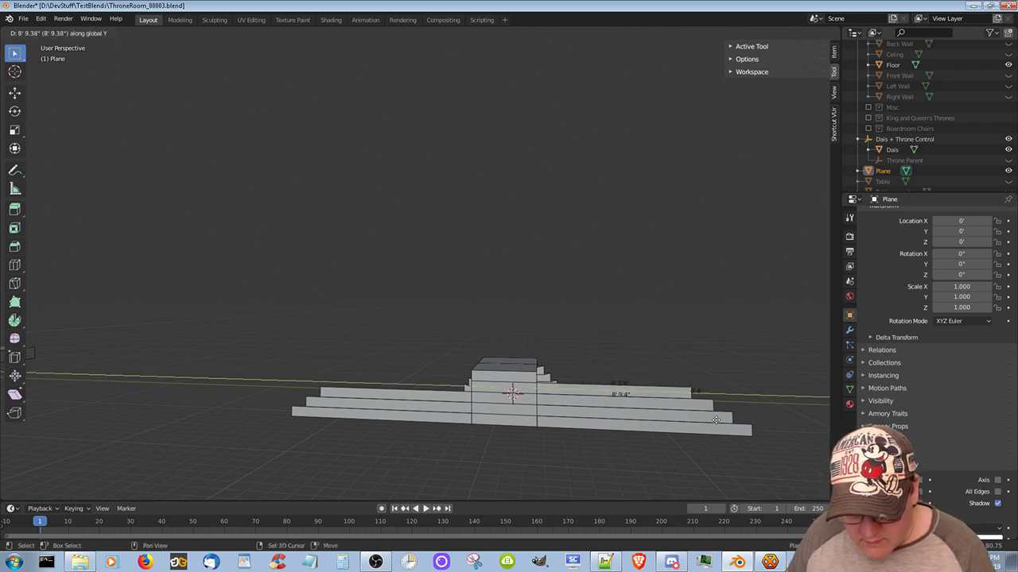
left_click(771, 426)
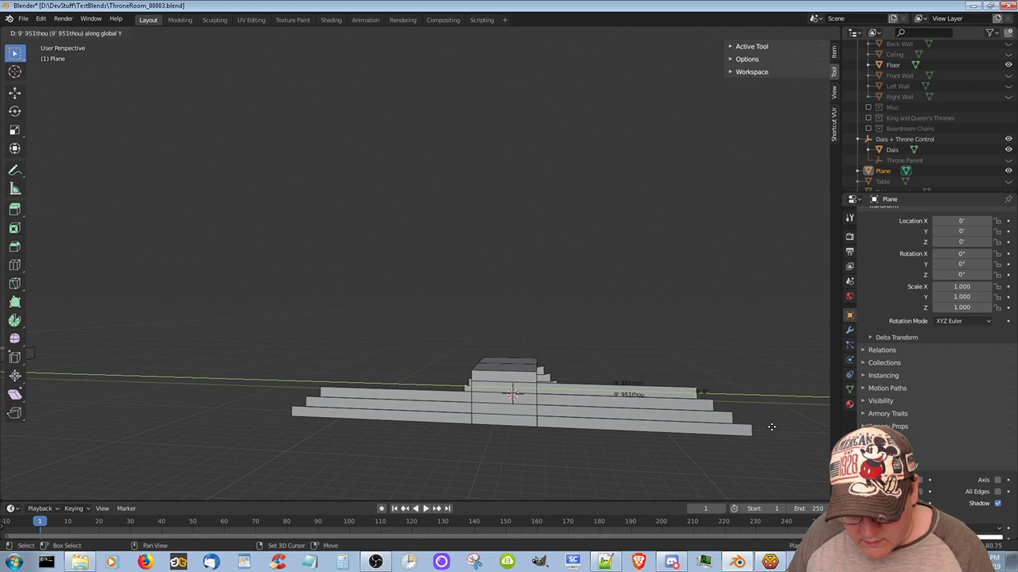
left_click(148, 455)
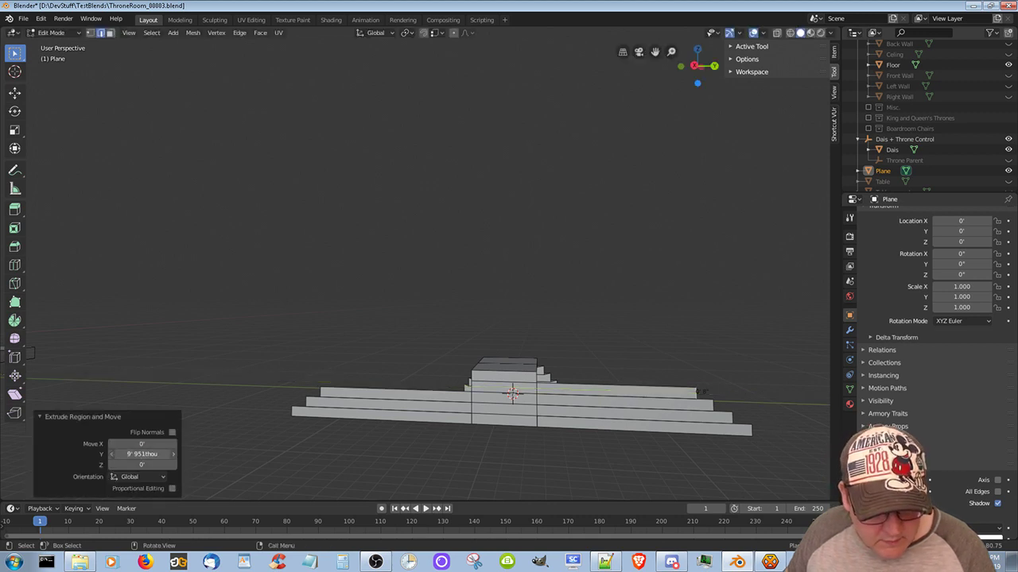
type("9")
key("Return")
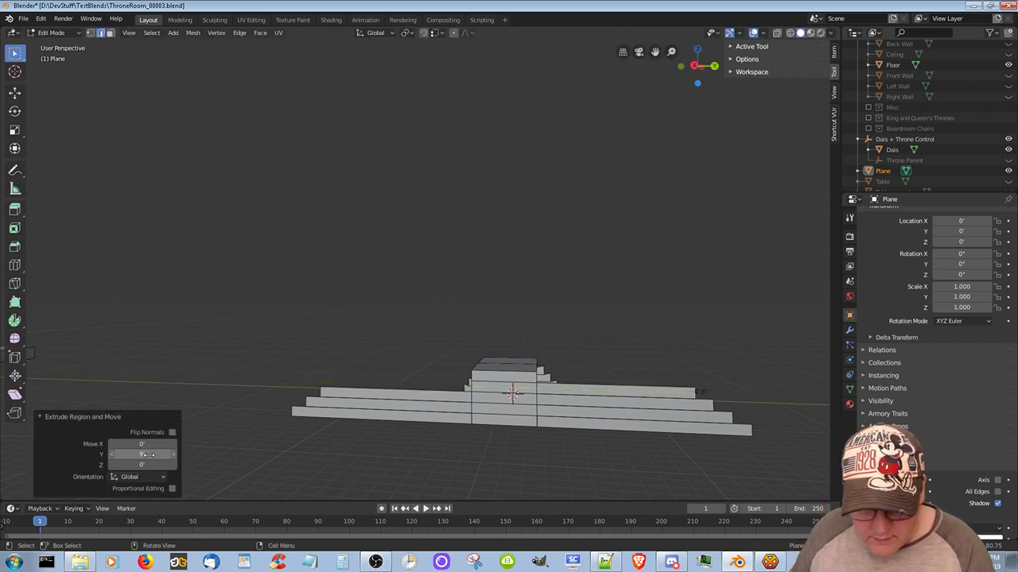
Extrude the negative-Y side edge of the central section's fourth riser -9' along Y
left_click(473, 384)
key("g")
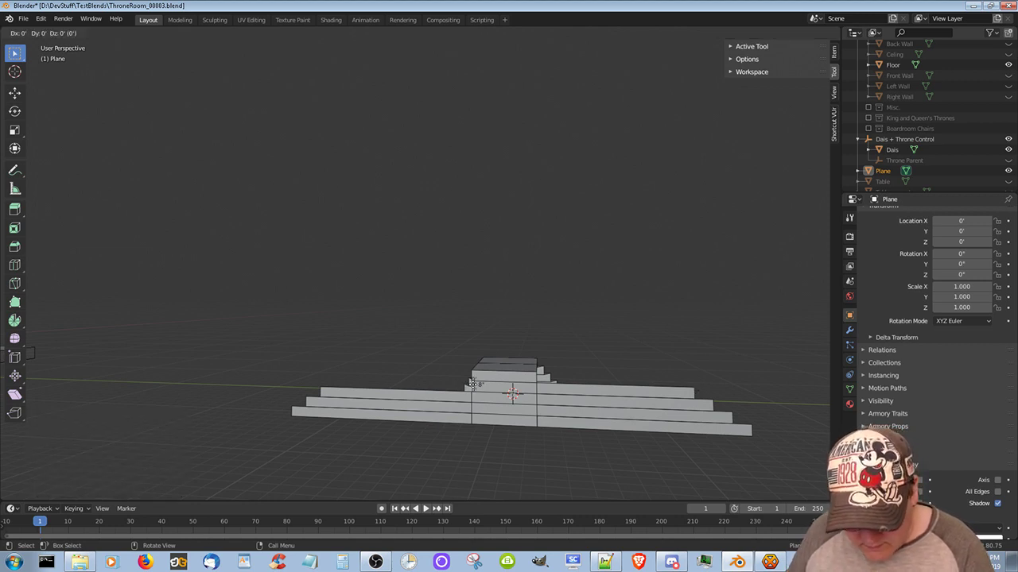
key("y")
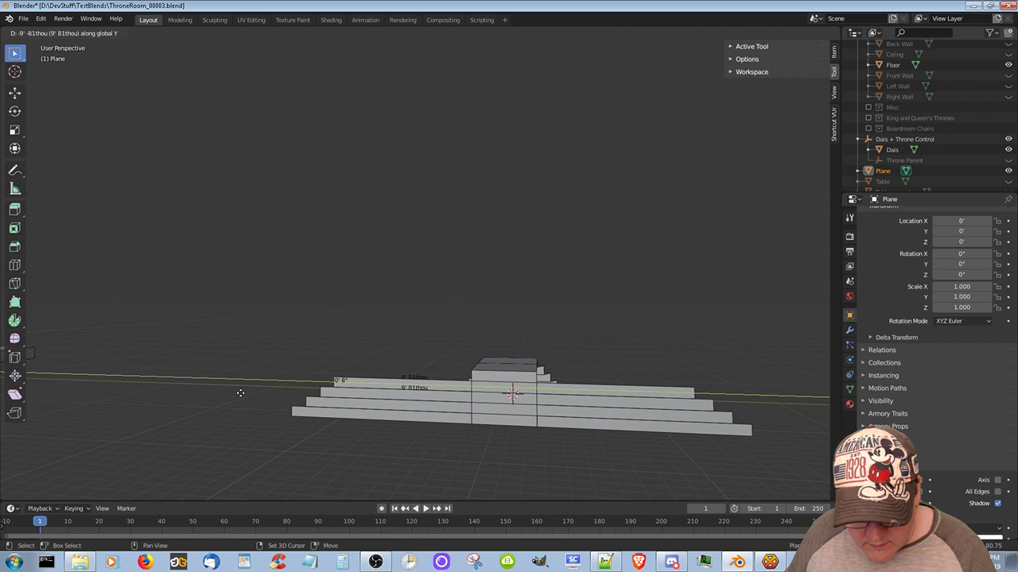
left_click(240, 393)
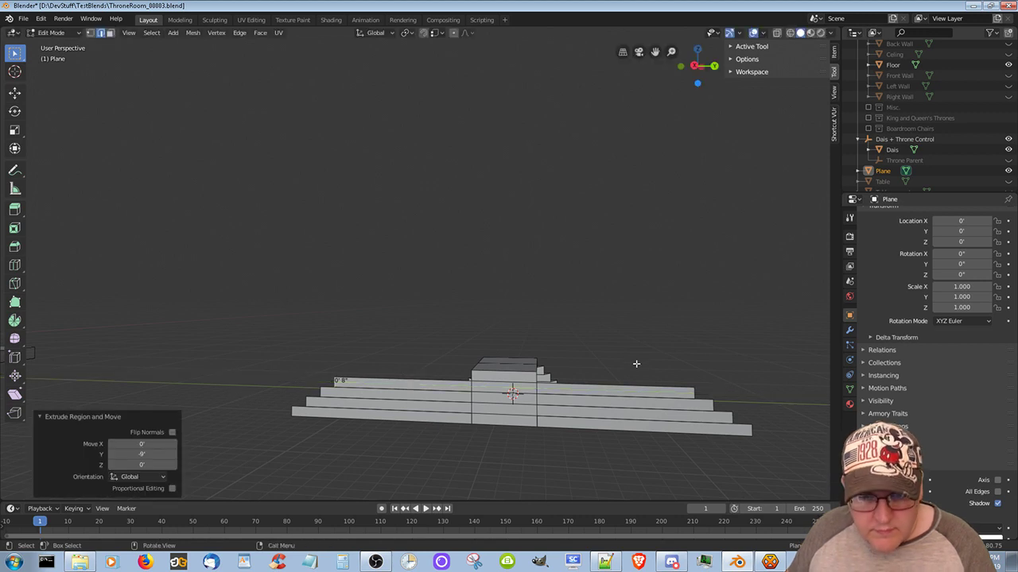
Extrude the positive-Y side edge of the central section's top riser 8' along Y
left_click(539, 376)
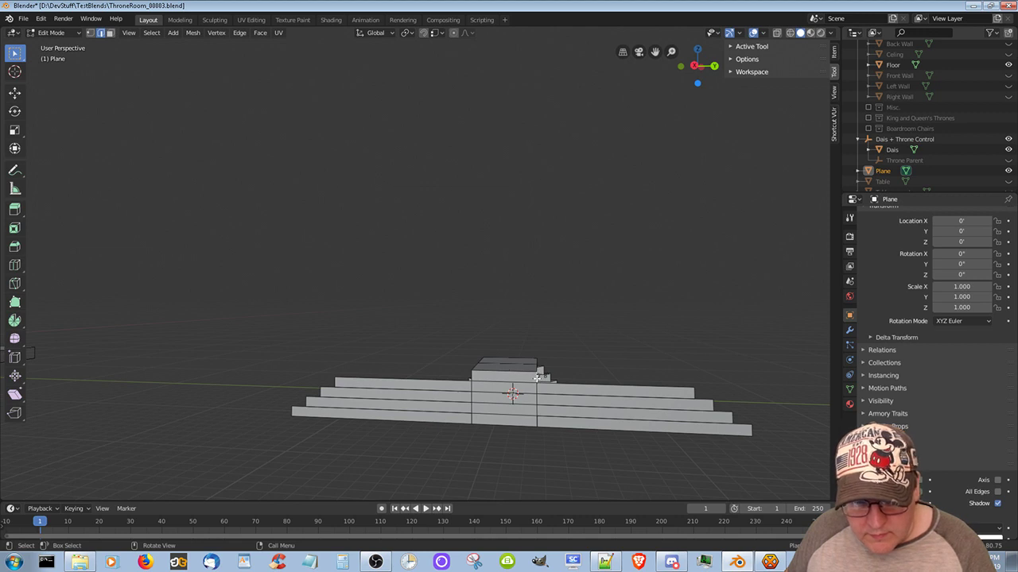
middle_click_drag(575, 373, 562, 380)
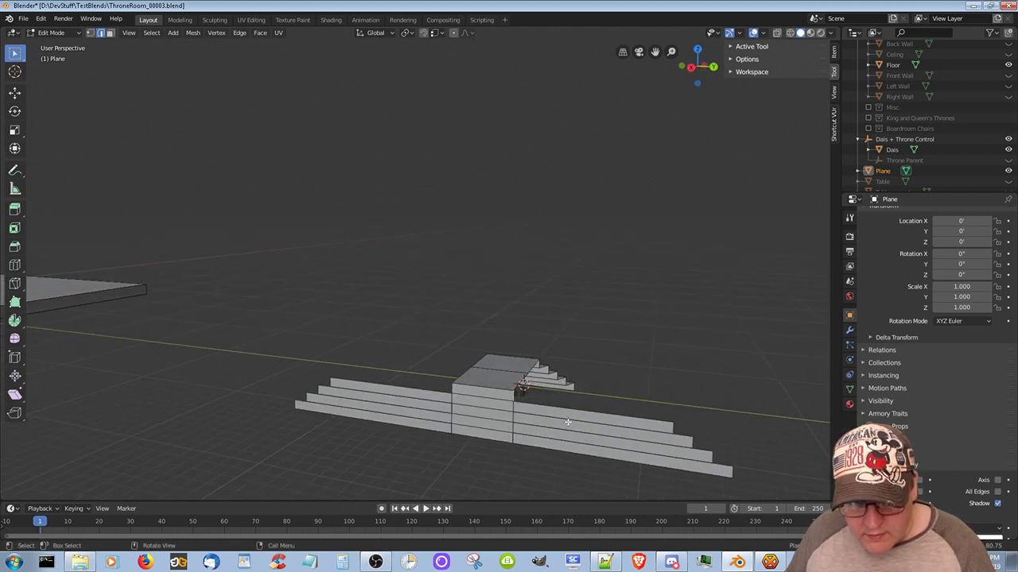
key("g")
key("y")
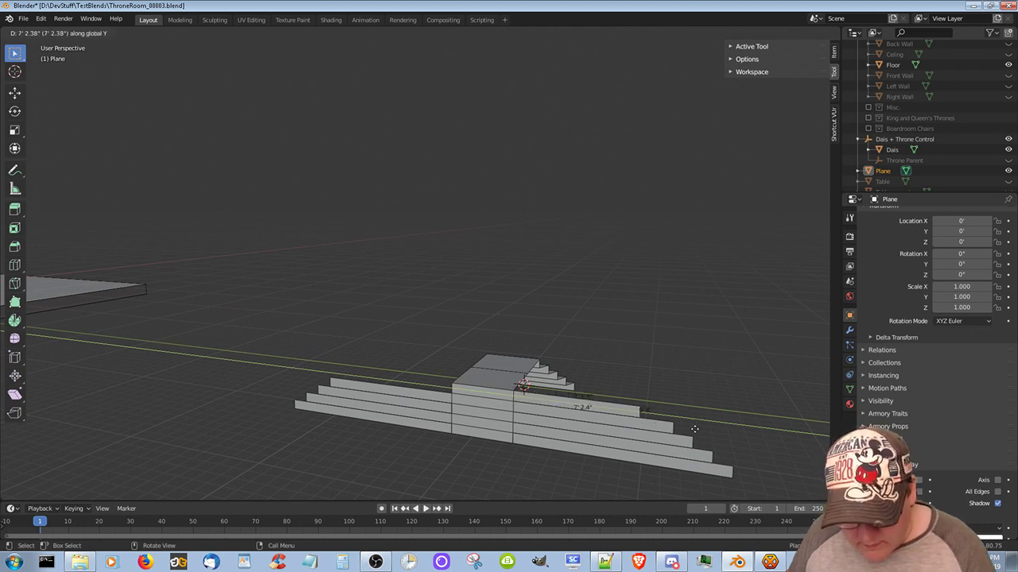
key("shift")
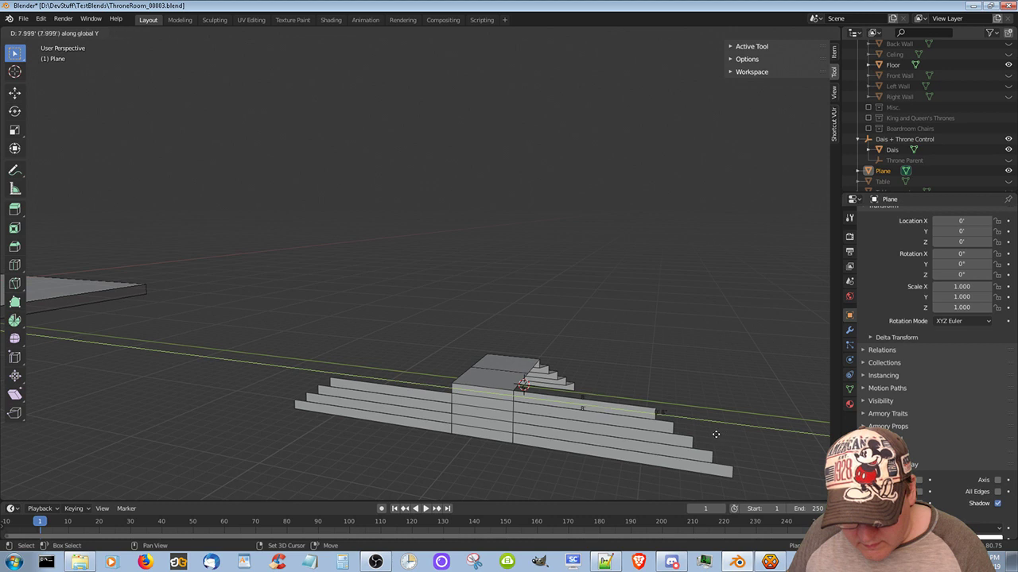
left_click(720, 433, "shift")
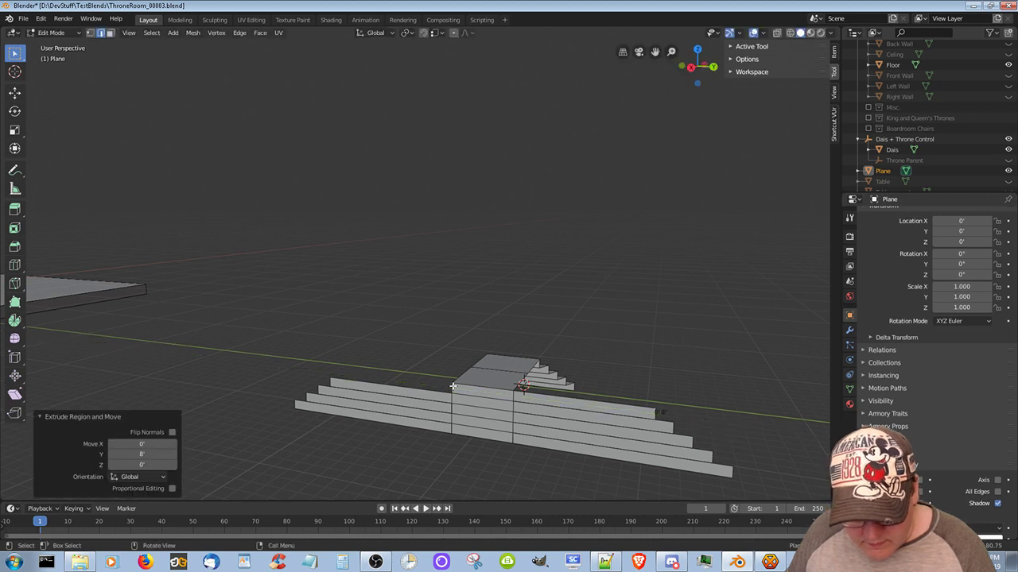
Extrude the negative-Y side edge of the central section's top riser about -8' along Y
key("e")
key("y")
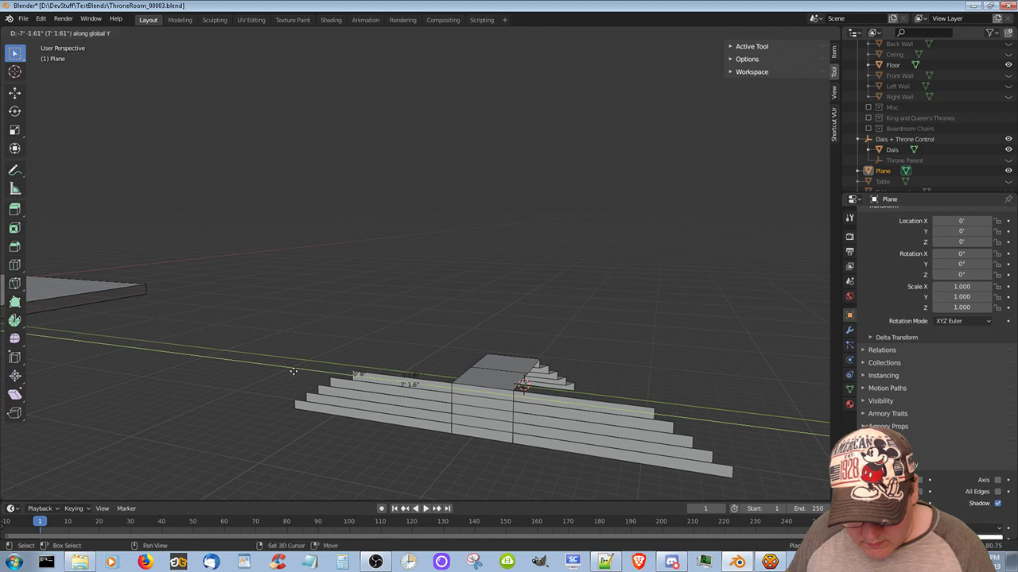
left_click(184, 347)
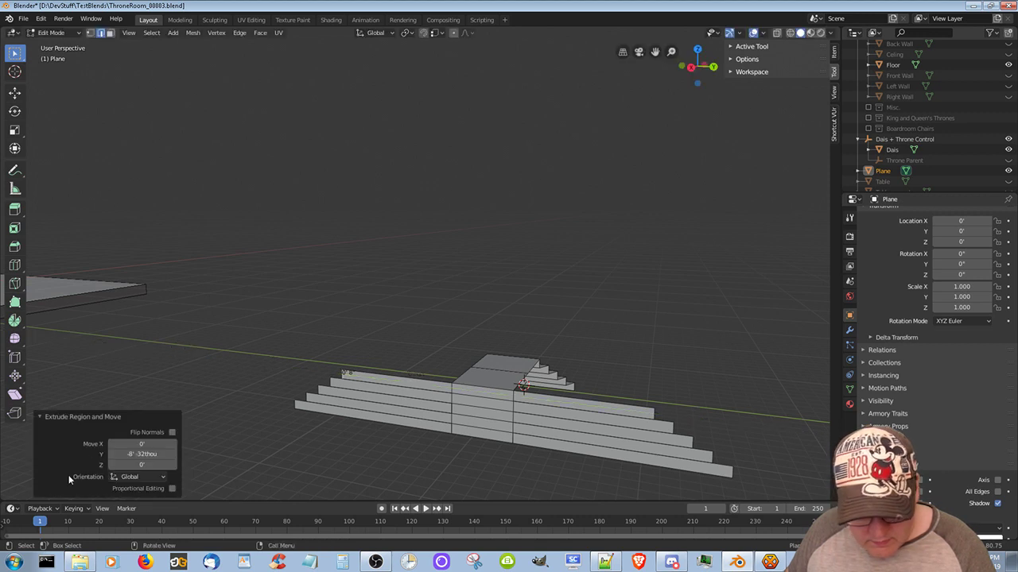
Set the last edge extrusion's Y movement to exactly -8'
left_click(141, 454)
key("BackSpace")
key("BackSpace")
key("BackSpace")
key("BackSpace")
key("BackSpace")
key("BackSpace")
key("BackSpace")
key("BackSpace")
key("BackSpace")
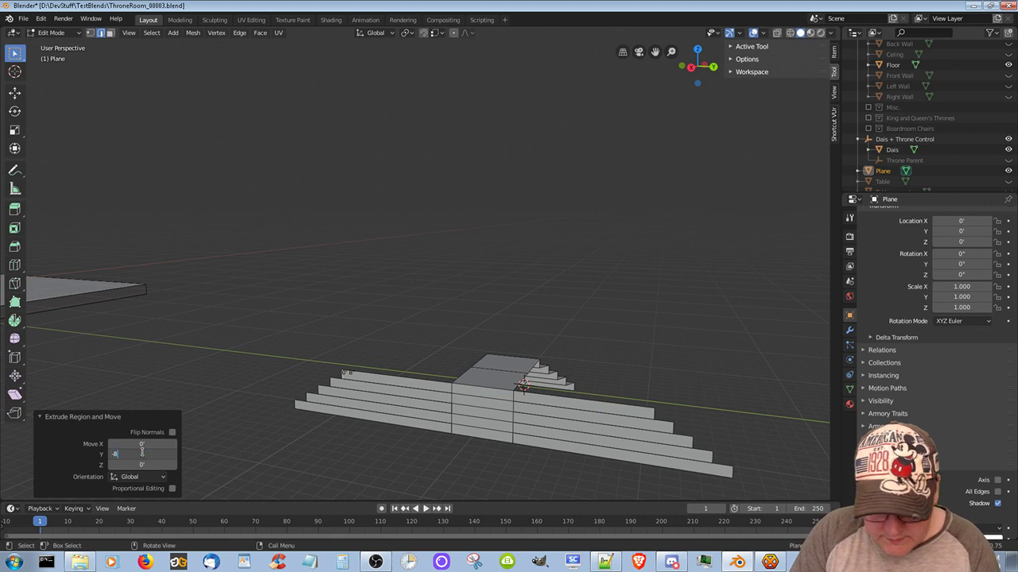
key("Return")
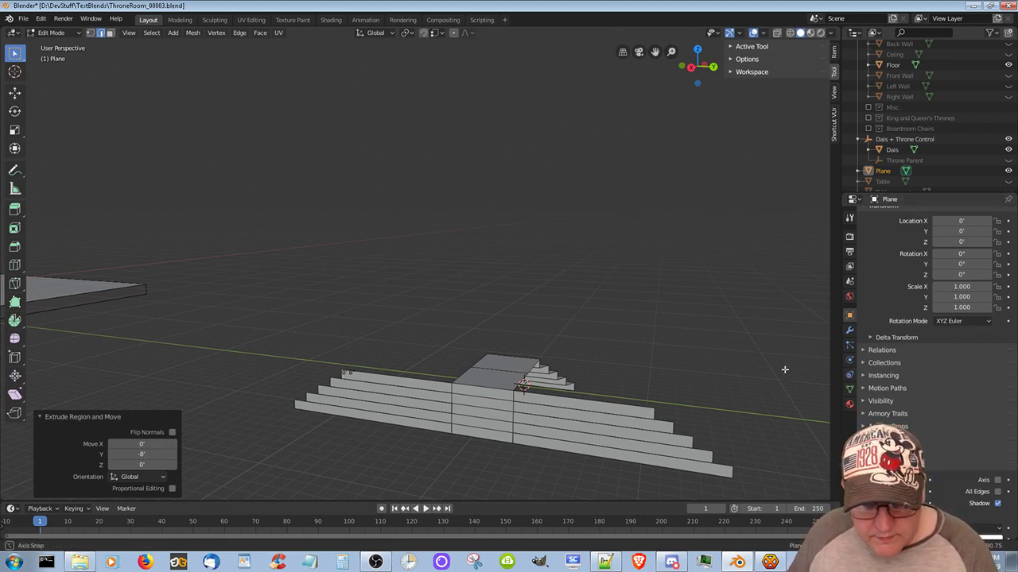
Turn on snapping and set the snap target to edges
middle_click_drag(806, 358, 700, 362)
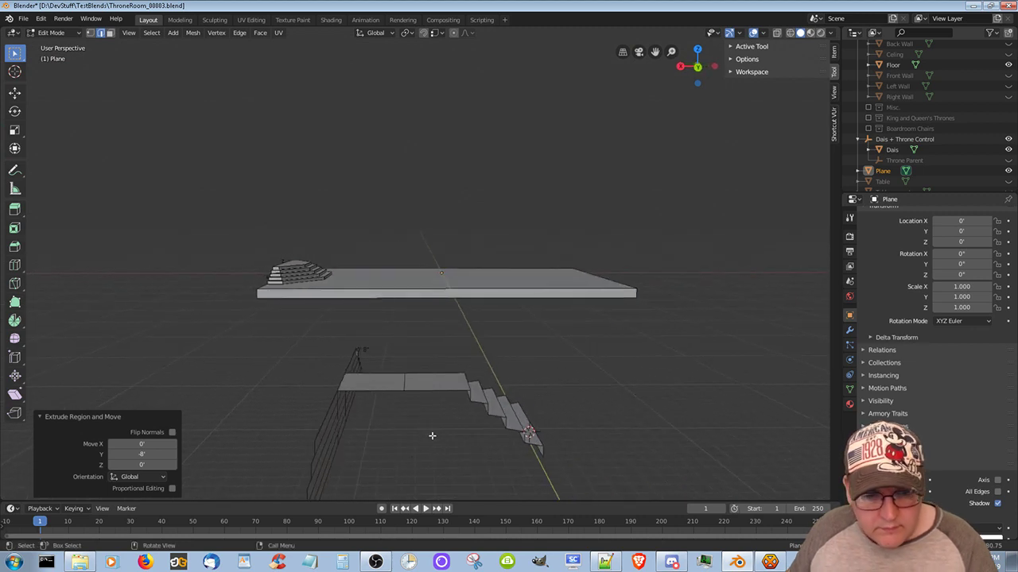
middle_click_drag(368, 454, 493, 466)
left_click(423, 33)
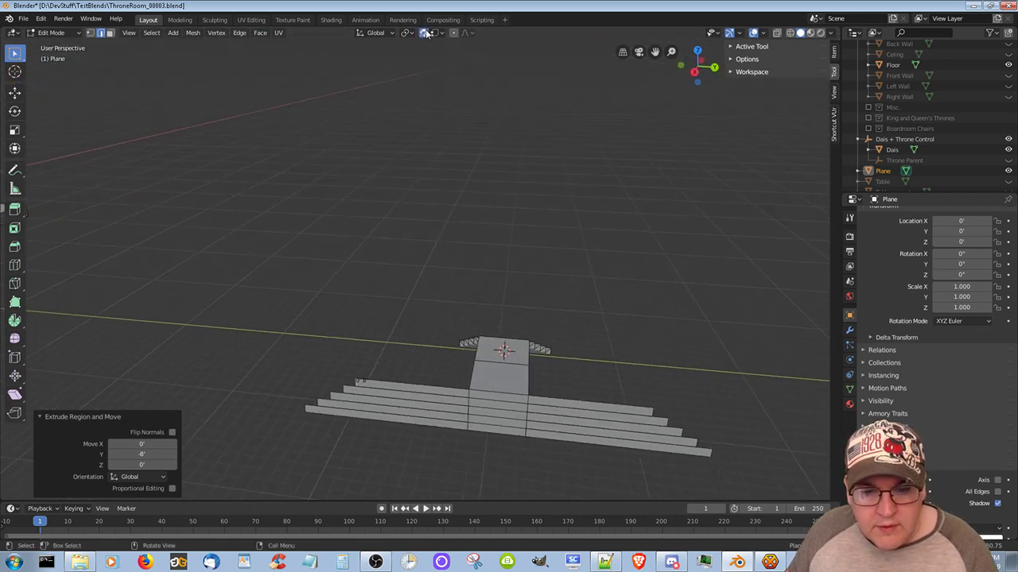
left_click(435, 34)
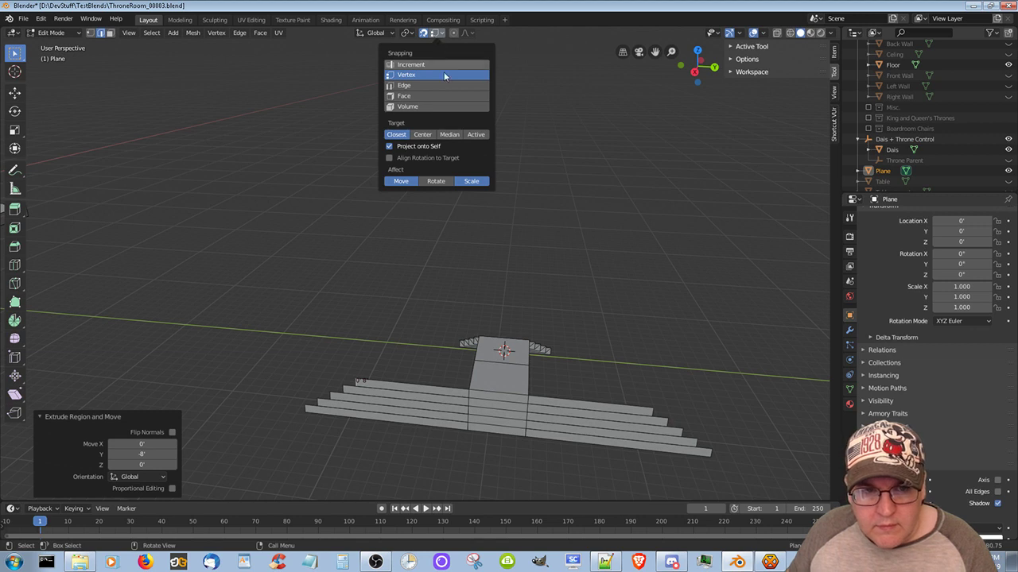
left_click(429, 86)
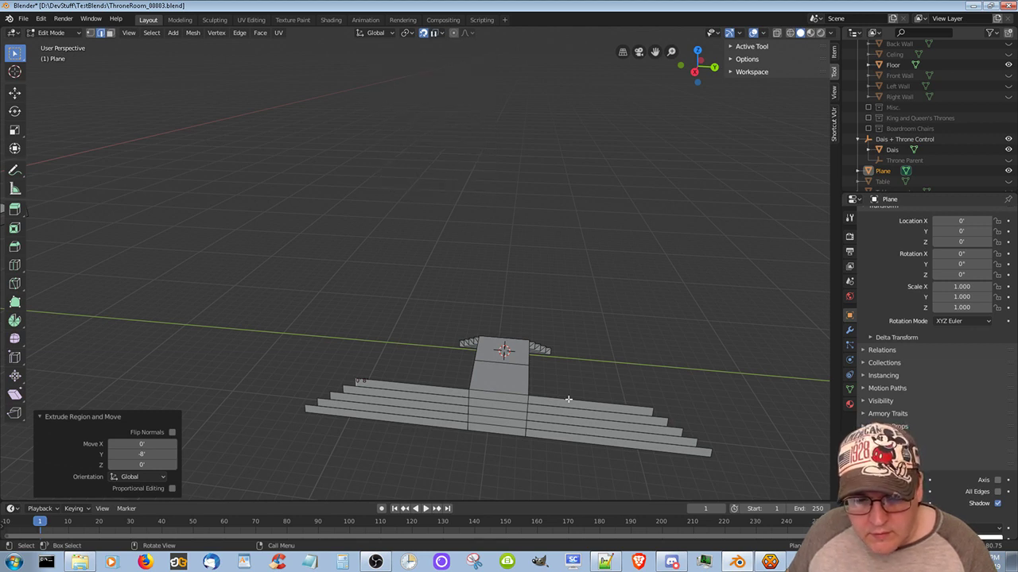
Extrude the top step's upper edge on the +Y side -4' along X, snapping it level with the central platform's dividing edge
key("ctrl+z")
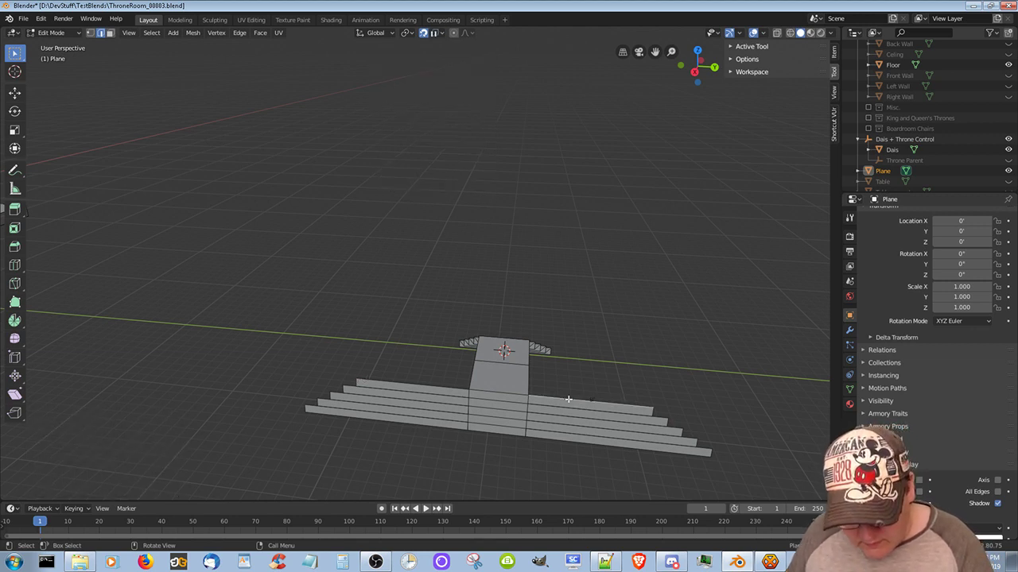
key("g")
key("x")
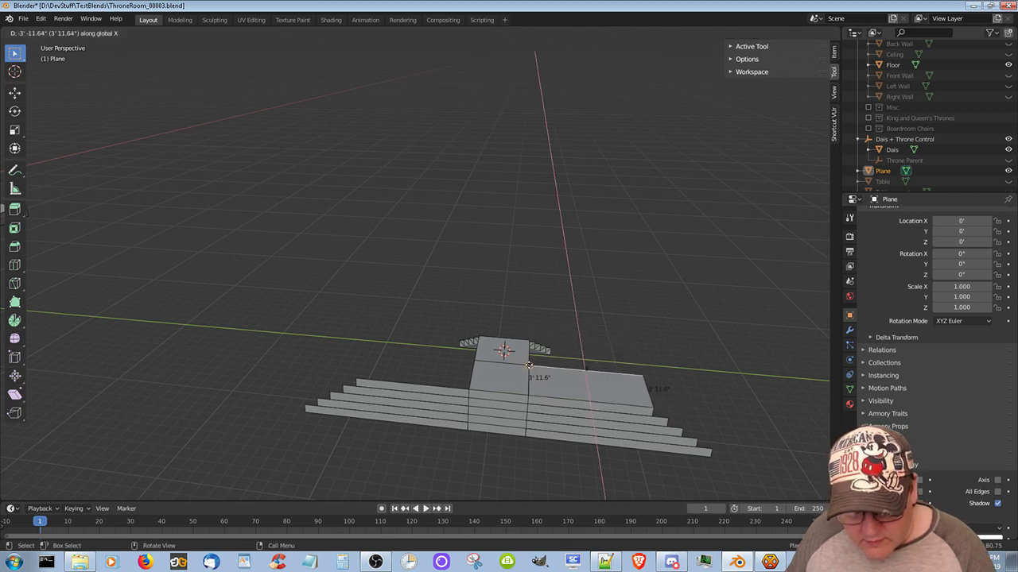
left_click(524, 363)
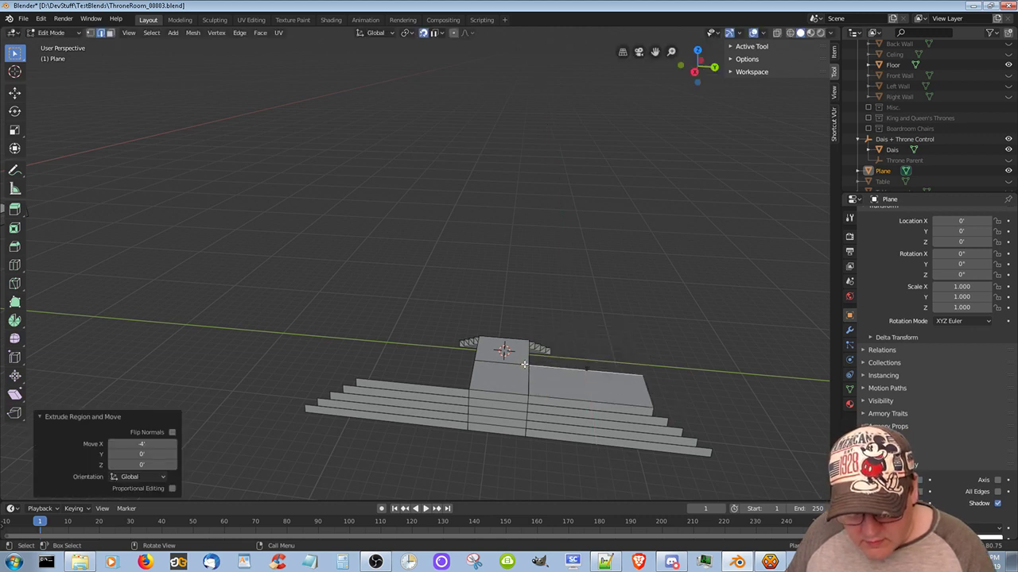
Extrude the matching top step edge on the -Y side -4' along X, snapping to the same platform edge
left_click(436, 386)
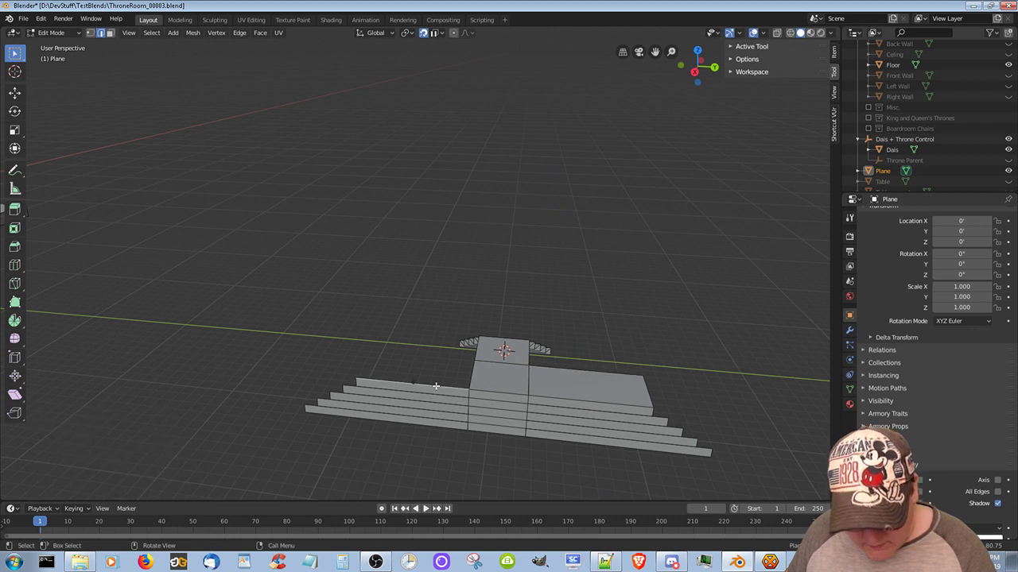
key("e")
key("x")
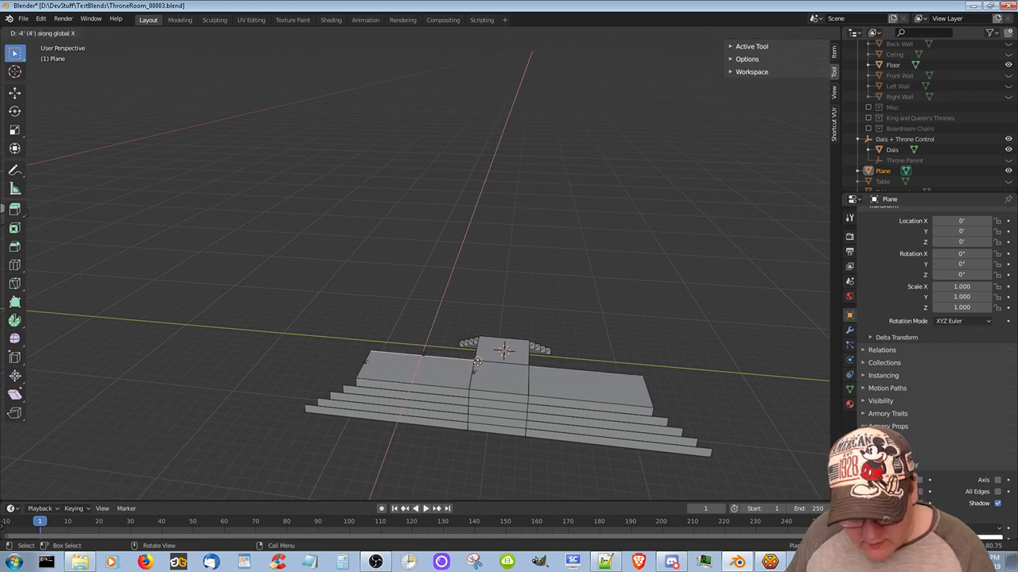
left_click(474, 358)
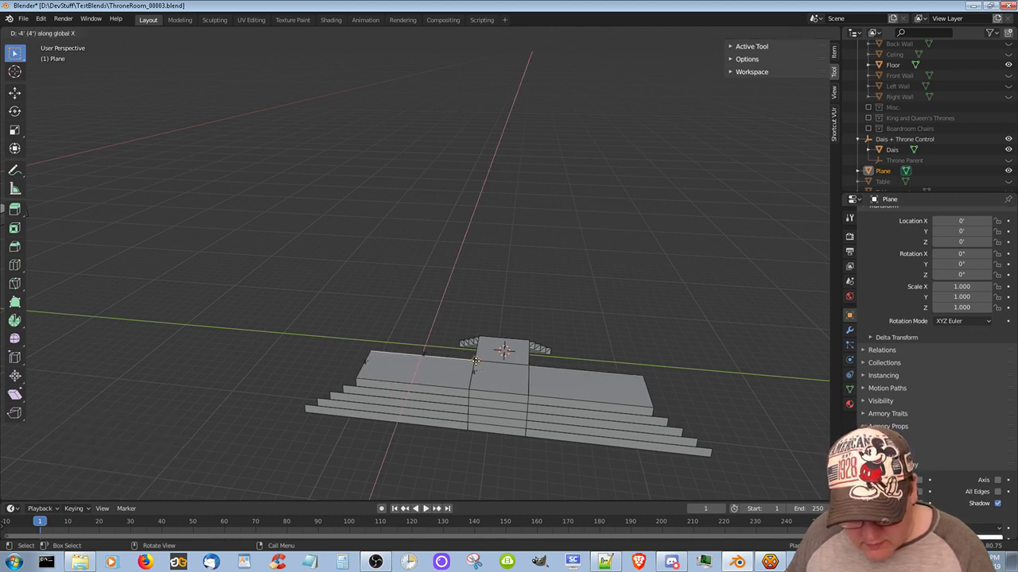
Change the snap target from edges to vertices
middle_click_drag(567, 415, 443, 413)
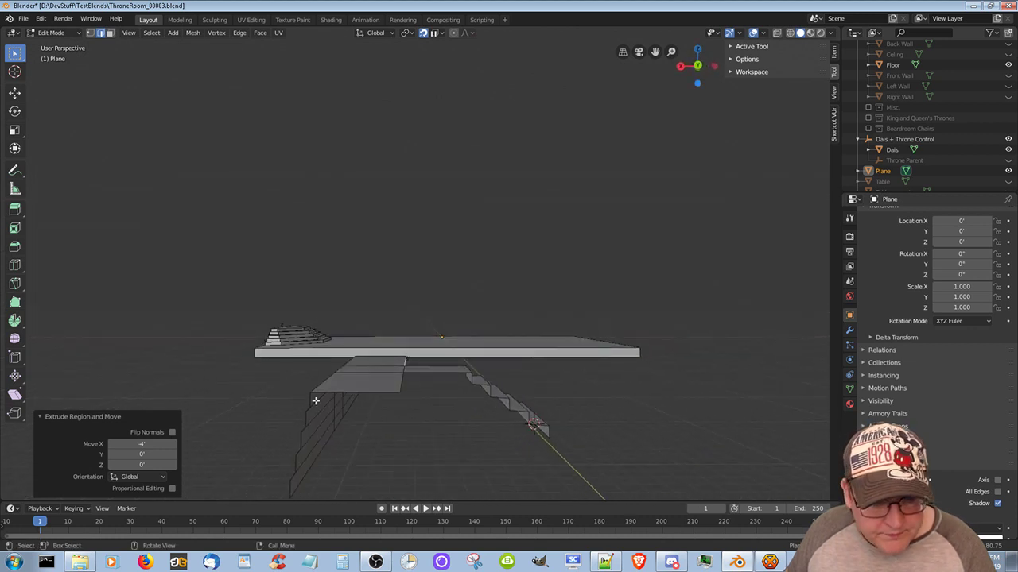
middle_click_drag(349, 411, 332, 419)
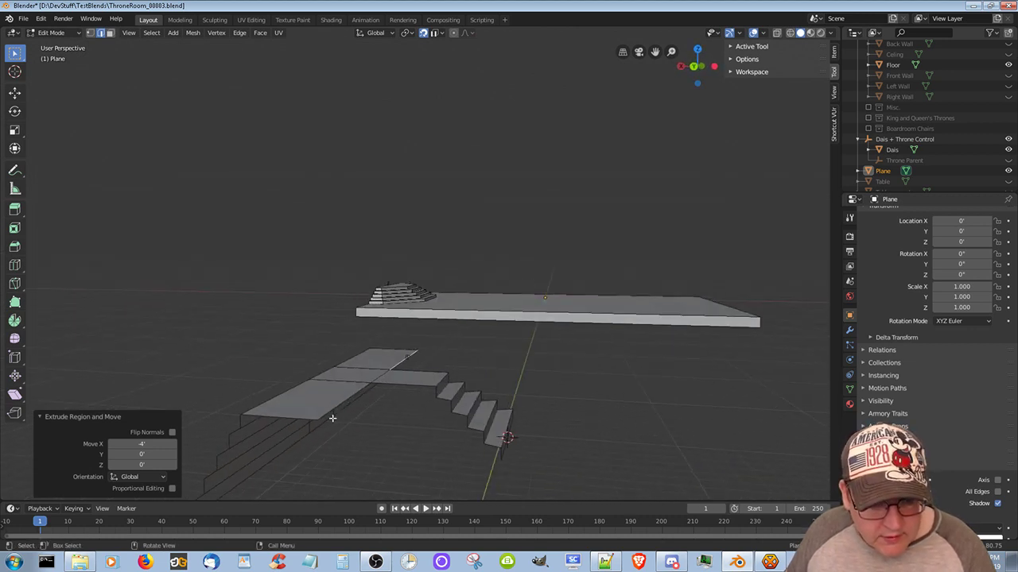
left_click(434, 33)
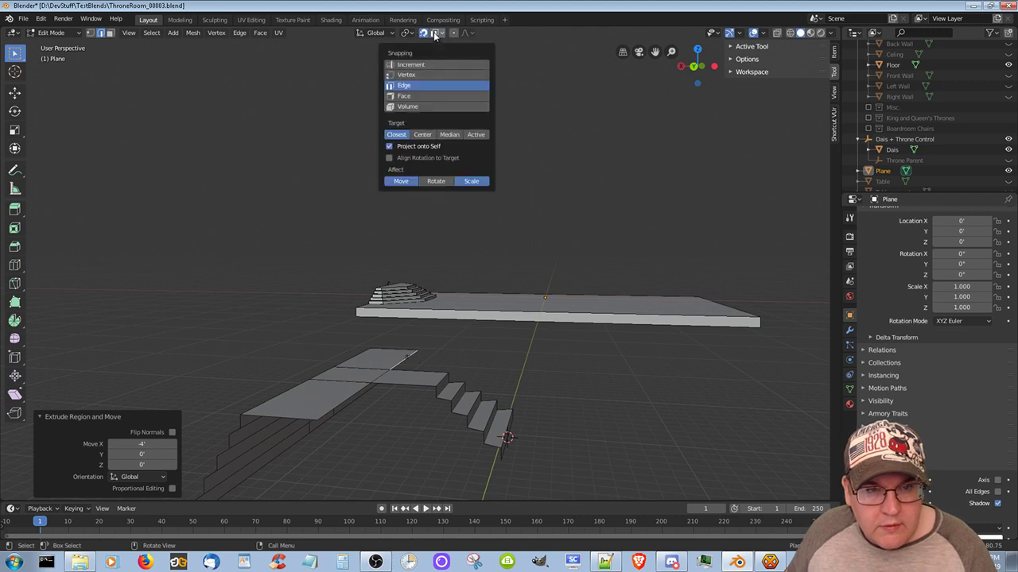
left_click(407, 75)
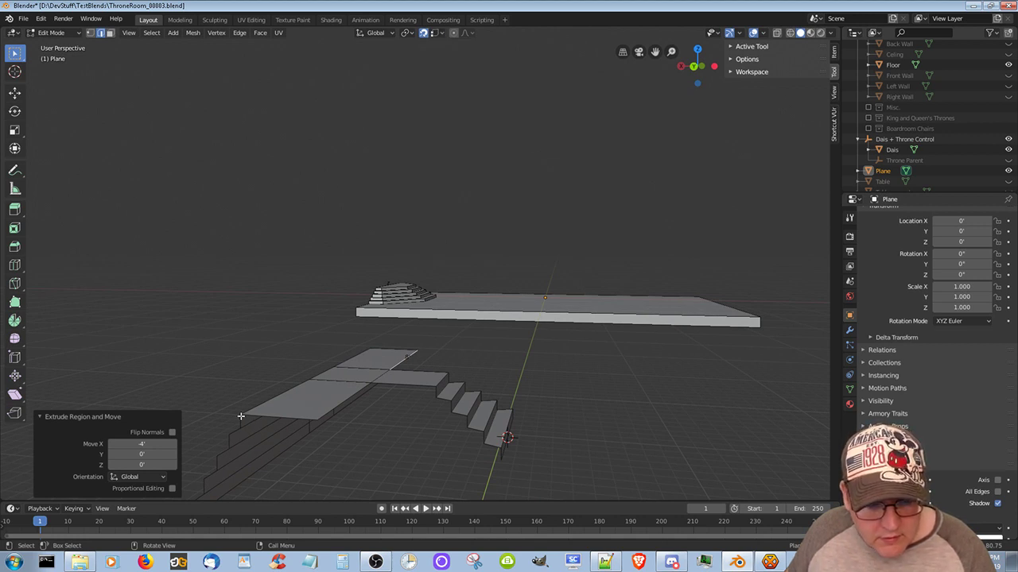
Extrude the top riser's vertical end edge at the +Y end -4' along X to the landing's inner corner
left_click(241, 416)
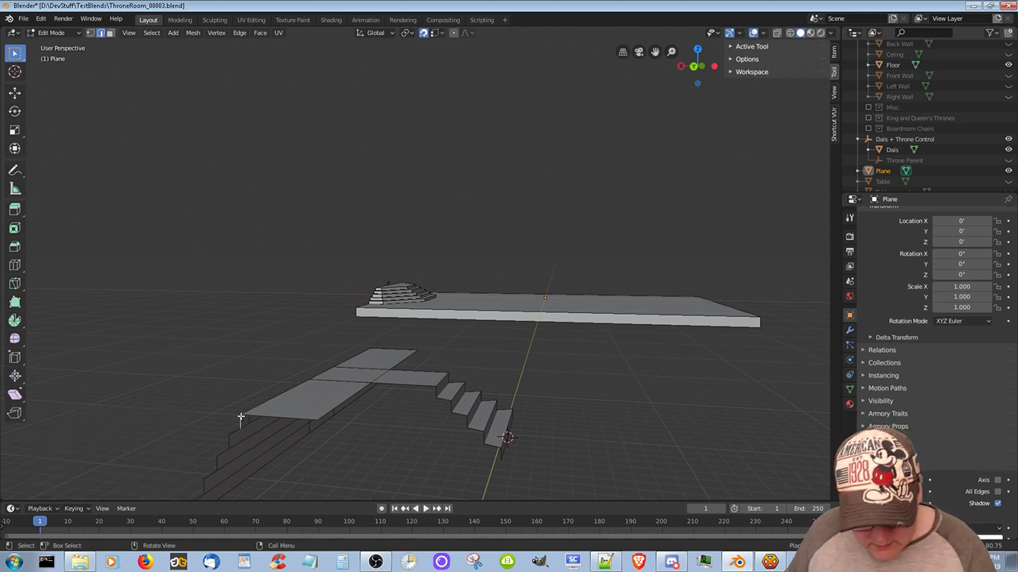
key("g")
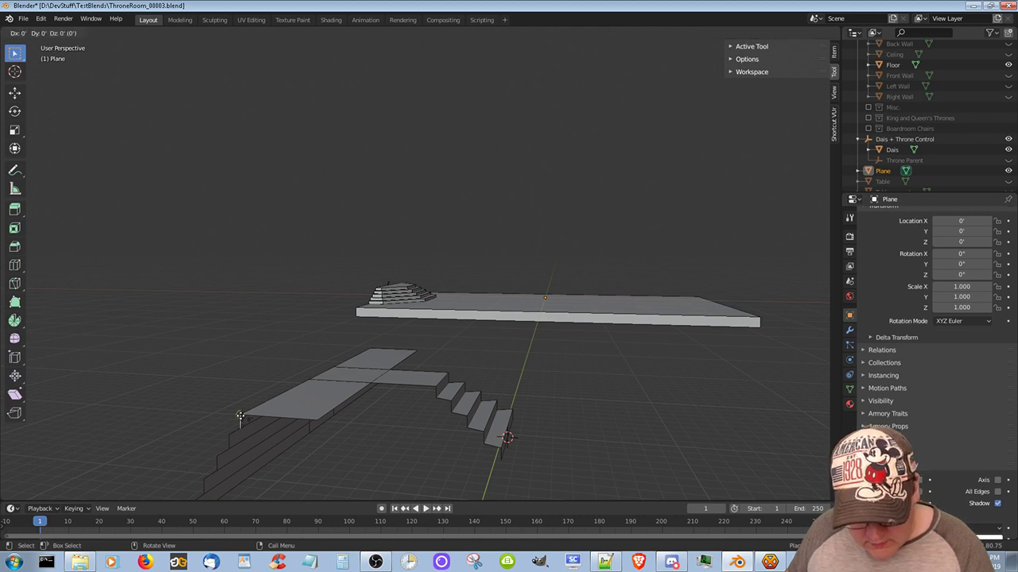
key("x")
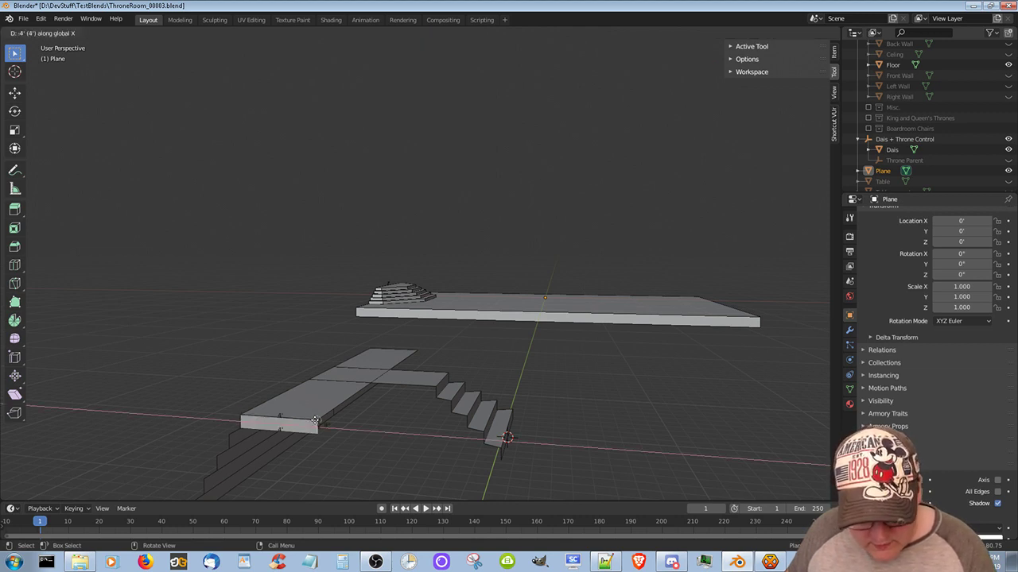
left_click(318, 422)
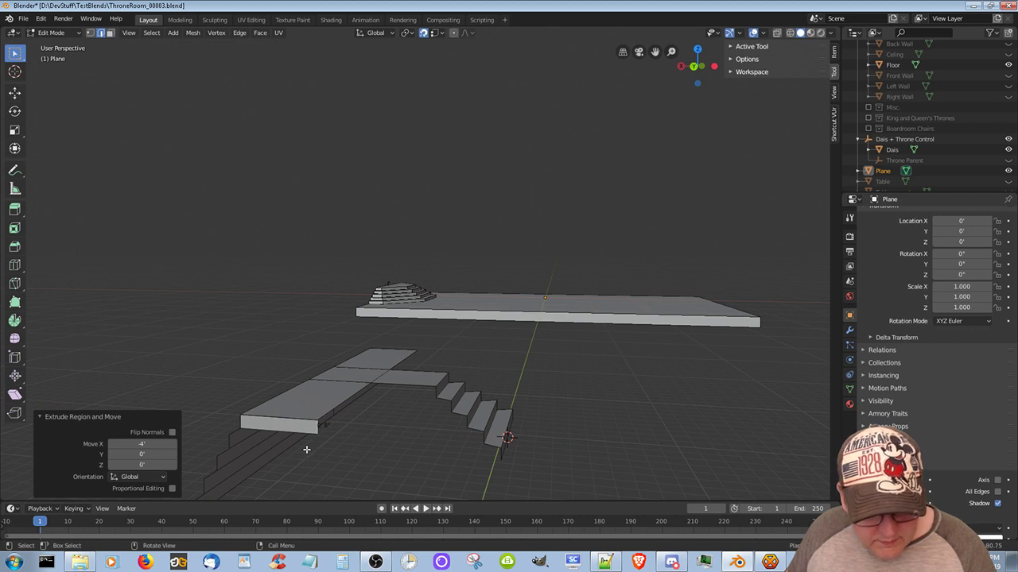
Extrude the second riser's vertical end edge at the +Y end -4' along X
left_click(236, 431)
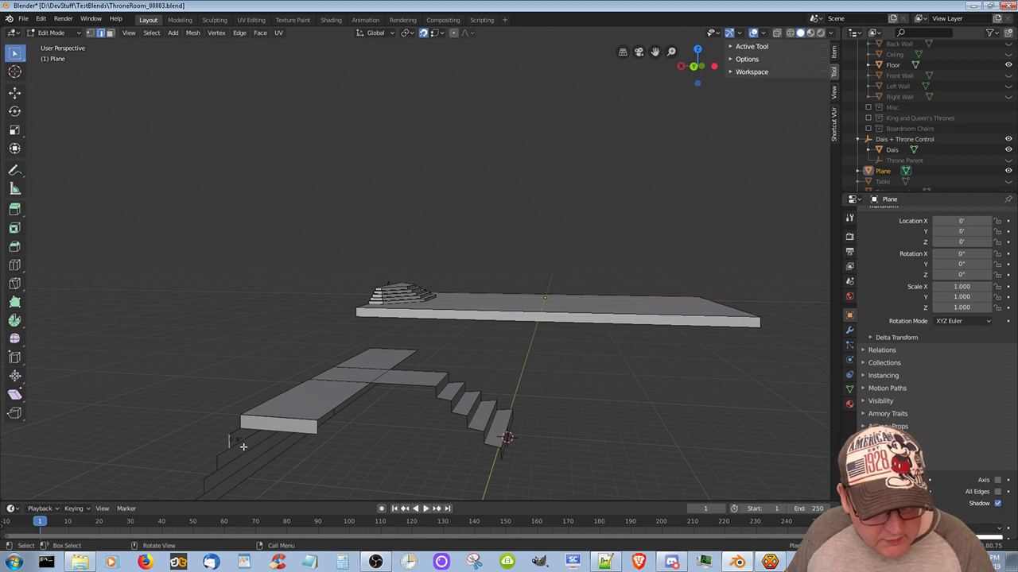
key("g")
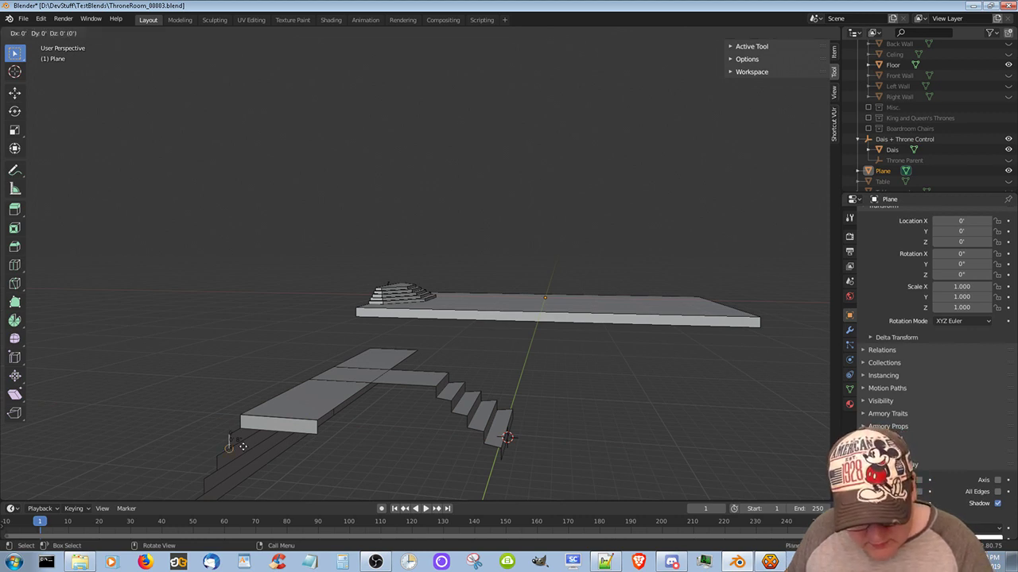
left_click(313, 436)
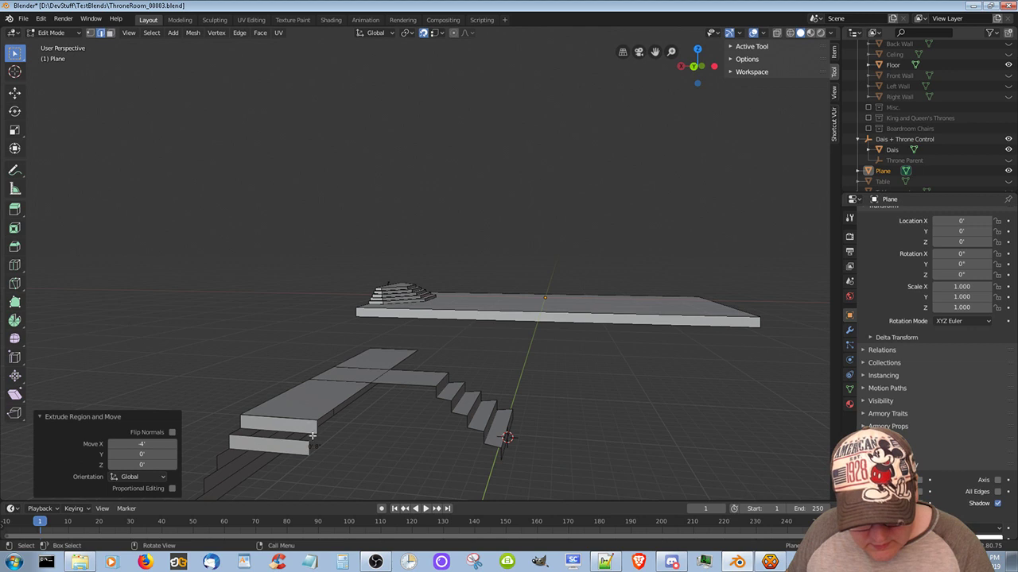
Extrude the second end riser's upper edge about -1' along Y, snapping to the base of the riser above to form a tread
left_click(267, 437)
key("g")
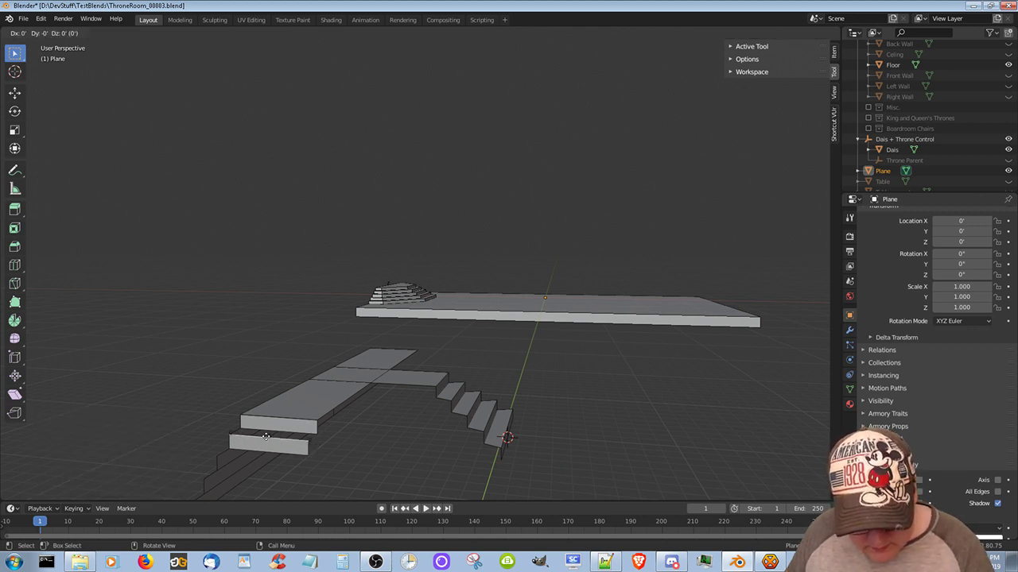
key("y")
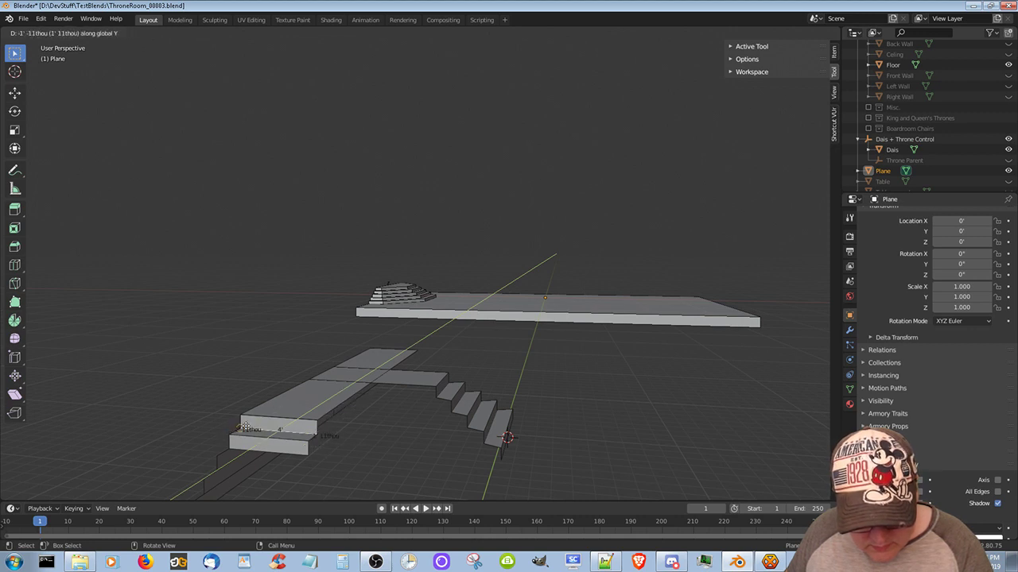
left_click(245, 428)
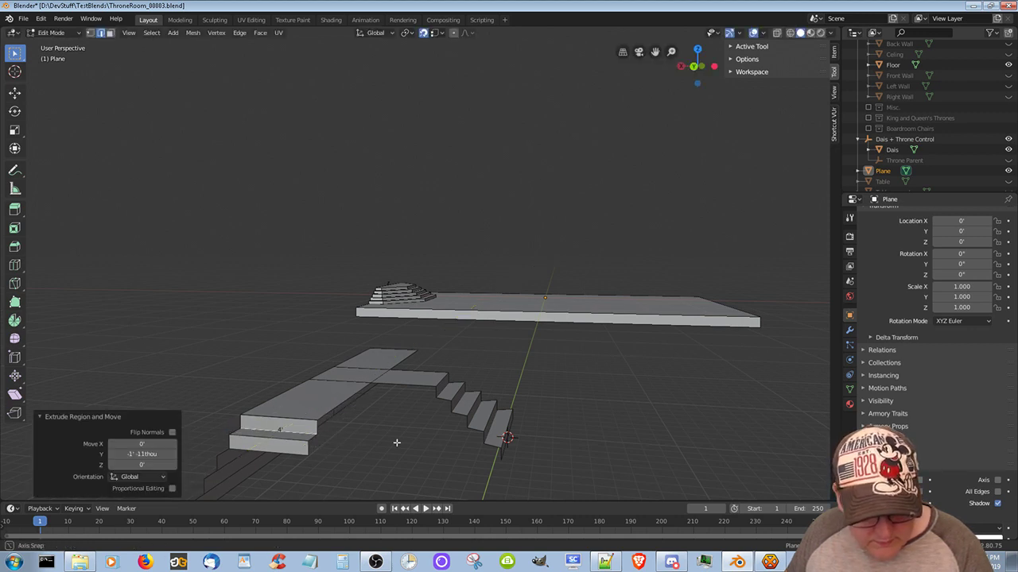
In vertex select mode, fill a triangular face across the inside corner between the long landing and the side stairs' platform
middle_click_drag(398, 443, 310, 462)
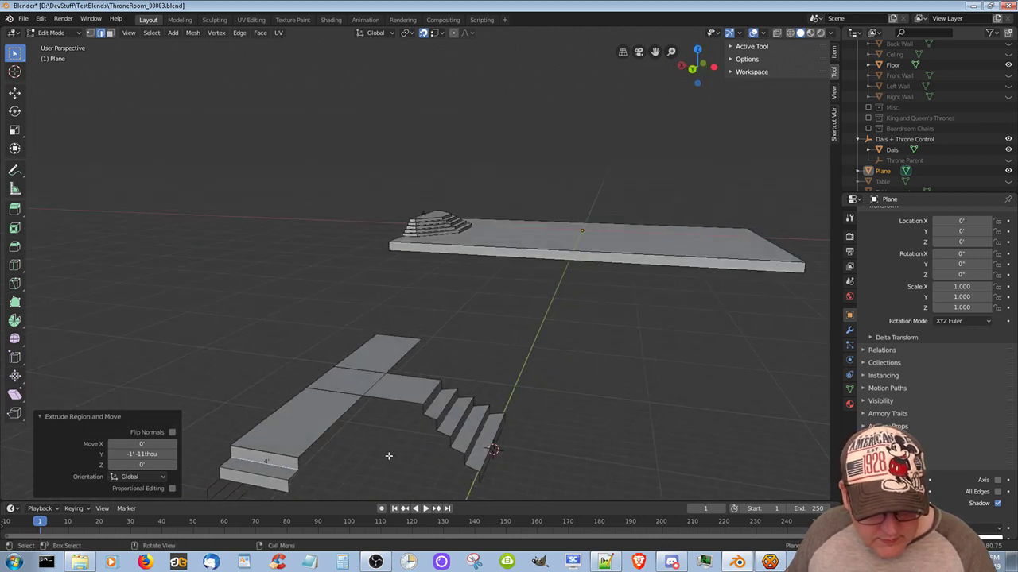
left_click(299, 456)
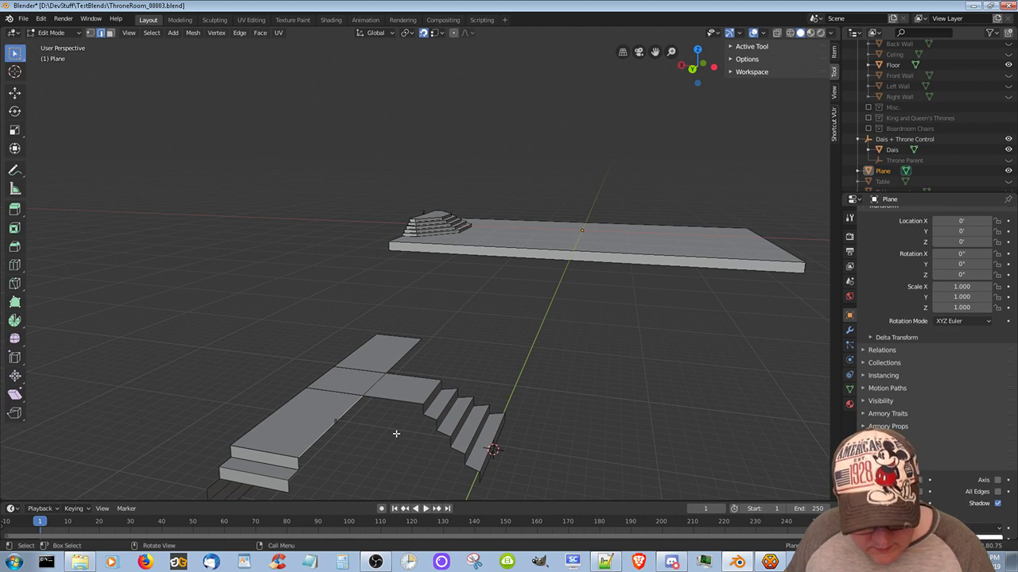
left_click(90, 33)
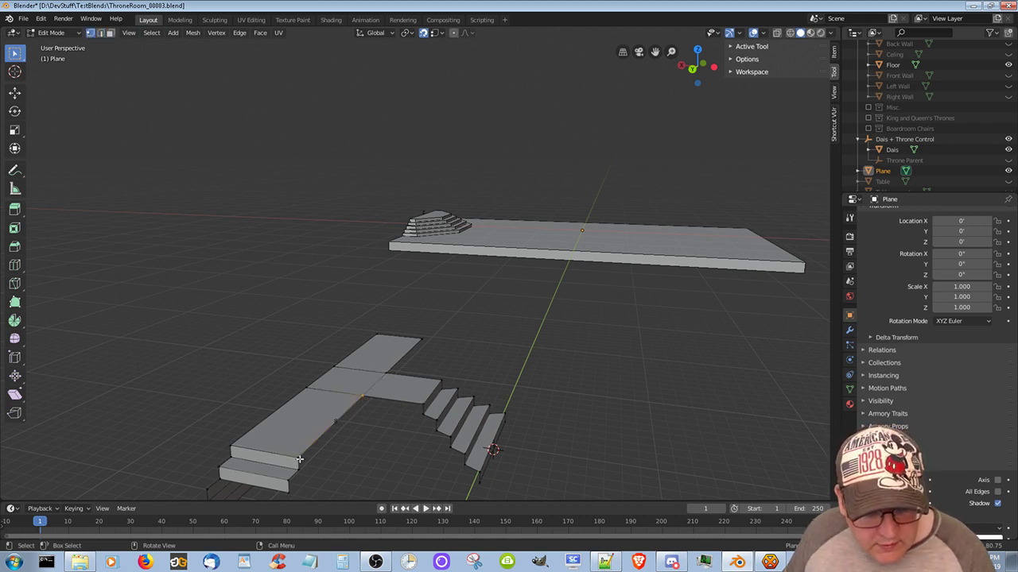
left_click(361, 395)
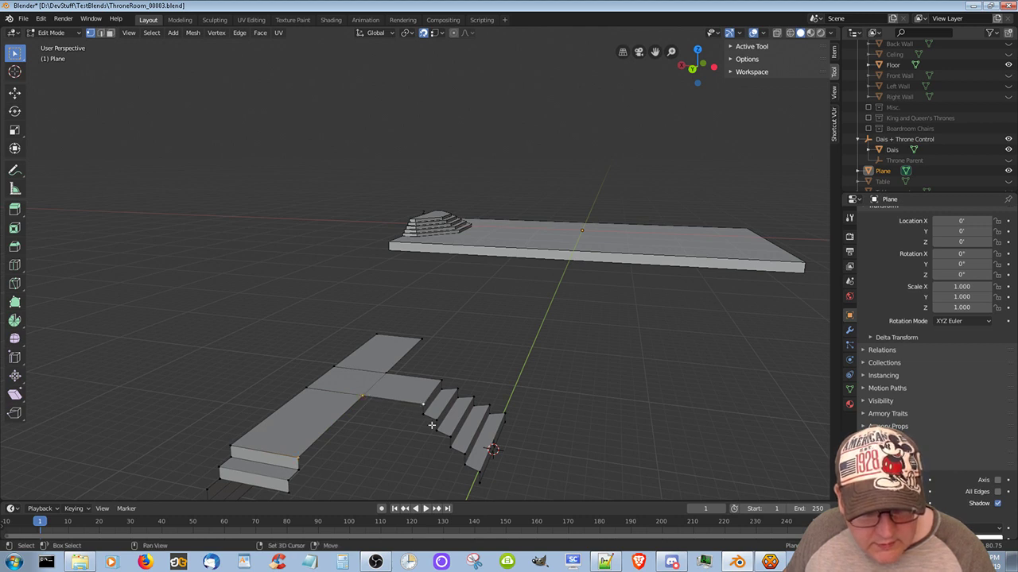
key("f")
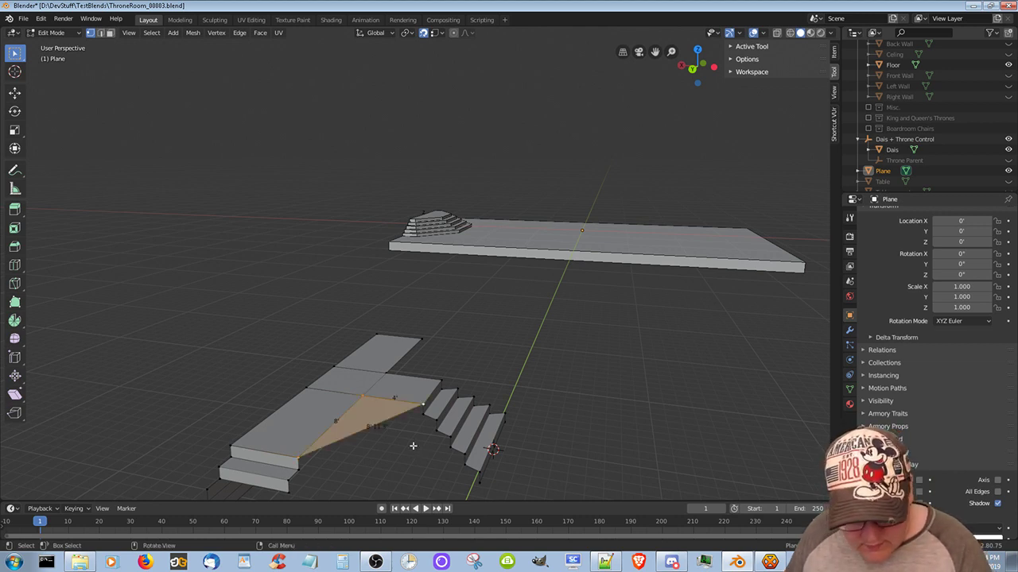
Fill the diagonal riser face below the triangular landing corner and the diagonal tread face at its base
left_click(298, 469)
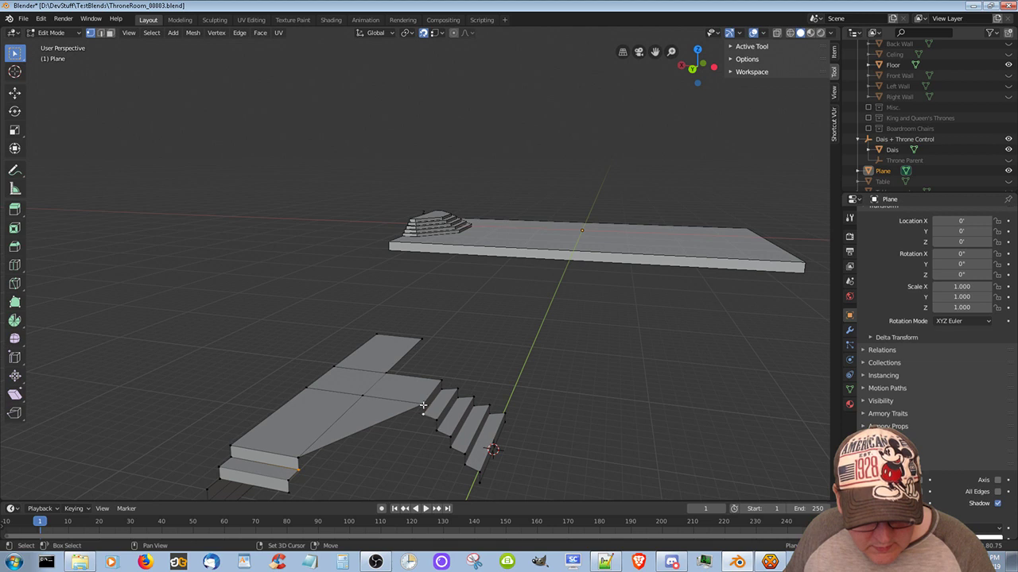
left_click(316, 462, "shift")
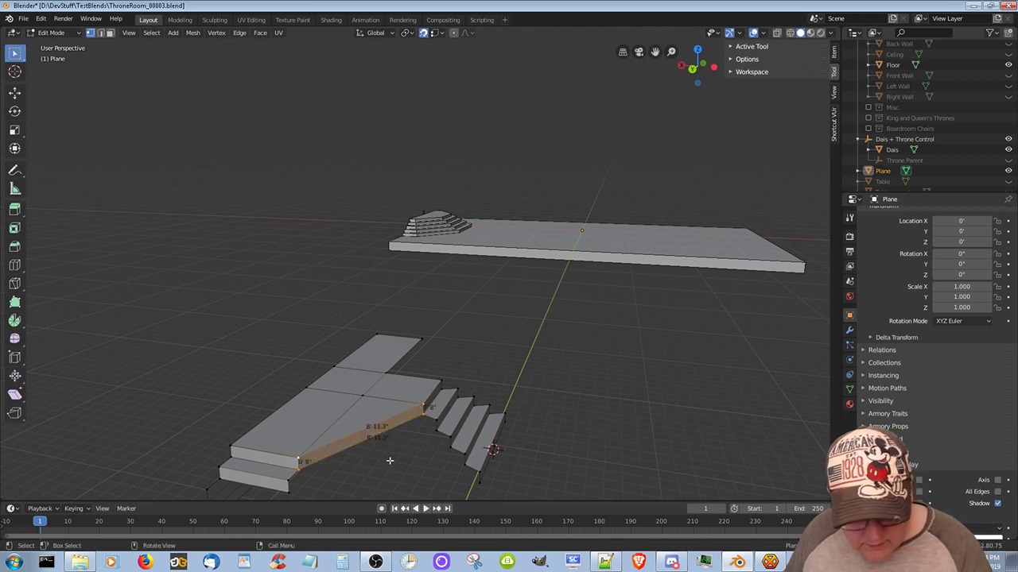
left_click(424, 411)
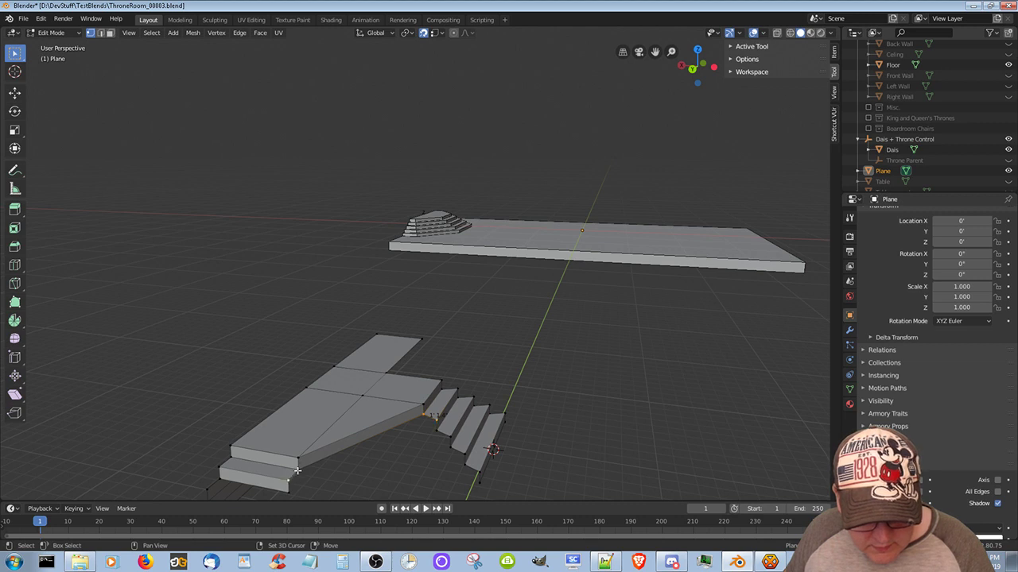
left_click(337, 469)
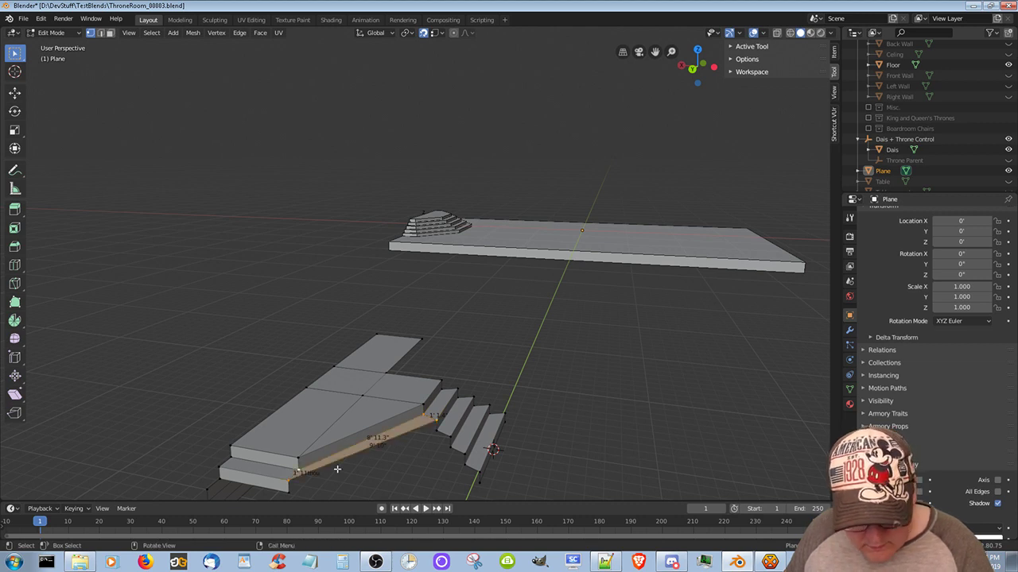
Undo the fill of the diagonal tread face below the triangular landing corner
mouse_move(395, 437)
middle_mouse_down()
mouse_move(352, 469)
mouse_move(340, 494)
mouse_move(329, 36)
mouse_move(378, 492)
mouse_move(437, 443)
mouse_move(447, 417)
mouse_move(352, 477)
mouse_move(307, 477)
mouse_move(393, 433)
middle_mouse_up()
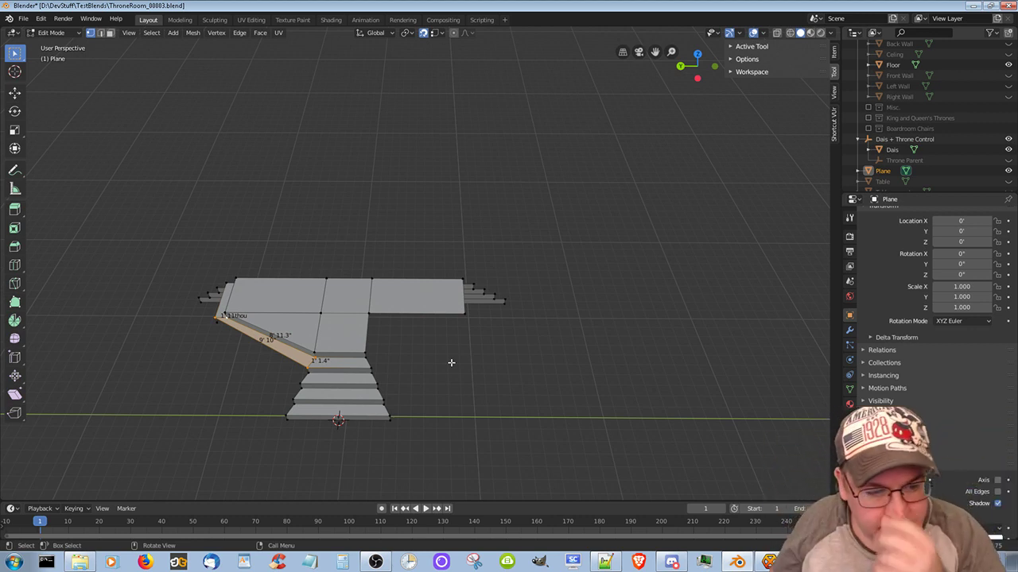
middle_click_drag(270, 360, 332, 393)
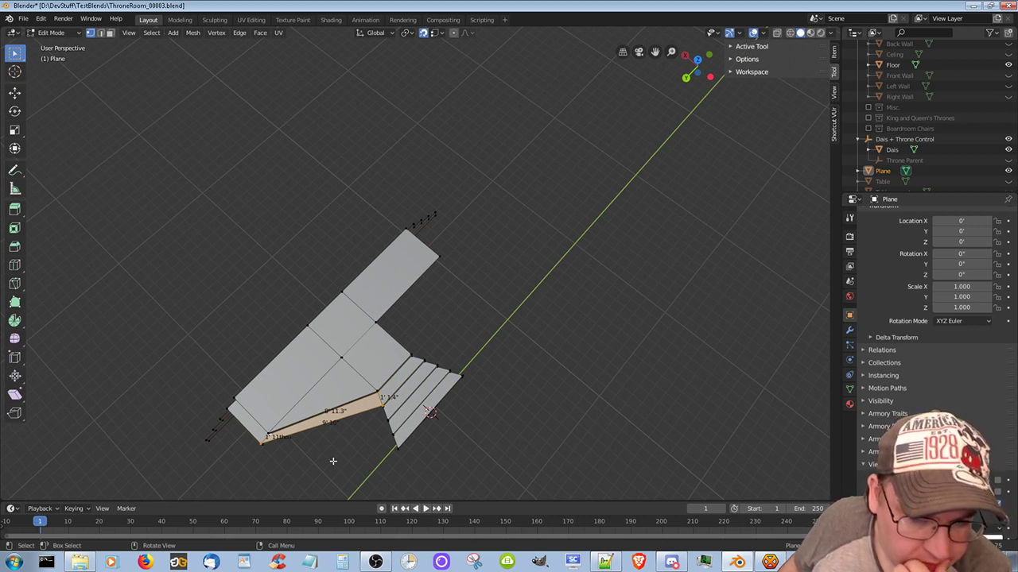
key("ctrl+z")
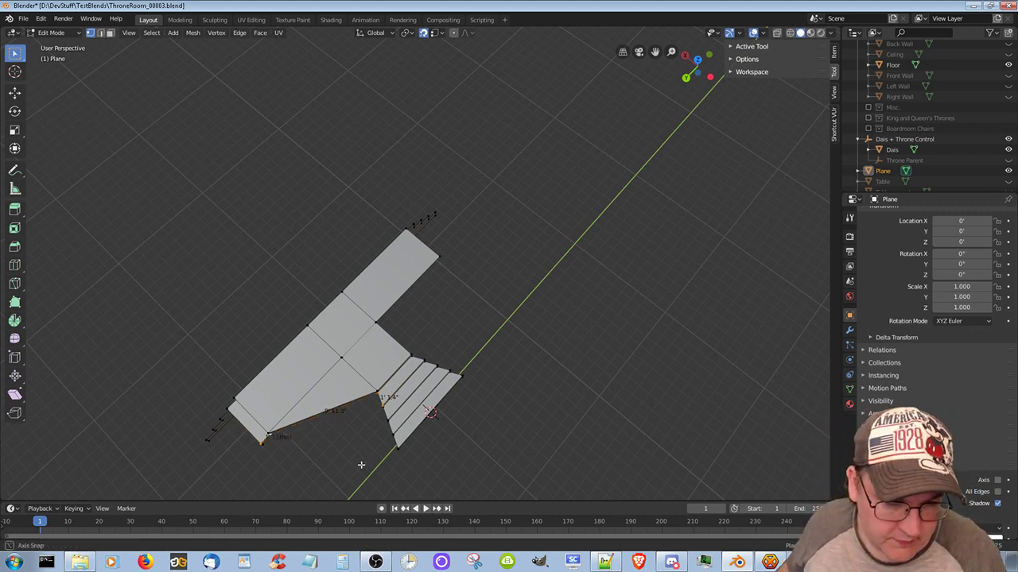
In edge select mode, extrude the side stairs' top tread end edge 4' in X and 8' in Y to form the first diagonal tread
middle_click_drag(358, 465, 354, 396)
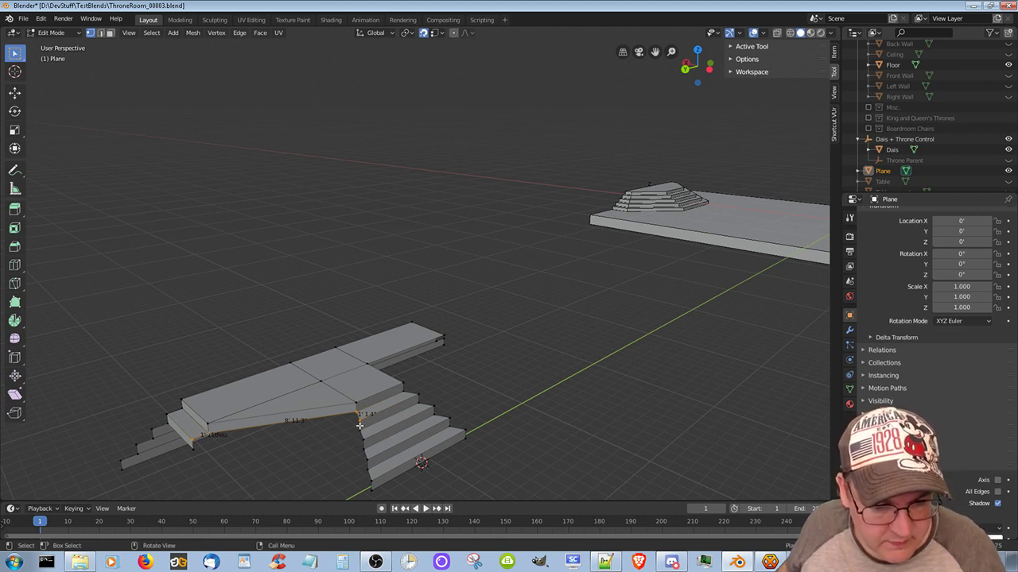
left_click(357, 417)
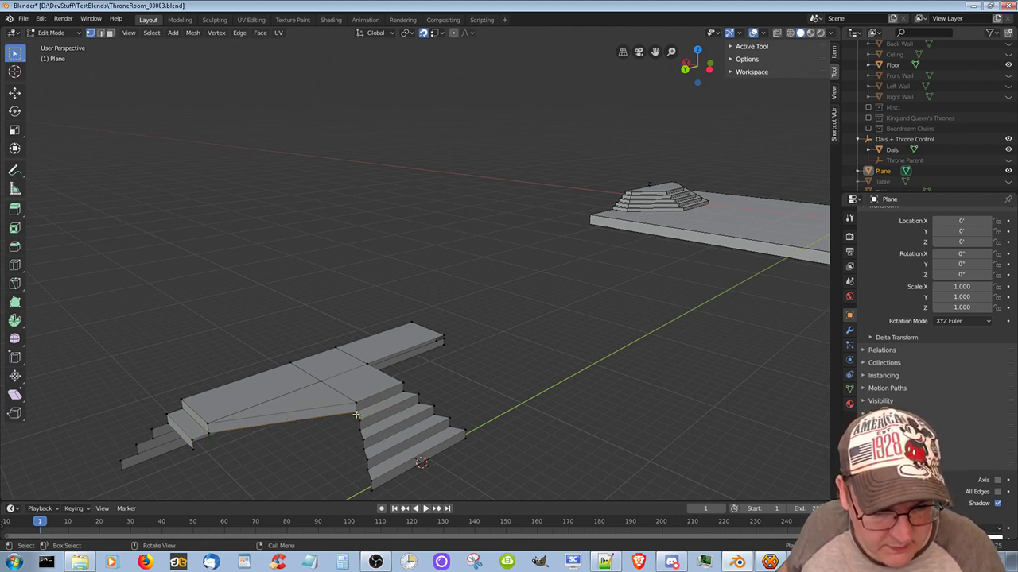
left_click(100, 32)
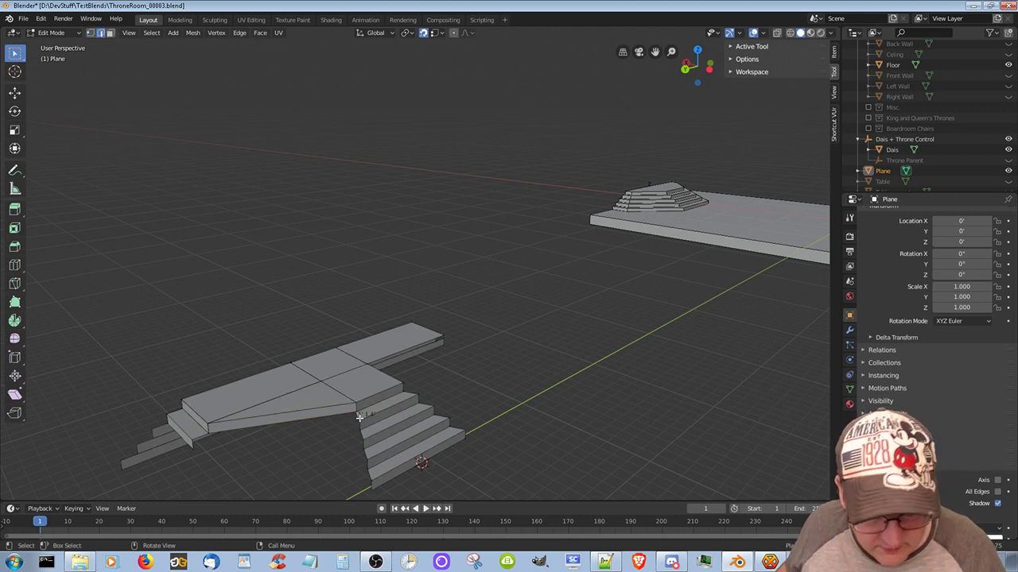
left_click_drag(359, 417, 210, 435)
middle_click_drag(266, 456, 334, 477)
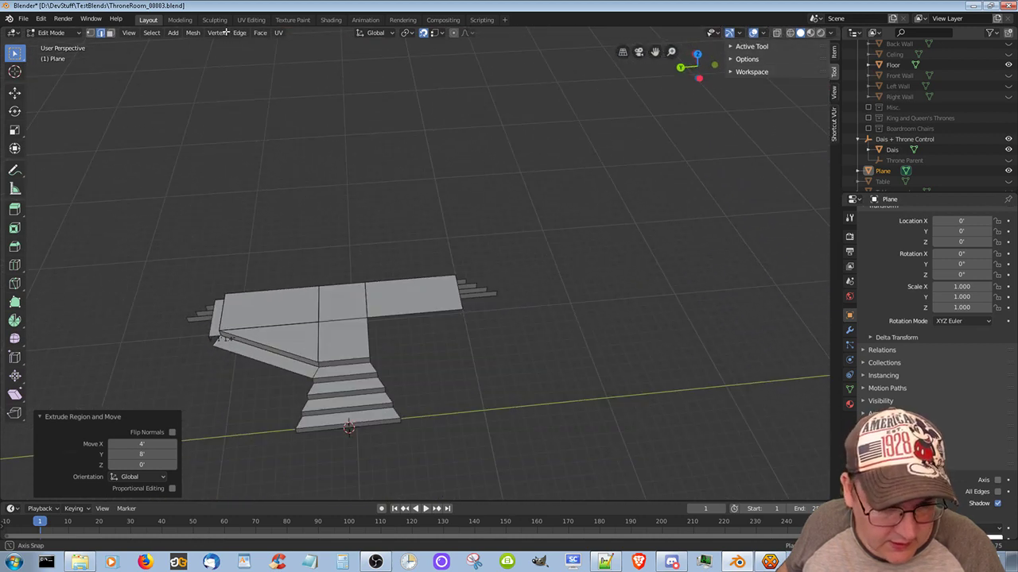
middle_click_drag(299, 250, 373, 266)
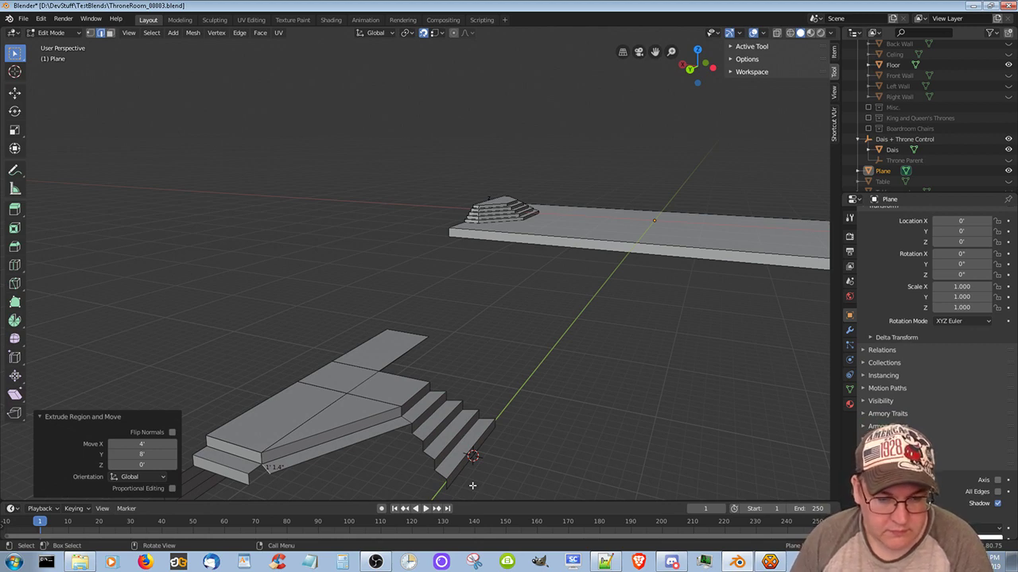
middle_click_drag(466, 473, 405, 24)
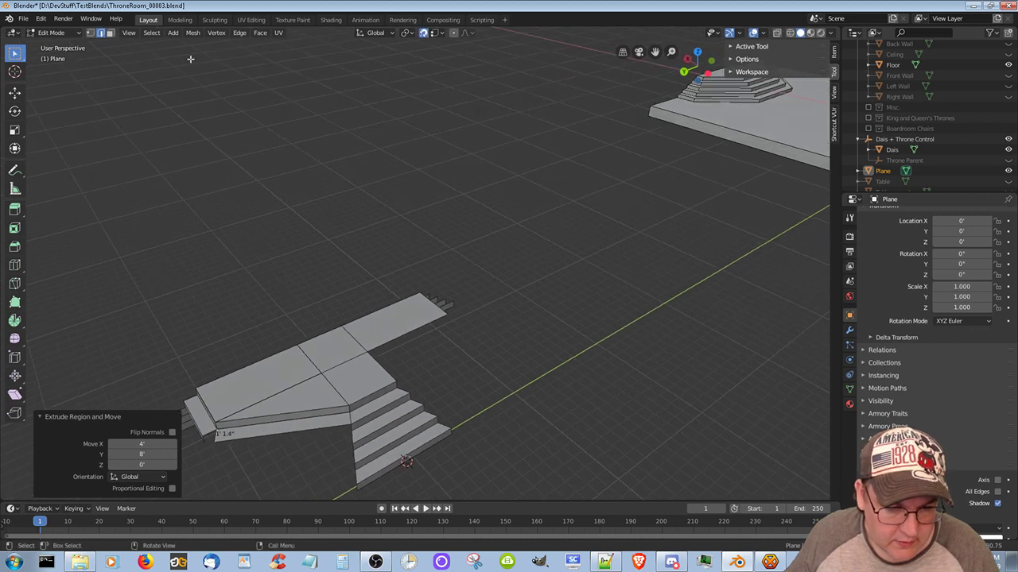
left_click(351, 434)
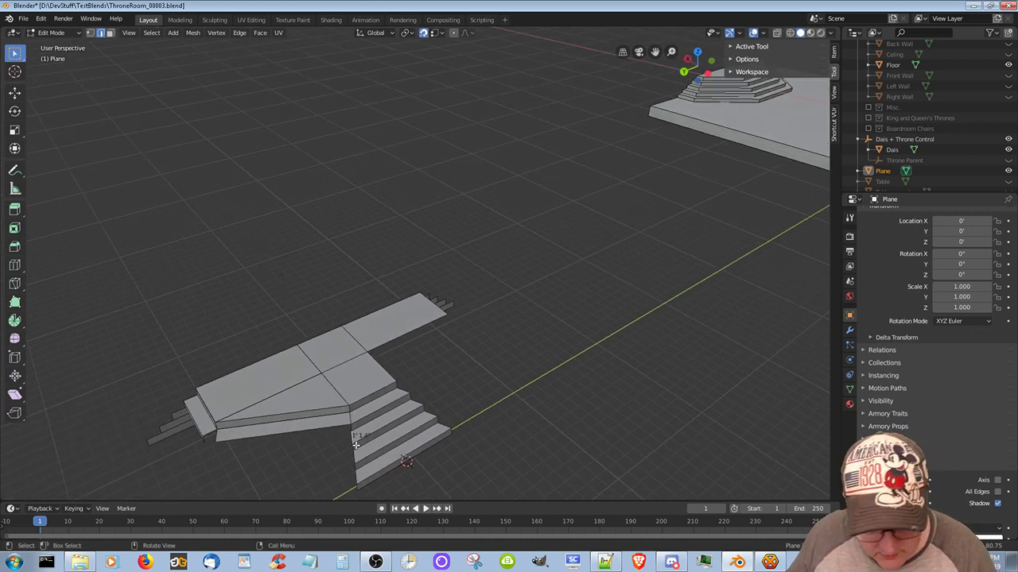
key("e")
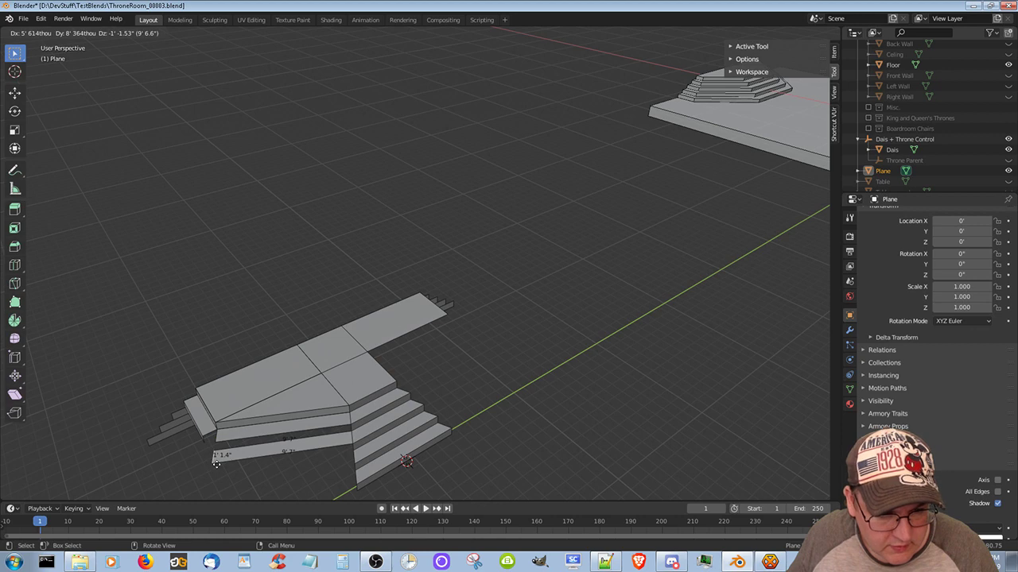
right_click(216, 464)
Extrude the first diagonal tread's outer edge -8" along Z to form the second diagonal riser
middle_click_drag(270, 472, 316, 450)
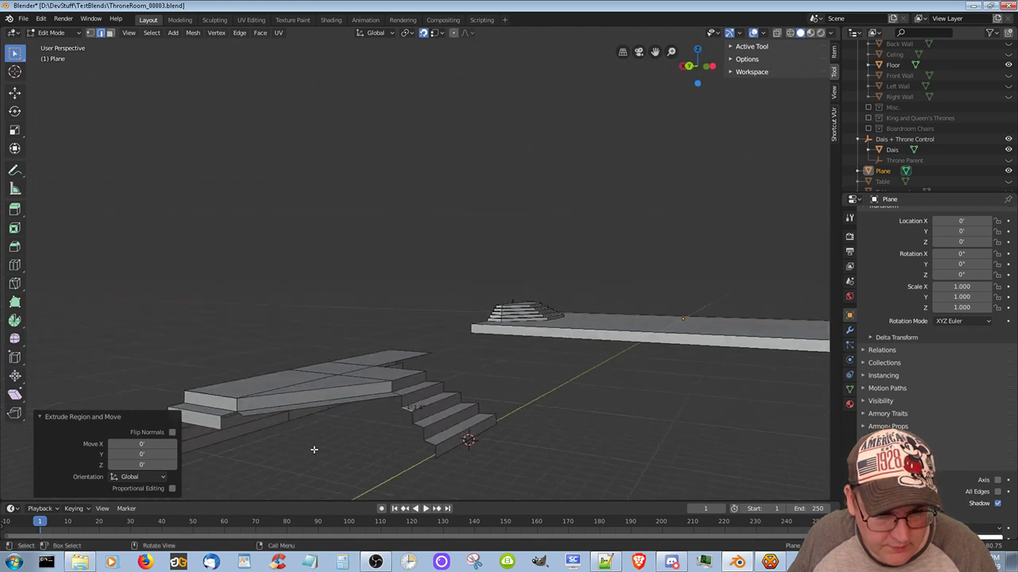
left_click(393, 398)
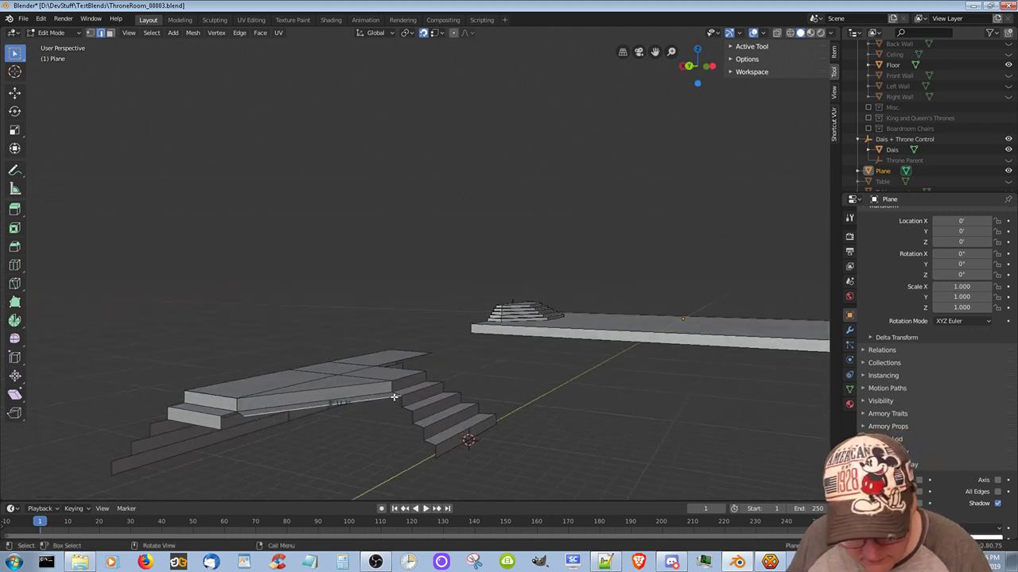
key("e")
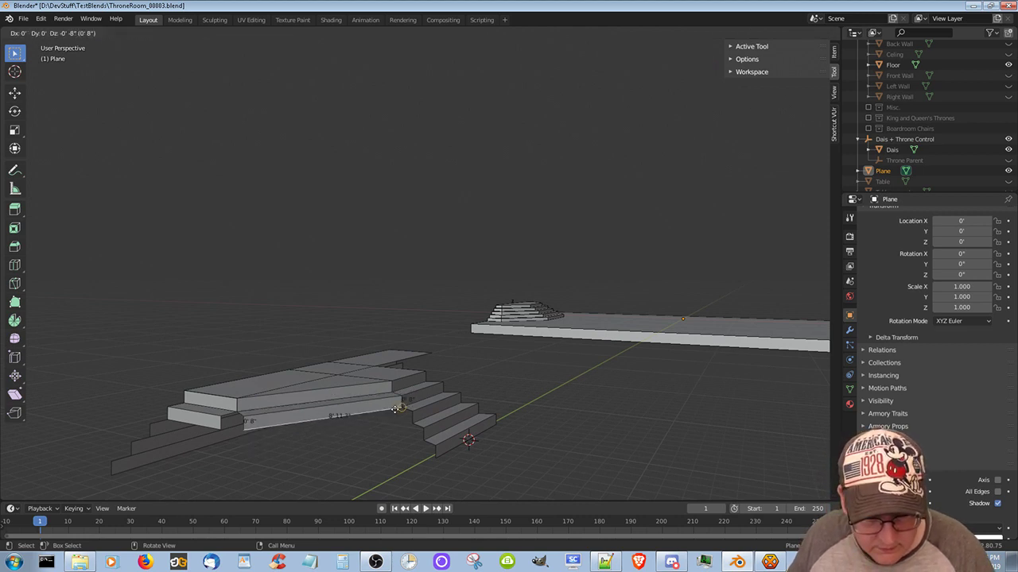
left_click(395, 409)
Extrude the side stairs' second tread end edge 4' in X and 8' in Y to form the second diagonal tread
middle_click_drag(395, 431, 373, 465)
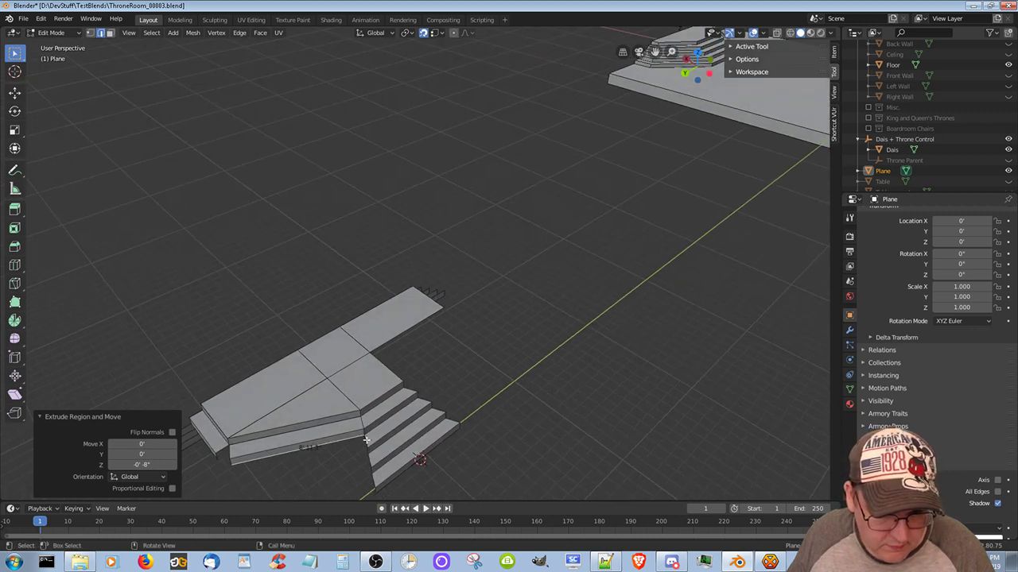
key("e")
key("e")
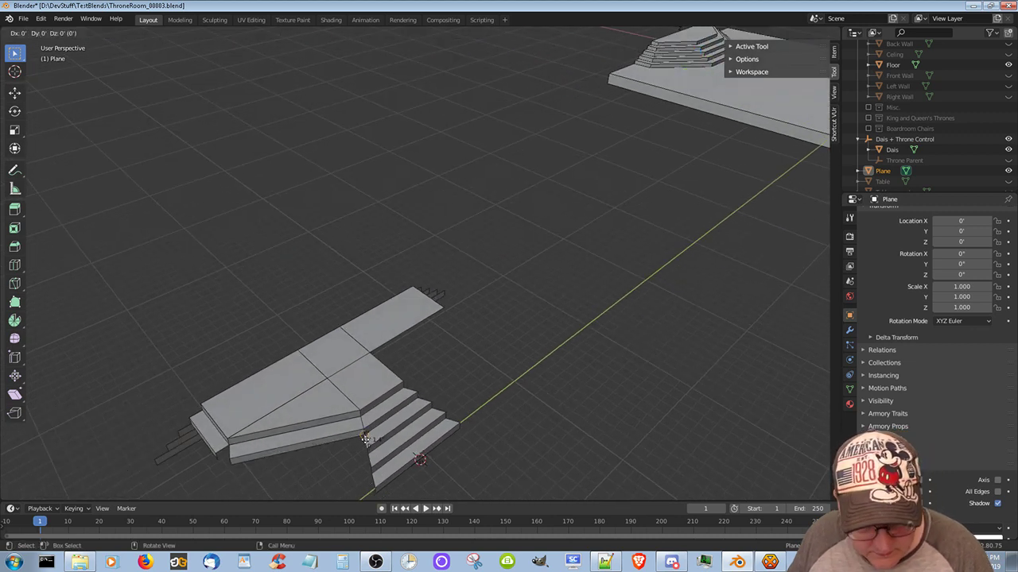
left_click(230, 466)
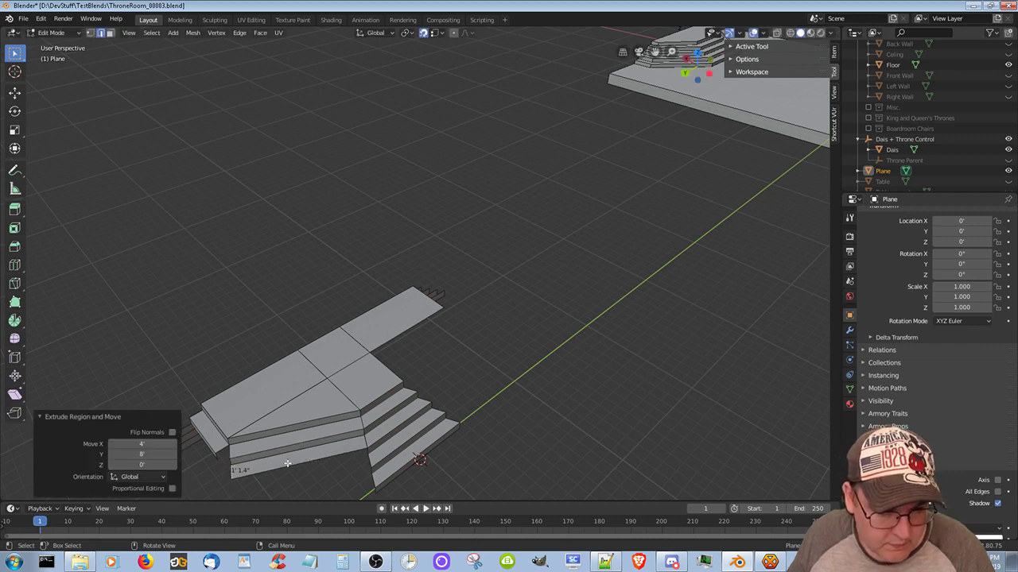
Extrude the second diagonal tread's outer edge -8" along Z to form the third diagonal riser
middle_click_drag(286, 461, 329, 437)
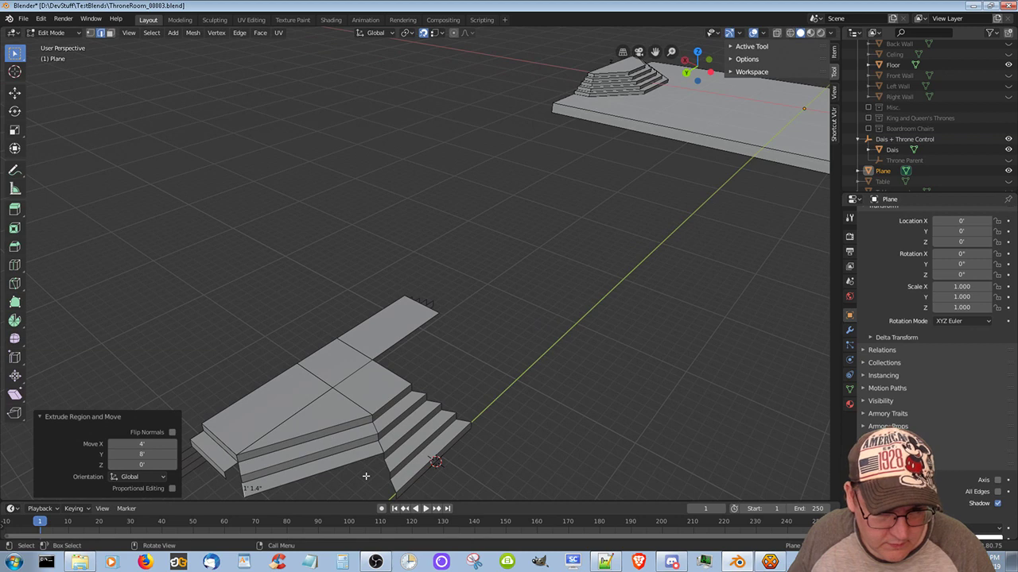
middle_click_drag(366, 468, 414, 433)
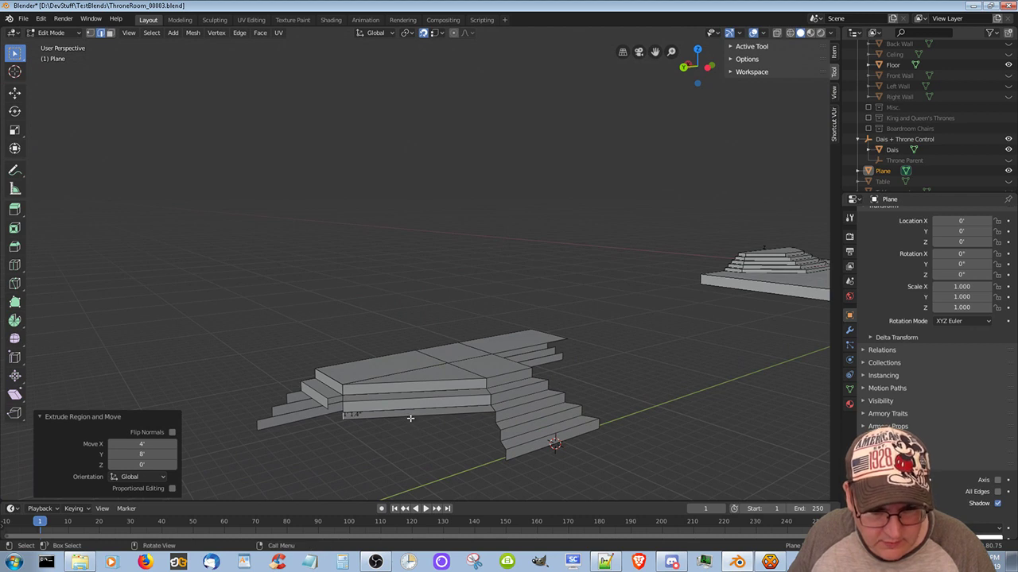
left_click(410, 418)
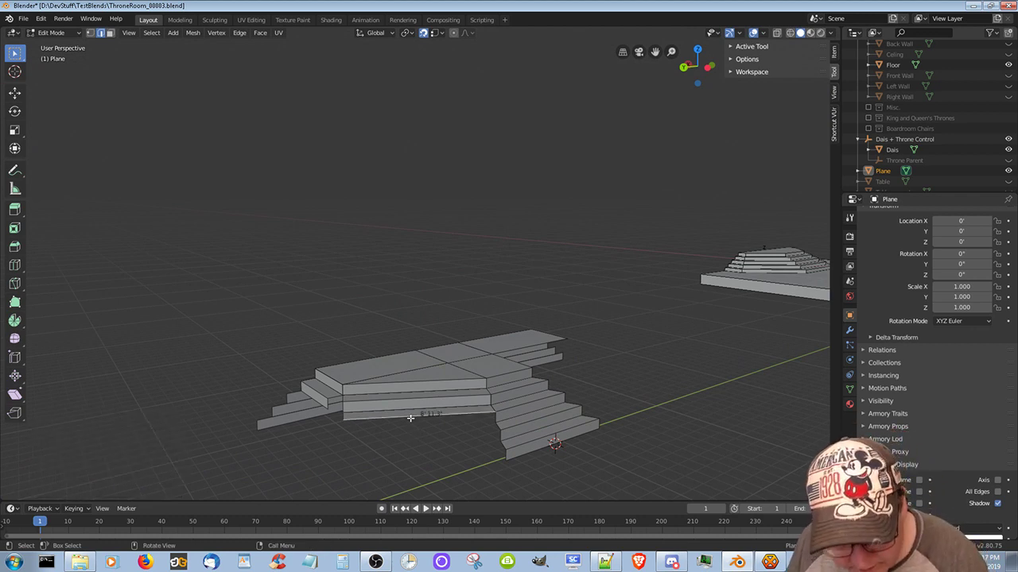
key("g")
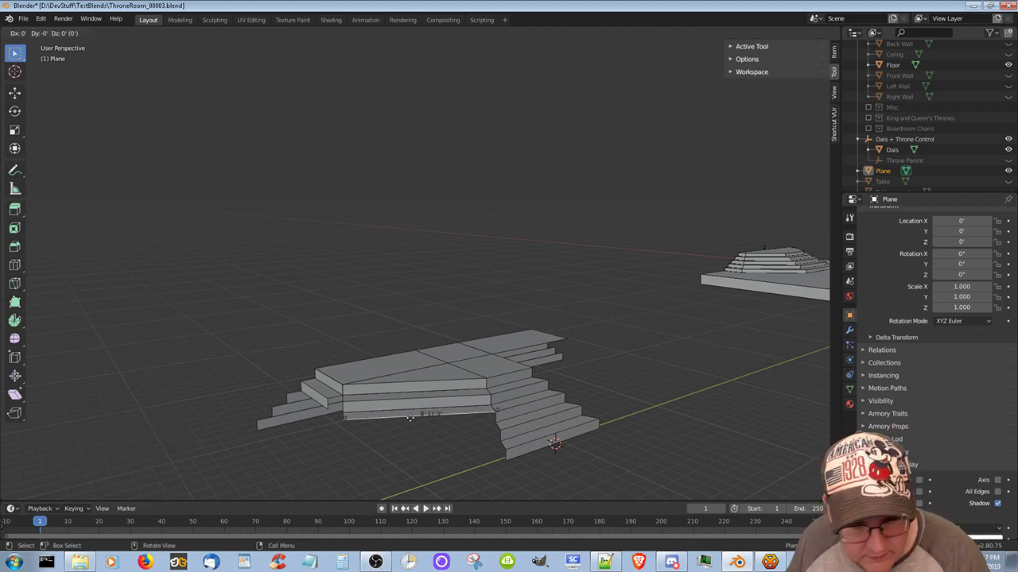
key("z")
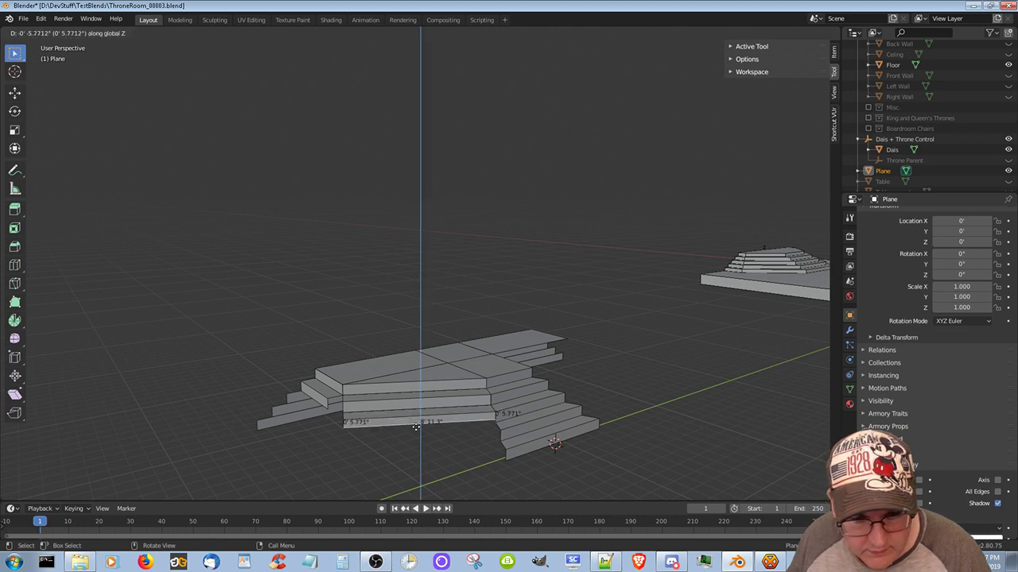
left_click(491, 429)
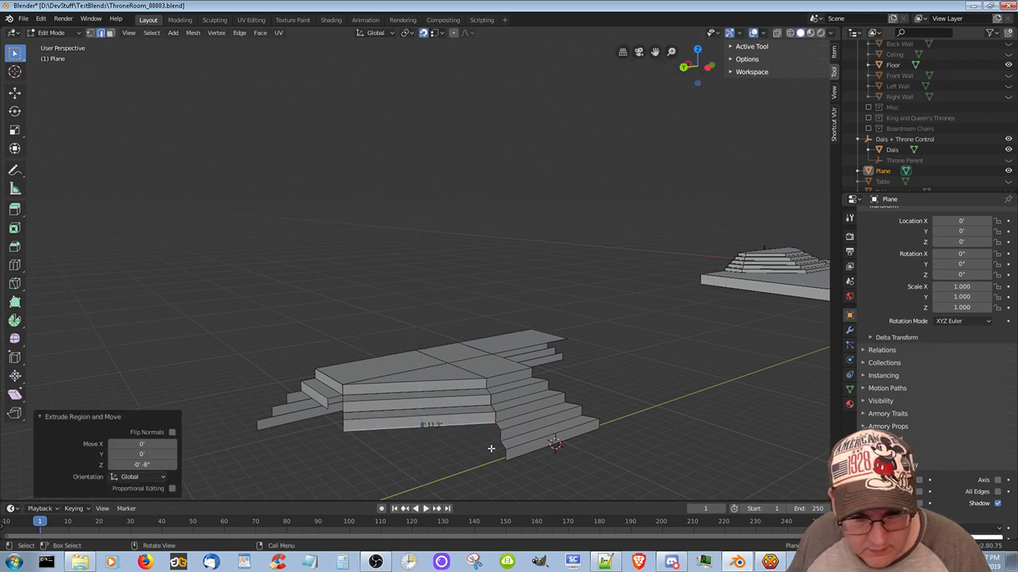
Extrude the side stairs' third tread end edge 4' in X and 8' in Y, snapping to the third diagonal riser's base to form a tread
middle_click_drag(484, 447, 485, 463)
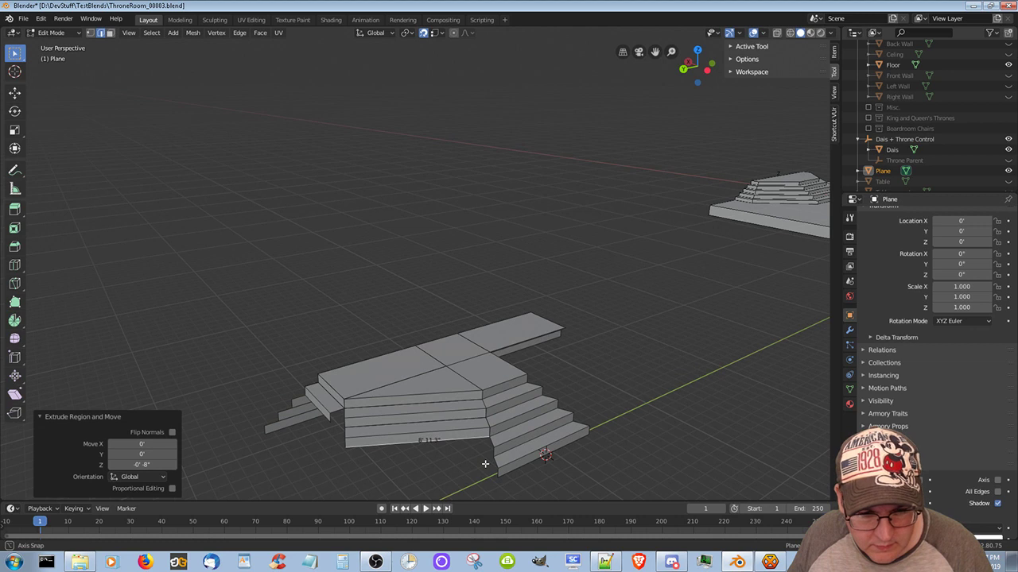
left_click(493, 440)
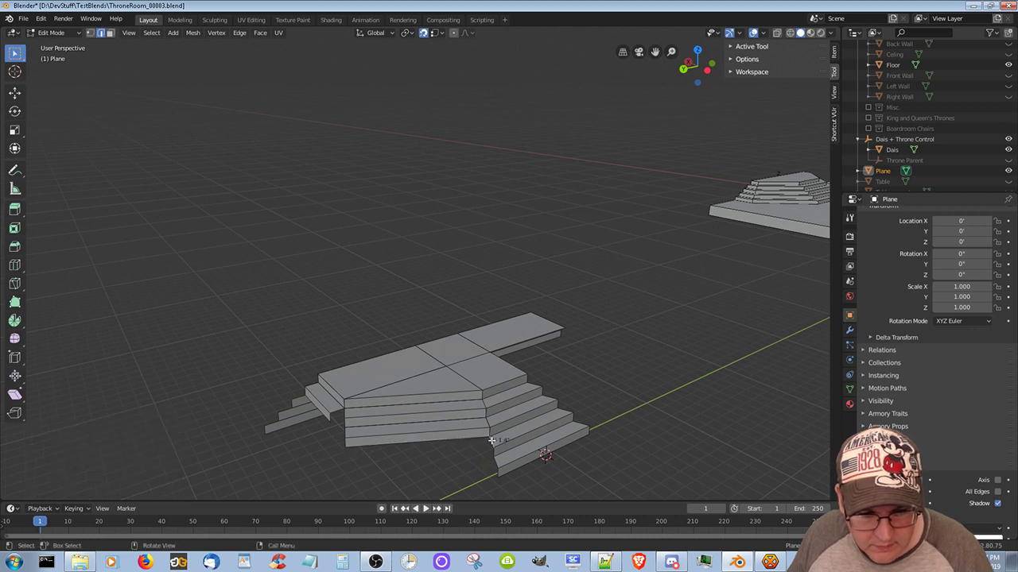
key("e")
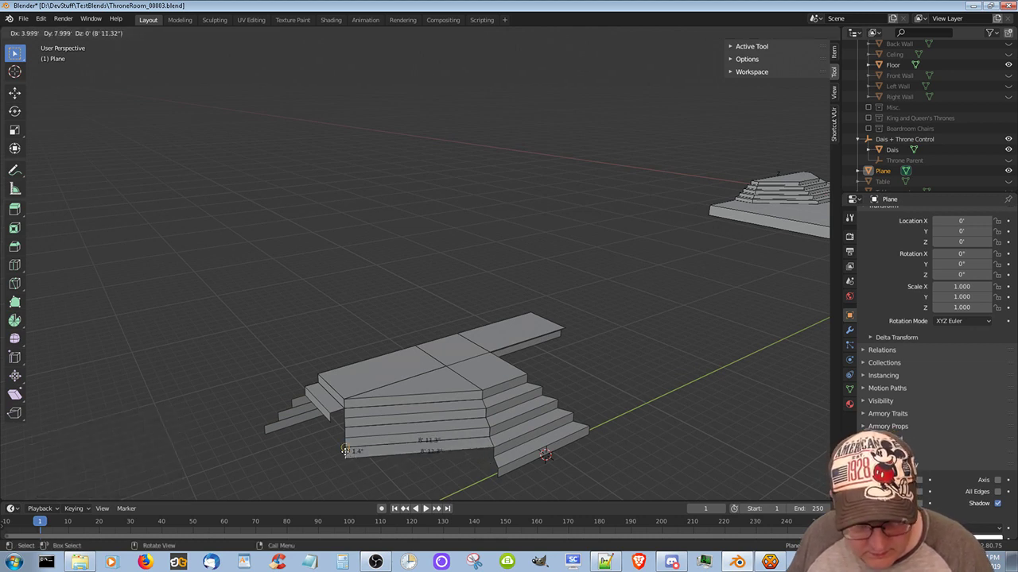
left_click(345, 451)
Extrude the third diagonal tread's outer edge -8" along Z to form the fourth diagonal riser
left_click(471, 449)
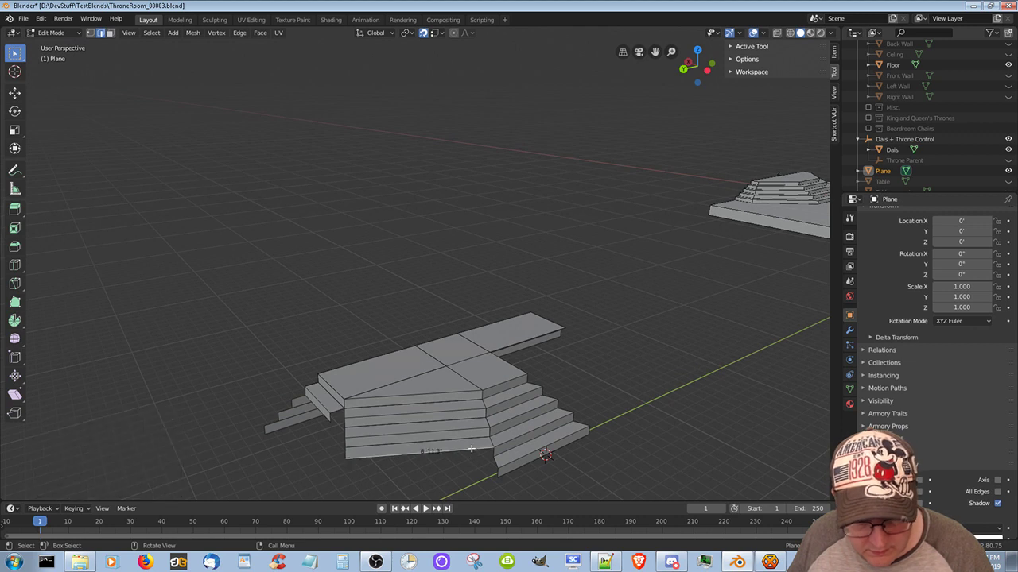
key("g")
key("z")
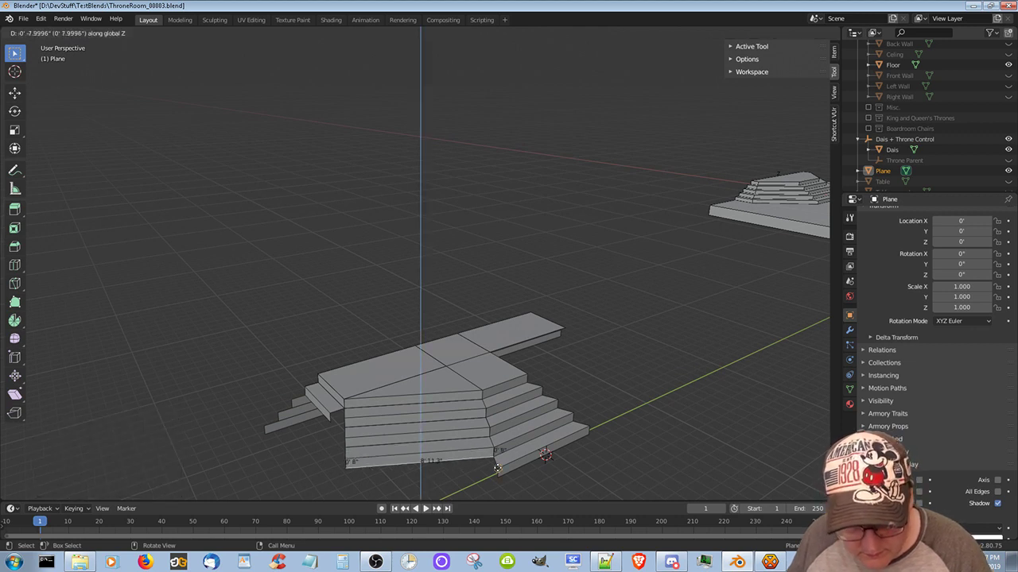
left_click(494, 459)
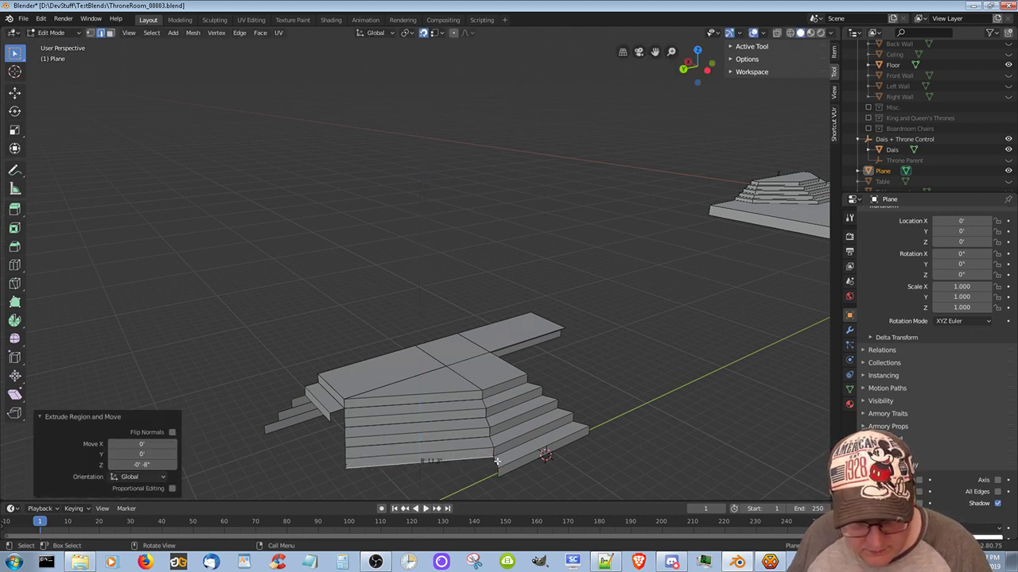
Extrude the side stairs' lowest tread end edge 4' in X and 8' in Y to form the fourth diagonal tread
left_click(497, 461)
key("g")
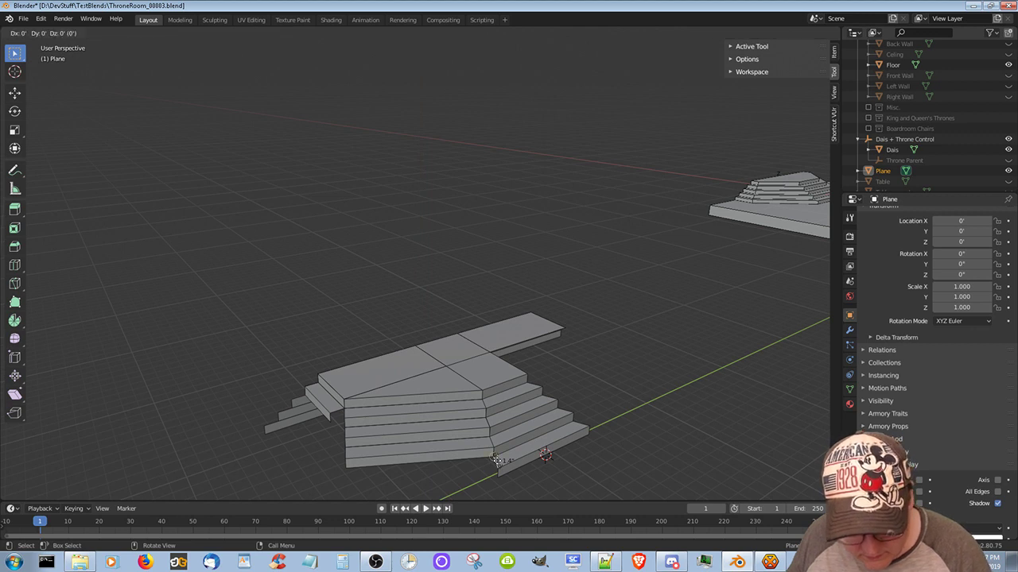
left_click(429, 480)
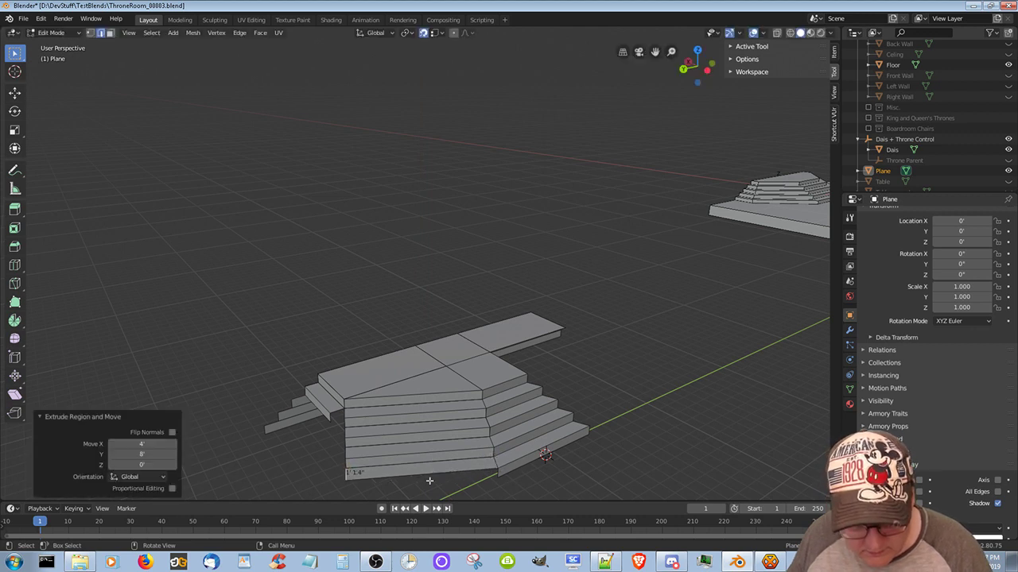
Extrude the lowest diagonal tread's outer edge -8" along Z to form the bottom riser of the diagonal stairs
left_click(481, 469)
key("e")
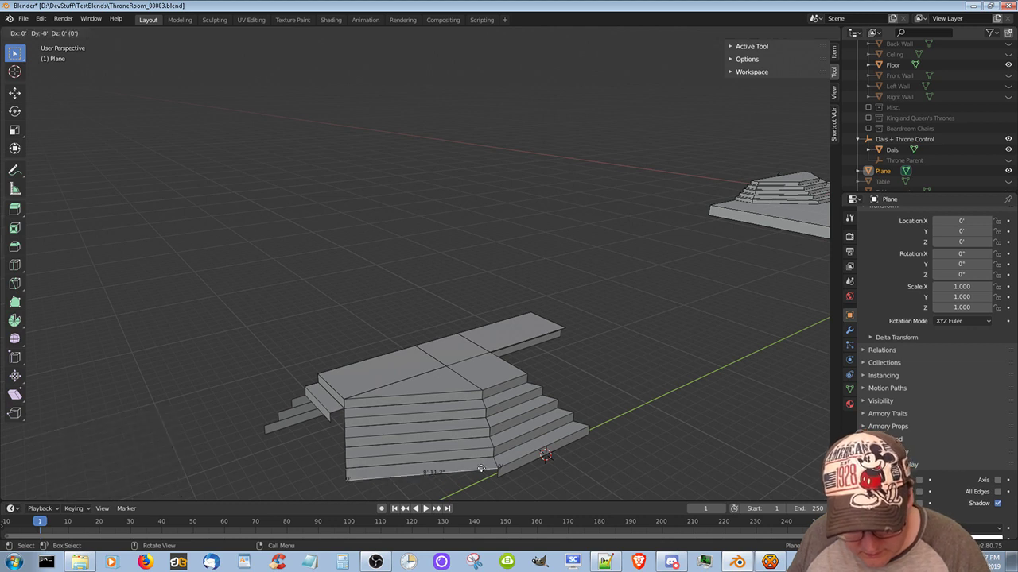
key("z")
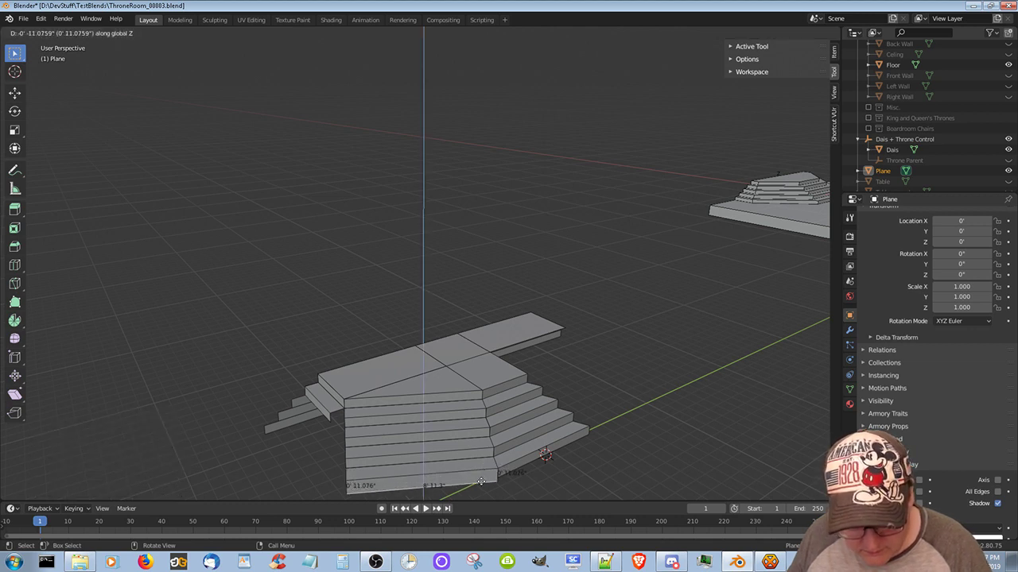
left_click(510, 484)
middle_click_drag(511, 484, 504, 67)
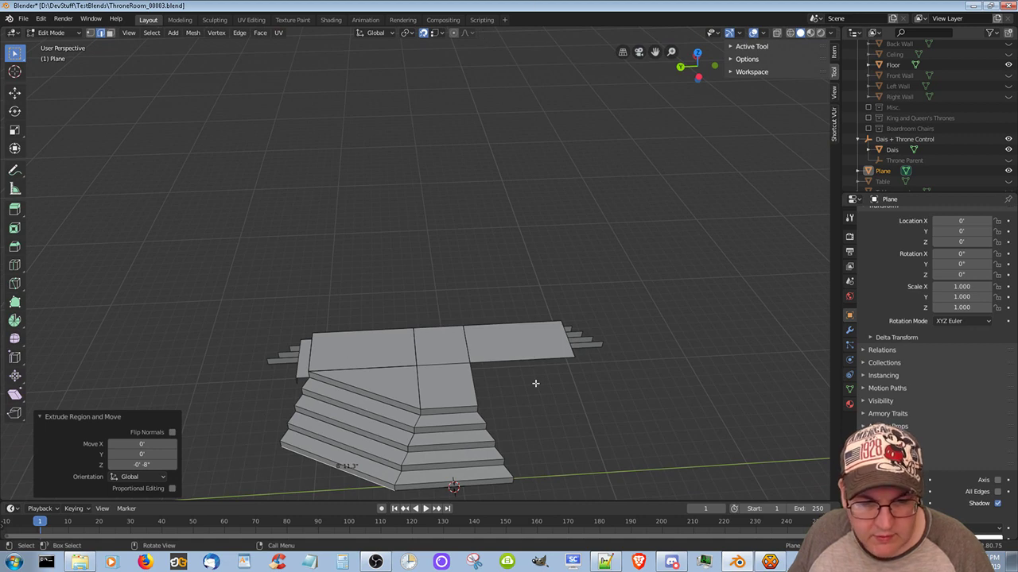
middle_click_drag(535, 384, 617, 389)
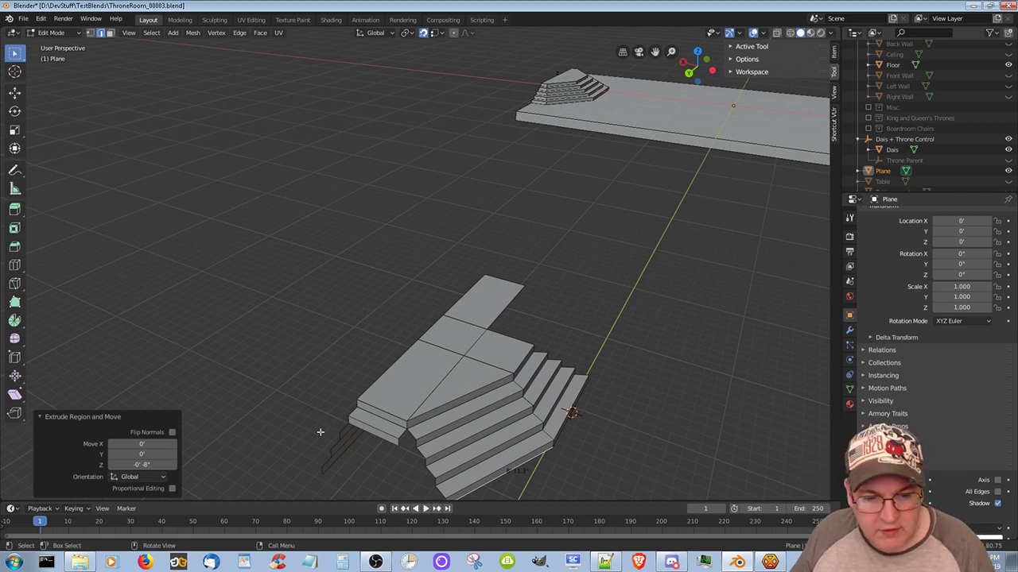
Extrude the third step's vertical edge -4' along X to form the third riser of the stairs at the landing's +Y end
middle_click_drag(372, 450, 437, 423)
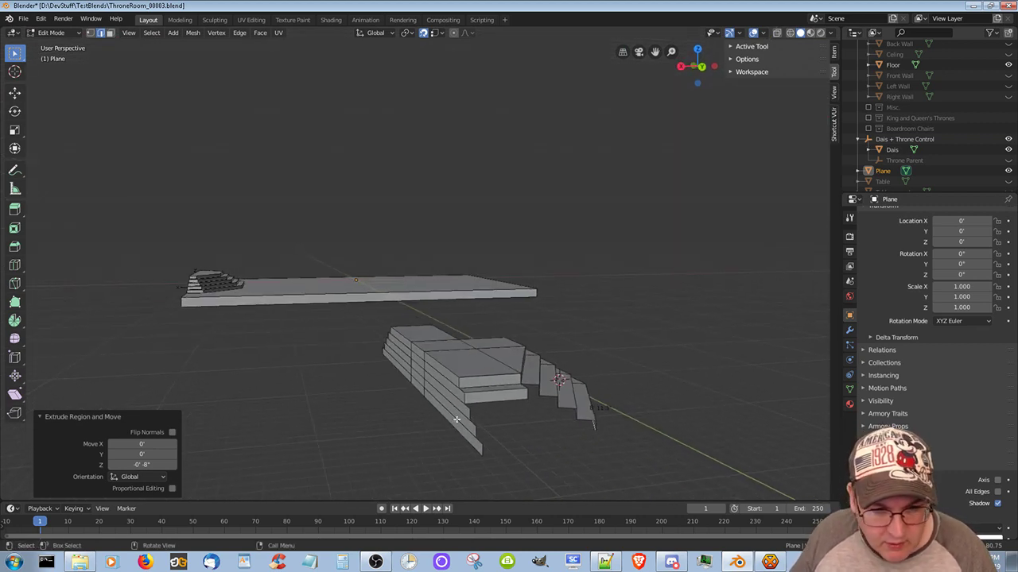
middle_click_drag(495, 411, 511, 440)
left_click(532, 398)
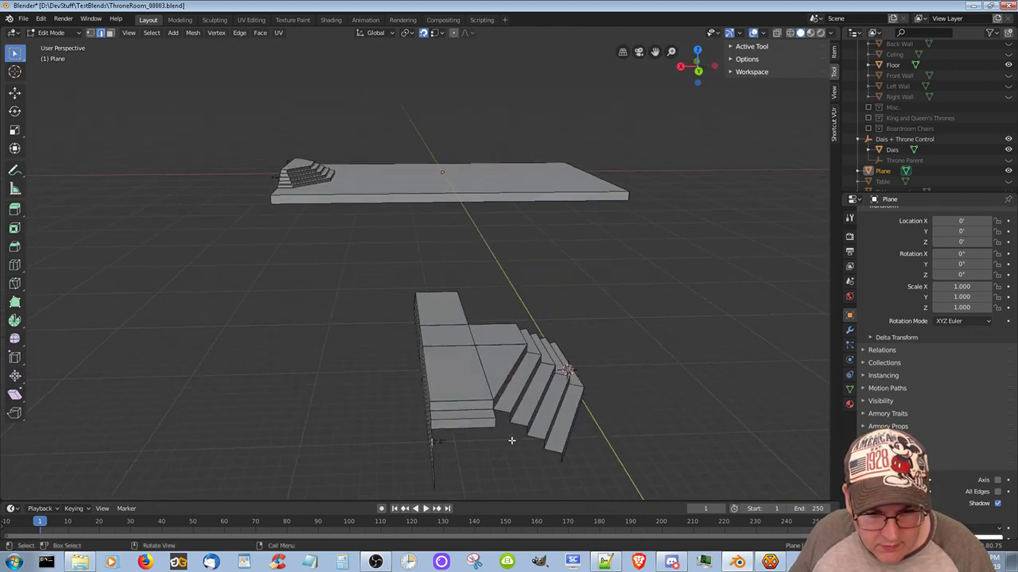
key("g")
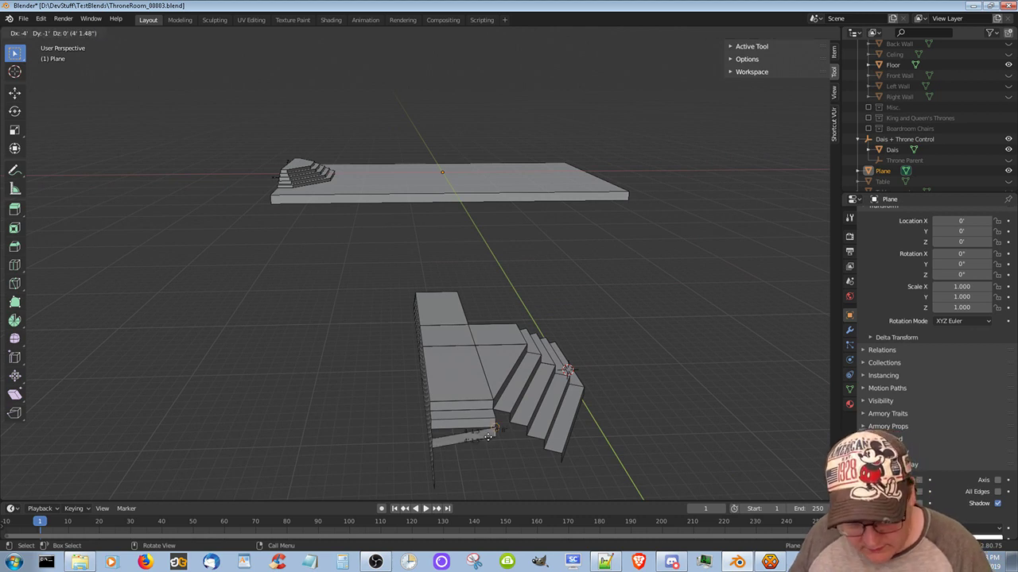
key("x")
left_click(488, 437)
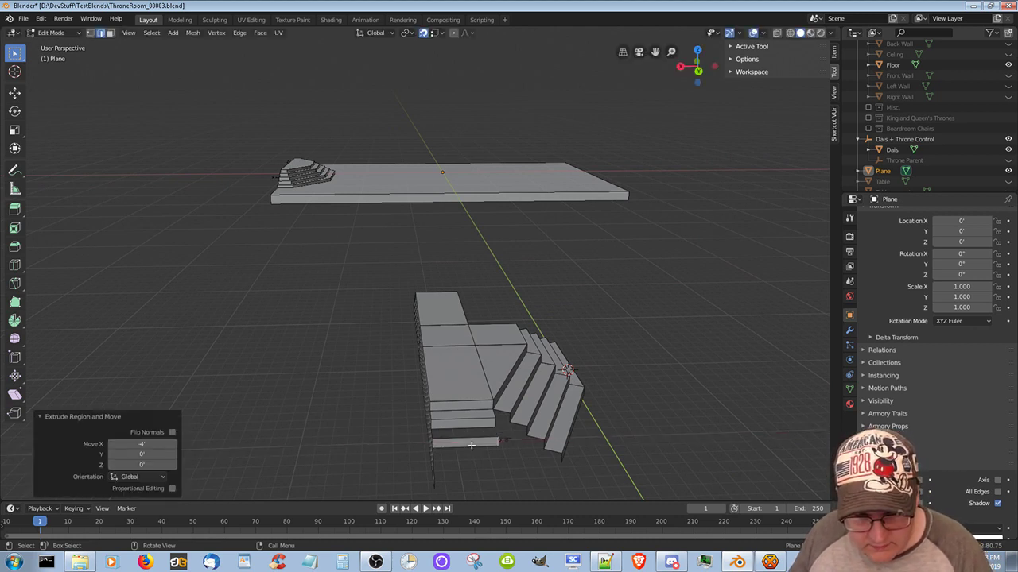
Extrude the fourth step's vertical edge -4' along X to form the fourth riser of the +Y end stairs
left_click(433, 456)
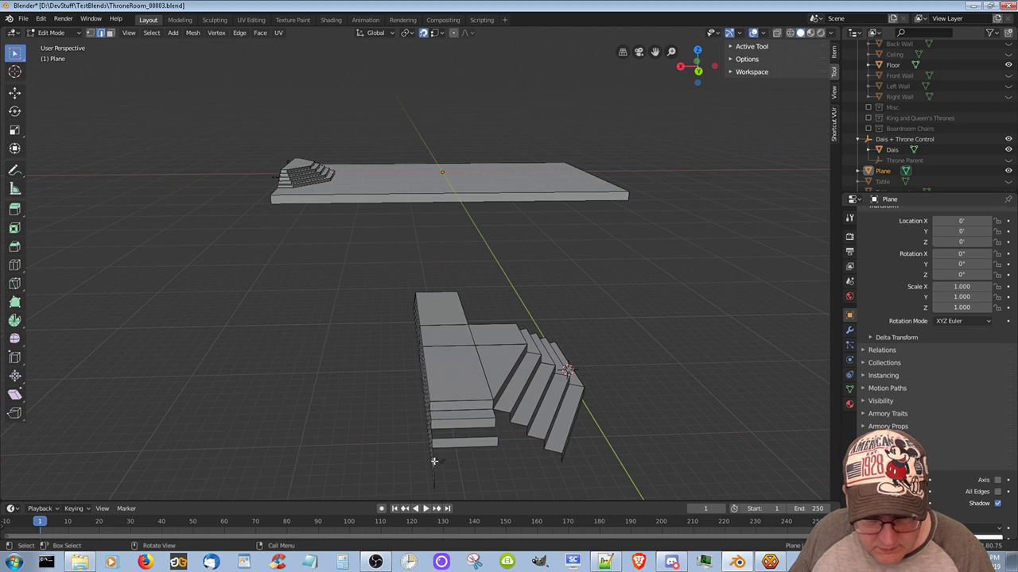
key("e")
key("x")
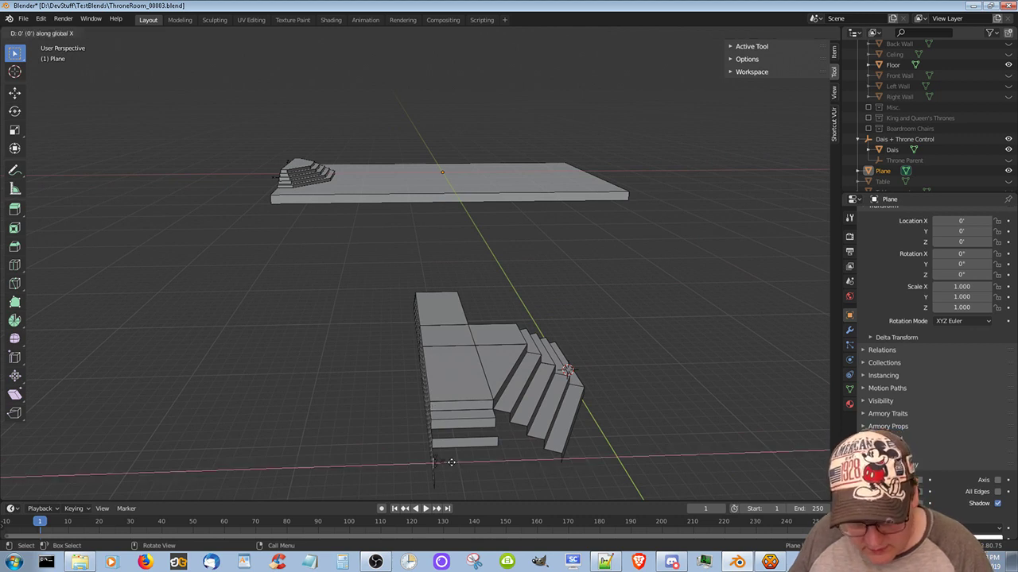
left_click(494, 452)
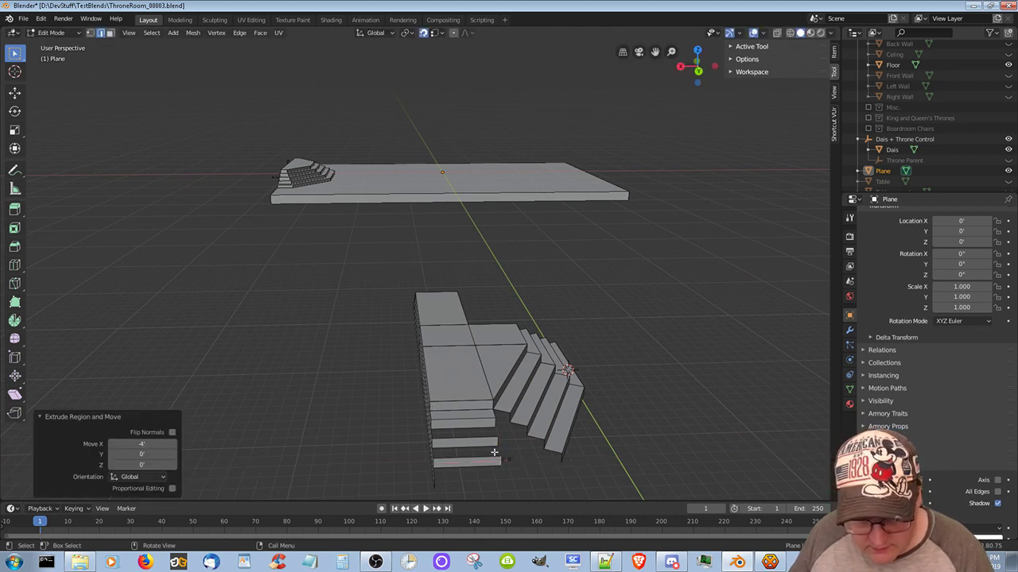
Extrude the lowest step's vertical edge -4' along X to form the bottom riser of the +Y end stairs
left_click(435, 481)
key("e")
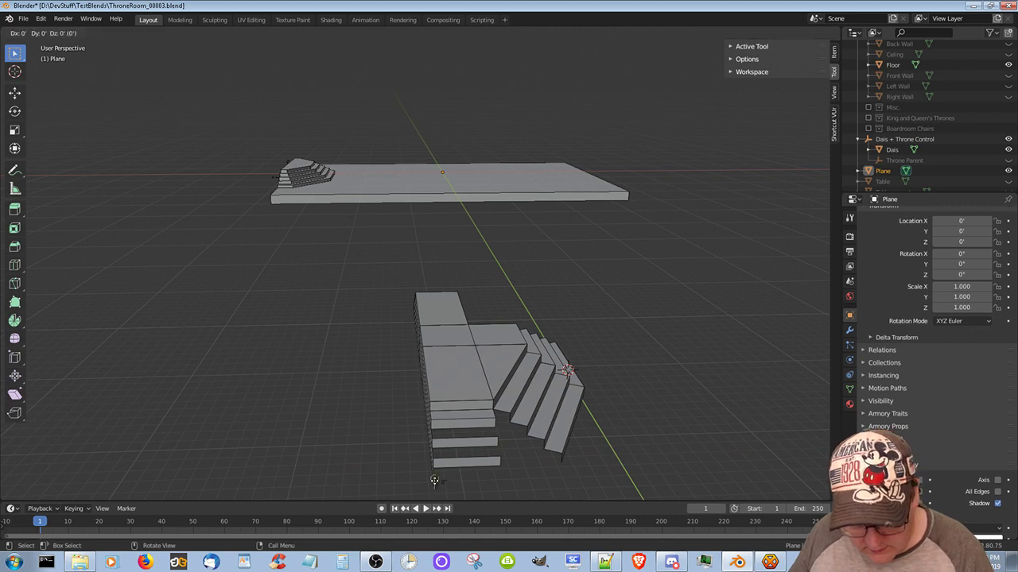
key("x")
left_click(501, 472)
middle_click_drag(516, 474, 538, 464)
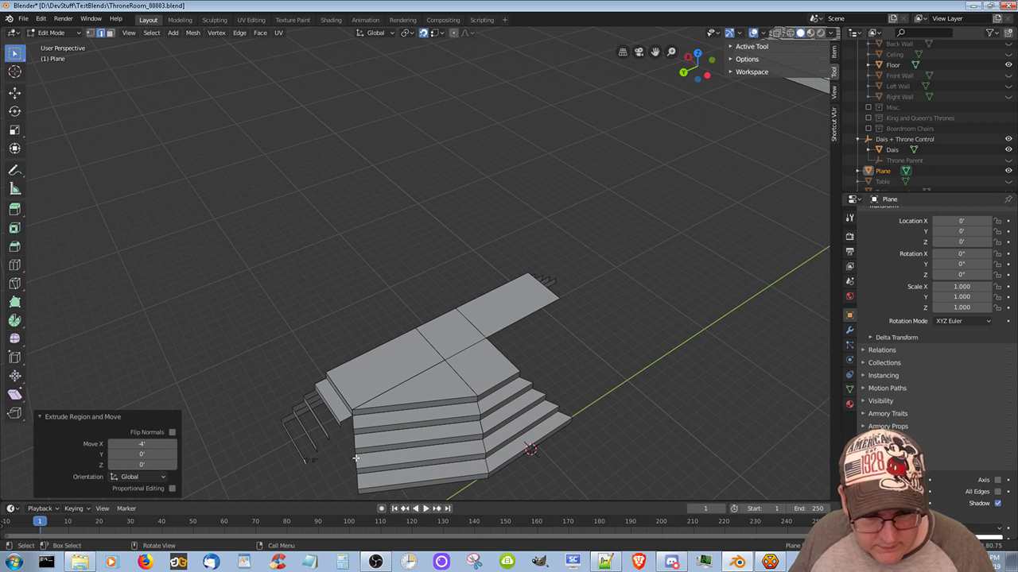
Extrude the top edge of the +Y end stairs' third riser -1' along Y to form the second tread
left_click(322, 425)
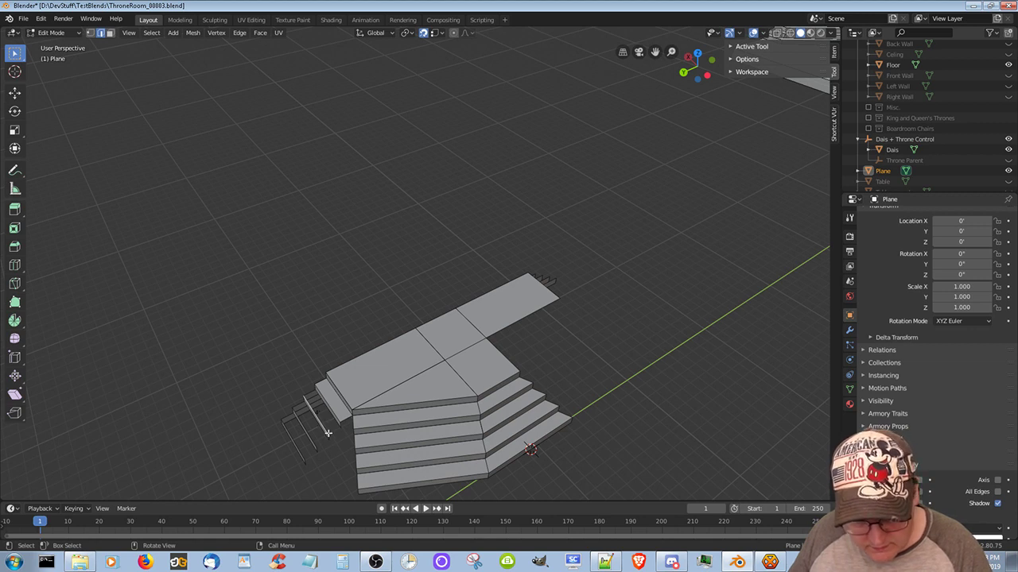
key("e")
key("y")
key("minus")
key("1")
key("Return")
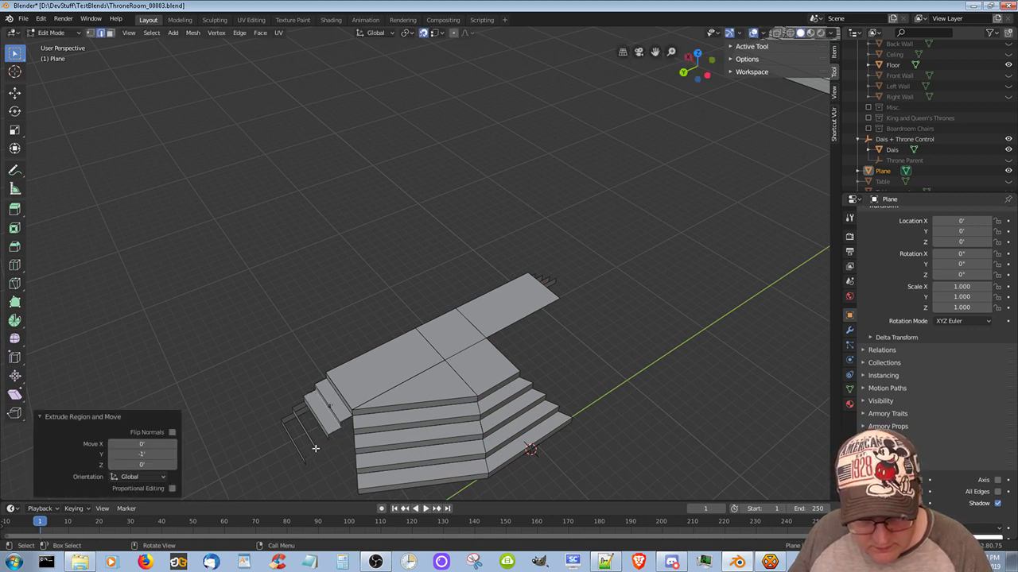
Extrude the top edge of the +Y end stairs' fourth riser -1' along Y to form the third tread
left_click(316, 449)
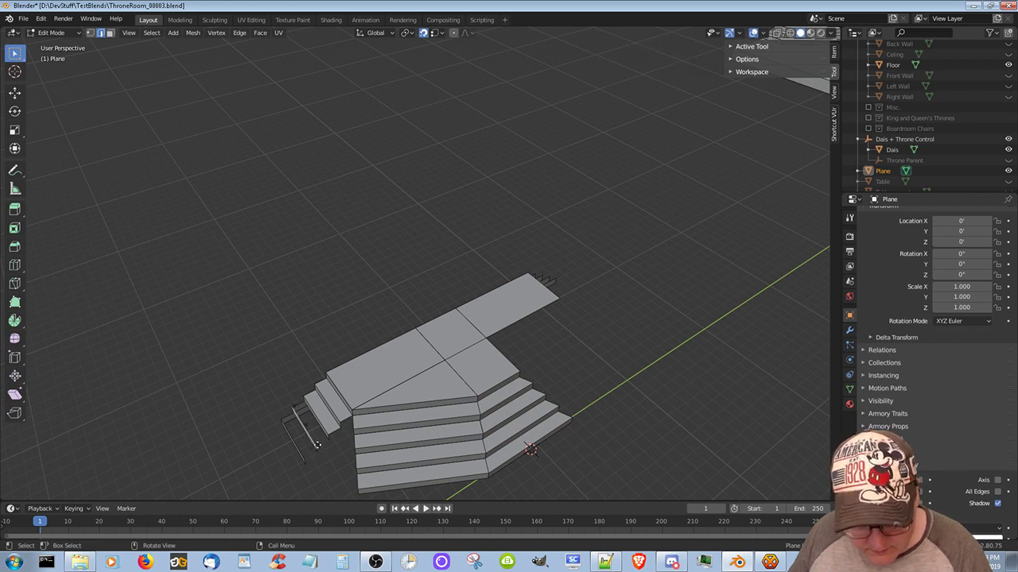
key("e")
key("y")
key("minus")
key("1")
key("Return")
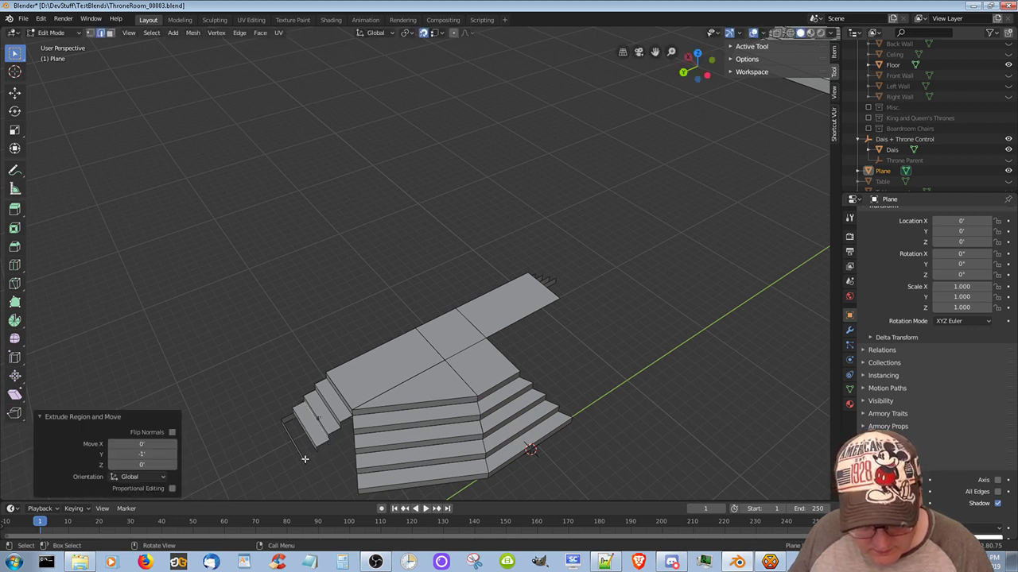
Extrude the bottom riser's top edge -1' along Y, snapping to the fourth riser's base, to form the +Y end stairs' lowest tread
left_click(310, 460)
middle_click_drag(307, 459, 361, 463)
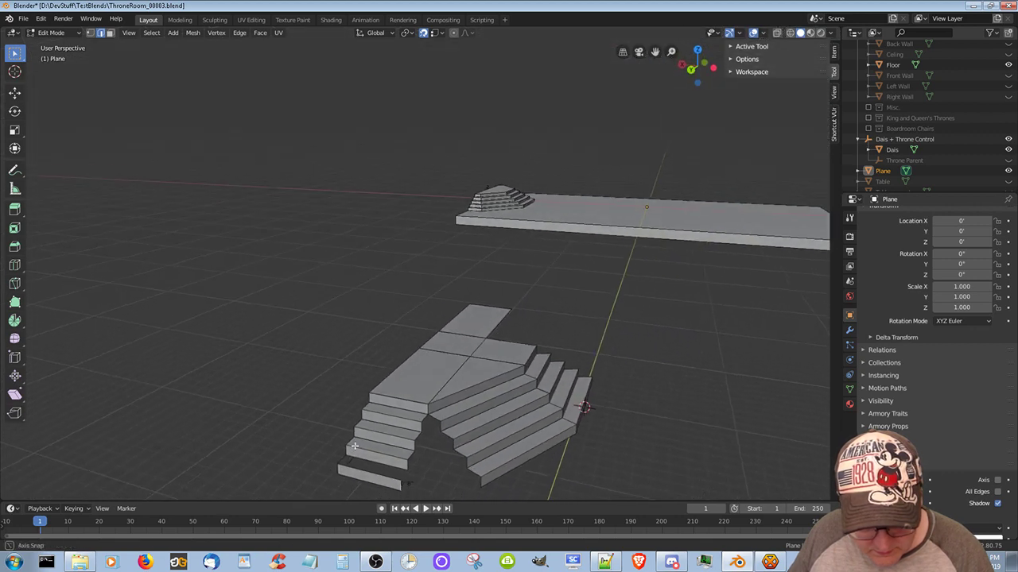
left_click(390, 477)
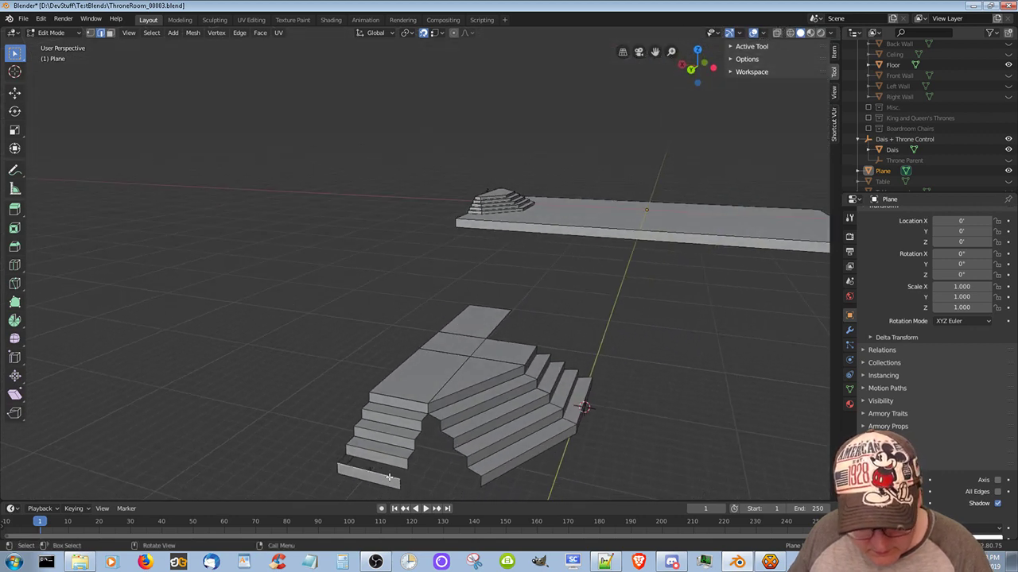
key("e")
left_click(401, 469)
middle_click_drag(436, 470, 397, 481)
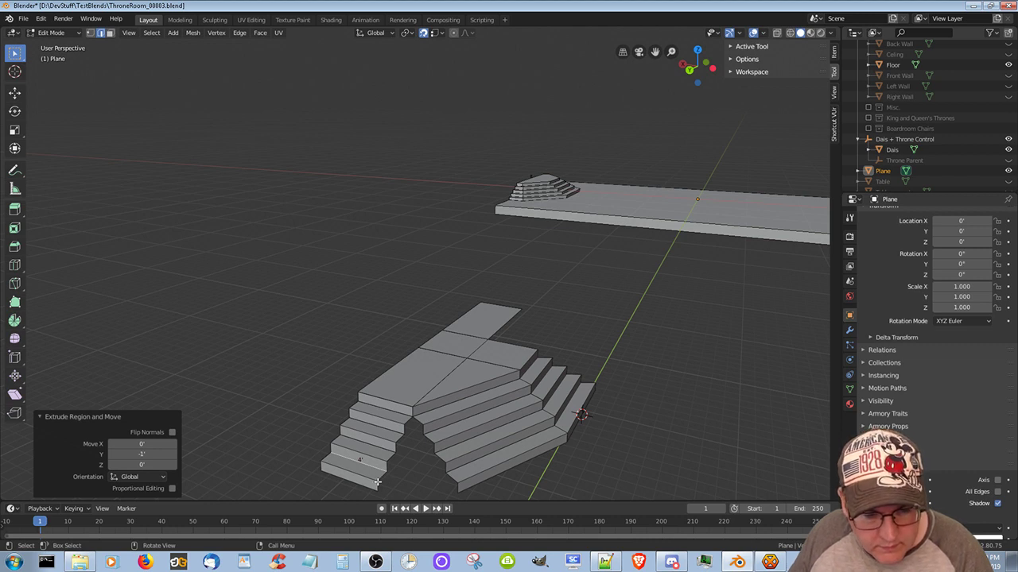
Extrude the +Y end stairs' bottom riser end edge -4' in X and -2' in Y, snapping to the diagonal stairs' bottom riser
left_click(378, 485)
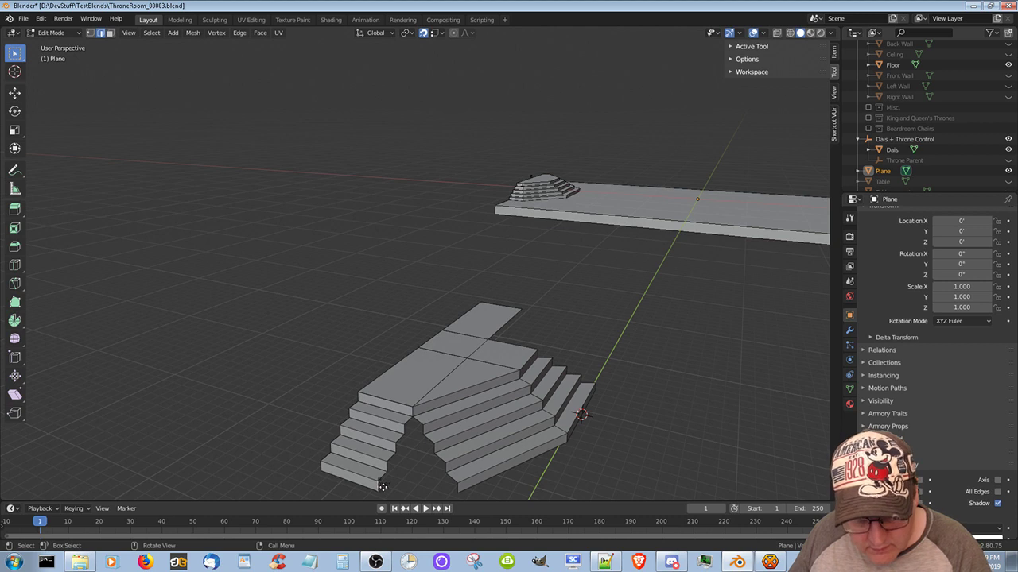
key("e")
left_click(459, 488)
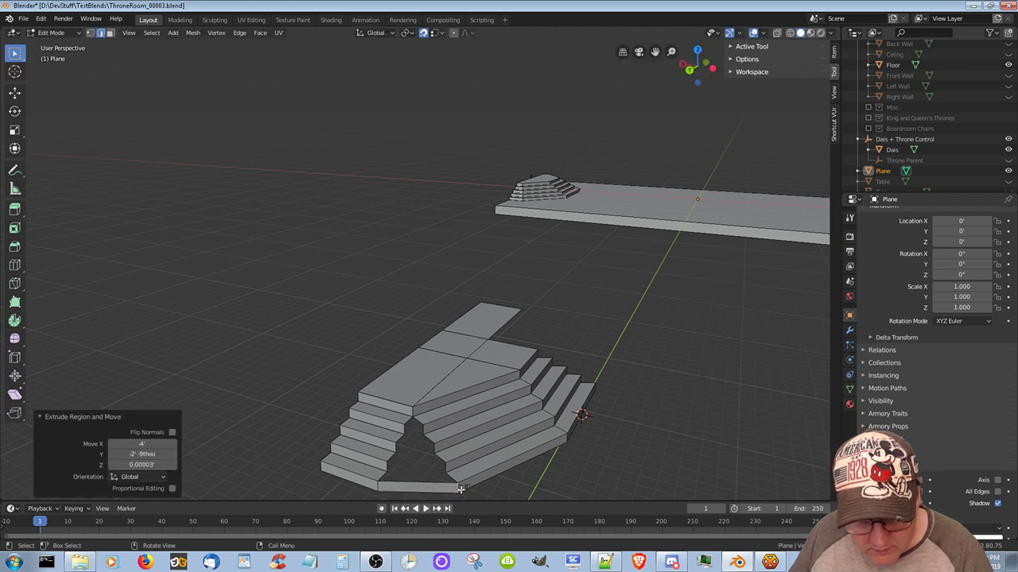
left_click(382, 477)
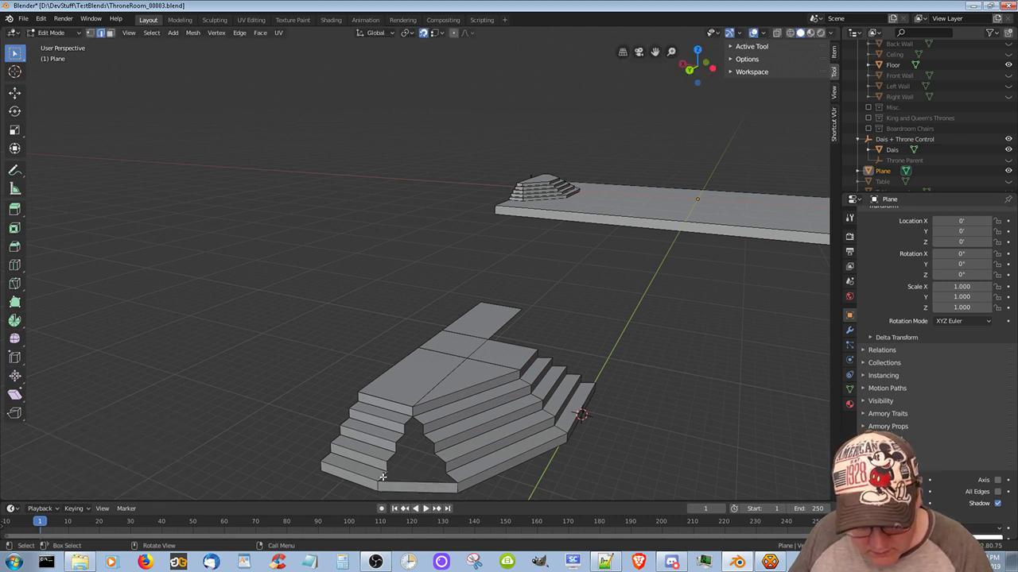
key("g")
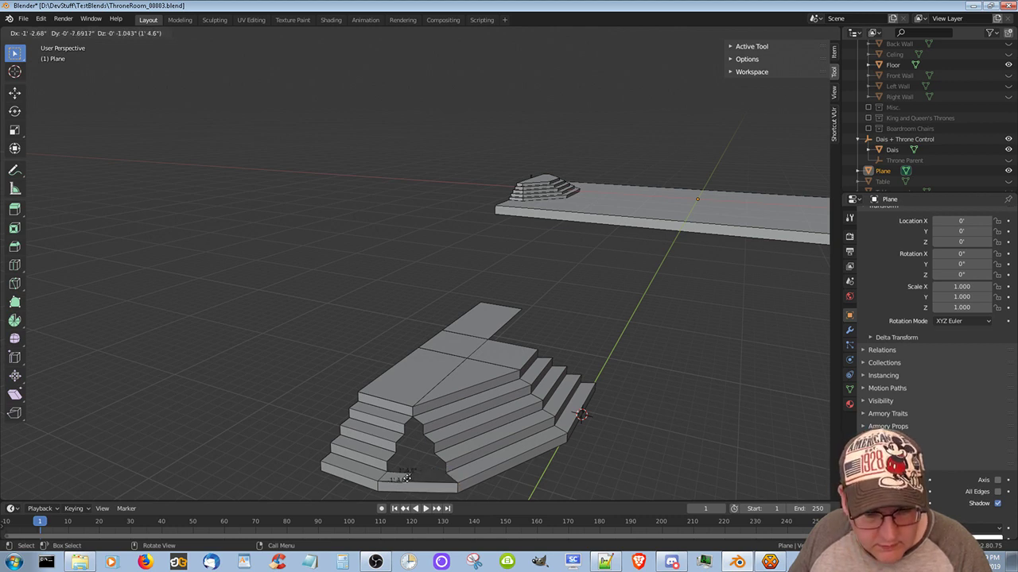
key("Escape")
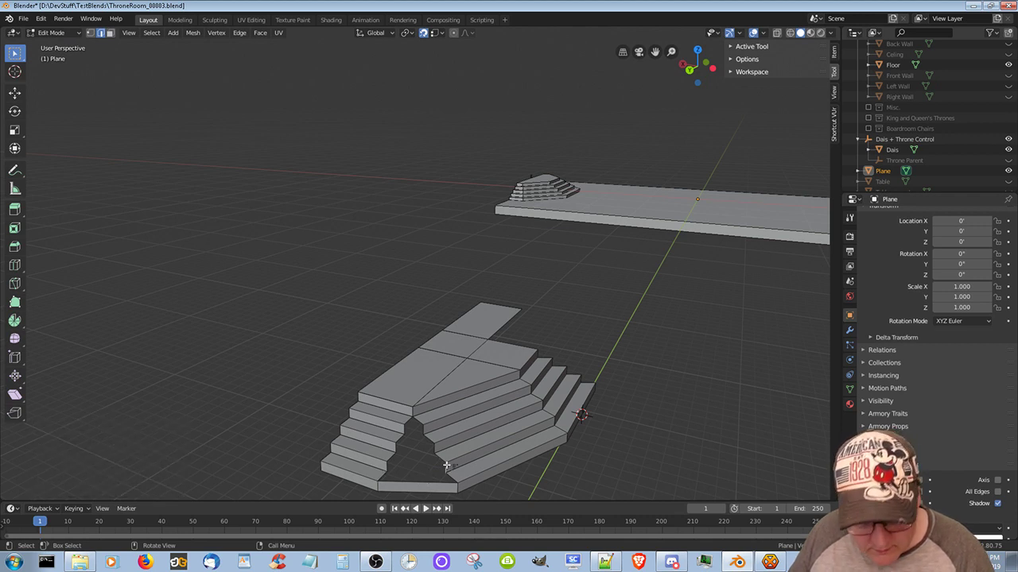
Bridge the corner gap by extruding the diagonal stairs' fourth riser end edge 3' in X and 1'6" in Y, and the third's 2' and 1'
key("e")
left_click(390, 465)
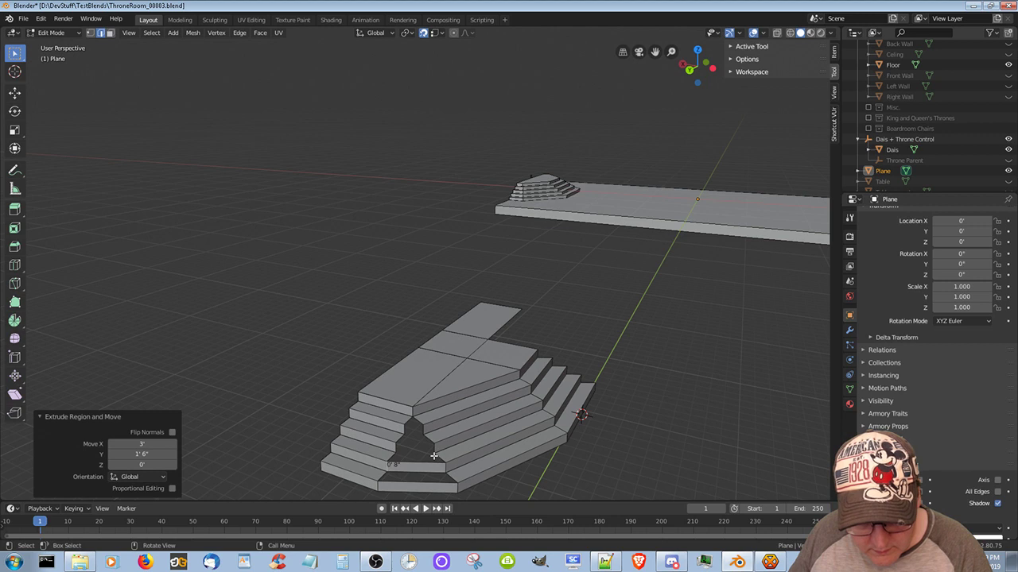
key("e")
left_click(403, 449)
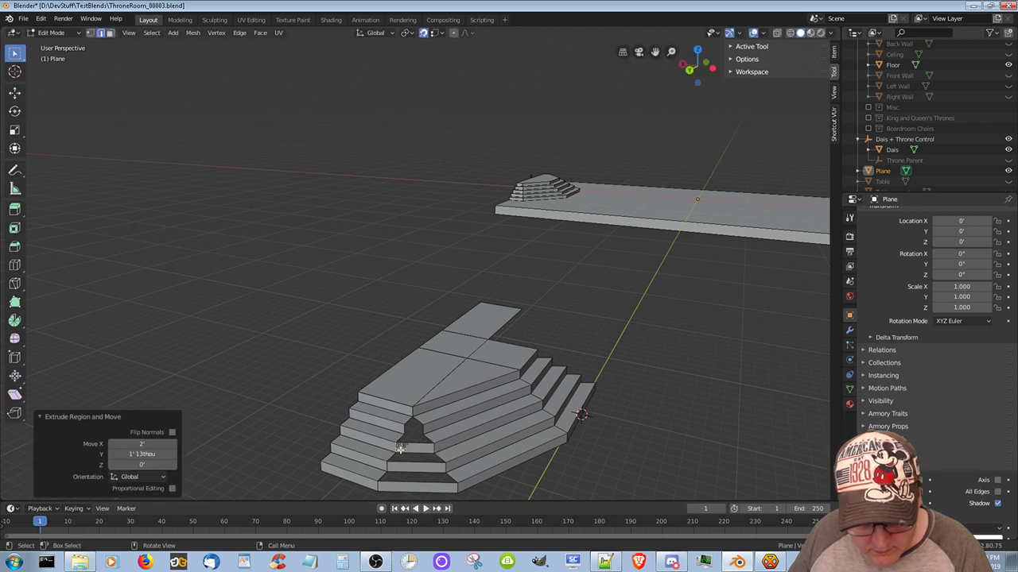
Extrude the diagonal stairs' second riser end edge 1' in X and 6" in Y to form the second corner riser
left_click(401, 430)
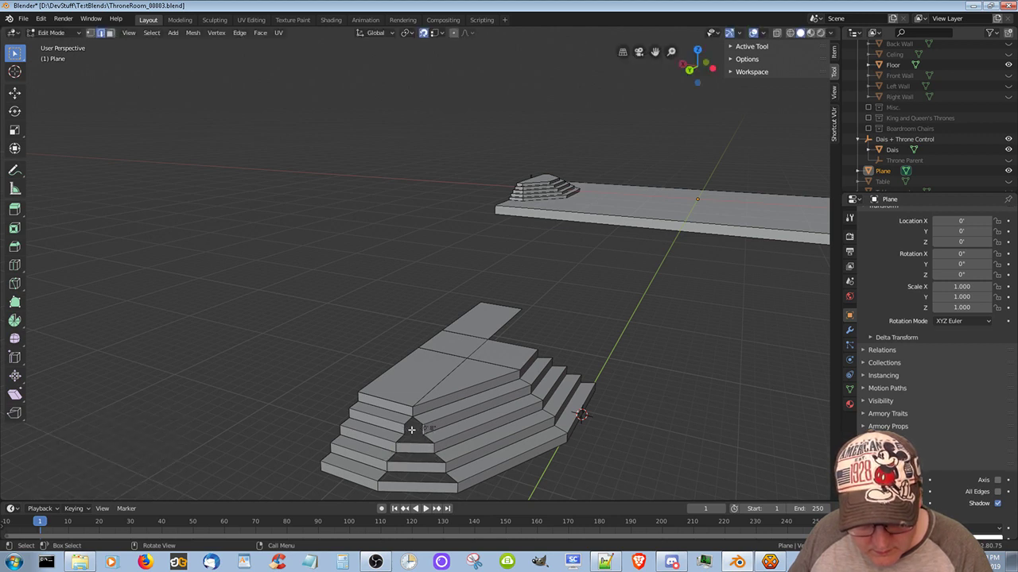
key("e")
left_click(407, 431)
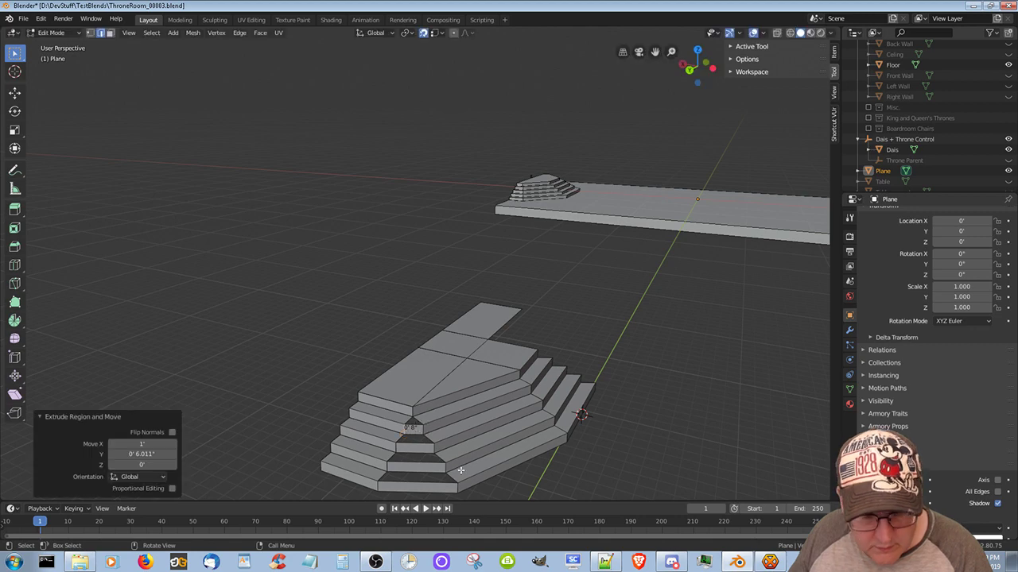
middle_click_drag(455, 470, 361, 490)
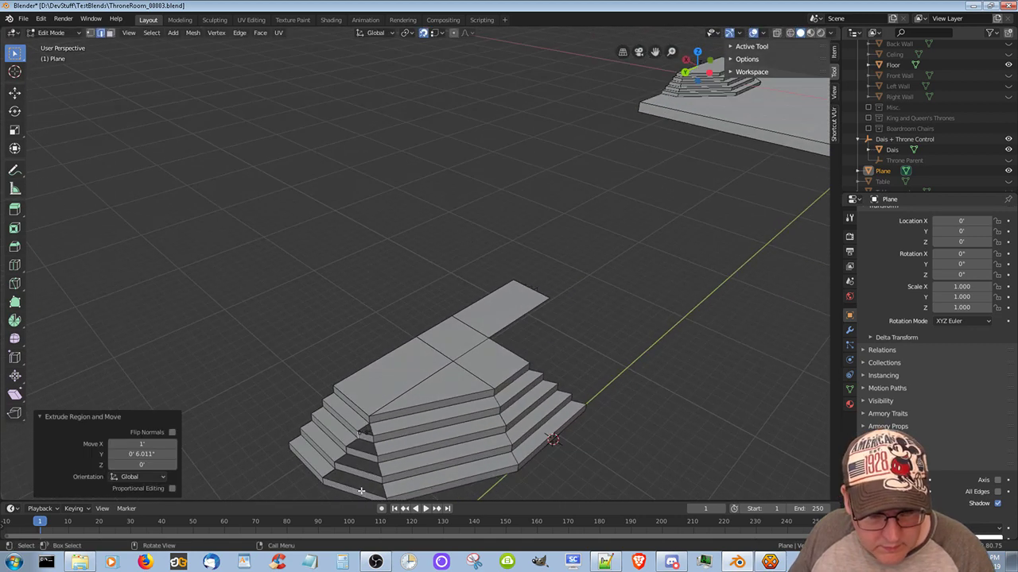
left_click(361, 487)
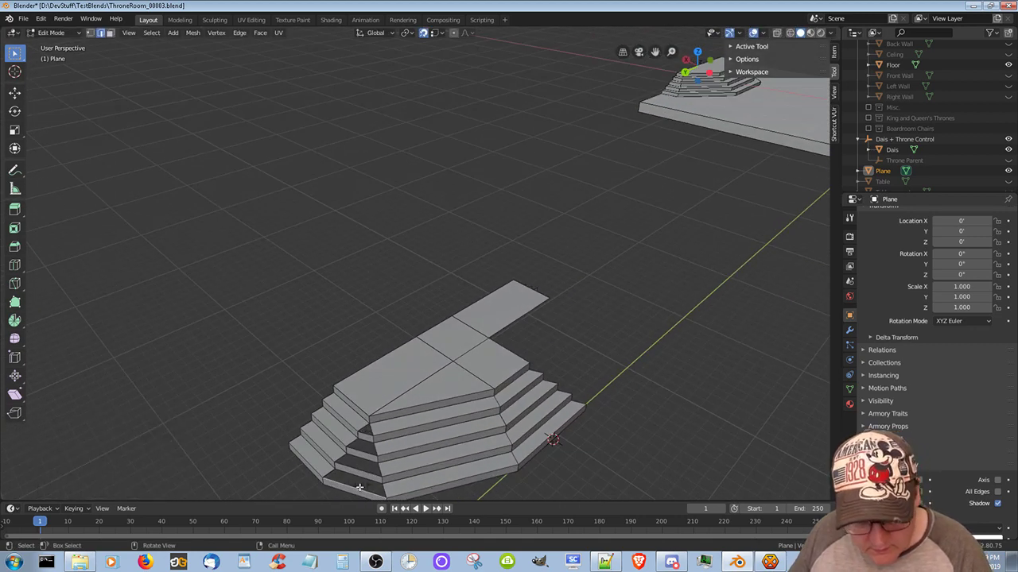
key("g")
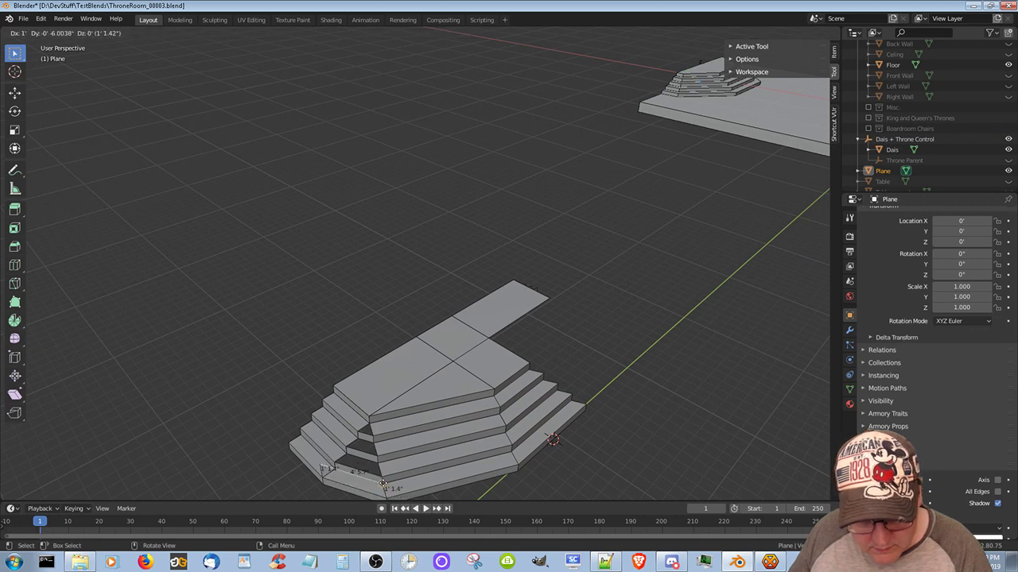
right_click(364, 491)
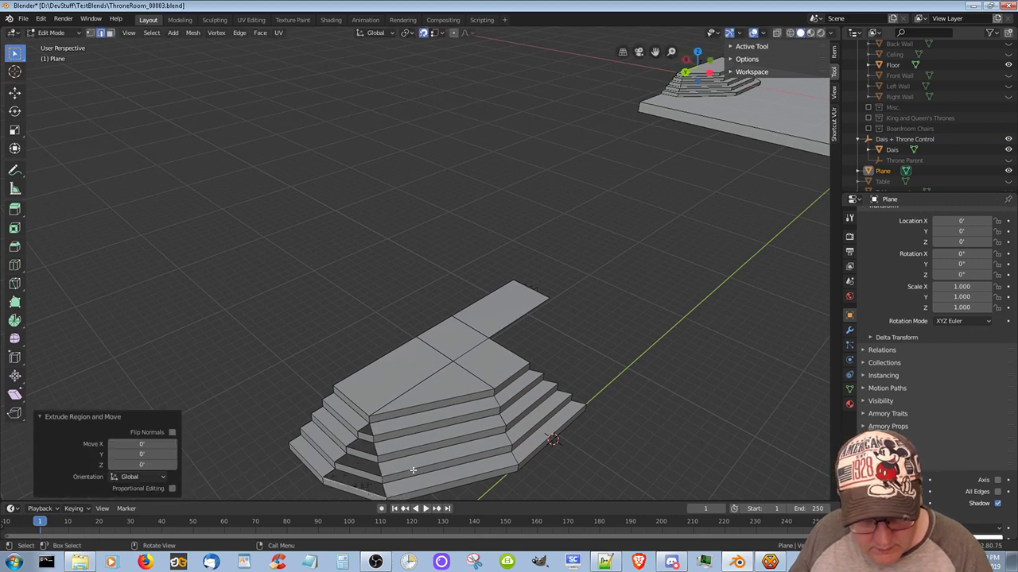
Fill a face between the four vertices of each gap separating the lowest three corner risers to form the bottom two corner treads
middle_click_drag(413, 469, 472, 480)
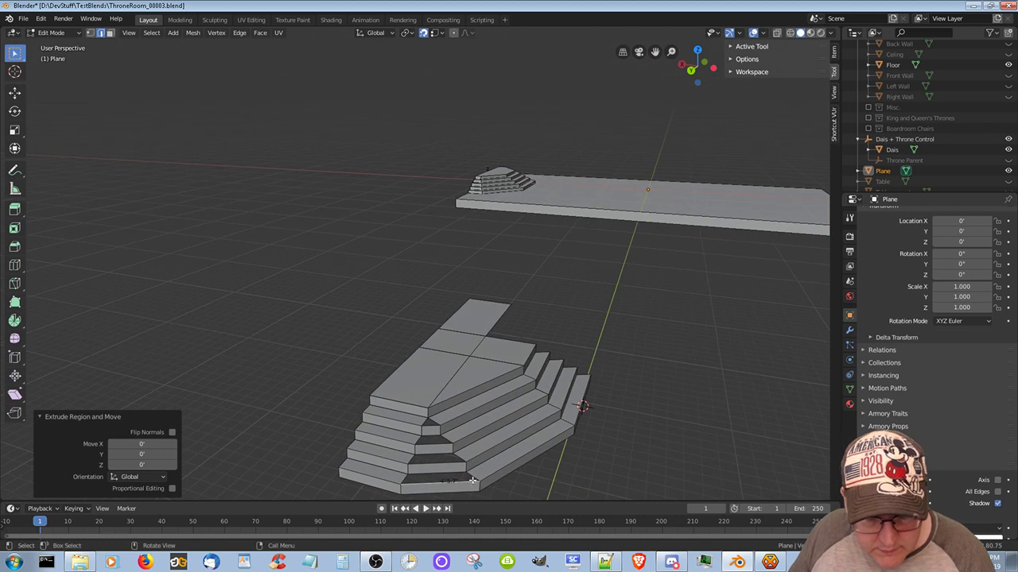
left_click(90, 33)
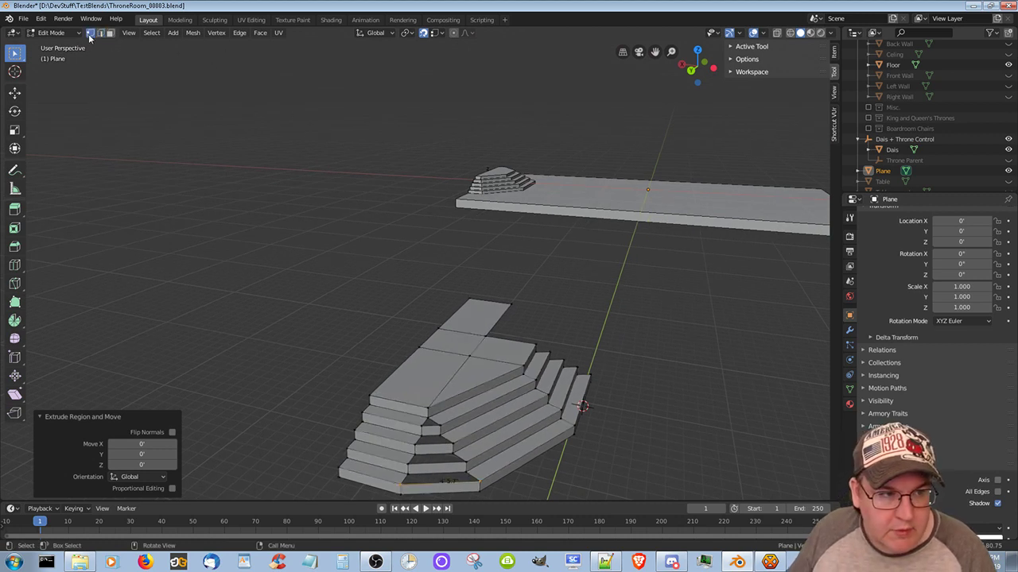
left_click(466, 473, "shift")
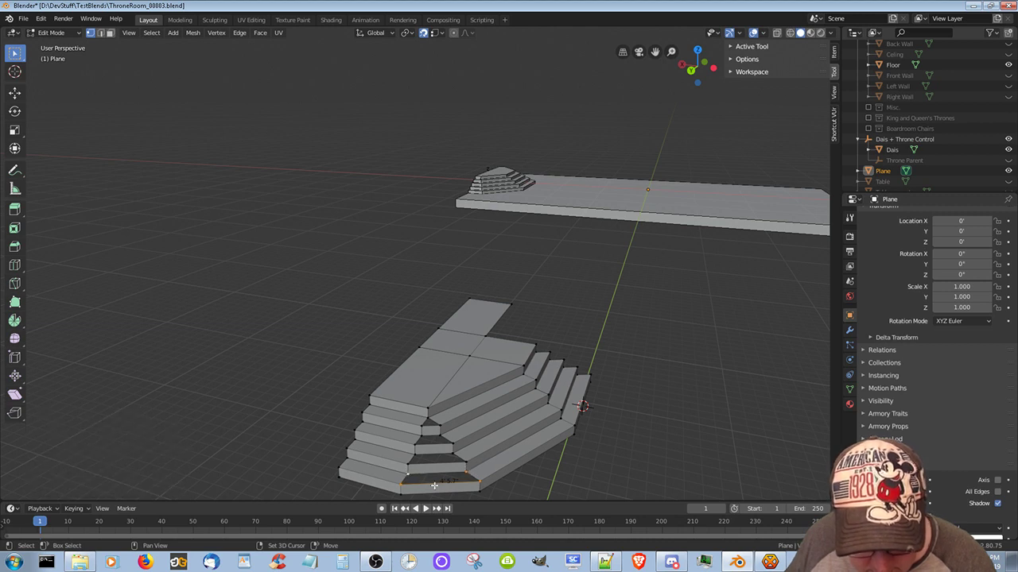
left_click(442, 479, "shift")
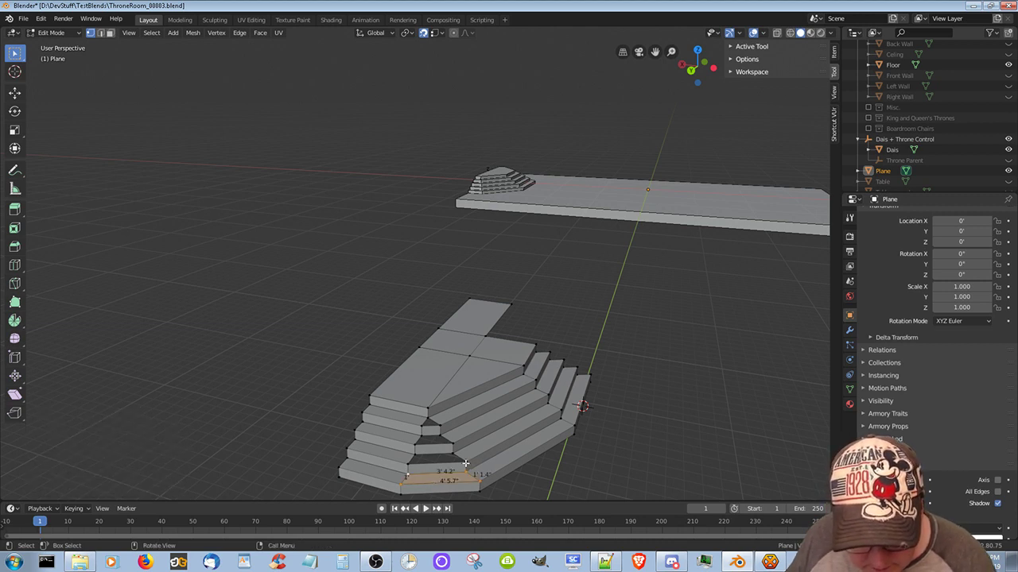
key("alt+a")
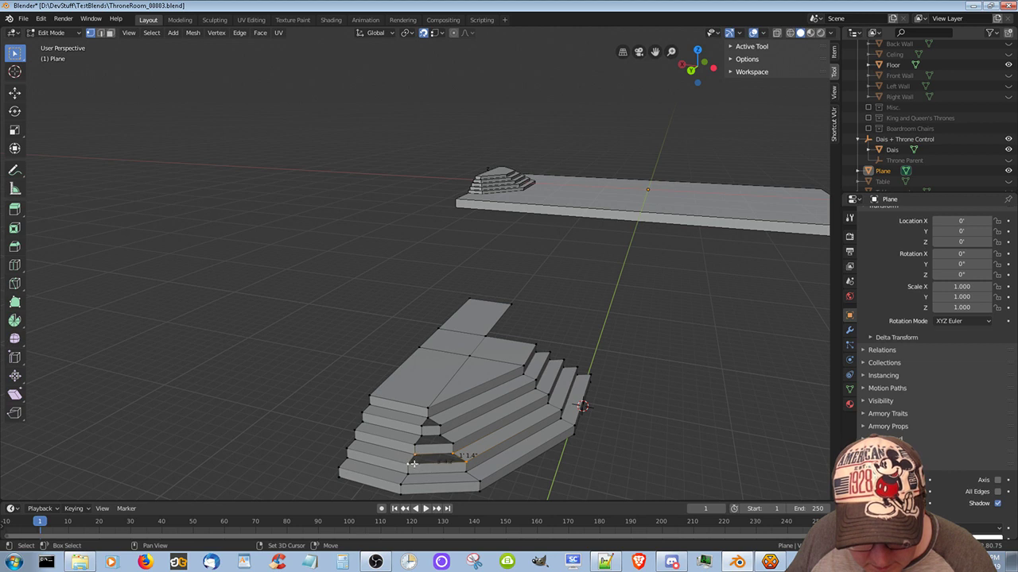
left_click(432, 462, "shift")
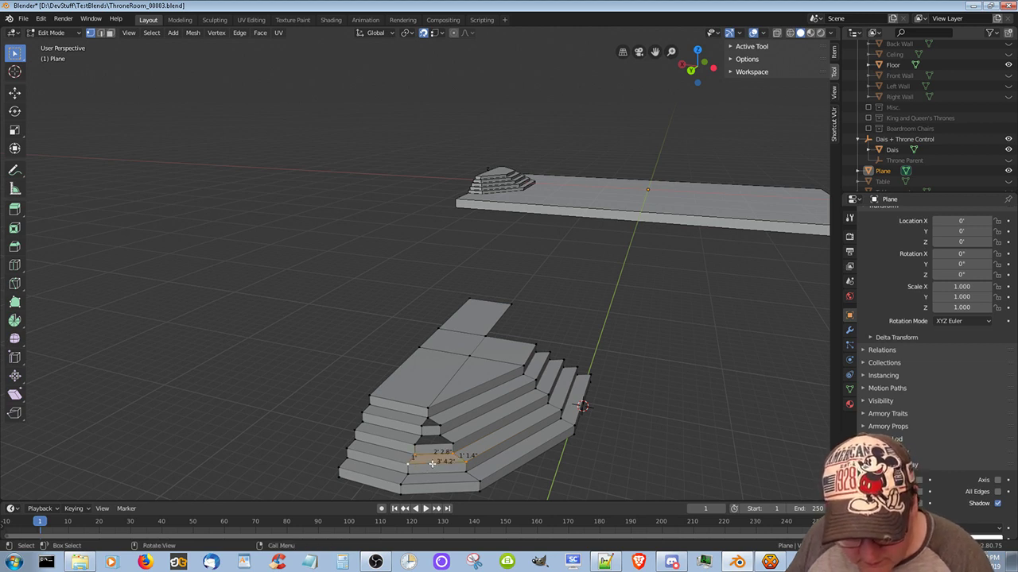
Fill the remaining two corner treads at the +Y end, between the third and second corner risers and the triangular gap above the second
left_click(414, 449, "shift")
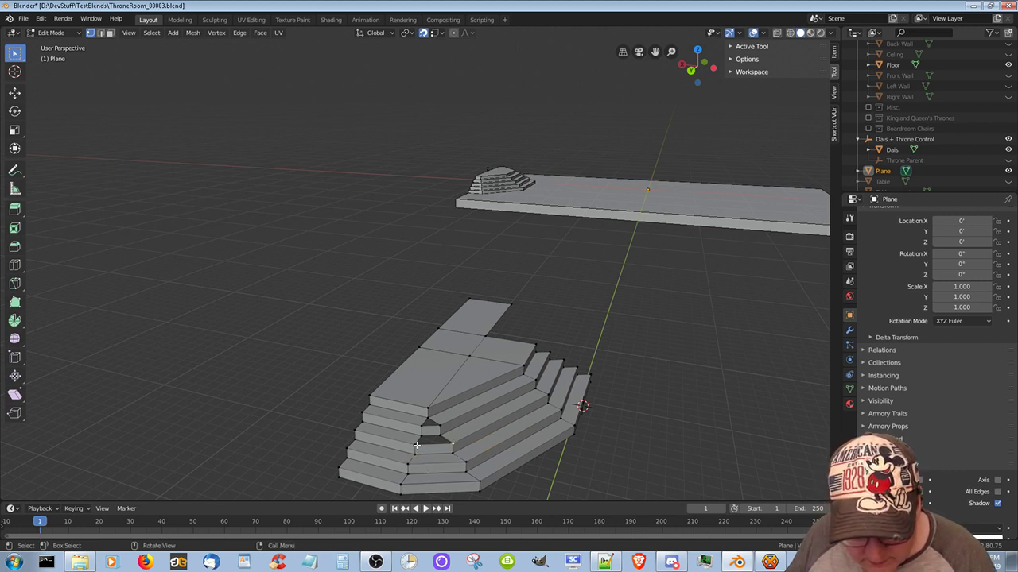
left_click(425, 437, "shift")
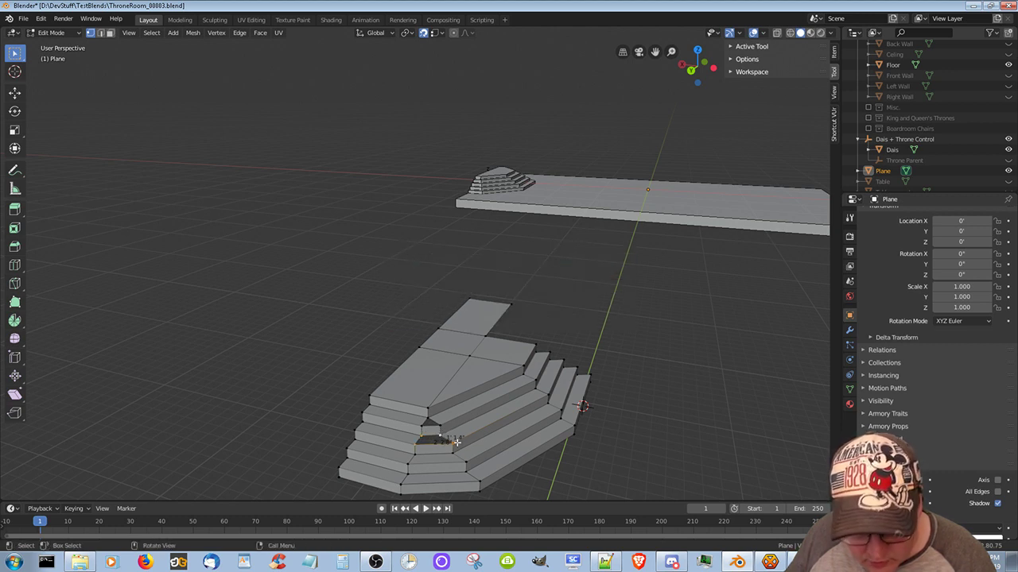
left_click(440, 437, "shift")
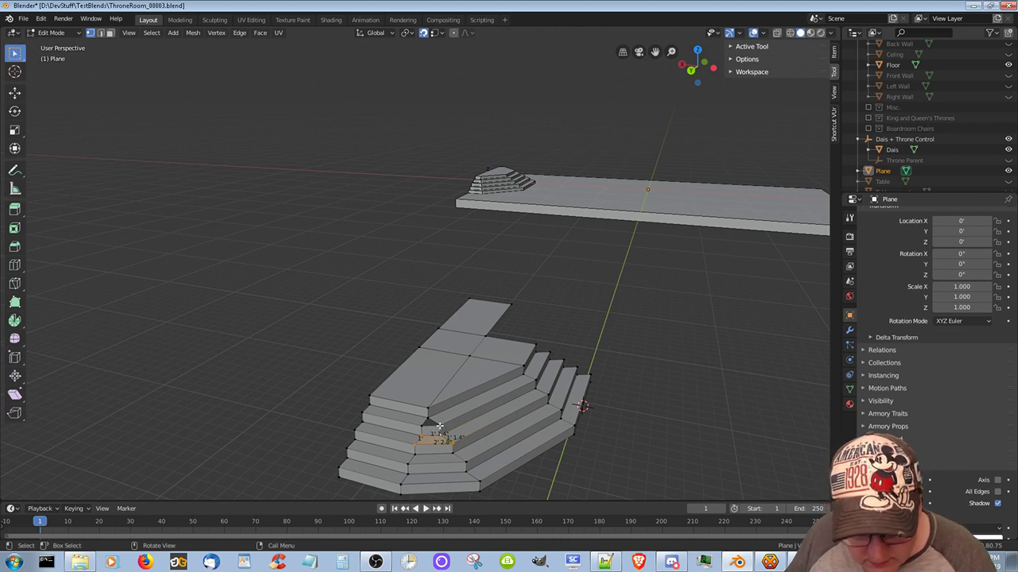
left_click(428, 421)
left_click(422, 429, "shift")
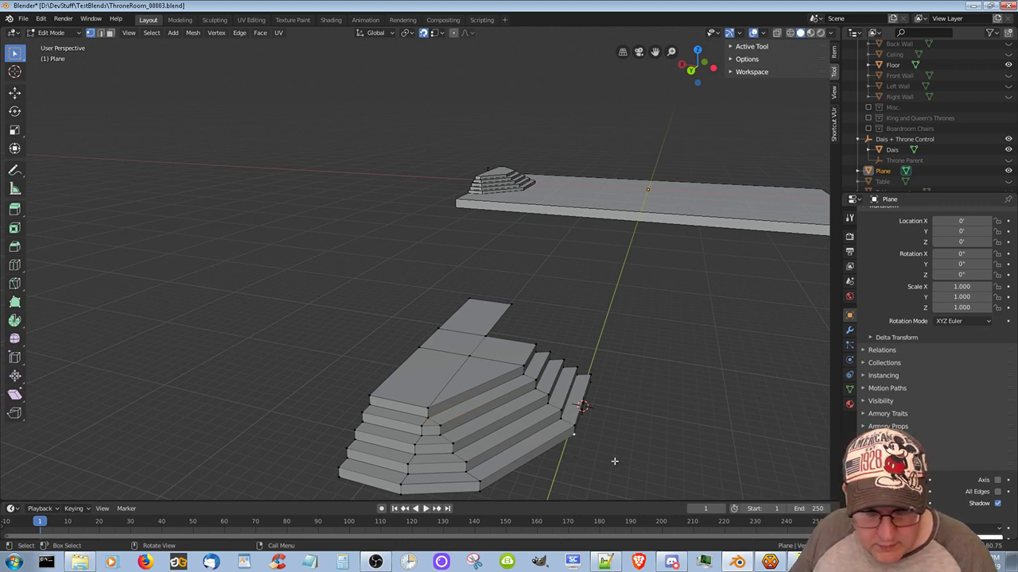
Fill a triangular face between the three platform vertices at the -Y end to form the mirrored diagonal corner of the top surface
middle_click_drag(613, 462, 524, 441)
middle_click_drag(559, 446, 523, 68)
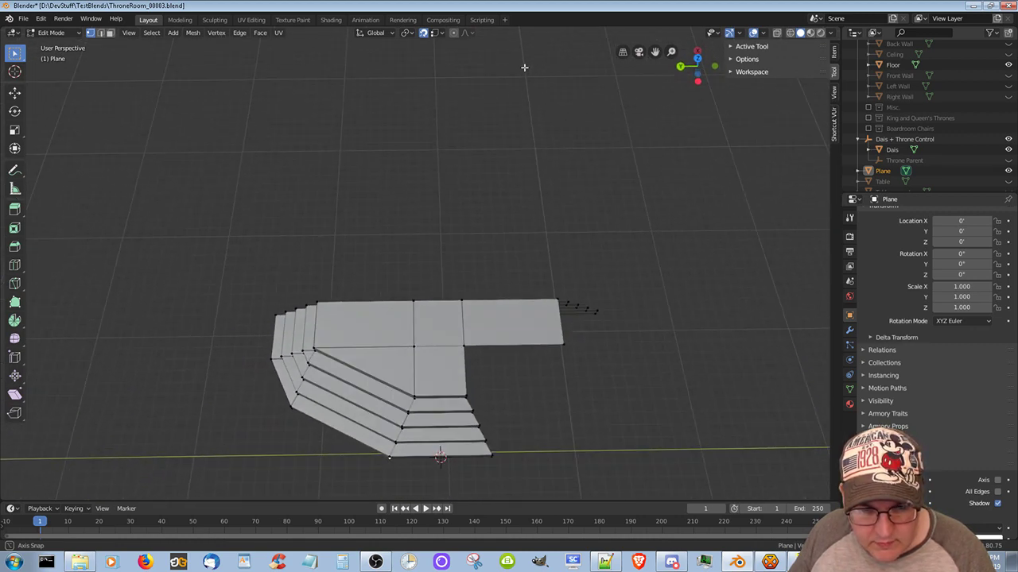
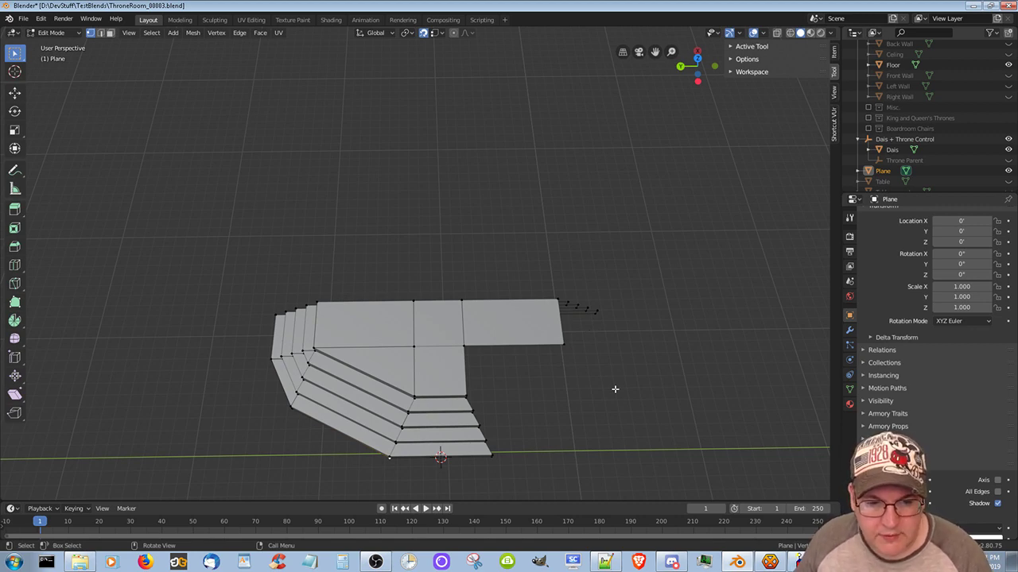
mouse_move(613, 391)
middle_mouse_down()
mouse_move(572, 408)
mouse_move(550, 371)
mouse_move(556, 307)
mouse_move(614, 391)
middle_mouse_up()
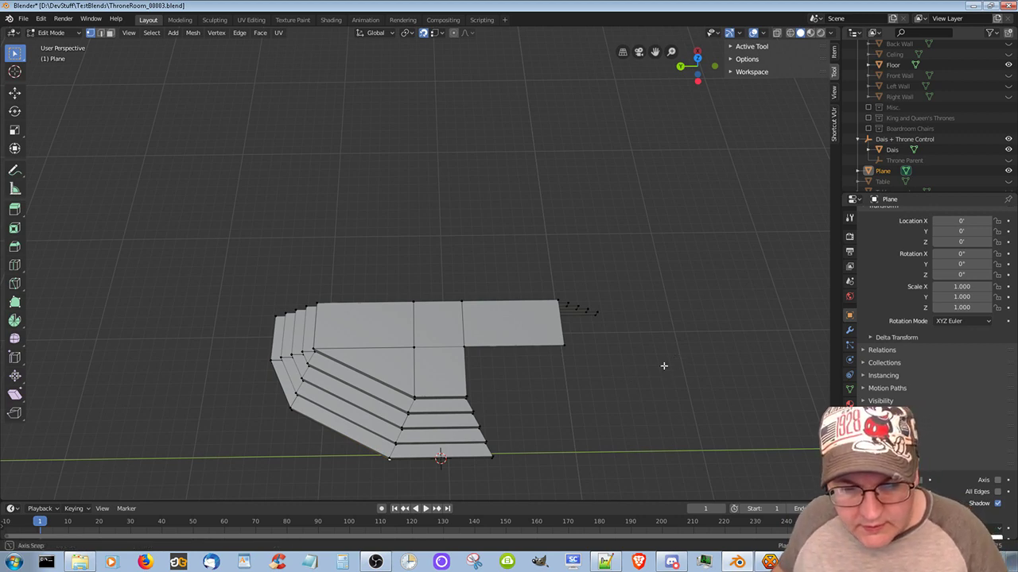
middle_click_drag(663, 363, 654, 311)
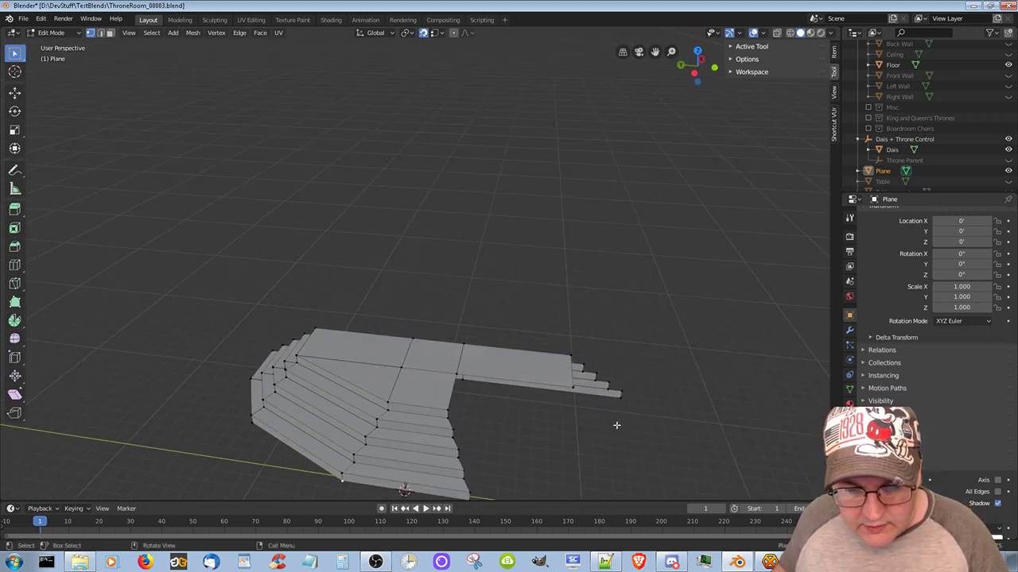
mouse_move(616, 422)
middle_mouse_down()
mouse_move(636, 409)
mouse_move(627, 432)
middle_mouse_up()
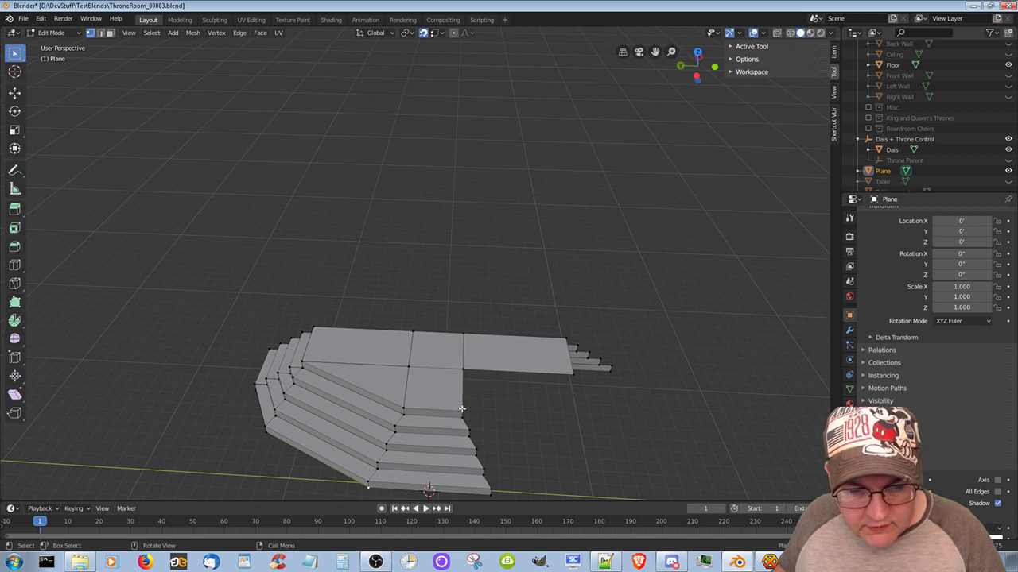
left_click(574, 375, "ctrl")
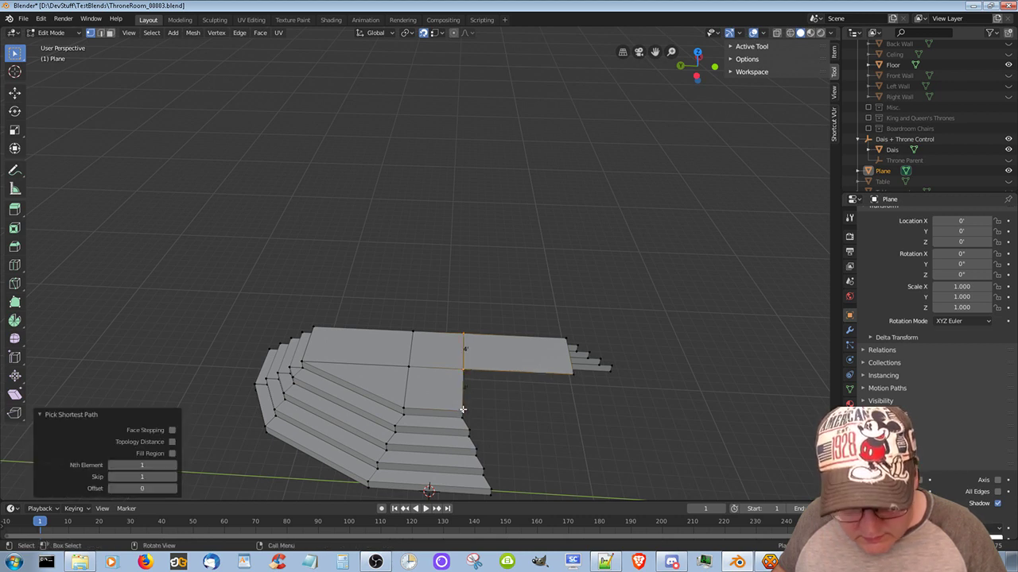
left_click(463, 369)
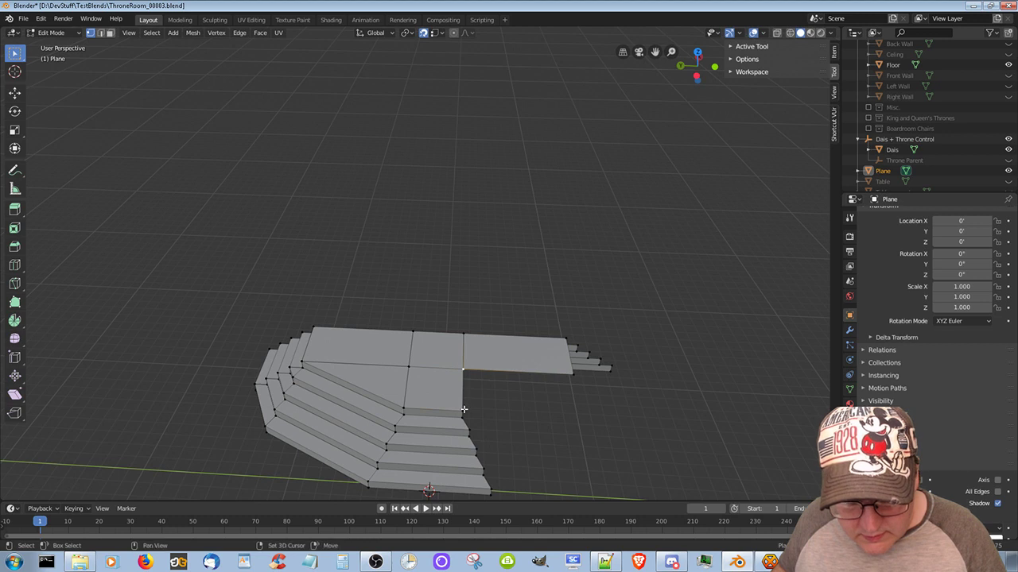
left_click(463, 410, "shift")
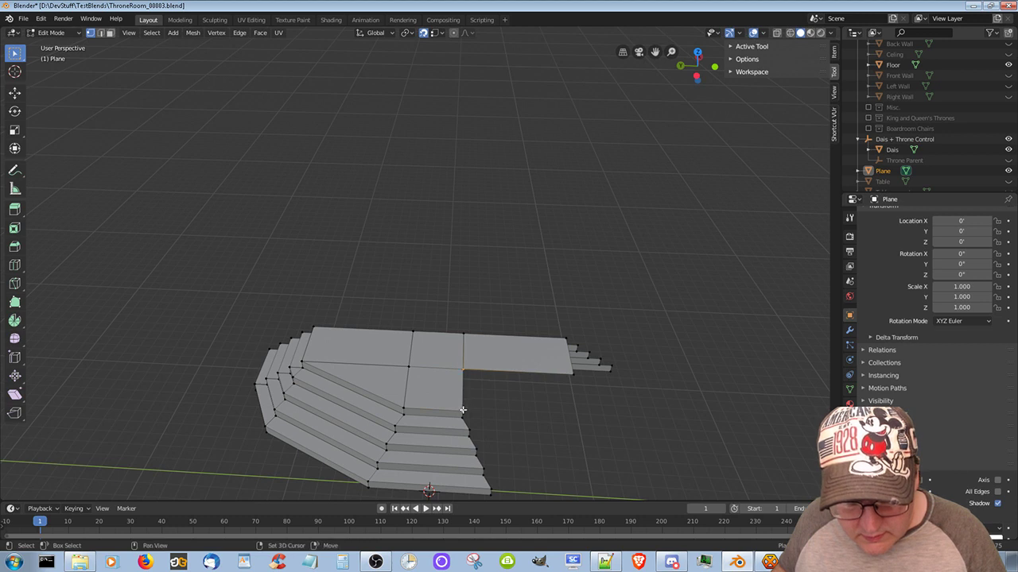
left_click(573, 372, "shift")
key("f")
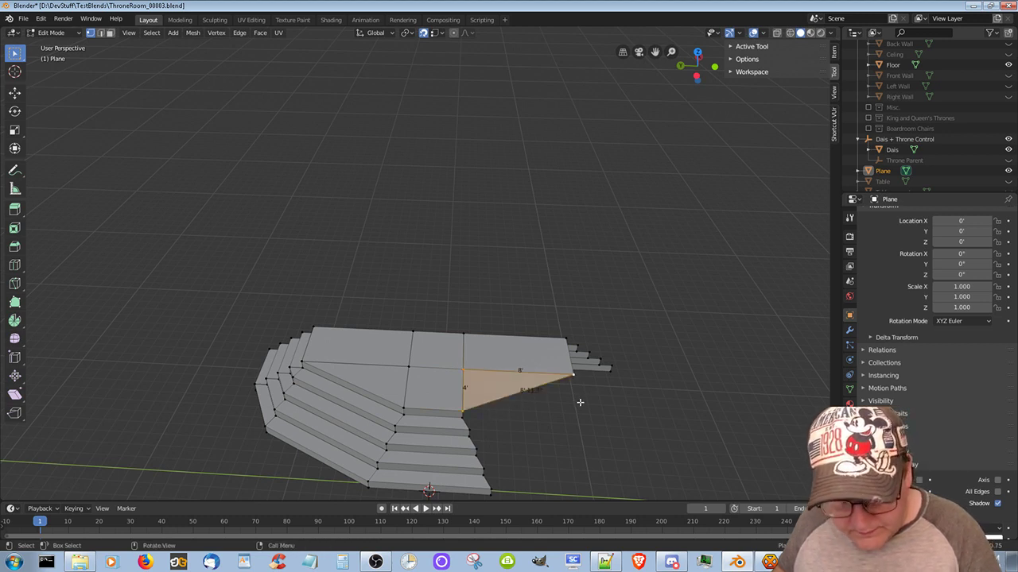
key("ctrl+z")
middle_click_drag(579, 402, 512, 401)
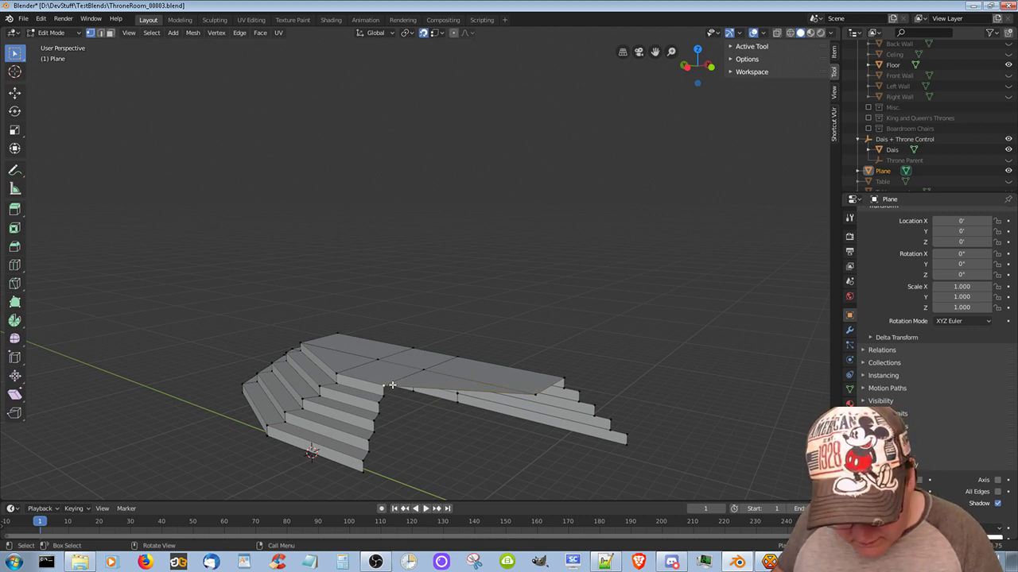
key("g")
key("z")
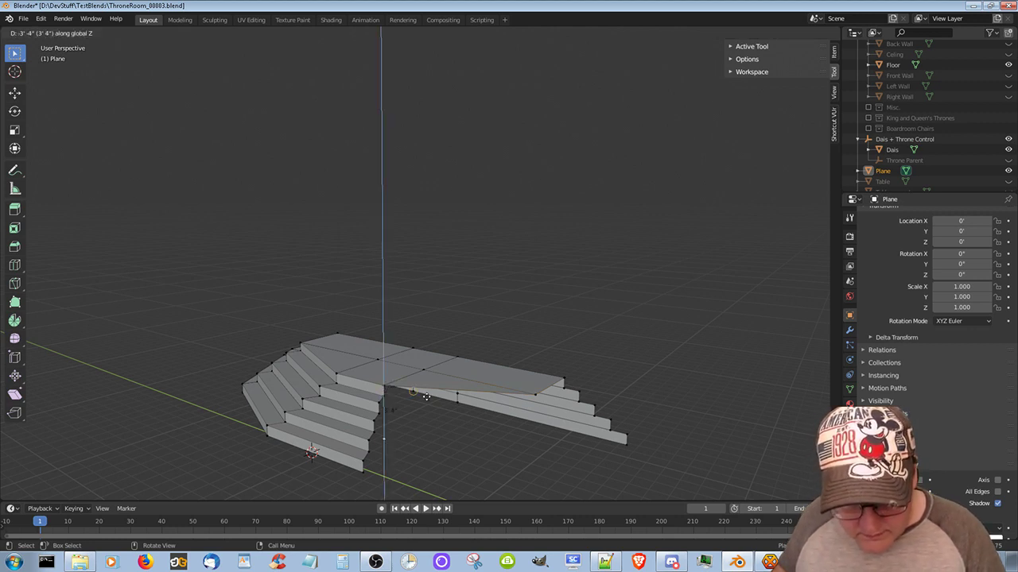
left_click(428, 396)
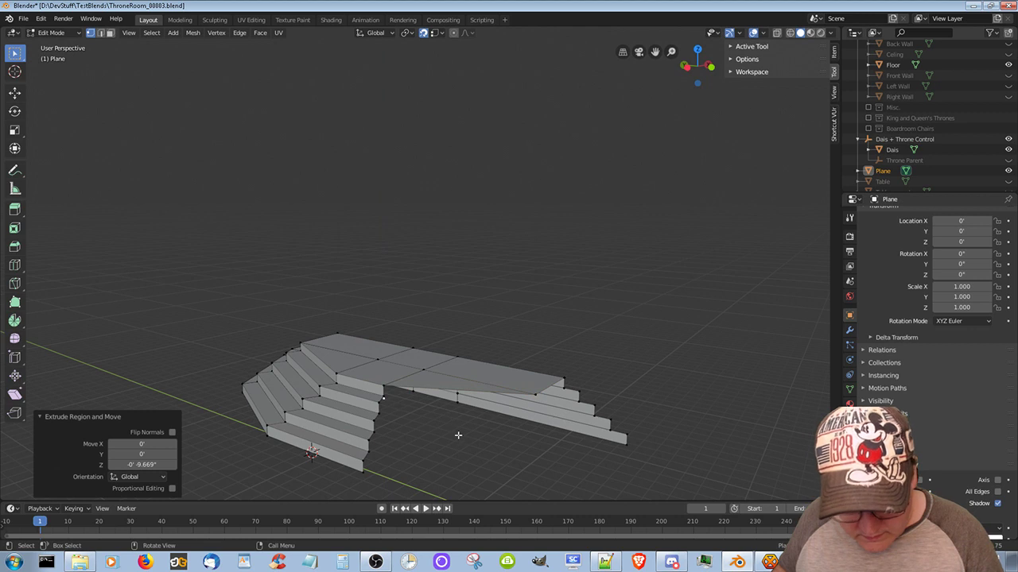
left_click(457, 432)
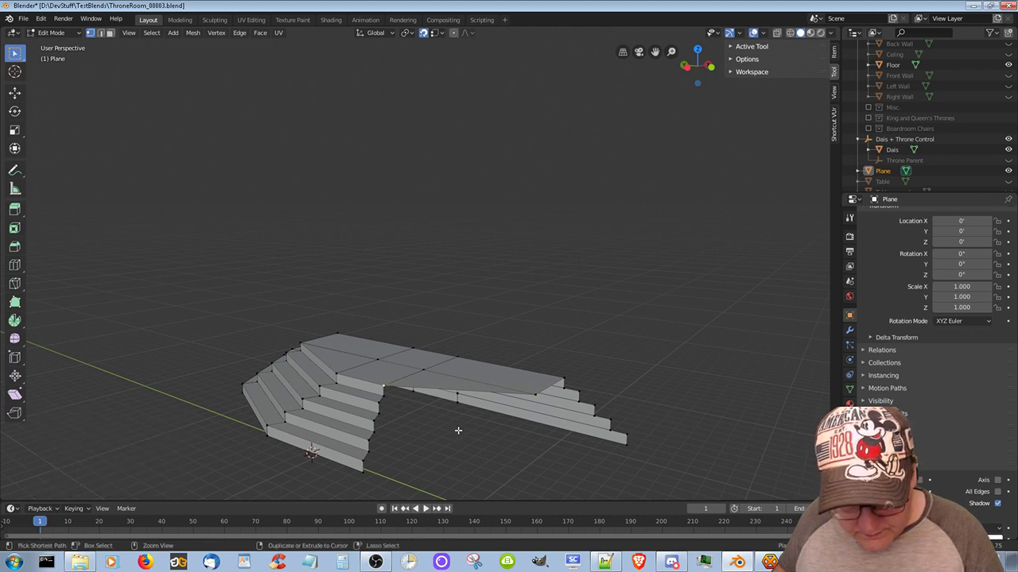
Switch to edge selection and extrude the new triangle's diagonal edge 8" down in Z to form its top riser
left_click(100, 32)
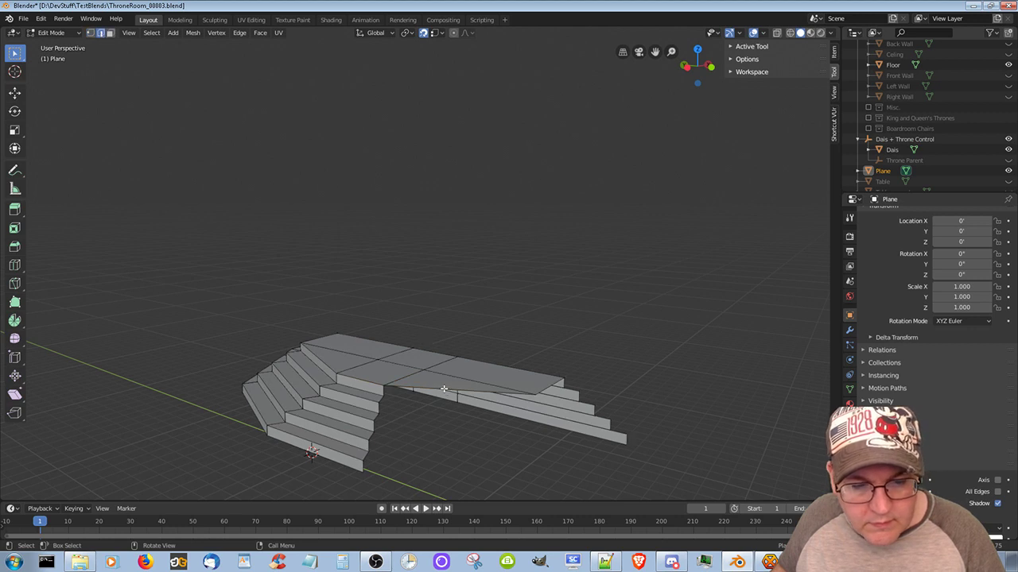
left_click(443, 389)
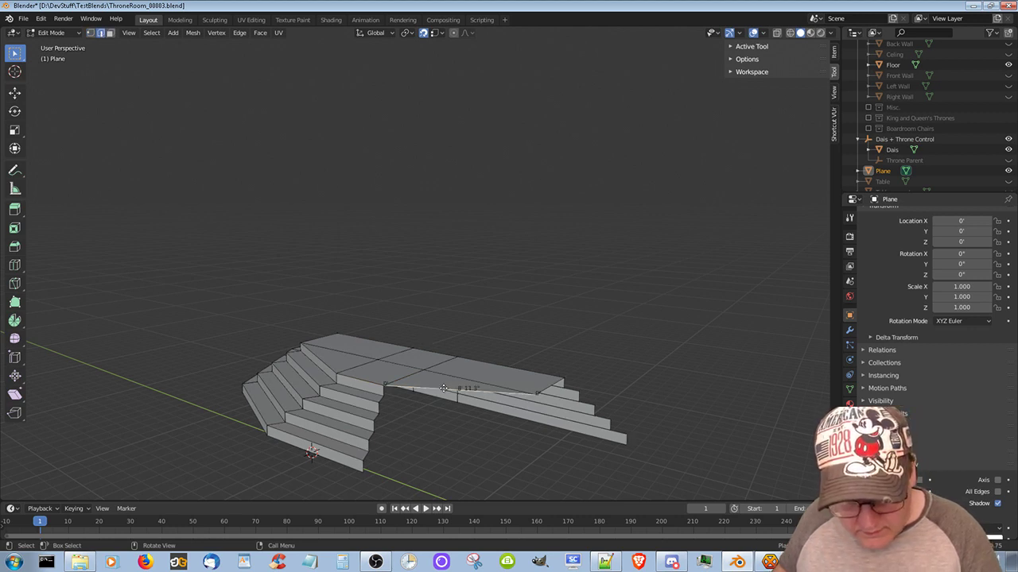
key("g")
key("z")
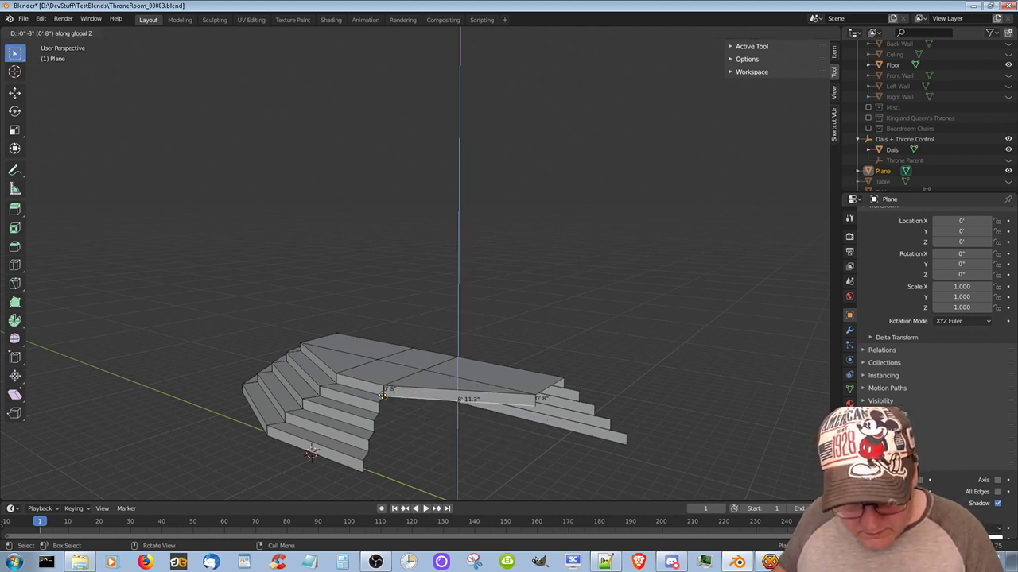
left_click(383, 396)
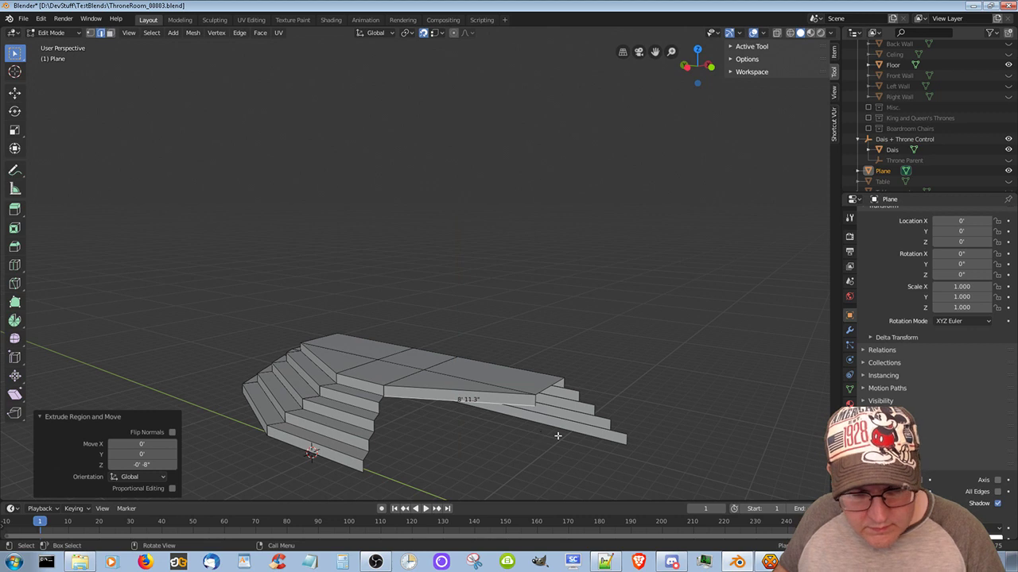
Extrude the vertical end edge of the -Y end stairs' top riser -4' in X, beneath the platform's end edge
middle_click_drag(602, 428, 536, 431)
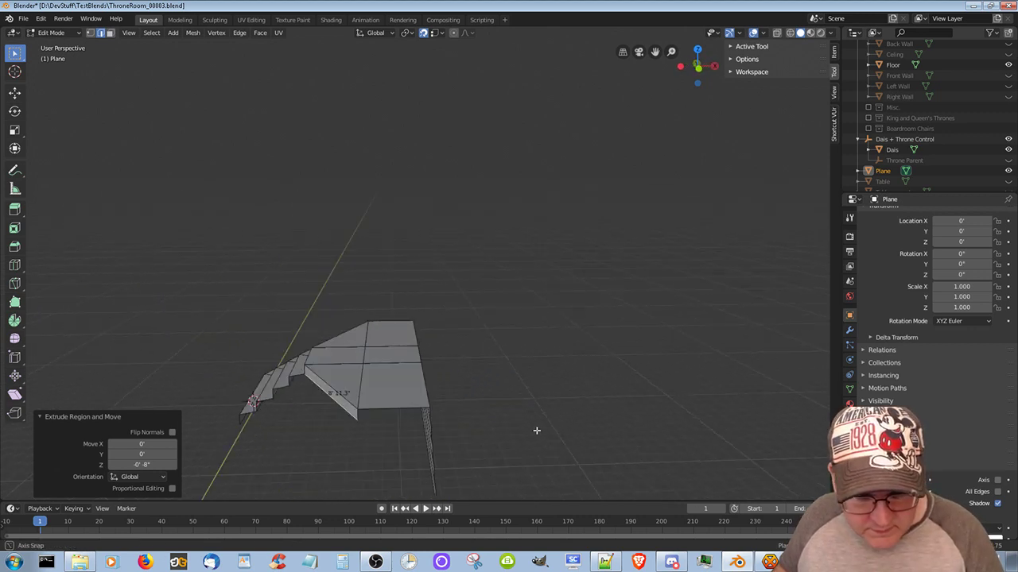
left_click(430, 411)
key("g")
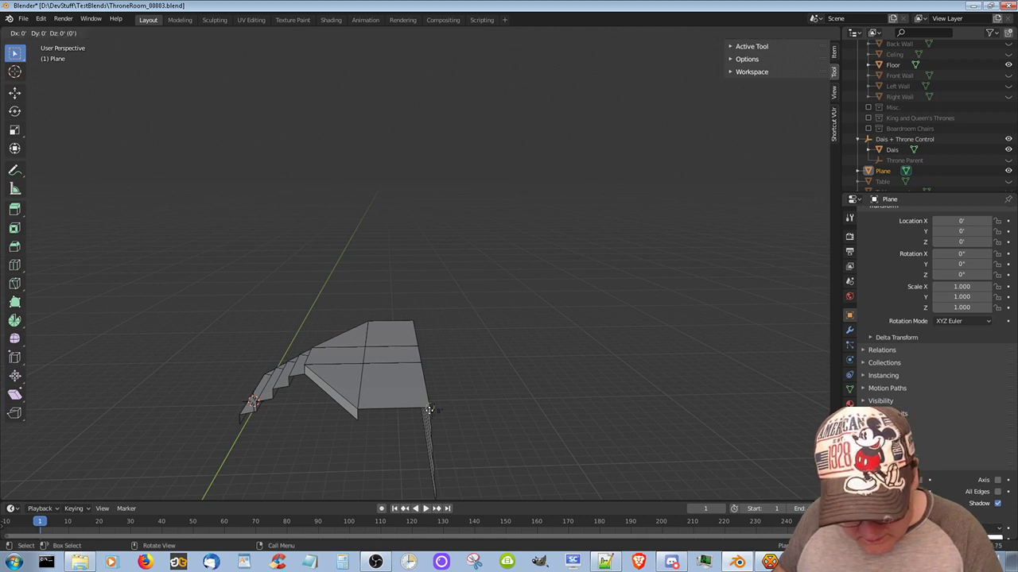
type("x")
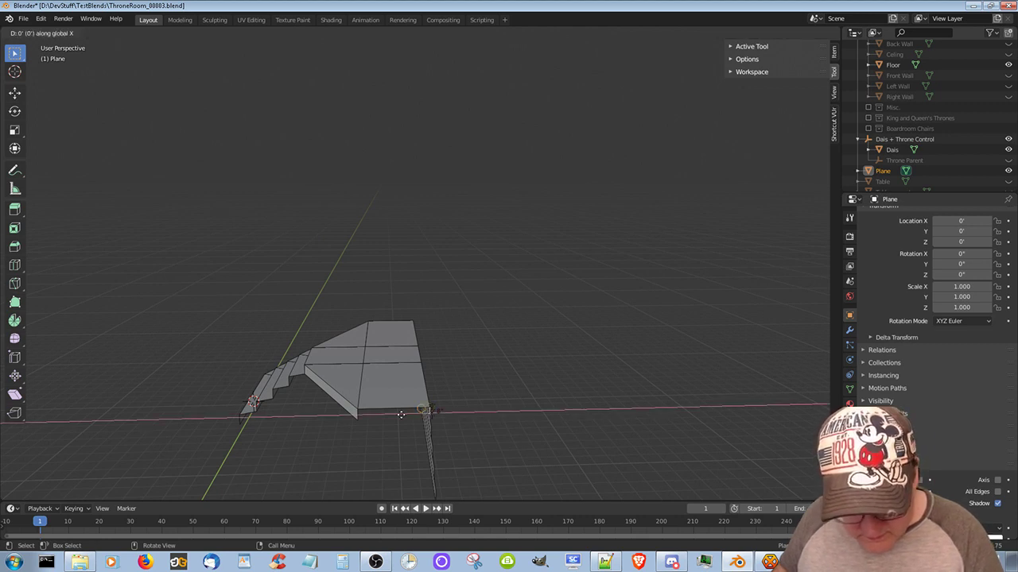
type("-4")
key("Return")
middle_click_drag(446, 447, 453, 479)
middle_click_drag(469, 381, 570, 420)
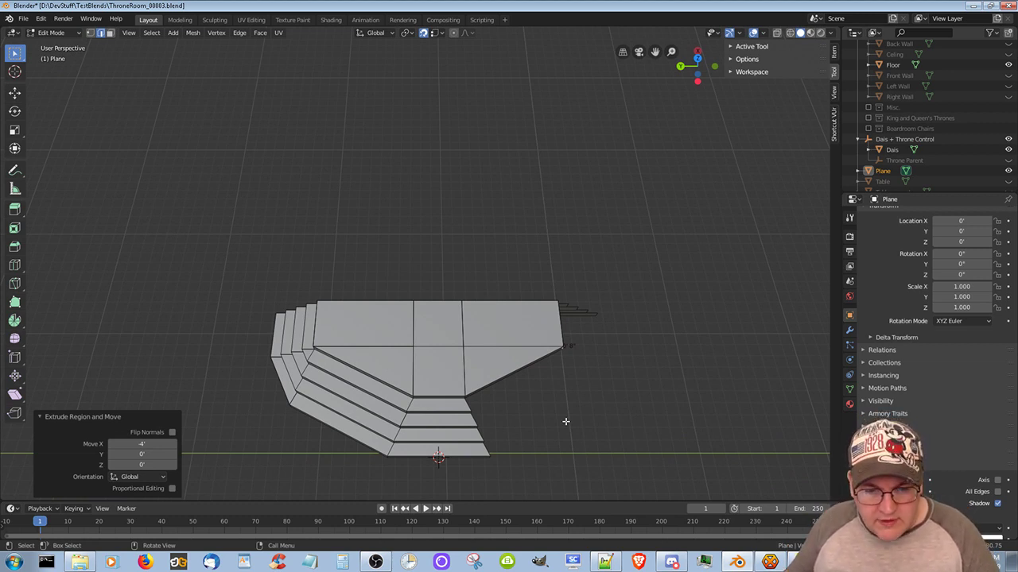
Extrude the vertical end edges of the -Y end stairs' second and third risers -4' each in X
middle_click_drag(565, 422, 485, 454)
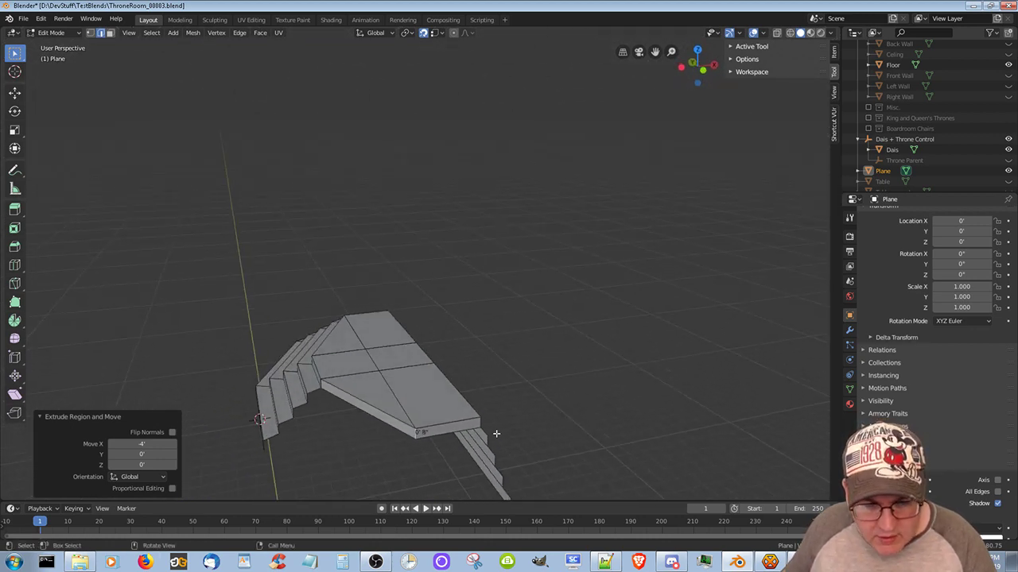
left_click(487, 437)
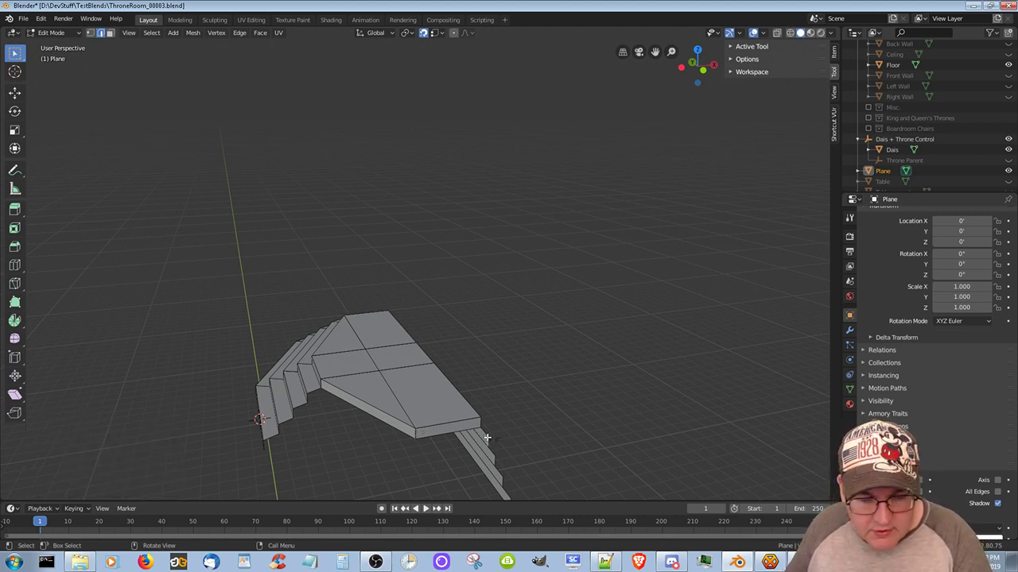
type("g")
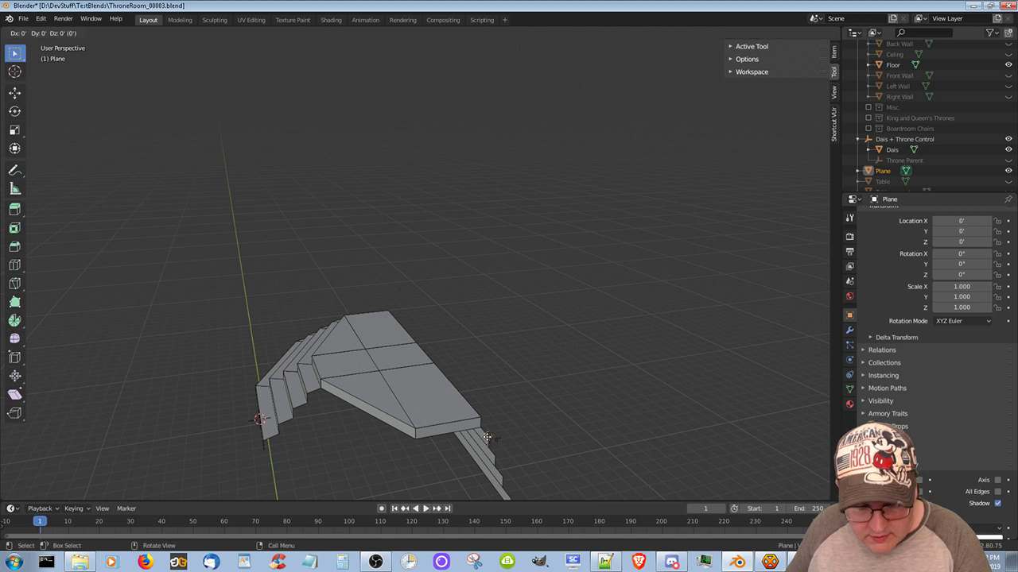
type("x-4")
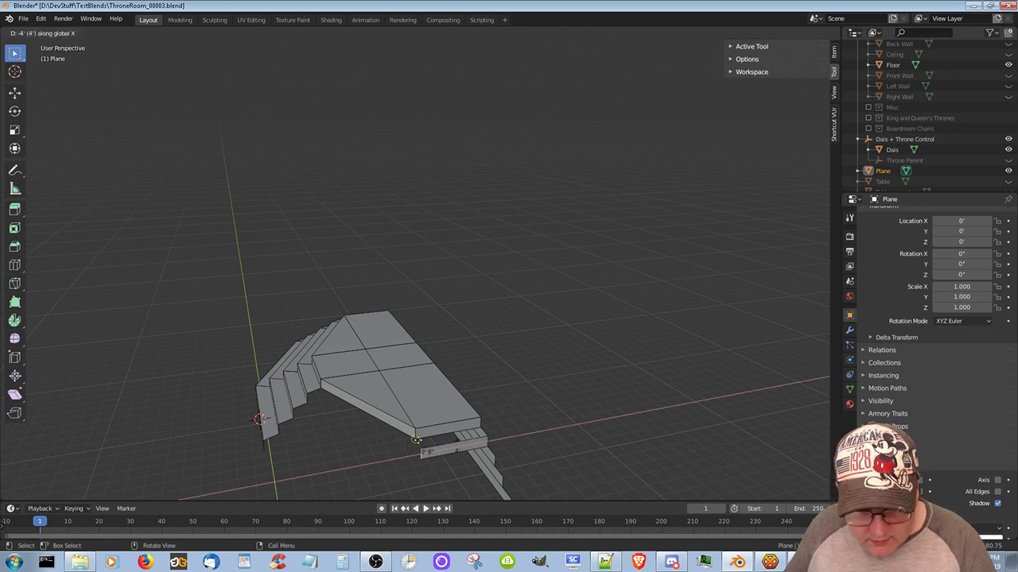
key("Return")
left_click(497, 468)
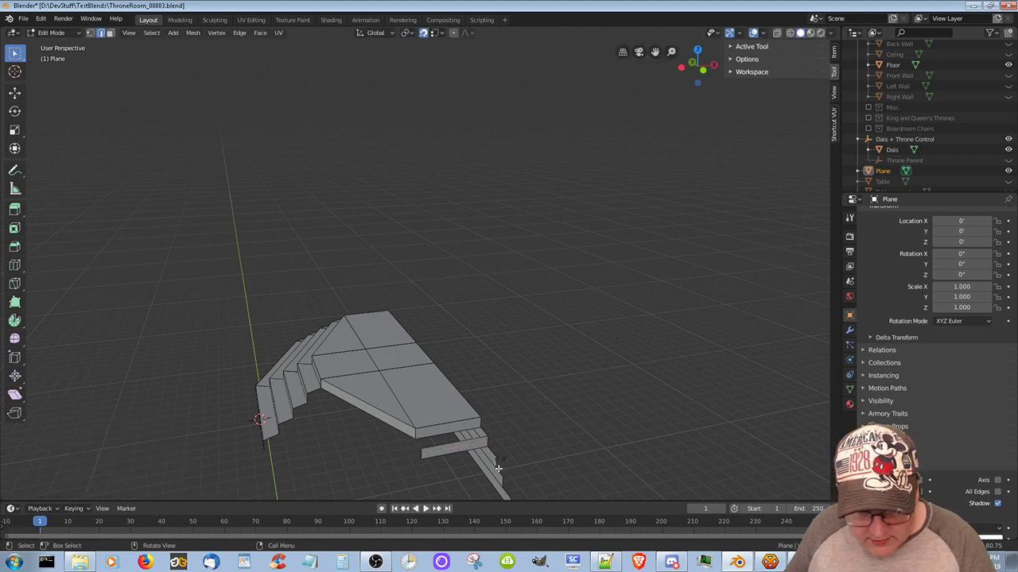
key("g")
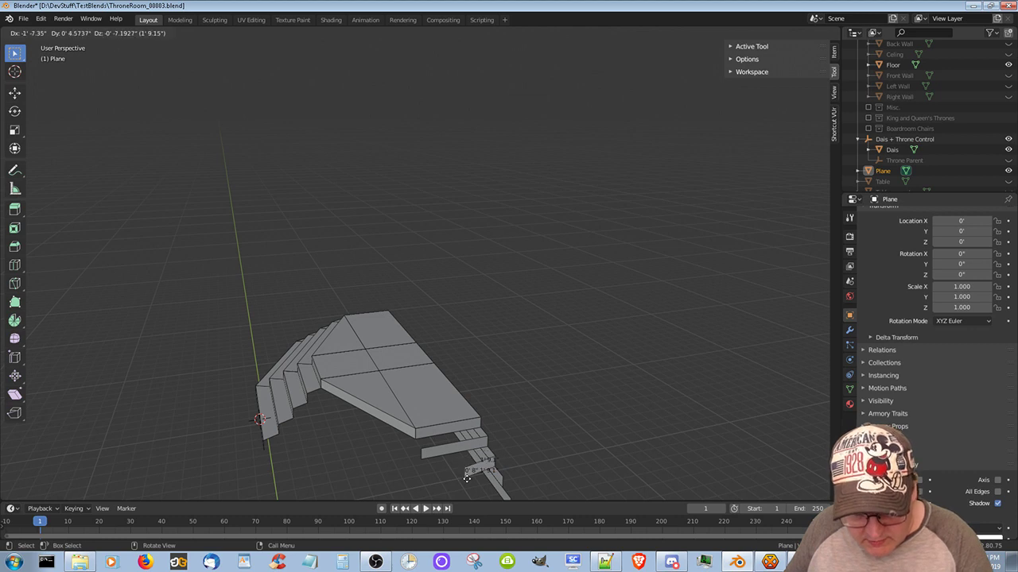
type("x-4")
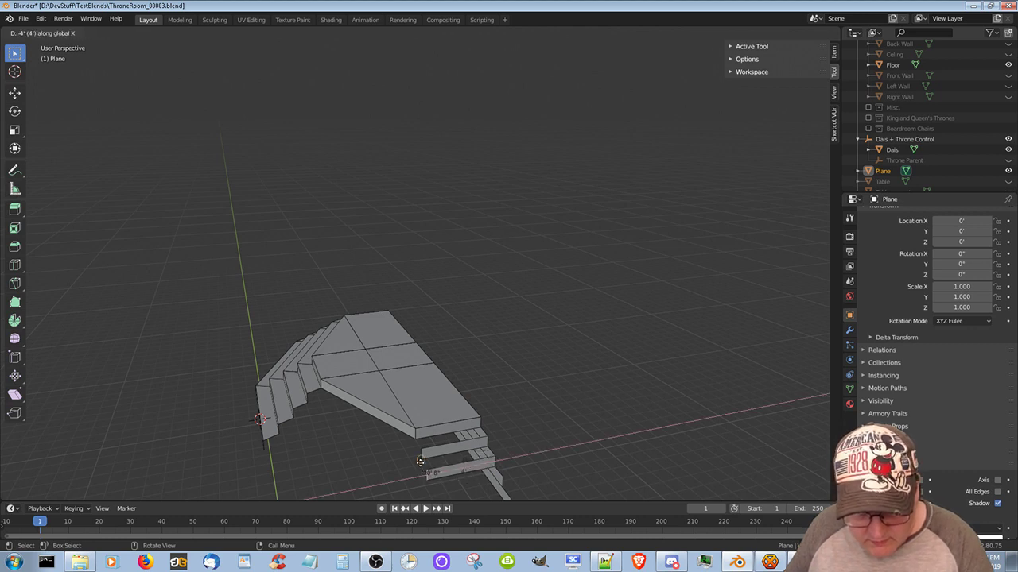
key("Return")
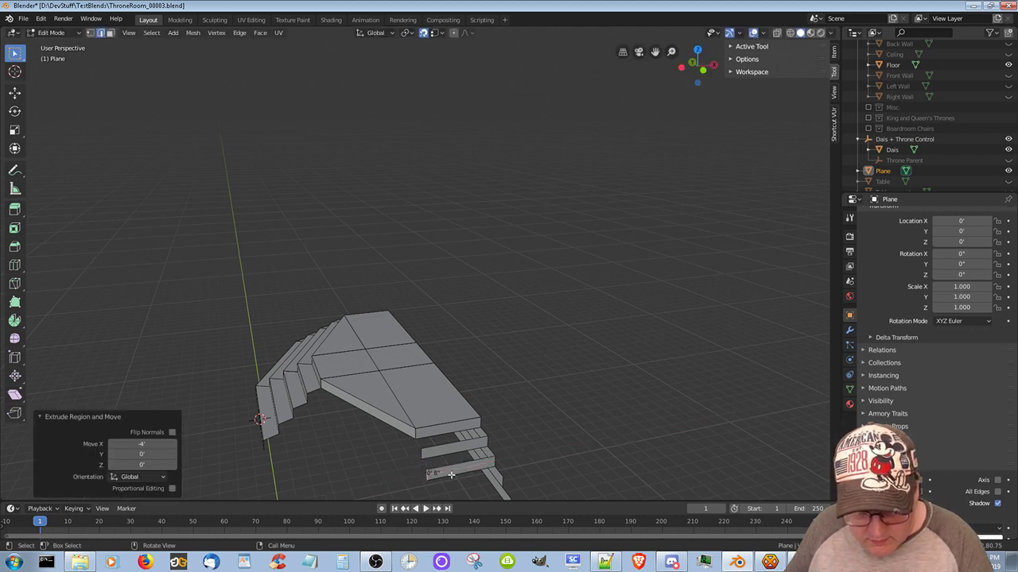
Extrude the vertical end edge of the -Y end stairs' fourth riser -4' in X
left_click(502, 480)
type("ex")
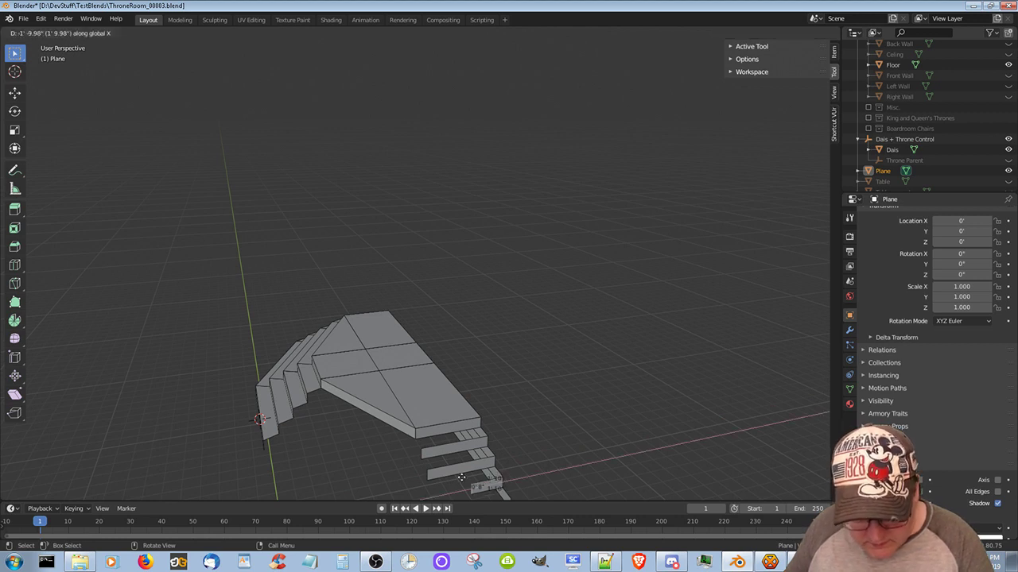
type("-4")
key("Return")
middle_click_drag(533, 473, 525, 429)
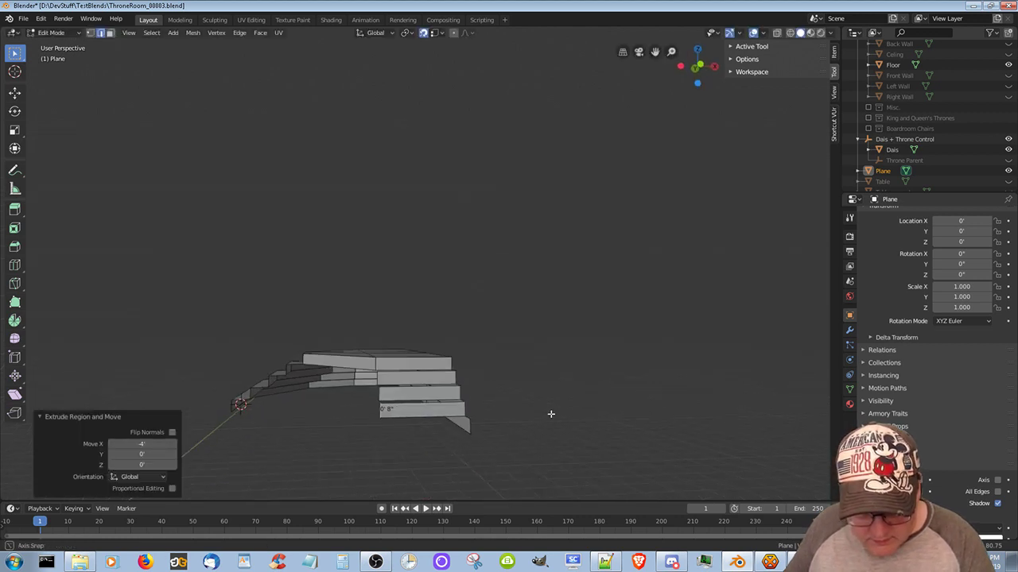
Extrude the vertical end edge of the -Y end stairs' bottom riser -4' in X
key("e")
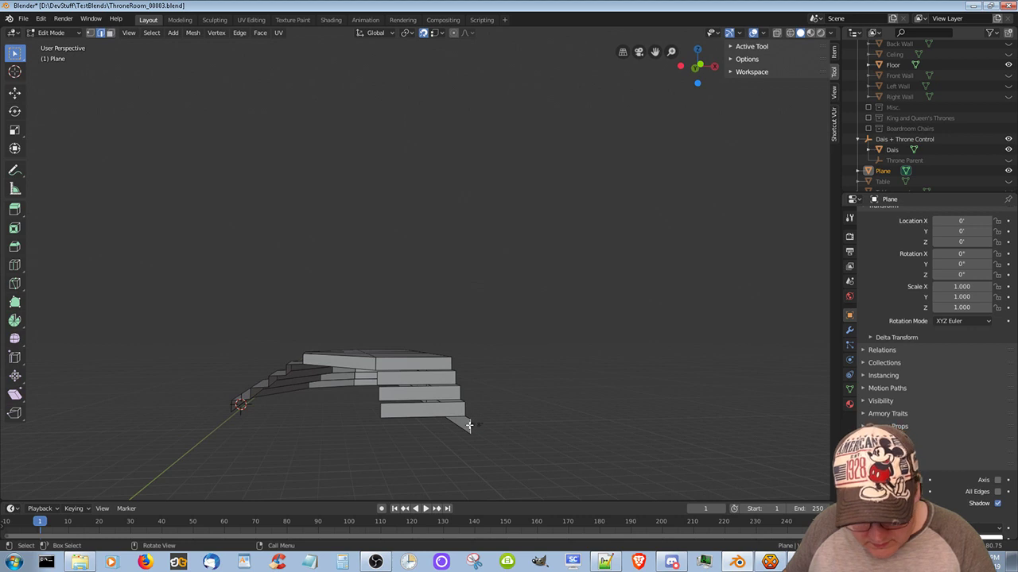
type("x")
type("-4' (4') along global X")
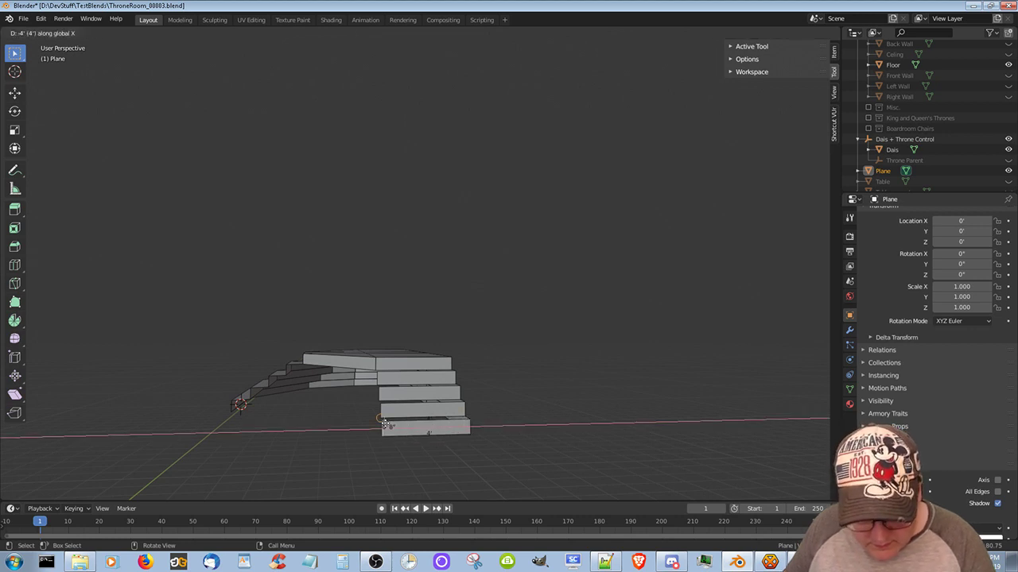
key("Return")
middle_click_drag(386, 427, 453, 470)
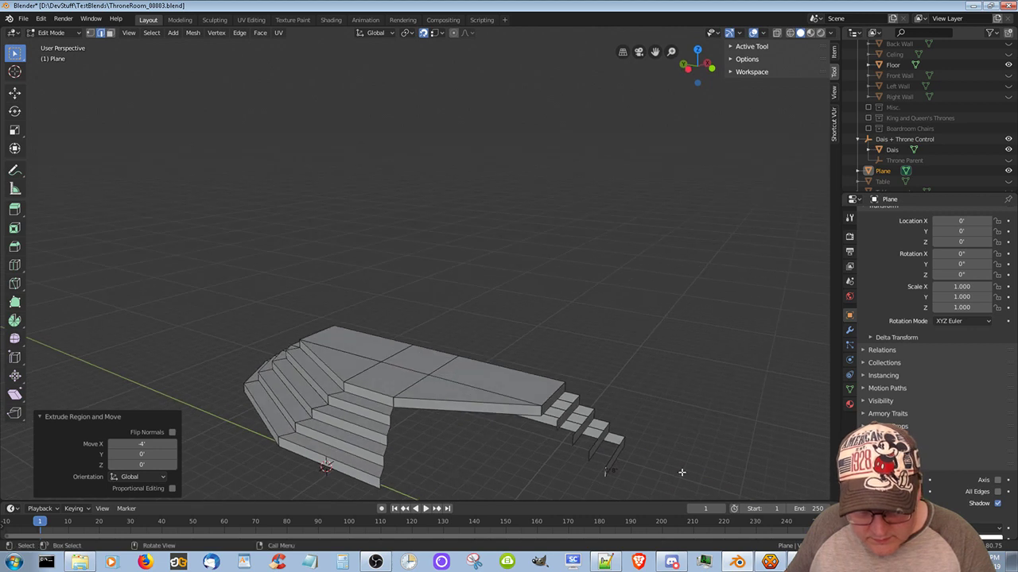
Extrude the top edges of the -Y end stairs' bottom and fourth risers 1' in Y, snapped to the risers above, forming the lower two treads
middle_click_drag(682, 473, 441, 408)
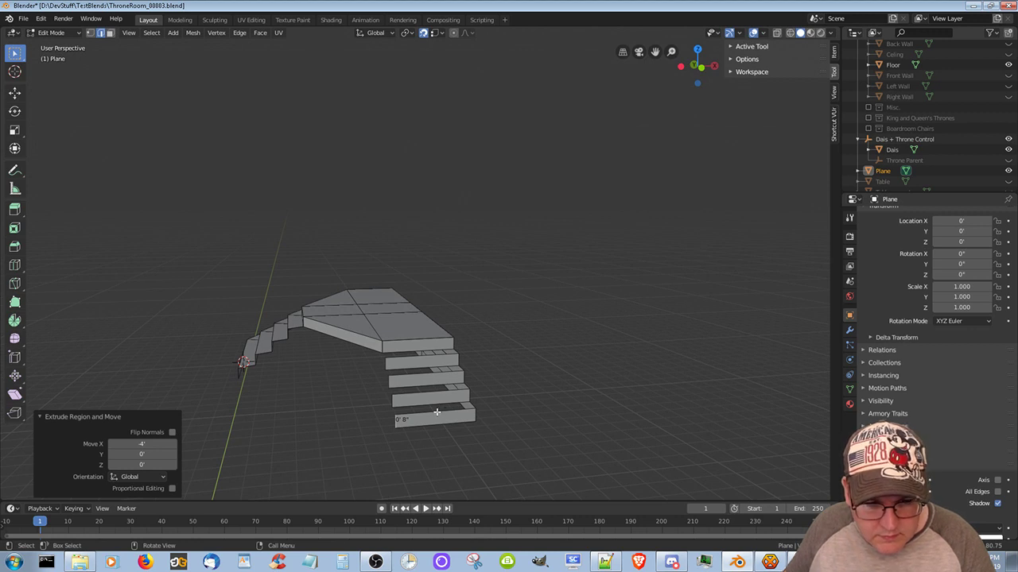
left_click(437, 411)
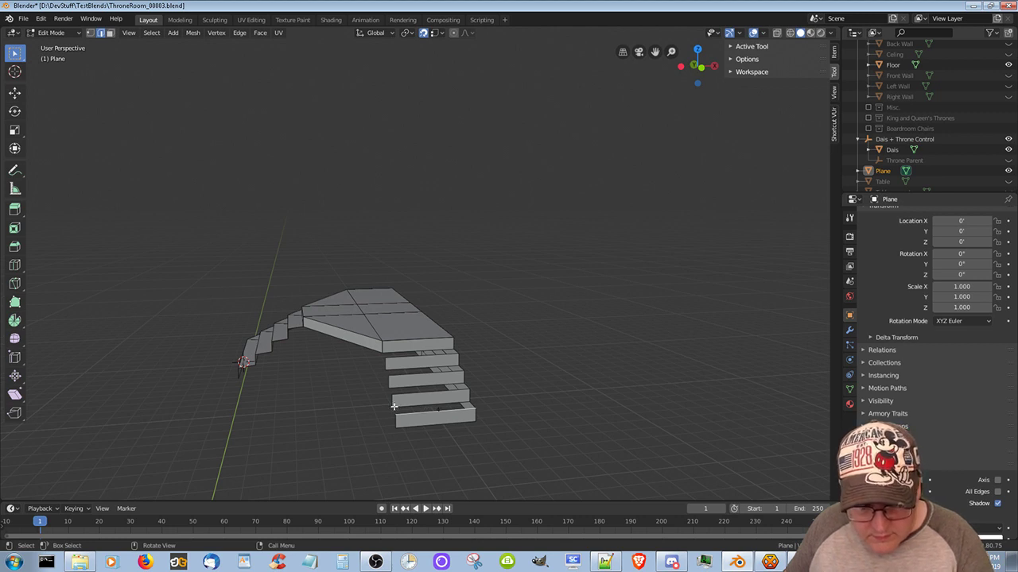
key("e")
left_click(394, 404)
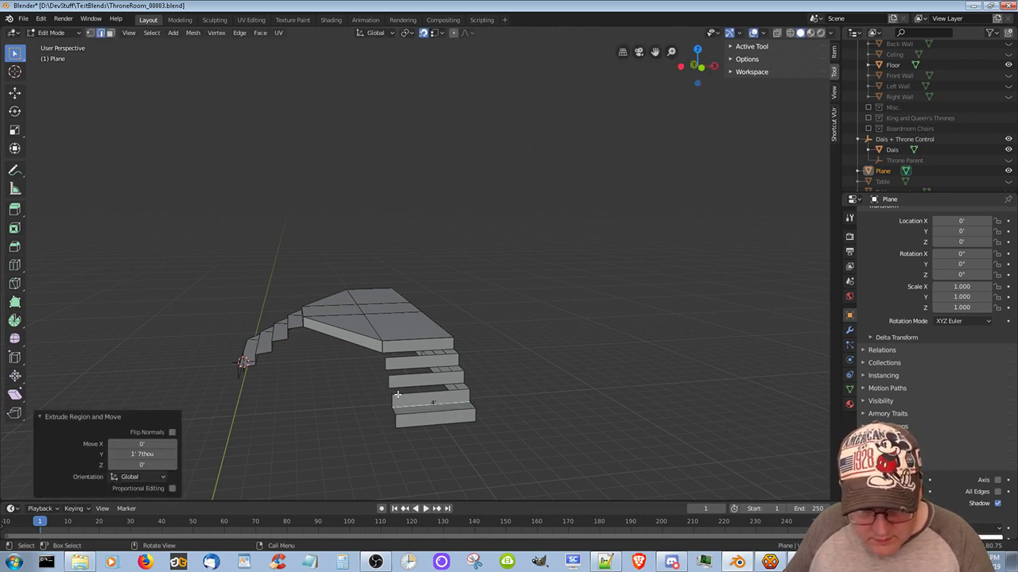
key("e")
left_click(394, 384)
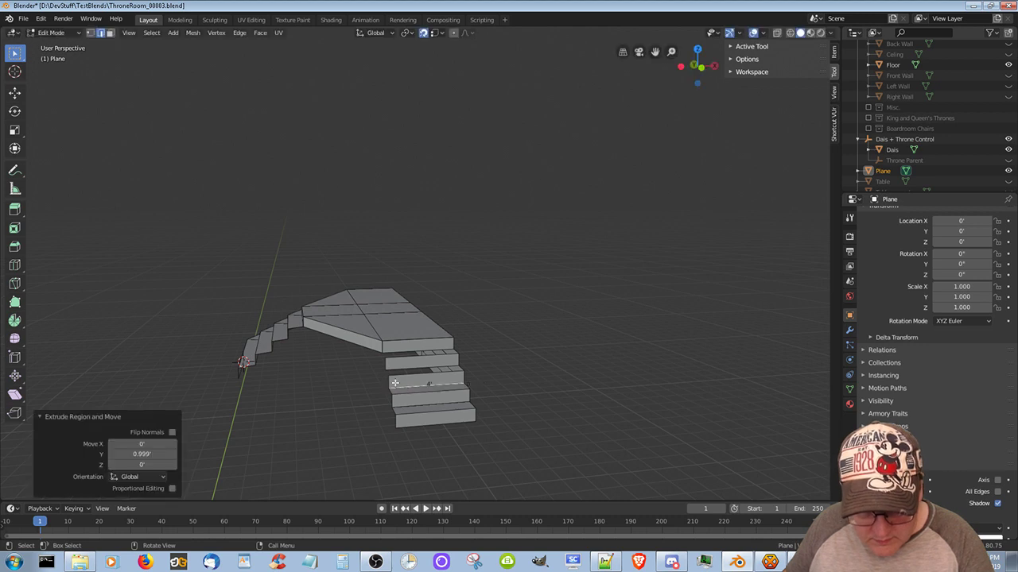
Extrude the top edges of the -Y end stairs' third and second risers 1' in Y, snapped to the risers above, forming the upper two treads
left_click(400, 374)
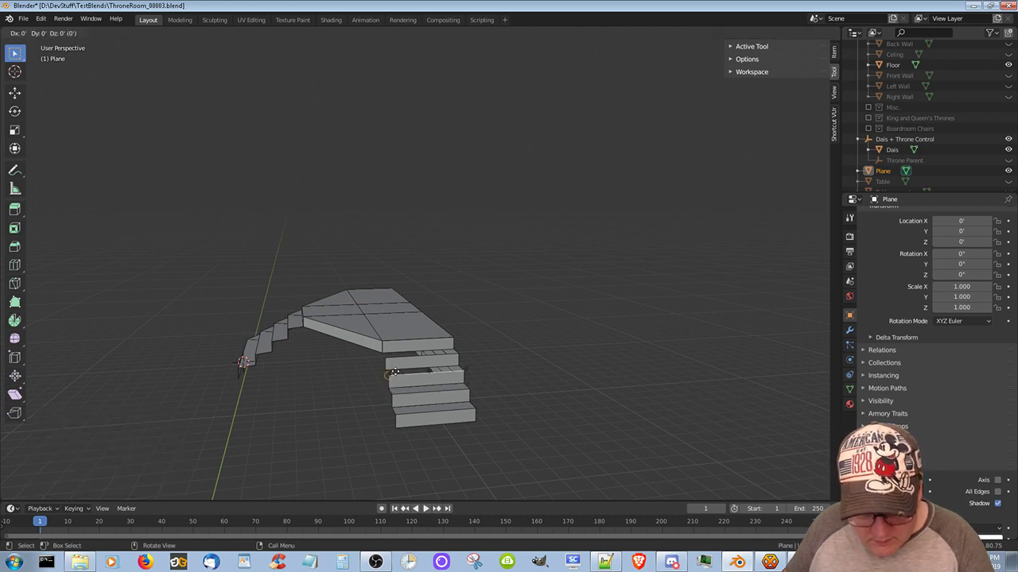
key("e")
left_click(388, 369)
left_click(402, 357)
key("e")
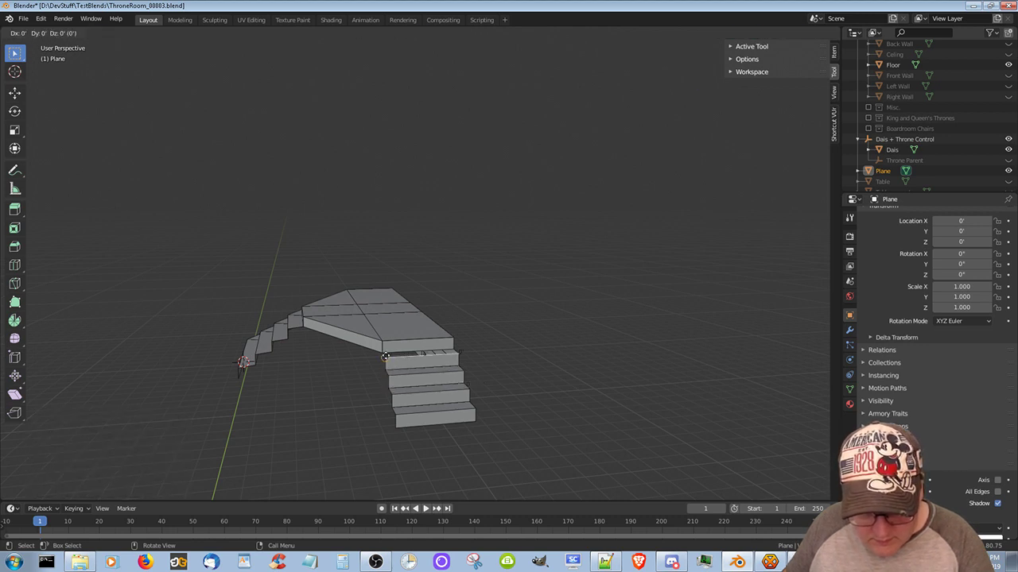
left_click(382, 356)
Try to extrude the lower edge of the open diagonal corner's top riser -1' in X as a tread
middle_click_drag(357, 403, 412, 452)
middle_click_drag(427, 471, 438, 434)
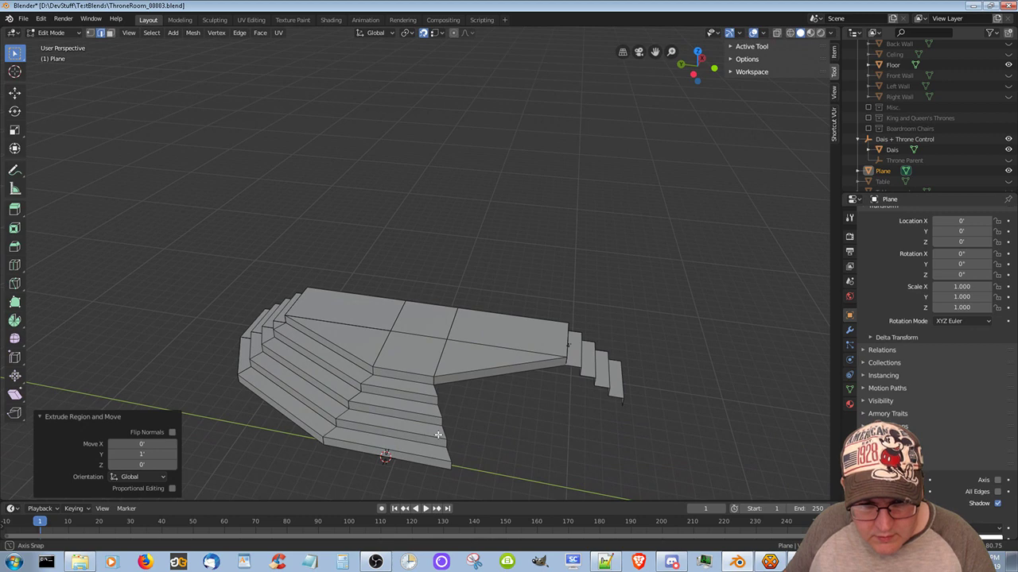
middle_click_drag(438, 434, 445, 444)
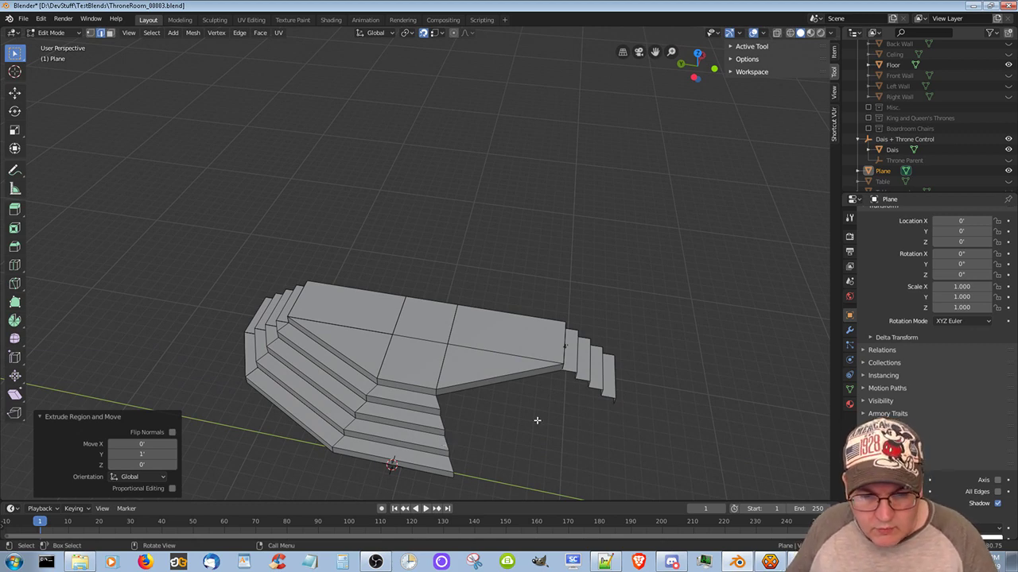
middle_click_drag(536, 418, 514, 377)
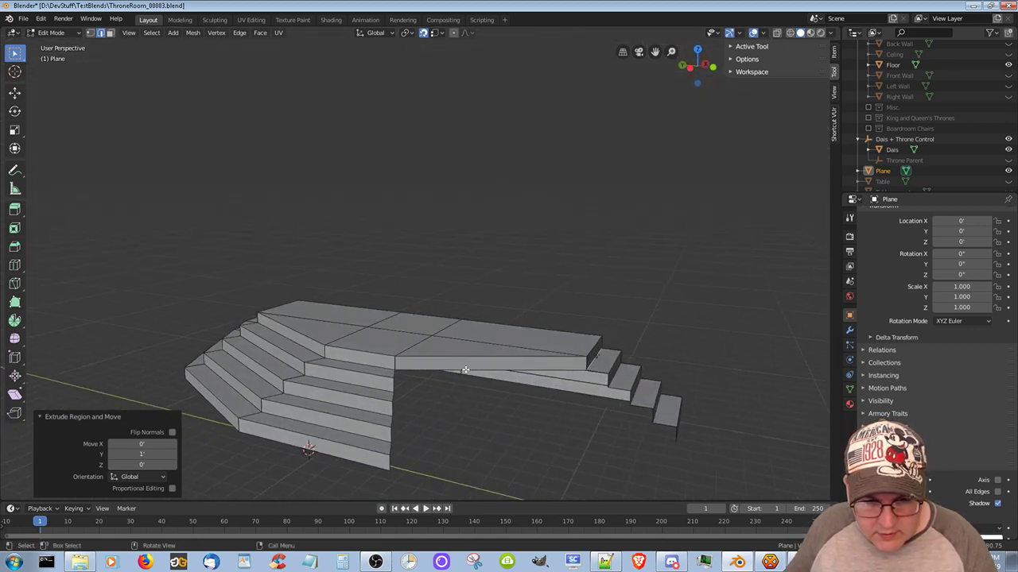
key("k")
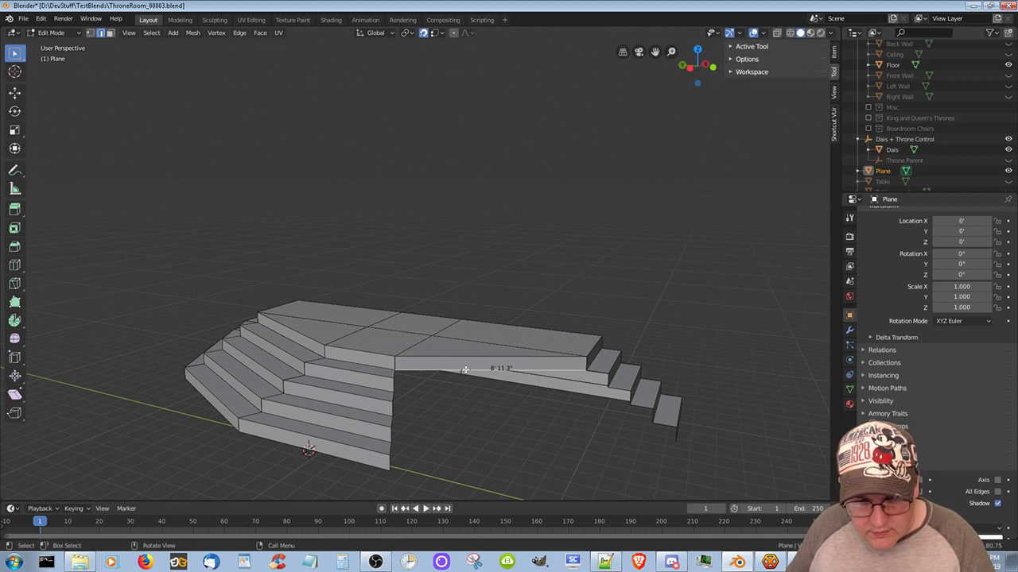
key("g")
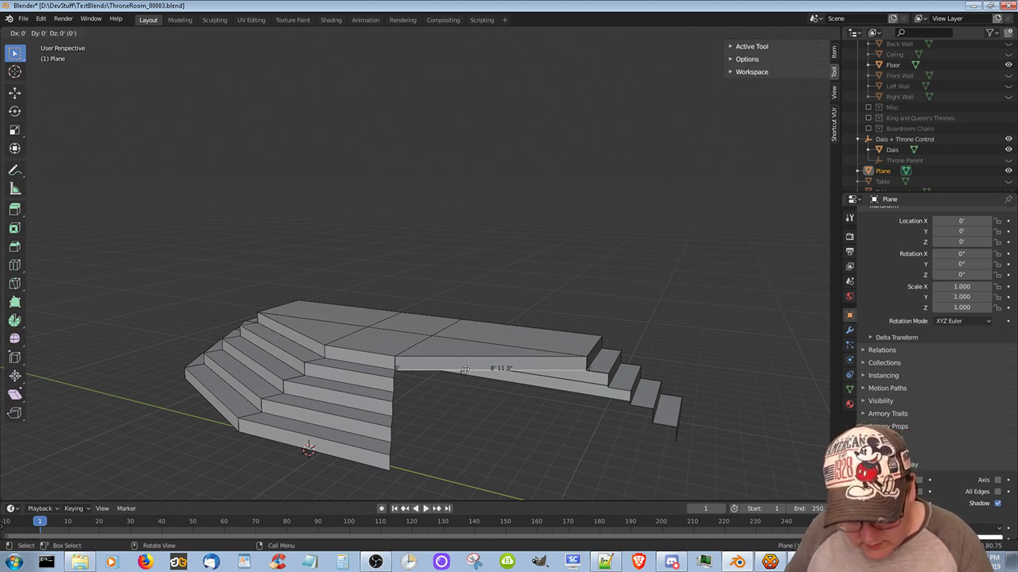
key("x")
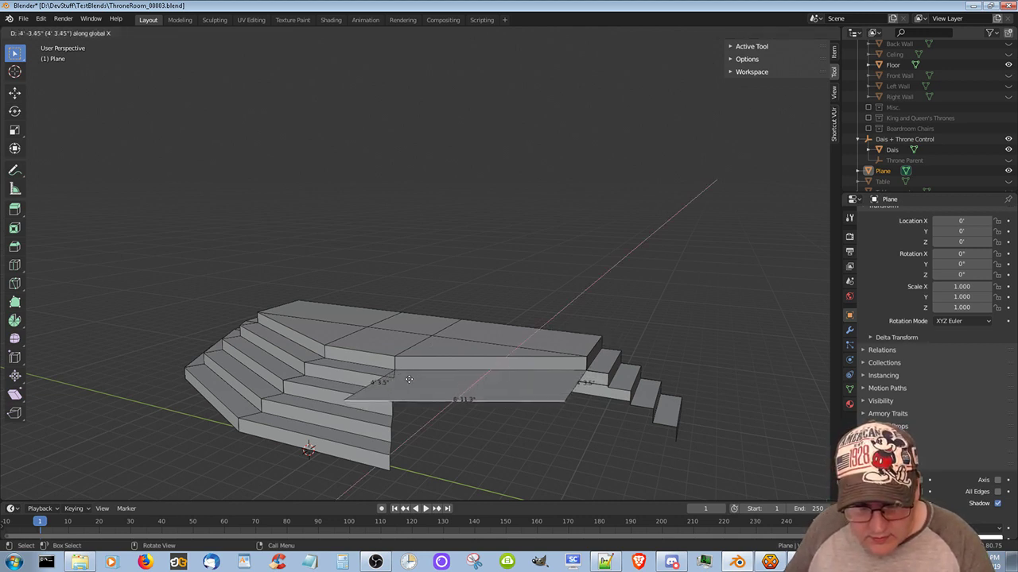
left_click(396, 378)
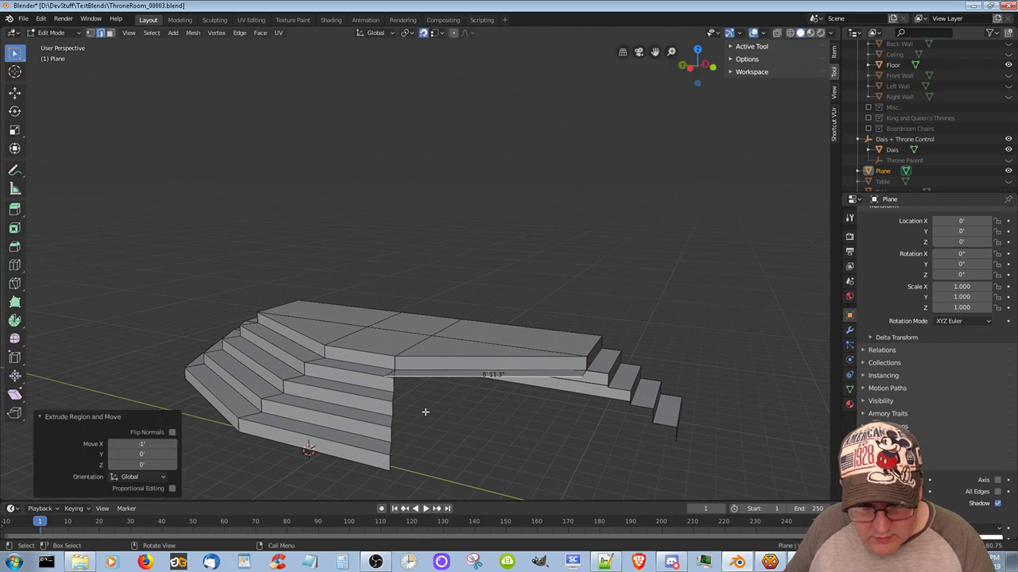
middle_click_drag(424, 411, 501, 452)
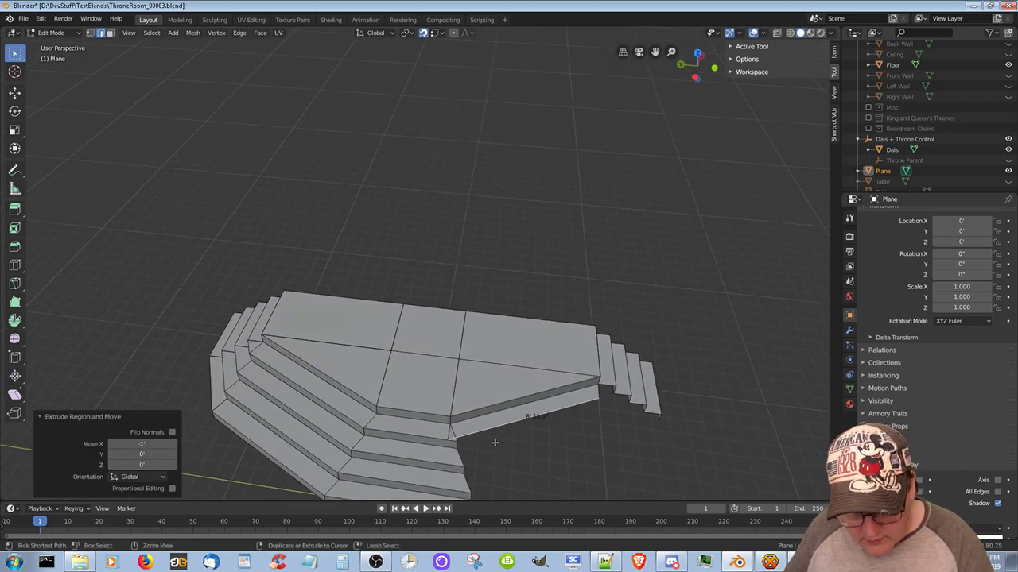
key("ctrl+z")
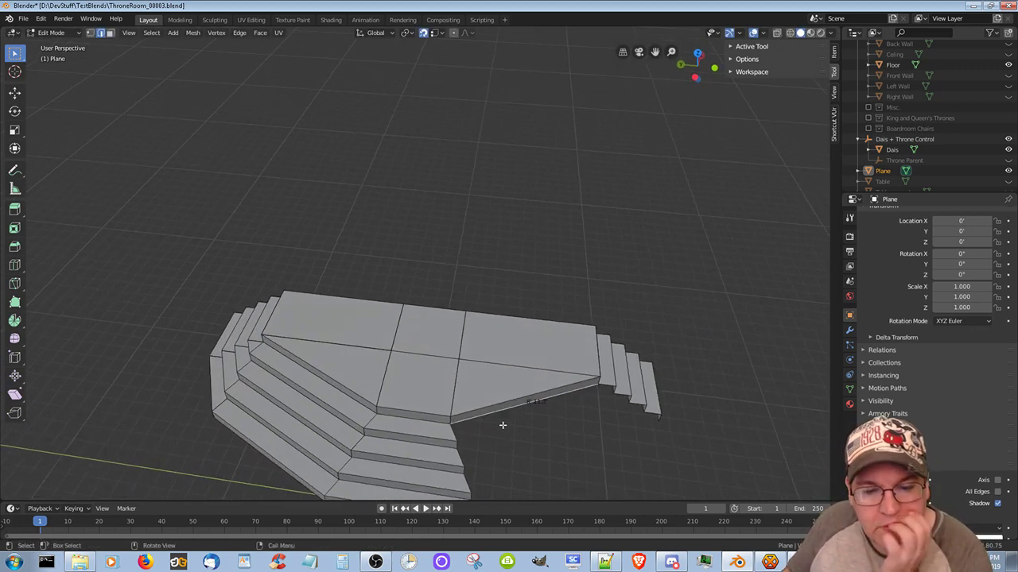
Extrude the end edge of the front stairs' top tread 4' in X and -8' in Y to form the corner's first diagonal tread
middle_click_drag(505, 423, 538, 441)
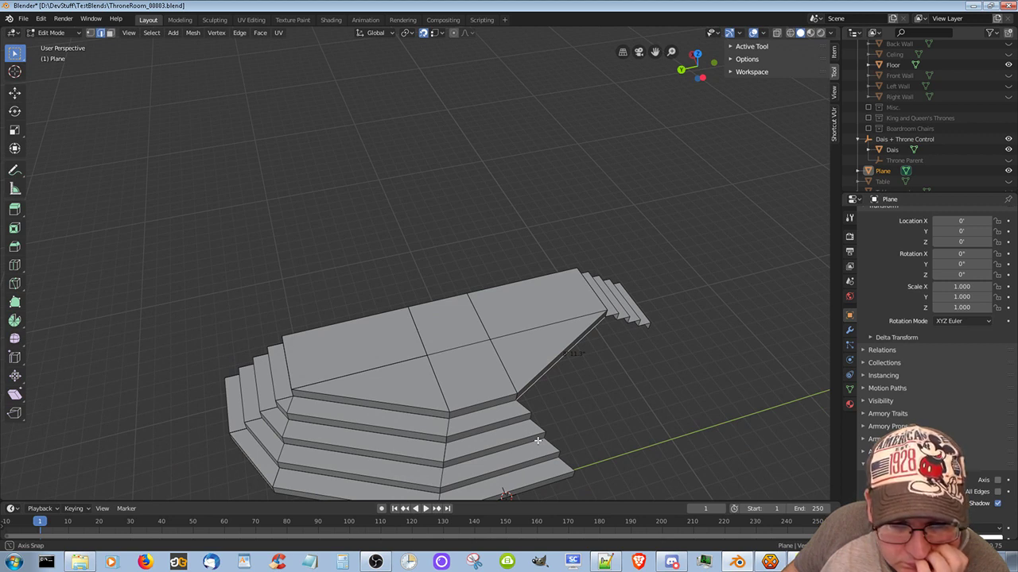
middle_click_drag(538, 440, 537, 440)
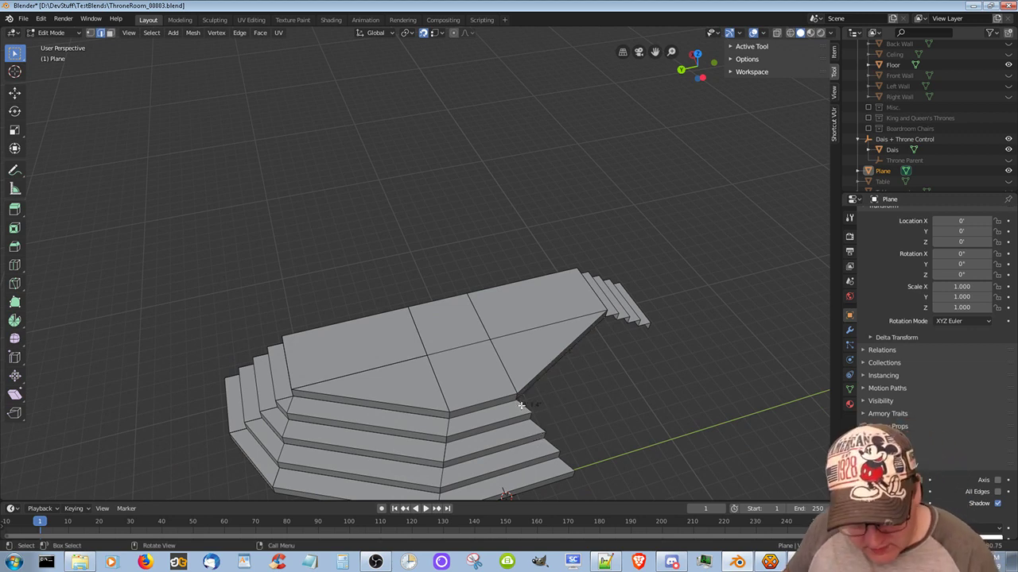
key("g")
left_click(598, 322)
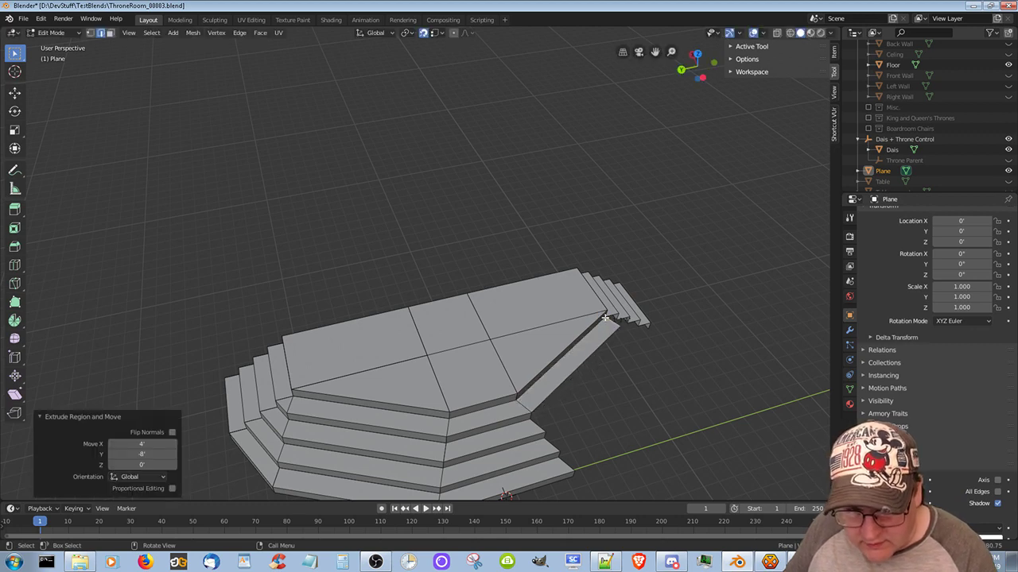
Extrude the first diagonal tread's outer edge down in Z to the bottom of the neighbouring front riser, forming the corner's second riser
middle_click_drag(593, 405, 473, 405)
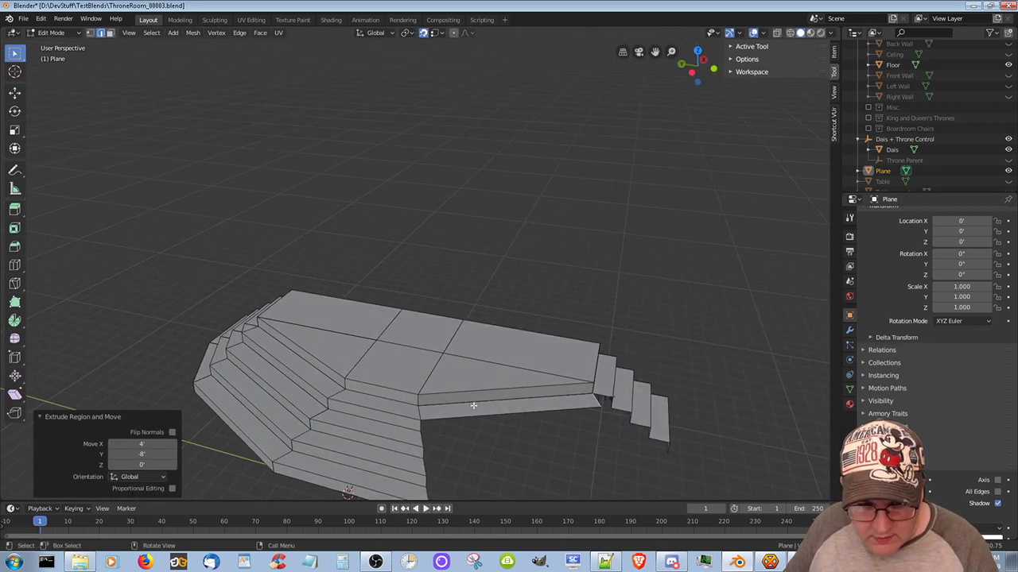
left_click(430, 420)
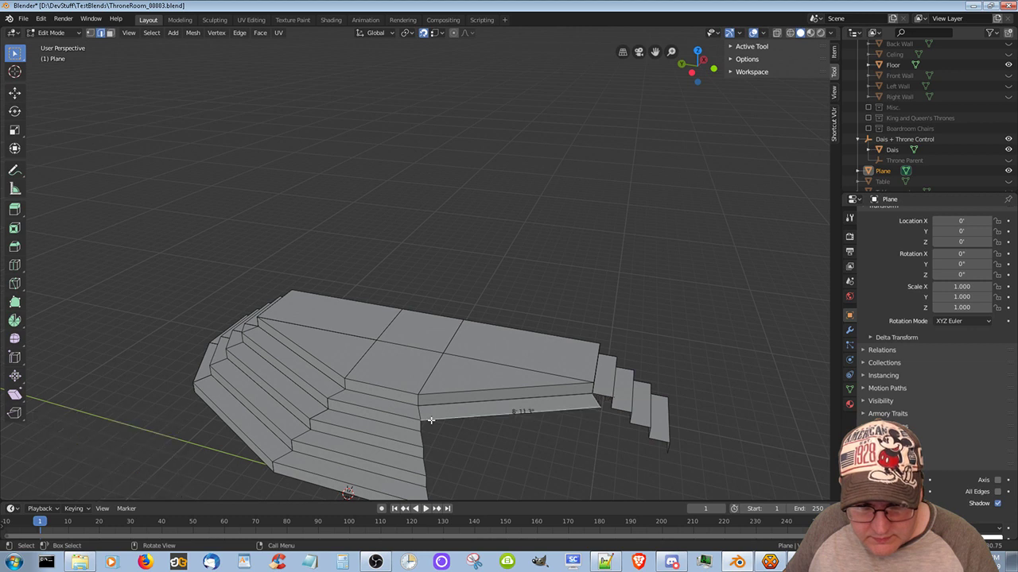
key("g")
key("x")
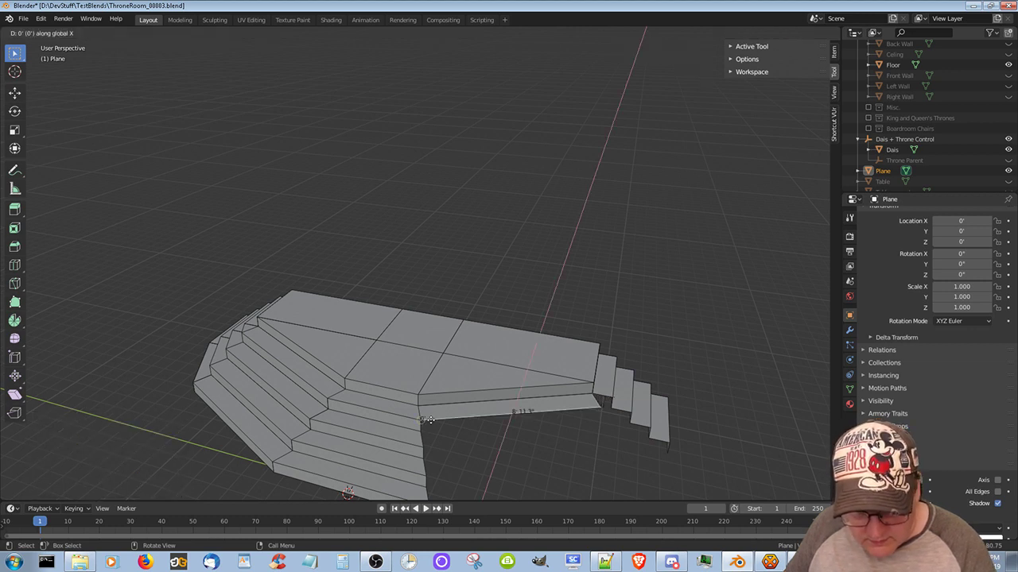
key("z")
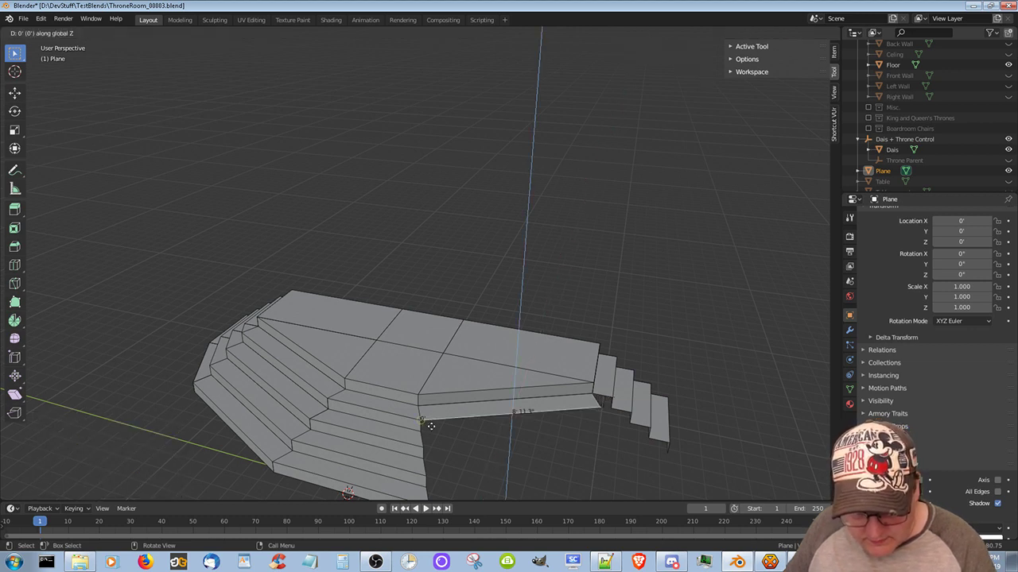
left_click(435, 434)
Extrude the front stairs' second tread end edge 4' in X and -8' in Y, and extrude the new tread's outer edge 8" down in Z
left_click(421, 440)
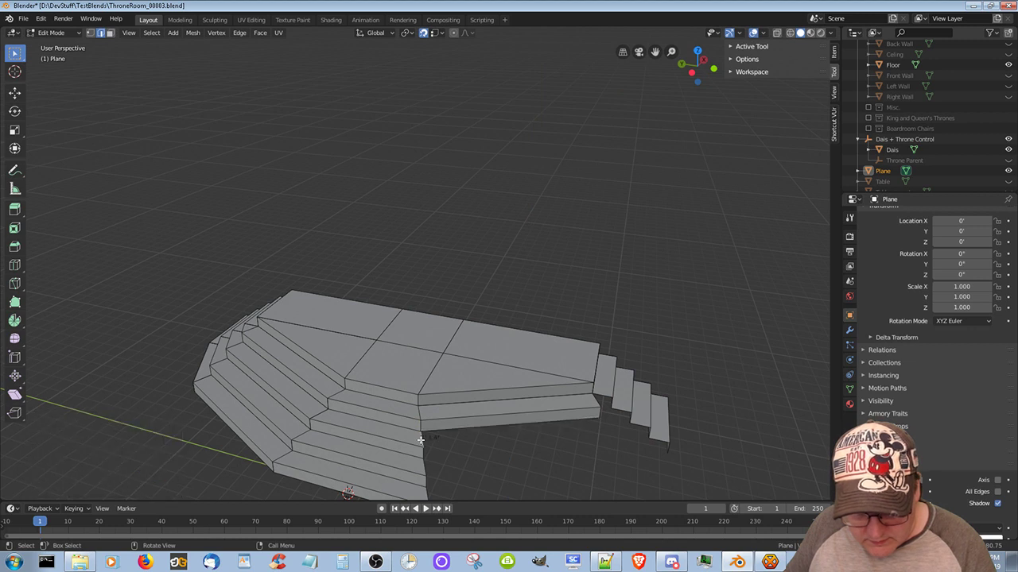
key("g")
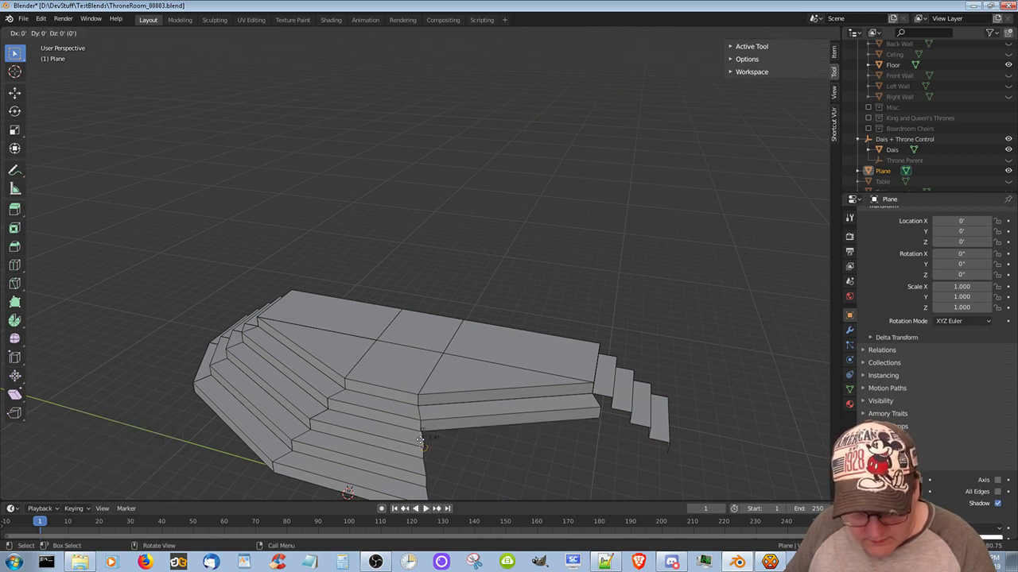
left_click(471, 459)
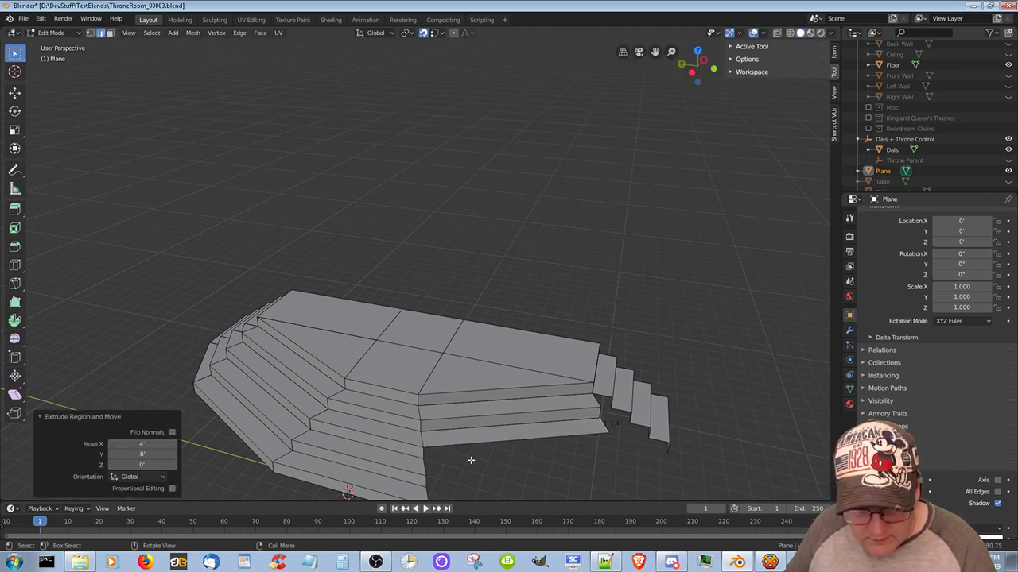
left_click(465, 443)
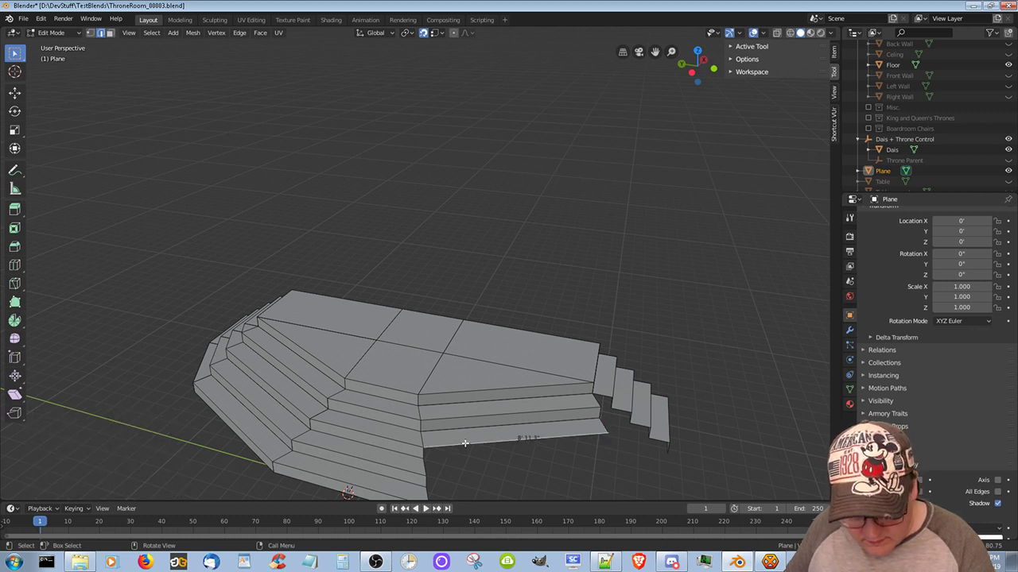
key("g")
key("z")
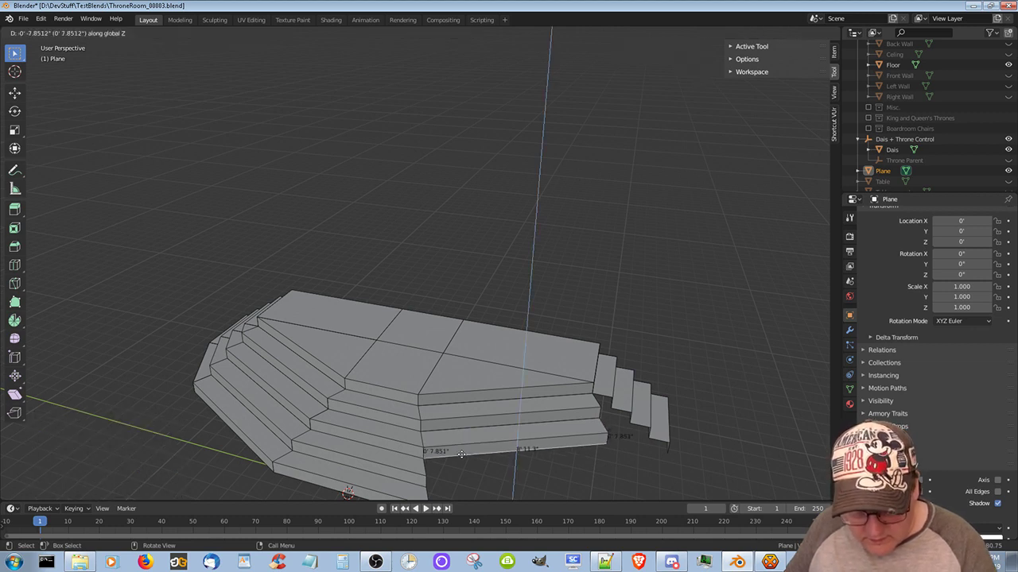
left_click(454, 473)
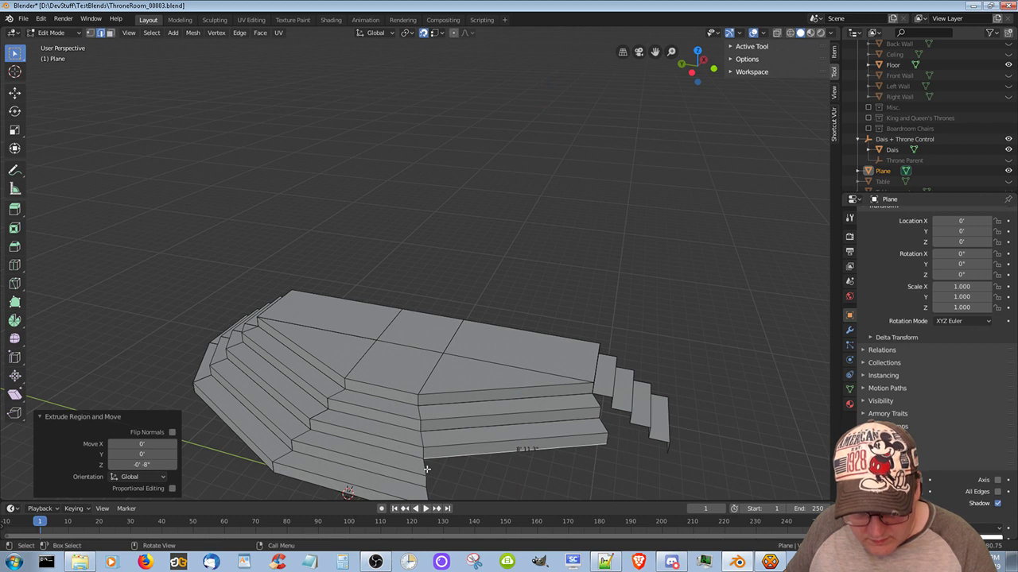
Extrude the front stairs' third tread end edge 4' in X and -8' in Y, and extrude the new tread's outer edge 8" down in Z
left_click(425, 469)
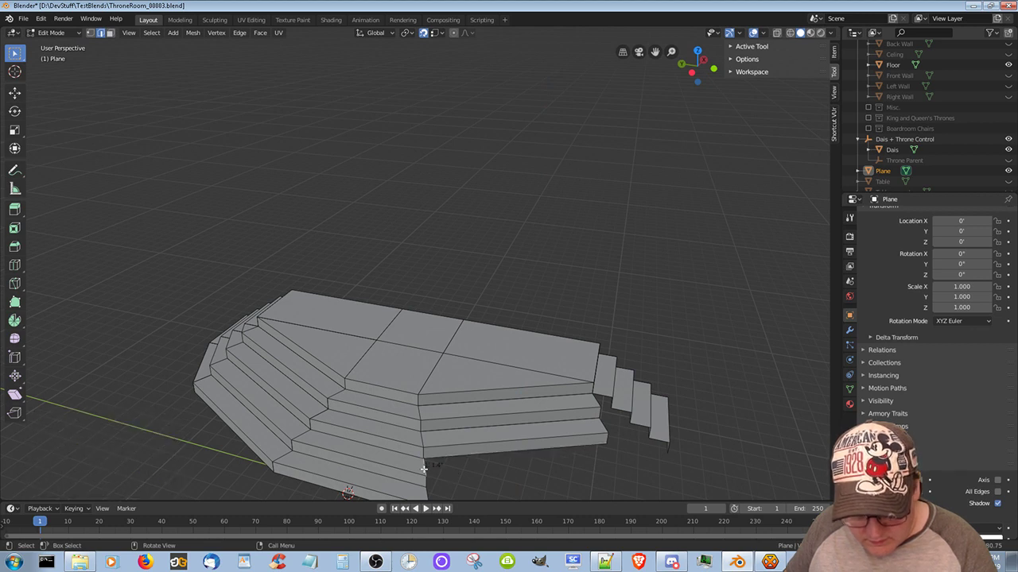
key("g")
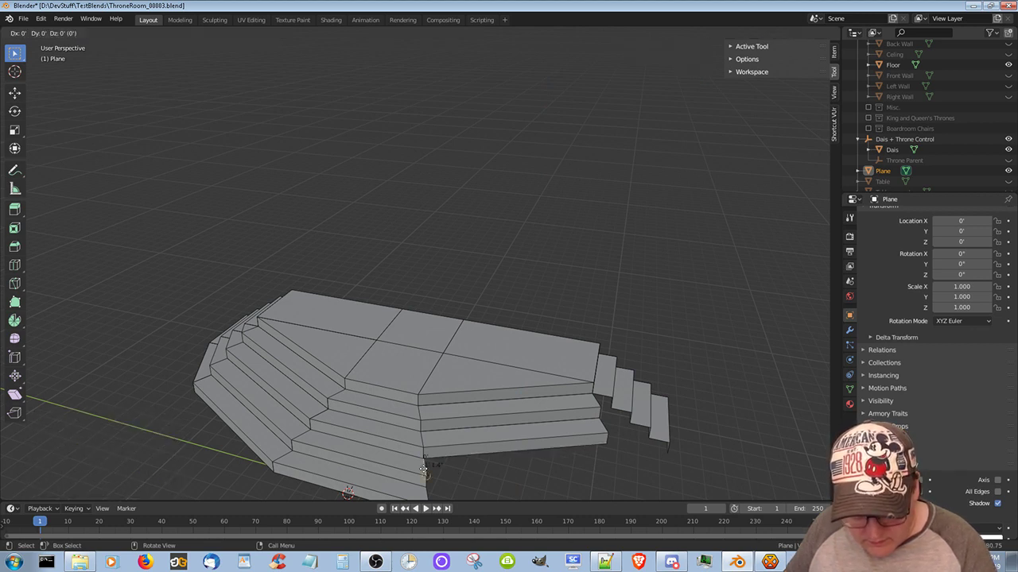
left_click(592, 453)
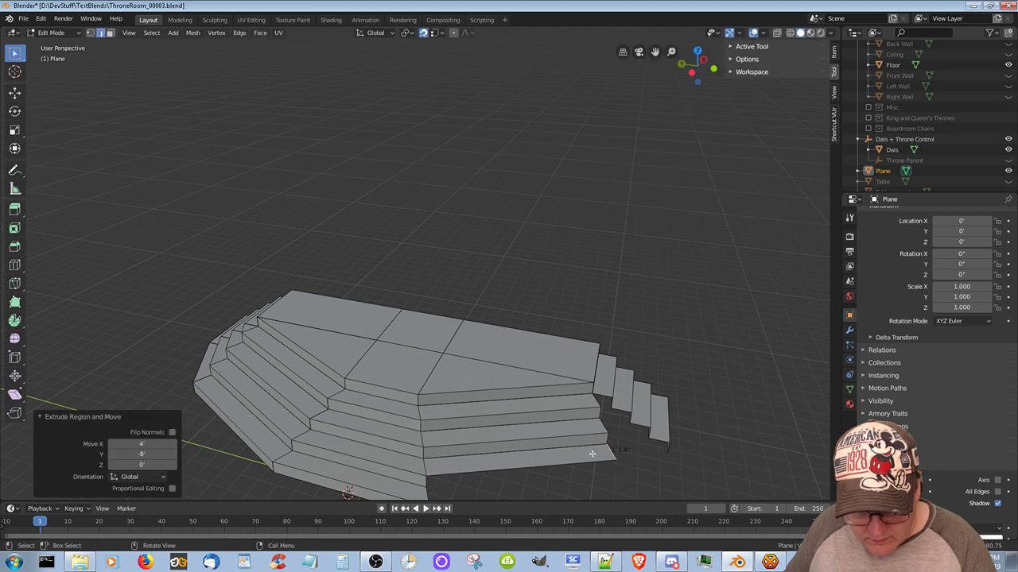
left_click(431, 474)
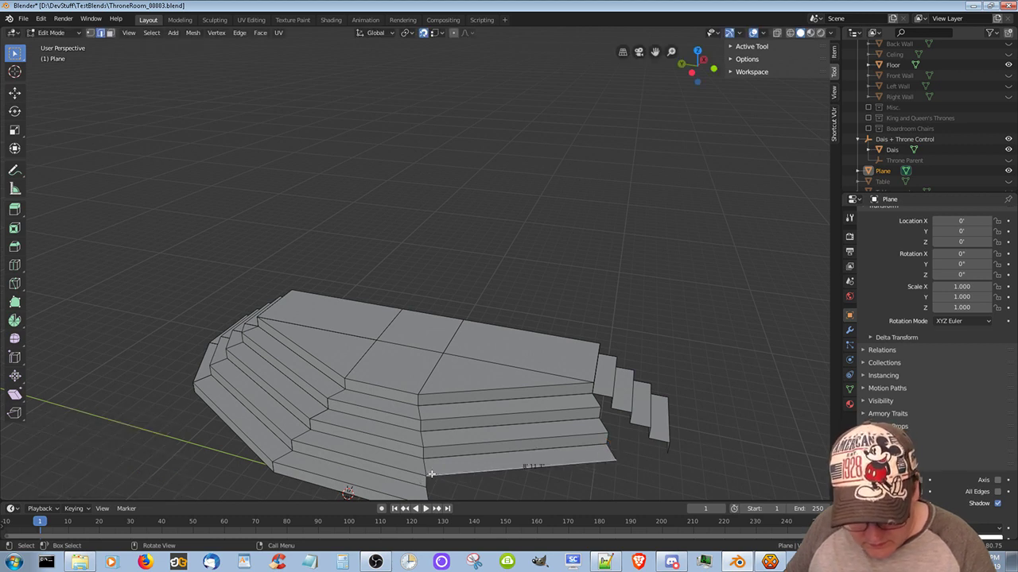
key("g")
key("z")
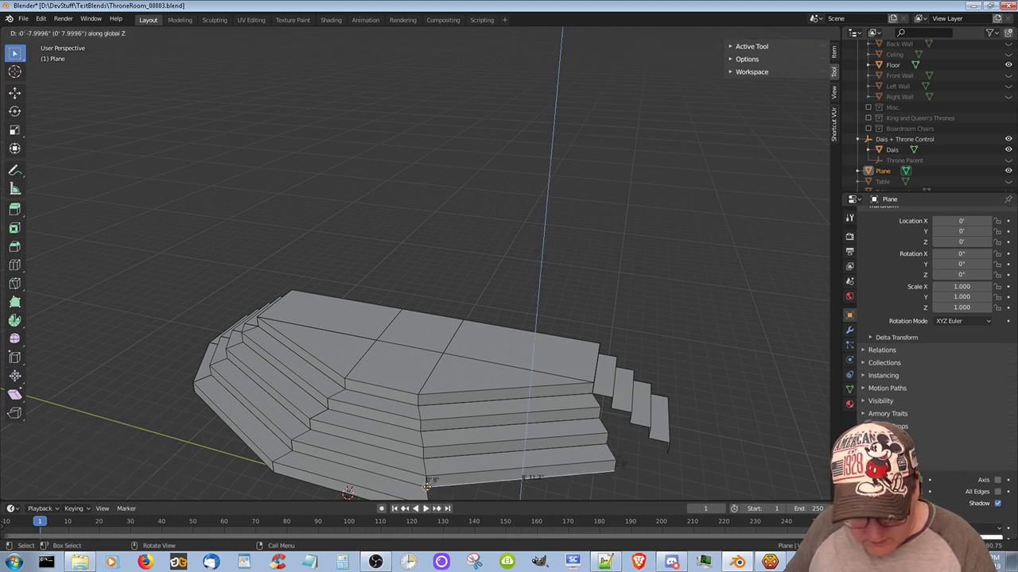
left_click(429, 487)
middle_click_drag(469, 487, 444, 418, "shift")
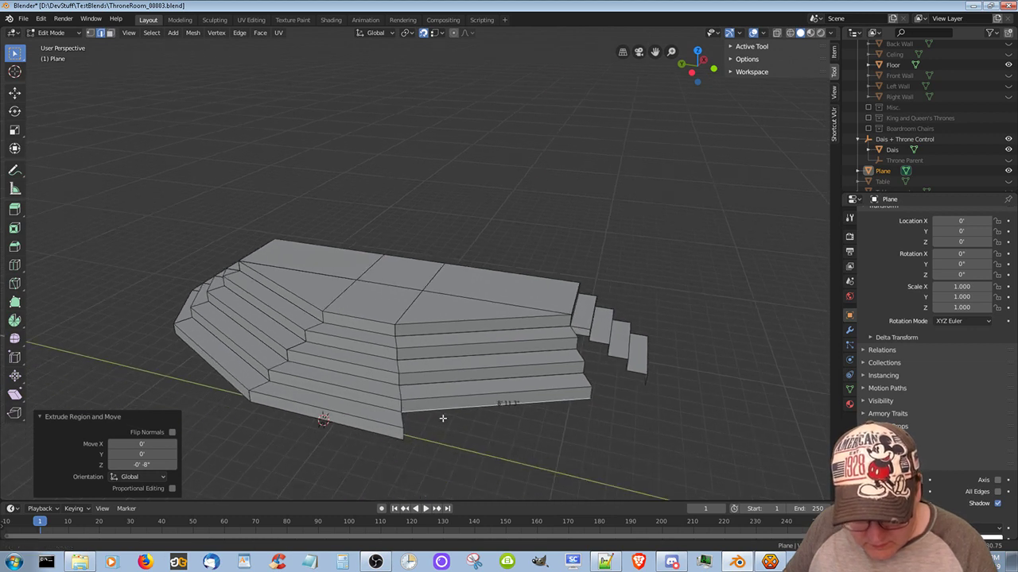
Extrude the front stairs' fourth tread end edge 4' in X and -8' in Y, and dismiss the Windows shutdown notice
left_click(402, 419)
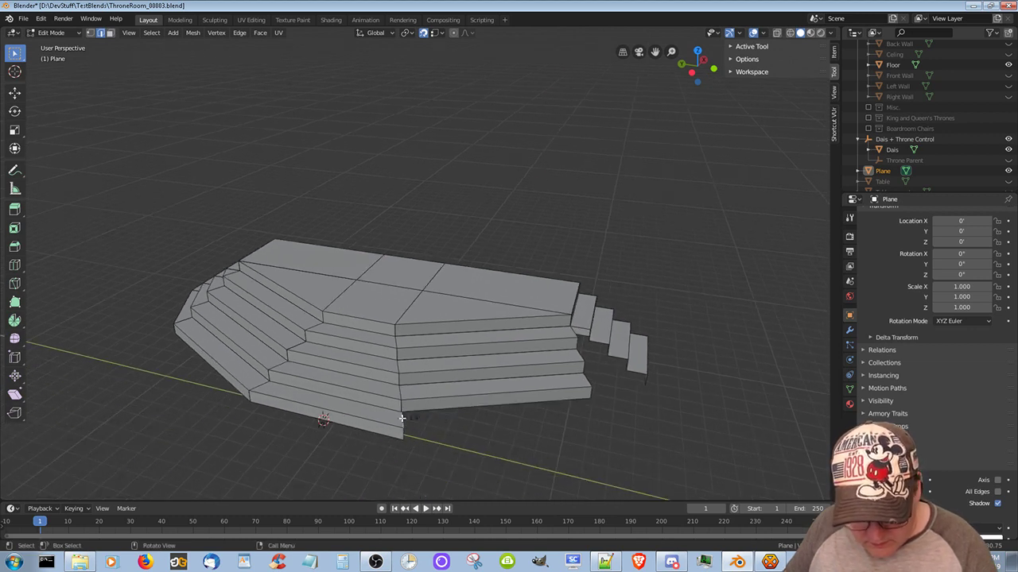
key("e")
left_click(588, 401)
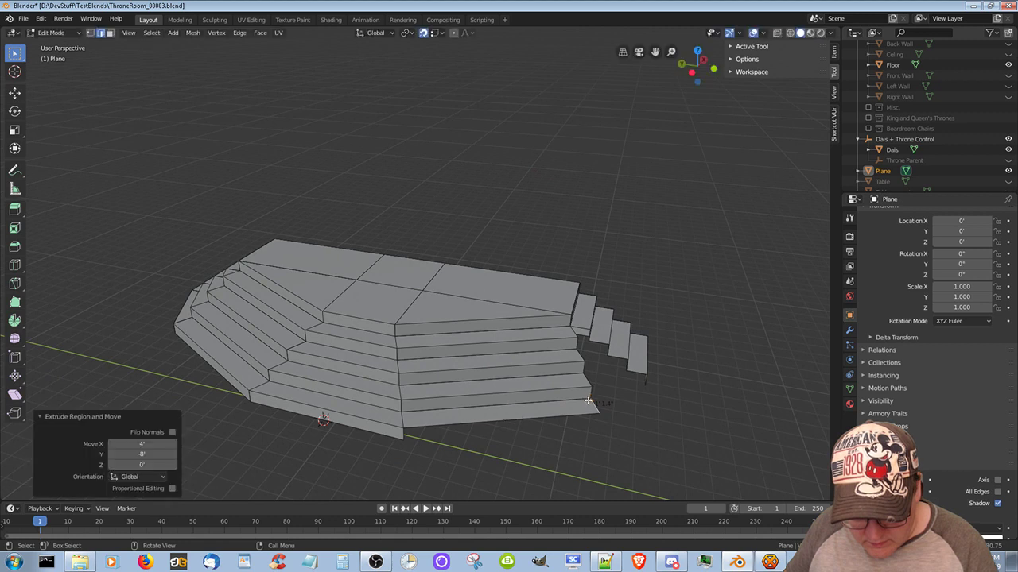
left_click(413, 431)
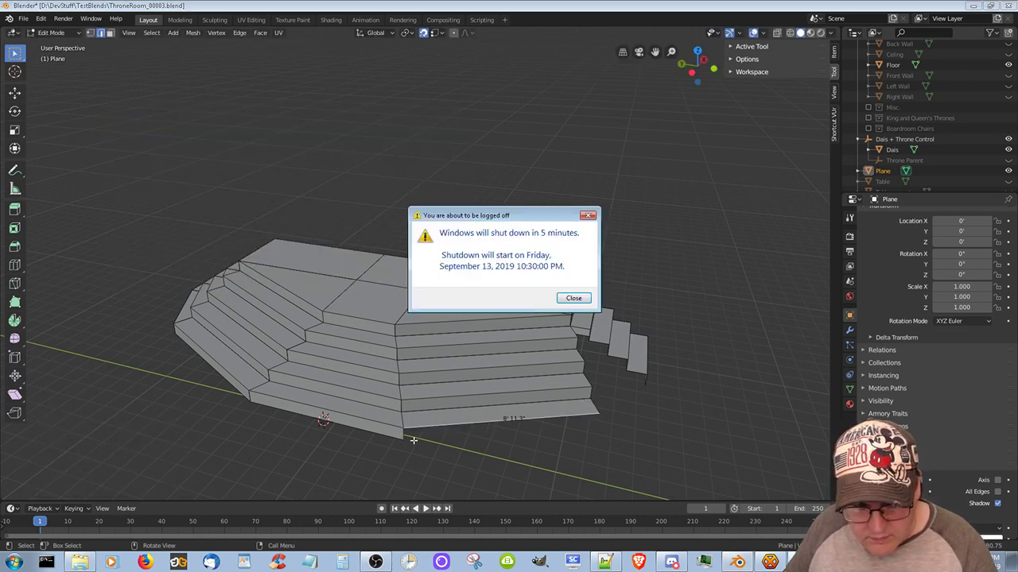
left_click(573, 299)
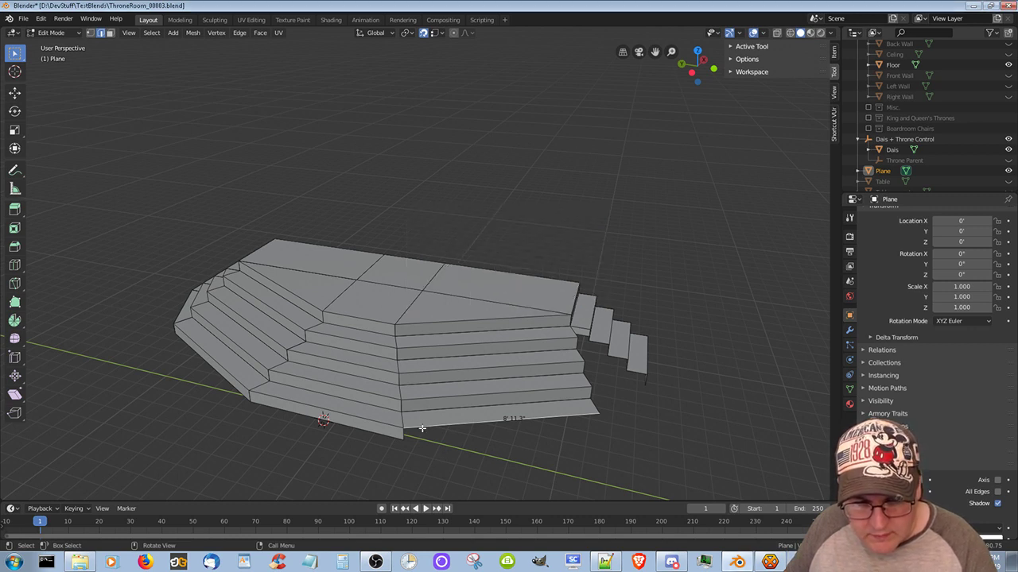
Try to extrude the lowest diagonal tread's outer edge -1' 5.6" in X
right_click(421, 428)
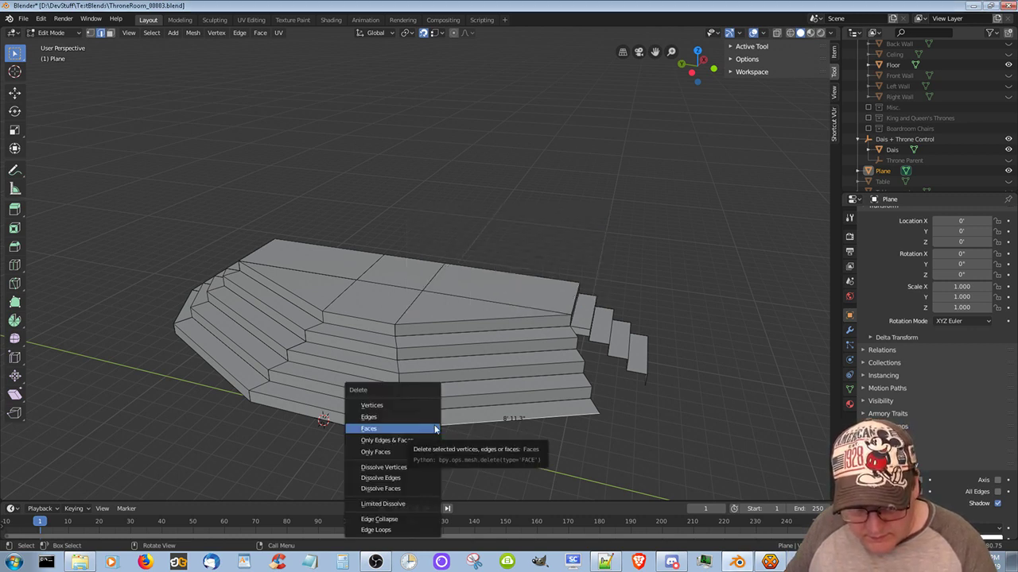
key("Escape")
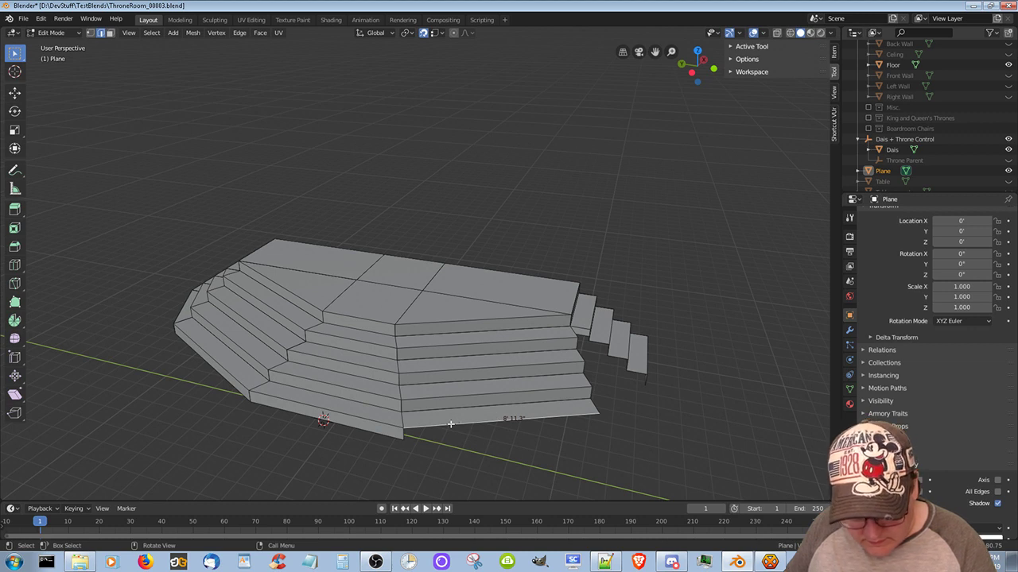
key("g")
key("x")
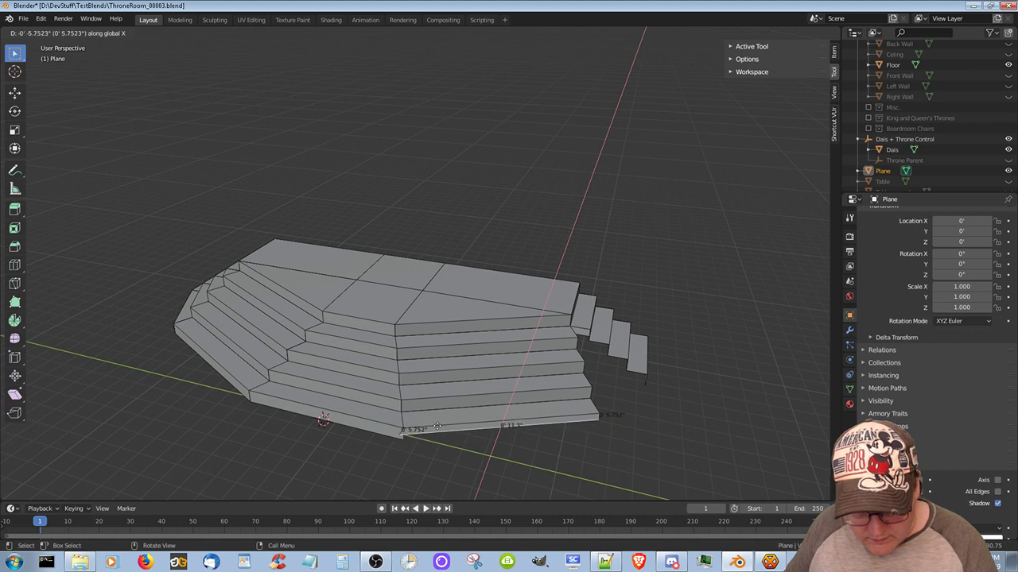
left_click(427, 438)
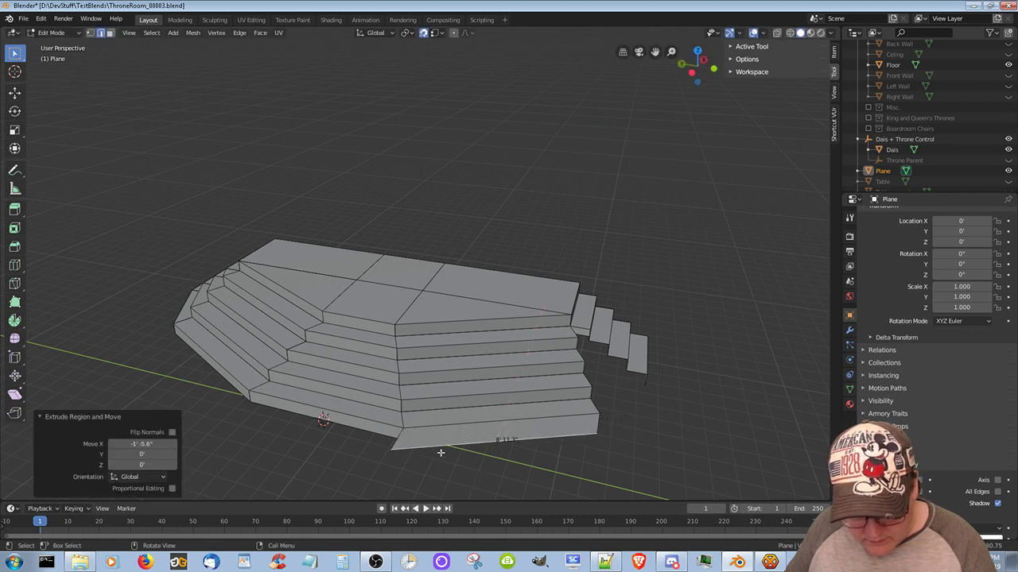
key("ctrl+z")
Extrude the end edge of the front stairs' bottom riser 4' in X and -8' in Y to form the diagonal corner's bottom riser
left_click(404, 432)
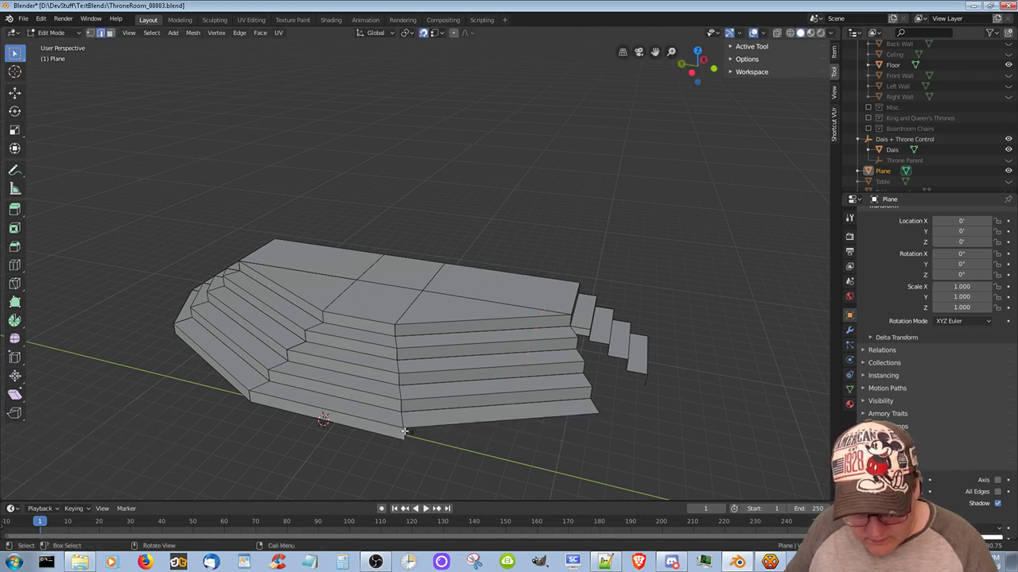
key("e")
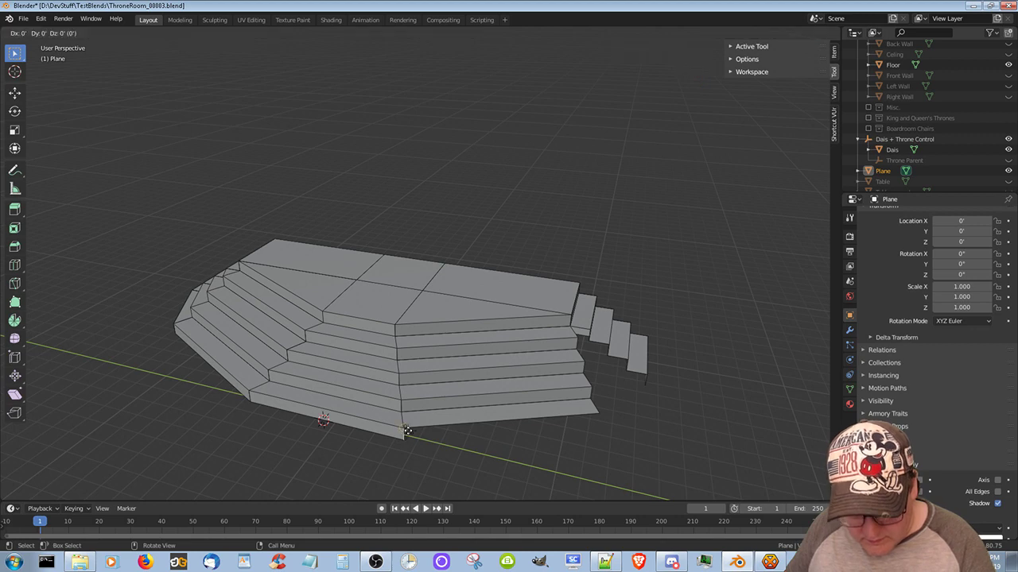
left_click(639, 406)
middle_click_drag(640, 406, 564, 379)
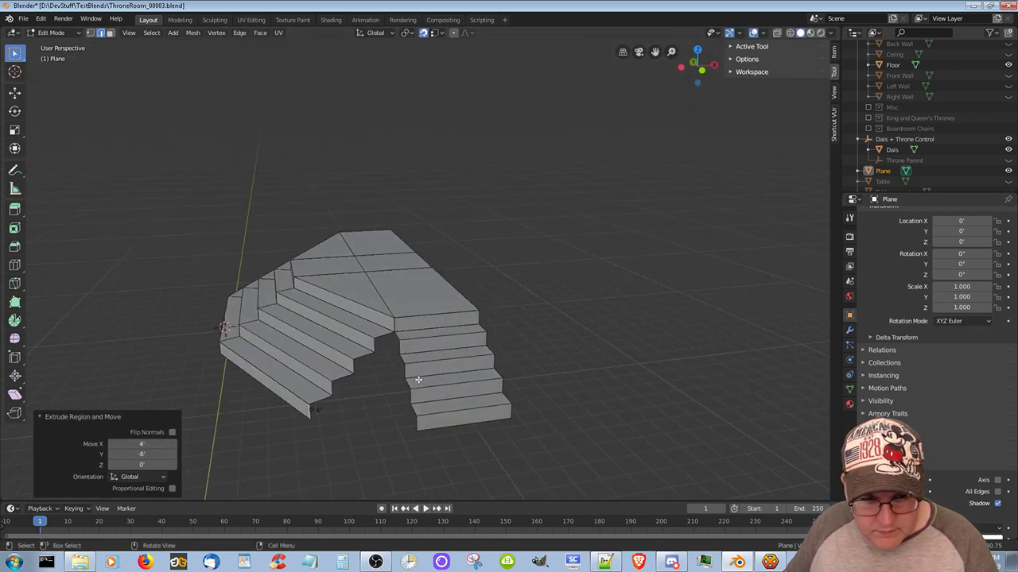
Extrude the end edges of the second and third diagonal risers across the gap to the matching corners of the -Y end stairs
left_click(373, 343)
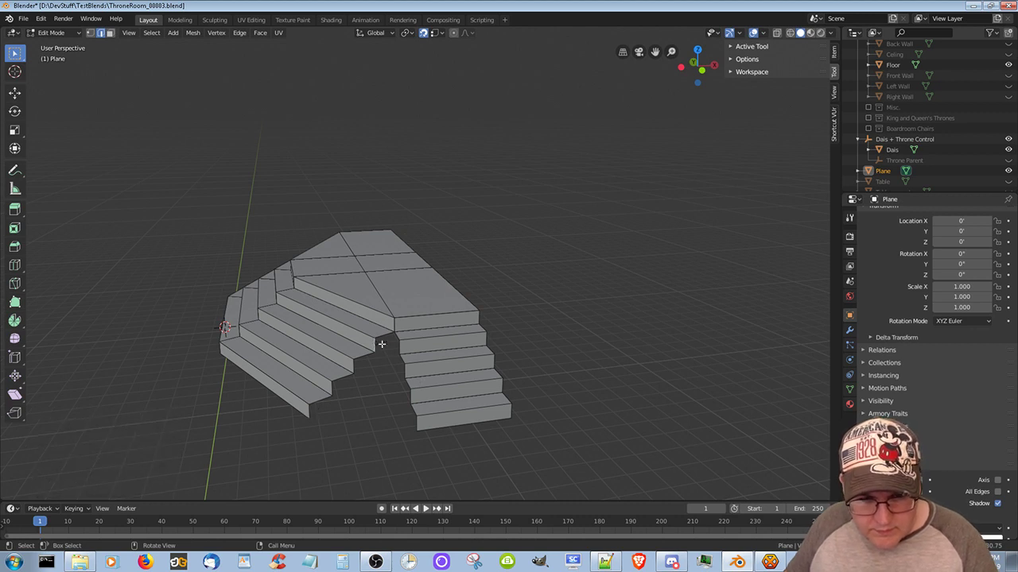
key("e")
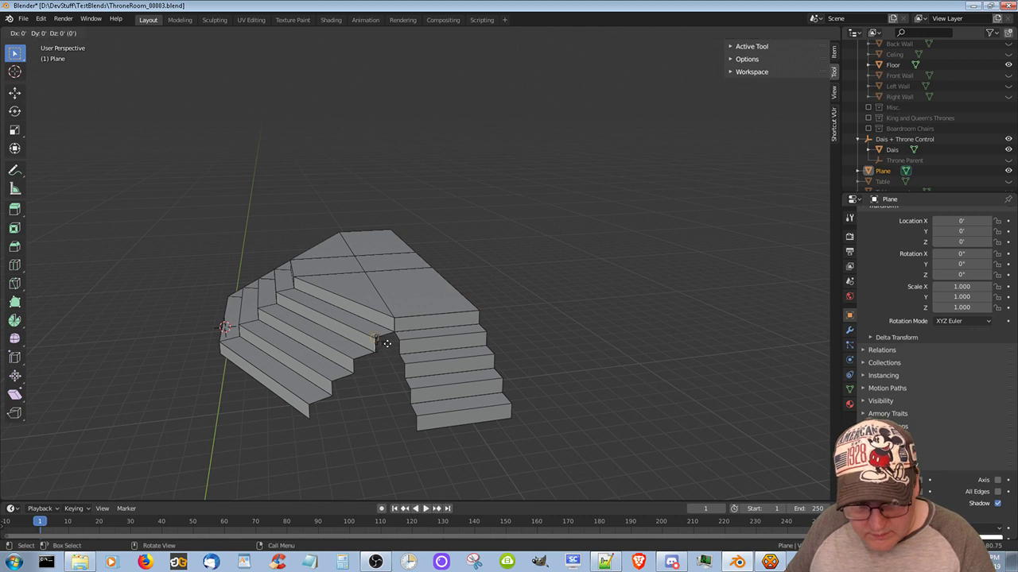
left_click(360, 369)
key("e")
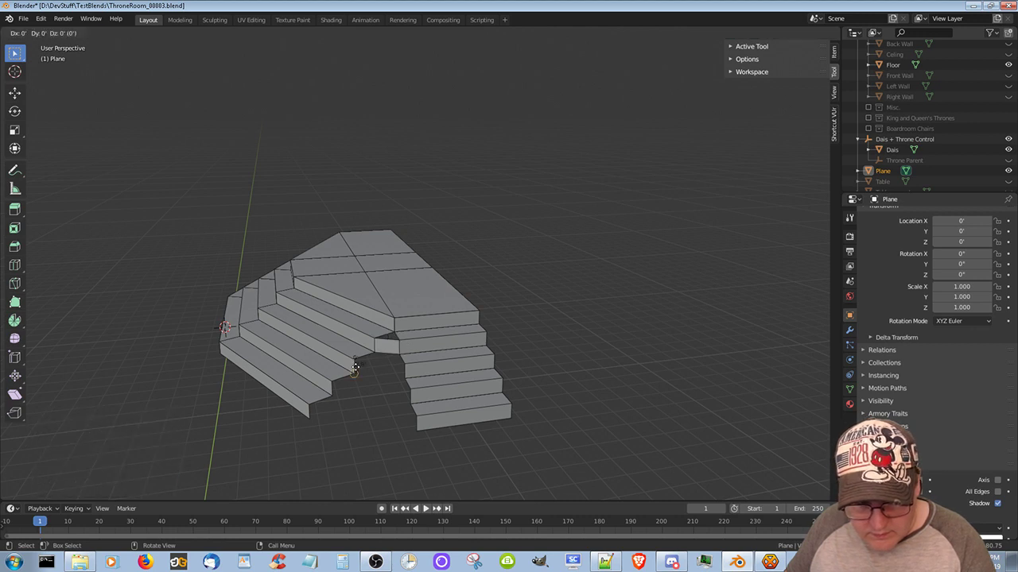
Extrude the fourth diagonal riser's end edge 3' in X and -1' 6" in Y, and the bottom riser's 4' in X and -2' in Y
left_click(347, 380)
key("e")
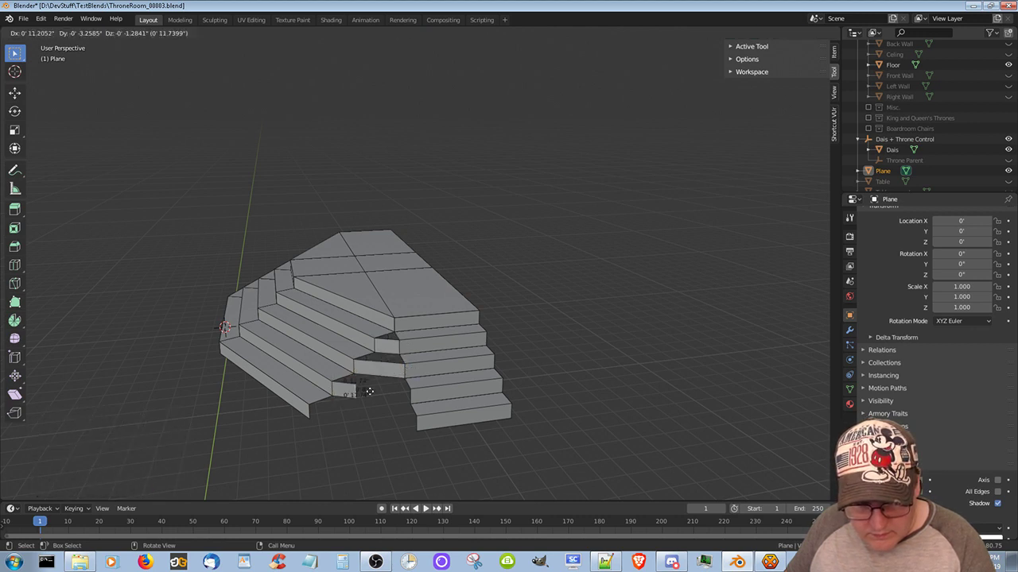
left_click(308, 403)
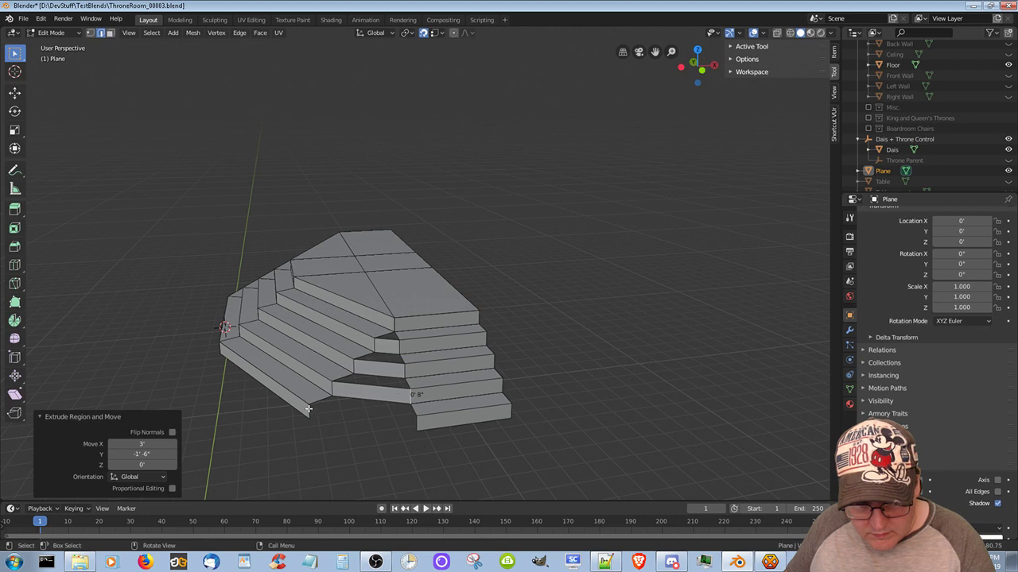
key("e")
left_click(408, 415)
mouse_move(408, 415)
middle_mouse_down()
mouse_move(415, 485)
mouse_move(421, 437)
mouse_move(407, 447)
mouse_move(406, 425)
middle_mouse_up()
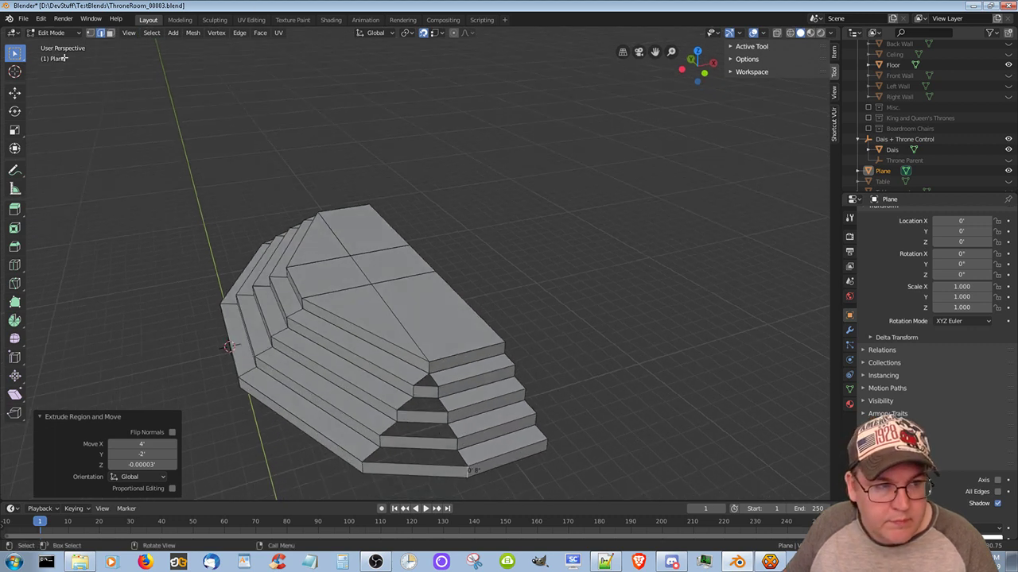
Fill the triangular top tread gap and the second tread gap beside the -Y end stairs with faces between their corner vertices
left_click(90, 32)
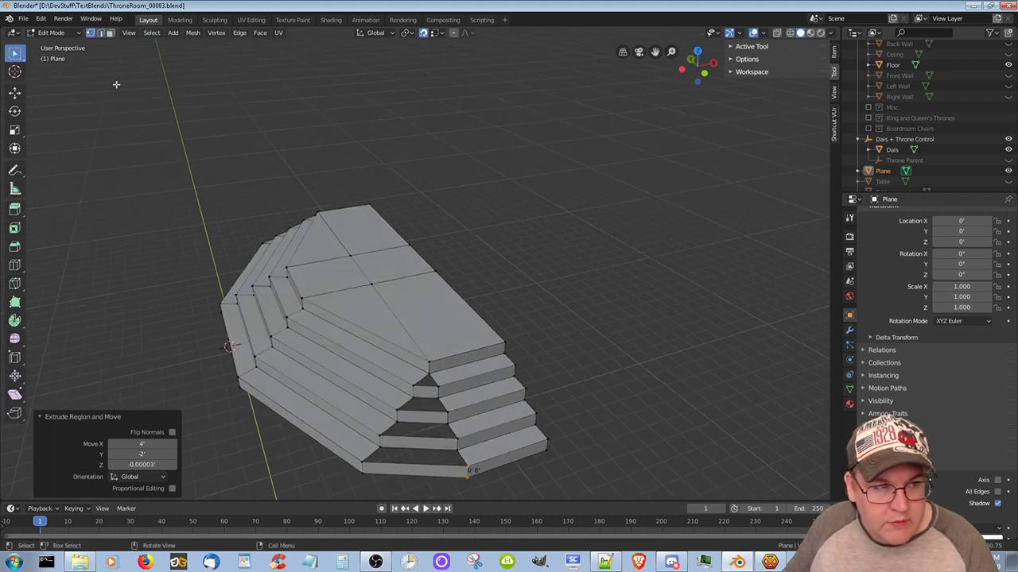
left_click(414, 386)
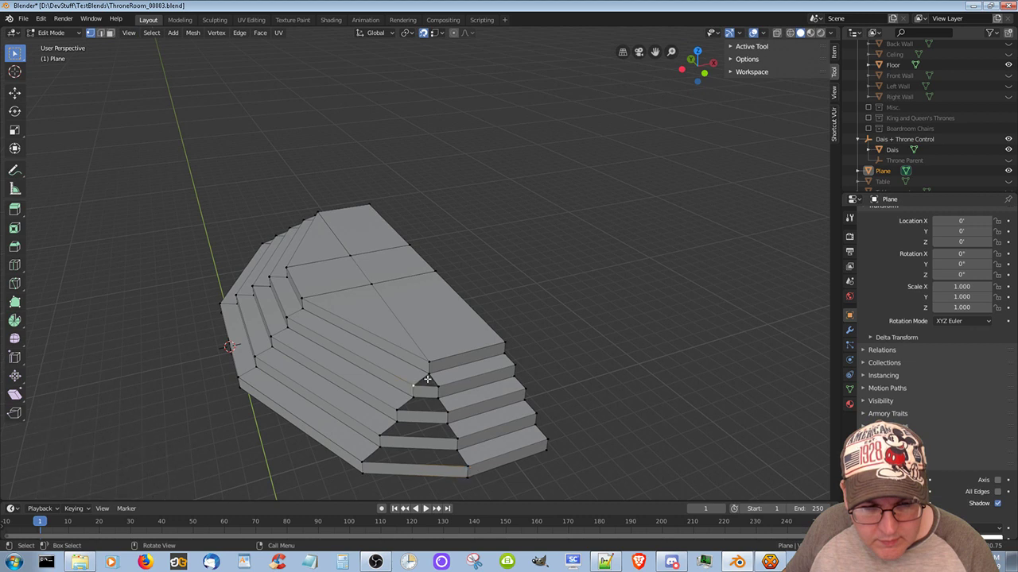
left_click(428, 373, "shift")
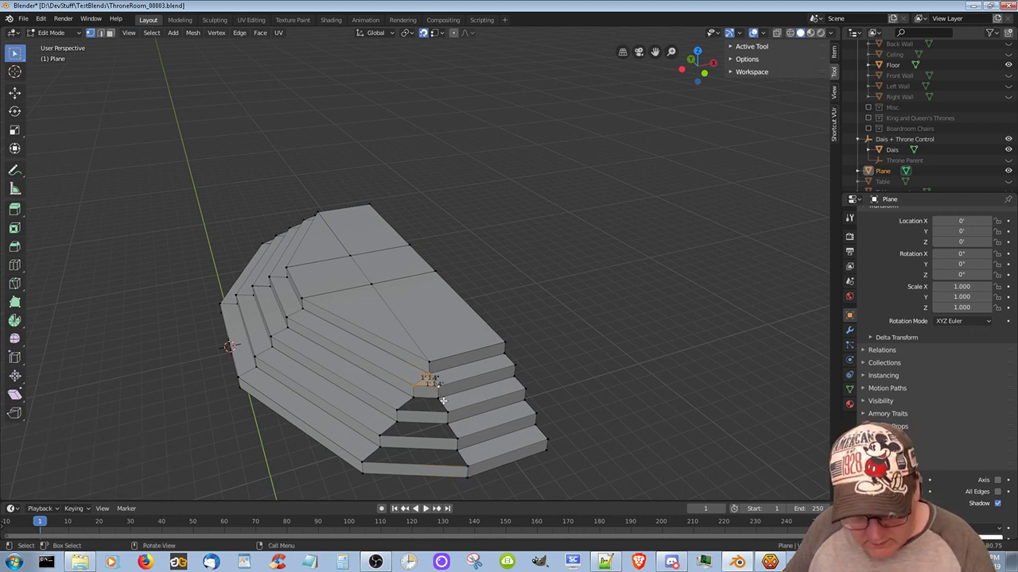
left_click(397, 410)
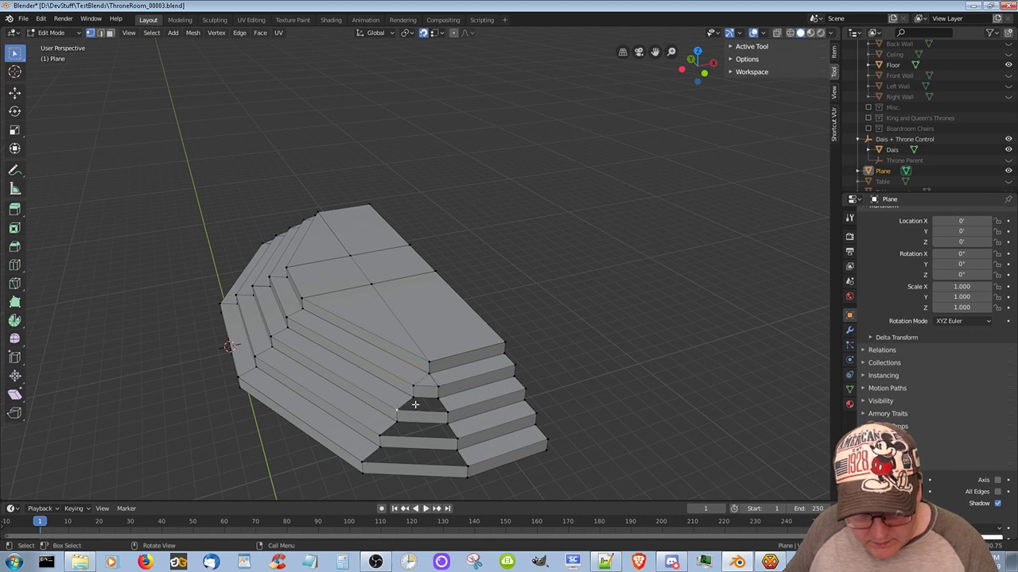
left_click(413, 397, "shift")
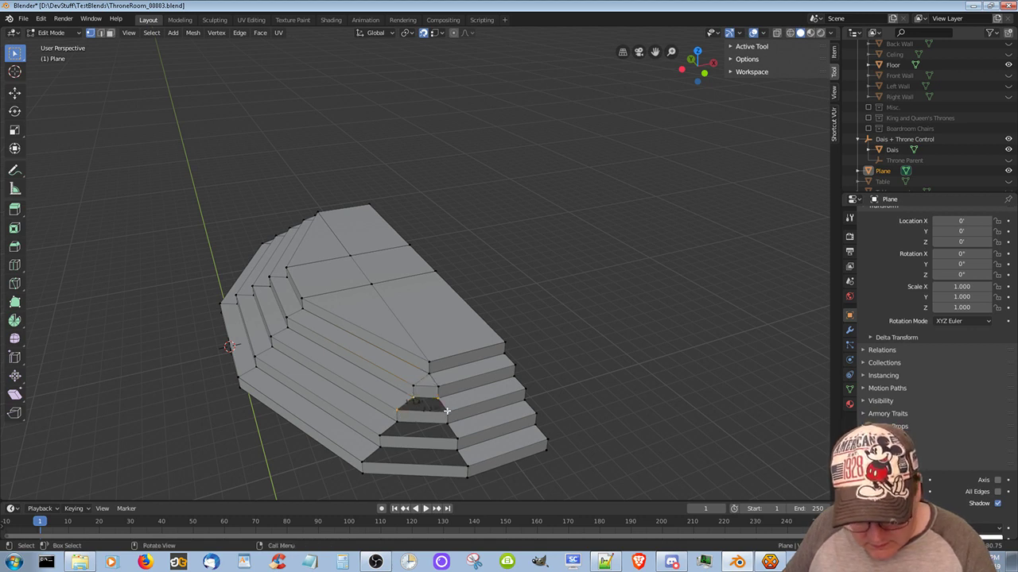
left_click(447, 411, "shift")
Fill the third and lowest tread gaps beside the -Y end stairs with four-vertex faces
left_click(394, 422)
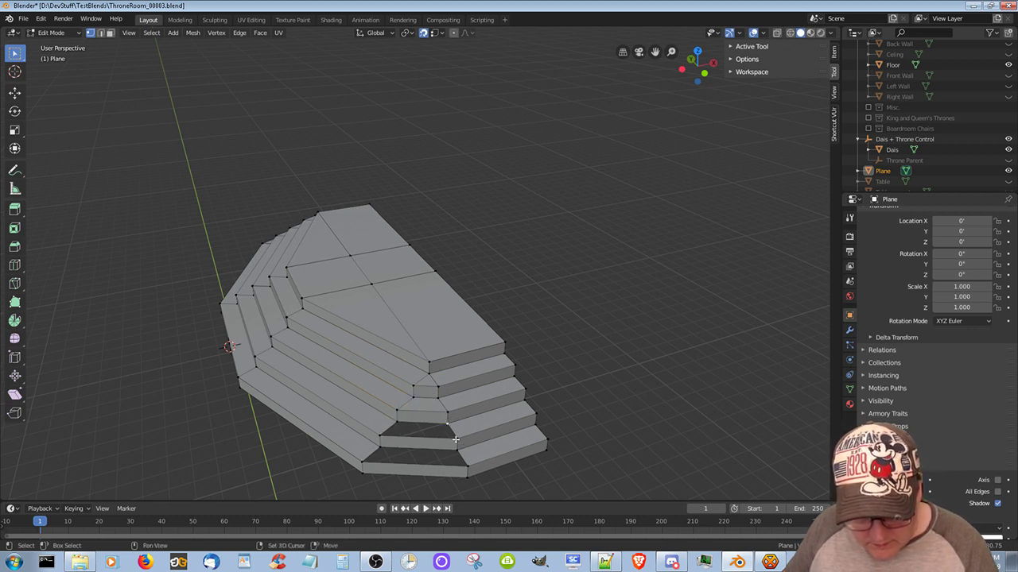
left_click(457, 438, "shift")
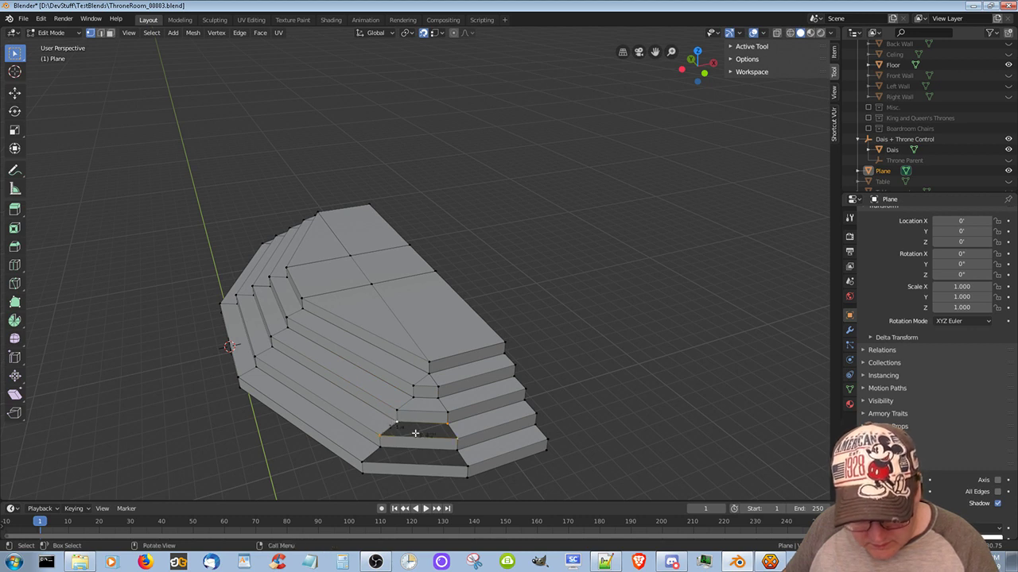
key("f")
left_click(463, 464)
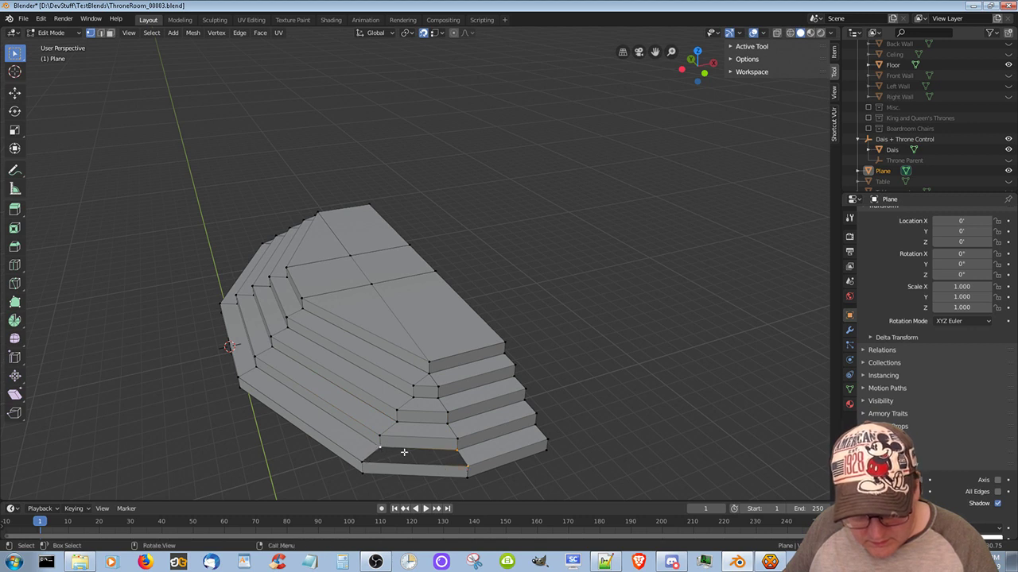
left_click(404, 451, "shift")
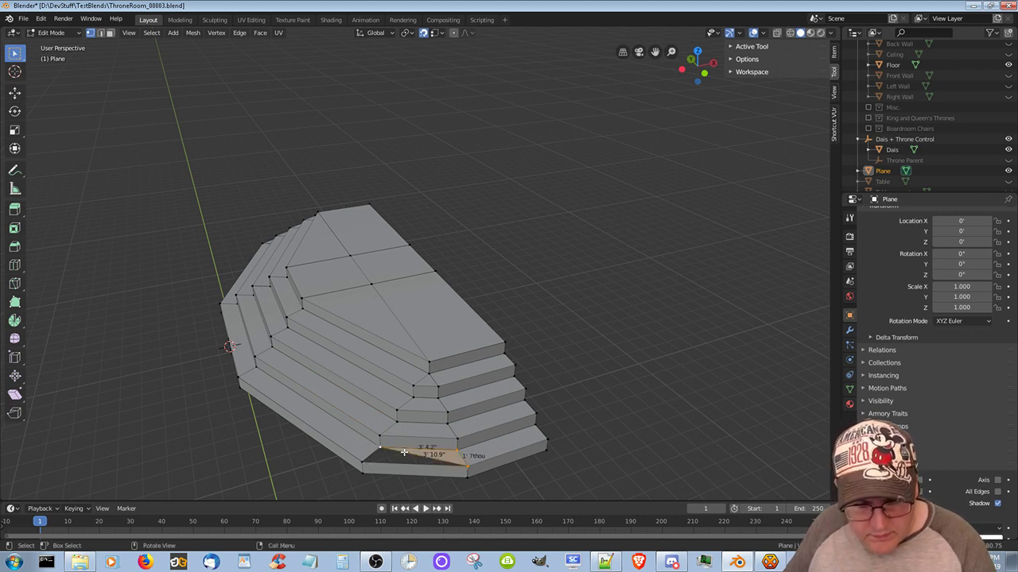
left_click(404, 451, "shift")
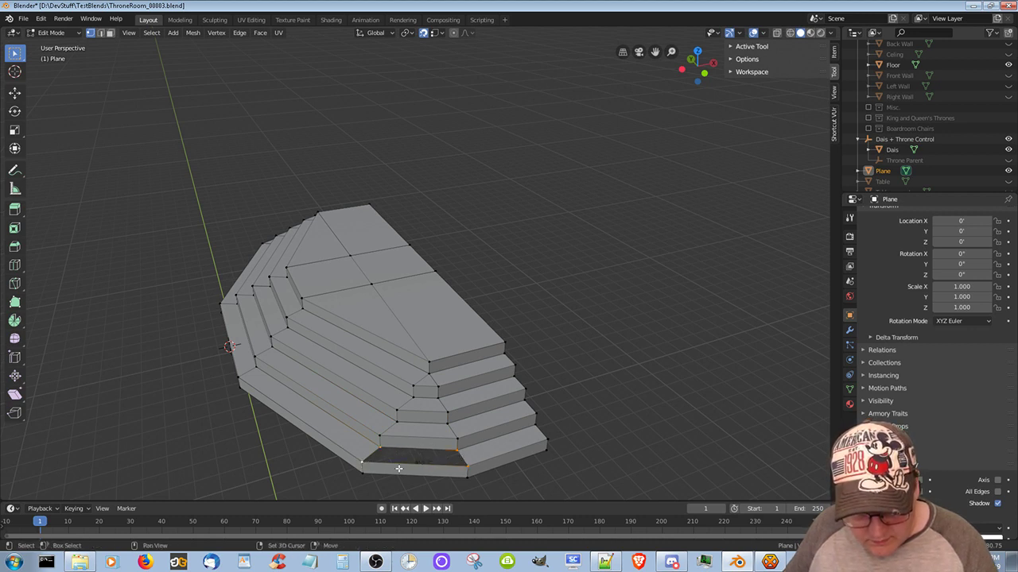
left_click(400, 464, "shift")
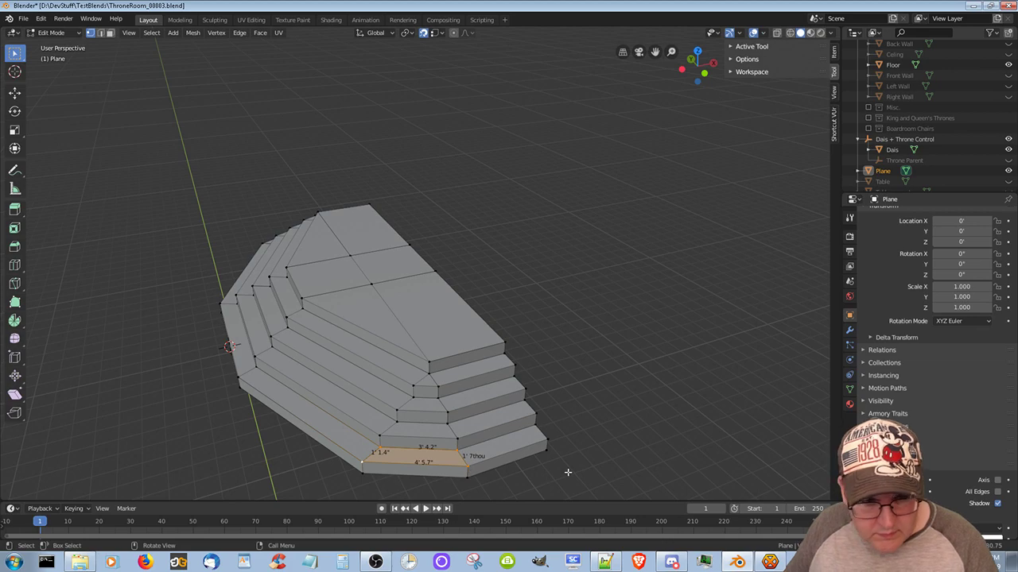
mouse_move(567, 412)
middle_mouse_down()
mouse_move(474, 420)
mouse_move(438, 373)
mouse_move(475, 303)
mouse_move(518, 279)
mouse_move(613, 357)
mouse_move(666, 432)
mouse_move(676, 395)
mouse_move(666, 440)
mouse_move(666, 427)
mouse_move(488, 394)
mouse_move(450, 326)
mouse_move(482, 368)
mouse_move(493, 218)
mouse_move(387, 211)
mouse_move(341, 221)
mouse_move(390, 213)
mouse_move(367, 224)
mouse_move(400, 278)
mouse_move(398, 320)
mouse_move(423, 275)
middle_mouse_up()
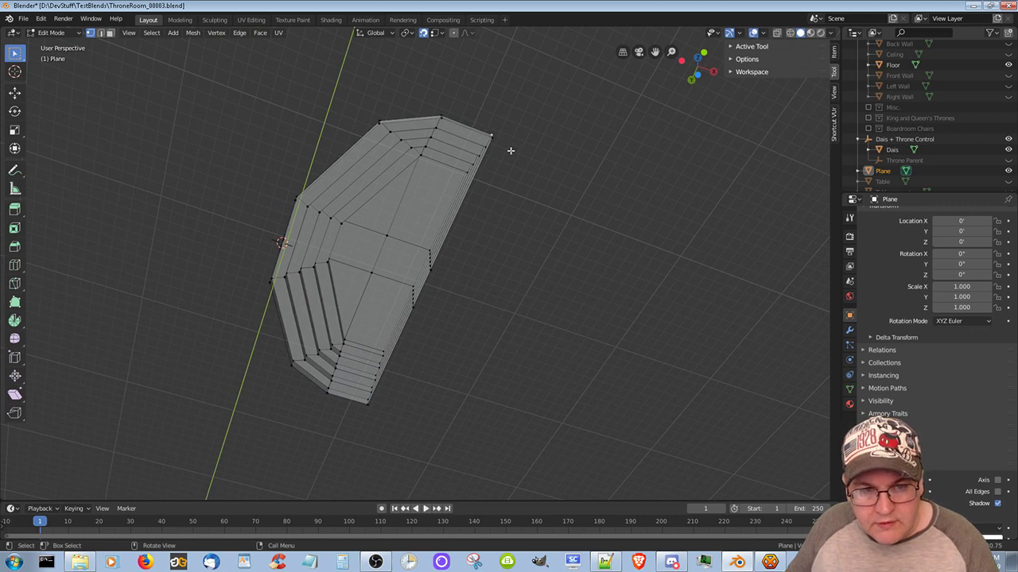
Try to fill the dais's open underside with a single face across the bottom outline vertices, then undo it and clear the selection
middle_click_drag(511, 153, 472, 229)
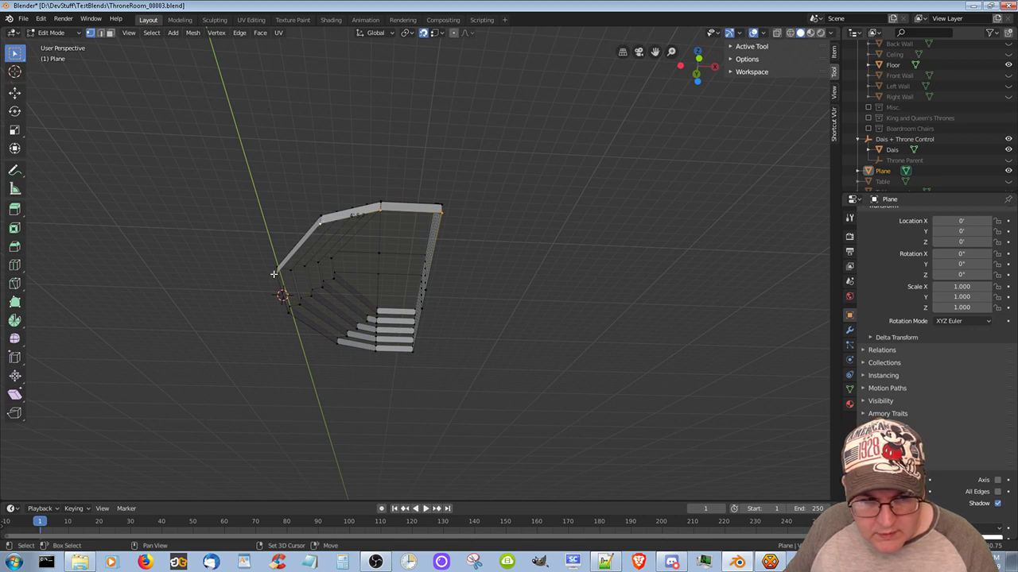
middle_click_drag(257, 316, 406, 338)
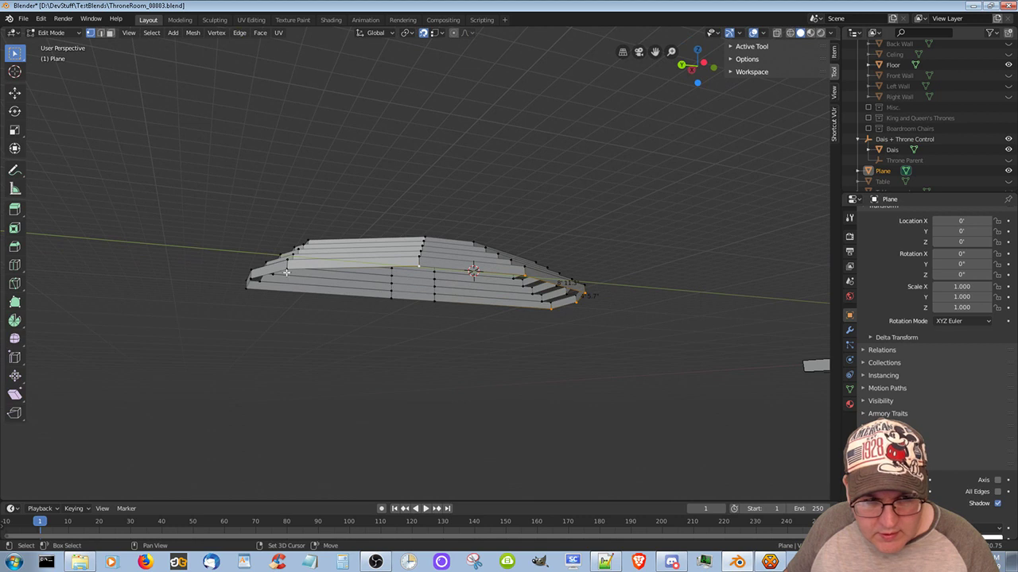
middle_click_drag(275, 311, 336, 325)
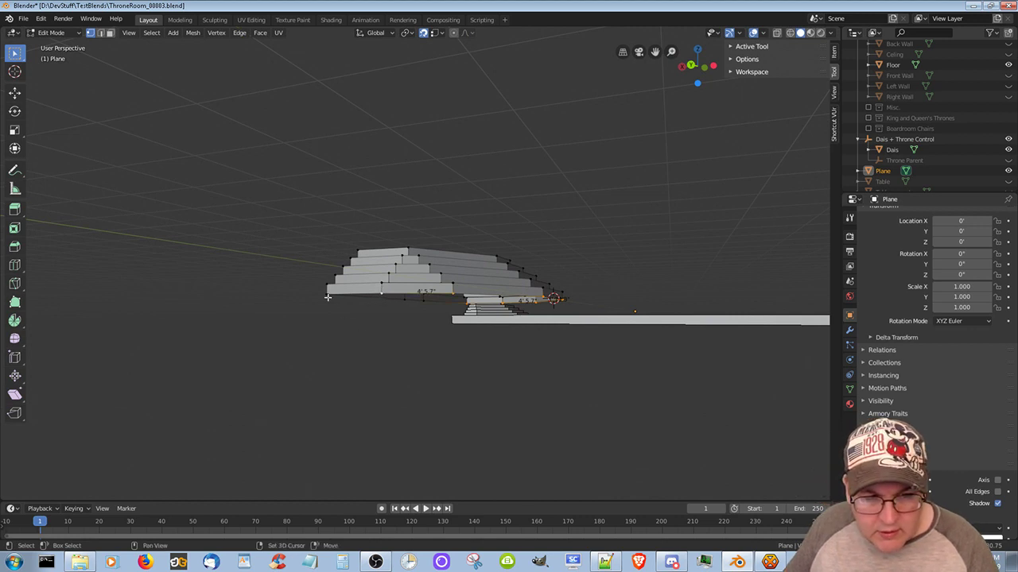
middle_click_drag(355, 321, 450, 289)
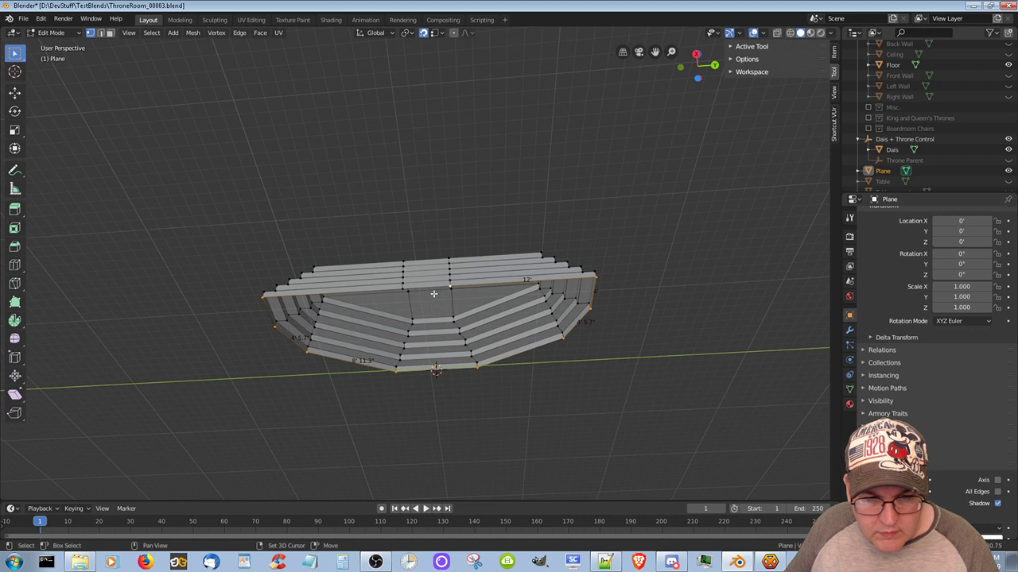
left_click(402, 289, "shift")
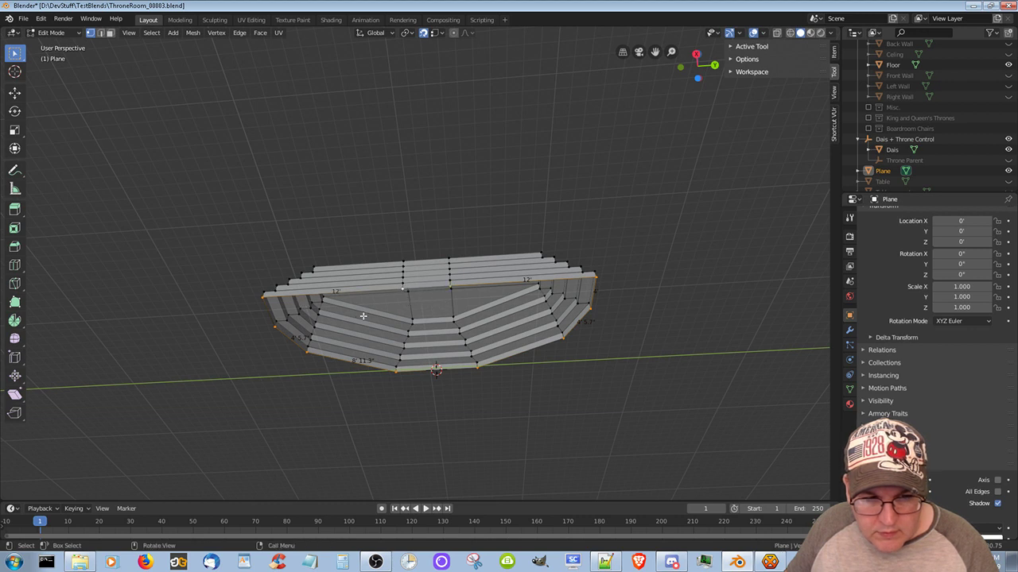
key("f")
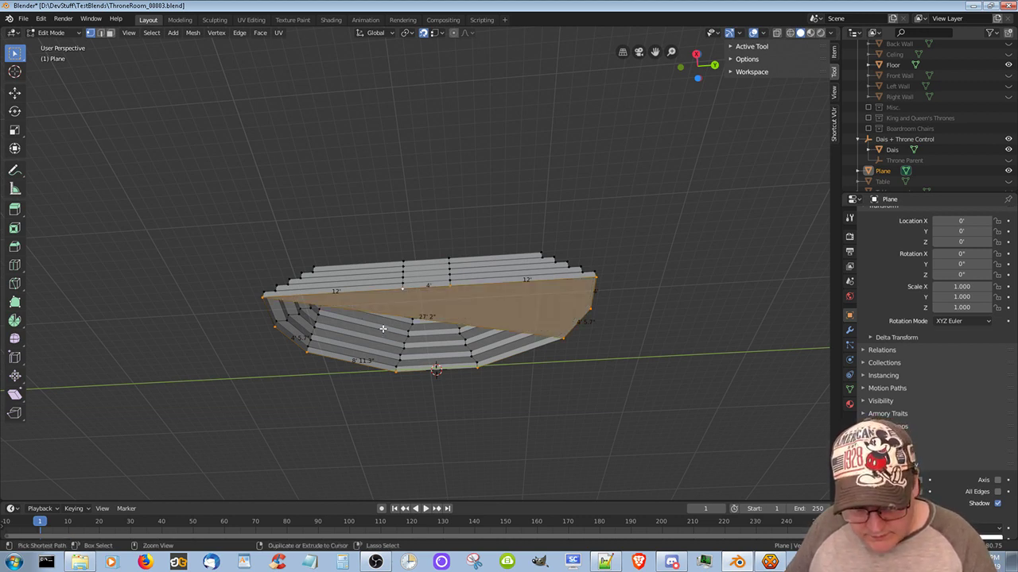
key("ctrl+z")
middle_click_drag(383, 328, 379, 236)
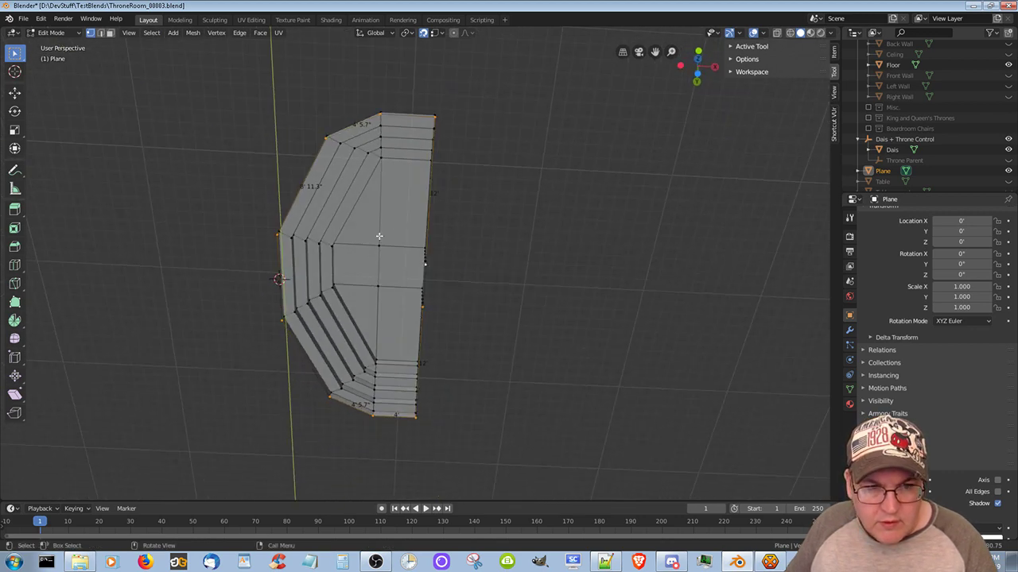
left_click(435, 258)
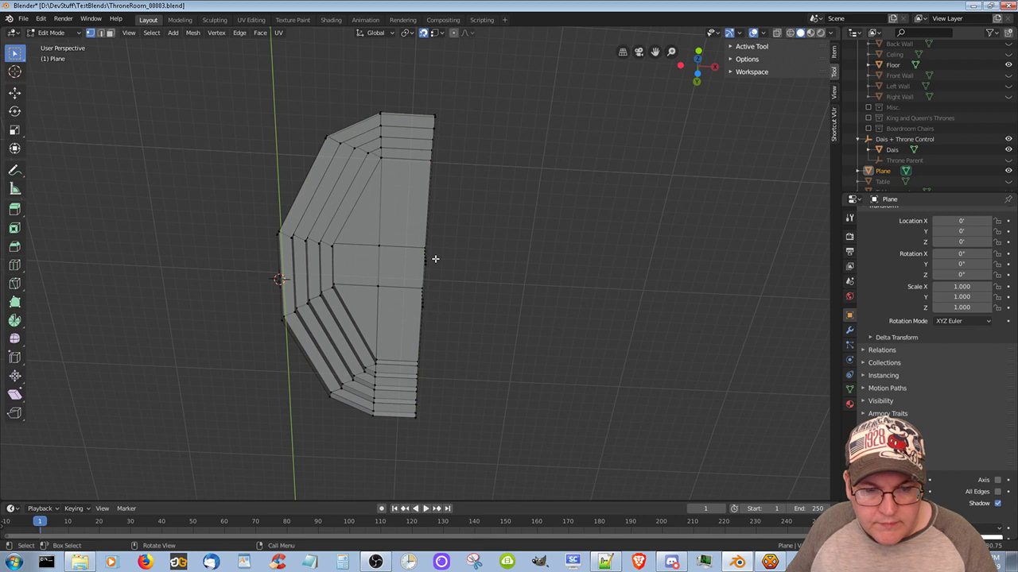
Extrude the lowest riser's 4' bottom edge at the -Y end 28' along Y, across the underside to the opposite end
middle_click_drag(435, 258, 391, 138)
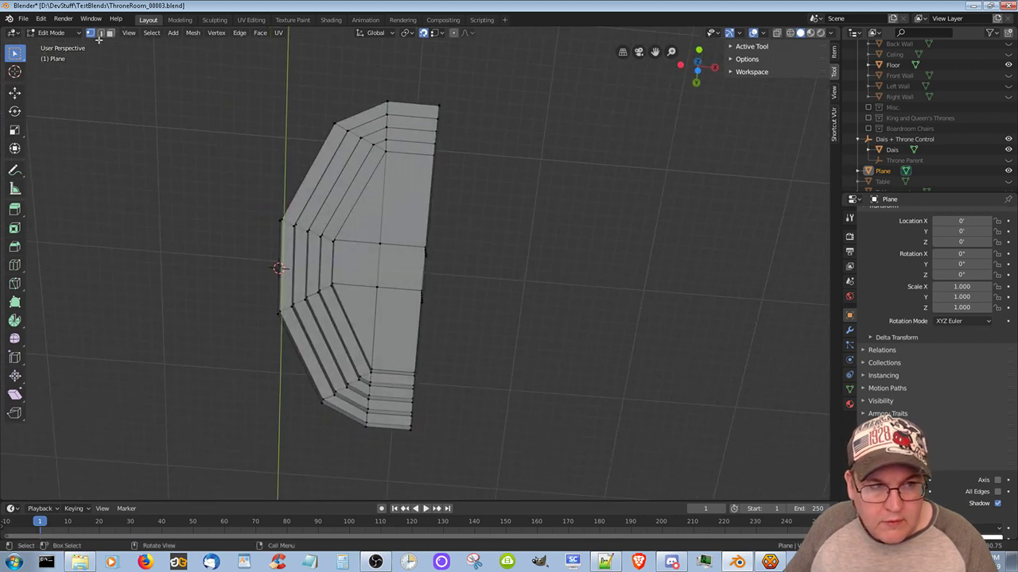
key("2")
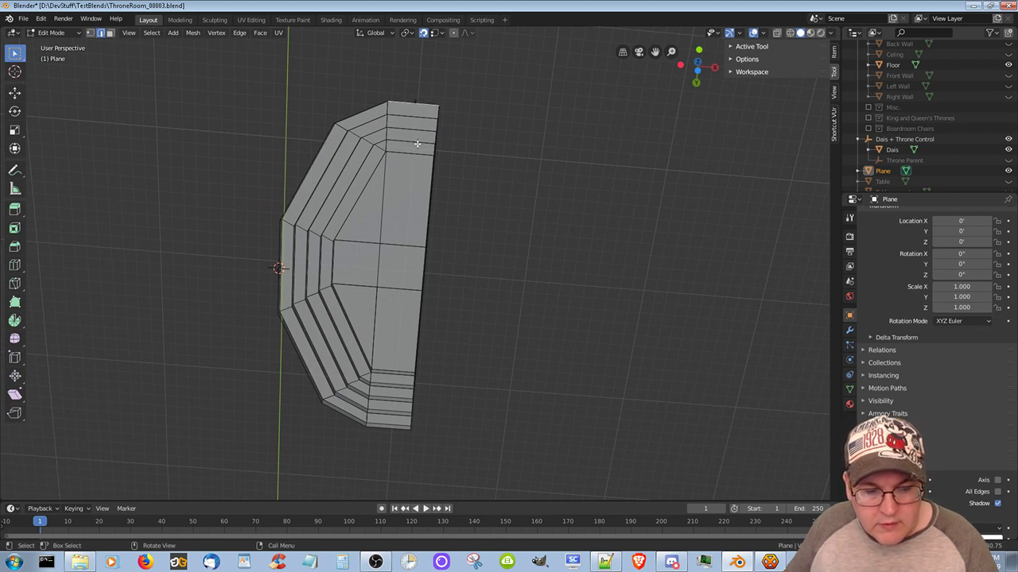
key("g")
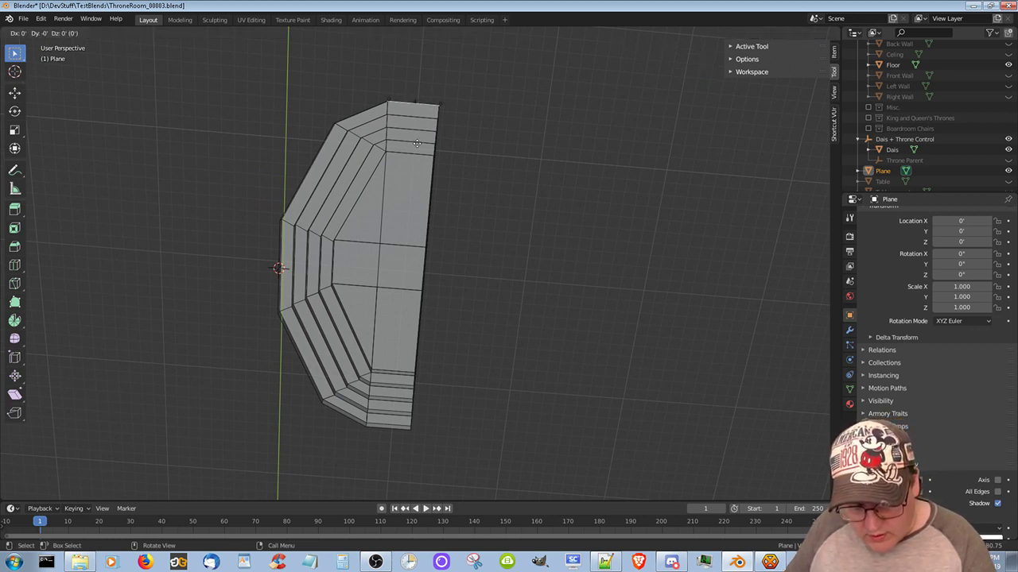
key("y")
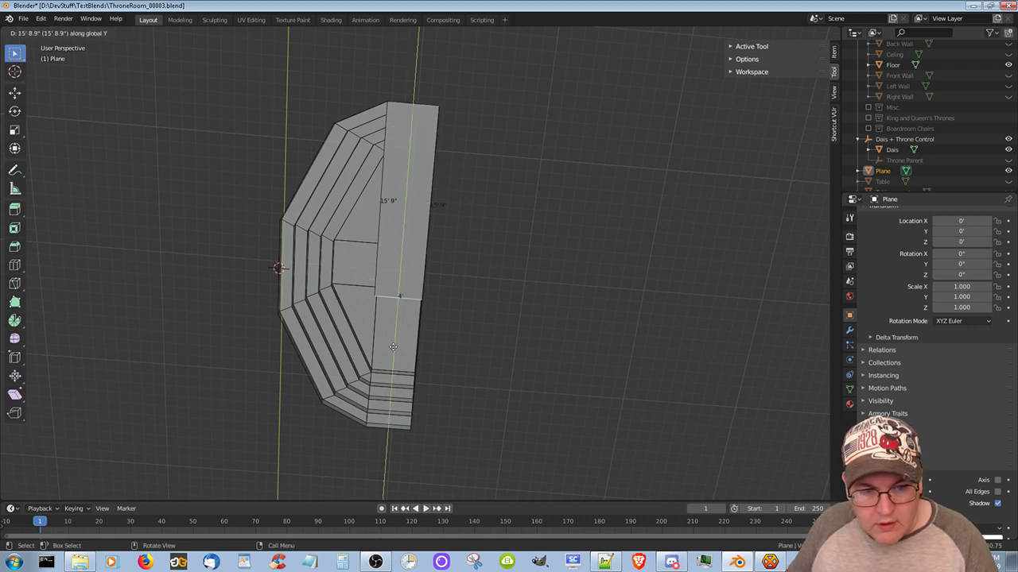
left_click(373, 427)
middle_click_drag(292, 388, 395, 363)
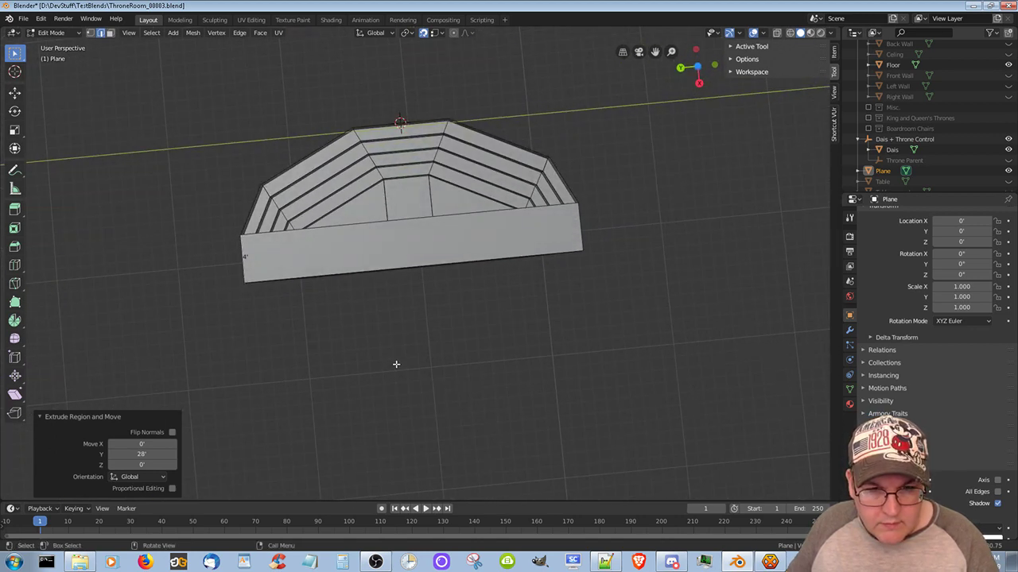
middle_click_drag(436, 297, 605, 227)
middle_click_drag(466, 395, 500, 438)
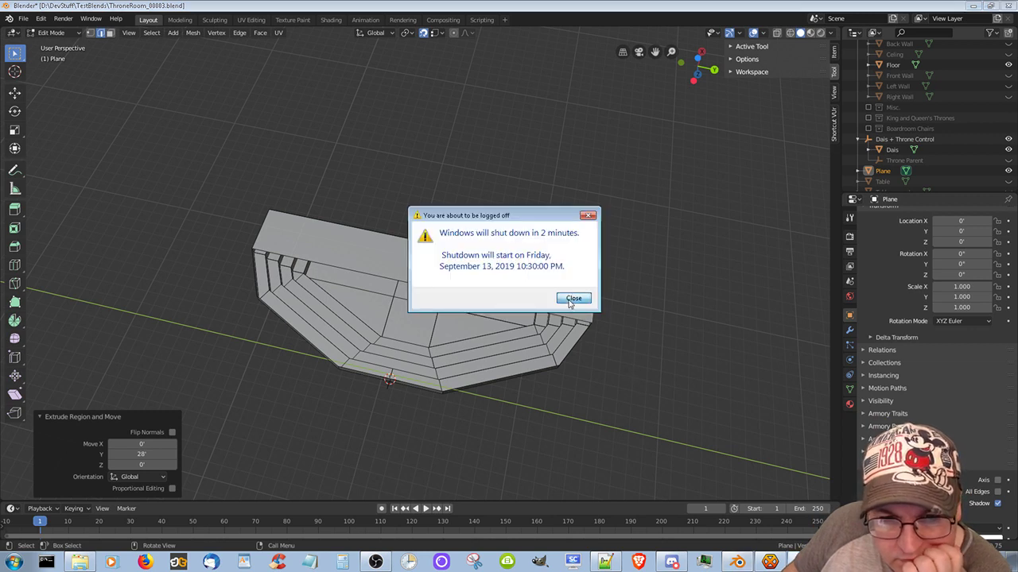
Dismiss the shutdown warning, abort the scheduled Windows shutdown with shutdown /a in Command Prompt, and return to the model
left_click(571, 299)
left_click(46, 562)
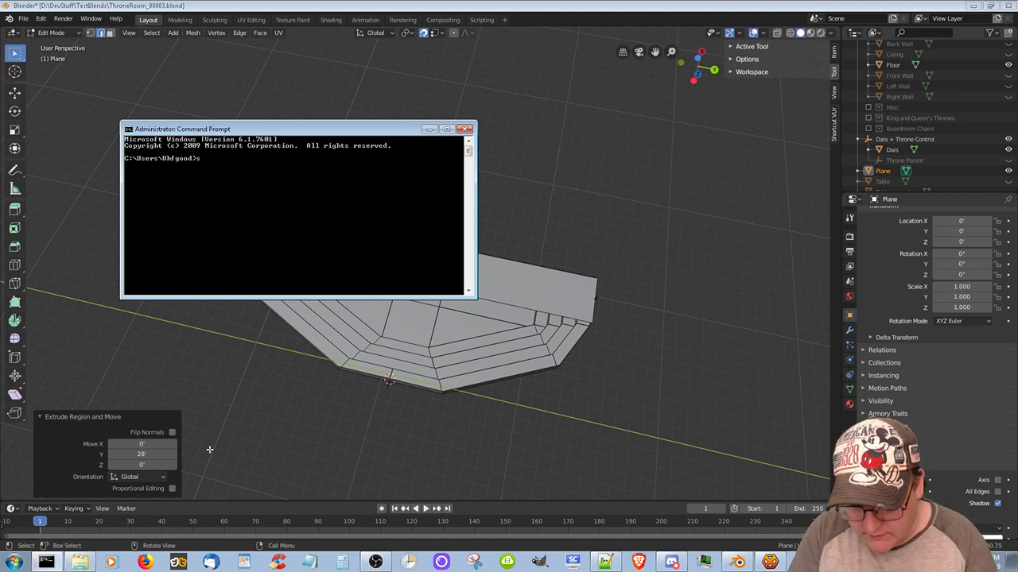
type("shutdown /")
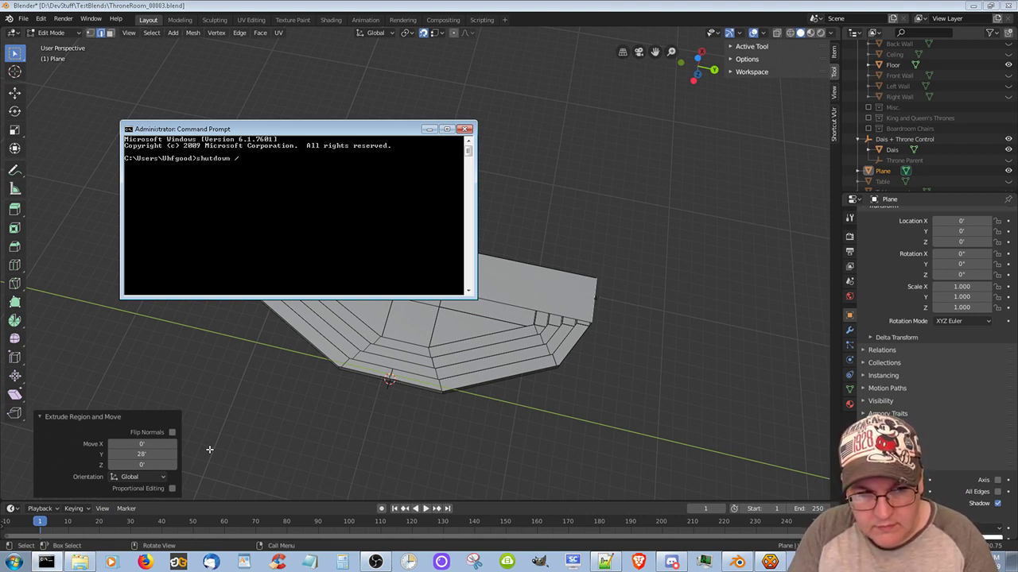
type("a")
key("Return")
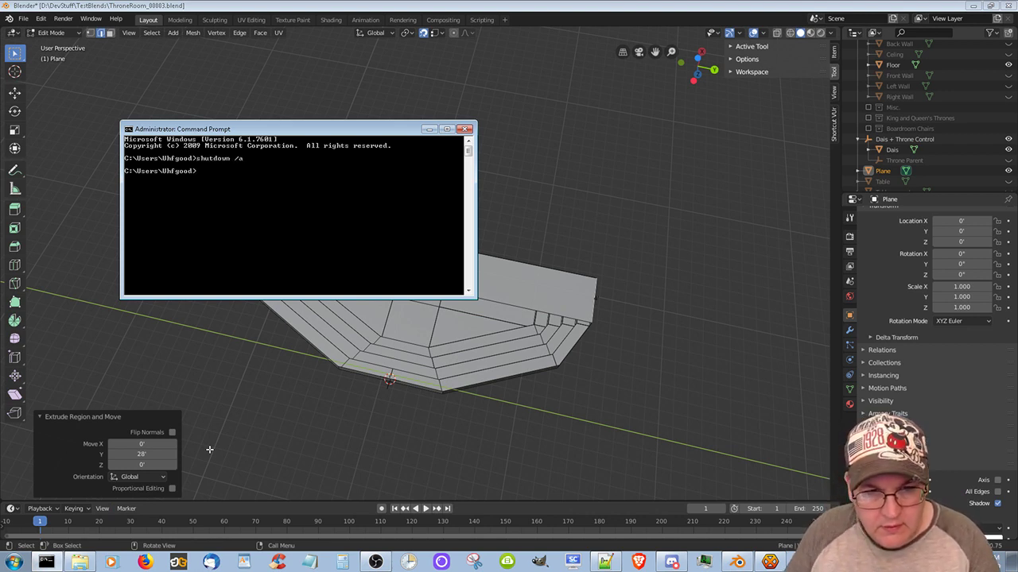
left_click(465, 129)
Try to fill the rest of the underside with one face through the bottom outline vertices, then undo the fill
mouse_move(457, 330)
middle_mouse_down()
mouse_move(443, 370)
mouse_move(405, 352)
mouse_move(480, 303)
mouse_move(486, 268)
mouse_move(469, 340)
middle_mouse_up()
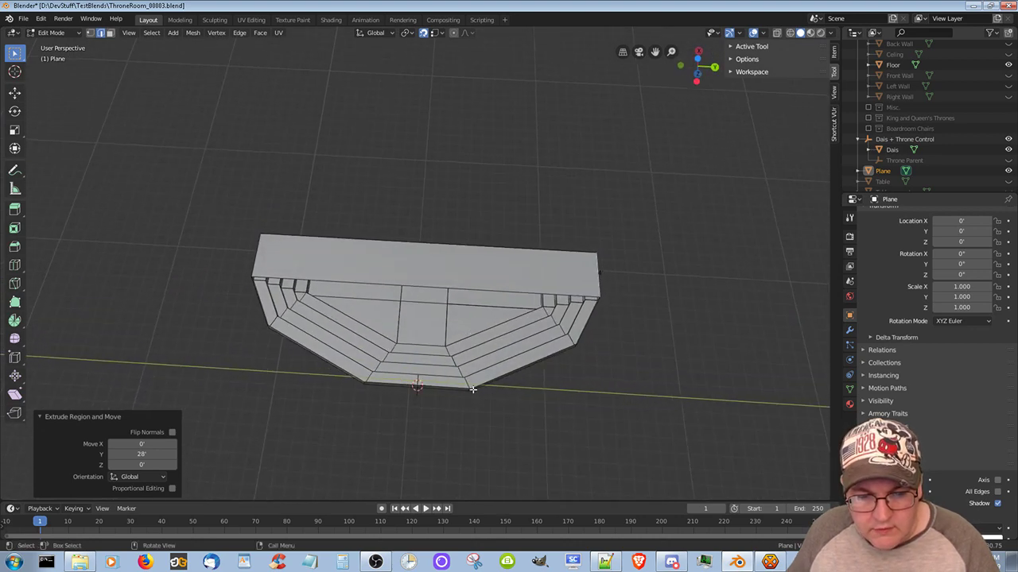
left_click(89, 32)
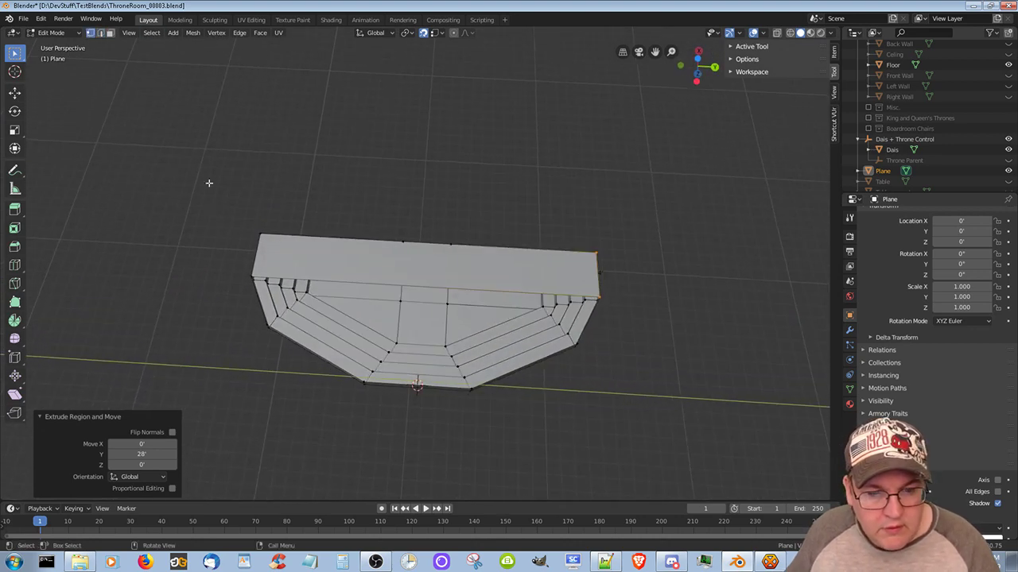
left_click(598, 297)
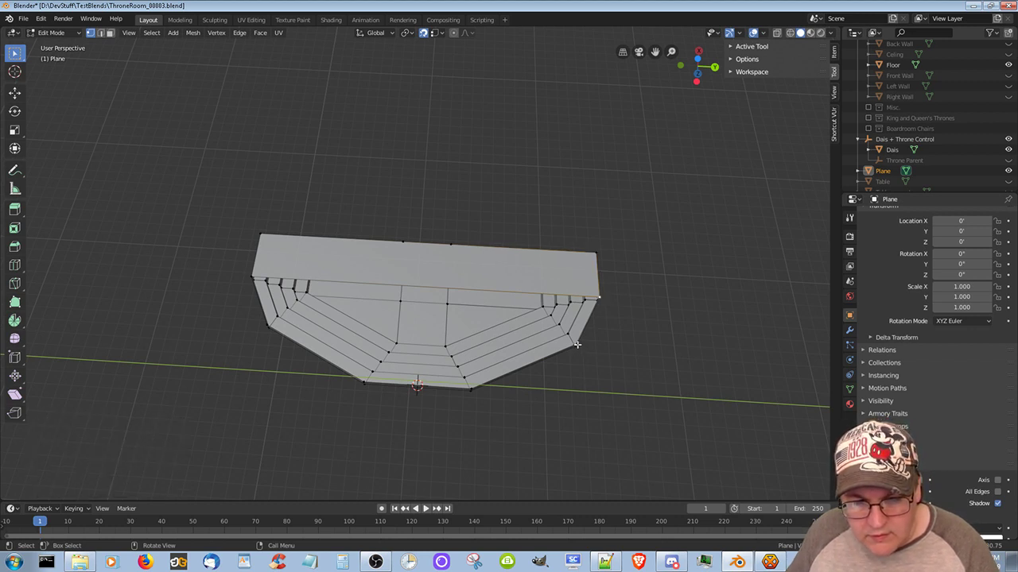
left_click(470, 389, "shift")
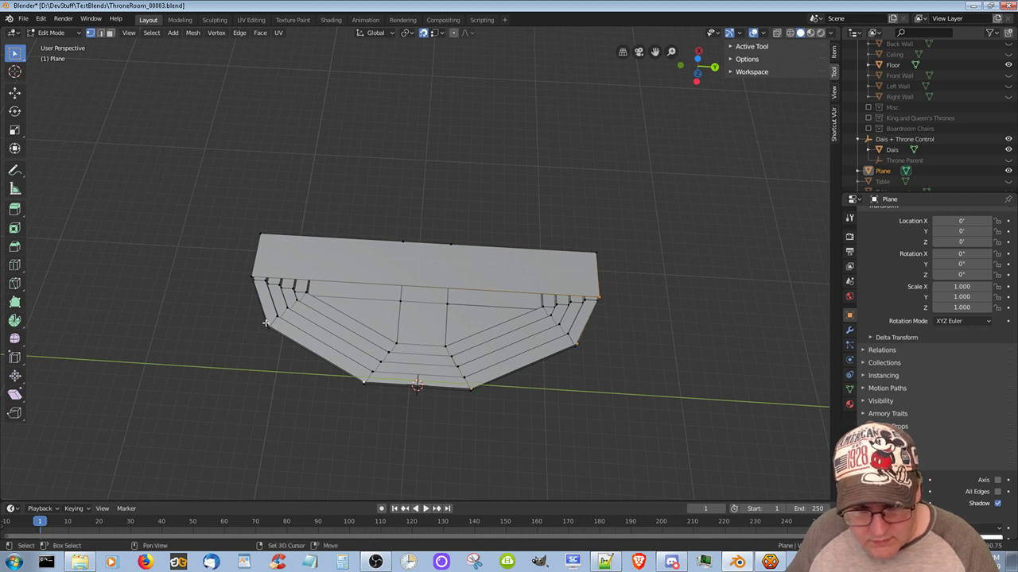
left_click(251, 276, "shift")
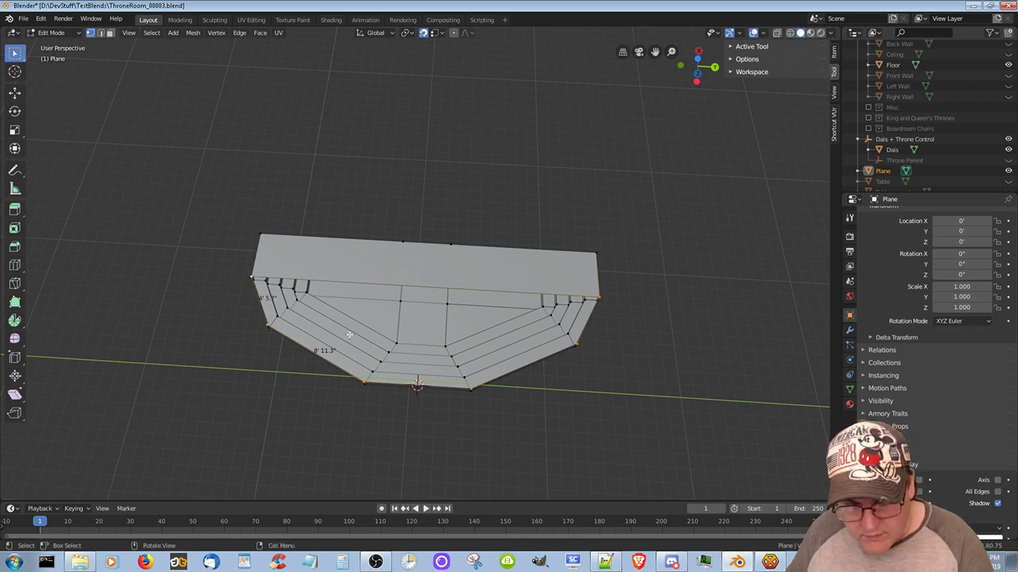
key("f")
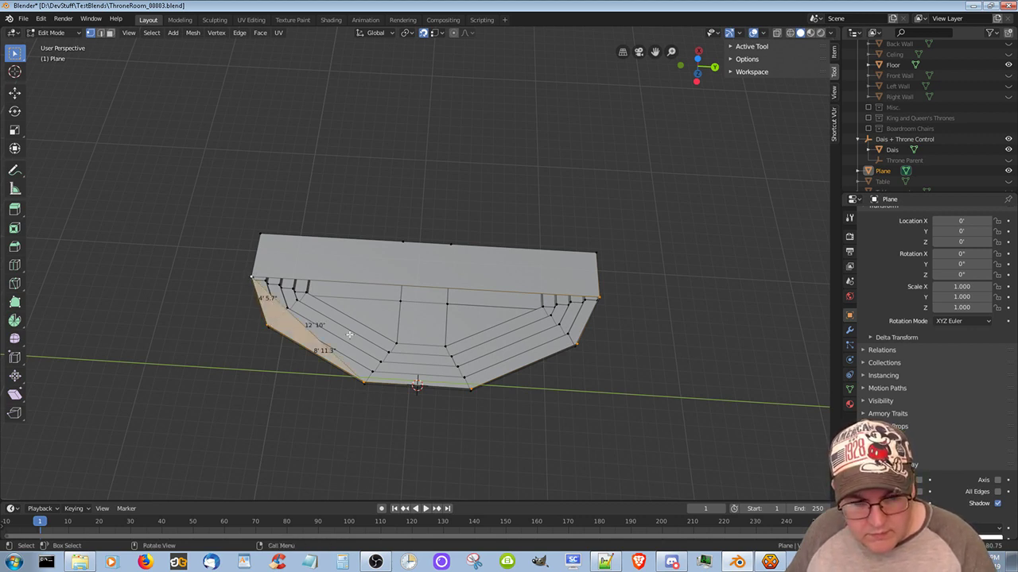
key("ctrl+z")
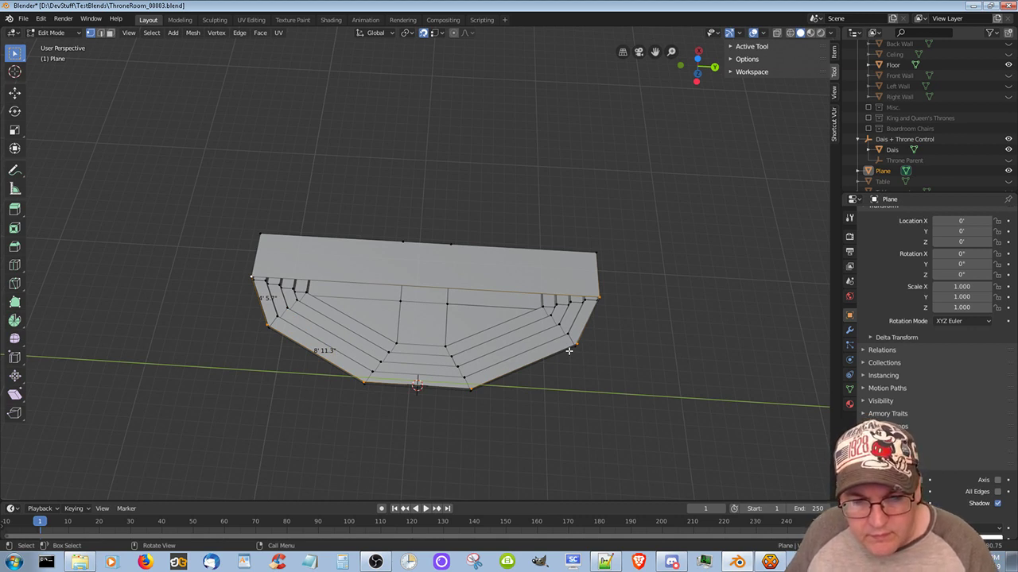
Try to connect the strip's inner corner vertex at the +Y end with the front stairs' bottom corner vertex
left_click(599, 295)
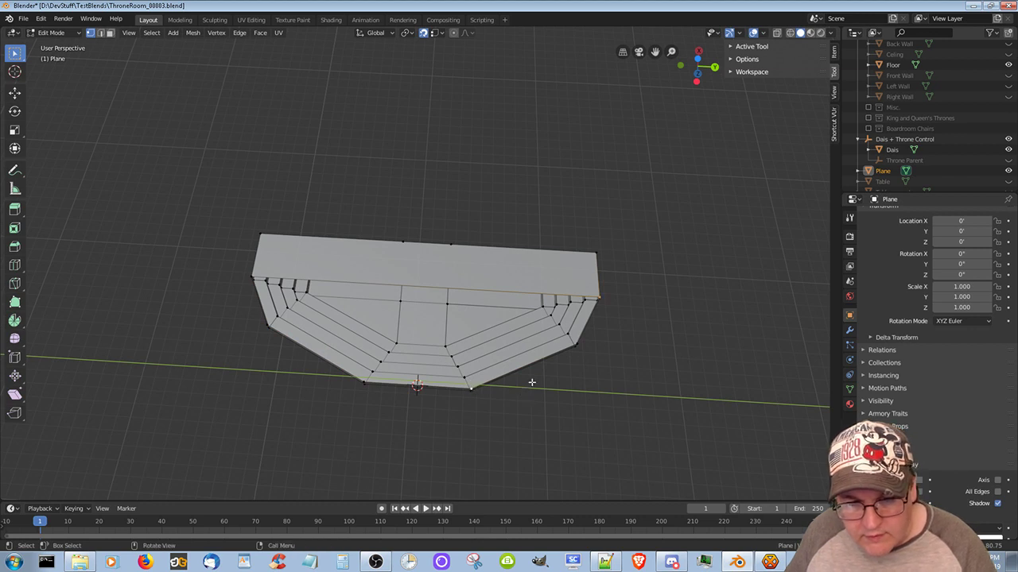
middle_click_drag(606, 357, 566, 408)
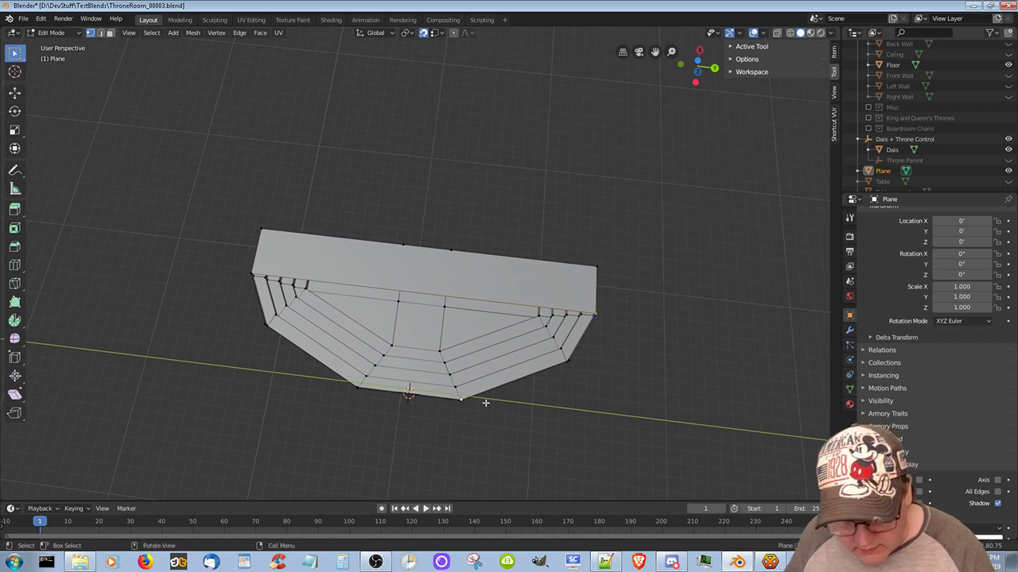
key("j")
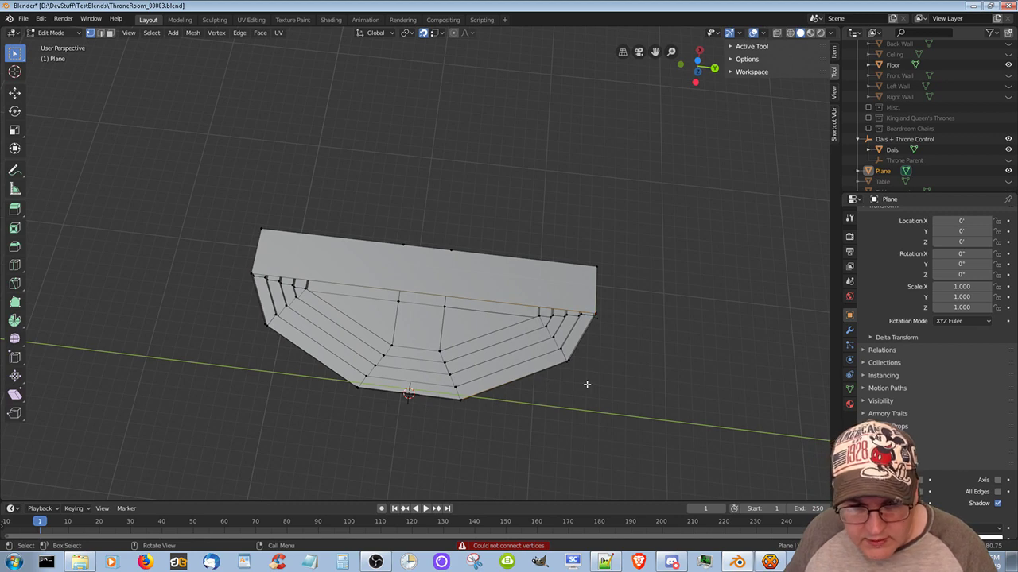
Select the bottom edge of the lowest riser at the +Y diagonal corner and change the snapping target
middle_click_drag(587, 384, 533, 294)
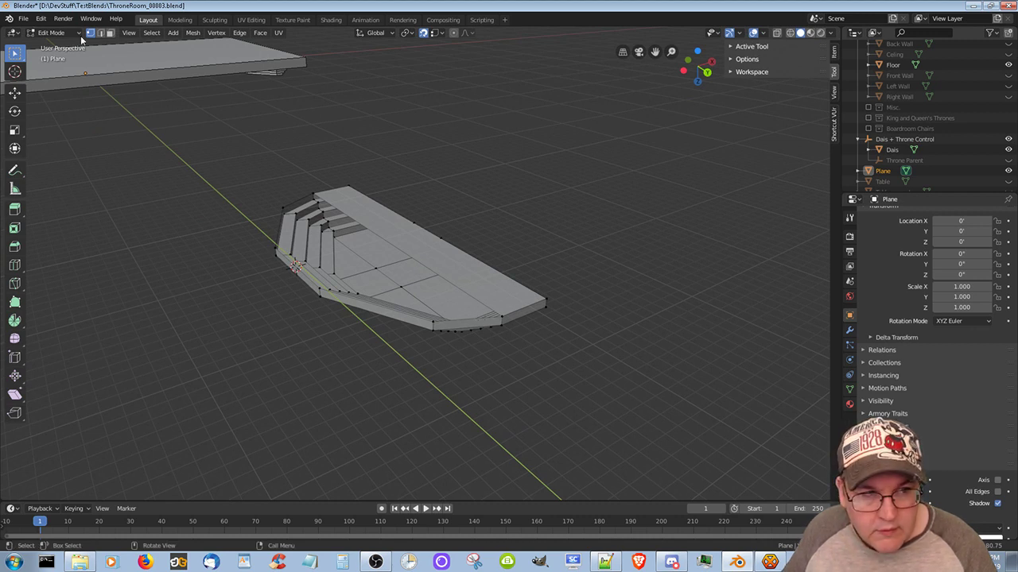
key("2")
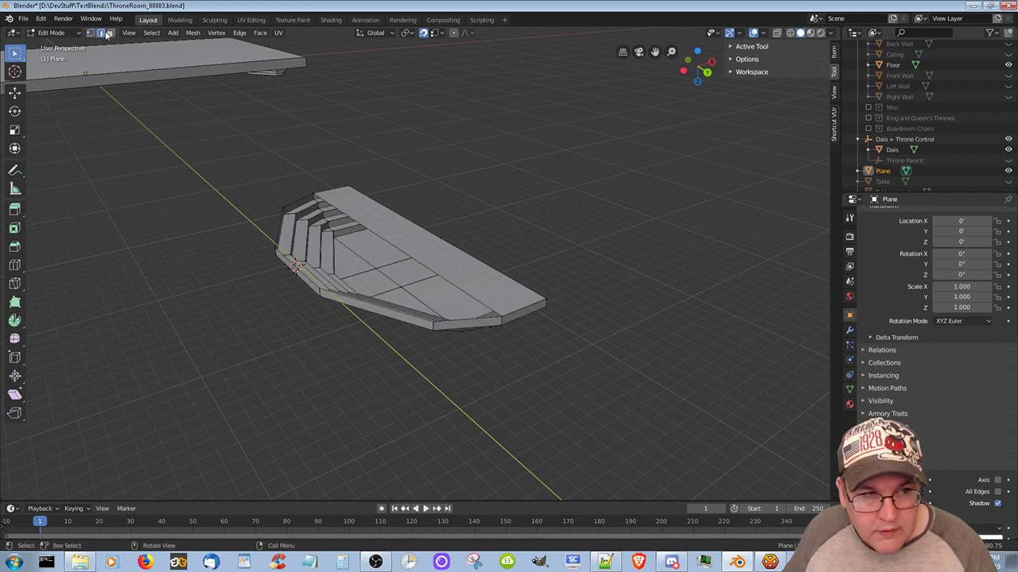
left_click(473, 321)
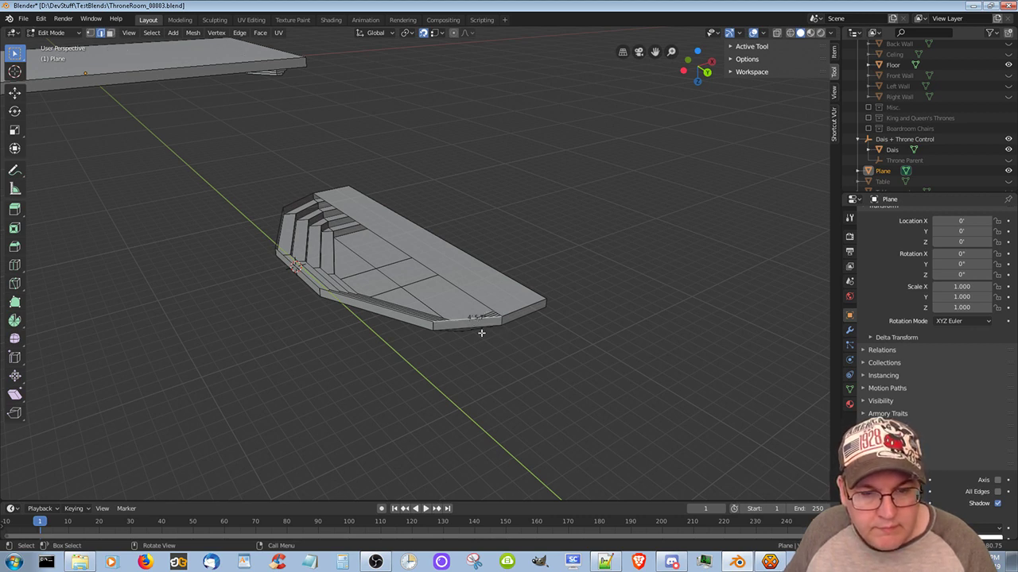
left_click(434, 32)
left_click(421, 85)
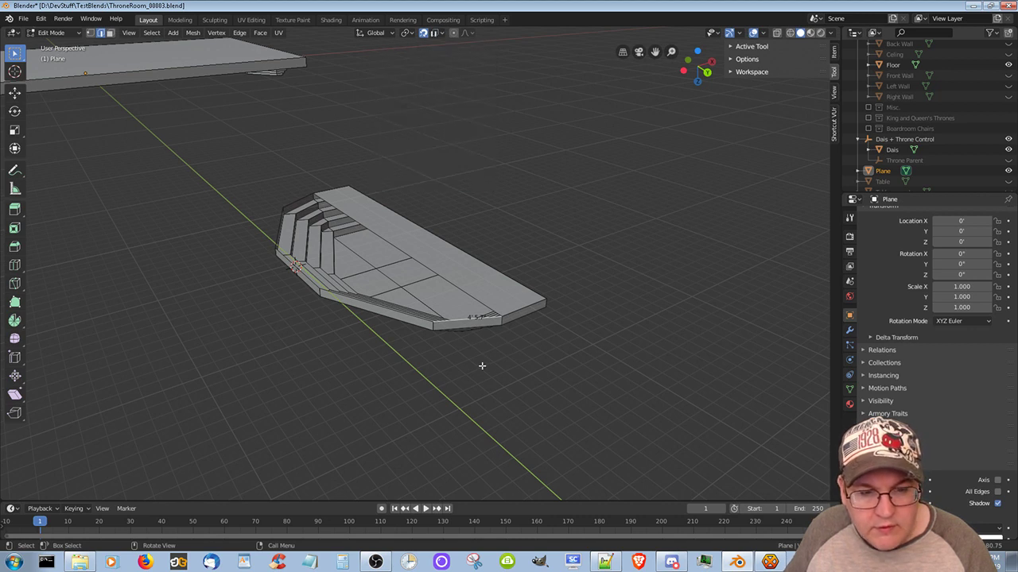
Try to extrude the +Y corner's bottom edge freely across the underside, then undo the extrusion
key("g")
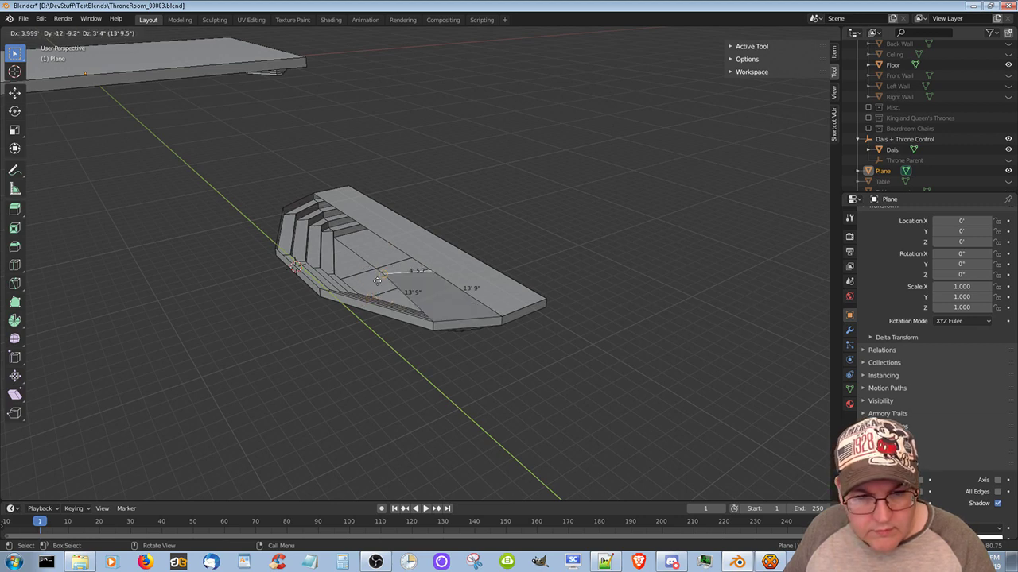
left_click(377, 281)
middle_click_drag(450, 313, 591, 363)
key("ctrl+z")
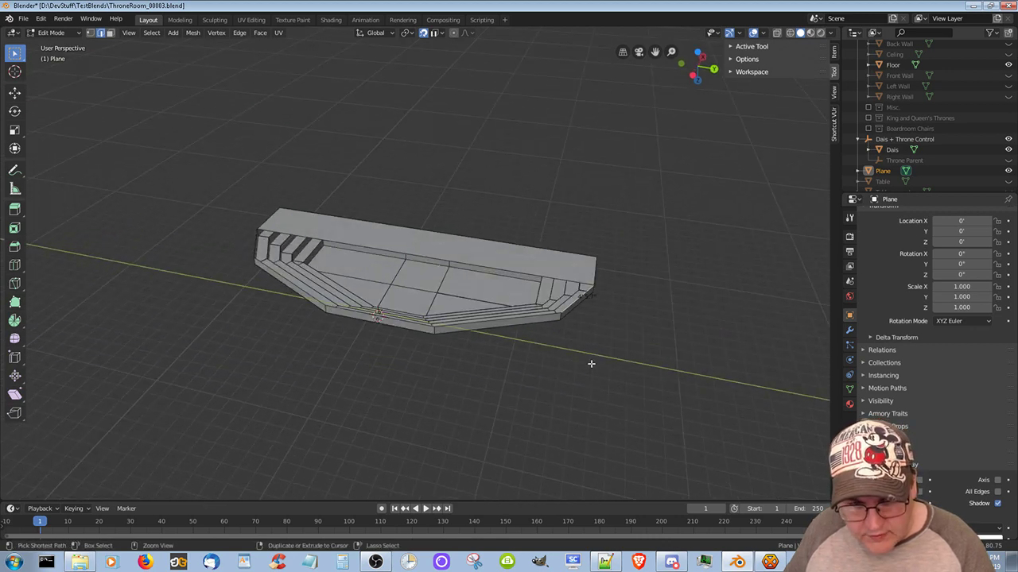
middle_click_drag(611, 329, 469, 407)
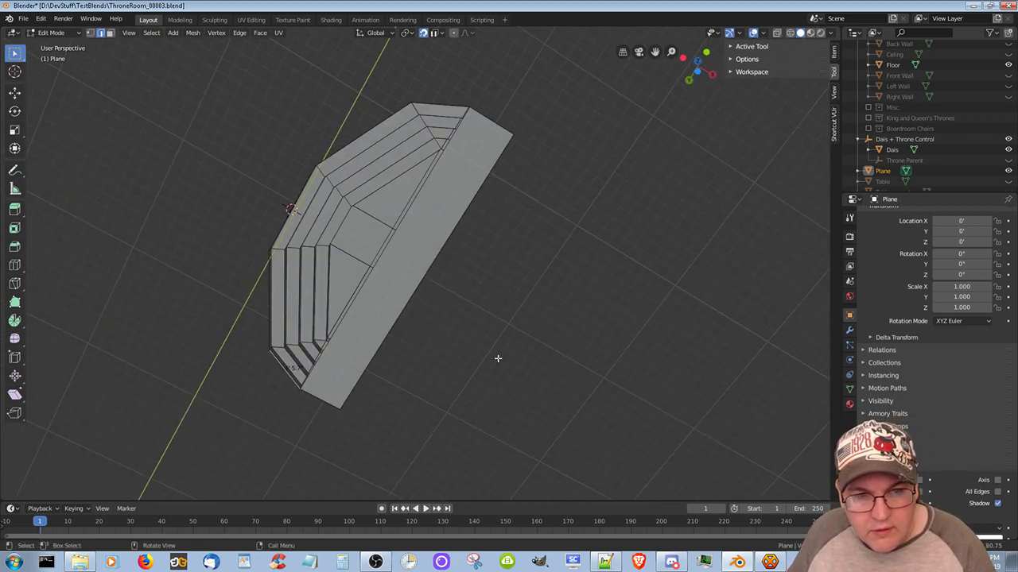
middle_click_drag(498, 357, 565, 364)
middle_click_drag(552, 309, 544, 334)
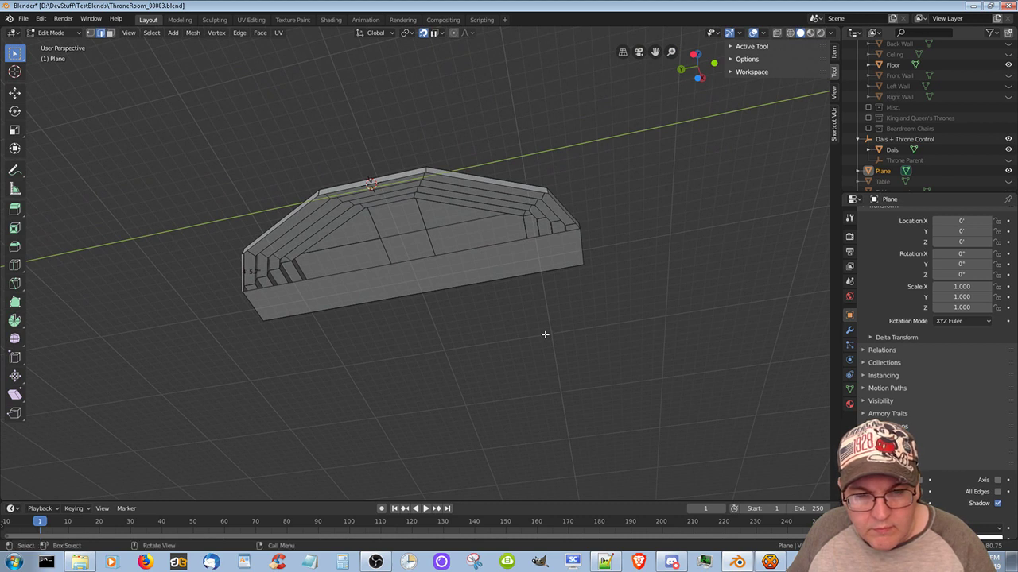
Try to extrude the -Y and +Y diagonal bottom edges freely inward across the underside, about 4' along X each
left_click(483, 181)
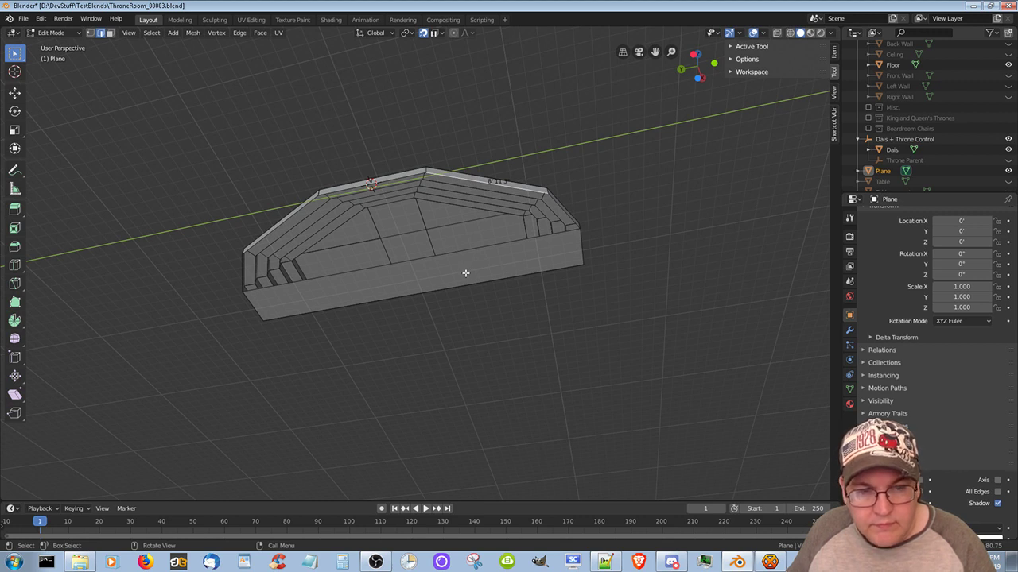
key("g")
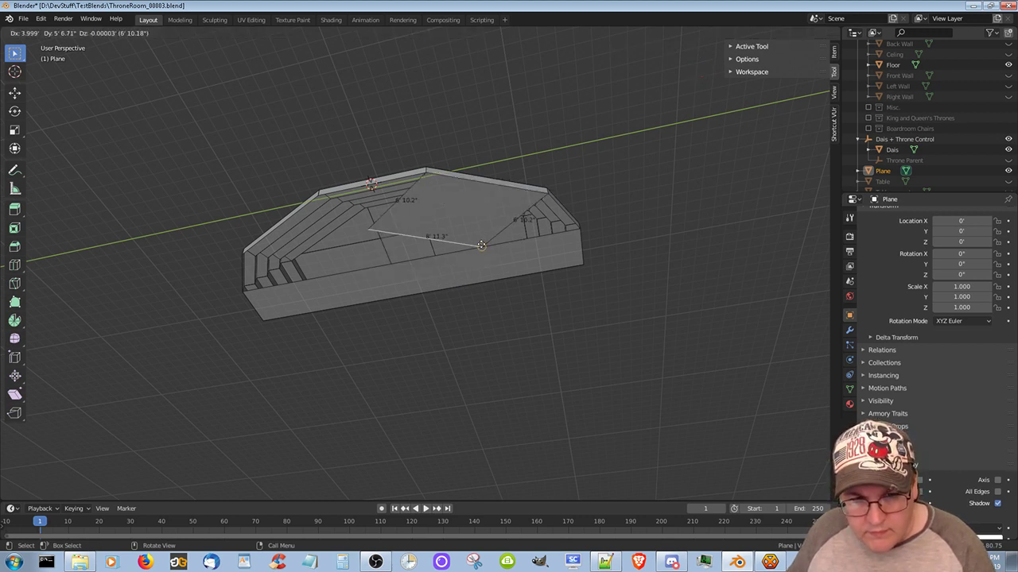
left_click(485, 245)
middle_click_drag(485, 238, 378, 152)
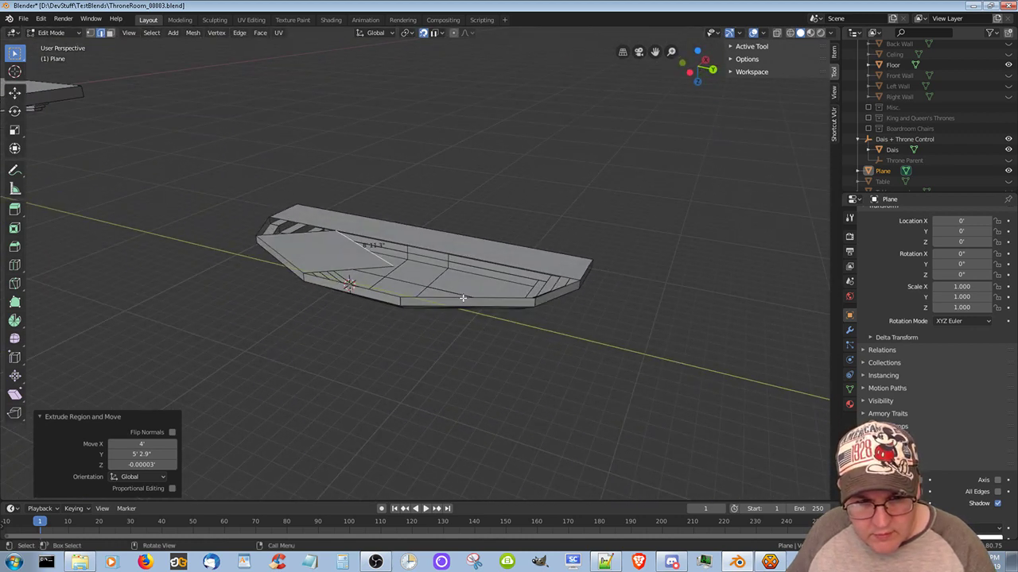
left_click_drag(462, 297, 515, 266)
middle_click_drag(573, 318, 445, 411)
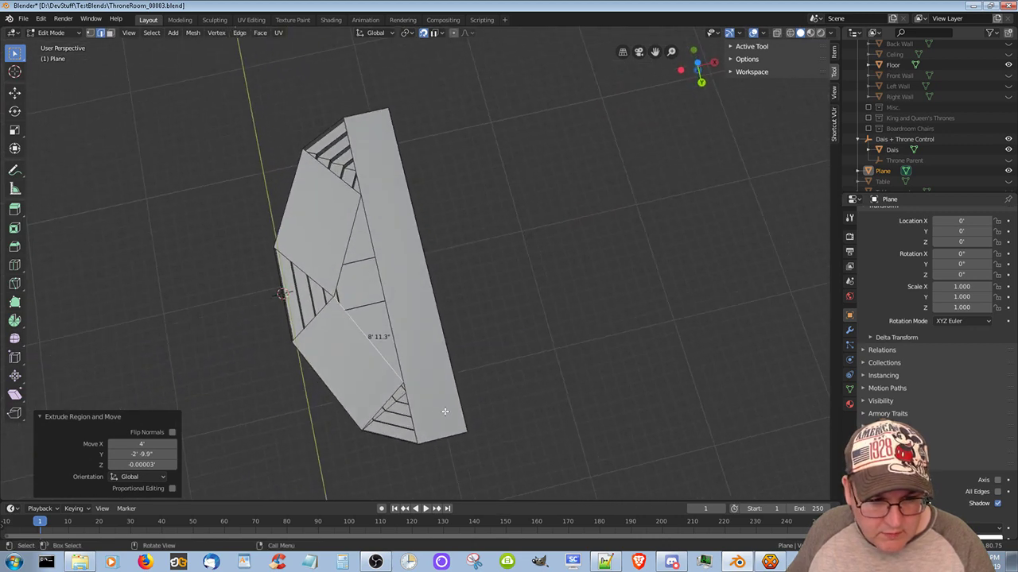
Try to fill the gap beside the bottom strip at the +Y end with one face through the surrounding vertices
left_click(388, 402)
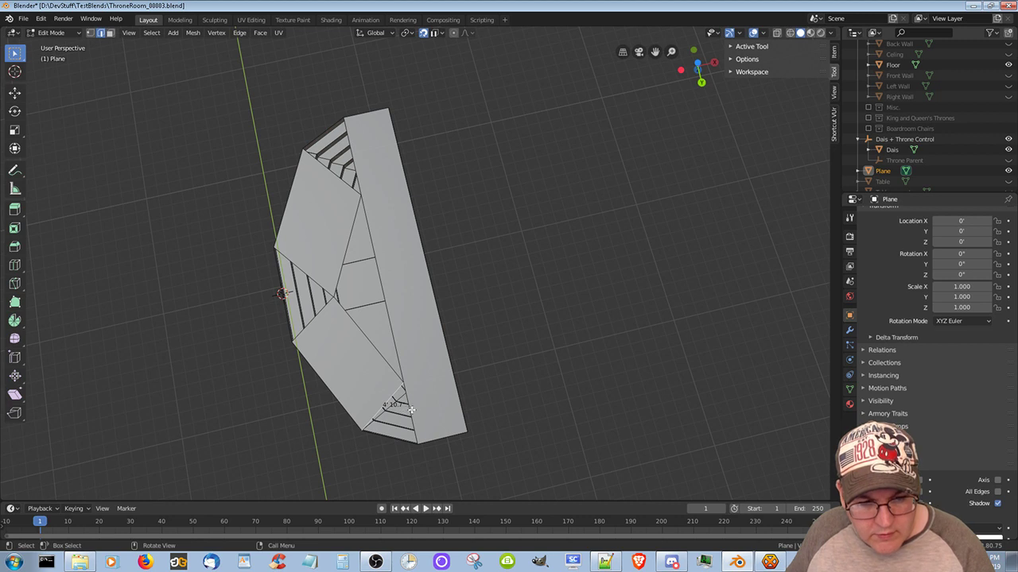
left_click(409, 410, "shift")
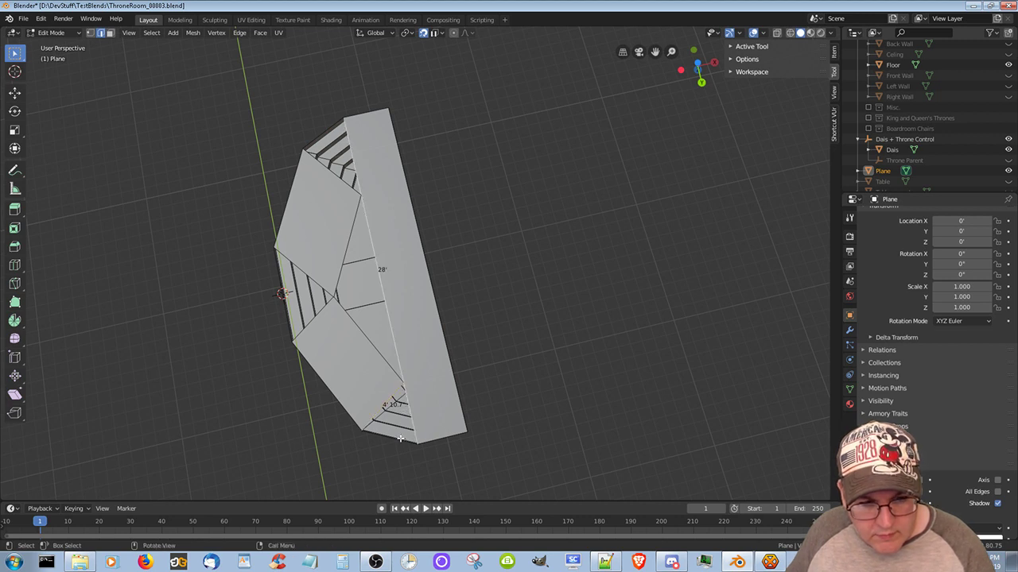
left_click(421, 419)
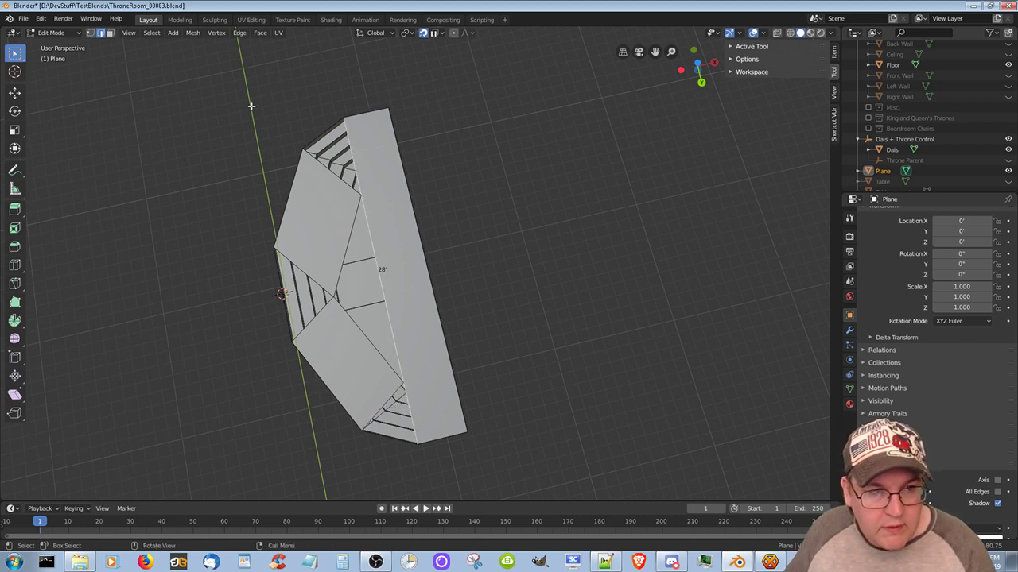
left_click(90, 32)
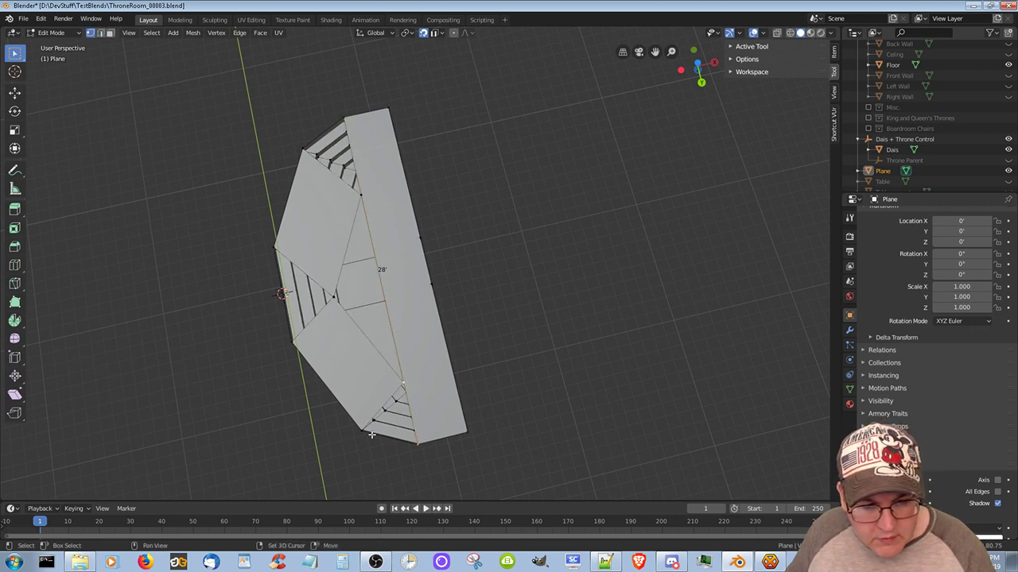
middle_click_drag(395, 447, 417, 373)
key("ctrl+KP_Add")
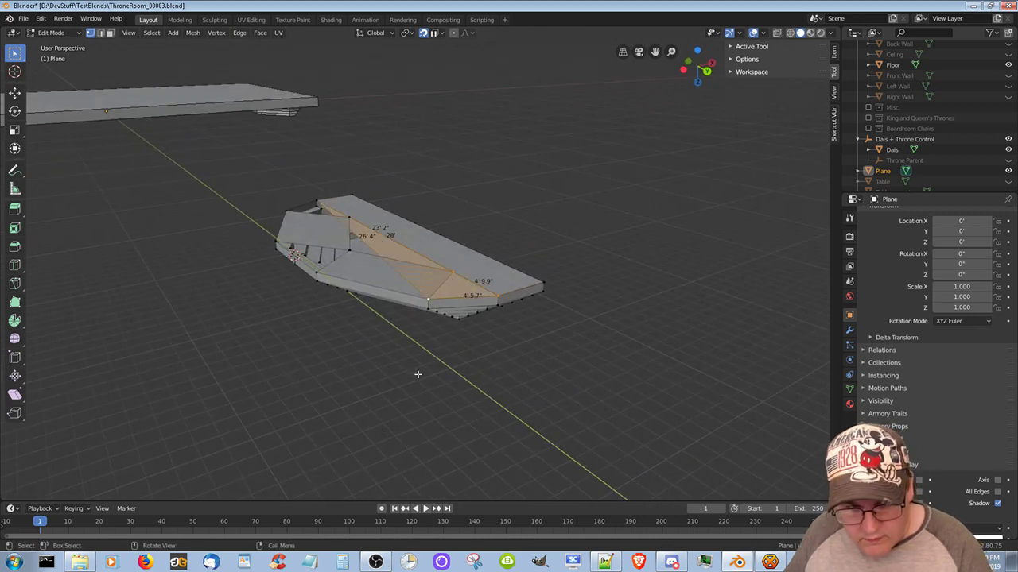
middle_click_drag(469, 331, 441, 396)
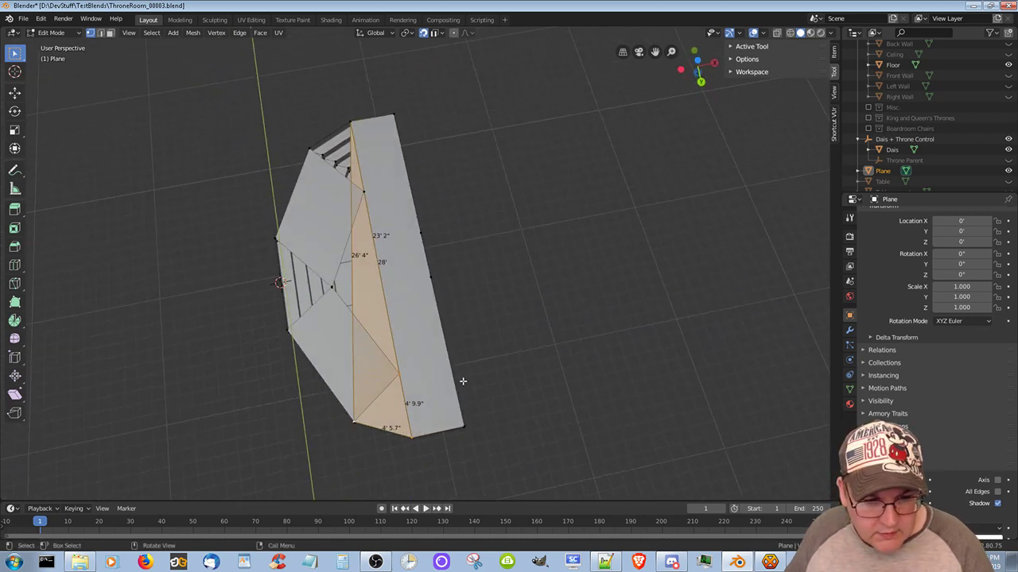
Undo the +Y gap fill and both diagonal edge extrusions
key("ctrl+KP_Subtract")
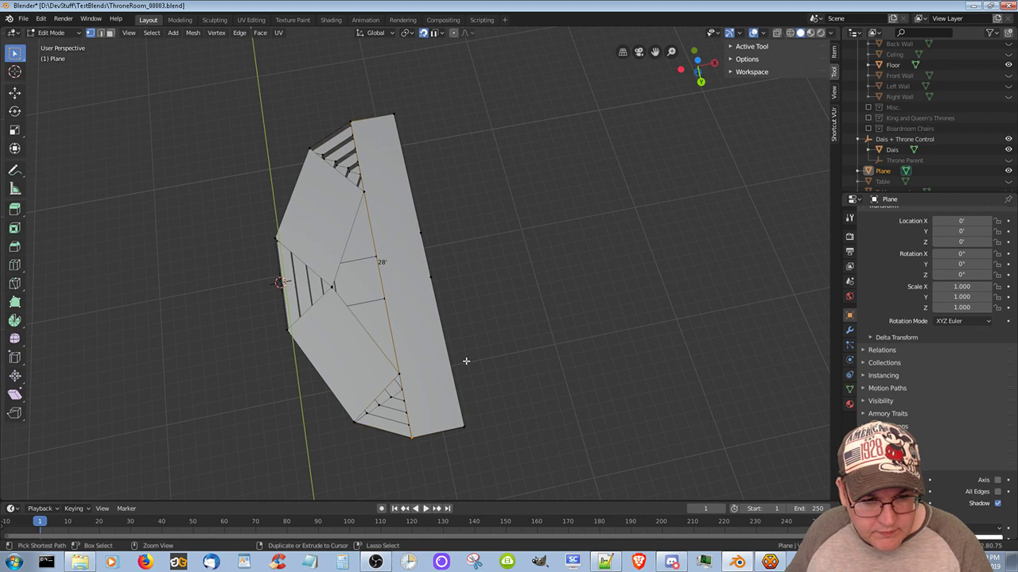
key("ctrl+z")
key("ctrl+z")
key("ctrl+z")
key("ctrl+z")
key("ctrl+z")
key("ctrl+z")
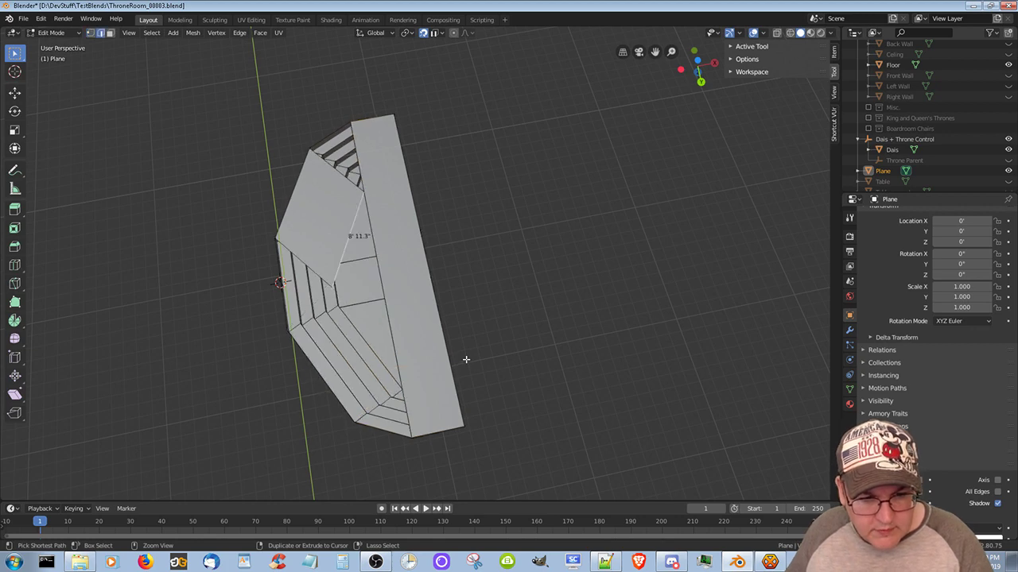
key("ctrl+z")
Subdivide the bottom strip's long inner edge with one cut to get a midpoint vertex
middle_click_drag(466, 359, 444, 293)
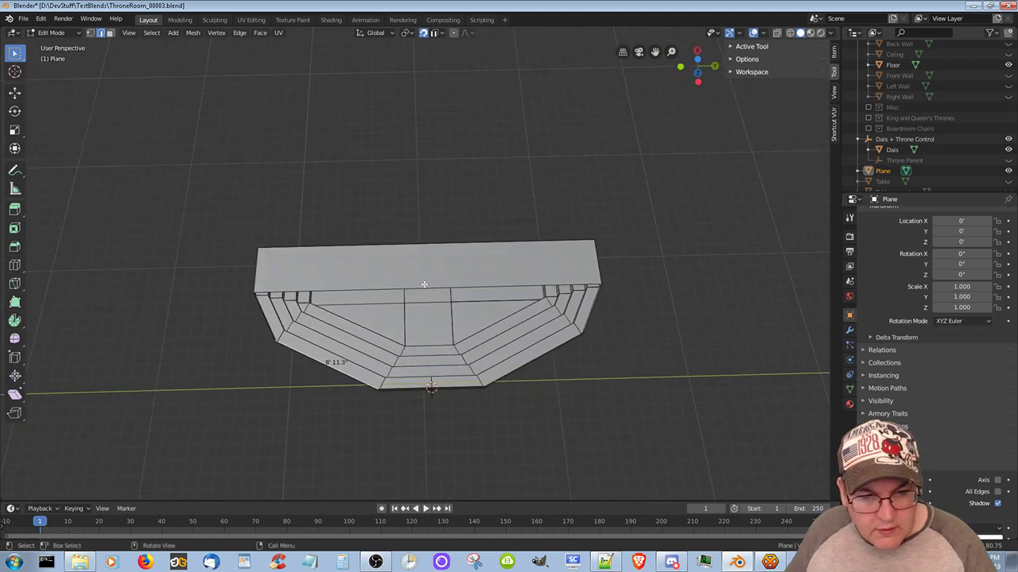
left_click(313, 291)
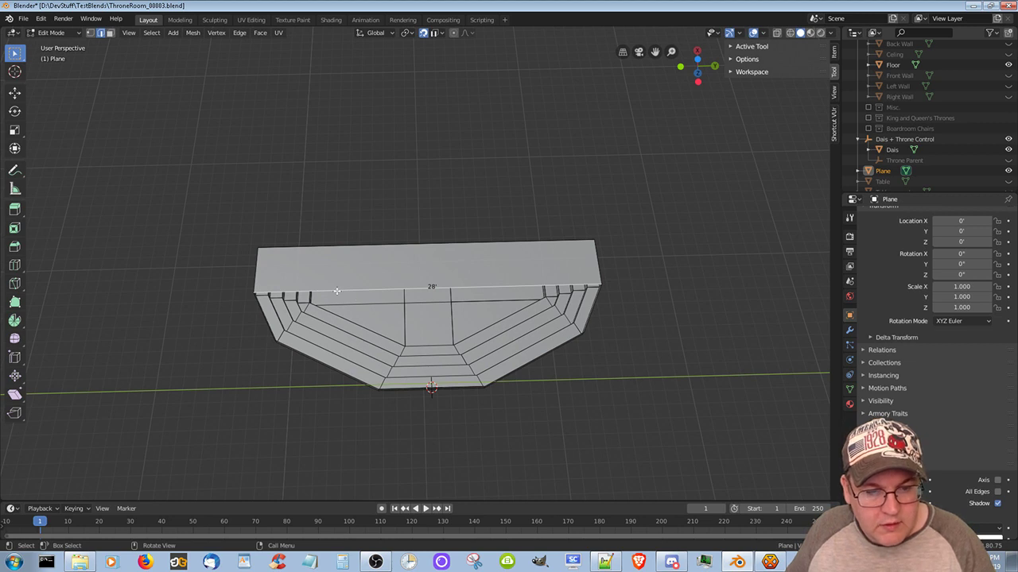
right_click(370, 289)
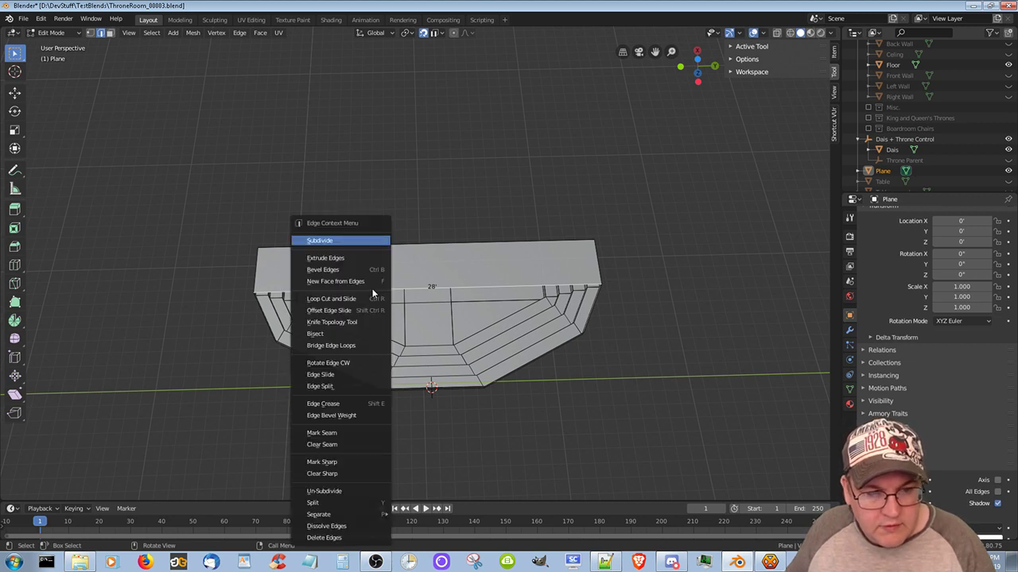
left_click(361, 241)
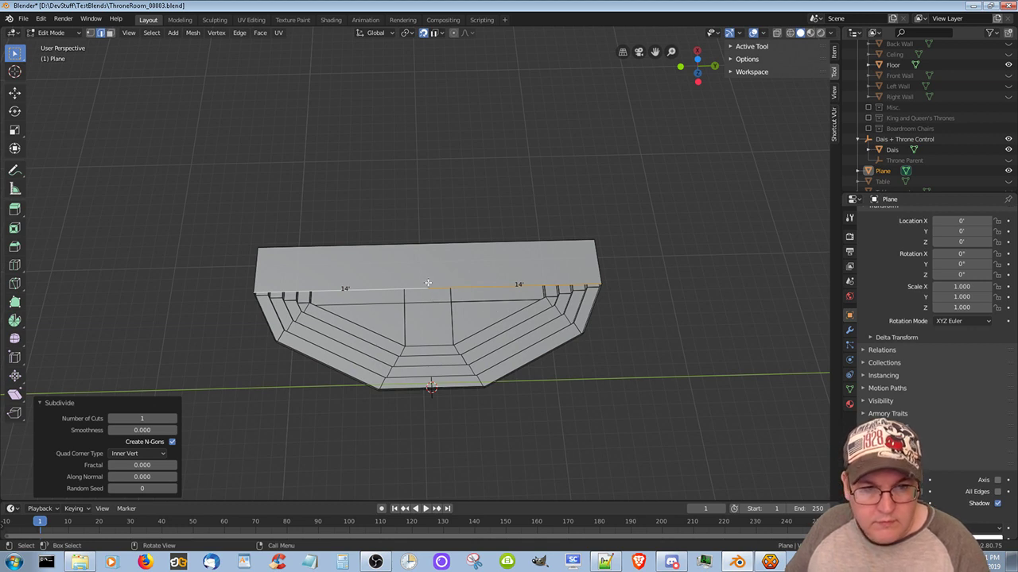
Try to connect the strip's midpoint vertex with the front stairs' bottom corner vertex on the +Y side
left_click(90, 32)
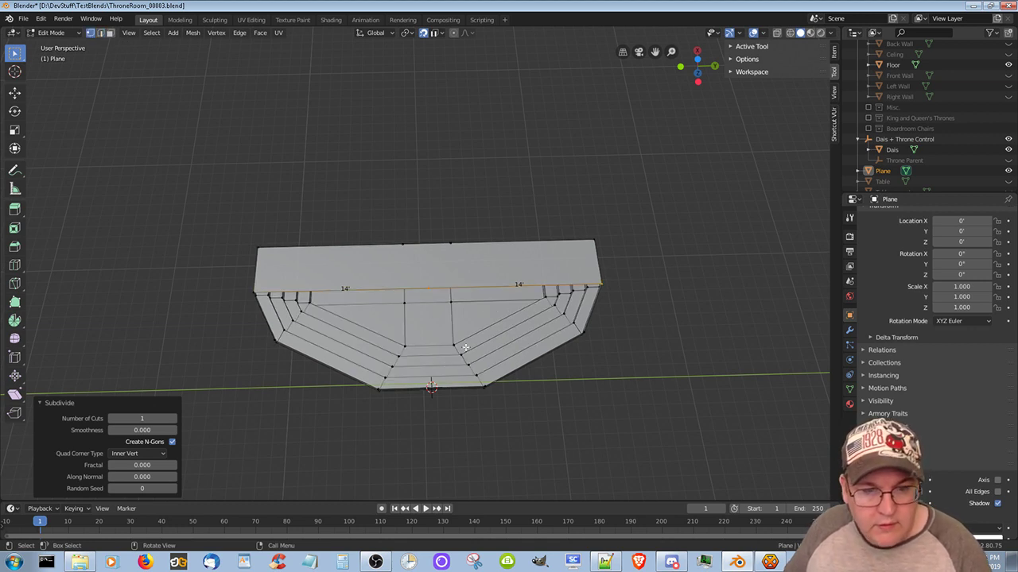
left_click(429, 288)
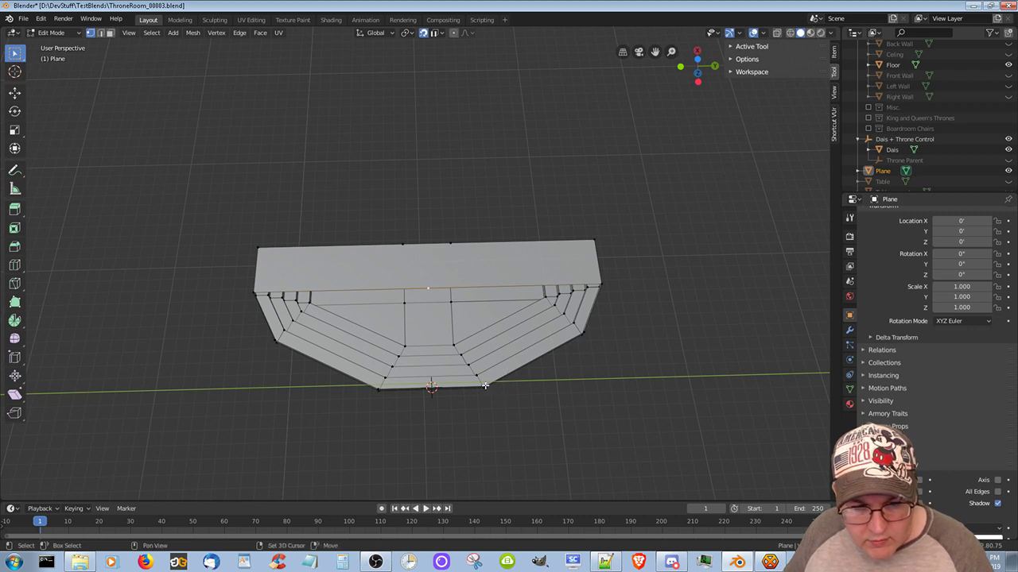
middle_click_drag(485, 385, 525, 396)
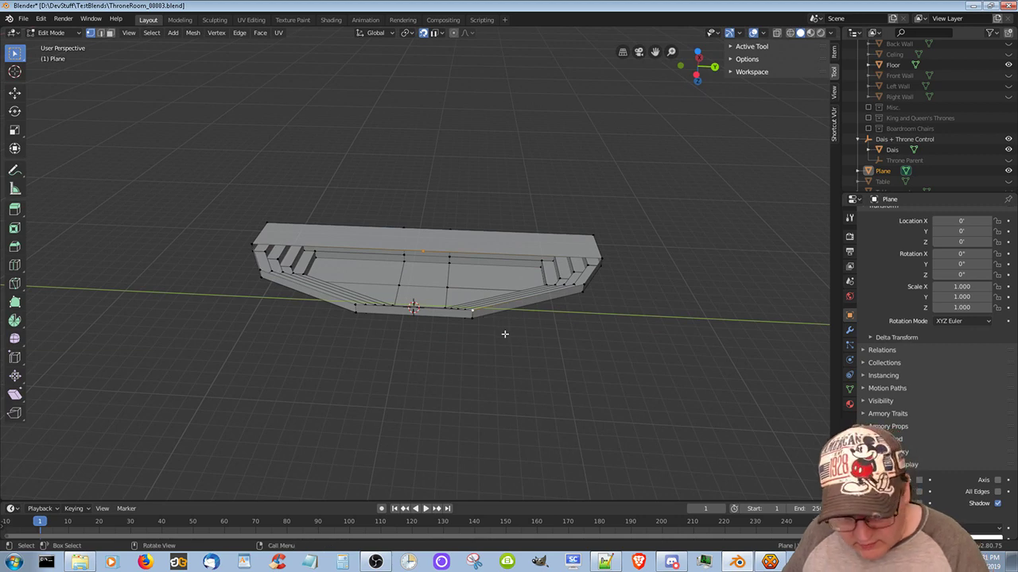
key("j")
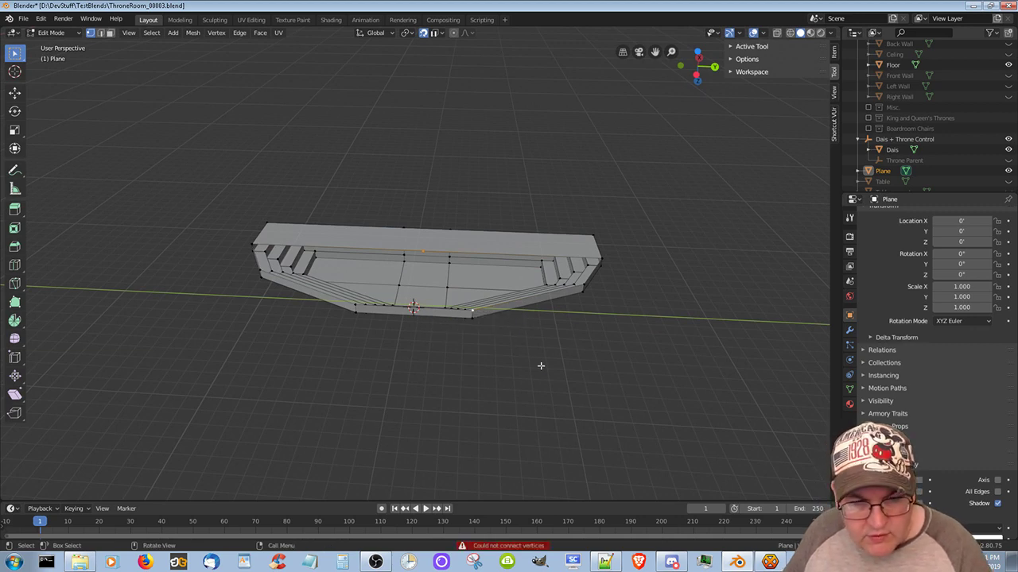
Fill the +Y half of the underside with two triangular faces from the midpoint vertex to the diagonal and end bottom edges
middle_click_drag(473, 371, 447, 306)
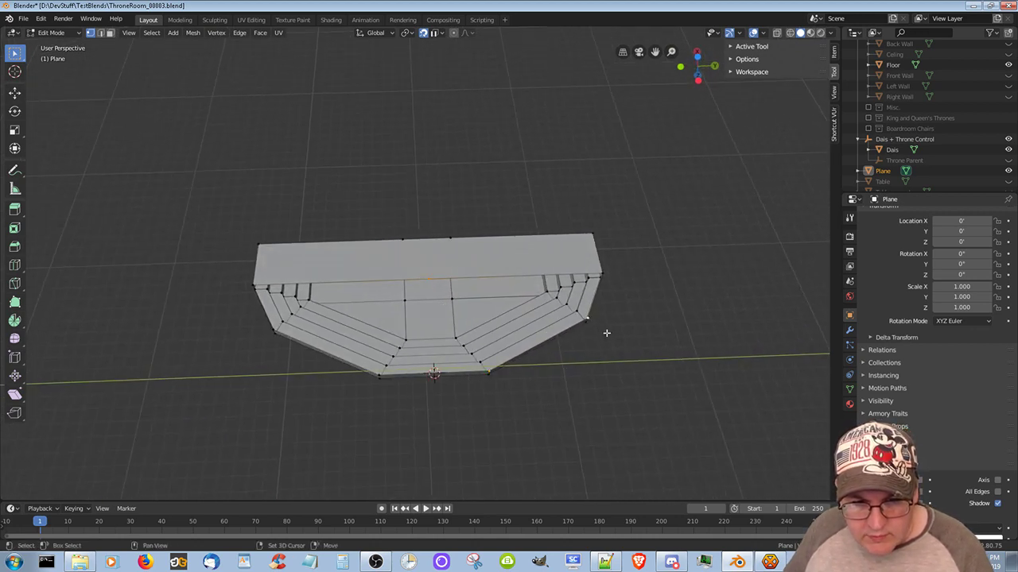
key("f")
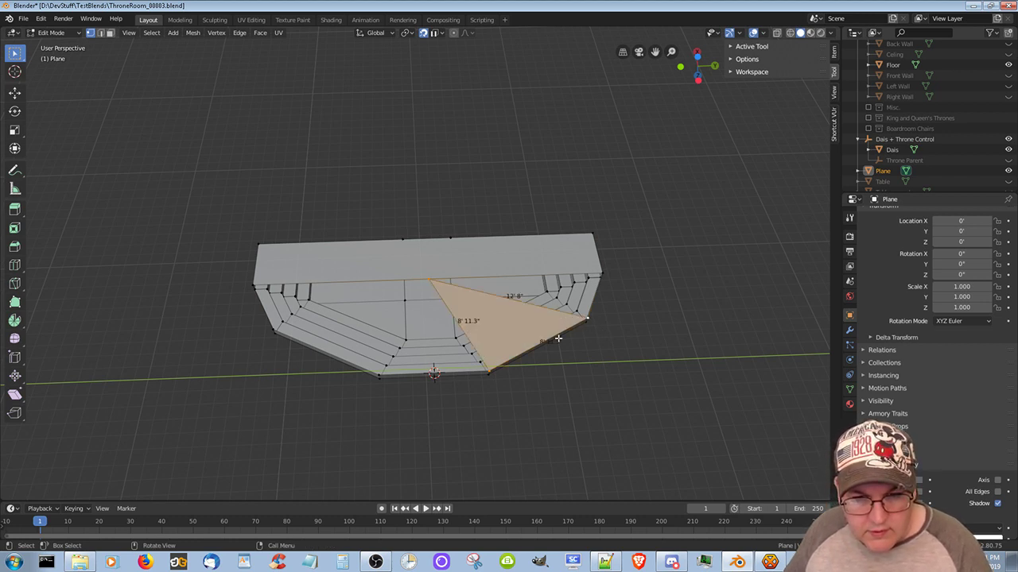
left_click(602, 304)
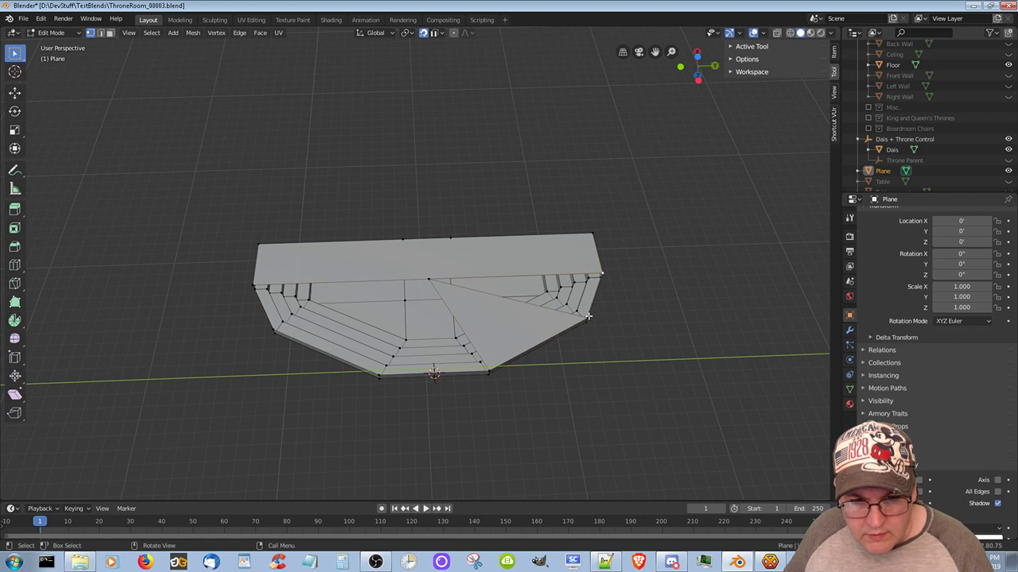
left_click(428, 279, "shift")
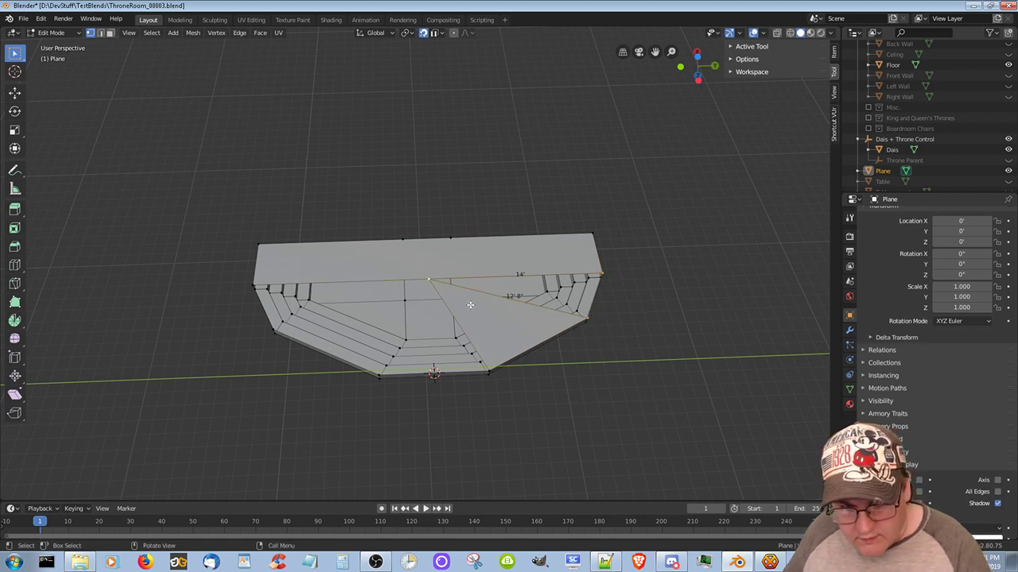
key("f")
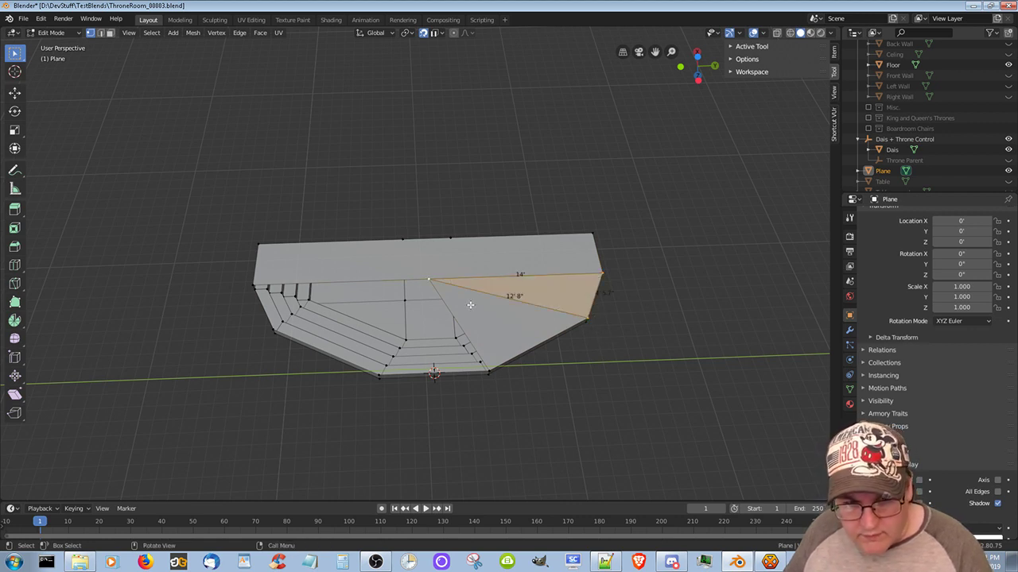
Fill triangular faces from the midpoint vertex to the front bottom edge and the -Y diagonal bottom edge
left_click(429, 278)
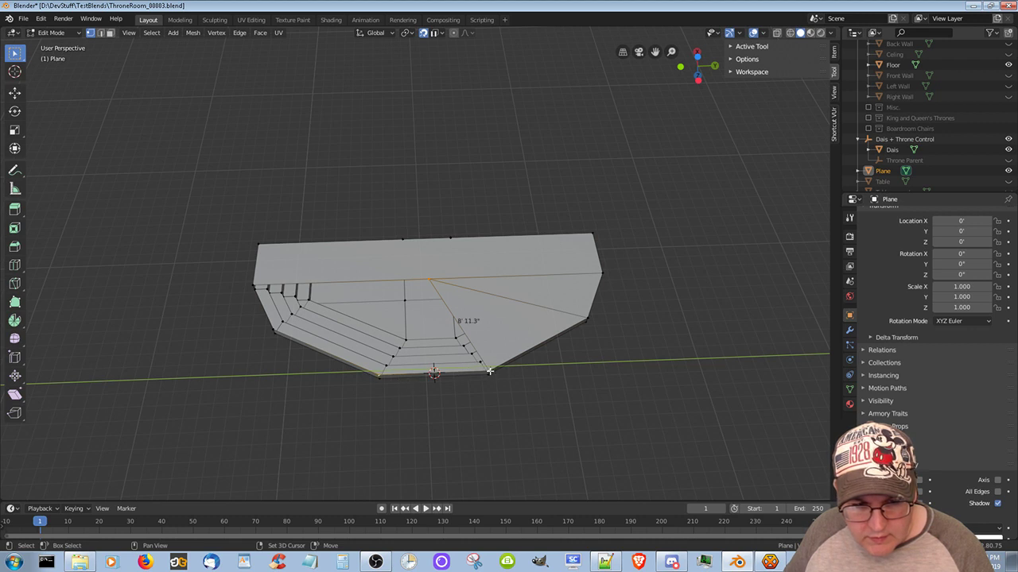
key("f")
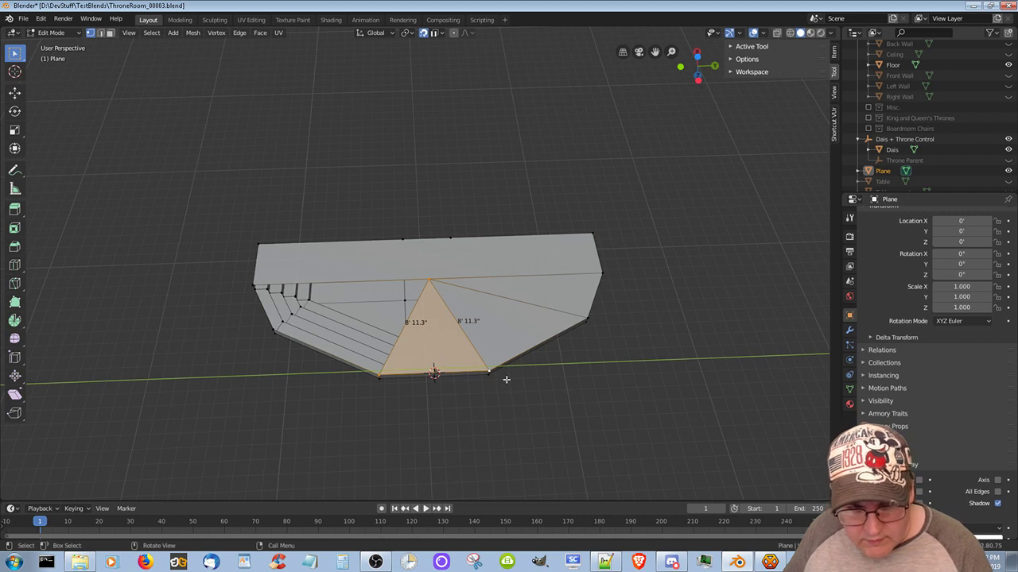
left_click(428, 279)
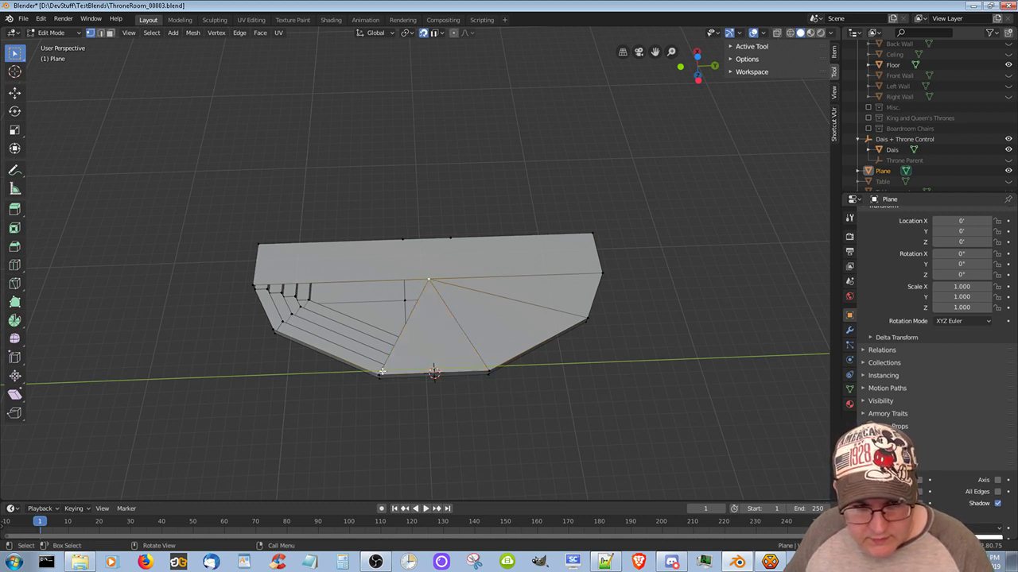
left_click(378, 374, "shift")
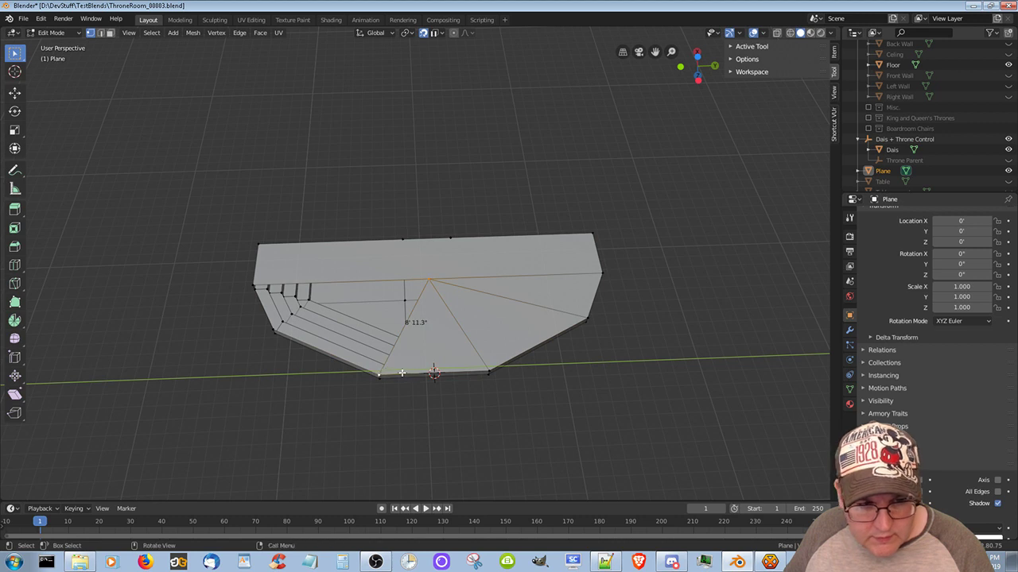
left_click(274, 328, "shift")
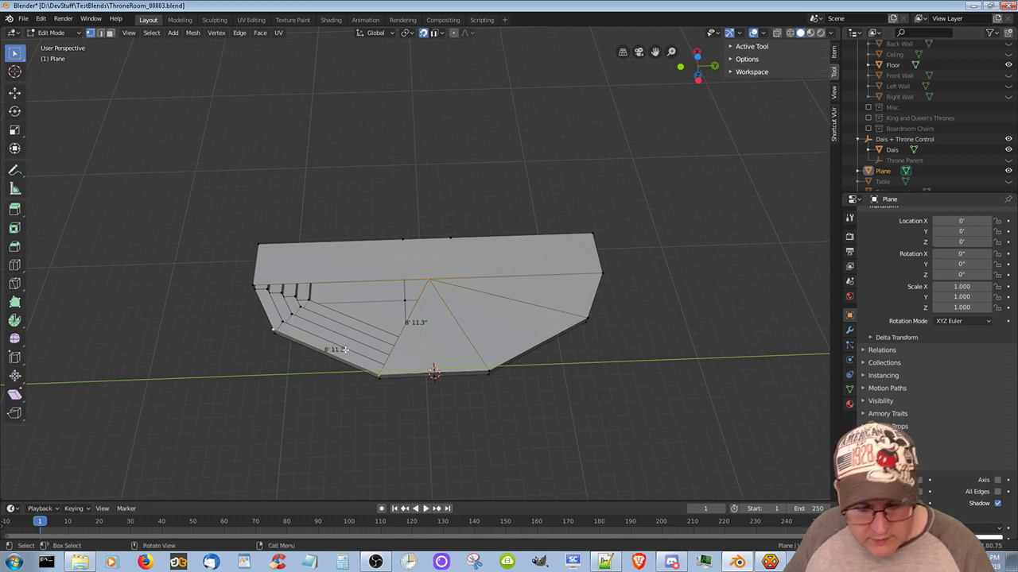
key("f")
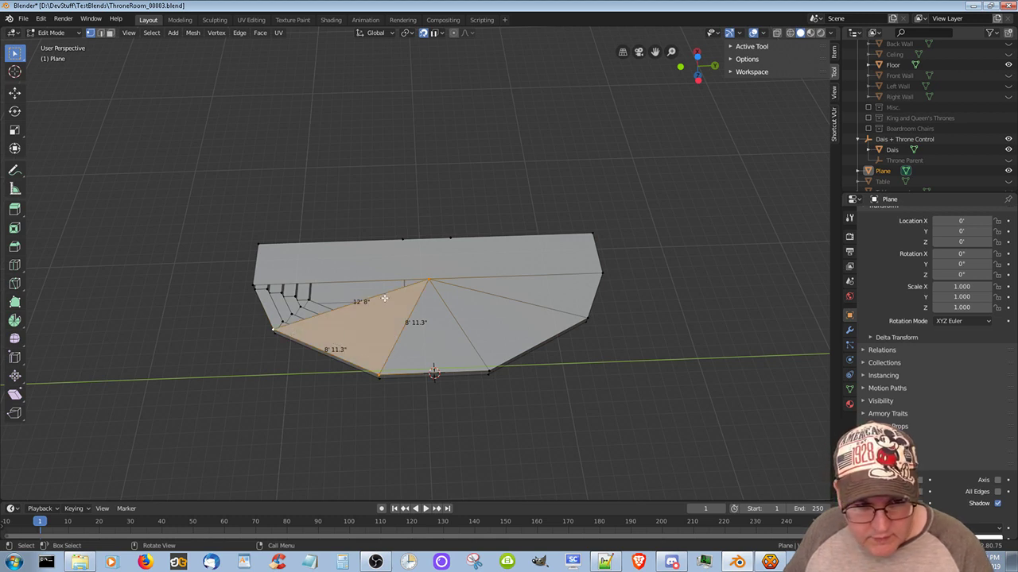
Close the remaining underside opening with a triangular face between the midpoint vertex and the -Y end's bottom edge
left_click(429, 278)
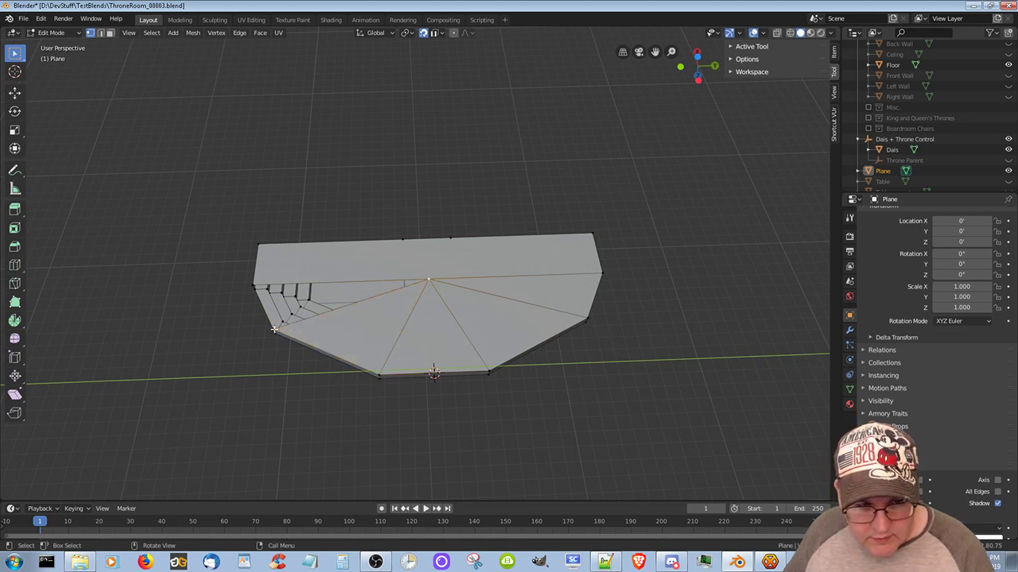
left_click(253, 284, "shift")
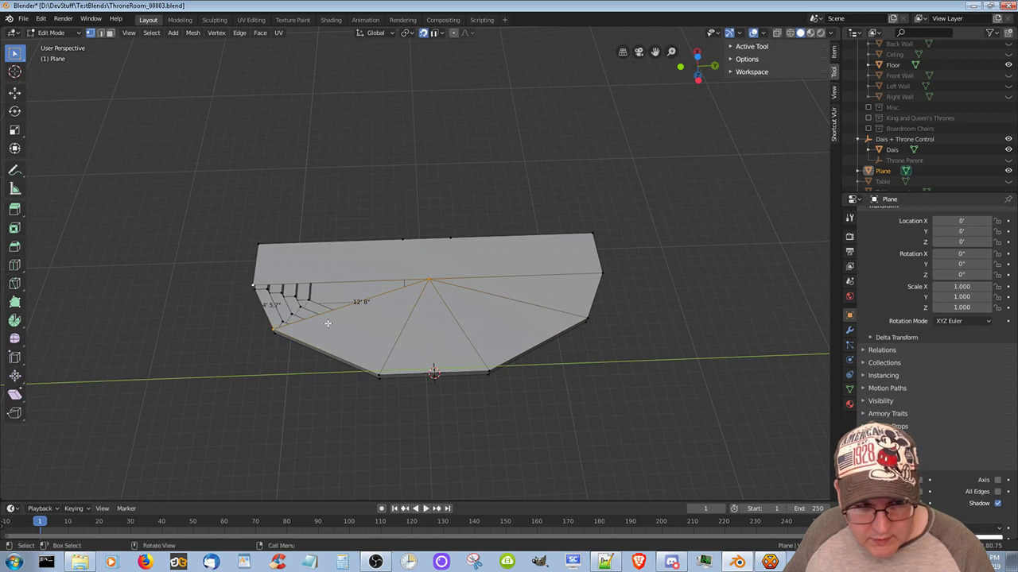
key("f")
middle_click_drag(301, 337, 290, 362)
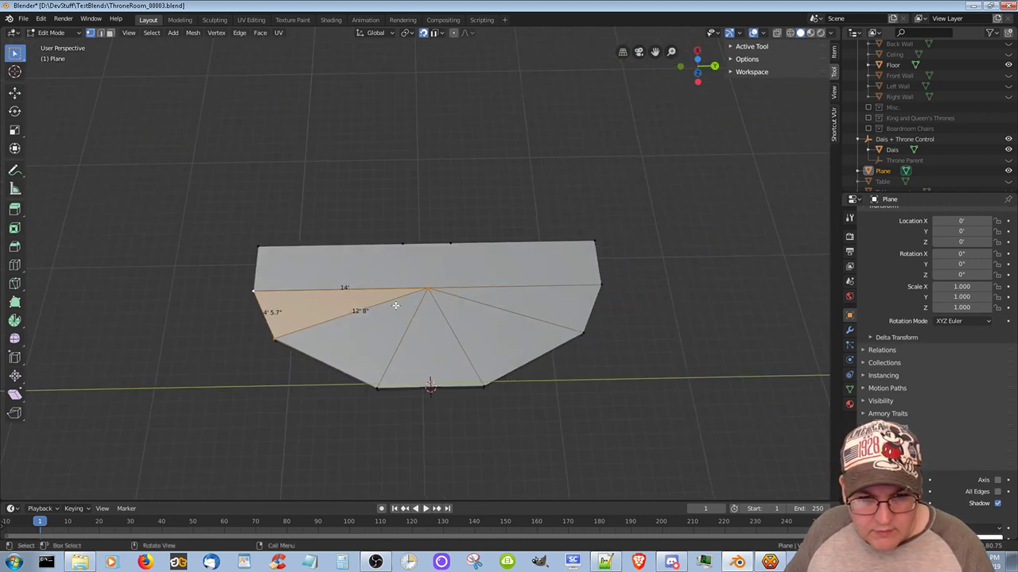
middle_click_drag(398, 302, 625, 299)
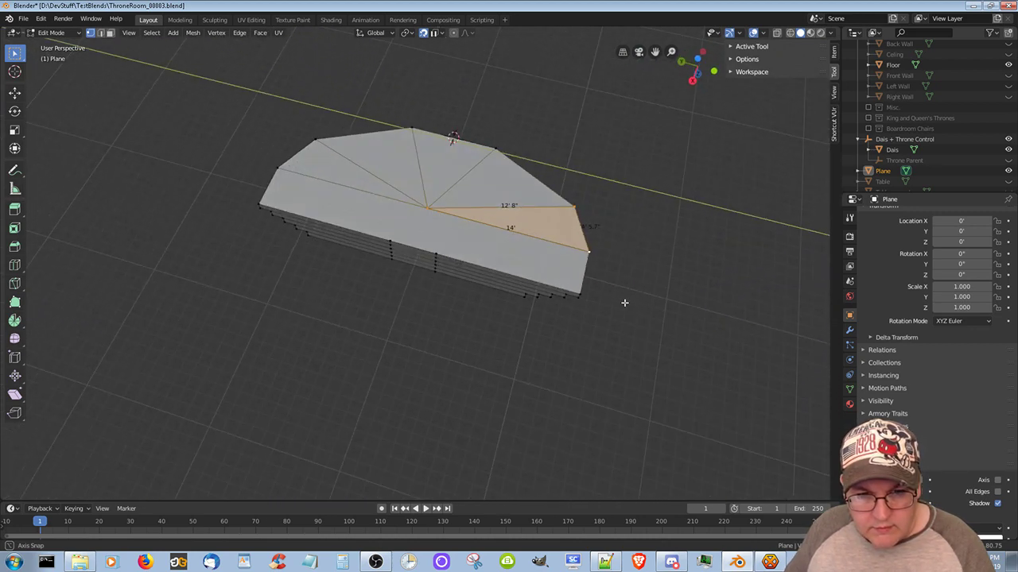
Try to dissolve all six underside edges that fan out from the midpoint vertex, merging their faces into one
middle_click_drag(373, 359, 356, 413)
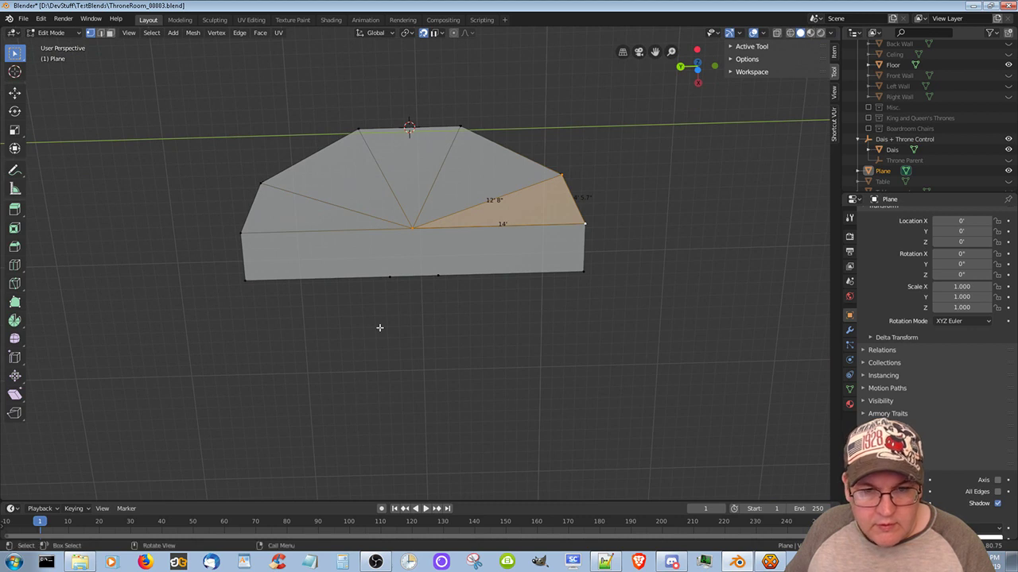
key("alt+a")
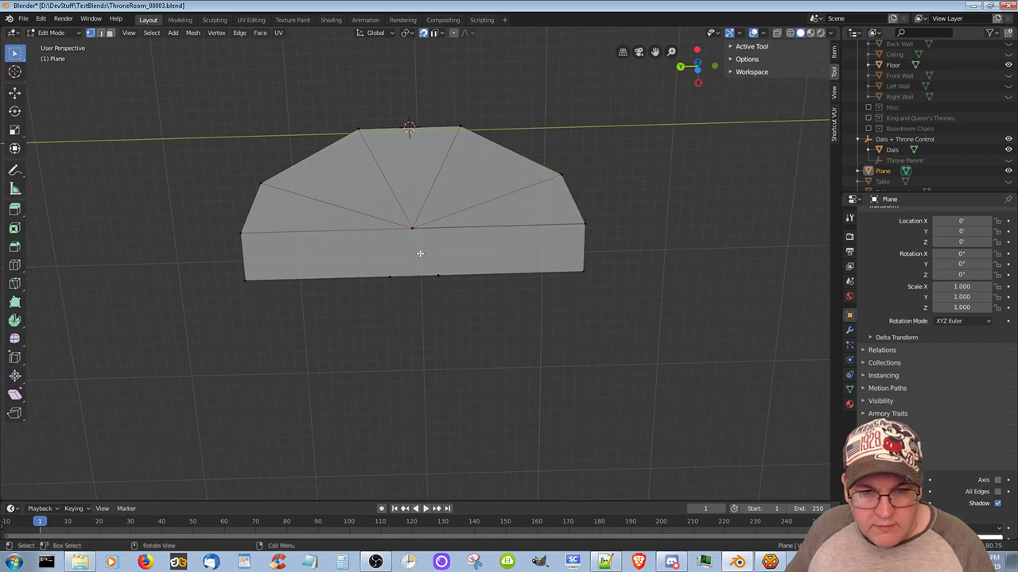
left_click(100, 32)
left_click(447, 218, "shift")
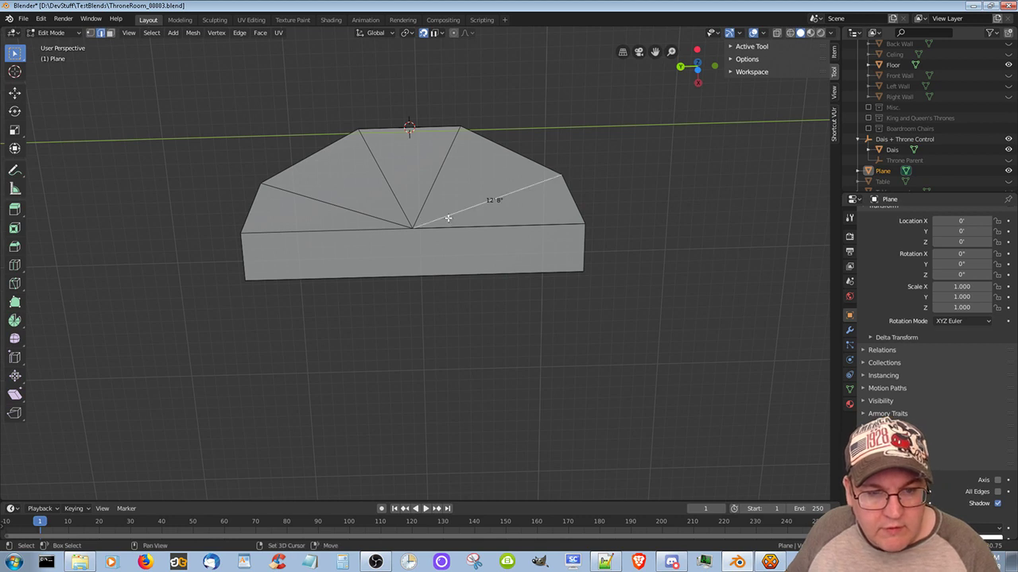
left_click(456, 230, "shift")
left_click(402, 232, "shift")
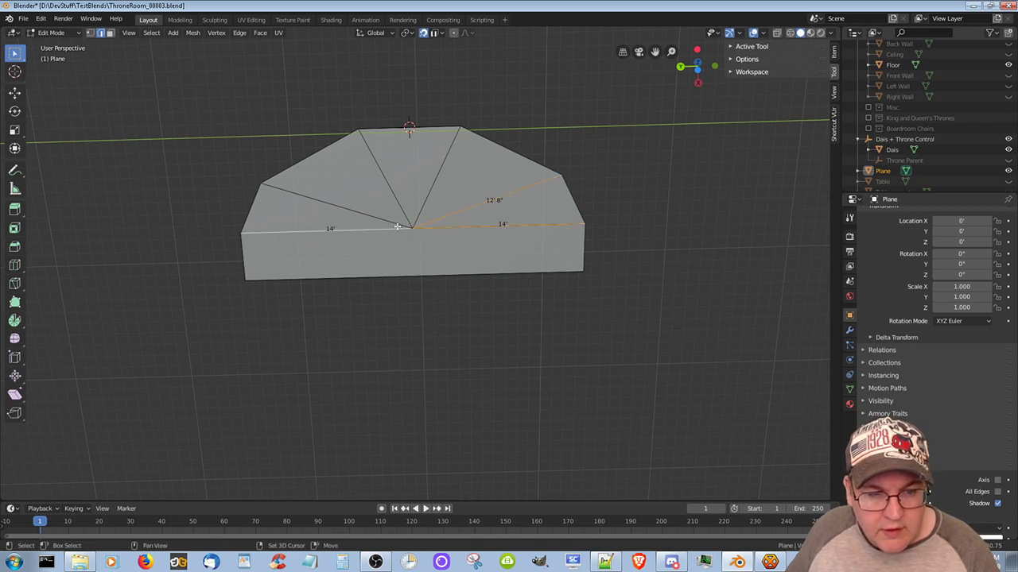
left_click(396, 223, "shift")
left_click(403, 213, "shift")
left_click(421, 208, "shift")
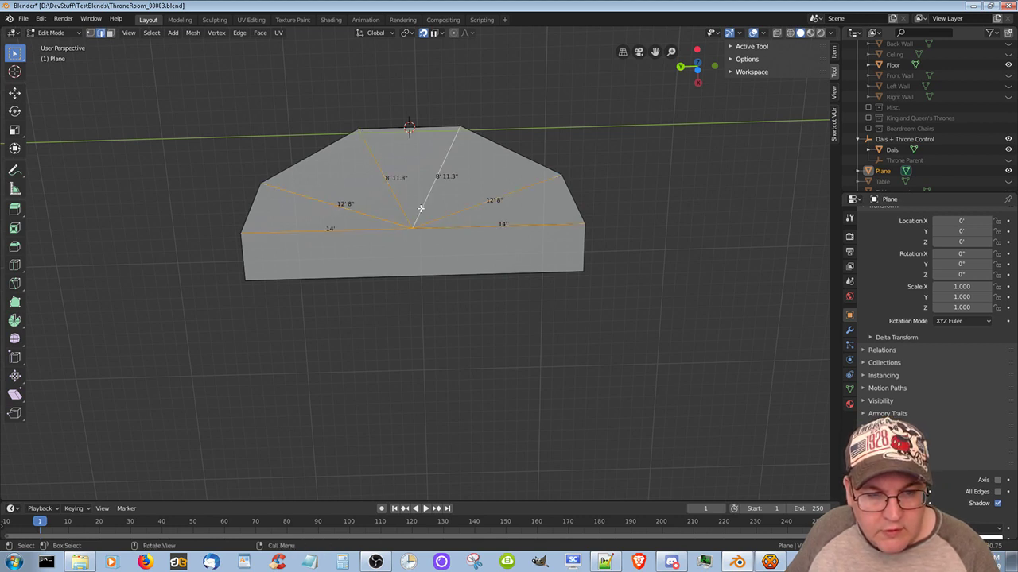
right_click(420, 209)
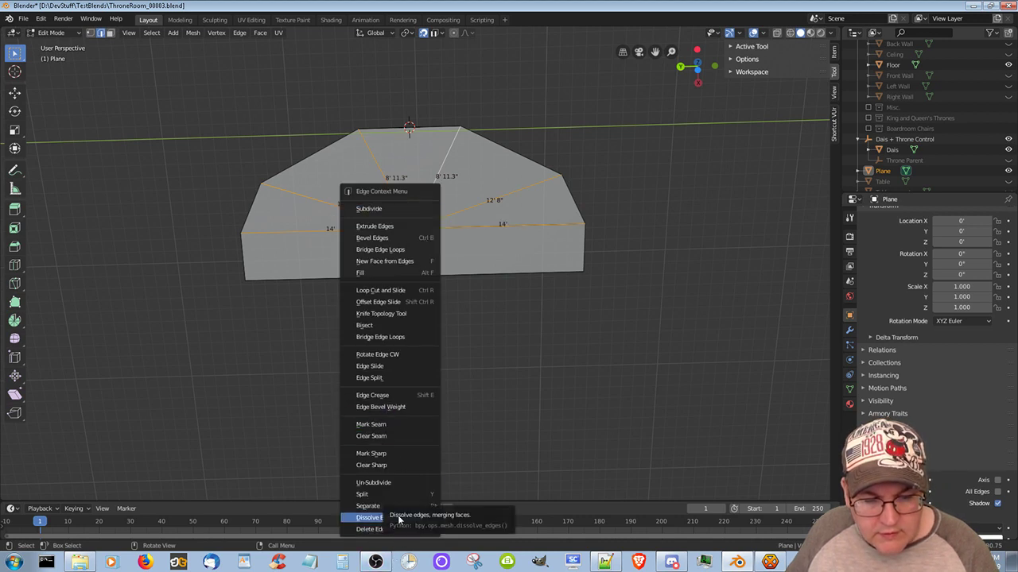
left_click(399, 518)
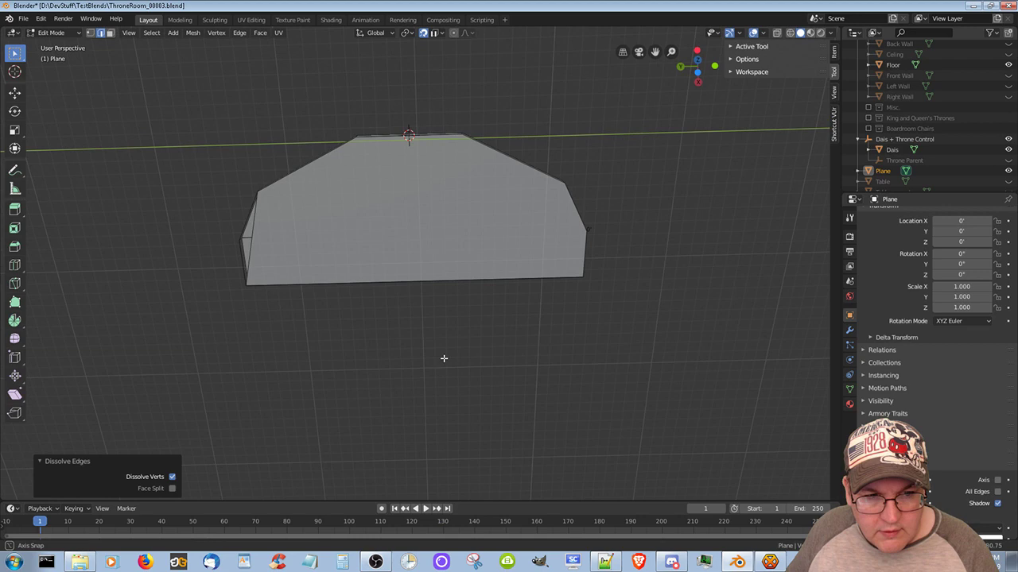
middle_click_drag(443, 358, 548, 348)
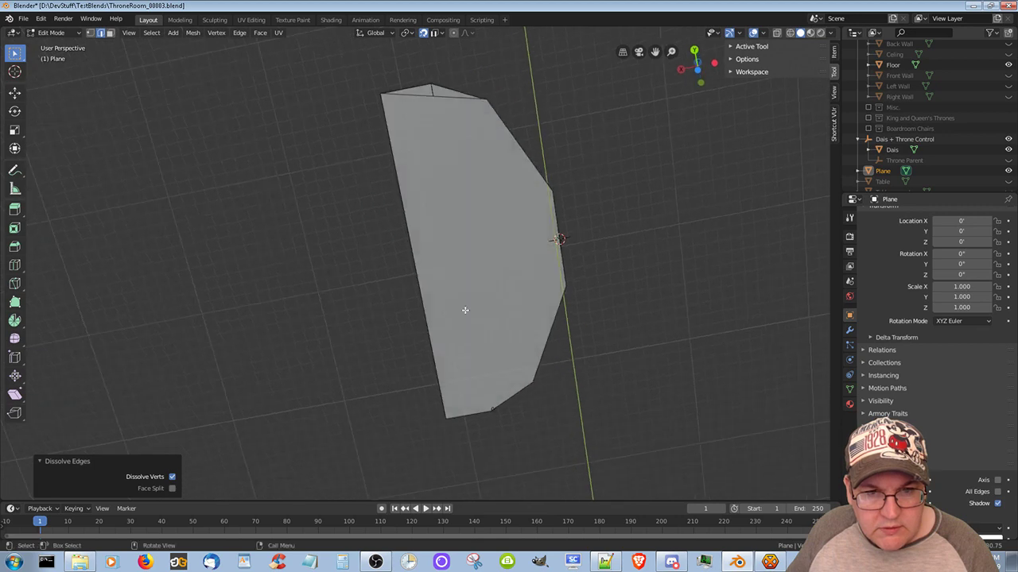
Try to fill a face across the underside's outer vertices, including the skipped +Y corner vertex, and undo it
middle_click_drag(468, 295, 401, 310)
left_click(89, 32)
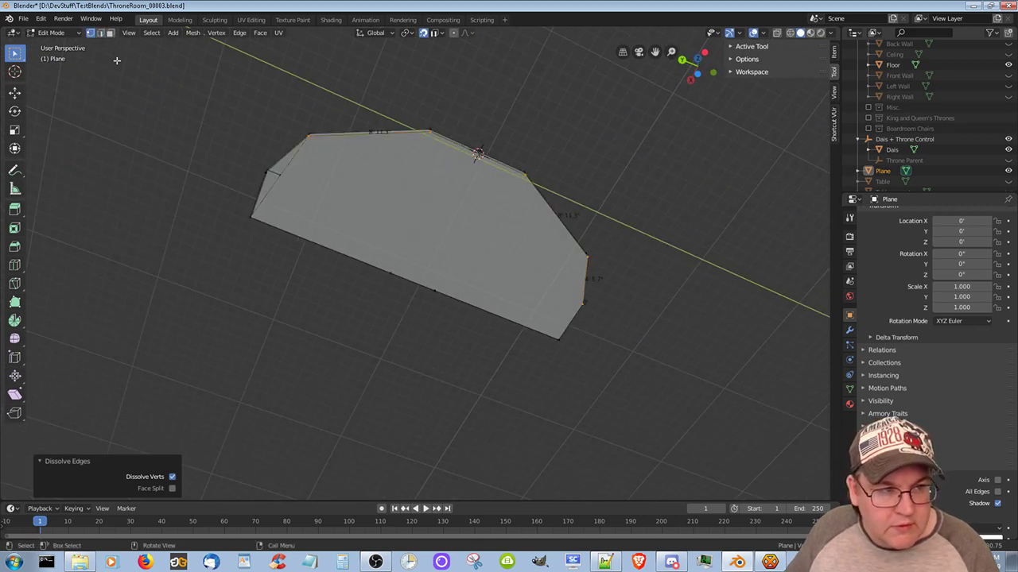
left_click(265, 172, "shift")
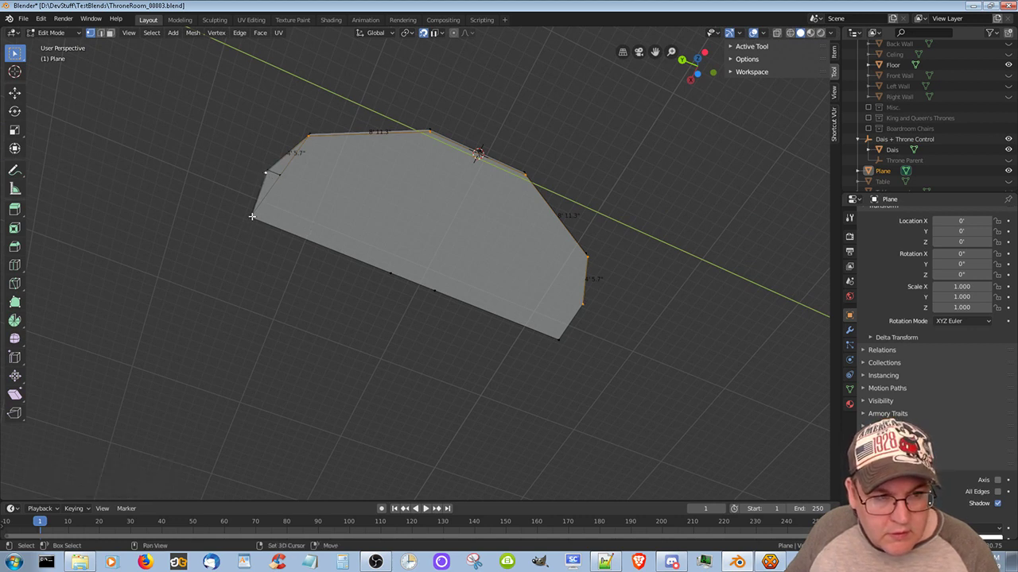
left_click(250, 215, "shift")
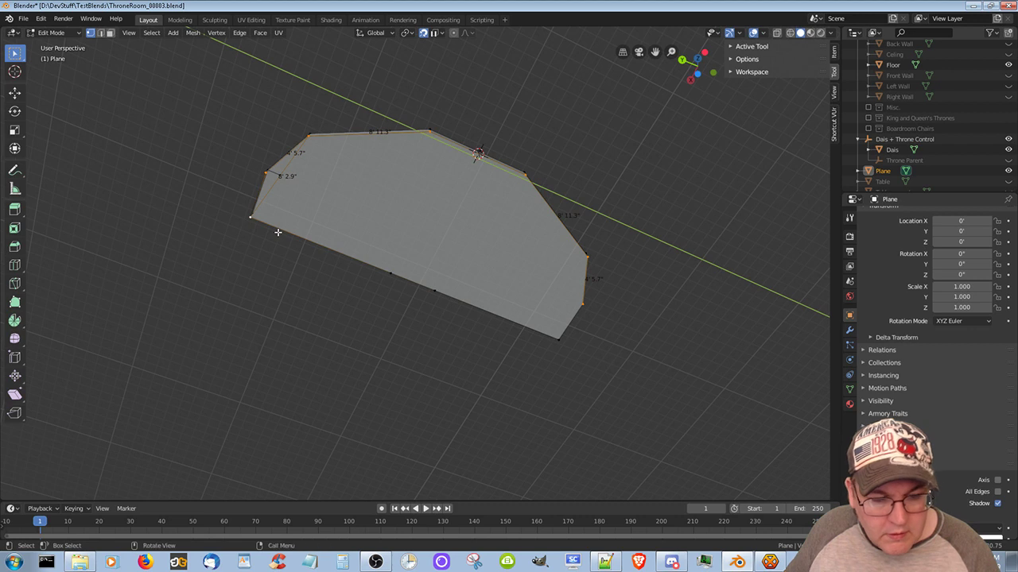
key("j")
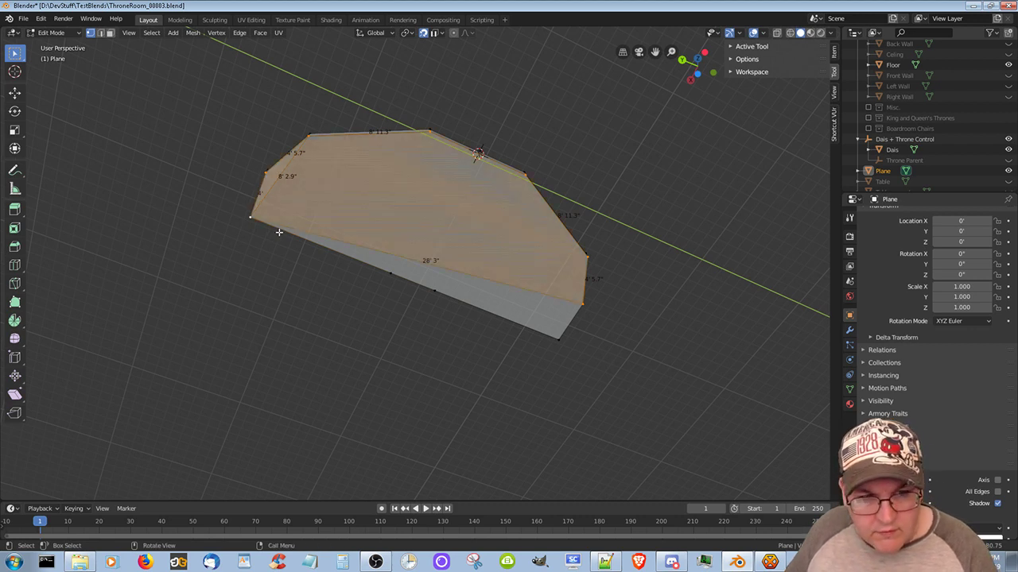
left_click(290, 275)
key("ctrl+z")
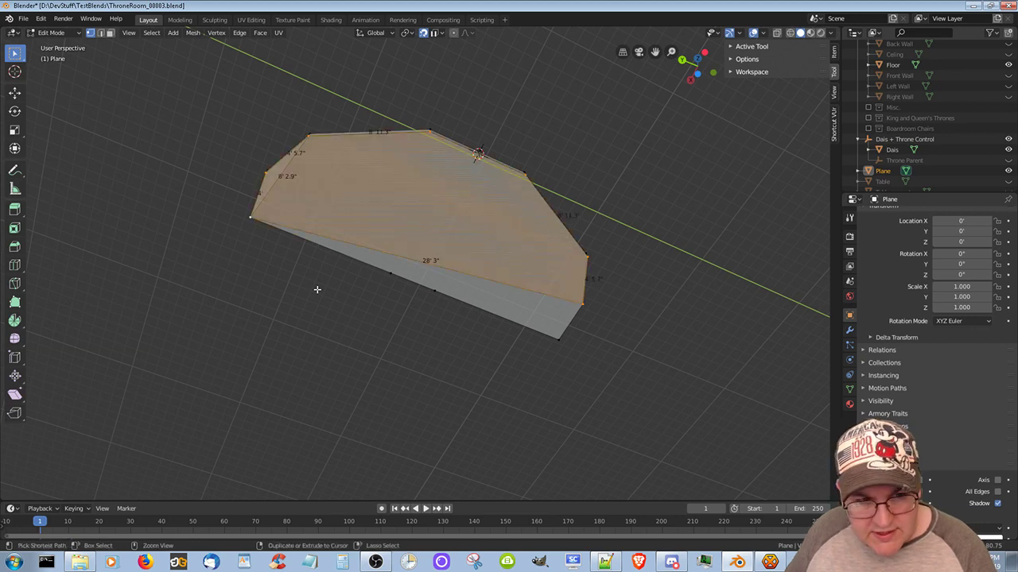
left_click(317, 290)
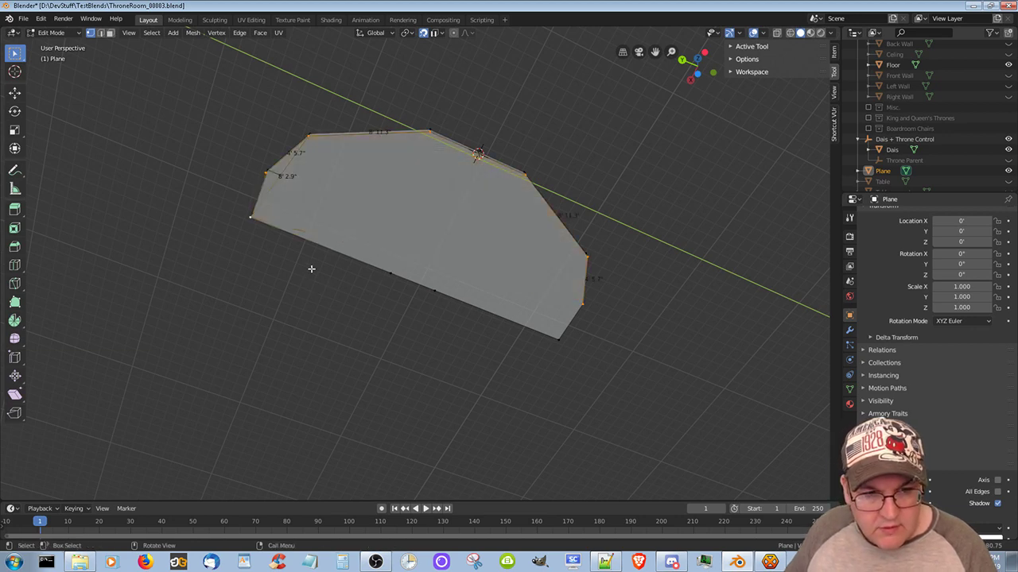
Undo back to before the edge dissolve, restoring the six fan edges on the underside, and clear the selection
middle_click_drag(310, 268, 395, 276)
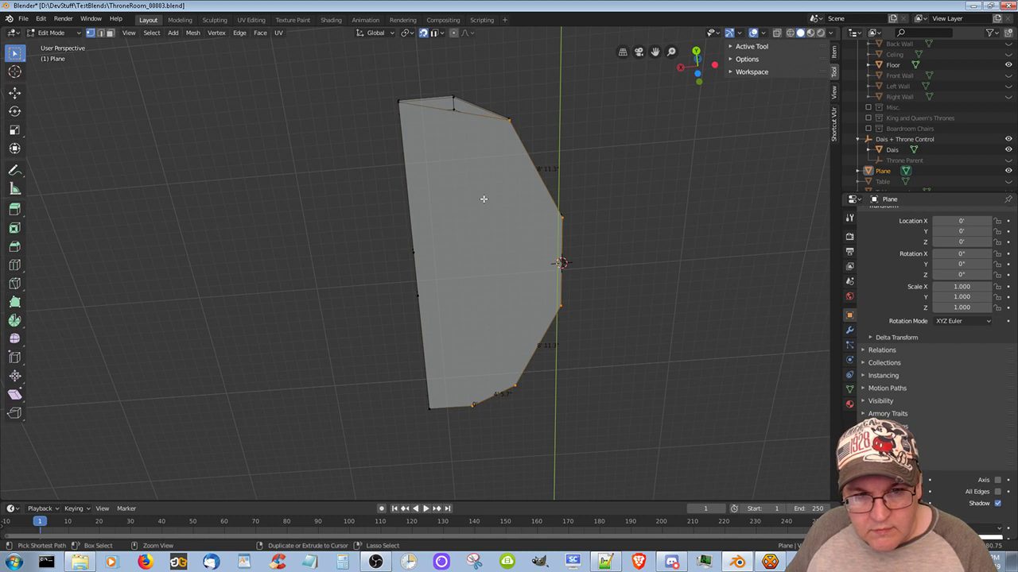
key("ctrl+t")
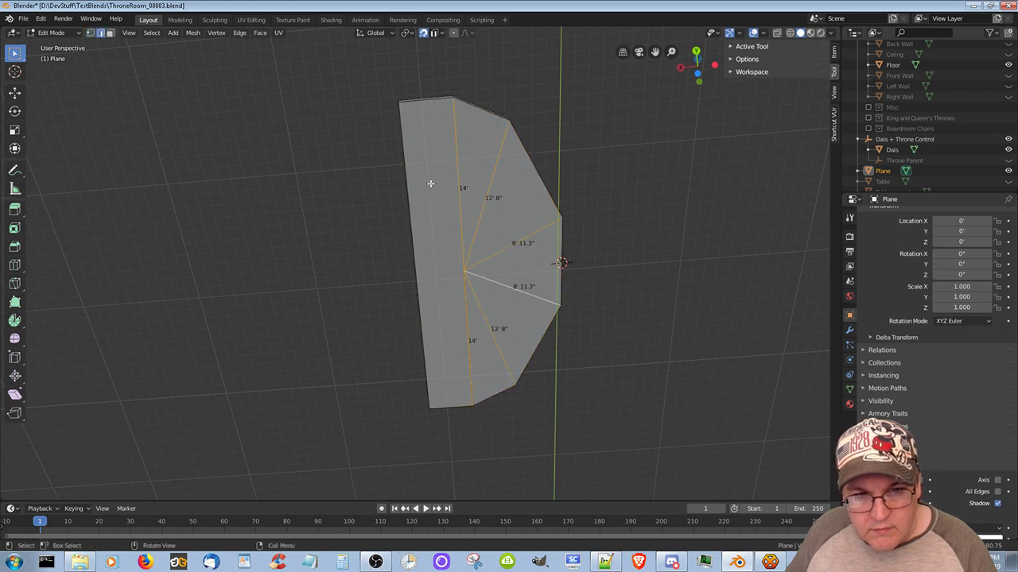
key("alt+a")
key("b")
key("Escape")
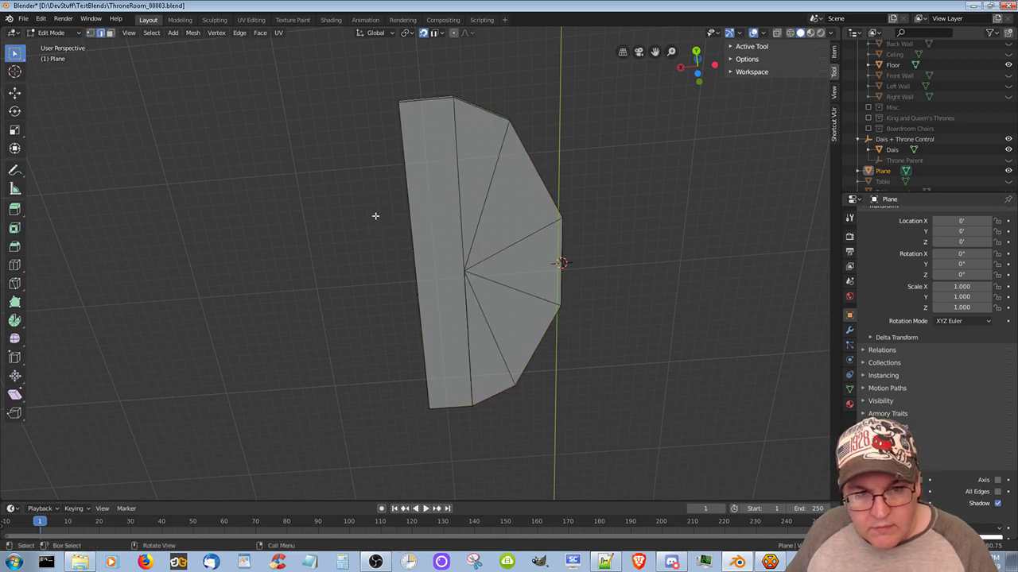
Dissolve only the underside edge running from the midpoint vertex to the +Y side corner
middle_click_drag(377, 218, 344, 243)
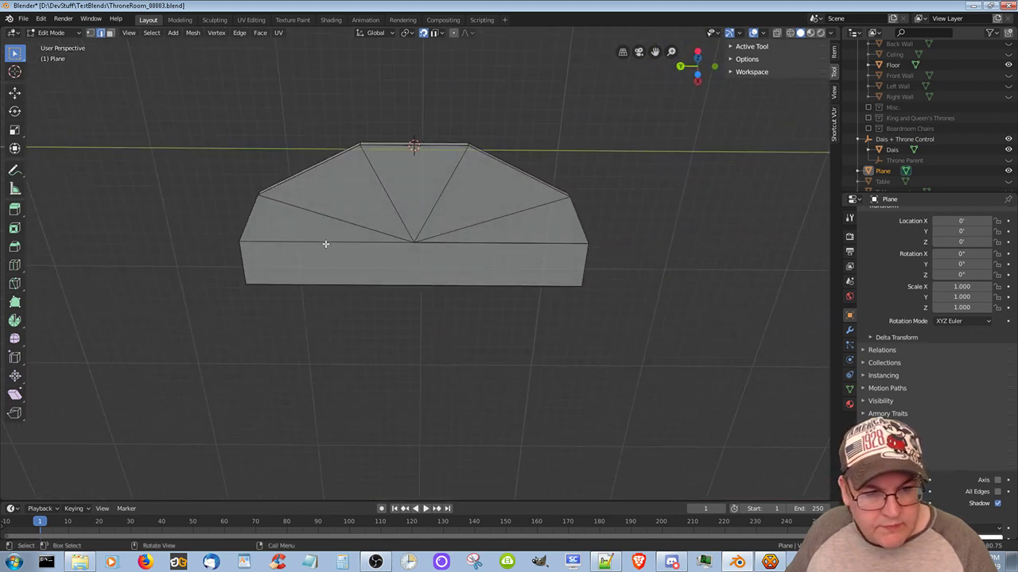
left_click(325, 243)
right_click(326, 242)
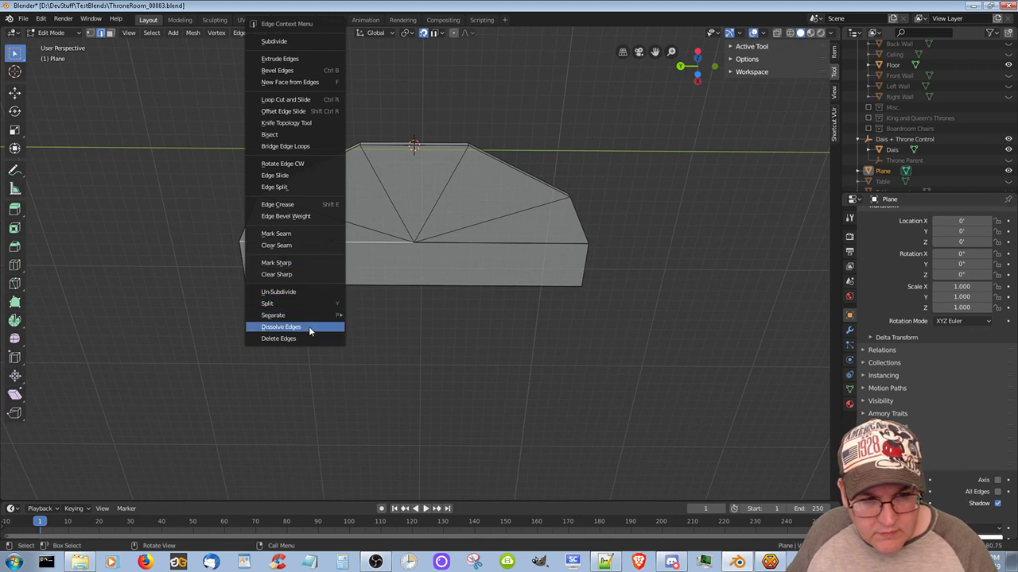
left_click(310, 328)
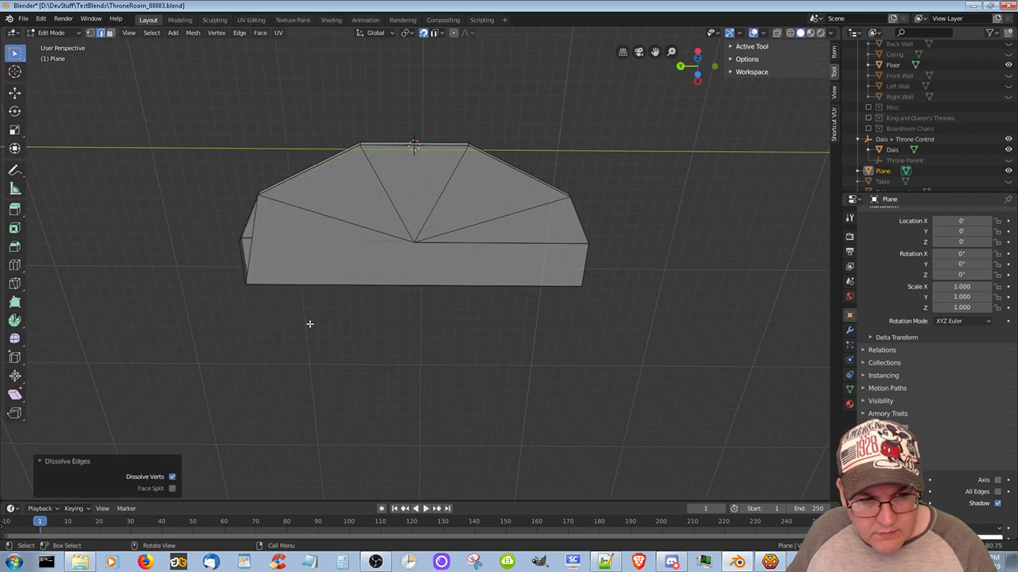
Subdivide the underside's diagonal edge across the +Y corner gap with one cut
middle_click_drag(291, 298, 405, 295)
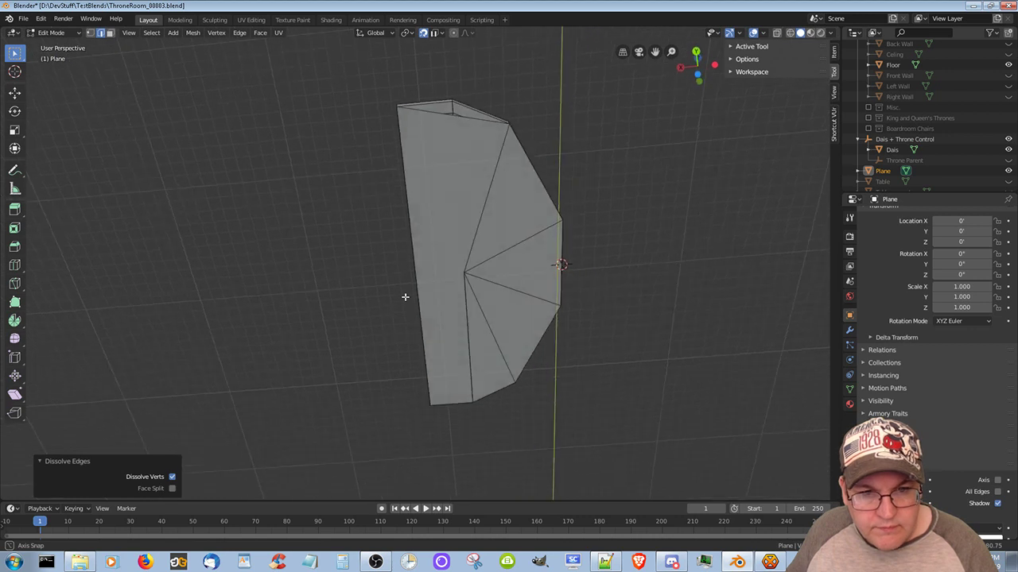
right_click(453, 114)
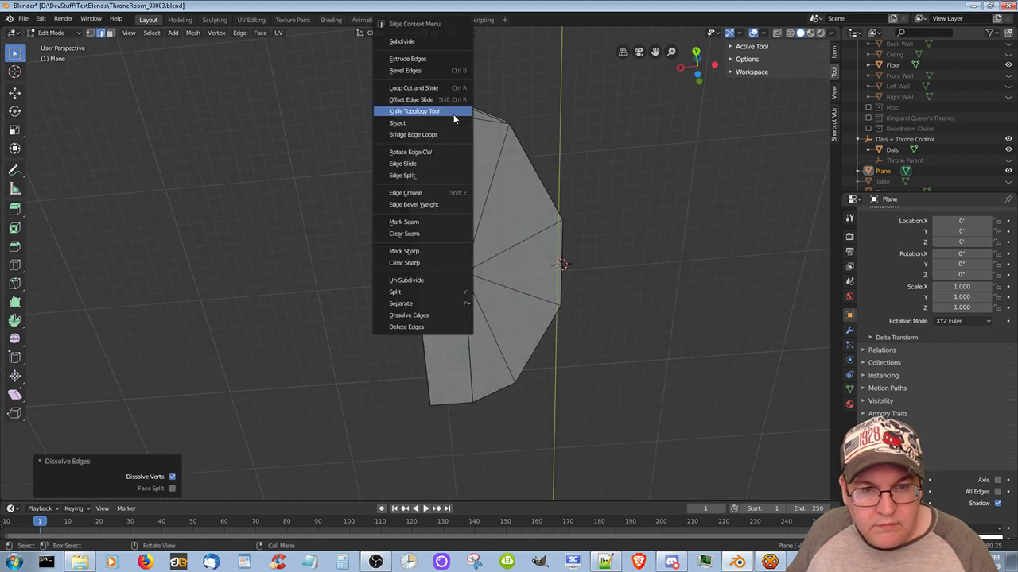
left_click(421, 41)
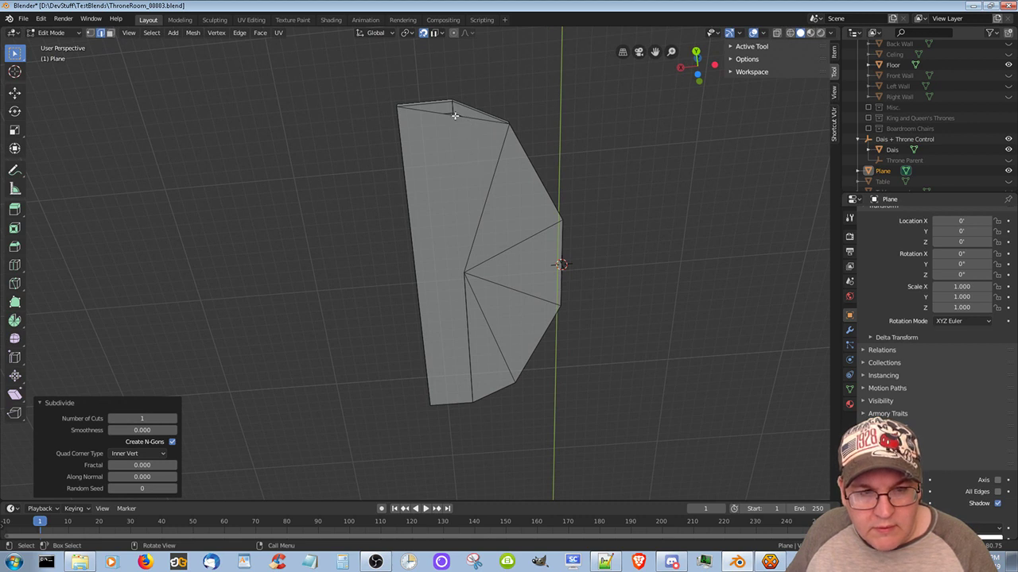
left_click(454, 110)
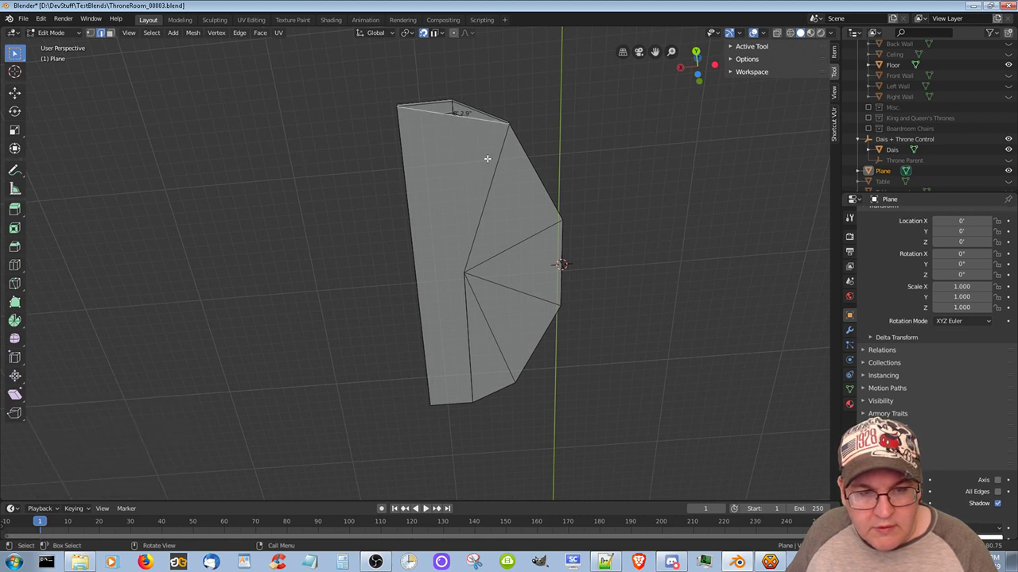
right_click(449, 115)
left_click(444, 118)
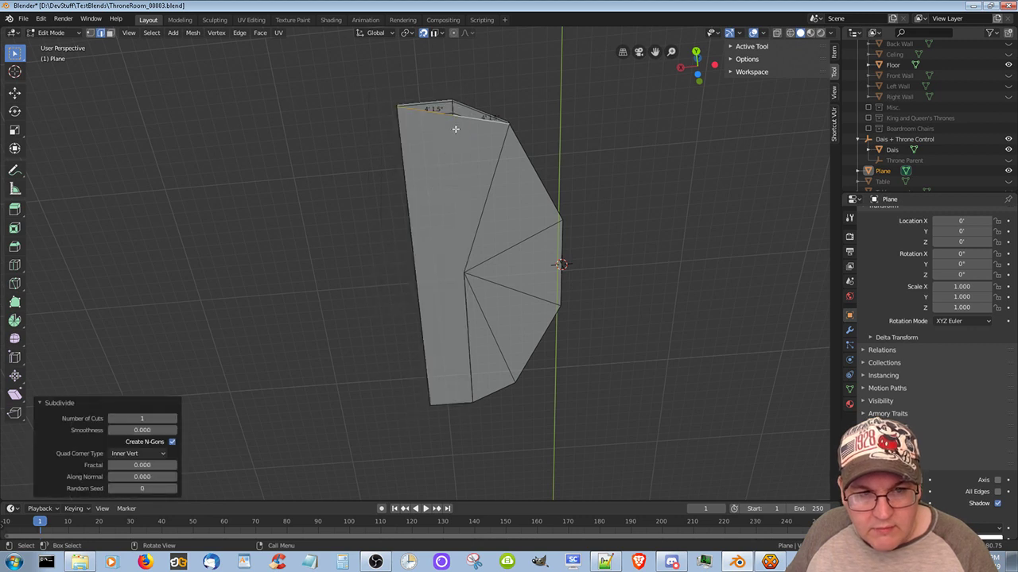
Set snapping to Vertex and move the subdivided edge's middle vertex onto the bottom corner vertex of the +Y side wall
left_click(90, 32)
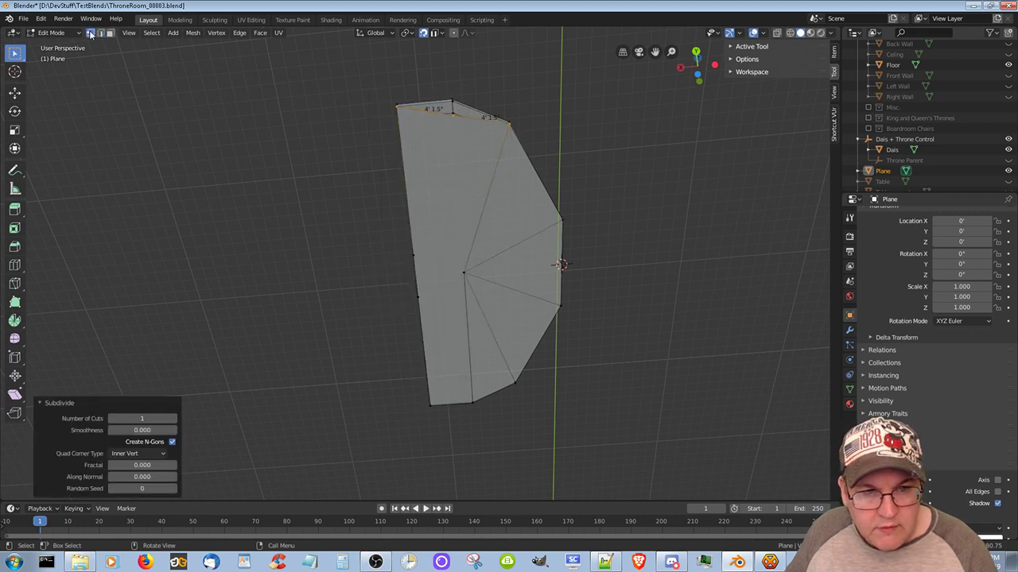
middle_click_drag(349, 153, 357, 191)
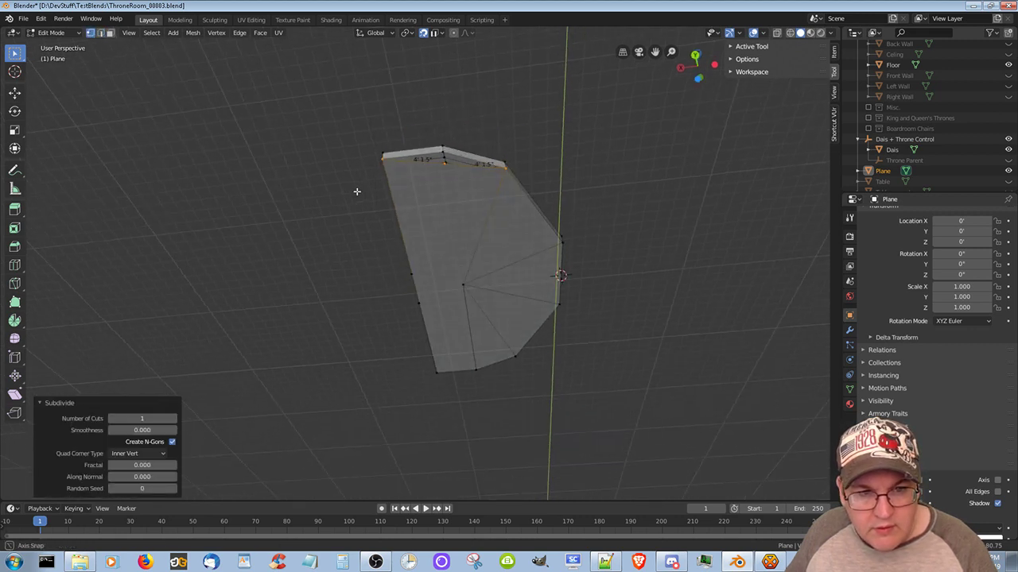
left_click(436, 33)
left_click(409, 75)
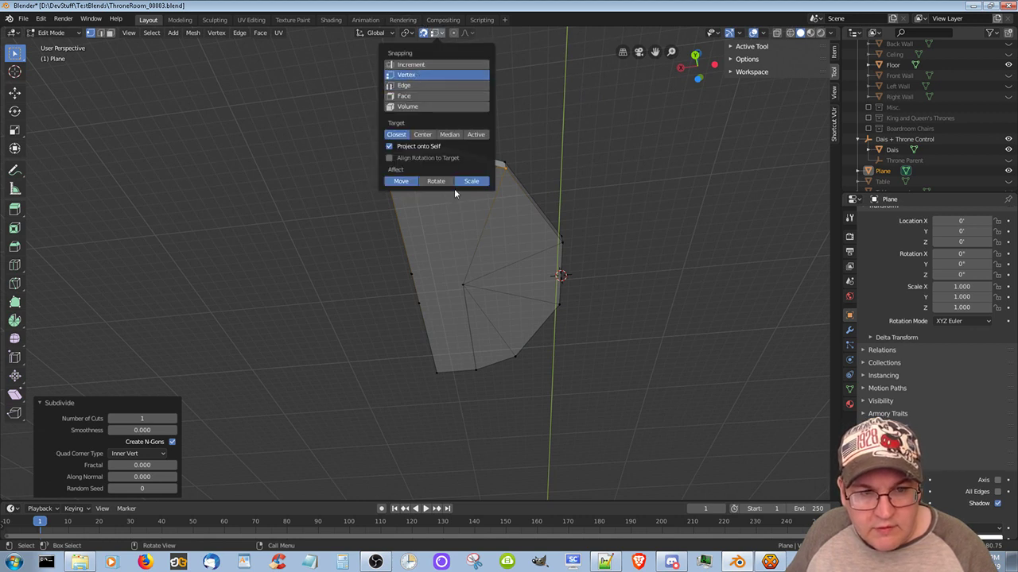
key("e")
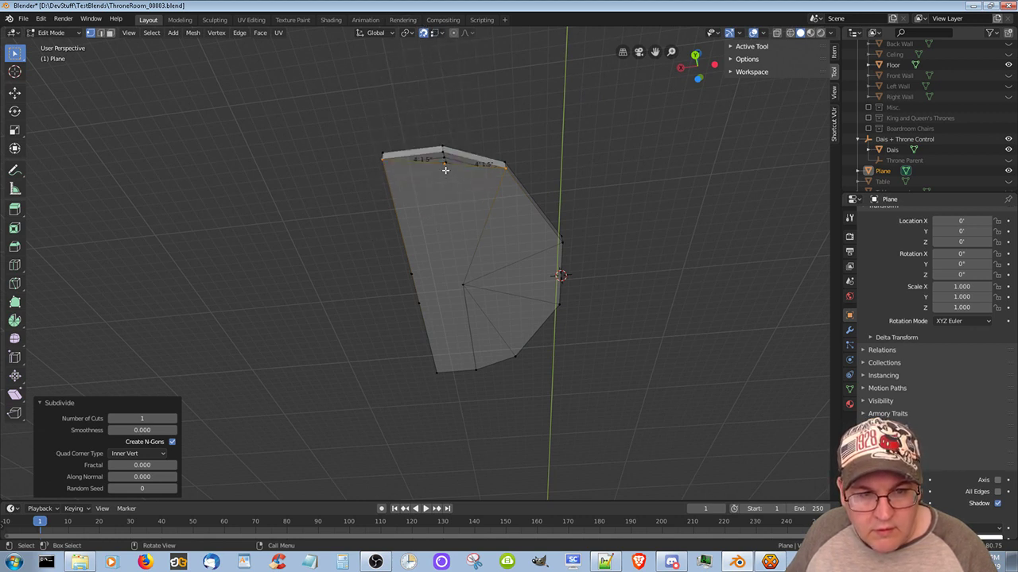
left_click(437, 175)
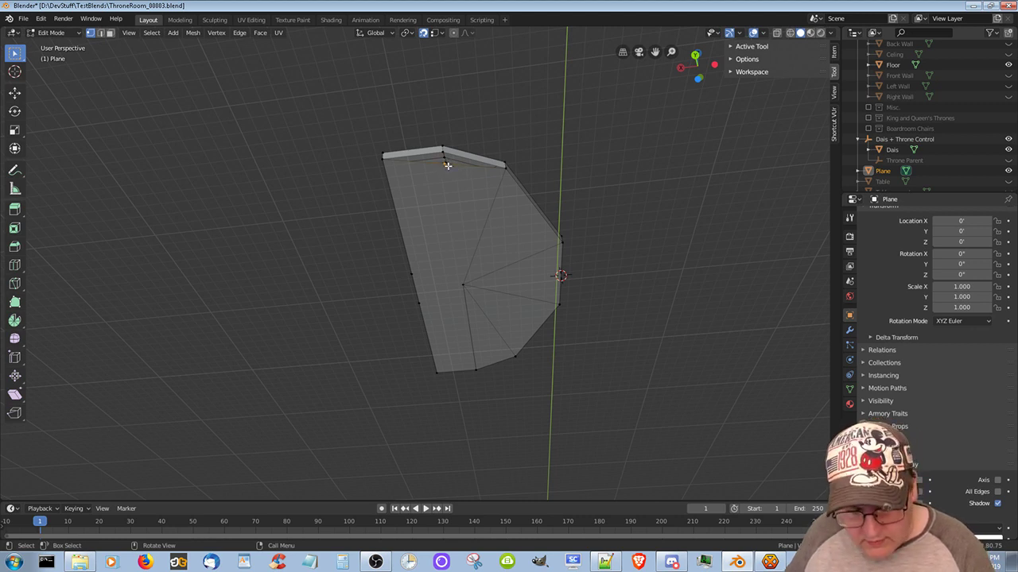
left_click_drag(447, 165, 439, 152)
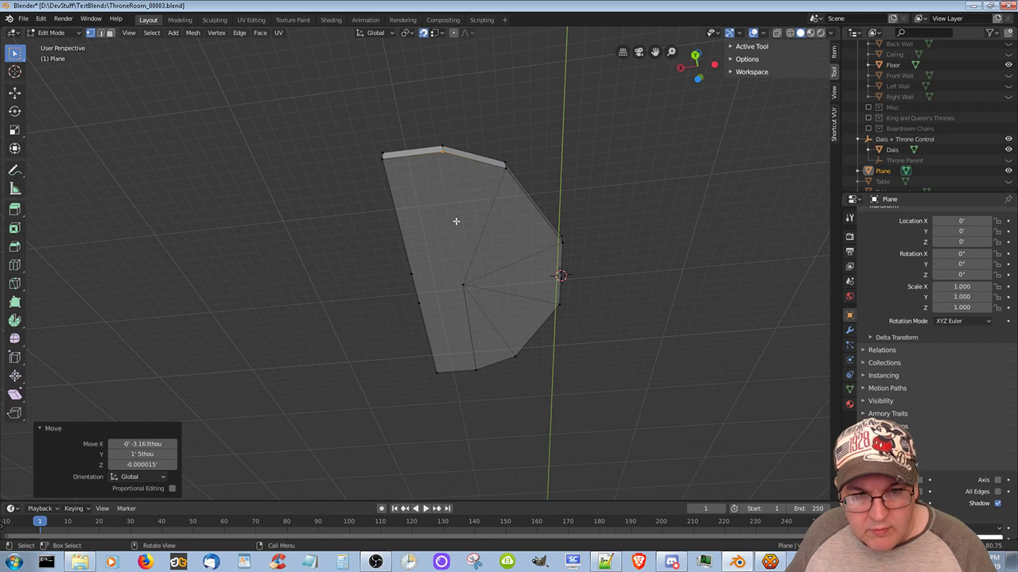
Dissolve the five remaining fan edges that radiate from the midpoint vertex on the dais underside
middle_click_drag(409, 226, 368, 204)
left_click(357, 211)
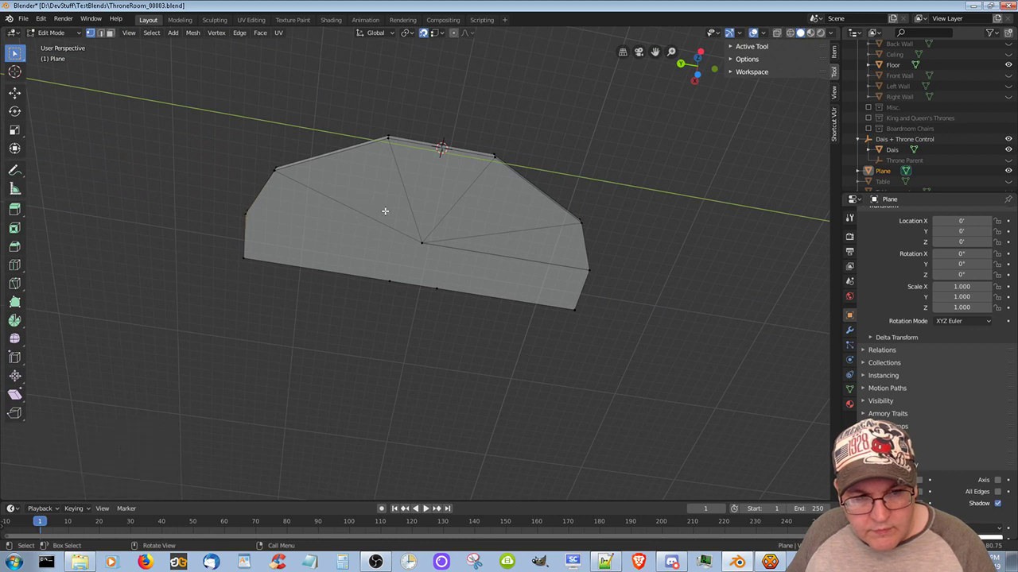
left_click(100, 33)
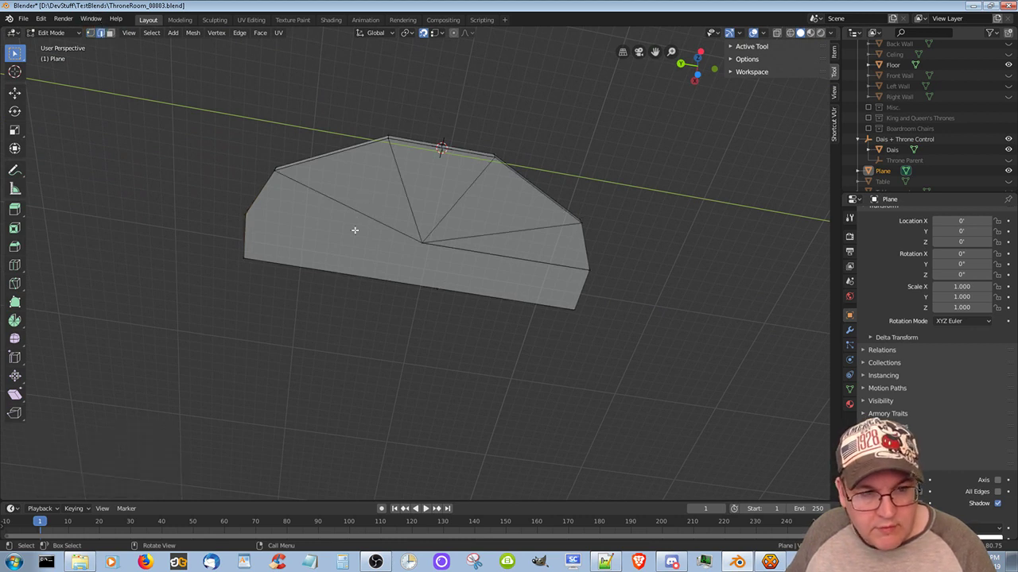
left_click(365, 214)
left_click(409, 200, "shift")
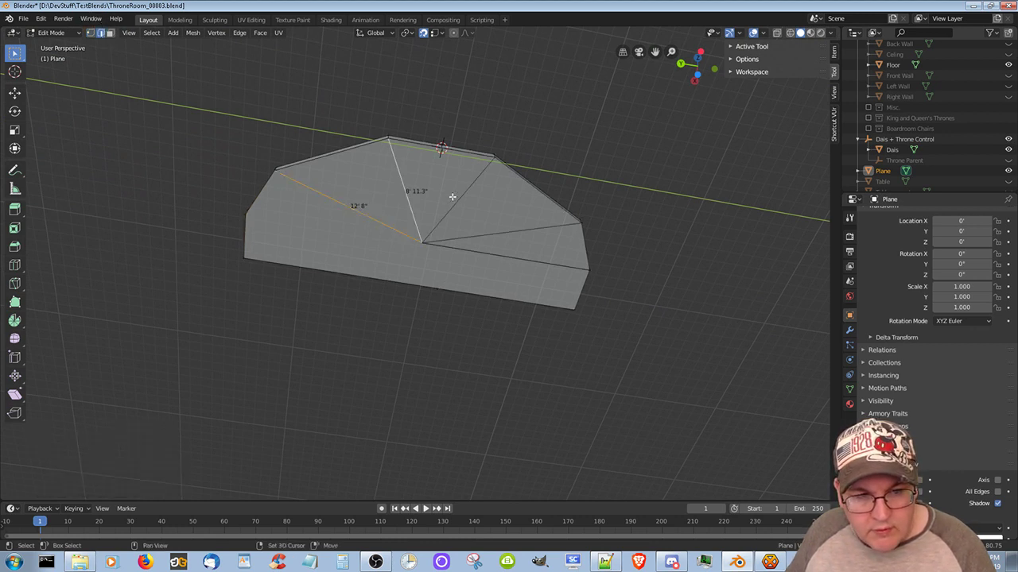
left_click(460, 201, "shift")
left_click(491, 232, "shift")
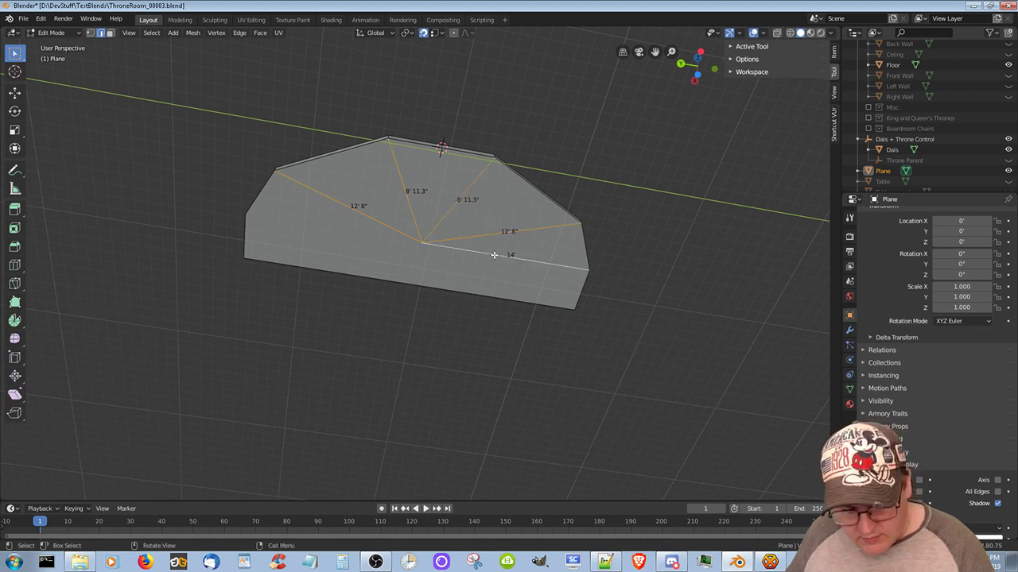
right_click(494, 256)
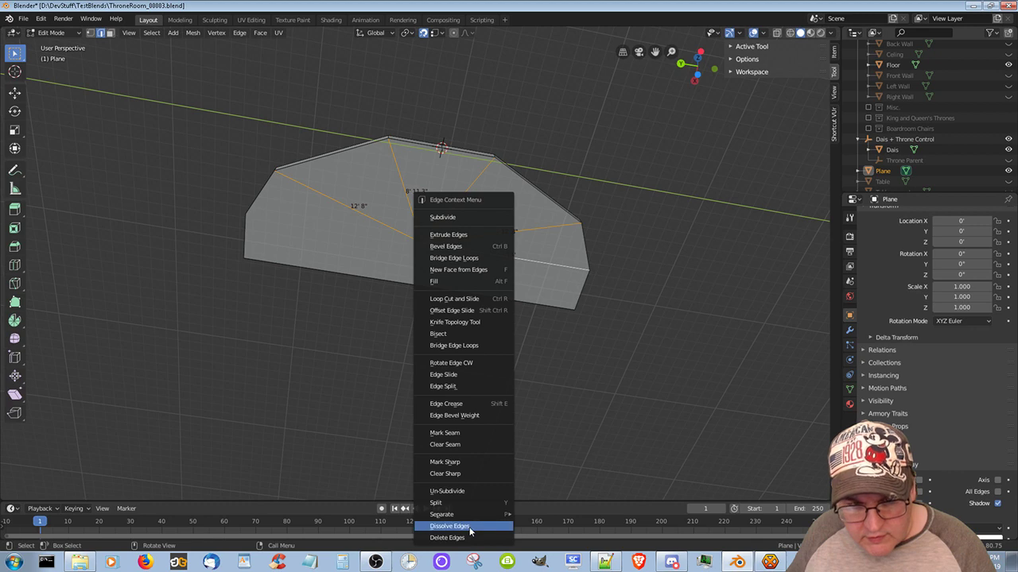
left_click(457, 527)
Dissolve the seven inner edges that divide the dais's top platform, both lengthwise and crosswise
middle_click_drag(455, 275, 440, 411)
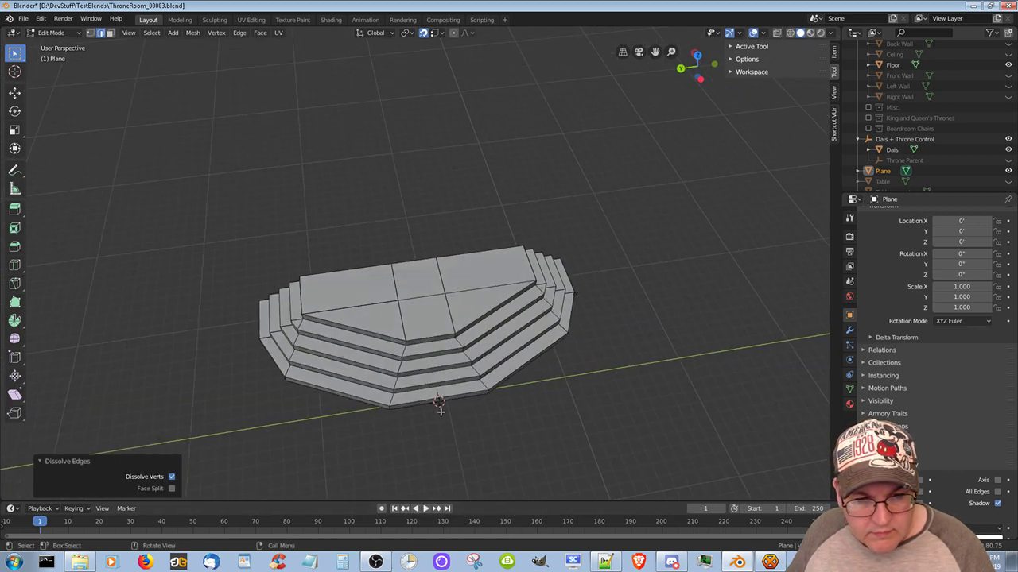
middle_click_drag(368, 334, 430, 306)
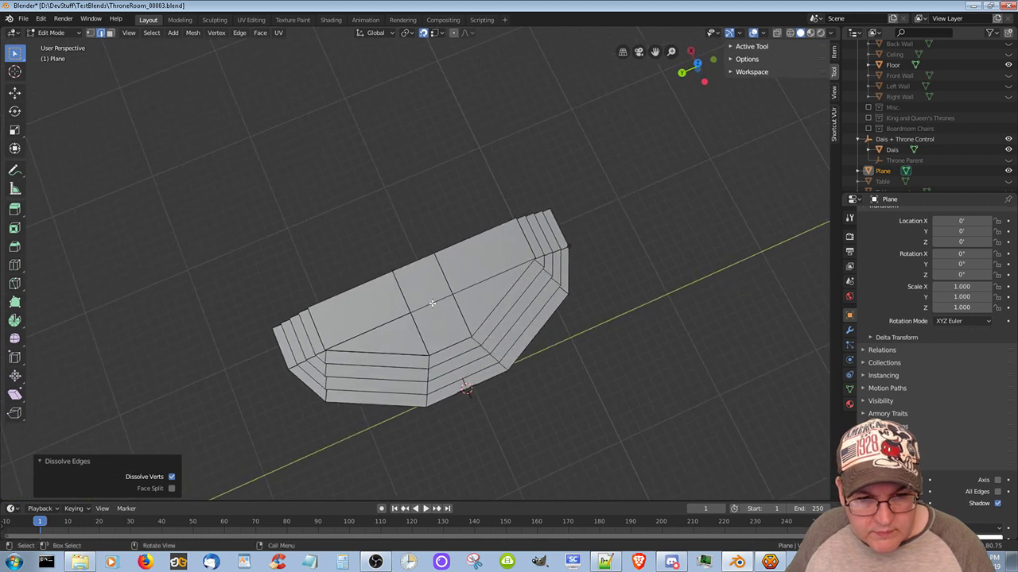
left_click(432, 302)
left_click(417, 327, "shift")
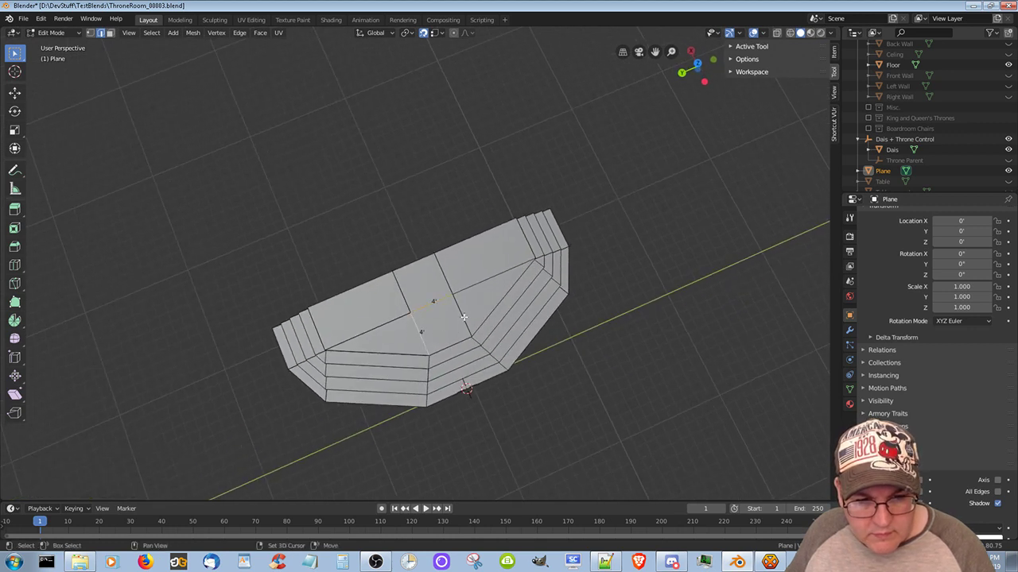
left_click(462, 317, "shift")
left_click(470, 291, "shift")
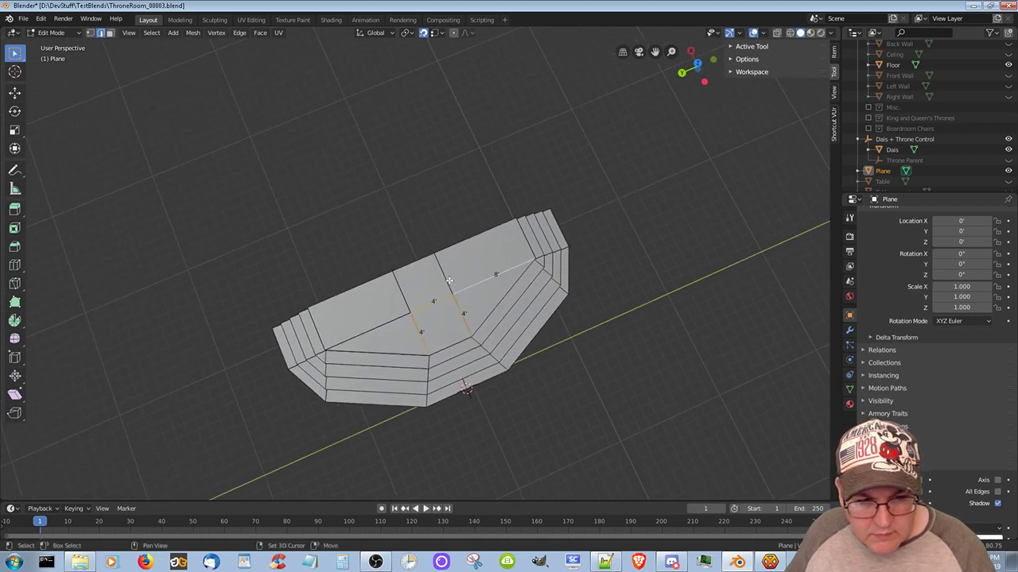
left_click(449, 280, "shift")
left_click(405, 310, "shift")
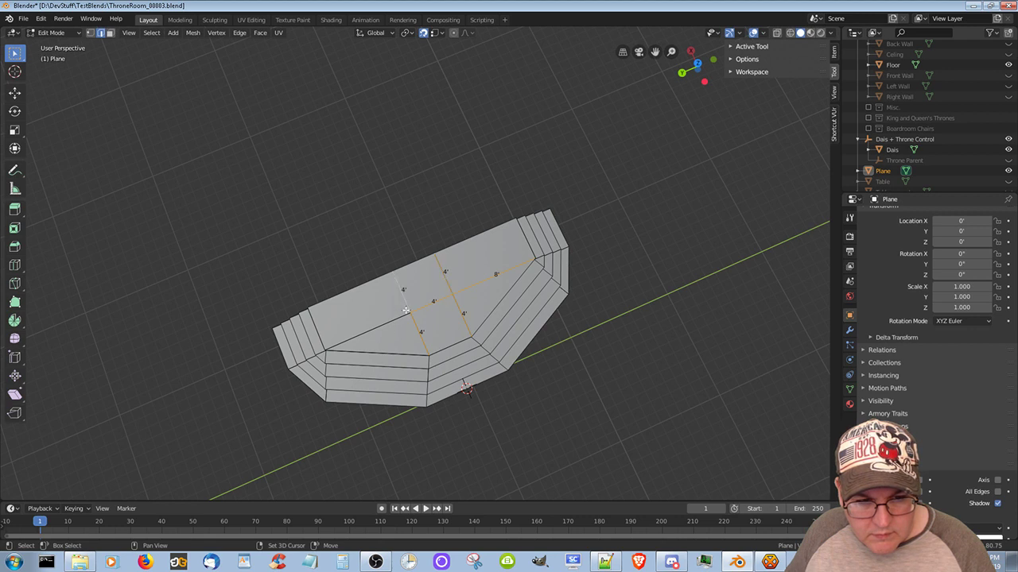
left_click(391, 324, "shift")
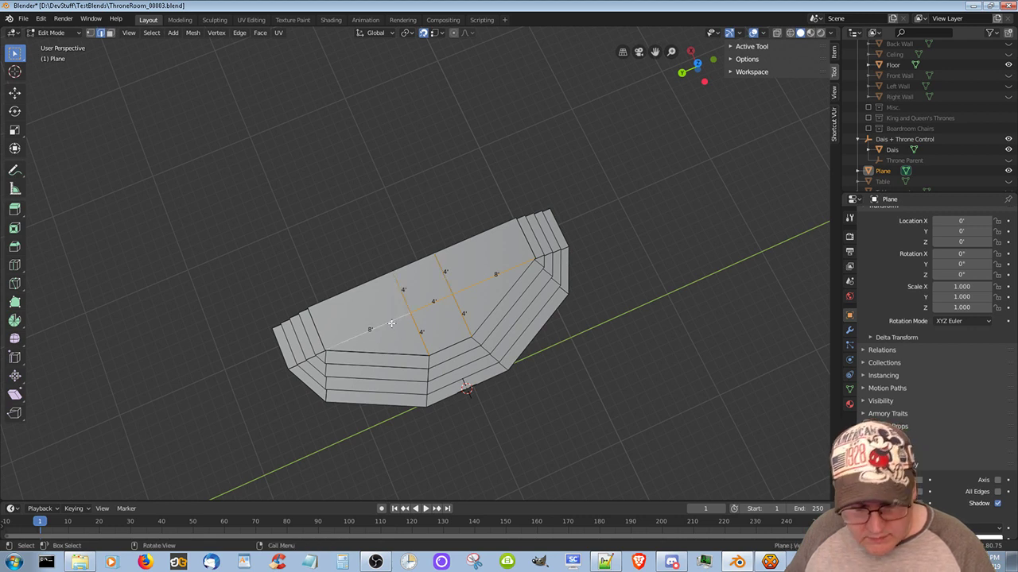
right_click(390, 323)
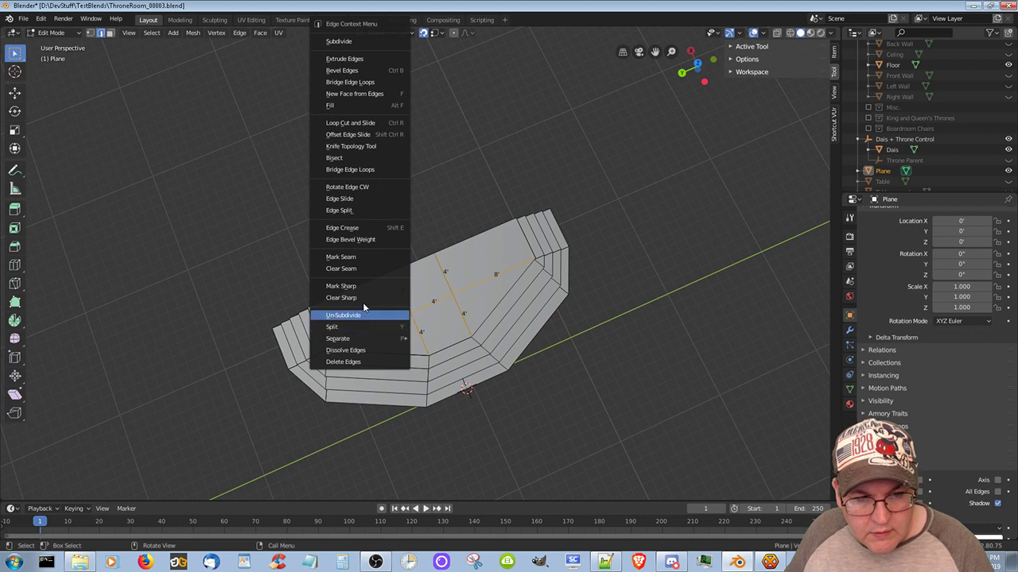
left_click(367, 351)
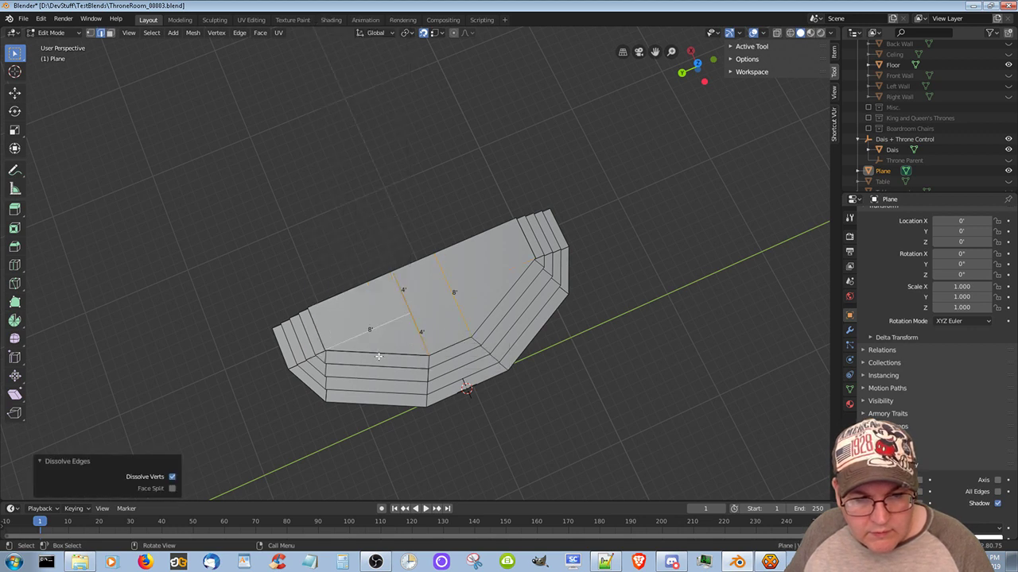
Dissolve the remaining crosswise edge on the -Y side of the top platform
key("ctrl+z")
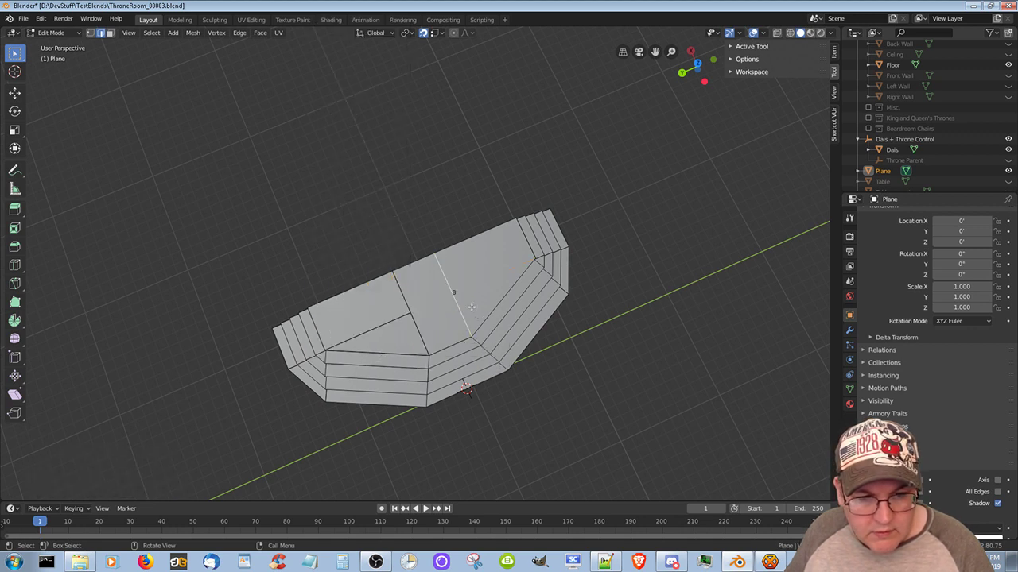
right_click(458, 304)
left_click(458, 329)
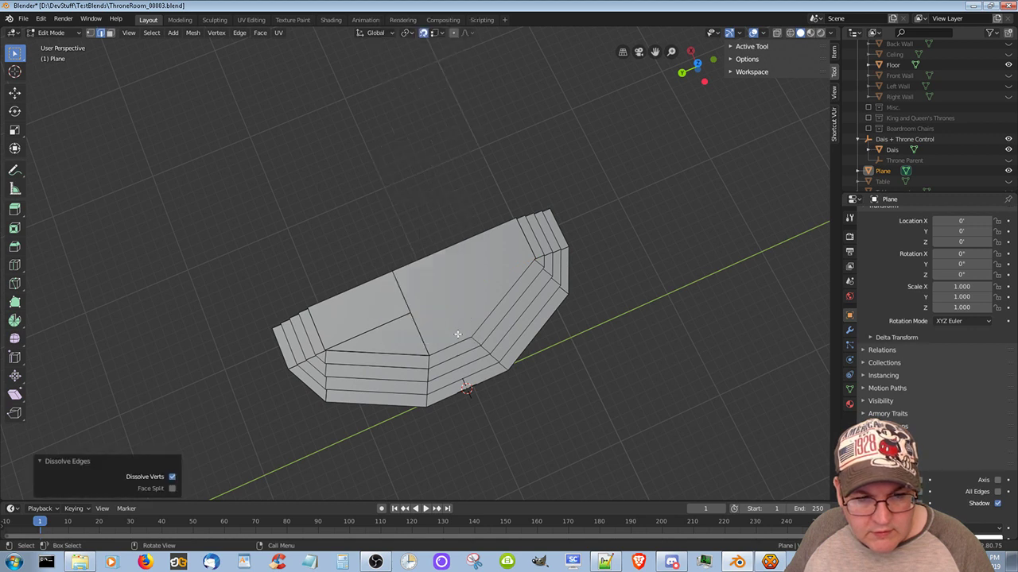
Try to dissolve the remaining crosswise edge on the +Y side of the top platform, then undo the attempt
key("ctrl+z")
right_click(409, 315)
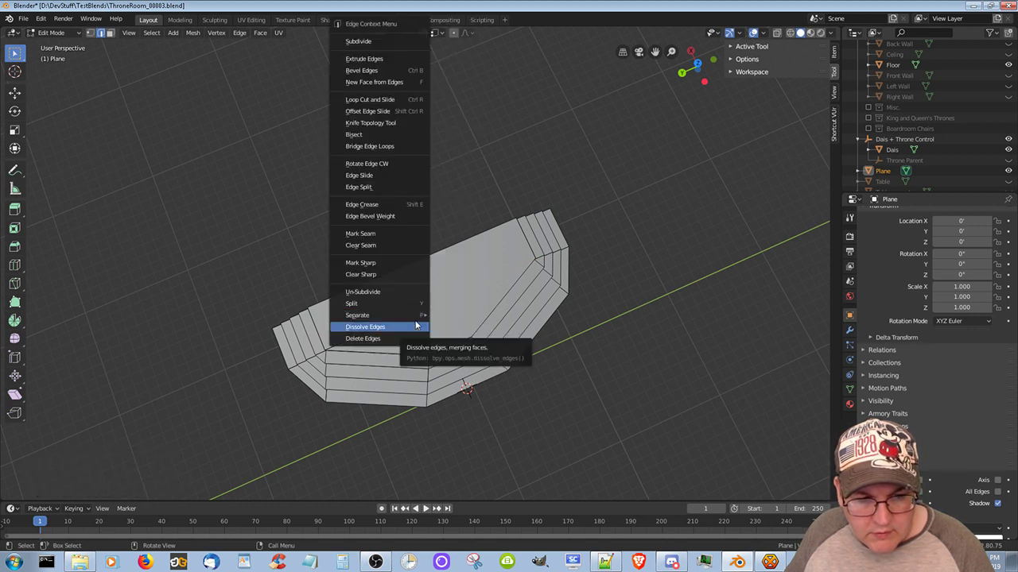
left_click(421, 327)
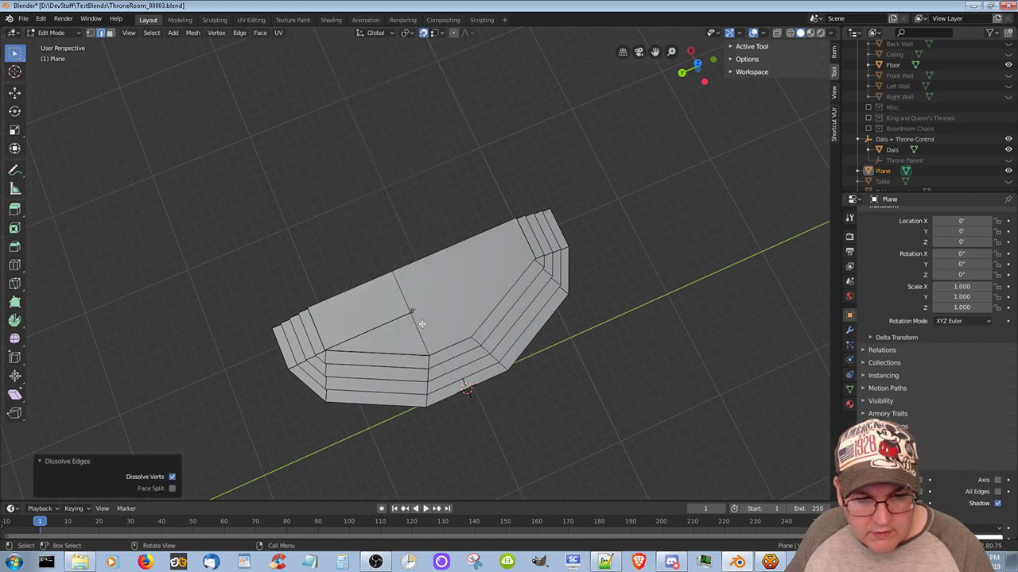
right_click(415, 319)
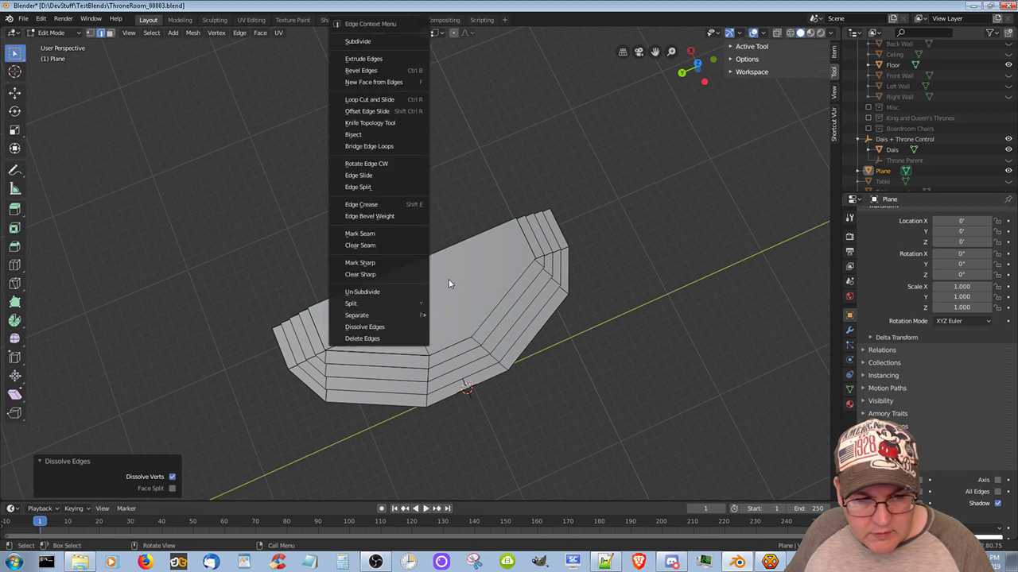
key("Escape")
key("ctrl+z")
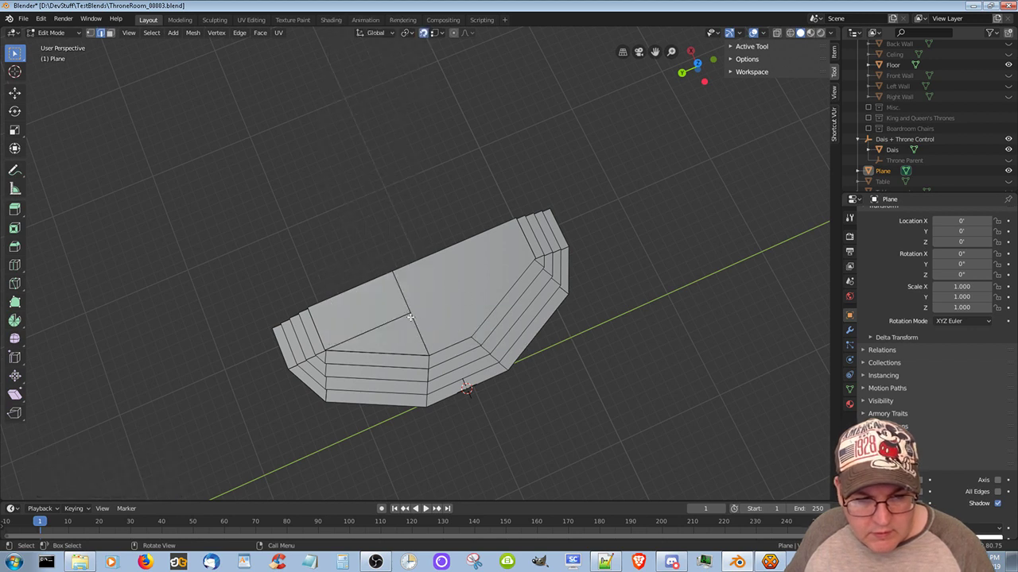
Select the leftover lengthwise edge running from the +Y crosswise edge to the top platform's +Y corner
left_click(410, 317)
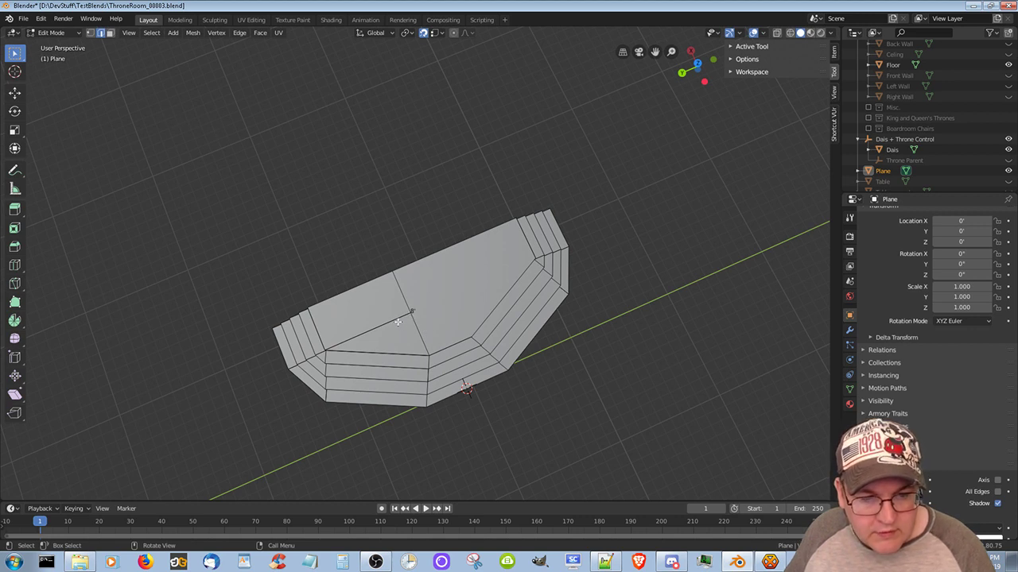
left_click(393, 321)
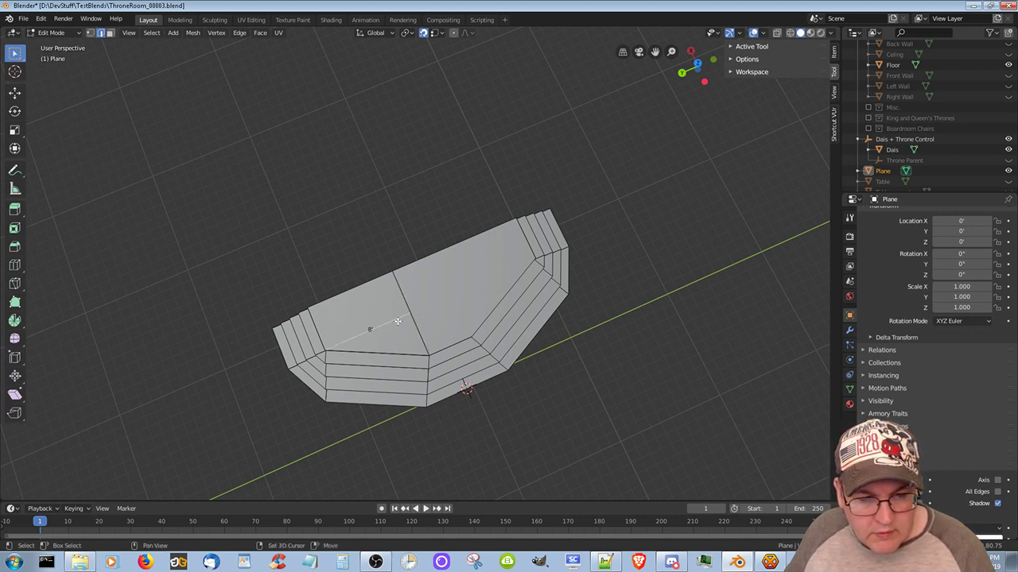
Try to dissolve the two edges crossing the dais's top face between the outer corner and the centre edge
left_click(413, 321, "shift")
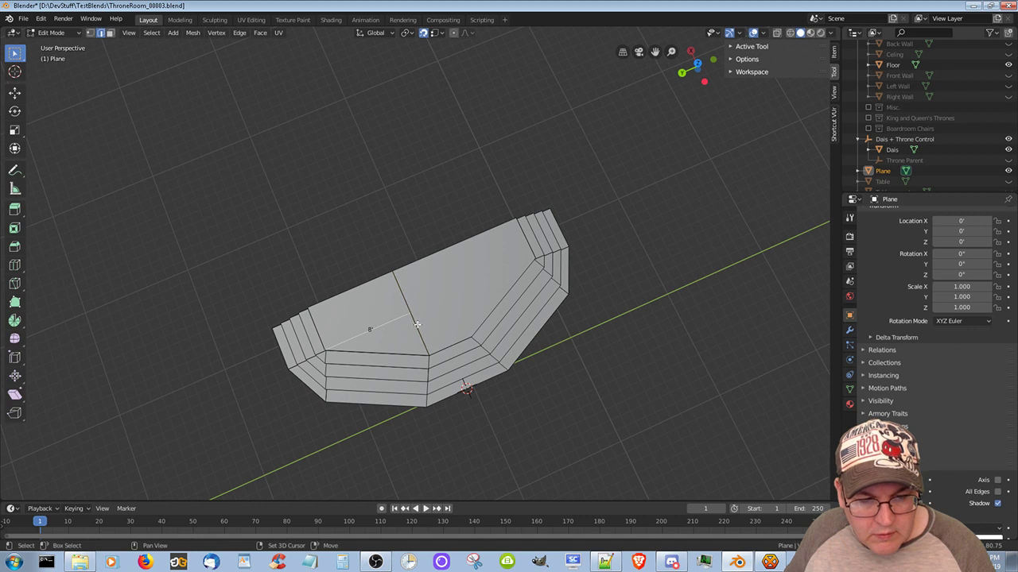
left_click(416, 325, "shift")
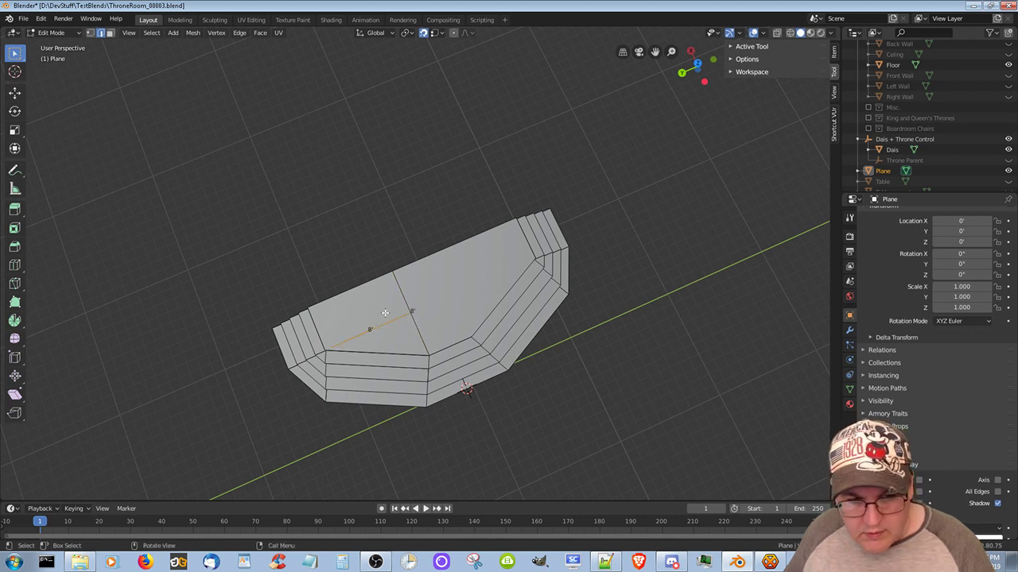
right_click(395, 325)
left_click(380, 350)
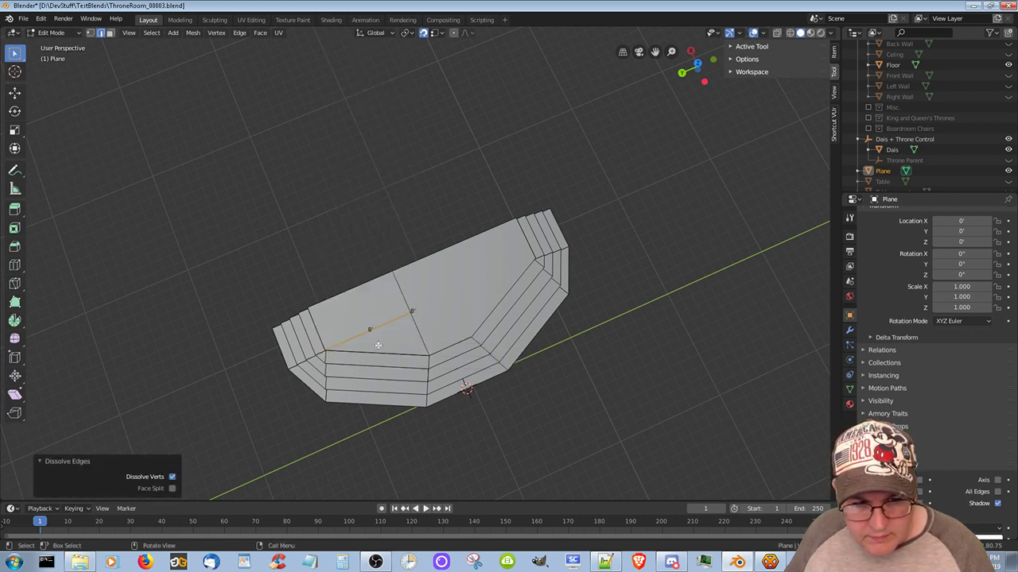
left_click(396, 339)
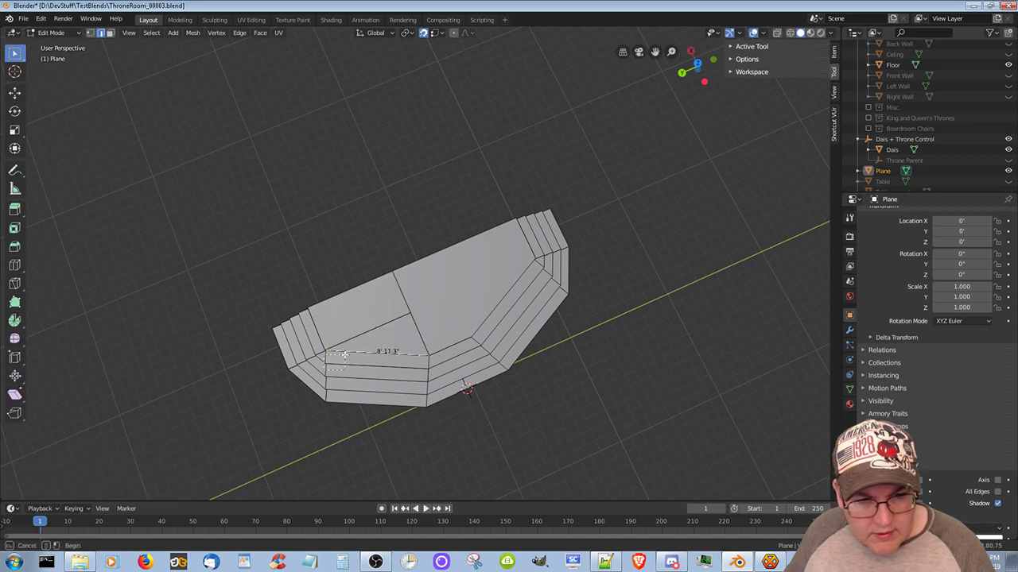
Dissolve the short edge at the corner just below the dais's top face
left_click(338, 364, "alt")
left_click(253, 400)
middle_click_drag(252, 400, 265, 377)
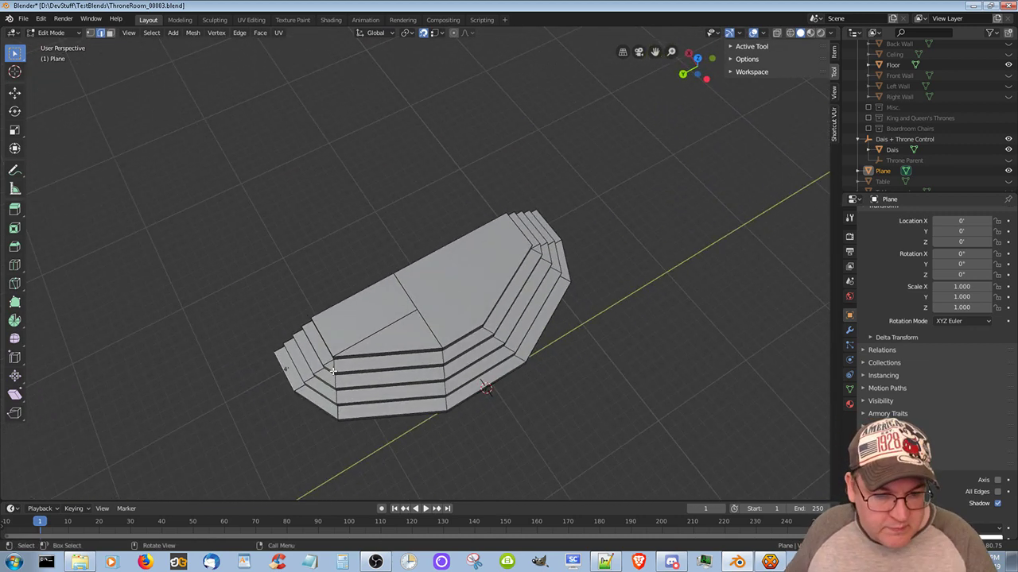
middle_click_drag(360, 382, 352, 307)
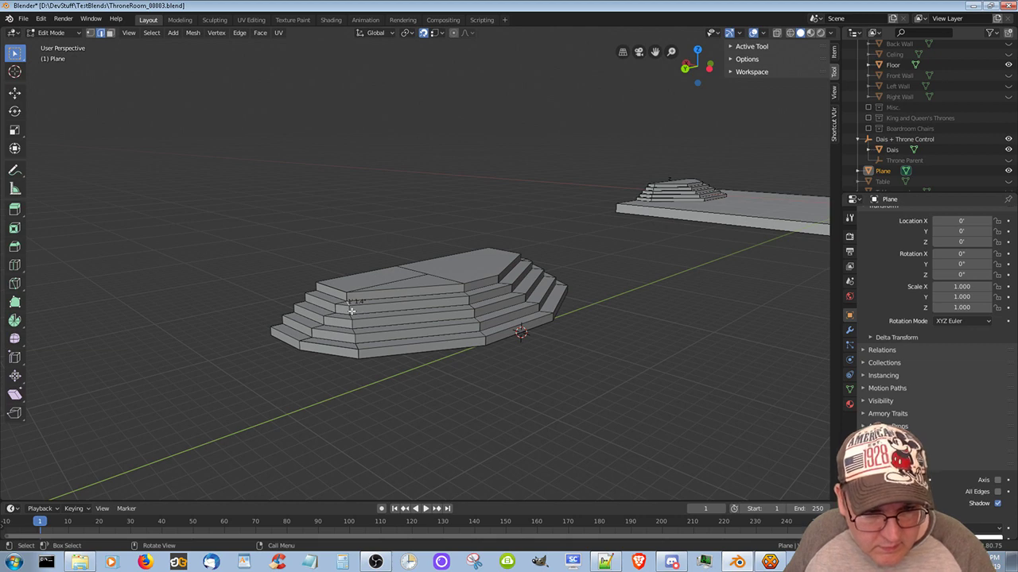
right_click(348, 305)
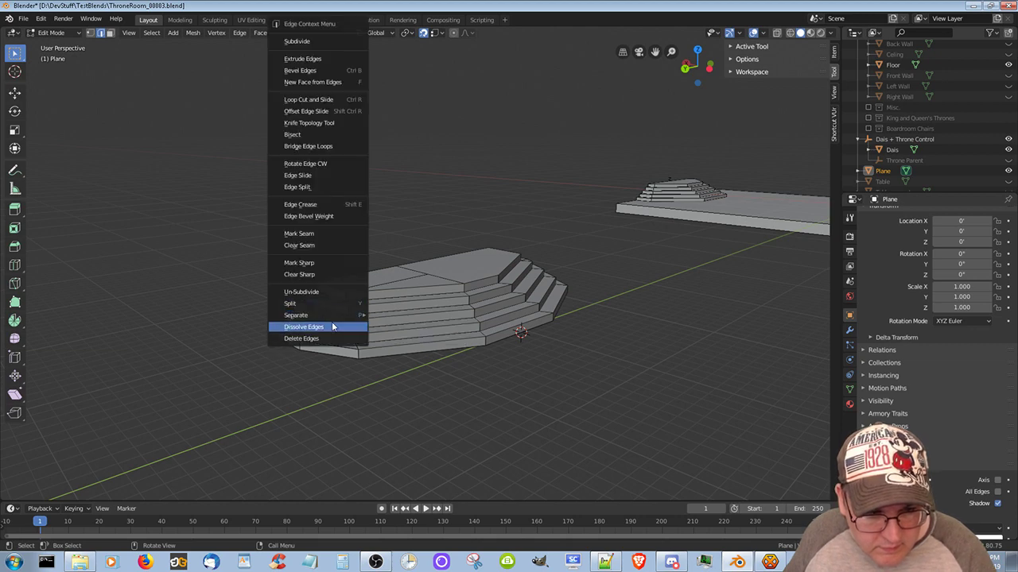
left_click(347, 326)
middle_click_drag(347, 323, 381, 392)
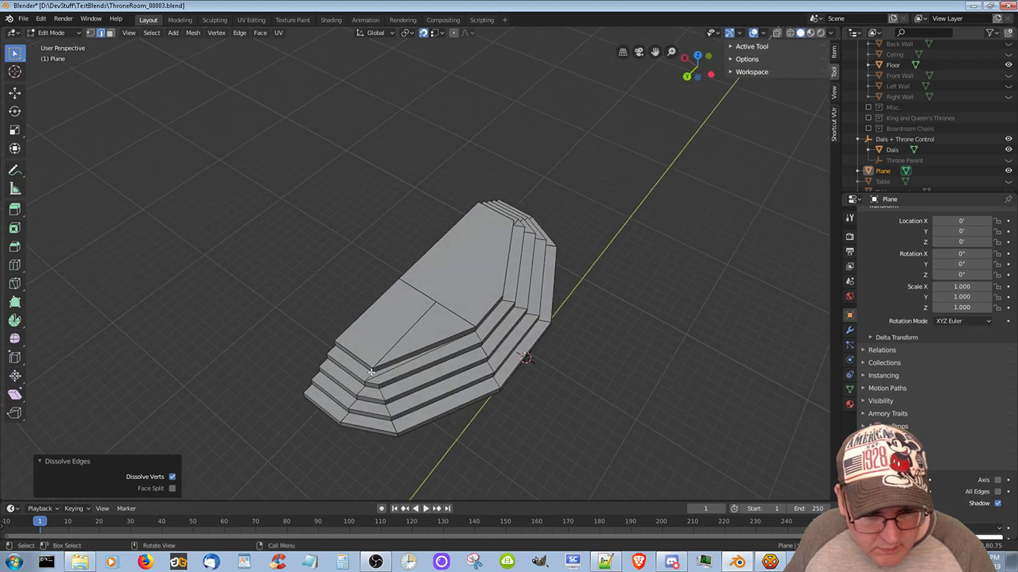
Try to dissolve the stray short edge left at the same corner of the second step
left_click(371, 372)
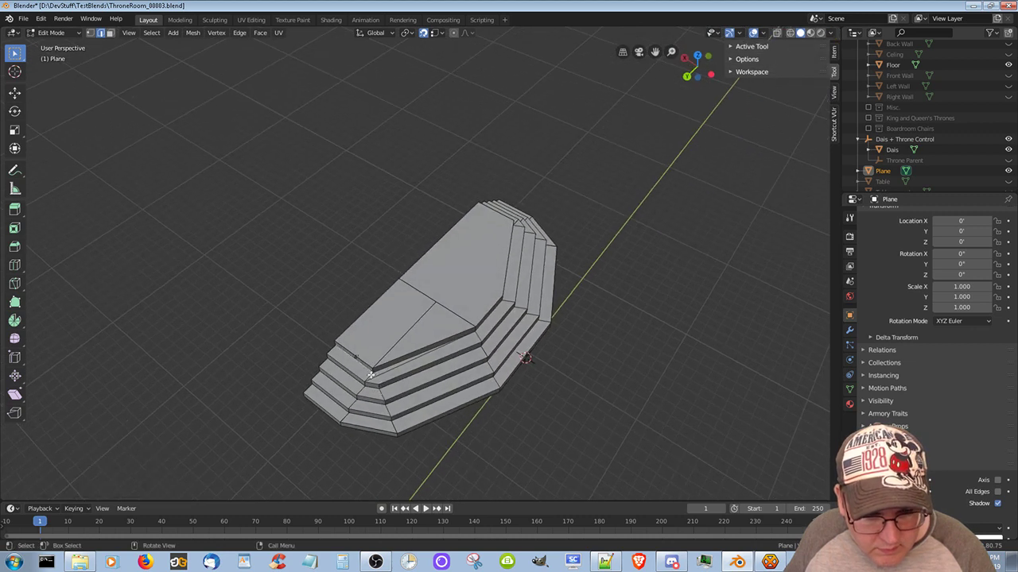
left_click(376, 378)
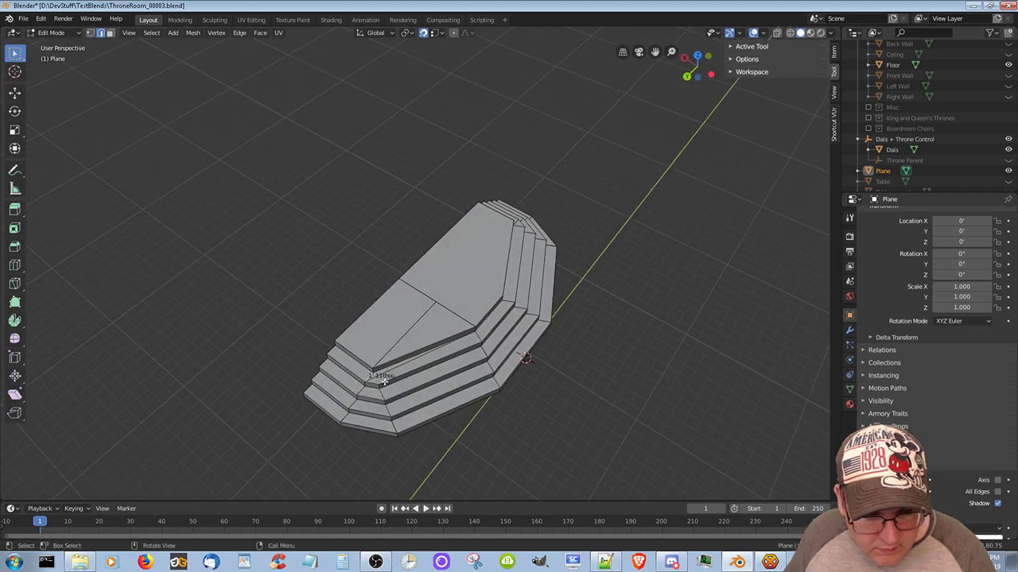
right_click(370, 377)
left_click(361, 375)
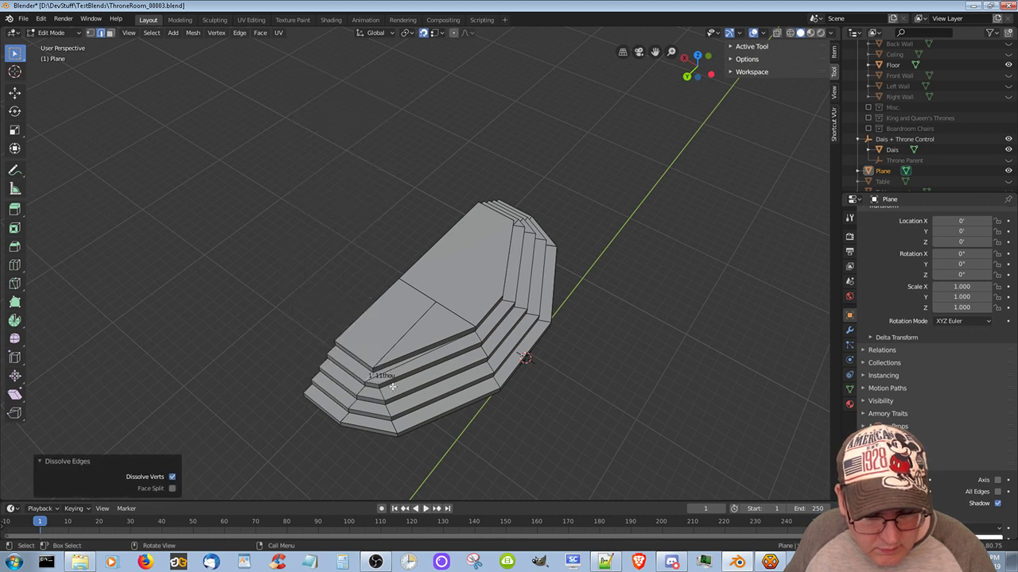
Undo the edge dissolves at the corner below the top face to restore the second step
key("ctrl+z")
key("ctrl+z")
key("ctrl+z")
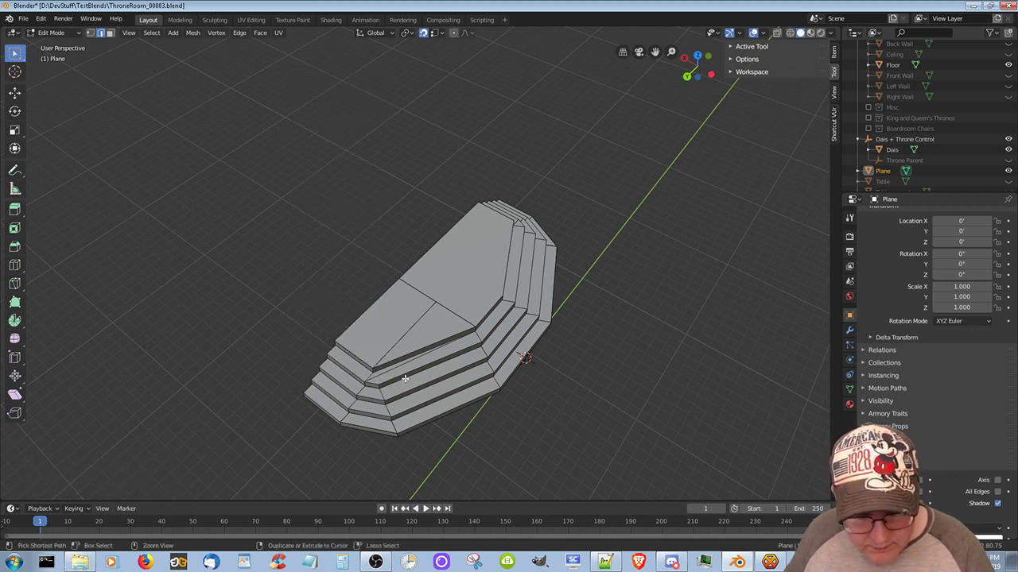
key("ctrl+z")
key("ctrl+z")
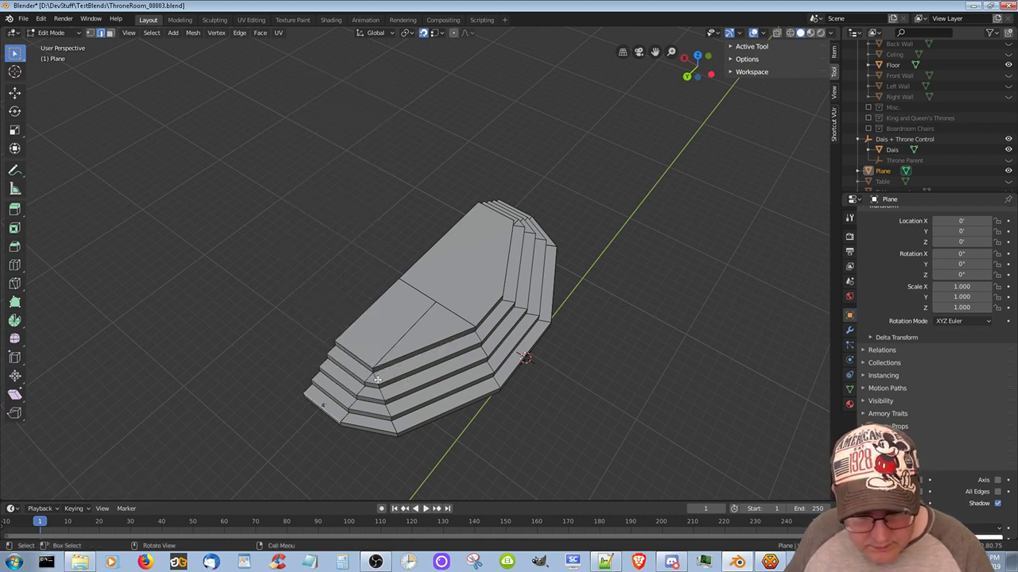
Try again to dissolve the short corner edge on the tread below the top face
left_click(376, 379)
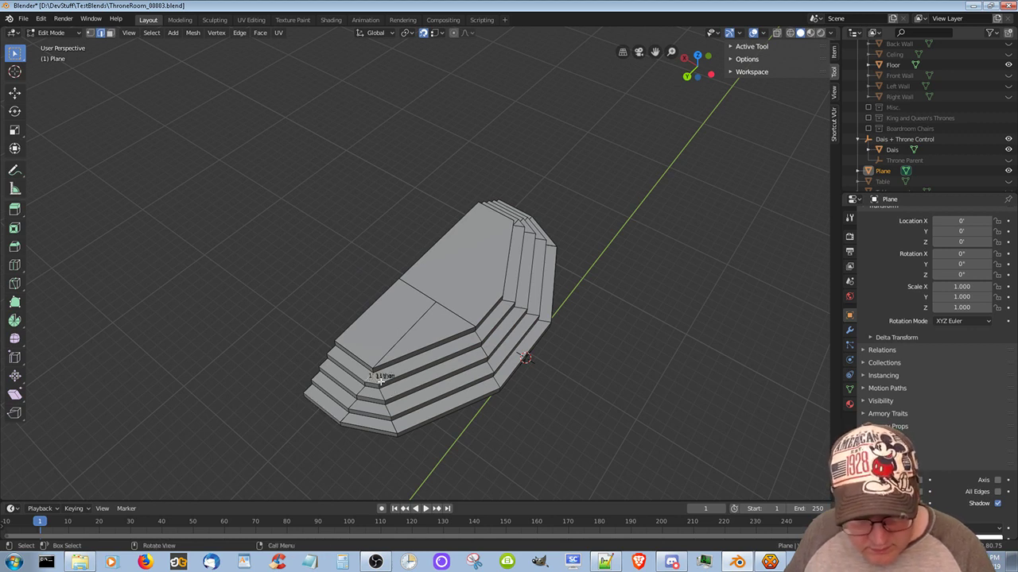
right_click(376, 379)
left_click(369, 379)
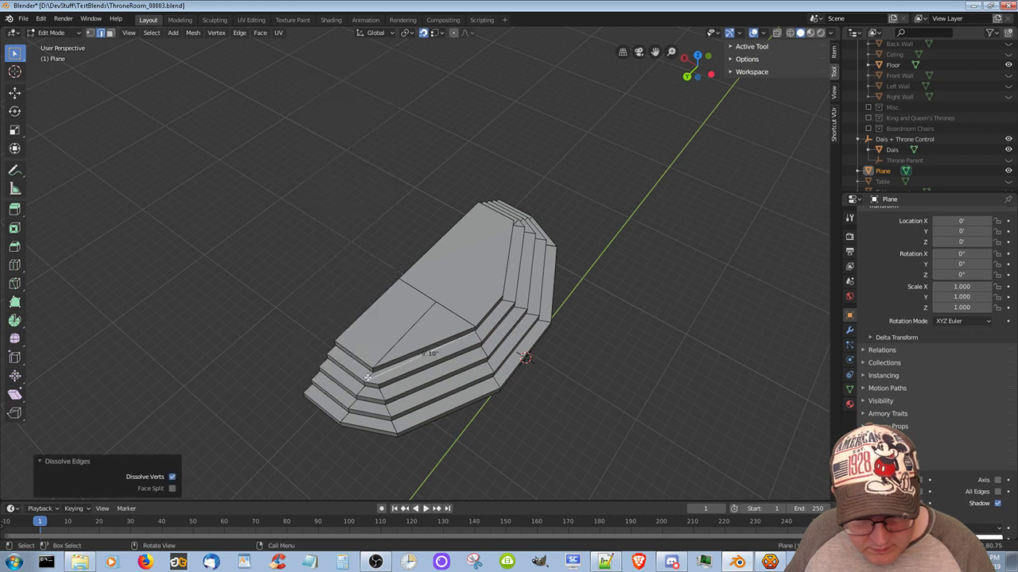
left_click(415, 379)
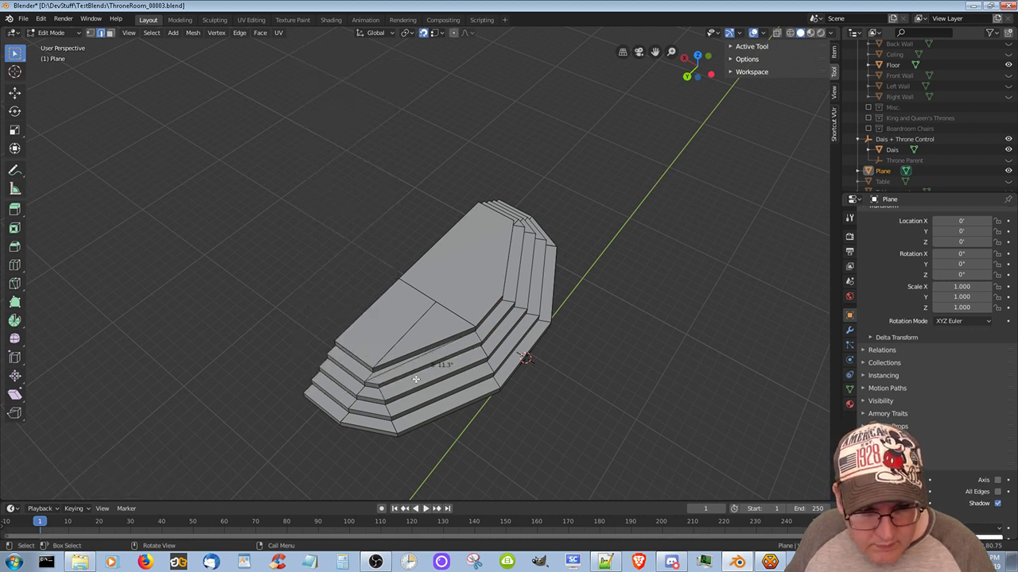
Undo the repeated dissolve of the short corner edge on the second step
key("ctrl+z")
key("ctrl+z")
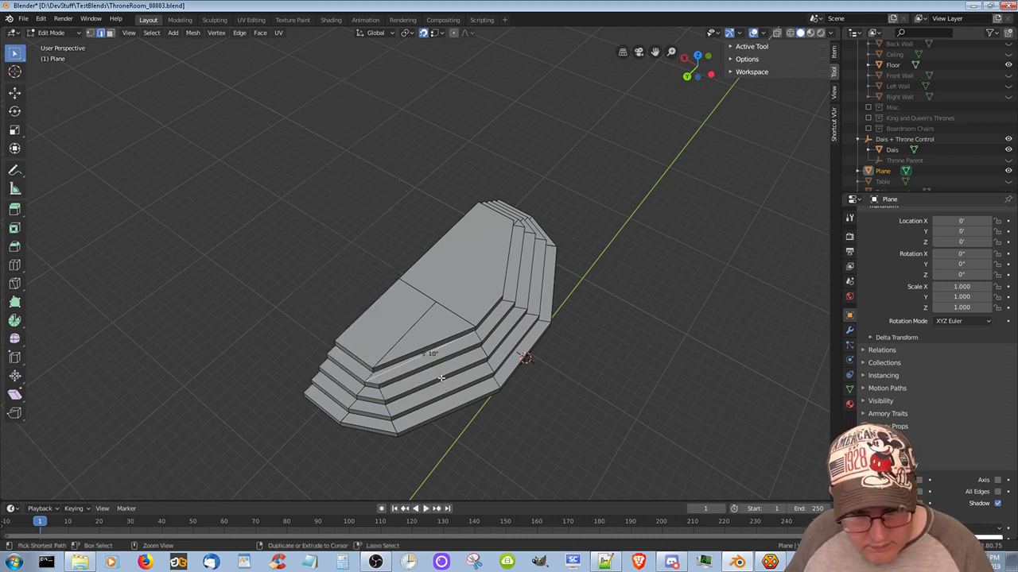
key("ctrl+z")
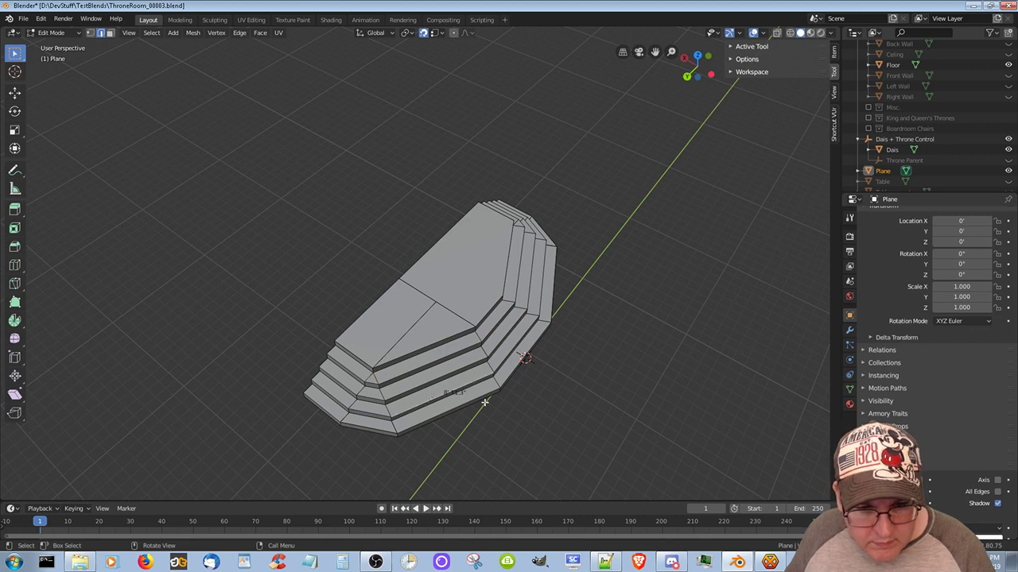
key("ctrl+z")
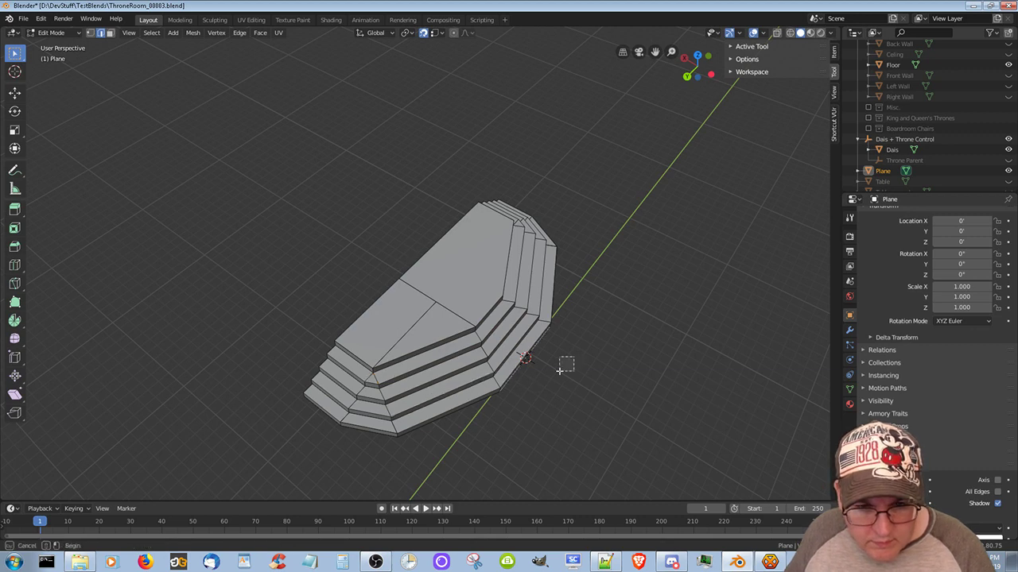
Dissolve the column of vertical riser edges in line with the top face's centre edge, leaving the lowest riser's edge
middle_click_drag(595, 318, 429, 268)
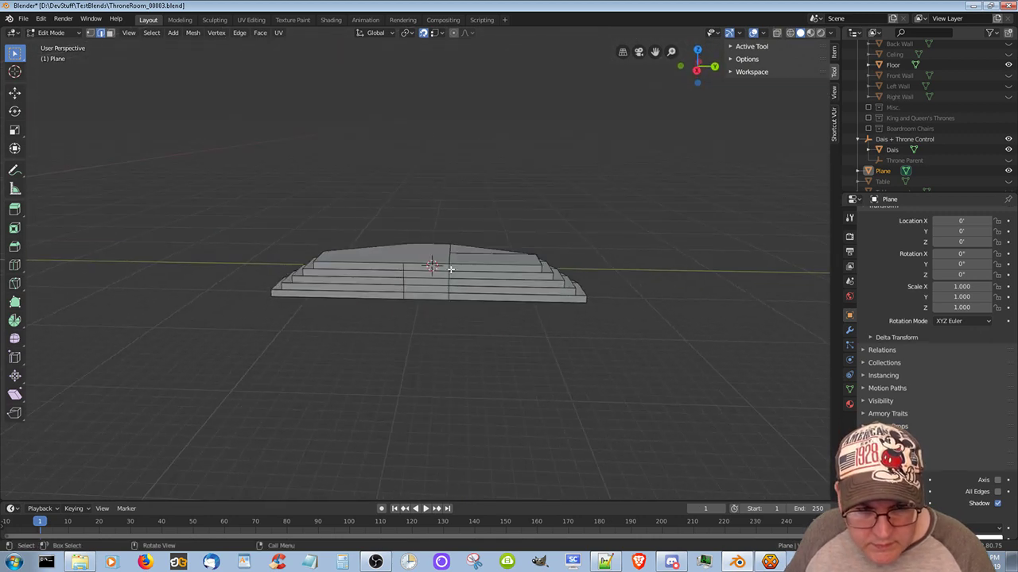
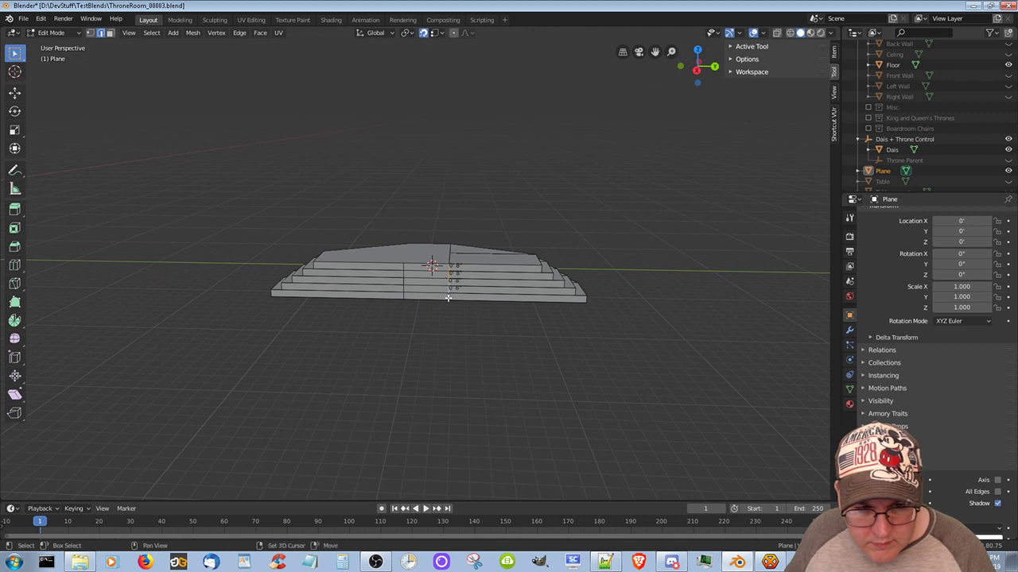
right_click(448, 297)
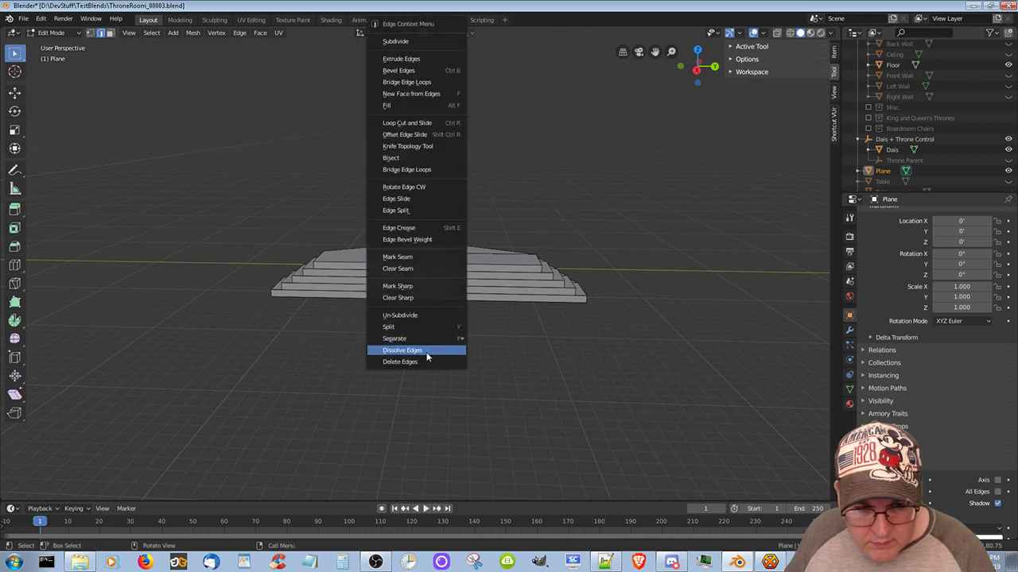
left_click(427, 352)
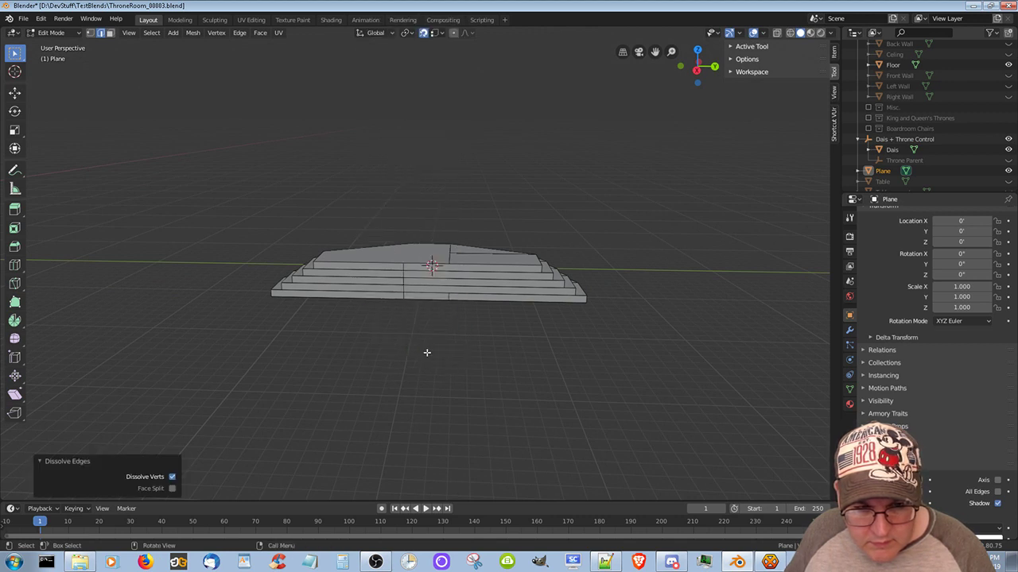
Dissolve the second column of vertical edges across the dais's front step risers
left_click(403, 264, "shift")
left_click(405, 271, "shift")
left_click(405, 280, "shift")
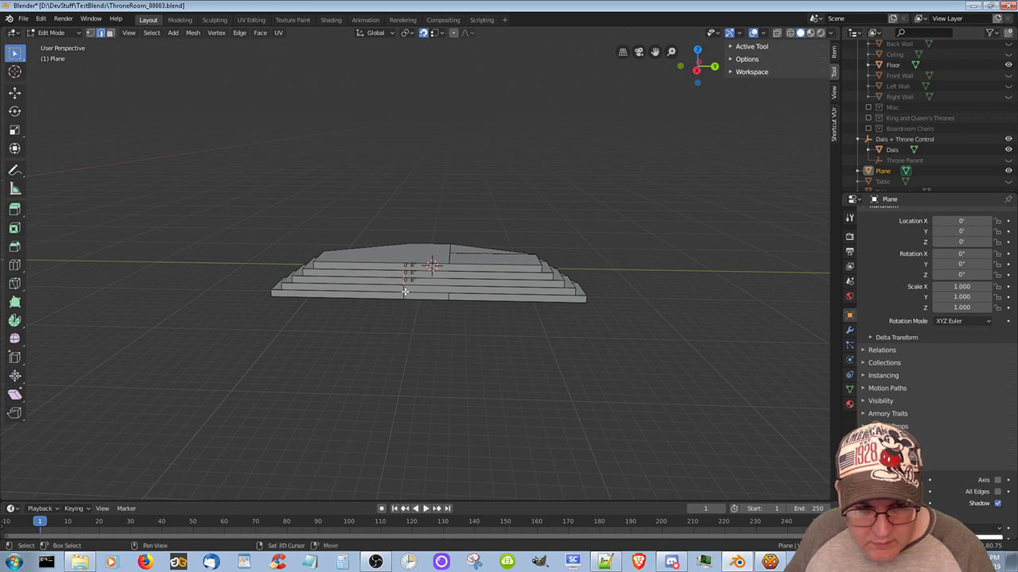
left_click(403, 290, "shift")
right_click(403, 296)
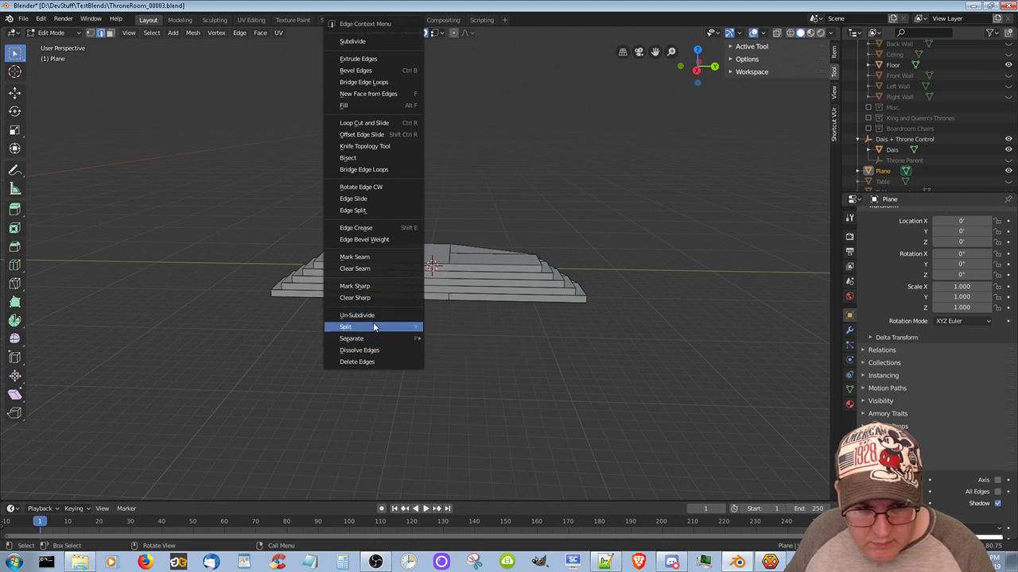
left_click(372, 351)
Dissolve the two connected segments of the uppermost long edge on the large flat face inside the dais
middle_click_drag(443, 307, 629, 368)
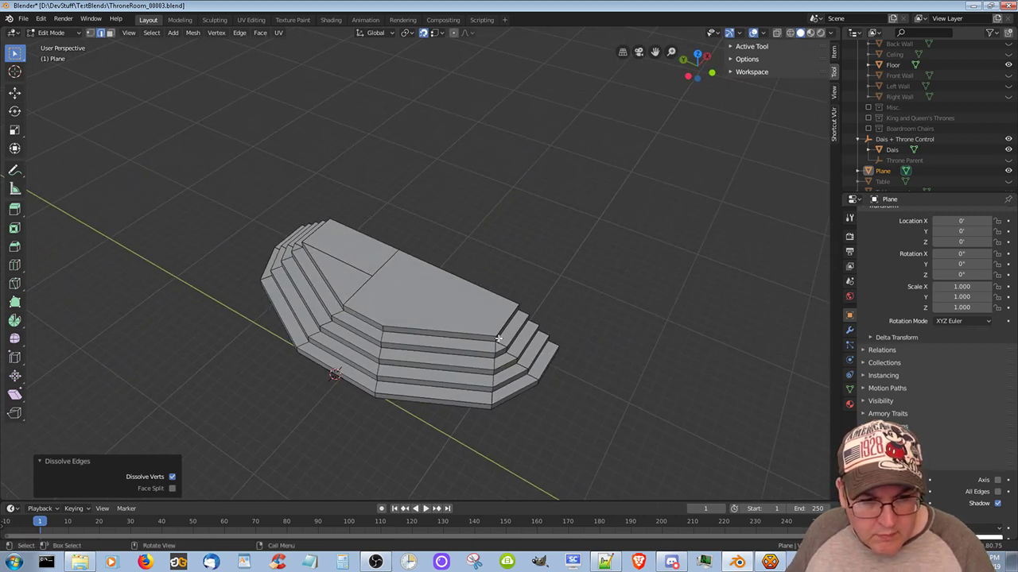
middle_click_drag(497, 337, 430, 309)
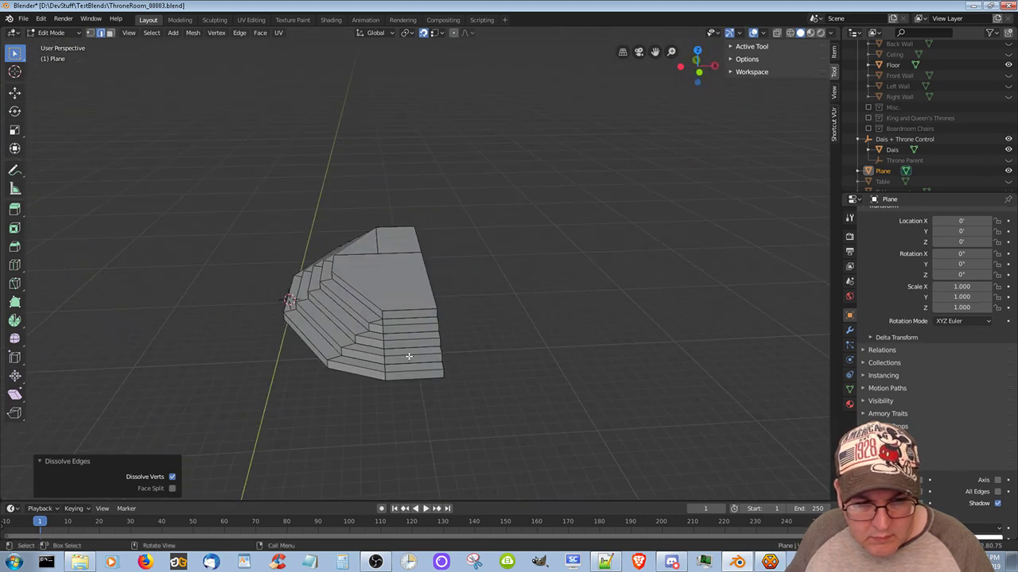
scroll(409, 355, "up", 6)
scroll(409, 347, "up", 6)
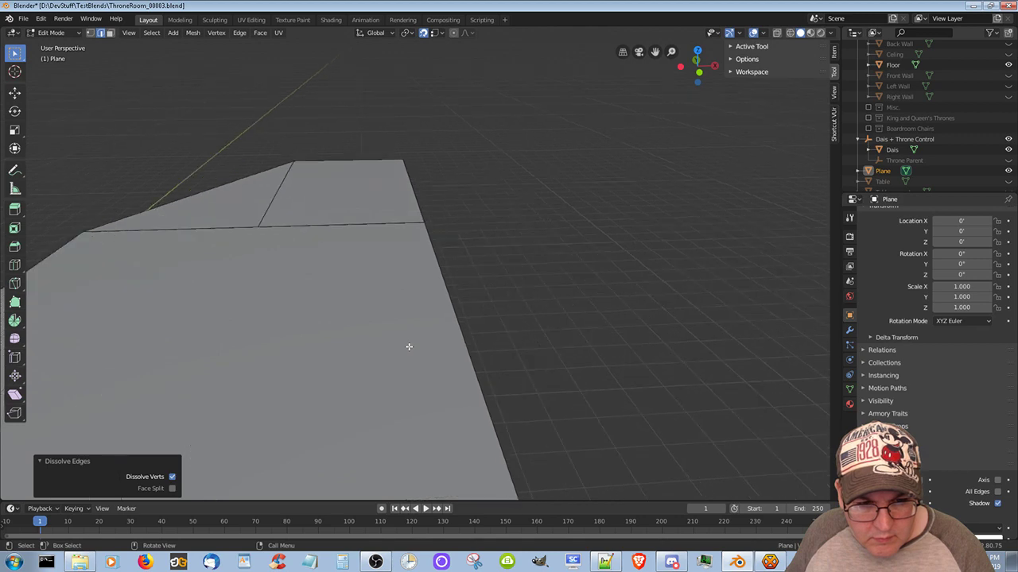
scroll(395, 323, "up", 5)
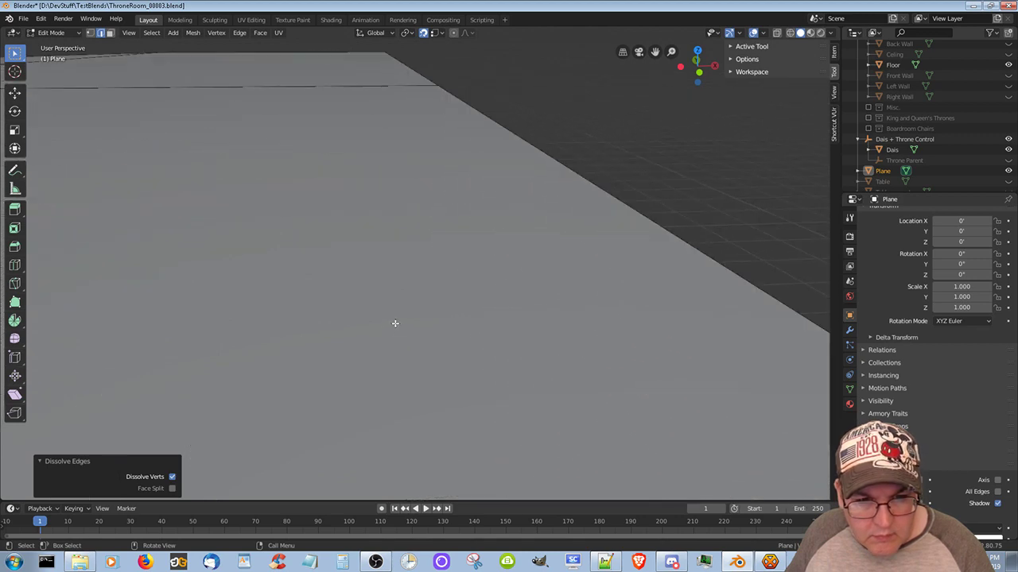
middle_click_drag(249, 218, 269, 211)
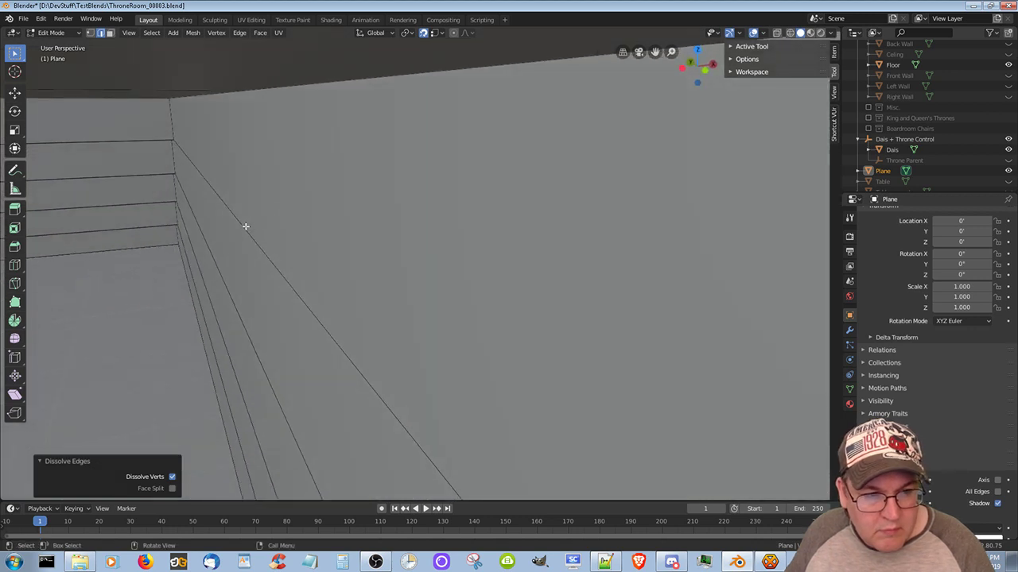
left_click(245, 227)
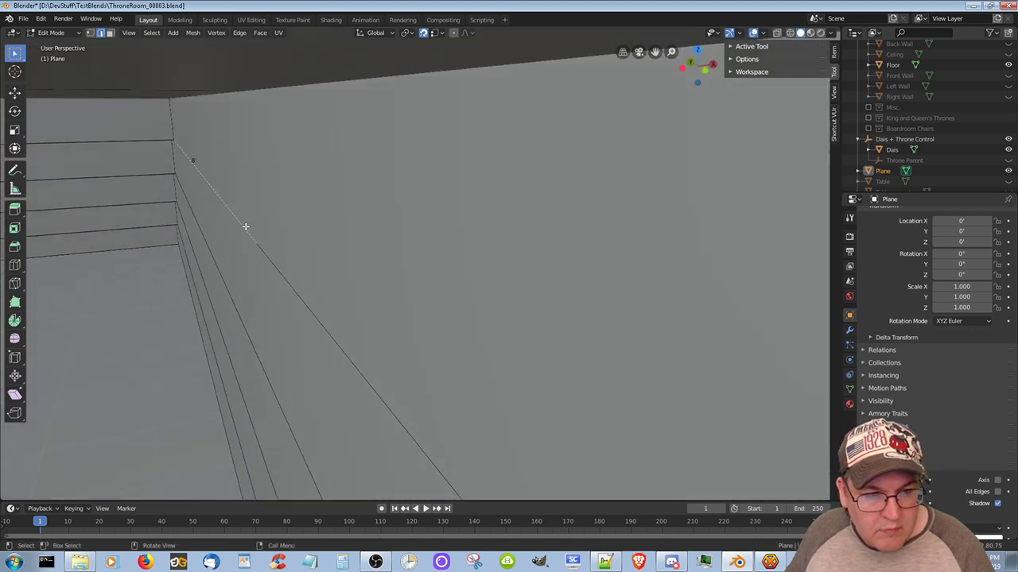
left_click(291, 281, "shift")
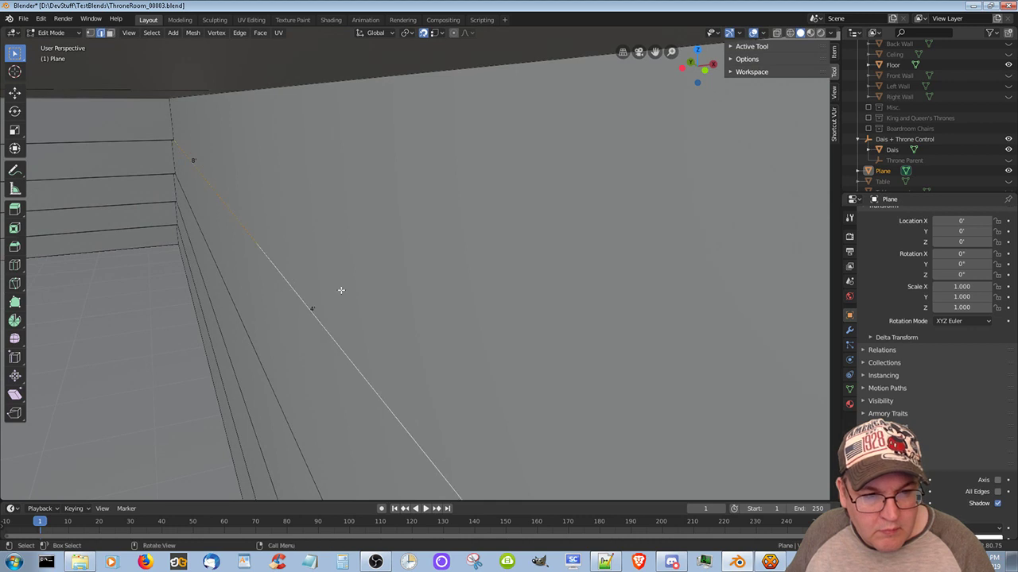
right_click(258, 247)
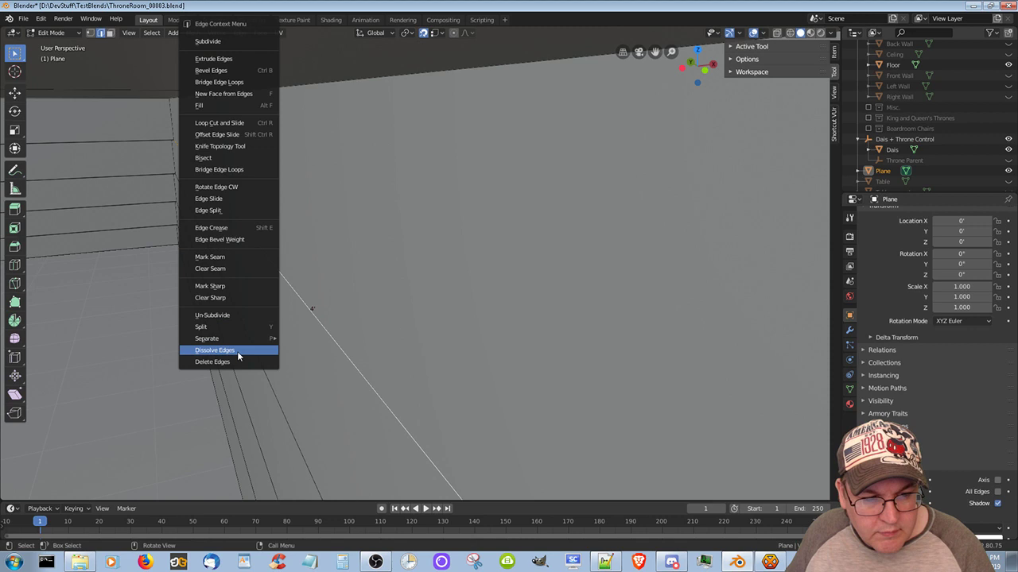
left_click(238, 353)
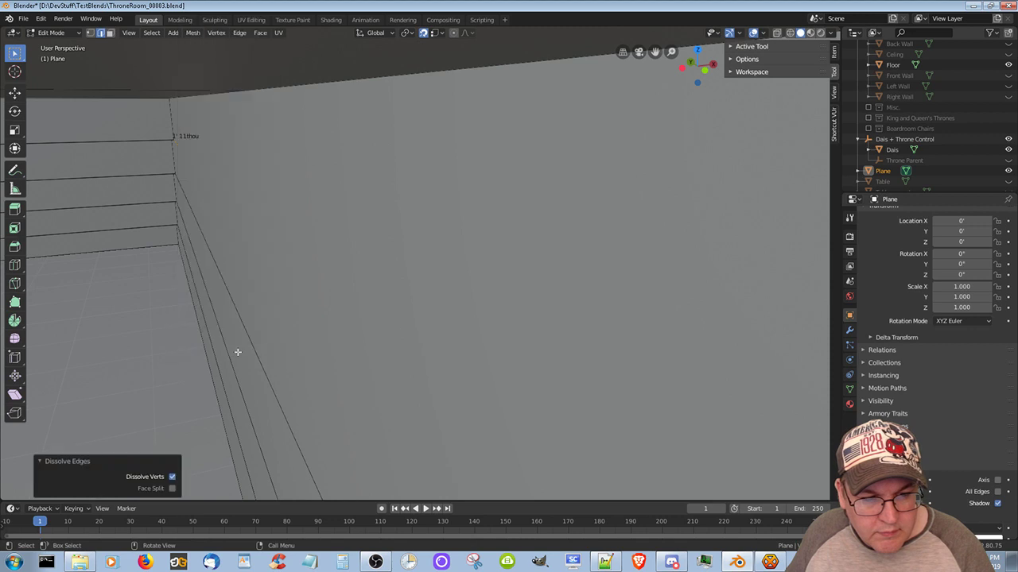
Try to dissolve the three remaining long edges on the large flat face inside the dais together
left_click(228, 287)
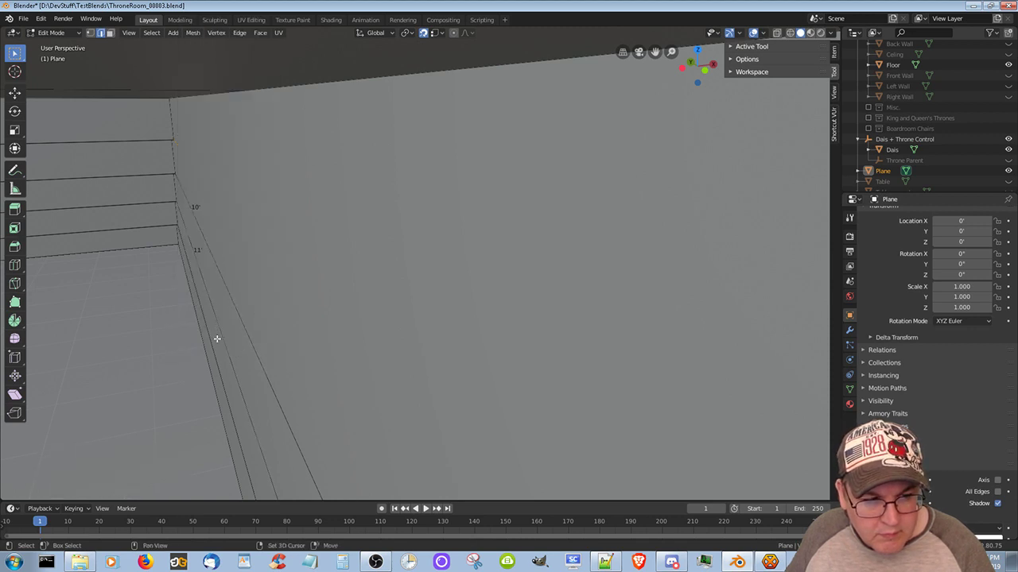
left_click(210, 340, "shift")
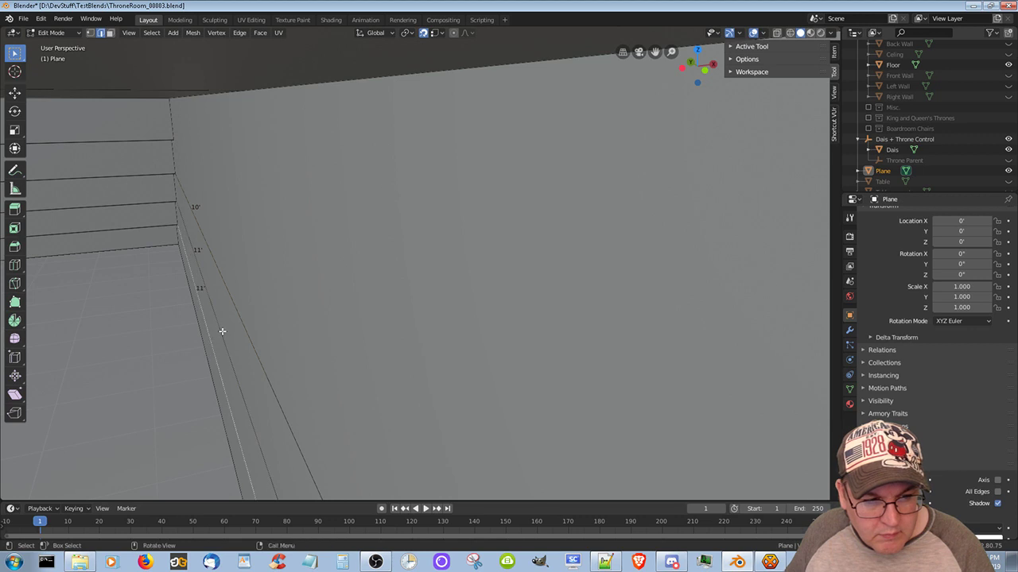
right_click(220, 331)
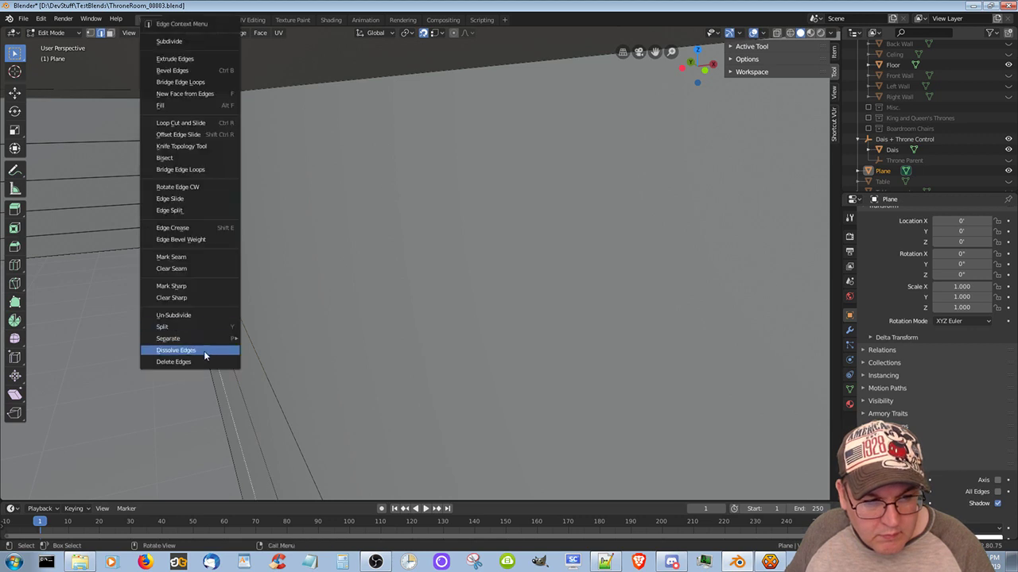
left_click(204, 355)
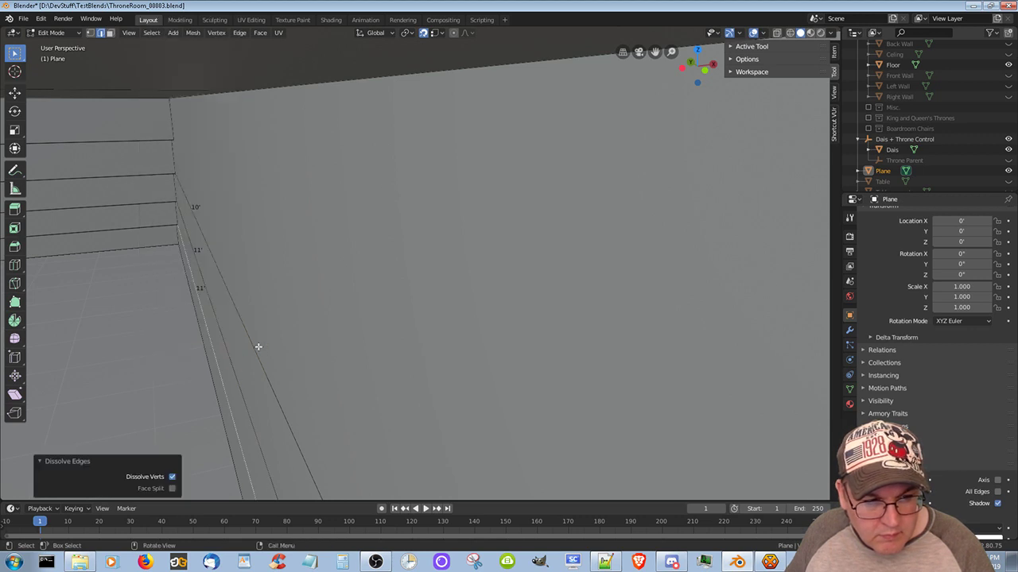
Try to dissolve only the uppermost remaining long edge on the large flat inner face
left_click(259, 347)
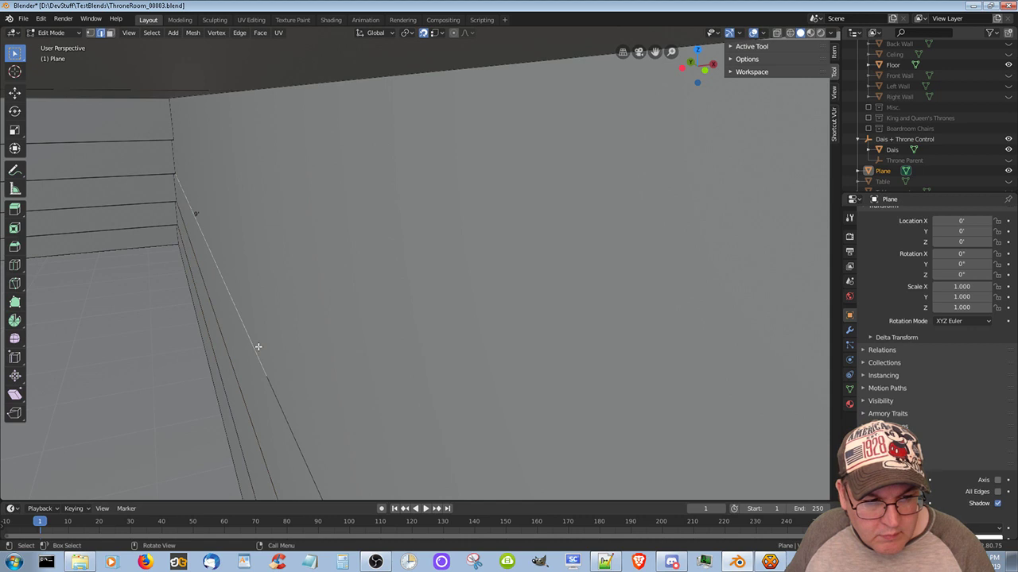
right_click(259, 347)
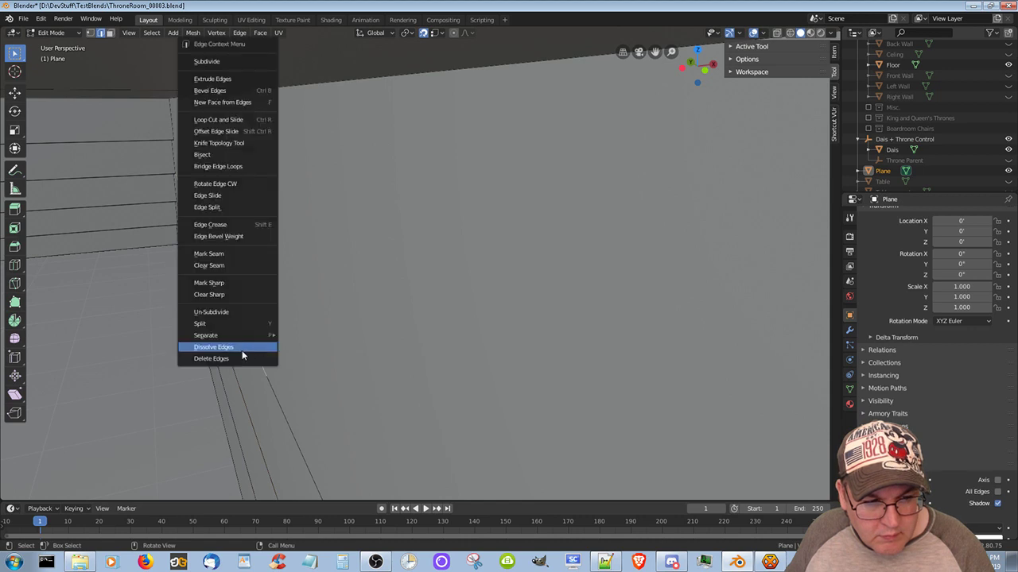
left_click(213, 348)
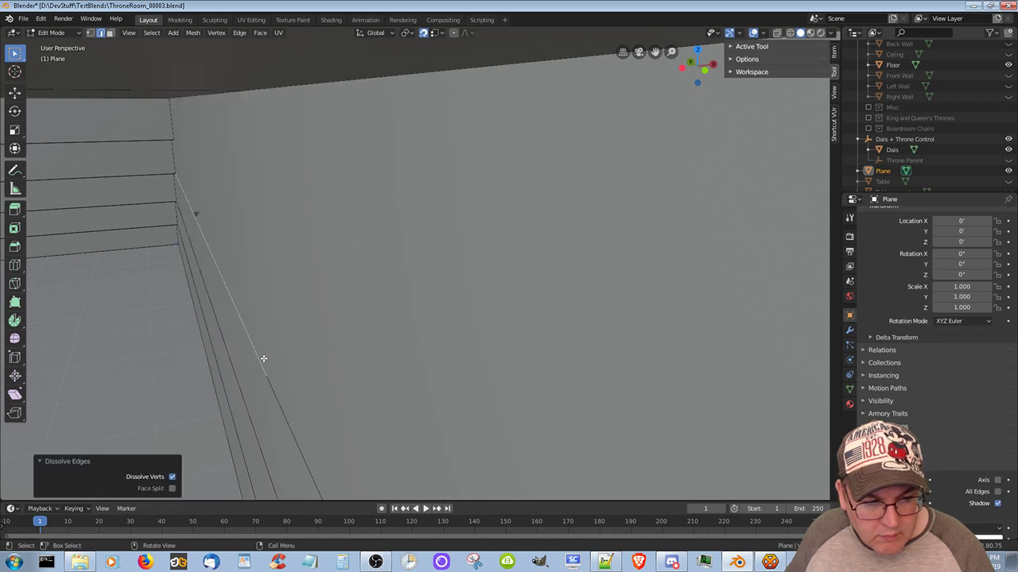
left_click(263, 359)
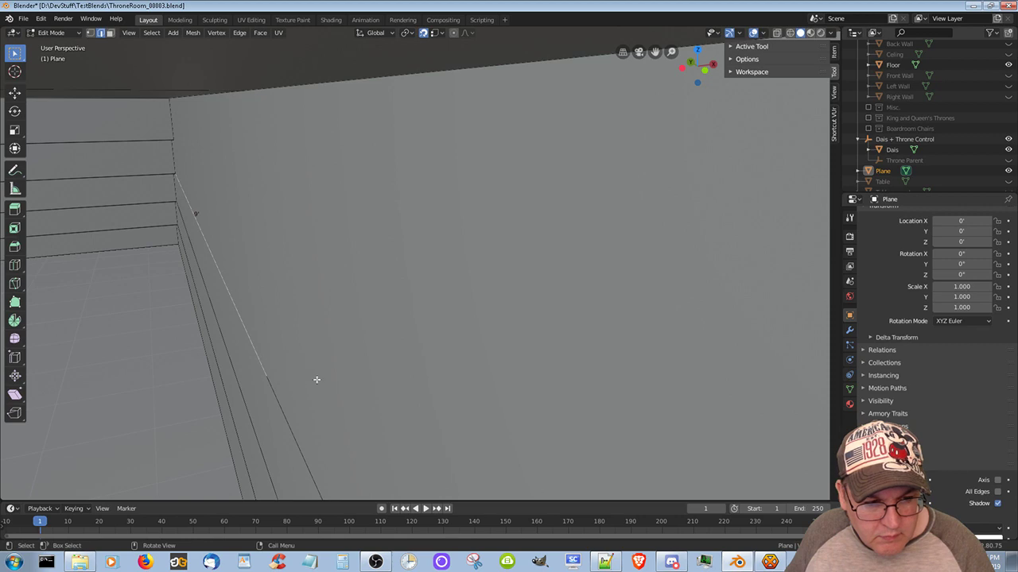
Retry dissolving the uppermost long edge from the opposite side of the flat face, and clear the selection
middle_click_drag(308, 371, 256, 383)
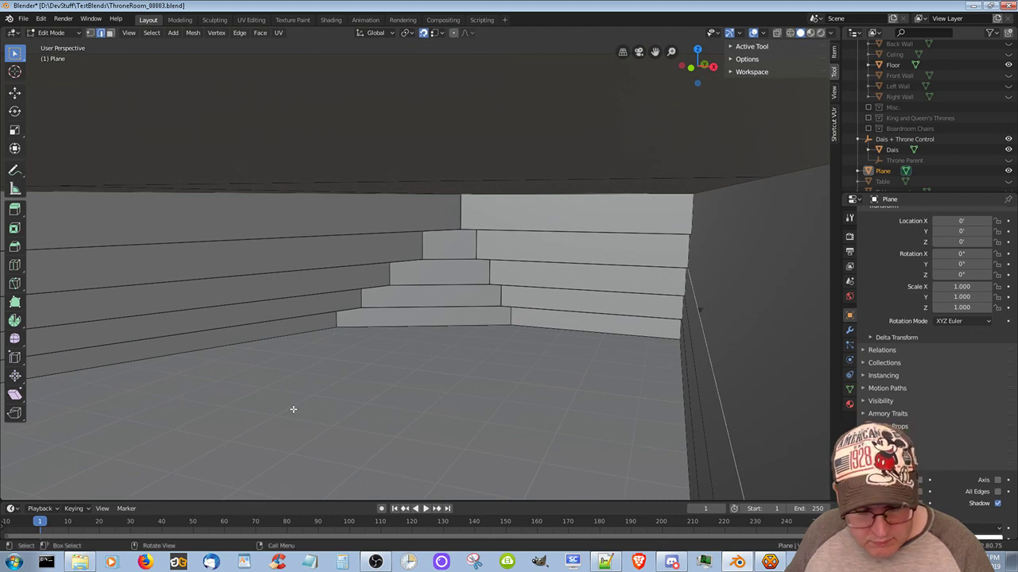
left_click_drag(288, 402, 433, 410, "shift")
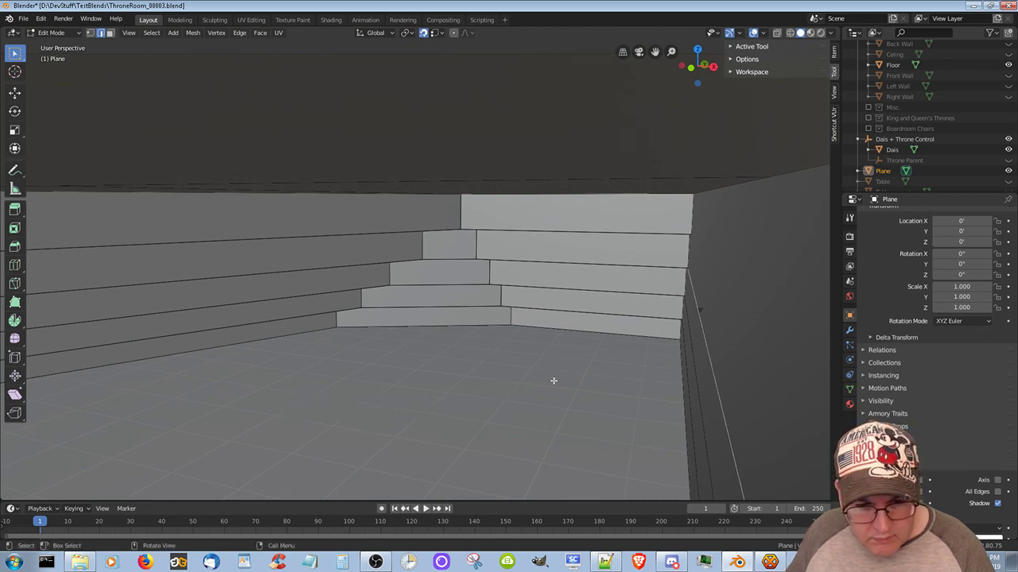
mouse_move(446, 399)
middle_mouse_down()
mouse_move(548, 389)
mouse_move(402, 368)
mouse_move(400, 387)
mouse_move(359, 380)
mouse_move(452, 396)
middle_mouse_up()
left_click(448, 371)
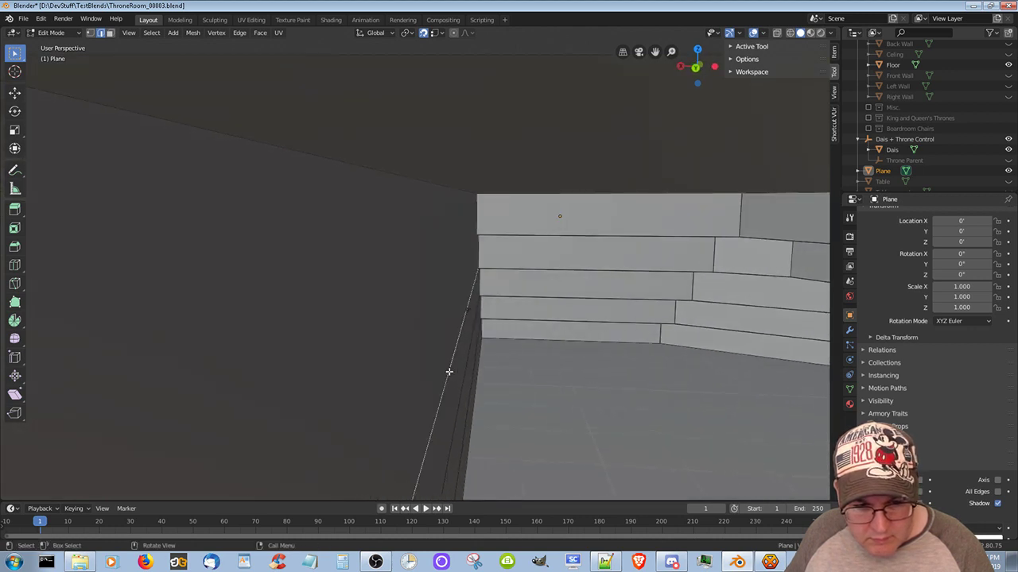
right_click(449, 372)
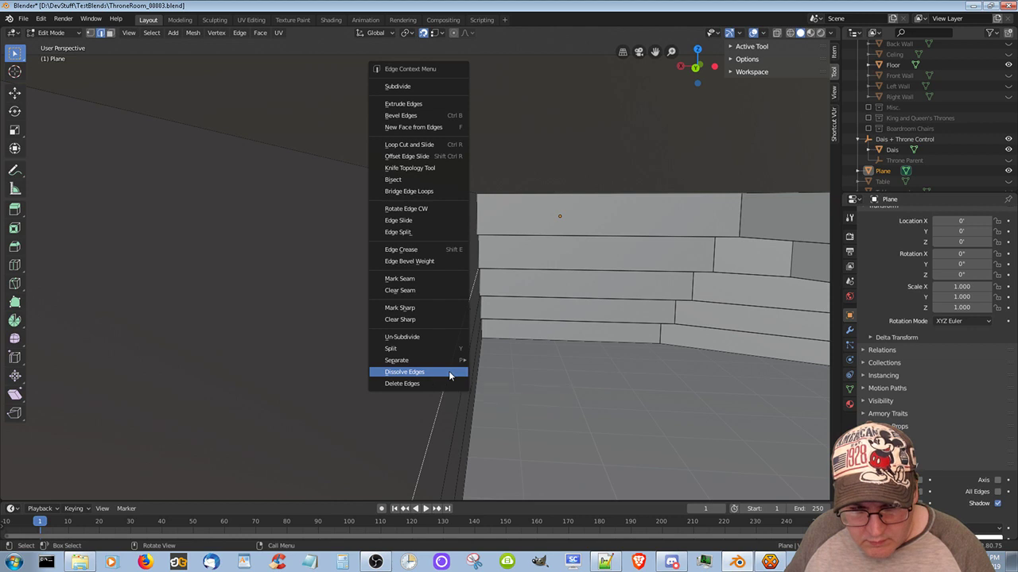
left_click(449, 373)
key("alt+a")
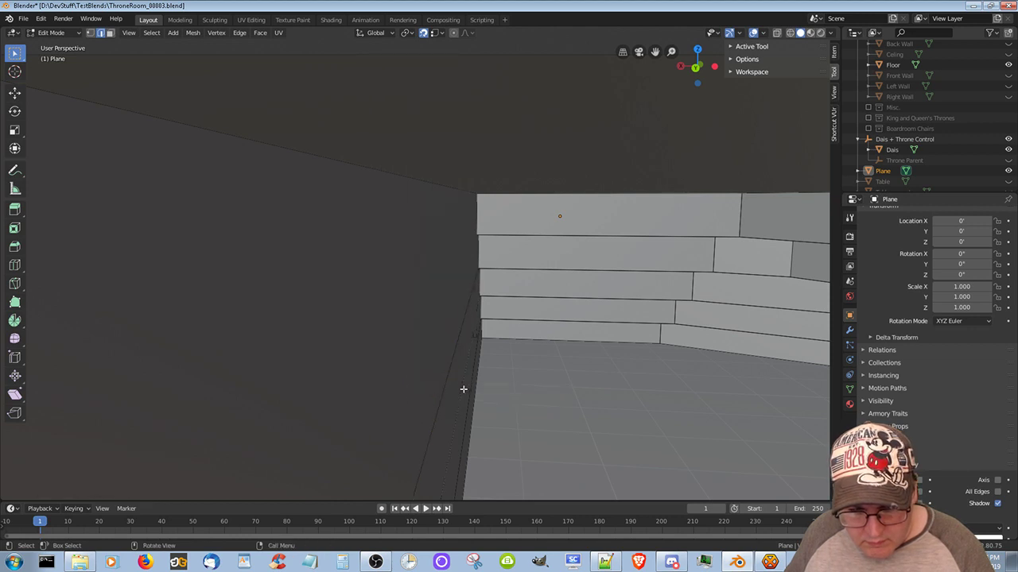
Try to dissolve the long edge nearest the flat face's base edge, and deselect it
left_click(470, 395)
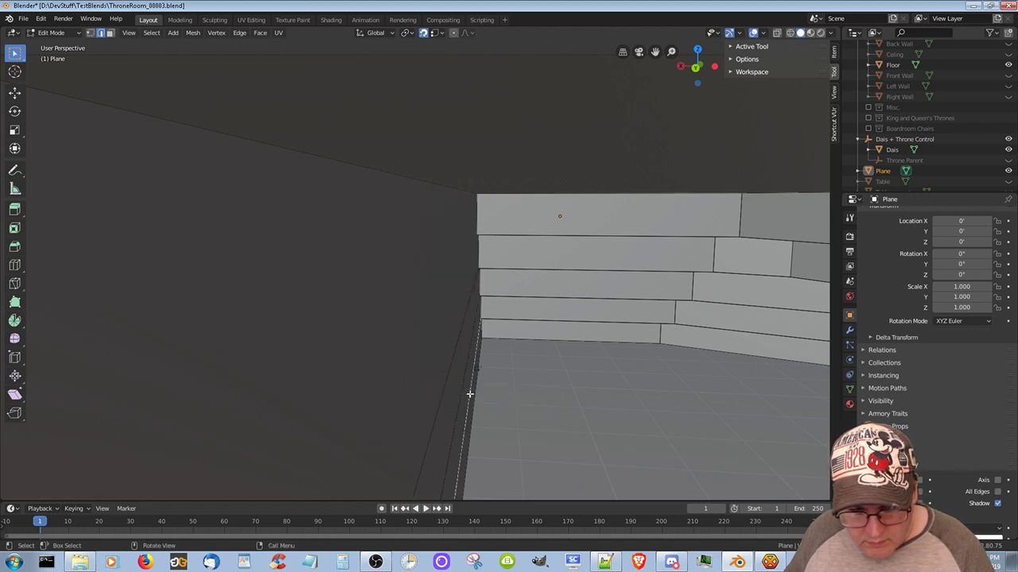
right_click(469, 399)
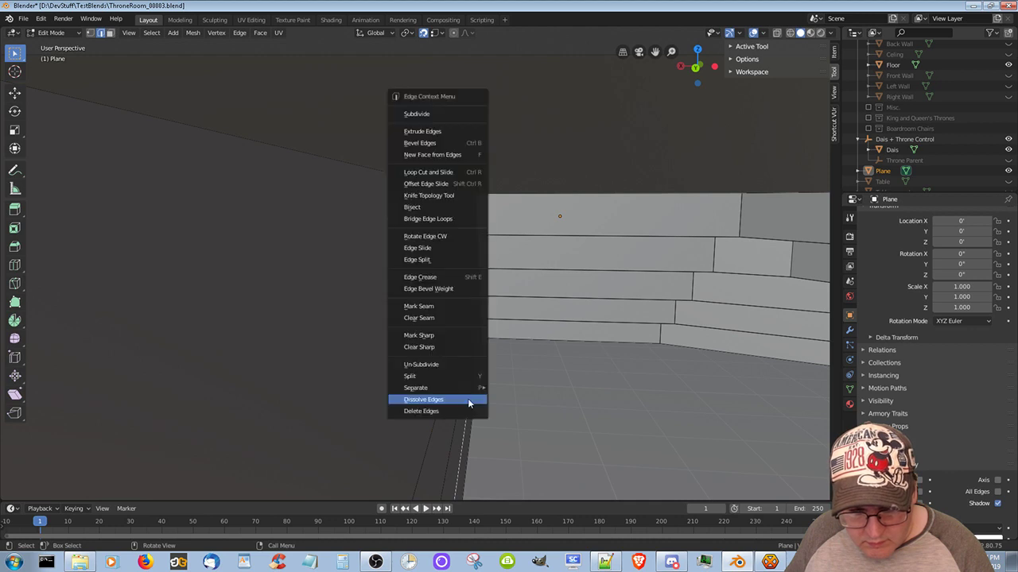
left_click(456, 404)
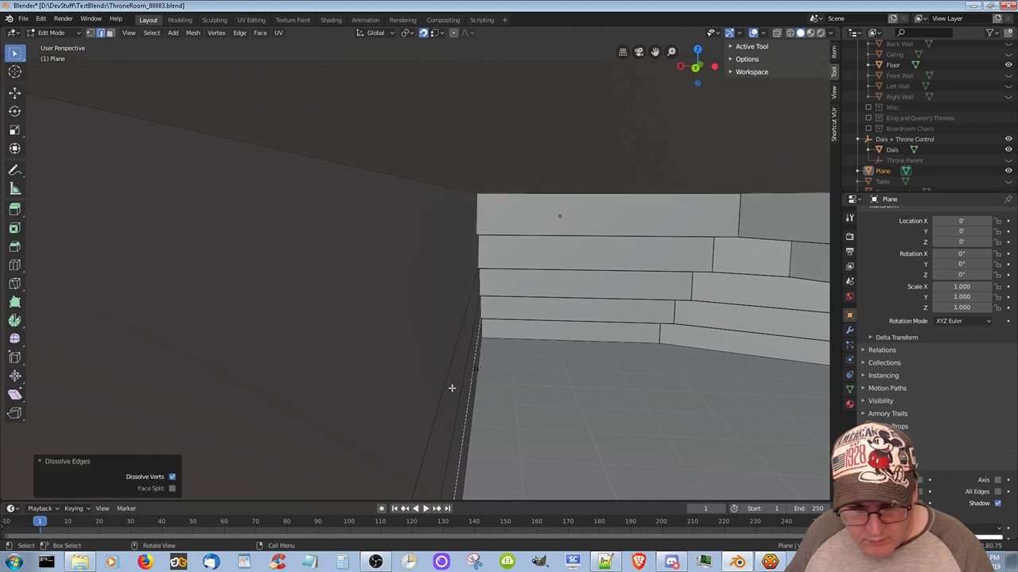
left_click_drag(250, 297, 435, 322)
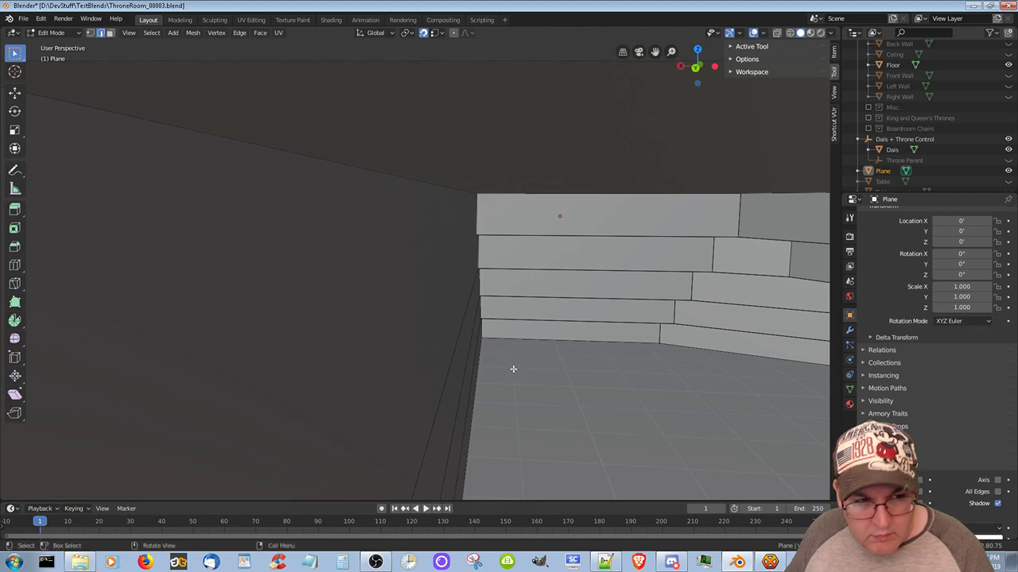
Return to Object Mode and frame the whole dais to examine its top face and steps from above
middle_click_drag(514, 368, 484, 354)
scroll(483, 353, "down", 4)
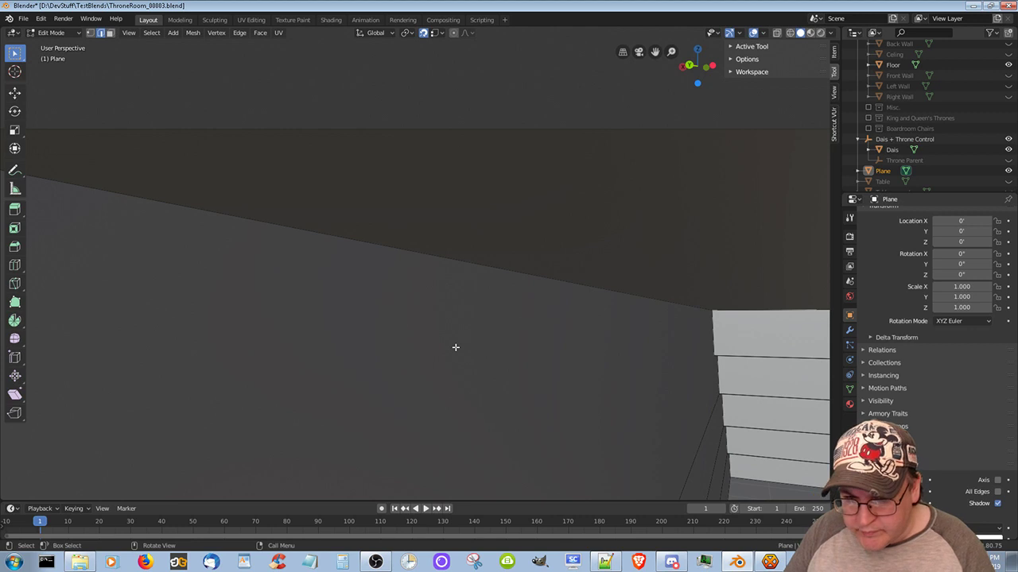
left_click(53, 33)
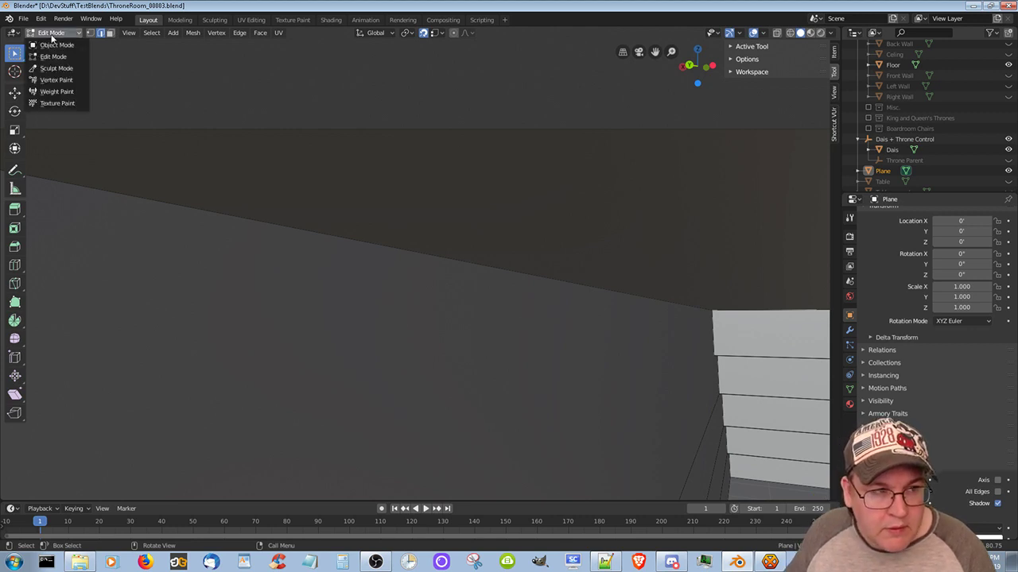
left_click(56, 45)
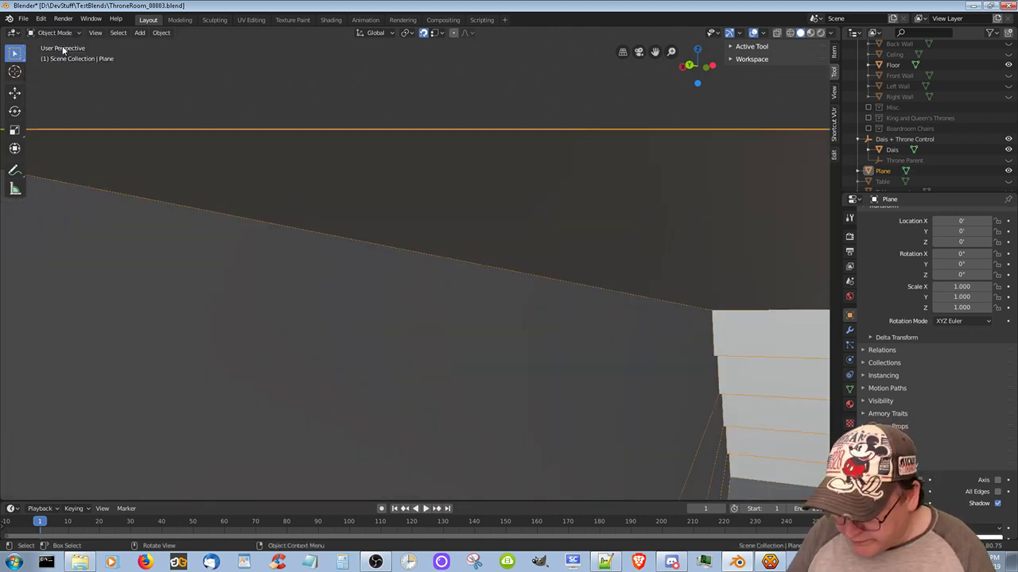
key("KP_Decimal")
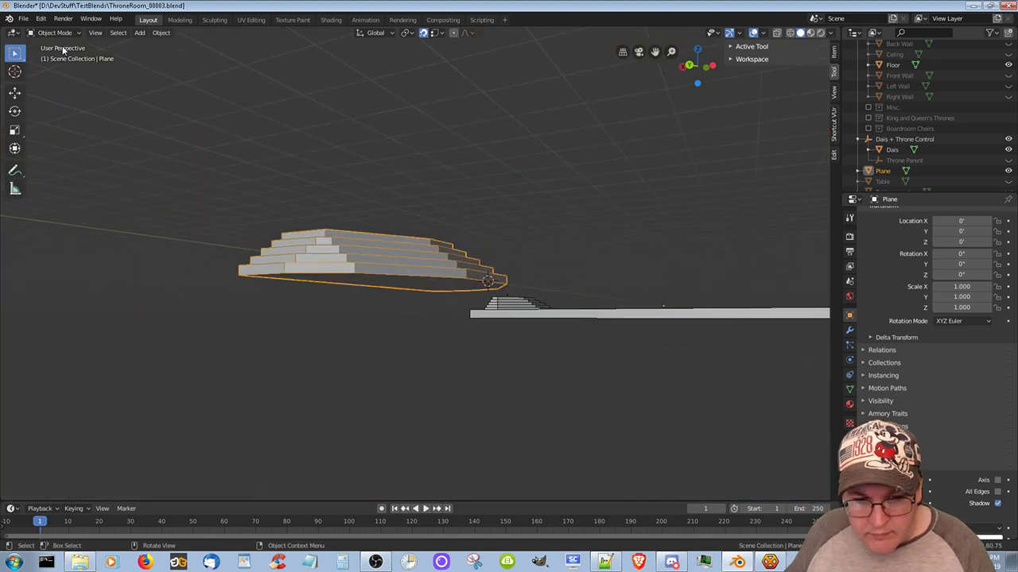
middle_click_drag(82, 40, 78, 141)
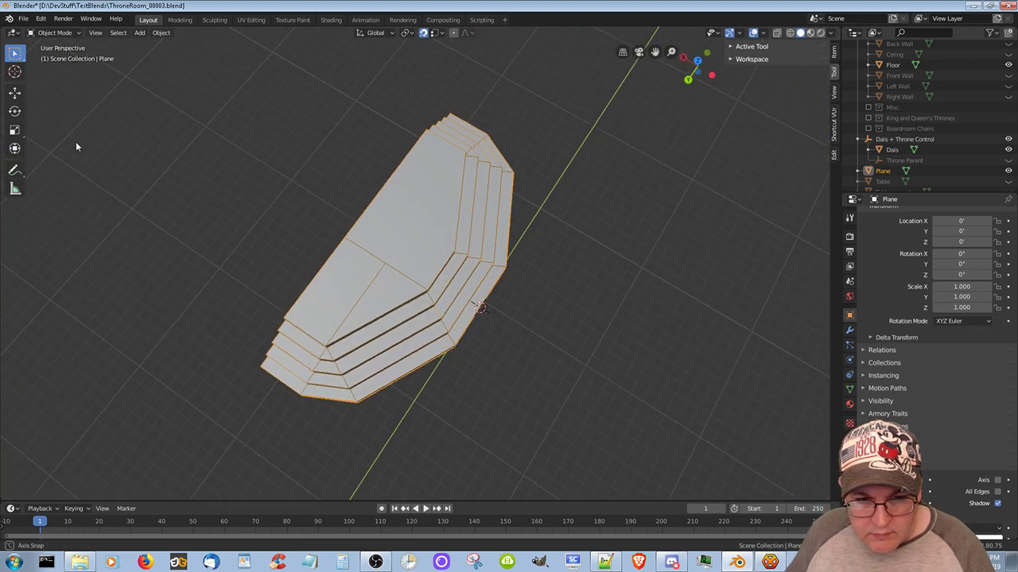
scroll(76, 142, "up", 3)
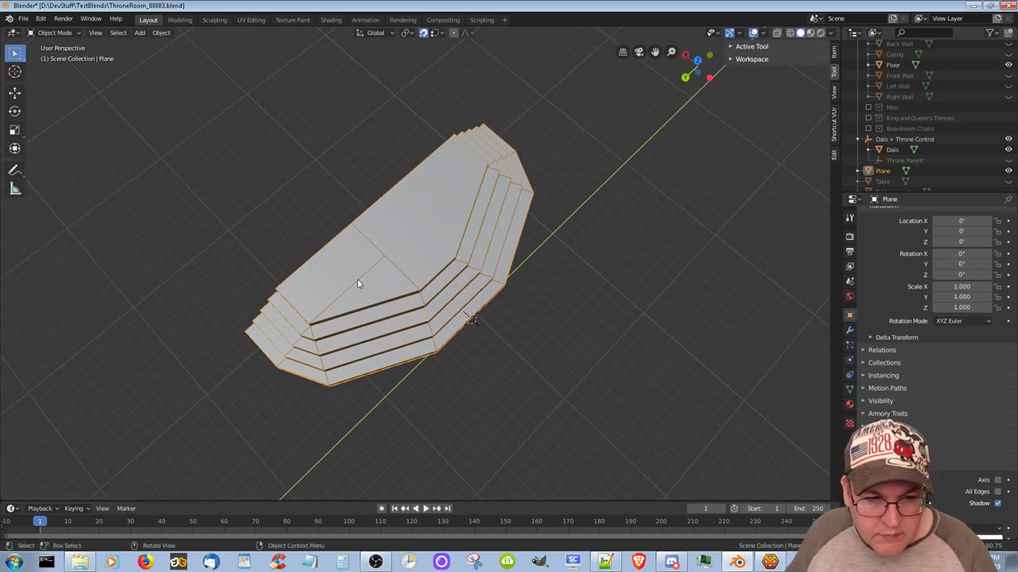
Return to Edit Mode and try to dissolve the lengthwise edge running from the top face's centre edge to its corner
left_click(60, 31)
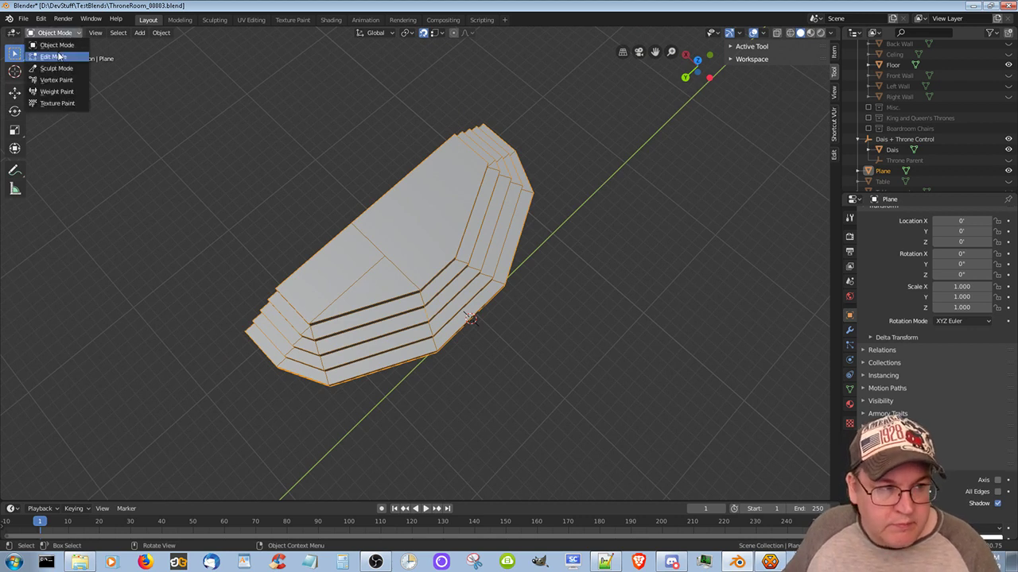
left_click(52, 56)
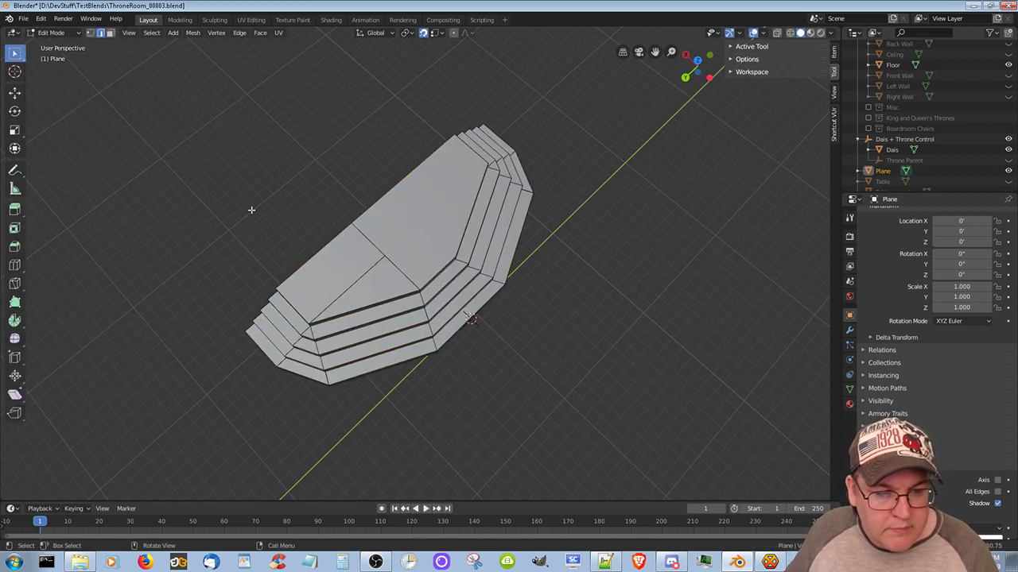
key("k")
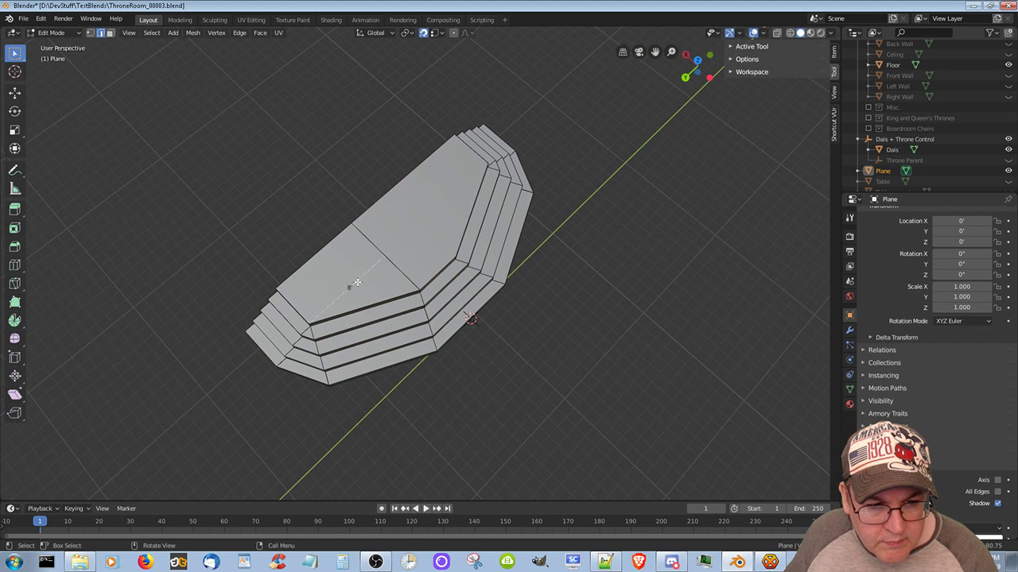
right_click(357, 278)
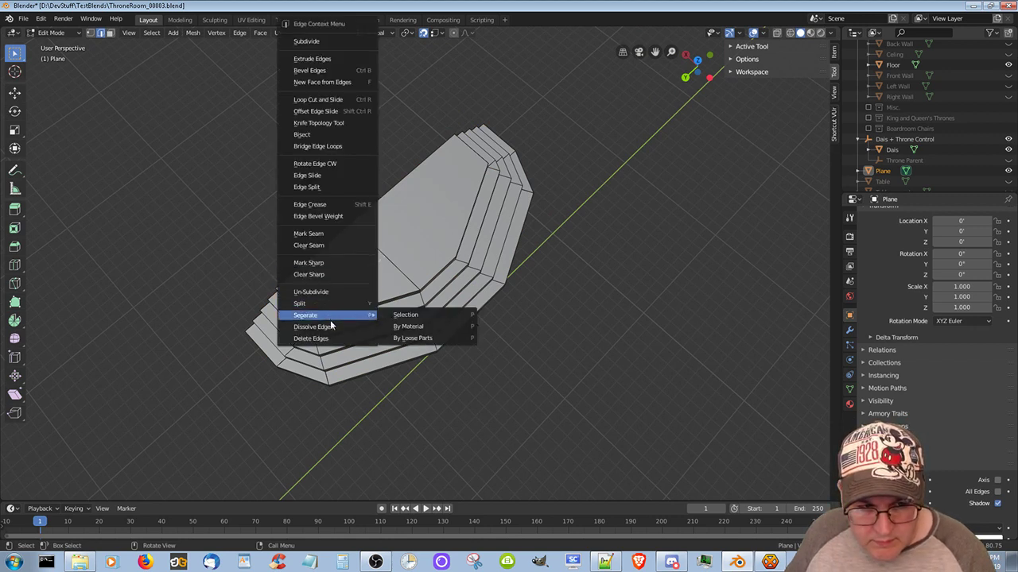
left_click(329, 326)
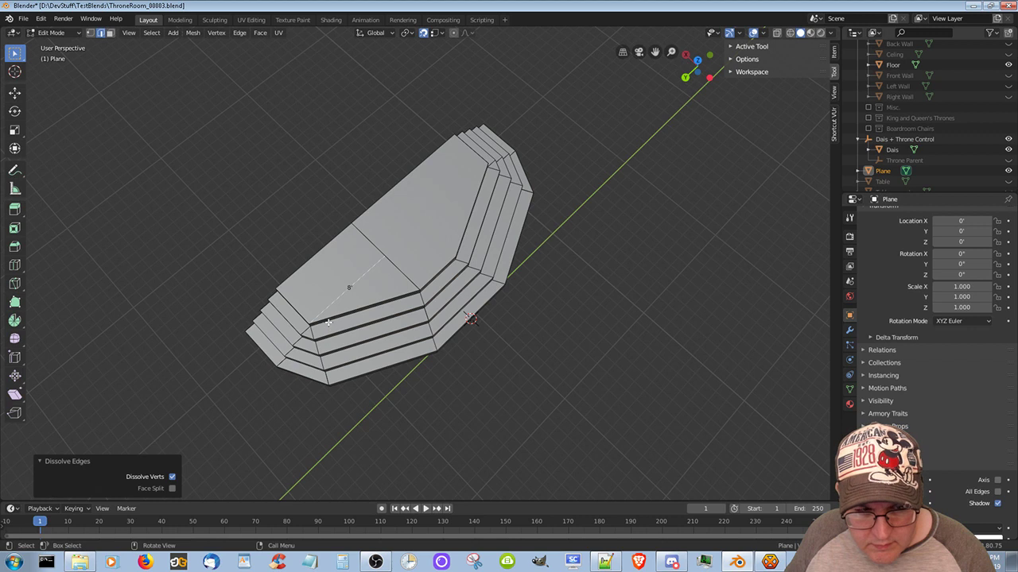
Retry dissolving the lengthwise edge on the dais's top face
left_click(360, 288)
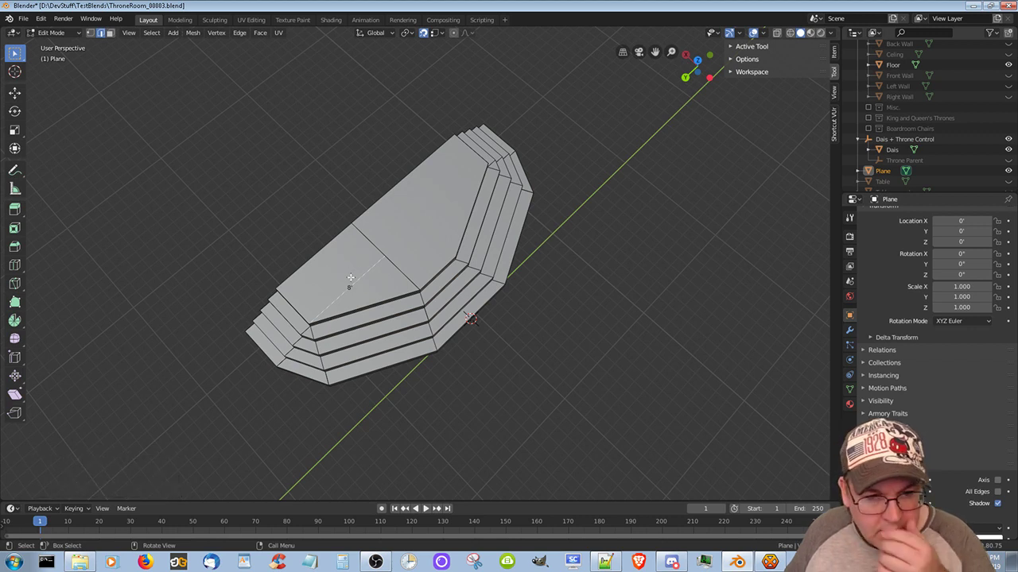
right_click(351, 278)
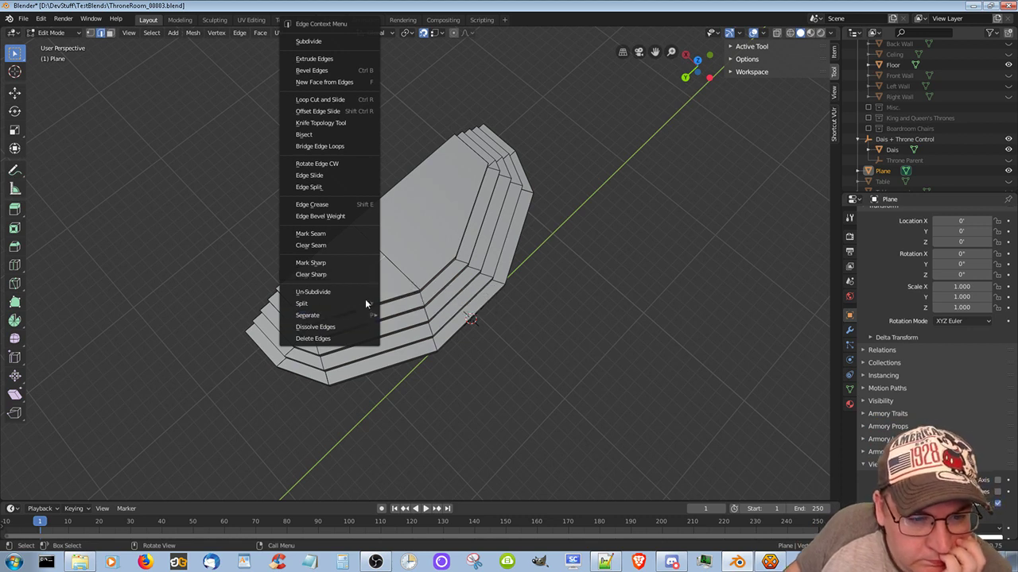
left_click(351, 247)
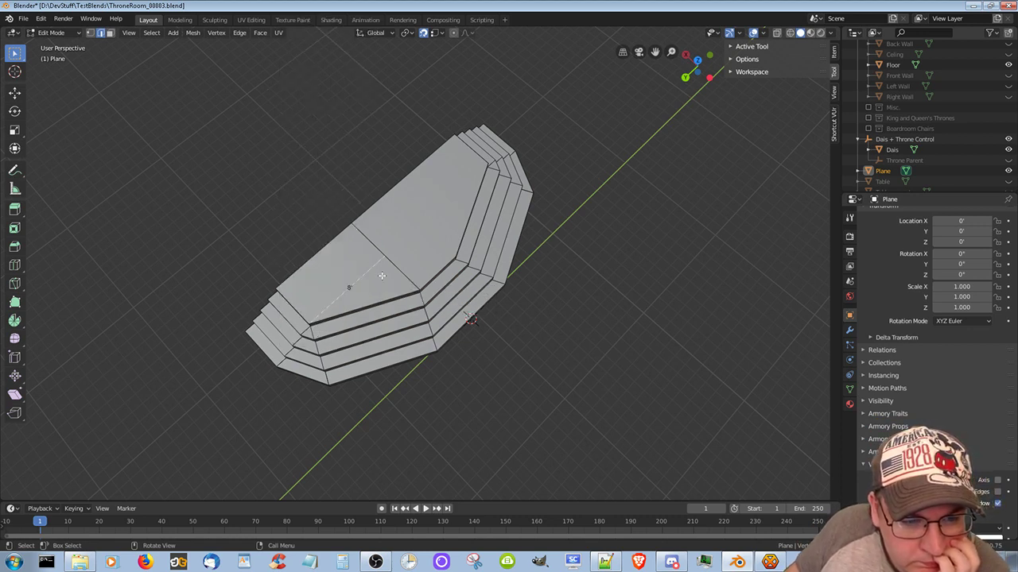
right_click(364, 279)
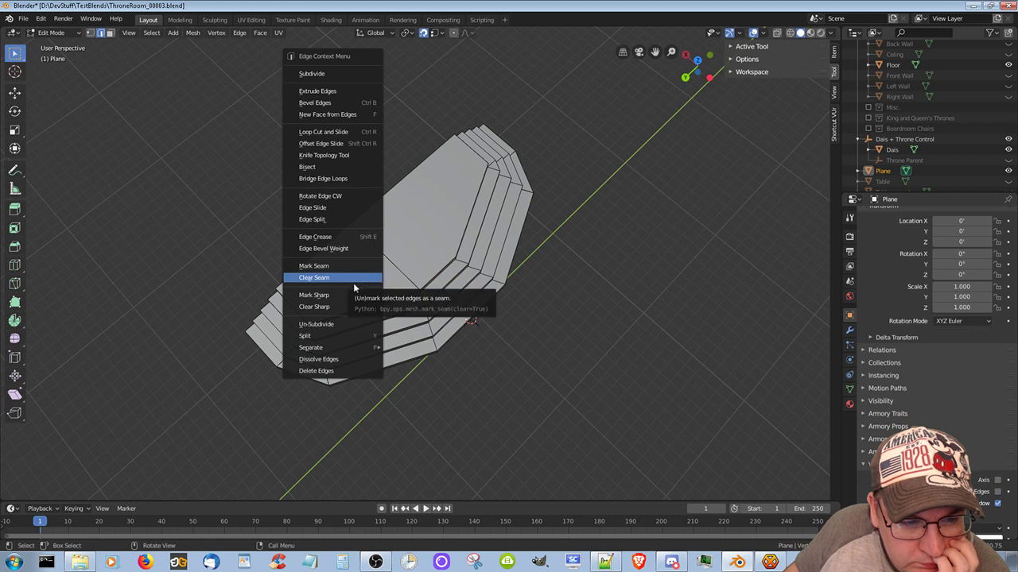
left_click(341, 359)
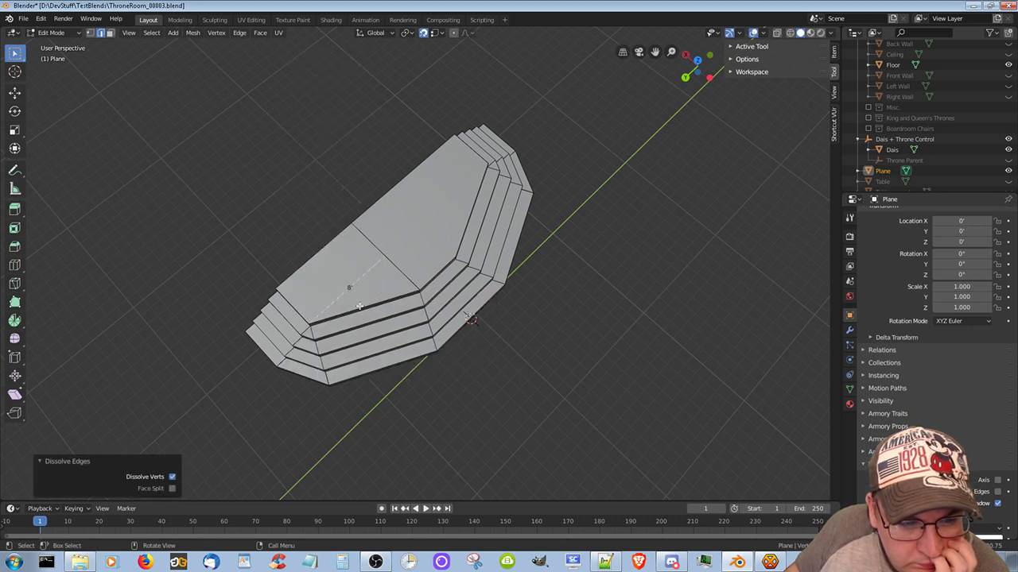
Delete the lengthwise edge running from the middle of the top face's centre edge to its corner
left_click(358, 279)
right_click(358, 278)
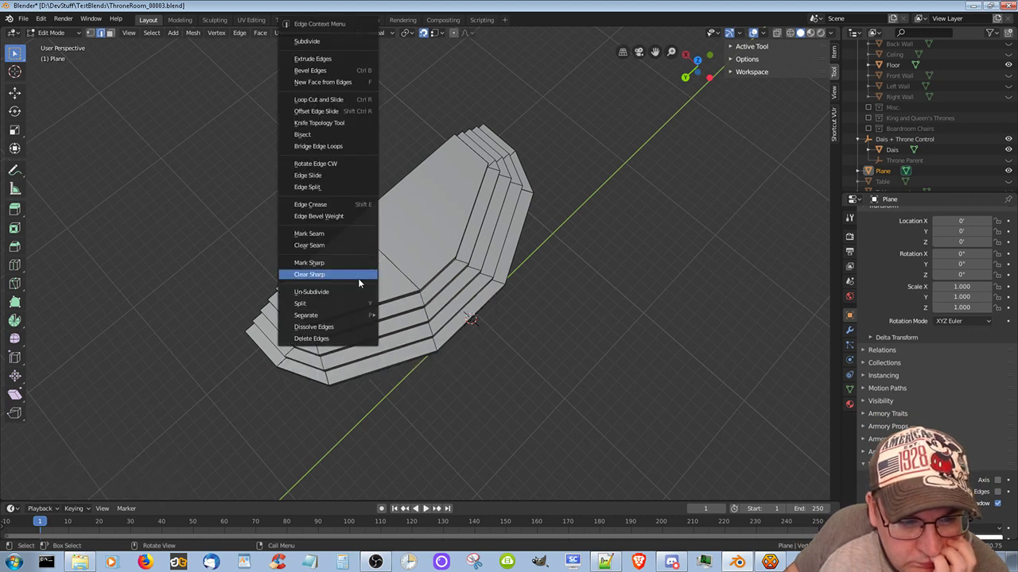
mouse_move(346, 321)
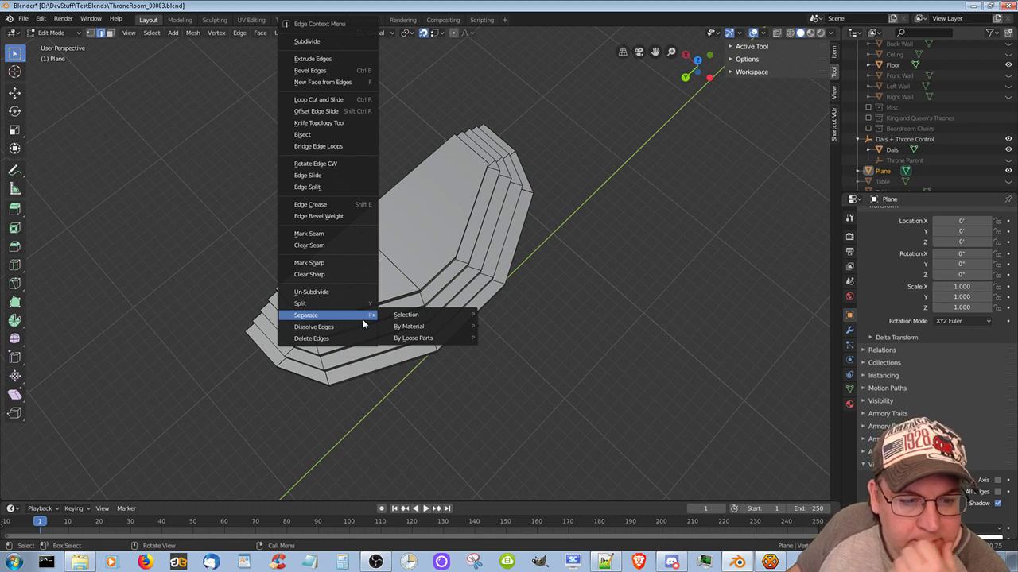
left_click(340, 339)
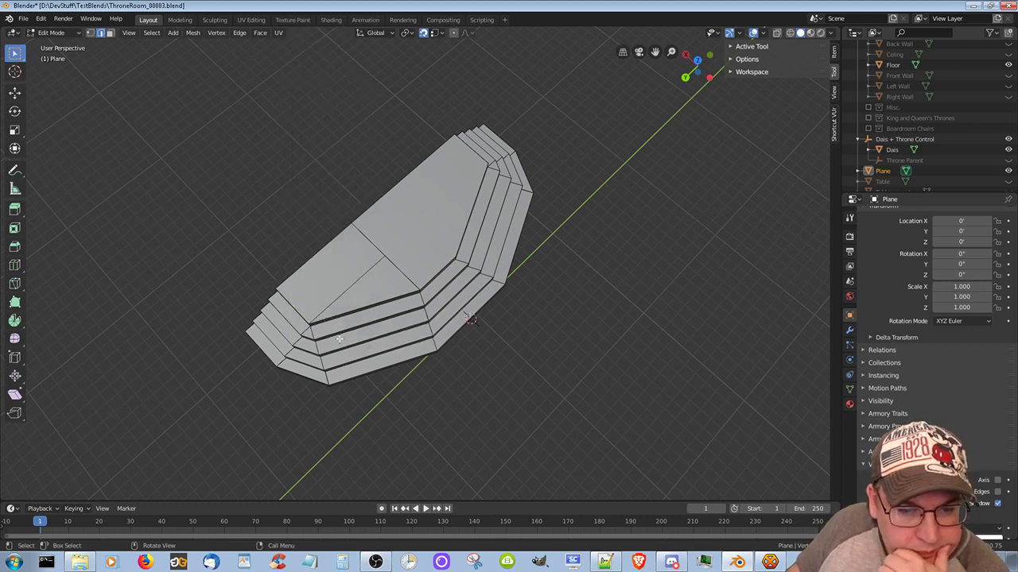
Try dissolving the remaining lengthwise edge on the top face, and delete it together with its adjoining face
left_click(353, 289)
right_click(353, 290)
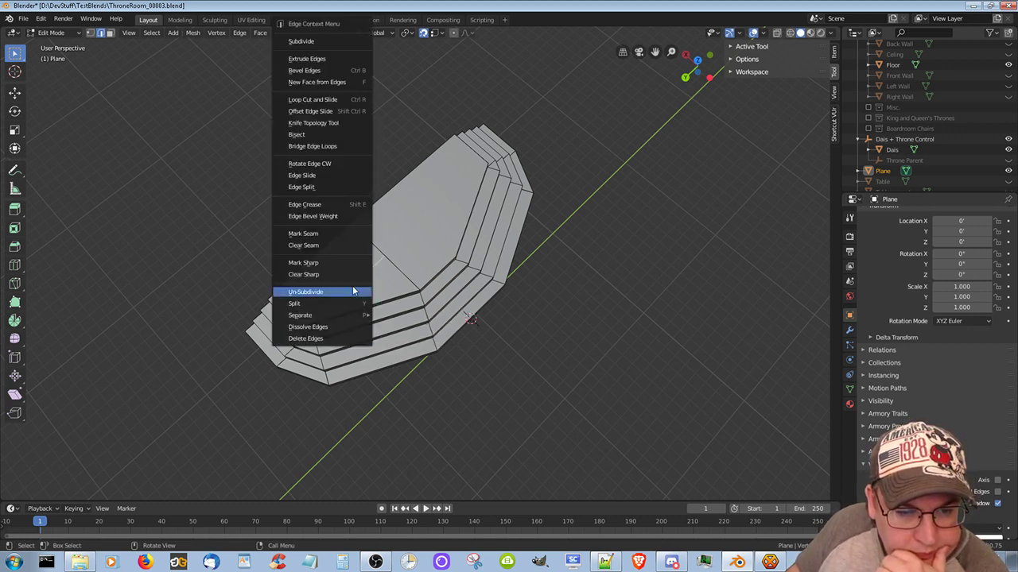
left_click(330, 326)
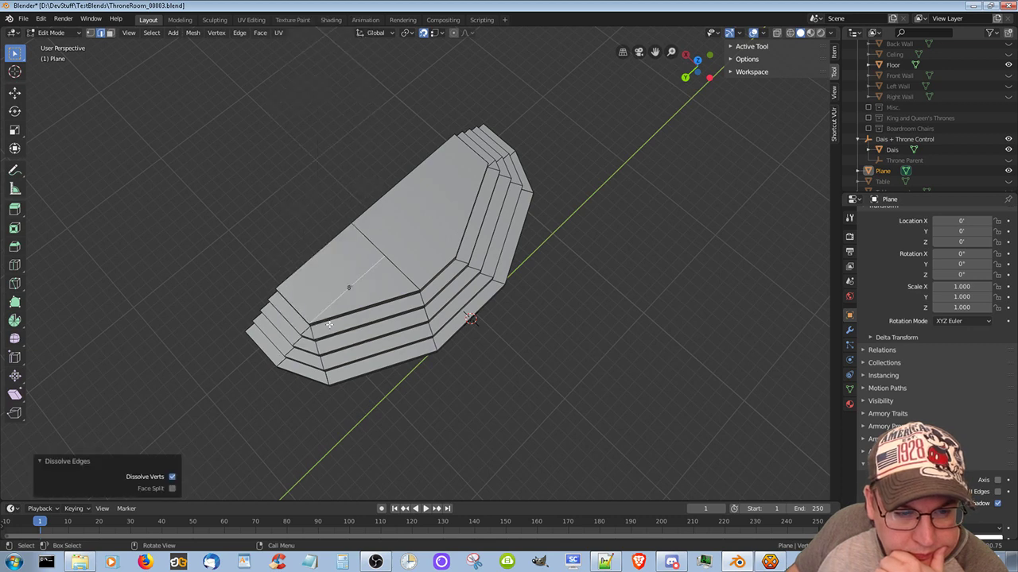
right_click(344, 291)
left_click(328, 339)
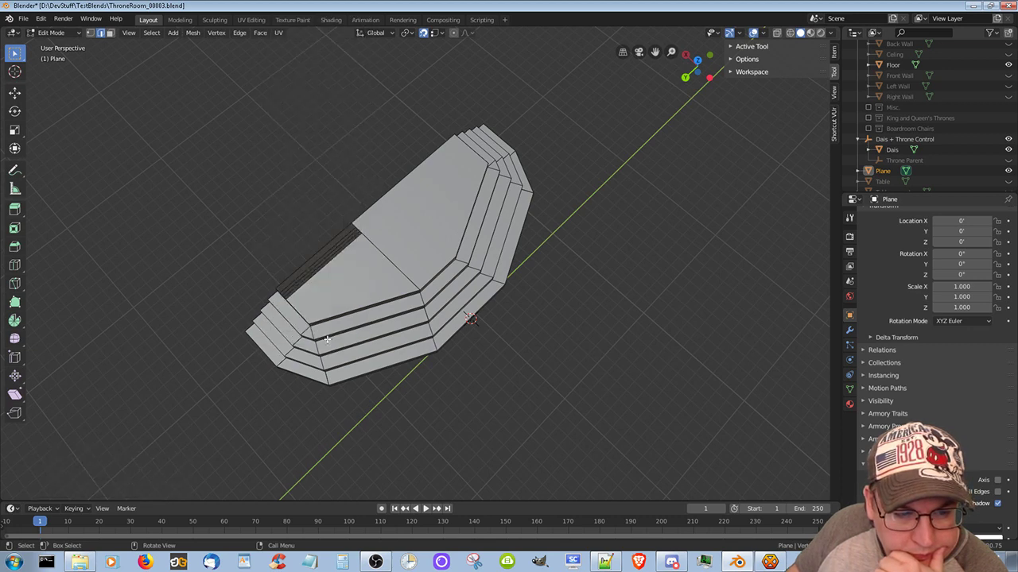
Select the half of the top face's centre edge nearest the steps and switch to vertex selection
middle_click_drag(299, 313, 363, 322)
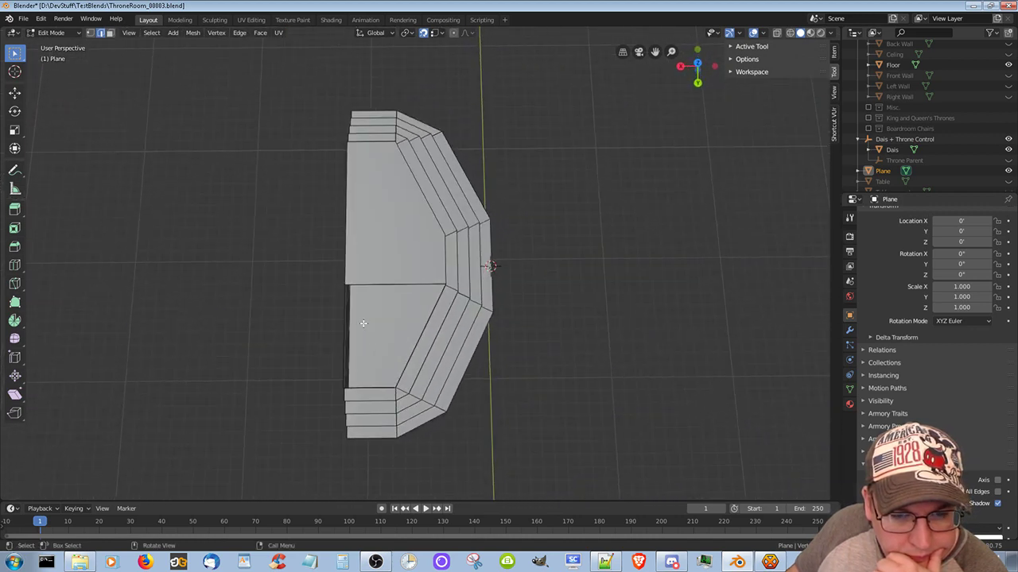
left_click(404, 283)
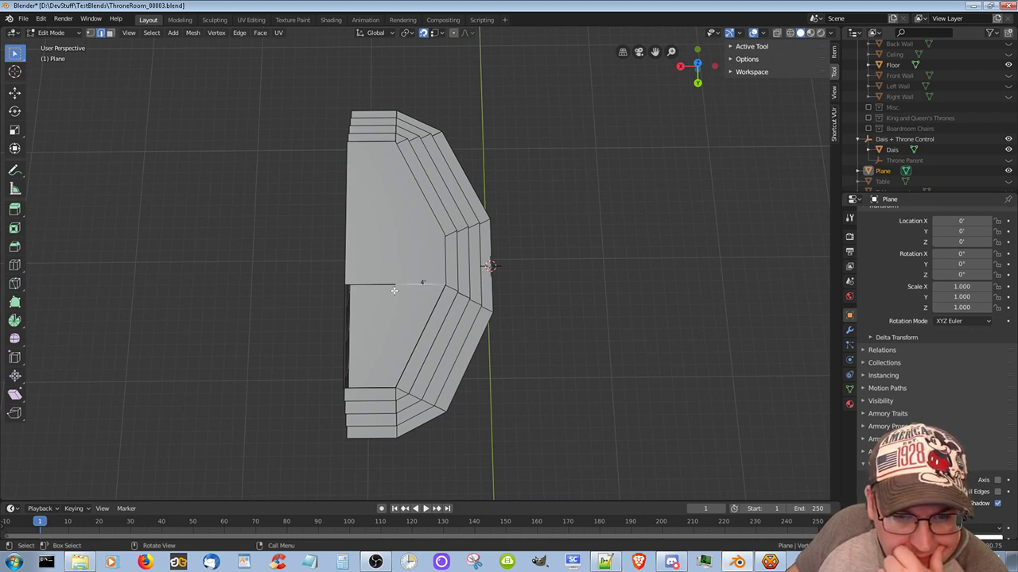
left_click(388, 287)
left_click(418, 285)
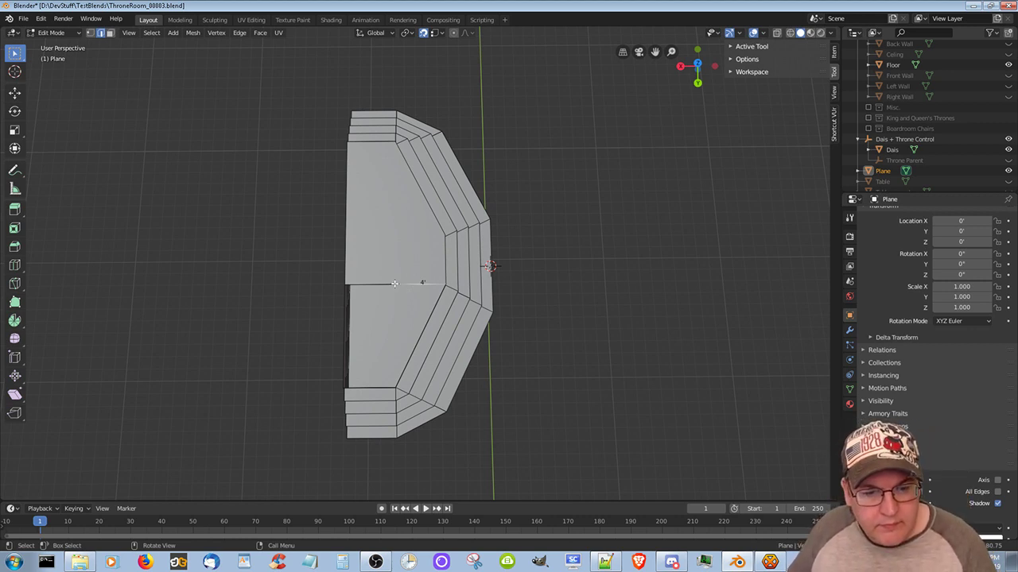
left_click(90, 32)
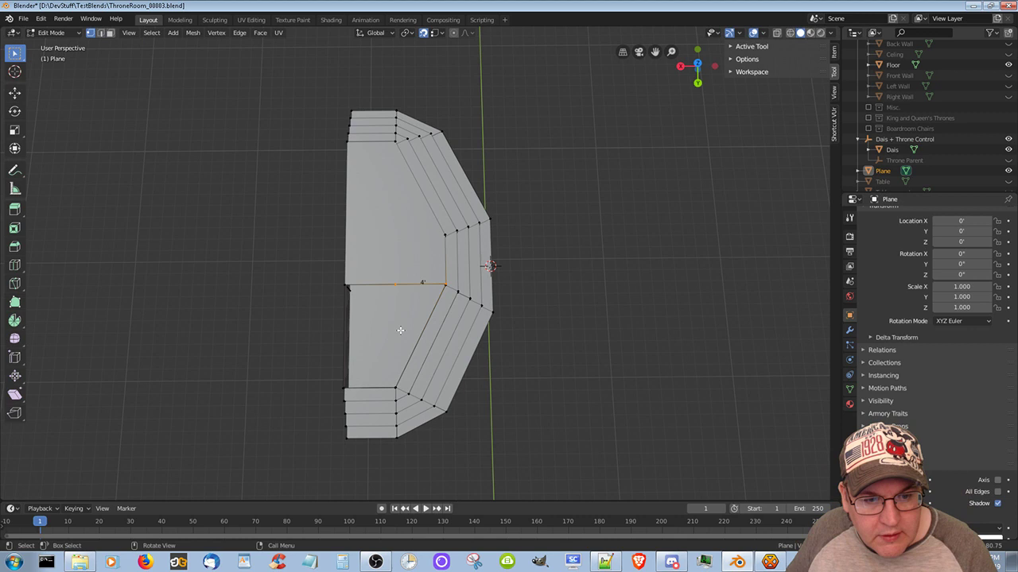
Select the three vertices of the triangular top face beside the steps, including the centre edge's midpoint
left_click(394, 284)
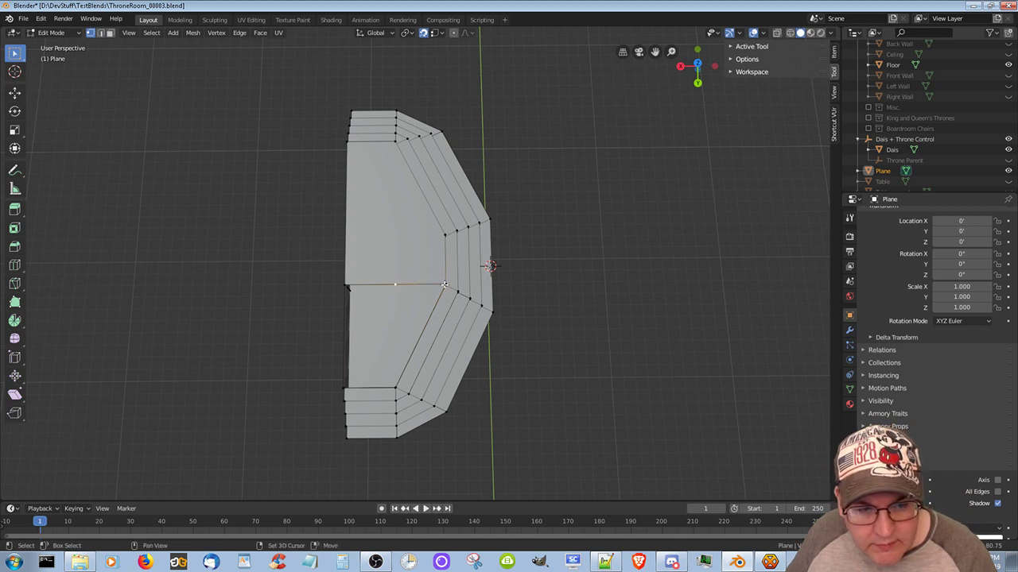
left_click(396, 390, "ctrl")
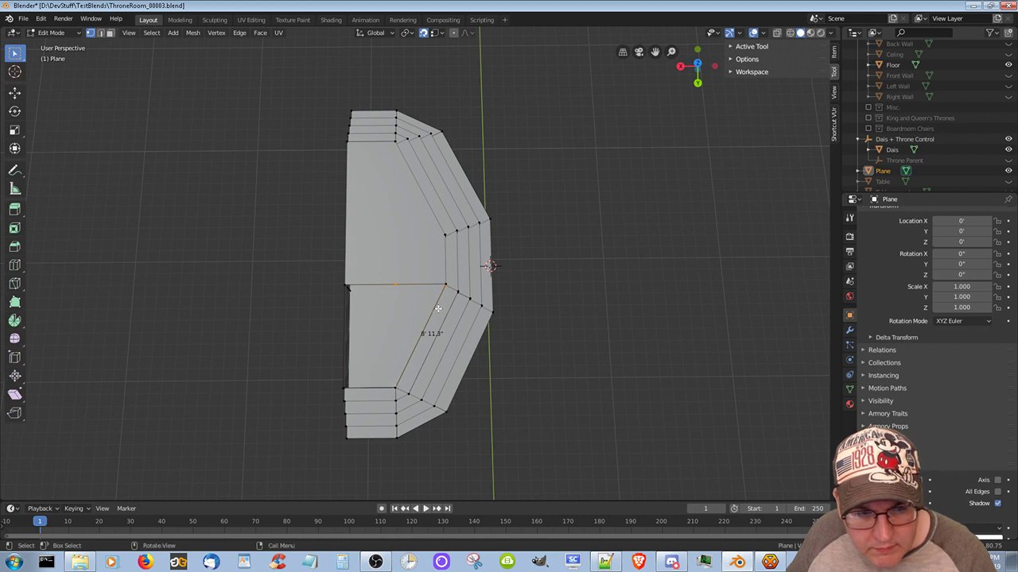
scroll(414, 327, "up", 2)
middle_click_drag(418, 339, 421, 262)
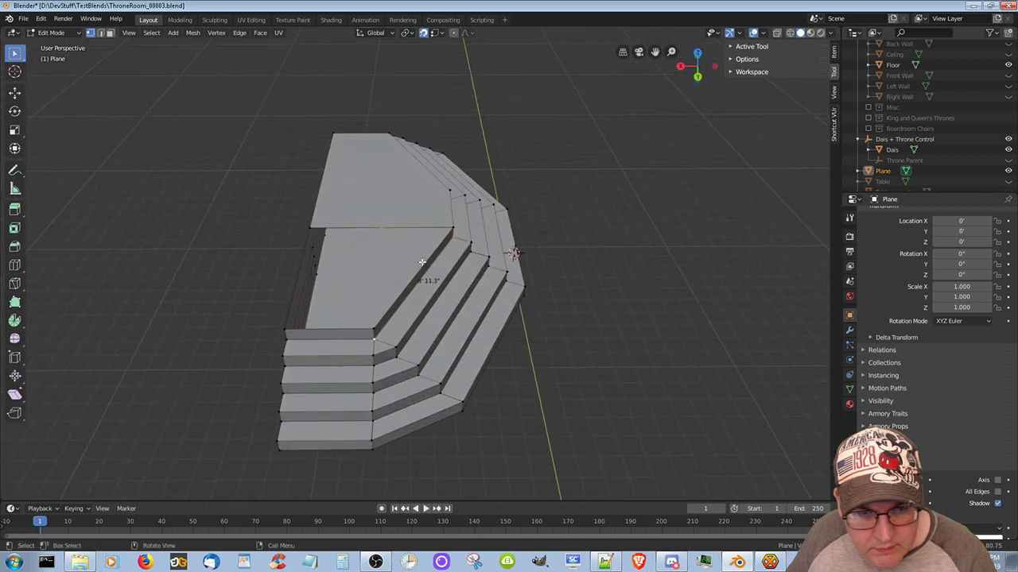
left_click(453, 229)
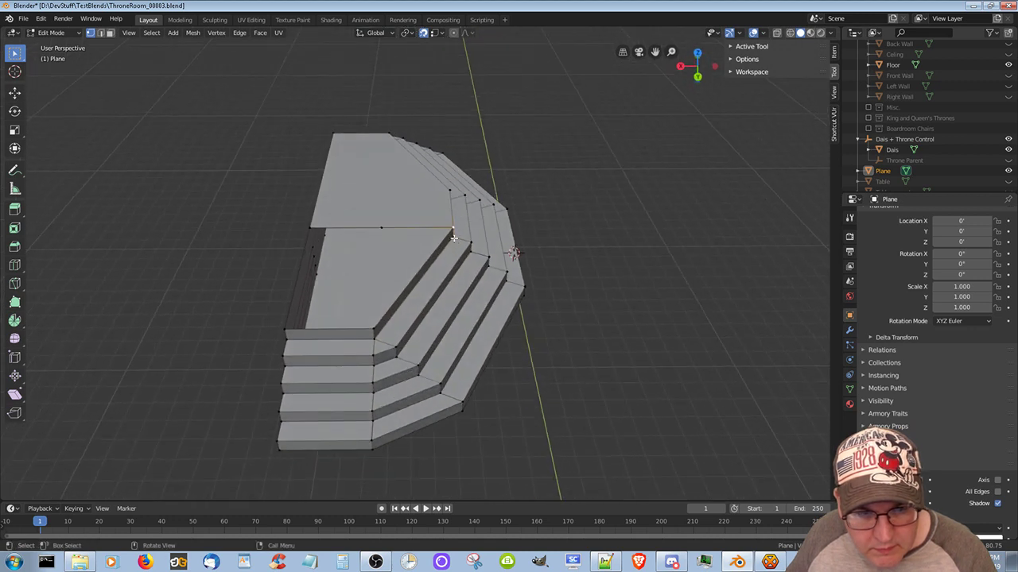
left_click(381, 228, "shift")
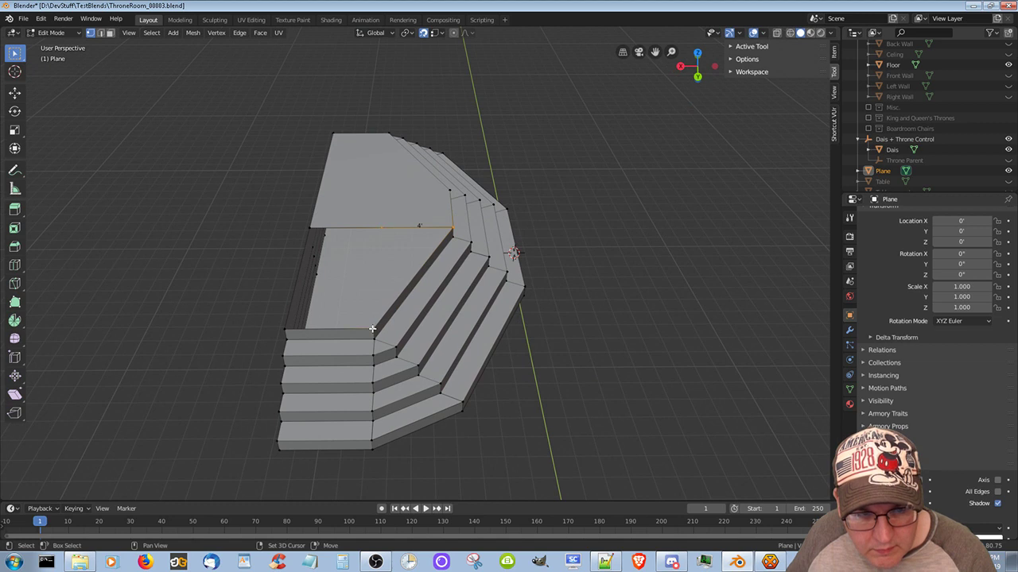
left_click(392, 327, "shift")
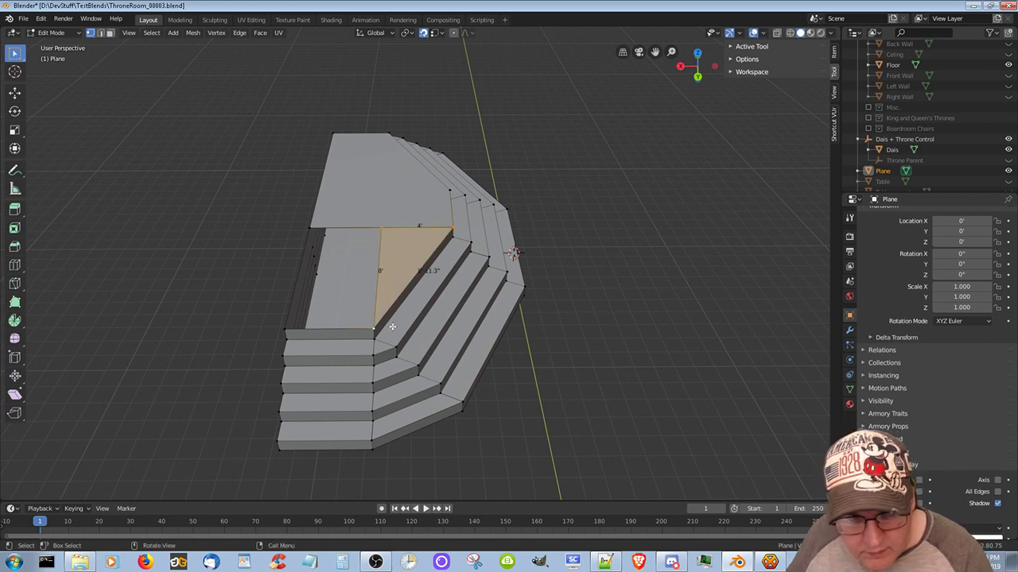
Fill the open part of the top face along the flat side with a face between its four corner vertices, and clear the selection
left_click(373, 328)
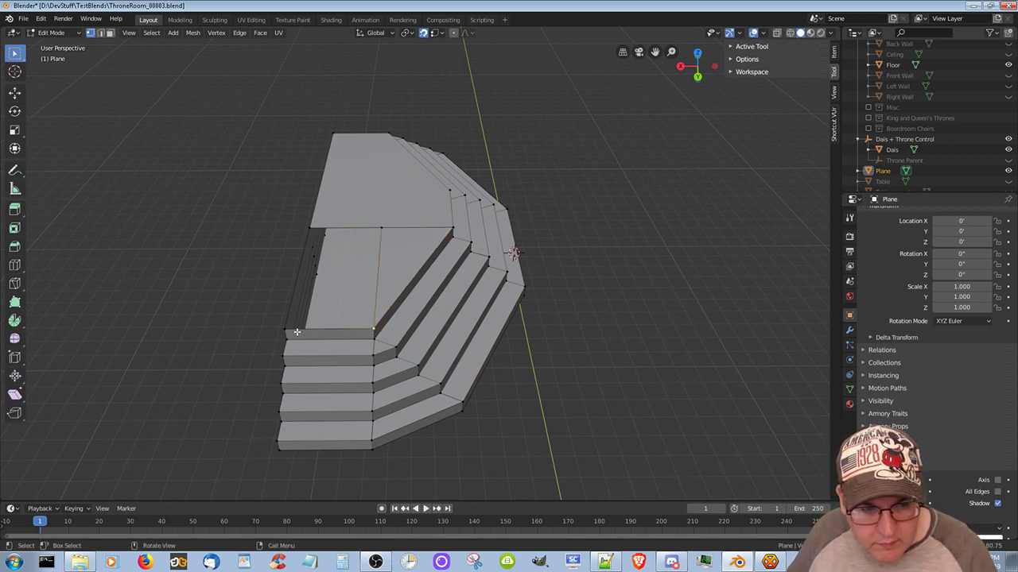
left_click(284, 330, "shift")
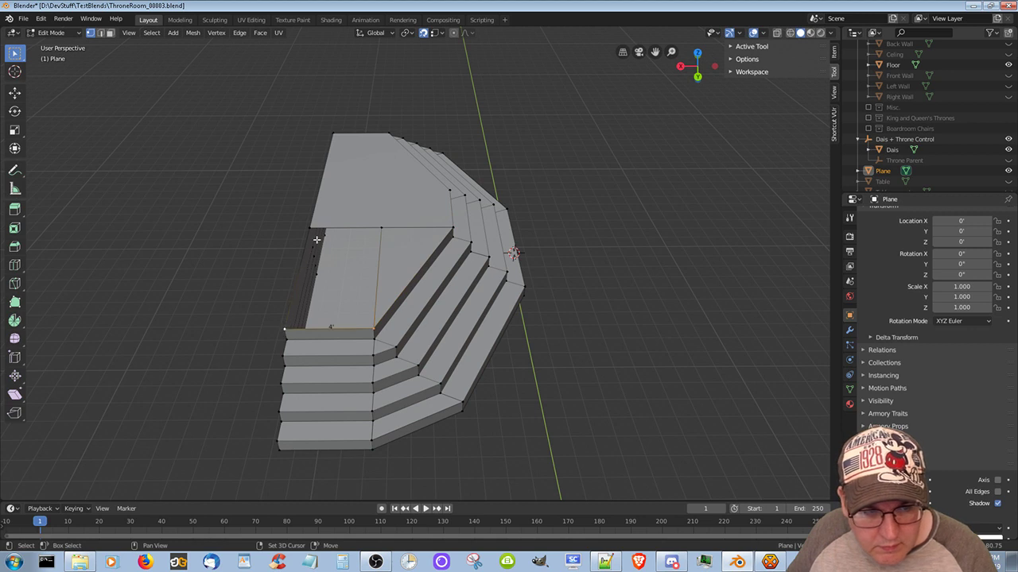
left_click(310, 227, "shift")
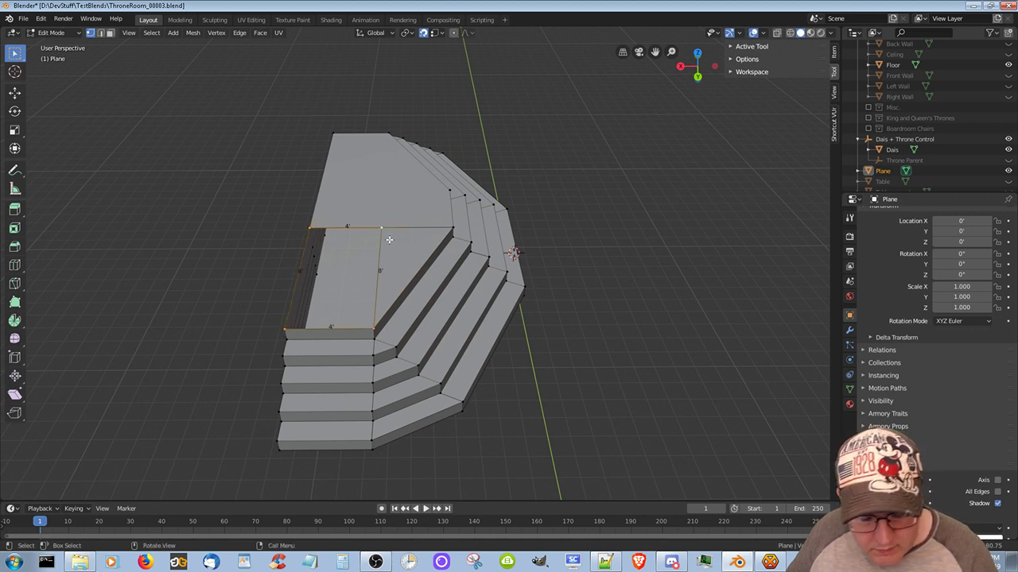
key("f")
left_click(259, 272)
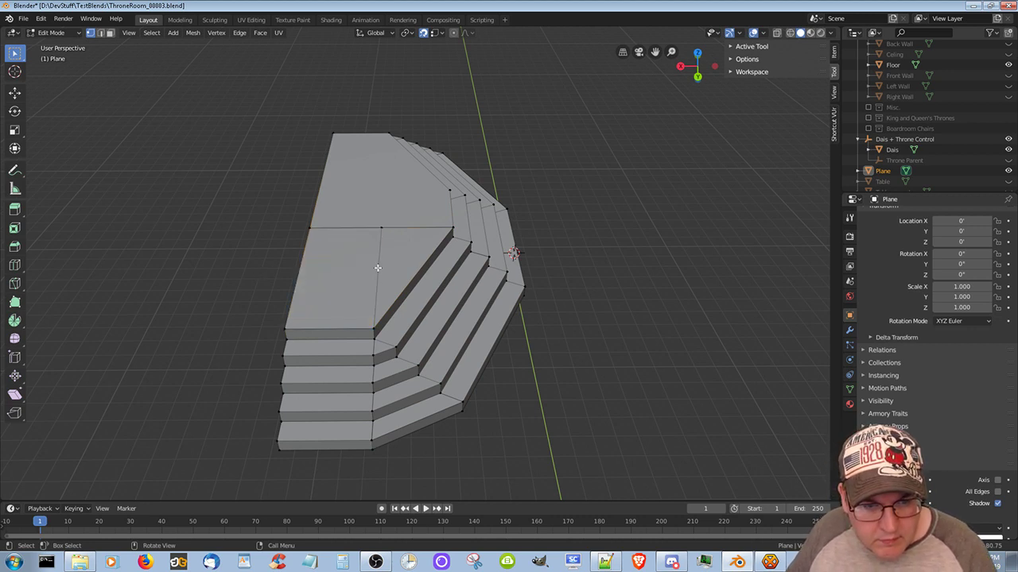
Switch to edge selection and try dissolving the lengthwise edge between the four-sided and triangular top faces
left_click(101, 34)
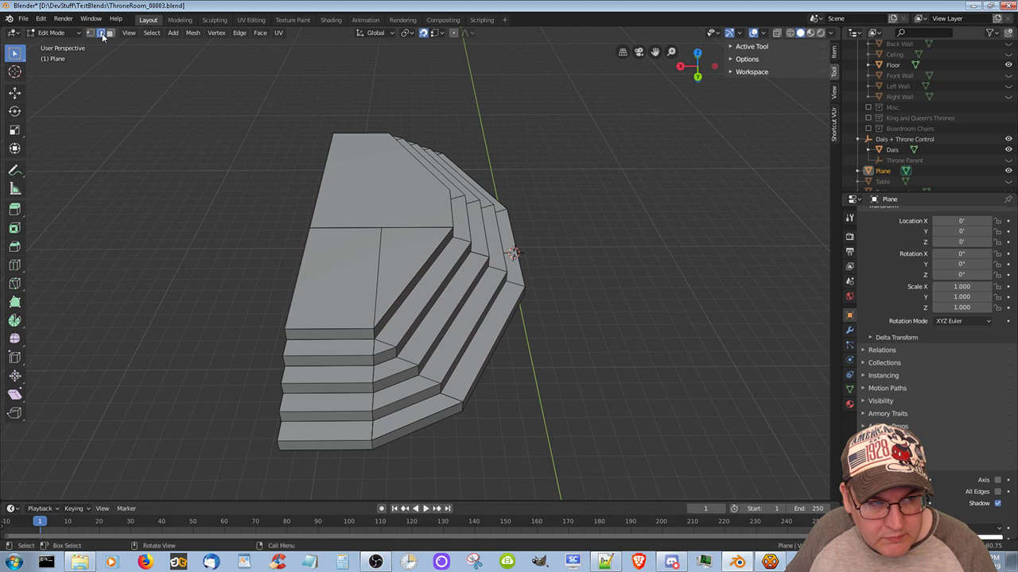
left_click(378, 276)
right_click(377, 276)
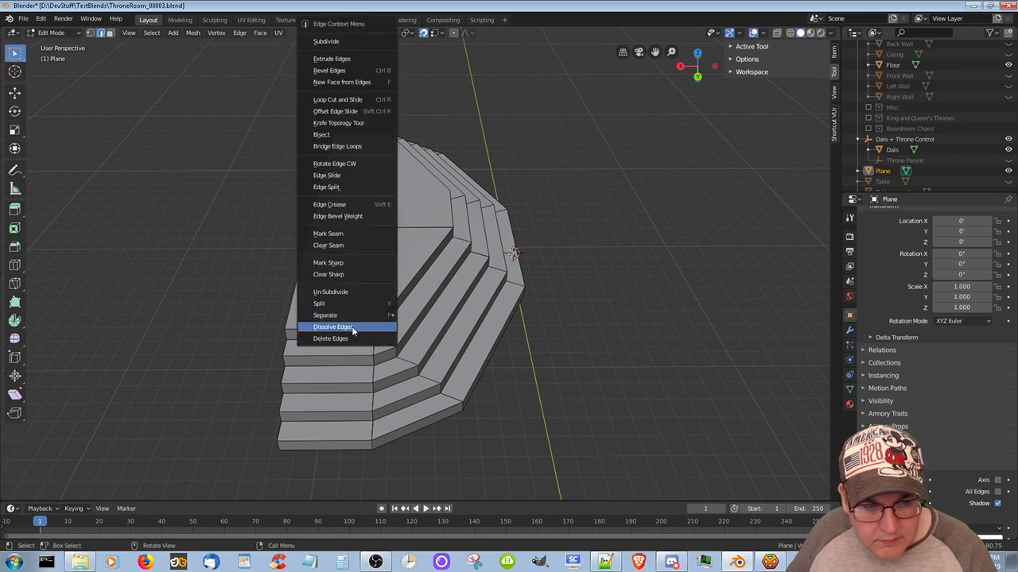
left_click(350, 327)
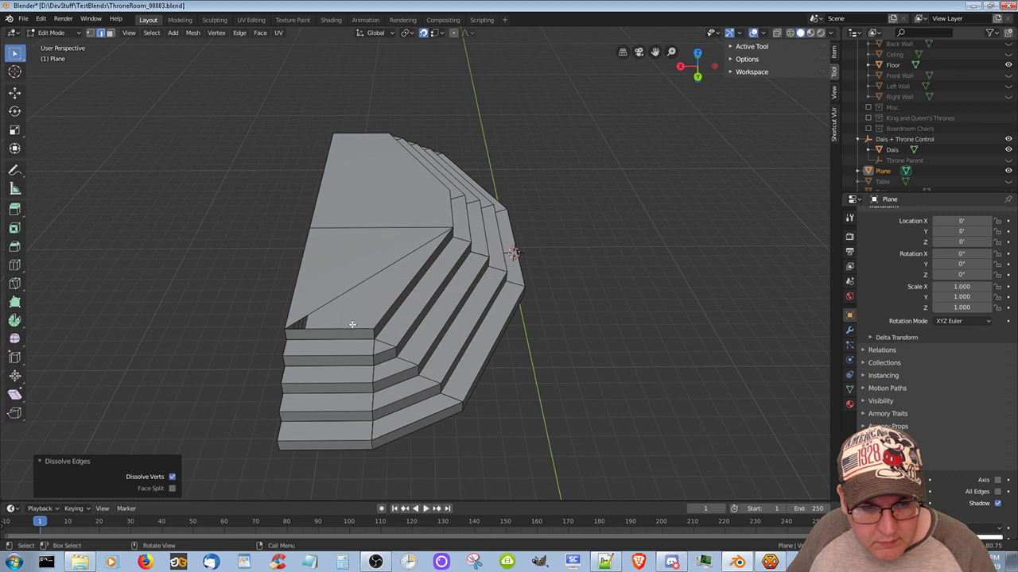
Undo the last edge dissolve on the top face and the edge selection before it
middle_click_drag(353, 325, 331, 348)
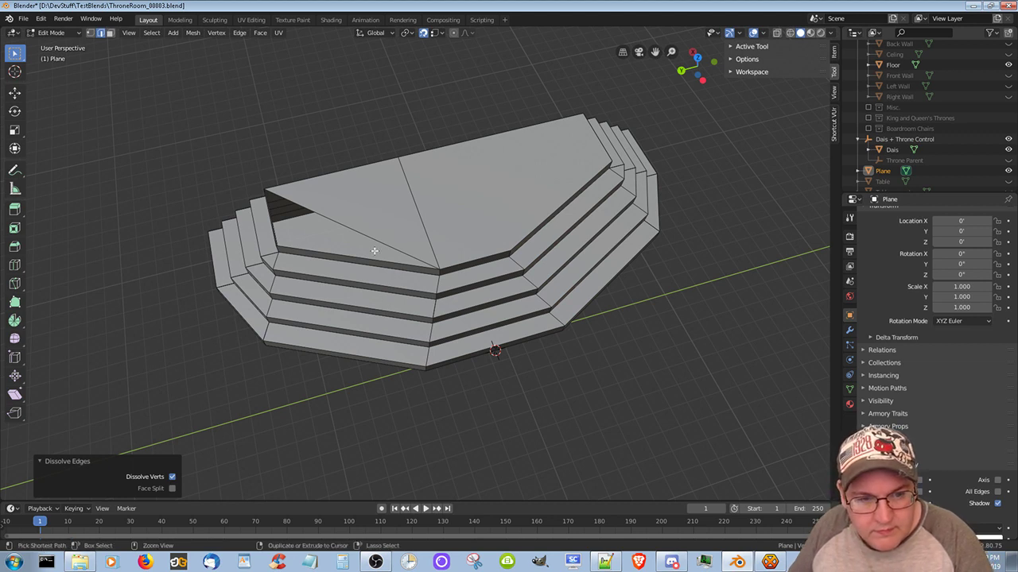
key("ctrl+z")
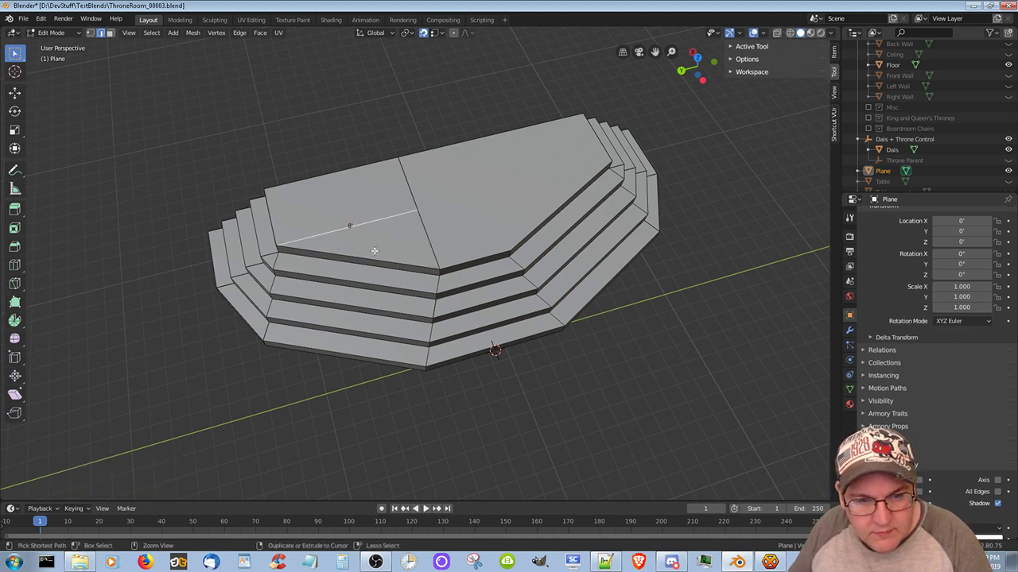
key("ctrl+z")
Dissolve the three short horizontal edges stacked near the middle of the dais's flat vertical face
middle_click_drag(374, 251, 262, 271)
left_click(410, 256)
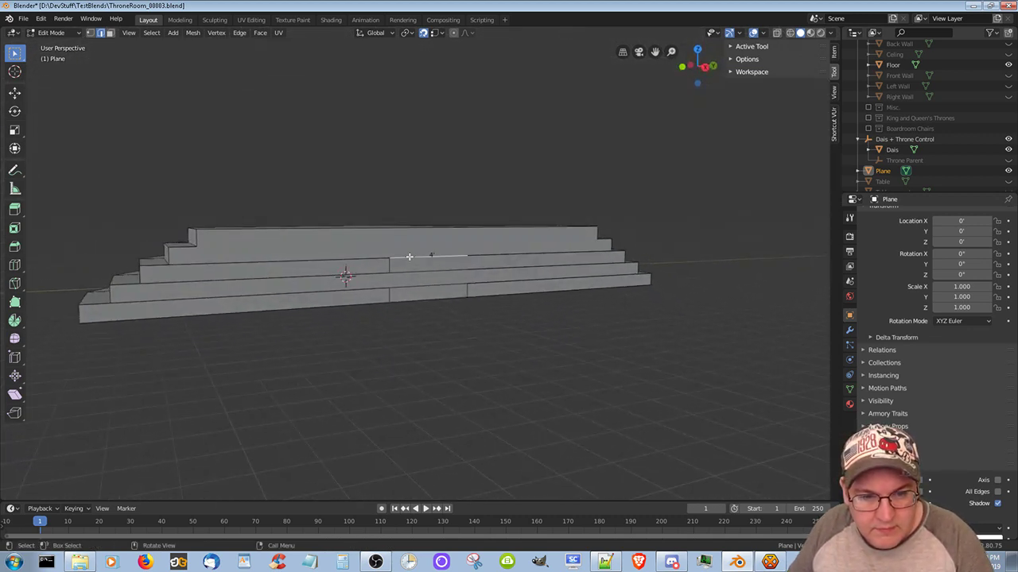
right_click(410, 256)
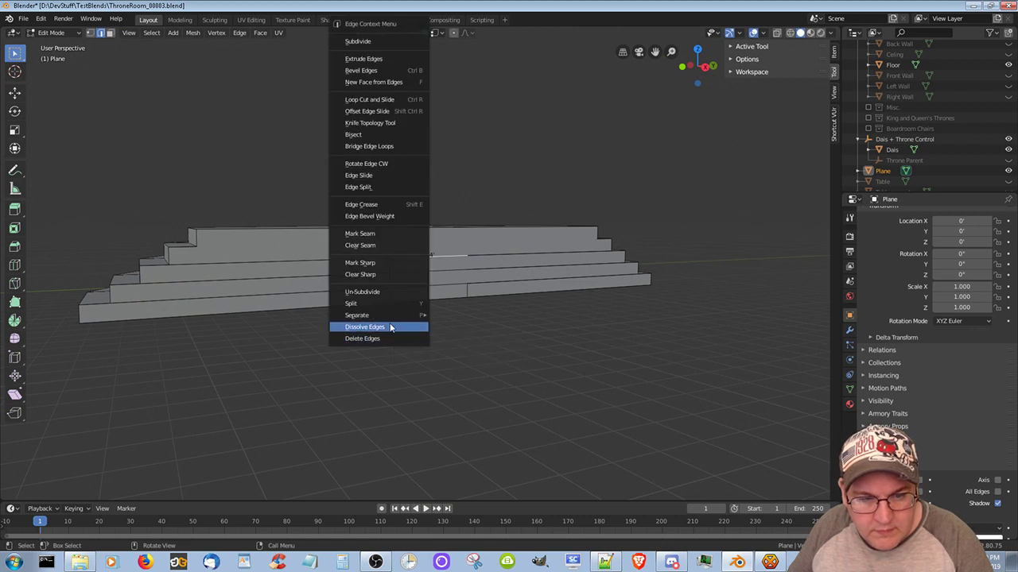
left_click(392, 327)
left_click(413, 272)
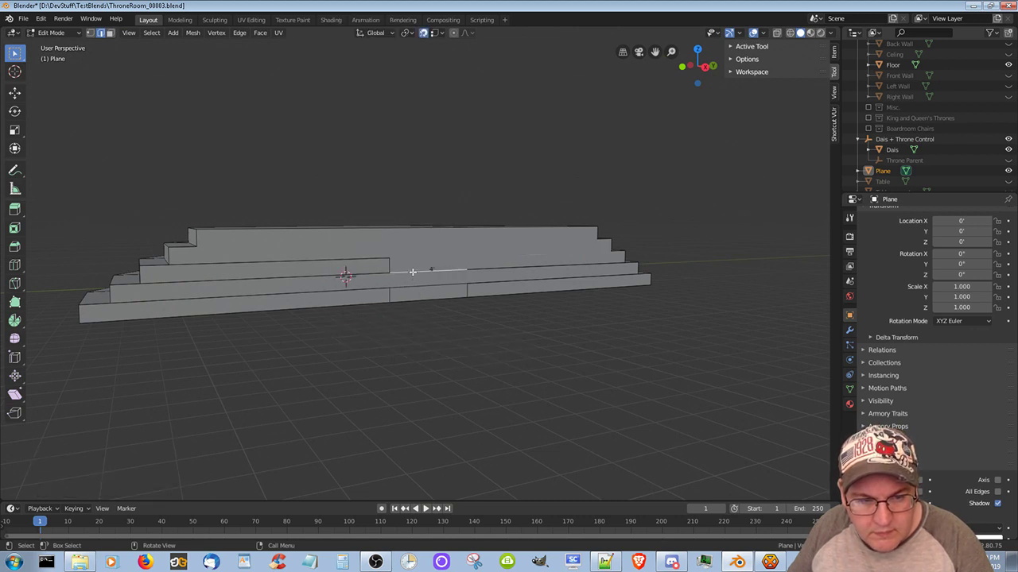
right_click(414, 273)
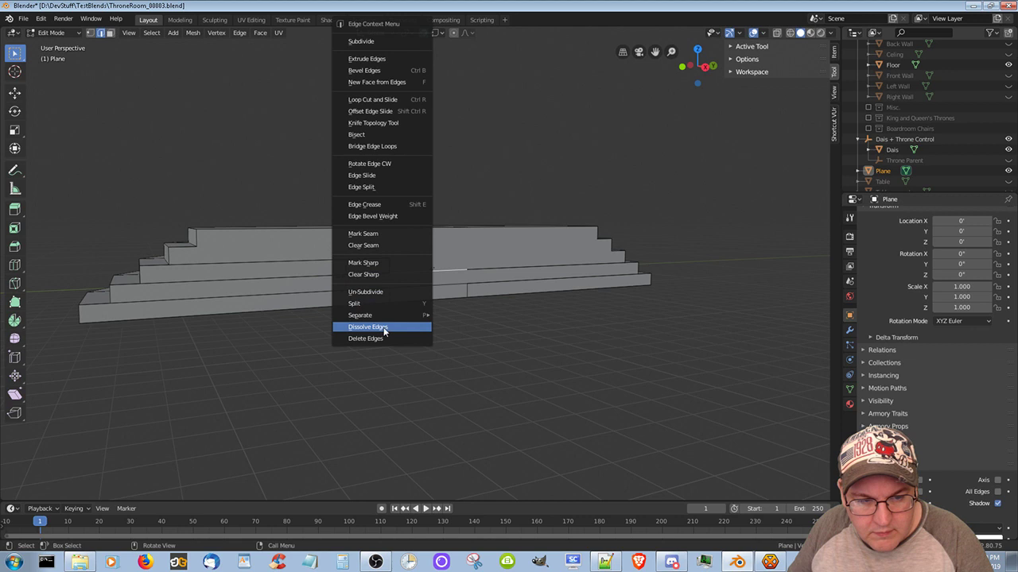
left_click(387, 327)
left_click(461, 284)
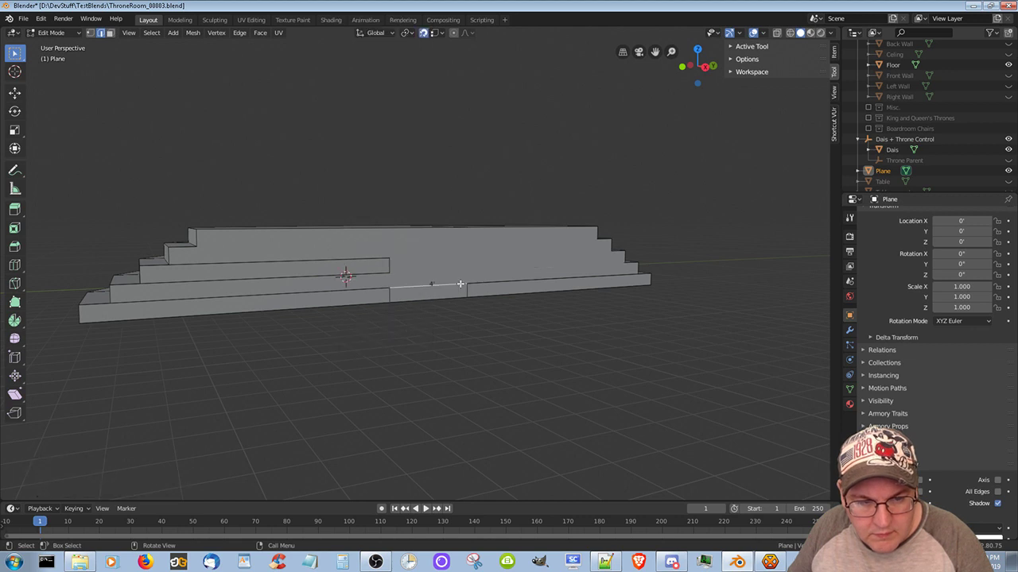
right_click(461, 284)
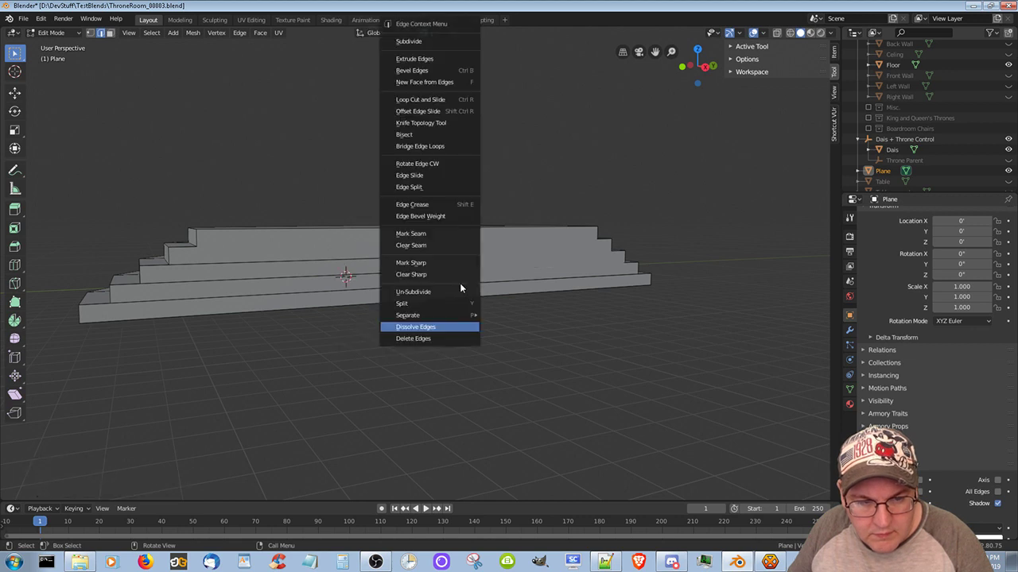
left_click(446, 327)
Dissolve the long 11' edge along the lowest step of the flat face and the short vertical edge at its inner end
left_click(501, 283)
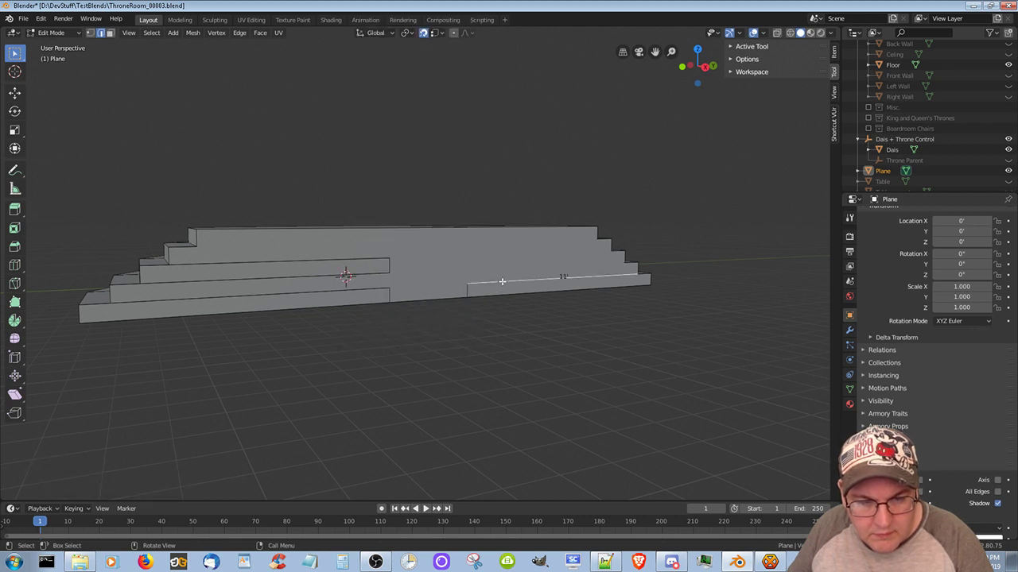
right_click(501, 282)
left_click(474, 326)
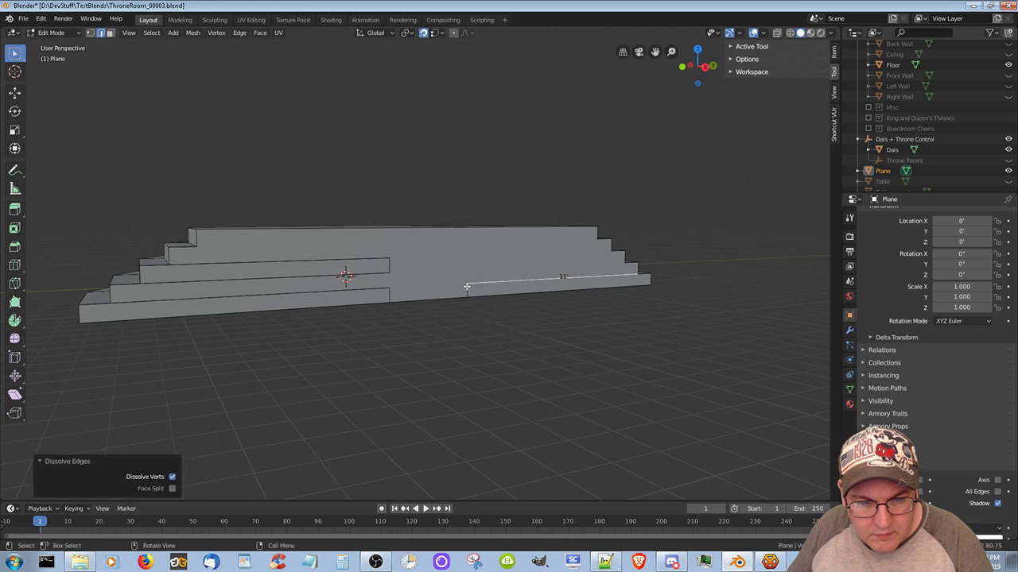
left_click(467, 286)
right_click(467, 288)
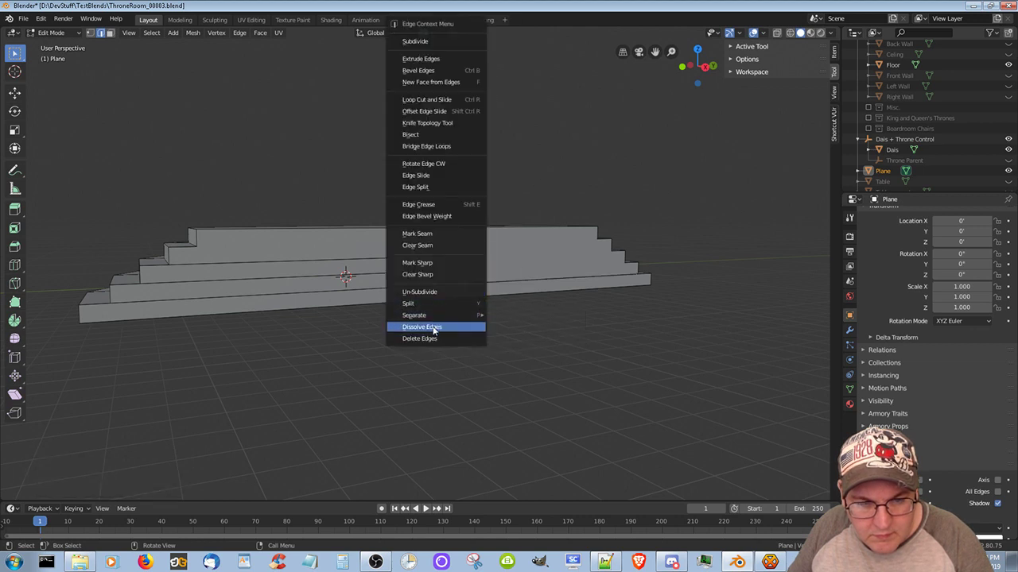
left_click(433, 327)
Dissolve the remaining step edges on the dais's flat vertical face, including the 10' horizontal edge and the short vertical end edges
left_click(389, 294)
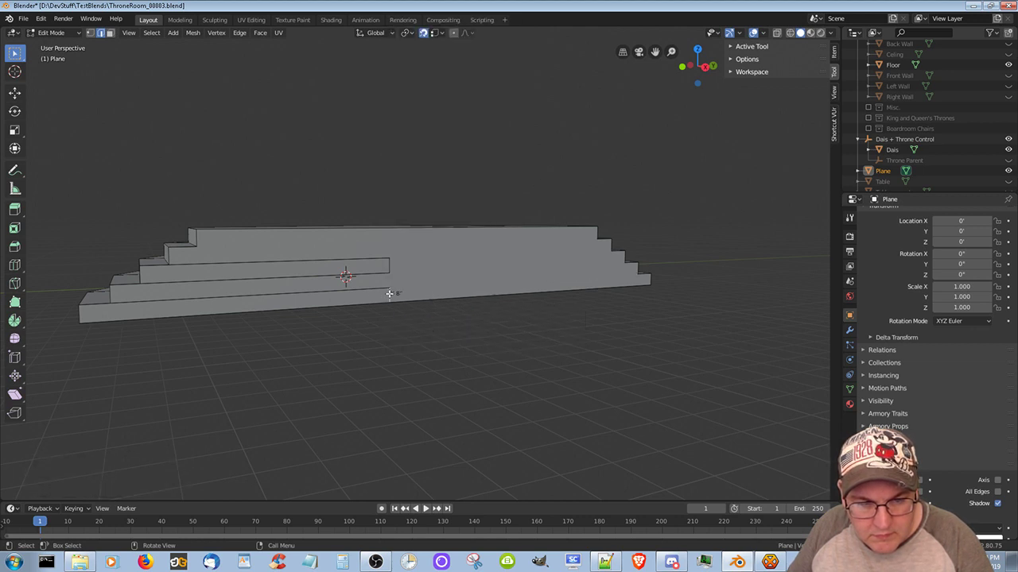
right_click(389, 295)
left_click(371, 325)
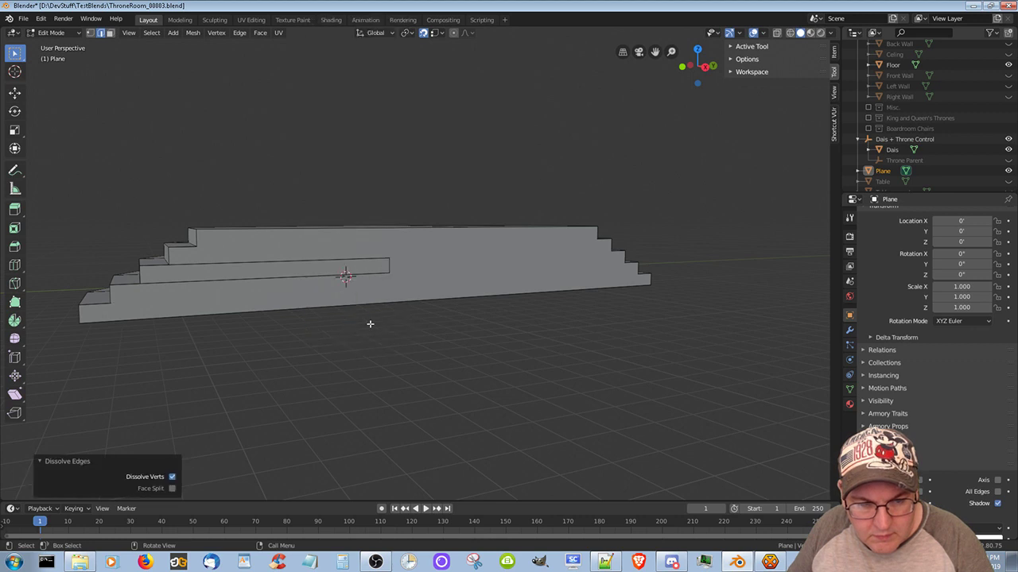
left_click(370, 276)
right_click(370, 276)
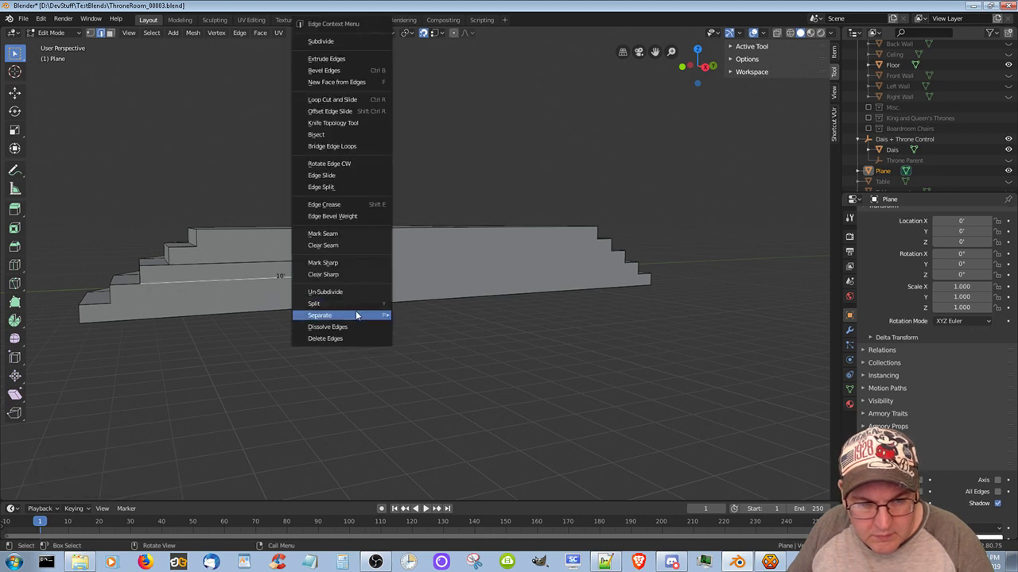
left_click(348, 322)
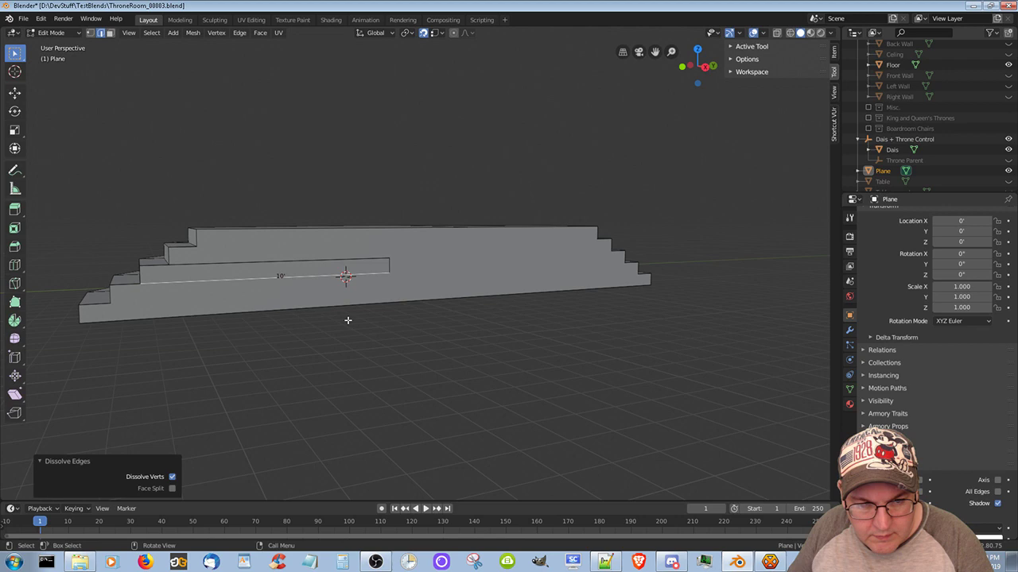
right_click(388, 264)
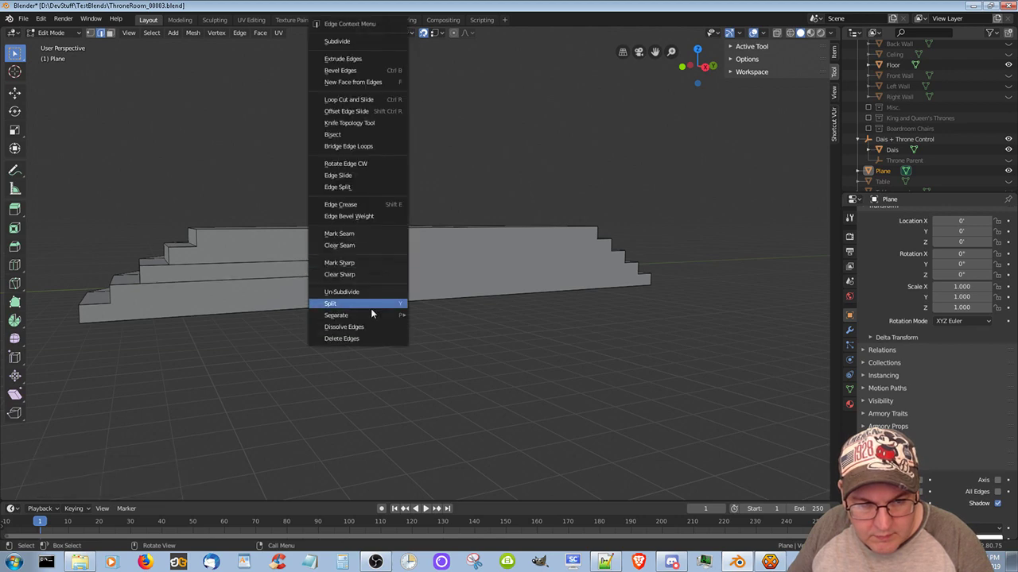
left_click(360, 326)
Dissolve the lengthwise edge between the triangular and four-sided faces on the dais's top
middle_click_drag(329, 270, 311, 350)
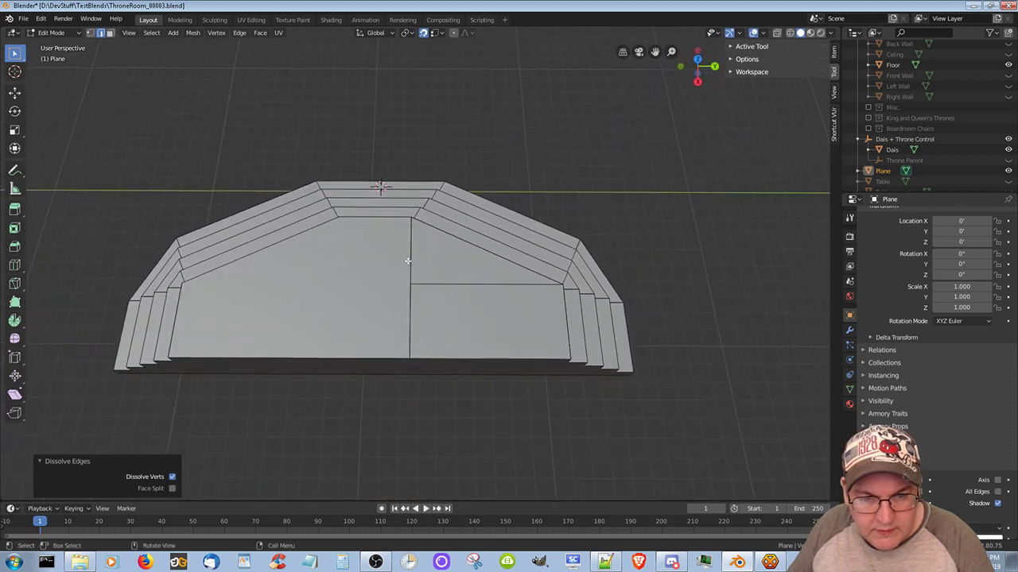
left_click(411, 258)
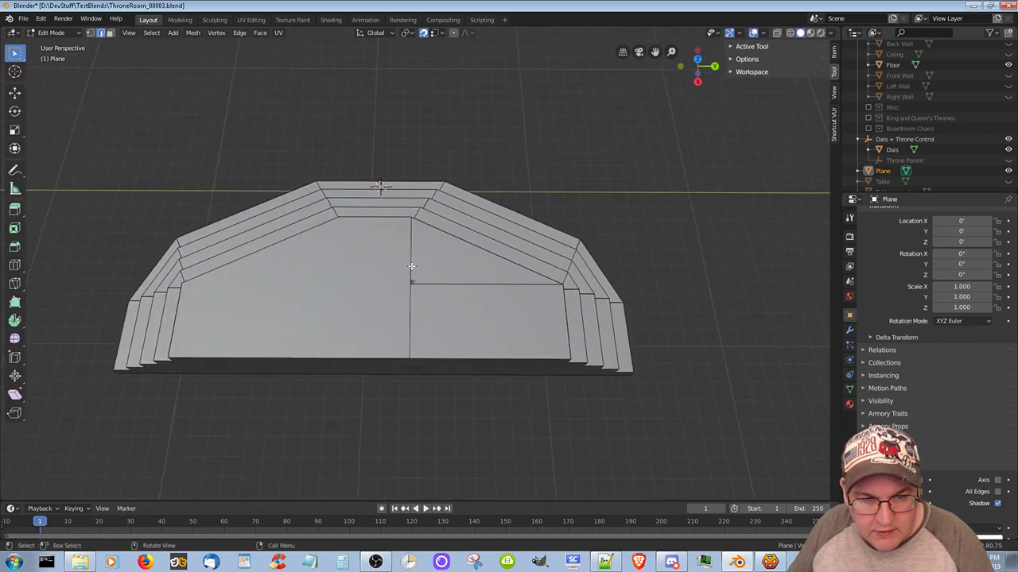
left_click(456, 284)
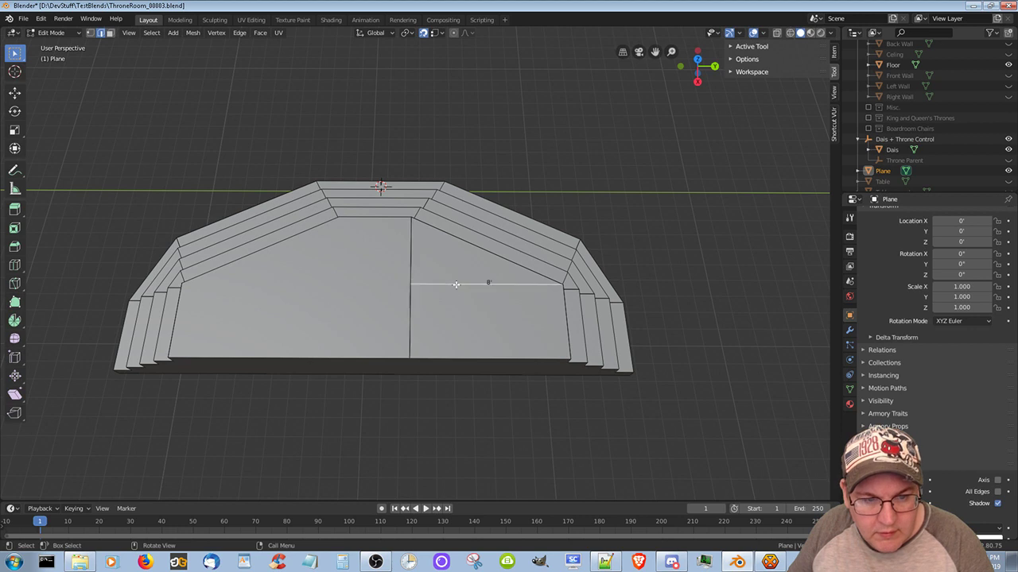
right_click(456, 284)
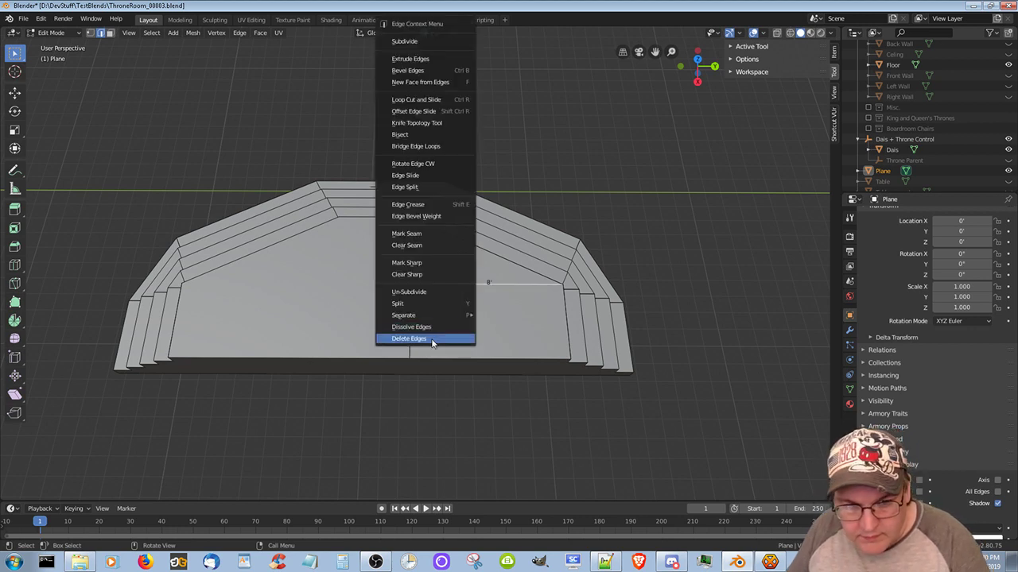
left_click(432, 327)
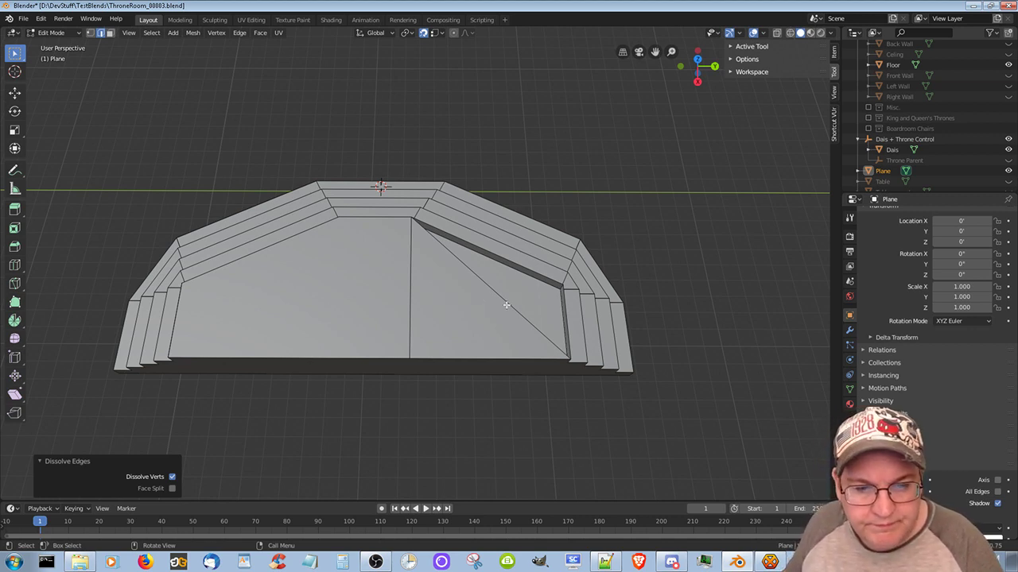
Fill the triangular gap in the dais's top with a new face from its diagonal and two outer edges
left_click(508, 304)
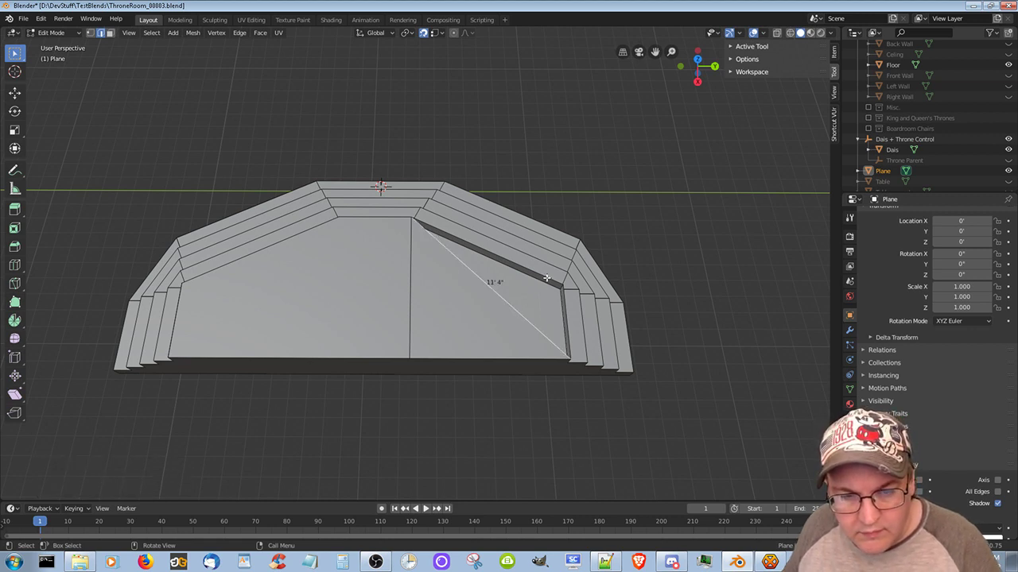
middle_click_drag(547, 278, 409, 254)
left_click(396, 266, "shift")
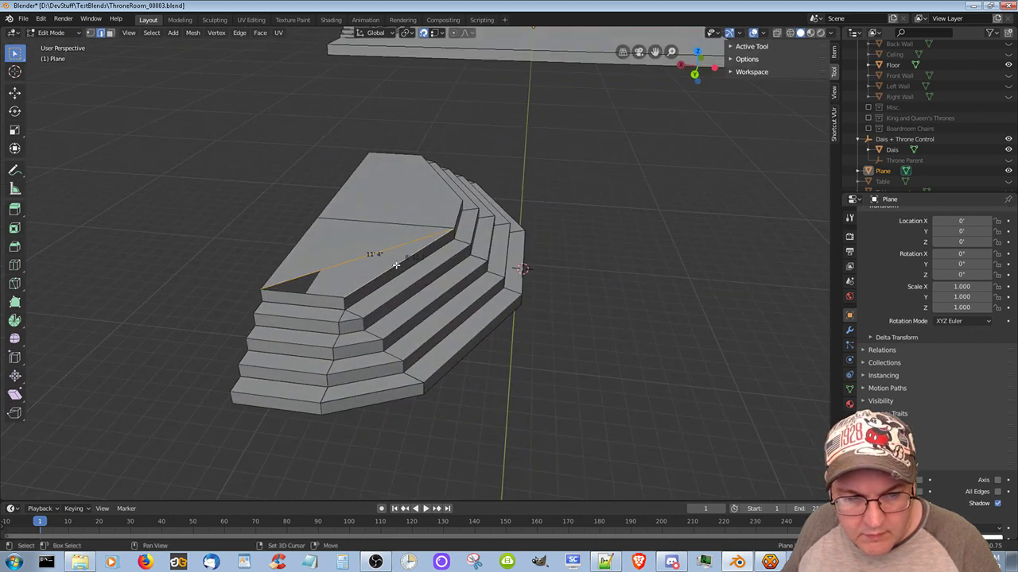
left_click(311, 294, "shift")
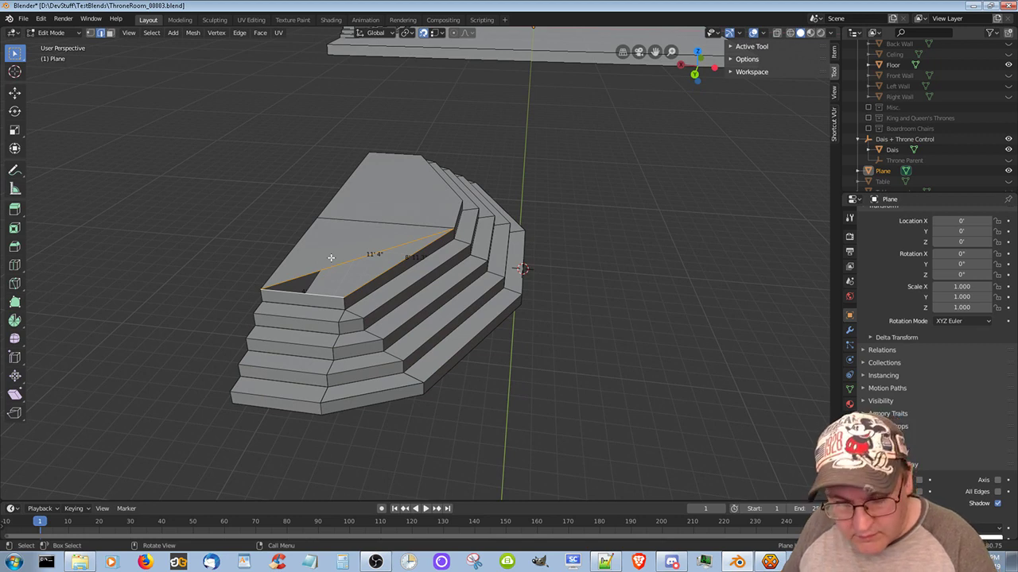
key("f")
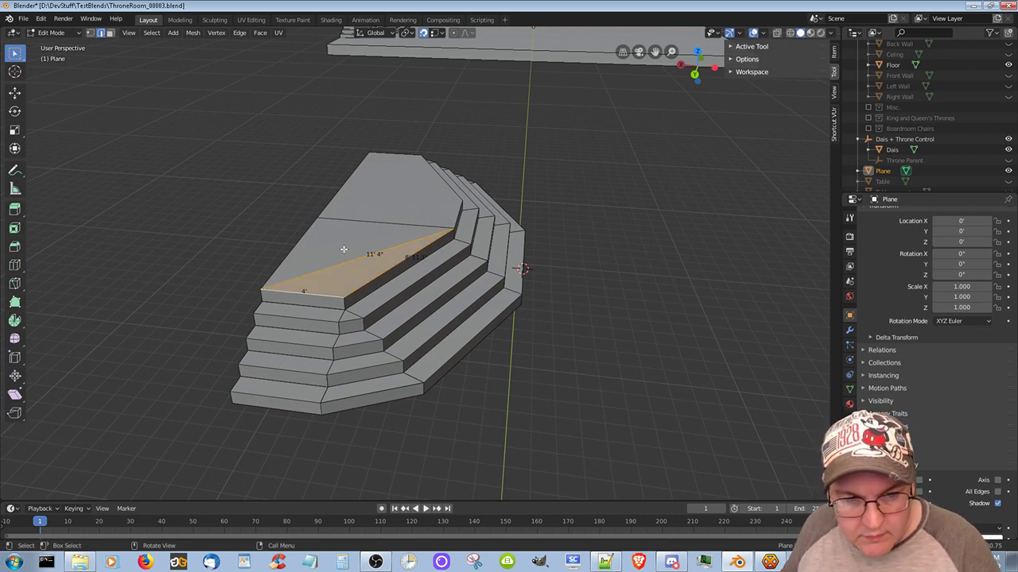
Dissolve the diagonal edge and the remaining crosswise edge on the top so it becomes one face
middle_click_drag(343, 250, 394, 301)
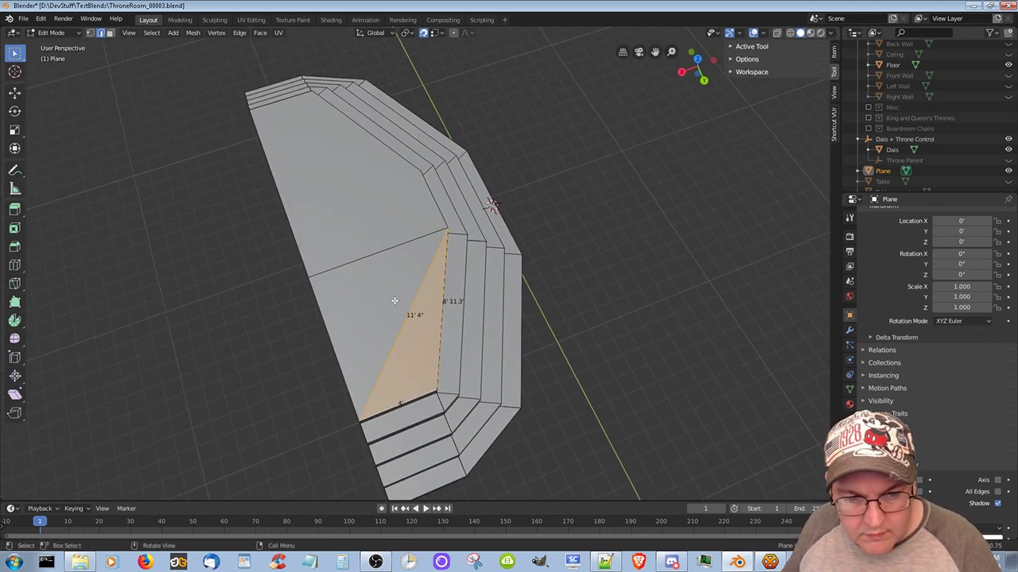
key("alt+a")
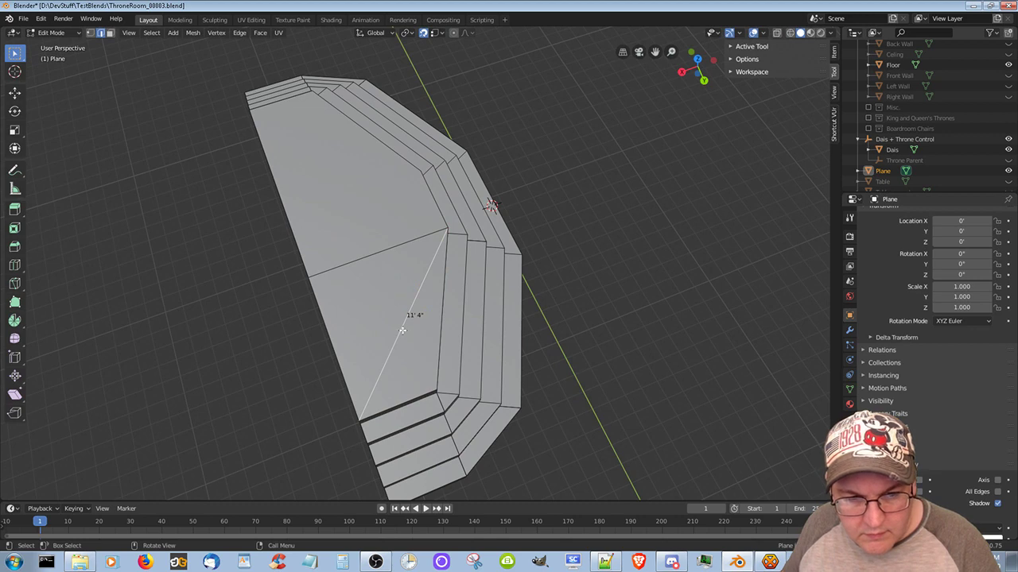
right_click(401, 331)
left_click(401, 331)
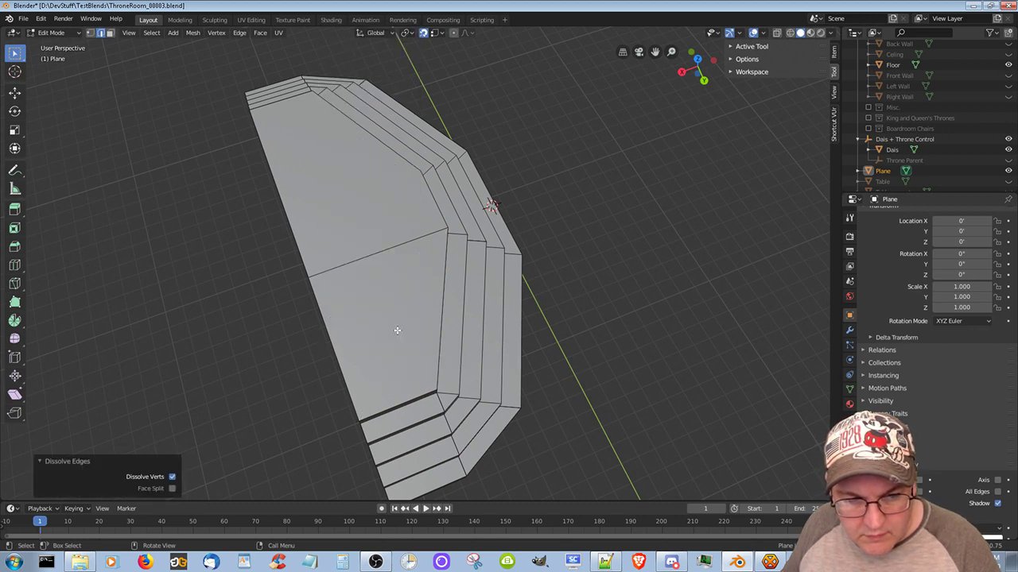
middle_click_drag(411, 322, 453, 291)
left_click(397, 266)
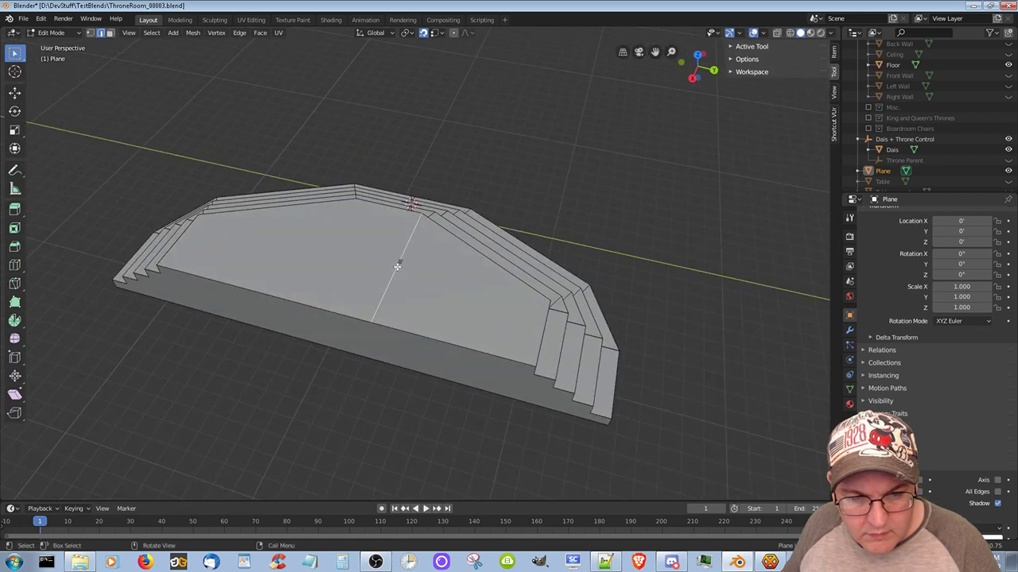
right_click(398, 266)
left_click(376, 326)
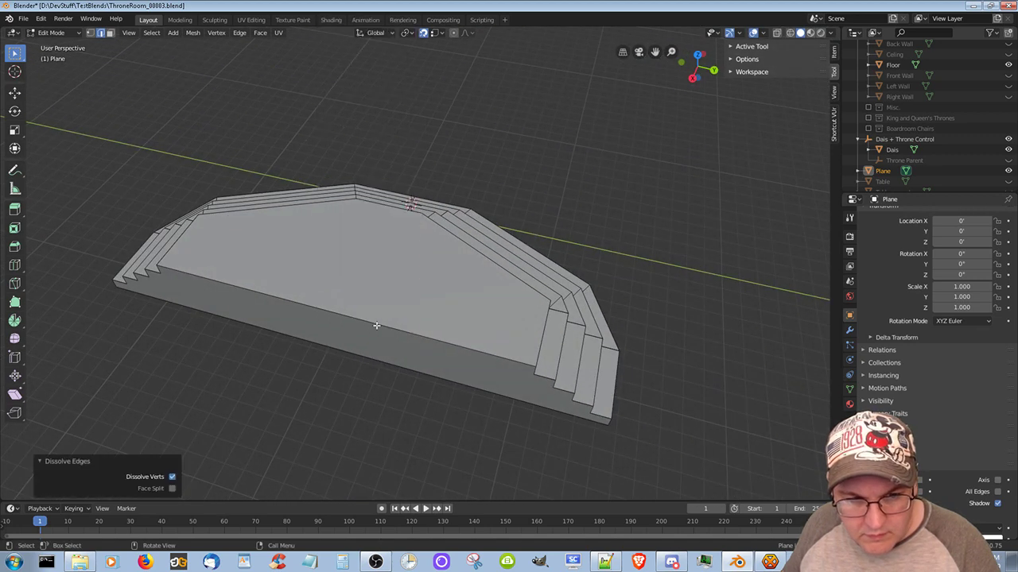
Examine the cleaned dais from several sides and compare it with the stepped dais standing on the floor slab
middle_click_drag(400, 283, 302, 304)
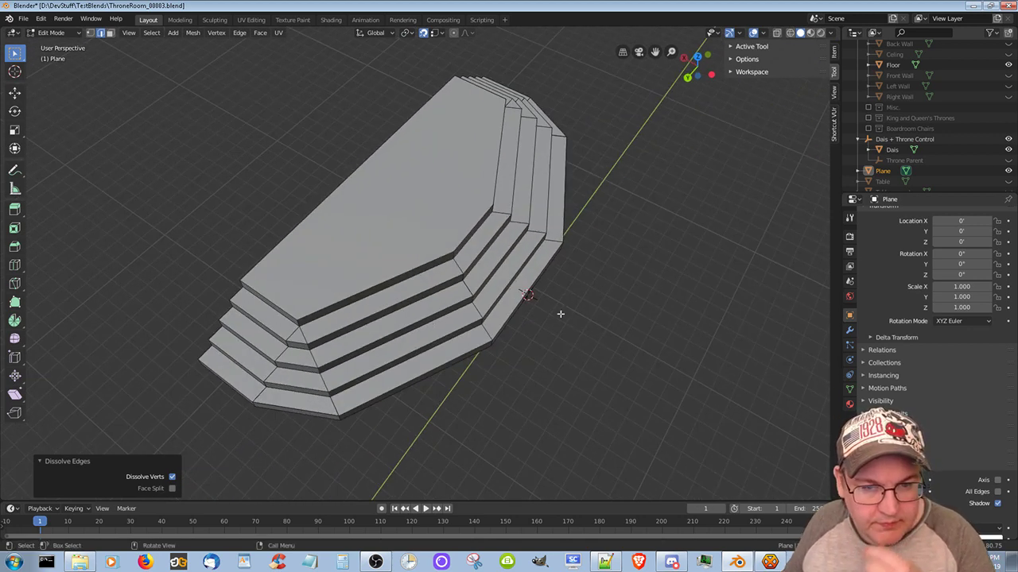
middle_click_drag(560, 314, 375, 339)
scroll(583, 310, "down", 2)
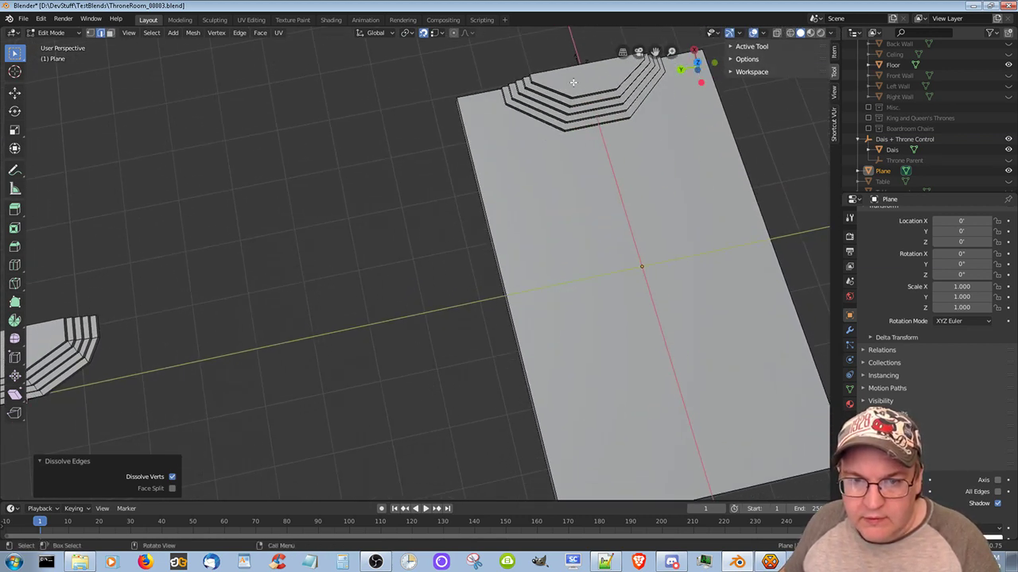
middle_click_drag(588, 199, 600, 219)
scroll(600, 219, "up", 3)
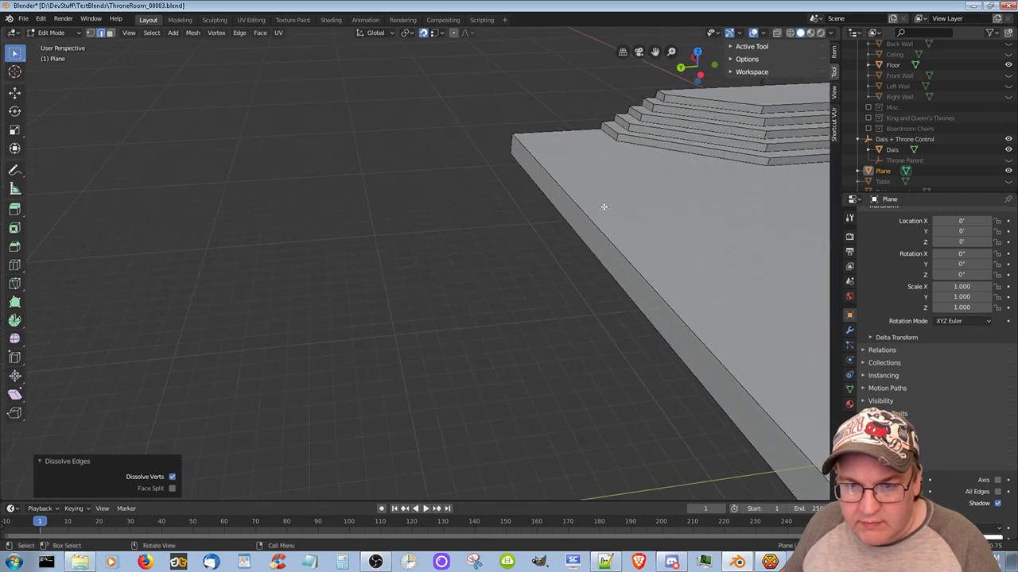
middle_click_drag(725, 139, 548, 257)
scroll(371, 202, "up", 4)
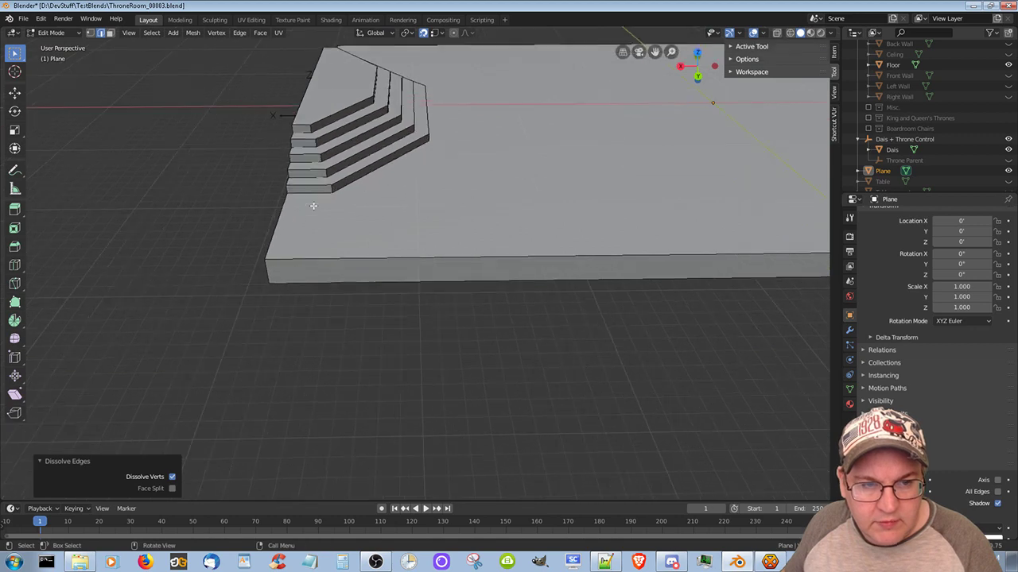
scroll(301, 204, "up", 1)
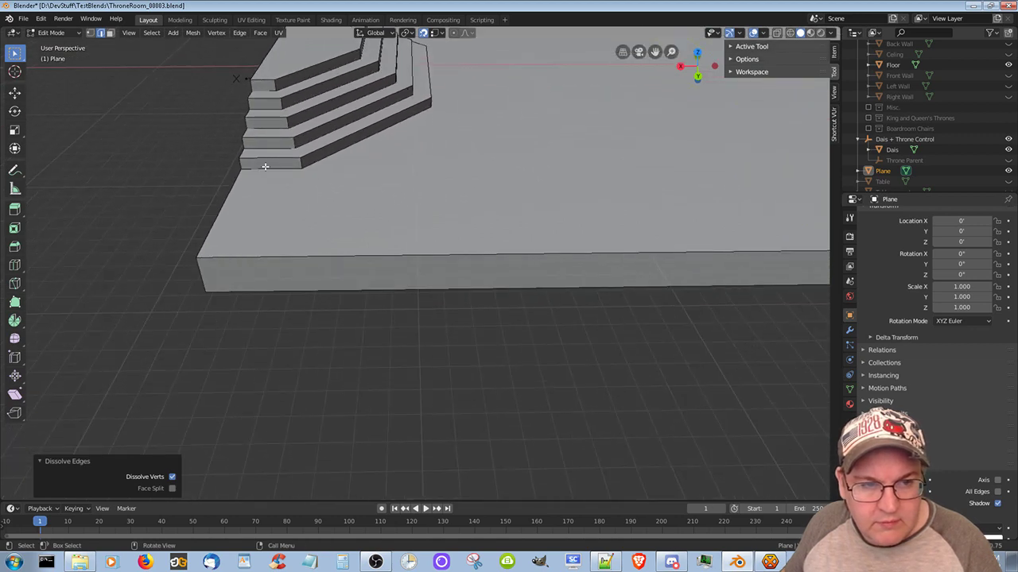
middle_click_drag(370, 204, 723, 229)
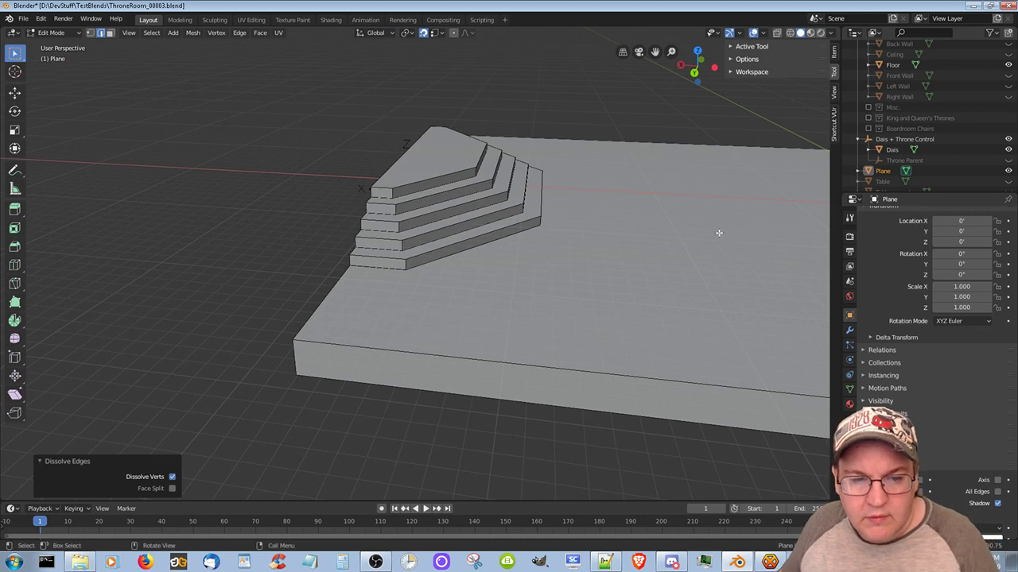
middle_click_drag(638, 263, 594, 282)
scroll(594, 282, "down", 12)
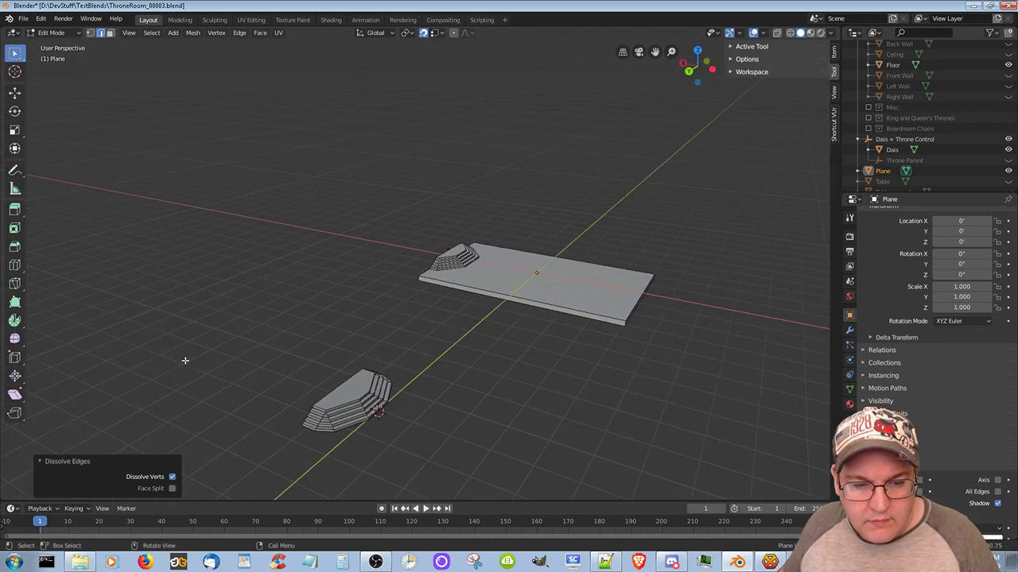
scroll(358, 415, "up", 6)
middle_click_drag(386, 476, 374, 425)
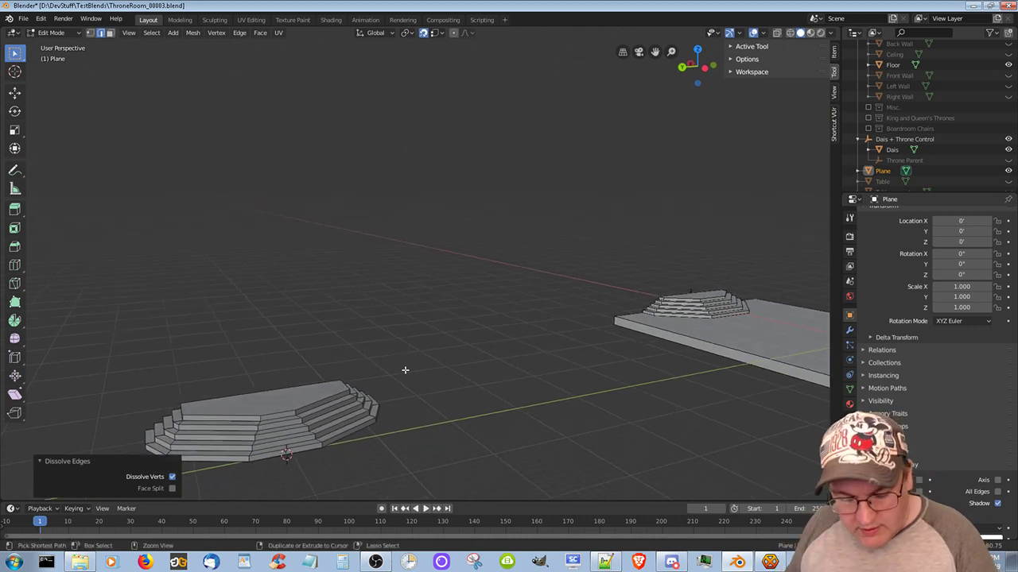
Save the throne room blend file
key("ctrl+s")
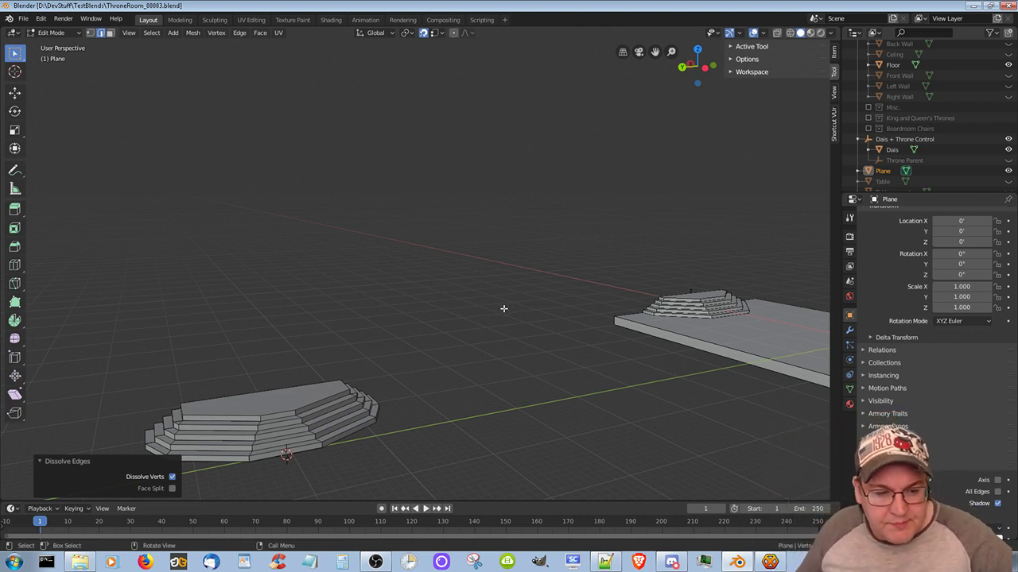
middle_click_drag(387, 402, 442, 415)
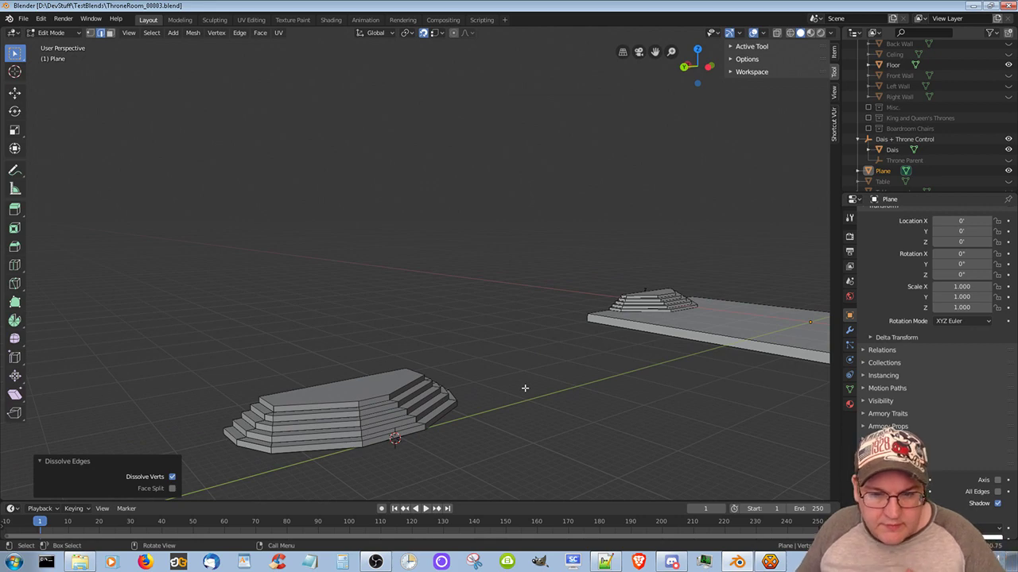
mouse_move(524, 388)
middle_mouse_down()
mouse_move(456, 418)
mouse_move(504, 411)
mouse_move(536, 392)
middle_mouse_up()
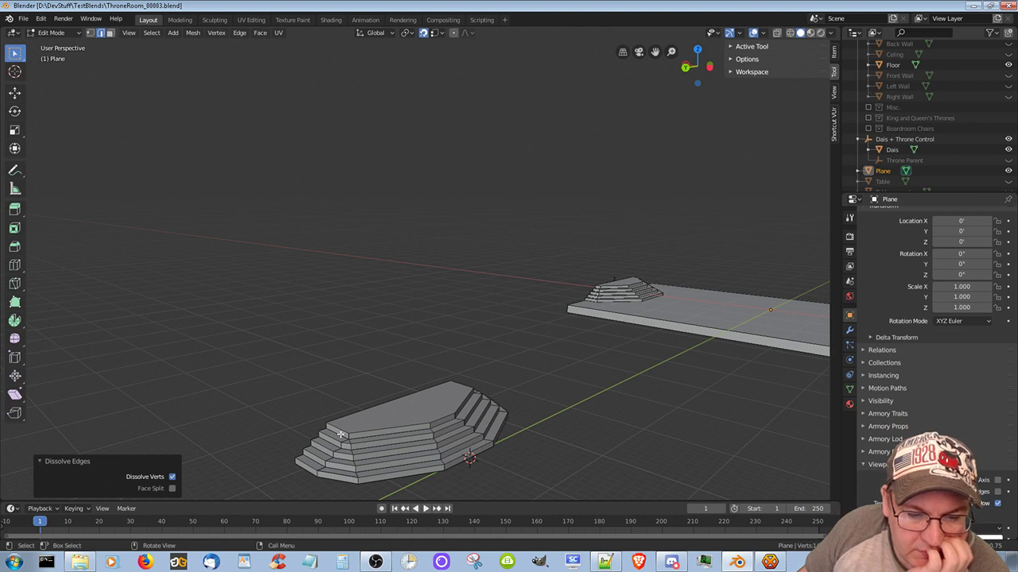
middle_click_drag(327, 482, 357, 482)
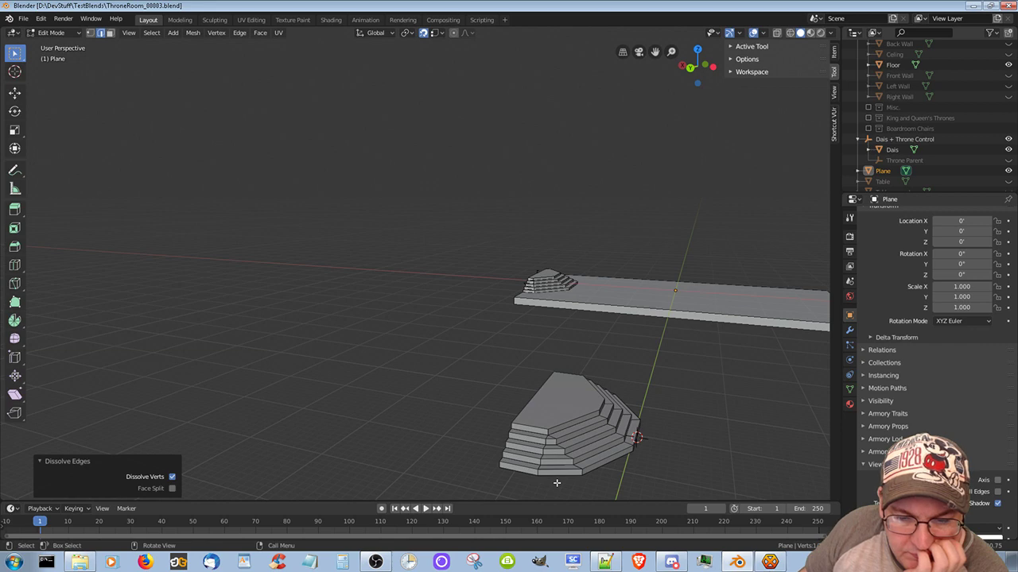
middle_click_drag(608, 473, 481, 459)
middle_click_drag(663, 470, 660, 472)
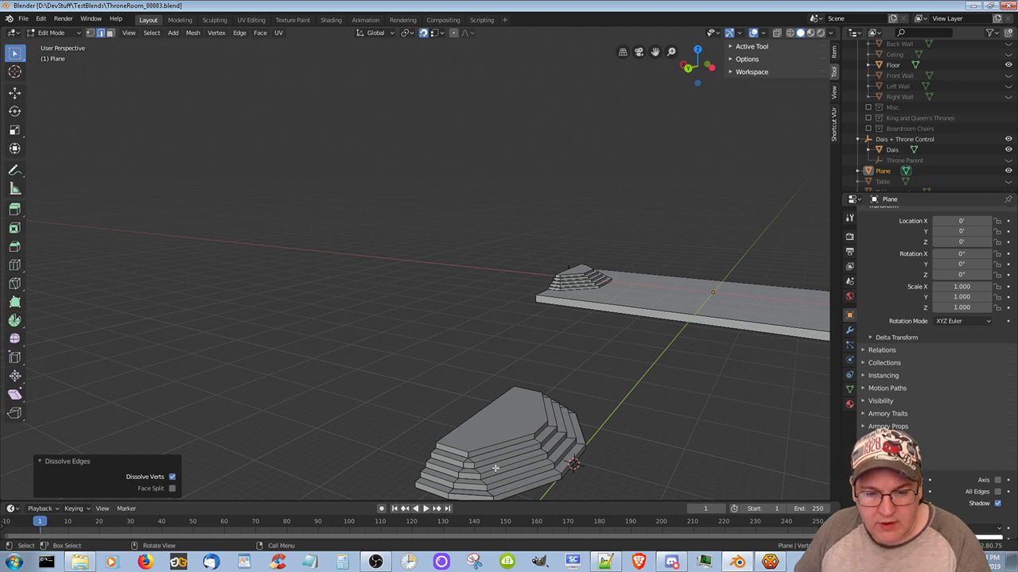
middle_click_drag(498, 471, 474, 423)
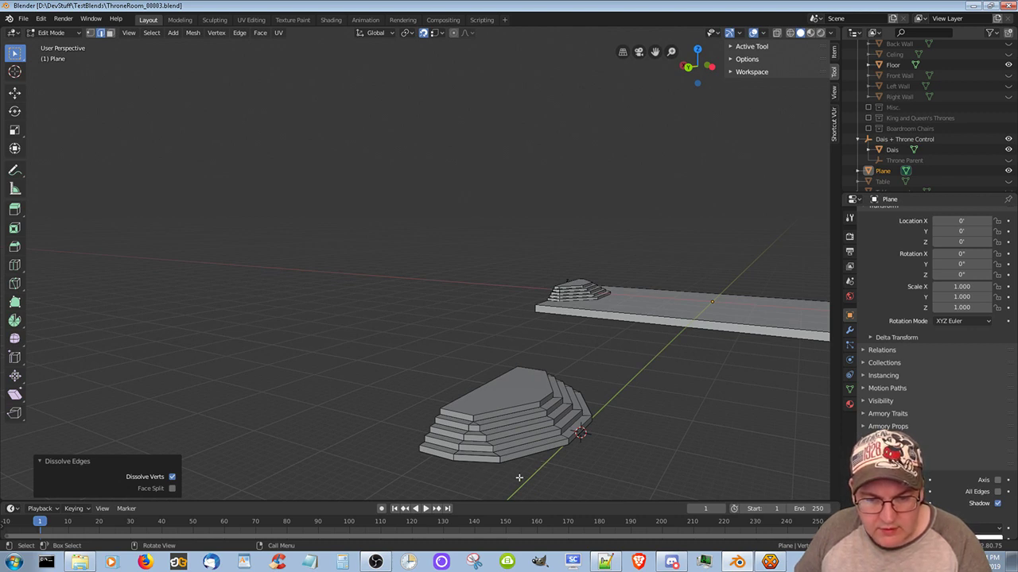
mouse_move(507, 444)
middle_mouse_down()
mouse_move(509, 457)
mouse_move(510, 445)
middle_mouse_up()
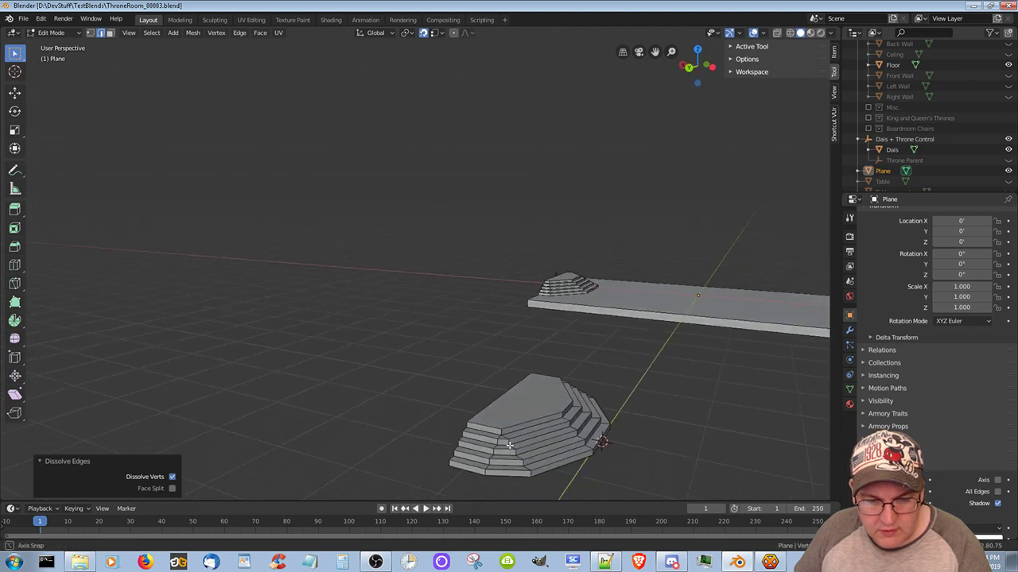
scroll(510, 445, "down", 2)
scroll(517, 437, "up", 4)
scroll(534, 417, "down", 6)
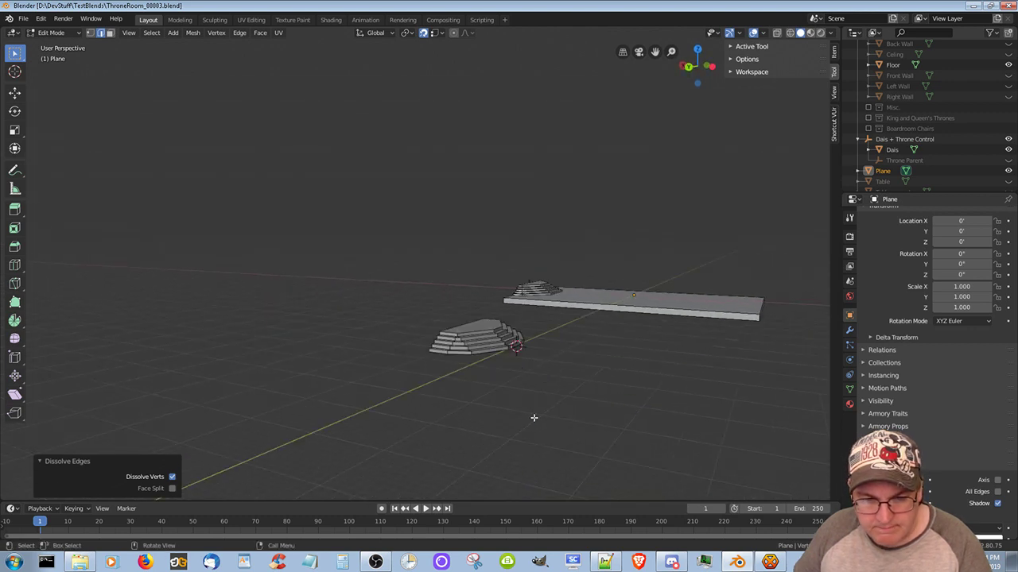
Select the top and bottom edges of the corner riser faces on the dais's three lowest steps
scroll(501, 411, "down", 3)
scroll(503, 411, "up", 2)
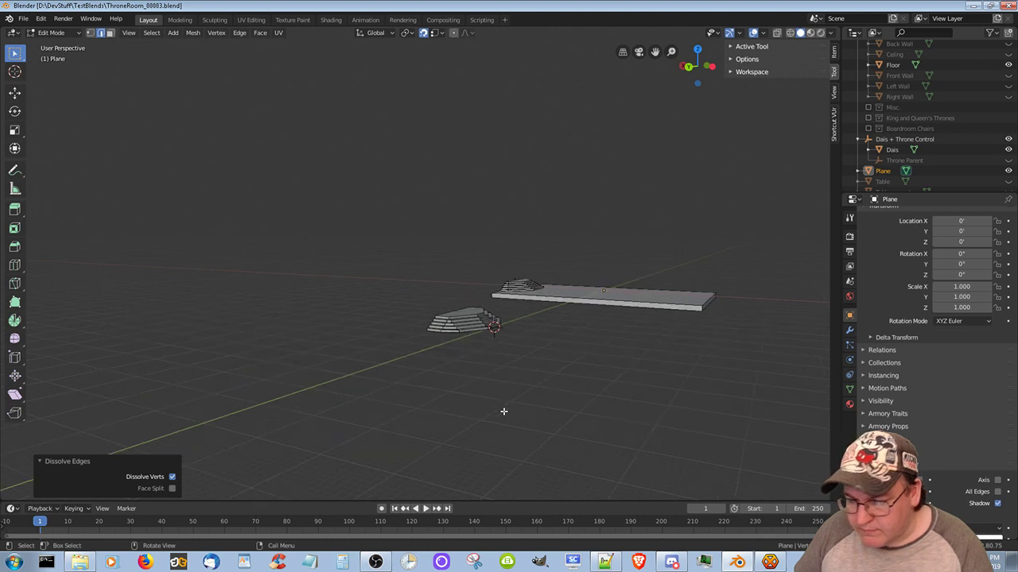
scroll(503, 411, "up", 2)
middle_click_drag(513, 400, 570, 368)
scroll(517, 425, "up", 2)
scroll(568, 373, "up", 3)
middle_click_drag(595, 407, 562, 375)
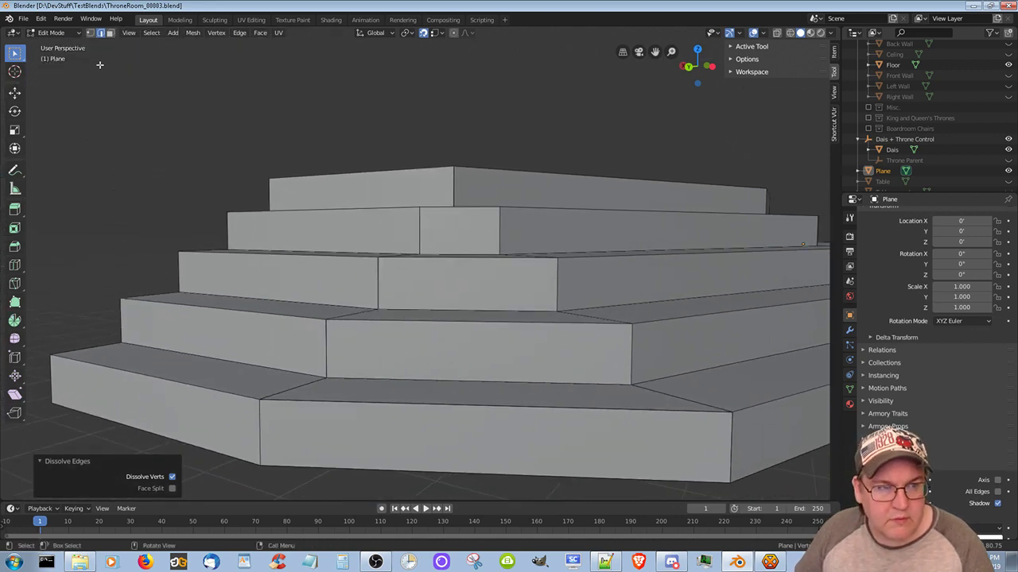
left_click(488, 475)
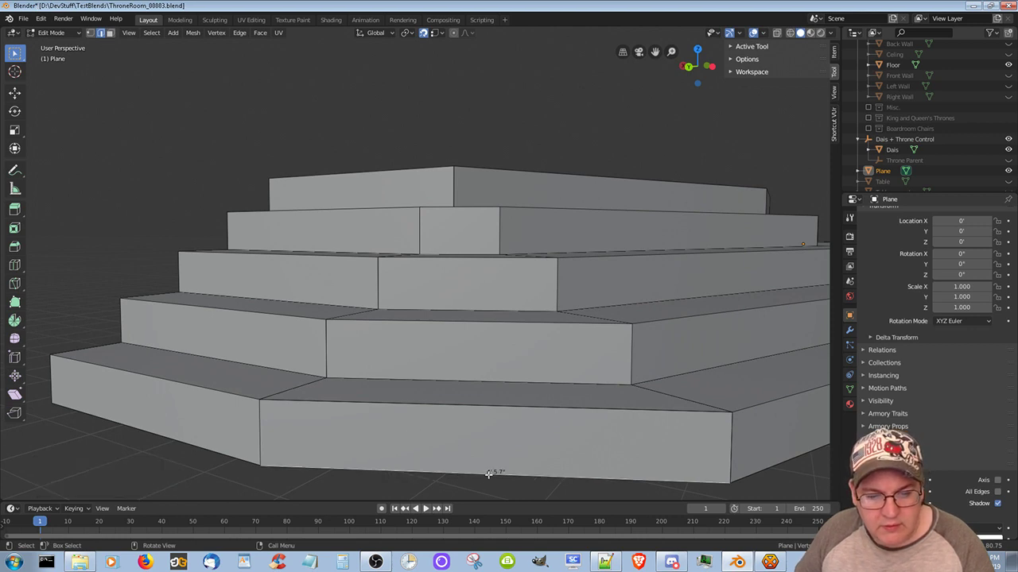
left_click(477, 407, "shift")
left_click(483, 381, "shift")
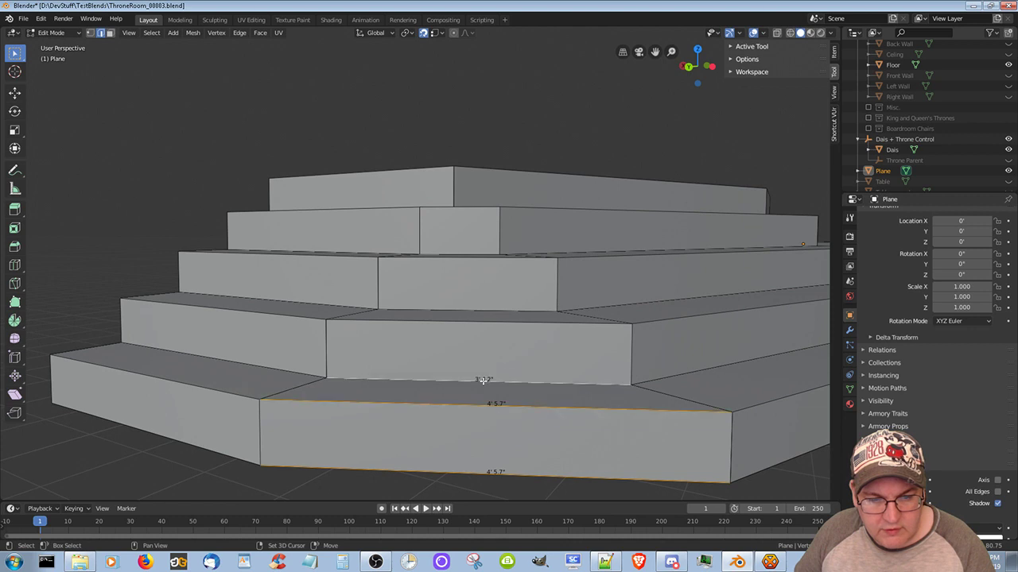
left_click(469, 319, "shift")
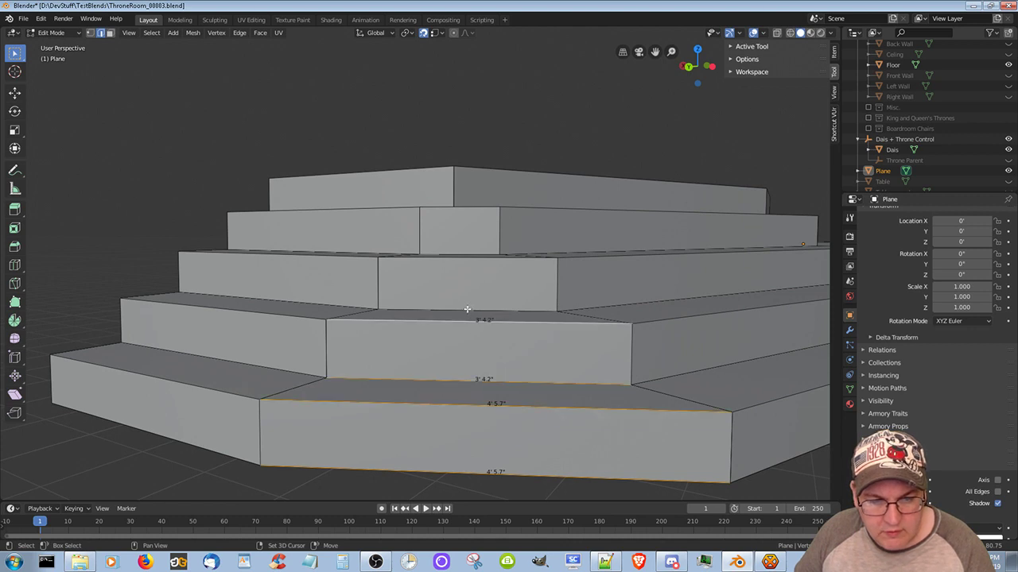
left_click(467, 309, "shift")
left_click(465, 255, "shift")
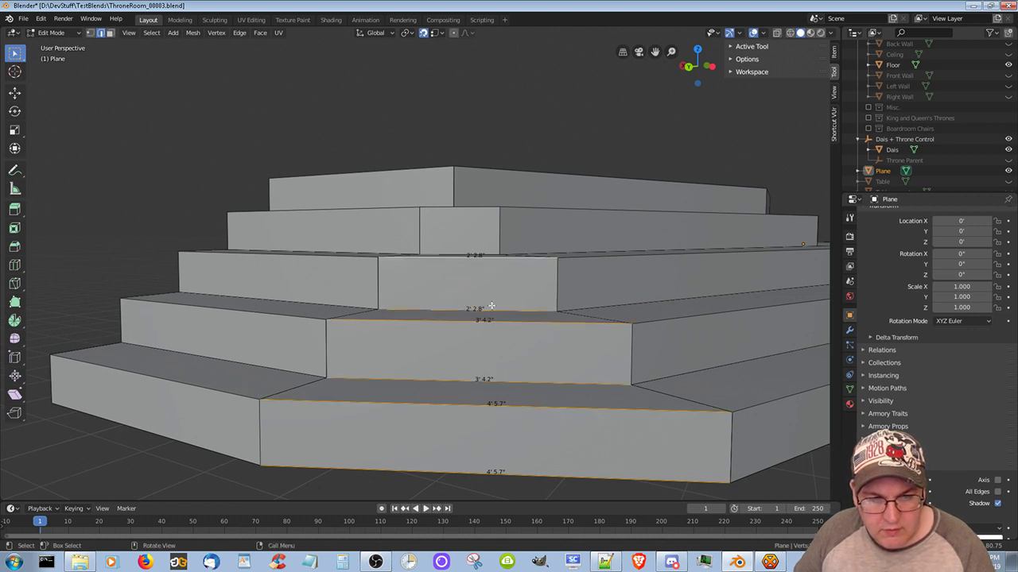
Add the fourth step's top and bottom corner riser edges to the selection and subdivide all selected edges with one cut
middle_click_drag(491, 306, 472, 350)
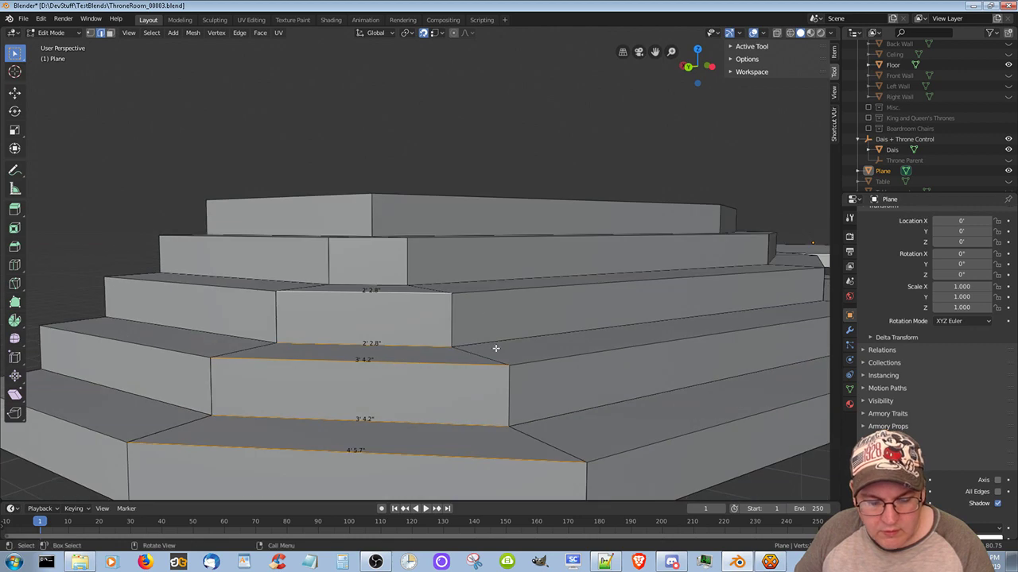
scroll(494, 348, "down", 7)
scroll(481, 344, "up", 7)
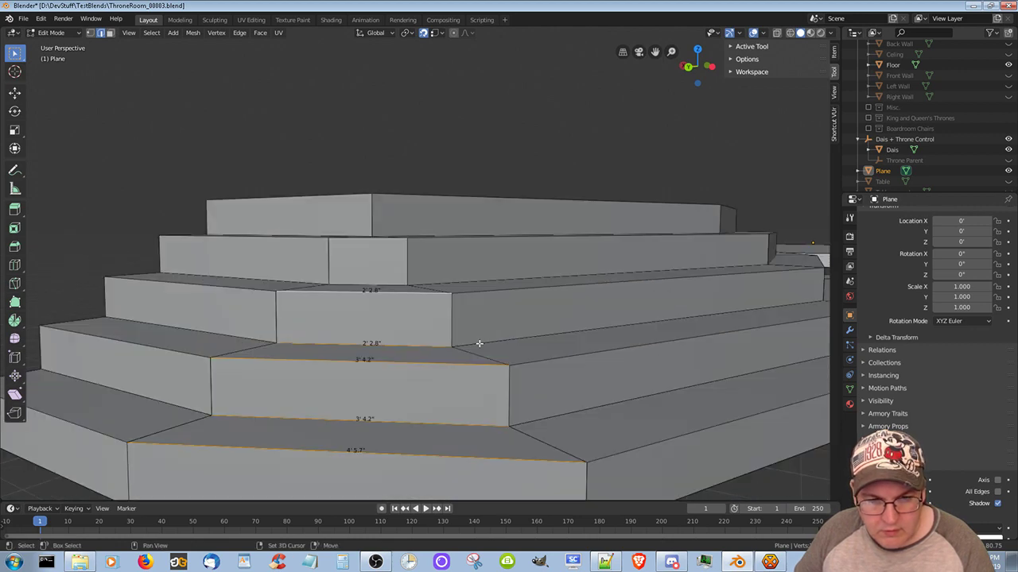
middle_click_drag(480, 343, 482, 353, "shift")
scroll(485, 362, "down", 5)
scroll(491, 385, "down", 3)
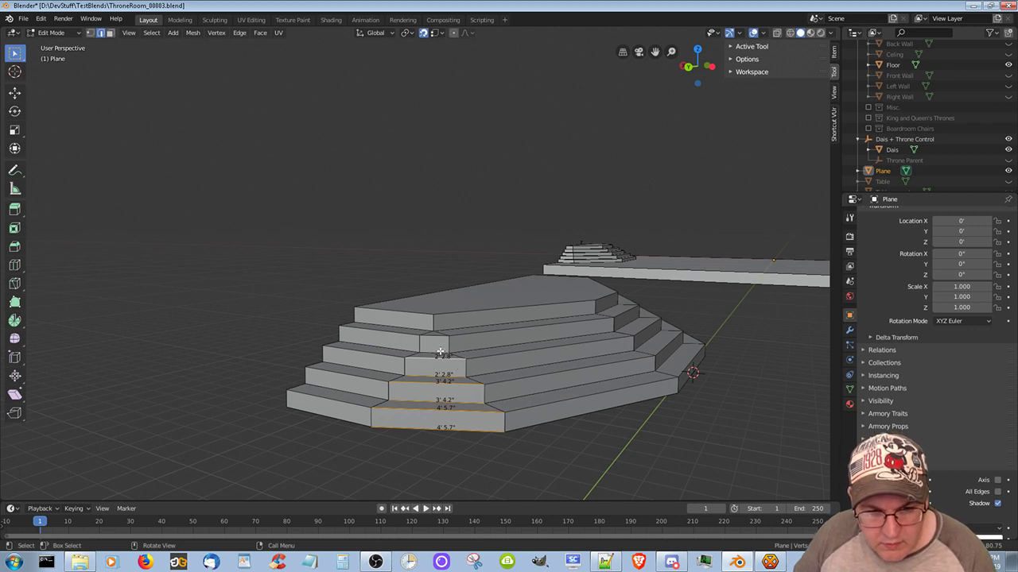
key("shift")
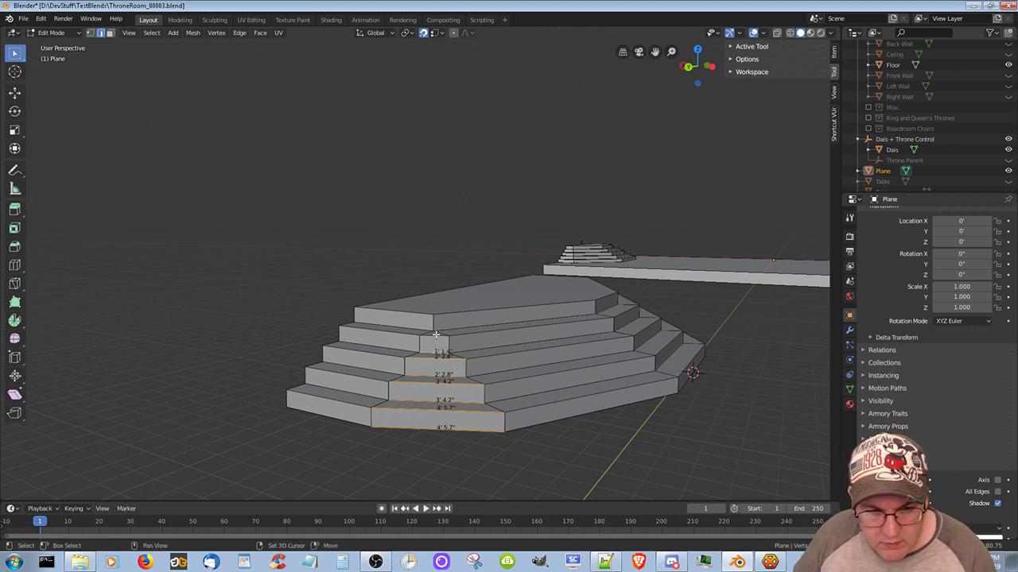
left_click(433, 334, "shift")
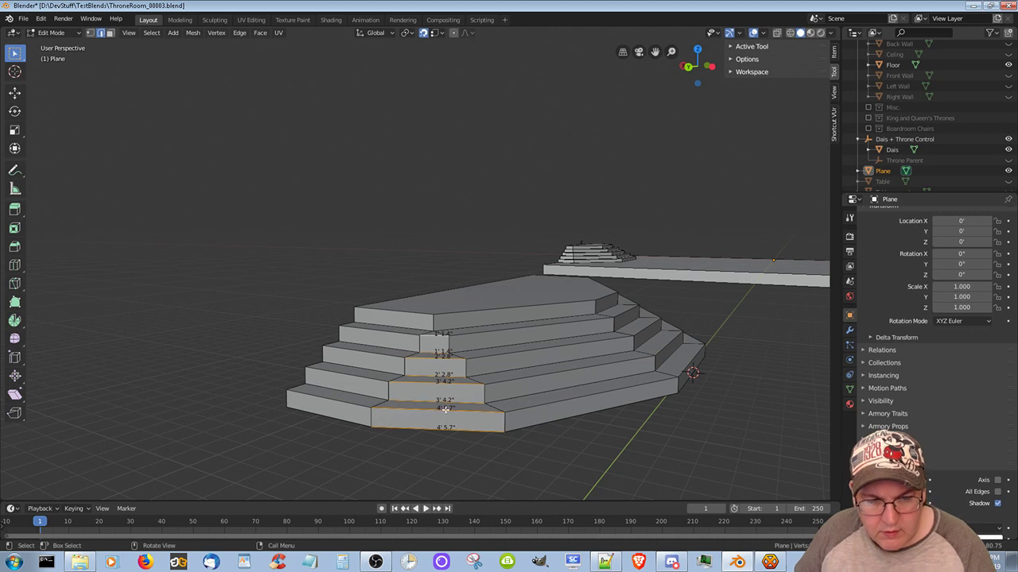
right_click(430, 382)
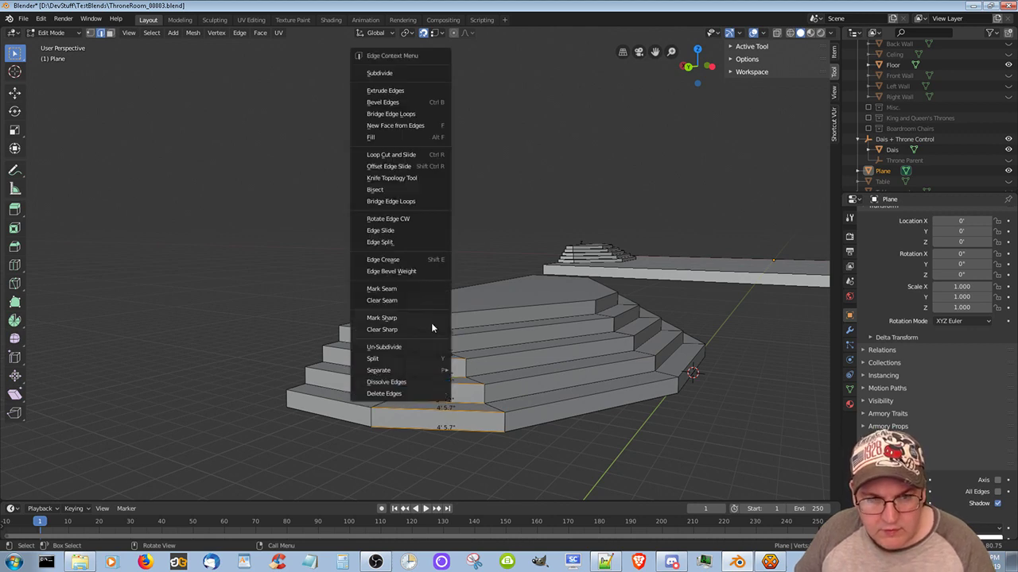
left_click(399, 73)
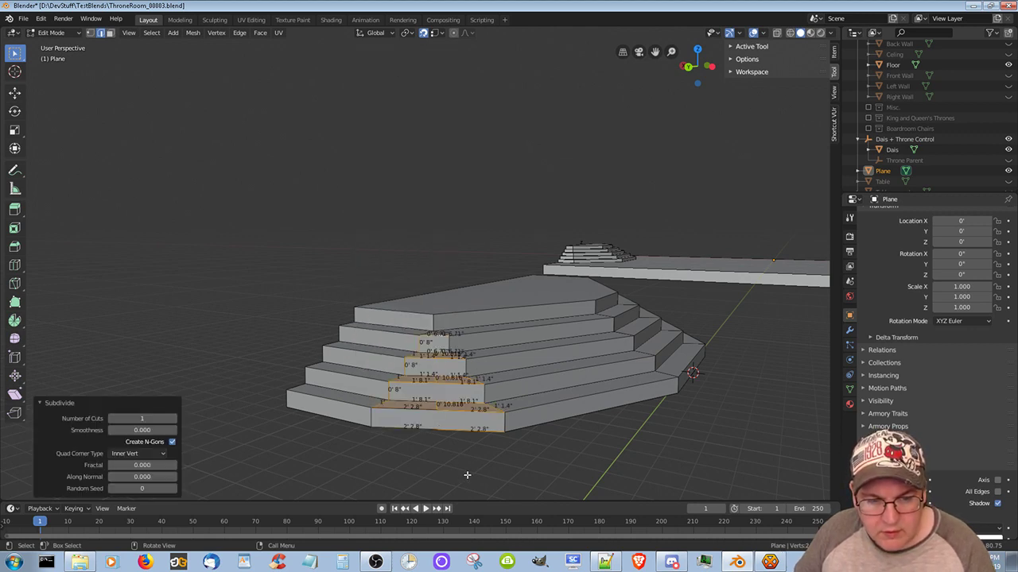
left_click(467, 467)
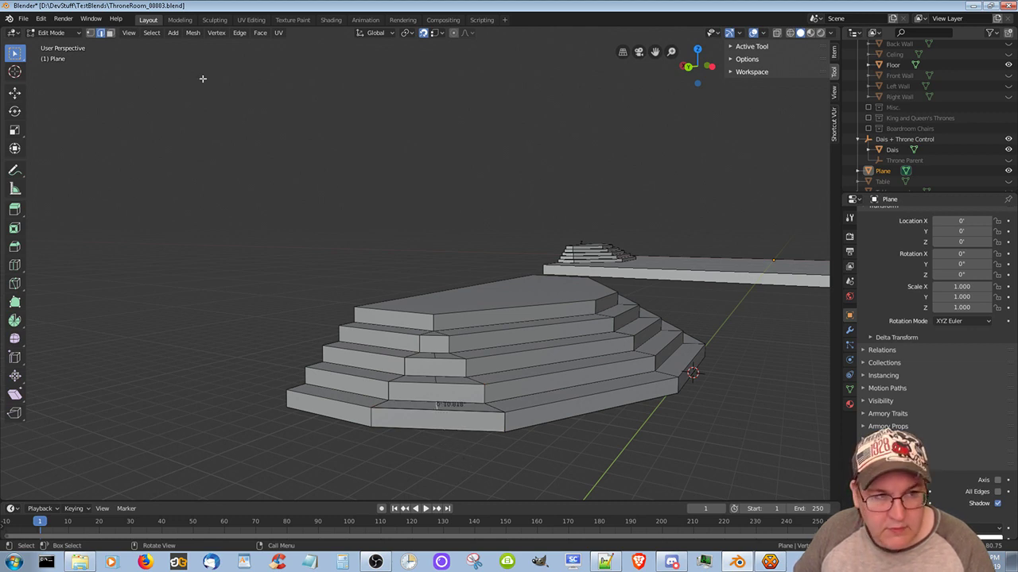
In vertex mode, try to connect the top and bottom midpoint vertices of the corner risers with vertical edges
left_click(91, 33)
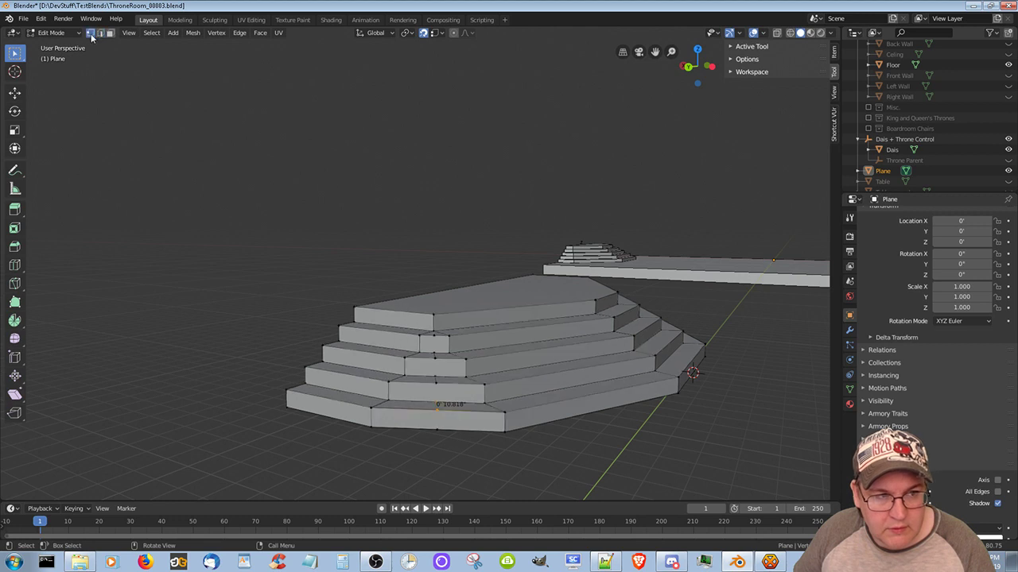
left_click(438, 410)
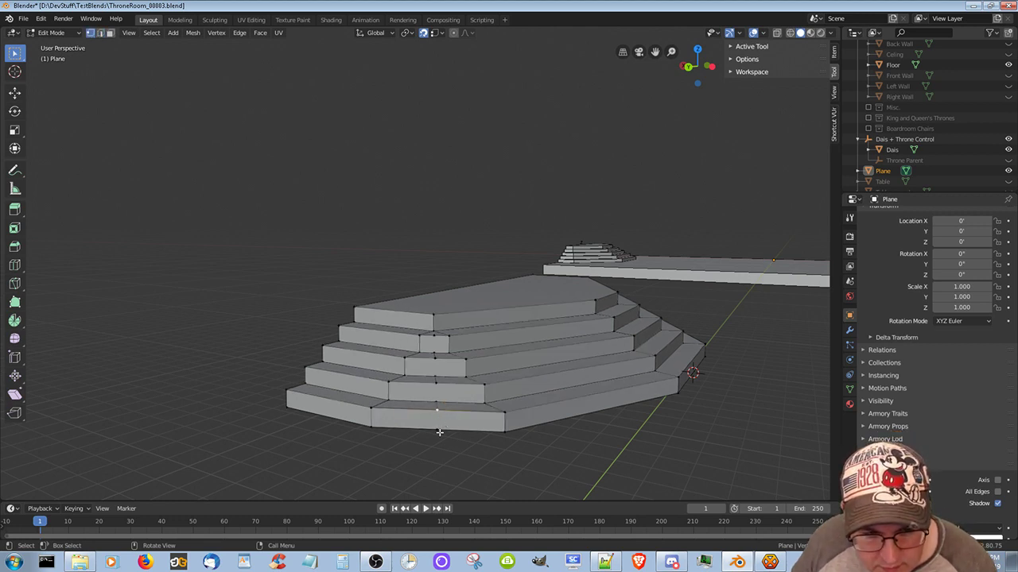
left_click(436, 429, "shift")
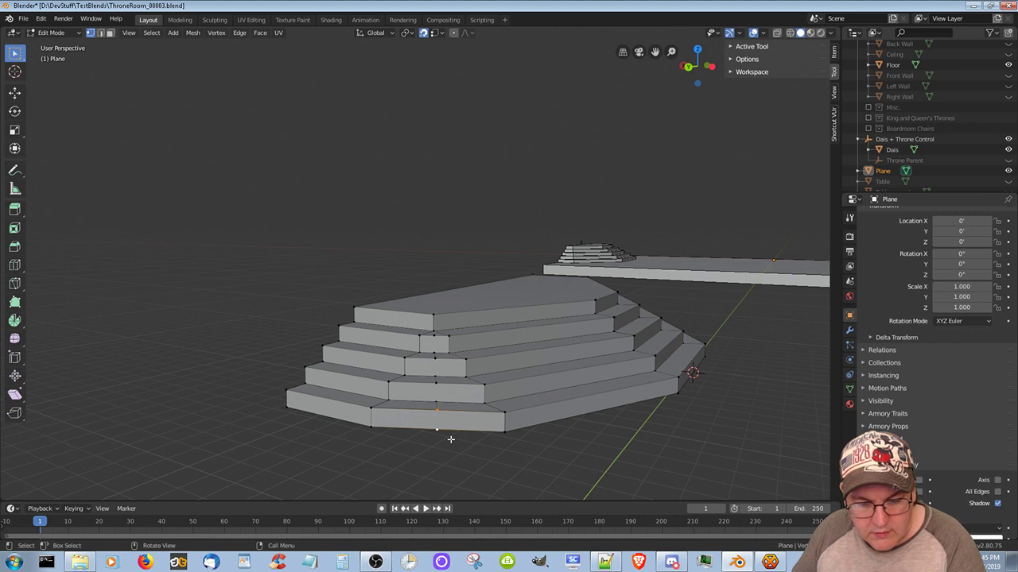
key("j")
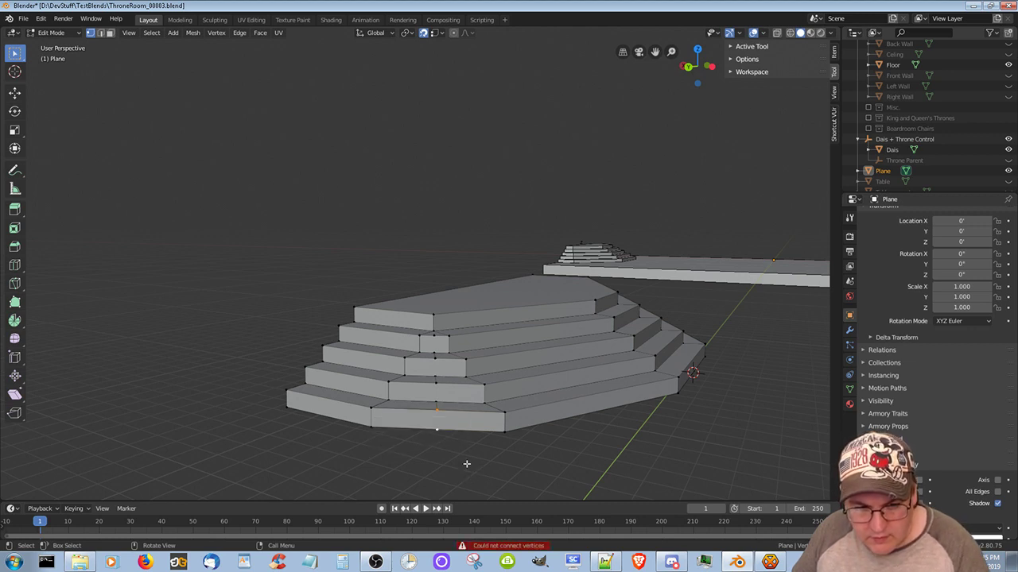
middle_click_drag(454, 448, 451, 474)
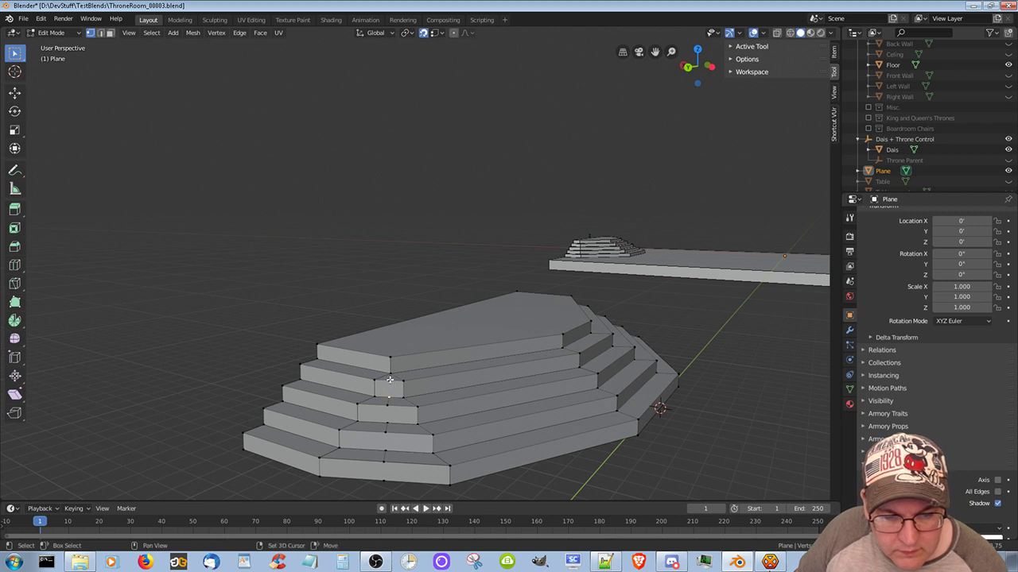
key("j")
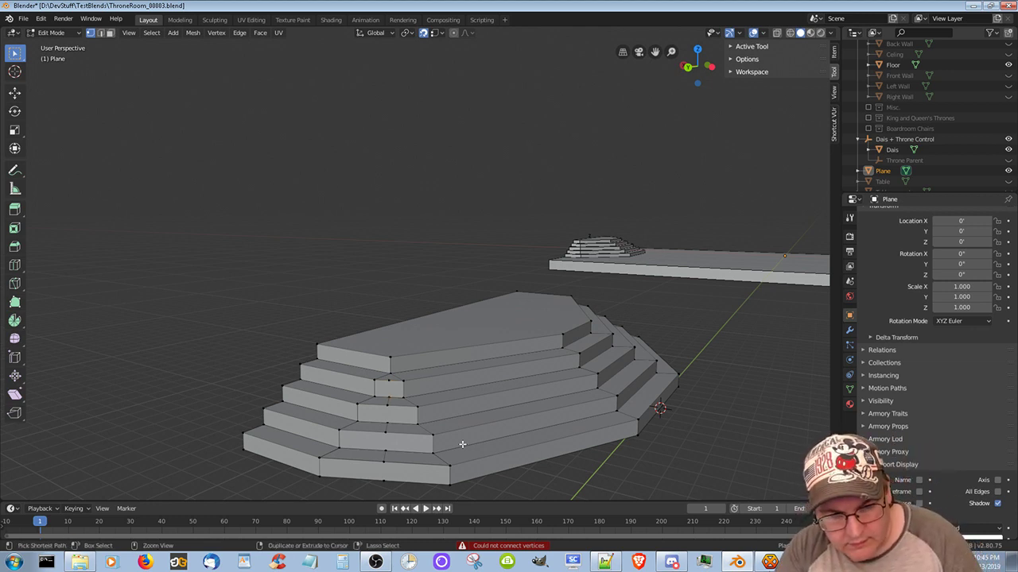
Undo the corner edge subdivision and the added edge selections, back to only the lowest riser's bottom edge being selected
key("k")
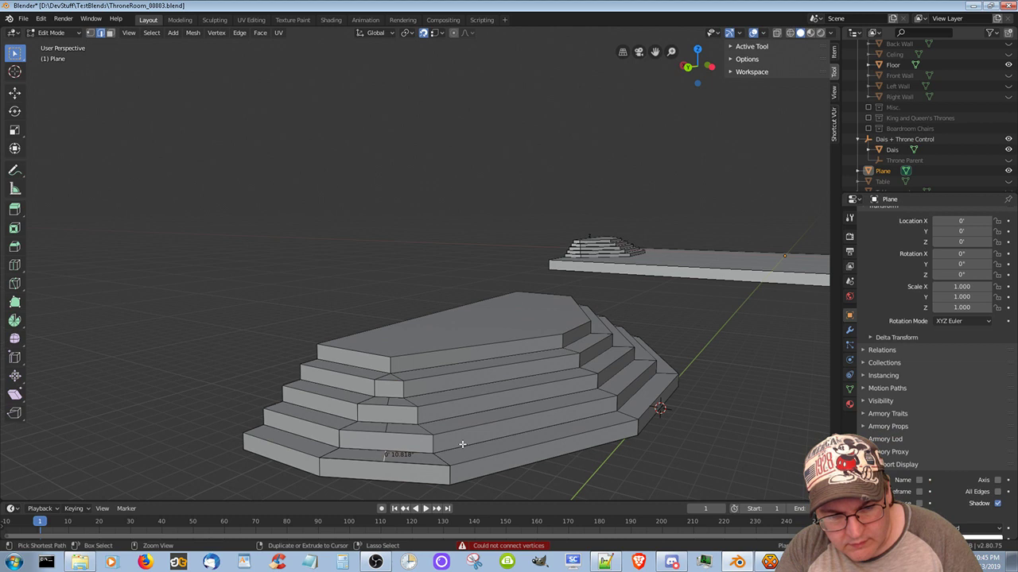
left_click(462, 443, "ctrl")
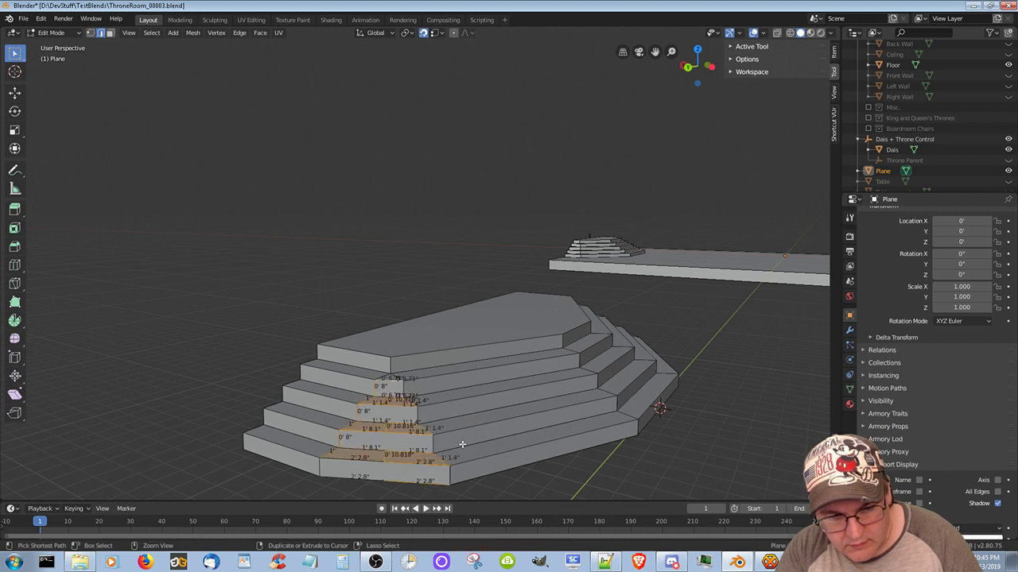
key("ctrl+z")
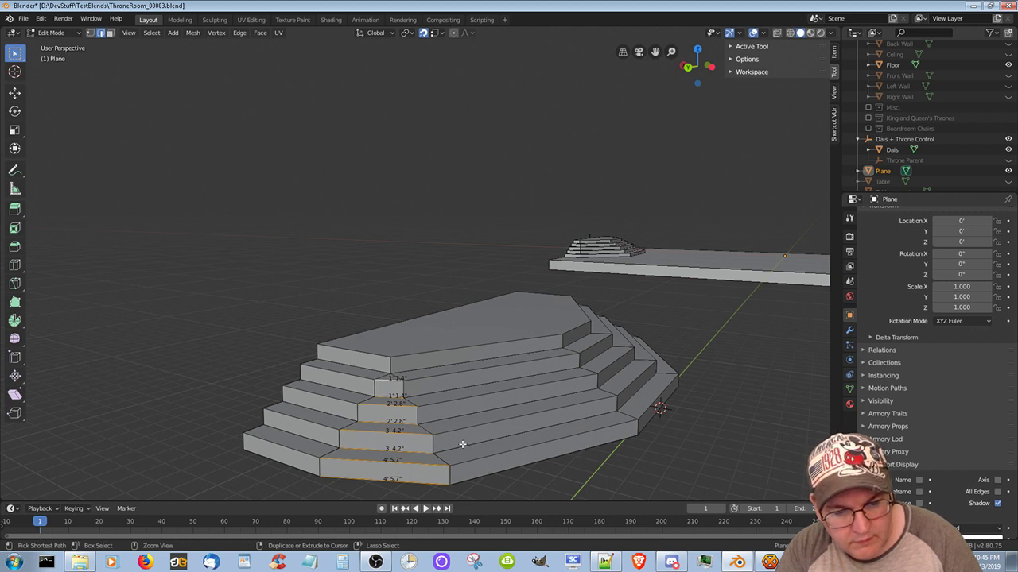
key("ctrl+z")
key("ctrl+z")
key("ctrl+z")
key("ctrl+z")
key("ctrl+z")
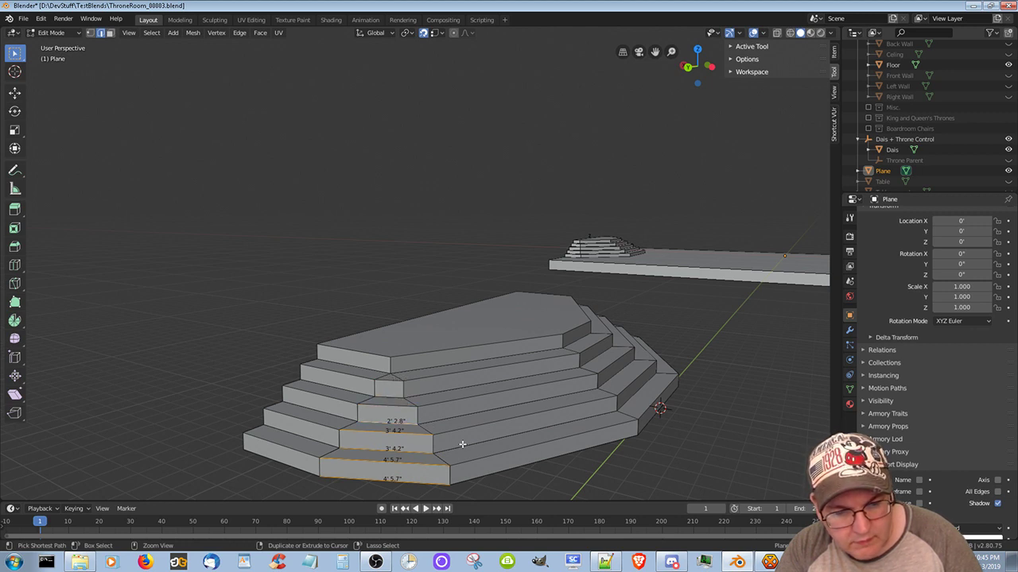
key("ctrl+z")
key("ctrl+z")
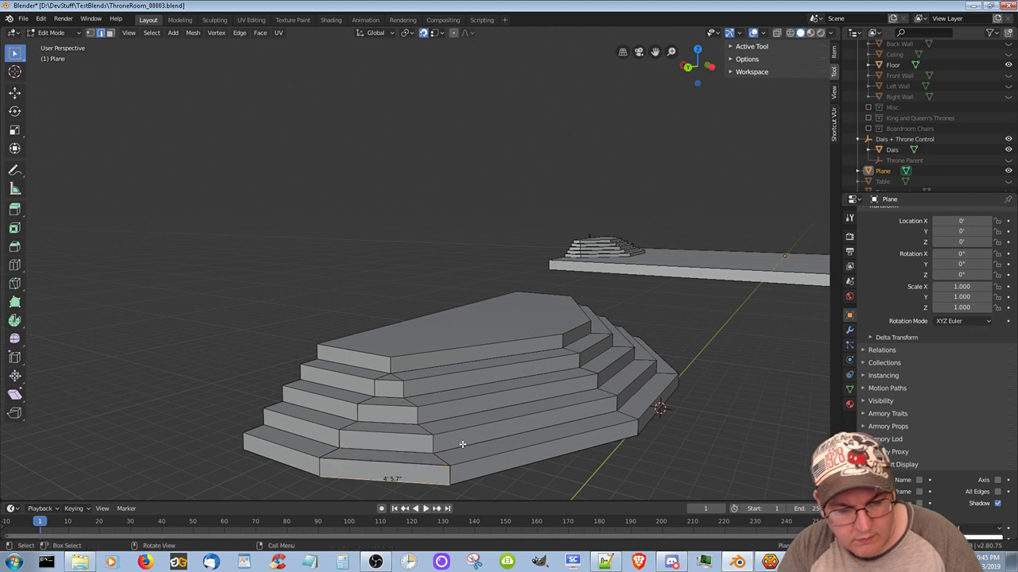
Subdivide the lowest corner riser's bottom and top edges separately, with one cut each
right_click(371, 482)
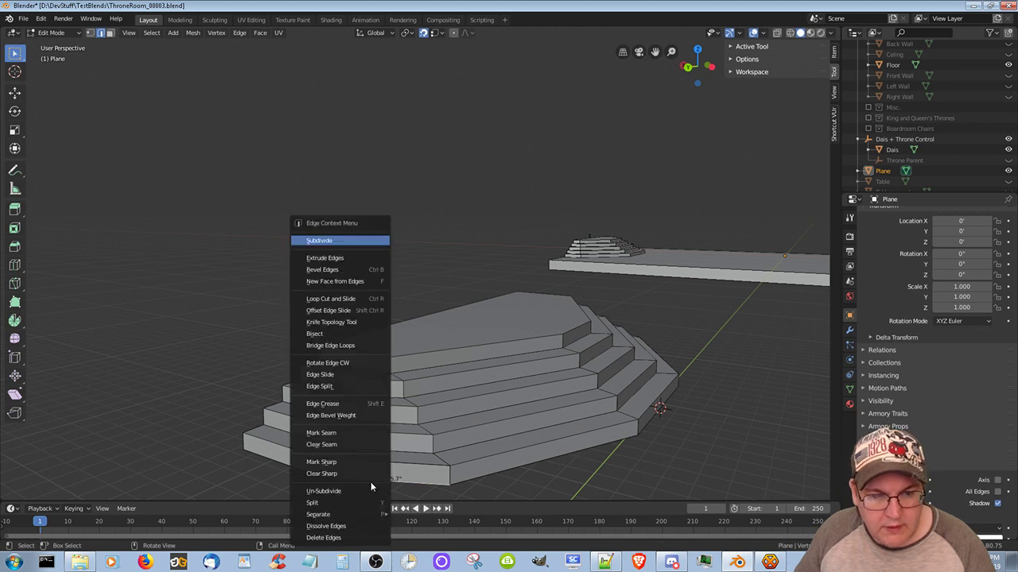
left_click(325, 239)
key("ctrl+z")
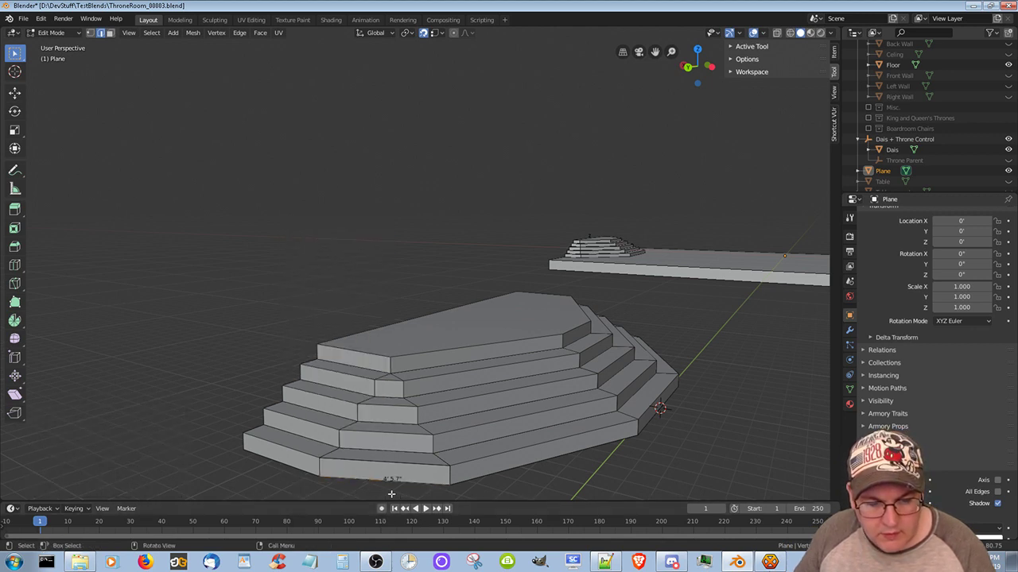
right_click(380, 461)
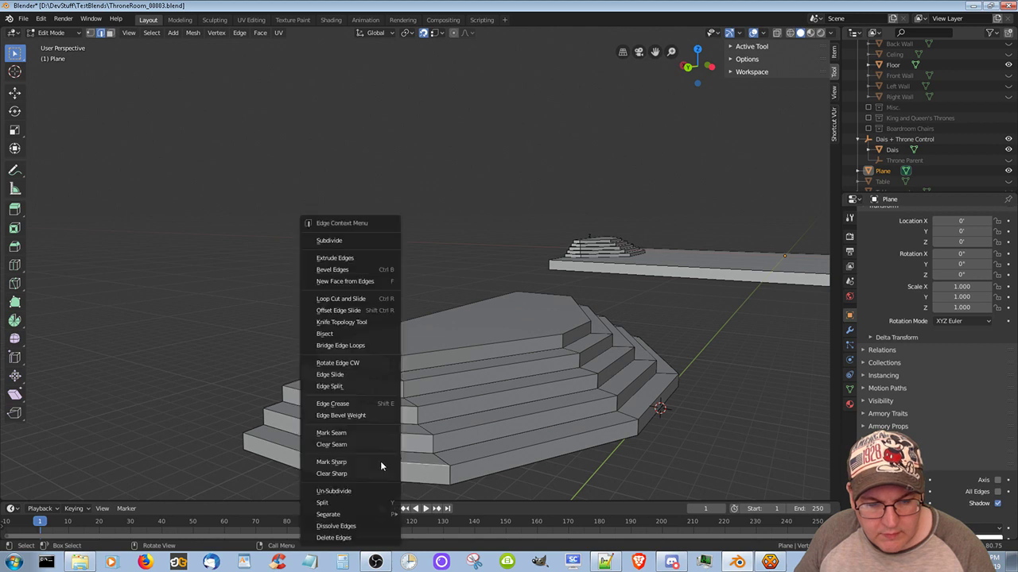
left_click(329, 241)
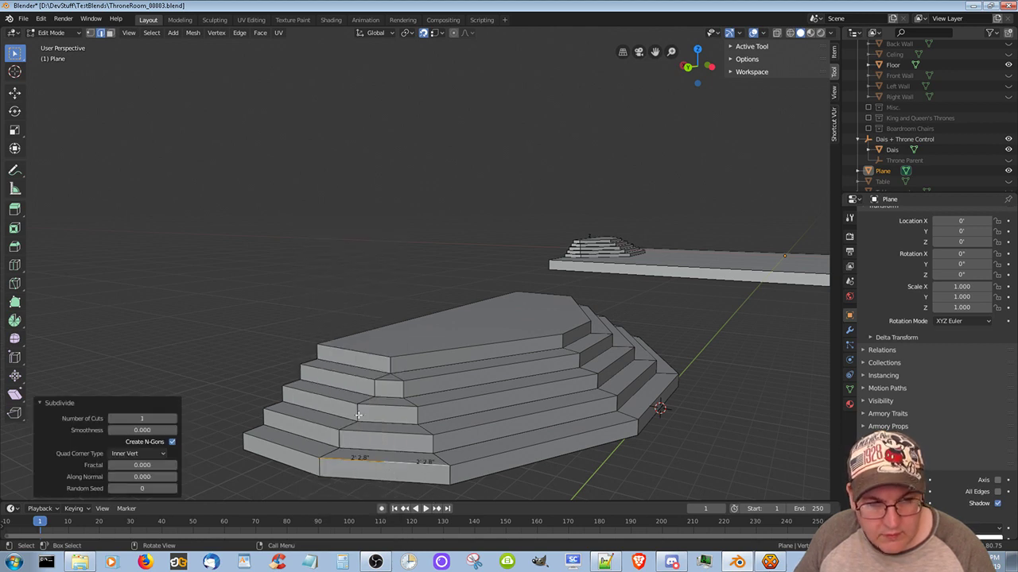
Try to connect the midpoint vertices of the lowest corner riser's top and bottom edges
left_click(91, 34)
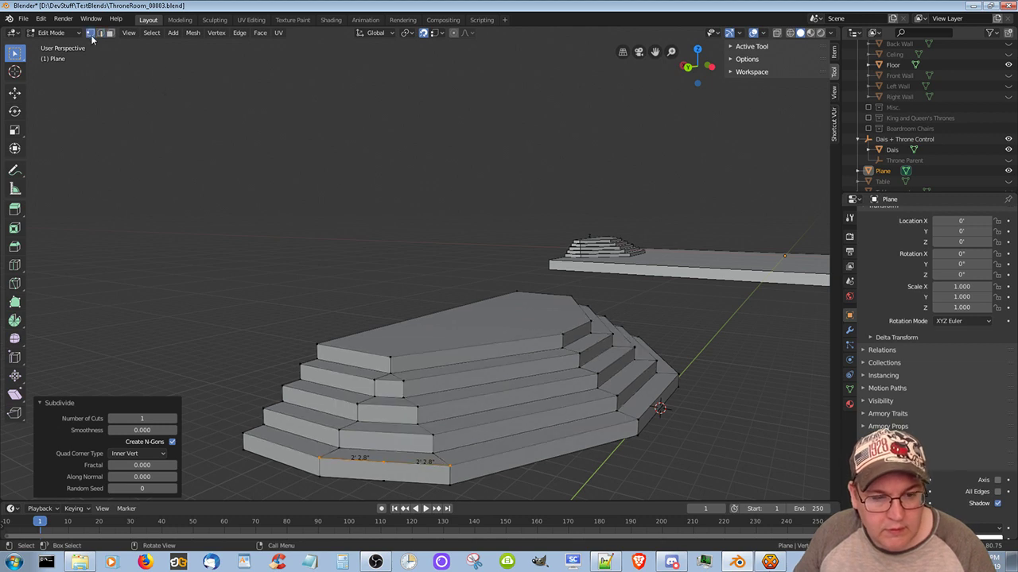
left_click(384, 461)
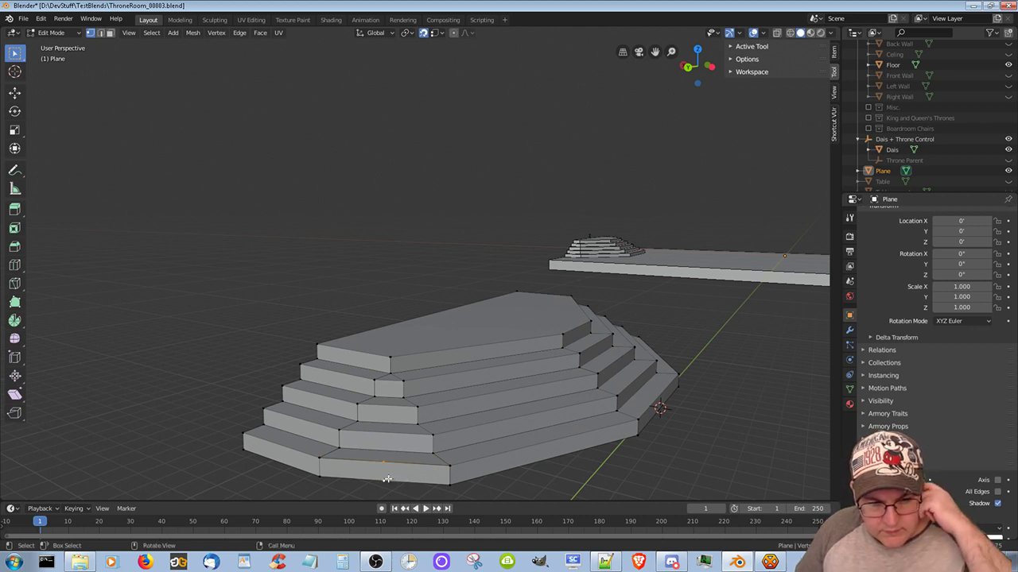
key("j")
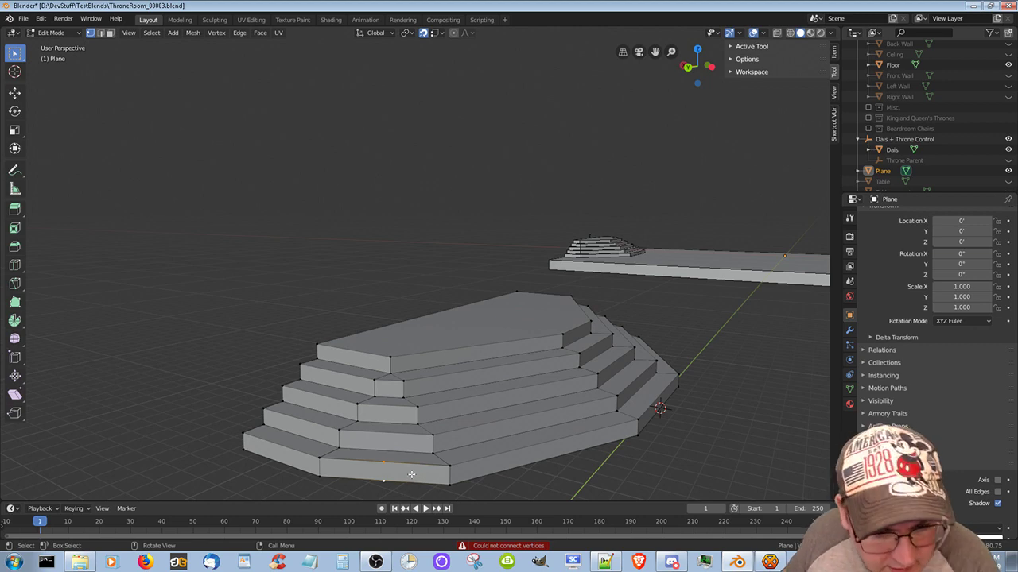
middle_click_drag(383, 479, 406, 475)
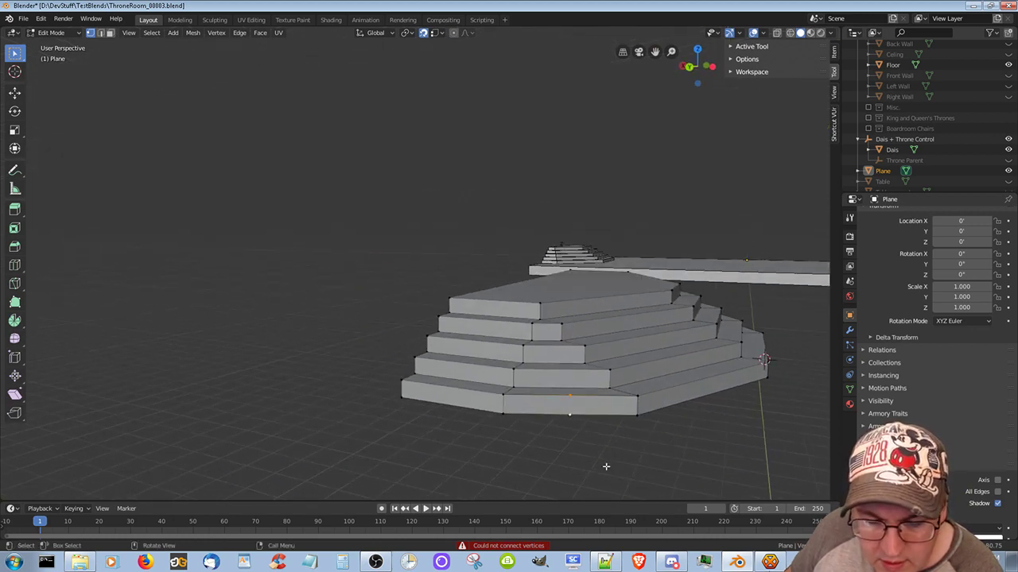
middle_click_drag(606, 467, 613, 442)
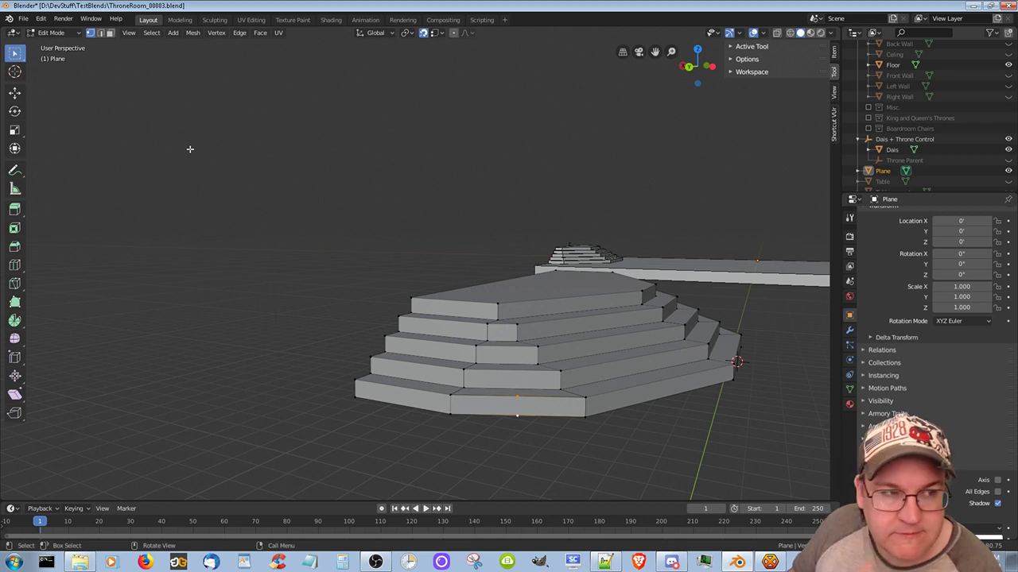
Select the four stacked corner riser faces of the dais in face mode and delete them together with their edges
left_click(111, 32)
left_click(509, 408)
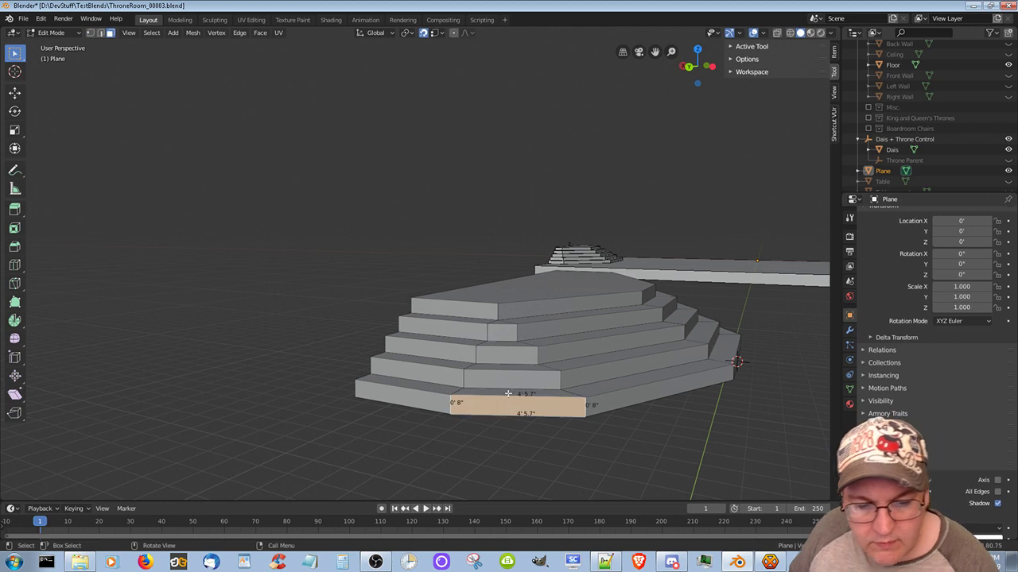
left_click(503, 370, "shift")
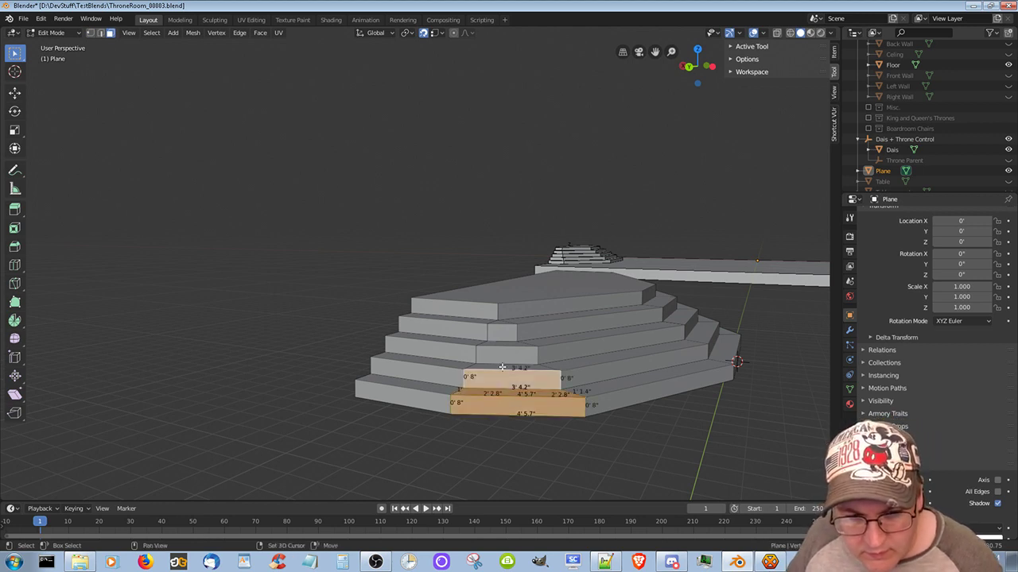
left_click(501, 352, "shift")
left_click(500, 340, "shift")
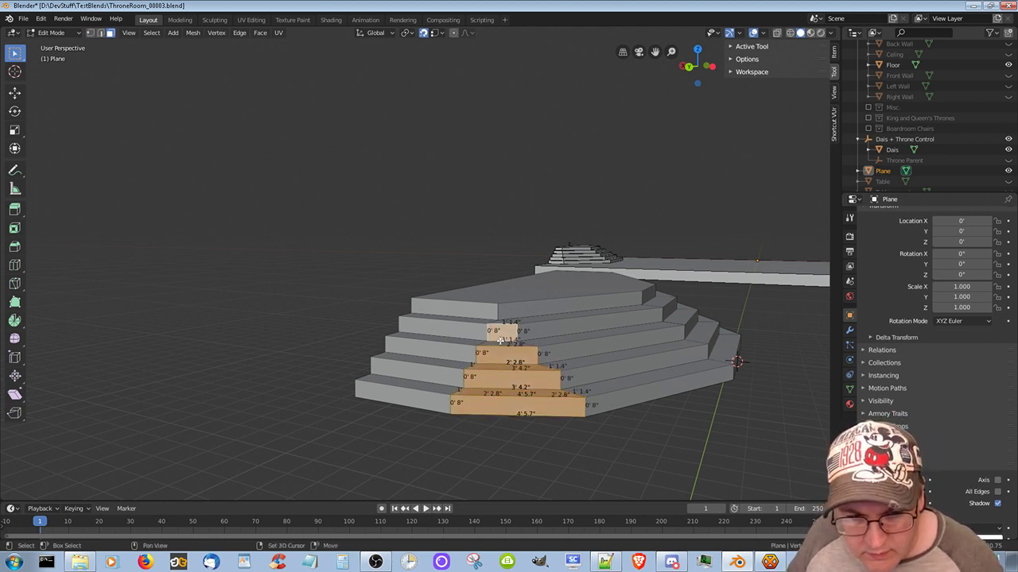
left_click(495, 327, "shift")
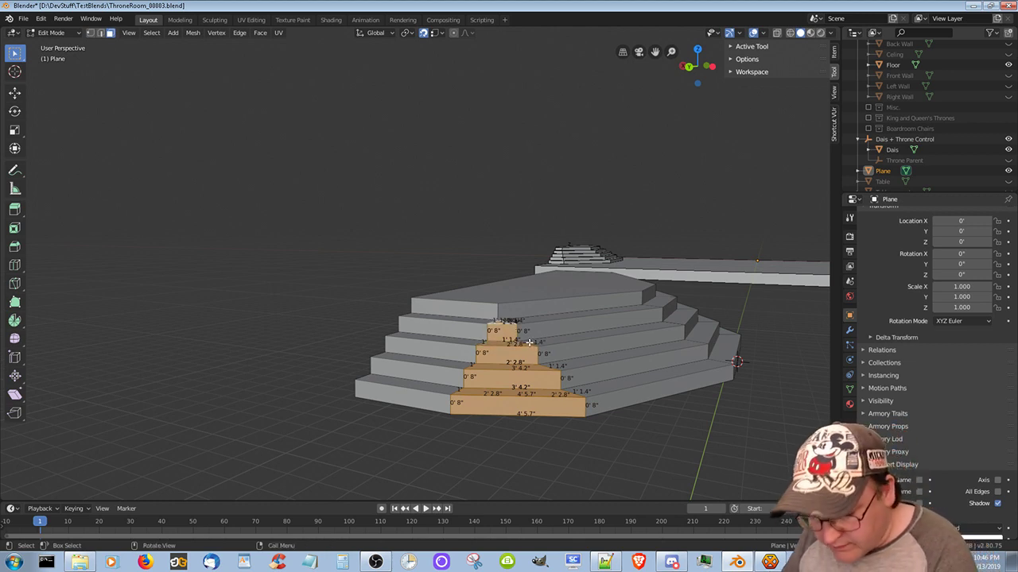
key("x")
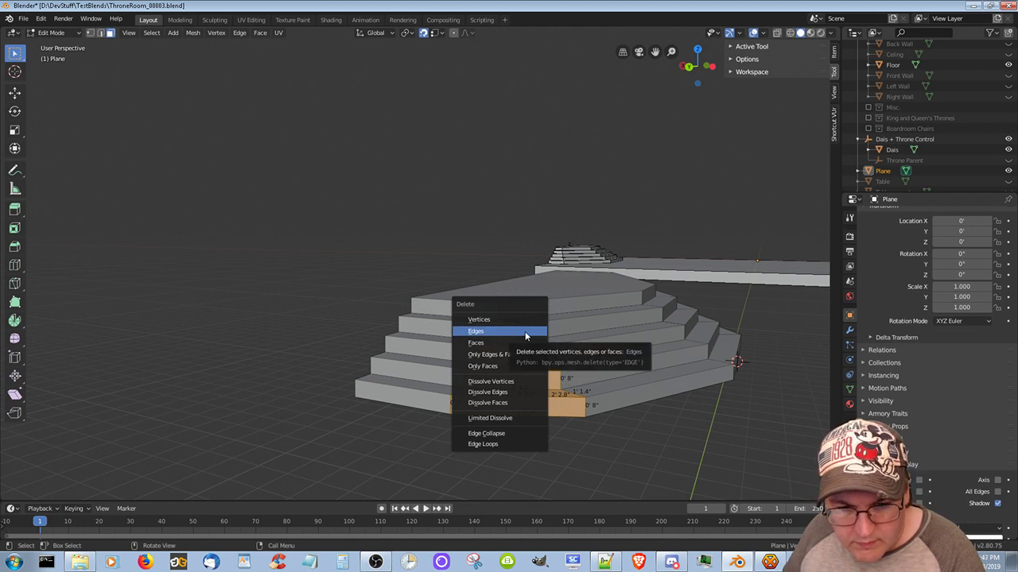
left_click(514, 334)
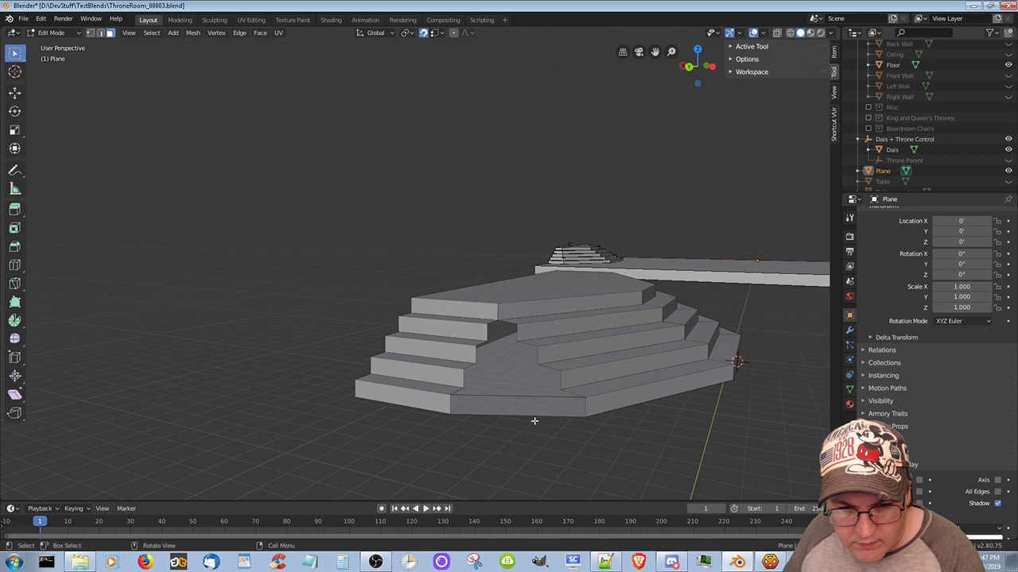
In edge mode, try to un-subdivide the split bottom edge at the dais's open corner
mouse_move(535, 421)
middle_mouse_down()
mouse_move(523, 413)
mouse_move(536, 426)
middle_mouse_up()
left_click(592, 420)
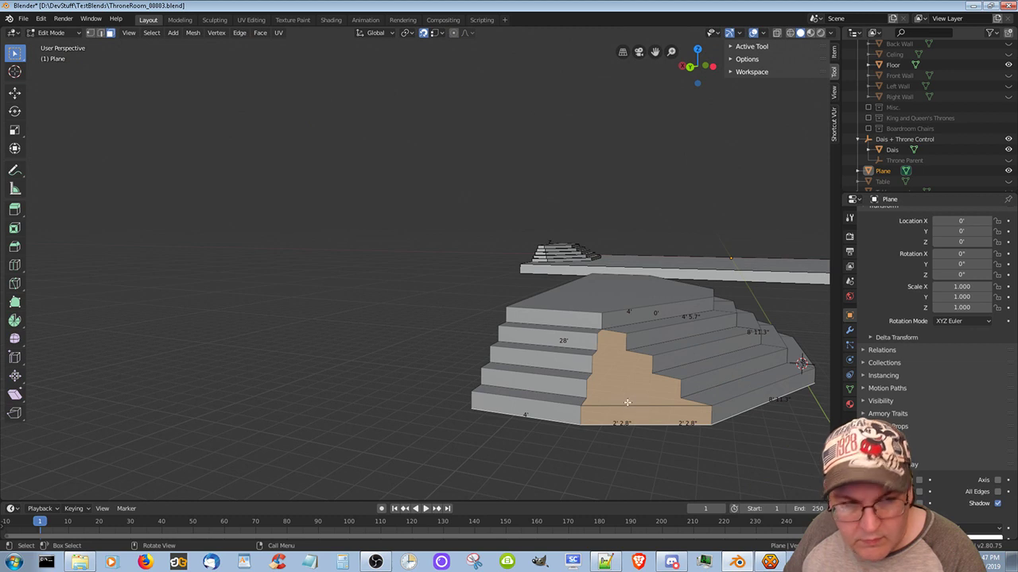
left_click(100, 33)
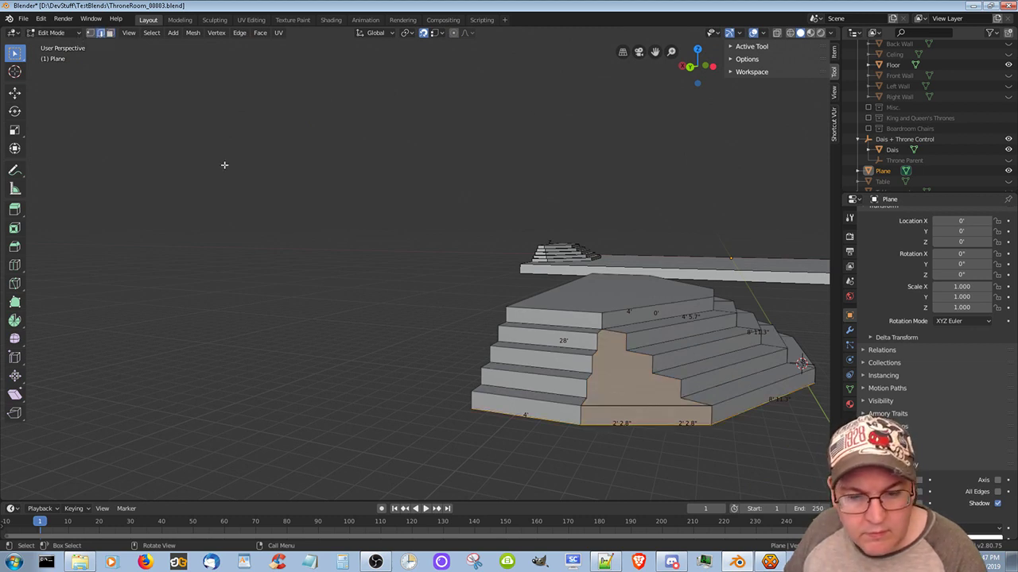
left_click(627, 403)
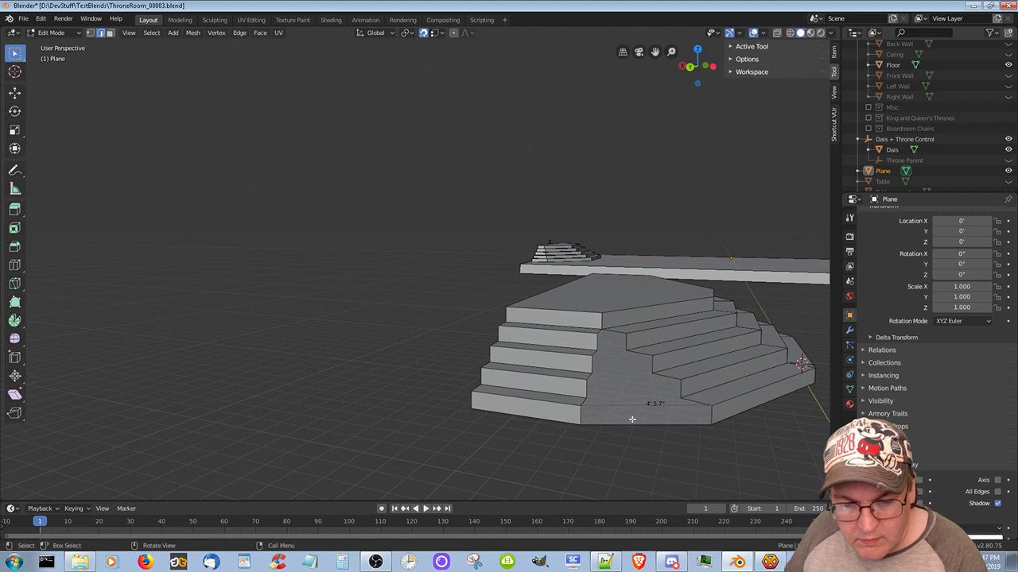
left_click(632, 422)
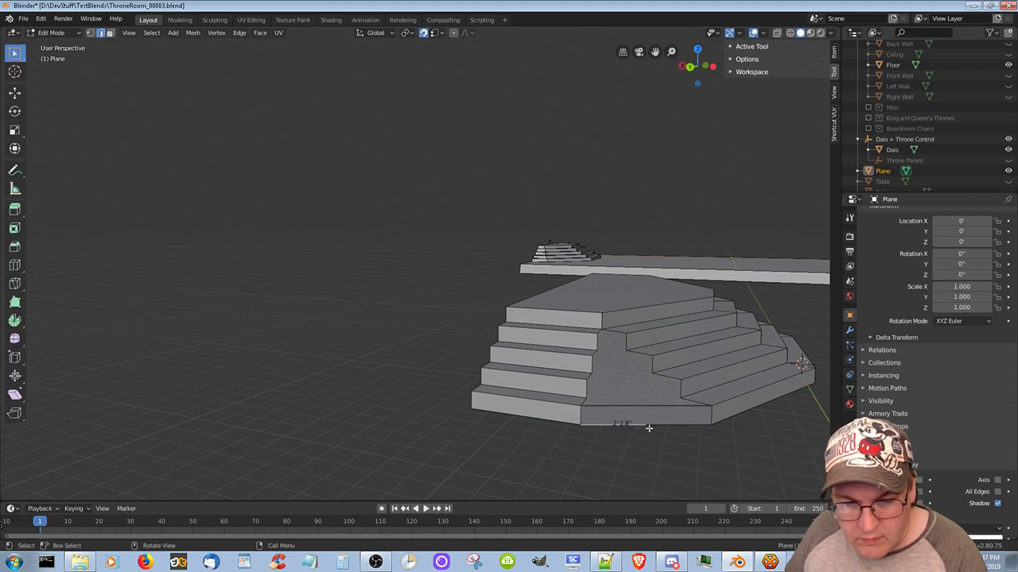
left_click(654, 425)
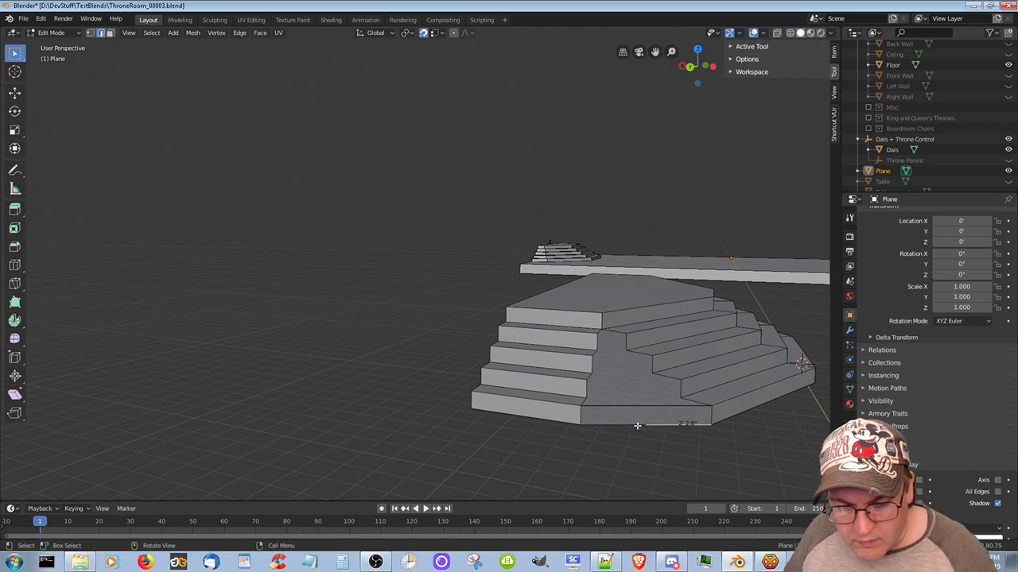
right_click(636, 424)
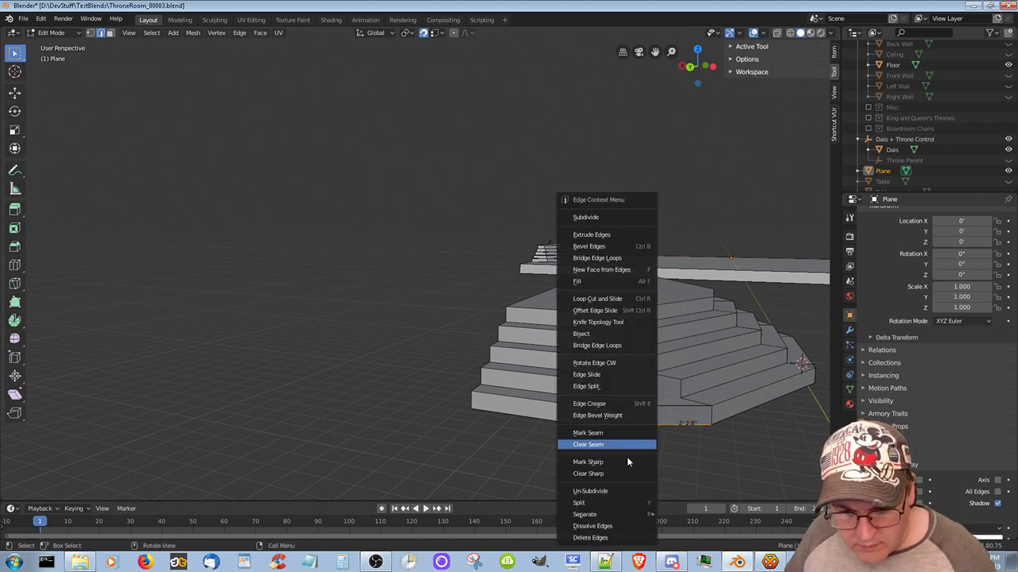
left_click(613, 490)
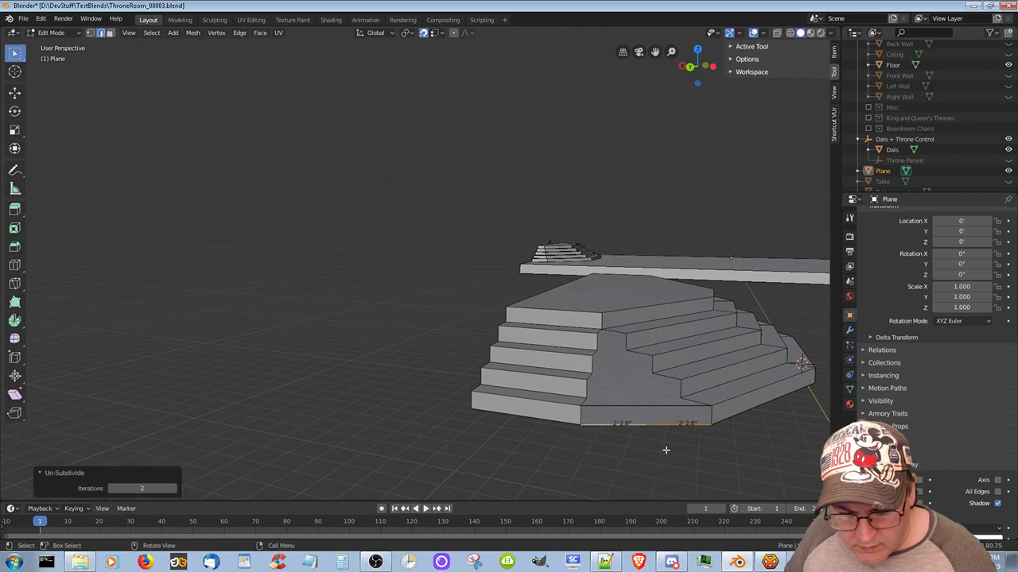
Delete both leftover halves of the lowest corner riser's top edge
middle_click_drag(663, 439, 633, 452)
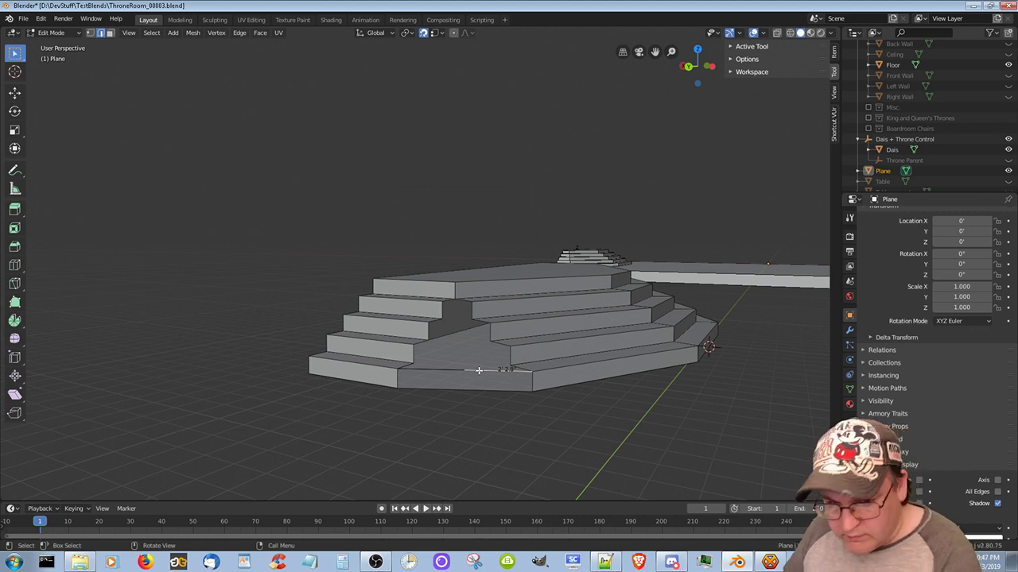
key("x")
left_click(468, 361)
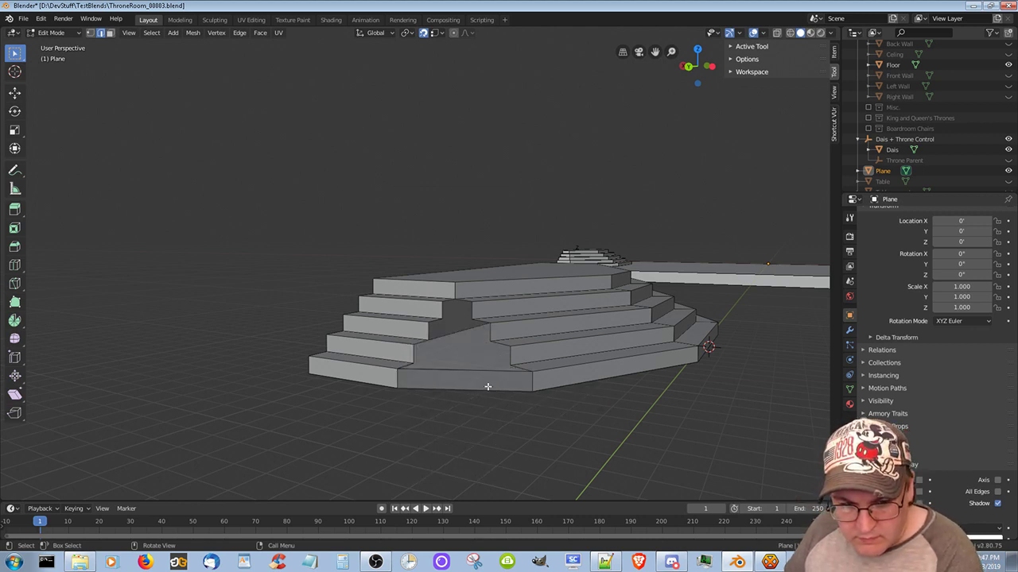
left_click(485, 368)
key("x")
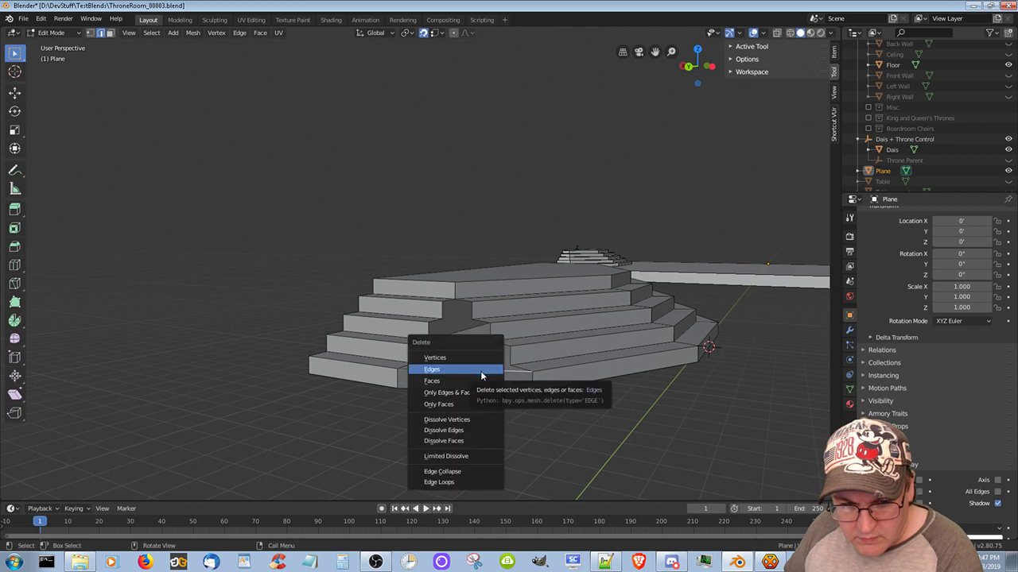
left_click(481, 370)
left_click(453, 369)
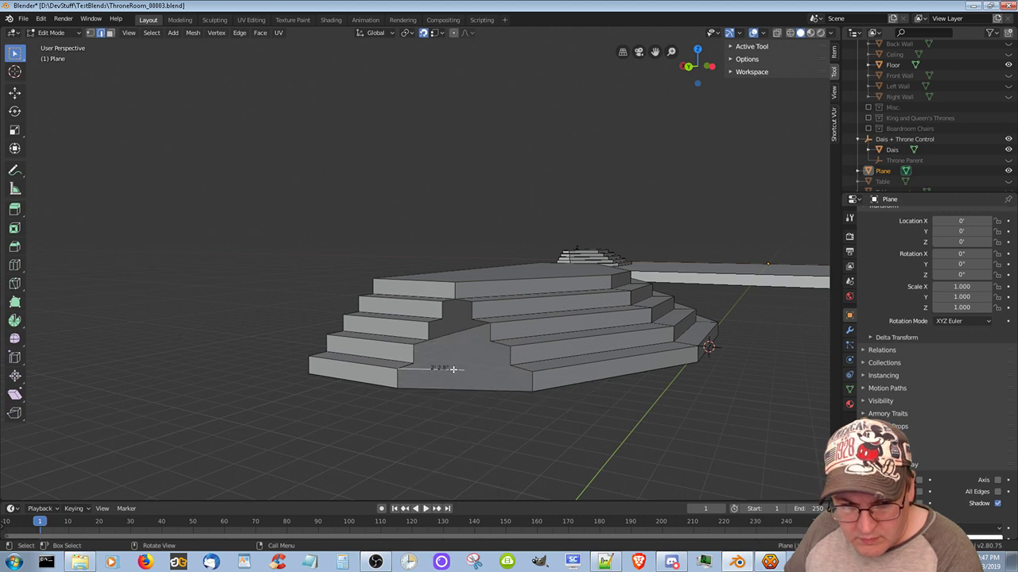
key("x")
left_click(453, 369)
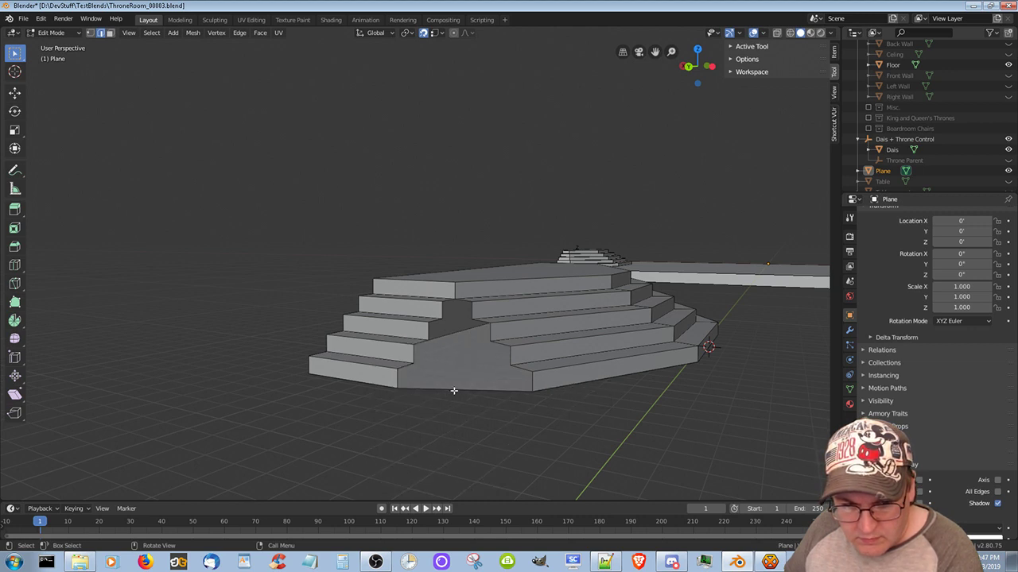
Examine the dais's open corner and its underside from below and from the front
middle_click_drag(454, 391, 504, 441)
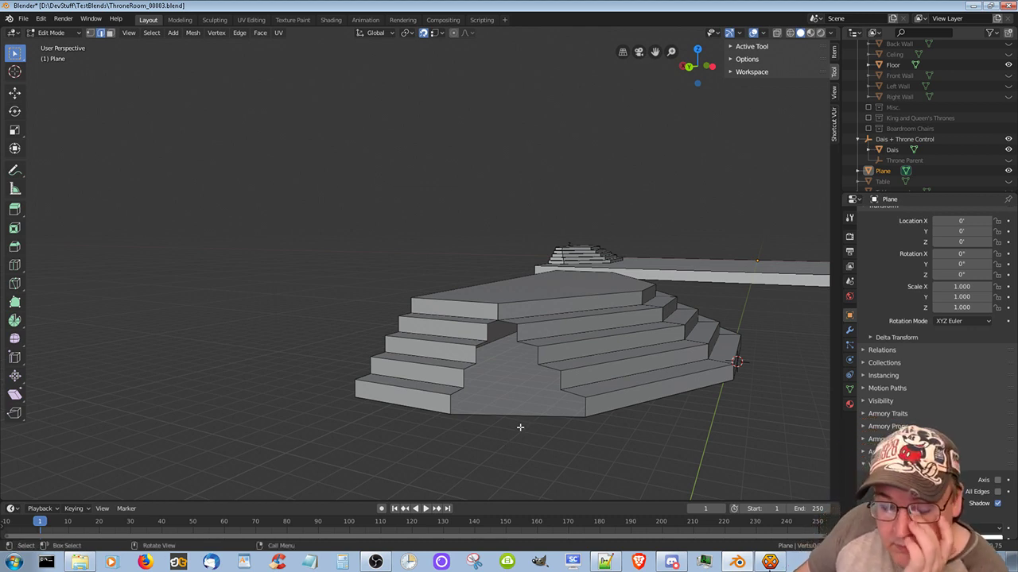
middle_click_drag(520, 426, 519, 407)
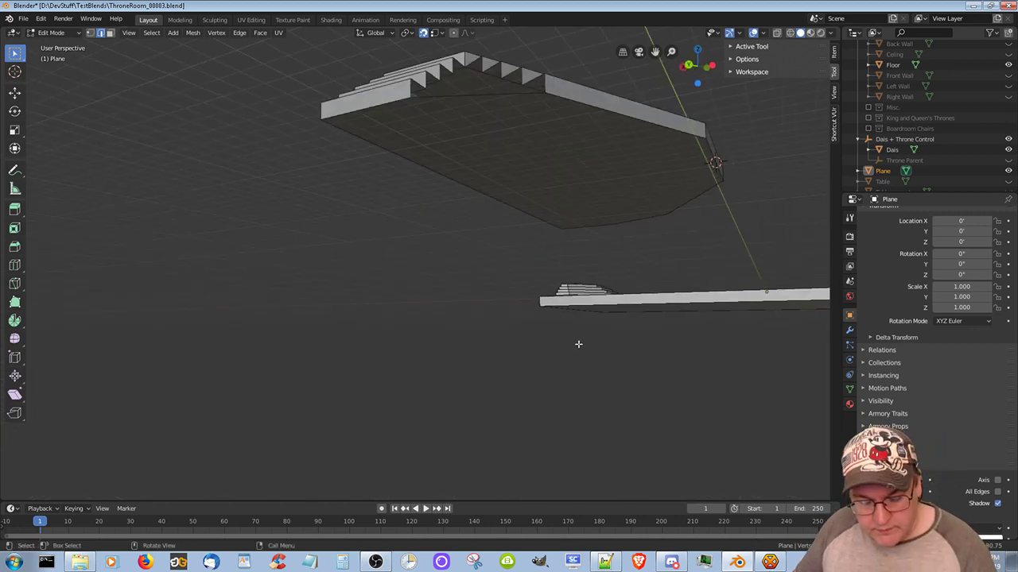
middle_click_drag(581, 331, 565, 422)
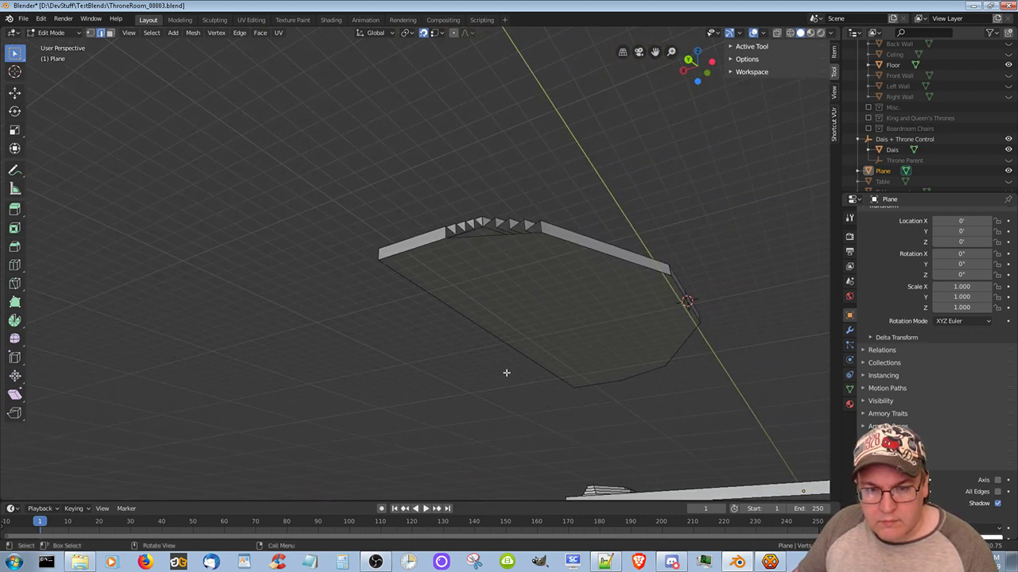
scroll(506, 370, "up", 2)
scroll(503, 367, "down", 1)
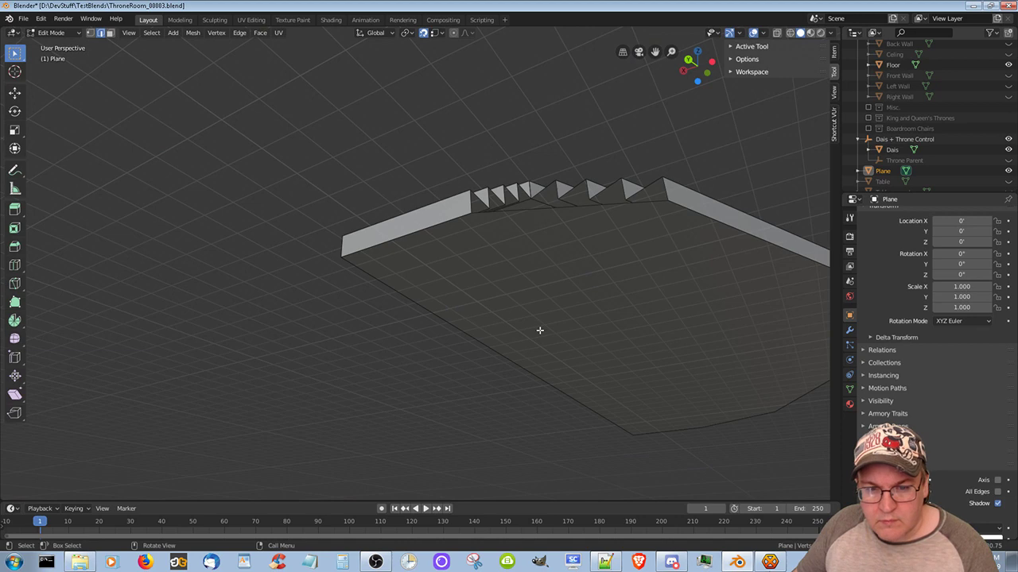
middle_click_drag(540, 330, 540, 338)
middle_click_drag(603, 406, 607, 19)
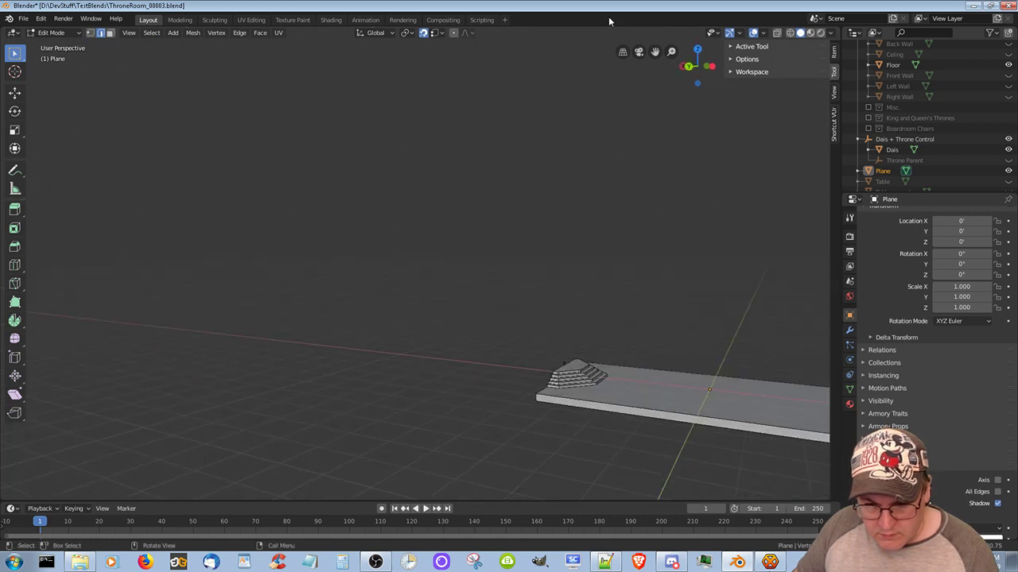
middle_click_drag(616, 396, 640, 254, "shift")
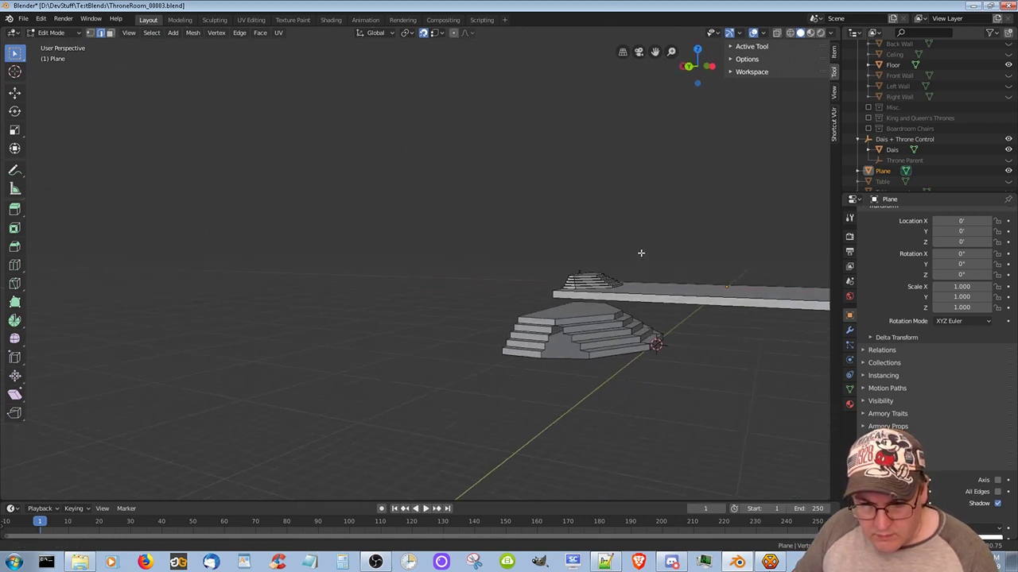
scroll(601, 352, "up", 4)
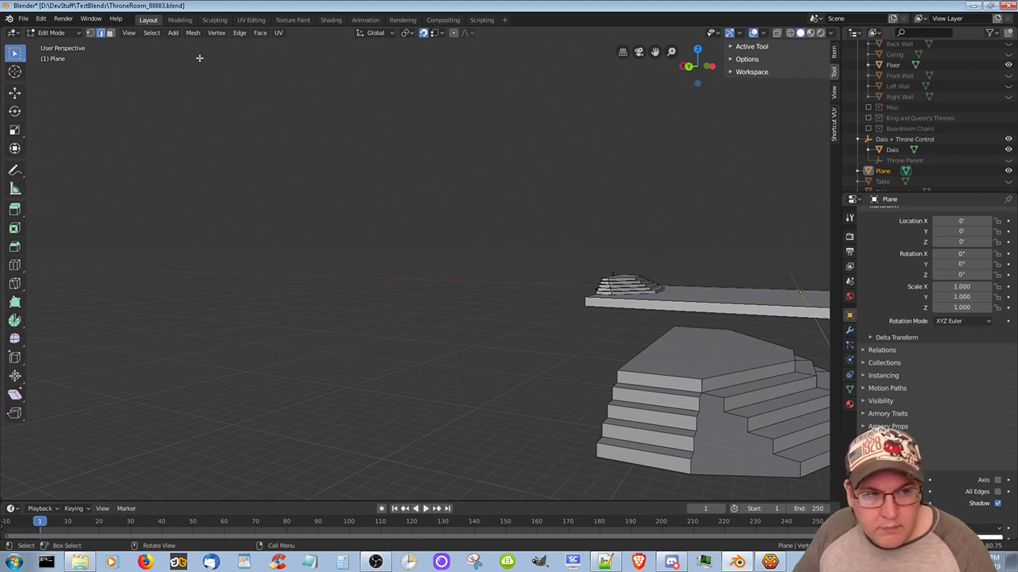
In vertex mode, dissolve the midpoint vertex on the bottom edge of the open corner
left_click(89, 32)
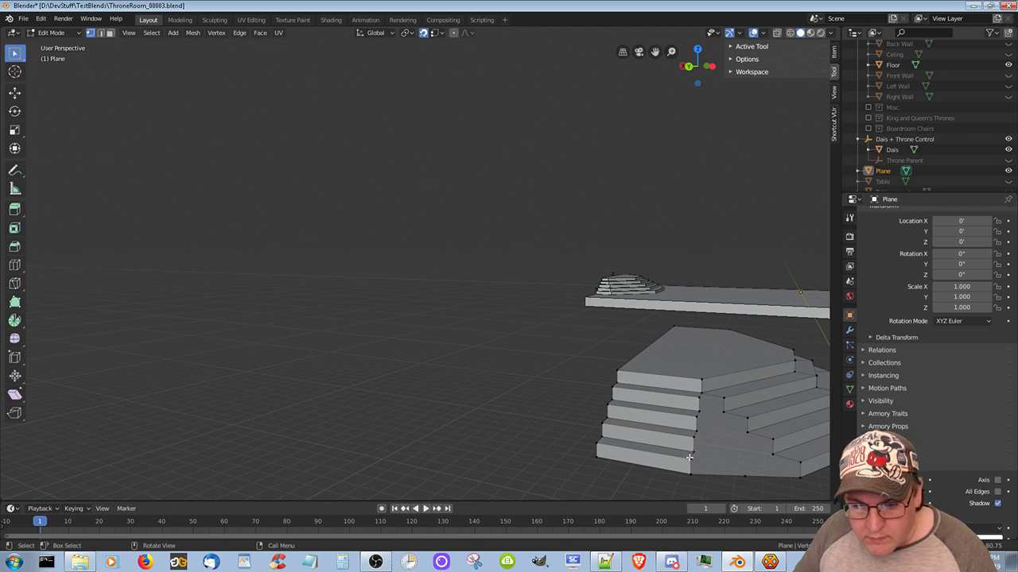
right_click(748, 477)
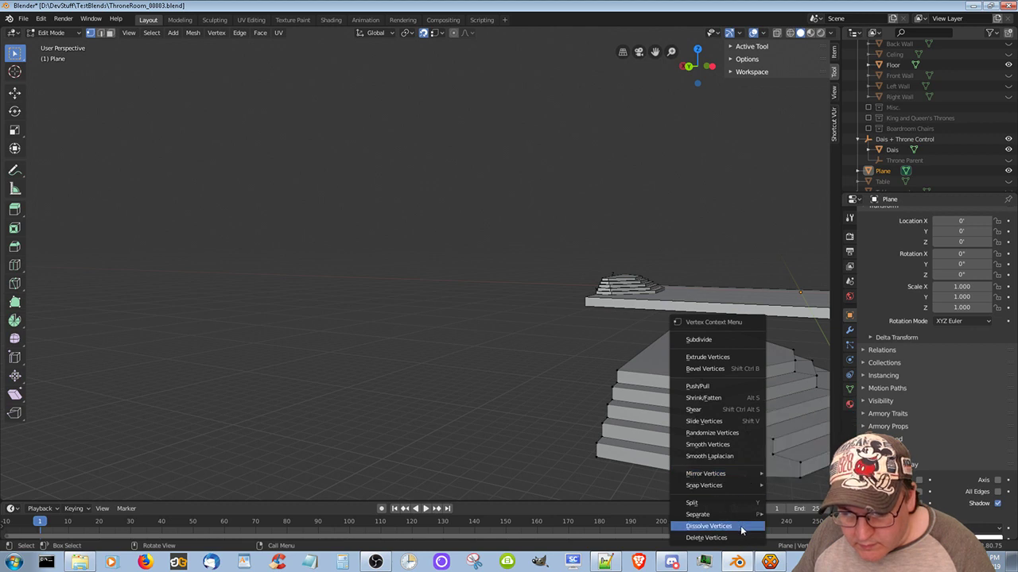
left_click(741, 527)
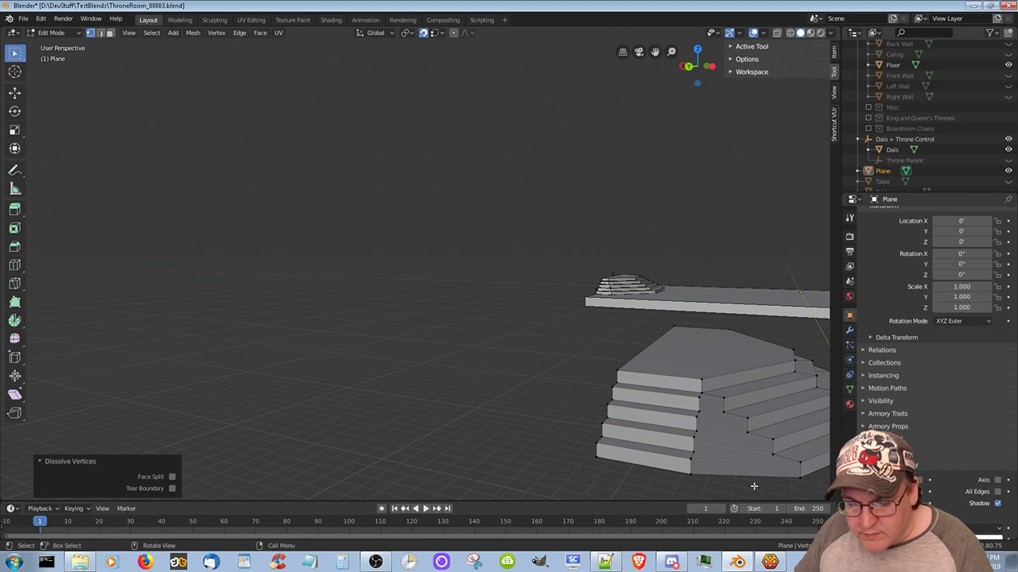
Extrude the lowest front riser's vertical end edge at the open corner about 2' 11.8" along negative X
left_click(690, 474)
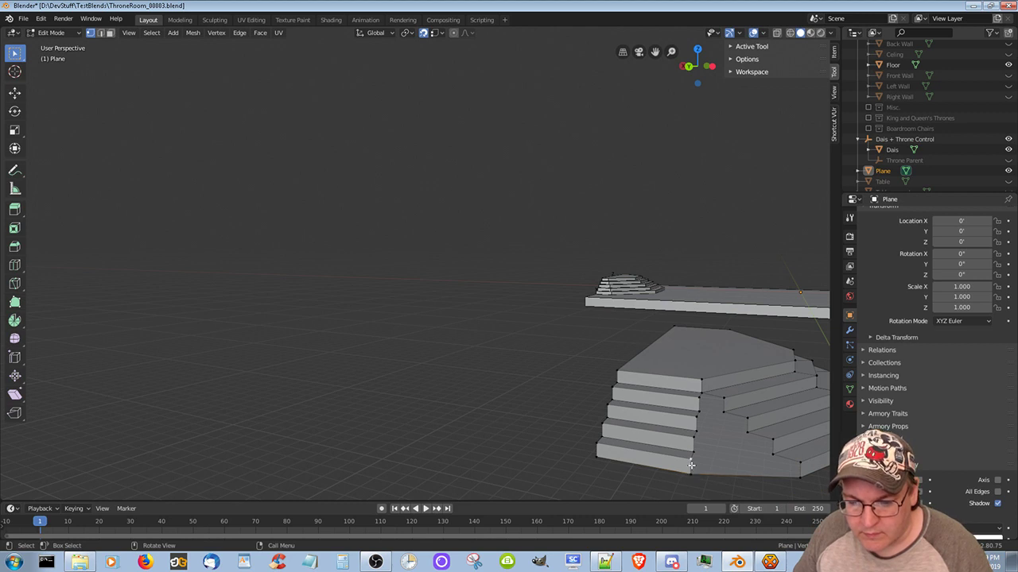
left_click(101, 32)
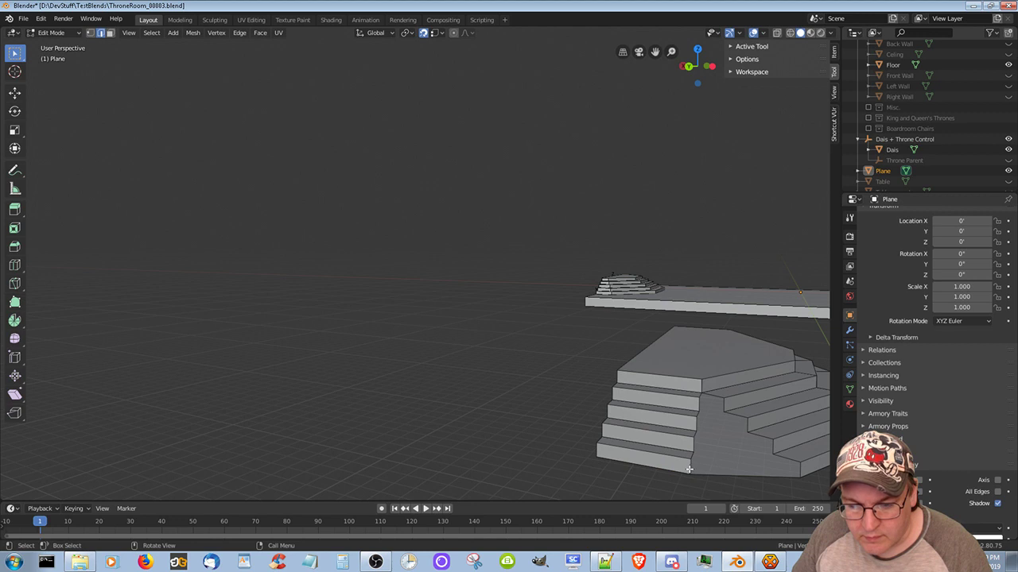
key("g")
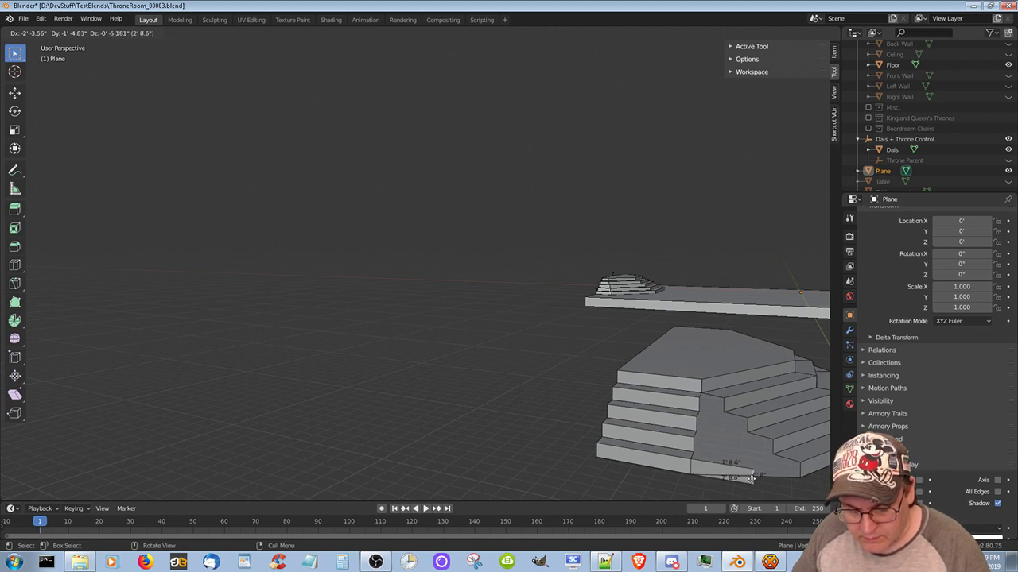
key("x")
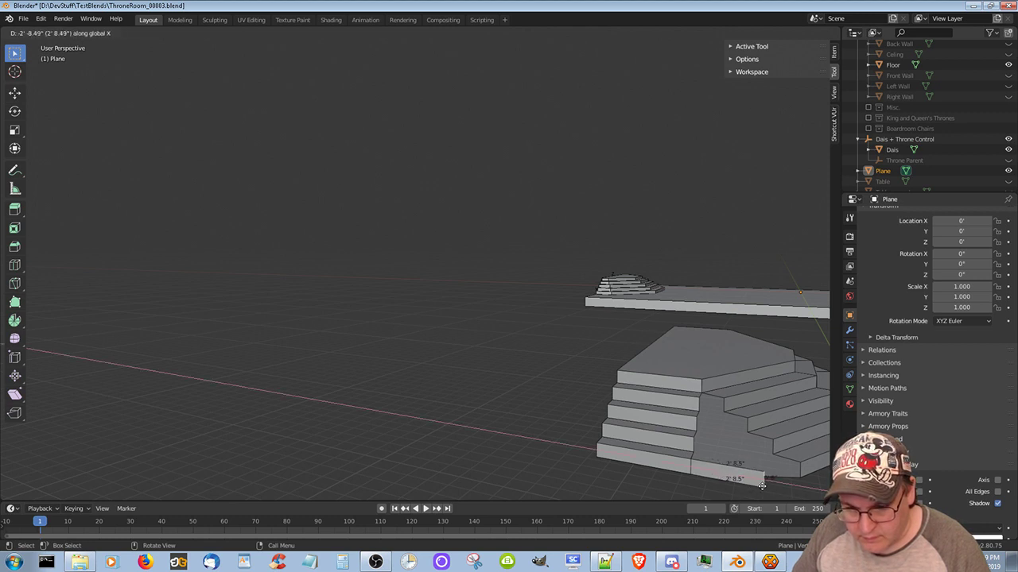
left_click(770, 489)
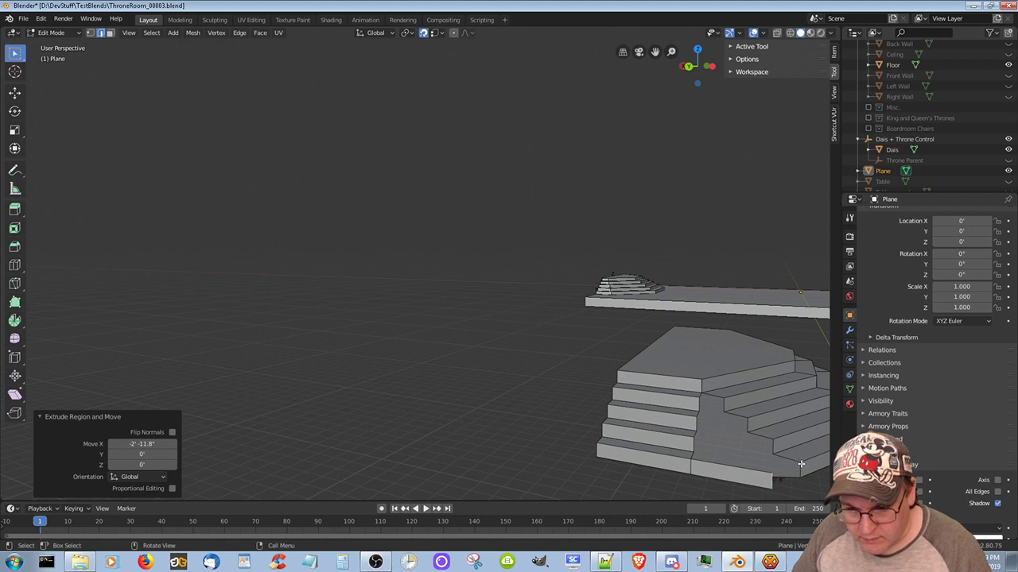
Extrude the neighbouring lowest riser's vertical end edge to meet the end of the extended front riser, about 1' along X and 2' along Y
left_click(800, 468)
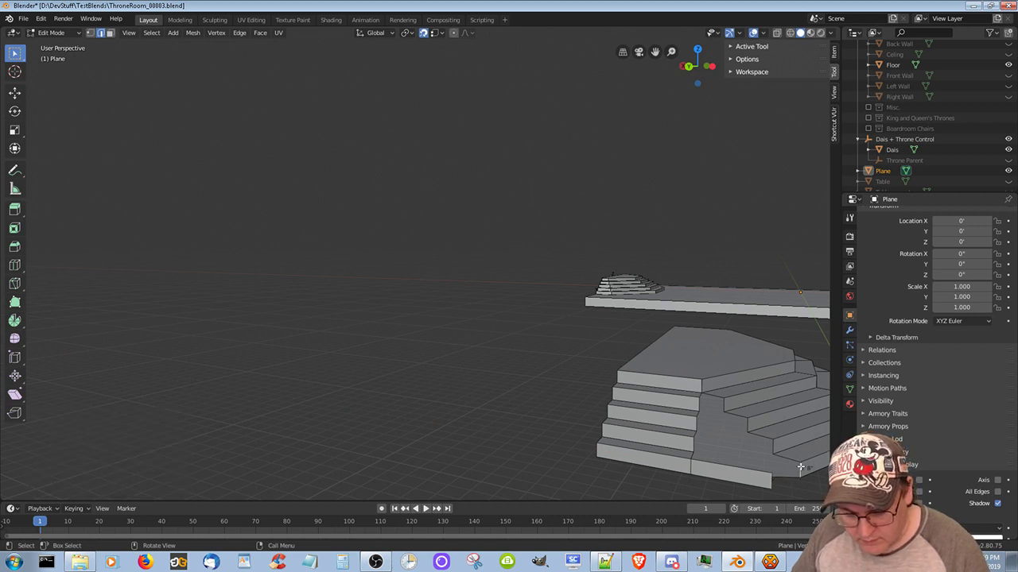
key("x")
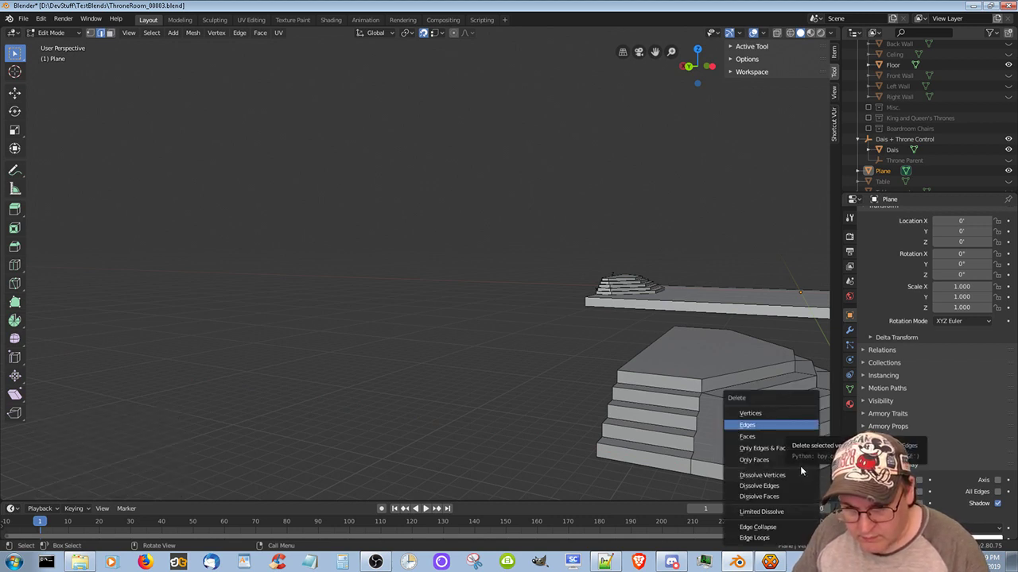
key("Return")
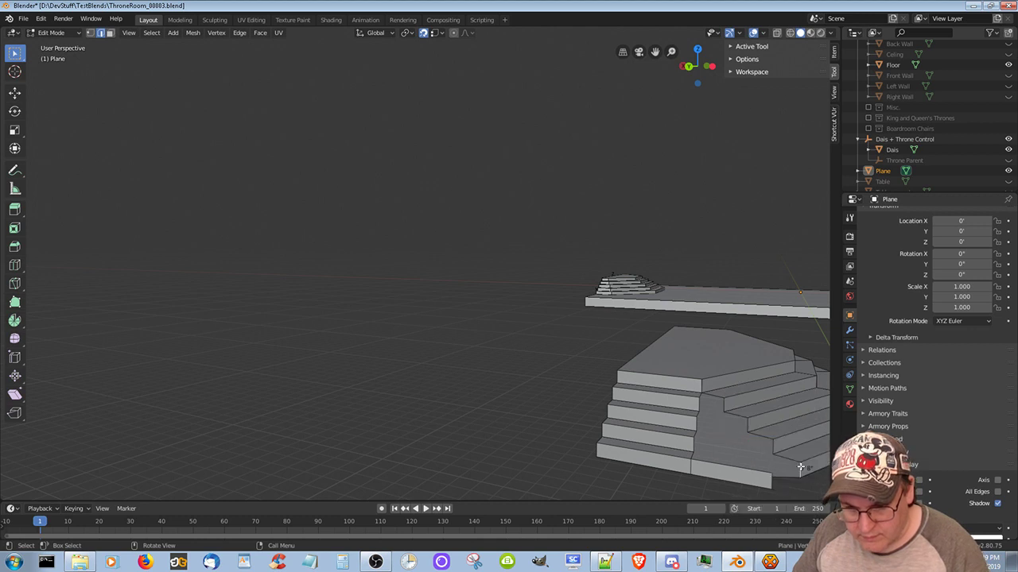
key("g")
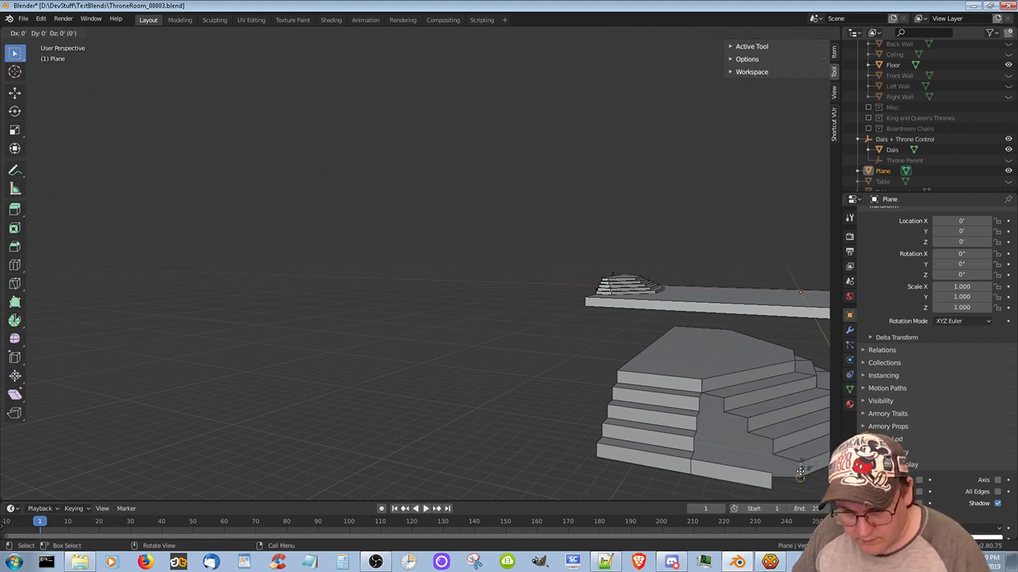
left_click(779, 480)
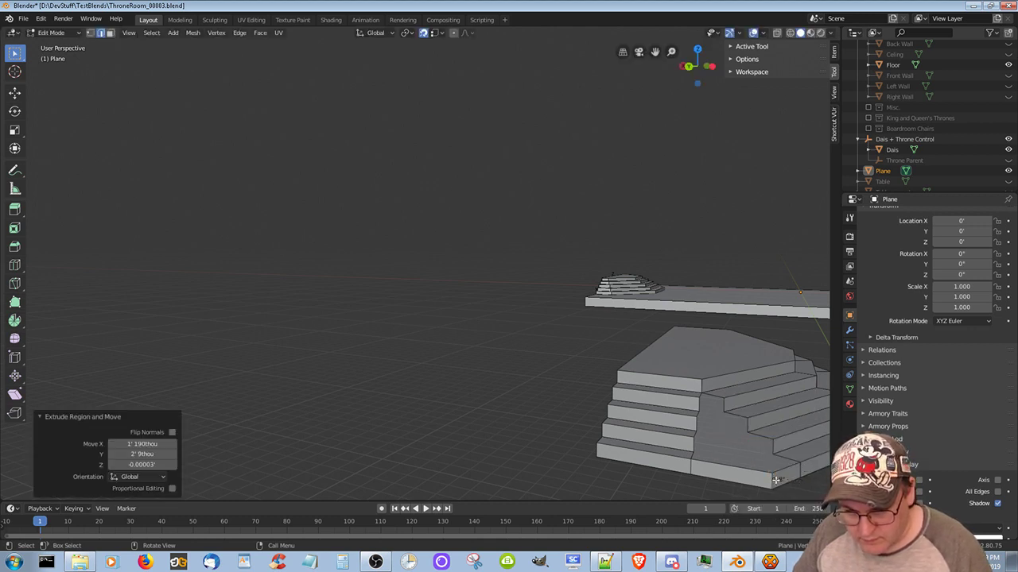
Examine the dais's closed bottom corner from the side, from above and close up
middle_click_drag(782, 489, 767, 487)
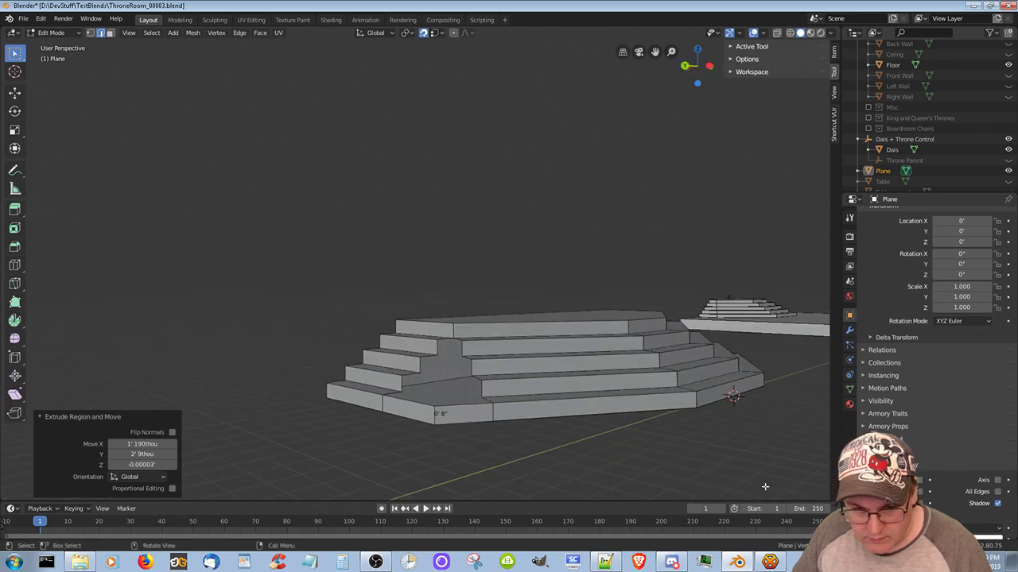
scroll(467, 459, "down", 4)
scroll(477, 460, "up", 6)
scroll(488, 461, "down", 2)
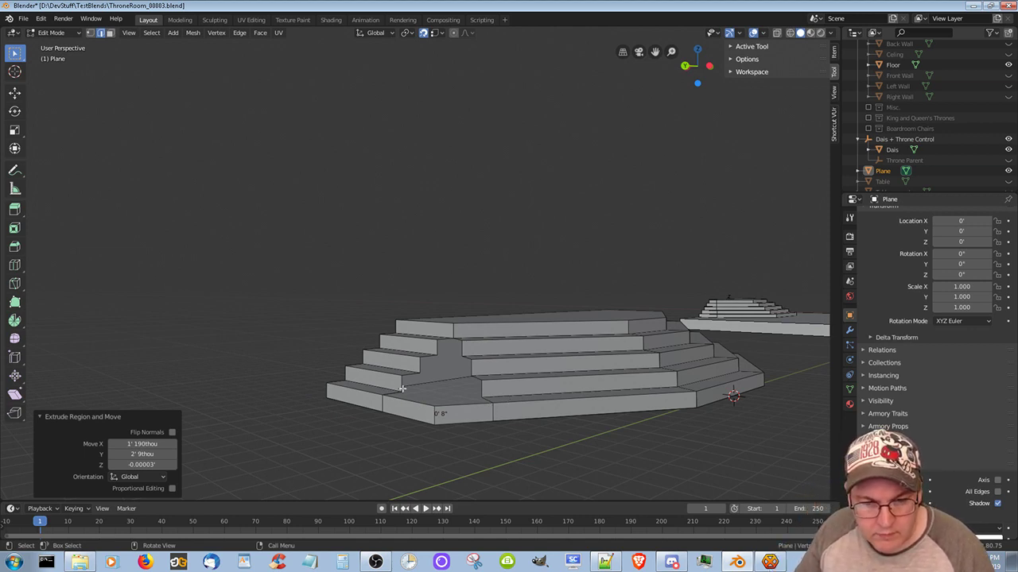
middle_click_drag(446, 415, 525, 440)
middle_click_drag(524, 448, 520, 386)
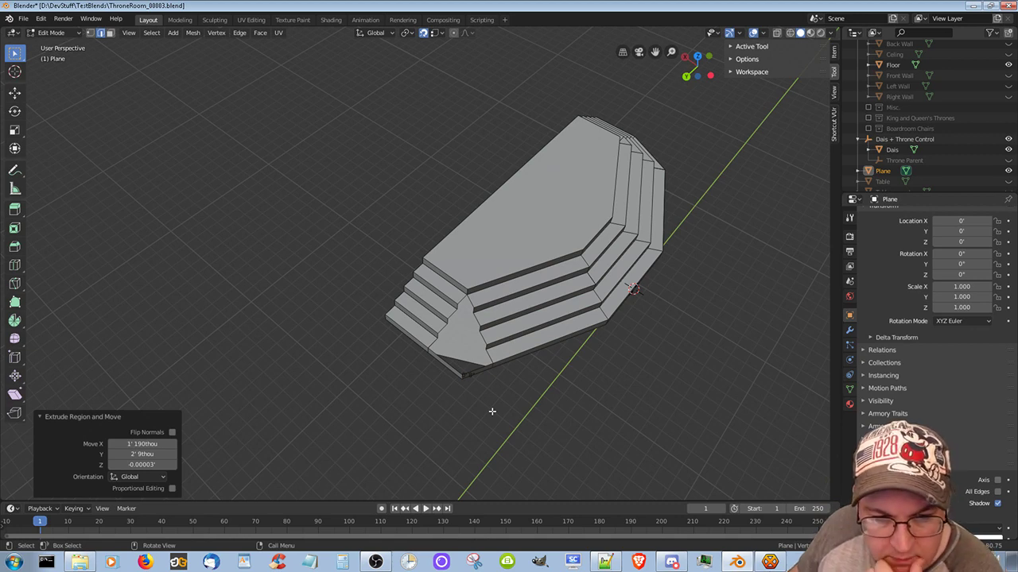
middle_click_drag(461, 405, 466, 384)
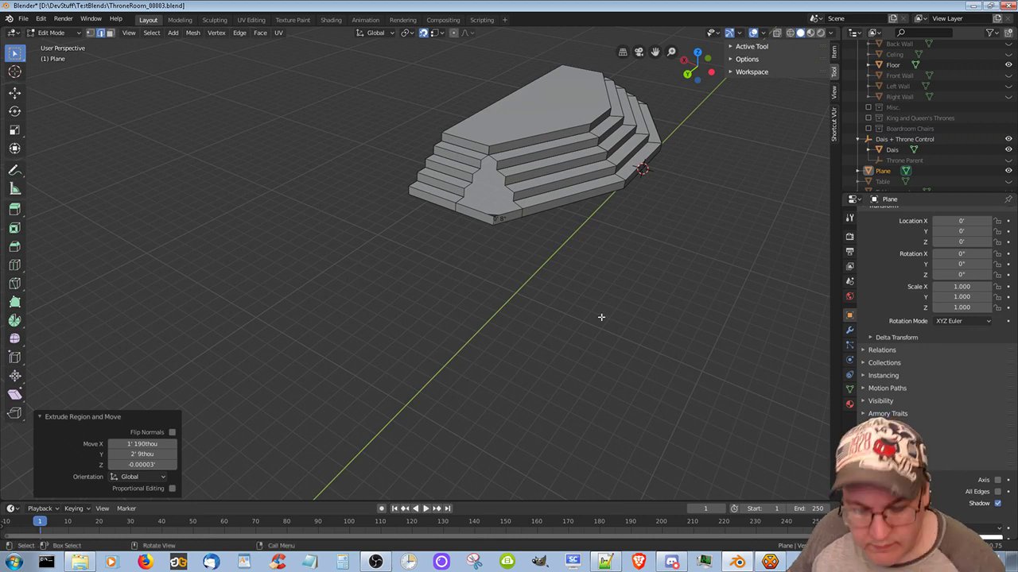
scroll(574, 329, "up", 5)
scroll(579, 320, "down", 5)
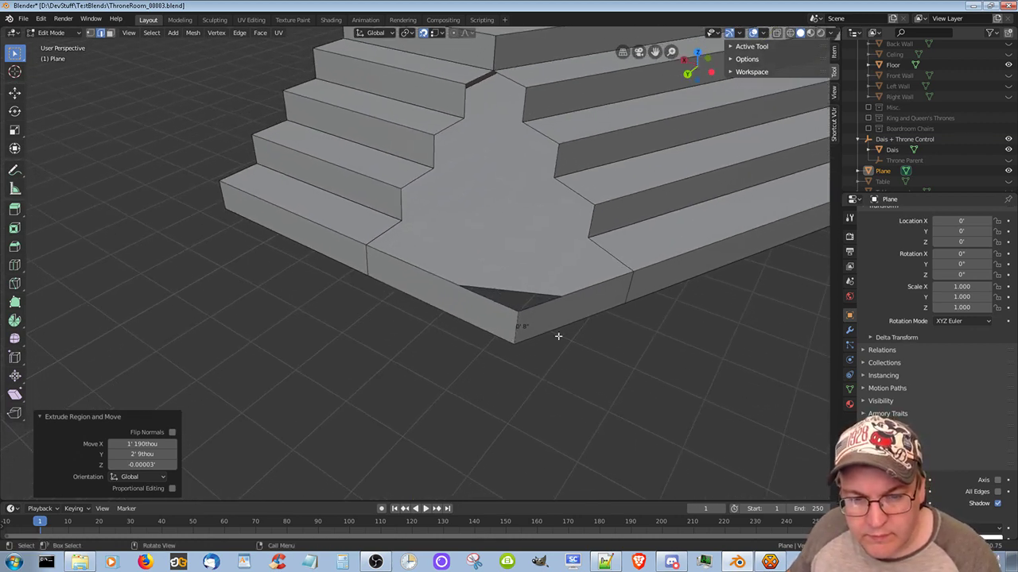
Move the extended front riser's vertical end edge about 5.186" along X
left_click(515, 332)
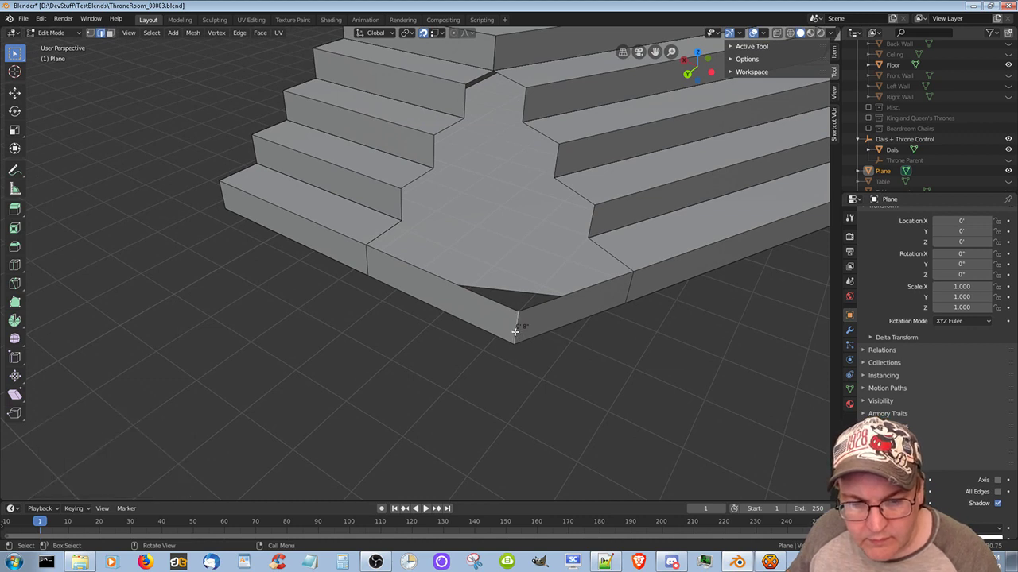
key("g")
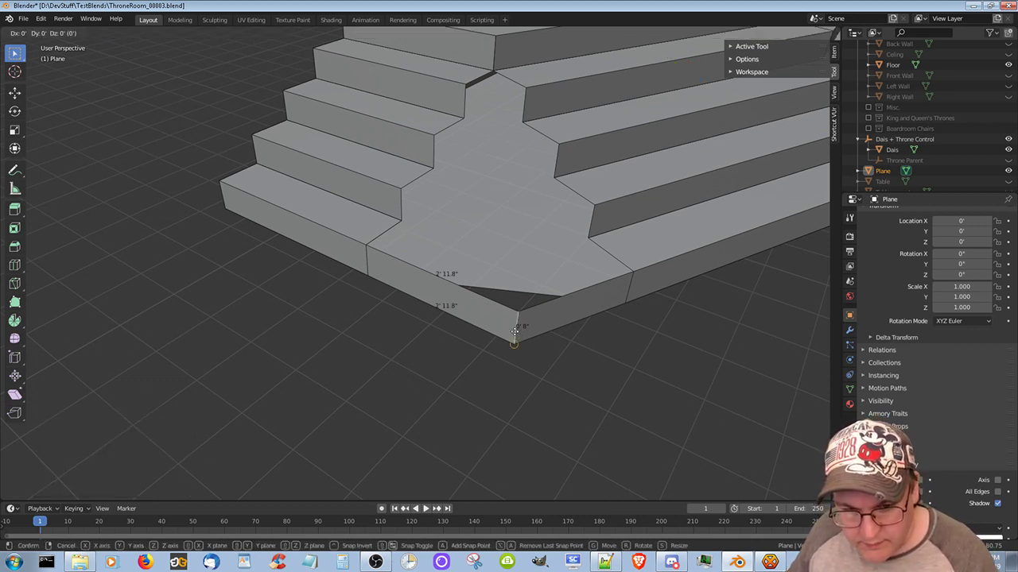
key("x")
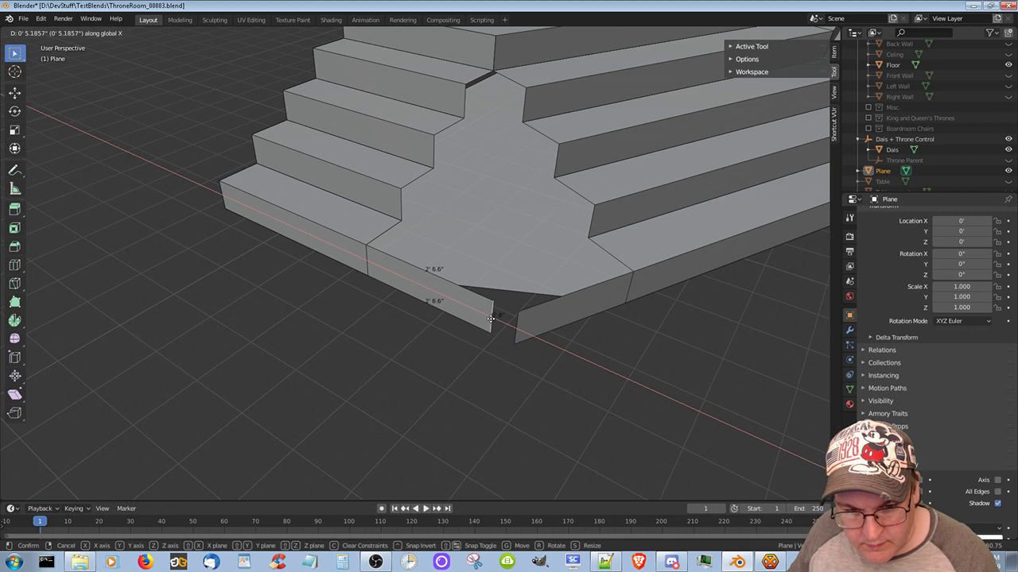
left_click(491, 318)
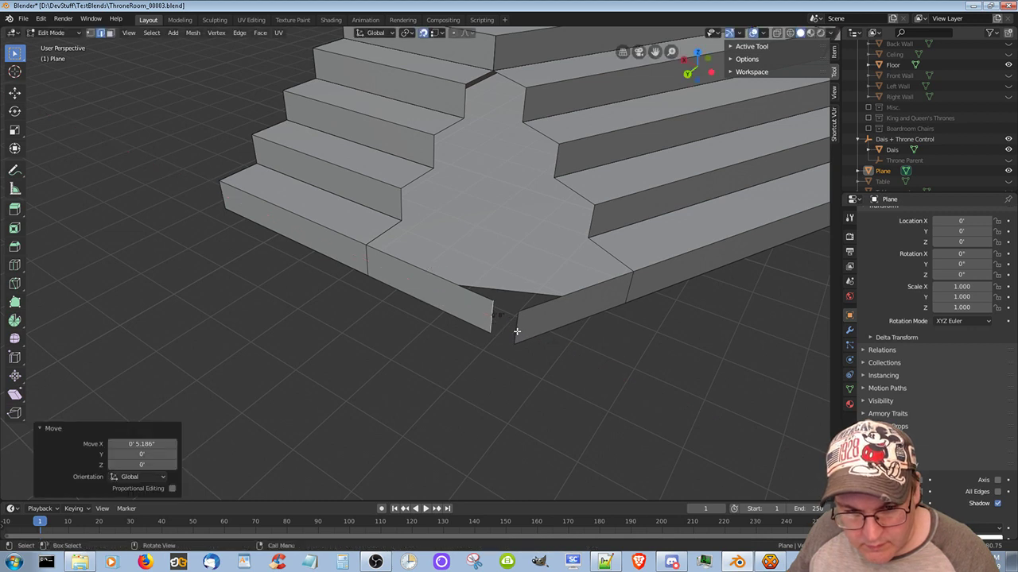
Try to snap the neighbouring riser extension's end edge to the shifted end edge of the front riser
left_click(516, 332)
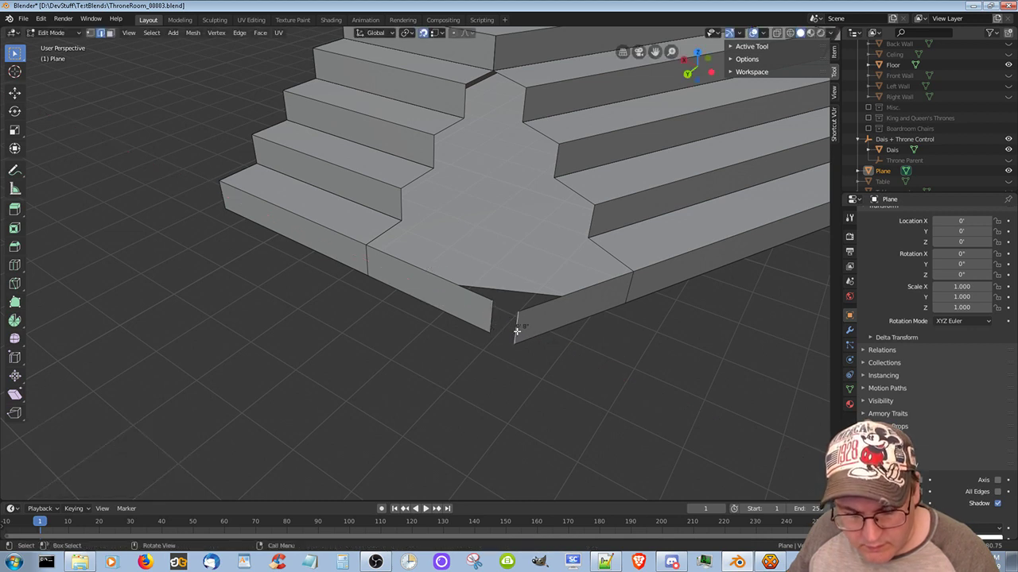
key("g")
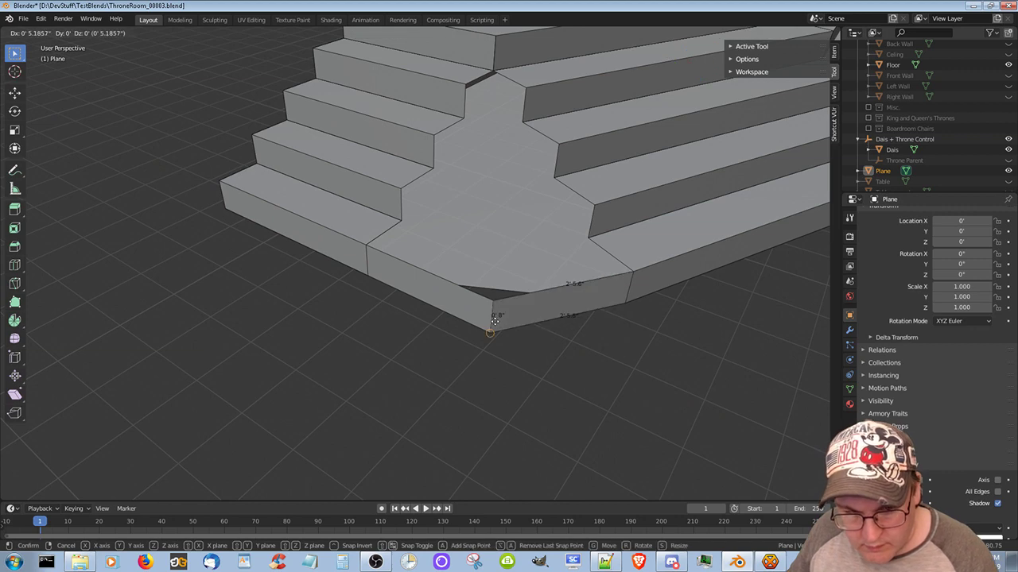
left_click(495, 318)
mouse_move(504, 347)
middle_mouse_down()
mouse_move(500, 365)
mouse_move(504, 351)
middle_mouse_up()
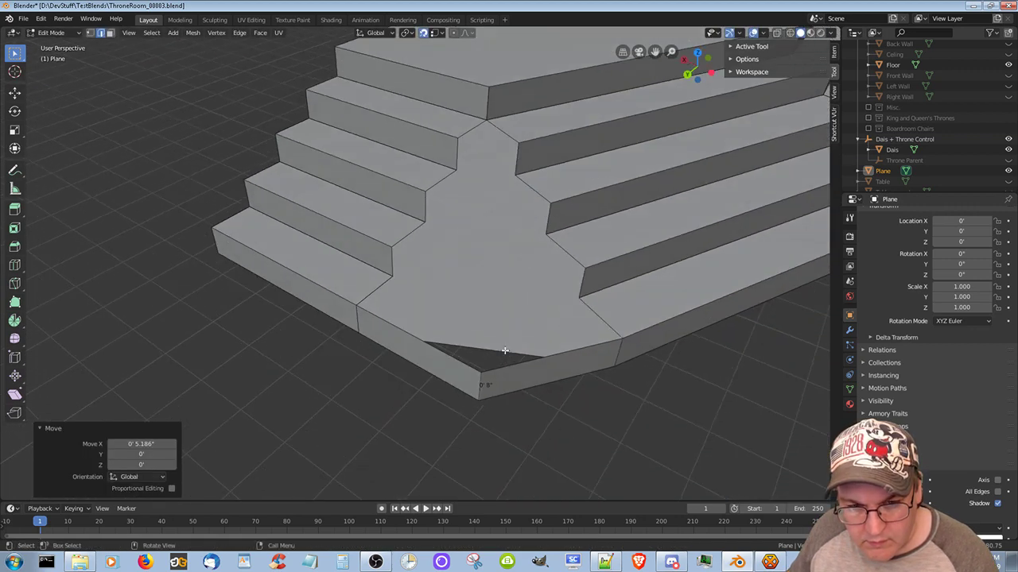
right_click(559, 395, "ctrl")
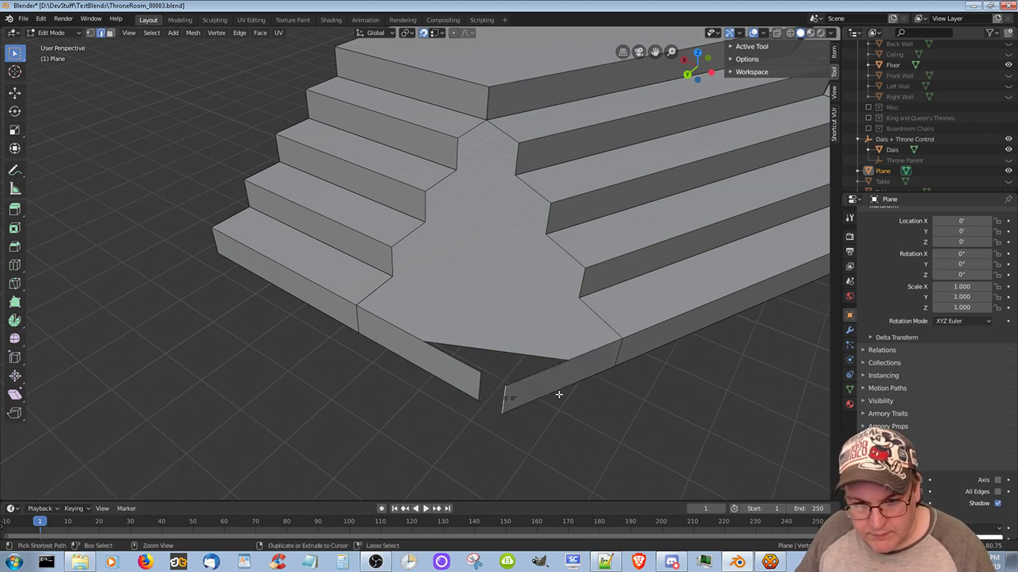
Turn off snapping and move the extended front riser's vertical end edge about 2' 1.7" along negative X
left_click(450, 373)
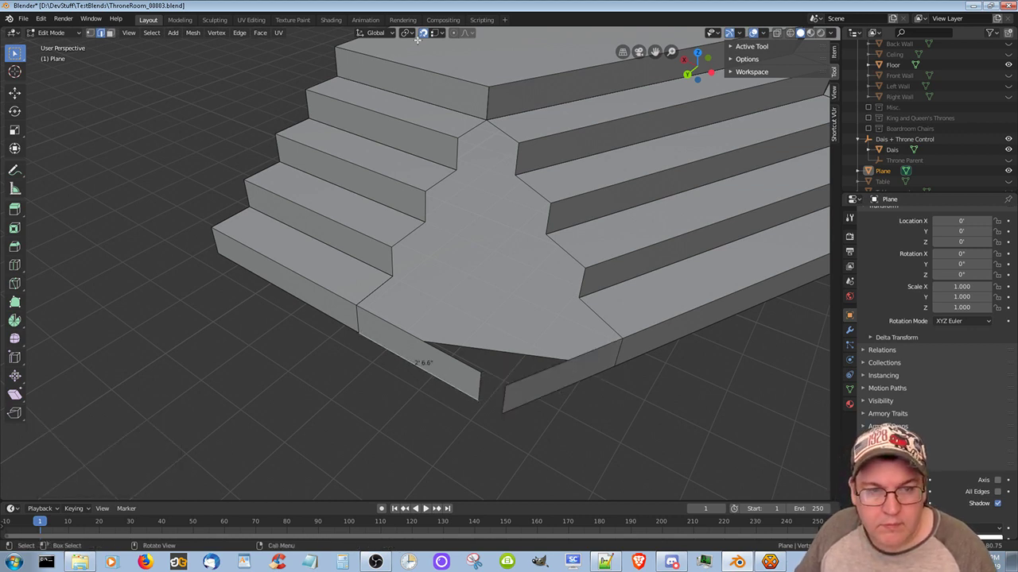
key("alt+a")
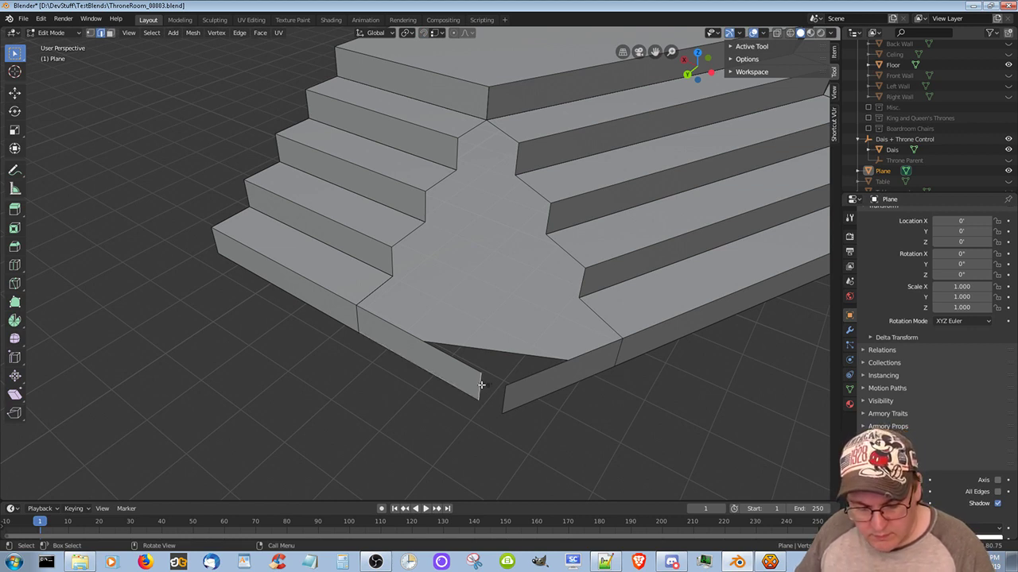
left_click(481, 385)
key("g")
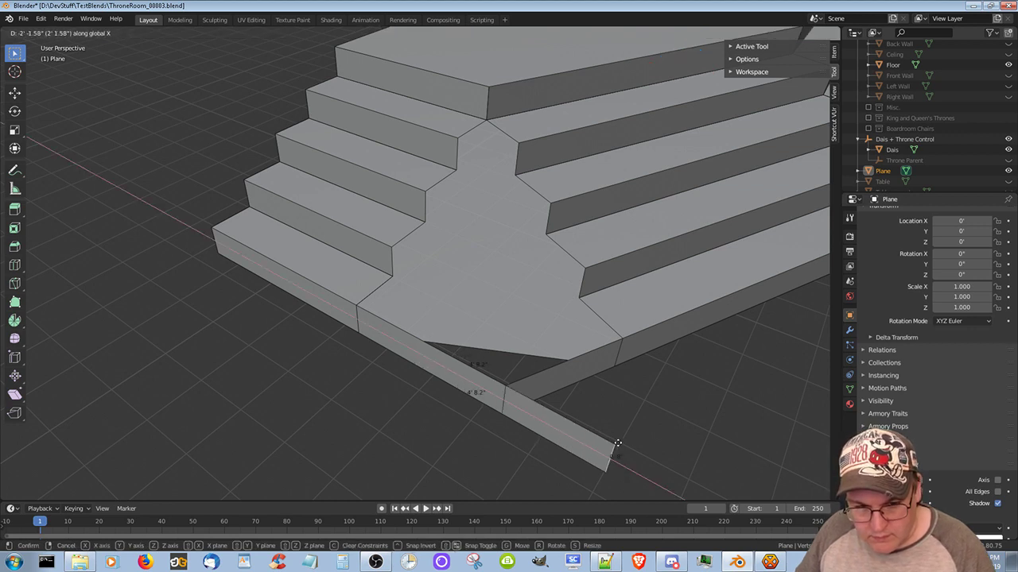
left_click(618, 444)
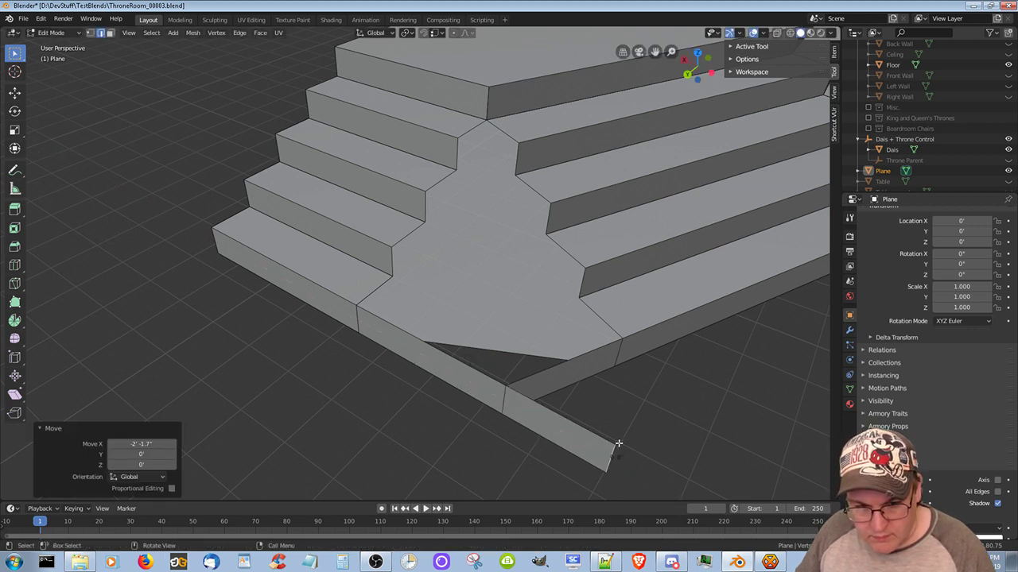
left_click(513, 386)
left_click(504, 399)
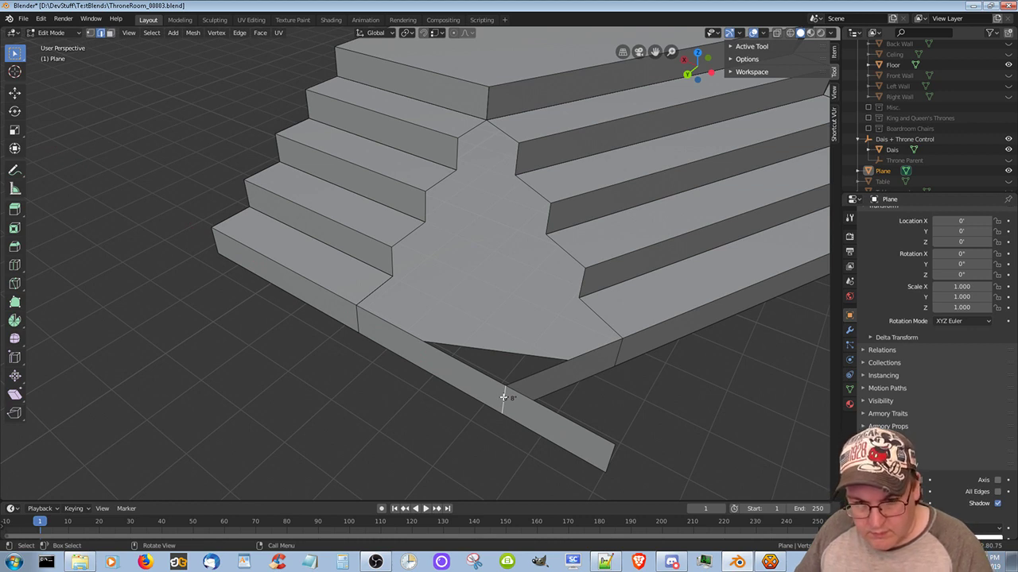
key("g")
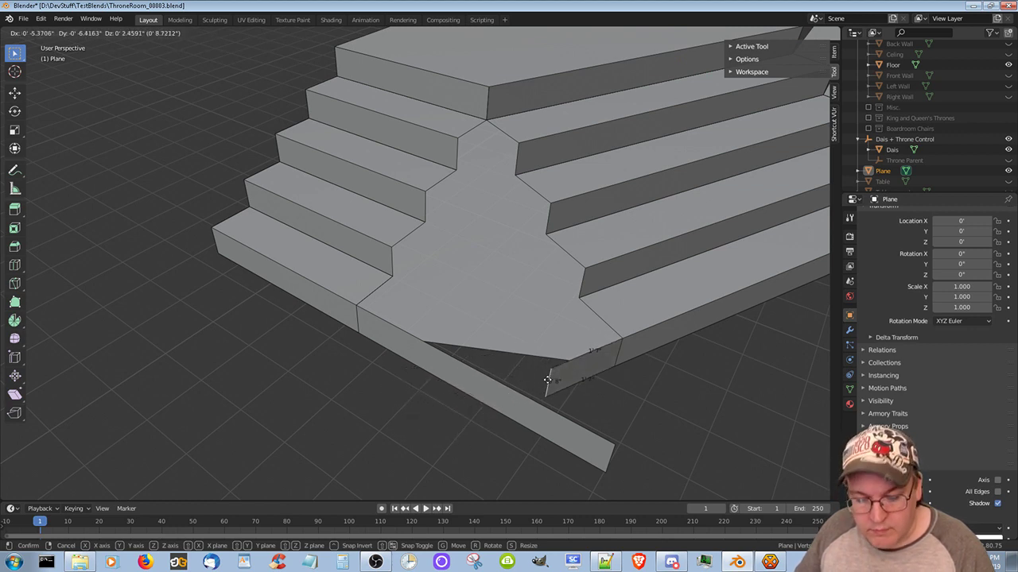
key("y")
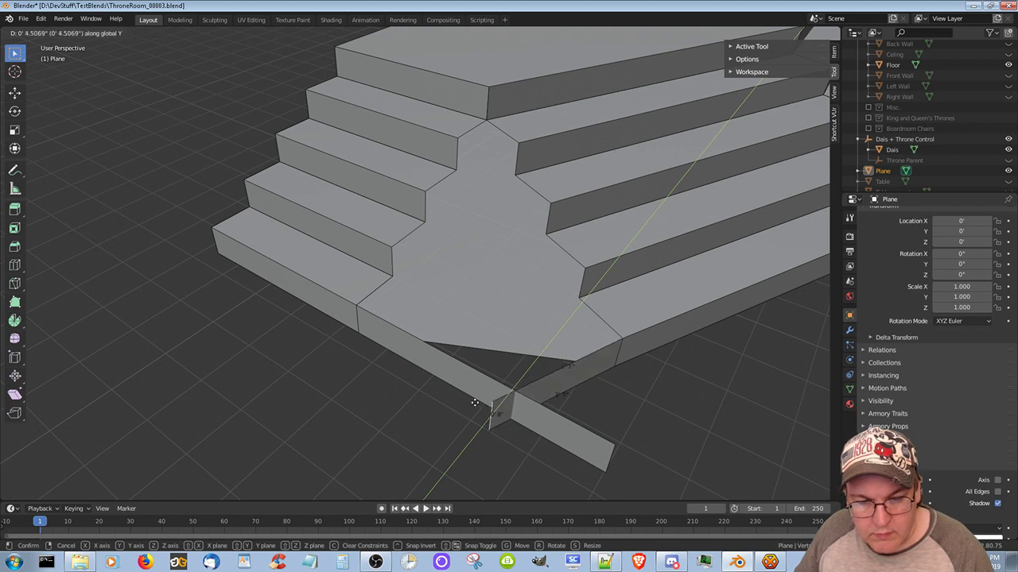
left_click(470, 404)
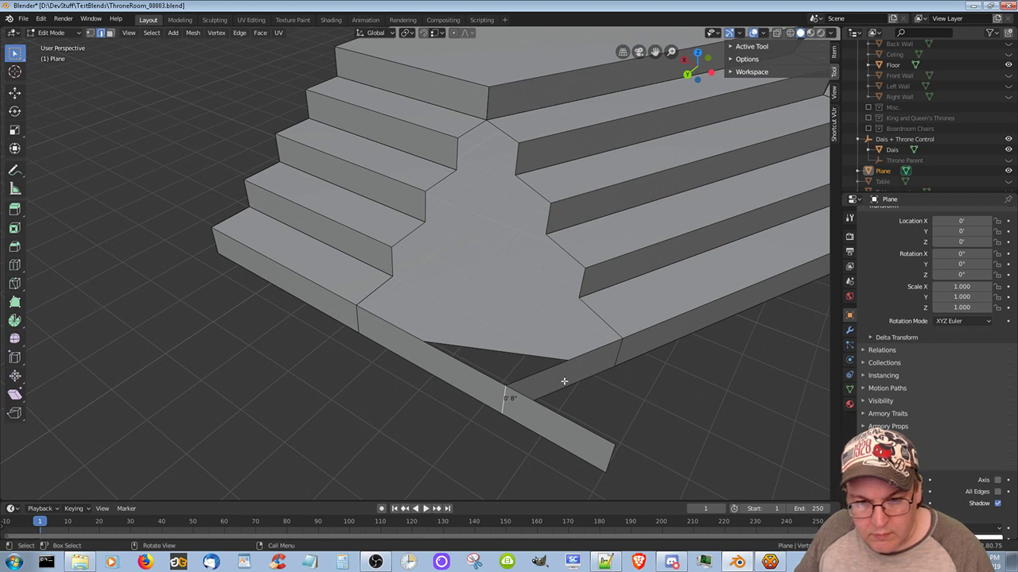
In face mode, delete the extruded face that extends the neighbouring lowest riser into the corner
left_click(603, 361)
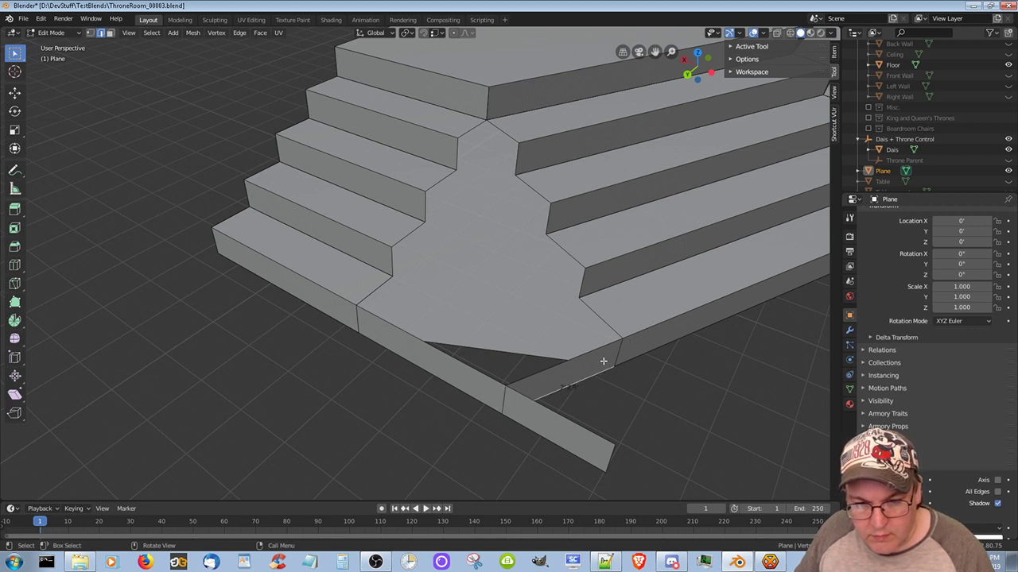
left_click(593, 349)
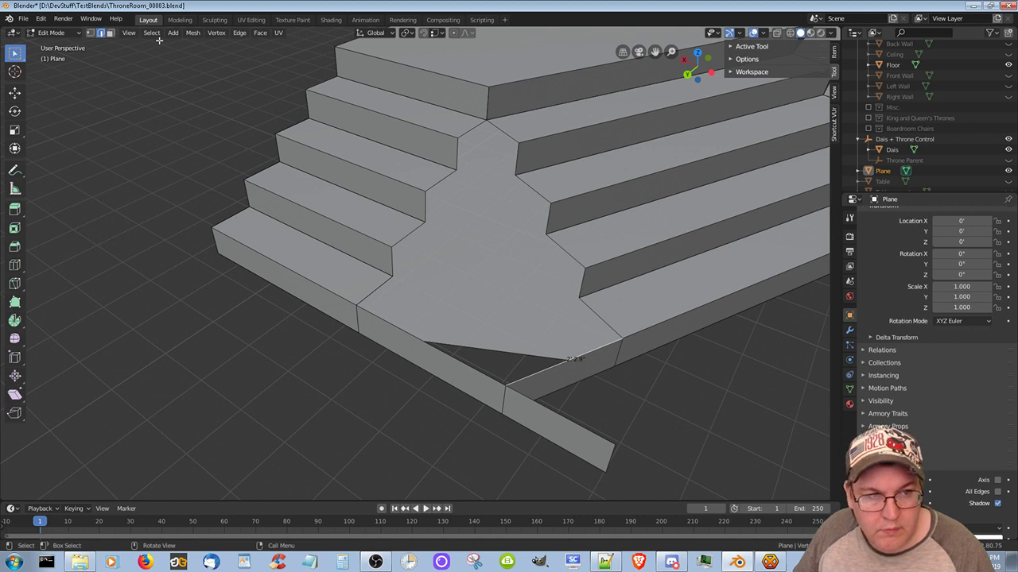
left_click(111, 33)
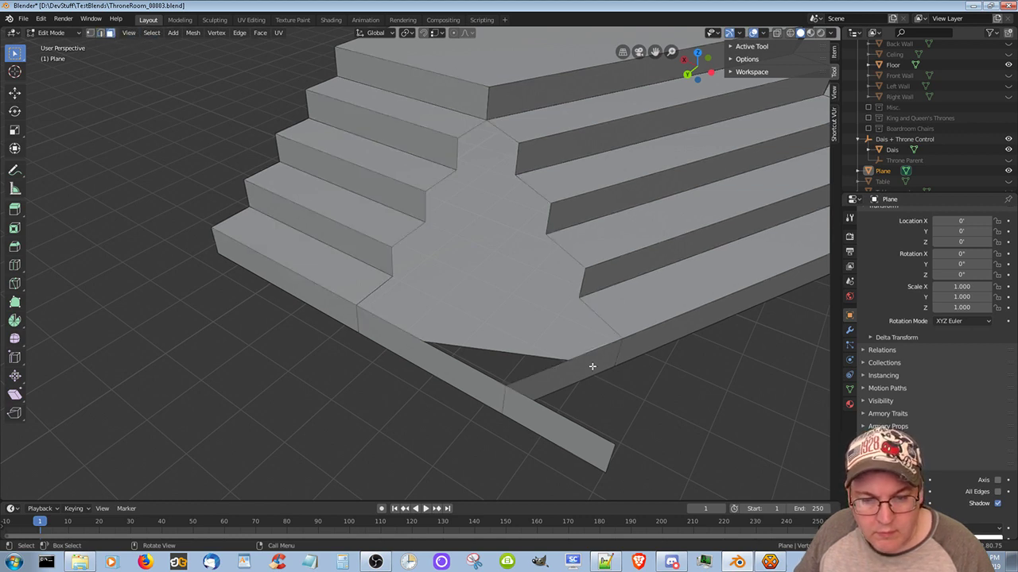
left_click(590, 365)
key("x")
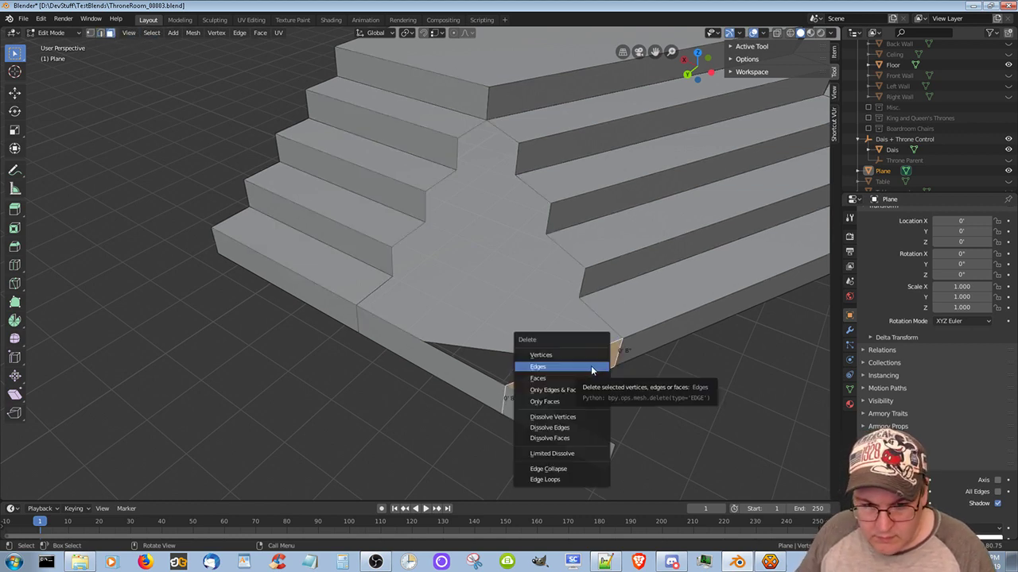
left_click(585, 377)
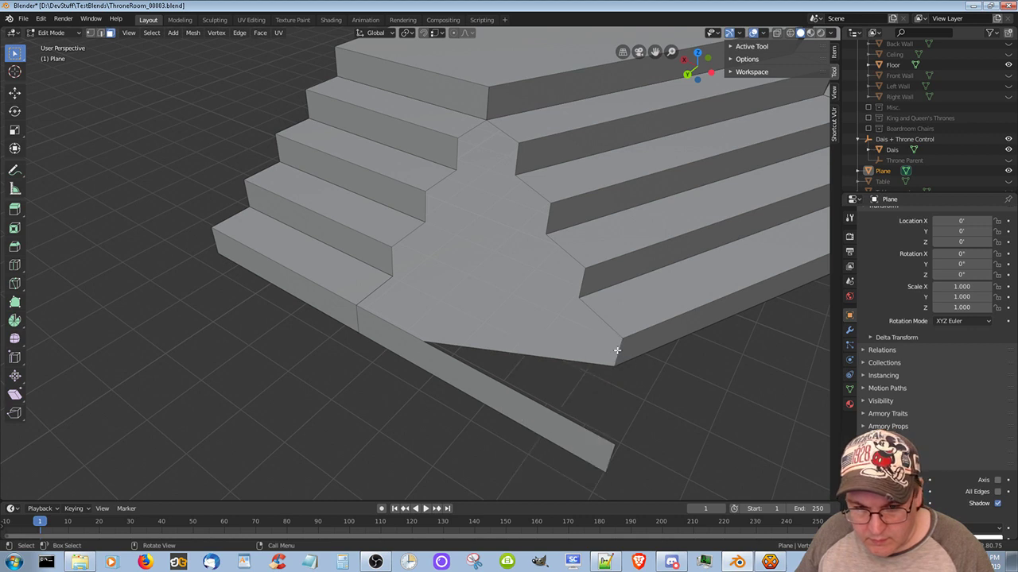
In edge mode, try to extrude the vertical end edge of the lowest riser beside the corner gap
key("f")
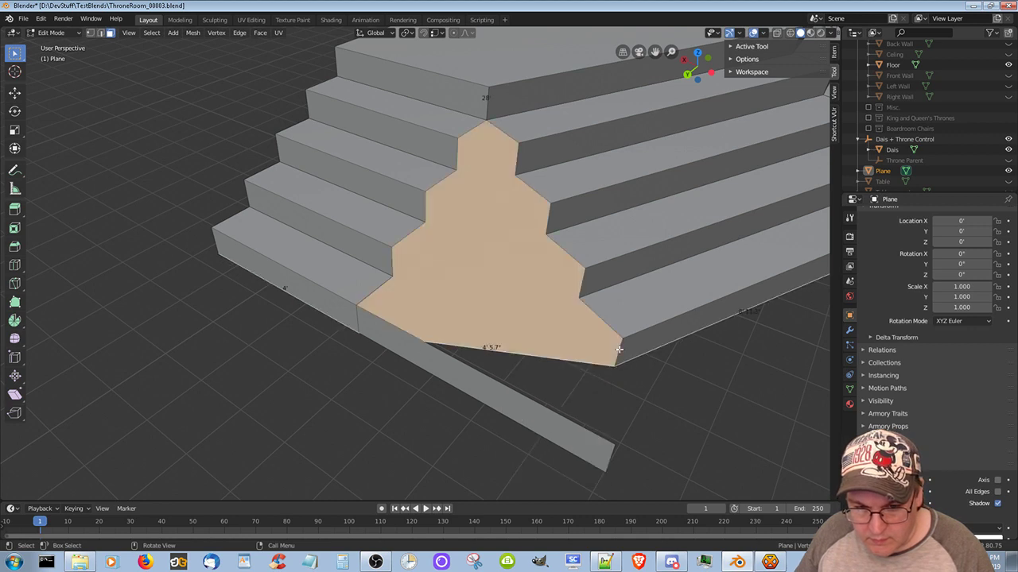
left_click(101, 33)
left_click(615, 358)
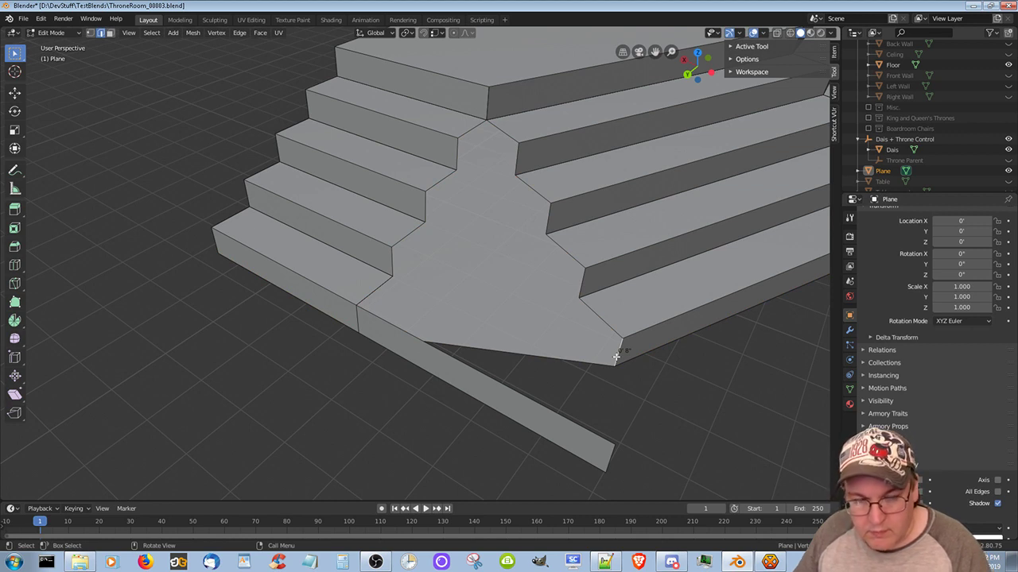
key("g")
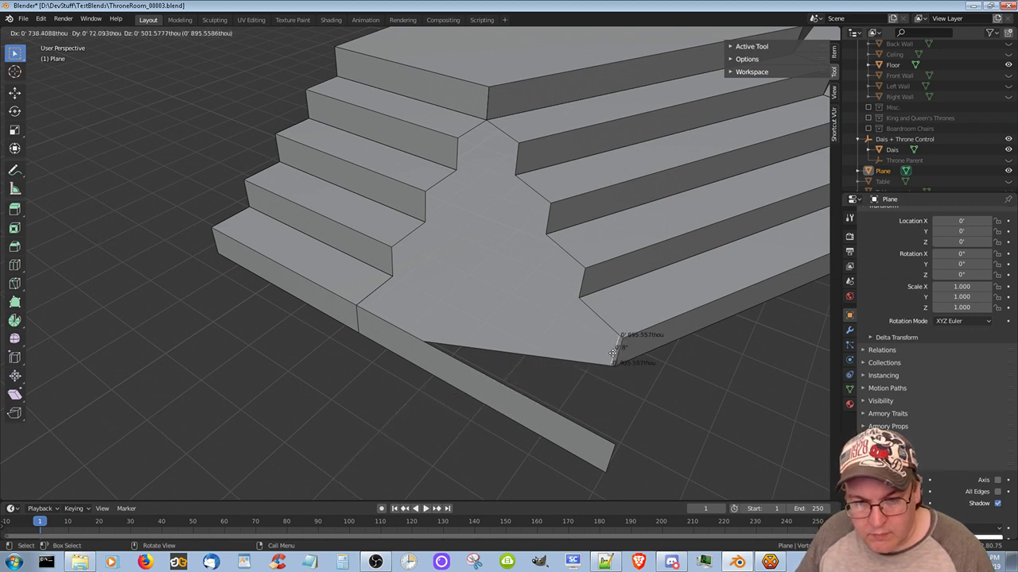
key("Escape")
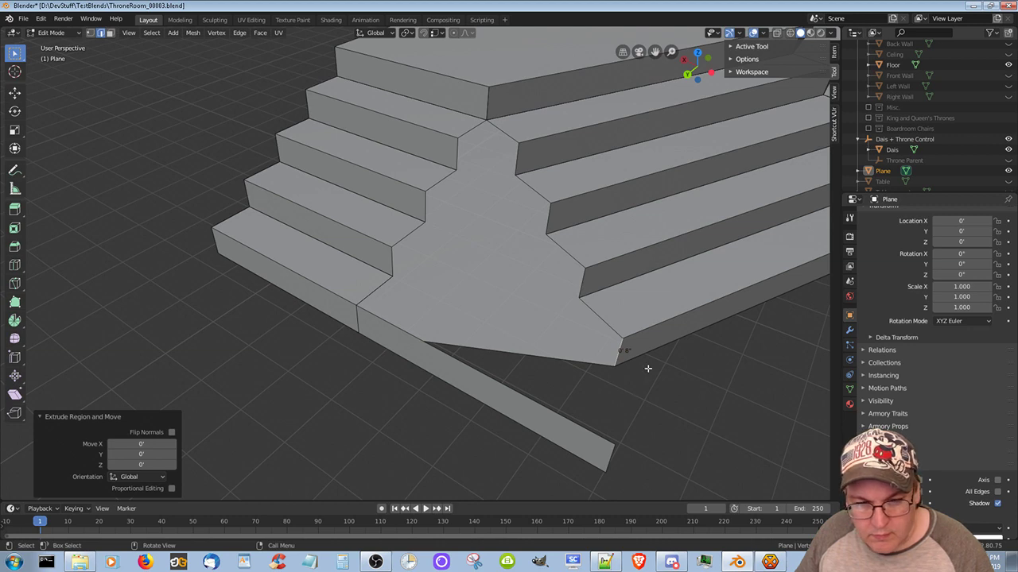
middle_click_drag(650, 368, 650, 397)
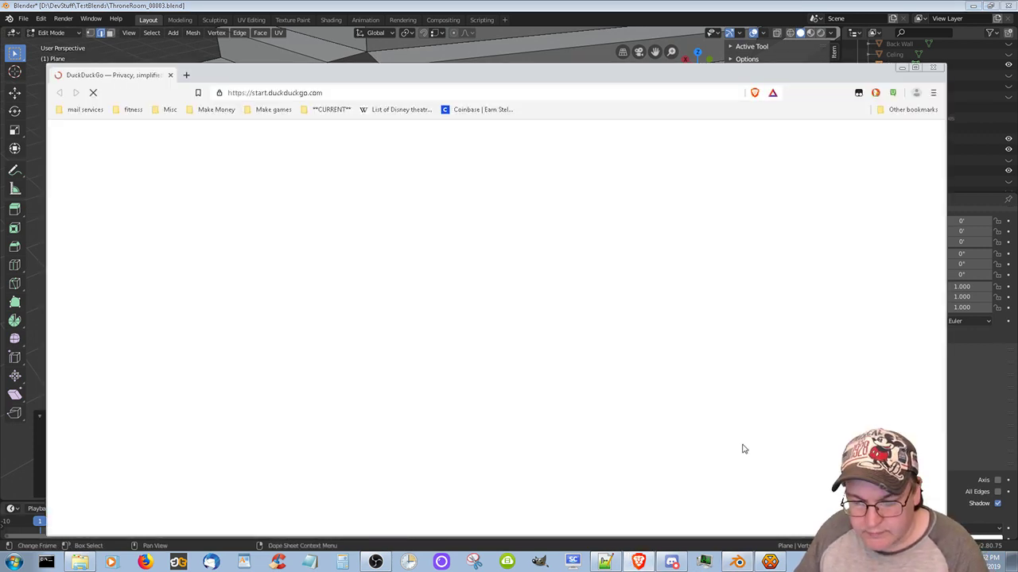
Switch to the Brave browser and search the web for "blender 2.8 how do you extrude along a straight line"
left_click(606, 89)
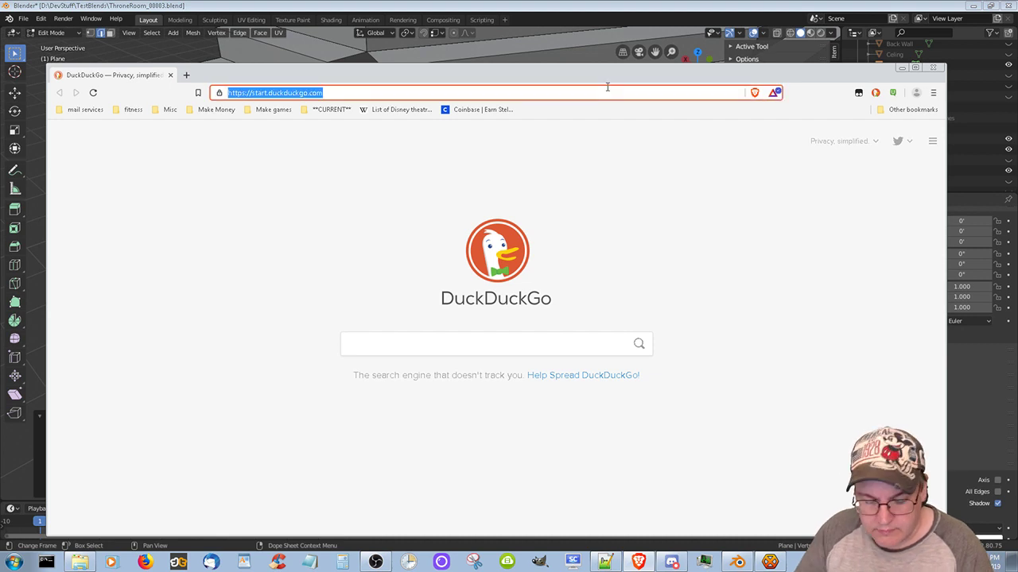
type("blender 2.8")
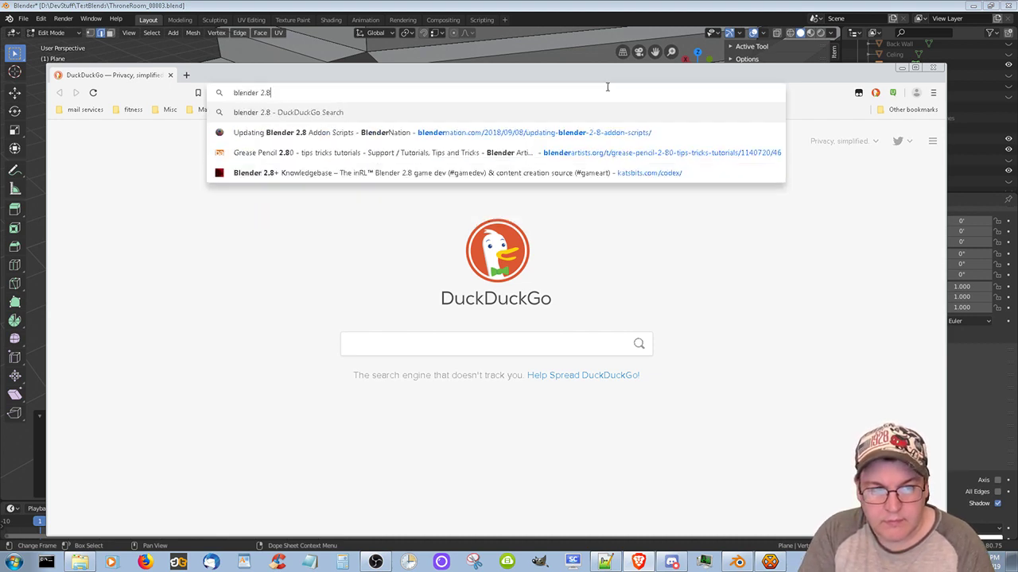
type(" how do you ")
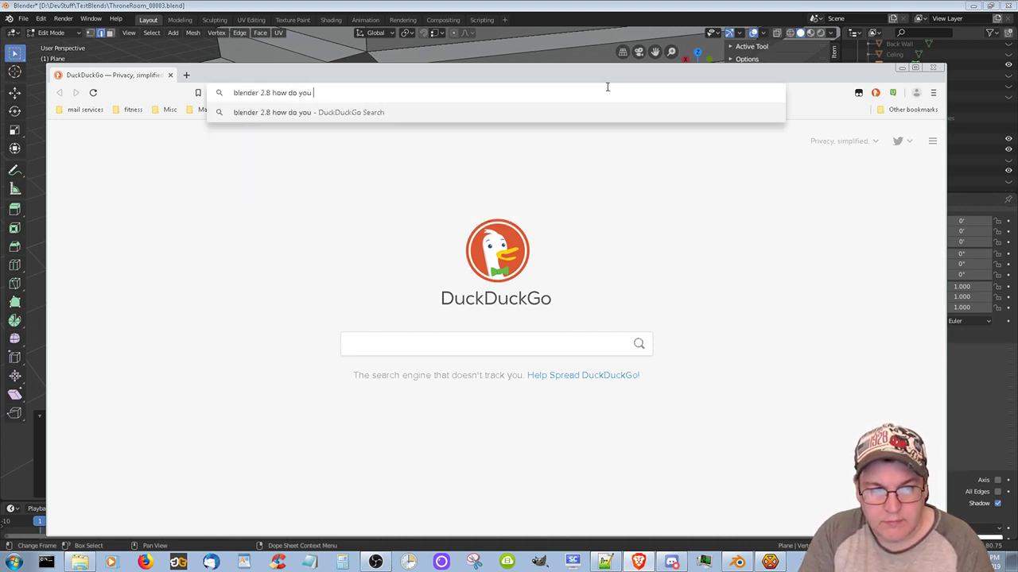
type("extrude alon")
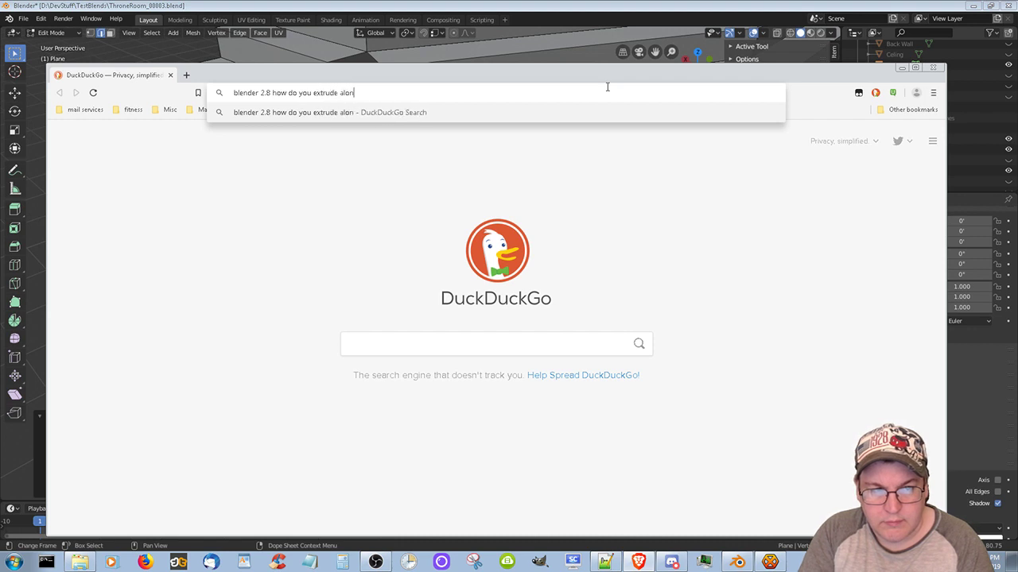
type("g a straight line")
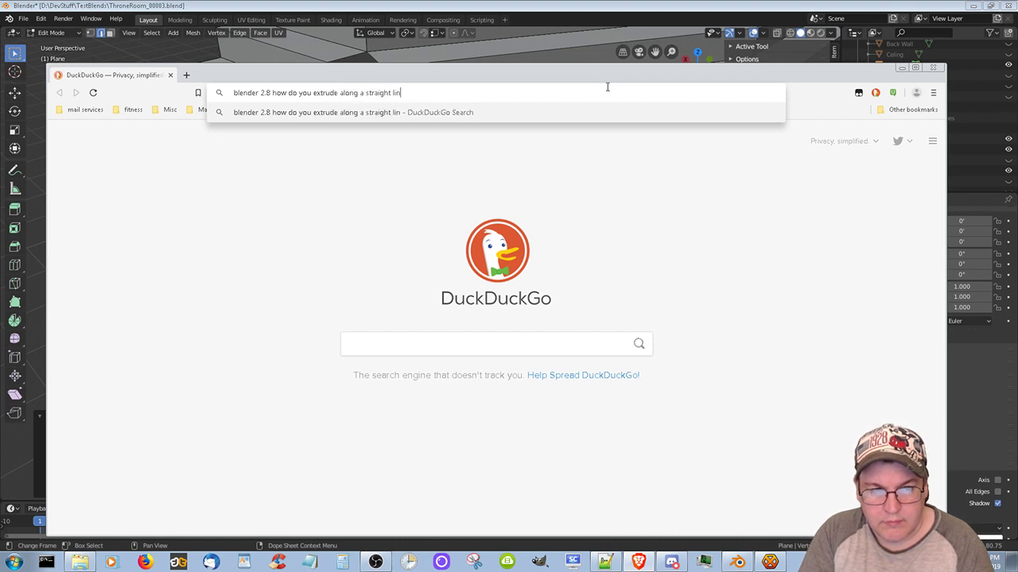
key("Return")
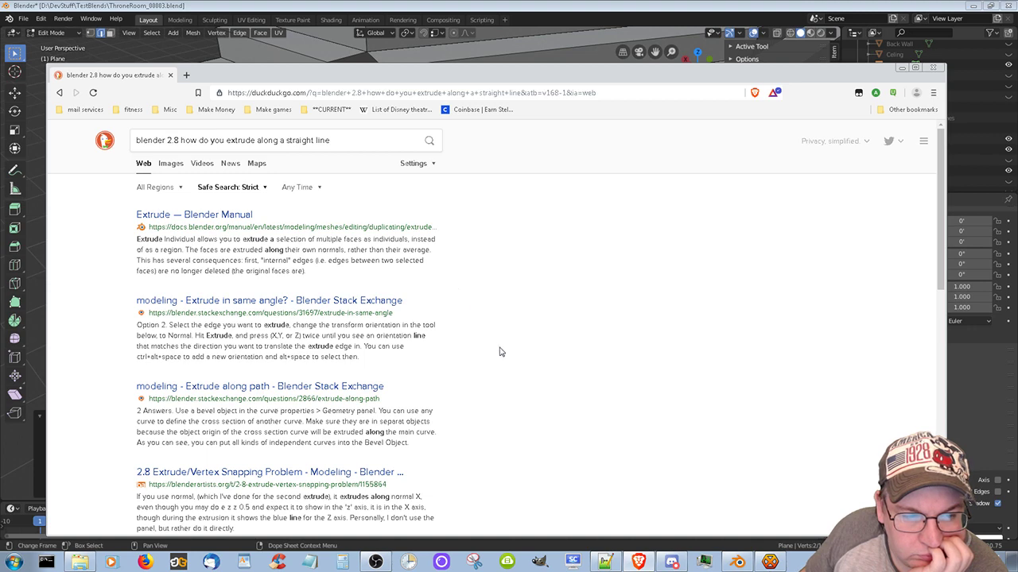
Open the Stack Exchange result "Extrude in same angle?" in a new tab and read both options of its answer
right_click(356, 306)
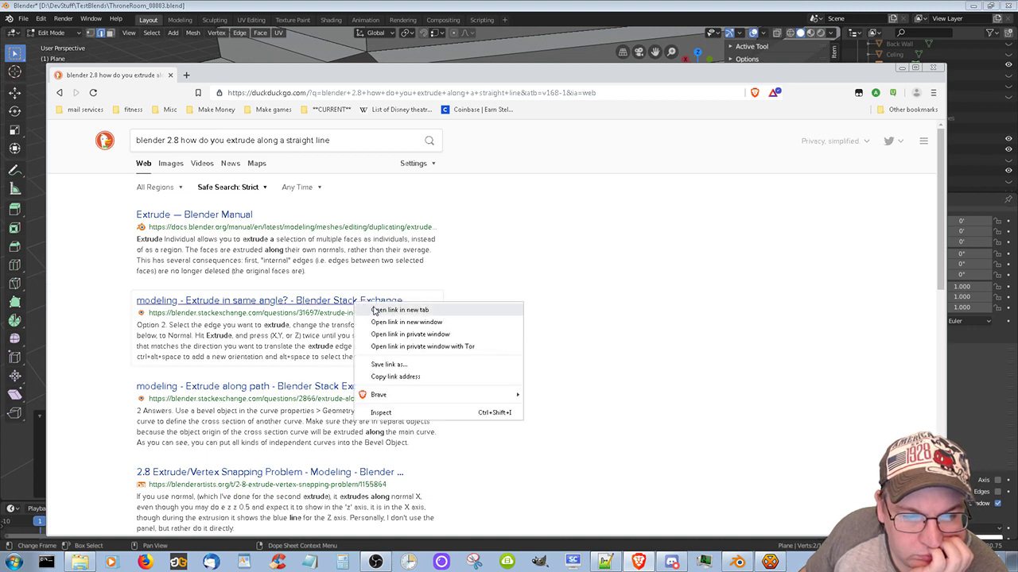
left_click(375, 310)
left_click(231, 81)
scroll(499, 400, "down", 3)
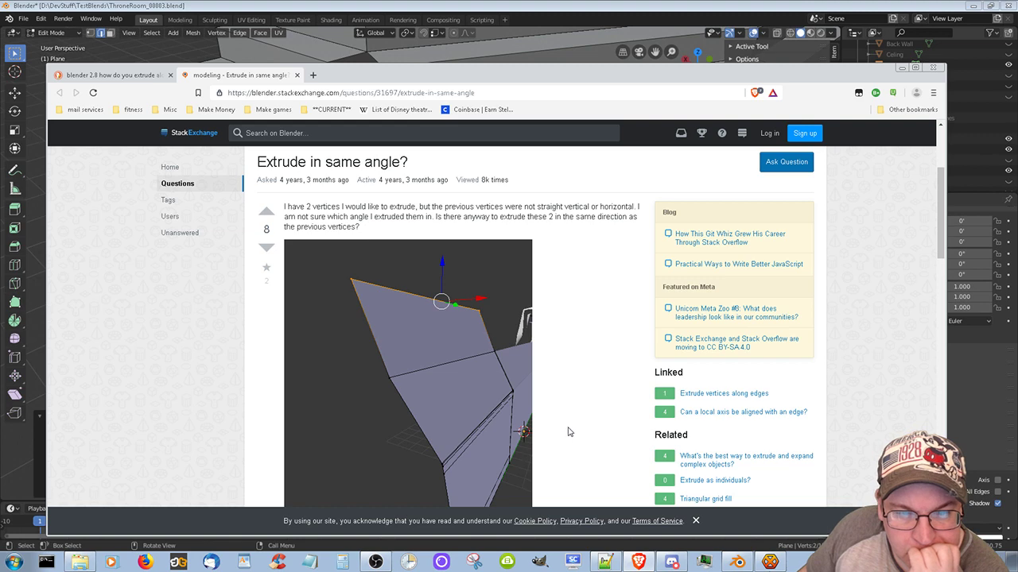
scroll(568, 429, "down", 5)
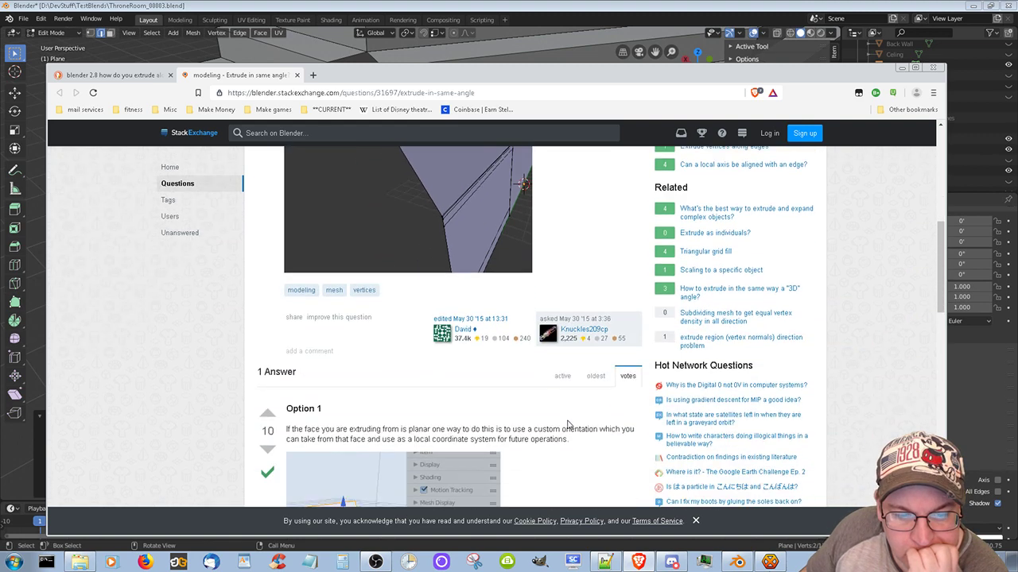
scroll(568, 426, "down", 2)
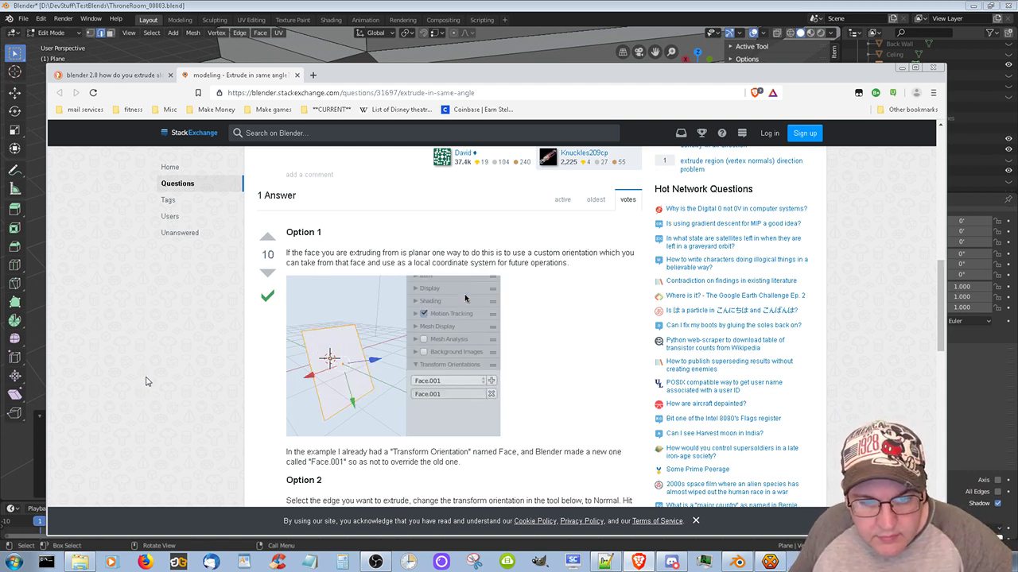
scroll(145, 381, "down", 1)
scroll(148, 379, "down", 1)
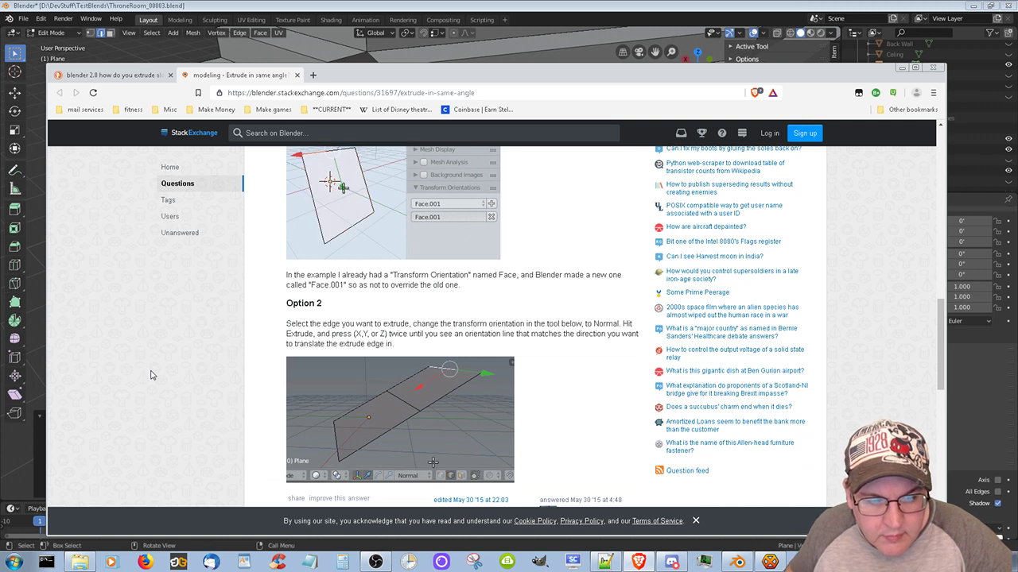
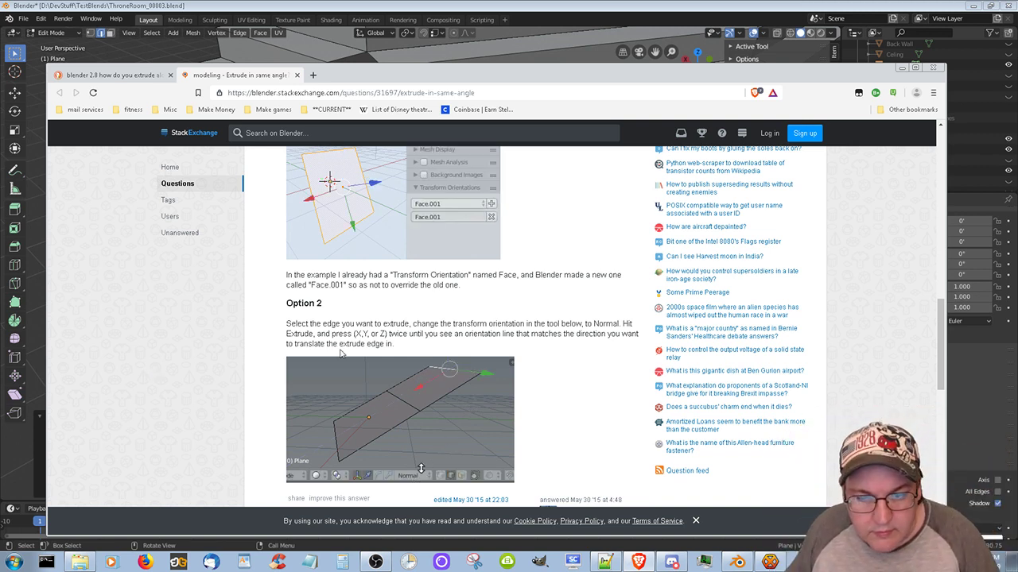
Return to Blender and undo the cancelled extrusion and selection of the riser's end edge
left_click(900, 68)
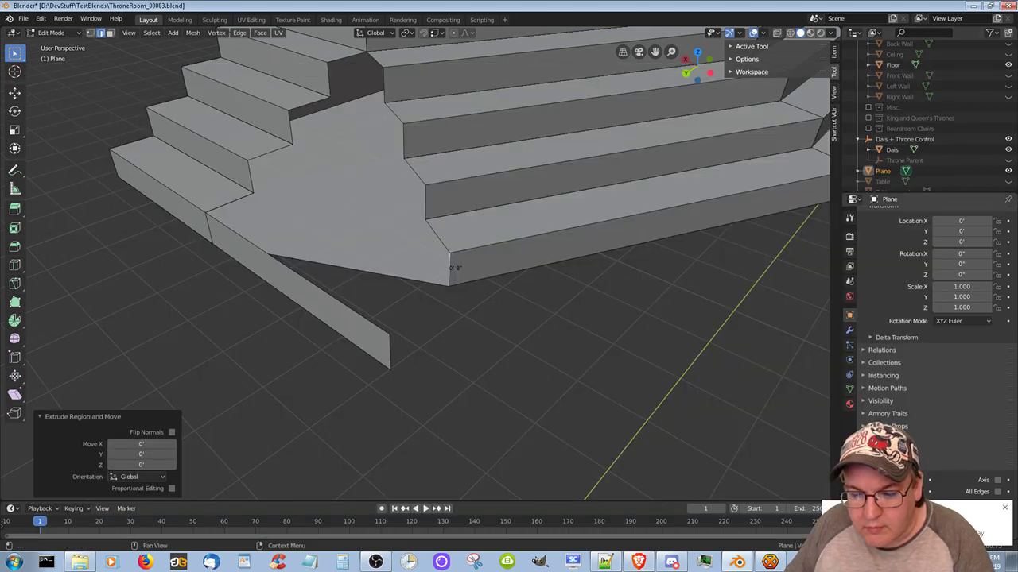
key("alt+Tab")
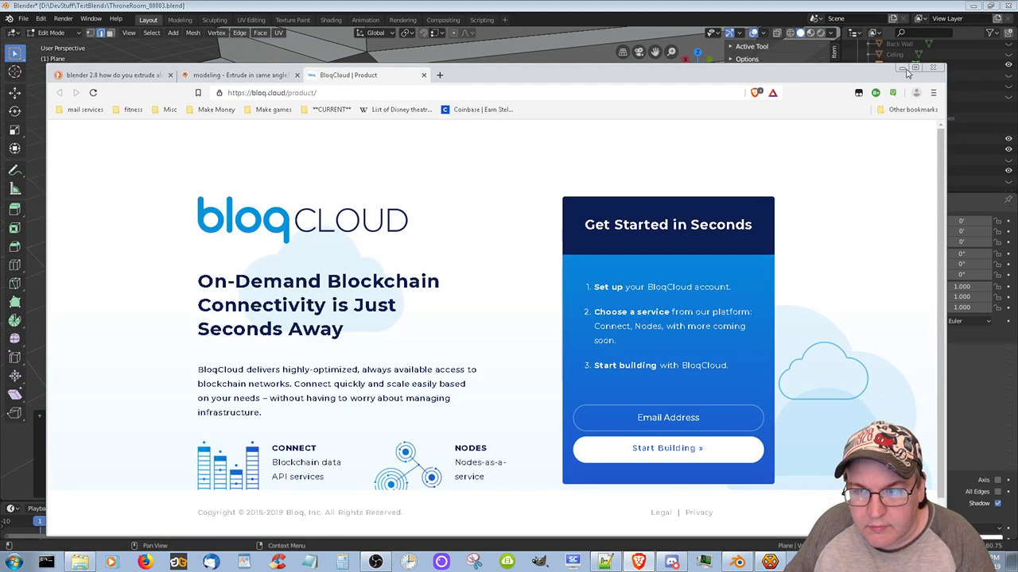
left_click(901, 68)
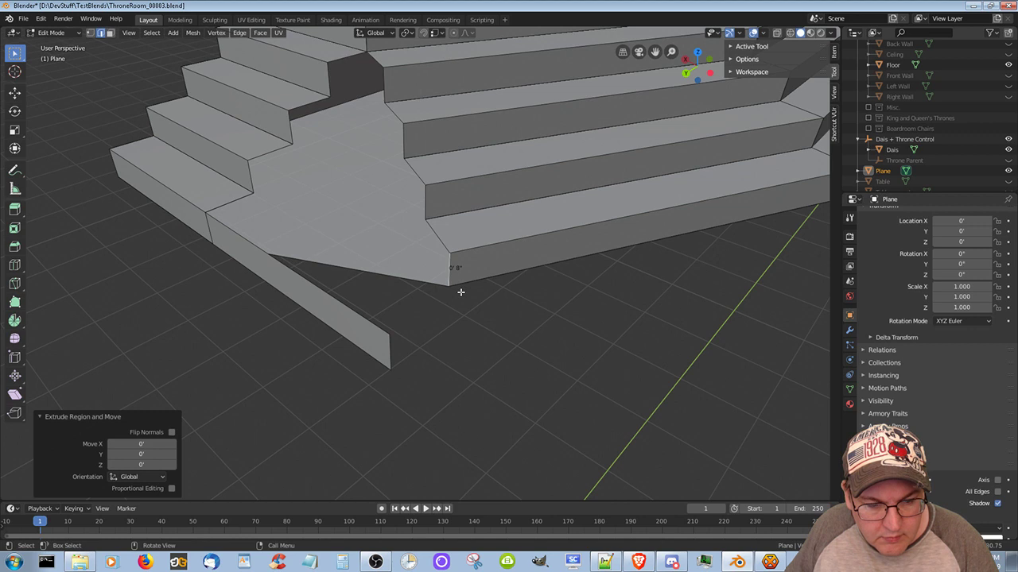
key("ctrl+z")
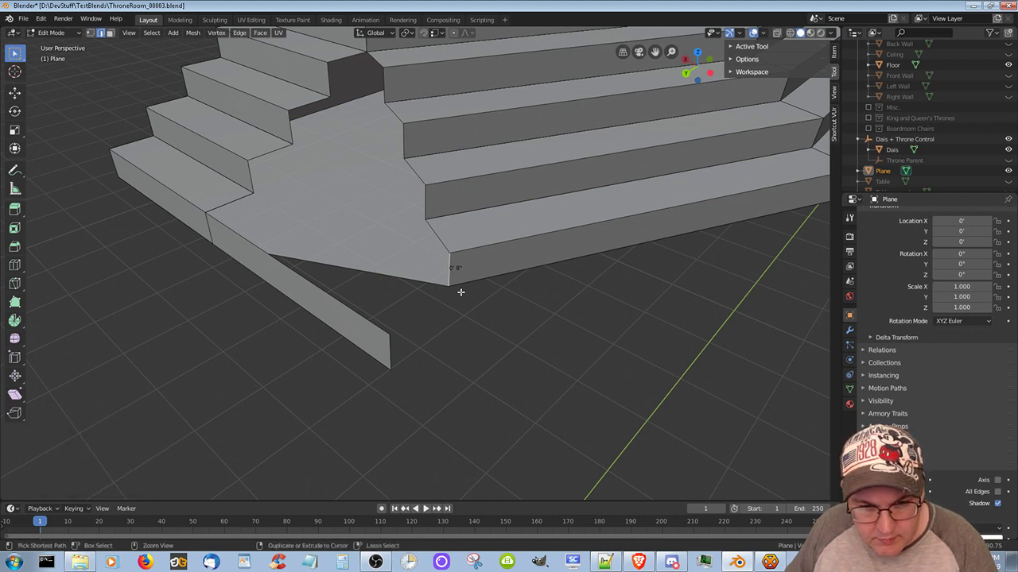
key("ctrl+z")
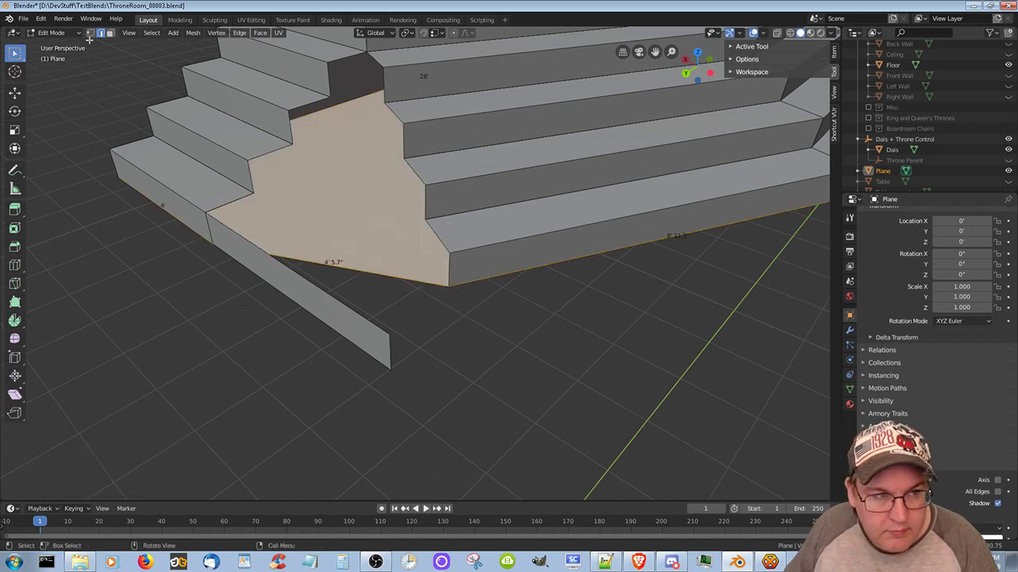
Try extruding the lowest riser's vertical end edge with the extrusion orientation set to Normal
left_click(447, 270)
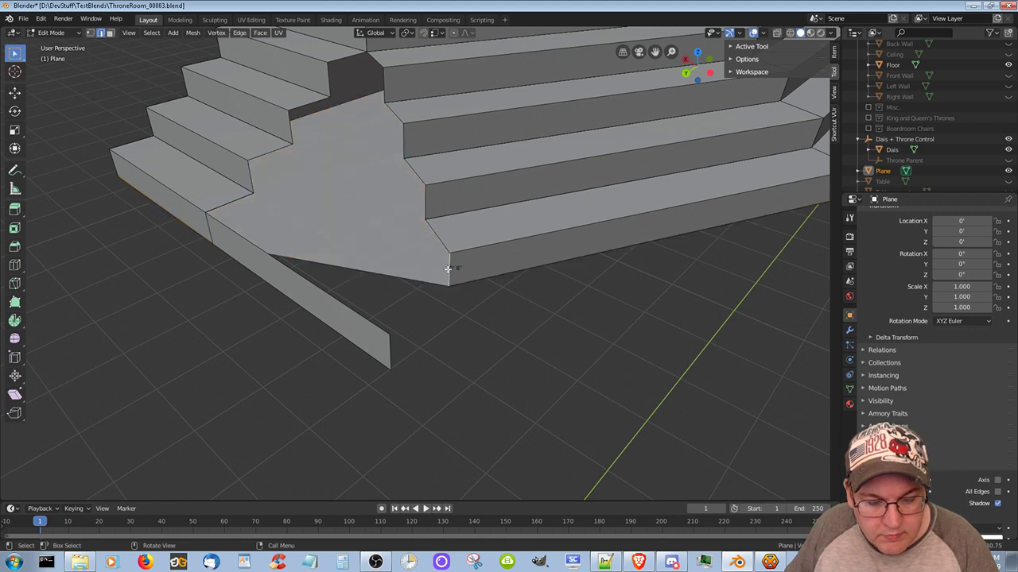
key("g")
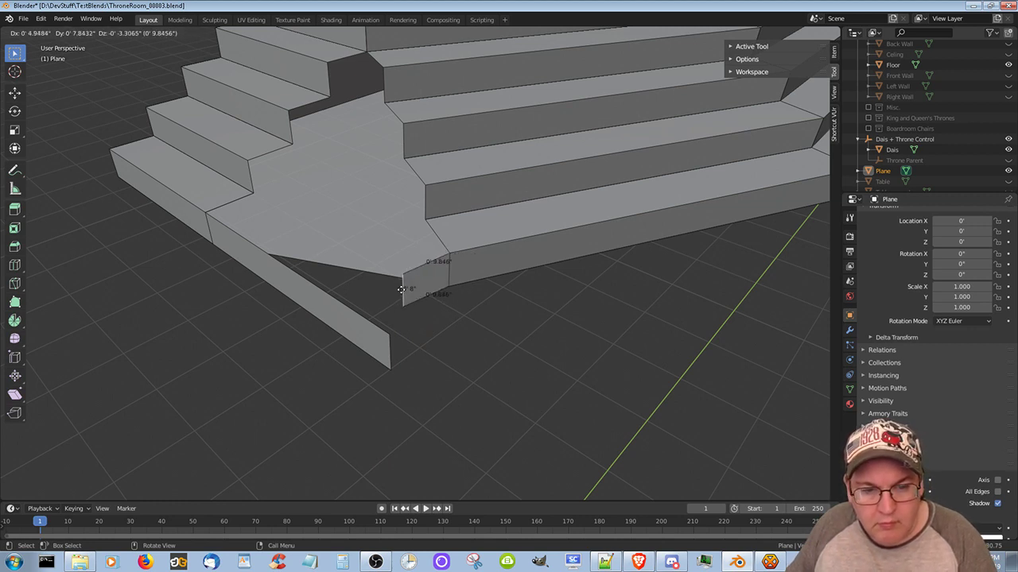
right_click(401, 289)
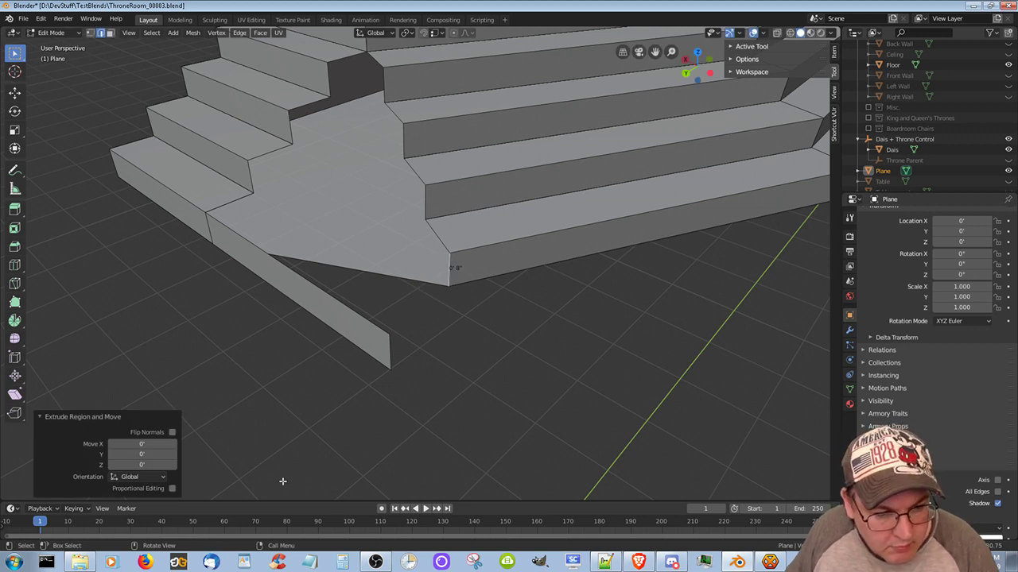
left_click(152, 481)
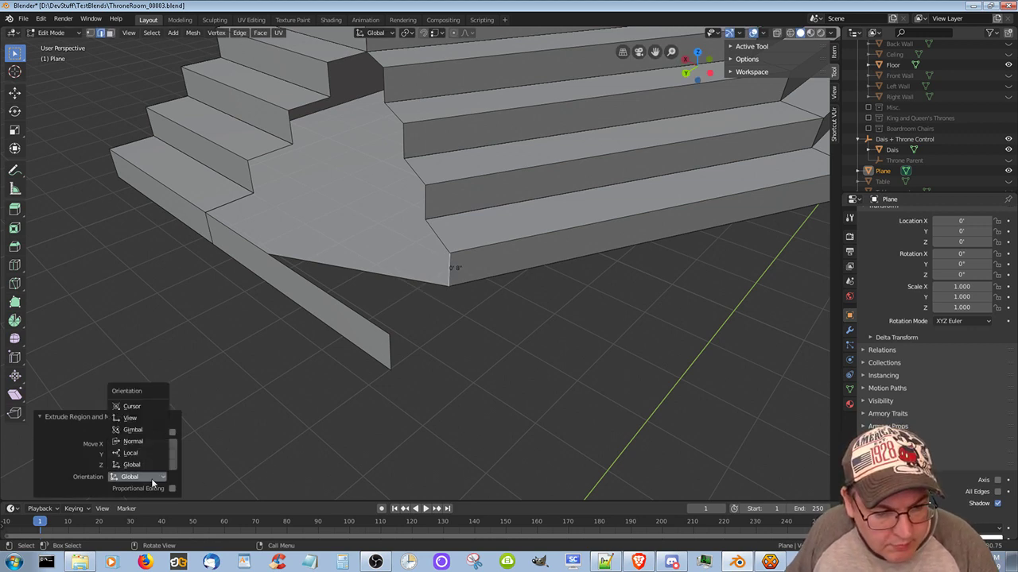
left_click(148, 442)
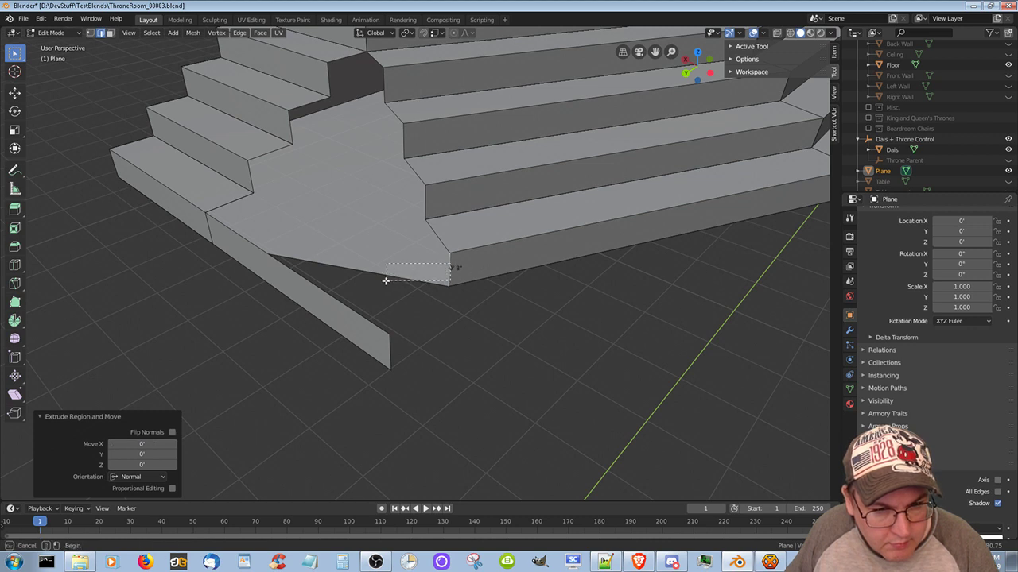
Undo the stray edge selections and the Normal-oriented extrusion of the riser's end edge
left_click(451, 283)
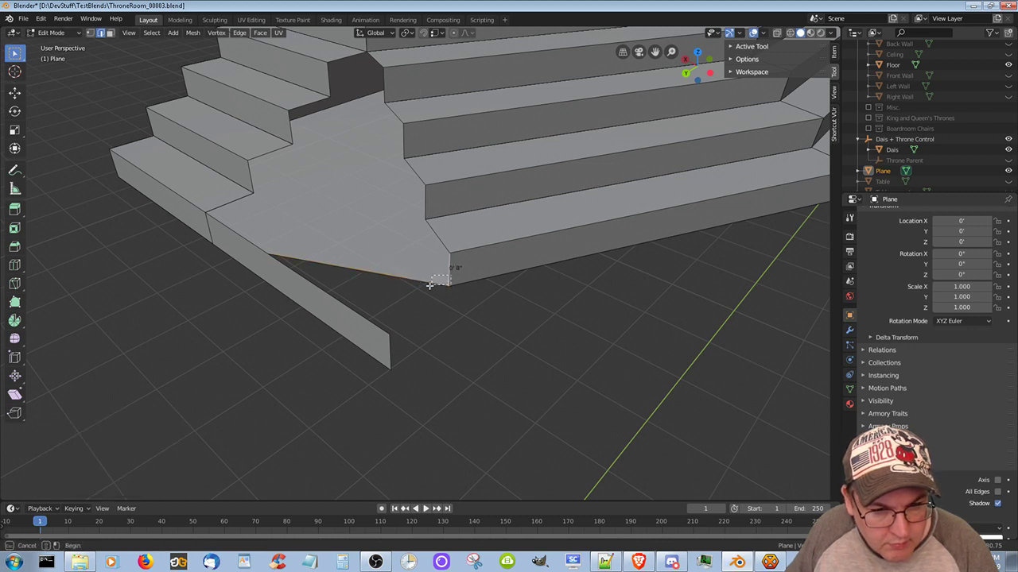
left_click(433, 282, "alt+shift")
key("ctrl+z")
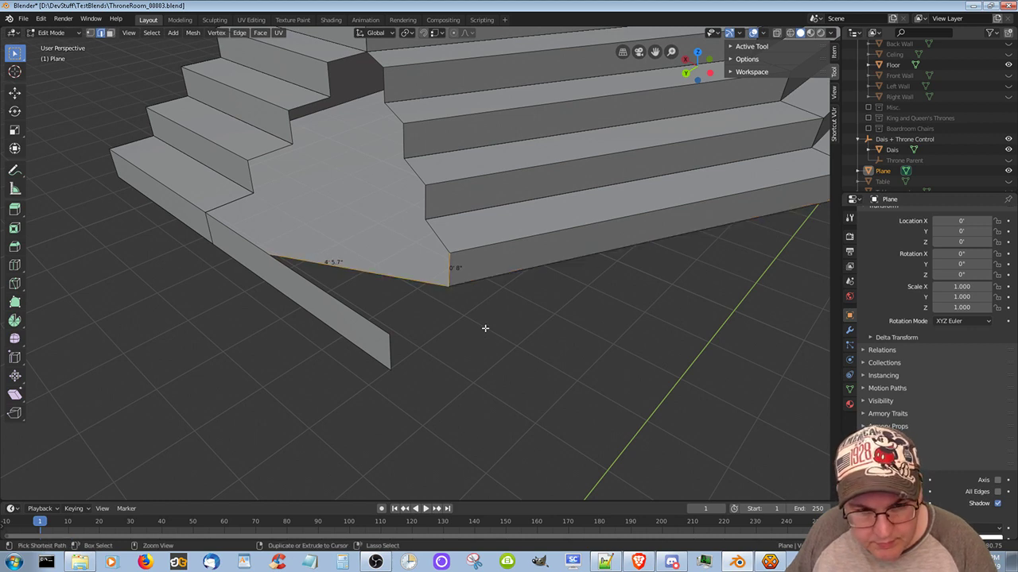
key("ctrl+z")
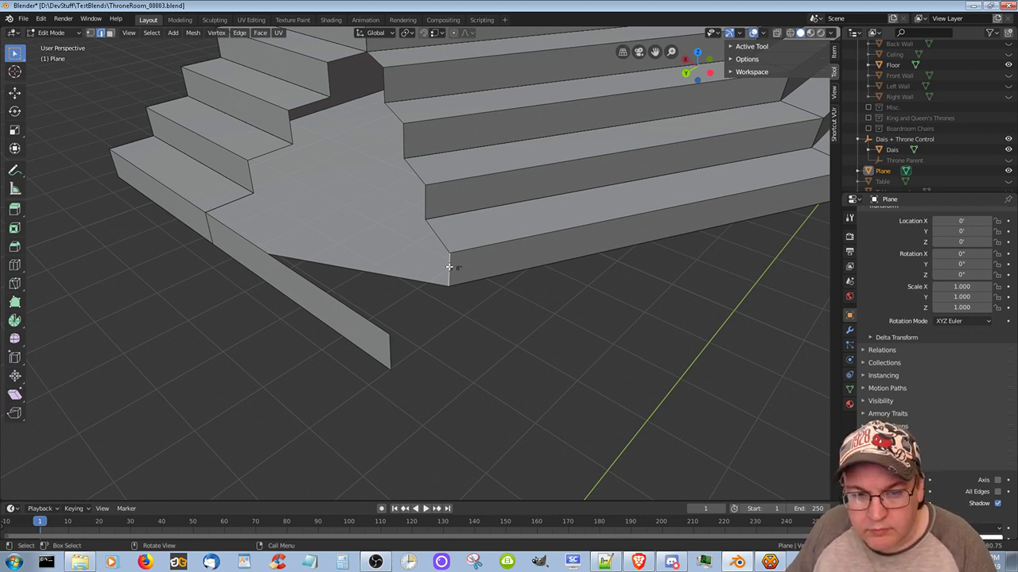
In Brave, close the BloqCloud page, reread Option 2 on extruding with the Normal orientation, and return to Blender
key("alt+Tab")
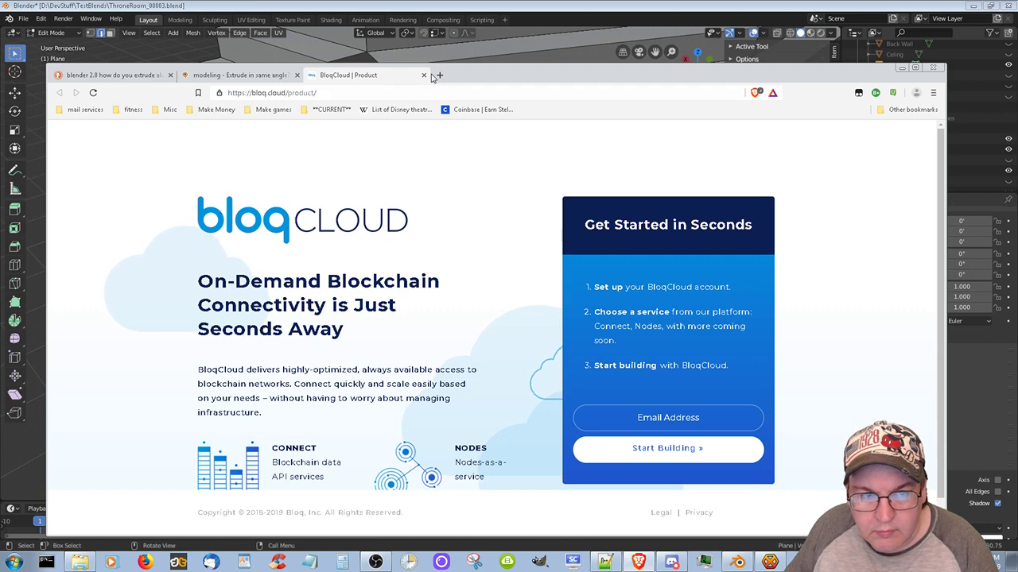
key("ctrl+w")
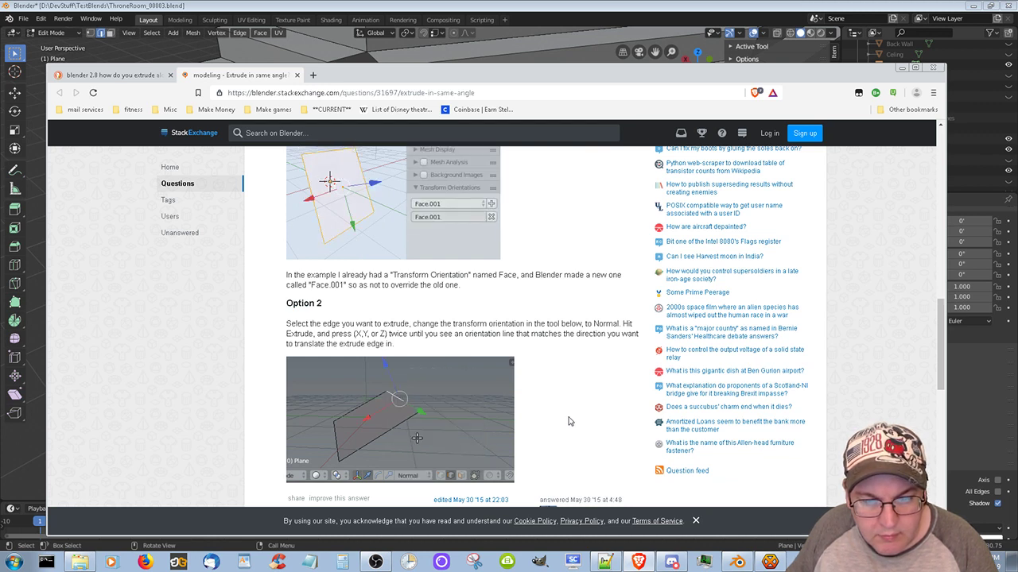
key("alt+Tab")
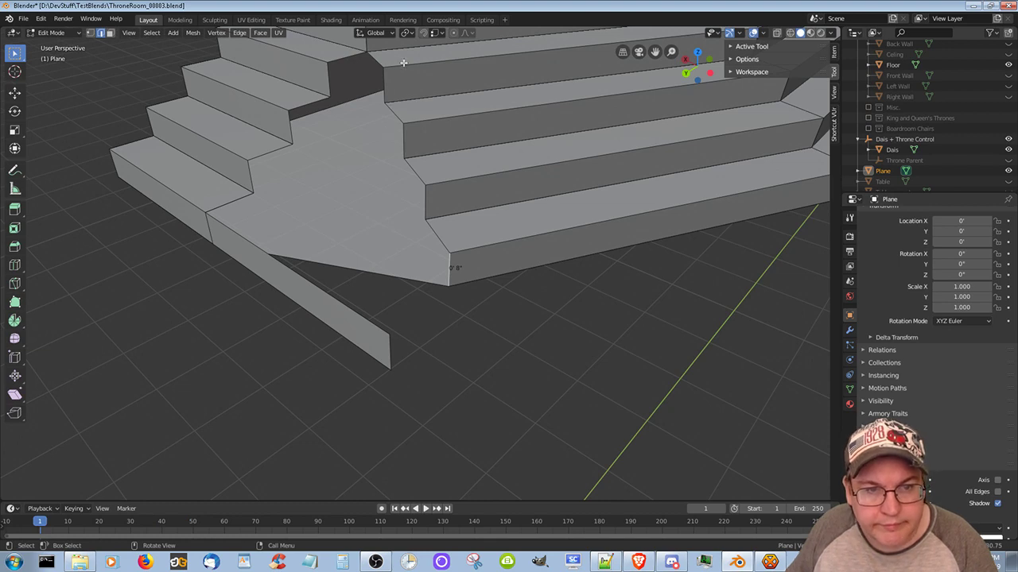
key("alt+Tab")
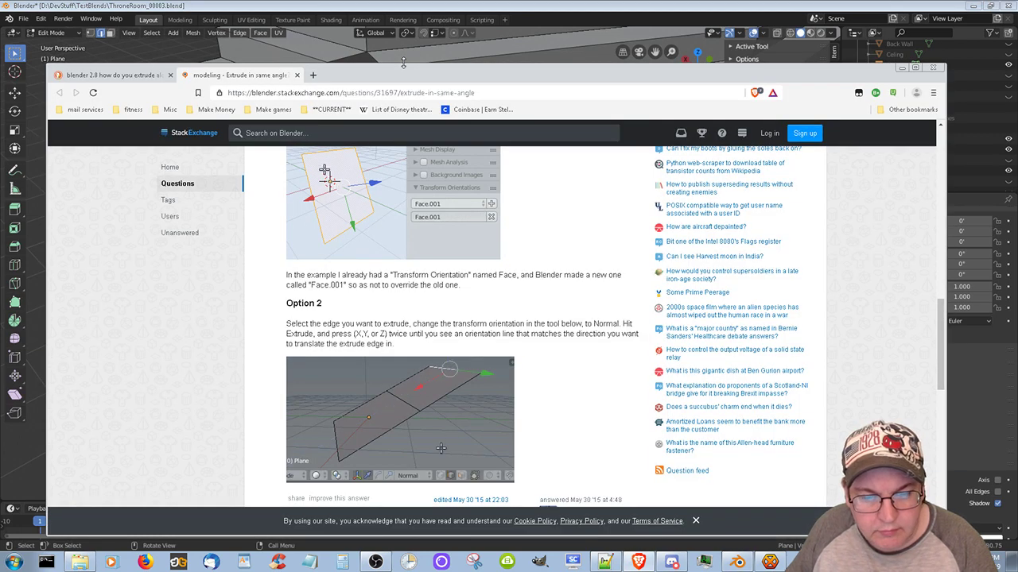
key("alt+Tab")
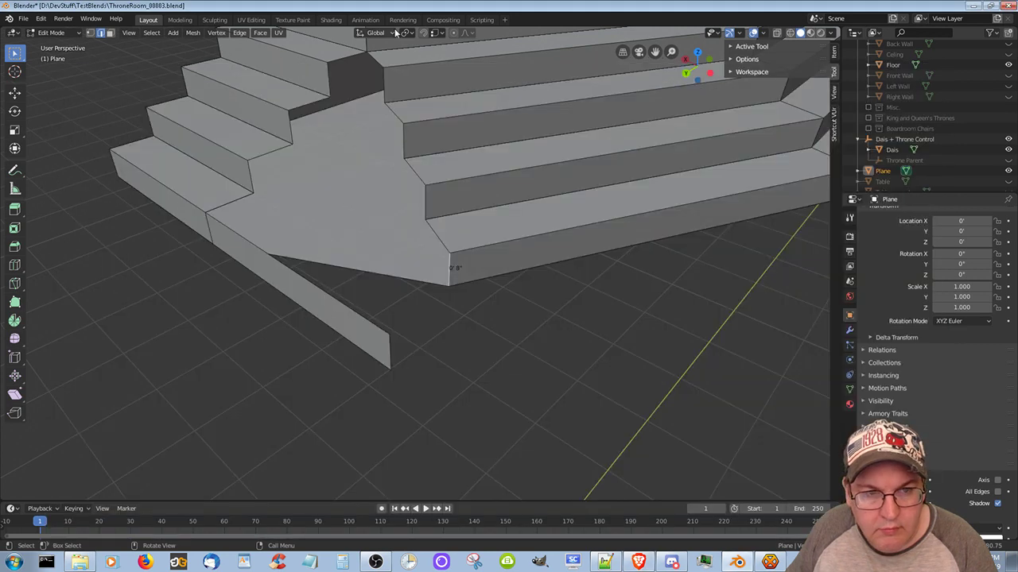
With the Normal transform orientation, try extruding the lowest riser's end edge along its normal Y, X and Z axes, and undo it
left_click(382, 33)
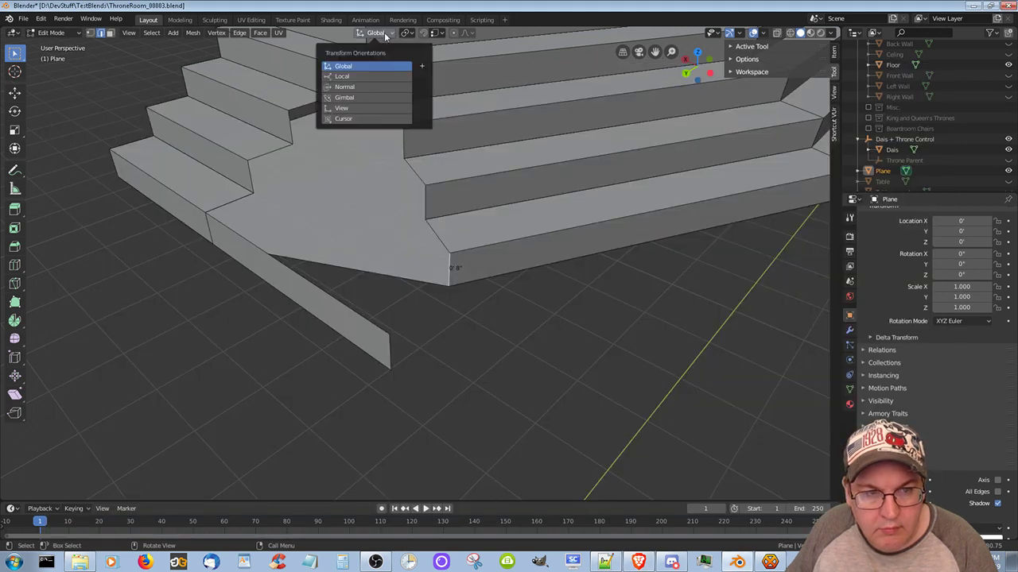
left_click(353, 86)
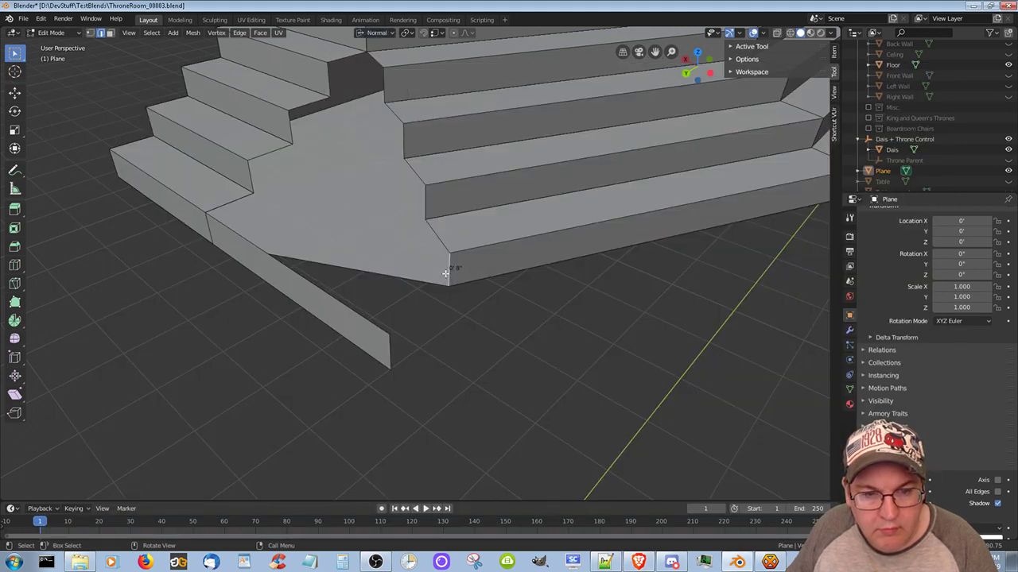
key("g")
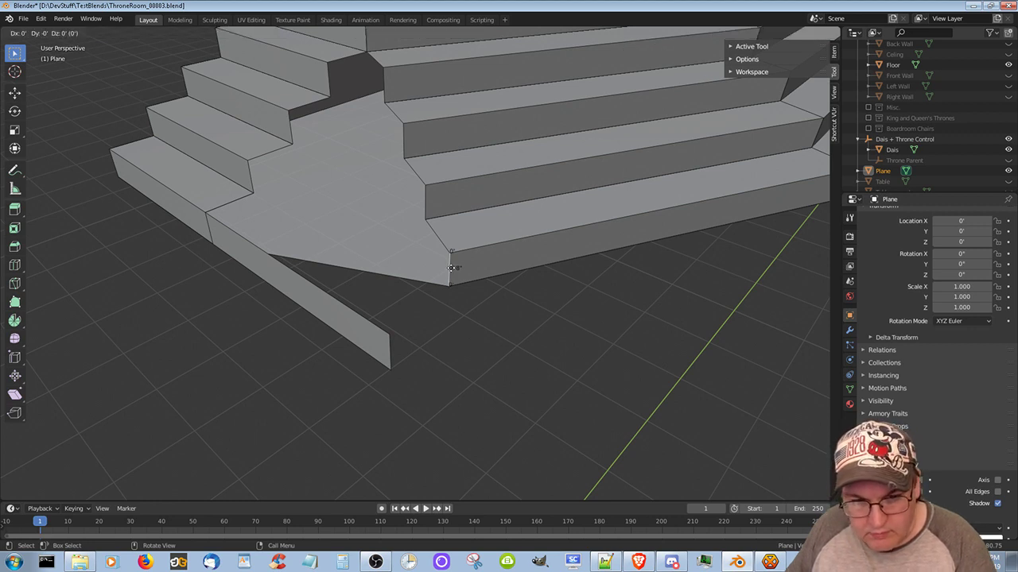
key("y")
key("y")
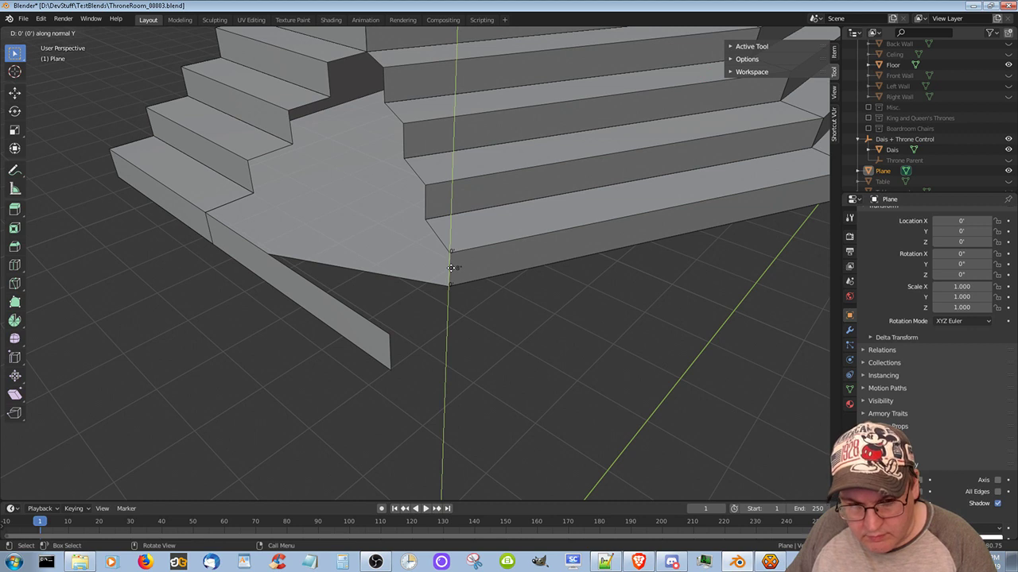
key("x")
key("x")
key("z")
key("z")
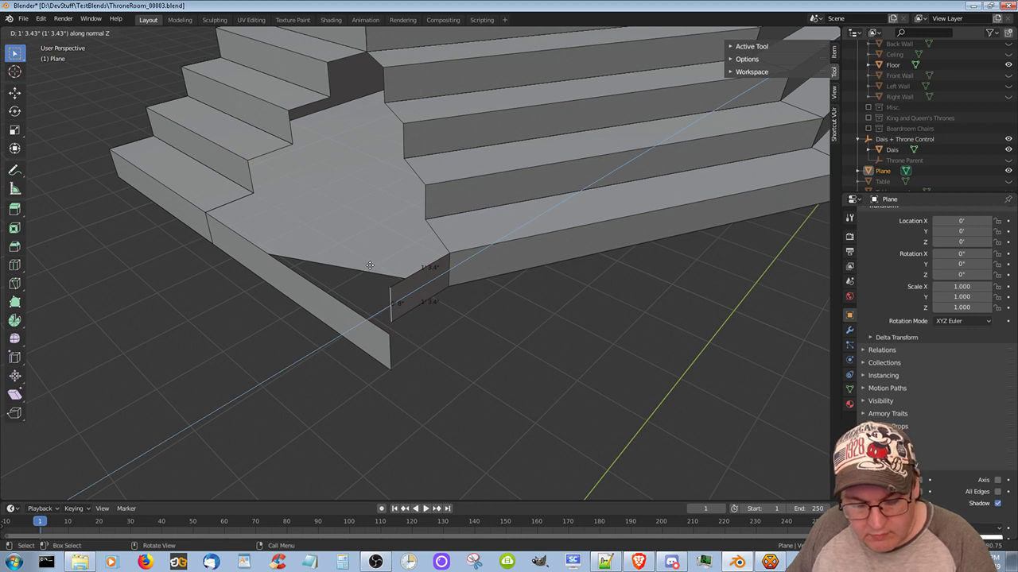
key("Escape")
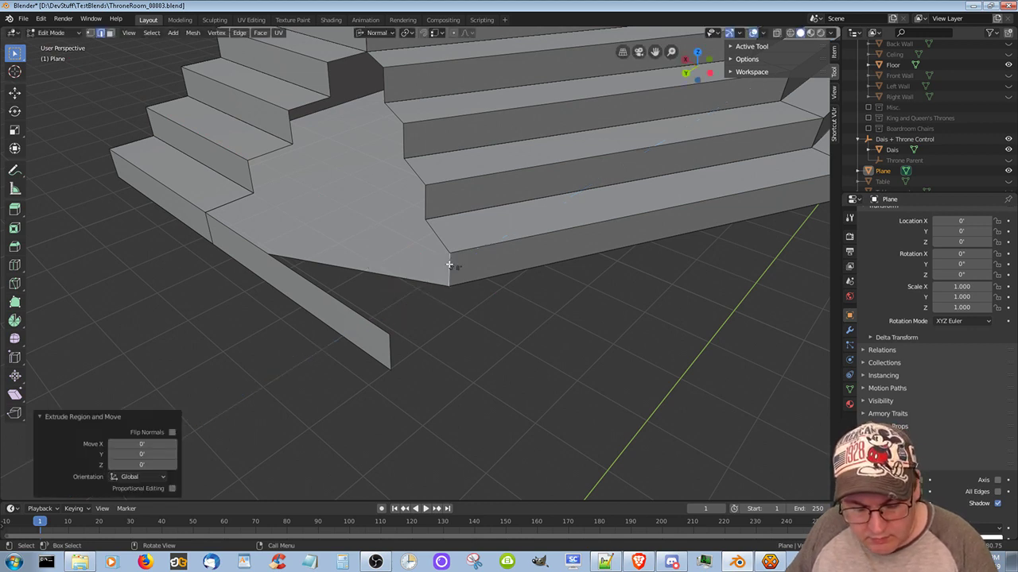
key("ctrl+z")
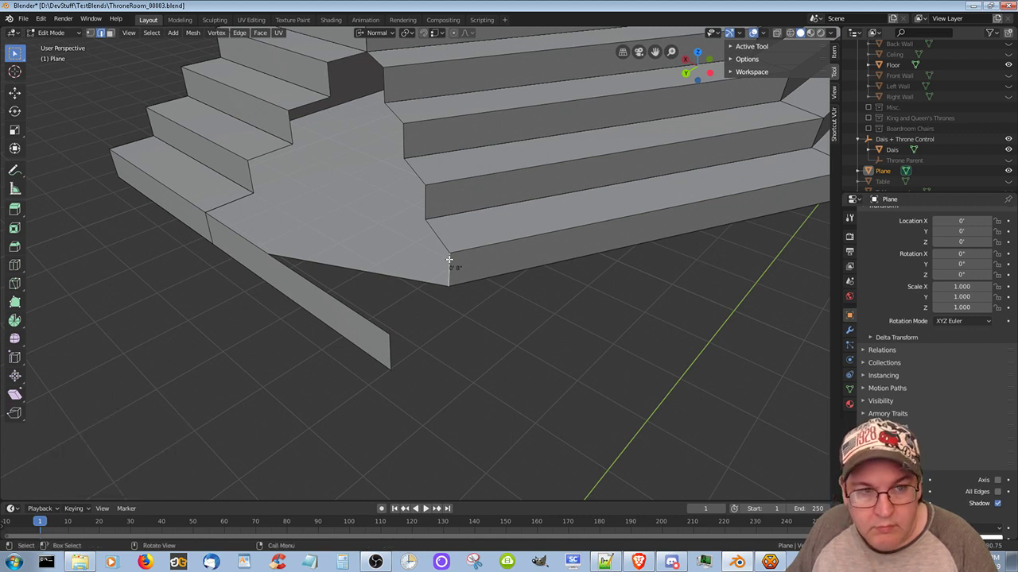
Try a free, unconstrained extrusion of the riser's end edge, undo it, and reset the transform orientation to Global
key("e")
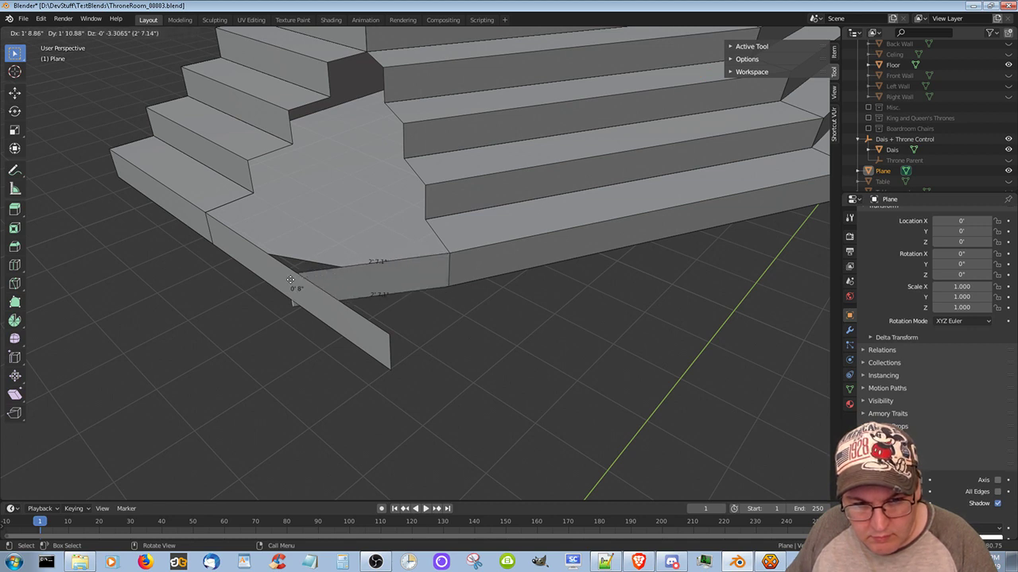
left_click(387, 273)
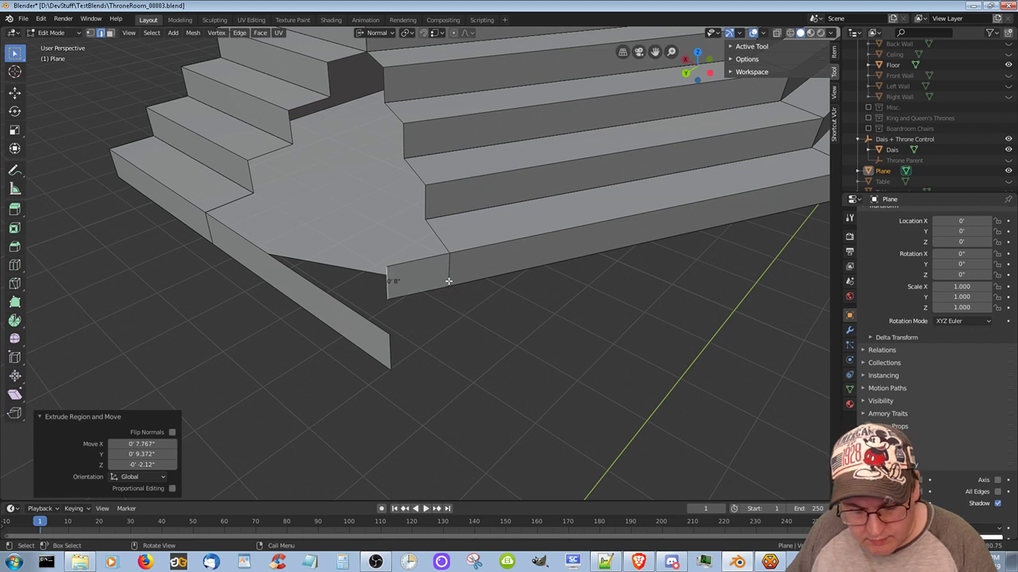
key("ctrl+z")
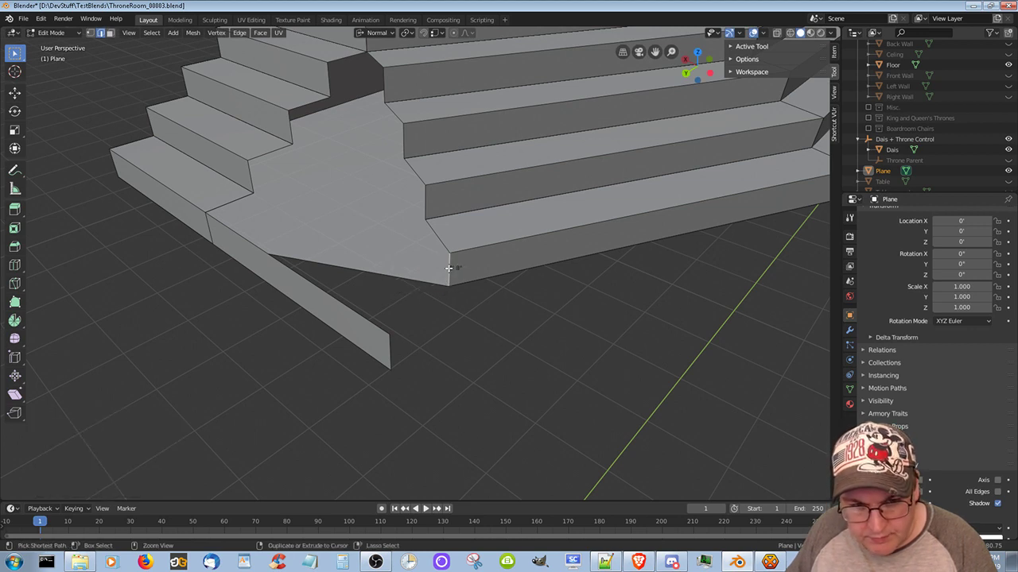
left_click(378, 32)
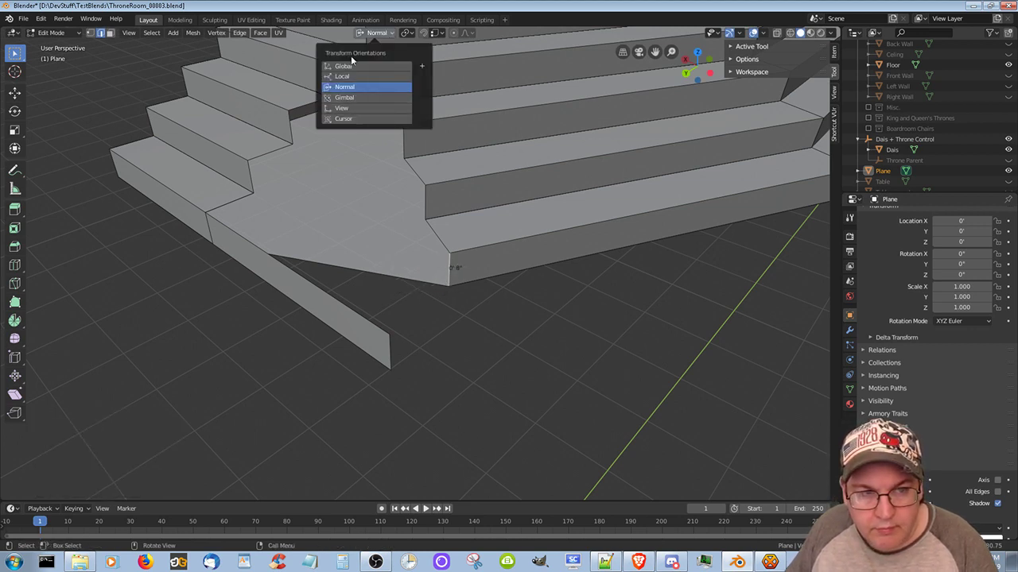
left_click(365, 66)
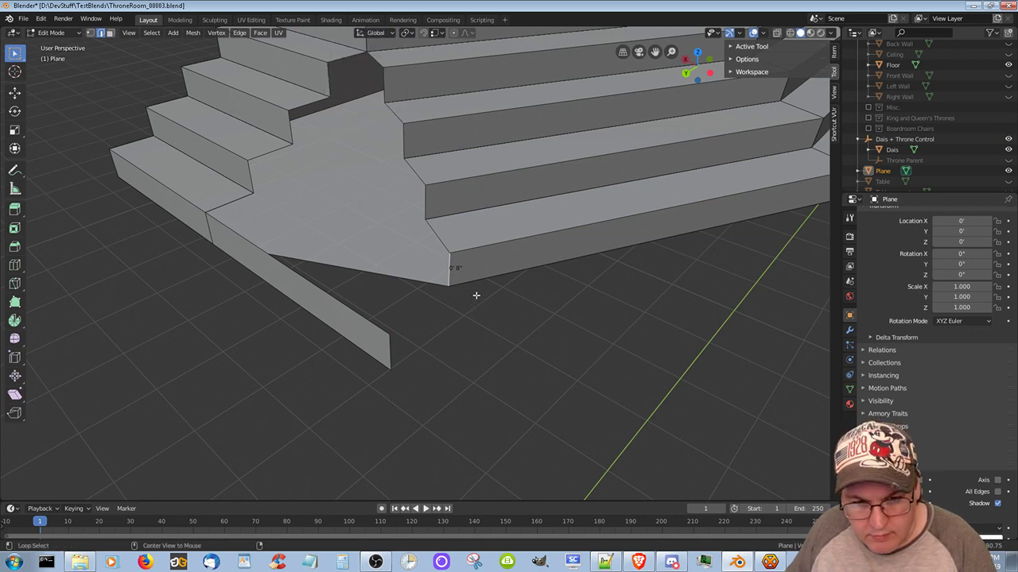
Check Option 2 in Brave again, and back in Blender set the transform orientation to Normal
key("alt+Tab")
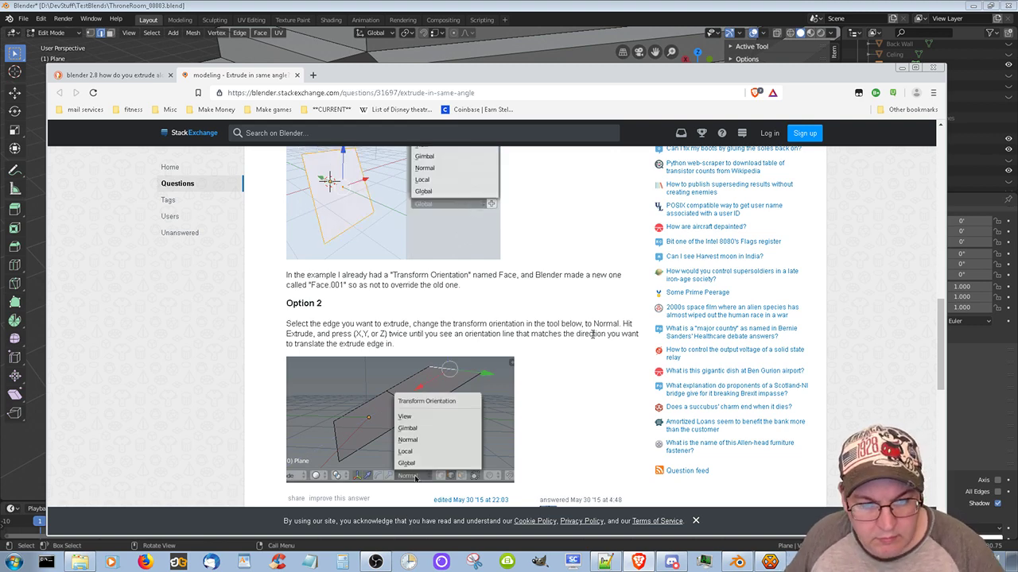
key("alt+Tab")
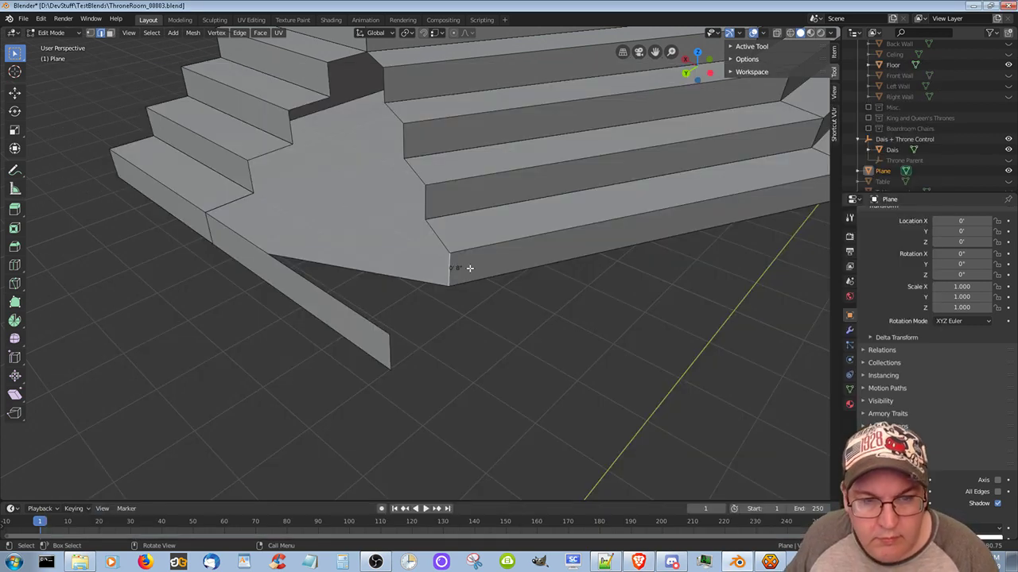
left_click(375, 32)
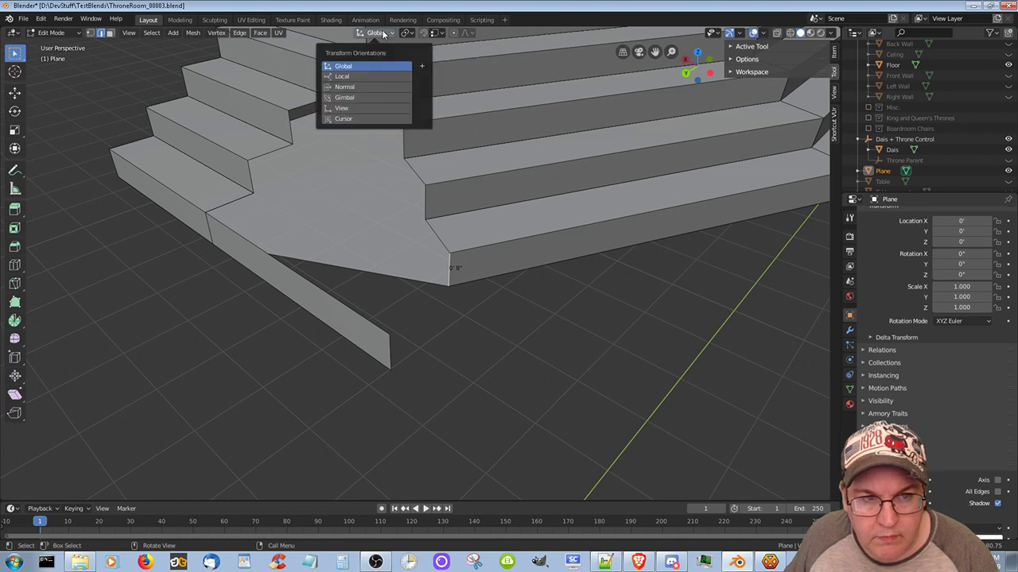
left_click(362, 87)
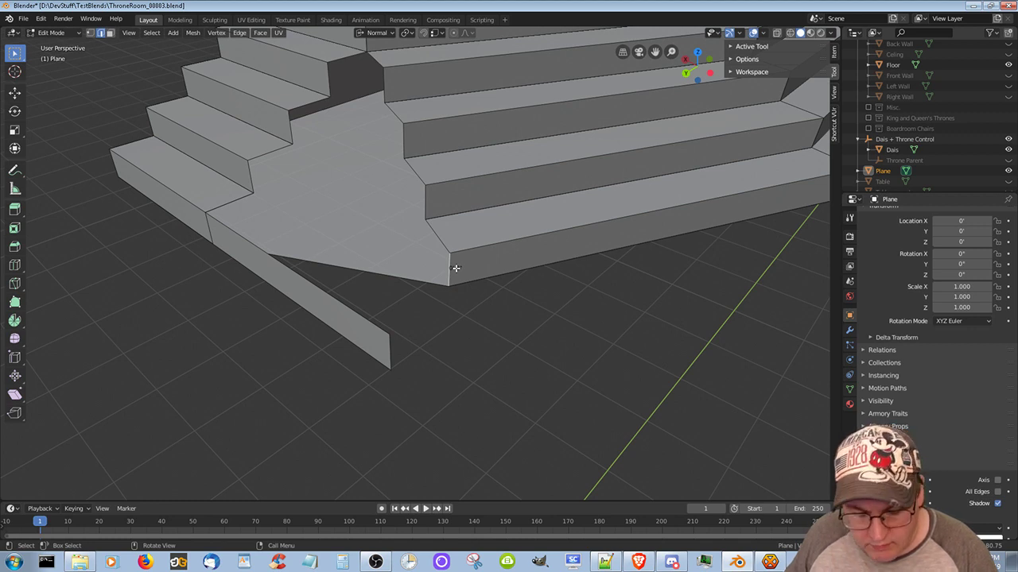
Try extruding the riser's end edge about 2' along normal Z to the neighbouring riser's extension, and undo it
key("g")
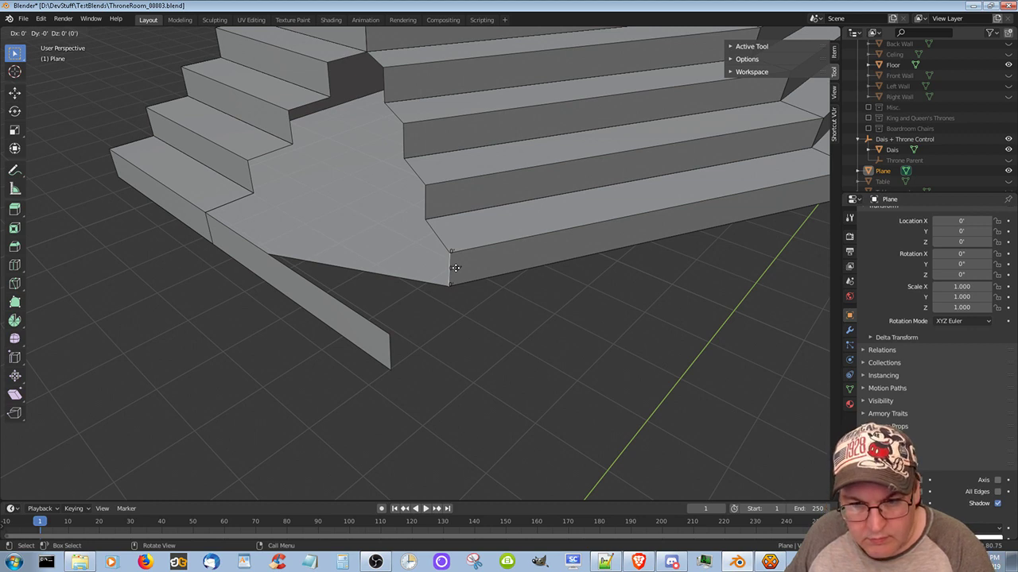
key("z")
key("y")
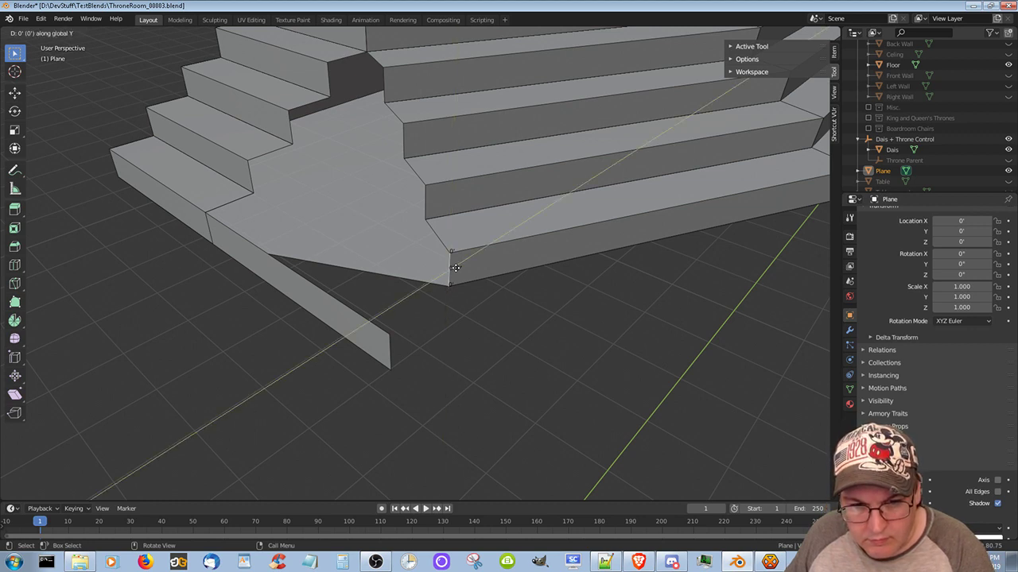
key("y")
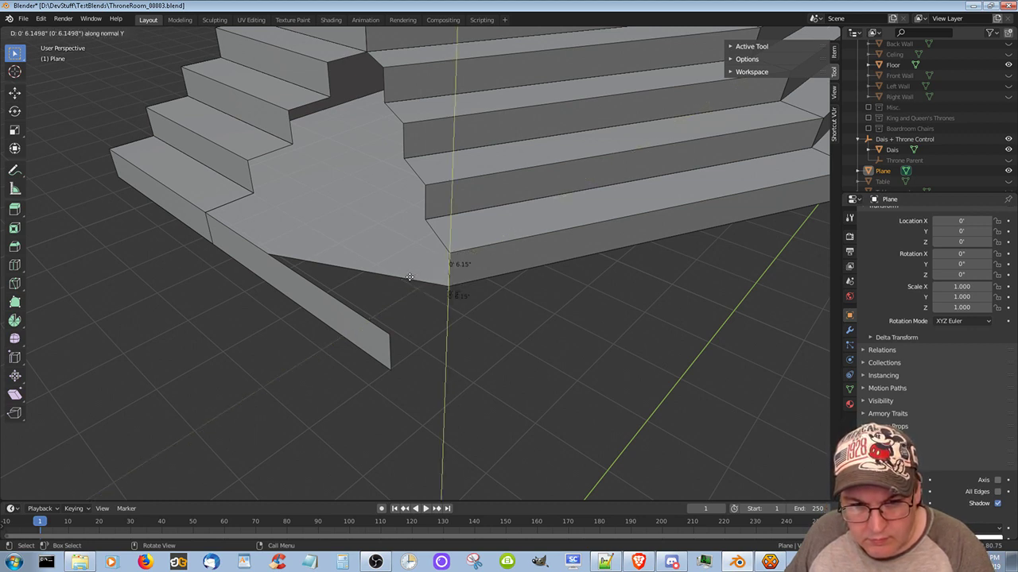
key("z")
key("z")
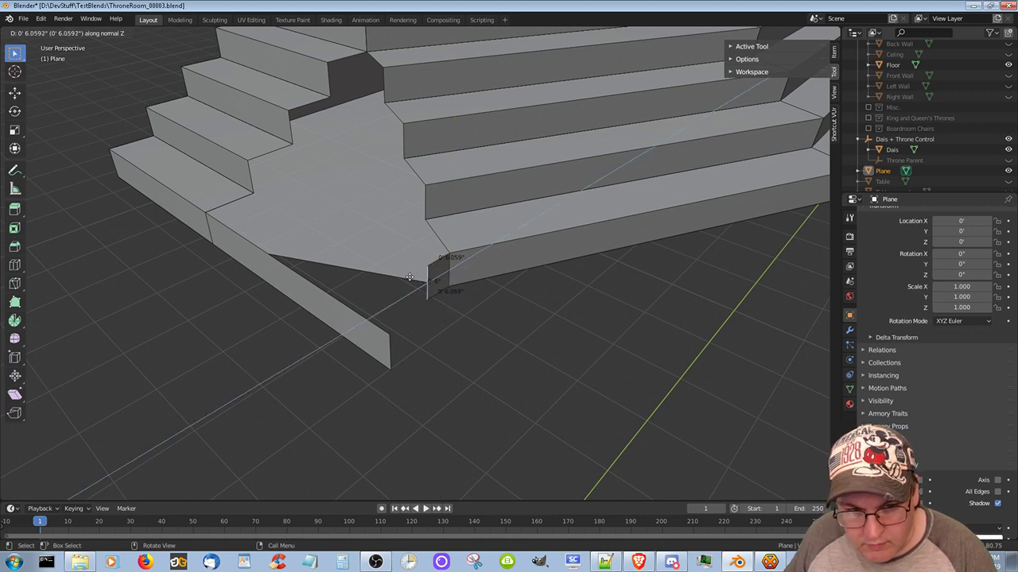
key("z")
key("z")
key("z")
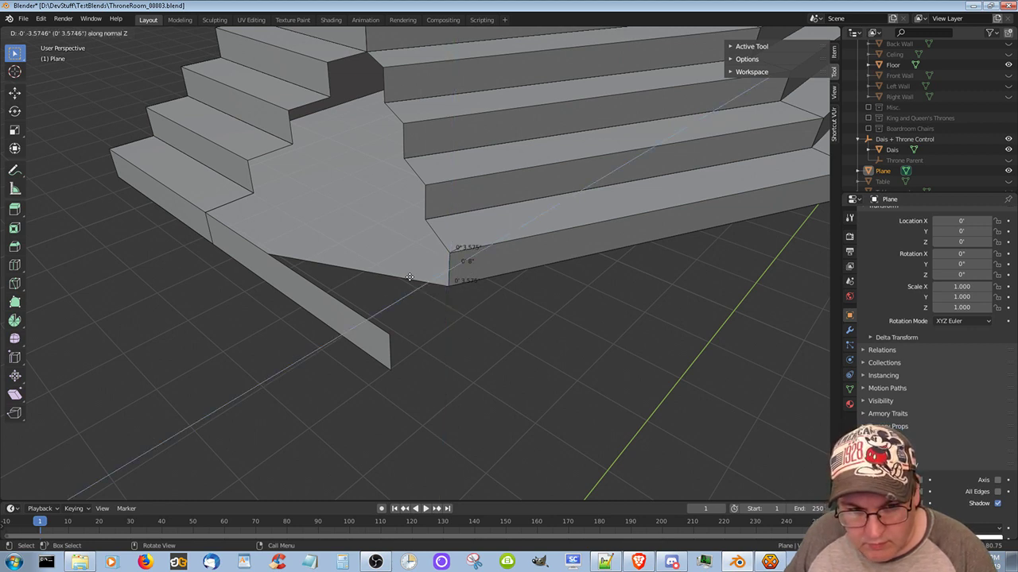
key("z")
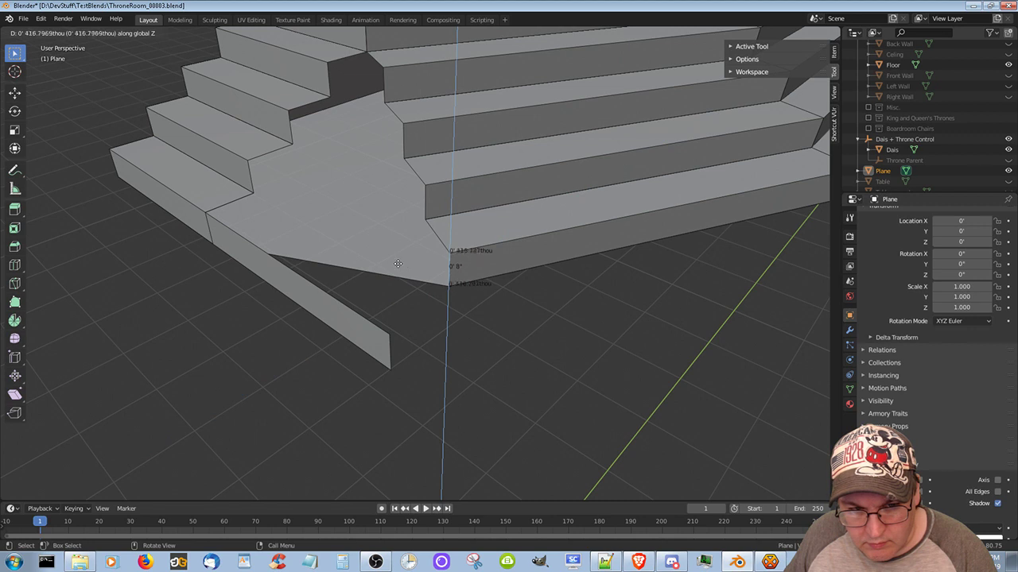
key("z")
key("z")
key("z")
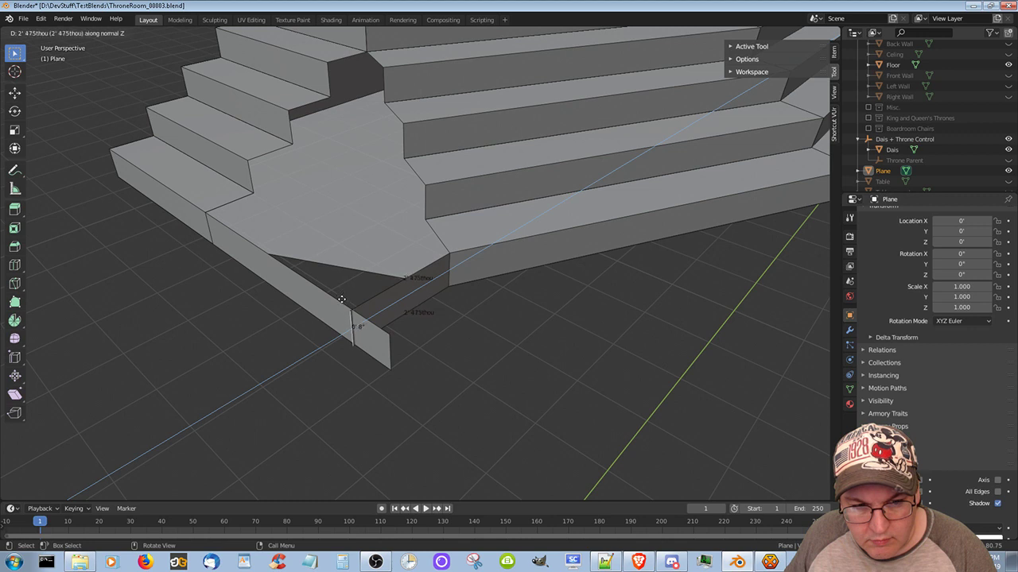
left_click(348, 305)
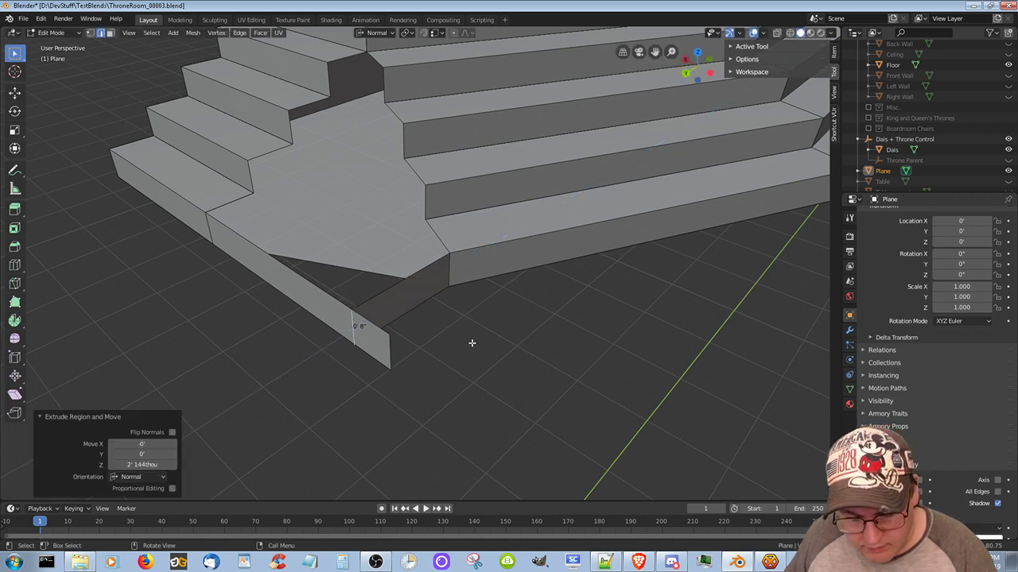
key("ctrl+z")
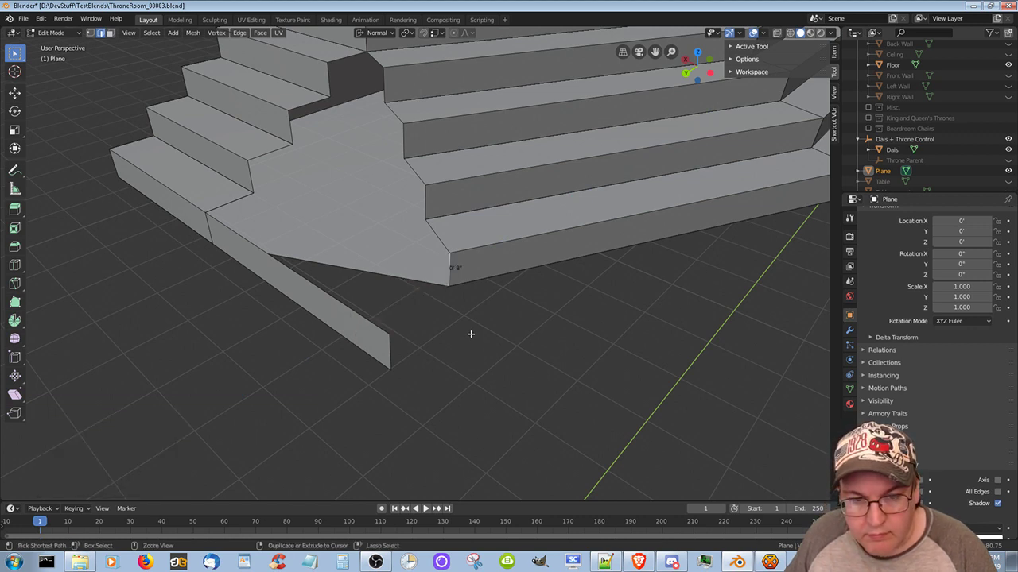
Switch to Brave, read the comments below Option 2, and close the page on extruding in the same angle
key("alt+Tab")
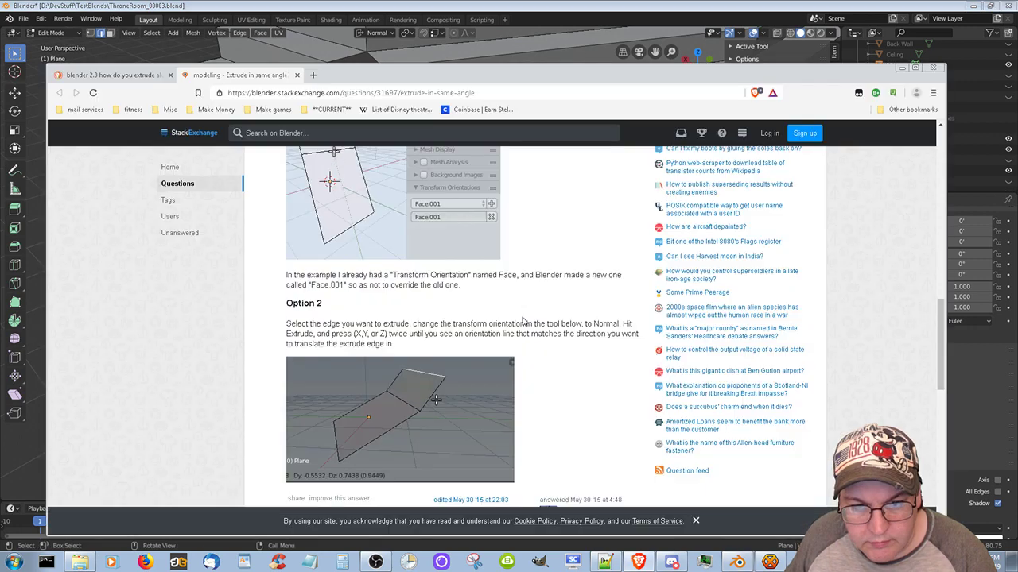
scroll(525, 326, "down", 3)
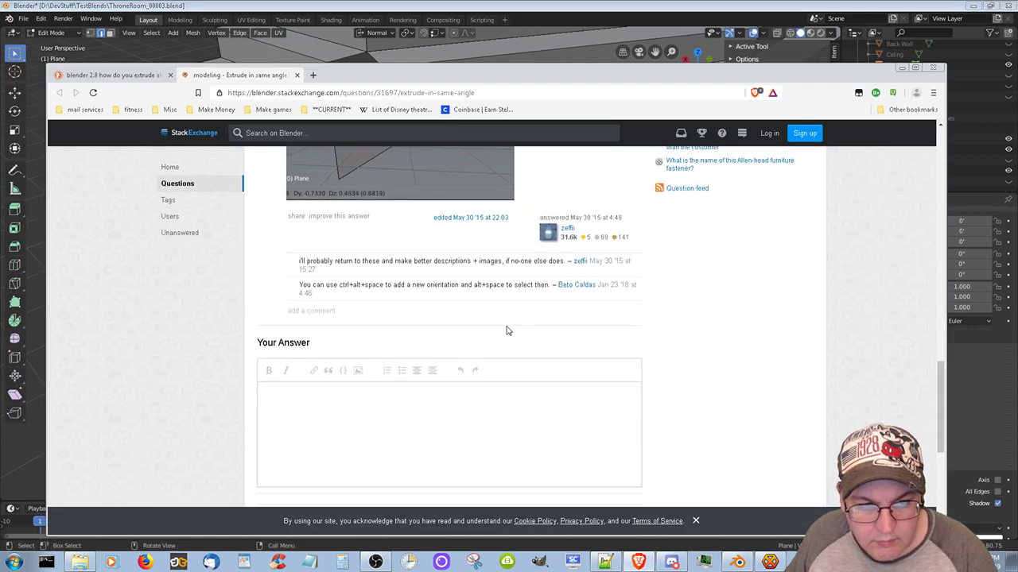
left_click(295, 76)
Open the "Extrude along path" Blender Stack Exchange result in a new tab and read its question and first answer
scroll(501, 322, "down", 3)
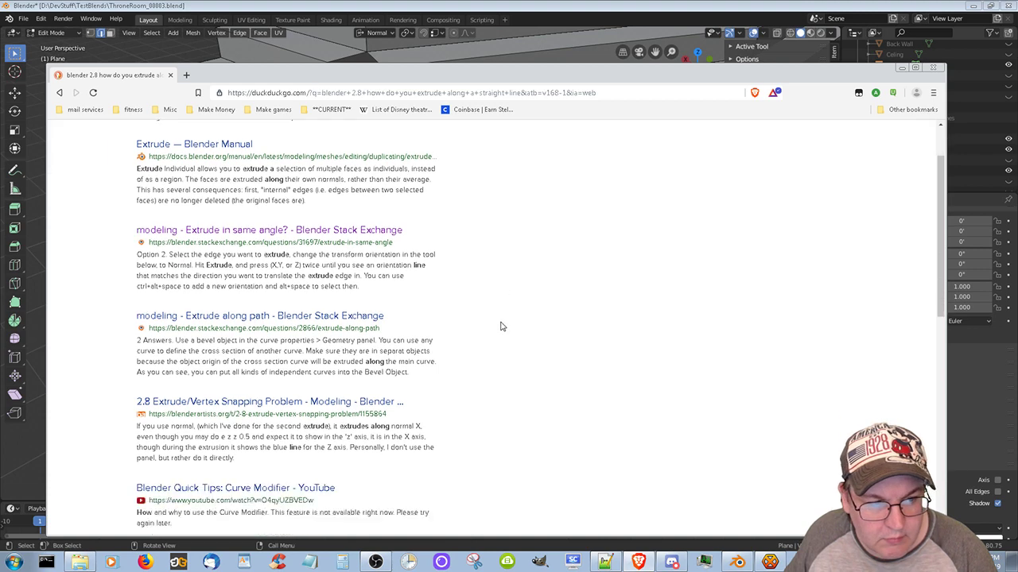
right_click(305, 210)
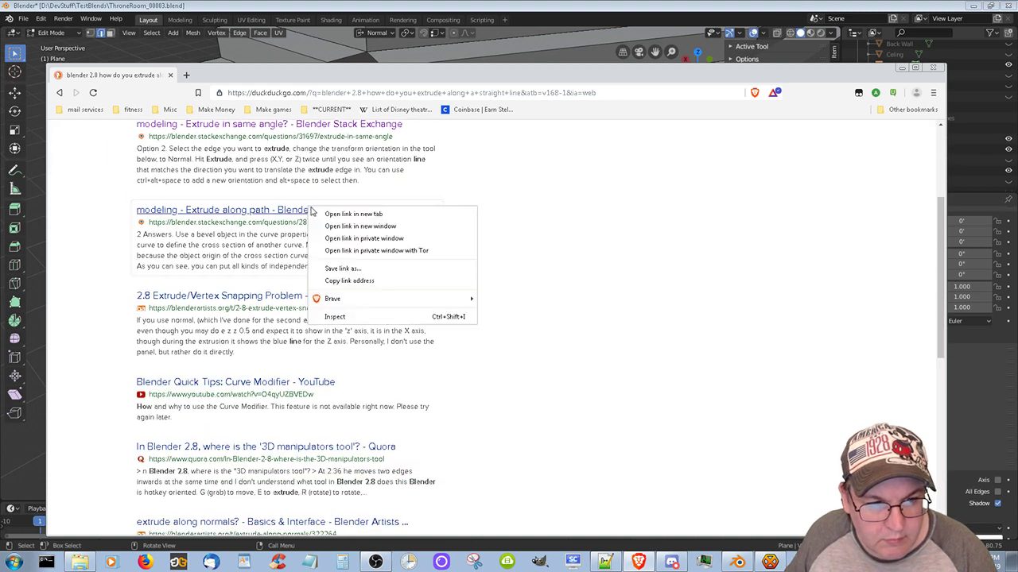
left_click(322, 213)
left_click(228, 76)
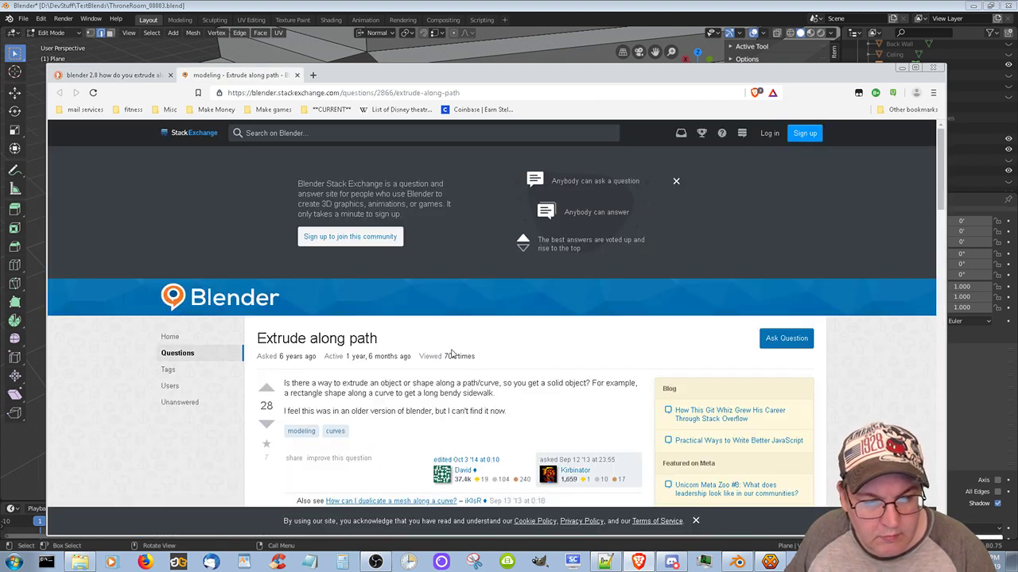
scroll(450, 354, "down", 2)
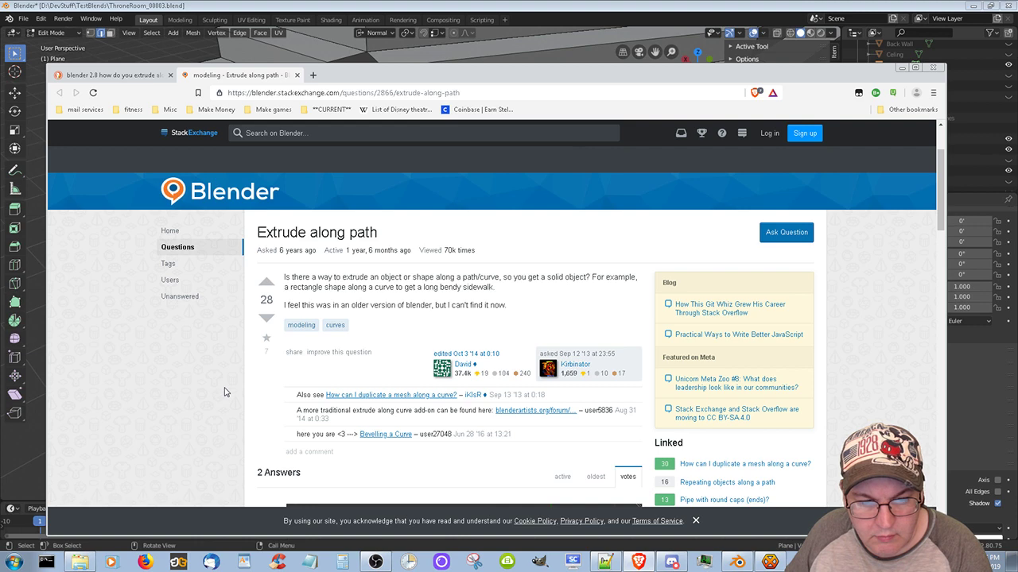
scroll(226, 392, "down", 1)
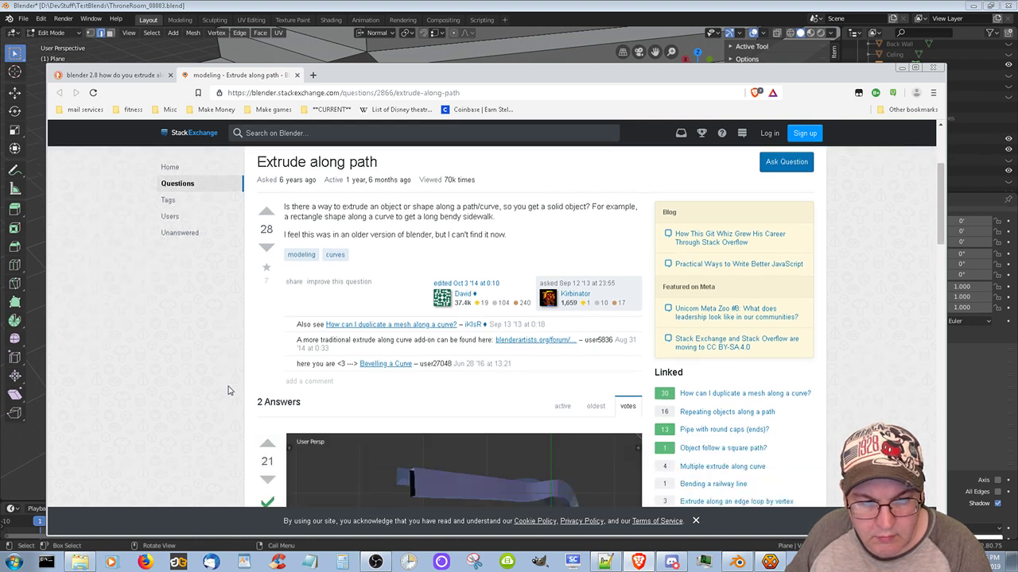
scroll(227, 390, "down", 10)
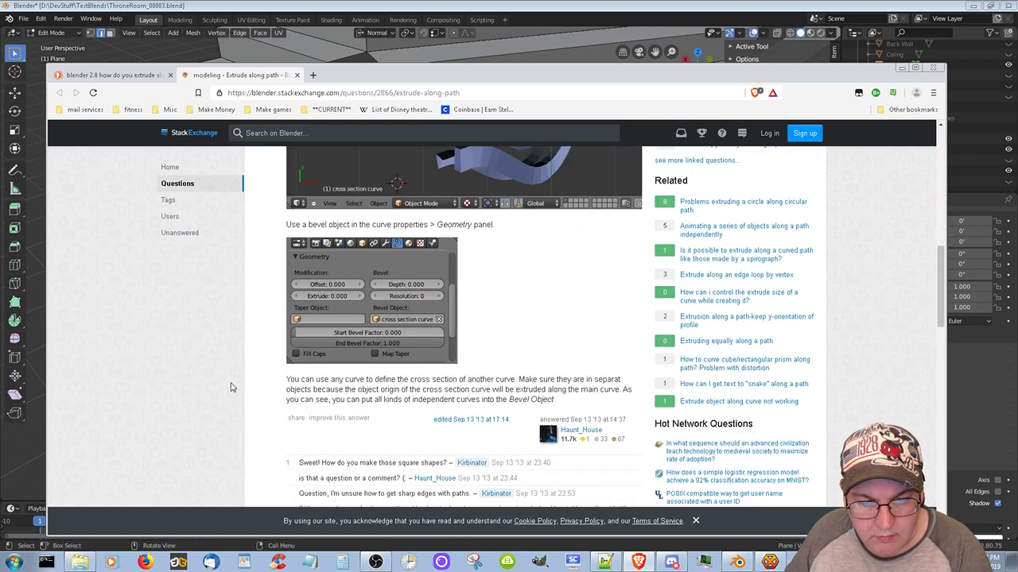
Close the "Extrude along path" page and look through the remaining search results for extruding along a straight line
left_click(296, 75)
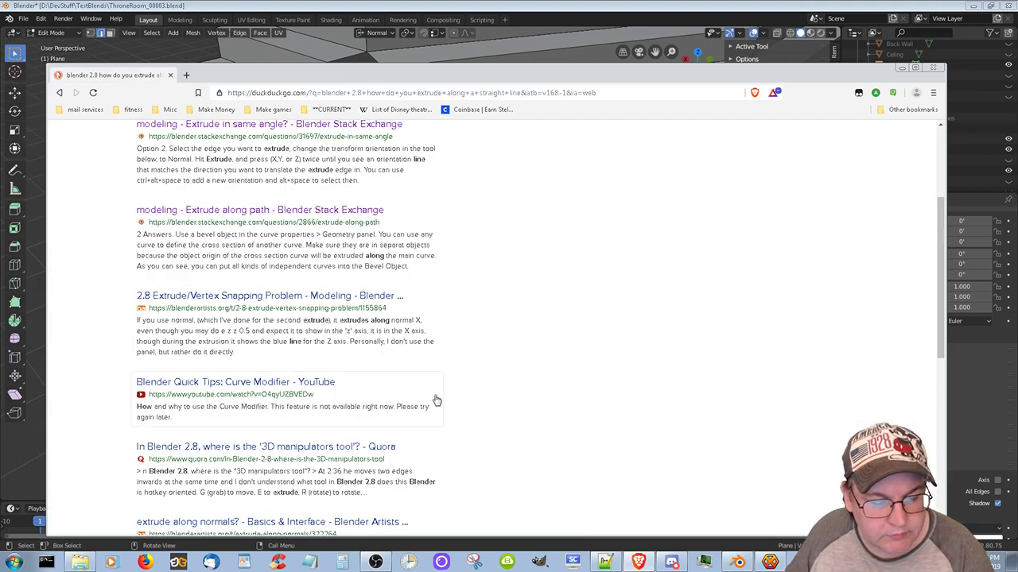
scroll(435, 400, "down", 2)
scroll(464, 387, "down", 2)
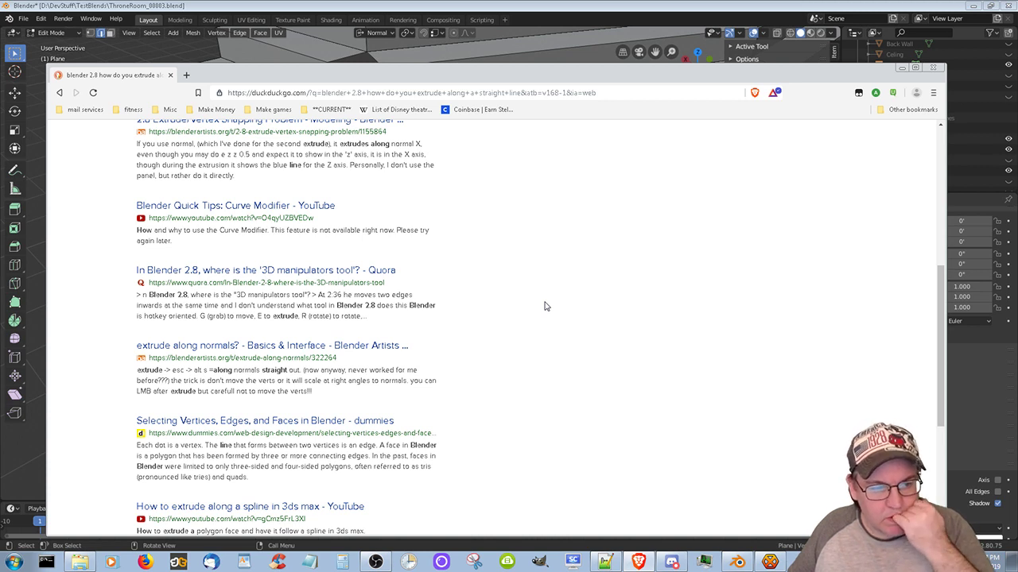
Open the Blender Artists "extrude along normals?" thread, read its question and replies, and close the browser to return to Blender
left_click(370, 352)
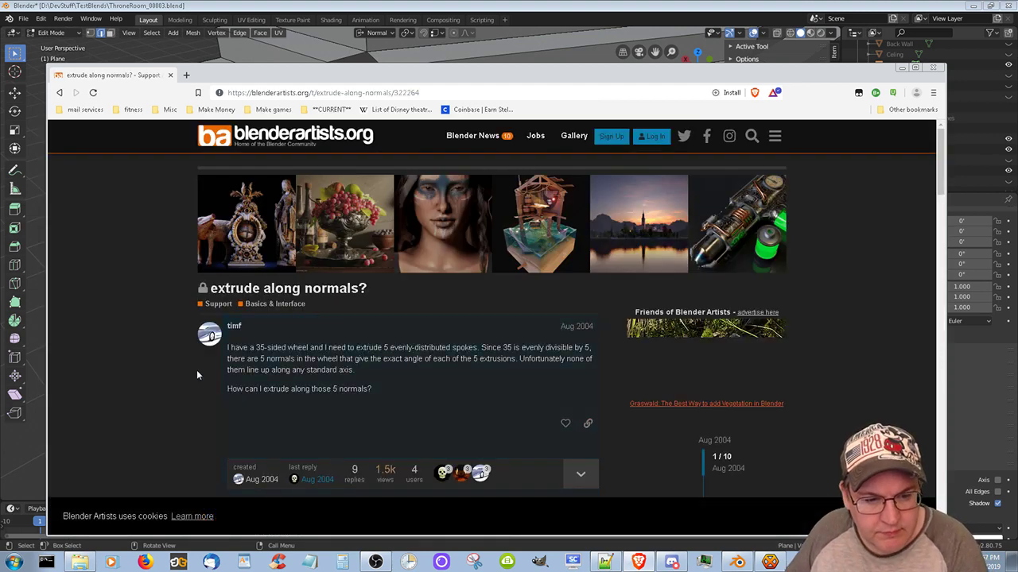
scroll(196, 366, "down", 2)
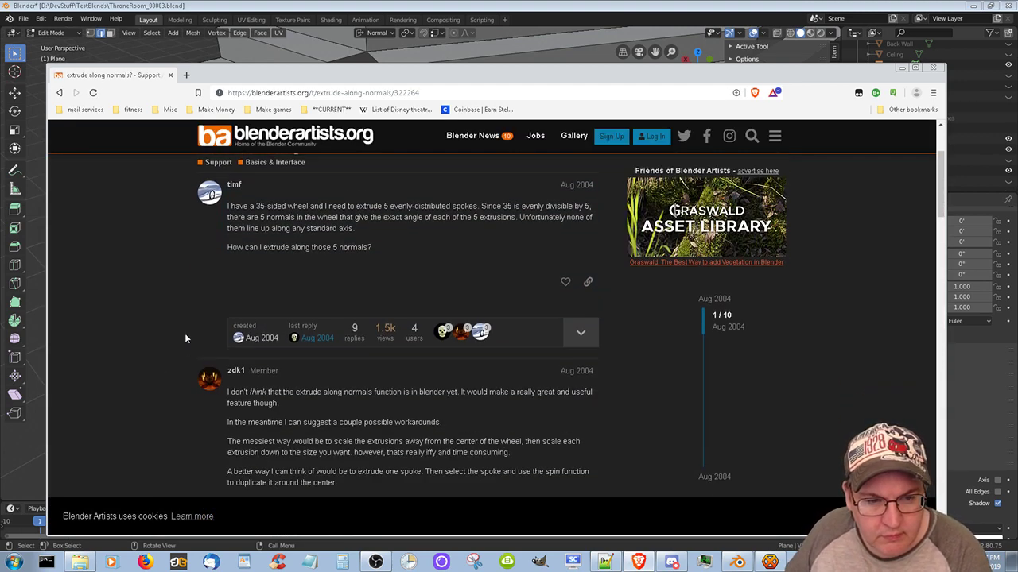
scroll(170, 375, "down", 2)
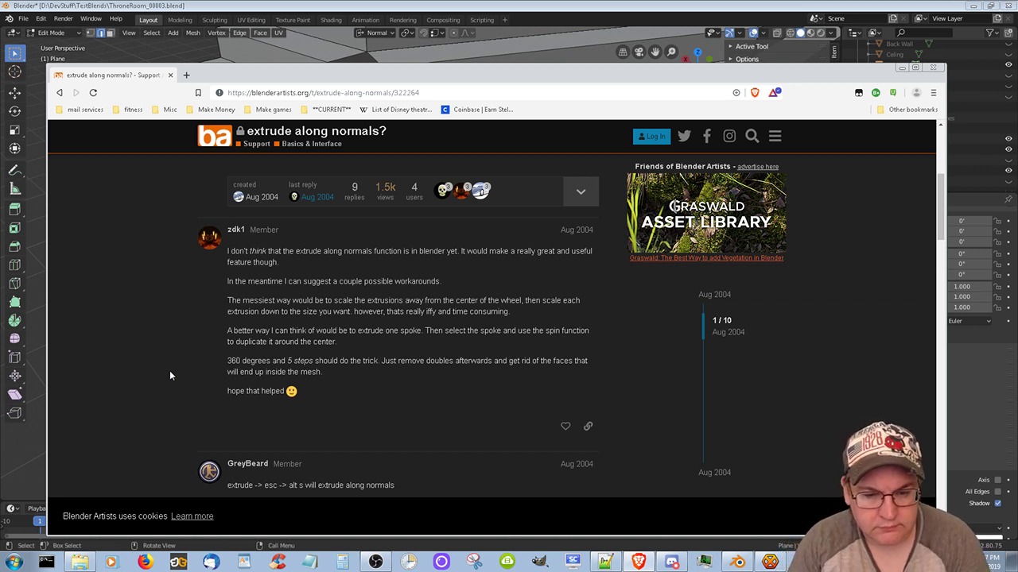
scroll(169, 371, "down", 5)
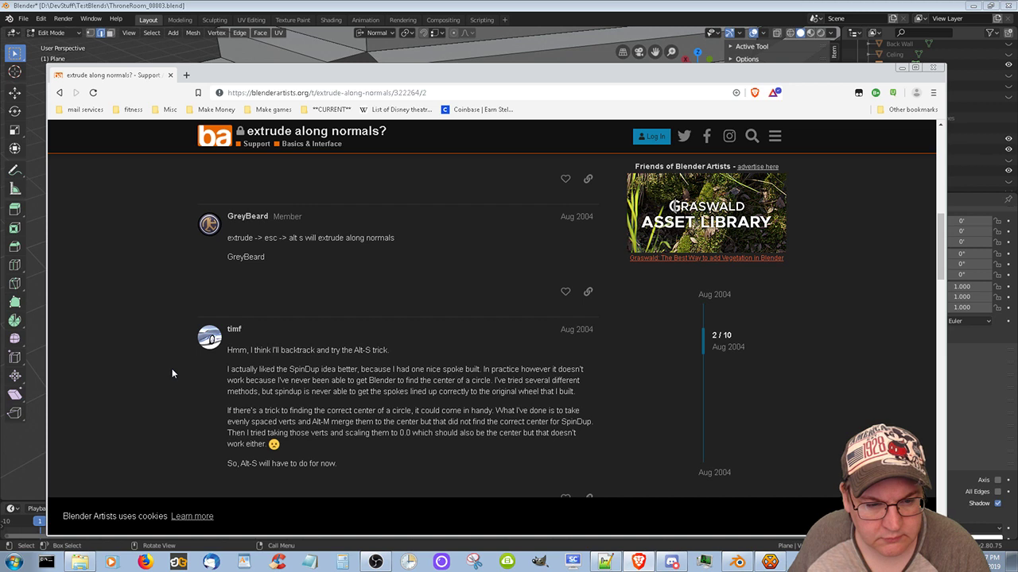
scroll(171, 368, "down", 5)
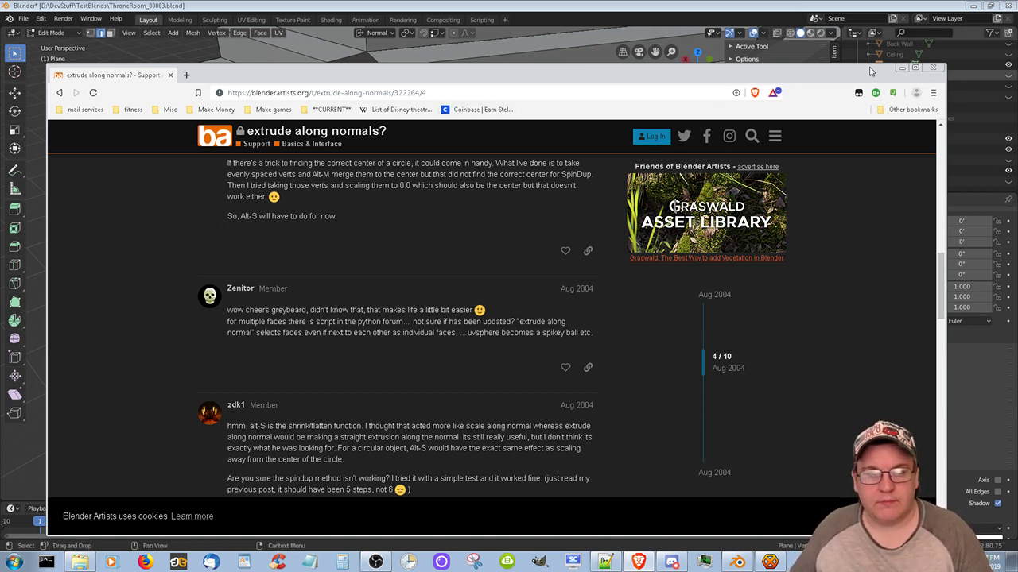
left_click(930, 70)
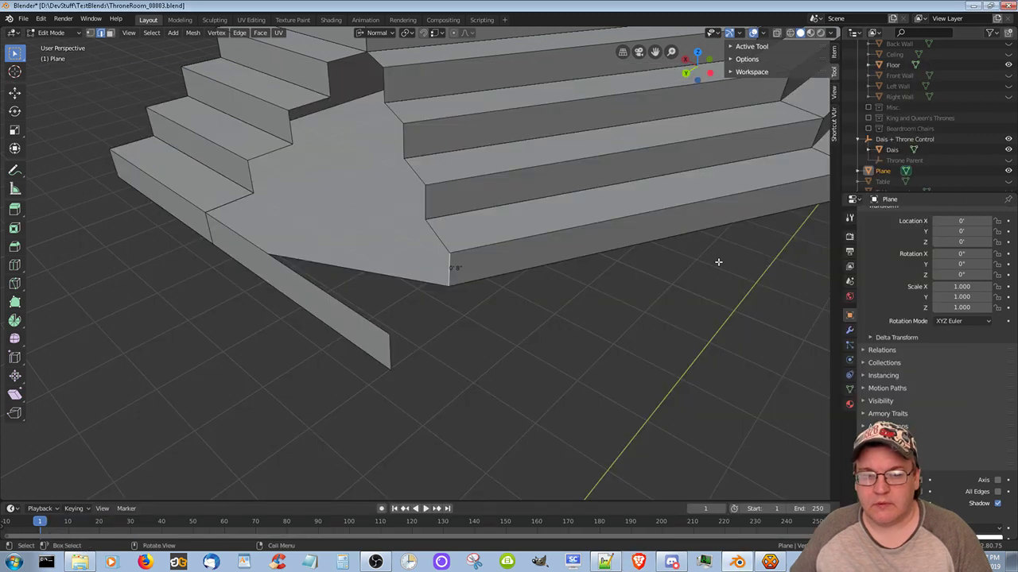
Set the transform orientation to Global and try extruding the riser's end edge freely towards the neighbouring riser's extension
scroll(581, 323, "down", 3)
scroll(580, 323, "down", 3)
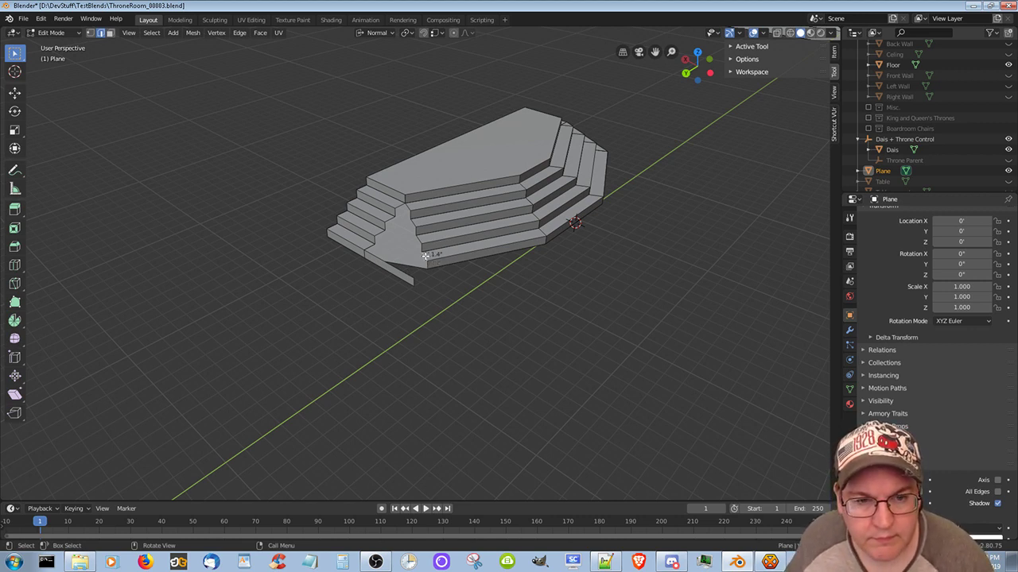
left_click(373, 33)
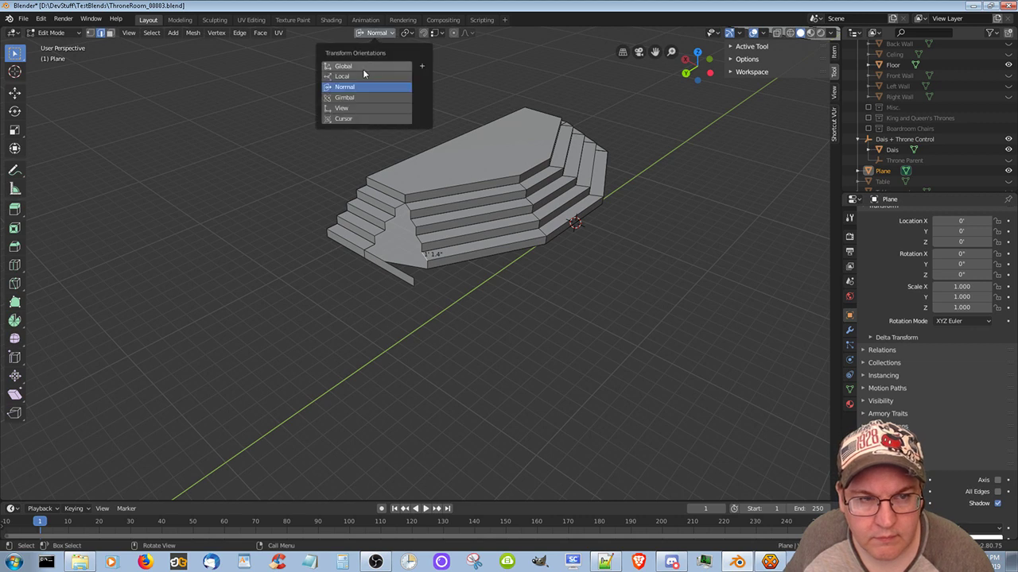
left_click(363, 68)
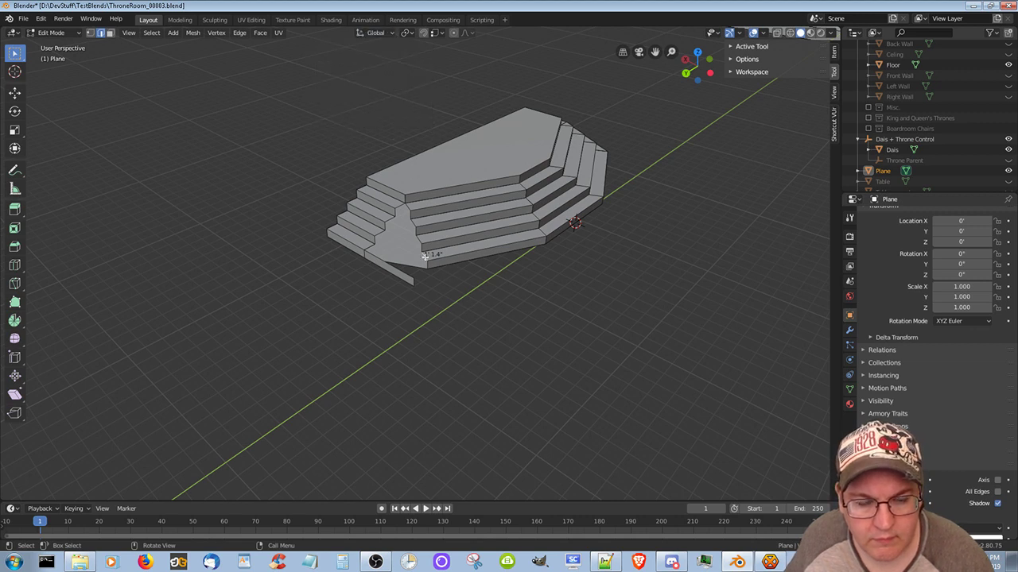
key("g")
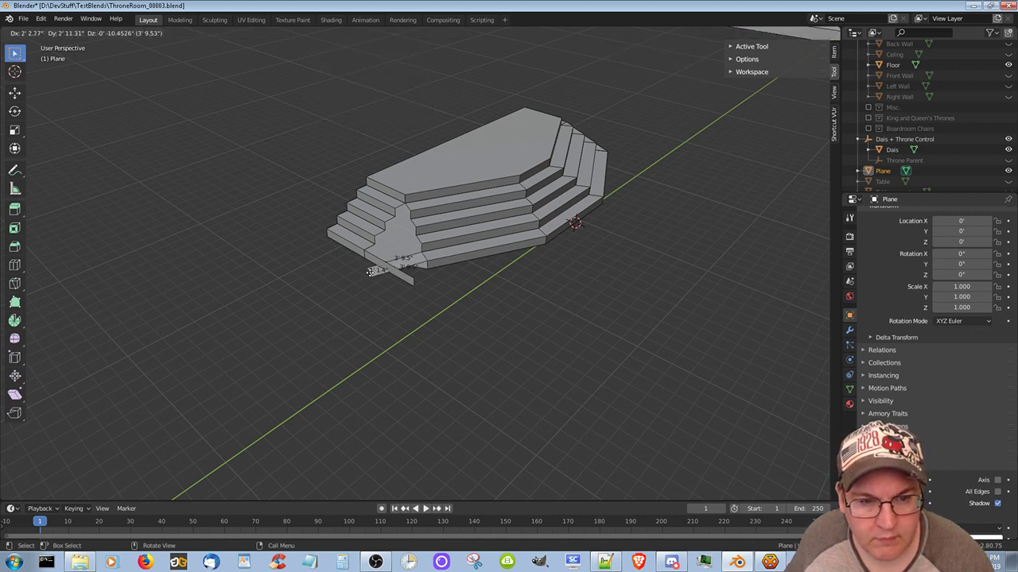
key("Escape")
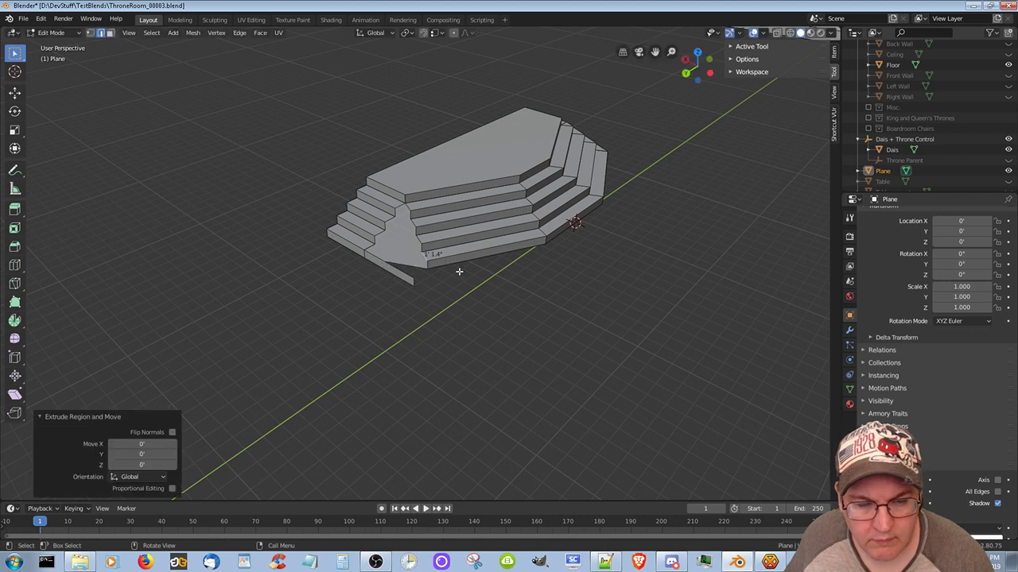
Turn on snapping and set its target to edges
left_click(423, 32)
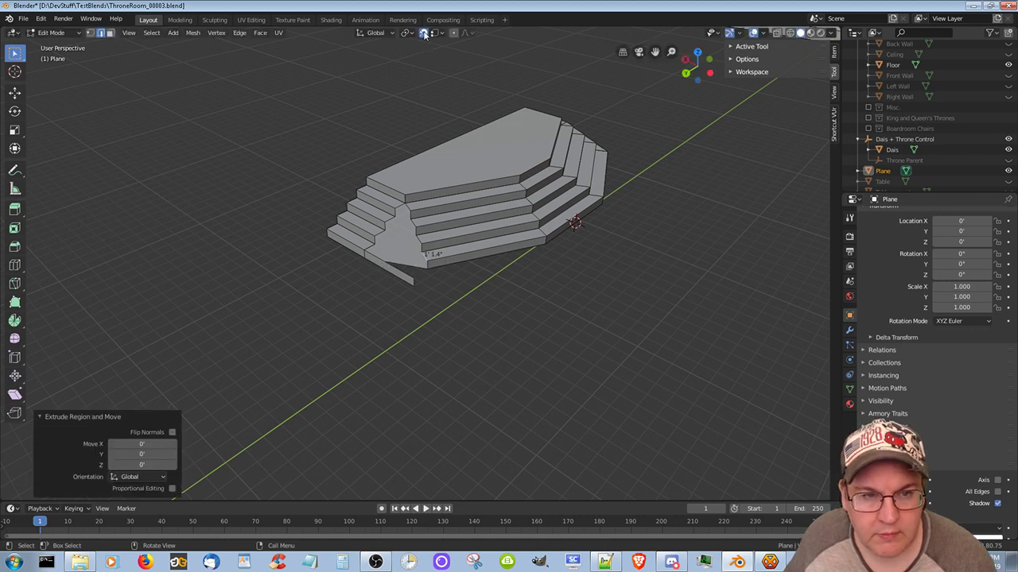
left_click(437, 33)
left_click(415, 85)
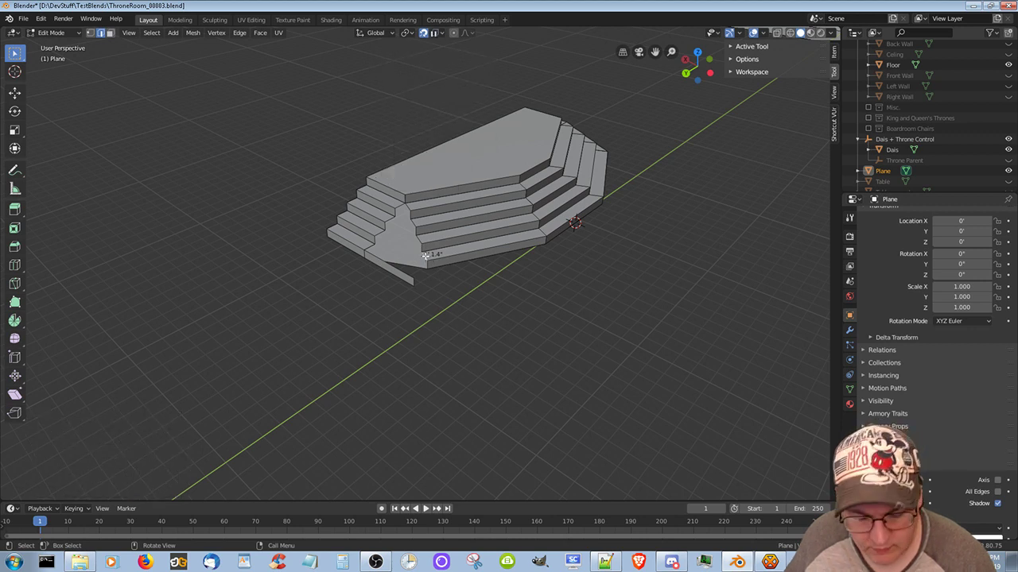
Extrude the riser's end edge past the neighbouring riser's extension by about 3' 6.6" in X, 4' 2.7" in Y and -10.8" in Z
key("g")
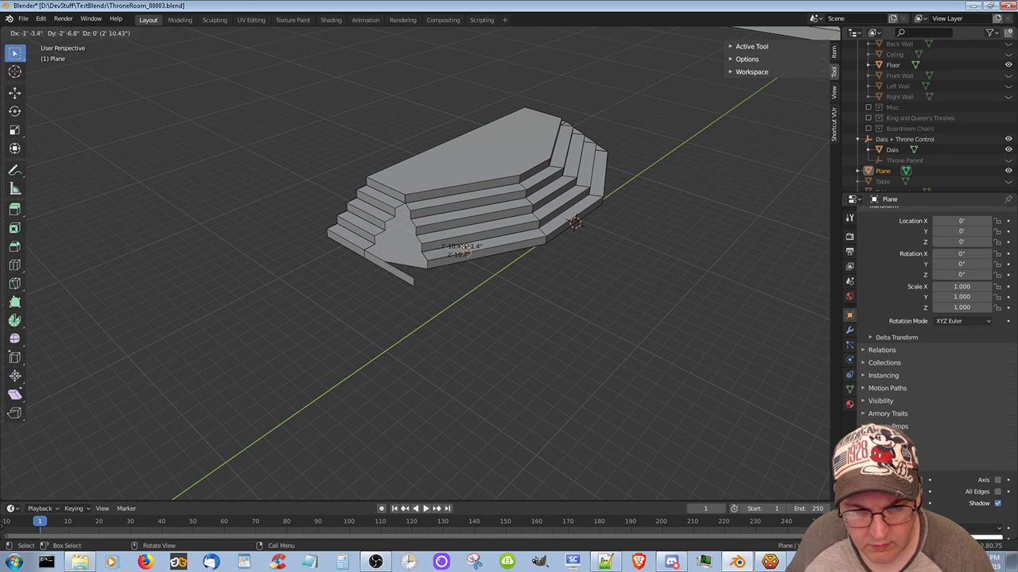
left_click(343, 271)
middle_click_drag(527, 329, 547, 363)
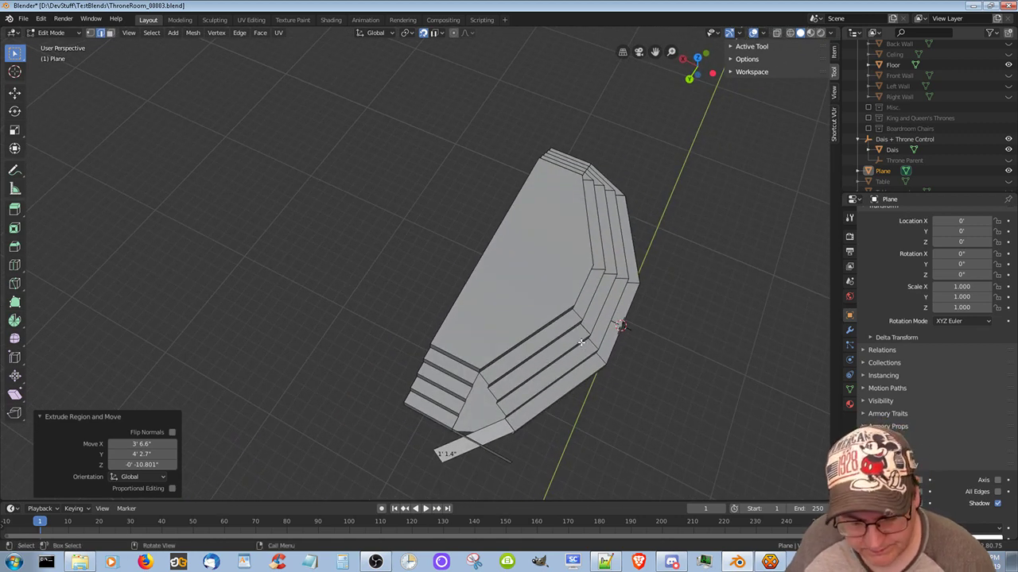
Undo the whole corner rebuild, back to the dais's original stepped corner, and save the file
key("ctrl+z")
key("ctrl+z")
key("ctrl+z")
key("ctrl+z")
key("ctrl+z")
key("ctrl+z")
key("ctrl+z")
key("ctrl+z")
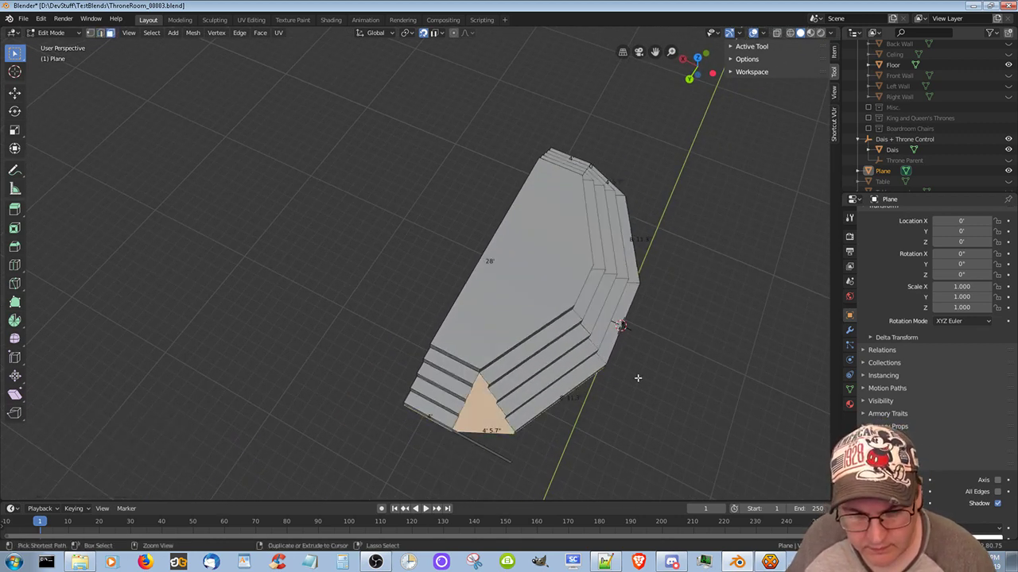
key("ctrl+z")
key("ctrl+z")
key("ctrl+z")
key("ctrl+z")
key("ctrl+z")
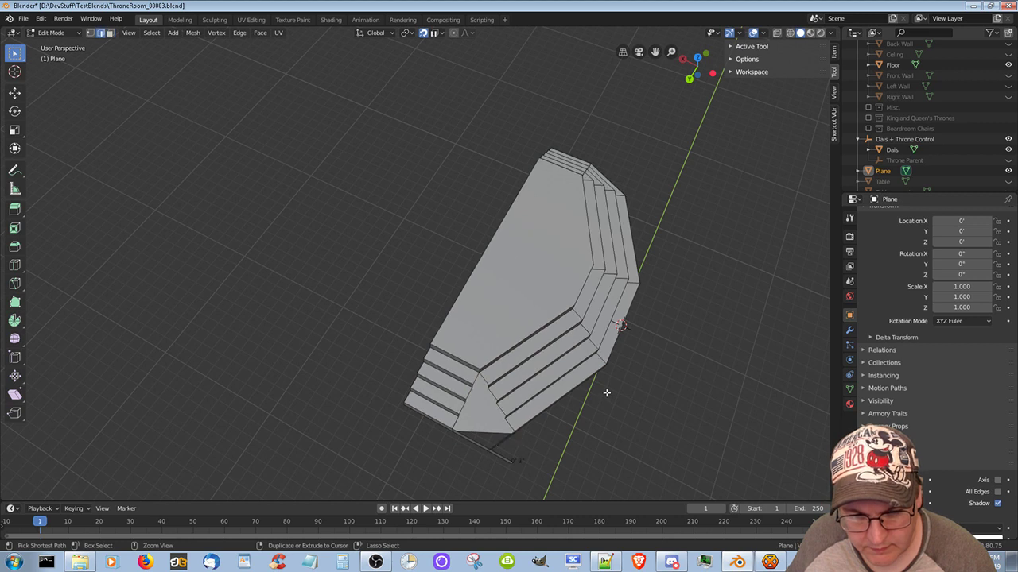
key("ctrl+z")
key("ctrl+z")
key("ctrl+z")
key("ctrl+z")
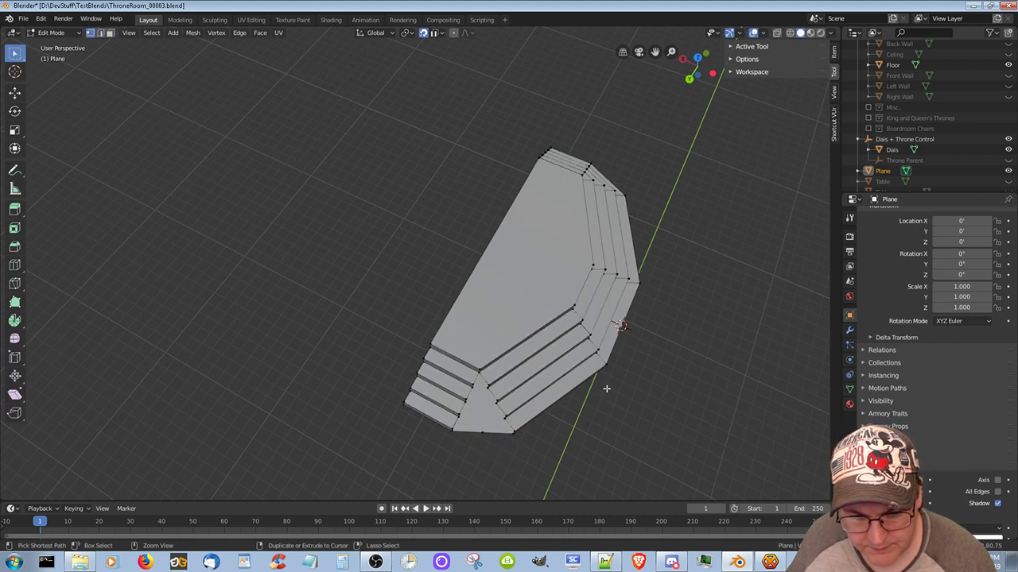
key("ctrl+z")
key("ctrl+z")
key("ctrl+z")
key("ctrl+z")
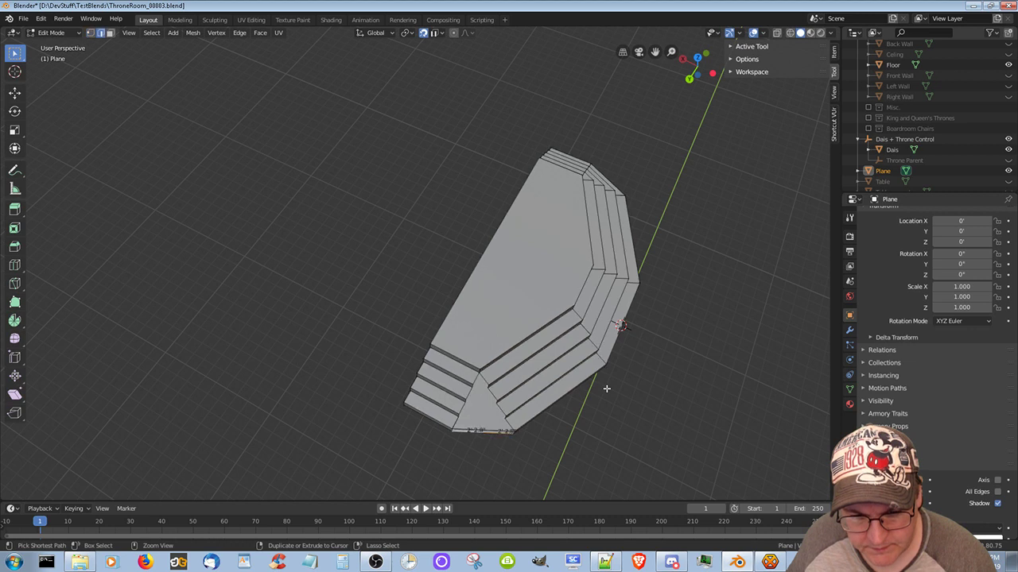
key("ctrl+z")
key("ctrl+z")
key("ctrl+z")
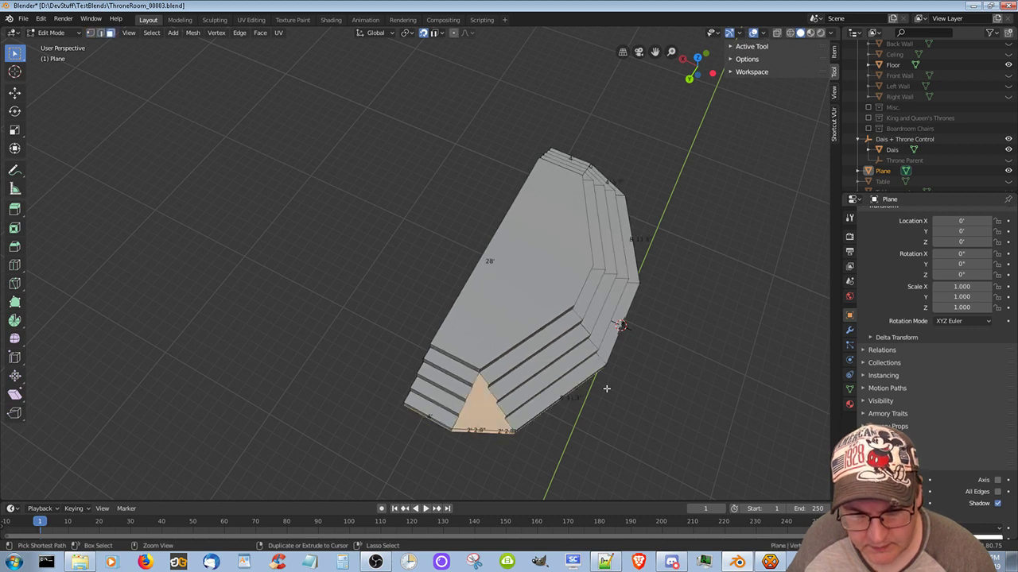
key("ctrl+z")
key("ctrl+z")
key("ctrl+z")
key("ctrl+z")
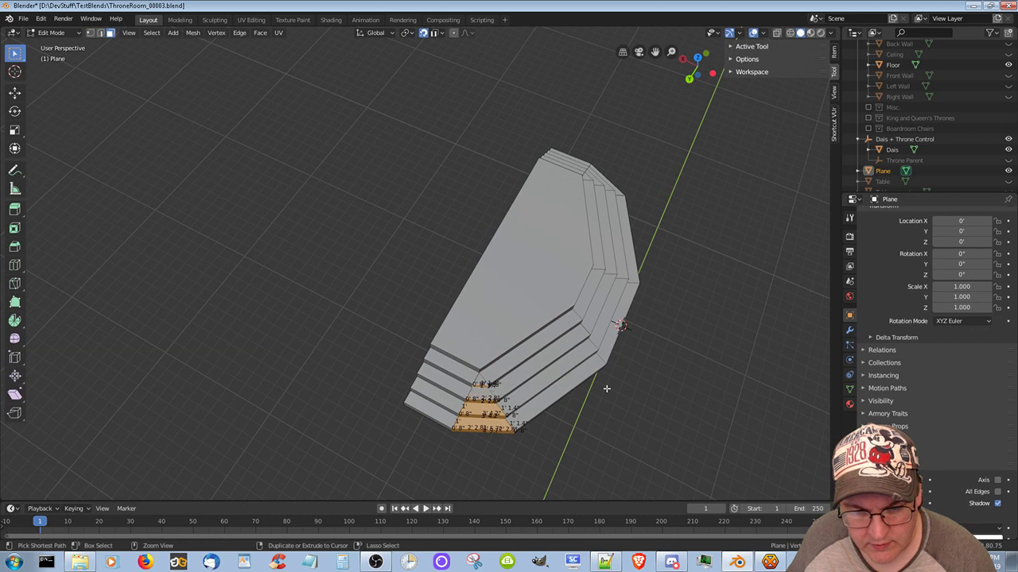
key("ctrl+z")
key("ctrl+z")
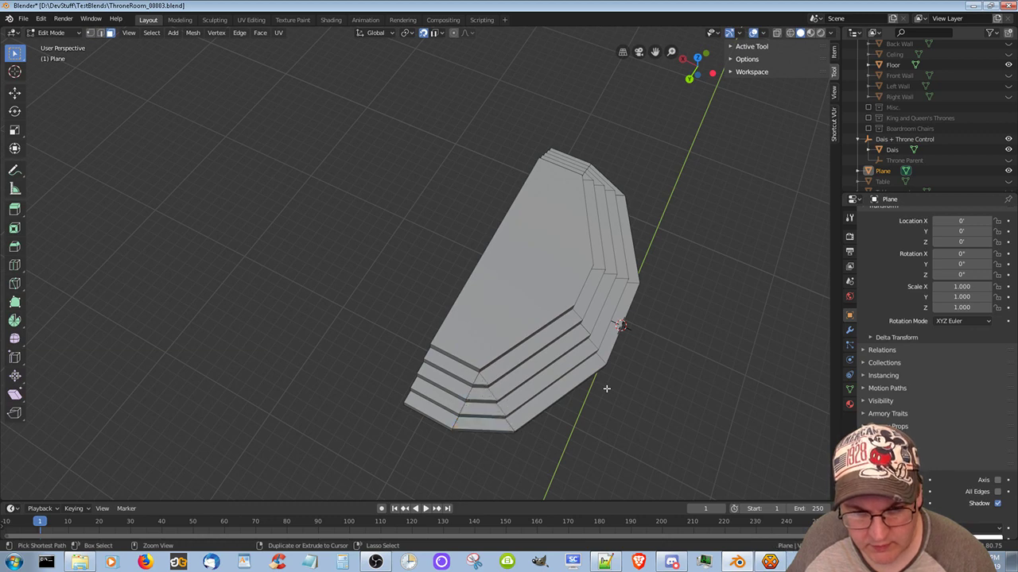
middle_click_drag(625, 400, 583, 344)
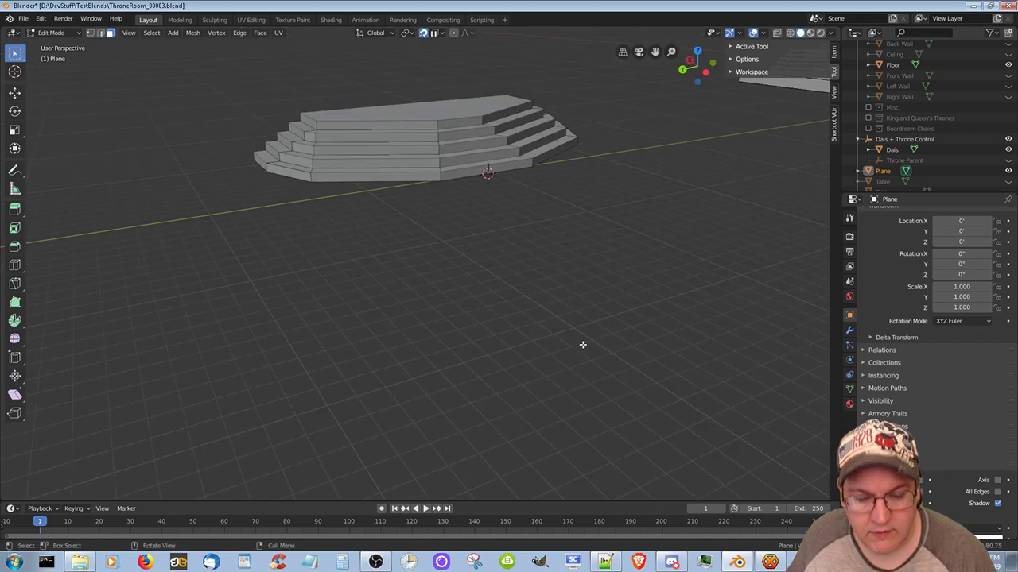
key("ctrl+s")
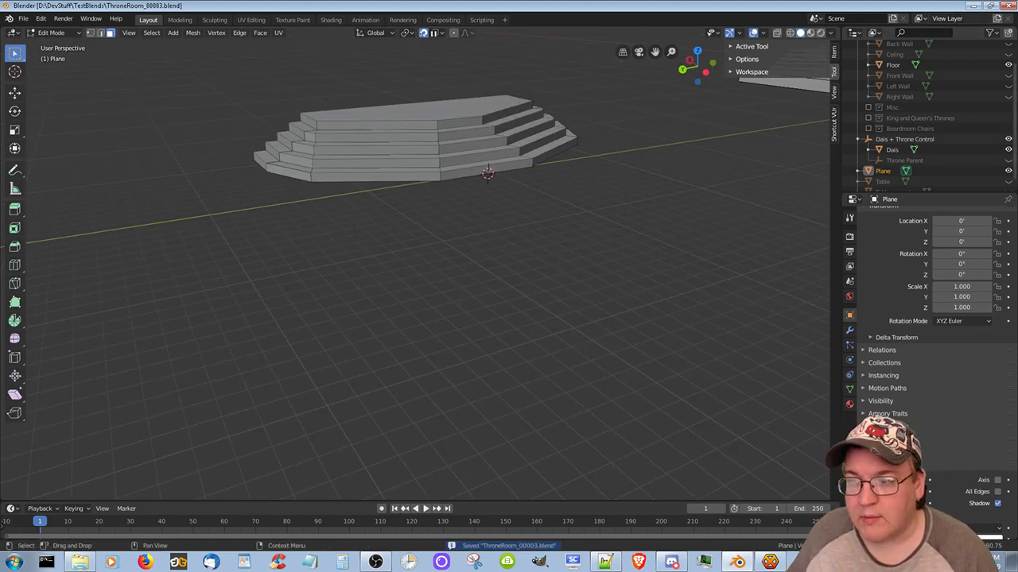